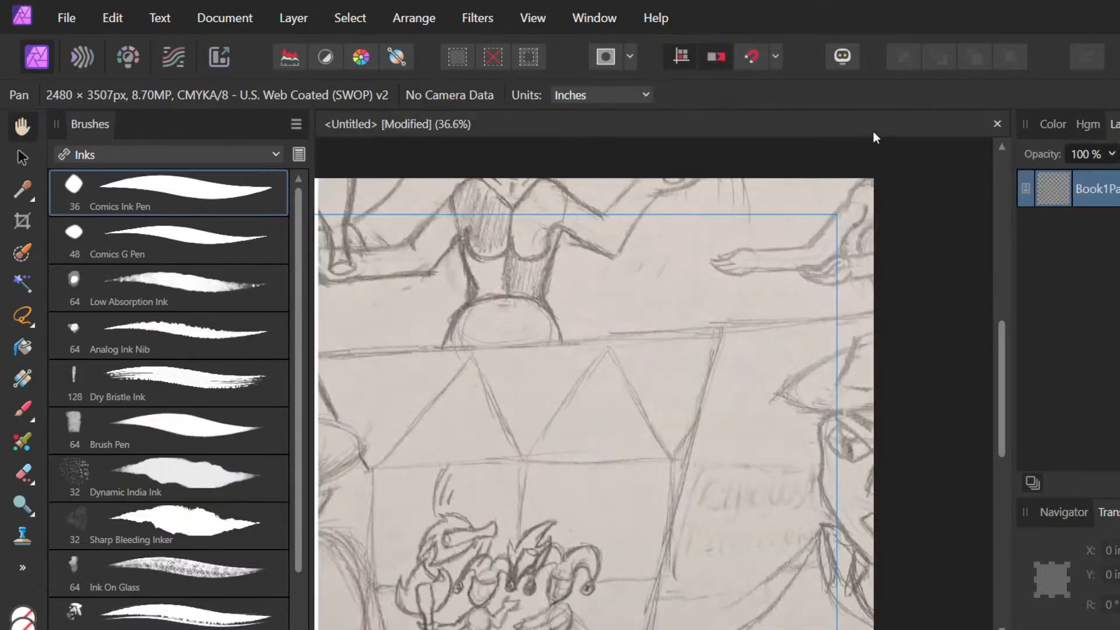
Step: Delete the placed sketch image from the page and undo the deletion
scroll(893, 315, down, 1)
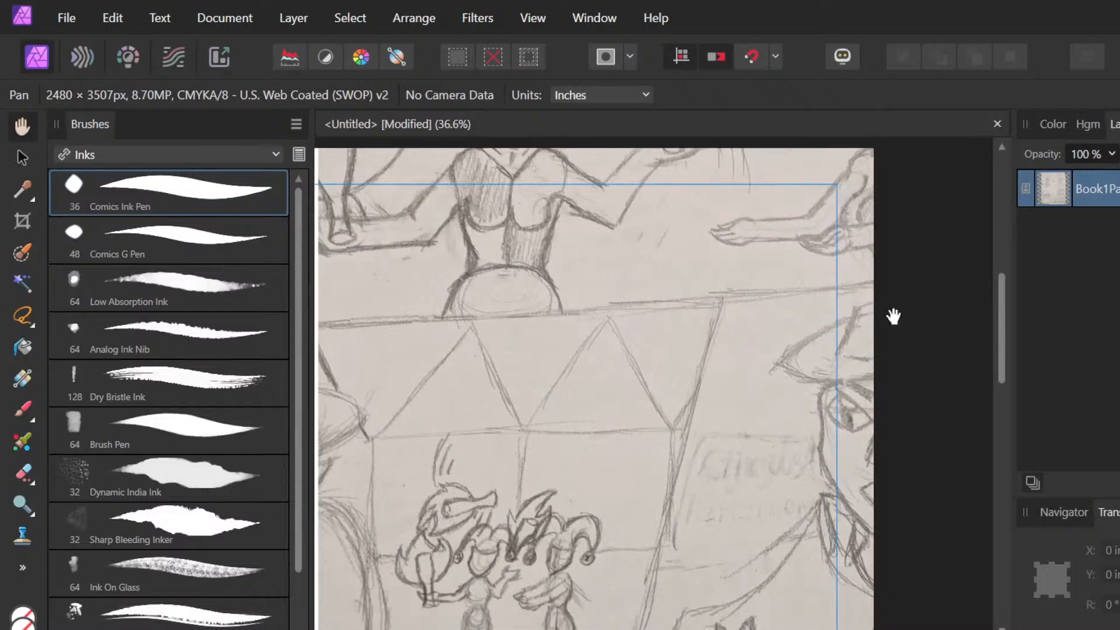
ctrl+scroll(893, 315, up, 2)
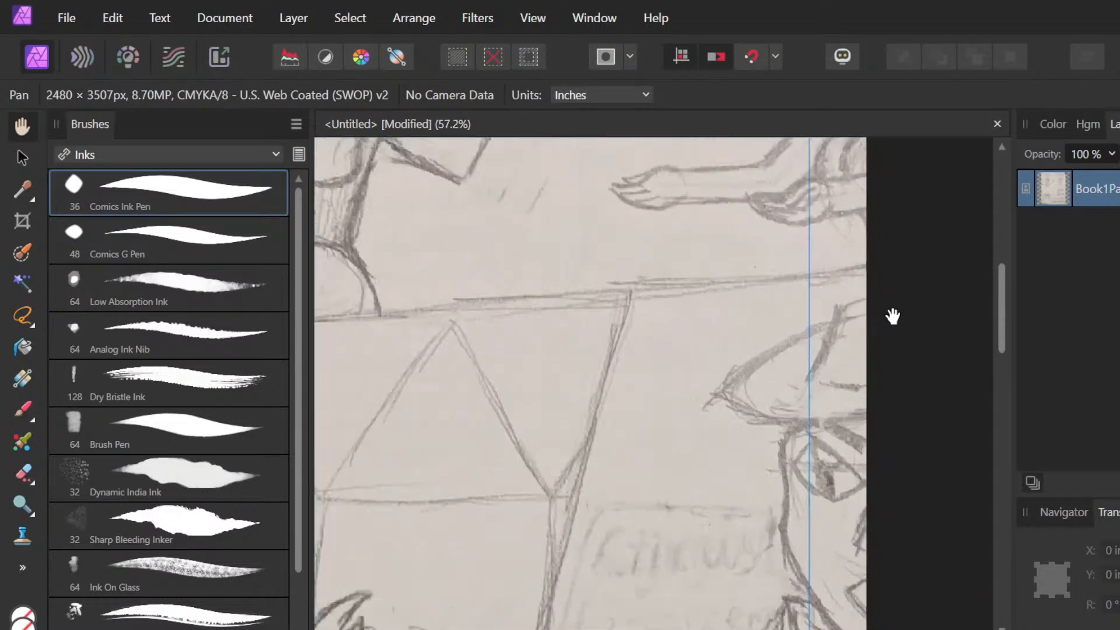
ctrl+scroll(893, 315, down, 3)
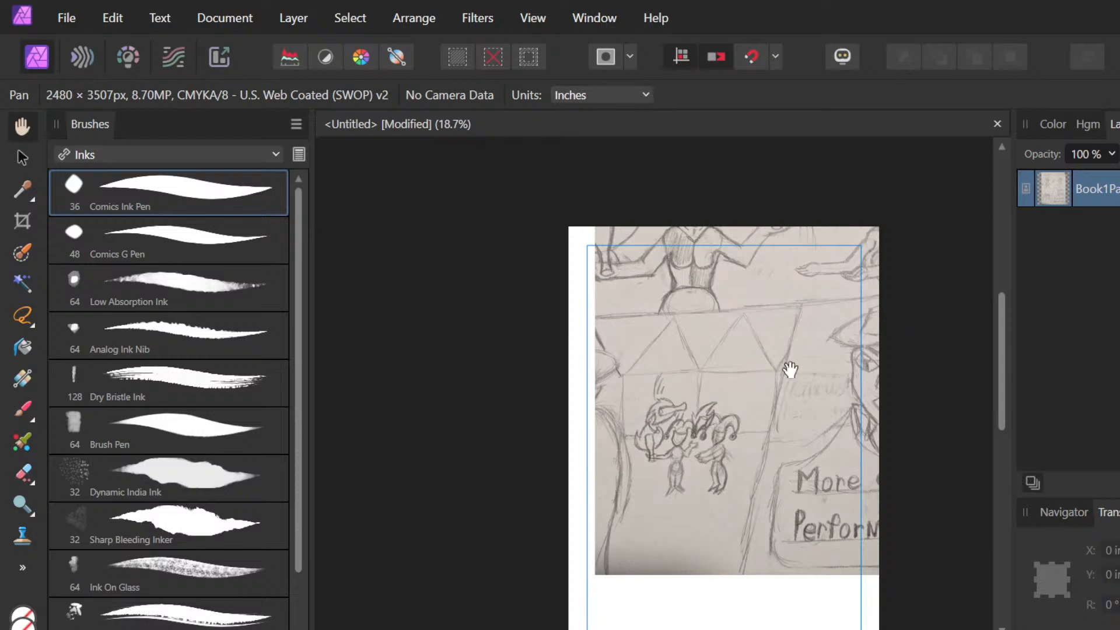
drag(791, 368, 715, 407)
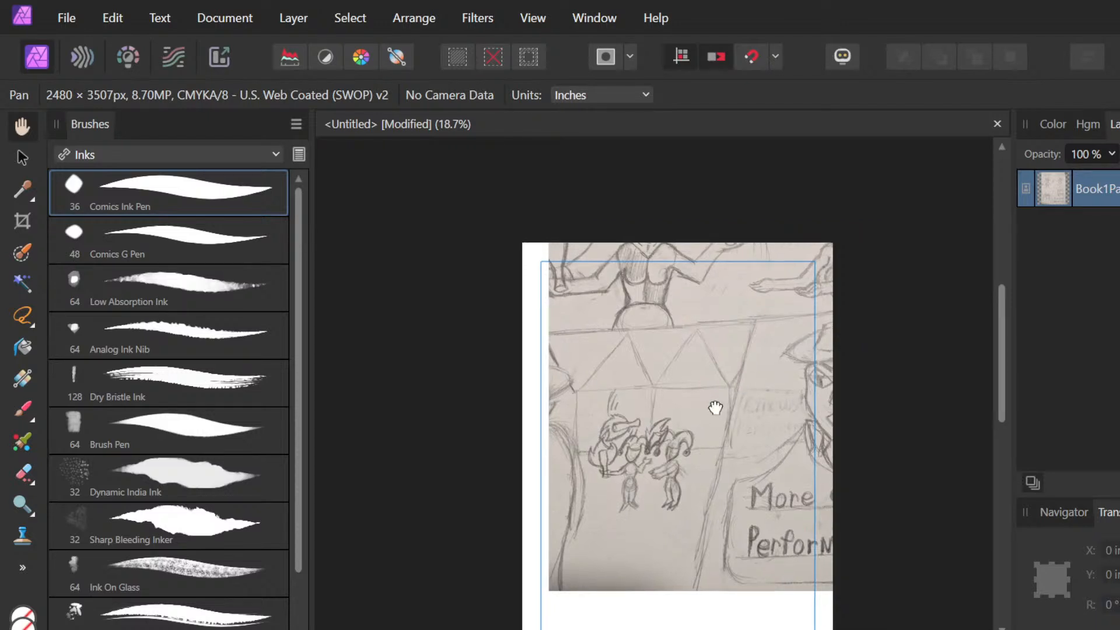
key(Delete)
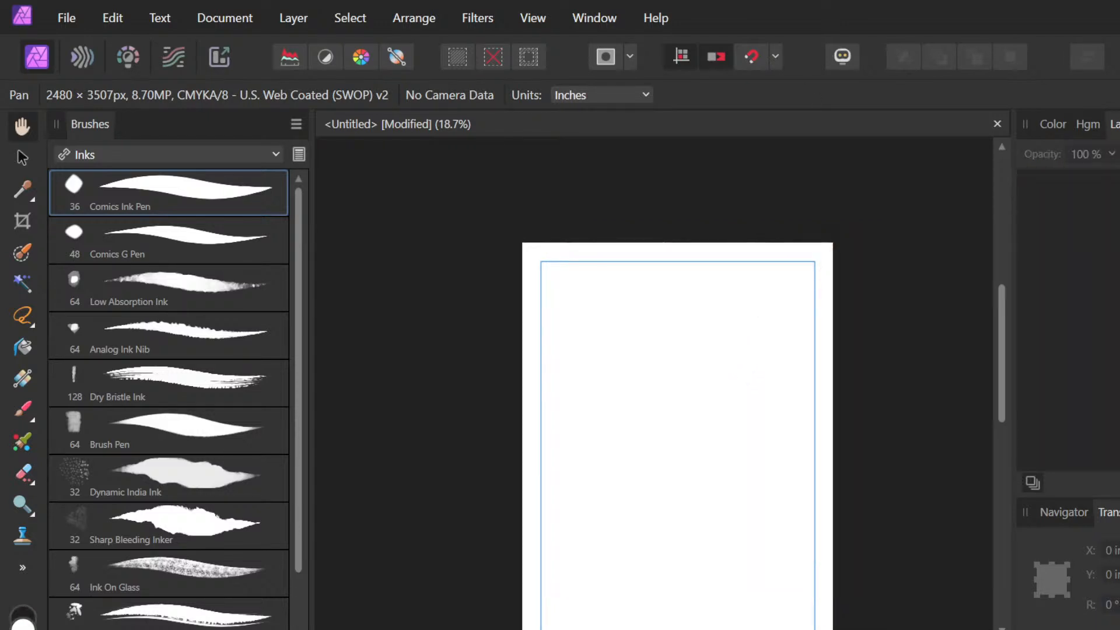
drag(712, 368, 778, 333)
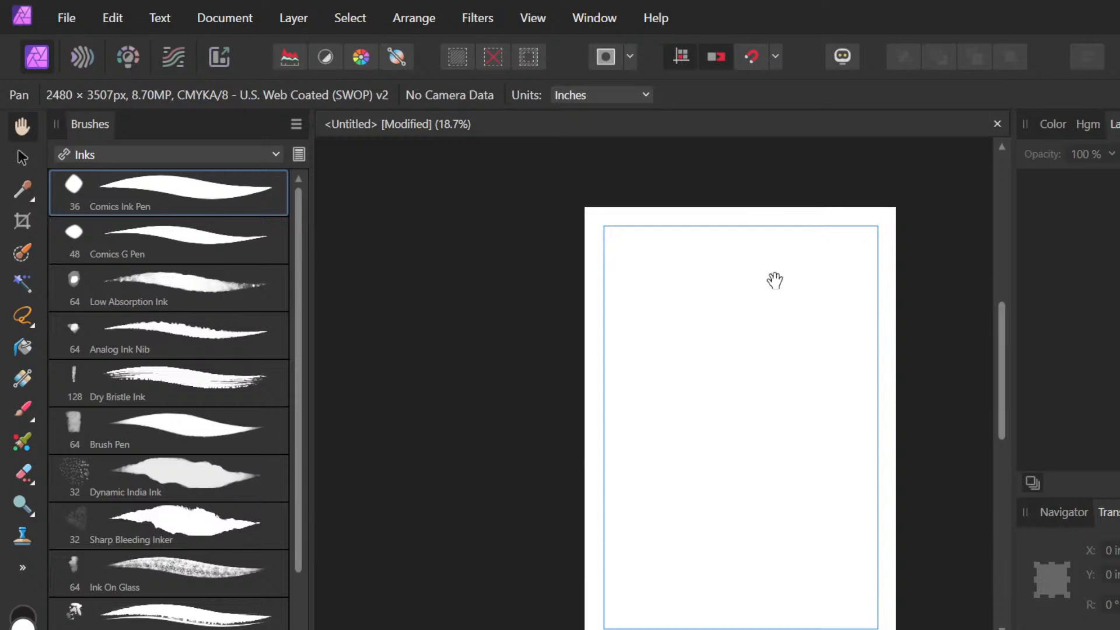
key(ctrl+z)
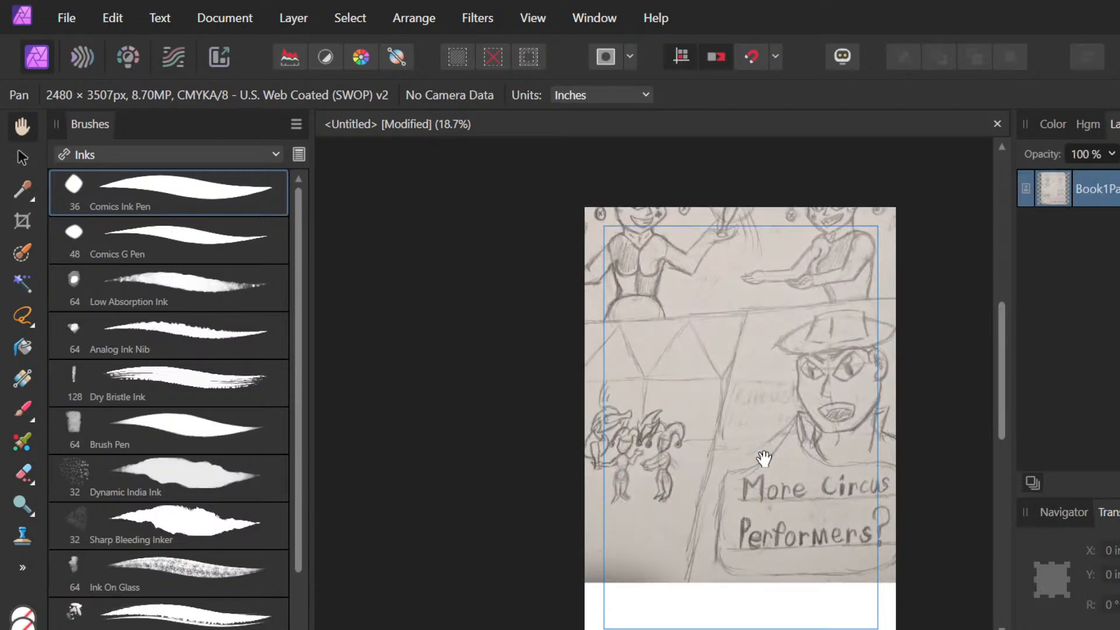
key(ctrl+0)
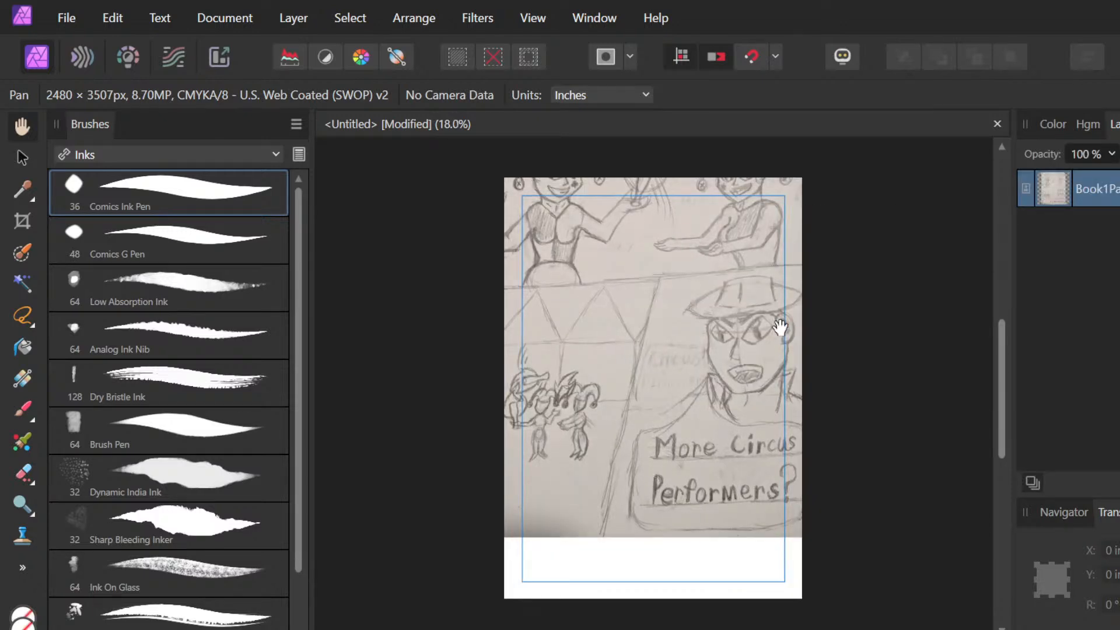
scroll(780, 327, up, 1)
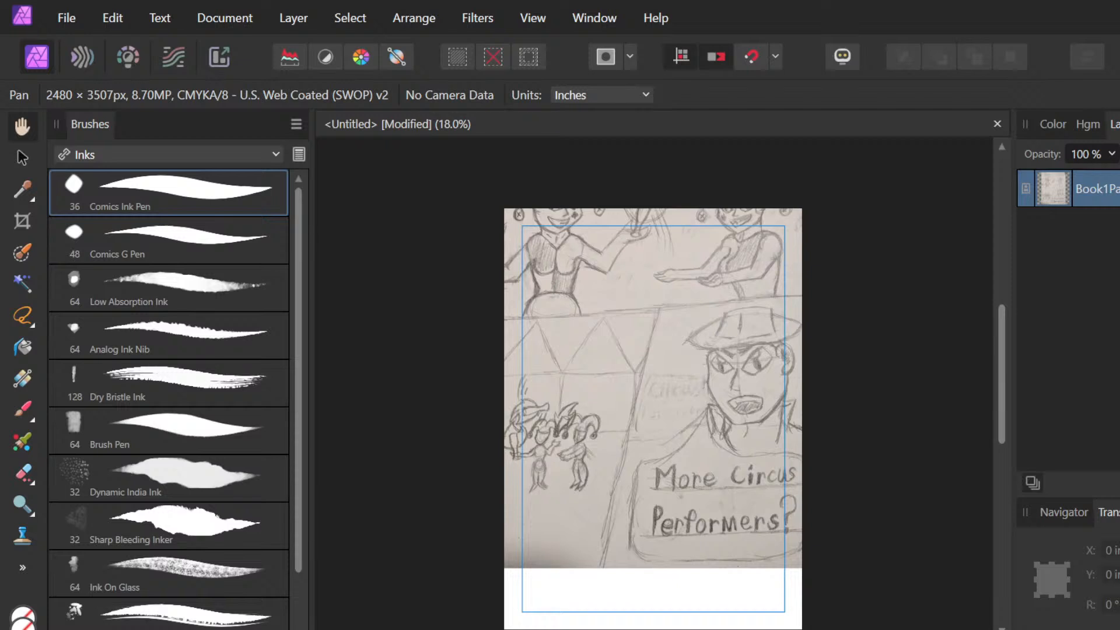
right_click(685, 329)
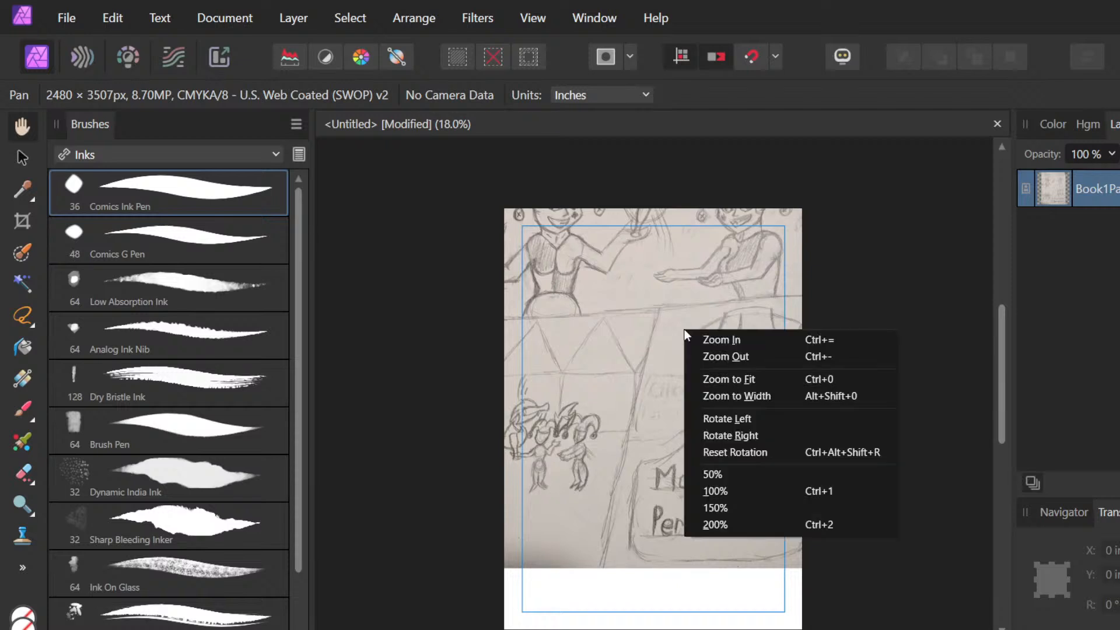
double_click(1105, 194)
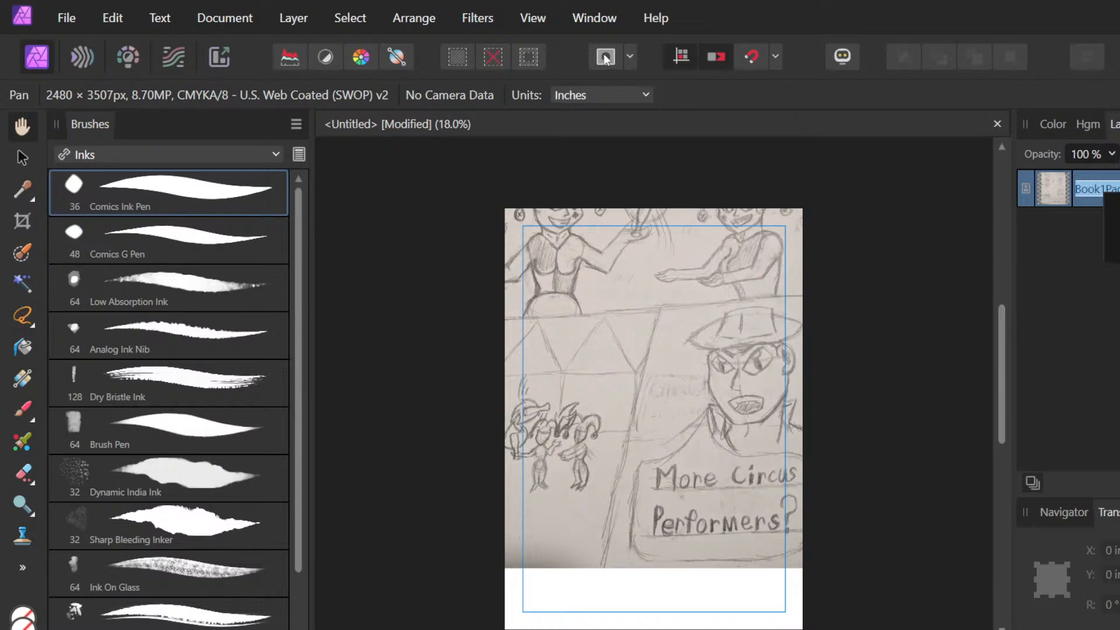
click(631, 56)
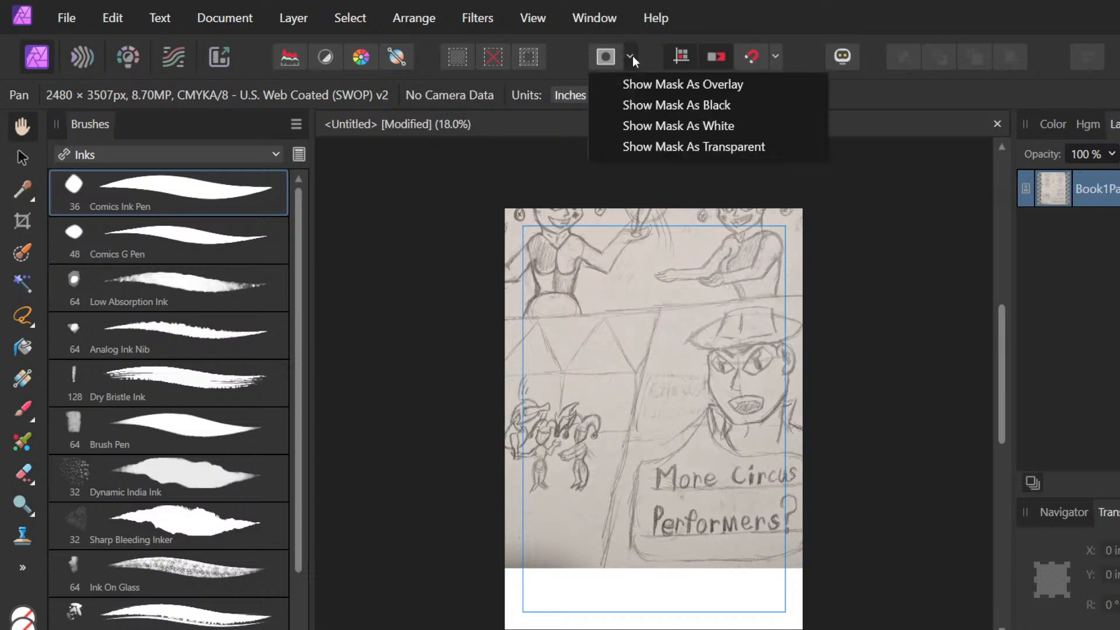
click(573, 56)
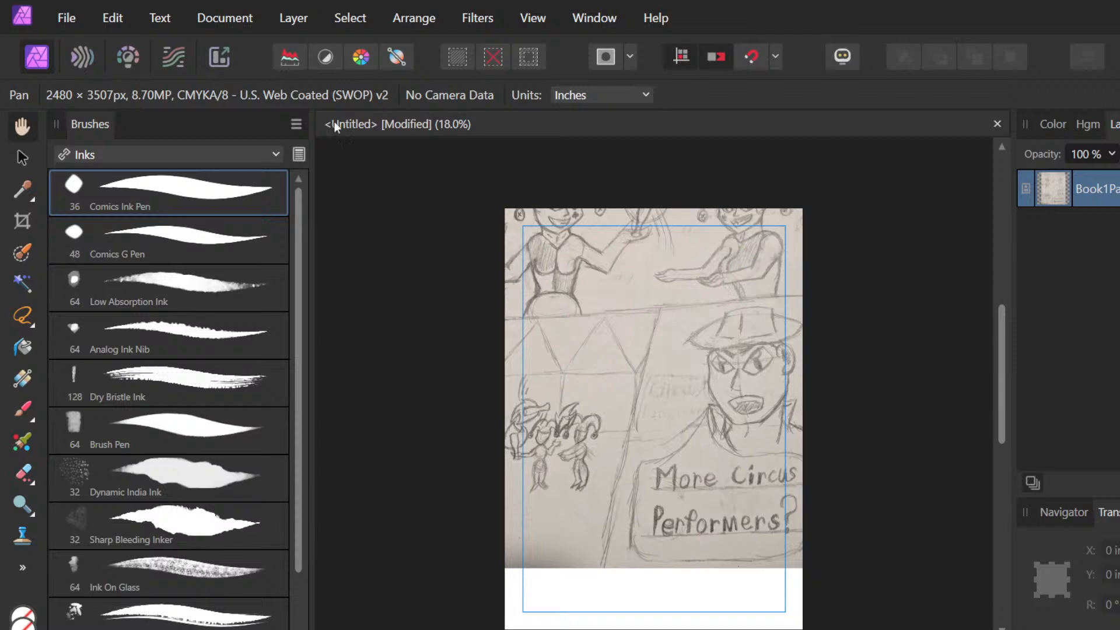
Step: Scale the Book1Page1 image proportionally to about 73% and position it against the page's side and upper margins
click(18, 156)
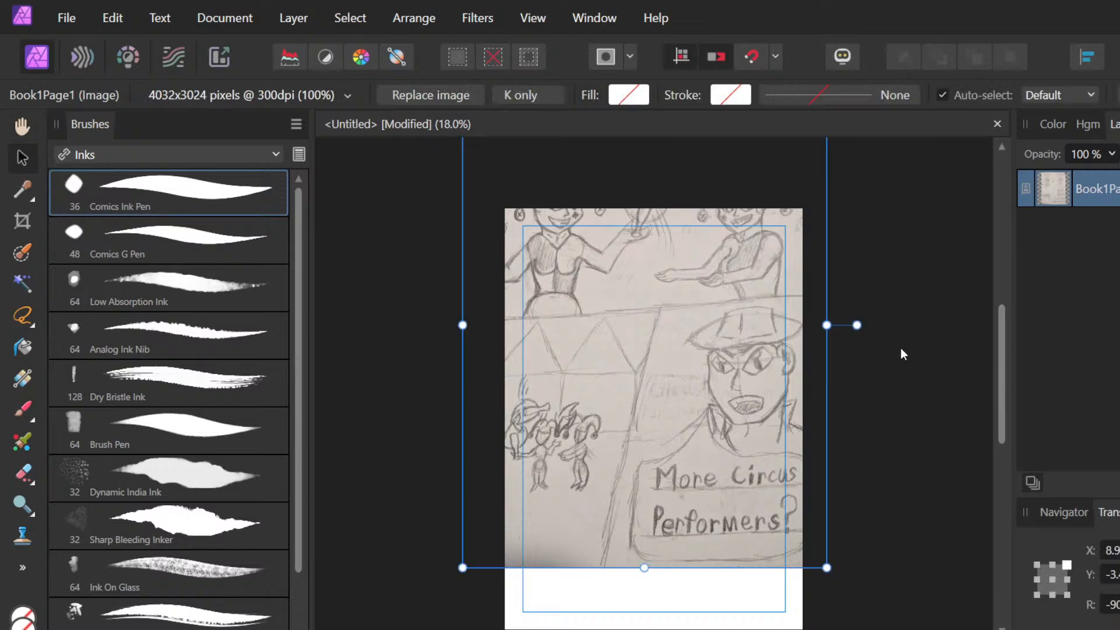
scroll(900, 350, up, 2)
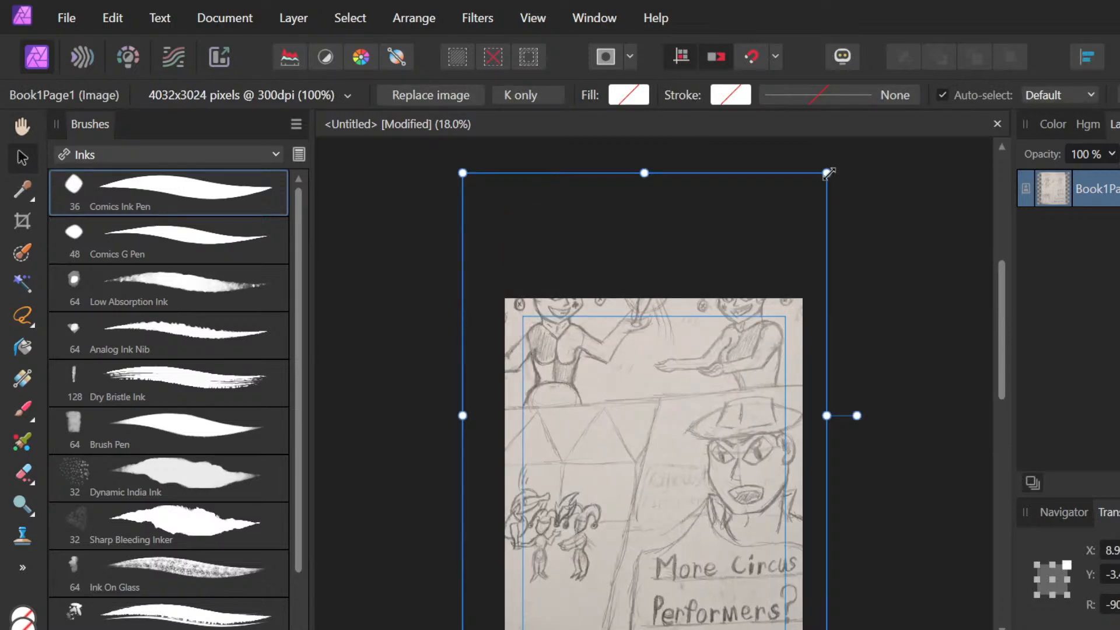
drag(828, 173, 733, 309)
scroll(803, 291, down, 2)
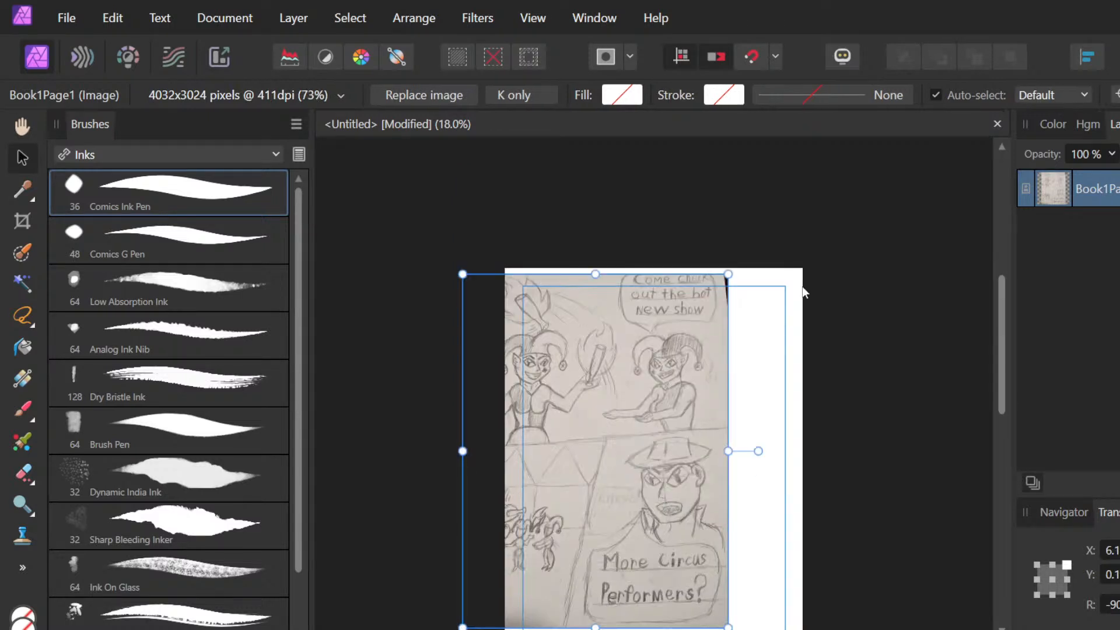
drag(586, 495, 632, 503)
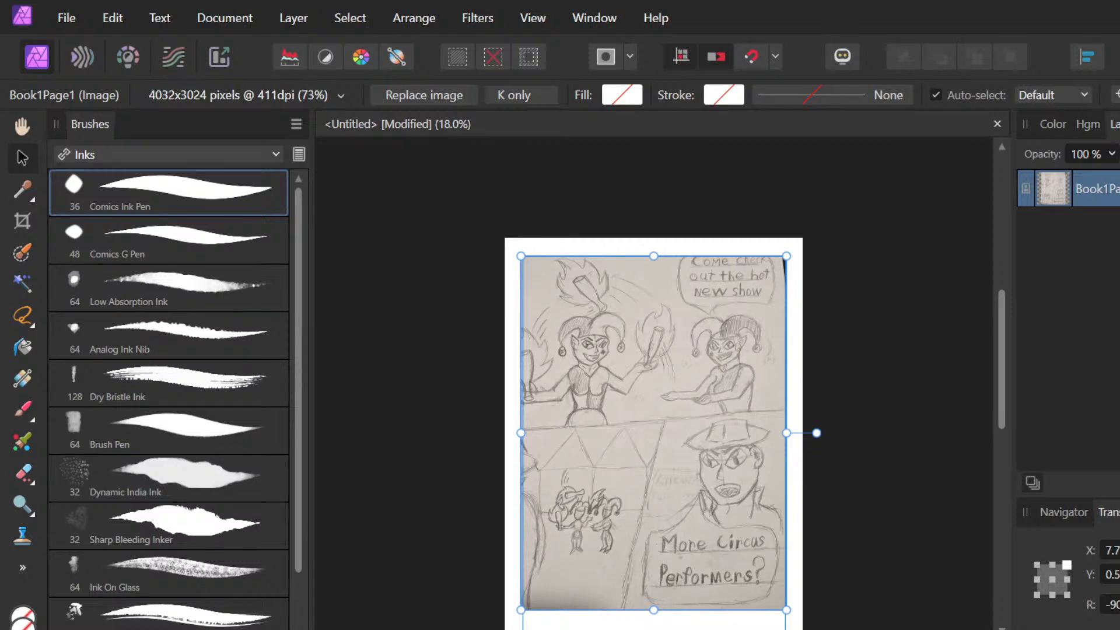
right_click(1110, 200)
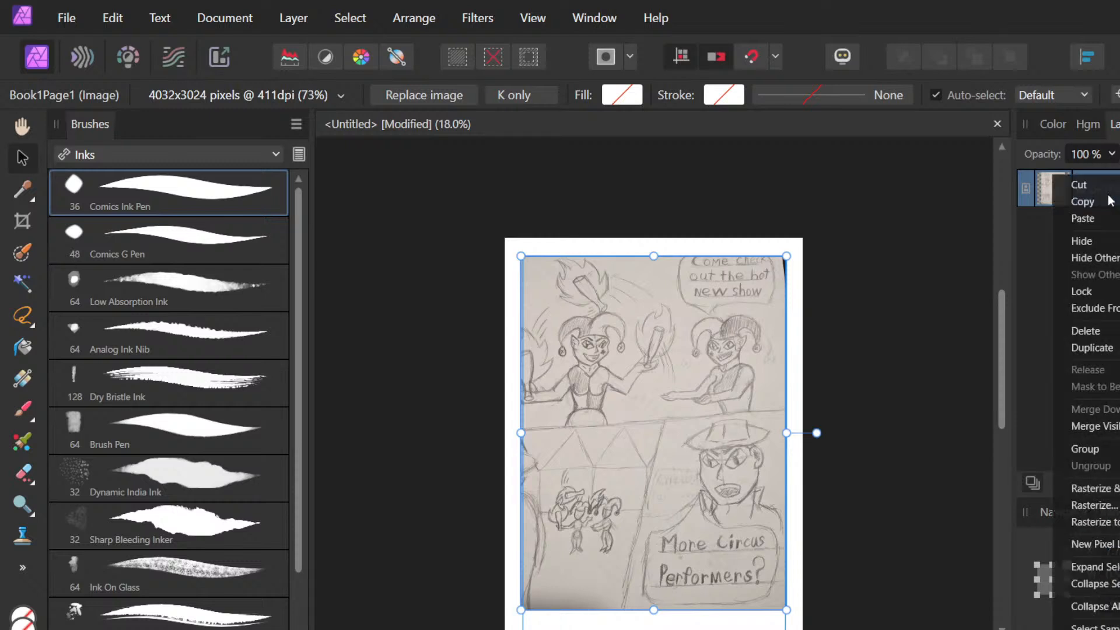
click(1049, 280)
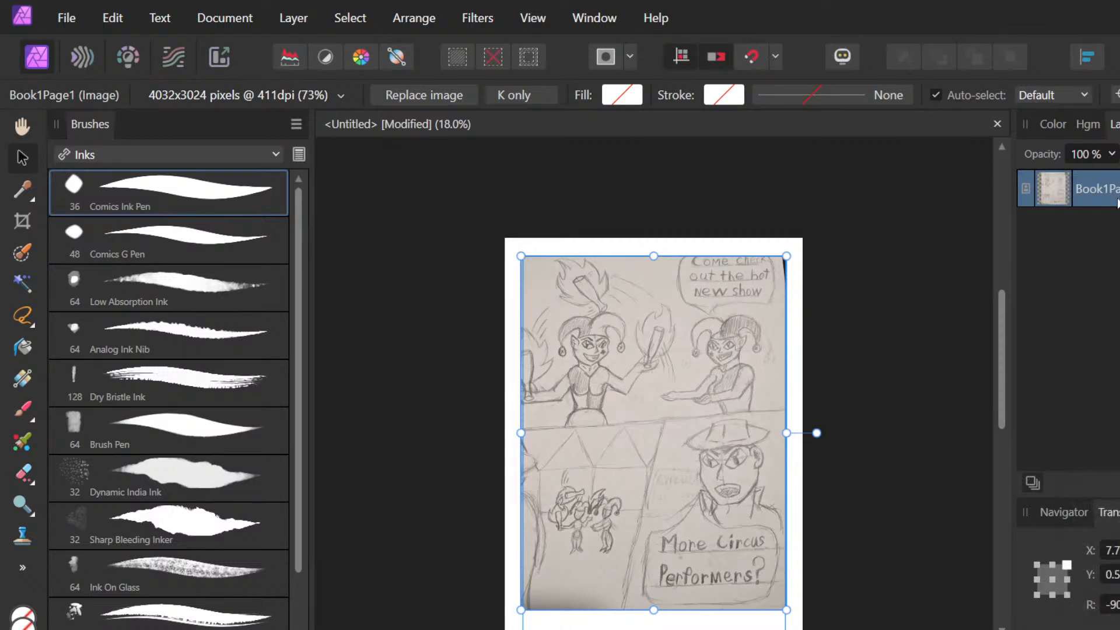
right_click(1117, 201)
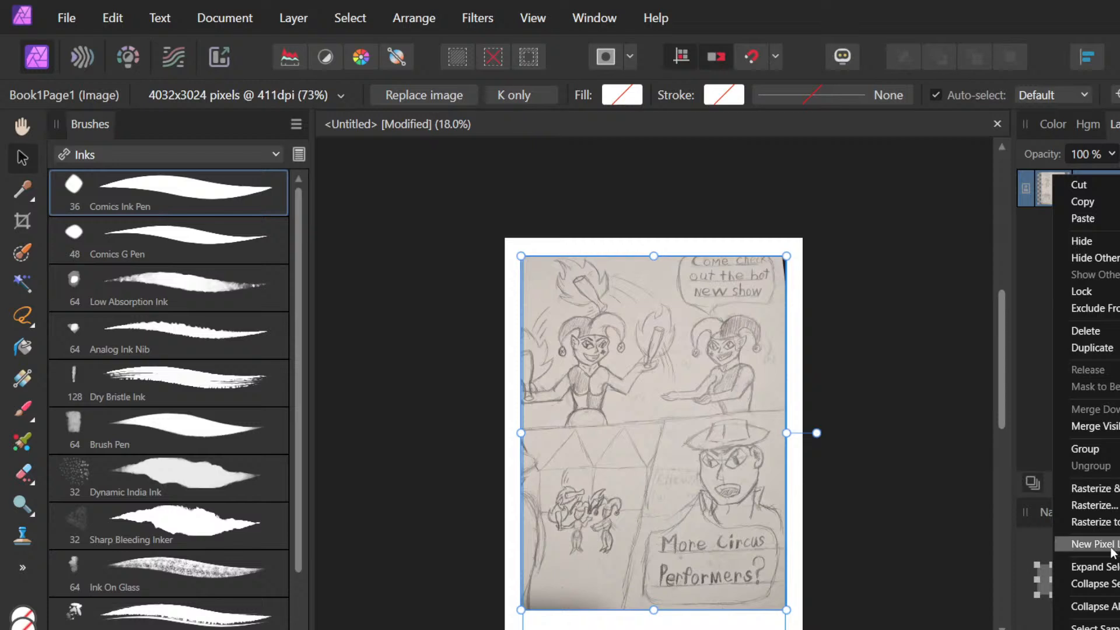
click(1024, 339)
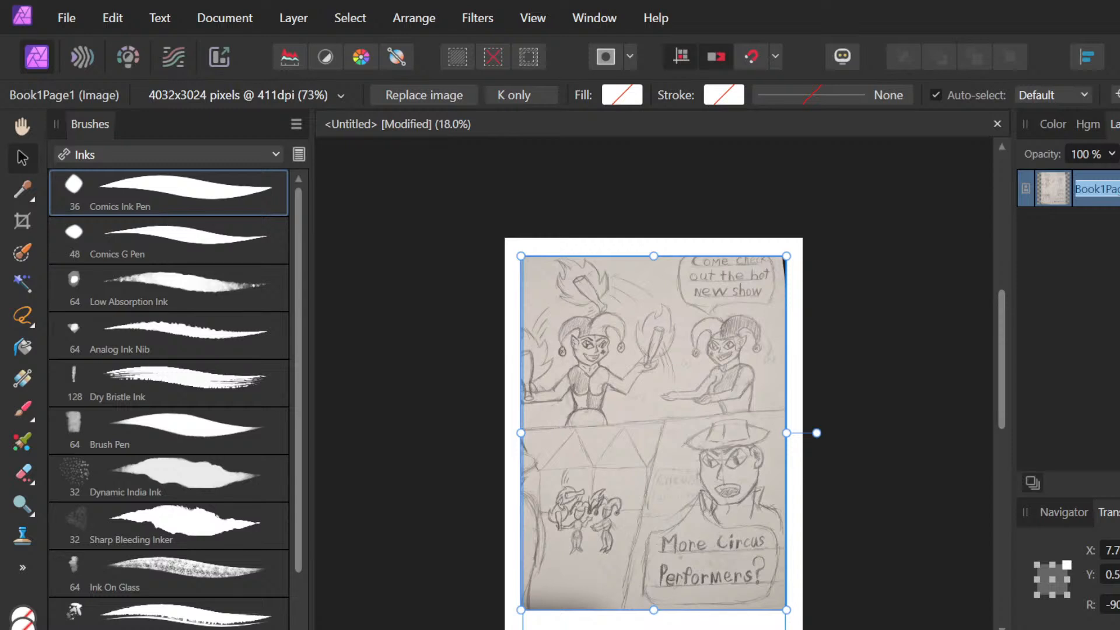
Step: Add a Recolor adjustment above the Book1Page1 image and move its dialog clear of the lower part of the sketch
click(1118, 483)
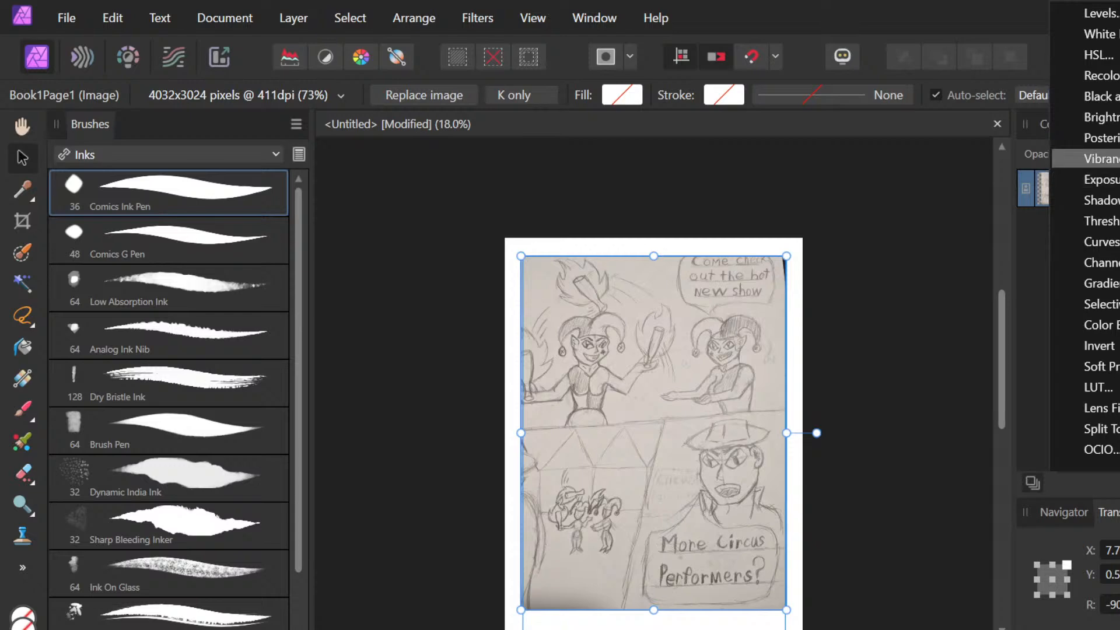
click(1101, 76)
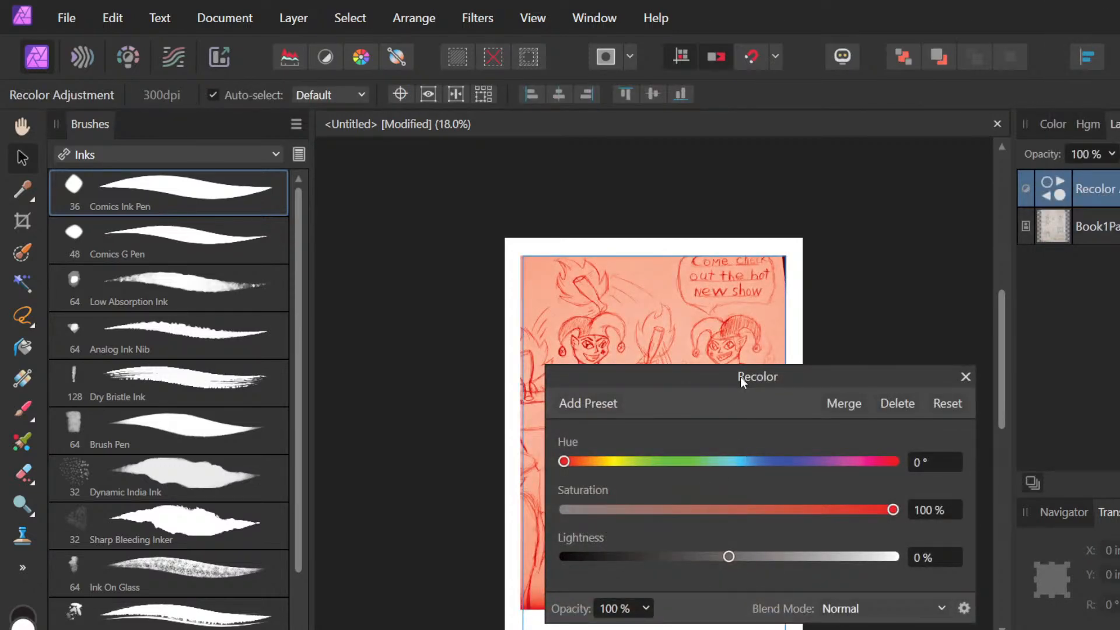
drag(740, 377, 784, 166)
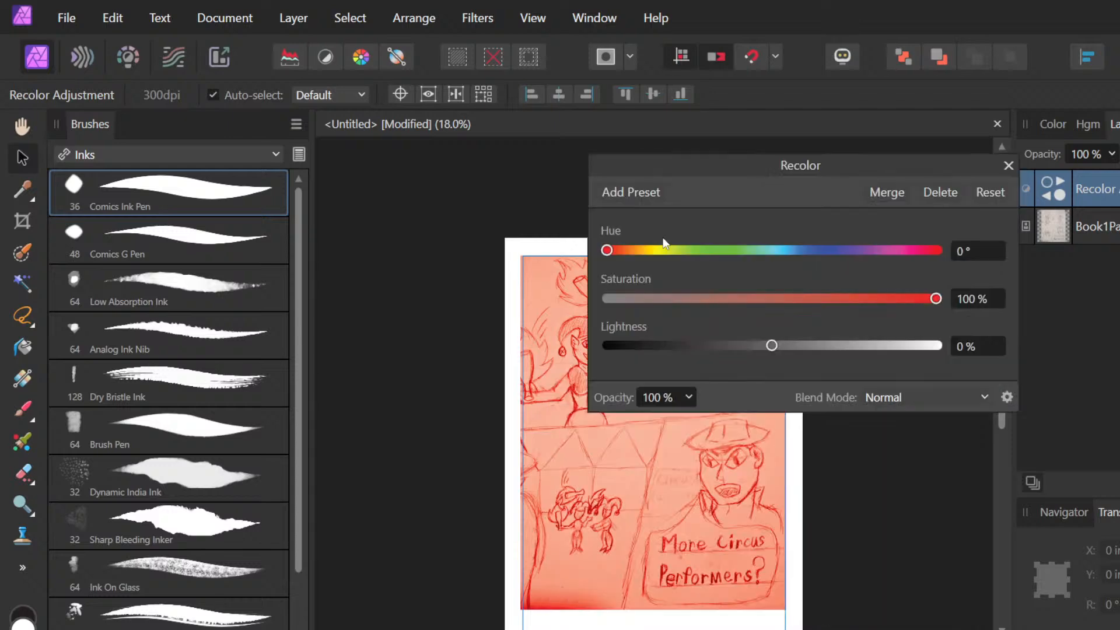
Step: Try a blue hue of about 210° and a darker lightness for the Recolor adjustment, returning both to 0
drag(663, 244, 798, 255)
drag(936, 300, 1027, 327)
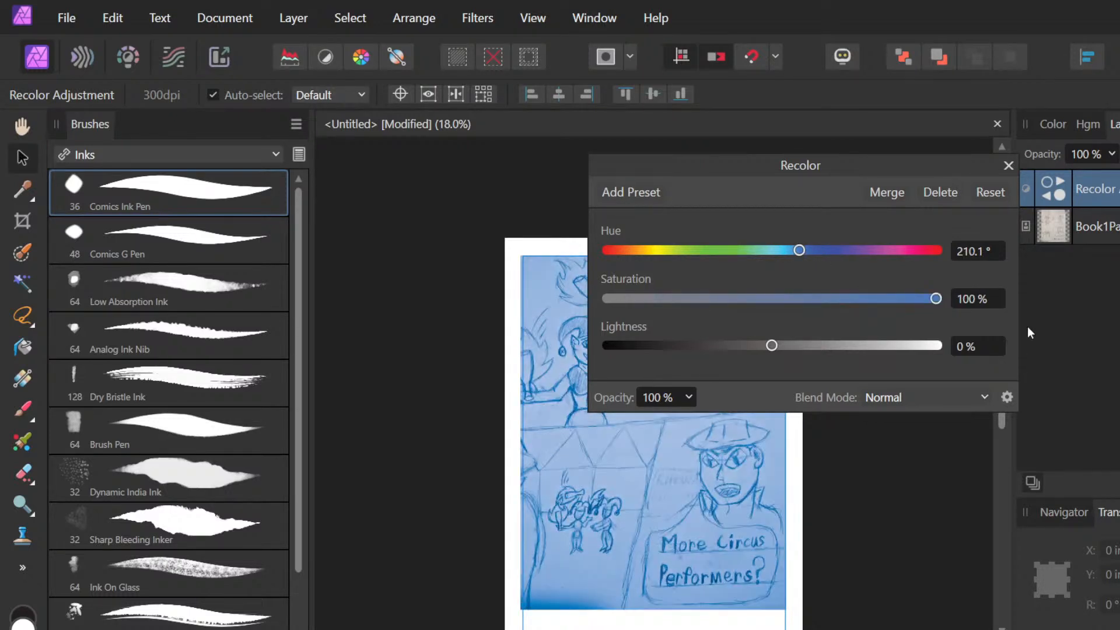
drag(800, 249, 515, 240)
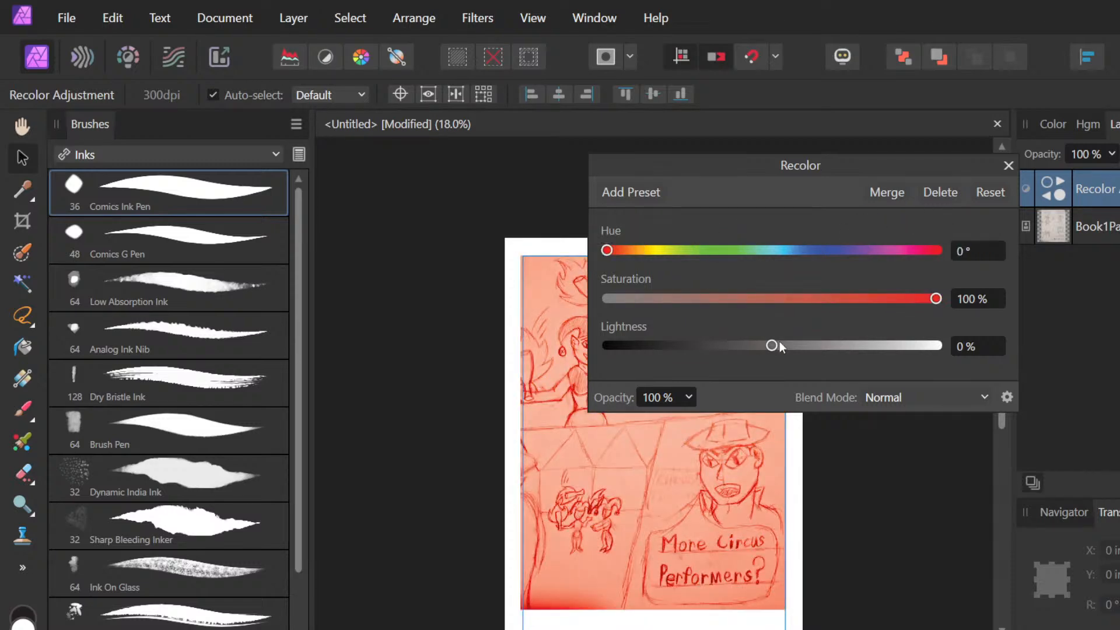
drag(773, 350, 715, 347)
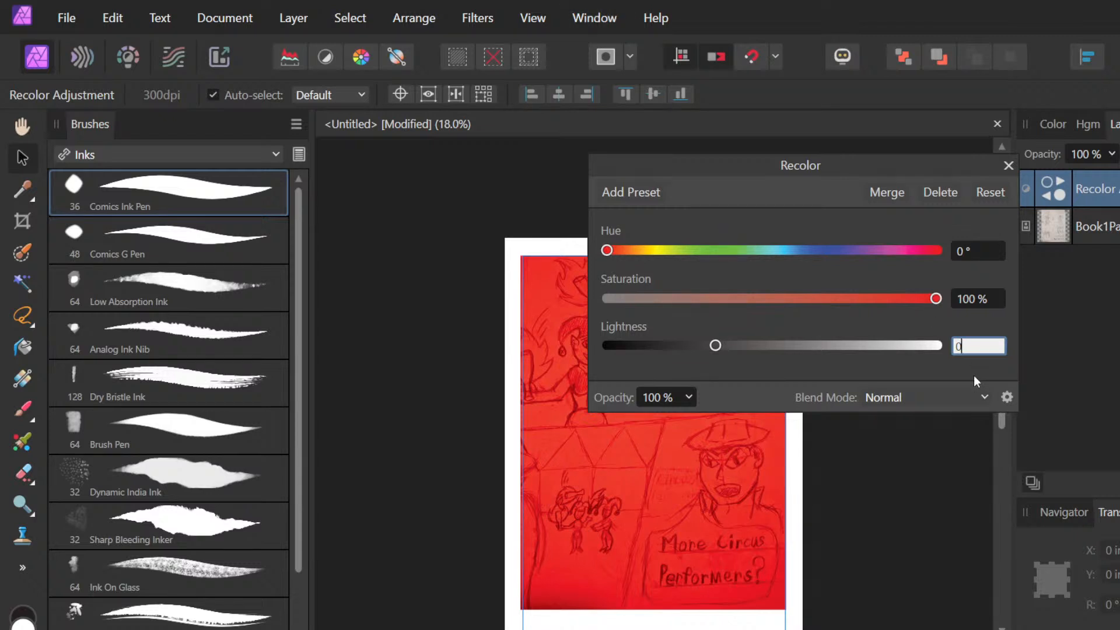
Step: Set the Recolor adjustment's blend mode to Hard Mix and close its settings
click(986, 400)
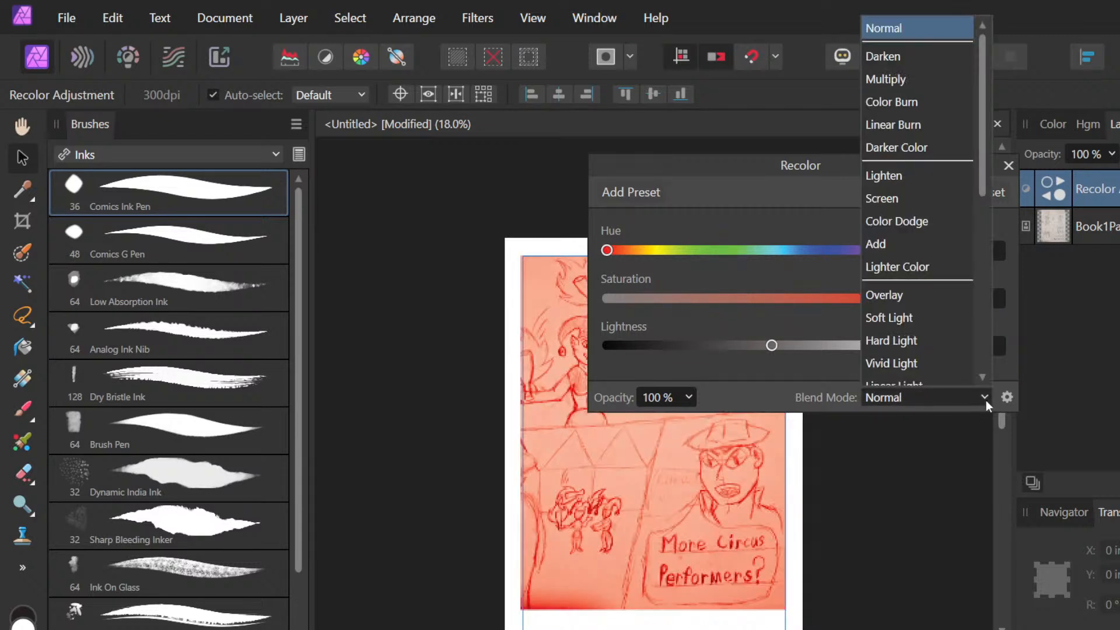
scroll(884, 352, down, 5)
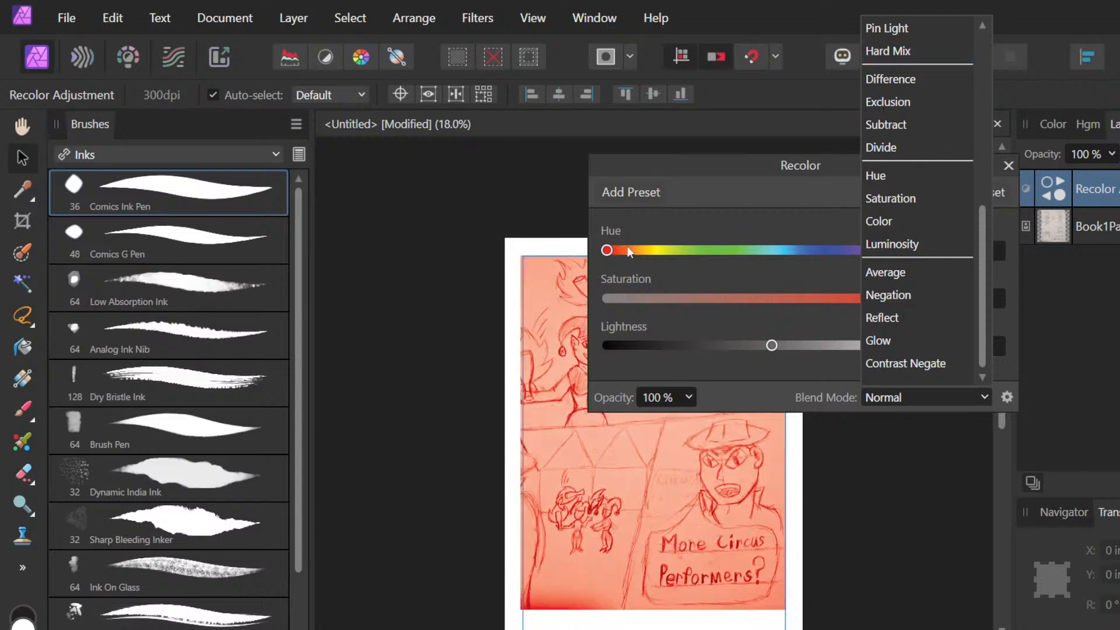
click(891, 53)
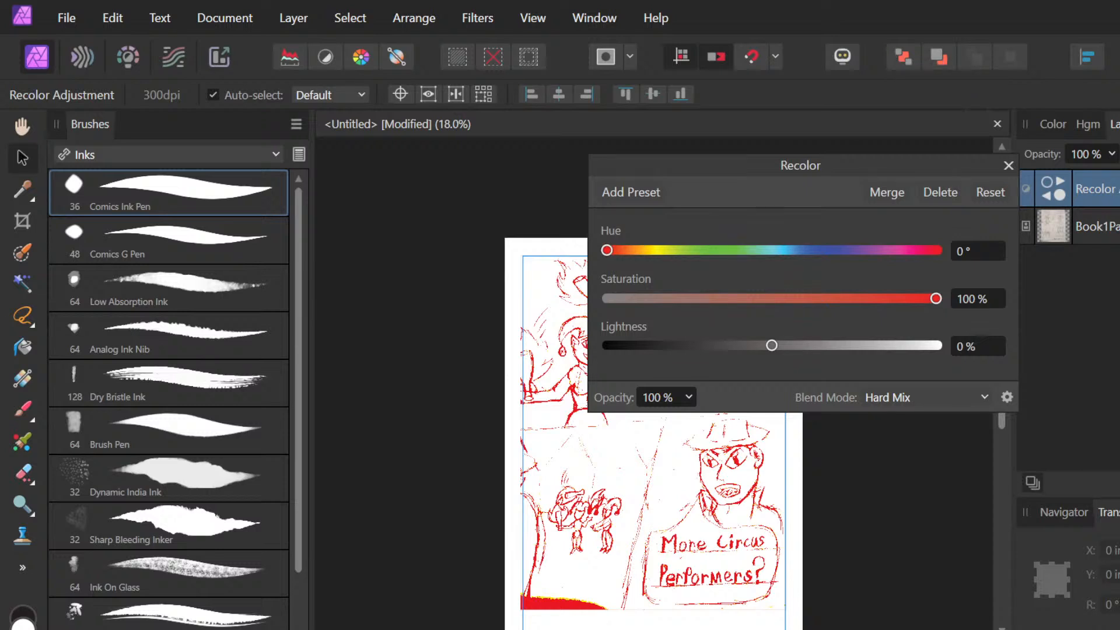
click(1008, 165)
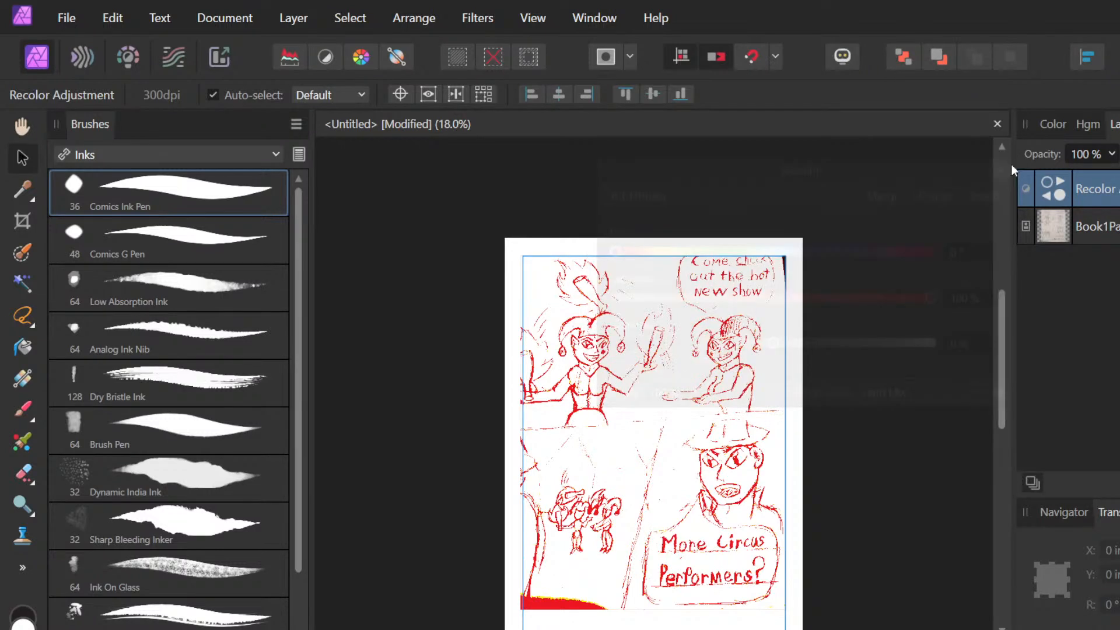
scroll(726, 390, up, 4)
scroll(724, 390, down, 2)
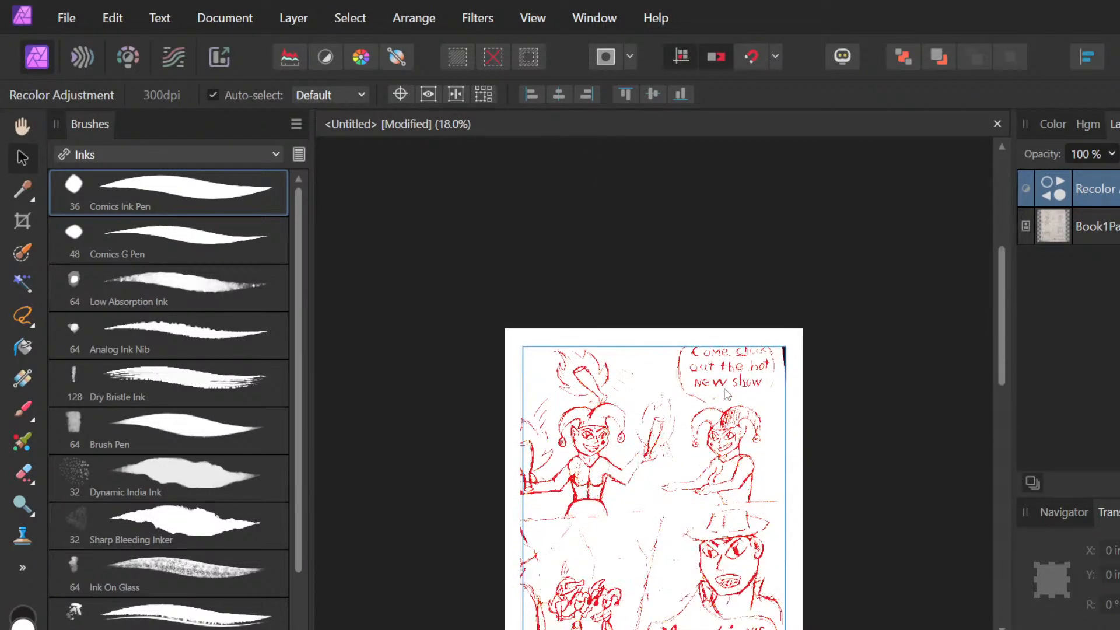
ctrl+scroll(726, 391, up, 5)
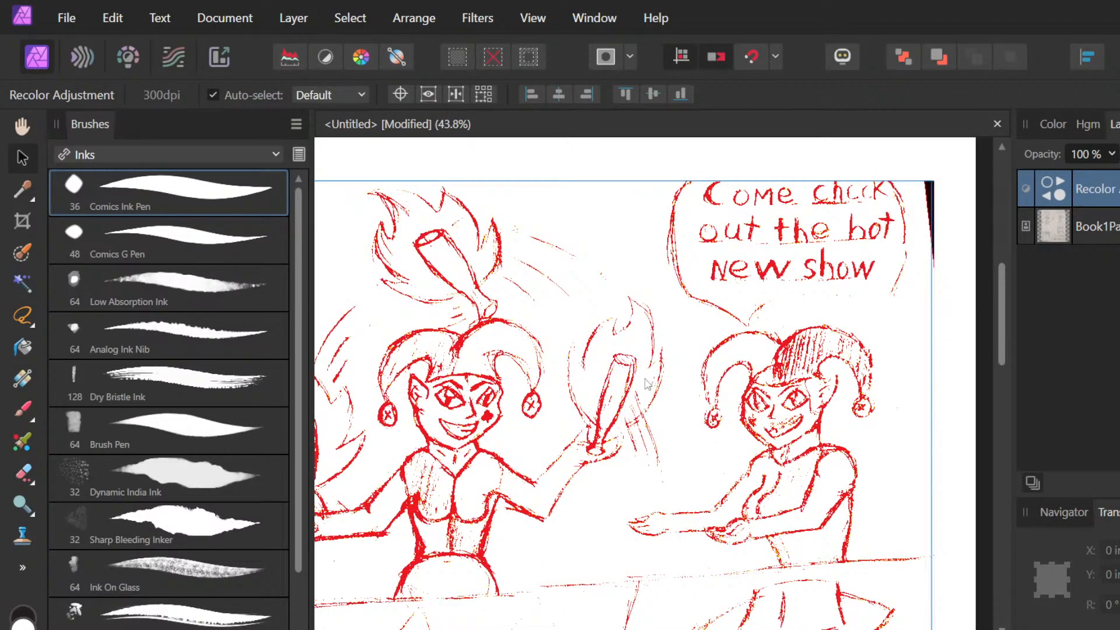
ctrl+scroll(648, 384, down, 5)
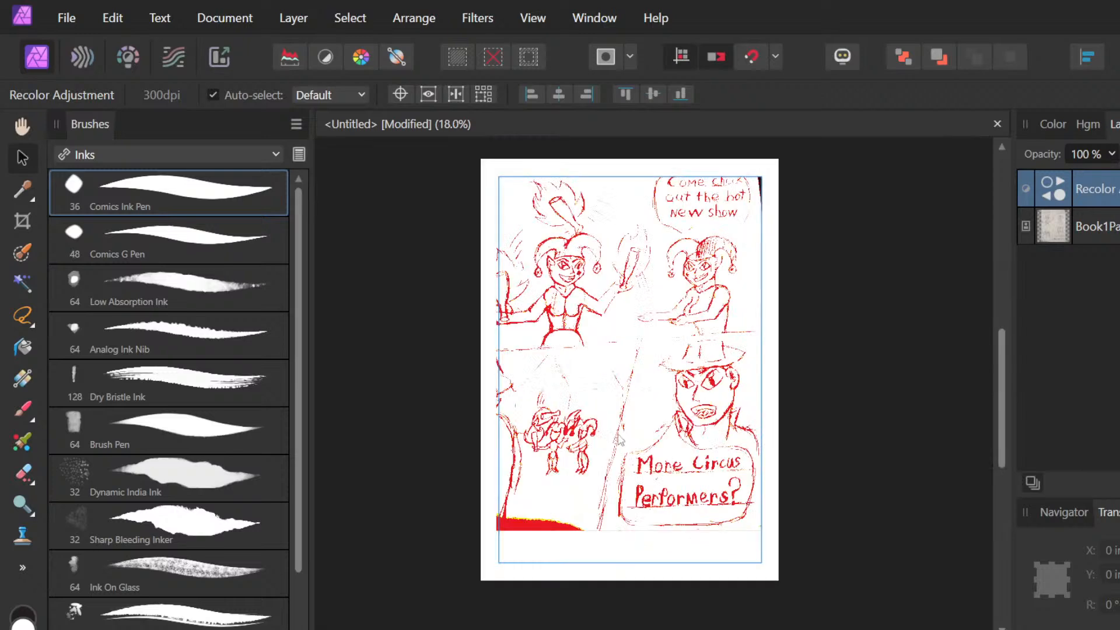
ctrl+scroll(570, 525, up, 3)
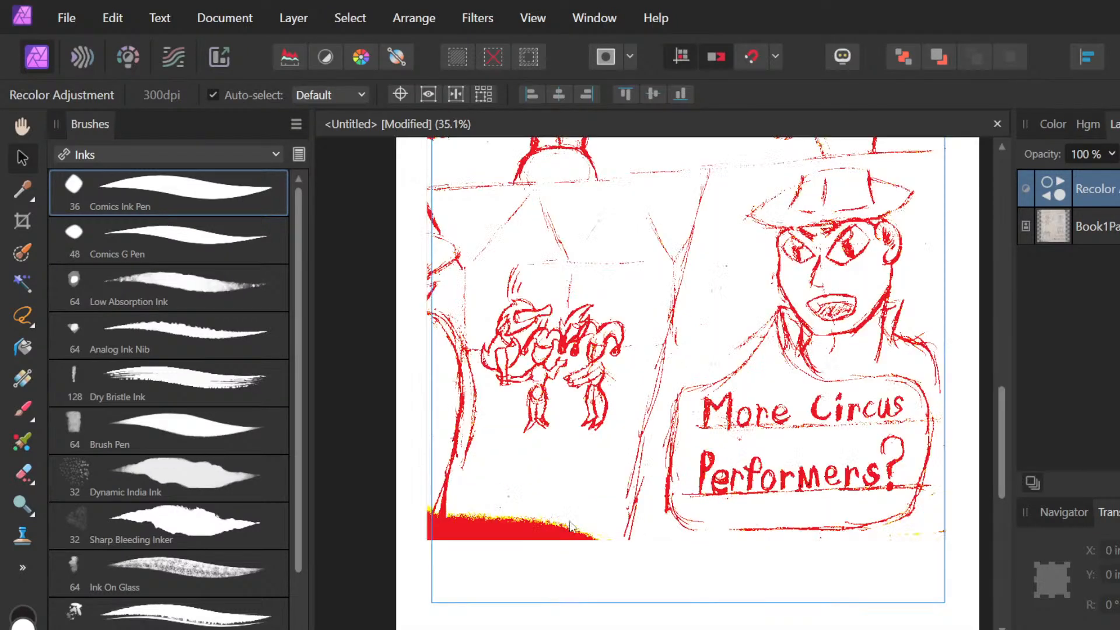
Step: Scale the Book1Page1 image proportionally to about 72% so its sides line up with the page margins, and deselect it
ctrl+scroll(570, 525, down, 2)
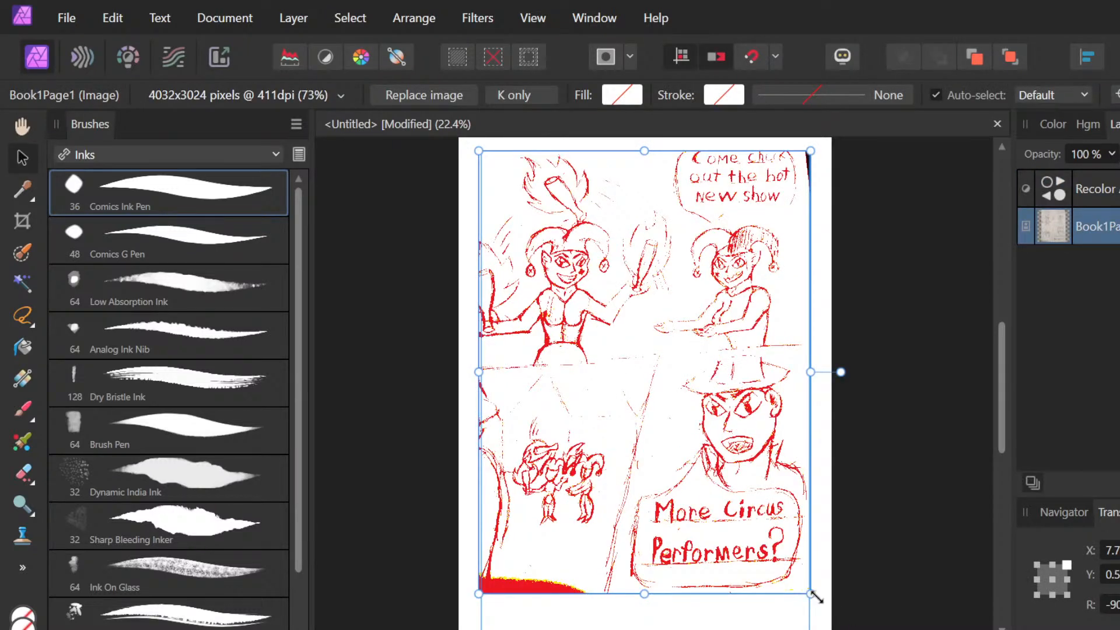
drag(815, 596, 796, 524)
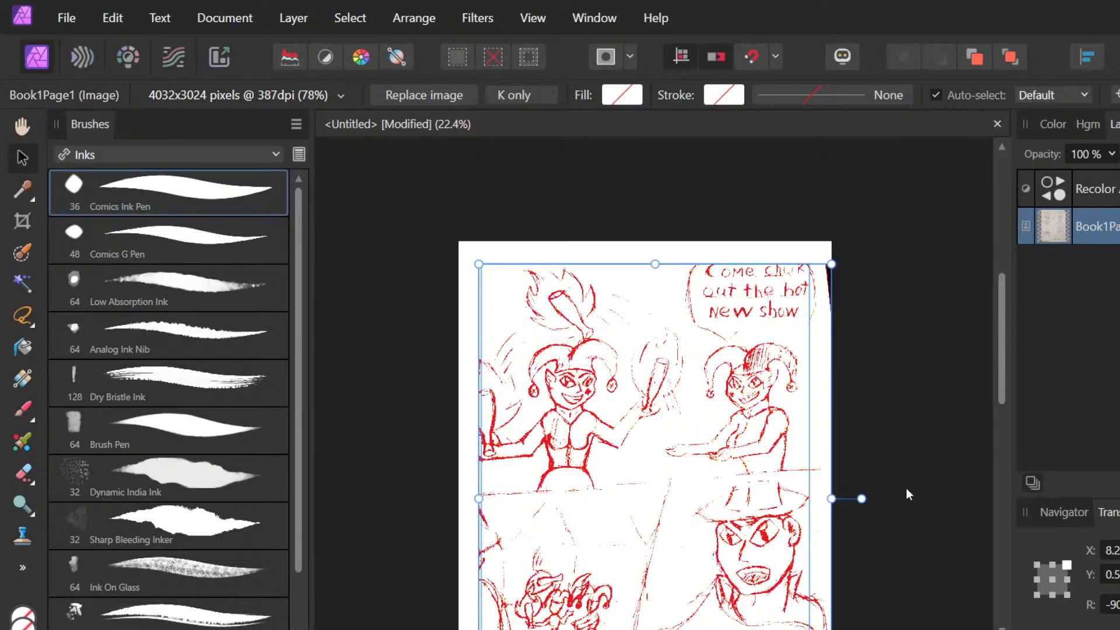
scroll(906, 491, down, 1)
scroll(907, 492, down, 3)
drag(832, 584, 808, 552)
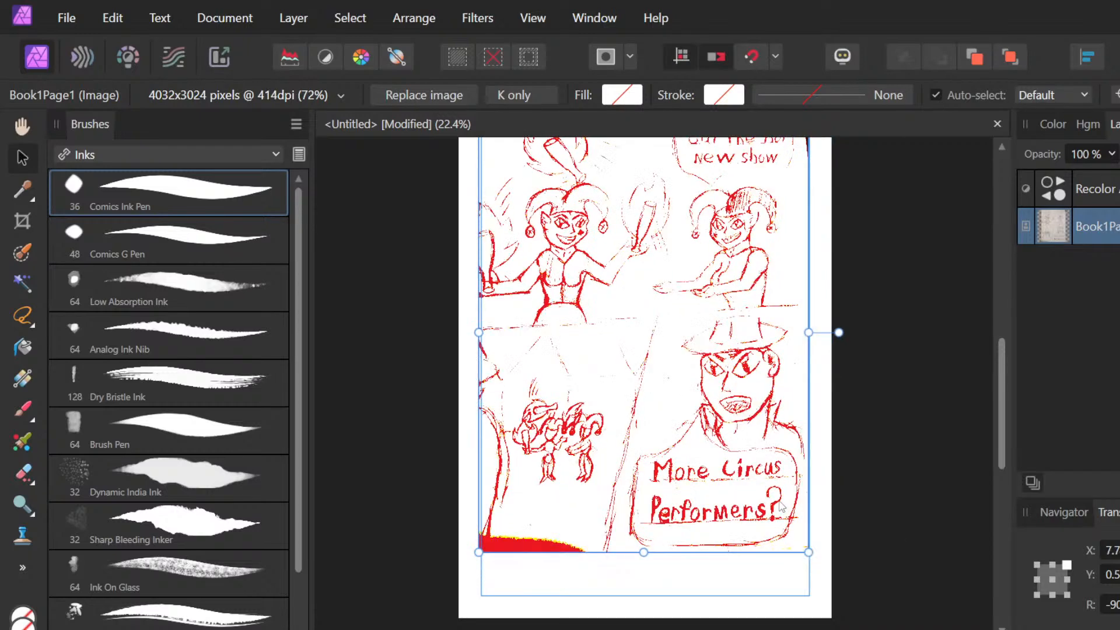
scroll(782, 508, up, 2)
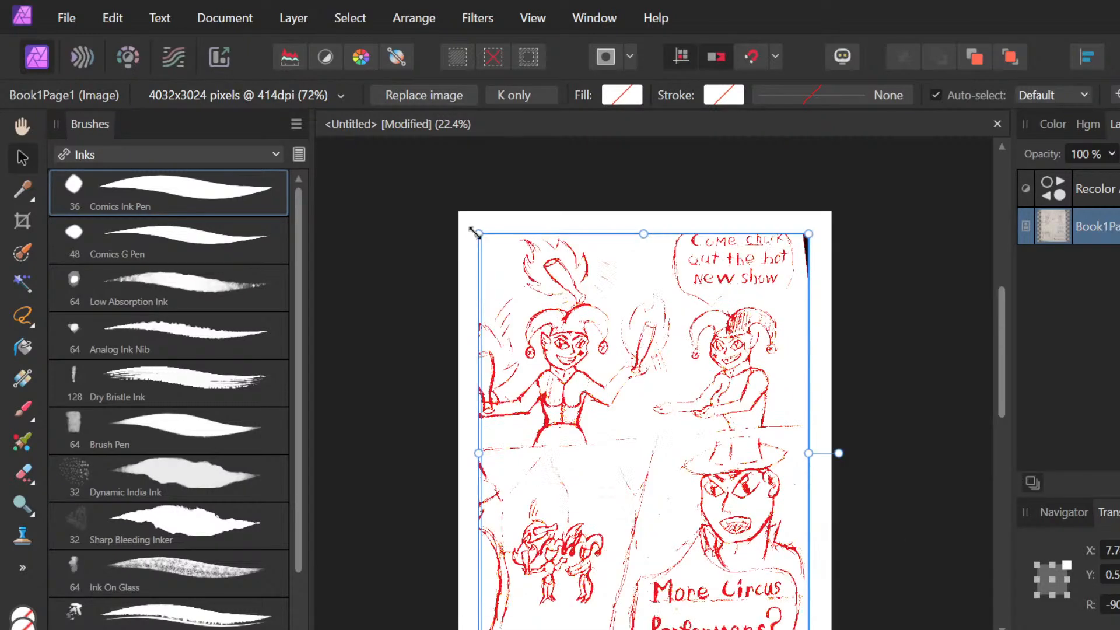
drag(478, 233, 483, 237)
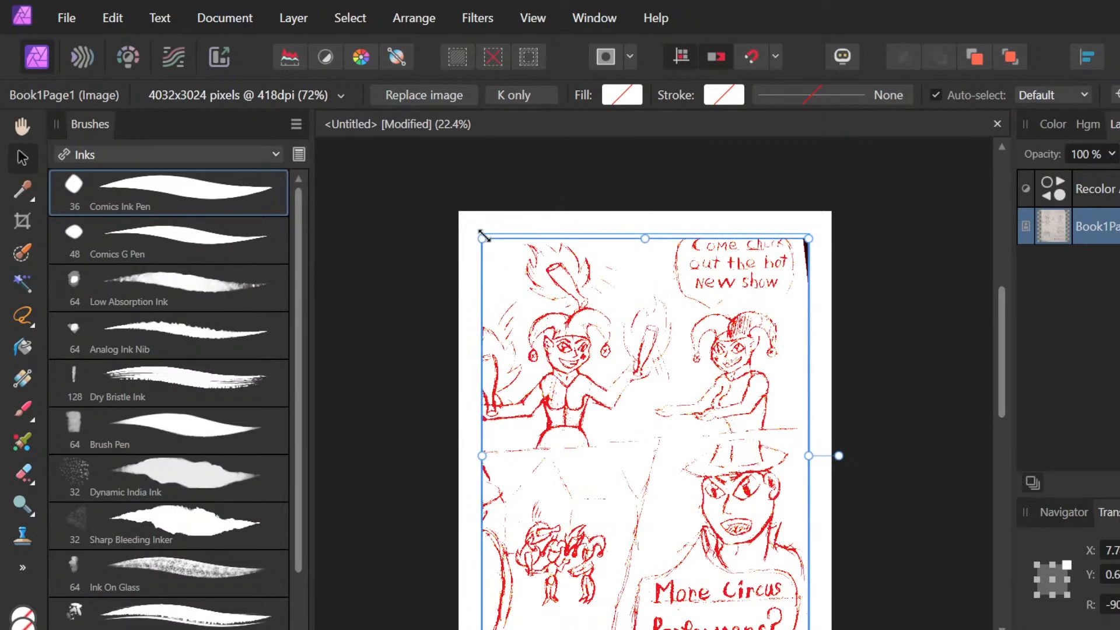
click(929, 396)
Step: Move the Book1Page1 image slightly down so it sits about midway between the upper and lower page margins
scroll(928, 397, down, 2)
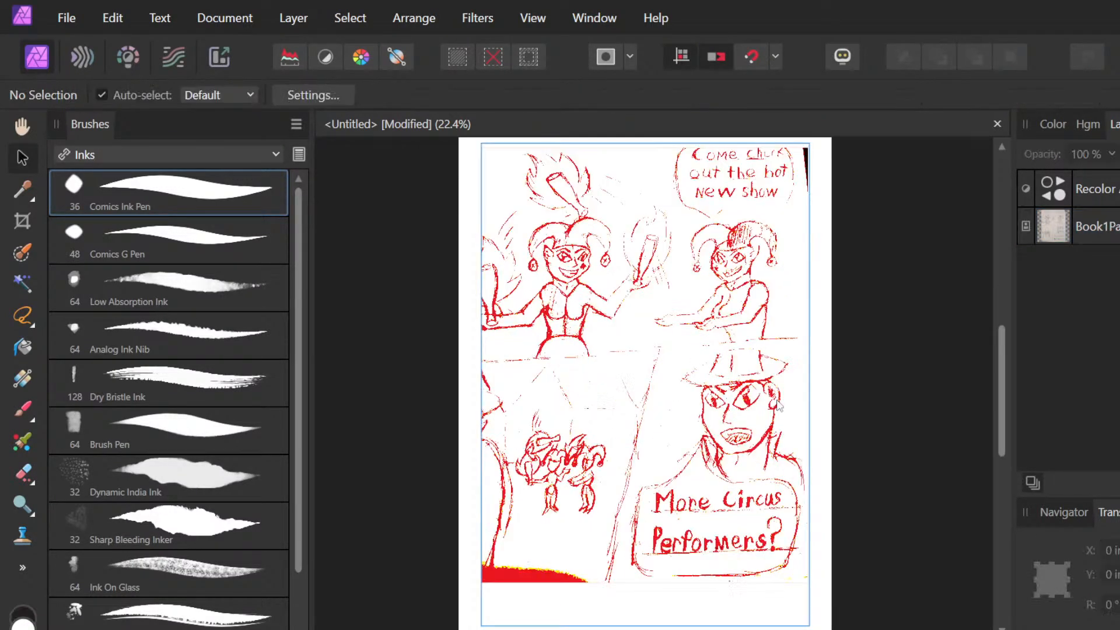
scroll(756, 385, up, 1)
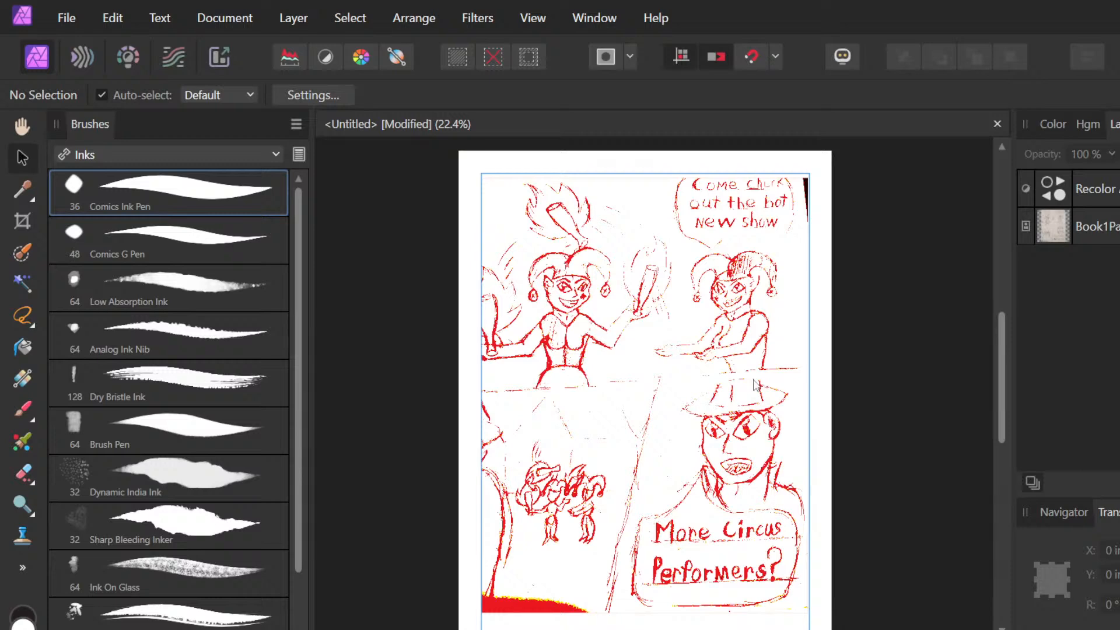
scroll(756, 385, down, 2)
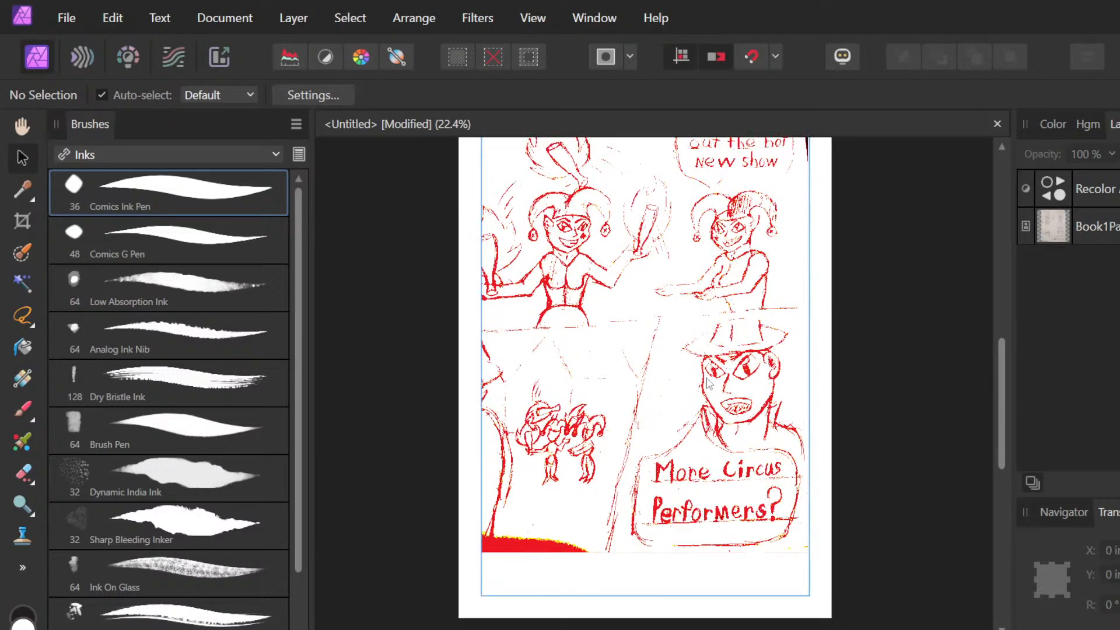
drag(708, 384, 709, 400)
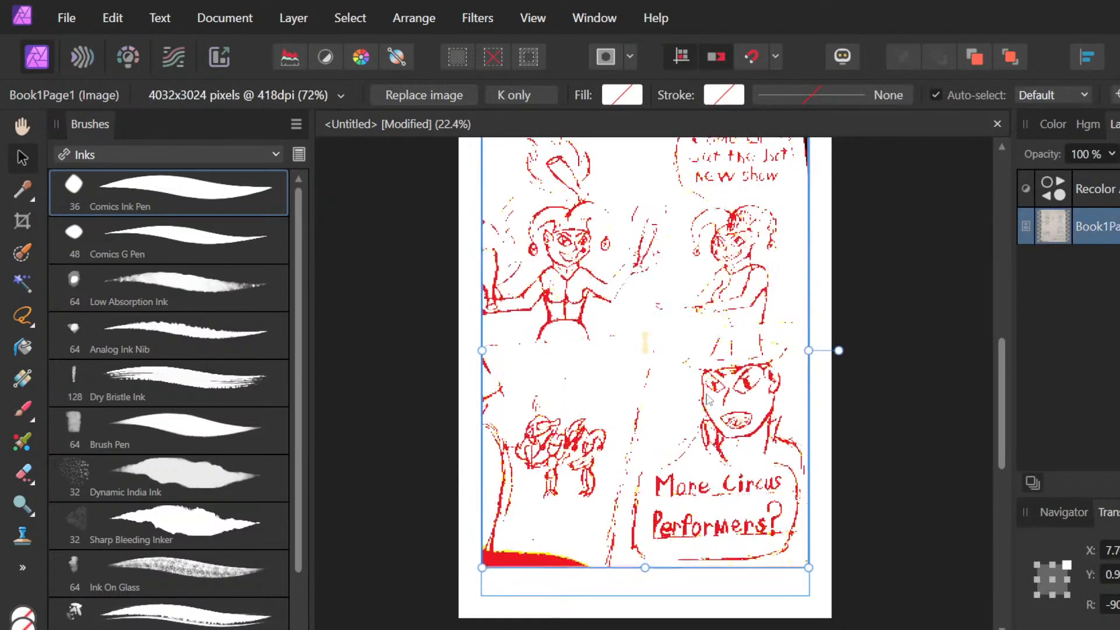
scroll(707, 400, up, 2)
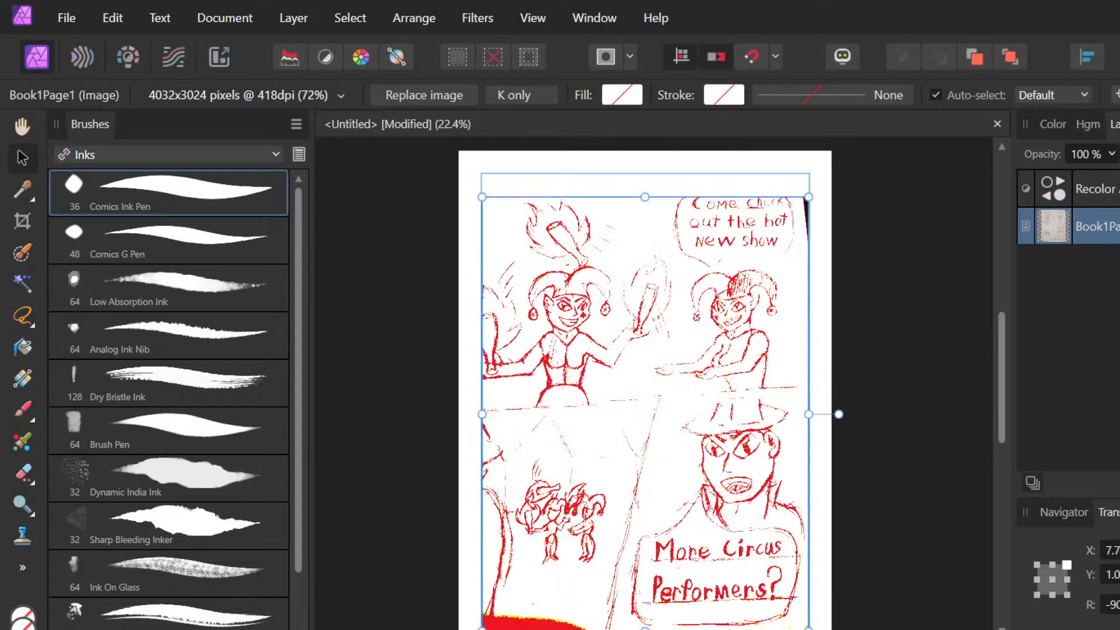
scroll(806, 362, down, 2)
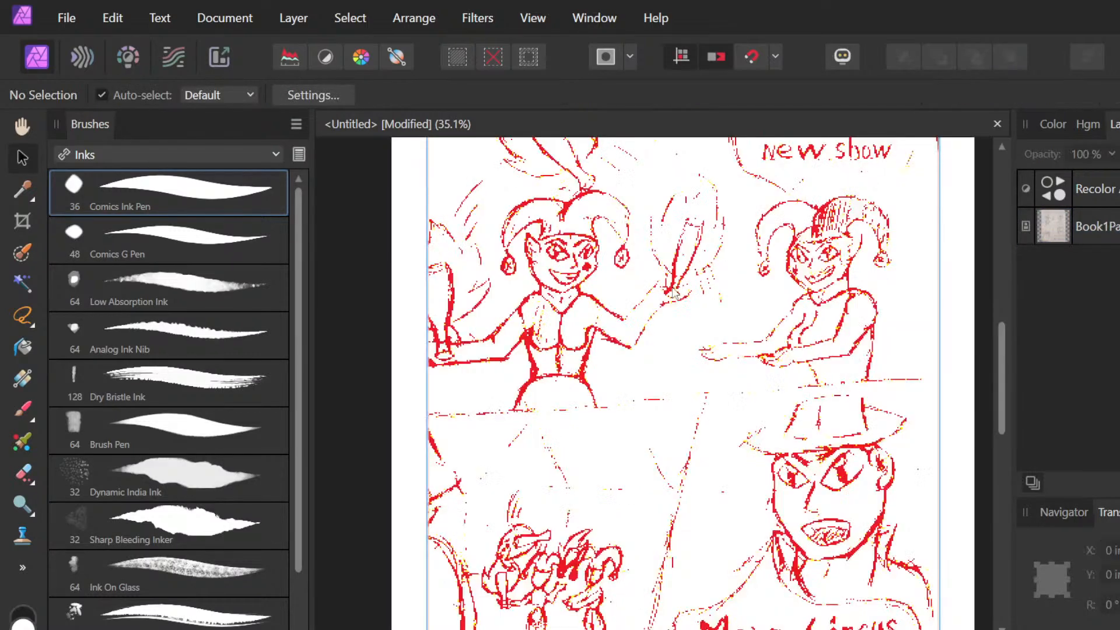
scroll(672, 292, down, 1)
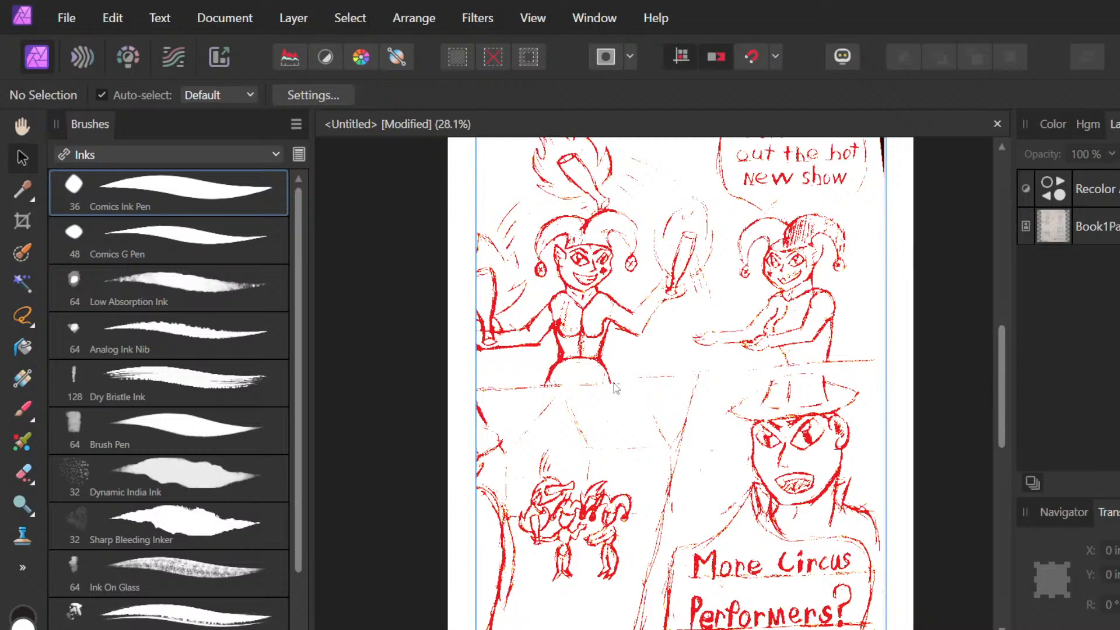
scroll(591, 344, up, 1)
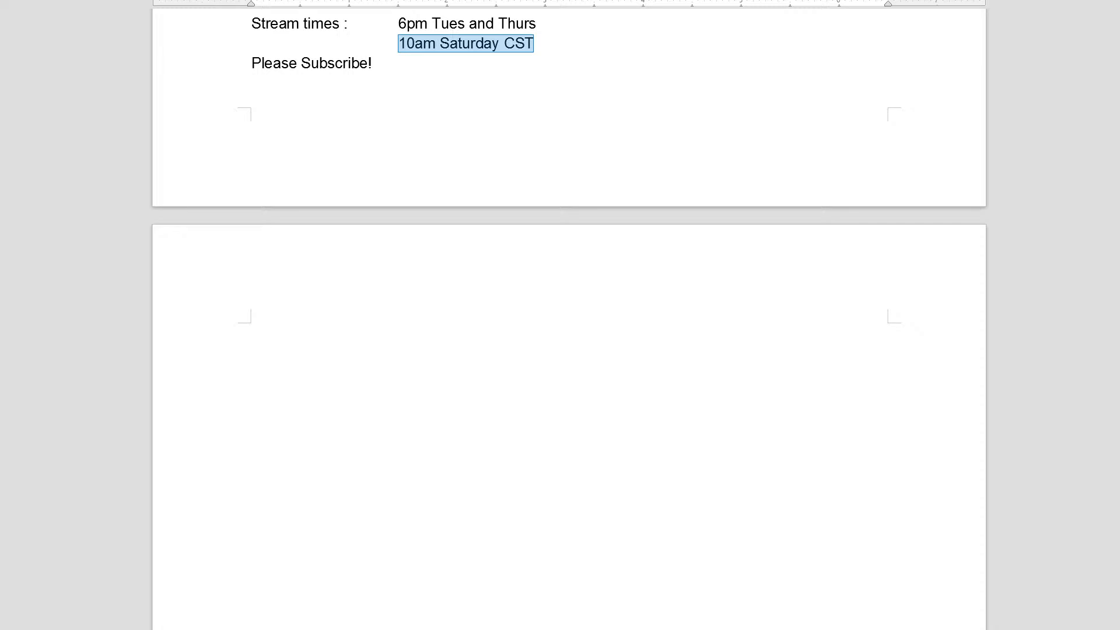
Step: Switch to the word processor document and complete the "72 pxpi" line on the second page with "= 149,299,200"
click(362, 375)
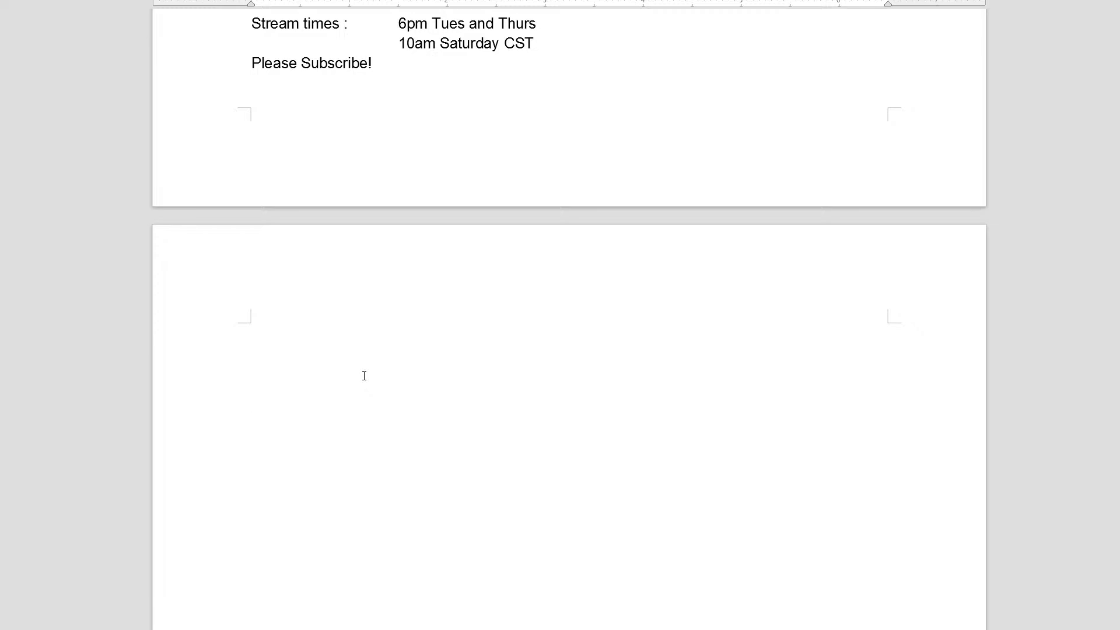
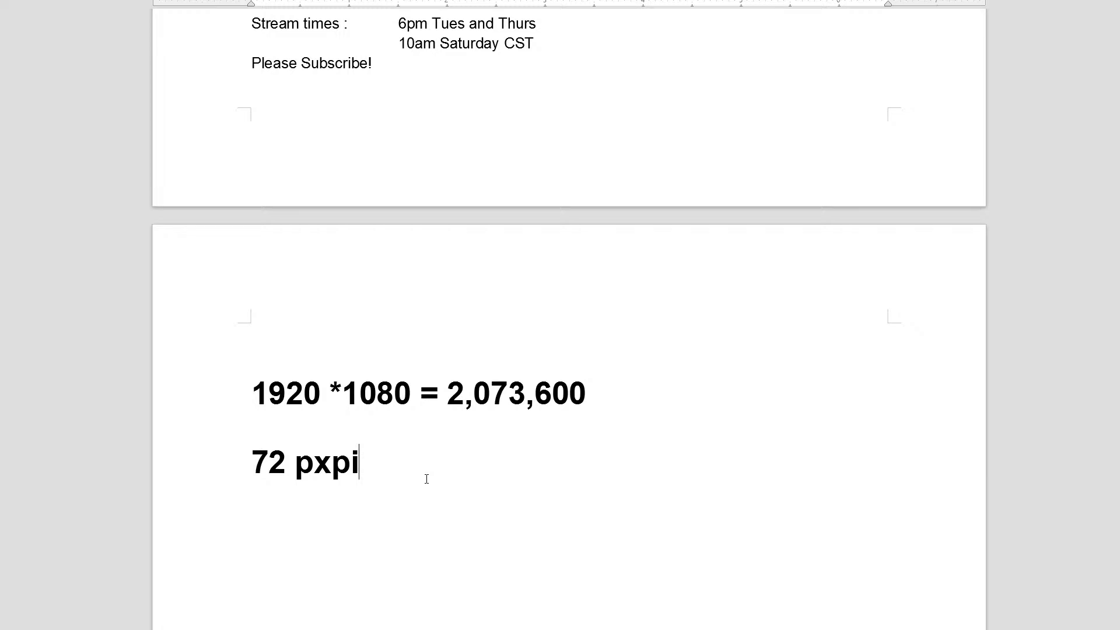
key(Tab)
text(149,299,200)
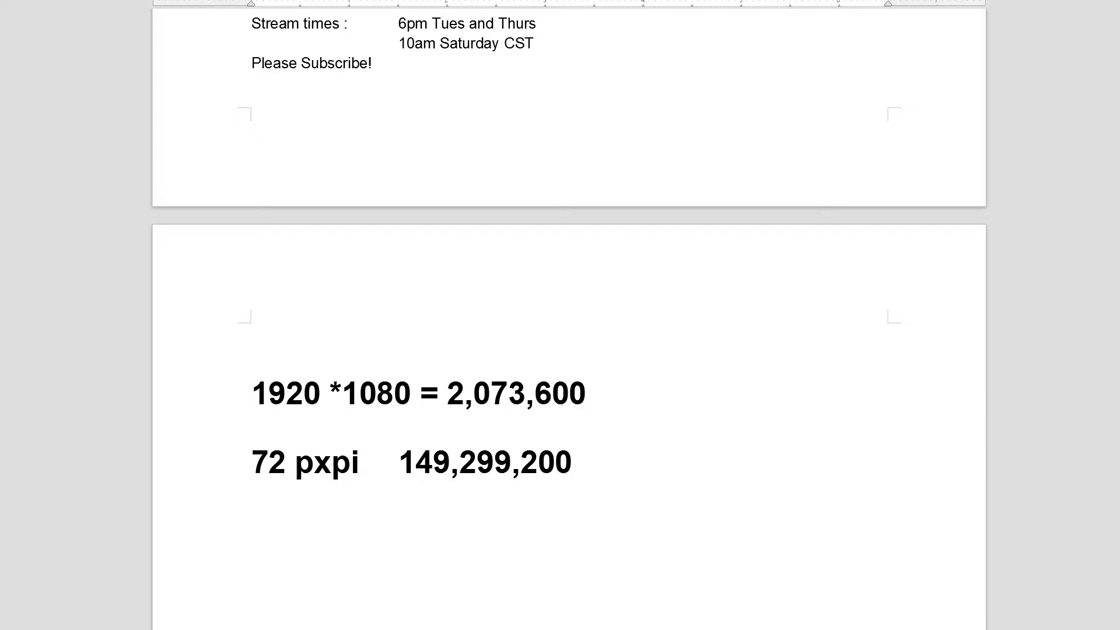
click(381, 463)
key(Left)
key(Left)
key(Right)
text(=)
text(10,749,542,400)
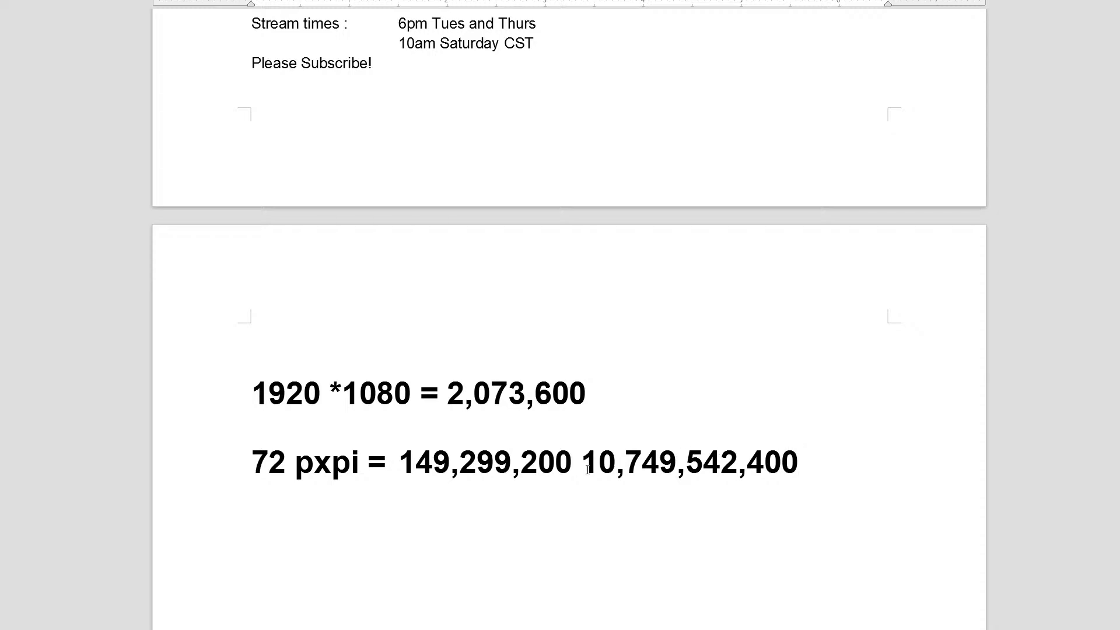
drag(587, 468, 800, 483)
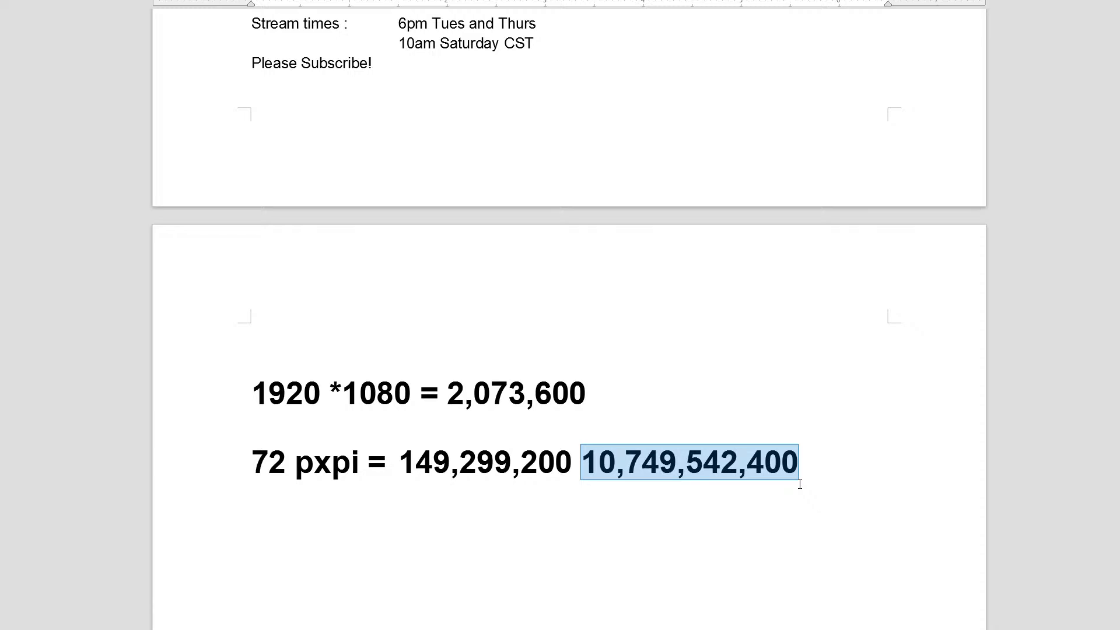
key(BackSpace)
Step: Highlight the 149,299,200 result on the 72 pxpi line repeatedly to point it out, and clear the selection
key(shift+Left)
key(shift+Left)
key(shift+Left)
key(shift+Left)
key(shift+Left)
key(shift+Left)
key(shift+Left)
key(shift+Left)
key(shift+Left)
key(shift+Left)
key(shift+Left)
key(shift+Left)
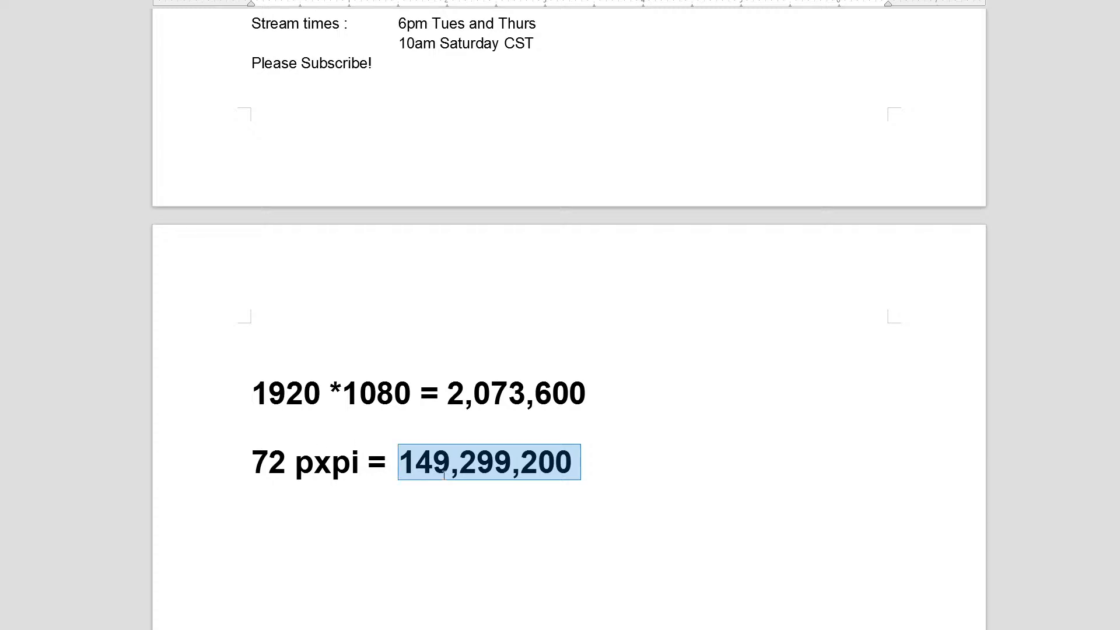
click(618, 464)
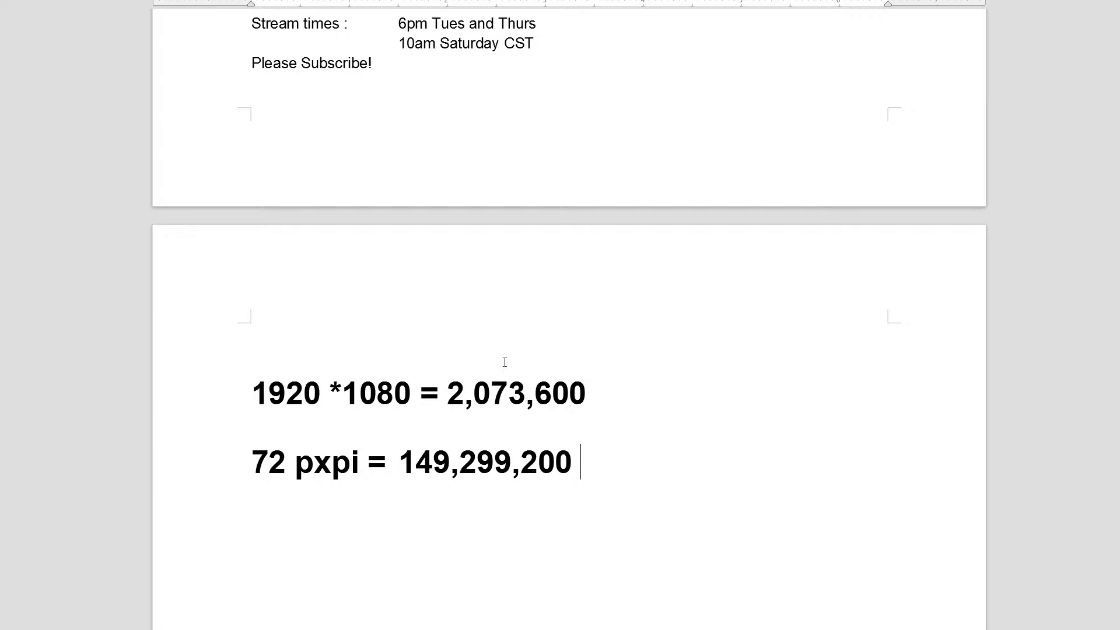
drag(399, 462, 574, 457)
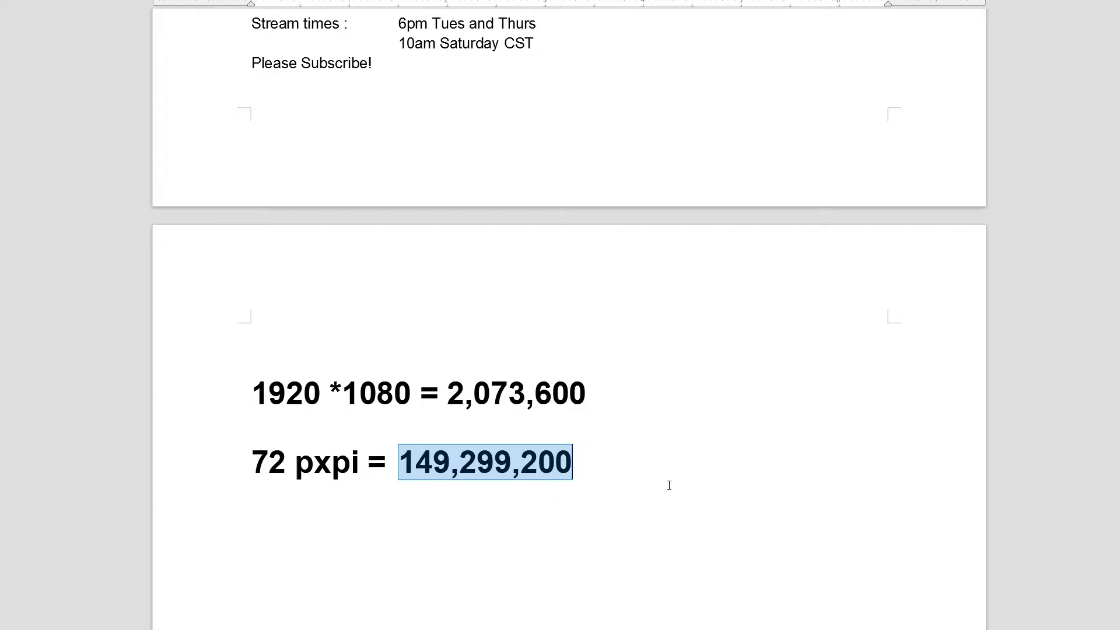
click(656, 459)
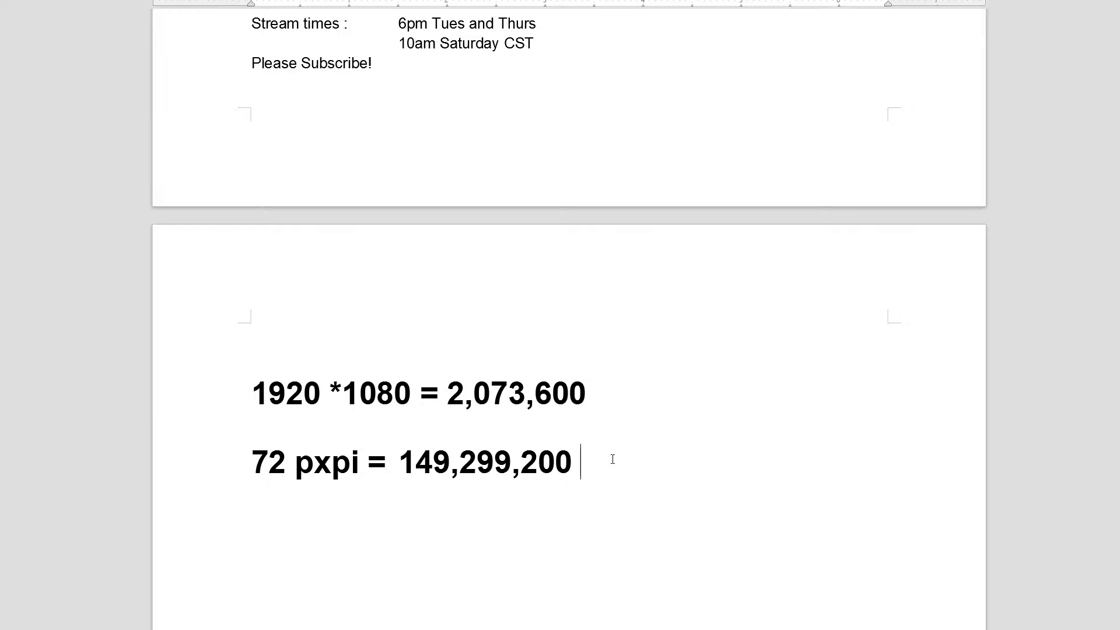
drag(612, 460, 403, 471)
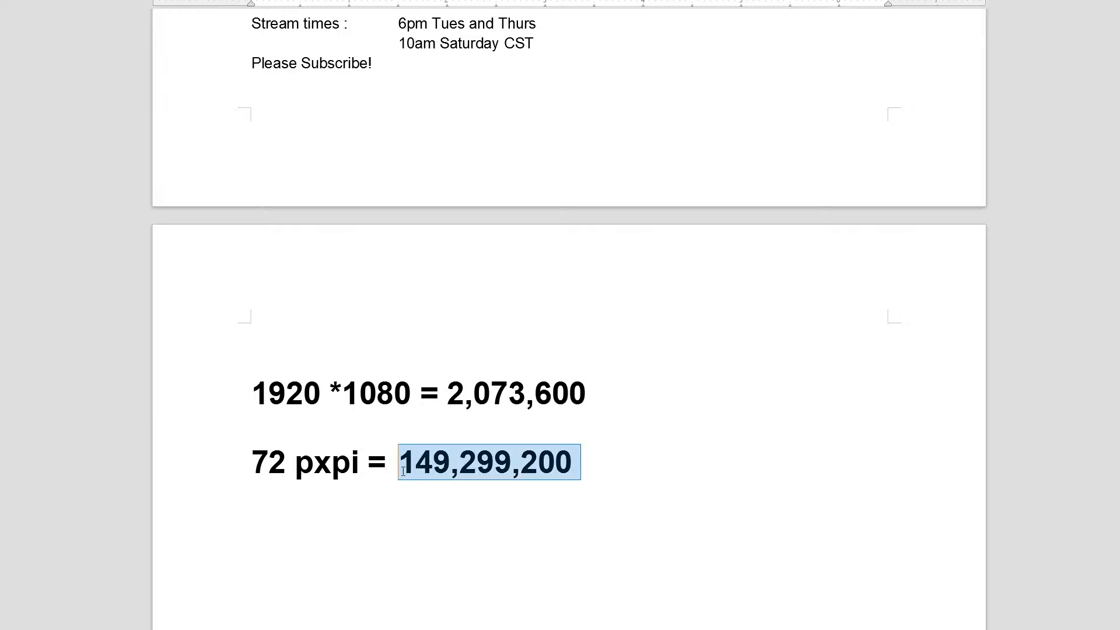
click(581, 470)
drag(572, 466, 402, 473)
drag(573, 462, 406, 478)
click(560, 510)
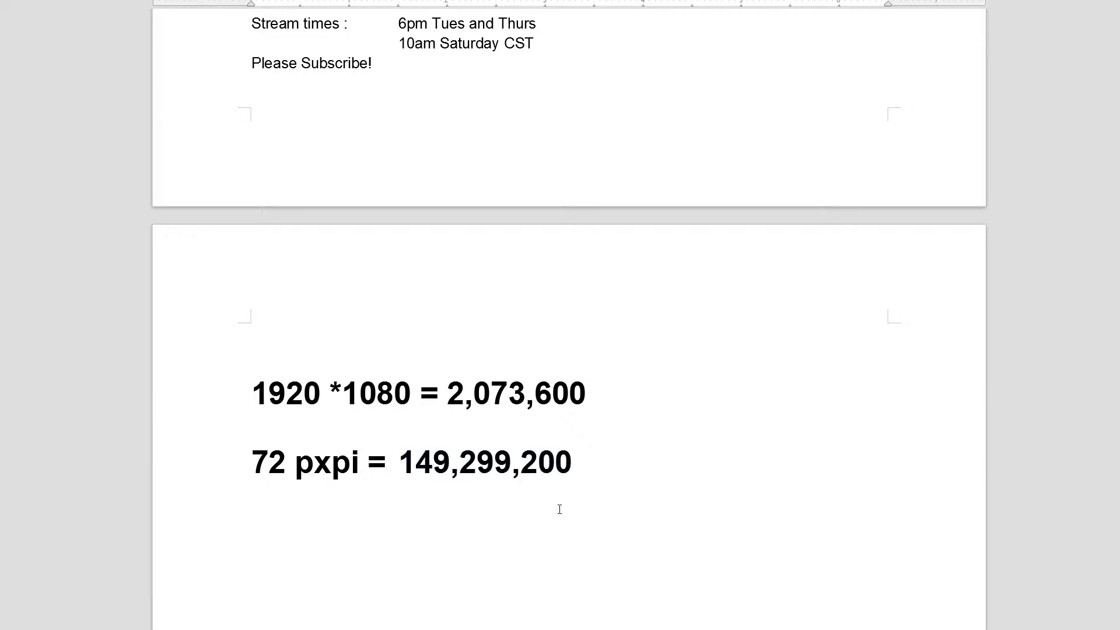
Step: Highlight the 1920 *1080 resolution and the 149,299,200 result in turn to compare them, and clear the selection
drag(252, 392, 412, 397)
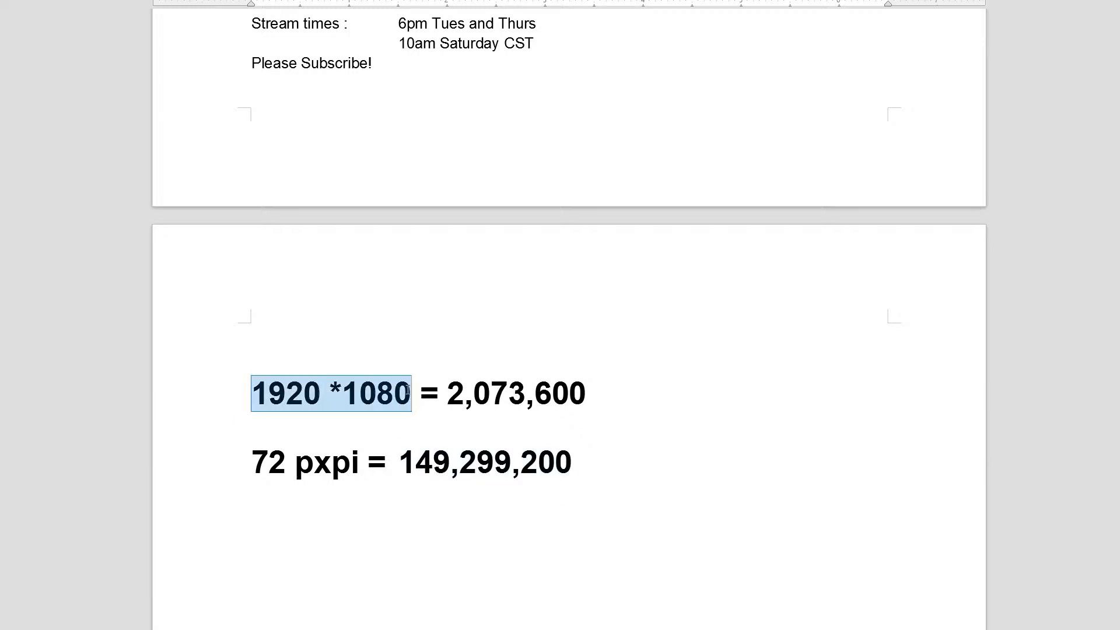
click(570, 464)
double_click(569, 463)
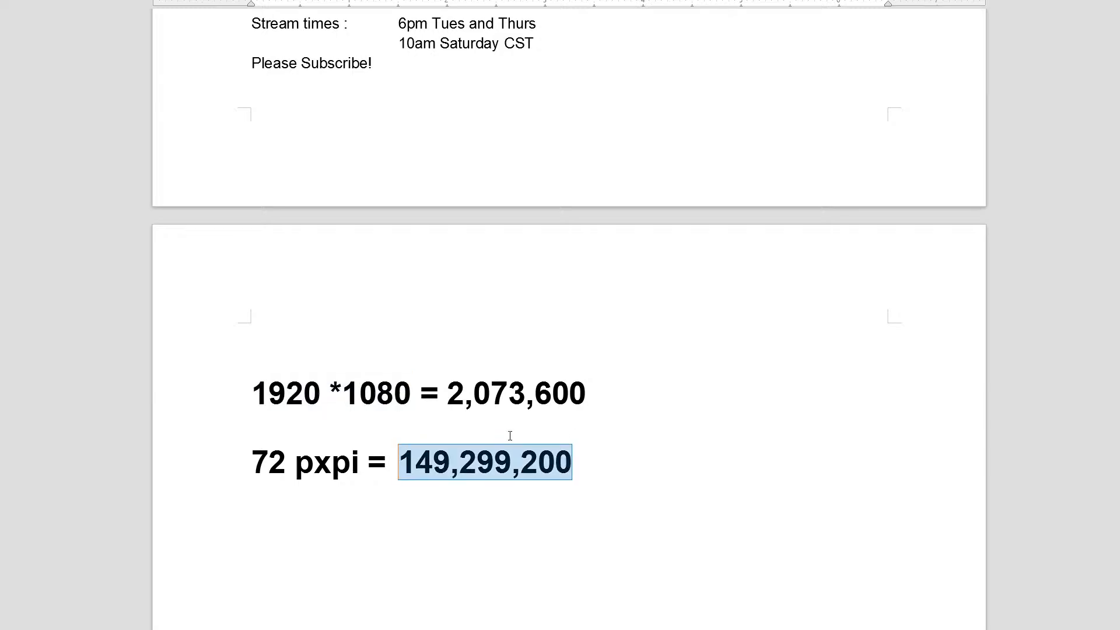
drag(251, 393, 412, 393)
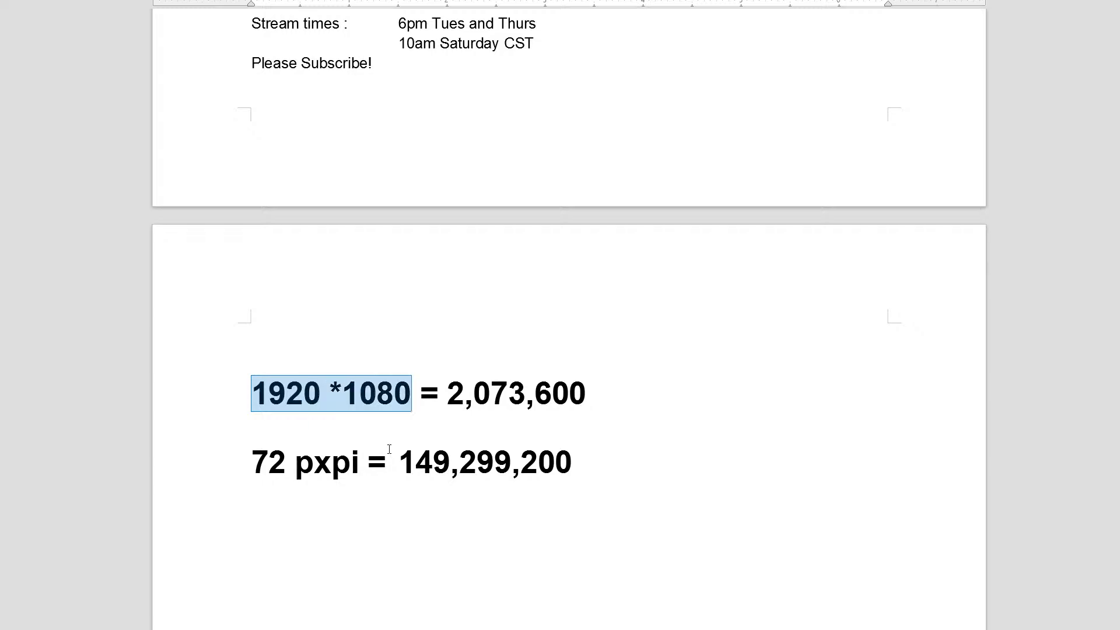
drag(401, 461, 582, 461)
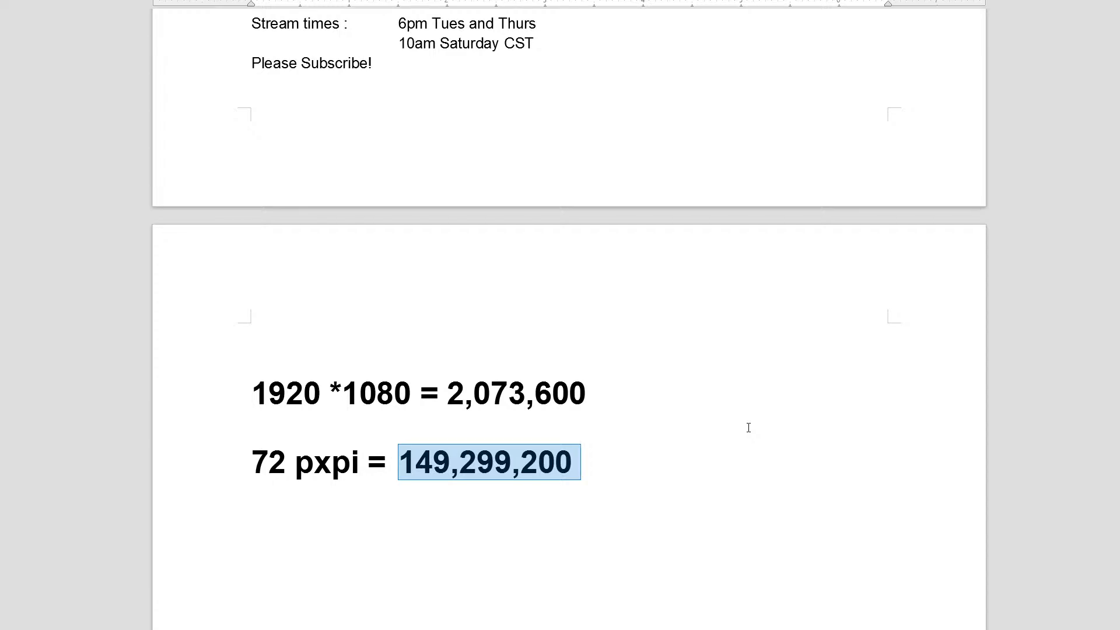
click(643, 460)
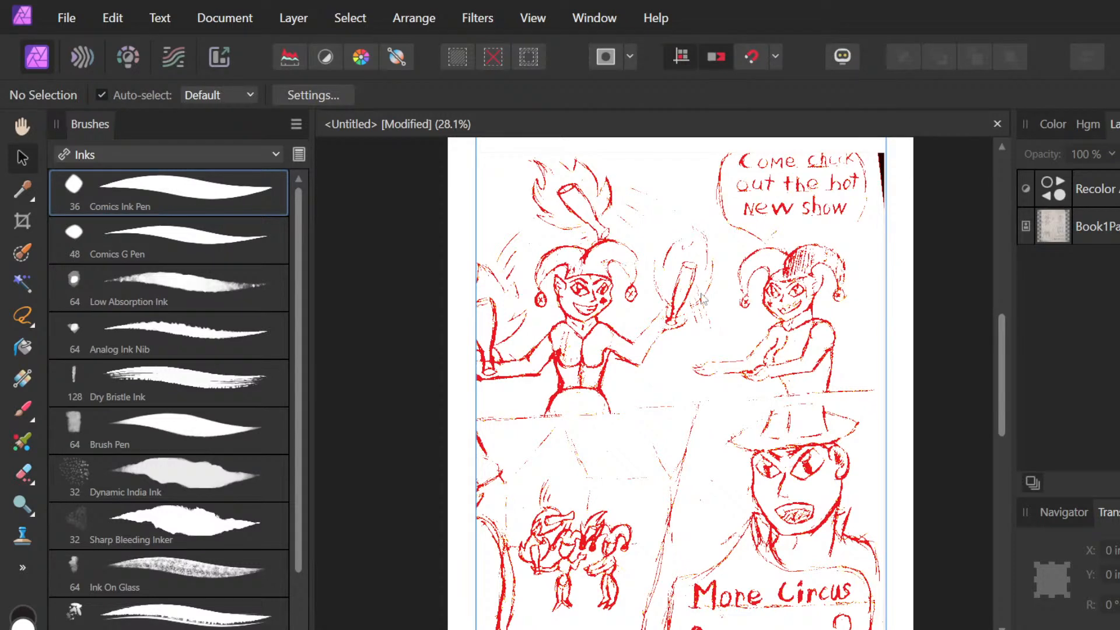
Step: Switch back to Affinity Photo and examine the recolored comic page from upper to lower edge, both as a whole and close up
scroll(763, 345, down, 1)
scroll(762, 345, down, 3)
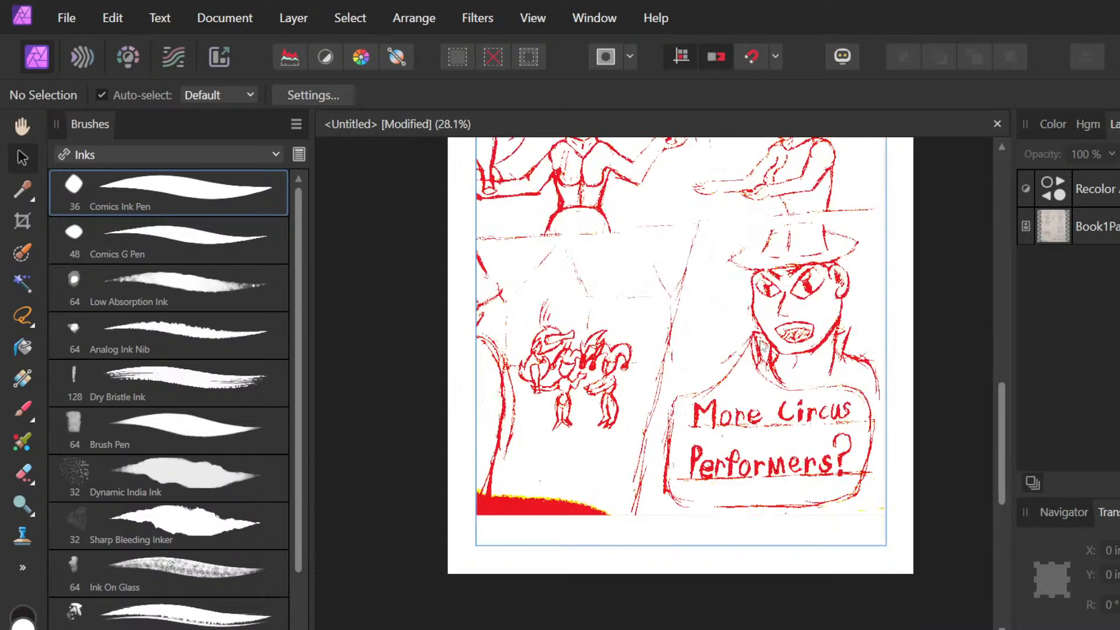
scroll(742, 313, up, 3)
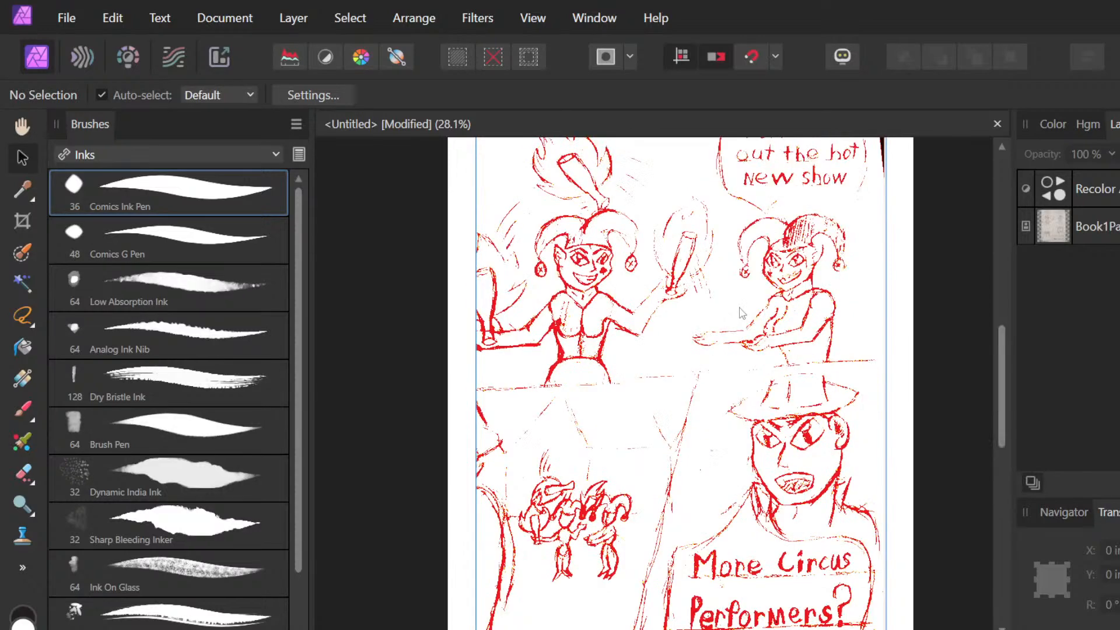
scroll(741, 313, down, 5)
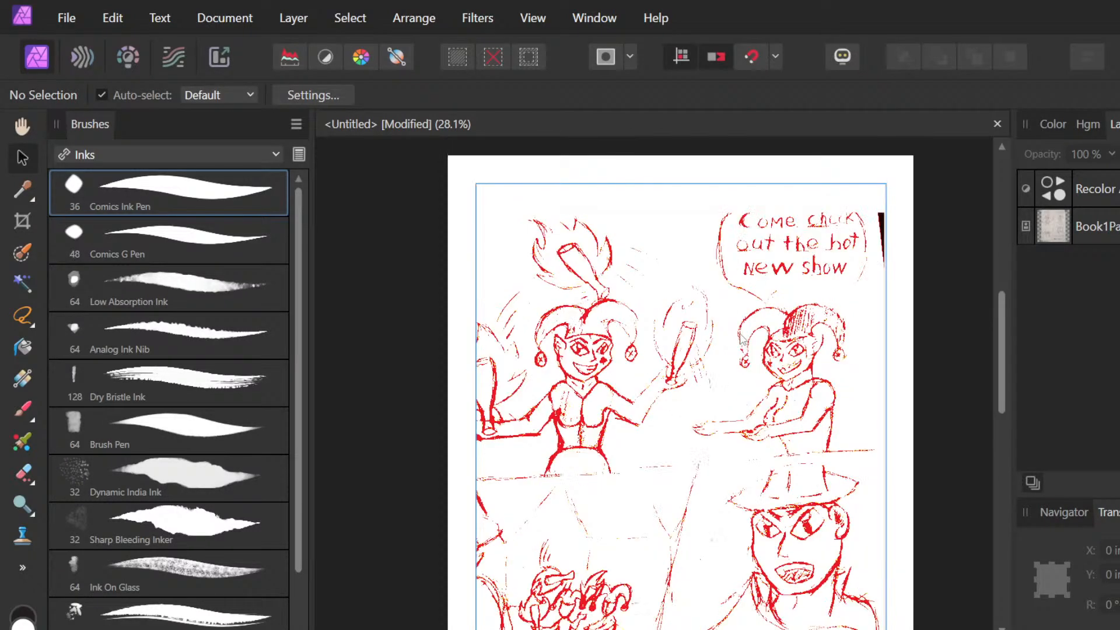
scroll(741, 340, down, 2)
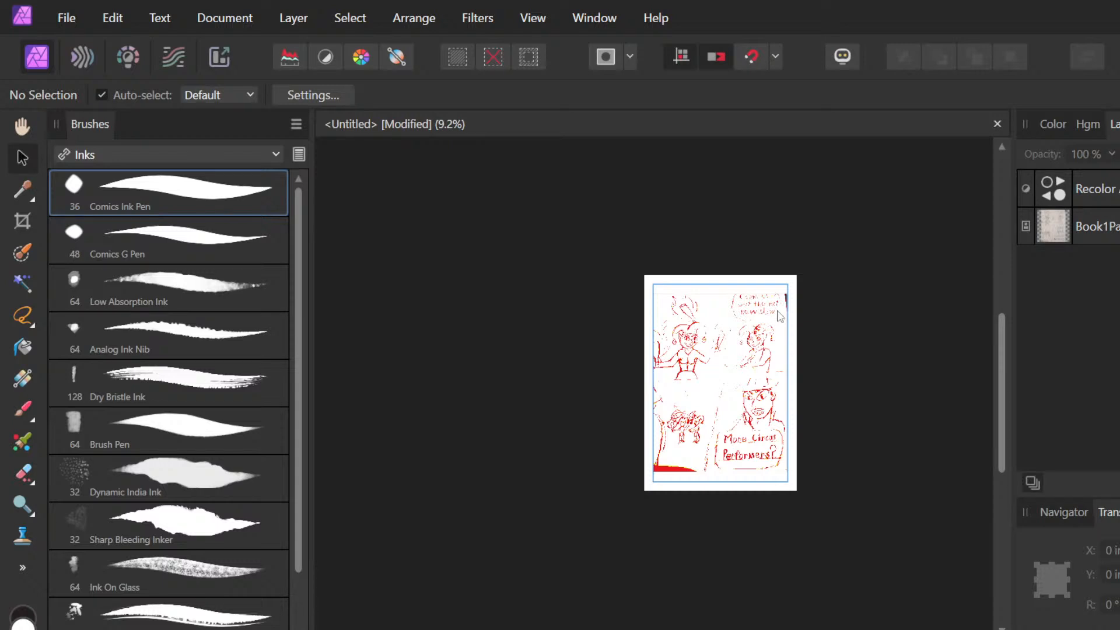
scroll(743, 360, up, 3)
scroll(742, 360, up, 1)
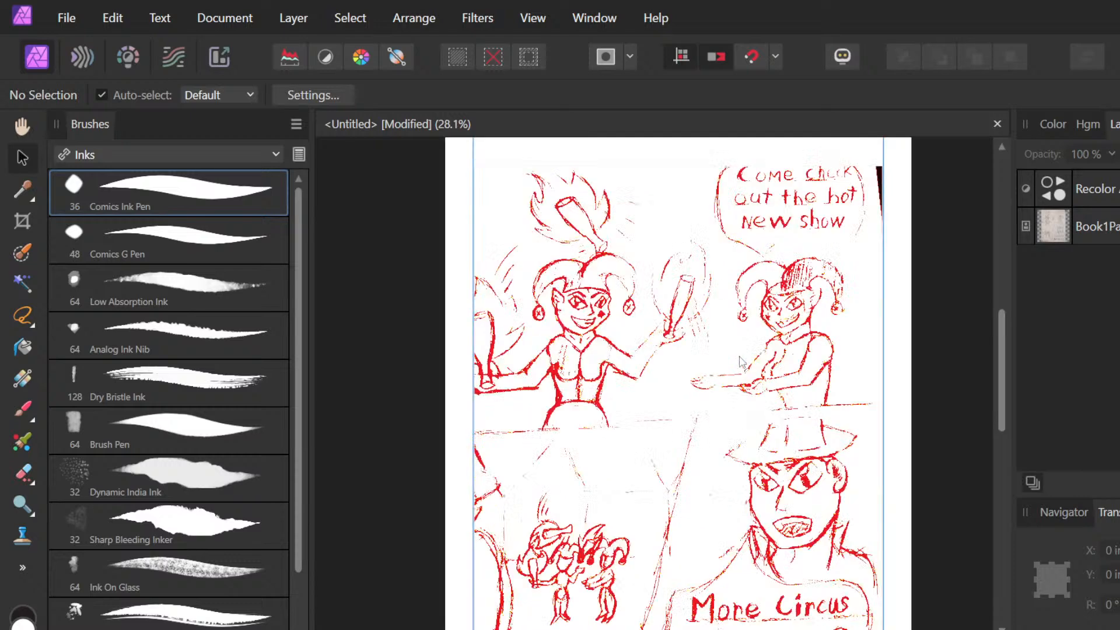
scroll(742, 362, up, 1)
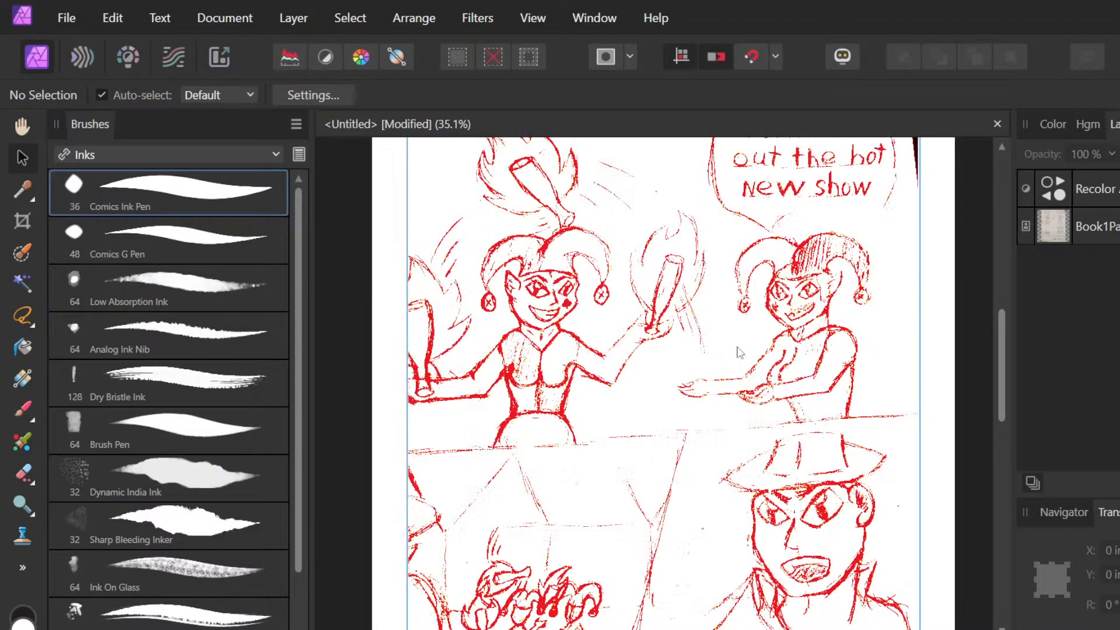
Step: Examine the recolored comic page as a whole and close up, from its upper panels down to the lower ones
scroll(740, 352, down, 6)
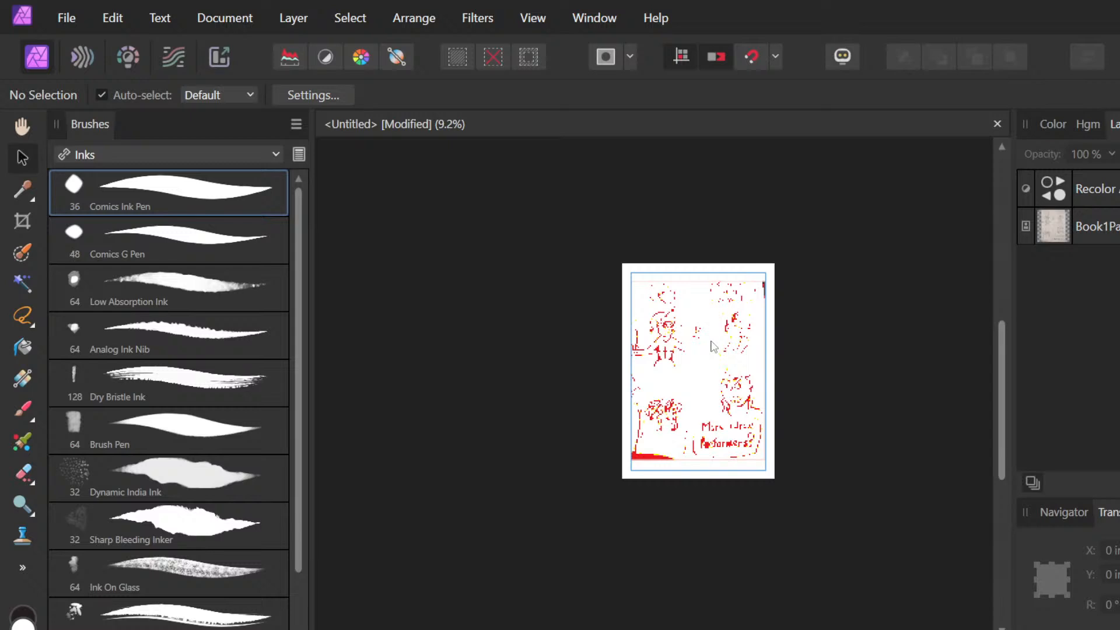
scroll(713, 346, down, 1)
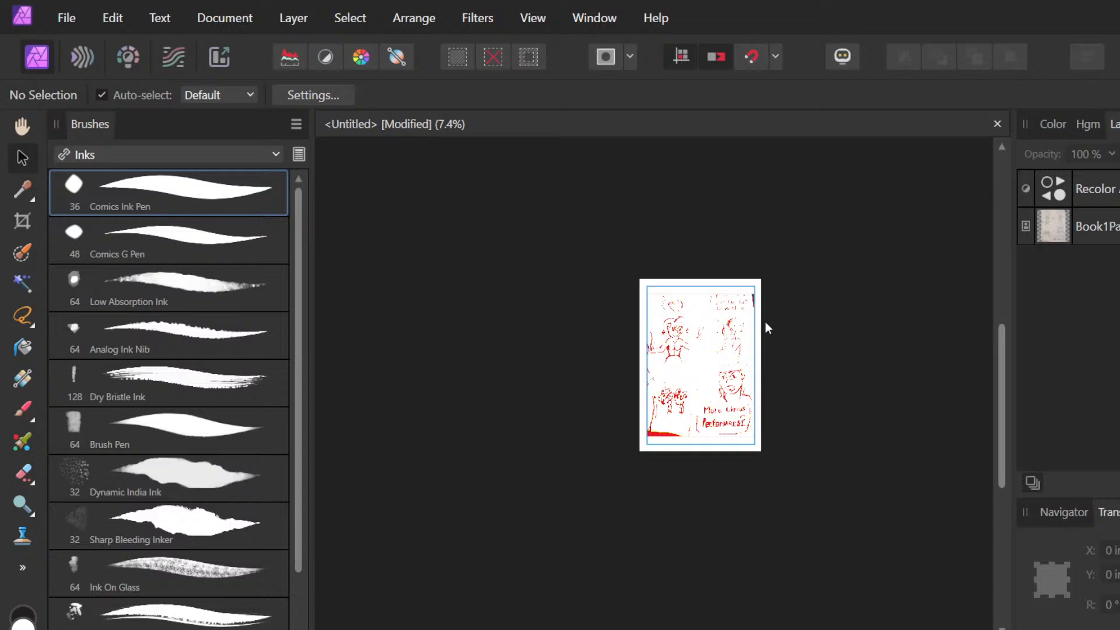
scroll(677, 369, up, 4)
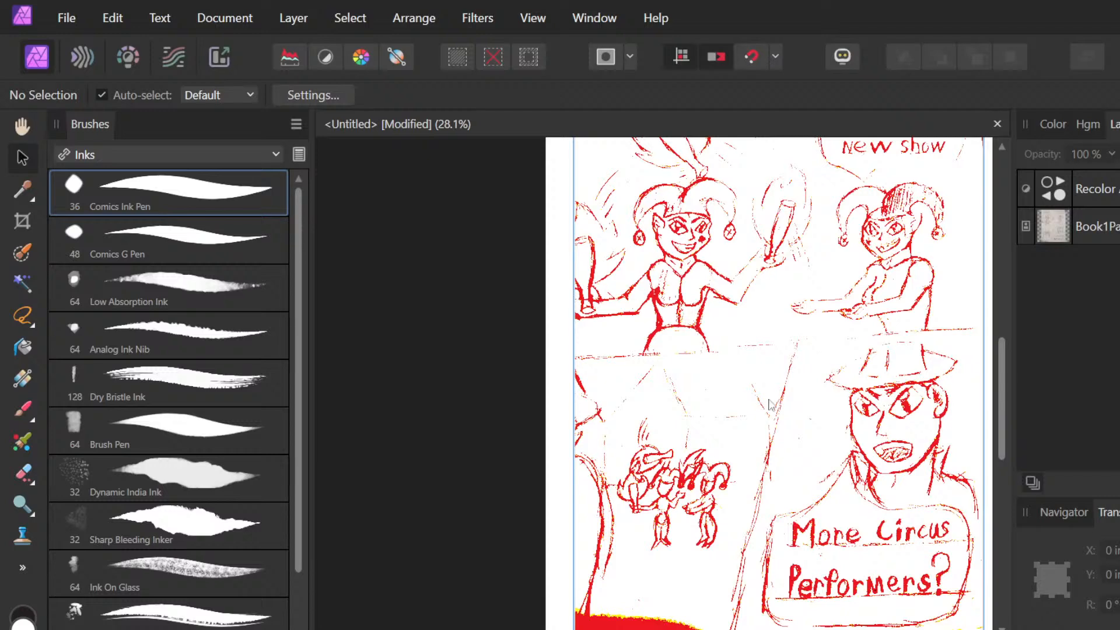
scroll(761, 400, up, 6)
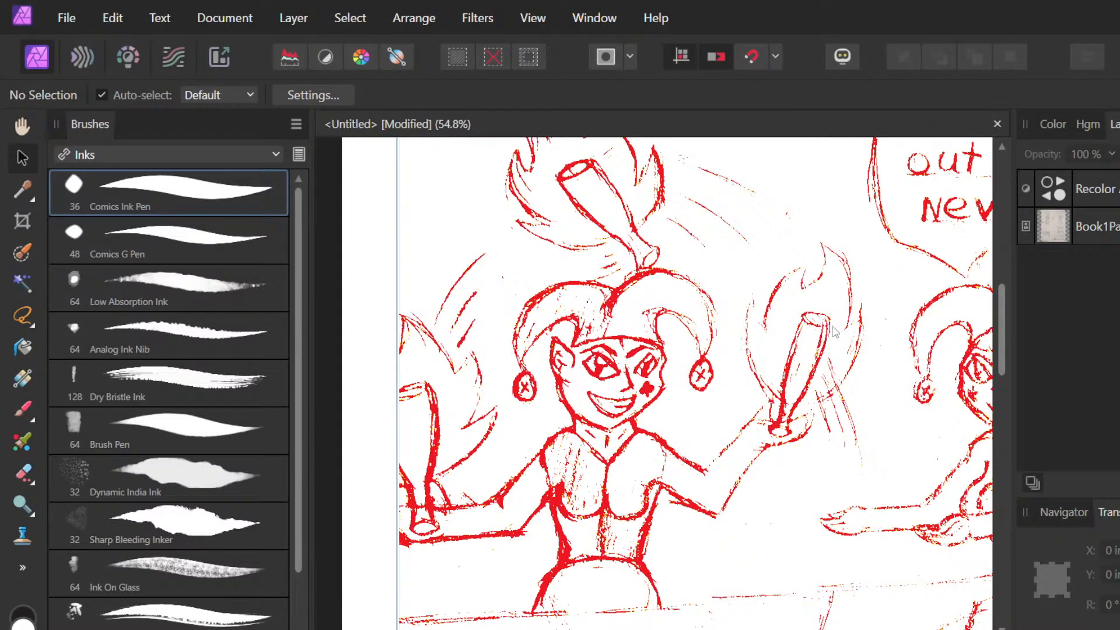
scroll(836, 332, down, 5)
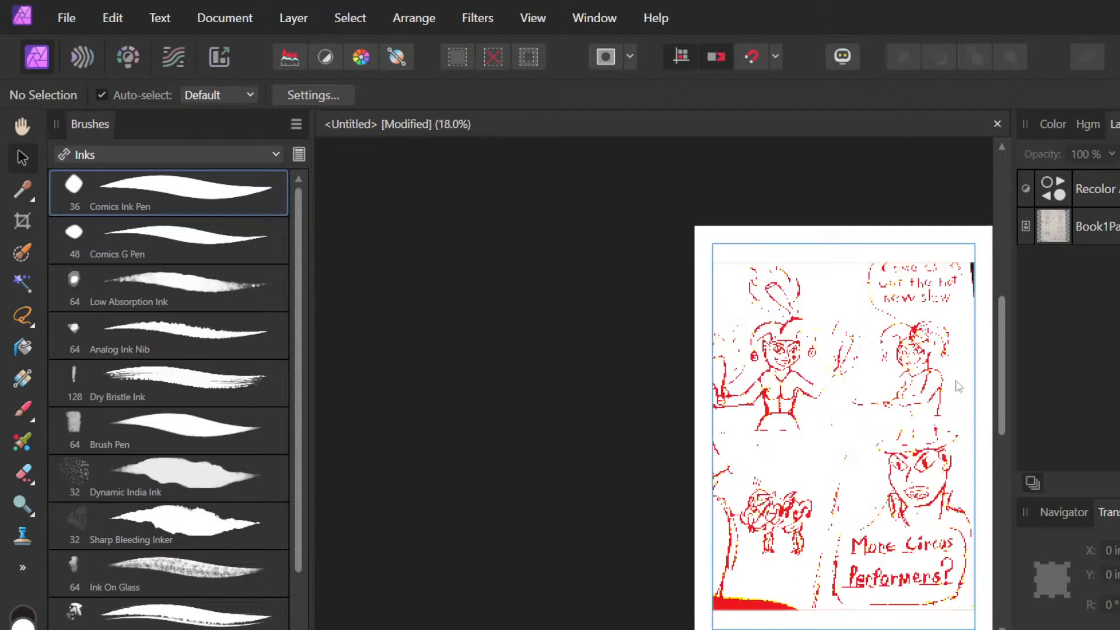
scroll(614, 380, up, 2)
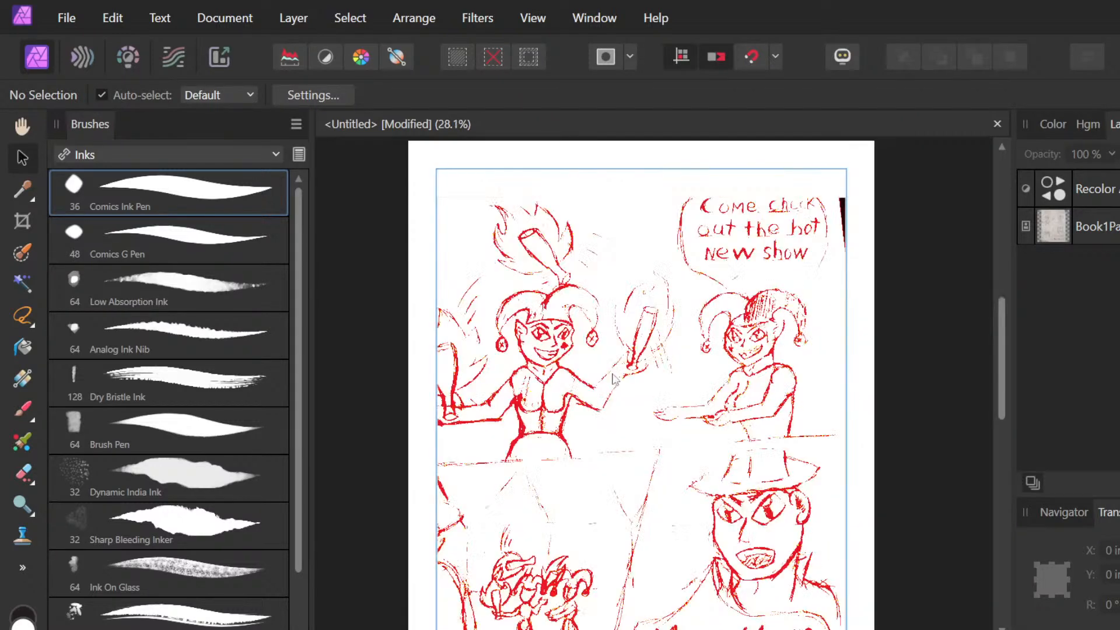
scroll(614, 379, up, 3)
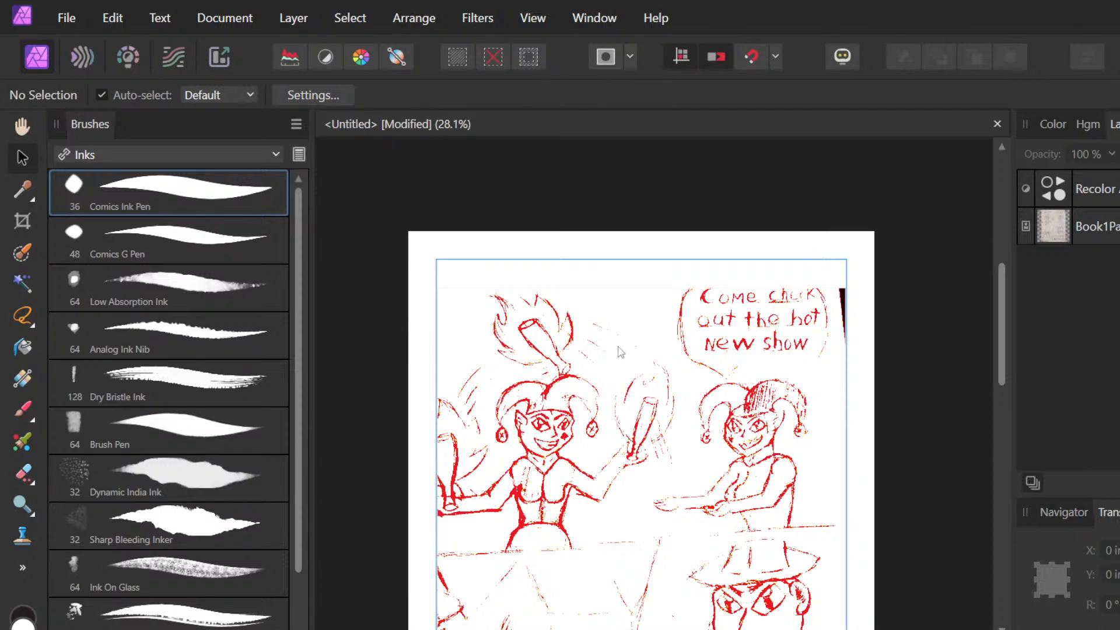
scroll(621, 352, down, 3)
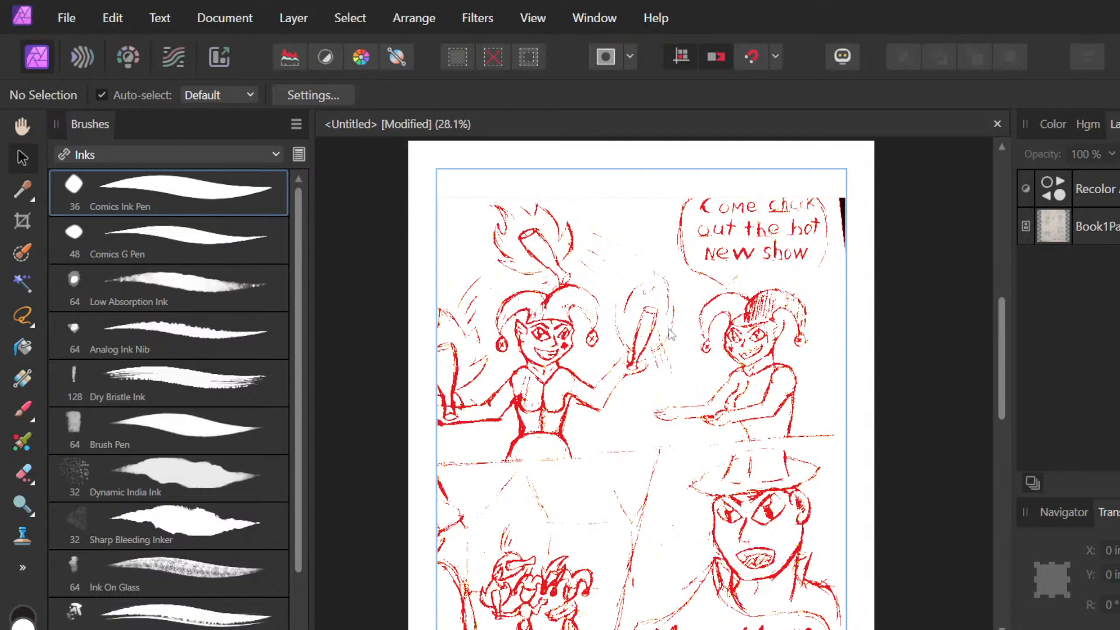
scroll(670, 334, up, 1)
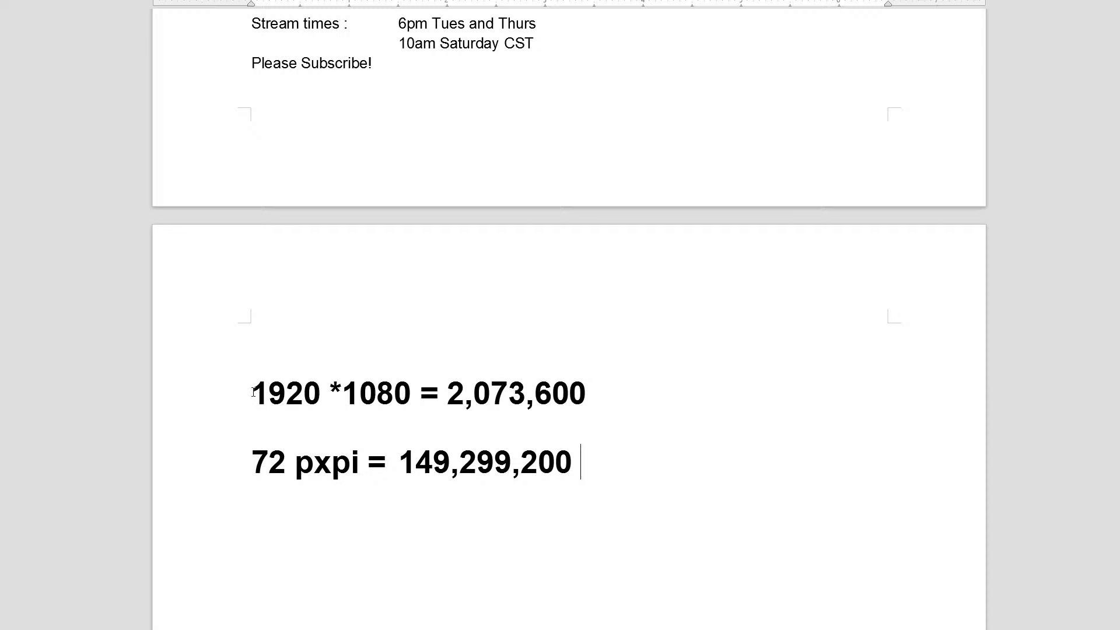
Step: Switch to the word processor document, highlight the 1920 *1080 resolution and its 2,073,600 result in turn, and clear the selection
drag(252, 407, 410, 408)
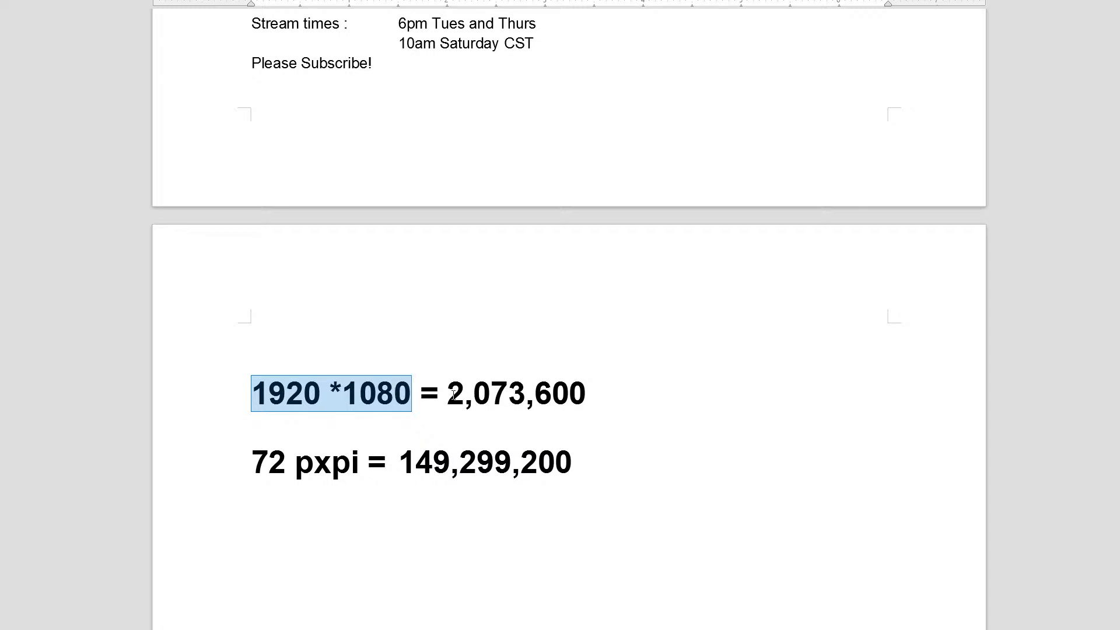
drag(454, 394, 635, 393)
click(673, 409)
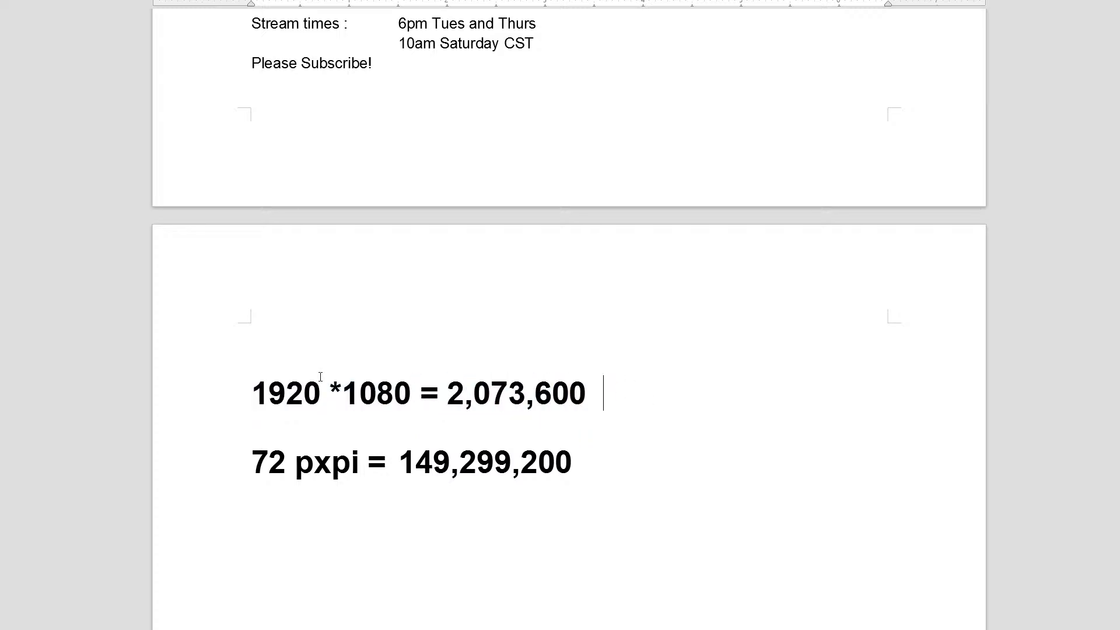
Step: Below the 72 pxpi line, leave a gap and add the lines "240px by 108px" and "1ppi = 25,920"
click(591, 465)
key(Return)
key(Return)
text(240)
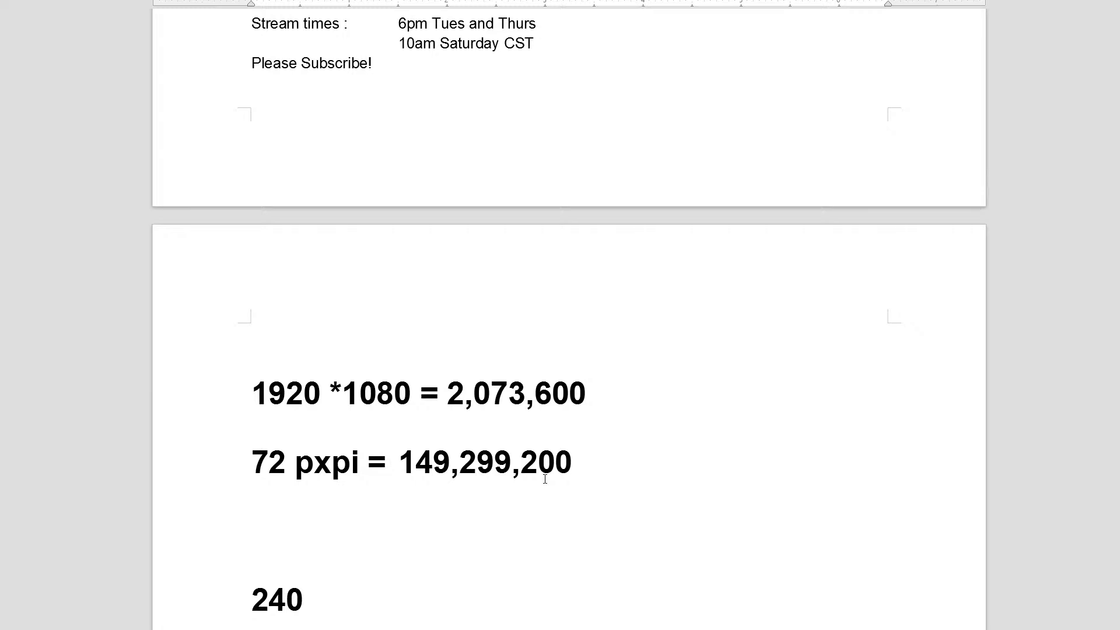
text(px by)
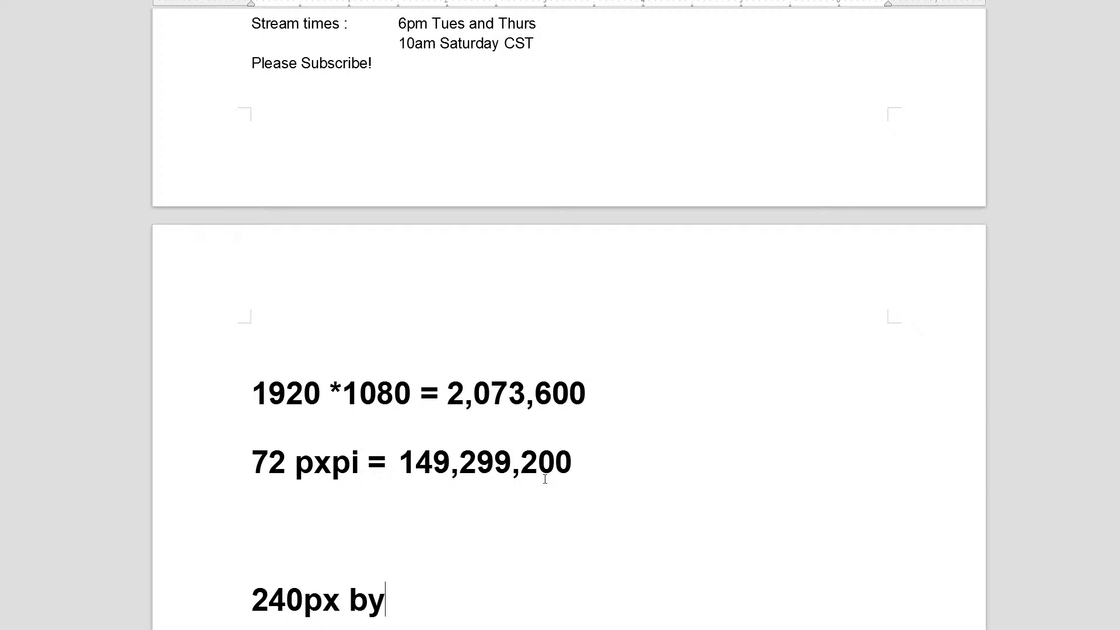
text( 108)
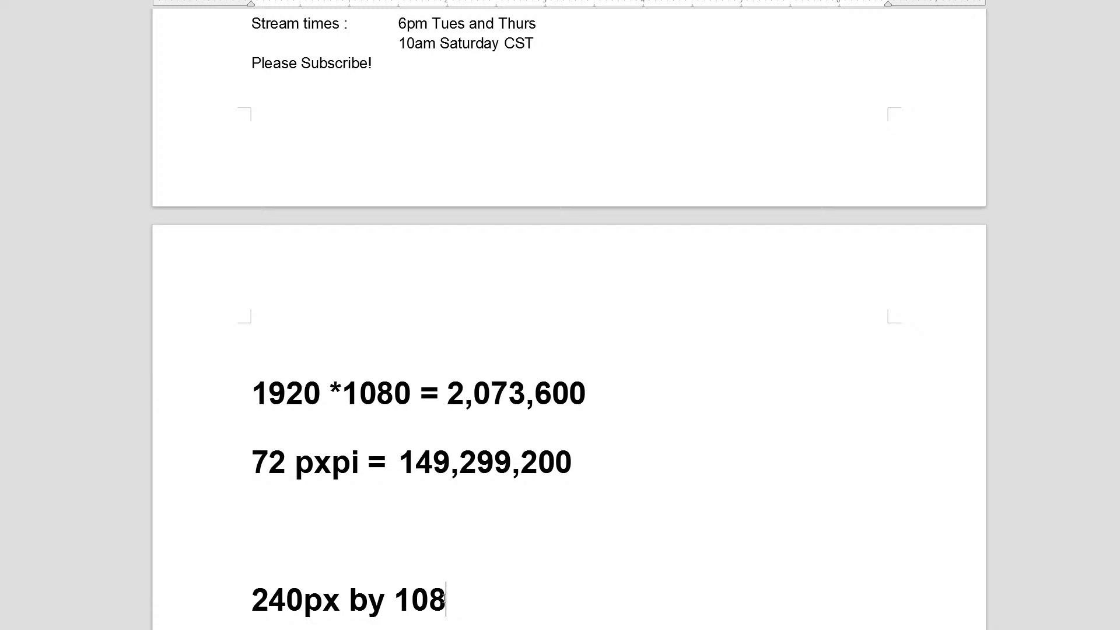
text(px)
scroll(680, 555, down, 2)
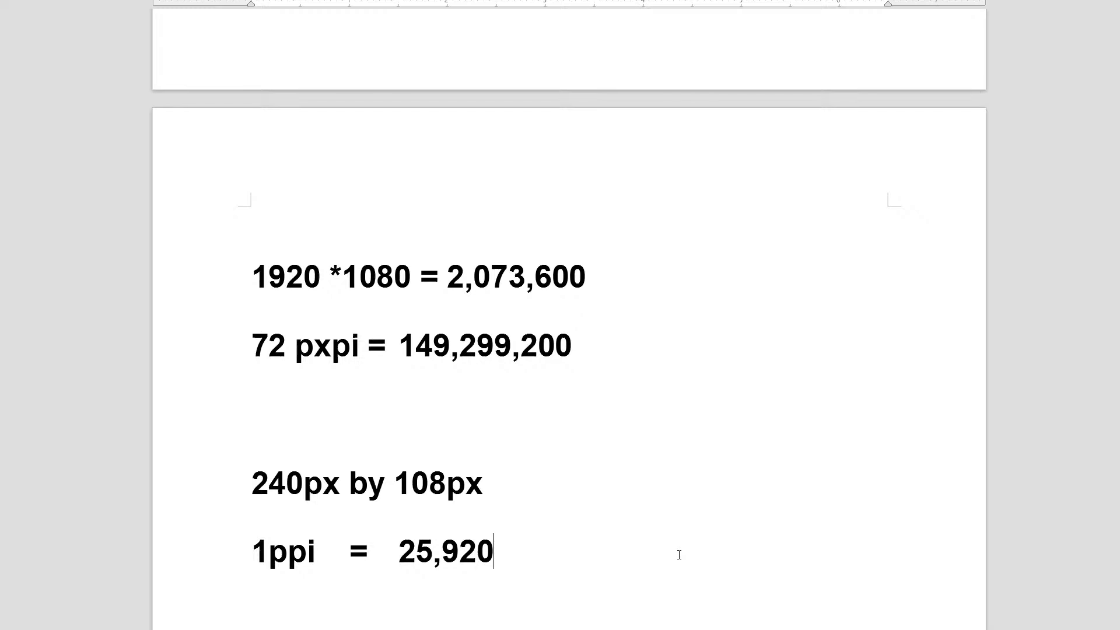
Step: Highlight the 25,920 result and the 2,073,600 result in turn to compare them, and clear the selection
drag(399, 555, 496, 556)
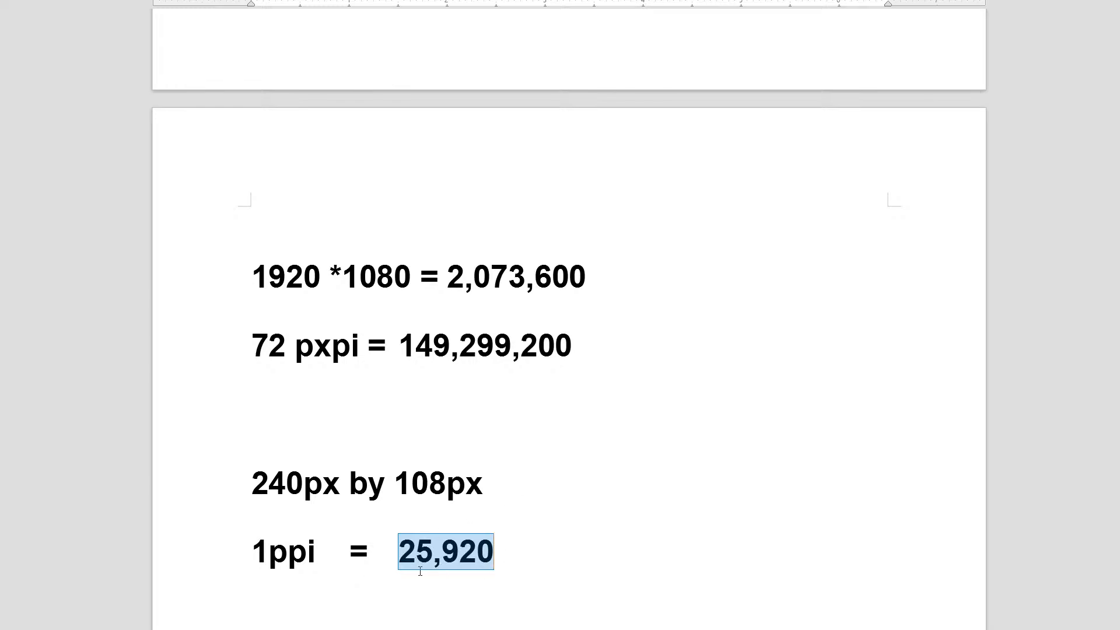
drag(450, 278, 586, 284)
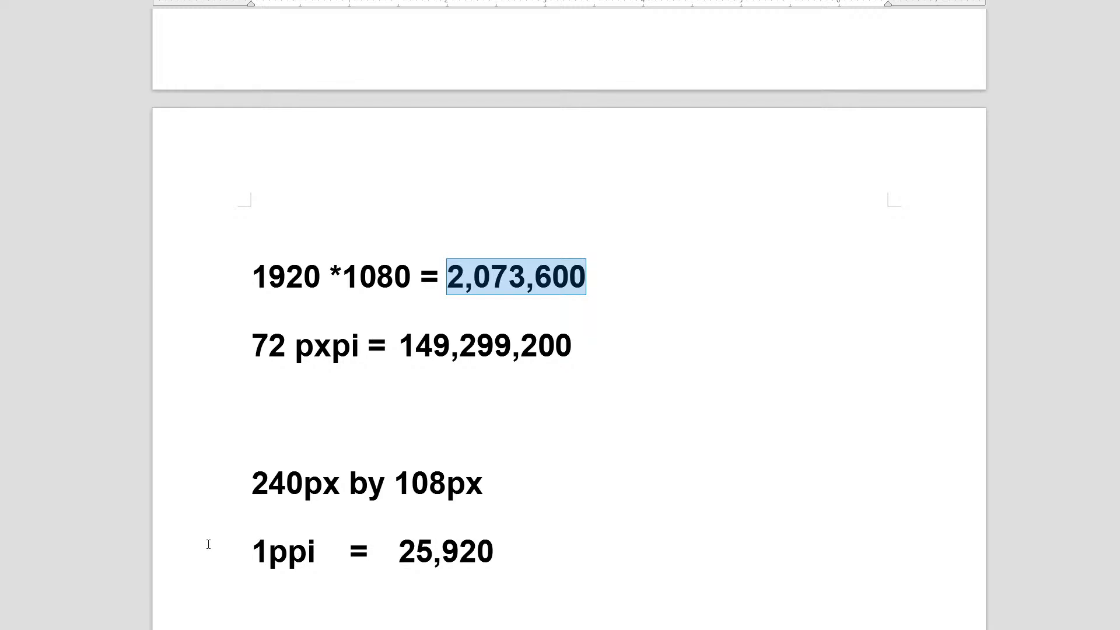
click(499, 554)
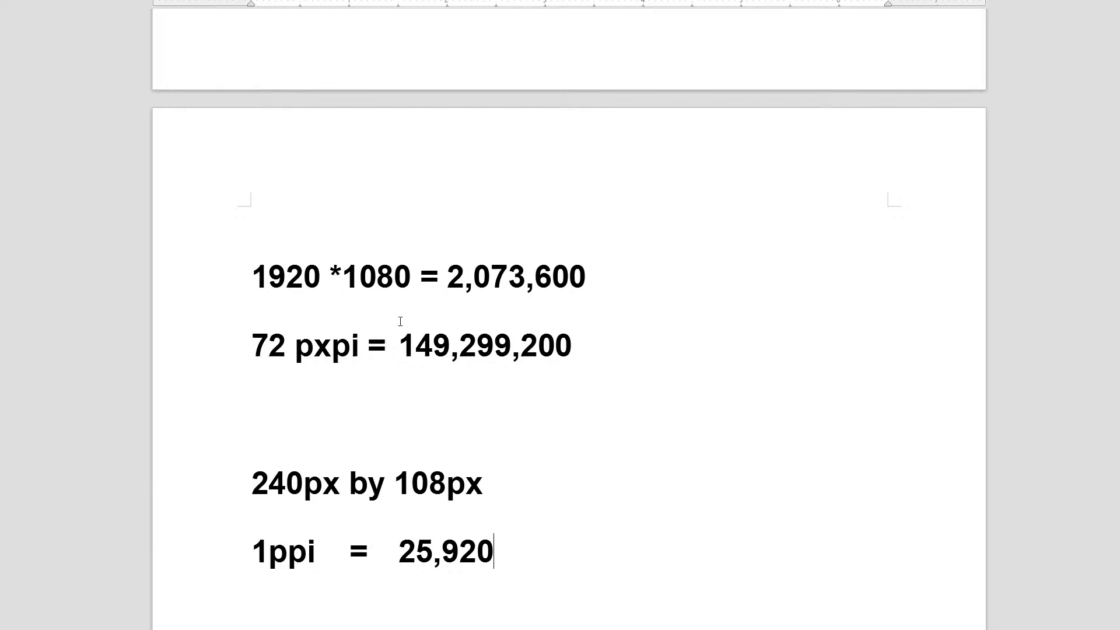
Step: Highlight the "72 pxpi" label and its 149,299,200 result in turn
click(255, 349)
drag(255, 349, 365, 360)
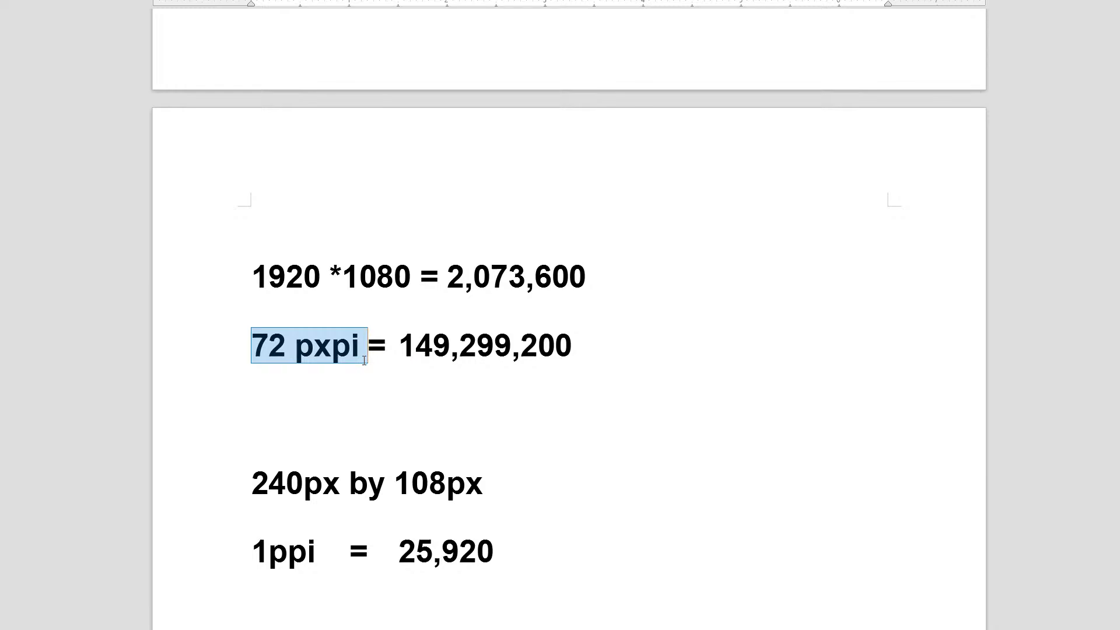
click(403, 345)
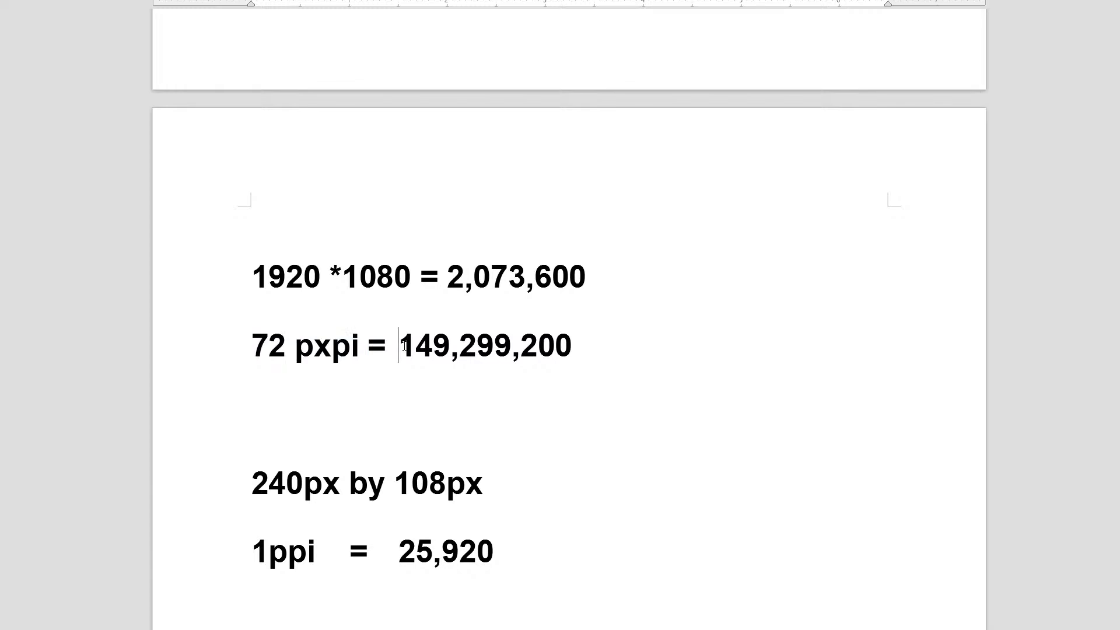
double_click(405, 345)
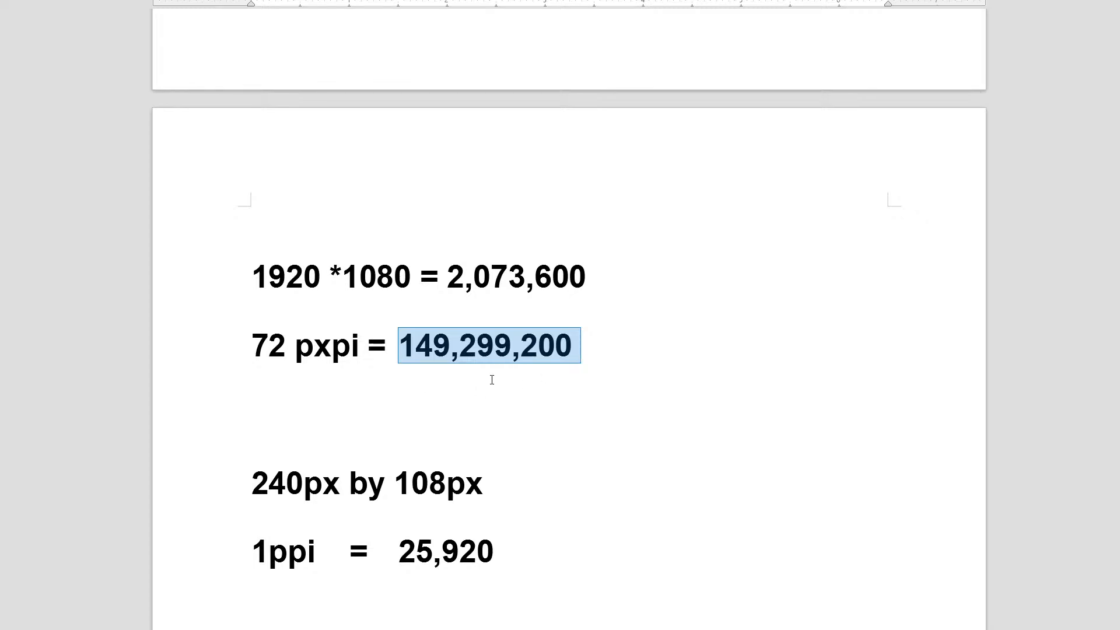
Step: Insert a new line reading "300 ppi" directly below the 72 pxpi line
click(617, 349)
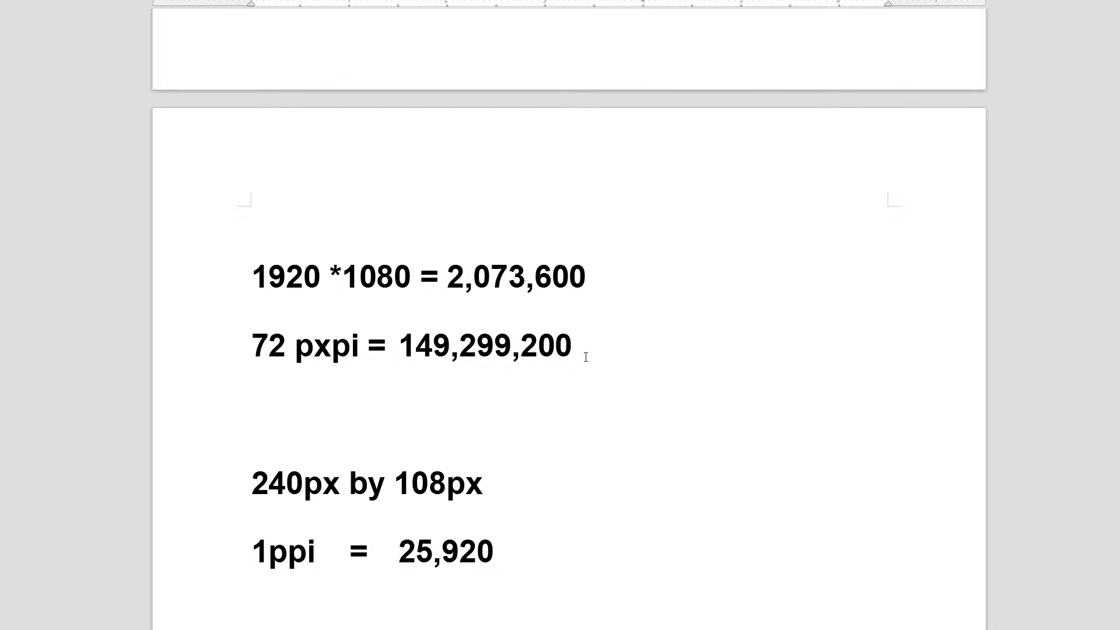
key(Return)
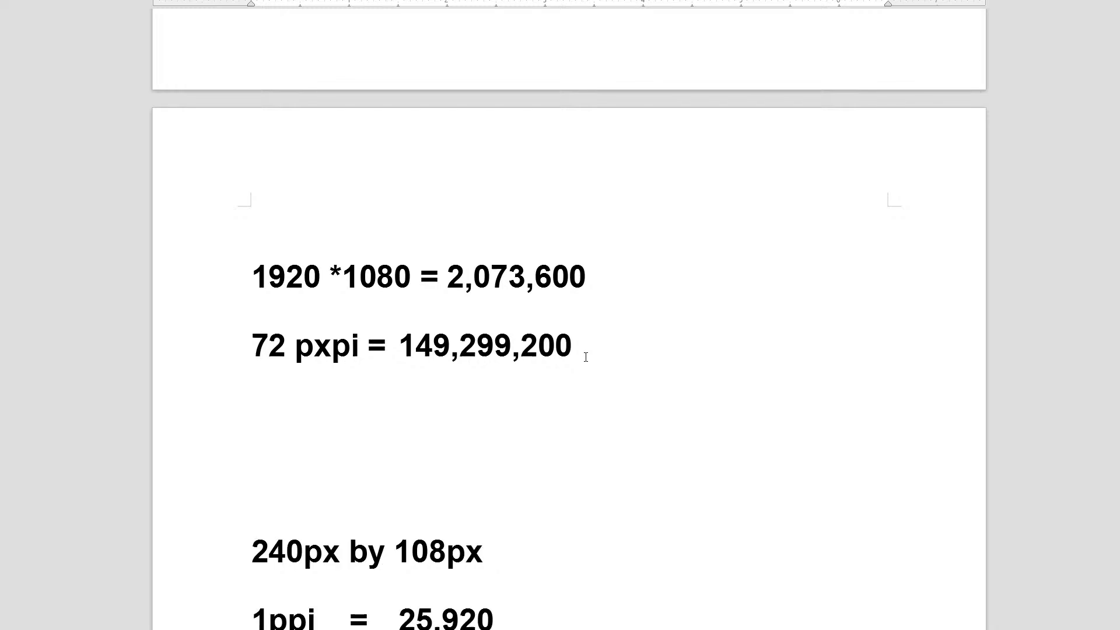
text(300)
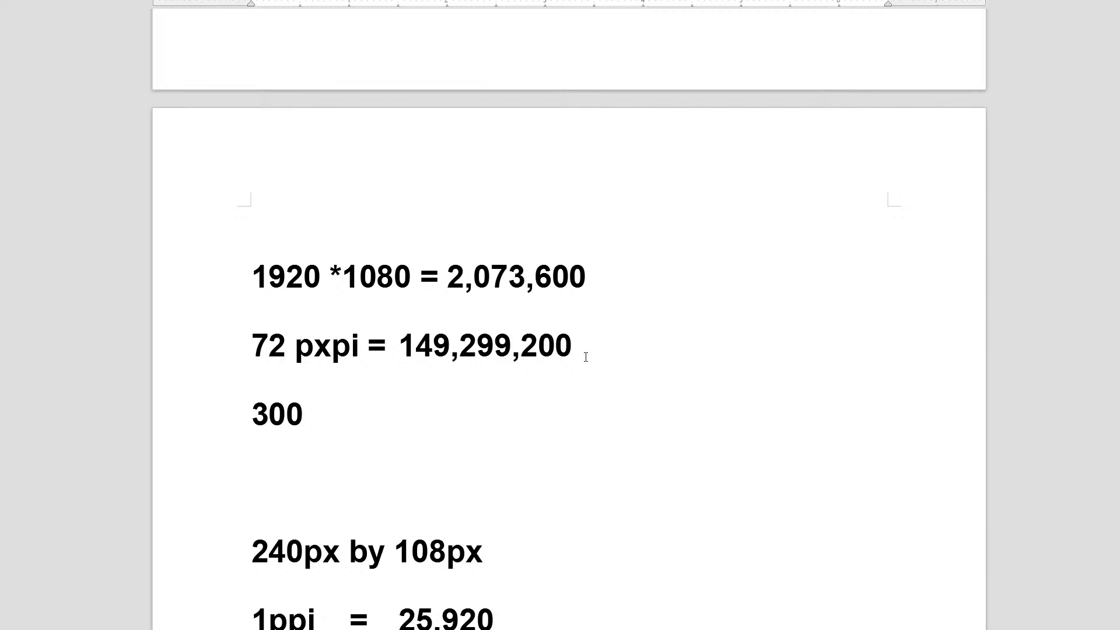
text(ppi)
key(Left)
key(Left)
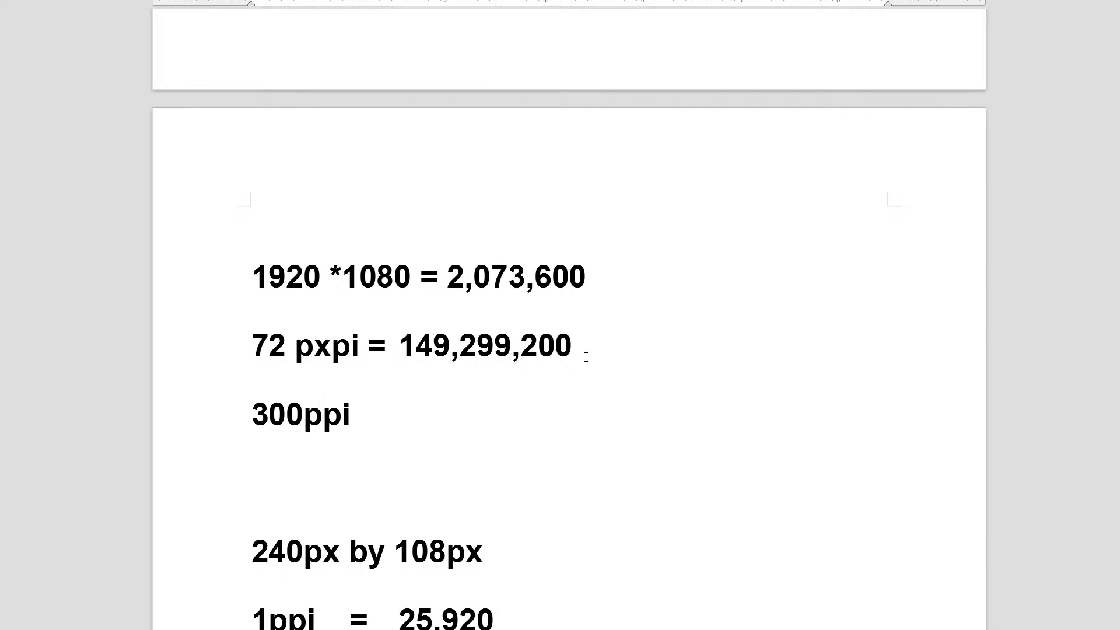
key(Left)
key(Right)
key(Right)
key(Right)
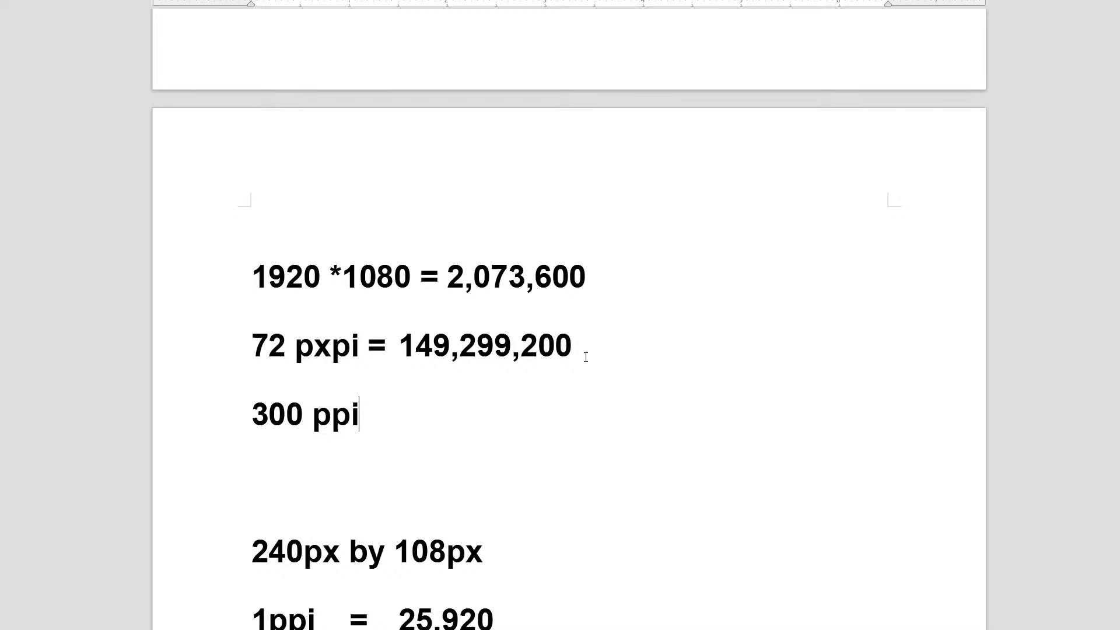
Step: Highlight the 149,299,200 and 2,073,600 results in turn, and complete the 300 ppi line with the tab-aligned result 622,080,000
double_click(585, 357)
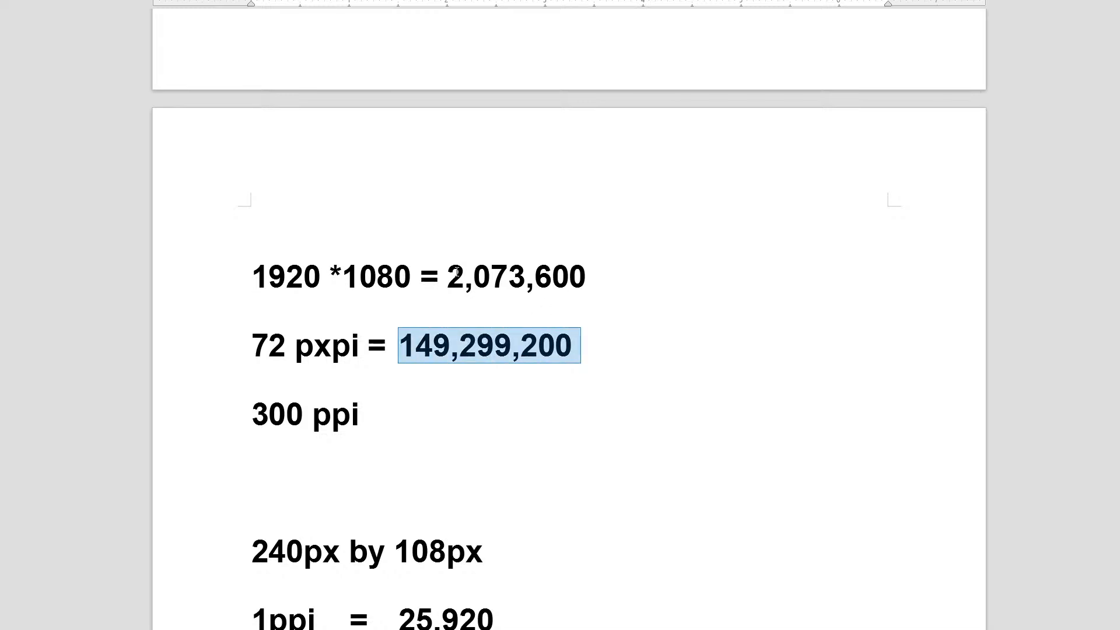
drag(457, 274, 578, 275)
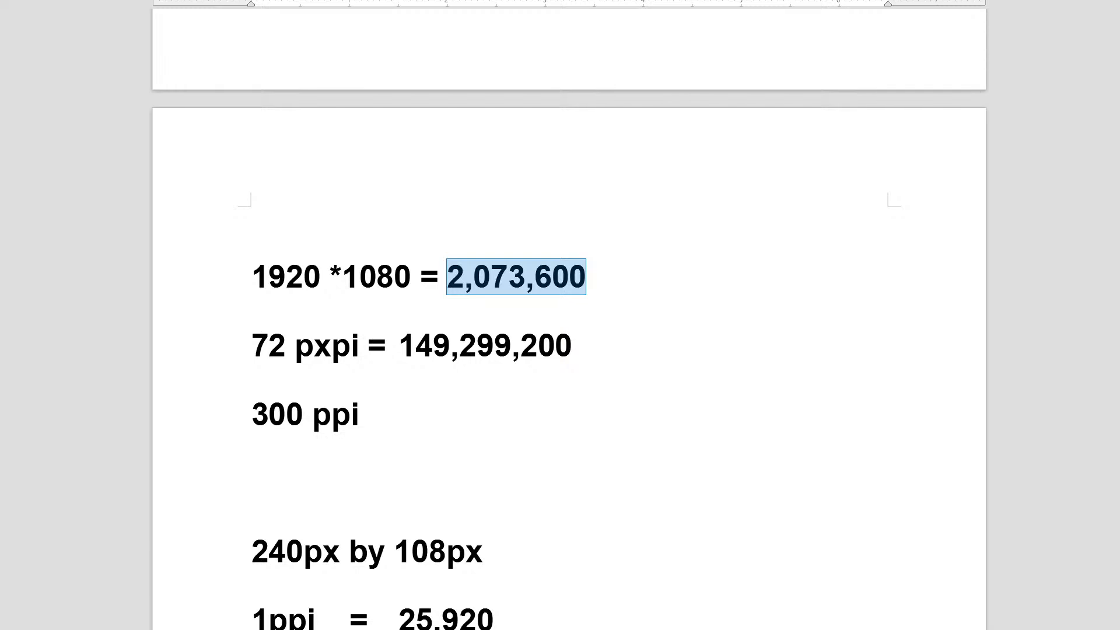
click(467, 421)
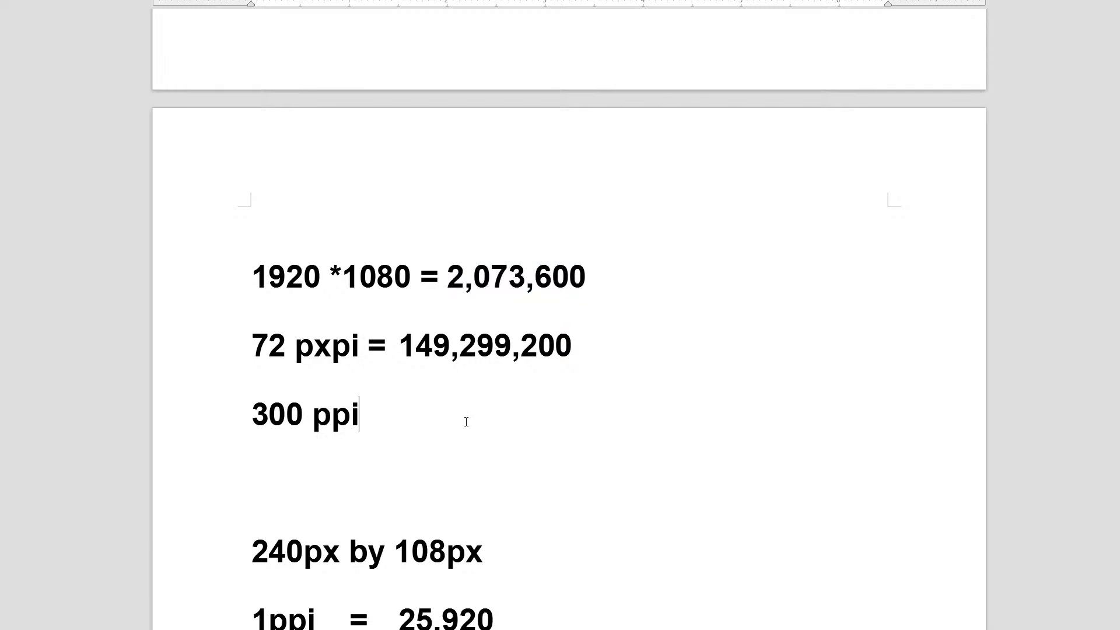
key(Tab)
text(622,080,000)
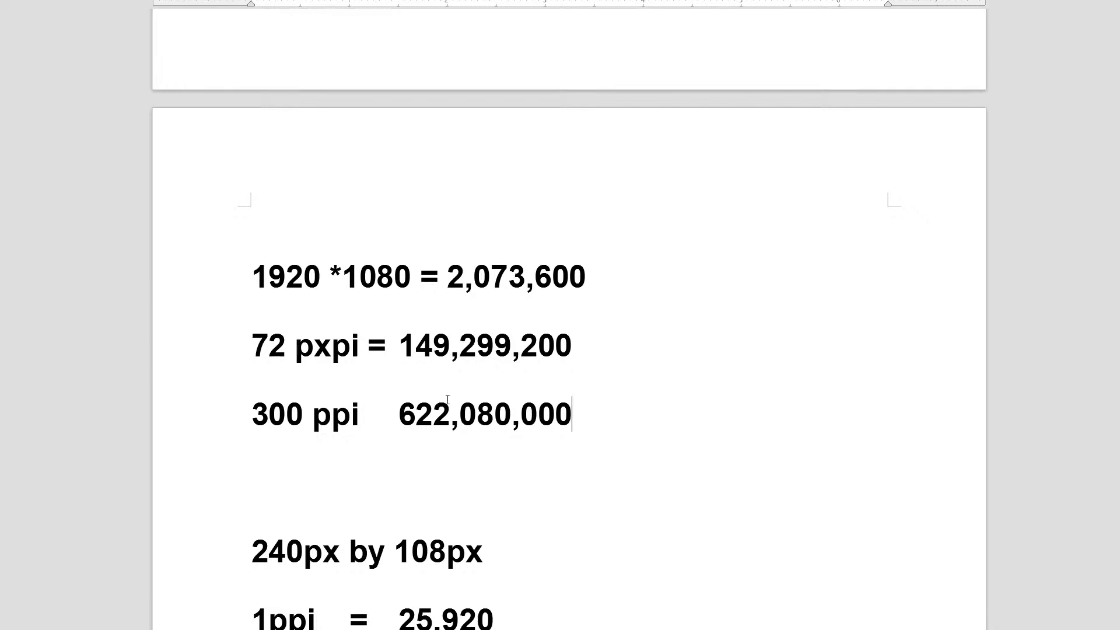
Step: Highlight the 622,080,000 result twice to point it out, and change that line's label to "300 pxpi"
drag(398, 414, 570, 414)
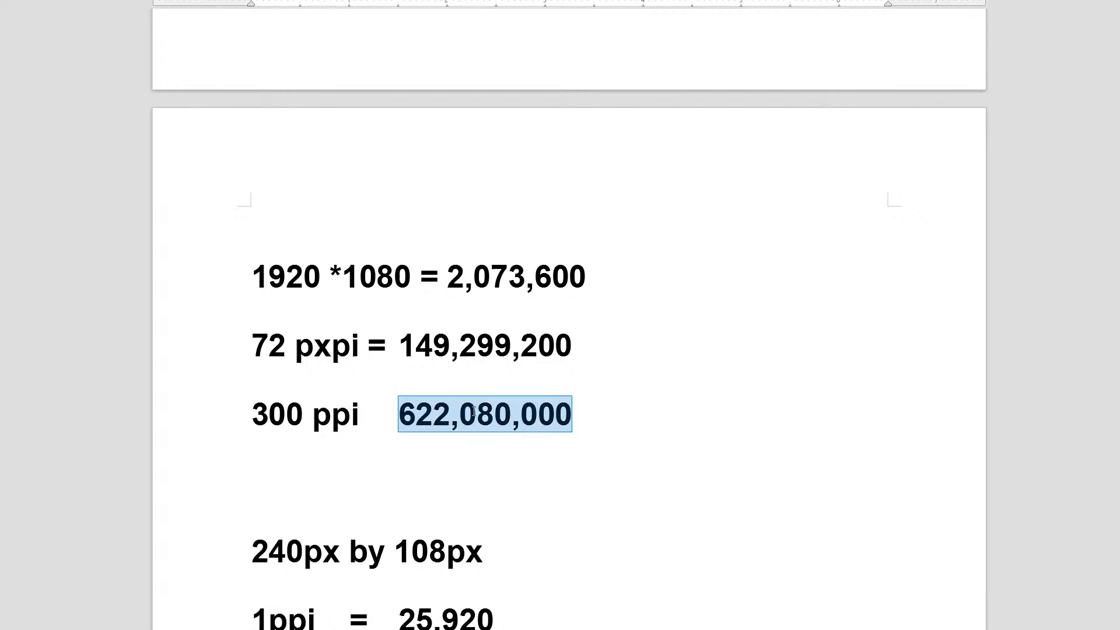
click(639, 408)
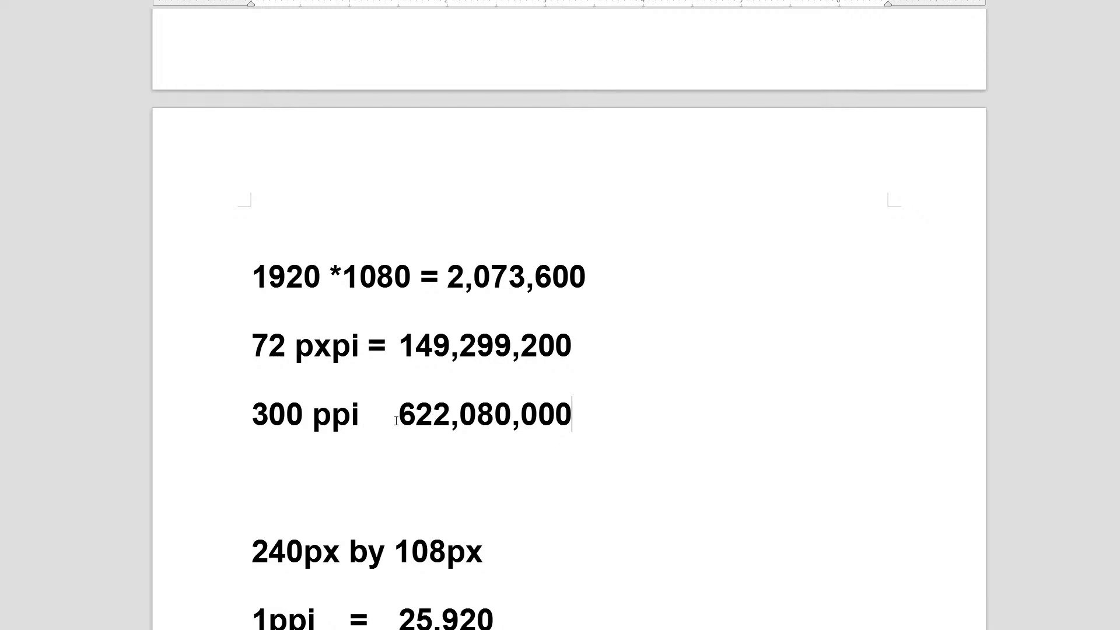
drag(396, 420, 577, 423)
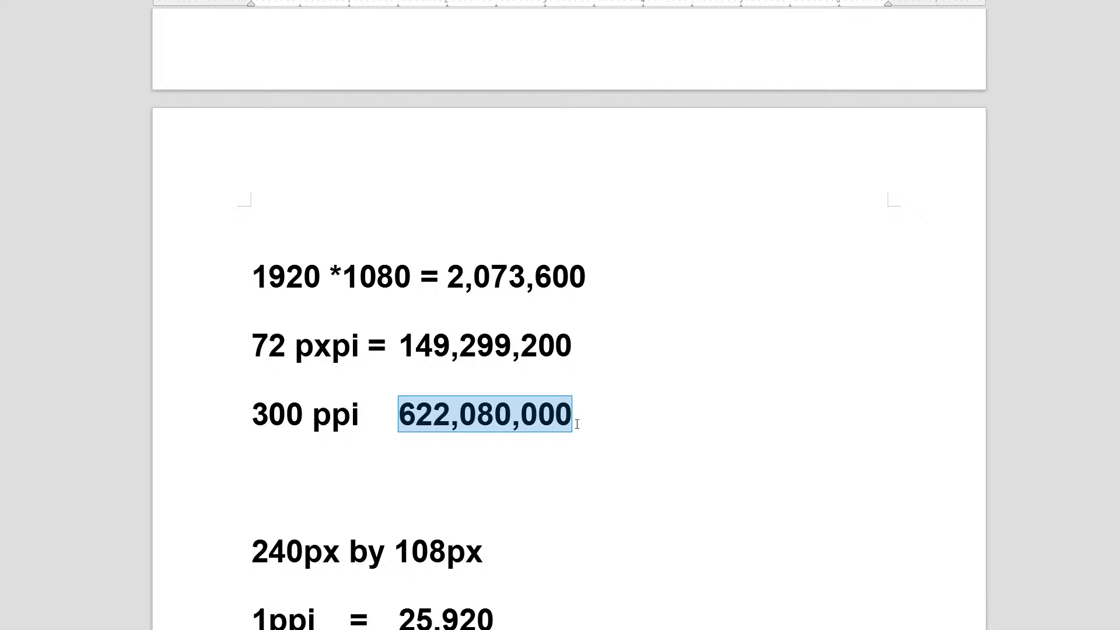
click(339, 425)
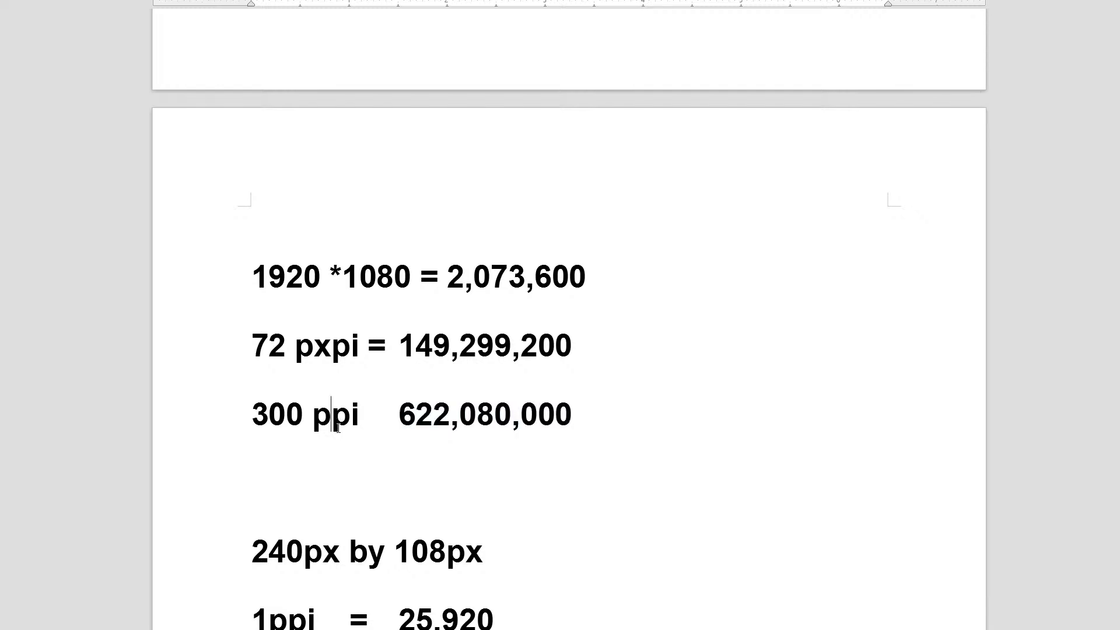
text(x)
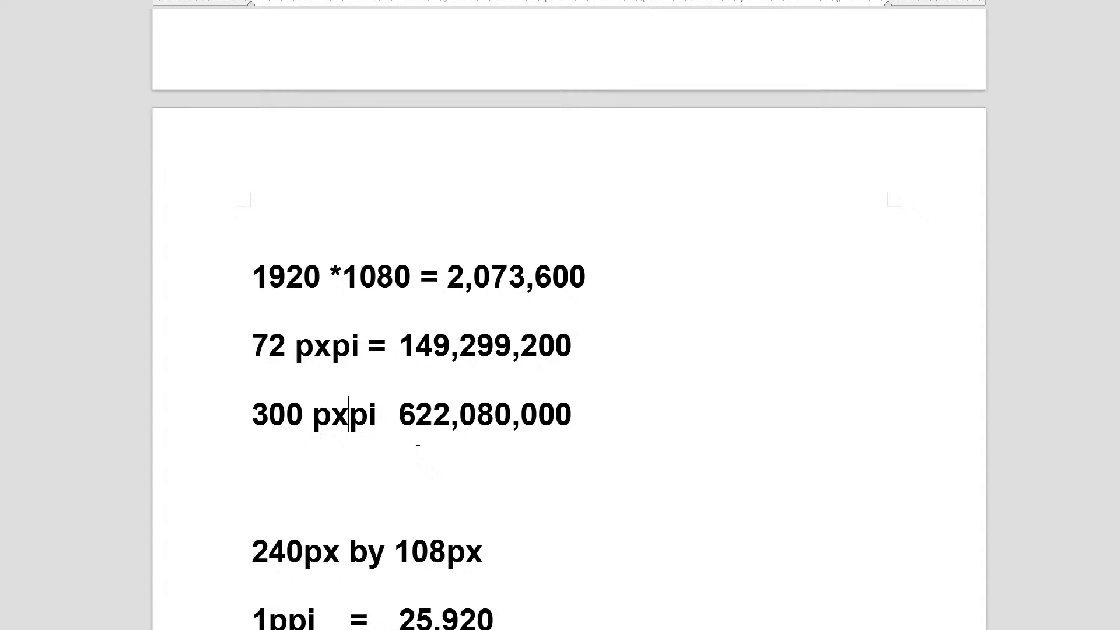
Step: Prefix the "72 pxpi =" line with the label "player/screen"
click(625, 431)
key(Up)
key(Home)
key(Left)
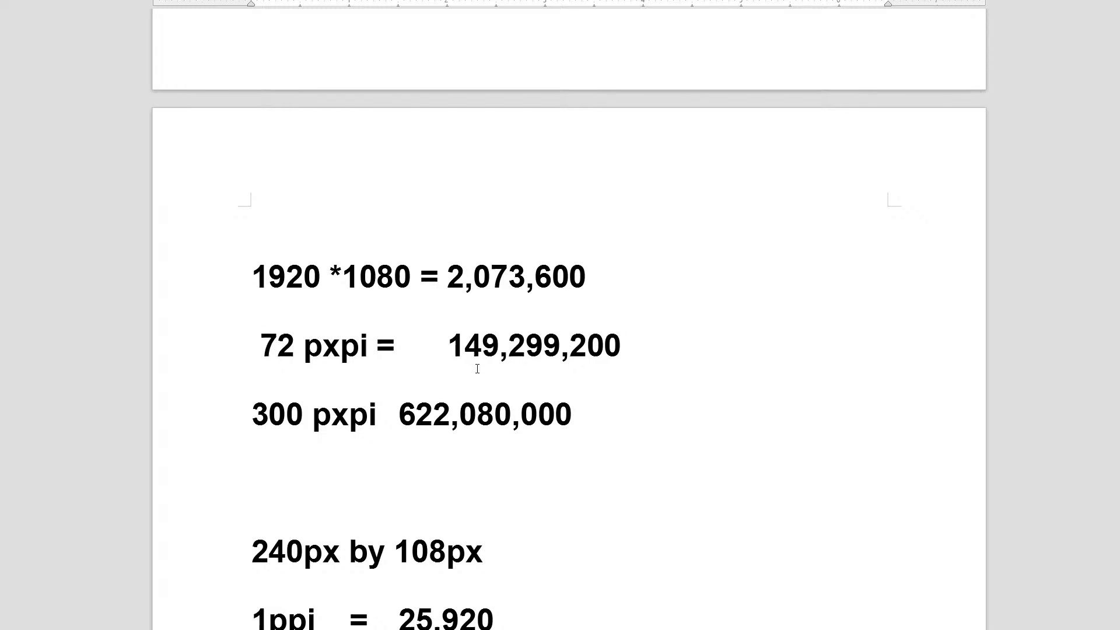
text(player )
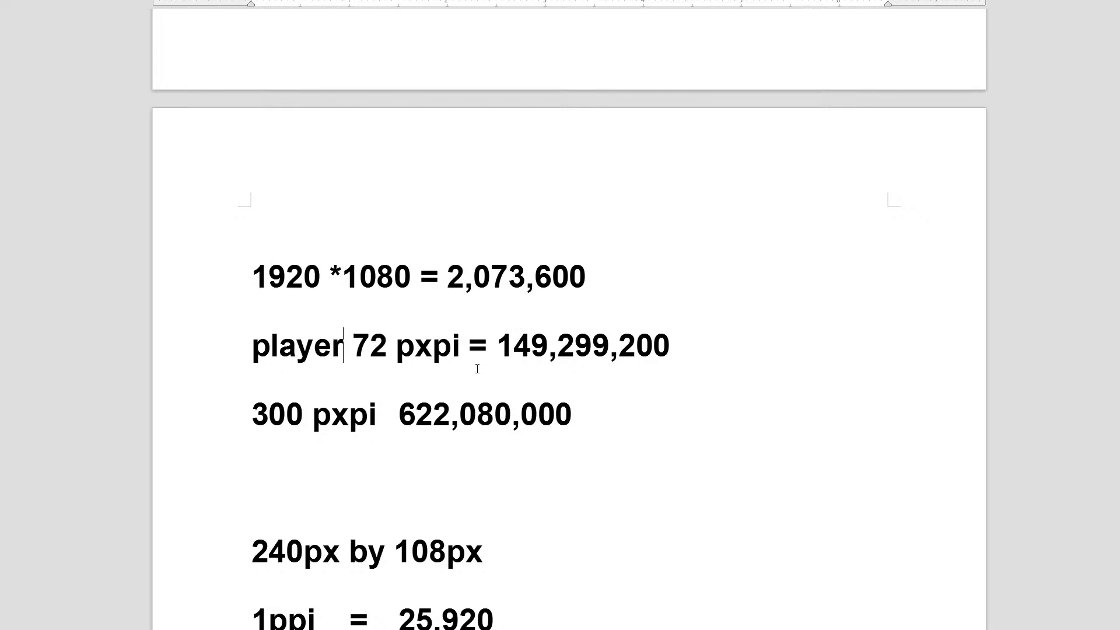
text(/sc)
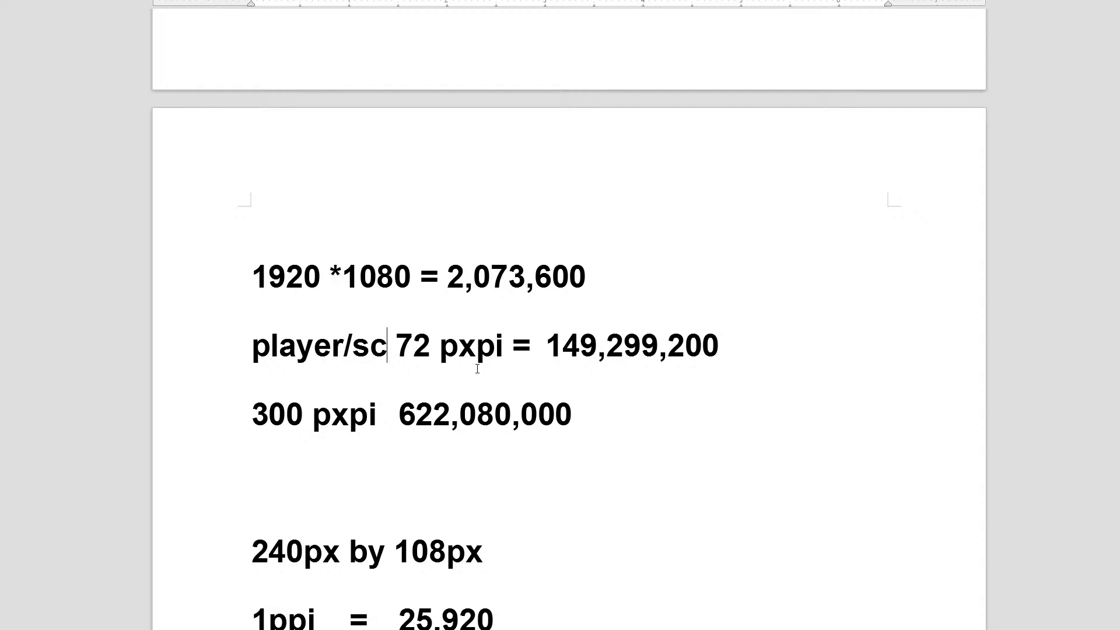
text(reen)
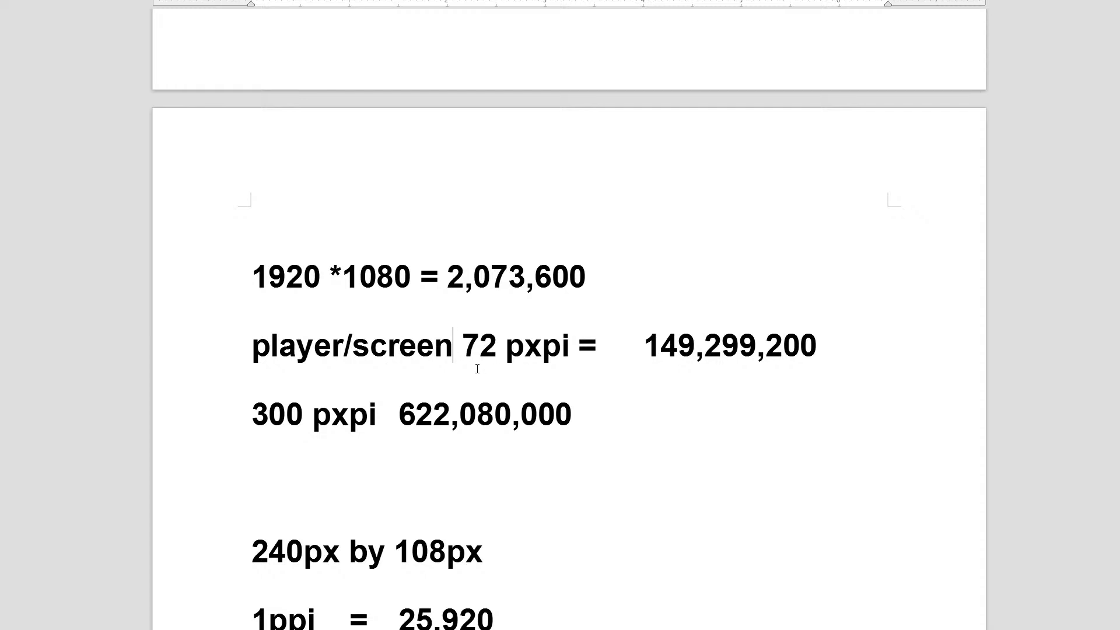
Step: Prefix the "300 pxpi" line with the label "physical and camera"
key(End)
key(Right)
key(Left)
text(p)
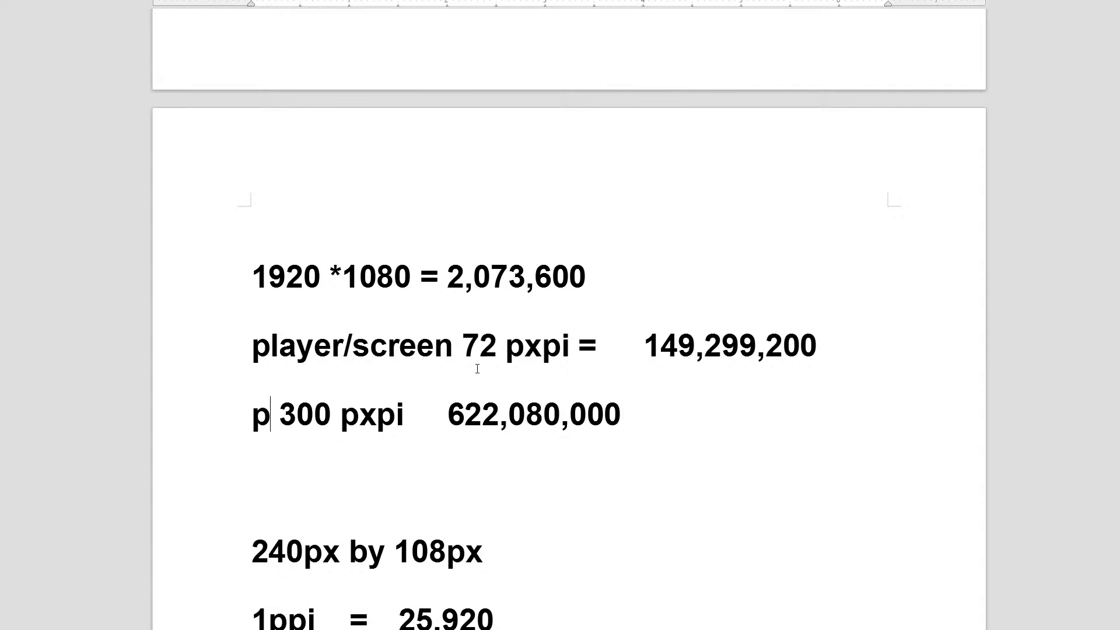
text(hys)
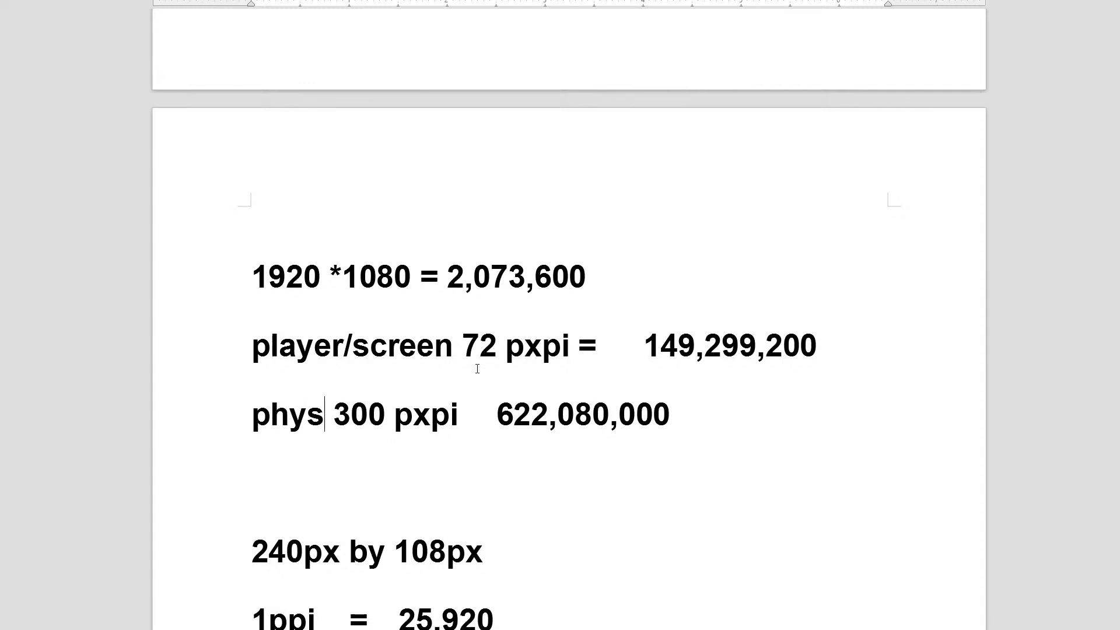
text(ical )
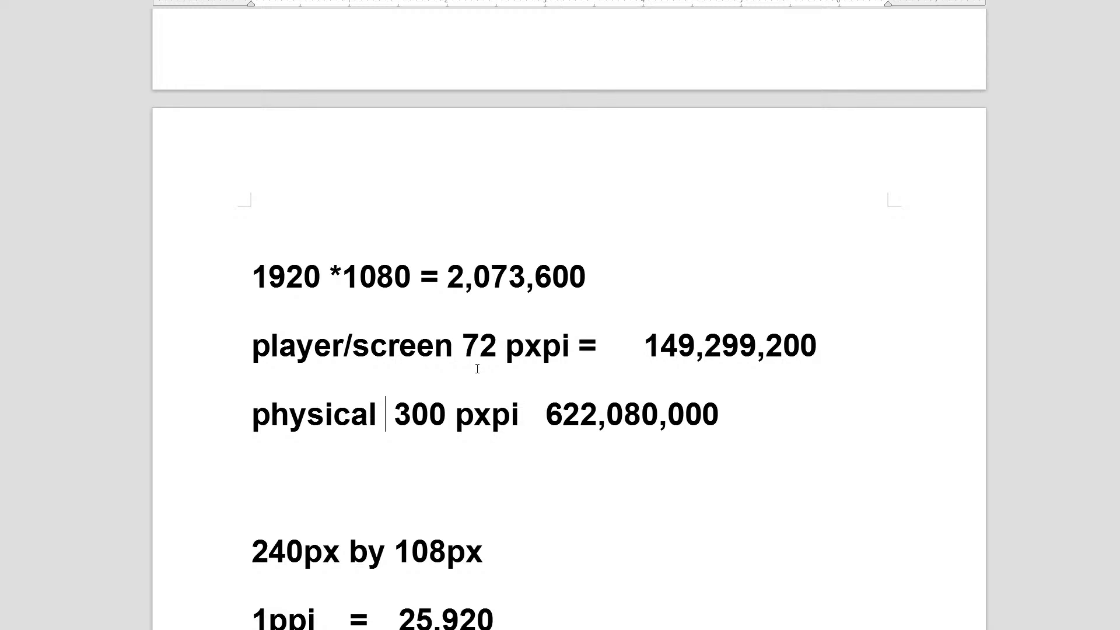
text(and )
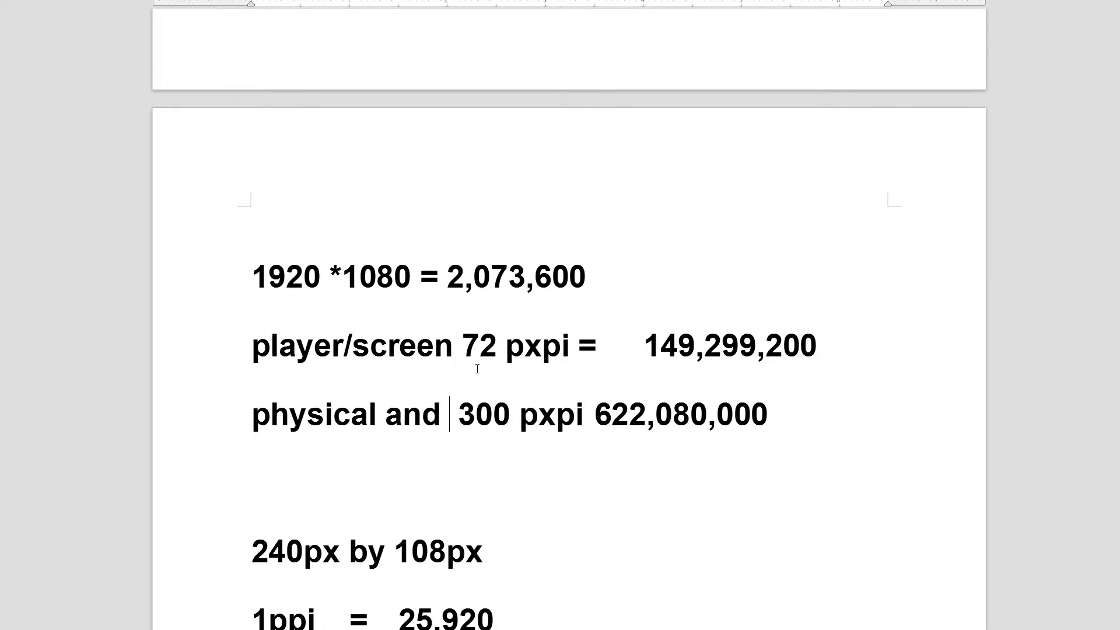
text(C)
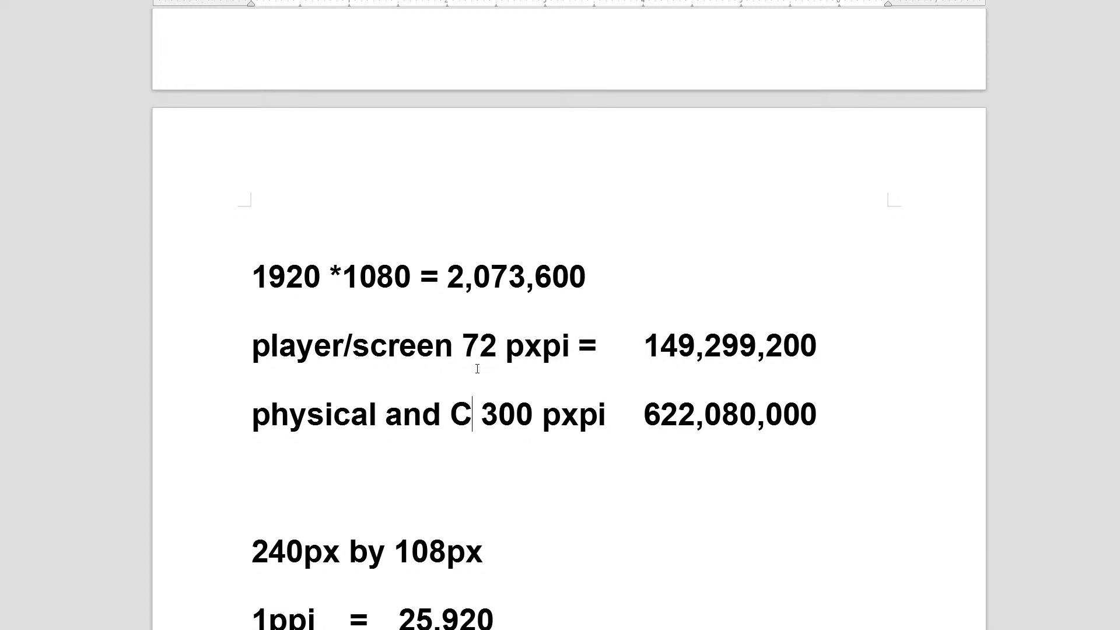
key(BackSpace)
text(cam)
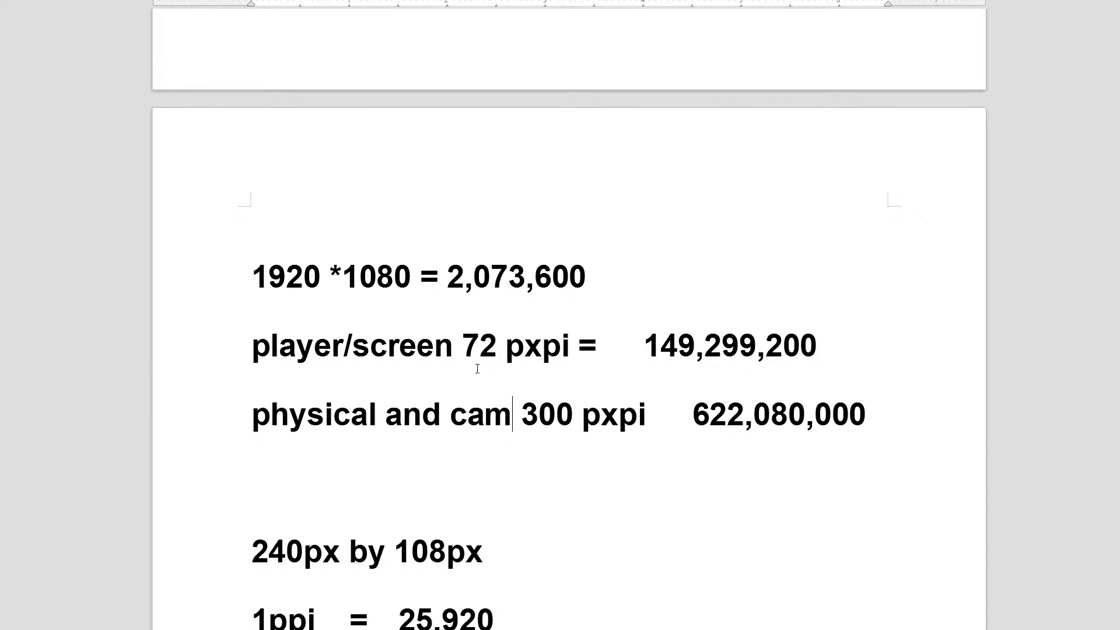
text(era)
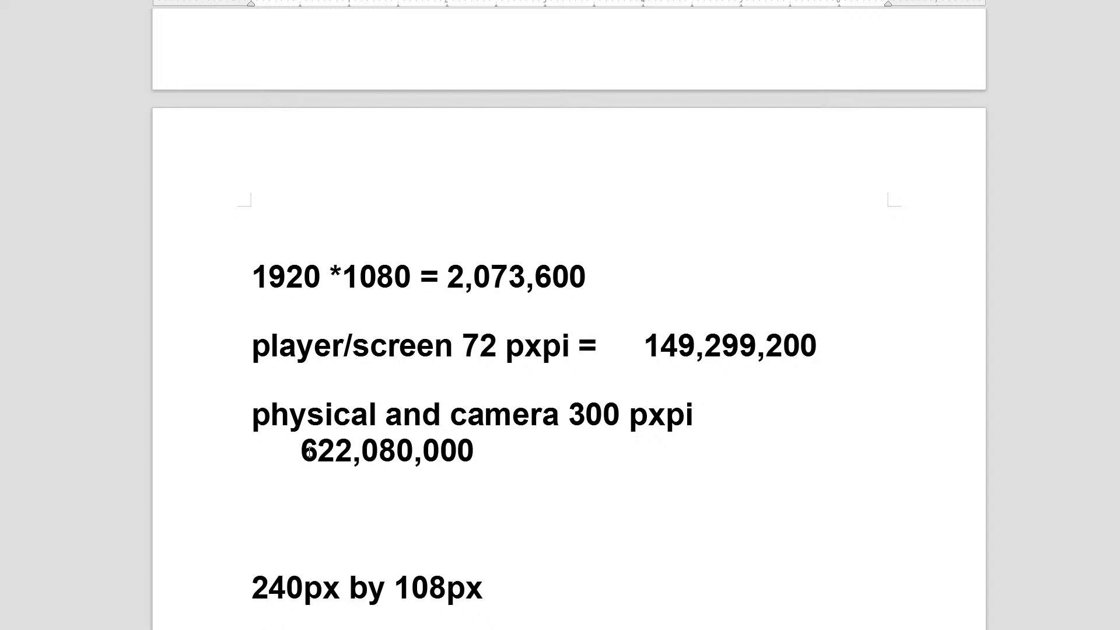
Step: Highlight the 622,080,000 result several times to point it out, and clear the selection
drag(474, 451, 307, 450)
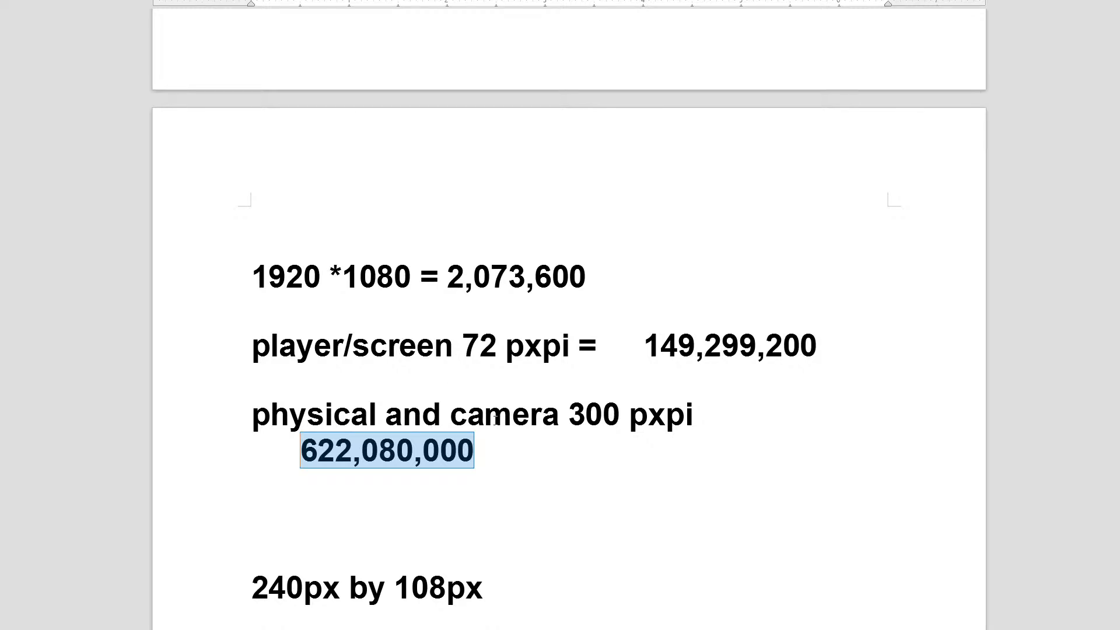
click(485, 448)
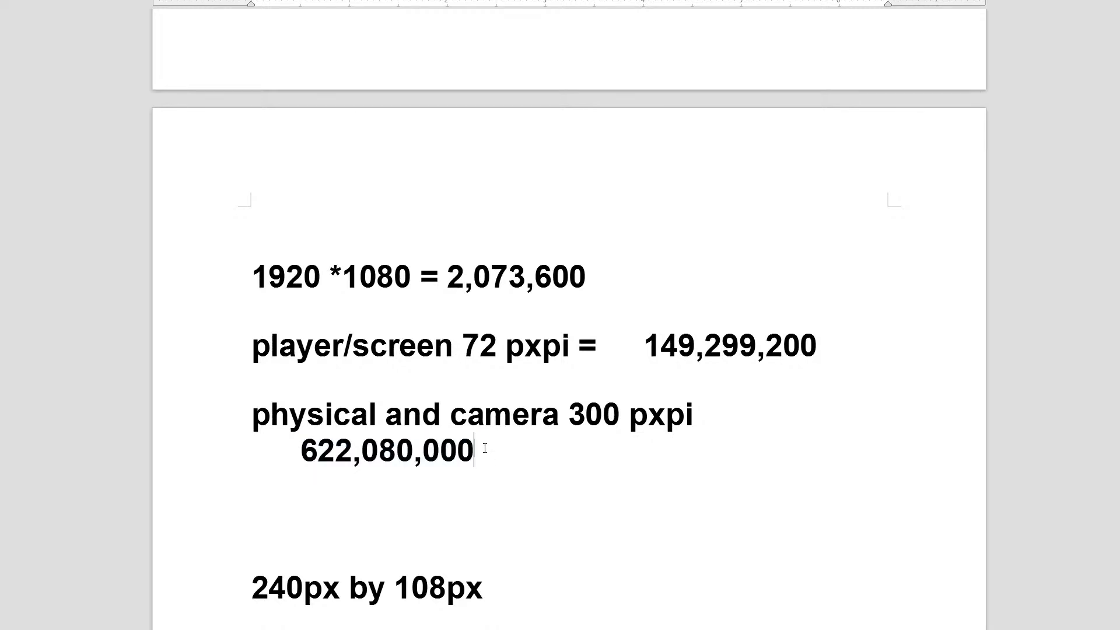
double_click(473, 453)
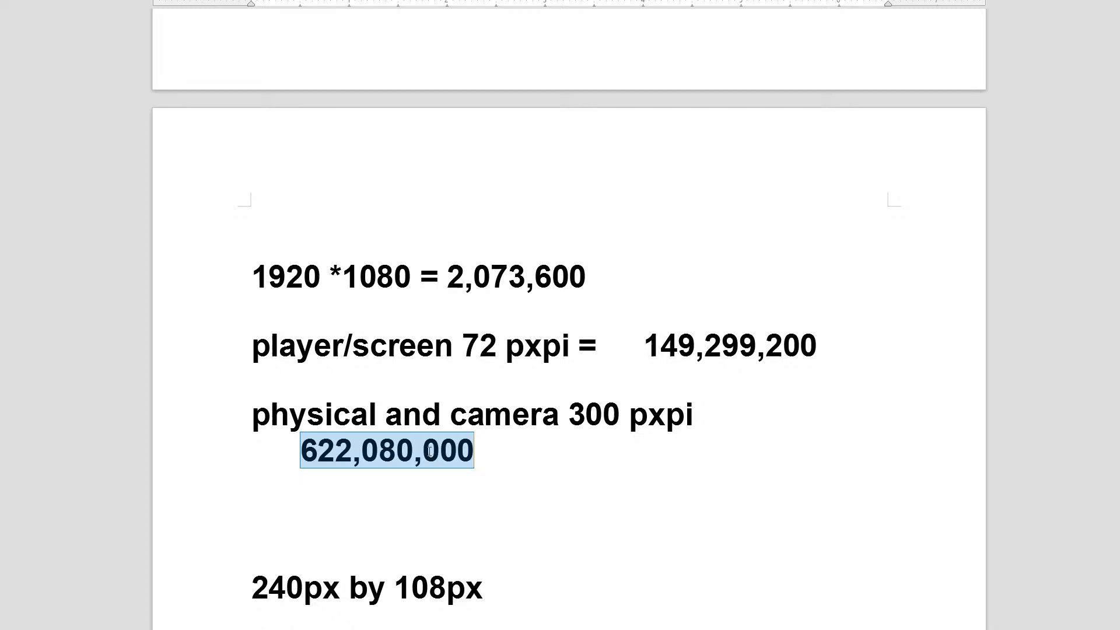
drag(301, 451, 469, 448)
click(513, 449)
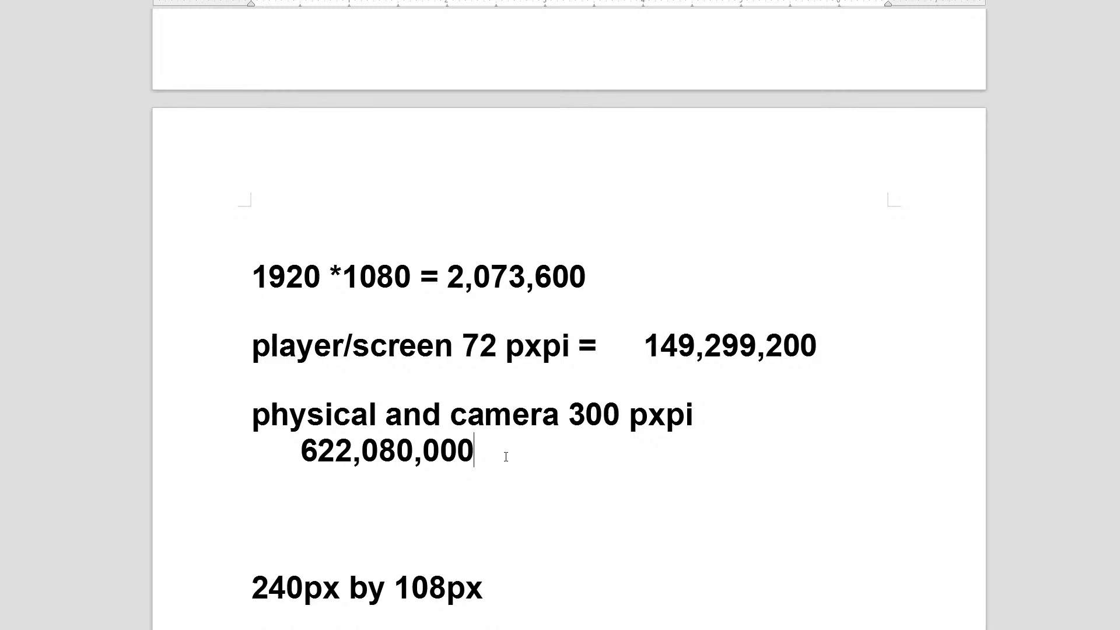
Step: Add a new line reading "600" directly below the 622,080,000 result
click(690, 414)
click(783, 456)
key(Return)
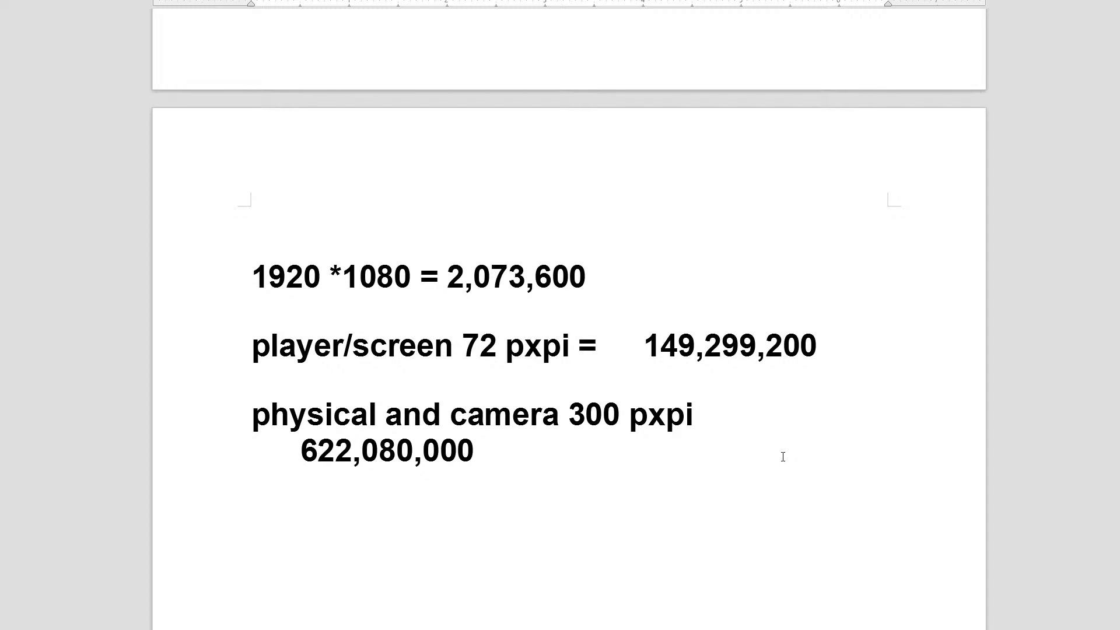
text(2)
key(BackSpace)
text(600)
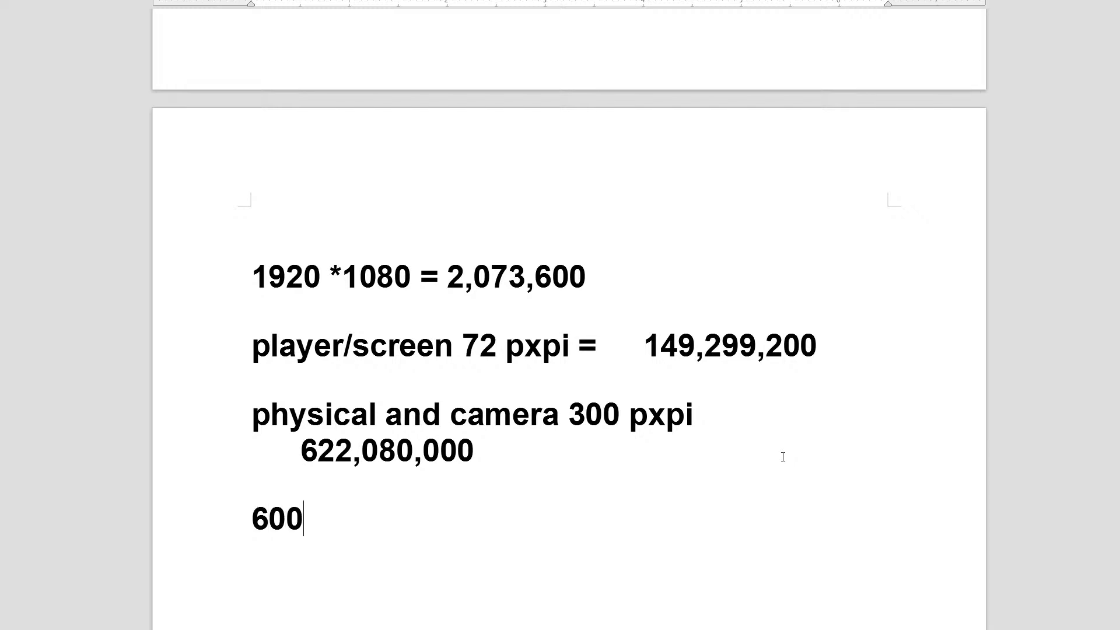
Step: Compare the 1920 *1080 calculations with the 240px by 108px example, placing the cursor in the example's heading
scroll(429, 551, down, 2)
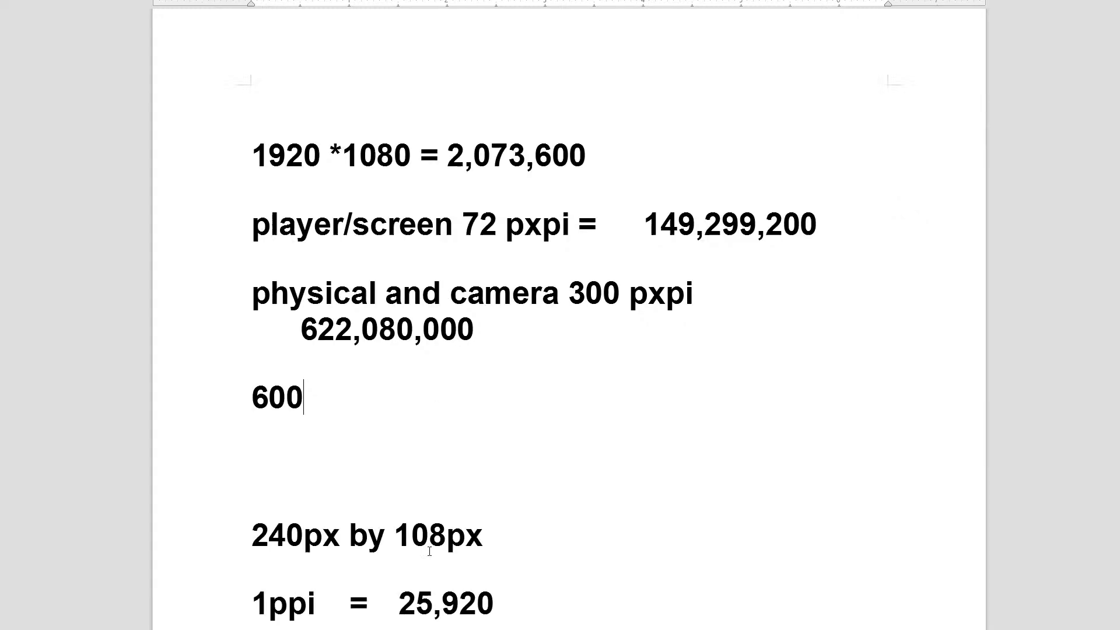
scroll(429, 552, down, 2)
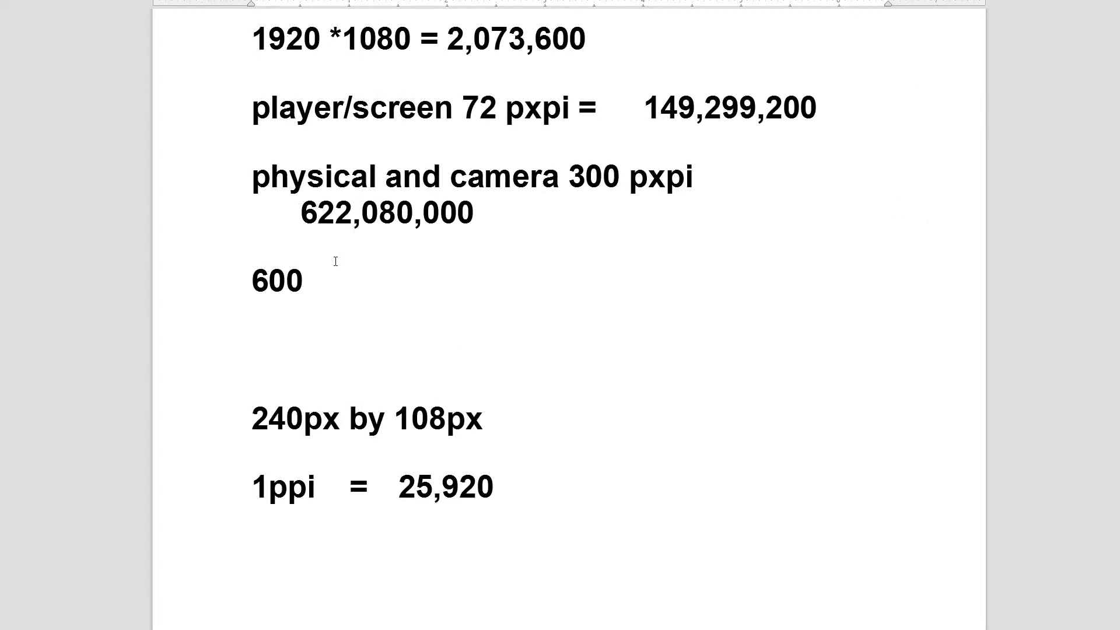
scroll(345, 309, up, 2)
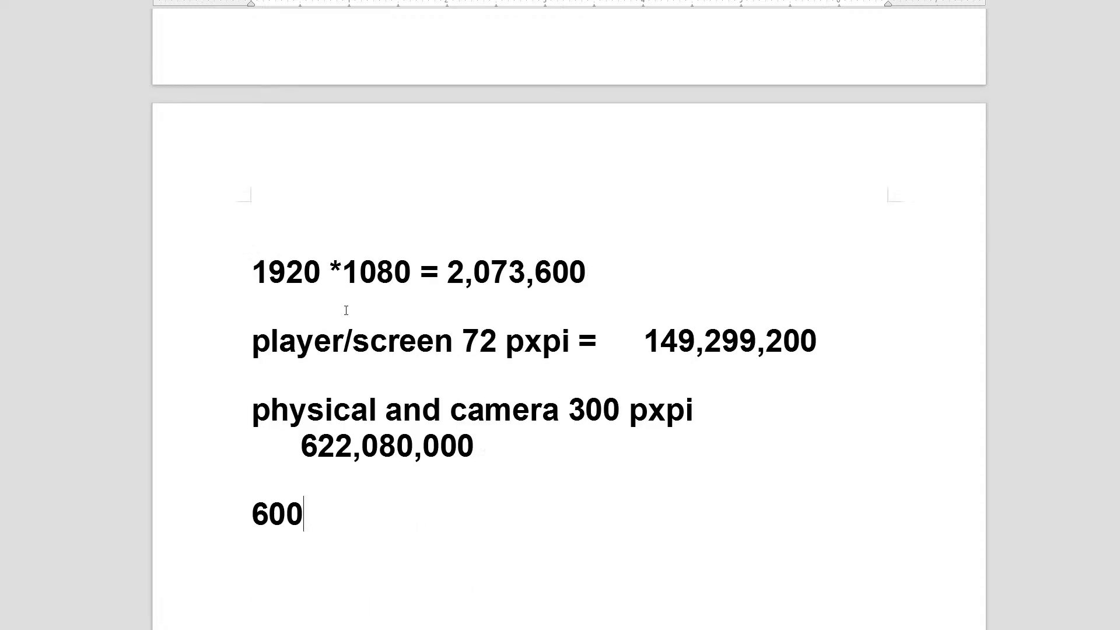
scroll(345, 310, down, 2)
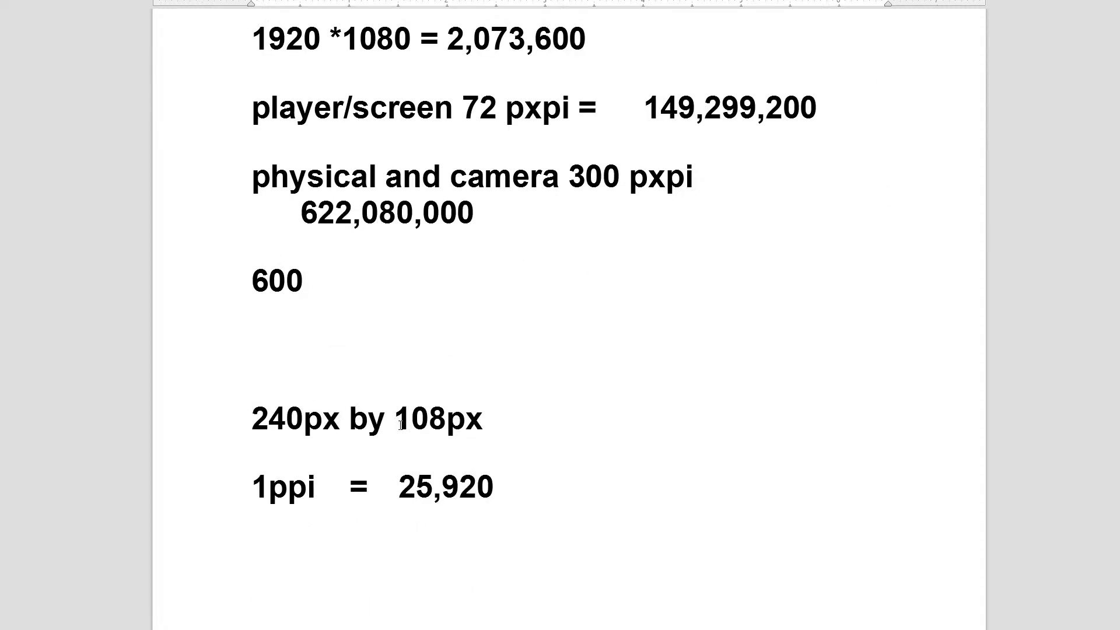
click(369, 418)
key(Right)
key(Right)
key(Right)
key(Right)
scroll(325, 294, up, 1)
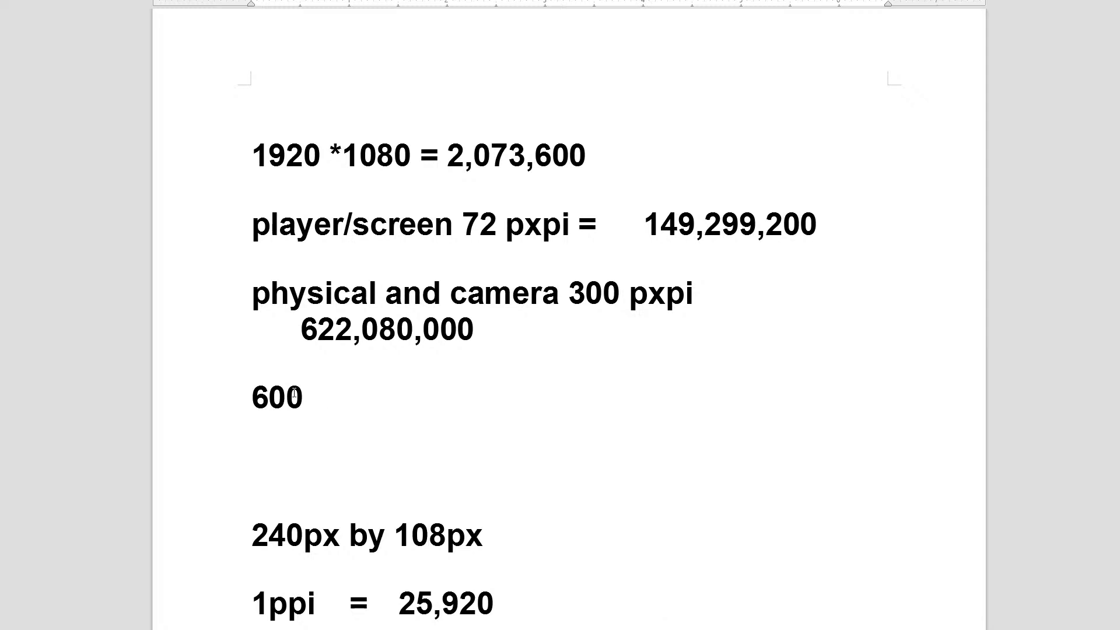
Step: Highlight the 600 value, and compare the 300 and 72 pxpi values by highlighting them in turn
drag(251, 396, 328, 383)
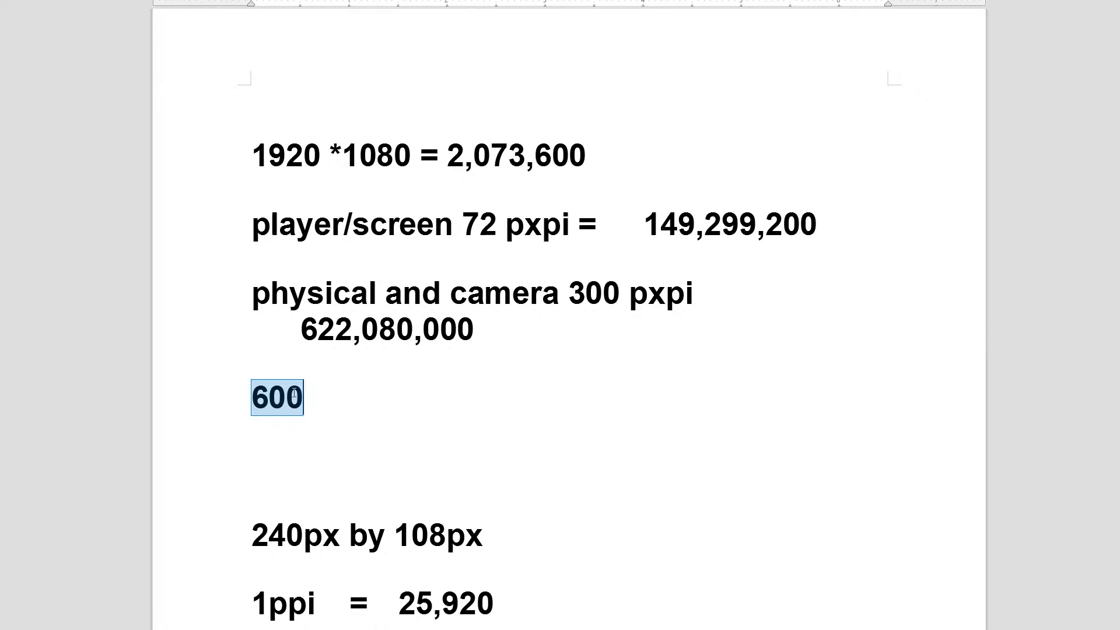
click(321, 402)
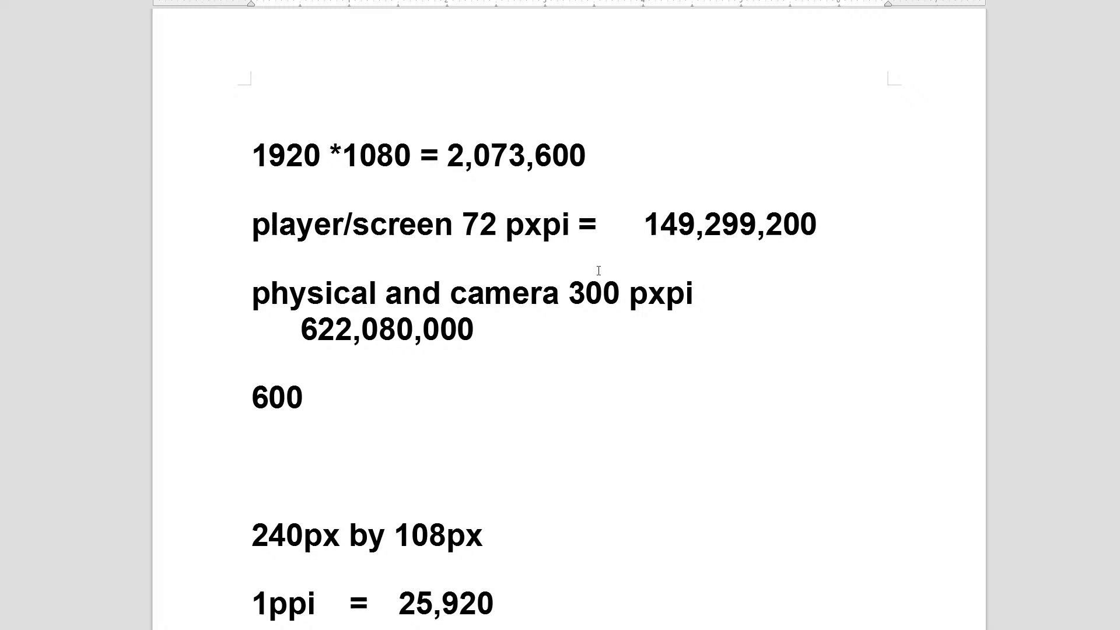
drag(620, 293, 565, 291)
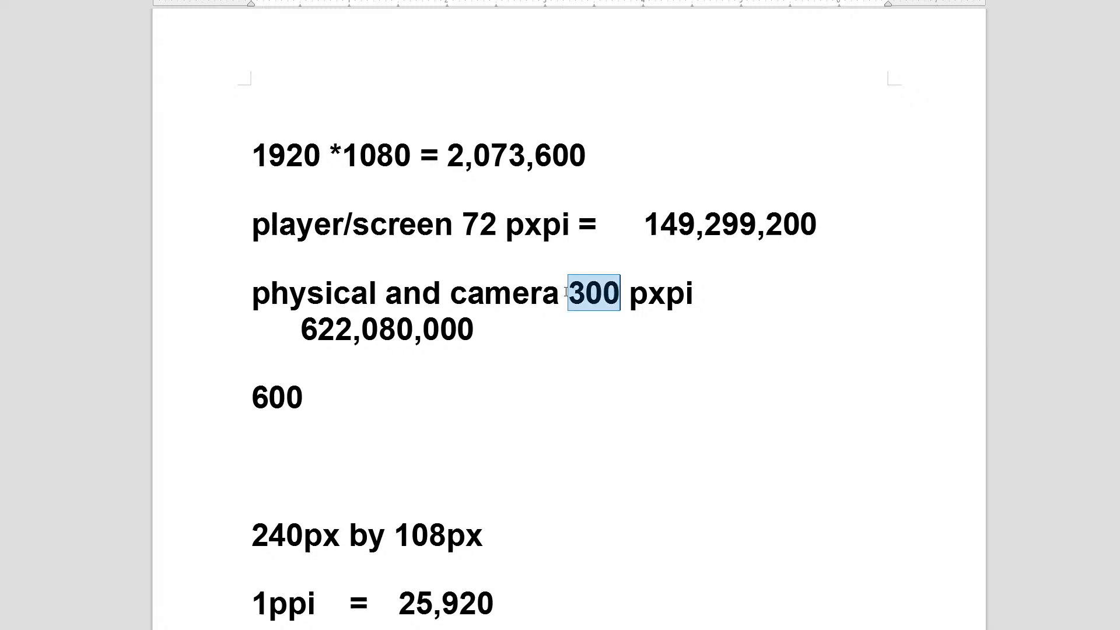
double_click(490, 220)
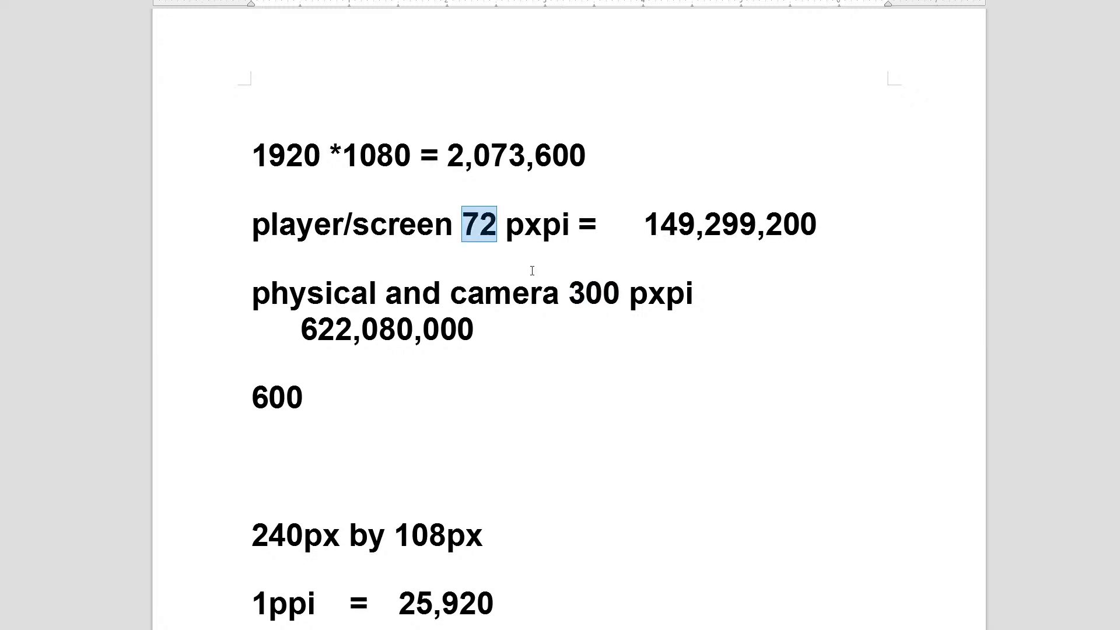
double_click(590, 291)
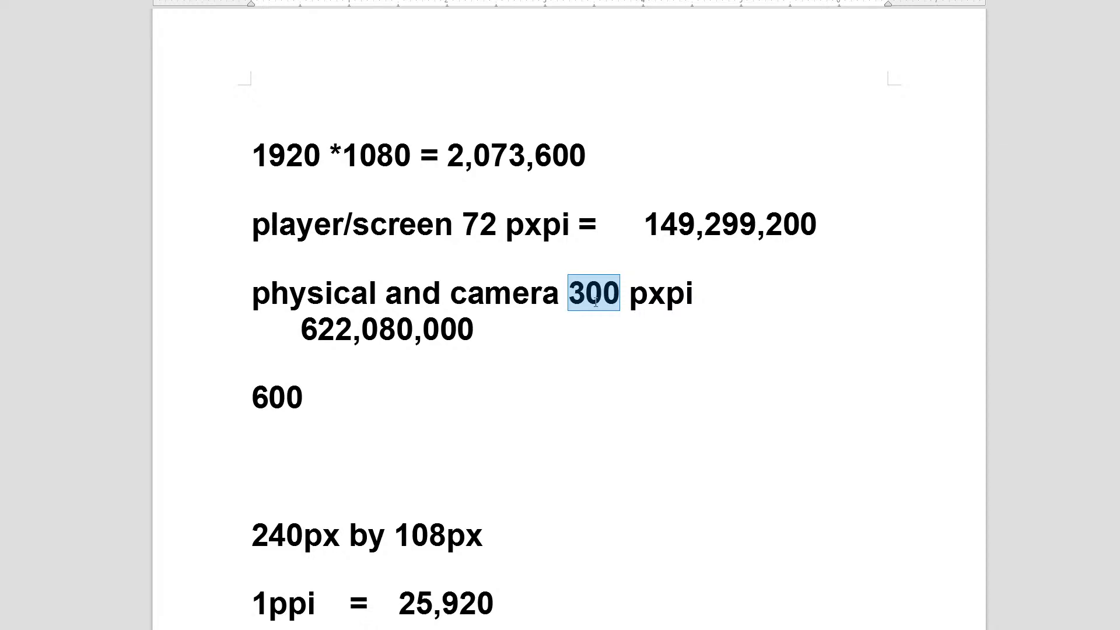
Step: Point out the 72 and 300 values again by alternately highlighting them, and finish with the word "physical" highlighted
click(479, 233)
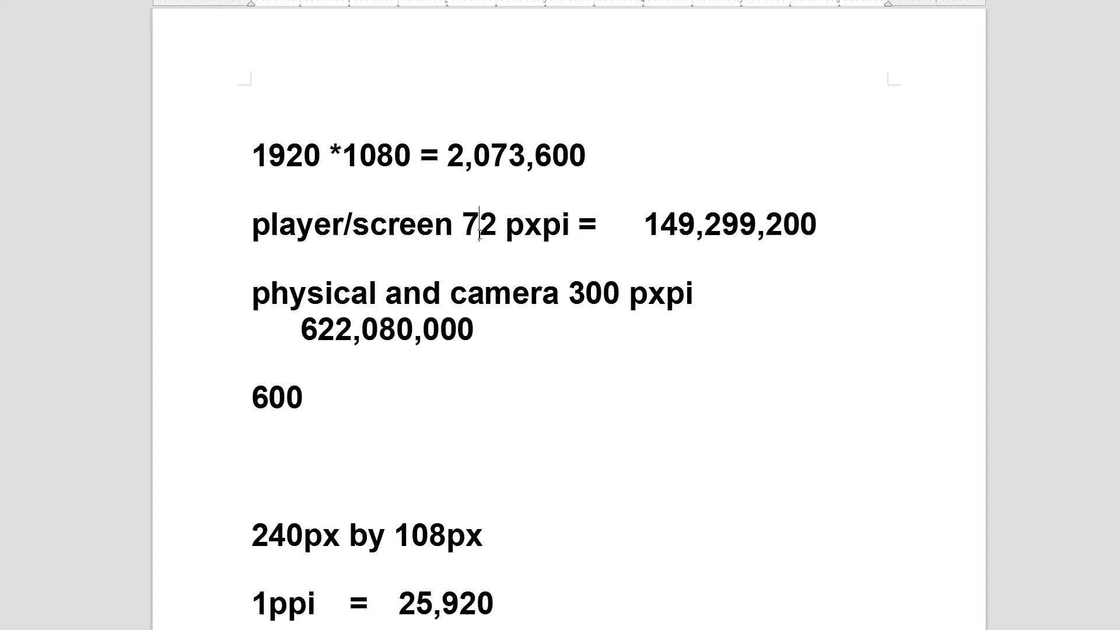
double_click(607, 297)
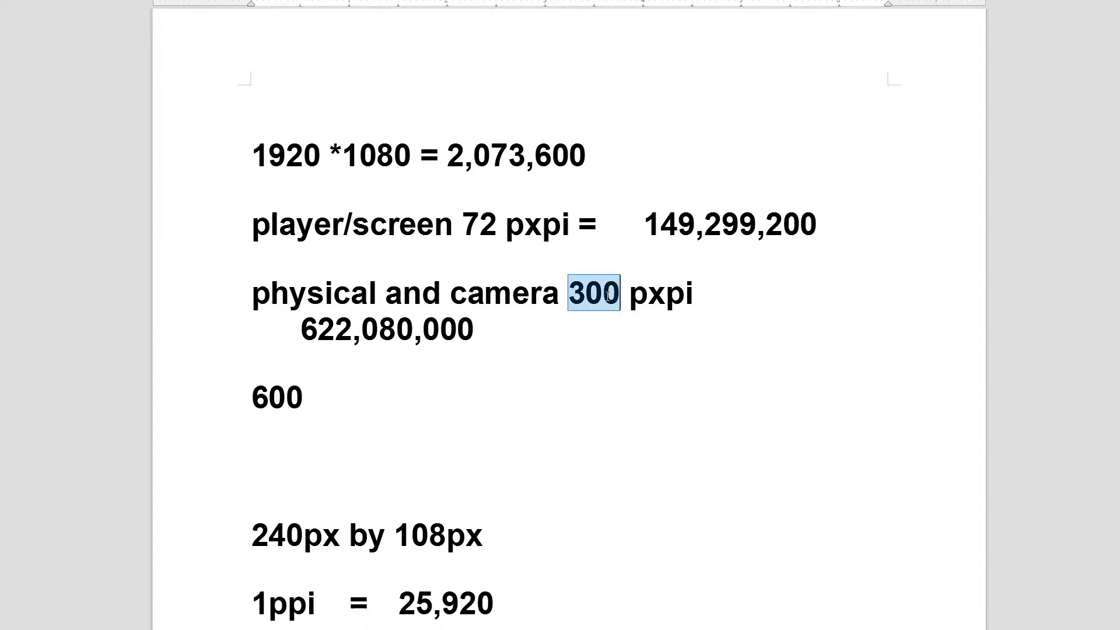
double_click(482, 224)
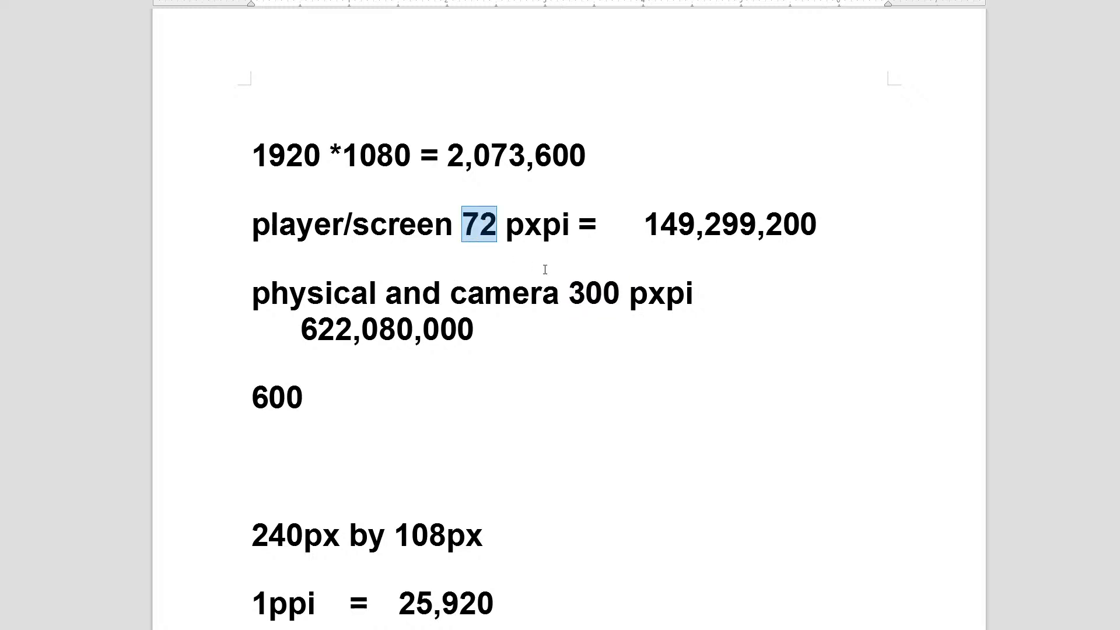
click(596, 298)
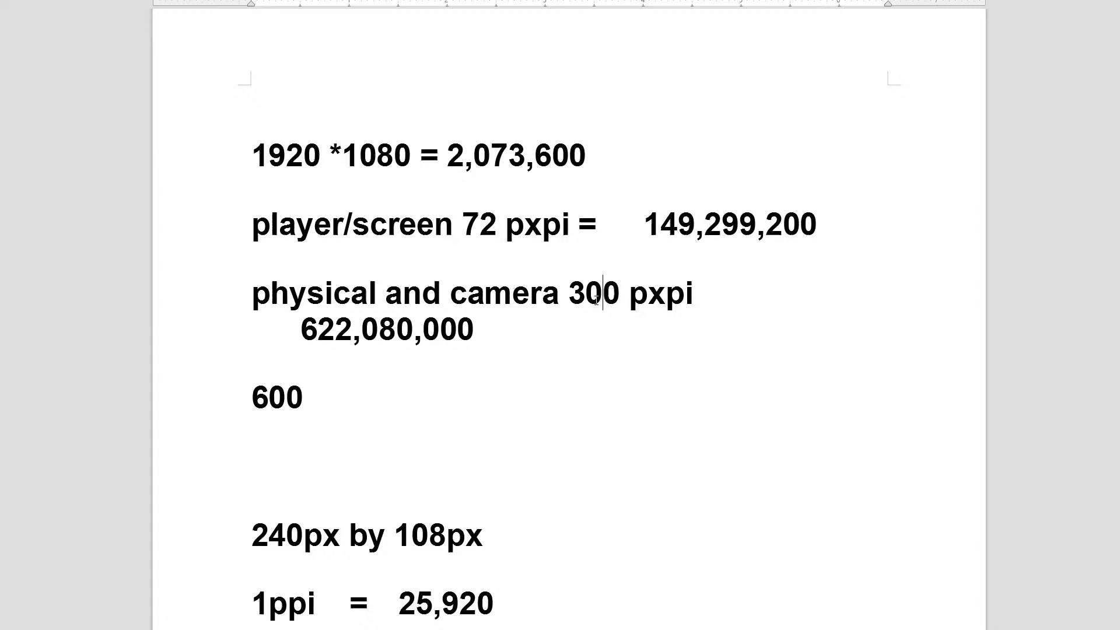
double_click(480, 224)
double_click(593, 293)
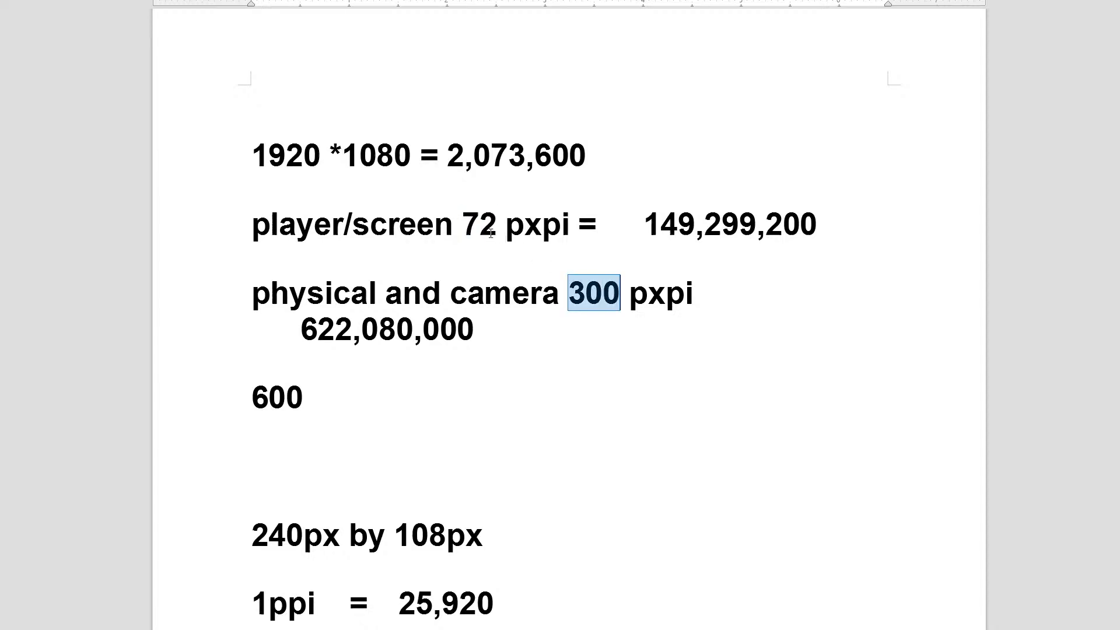
click(583, 293)
drag(578, 292, 620, 293)
click(493, 223)
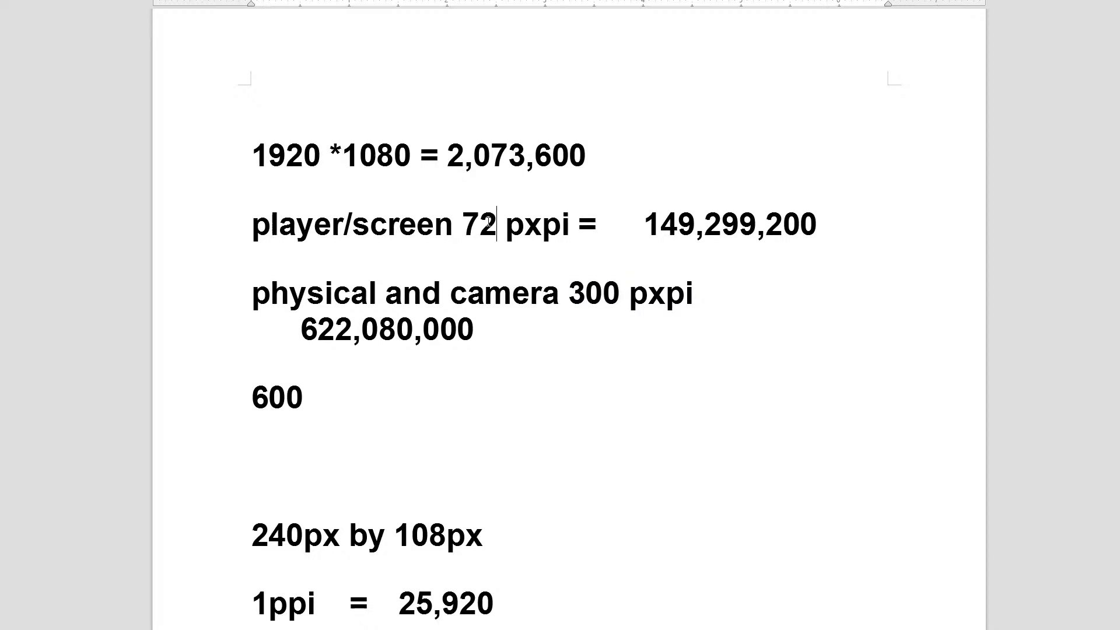
key(ctrl+shift+Left)
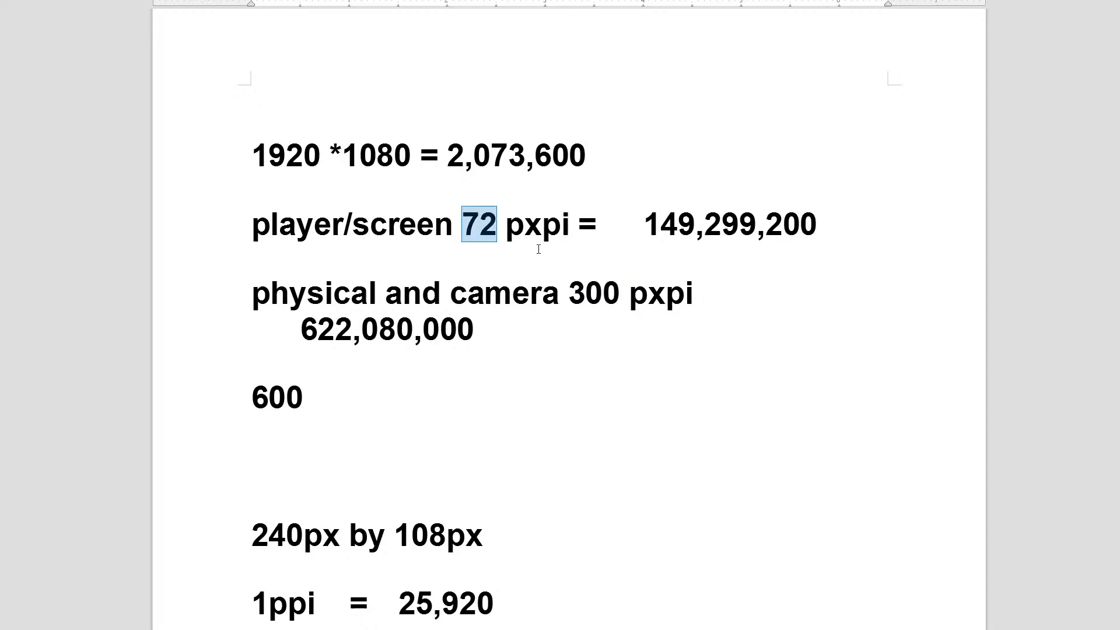
click(388, 226)
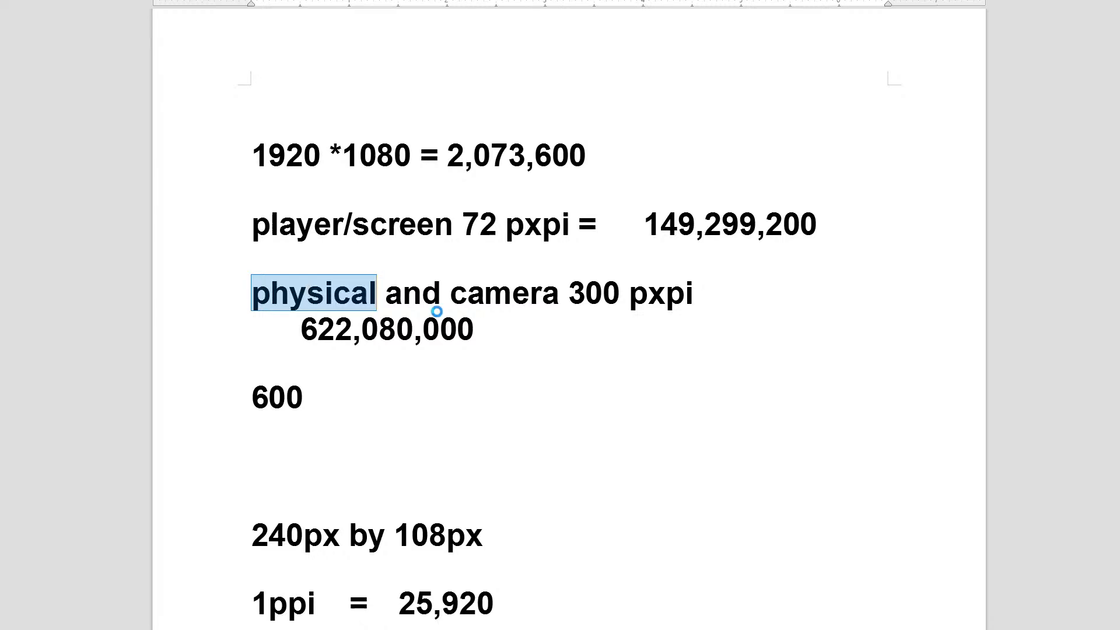
Step: Point out the 240px value, the word "physical" and the 600 value by highlighting them in turn
double_click(258, 535)
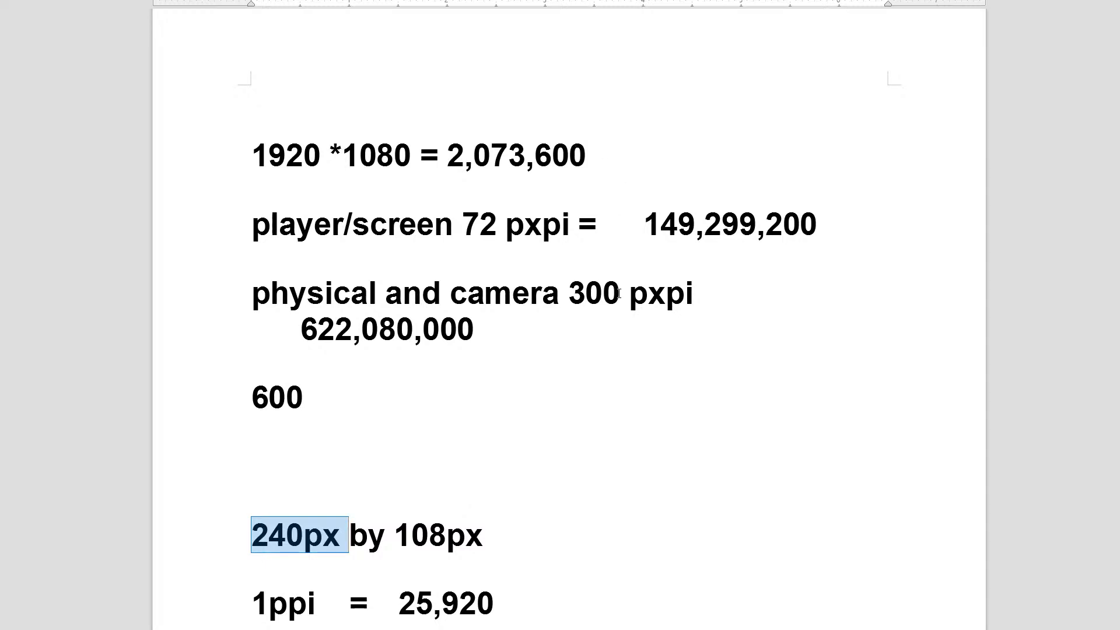
double_click(322, 295)
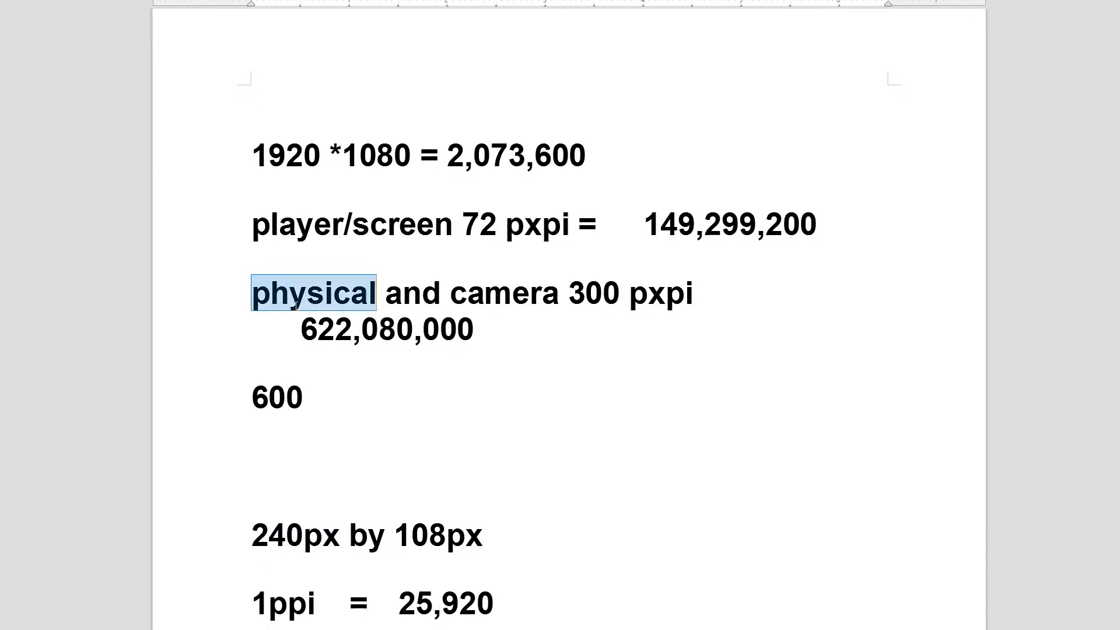
double_click(278, 400)
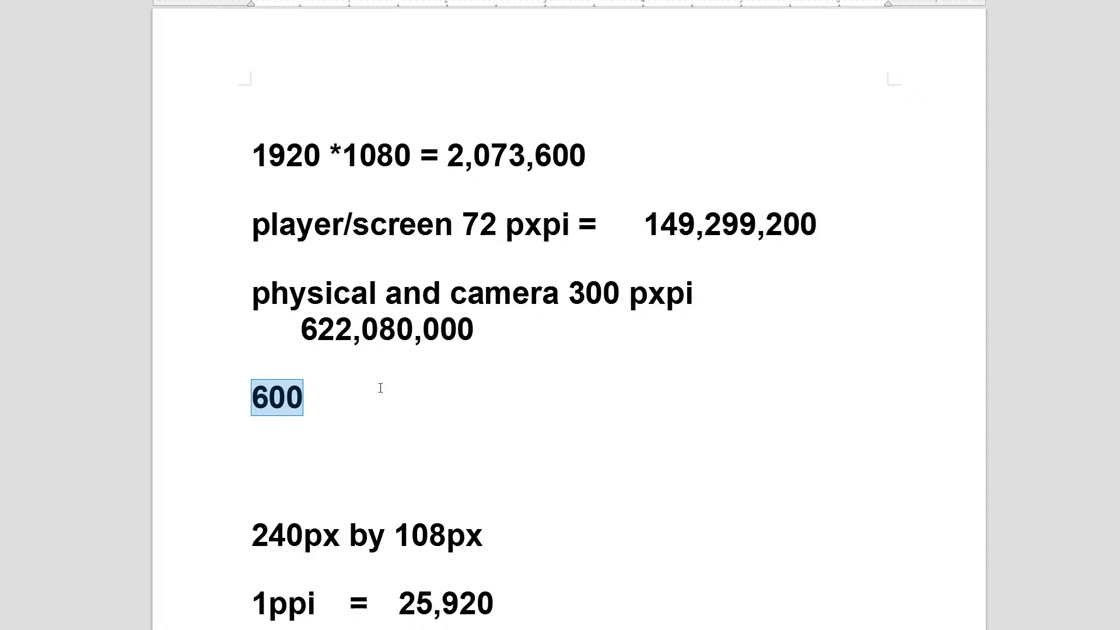
click(336, 419)
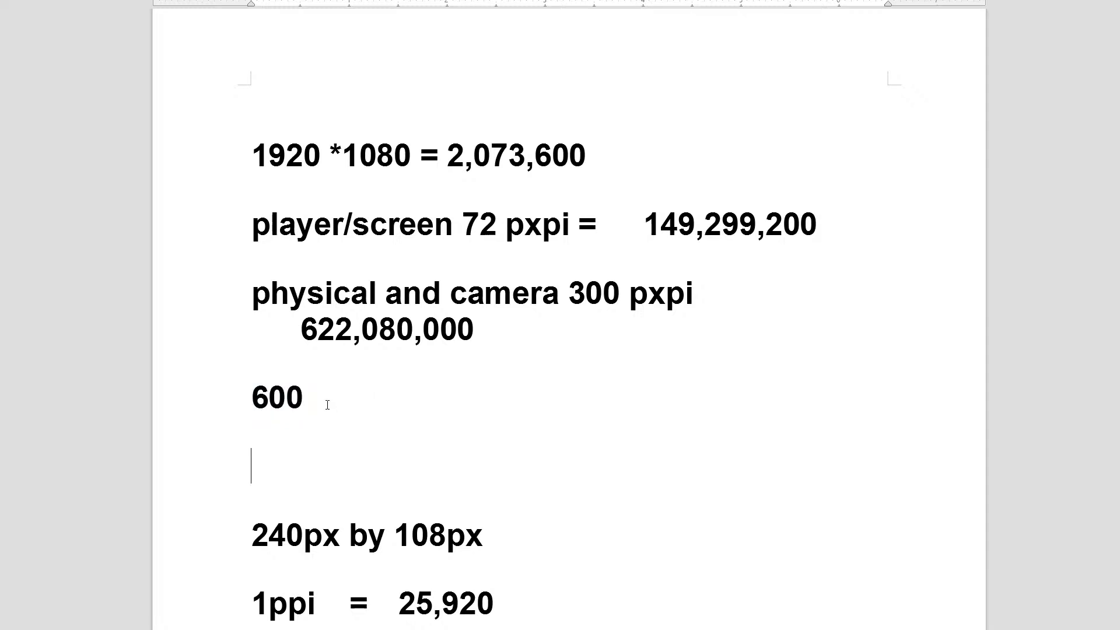
Step: Replace the 600 value below the 622,080,000 result with 1500 and highlight it
double_click(267, 403)
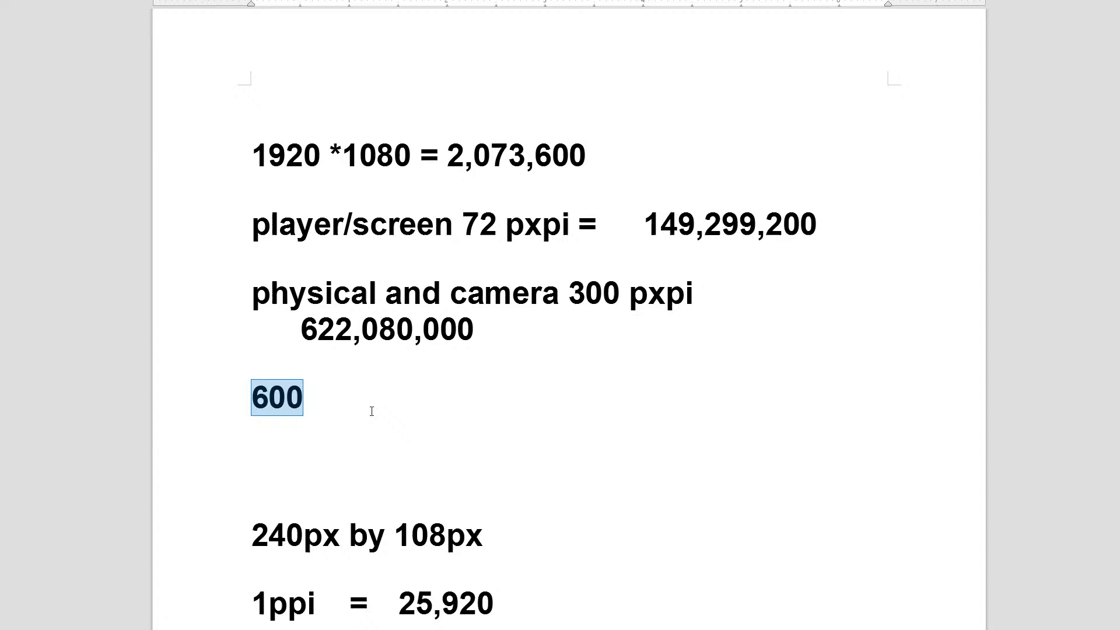
text(1500)
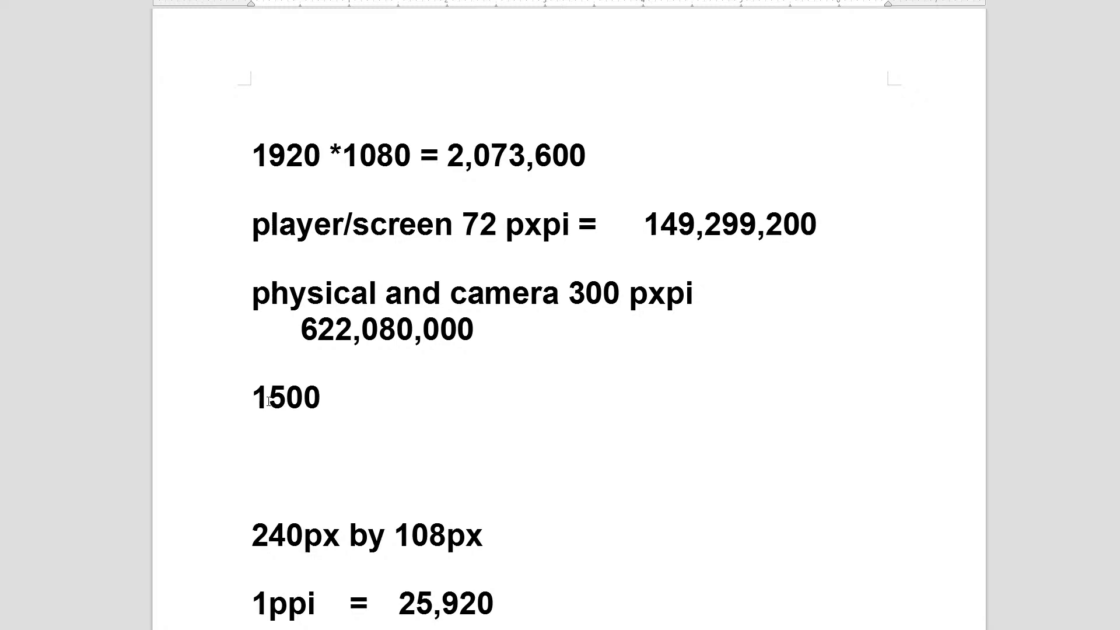
double_click(340, 397)
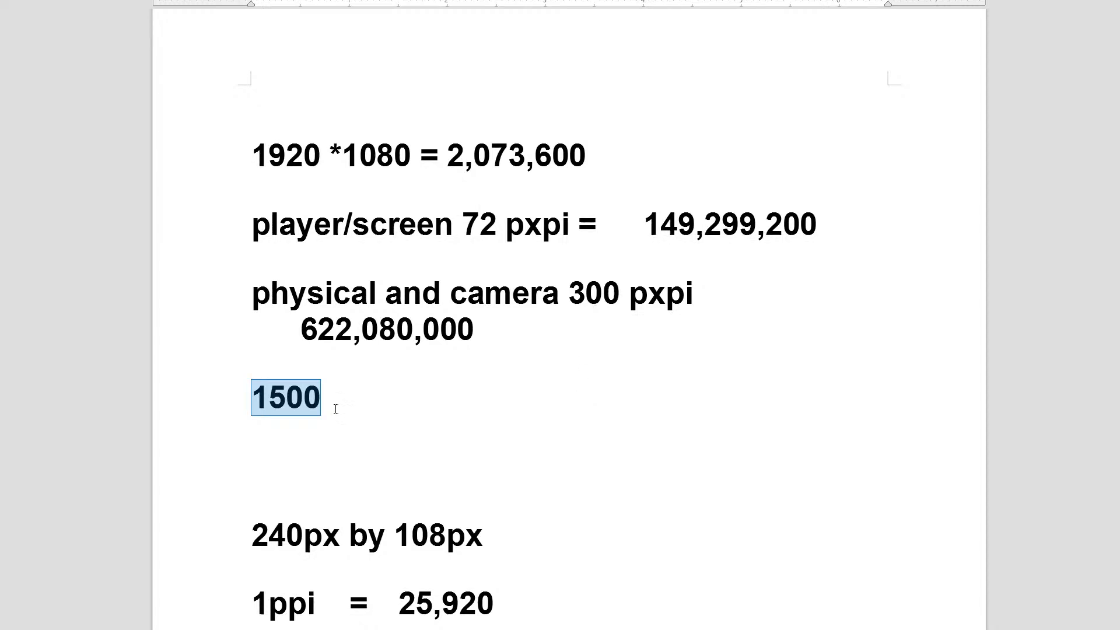
Step: Replace the 1500 value below the 622,080,000 result with 7500
drag(336, 409, 252, 404)
text(75)
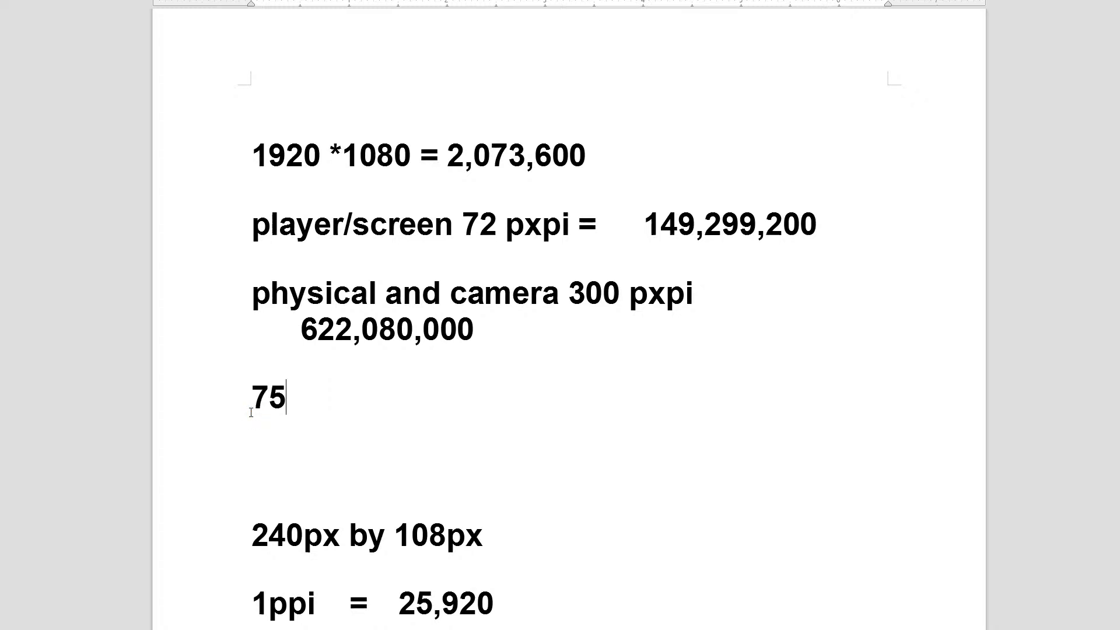
text(00)
Step: Emphasize the 7500 value by highlighting it repeatedly, and switch to the comic page in Affinity Photo
drag(330, 400, 256, 399)
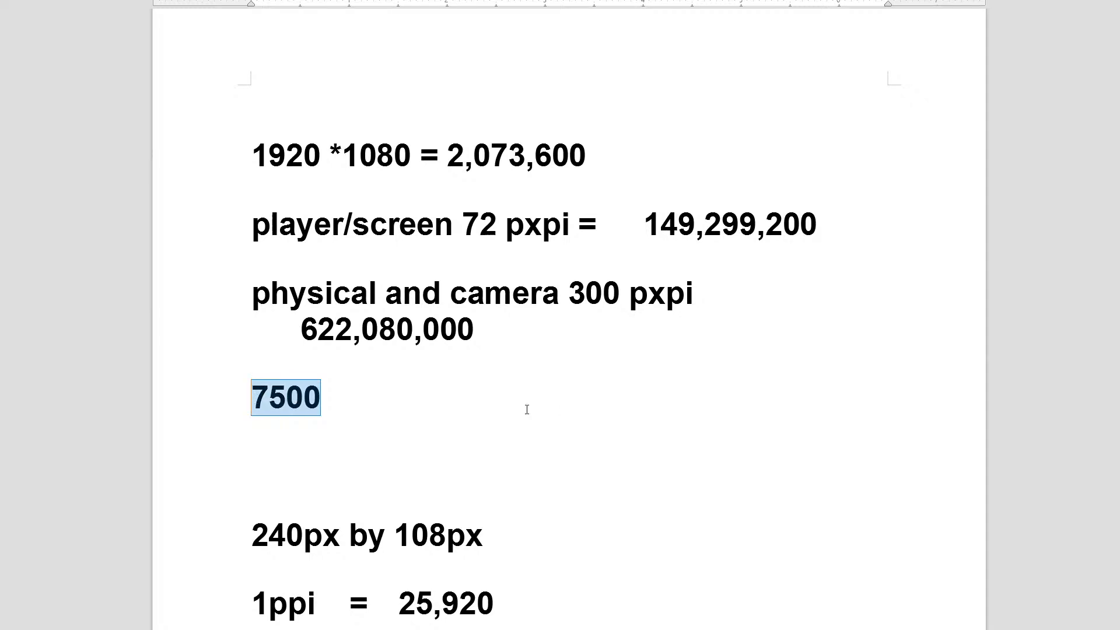
click(343, 406)
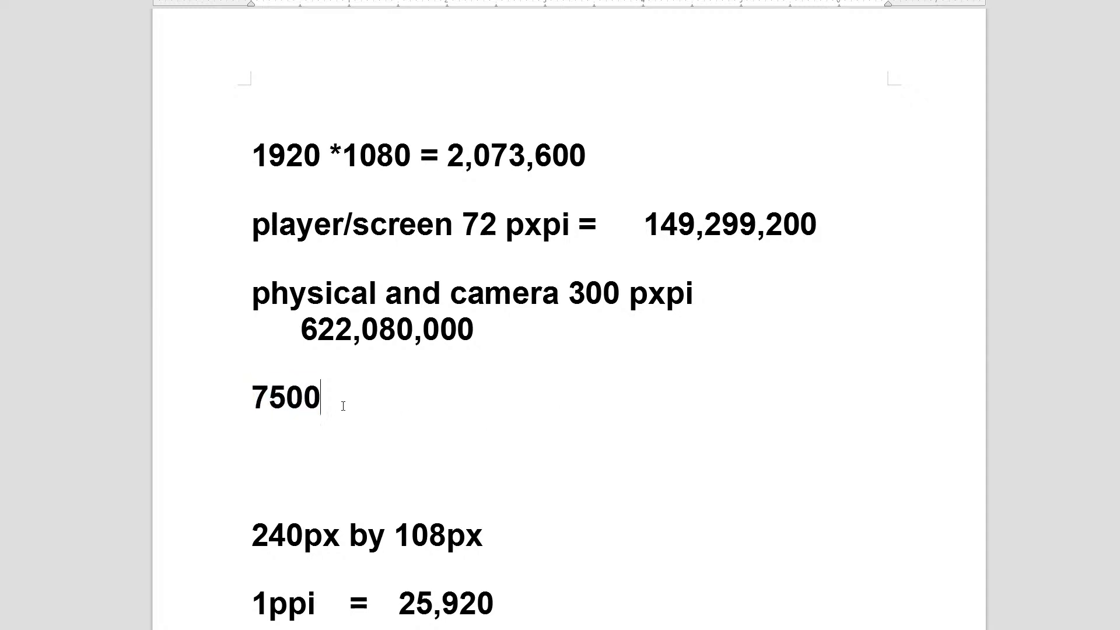
drag(327, 406, 254, 407)
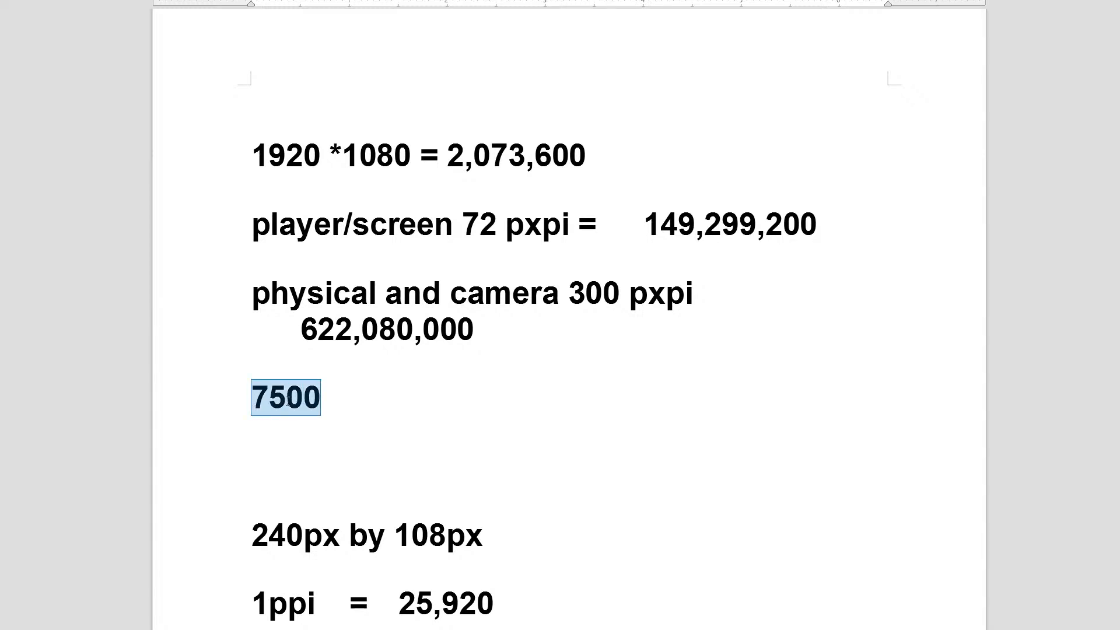
click(494, 383)
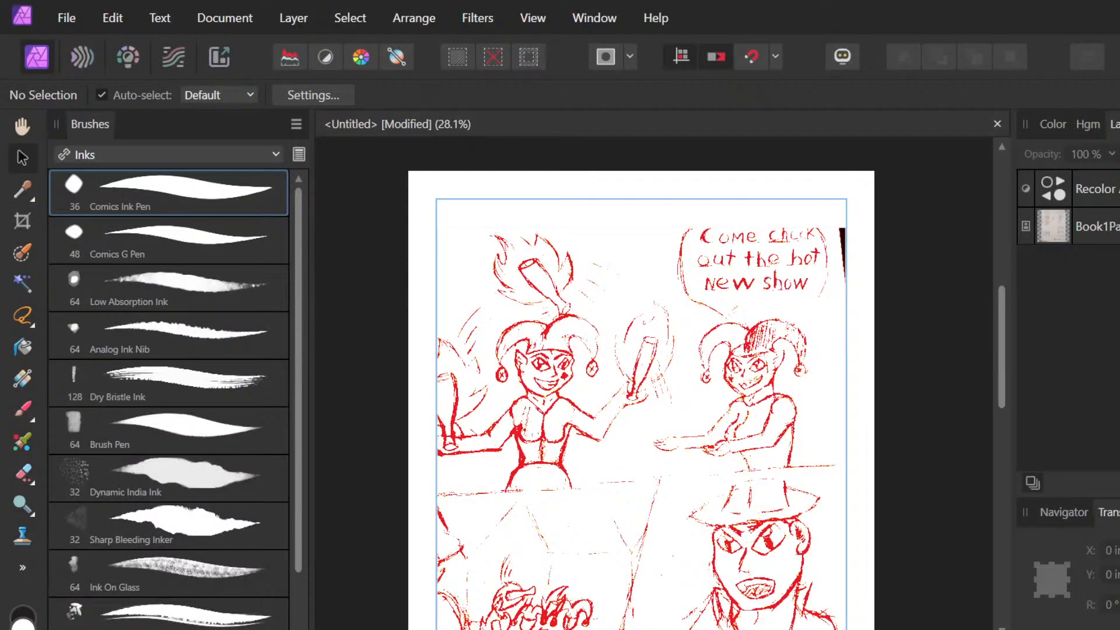
Step: Look over the red-lined comic page from the speech balloon in the upper panels to the "More Circus Performers?" balloon
scroll(665, 334, down, 3)
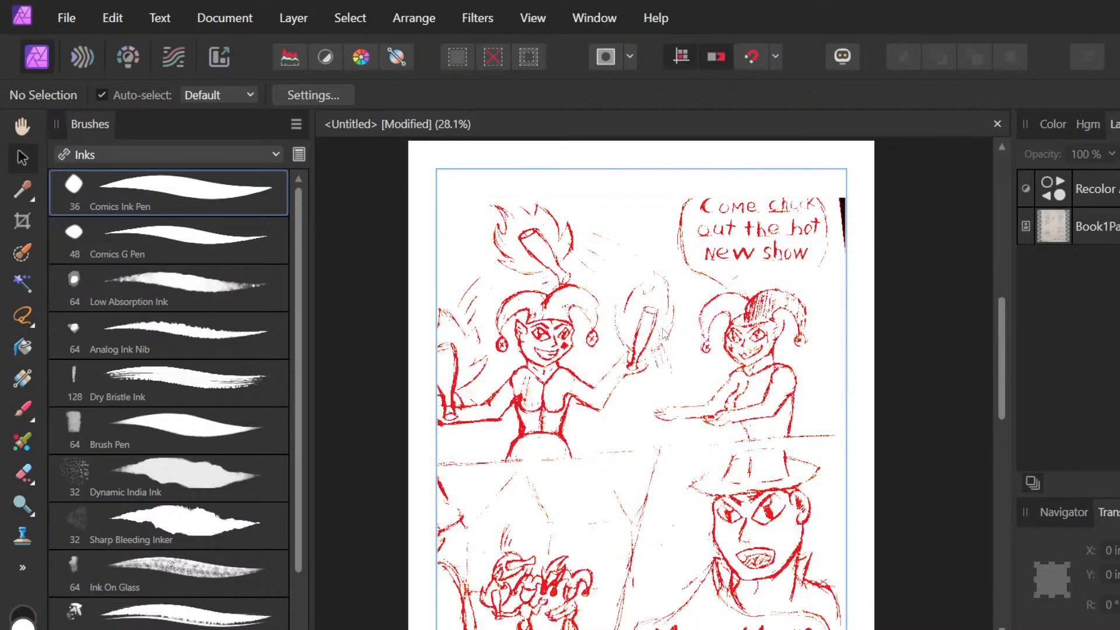
scroll(665, 333, down, 1)
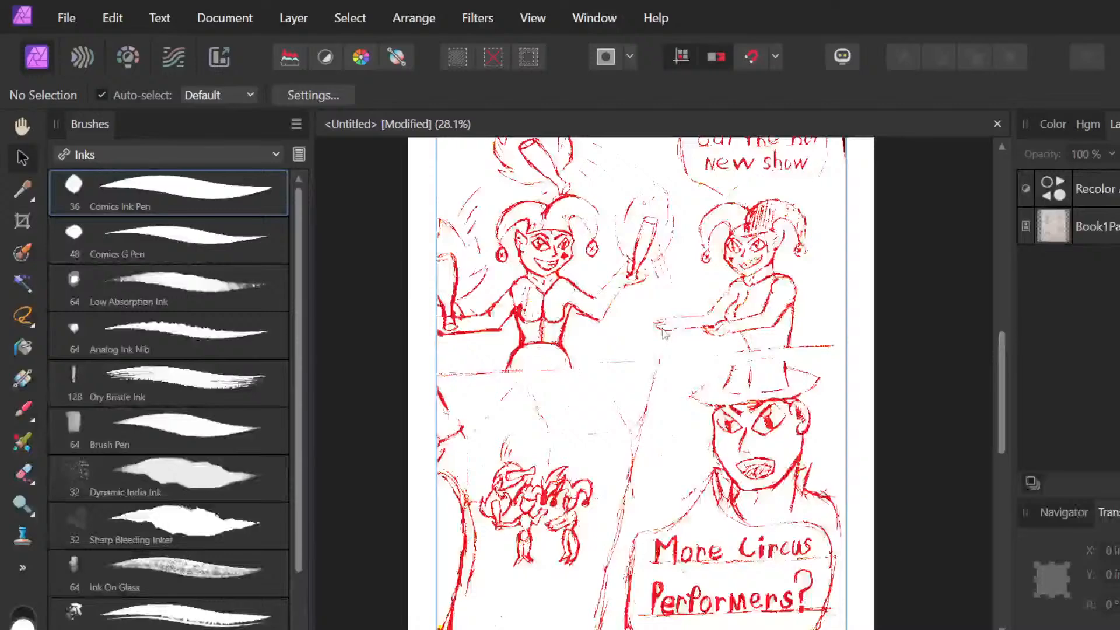
scroll(665, 334, up, 1)
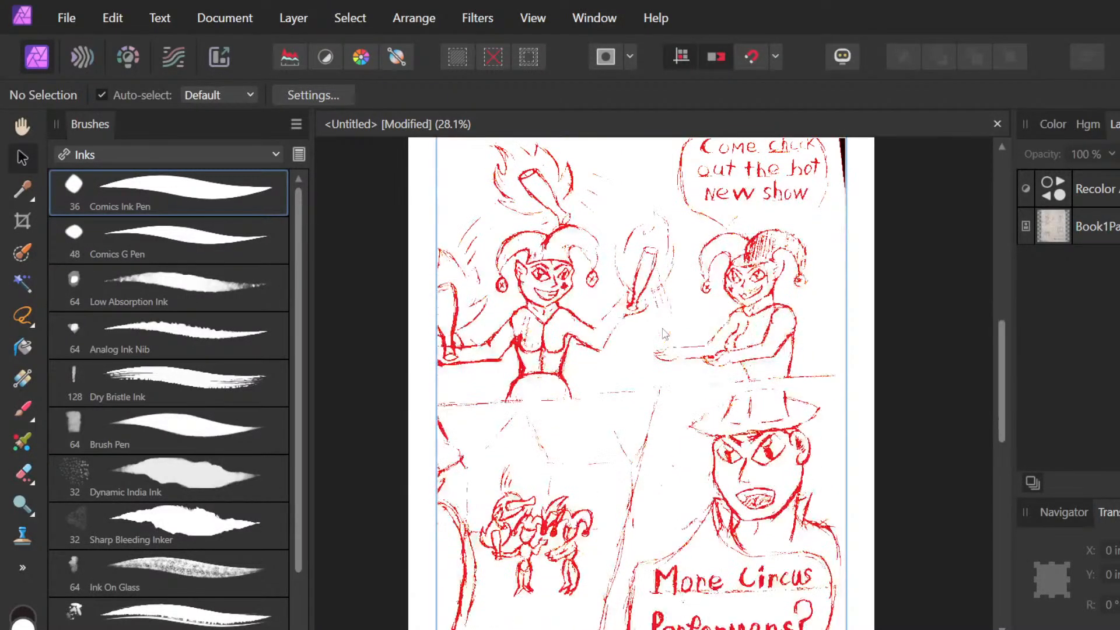
scroll(665, 334, down, 2)
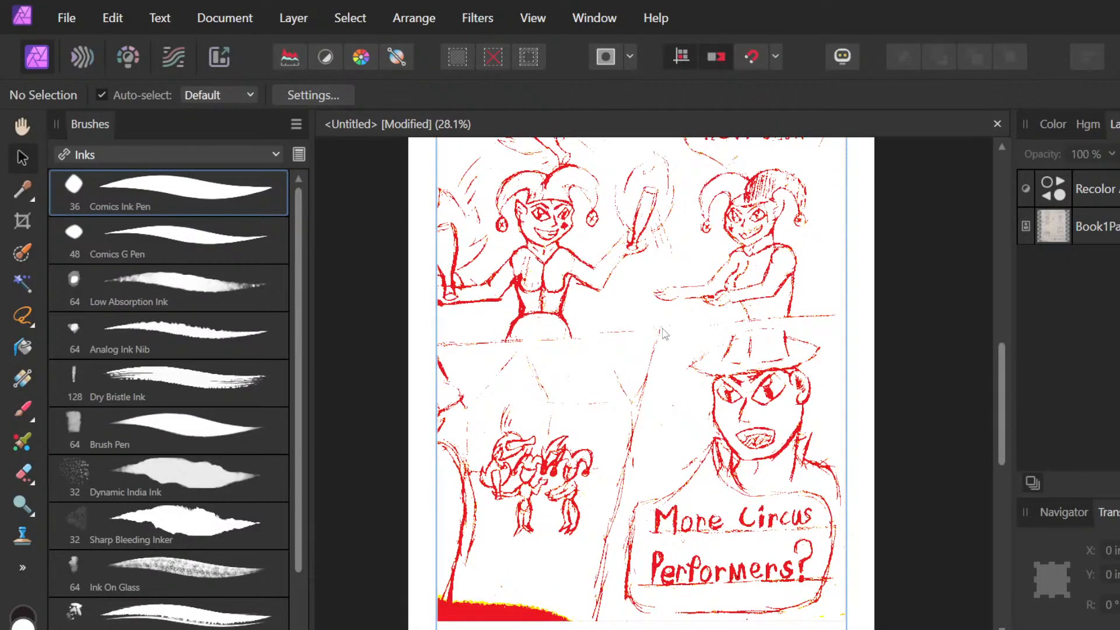
scroll(666, 334, up, 4)
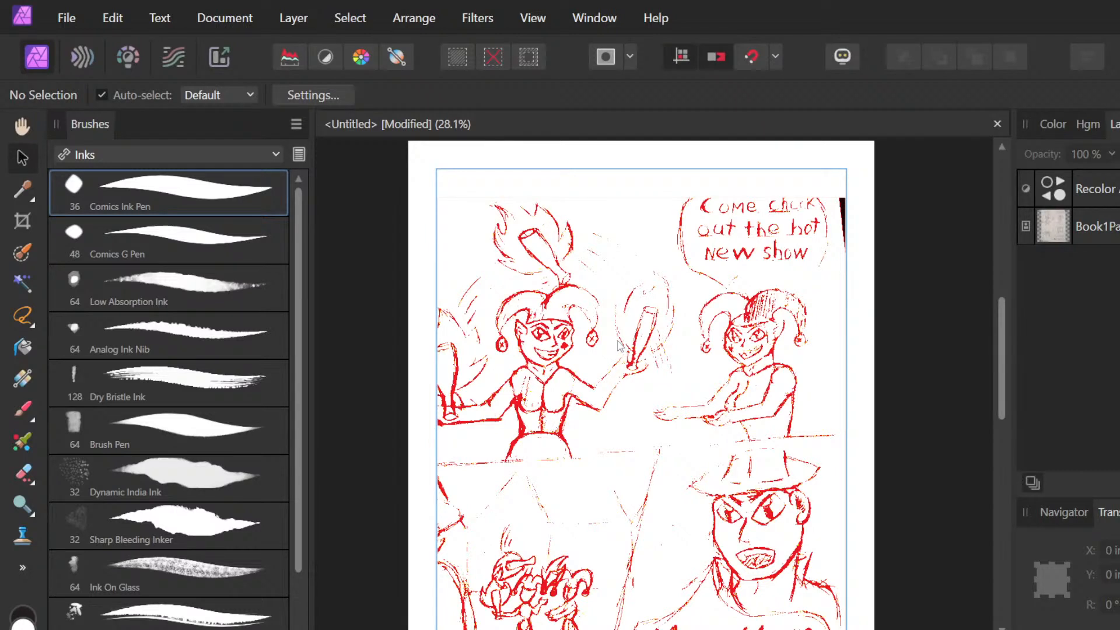
scroll(620, 345, down, 2)
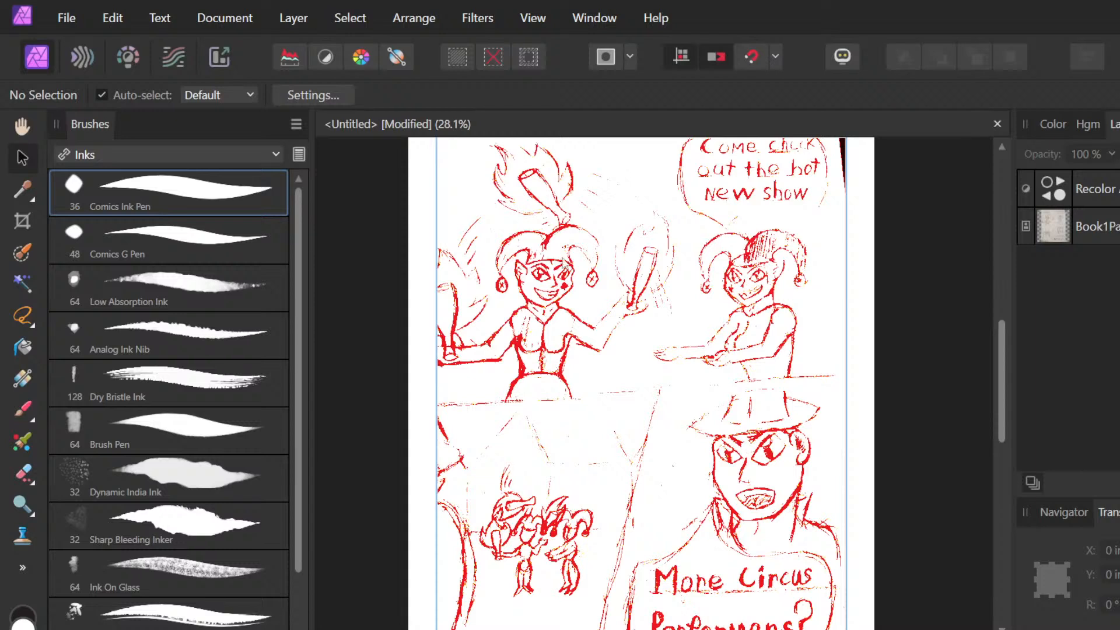
scroll(800, 291, up, 1)
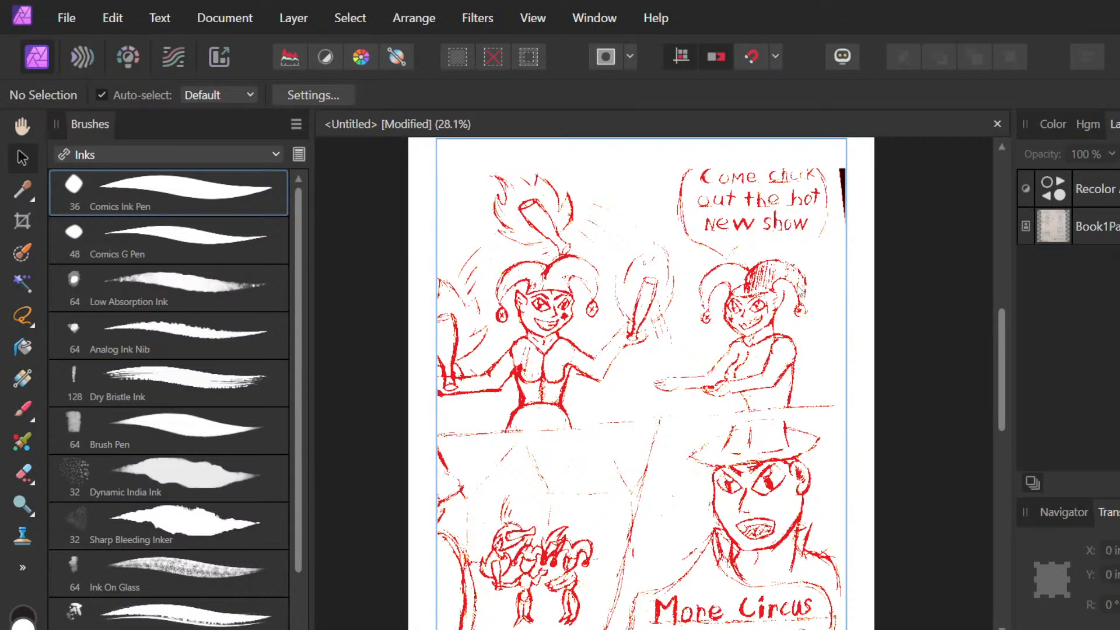
scroll(801, 292, down, 1)
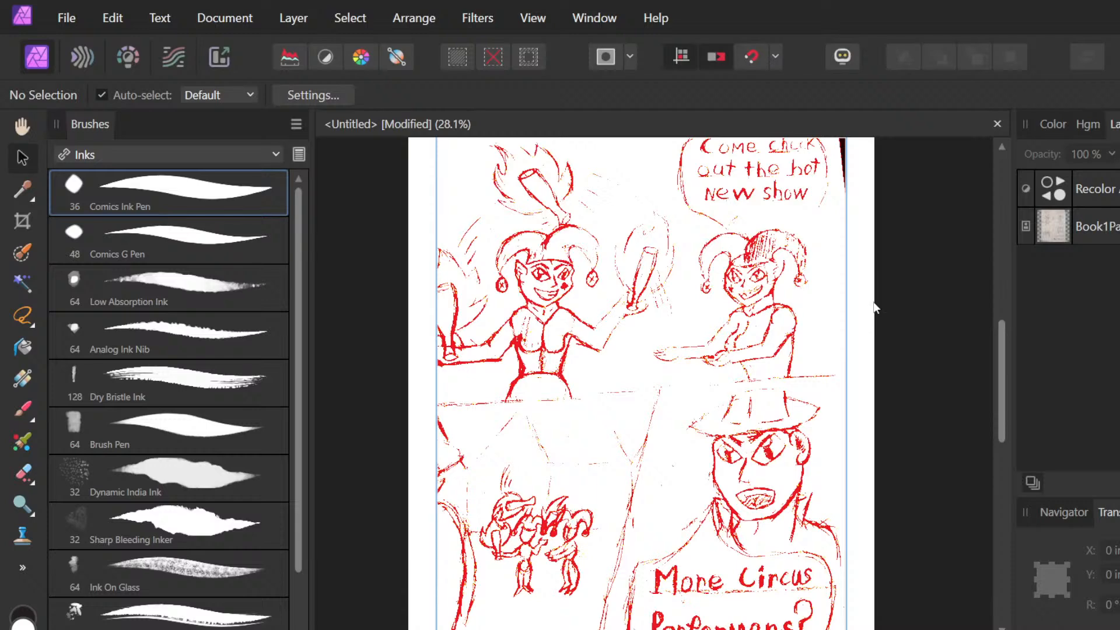
scroll(752, 319, up, 1)
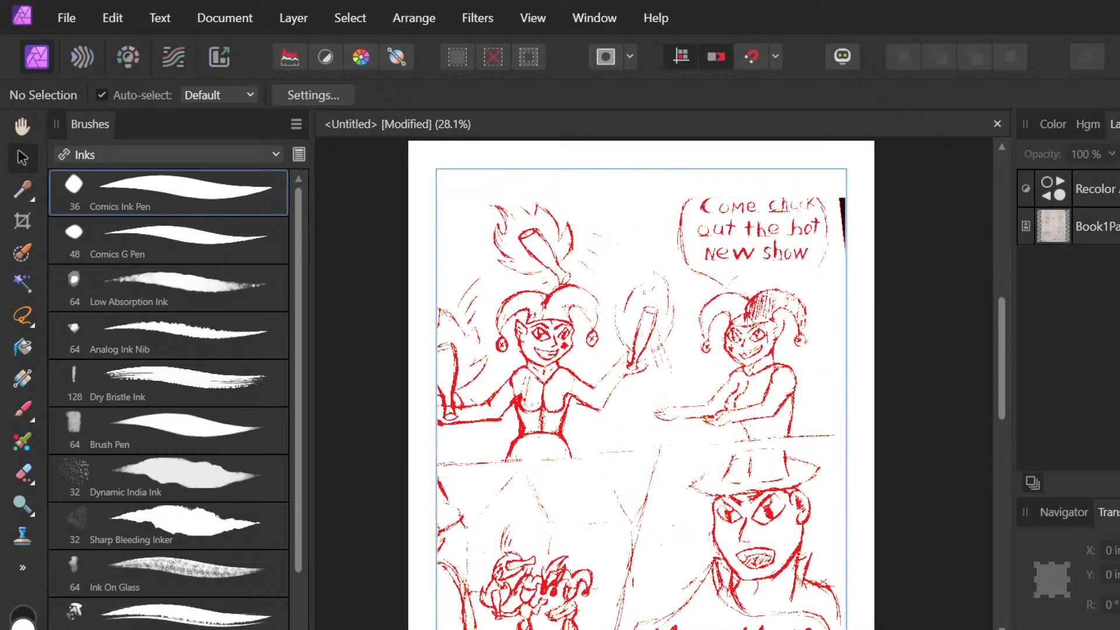
scroll(749, 321, down, 2)
scroll(742, 324, down, 2)
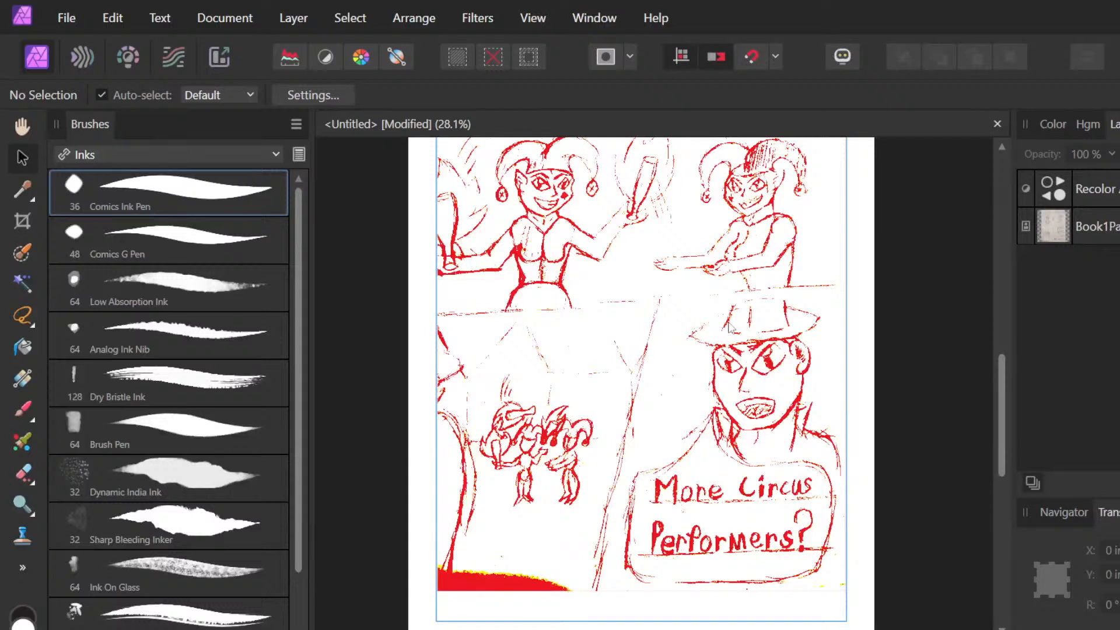
scroll(687, 433, up, 1)
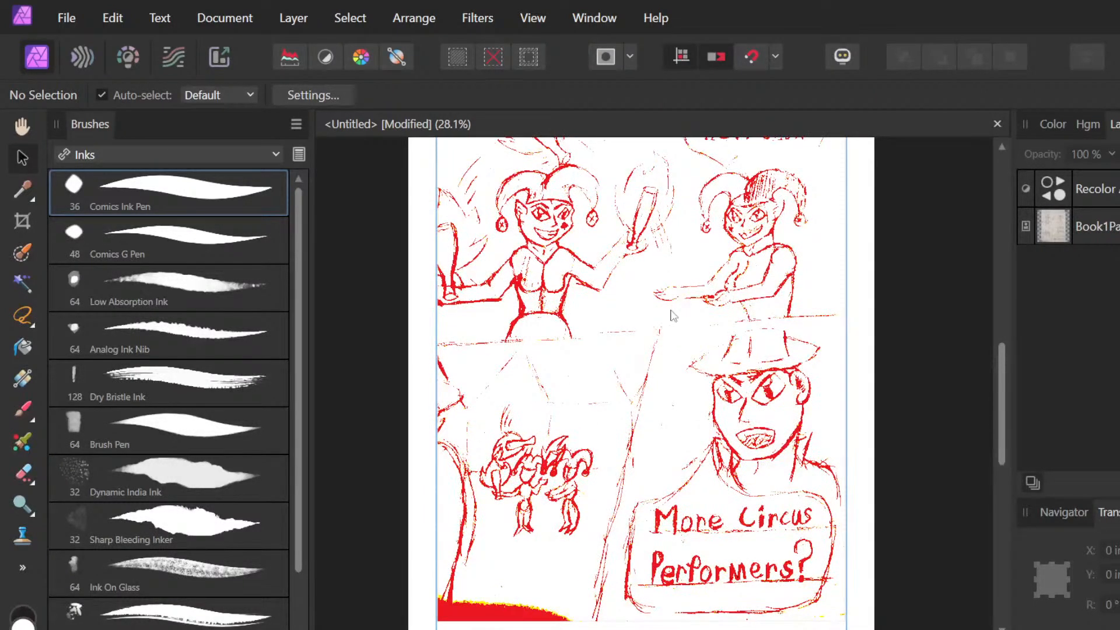
Step: Examine the red line quality up close on the juggling jester and the small performers, comparing it with the whole page
scroll(674, 316, up, 3)
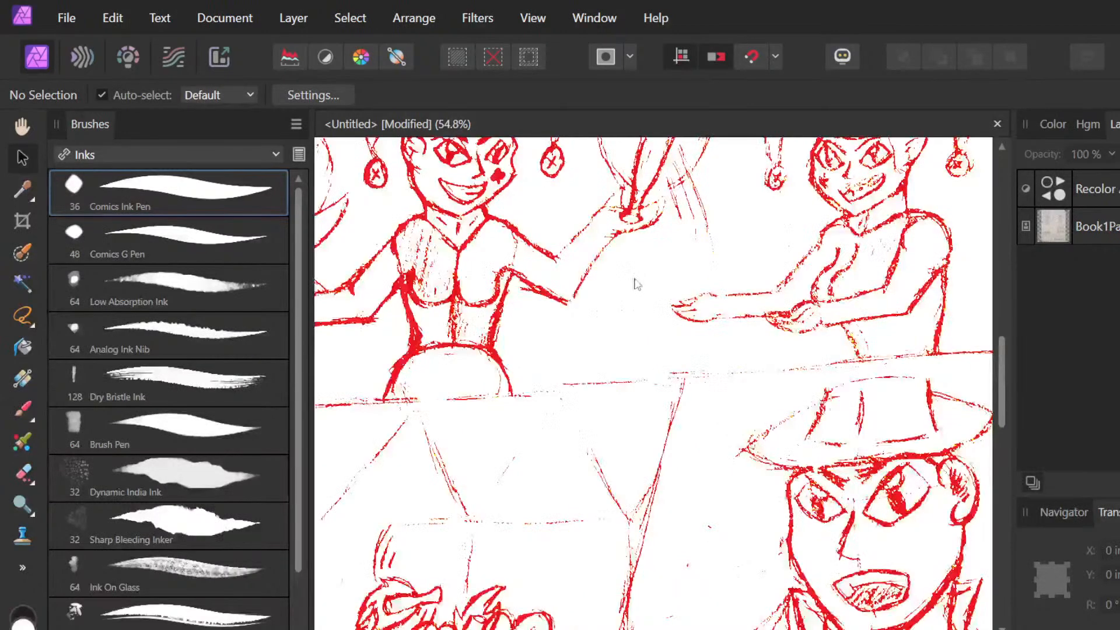
scroll(637, 284, down, 4)
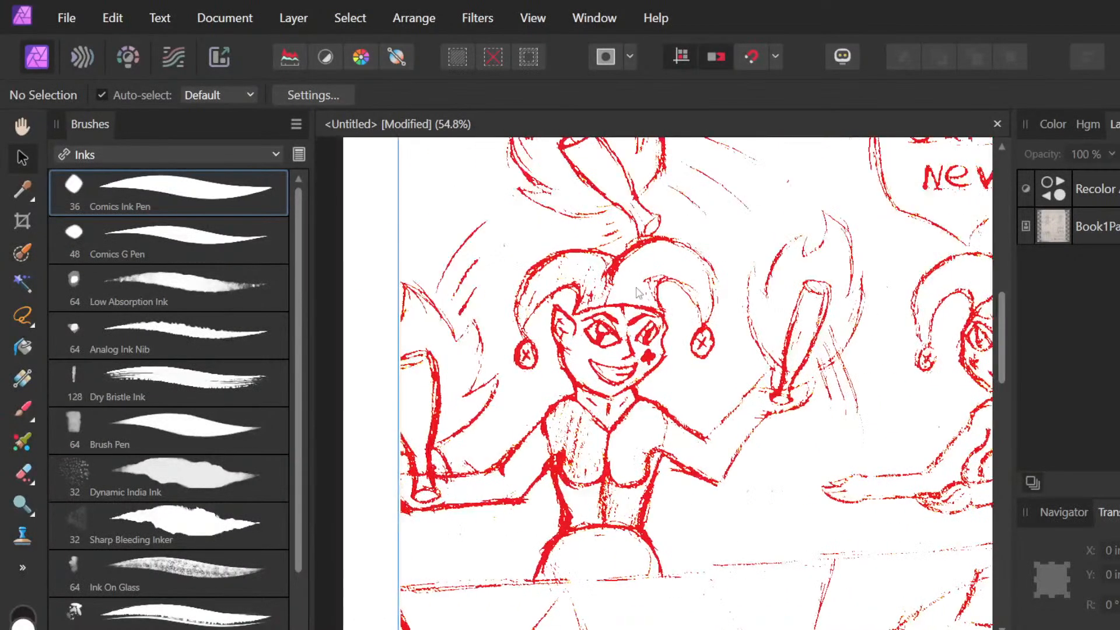
scroll(674, 285, down, 2)
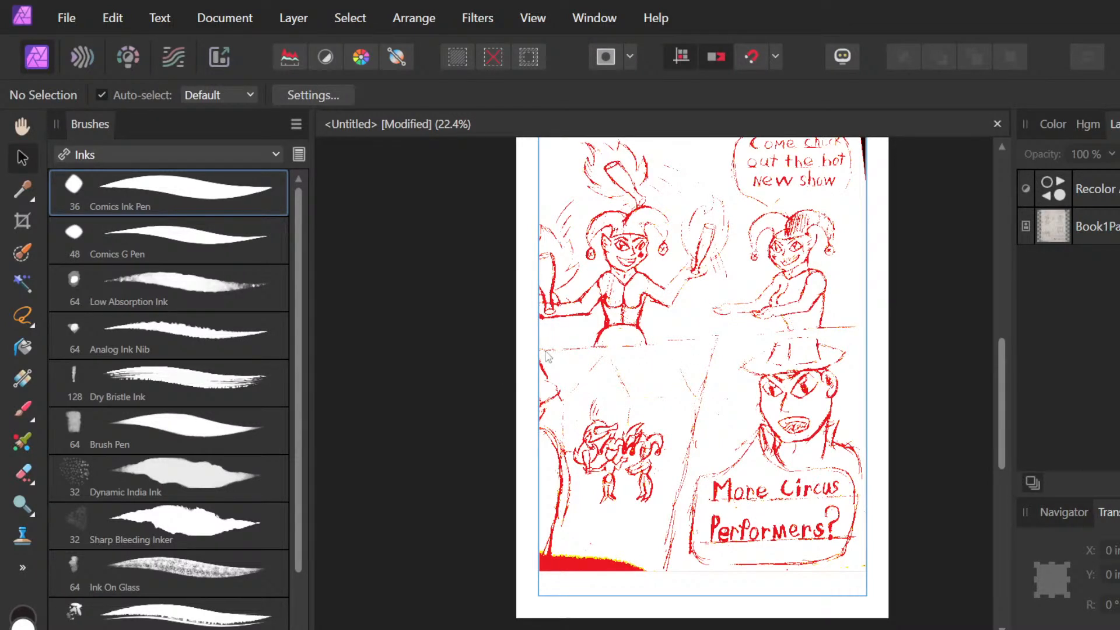
scroll(549, 358, up, 1)
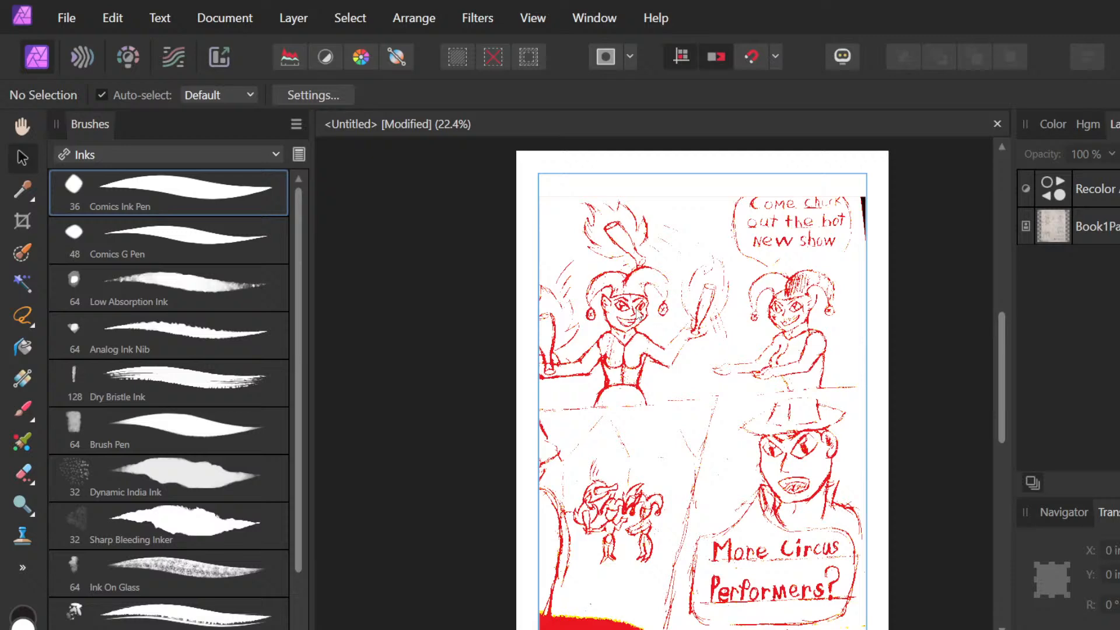
scroll(636, 313, up, 3)
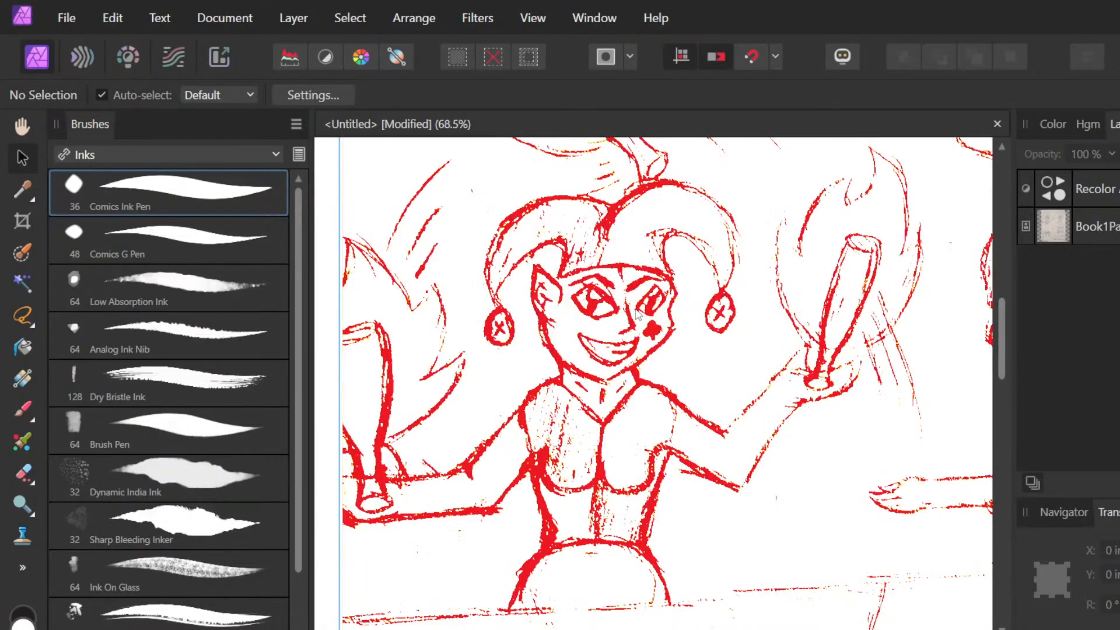
scroll(637, 314, down, 3)
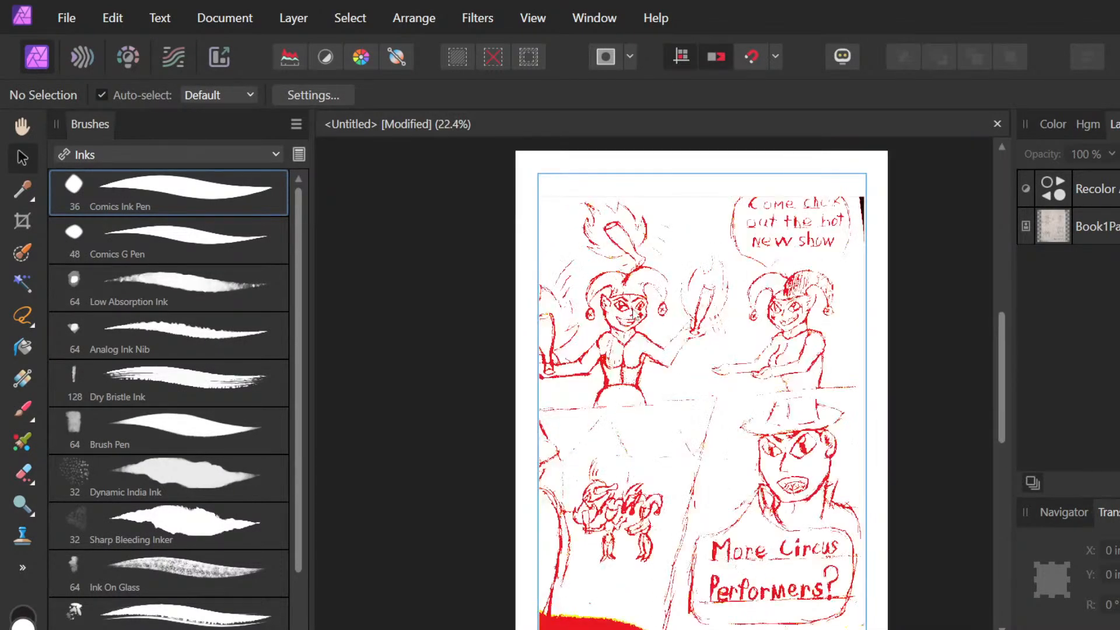
scroll(586, 494, up, 3)
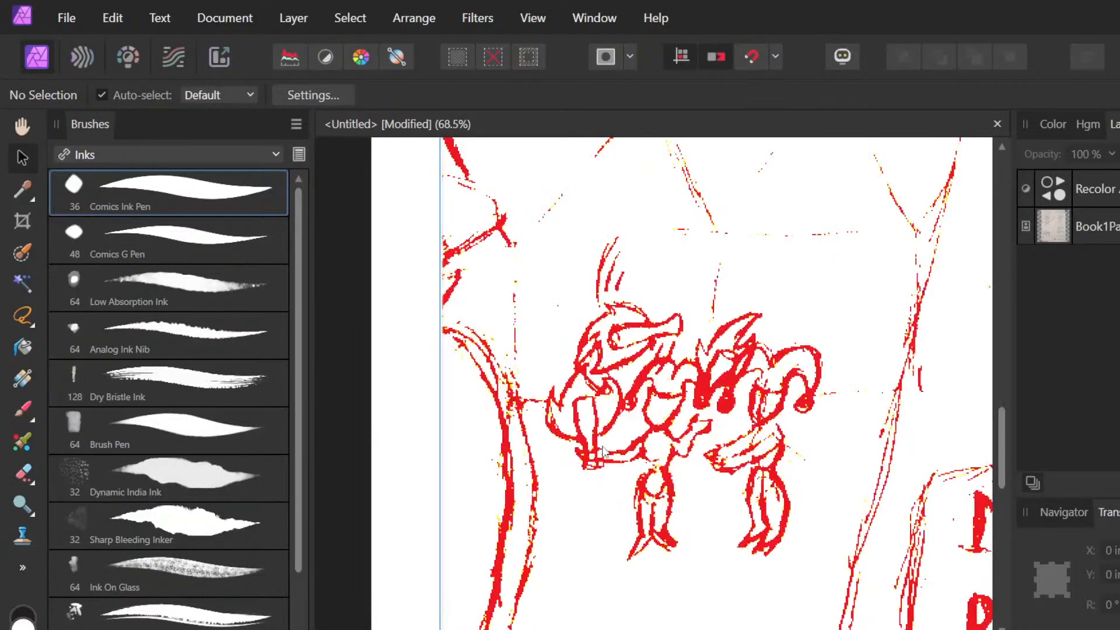
scroll(604, 451, up, 2)
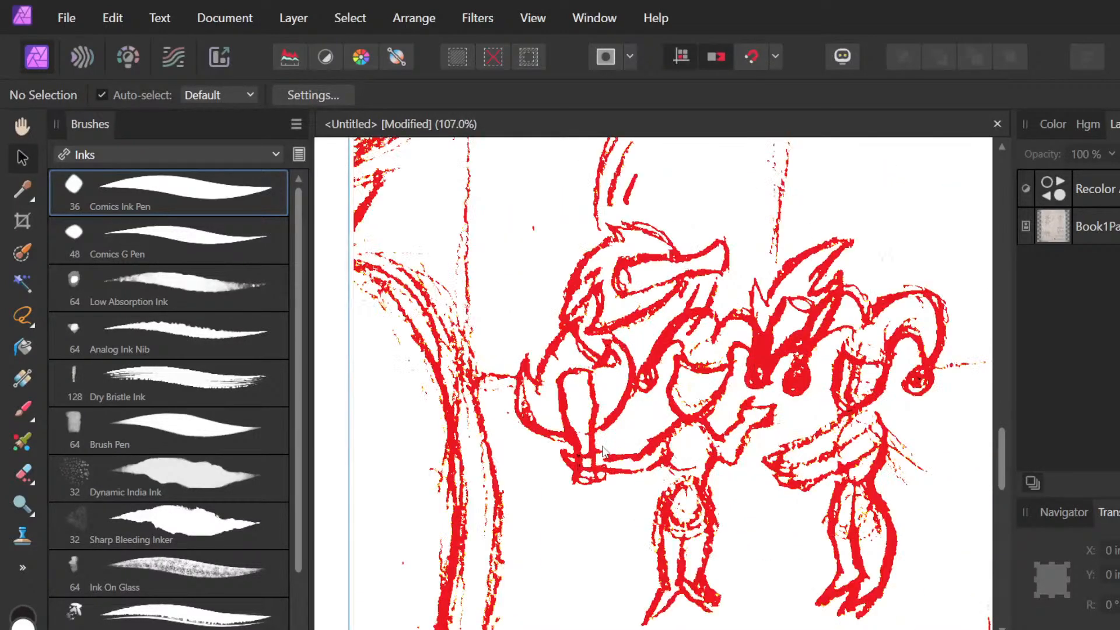
scroll(604, 451, down, 4)
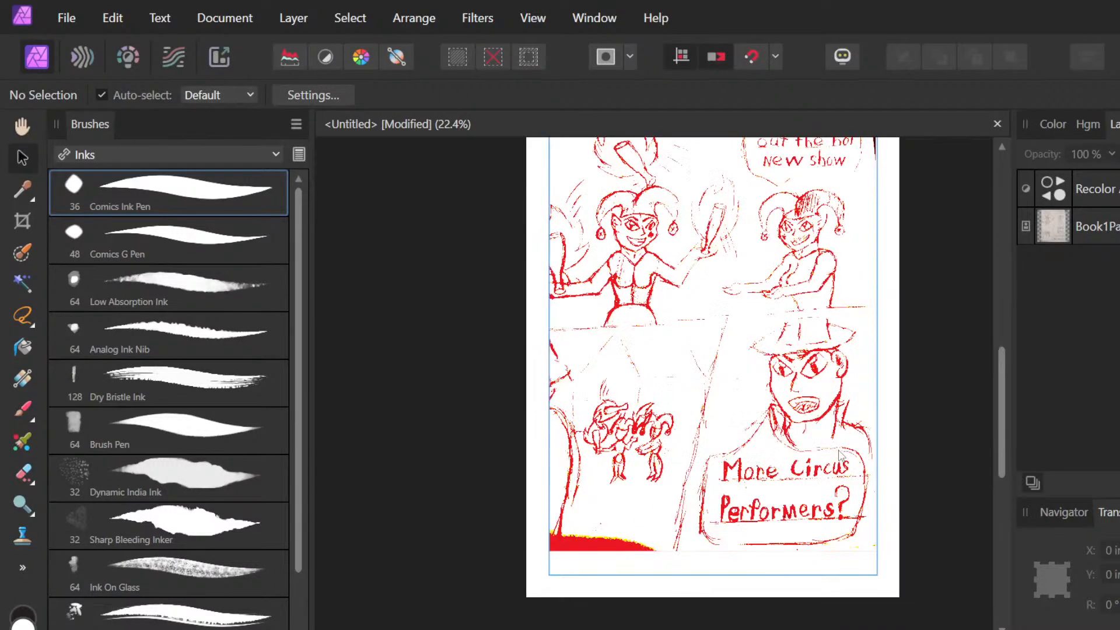
scroll(621, 514, up, 2)
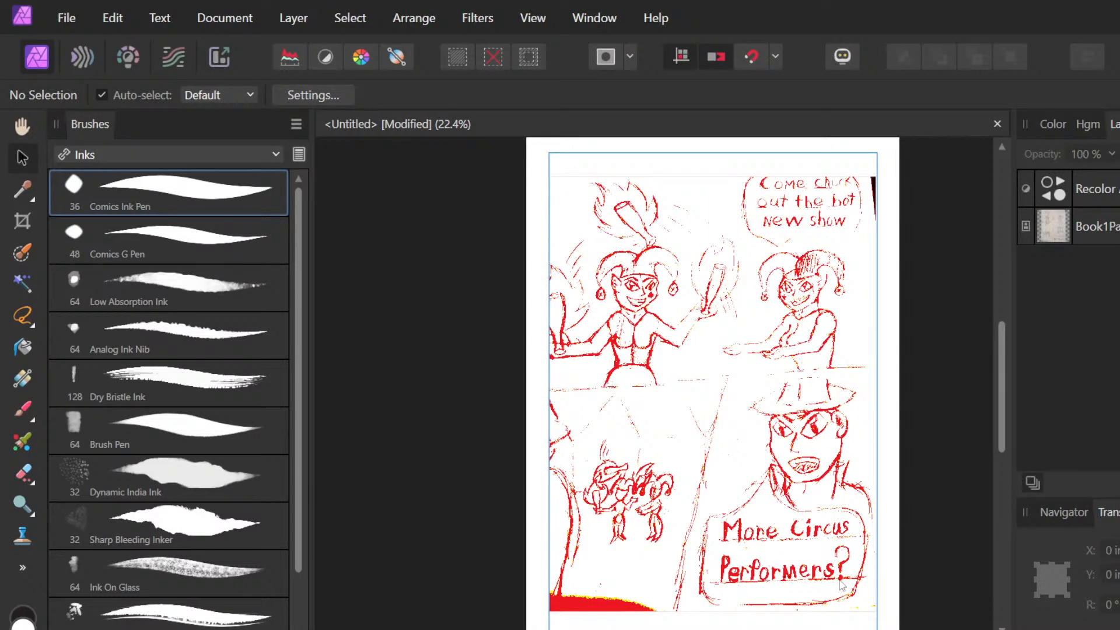
scroll(750, 348, up, 2)
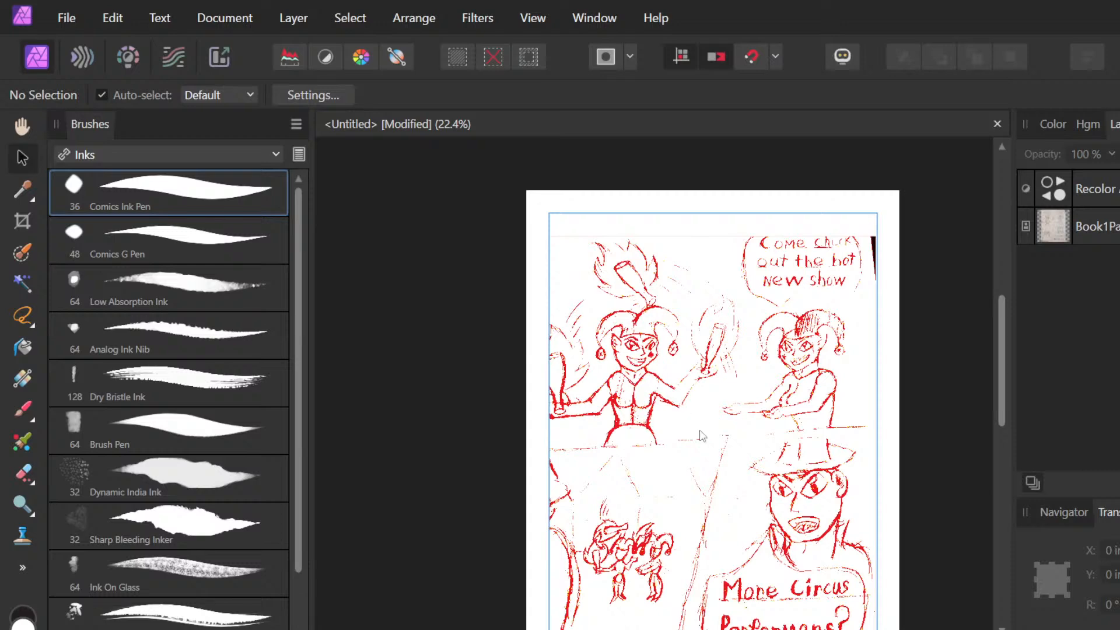
scroll(652, 430, down, 2)
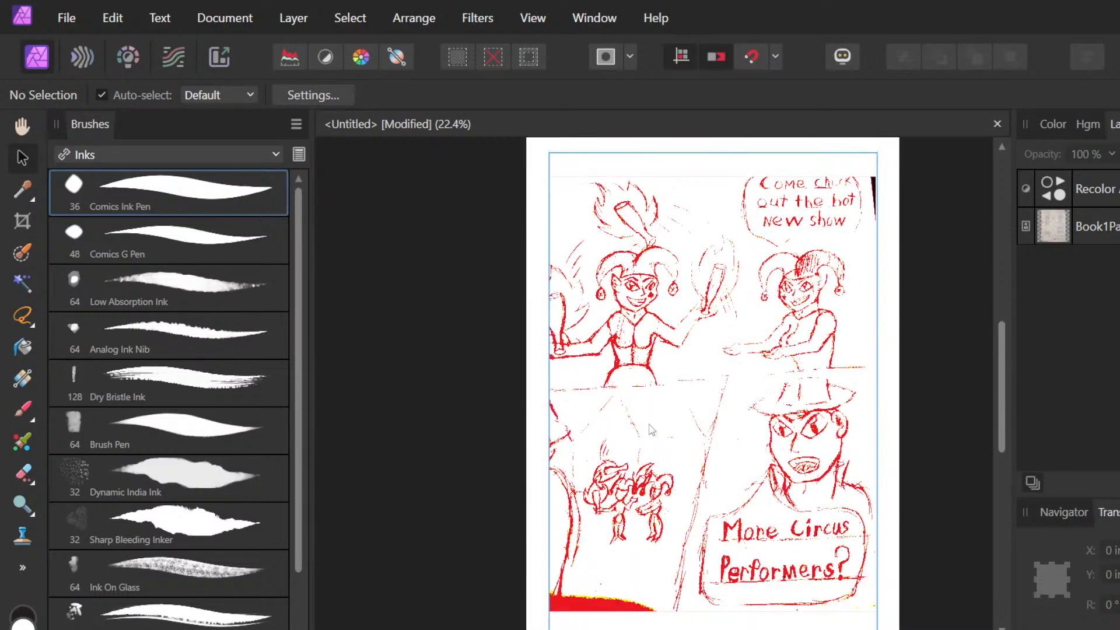
Step: Check how the red lines of the whole comic page display at several very small view sizes
scroll(652, 430, down, 5)
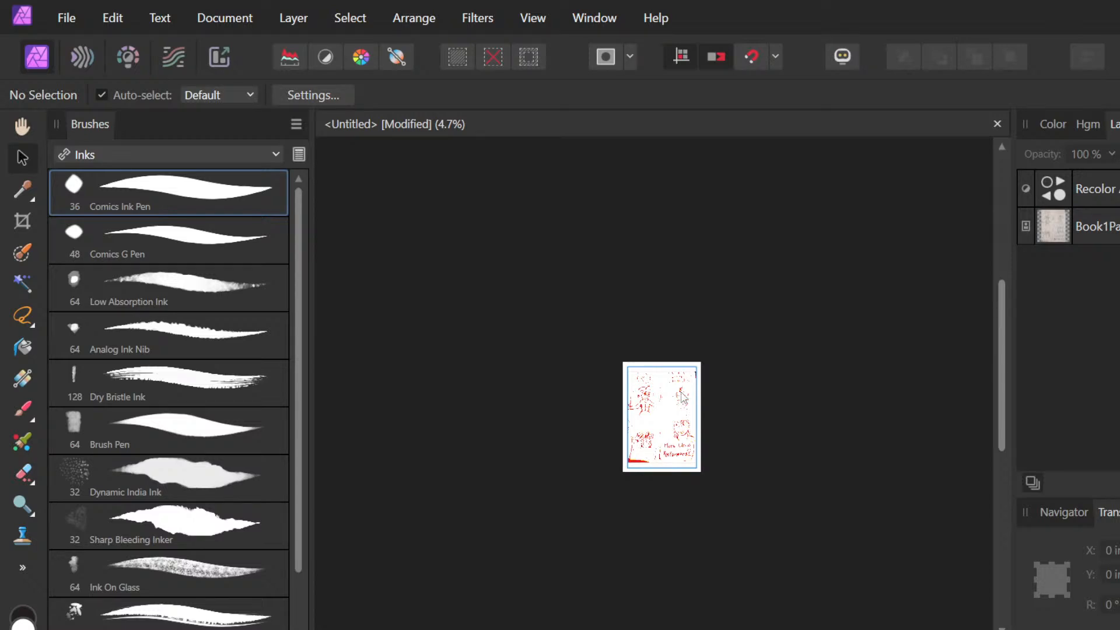
scroll(684, 397, up, 4)
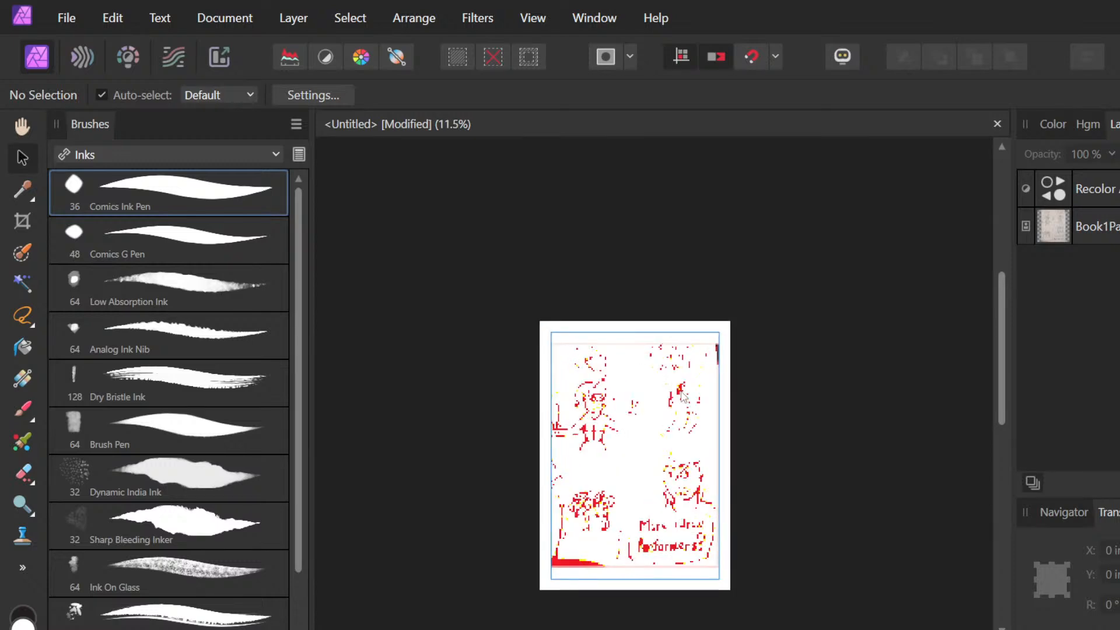
scroll(683, 397, up, 1)
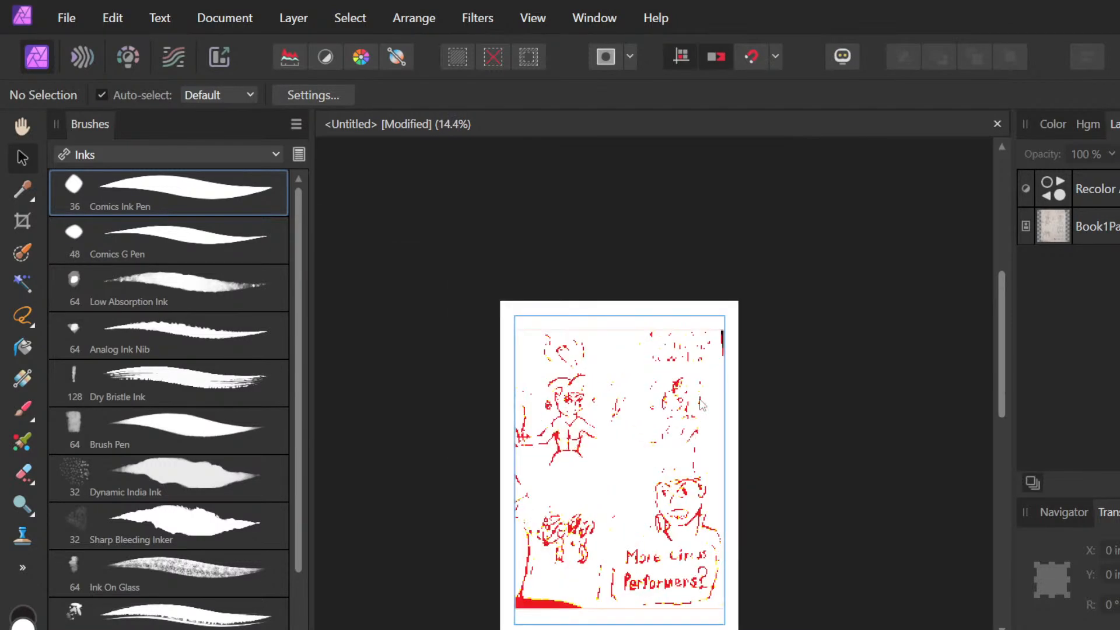
scroll(702, 404, down, 1)
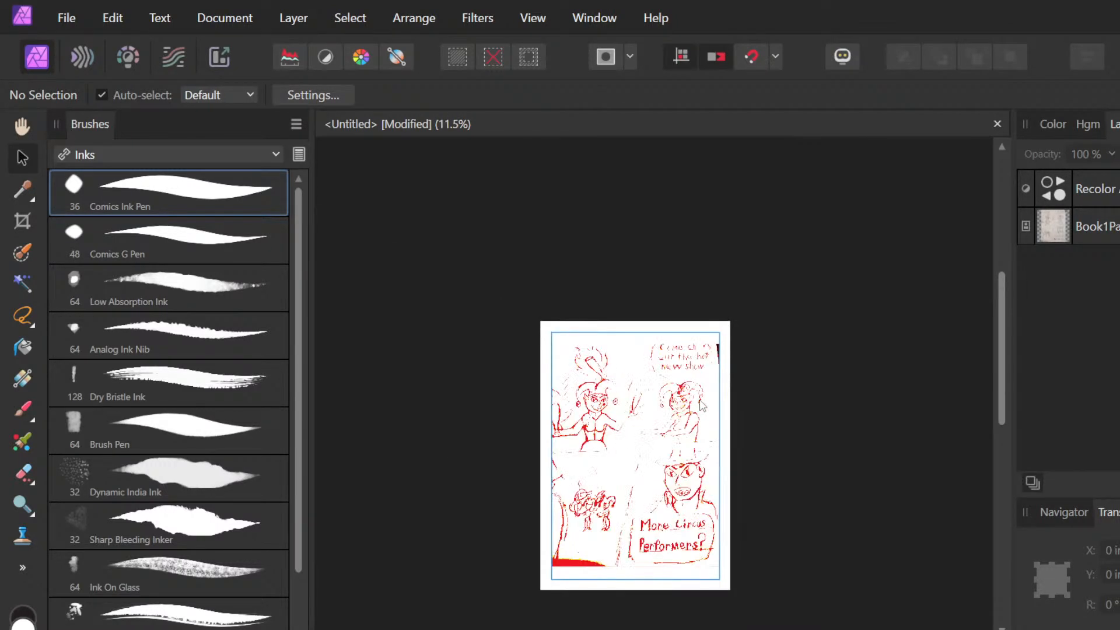
scroll(702, 405, down, 1)
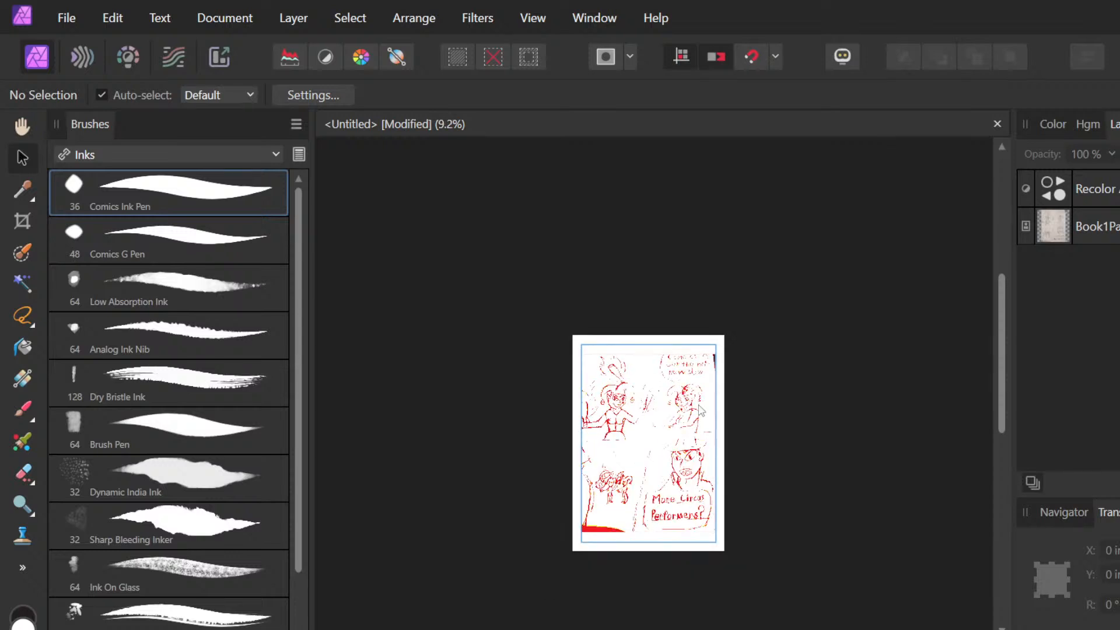
scroll(701, 411, up, 1)
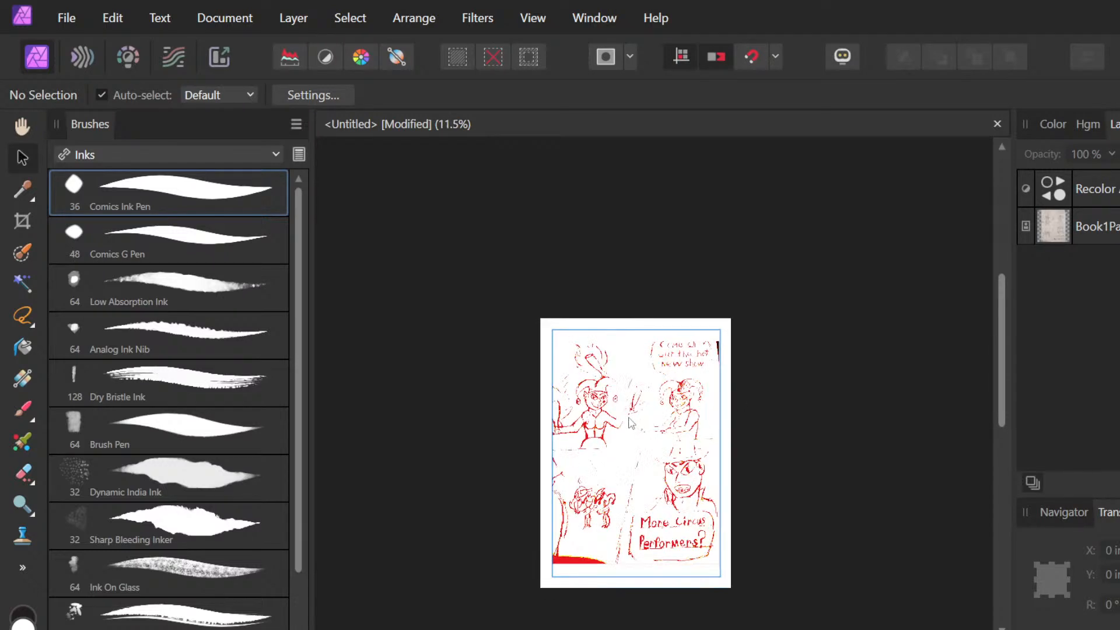
Step: Compare the red lines on the two upper-panel jesters at close range with the lower panels of the page
scroll(606, 420, up, 5)
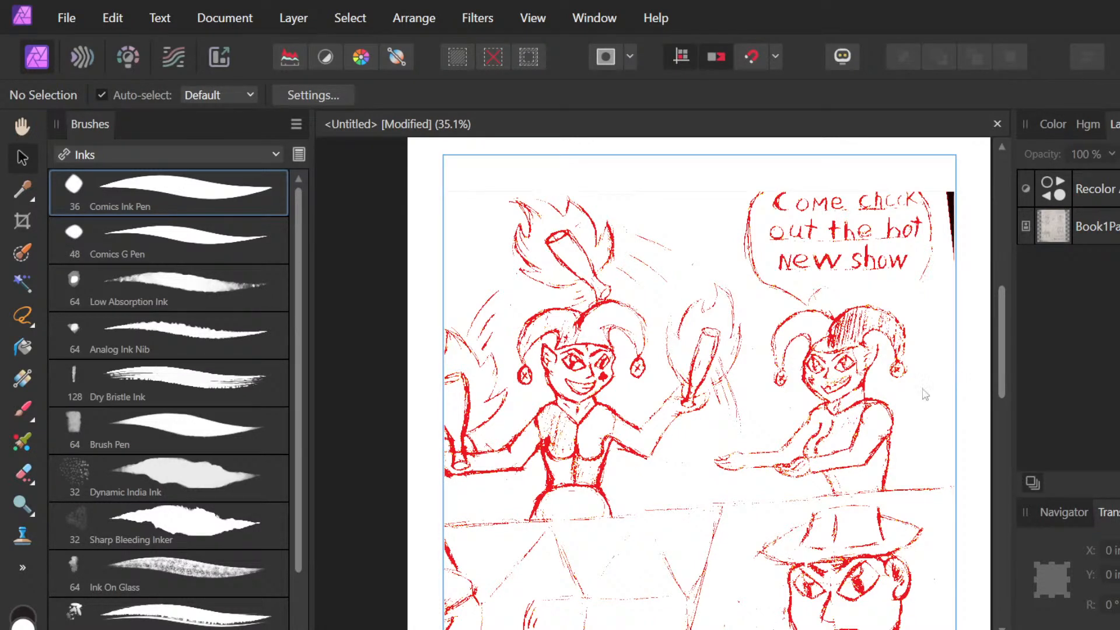
scroll(705, 334, up, 1)
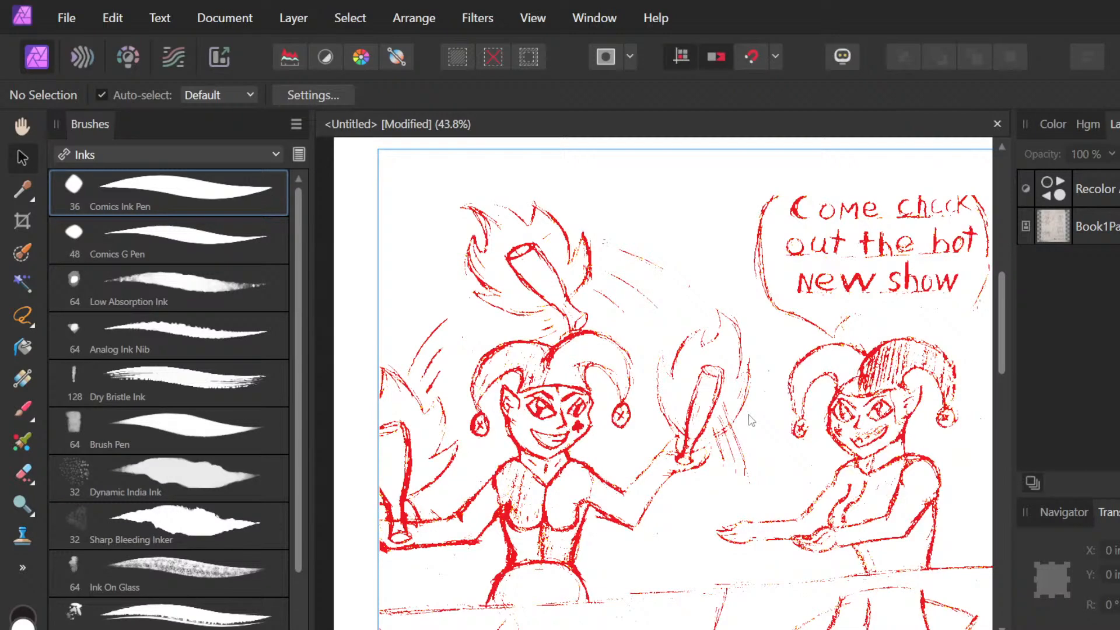
scroll(751, 421, down, 6)
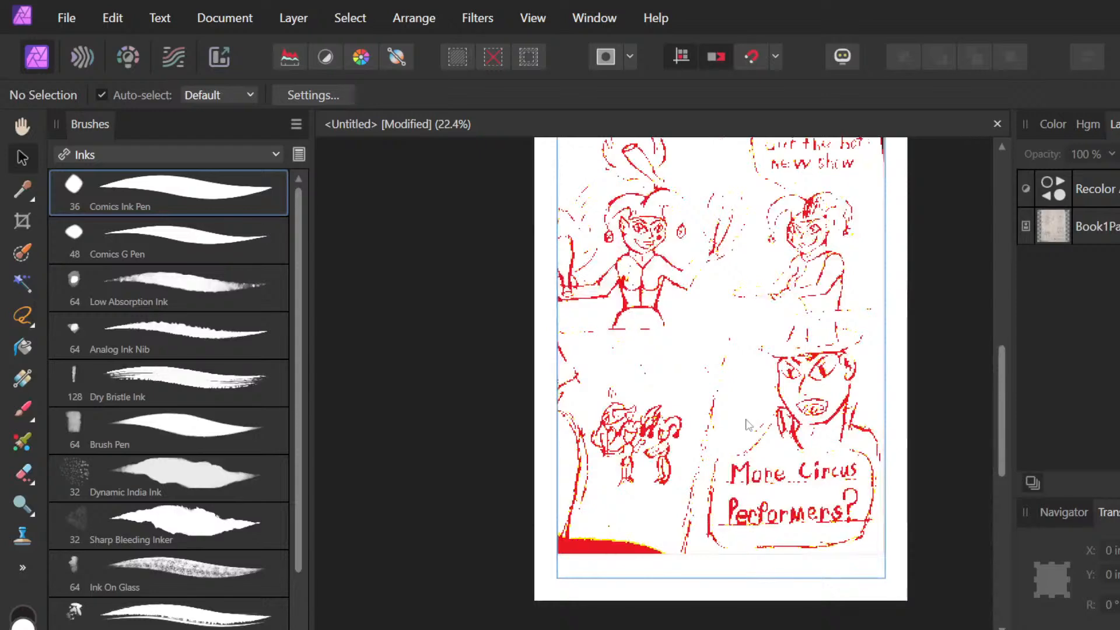
scroll(749, 425, up, 1)
scroll(749, 425, up, 1)
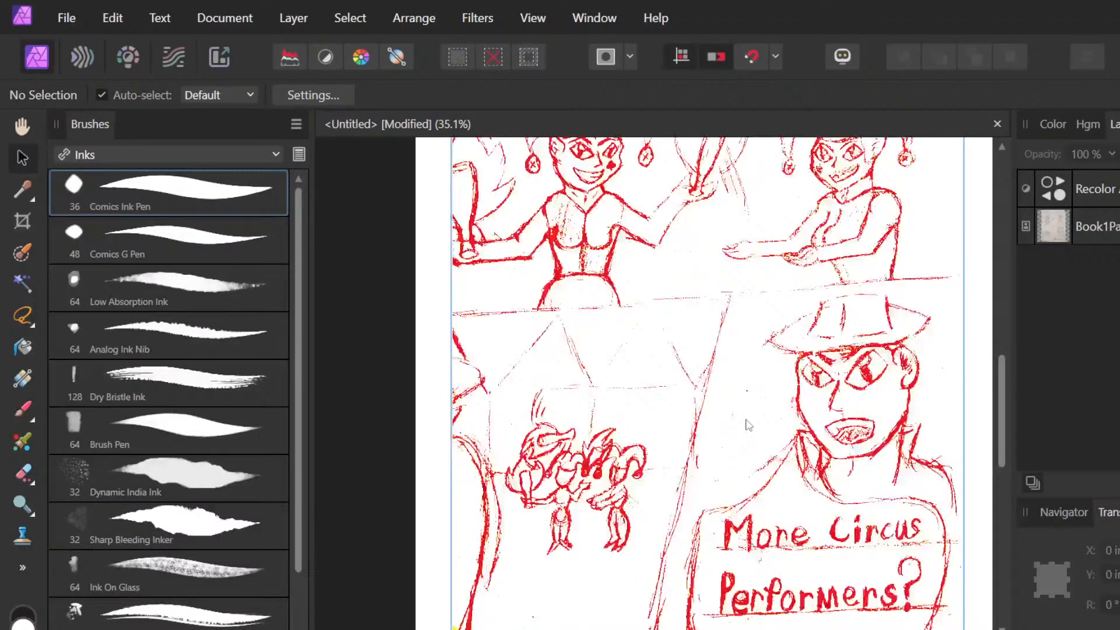
scroll(749, 424, up, 2)
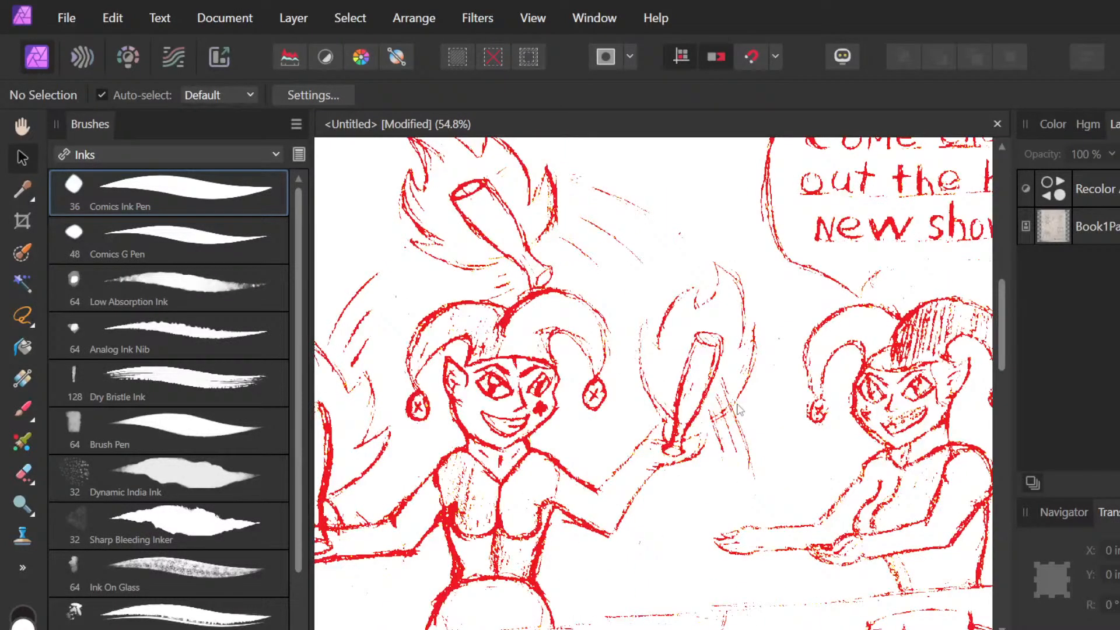
scroll(739, 409, down, 1)
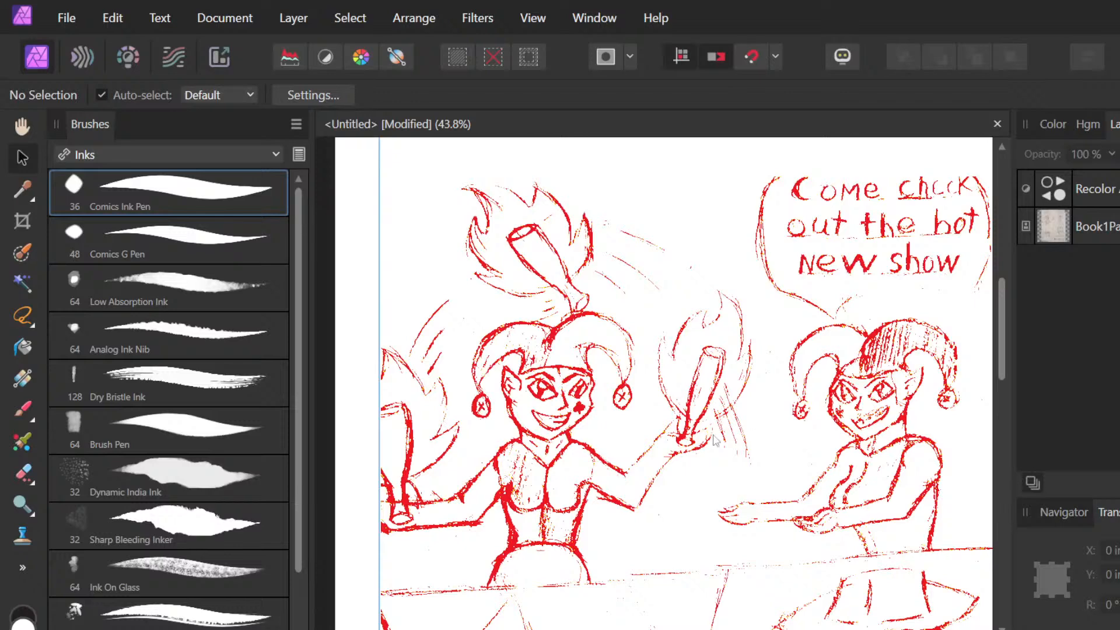
Step: Shift the comic page image sideways so its left edge sits inside the left margin, and inspect the juggling jester
right_click(624, 435)
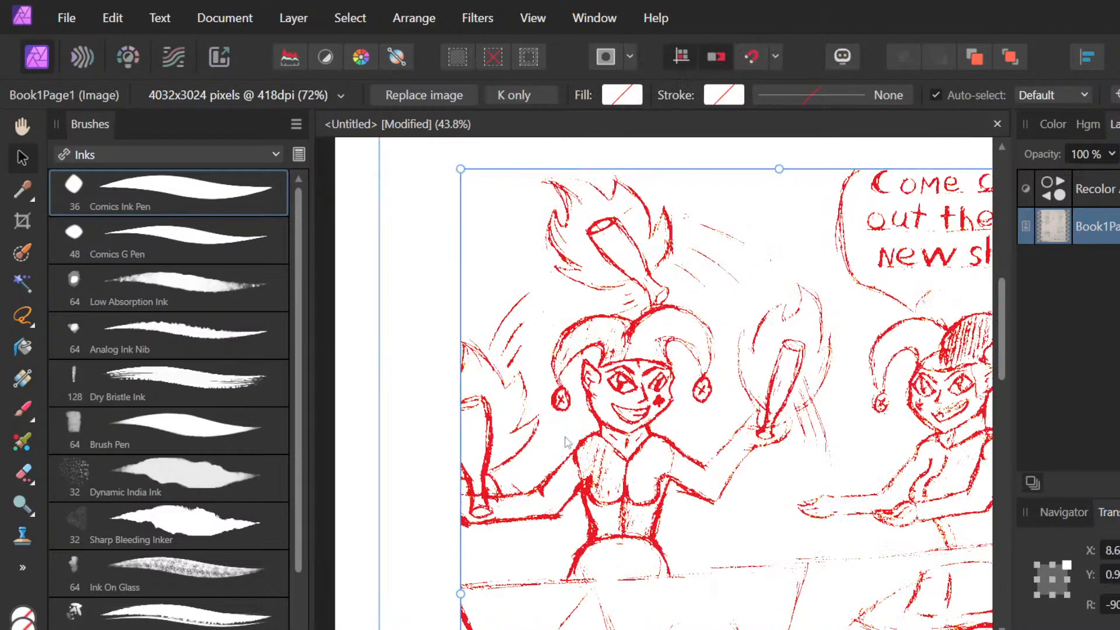
scroll(652, 387, up, 3)
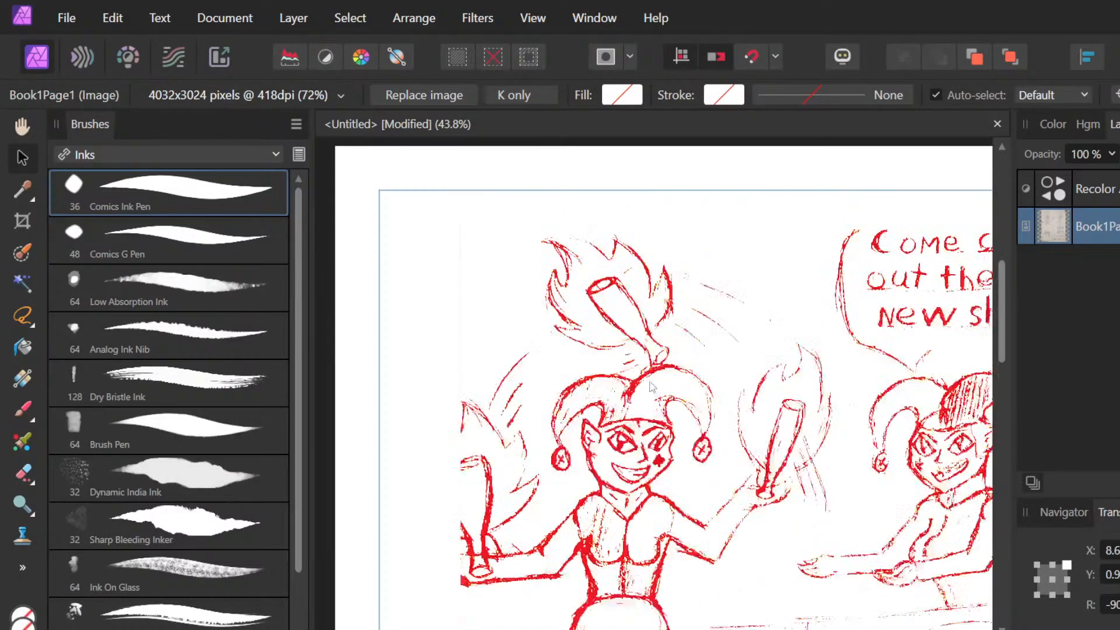
scroll(652, 387, down, 3)
scroll(654, 388, up, 2)
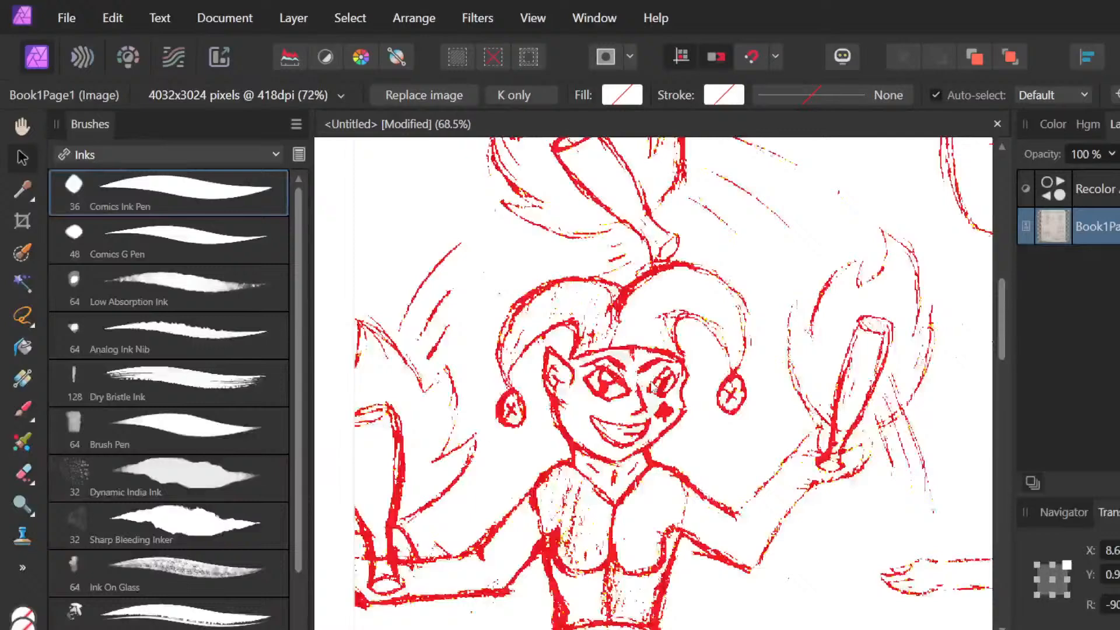
right_click(666, 396)
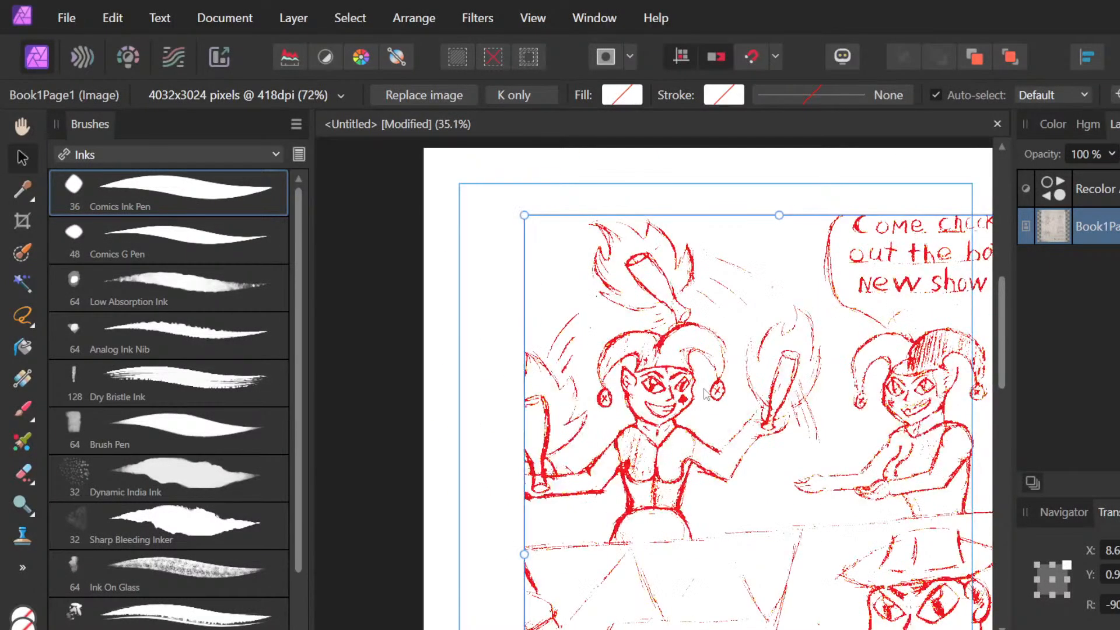
right_click(786, 418)
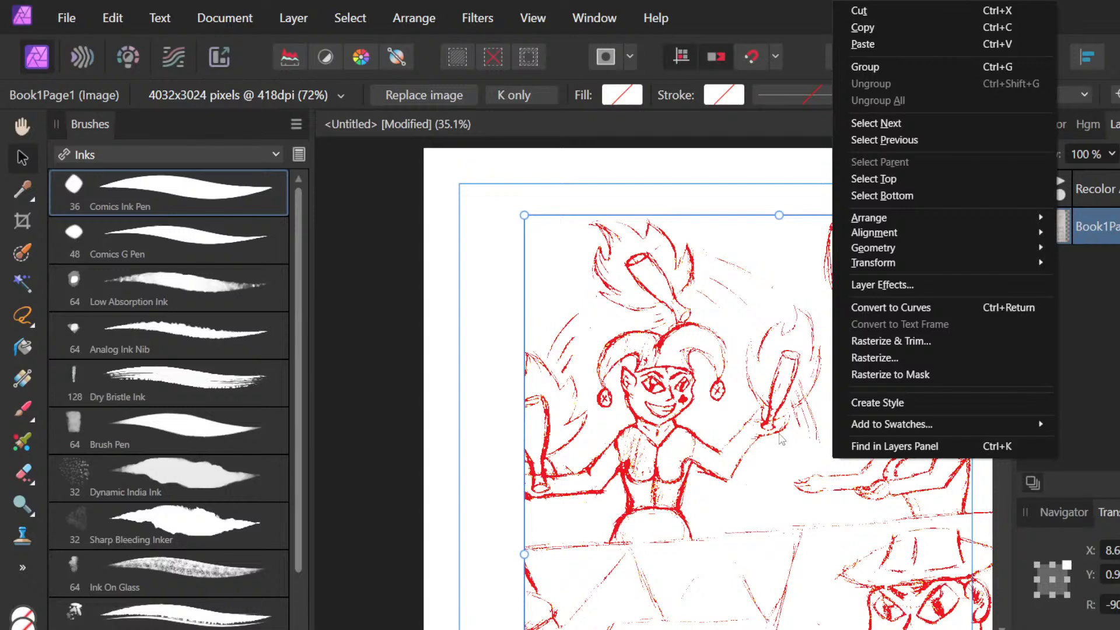
Step: Move the comic page image back so it spans the width between the side margins, slightly below the top margin
drag(782, 438, 725, 422)
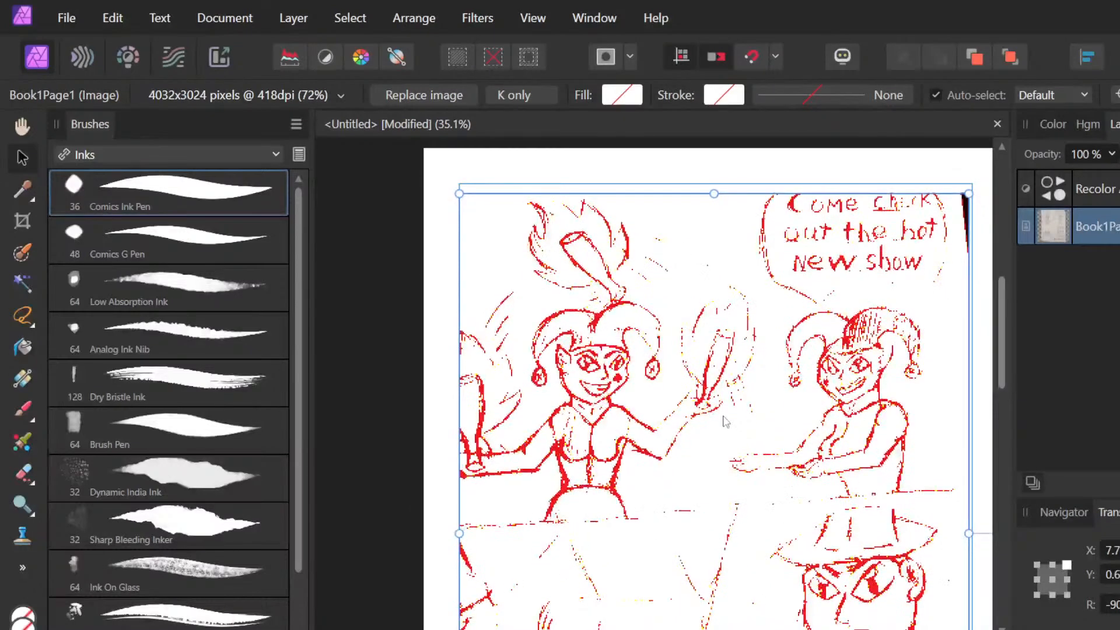
key(ctrl+z)
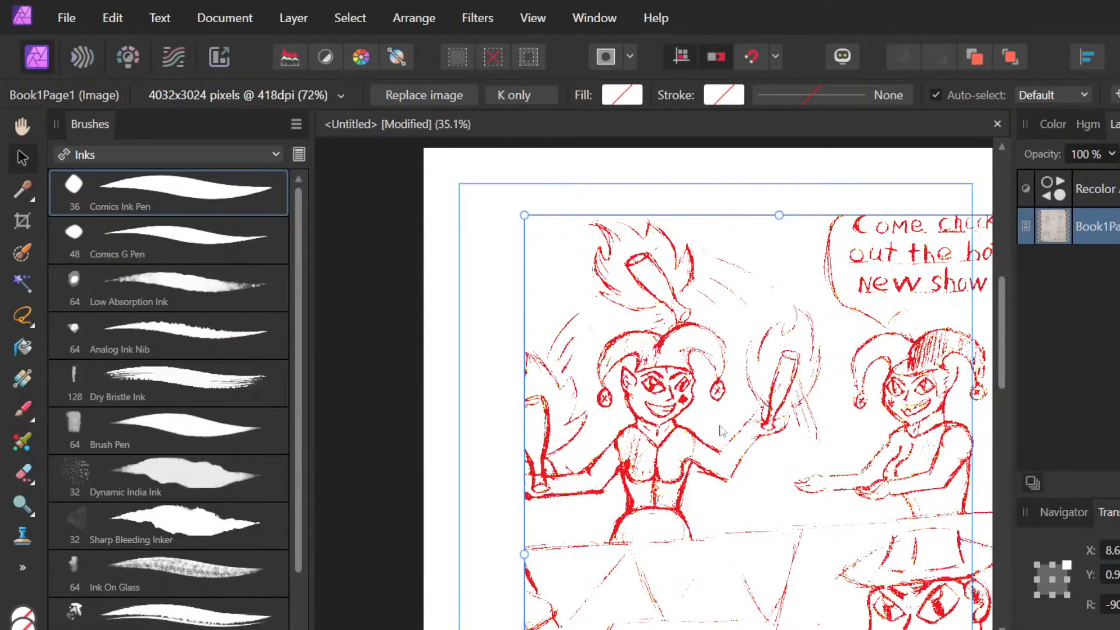
drag(721, 430, 659, 436)
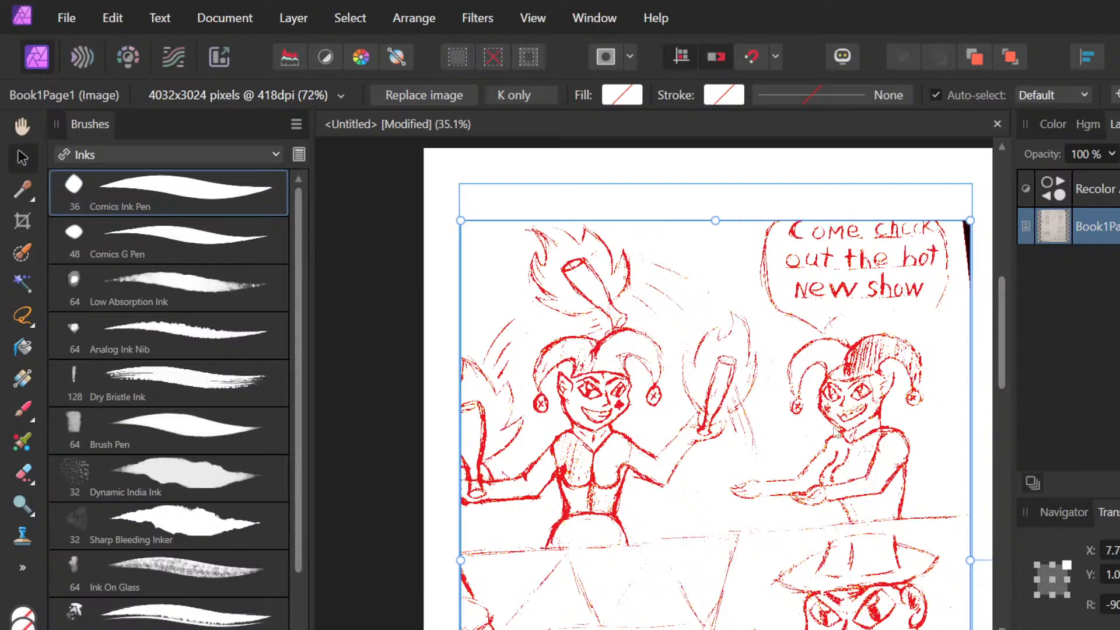
Step: Look over the realigned comic page from the upper jesters down to the "More Circus Performers?" balloon and back up
scroll(837, 432, up, 2)
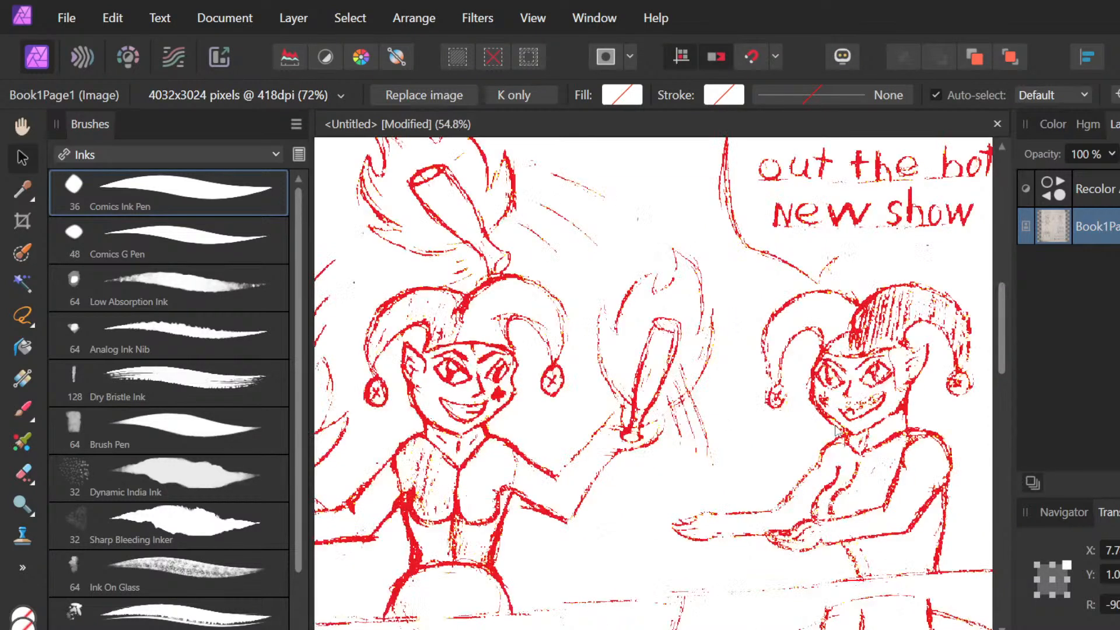
scroll(825, 444, down, 2)
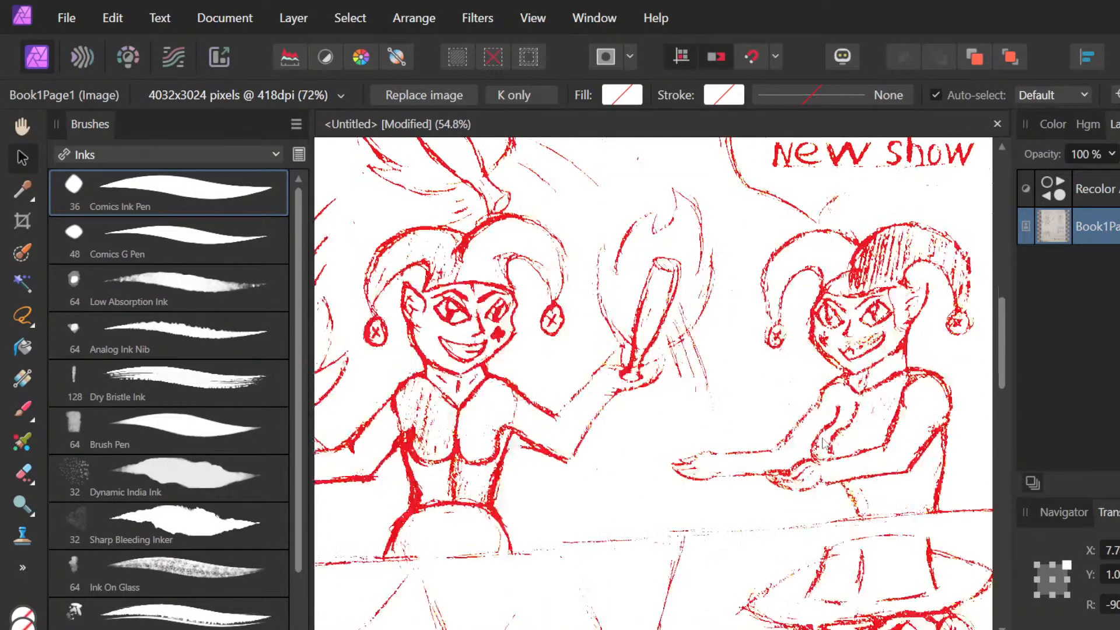
scroll(824, 444, up, 3)
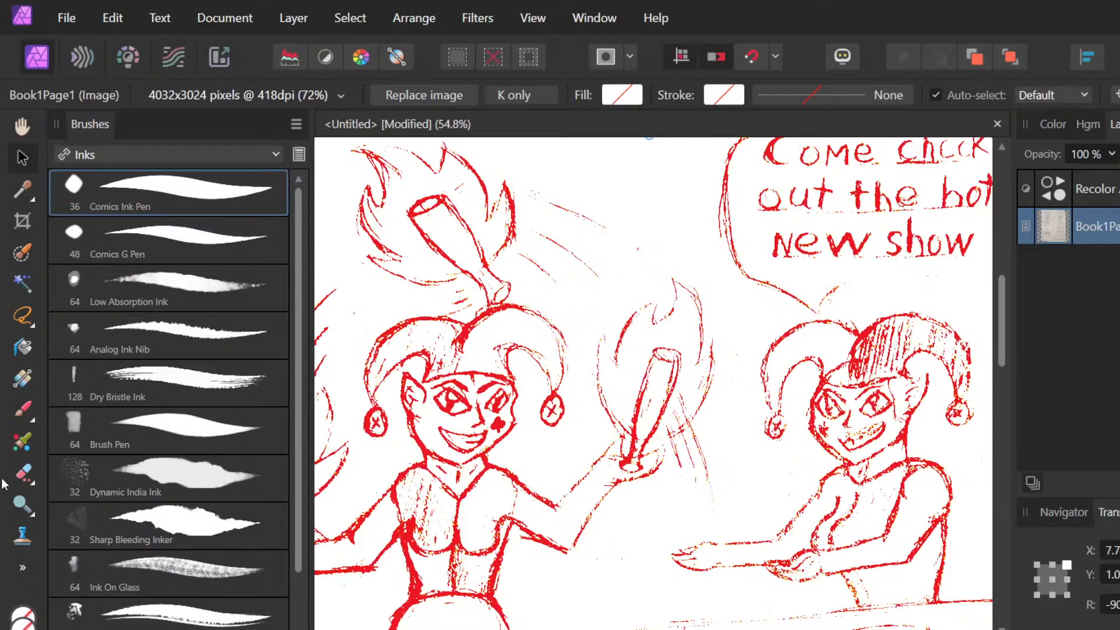
scroll(604, 478, down, 2)
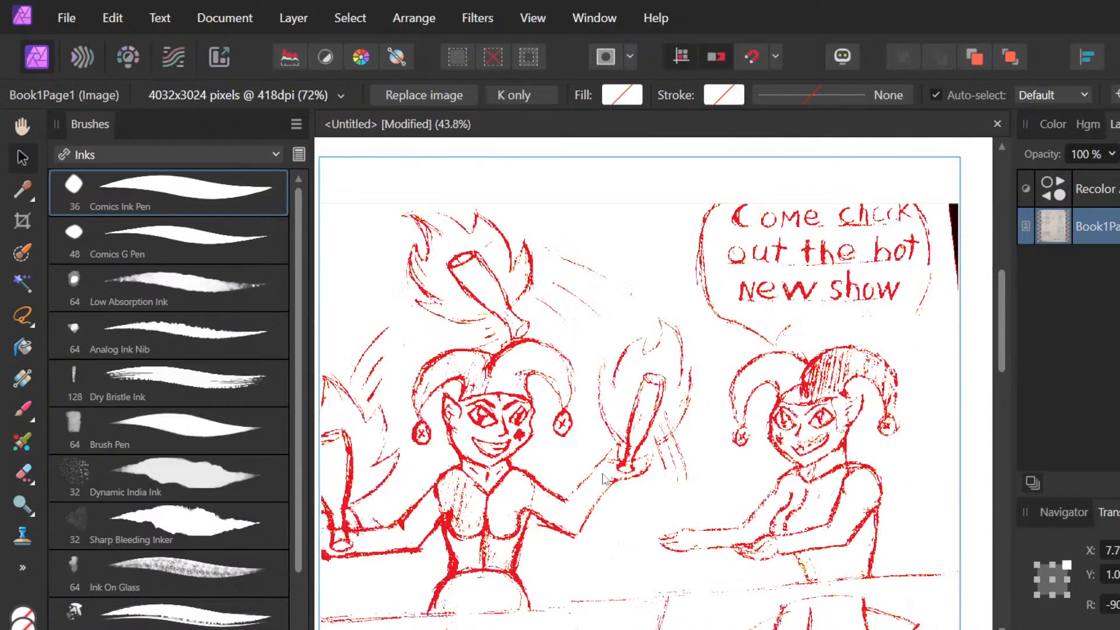
scroll(604, 478, down, 10)
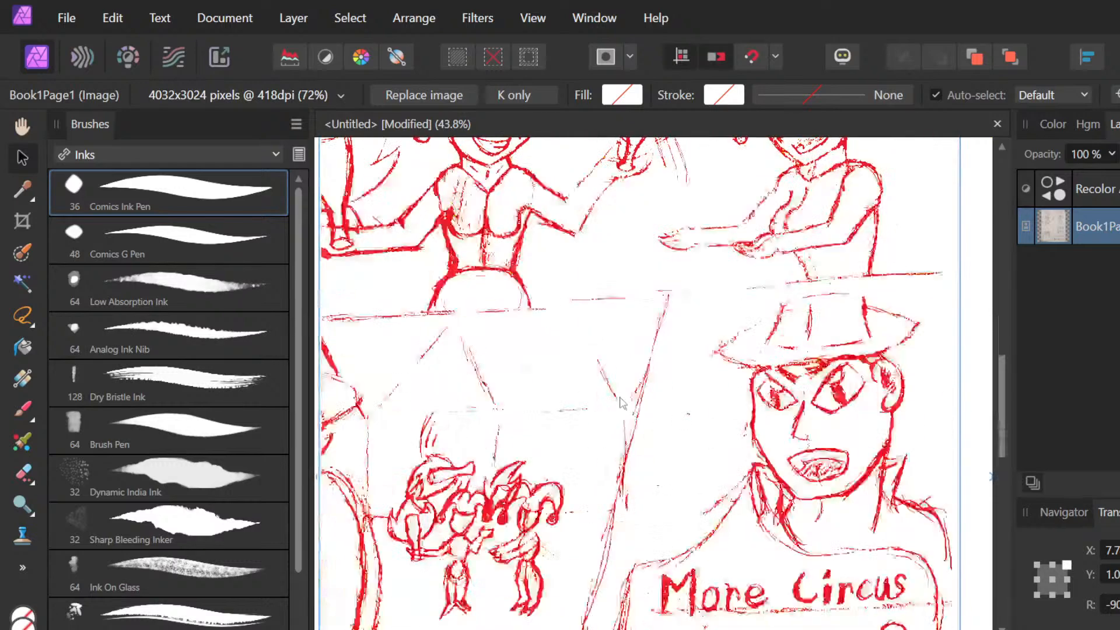
scroll(622, 402, down, 5)
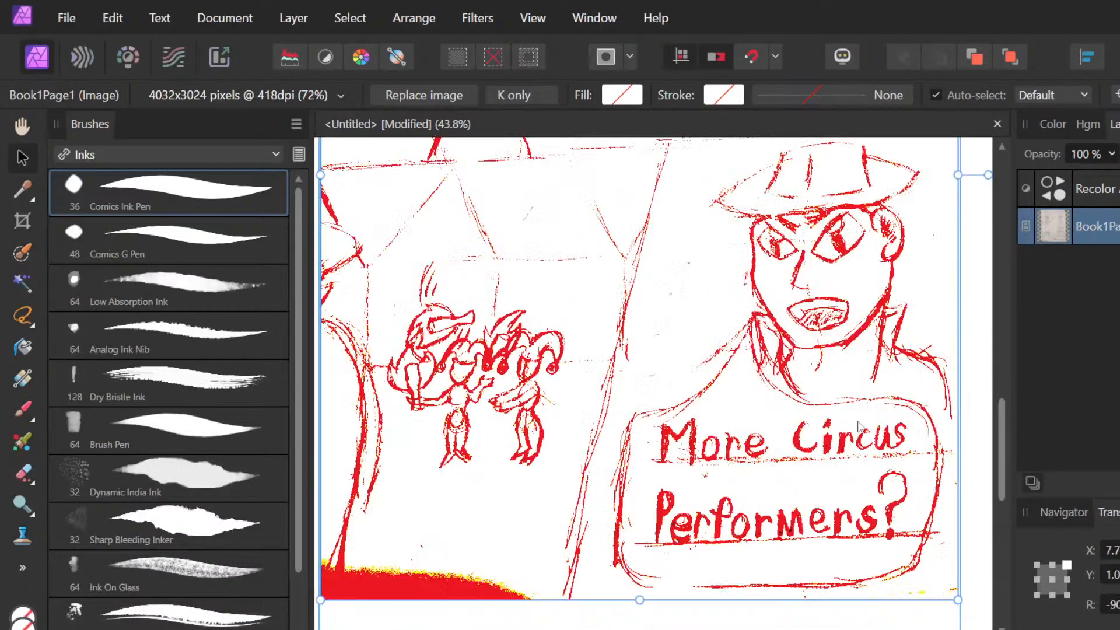
scroll(860, 426, up, 2)
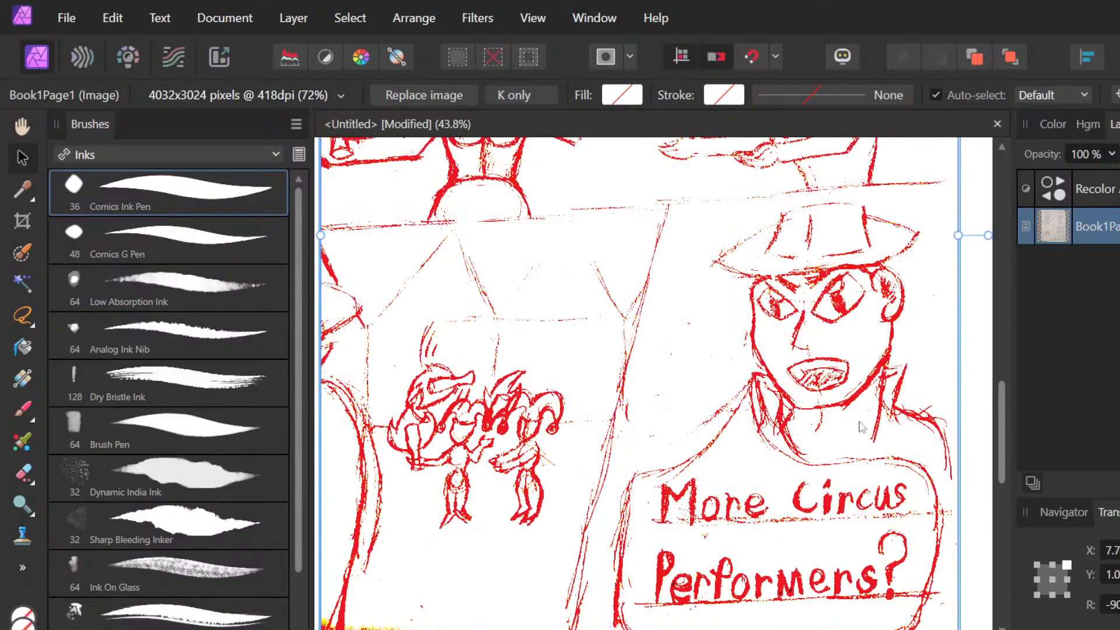
scroll(859, 426, down, 2)
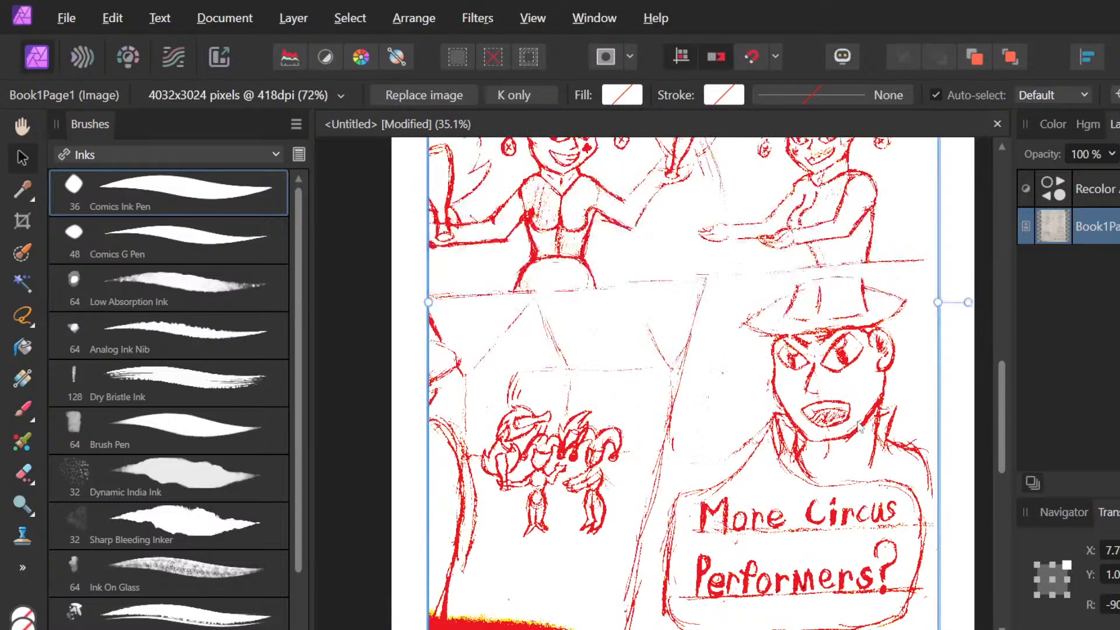
scroll(747, 496, up, 2)
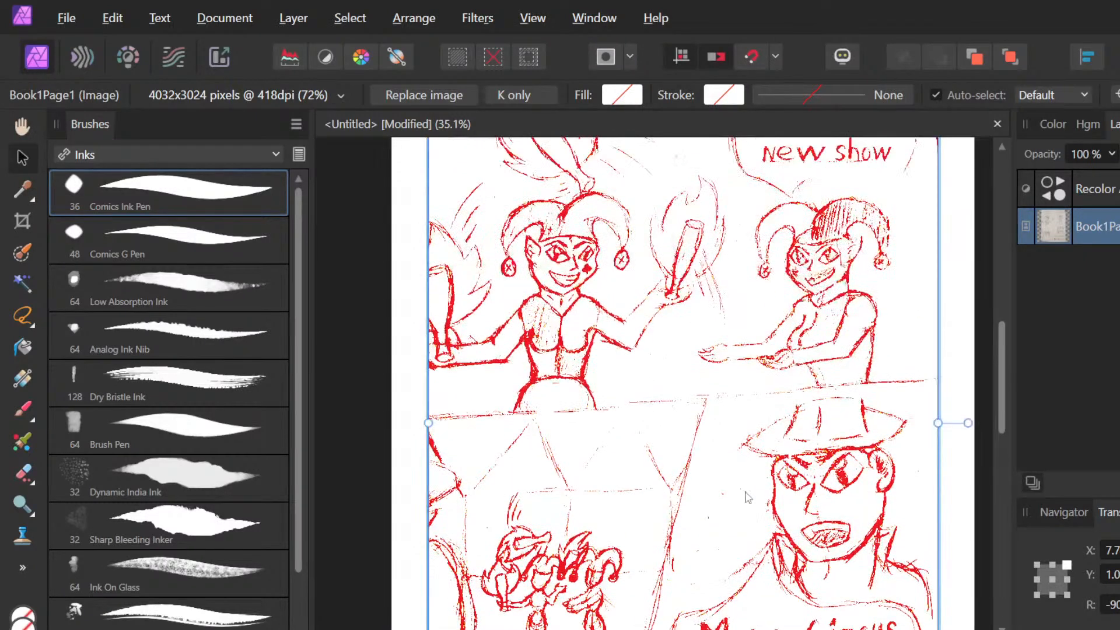
scroll(747, 496, down, 1)
scroll(748, 497, down, 6)
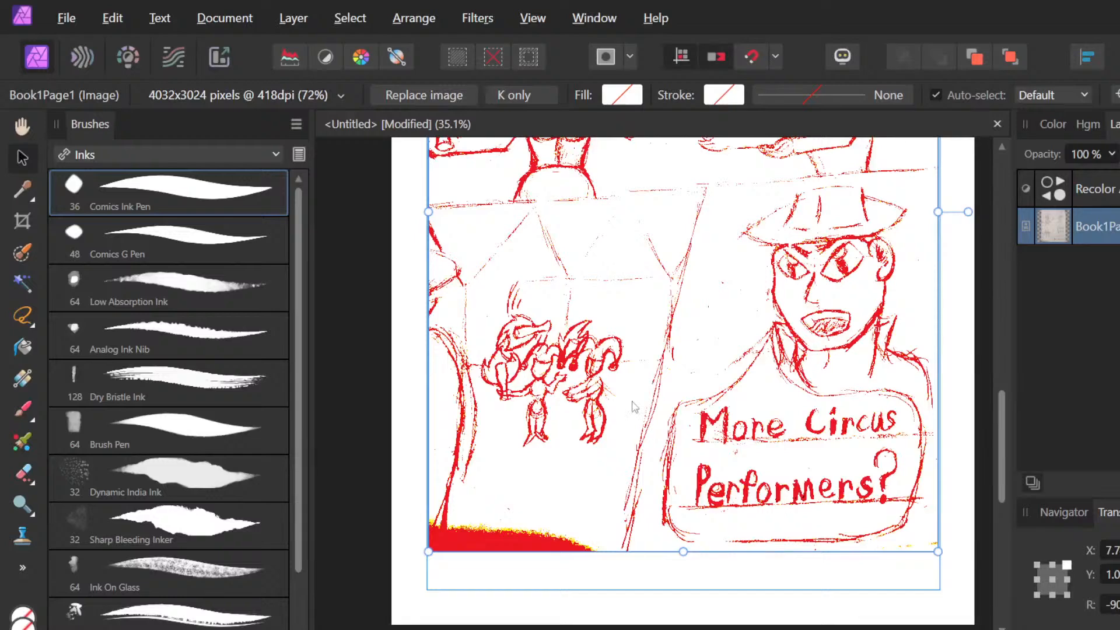
scroll(869, 375, up, 3)
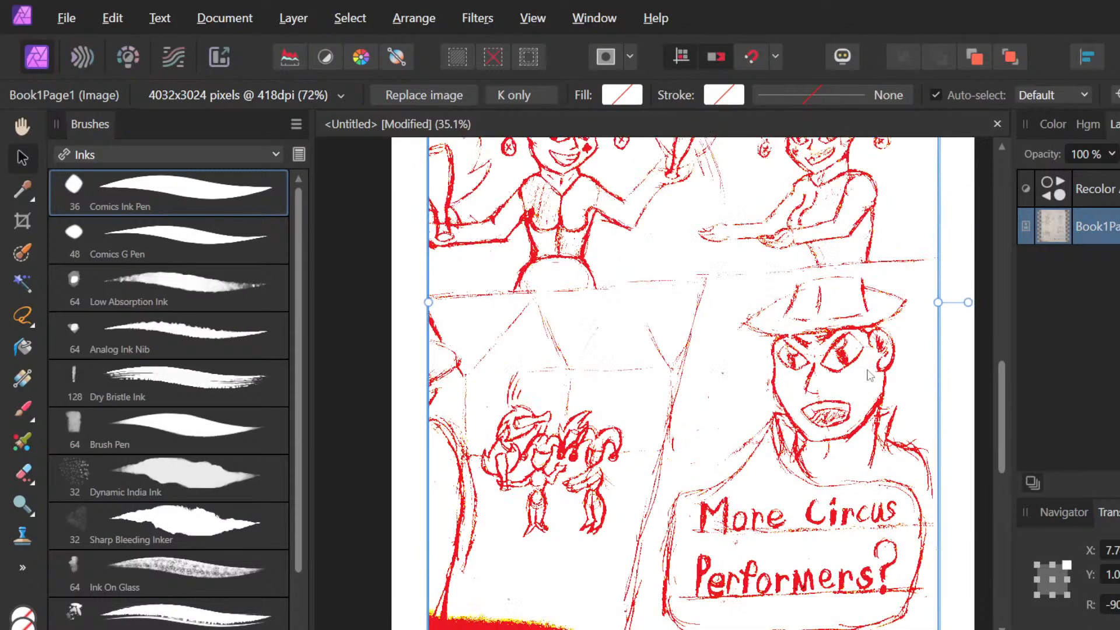
scroll(870, 375, up, 8)
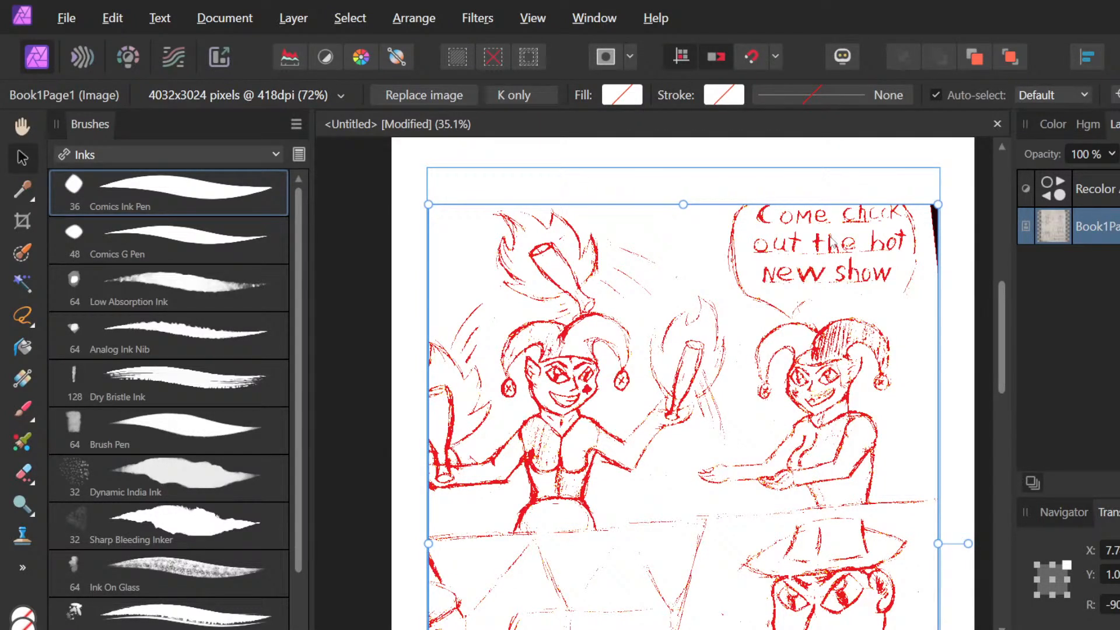
Step: Undo the accidental move of the comic page image near the flaming club and activate the Paint Brush Tool
scroll(722, 323, up, 3)
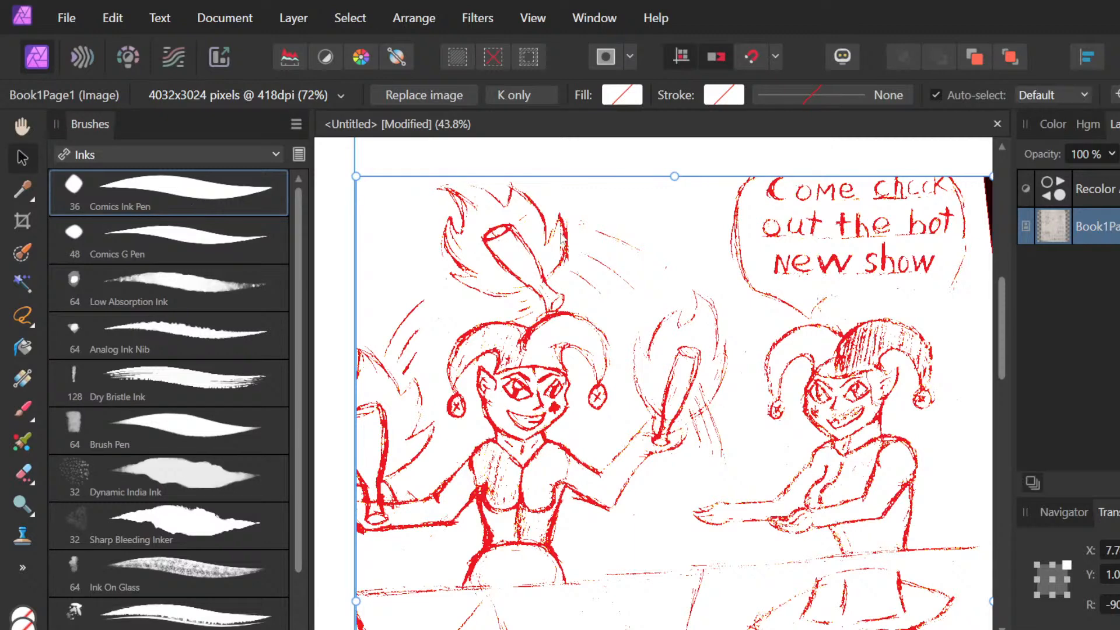
drag(561, 239, 601, 195)
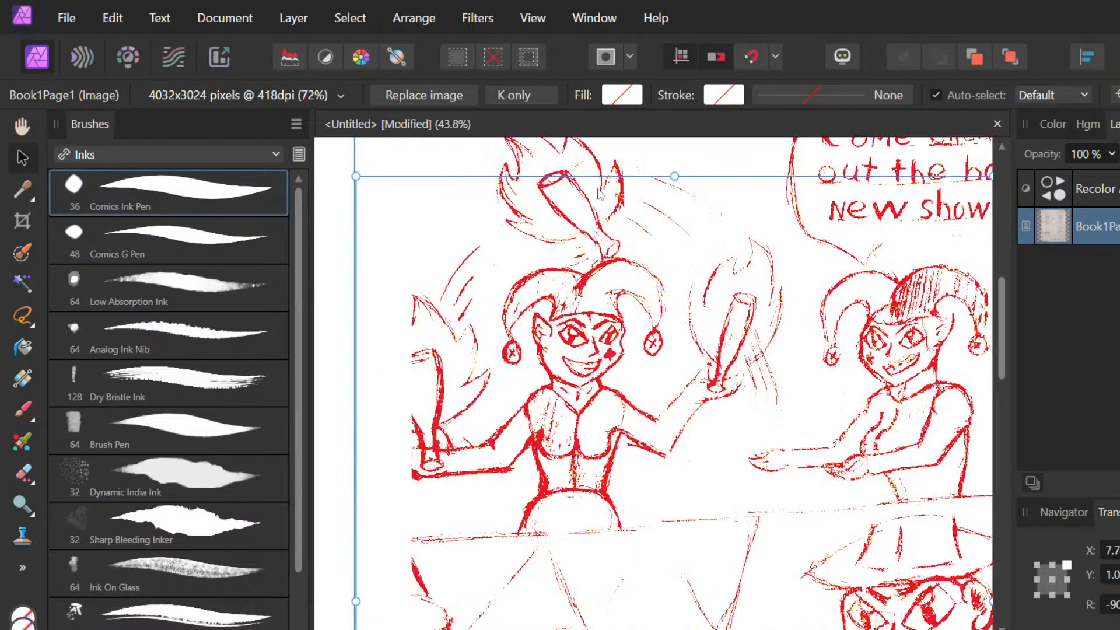
key(ctrl+z)
key(b)
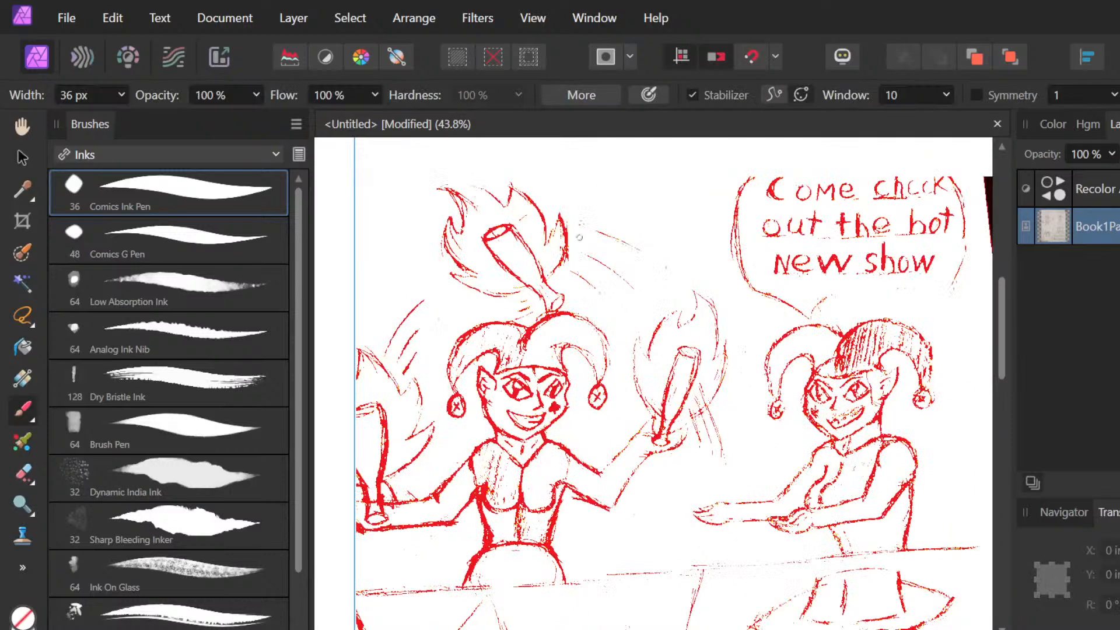
click(547, 275)
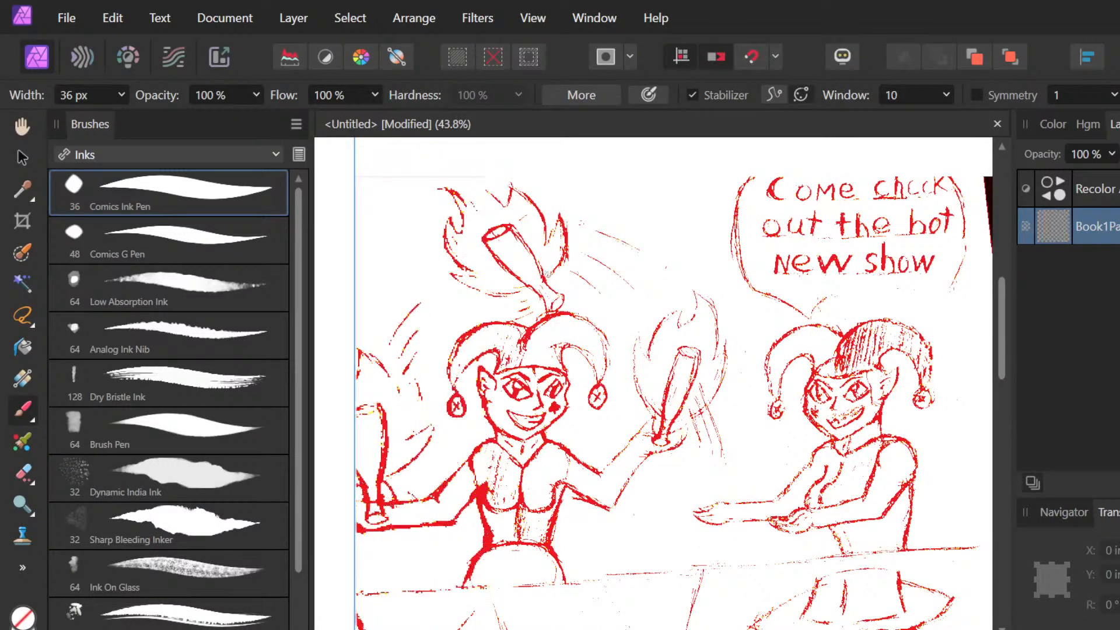
drag(547, 274, 561, 257)
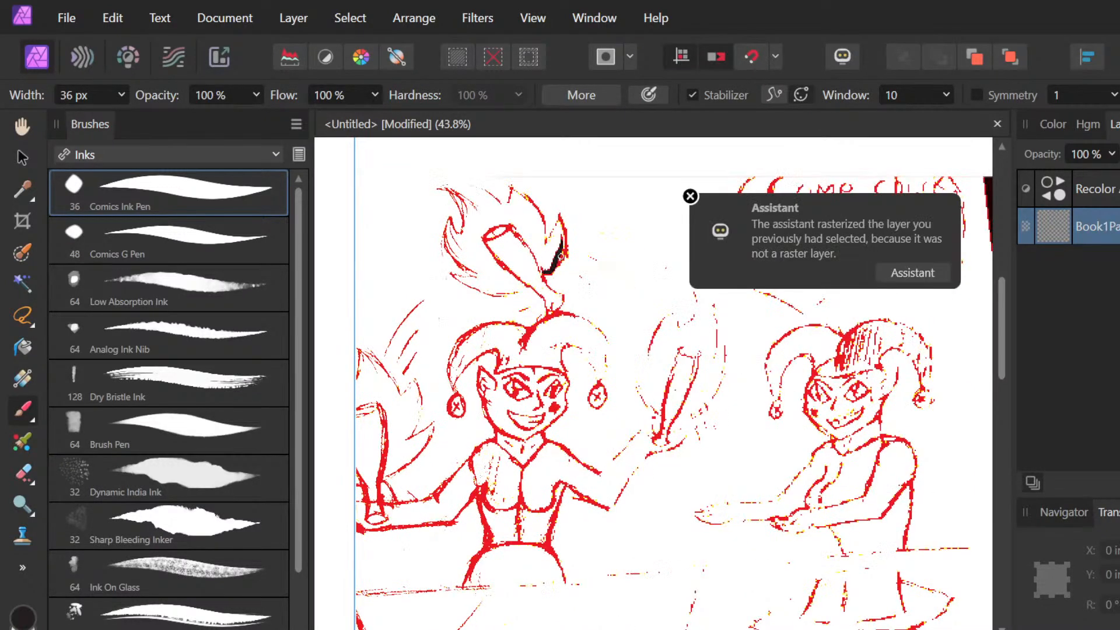
key(ctrl+z)
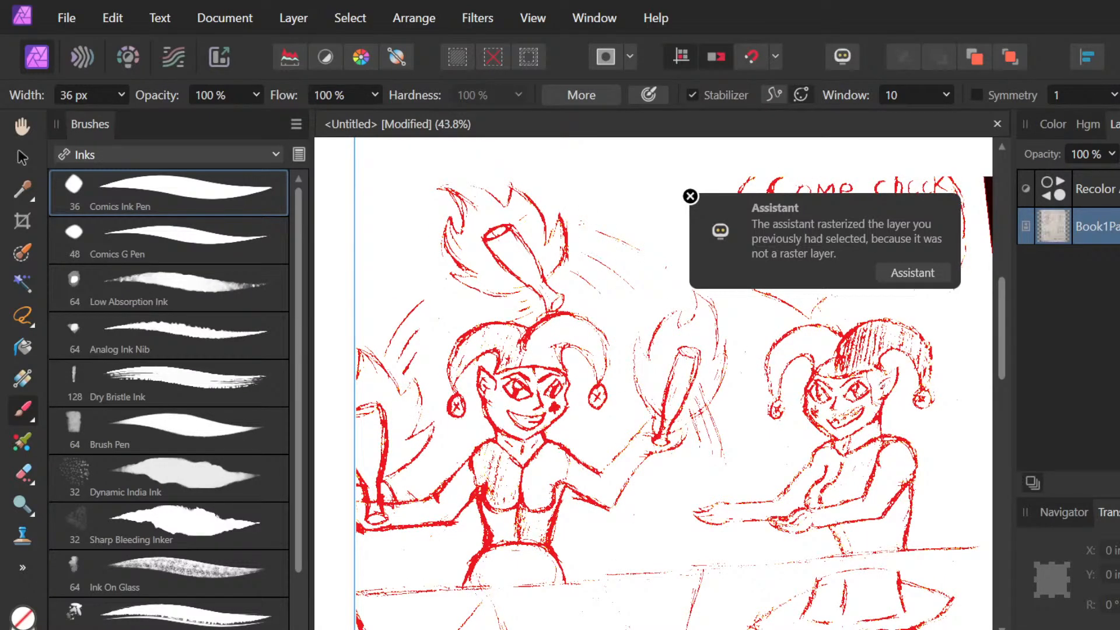
mouse_move(875, 357)
mouse_down()
mouse_move(816, 396)
mouse_move(873, 361)
mouse_up()
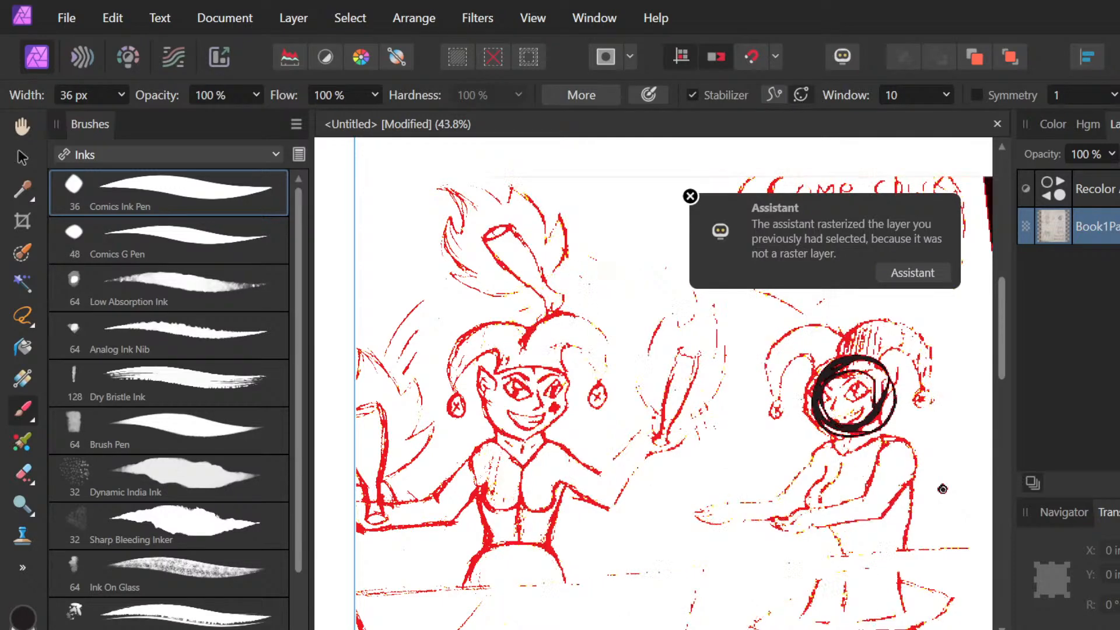
key(ctrl+z)
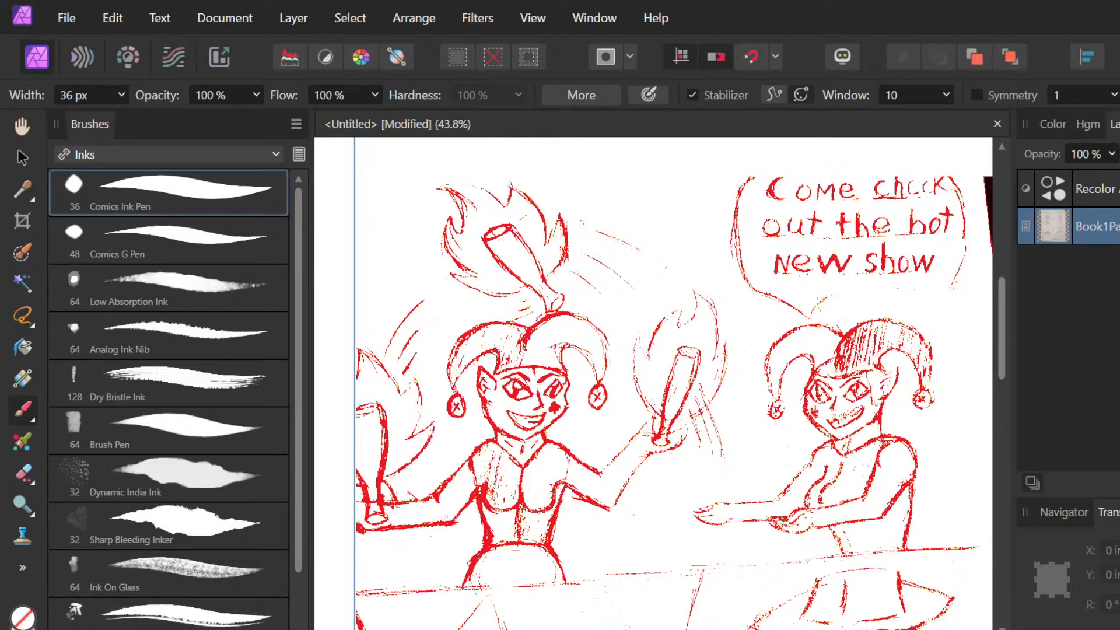
Step: Add a new pixel layer between the recolor adjustment and the scanned page, and rename it 2Sketch
key(ctrl+shift+n)
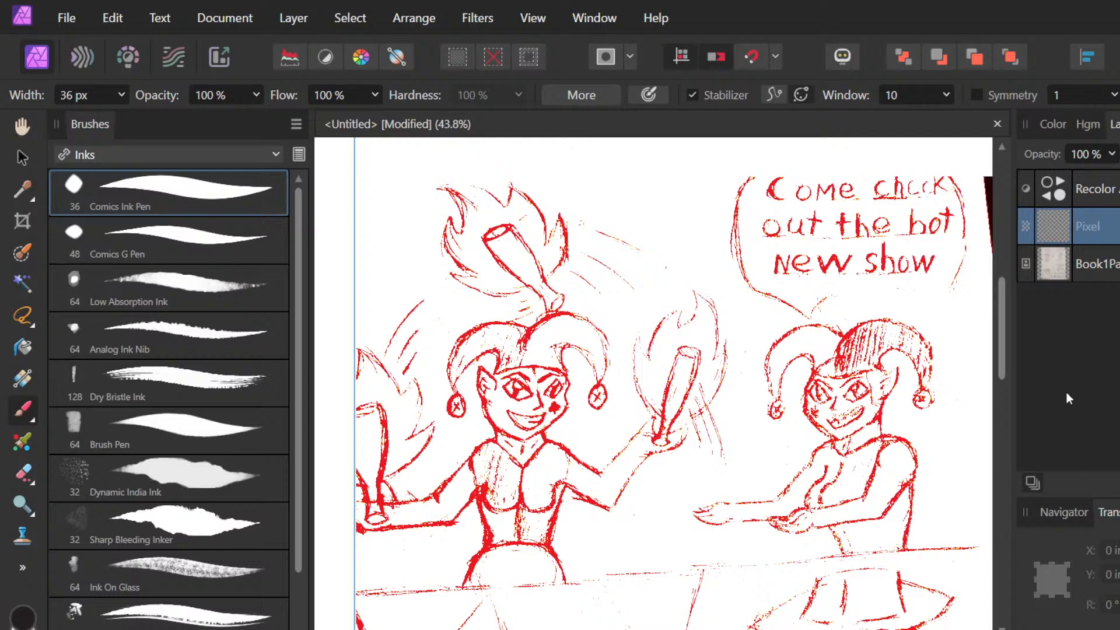
click(1095, 264)
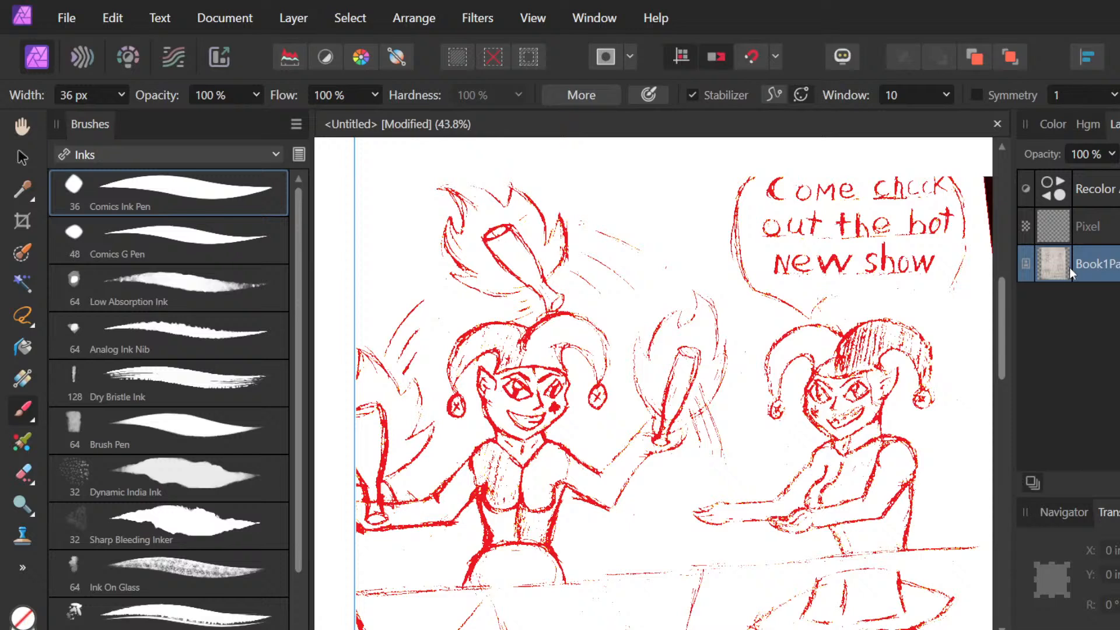
click(1095, 234)
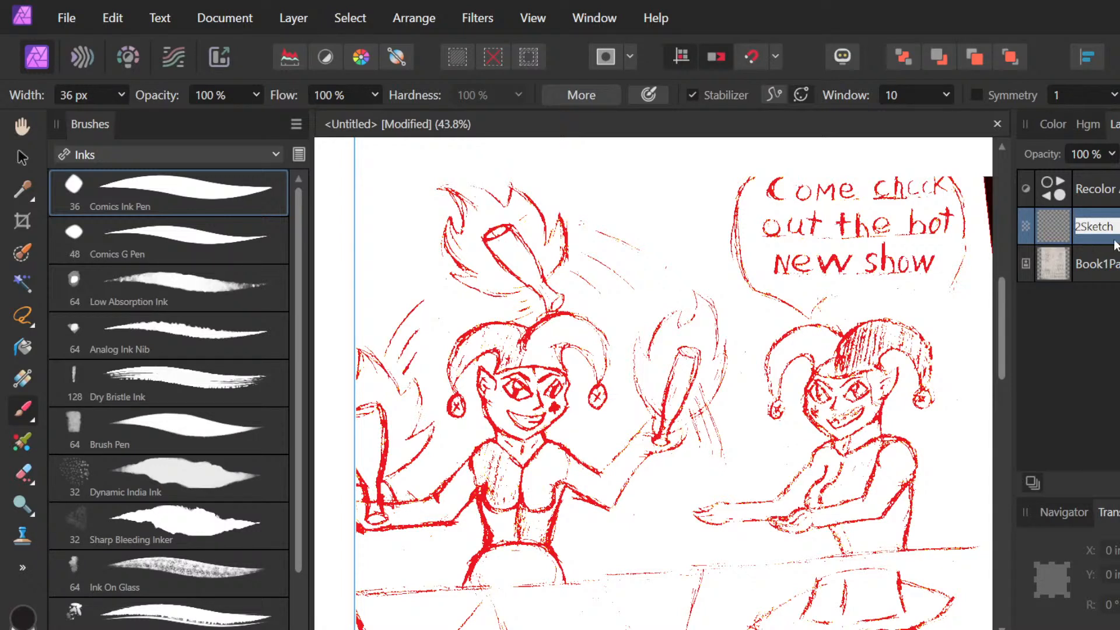
key(Return)
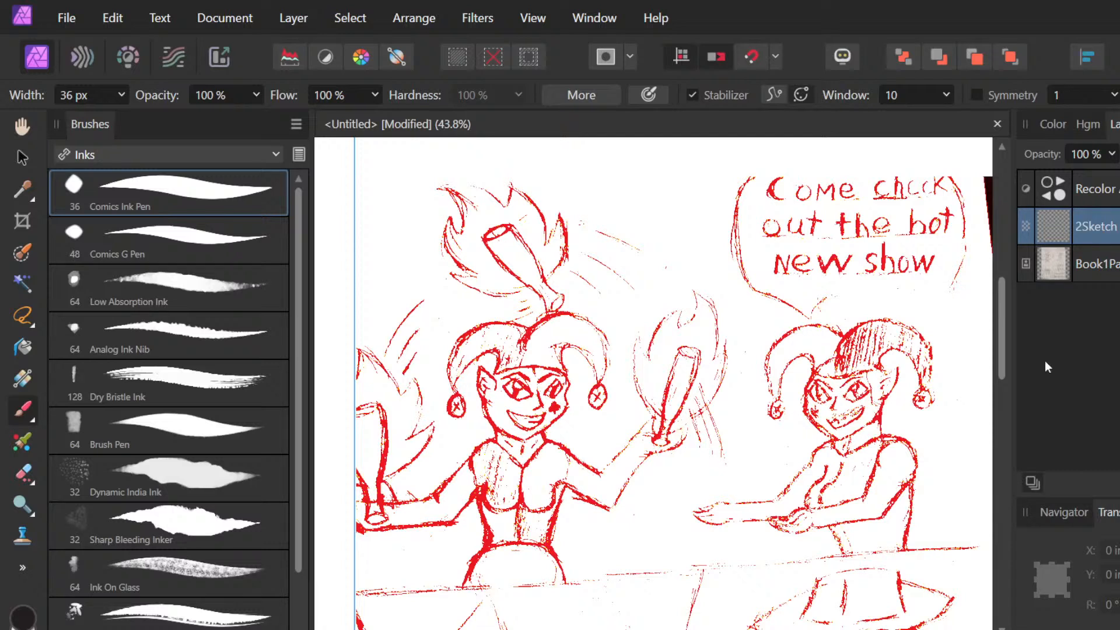
Step: Rough in the head circle, torso circle and waist lines of the jester below the "Come check out the hot new show" balloon in black
drag(858, 363, 896, 397)
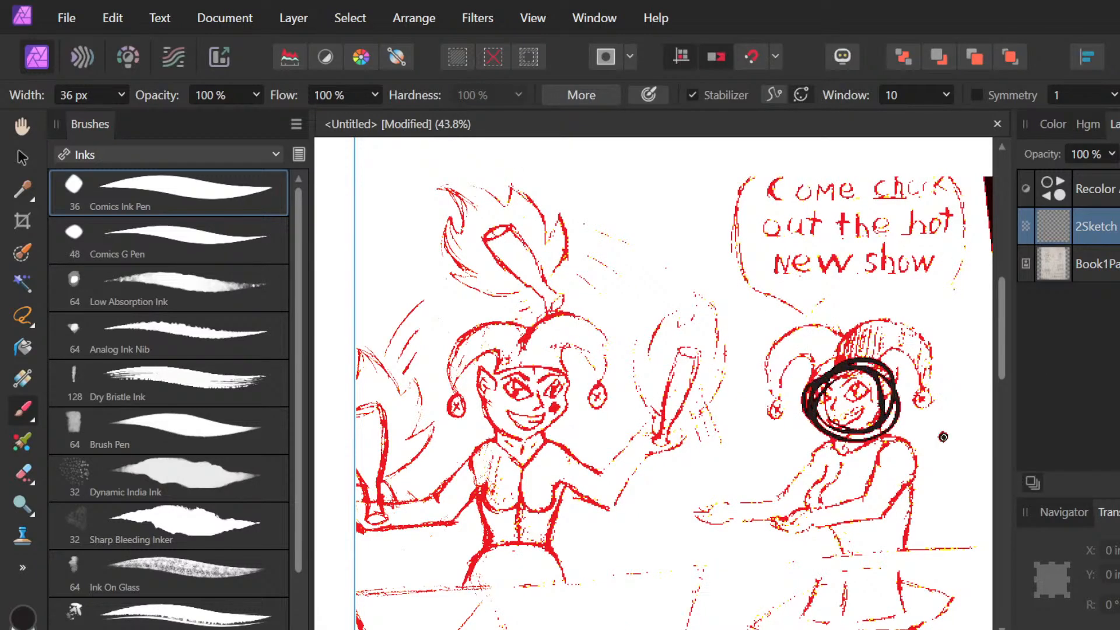
mouse_move(902, 470)
mouse_down()
mouse_move(884, 514)
mouse_move(914, 522)
mouse_up()
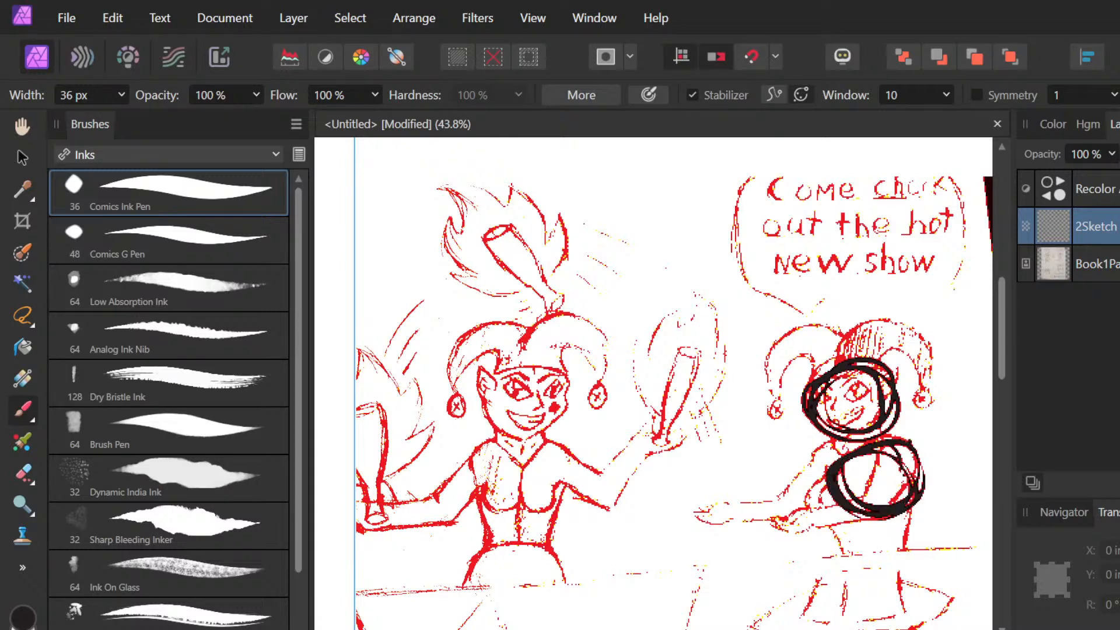
mouse_move(908, 447)
mouse_down()
mouse_move(914, 529)
mouse_move(902, 556)
mouse_up()
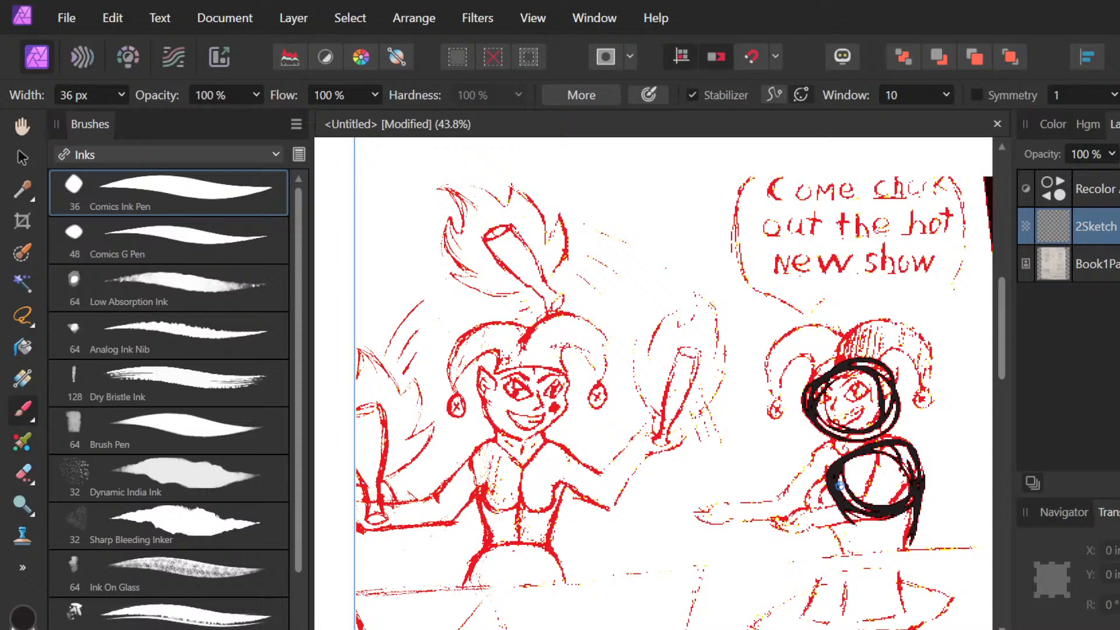
drag(839, 485, 844, 559)
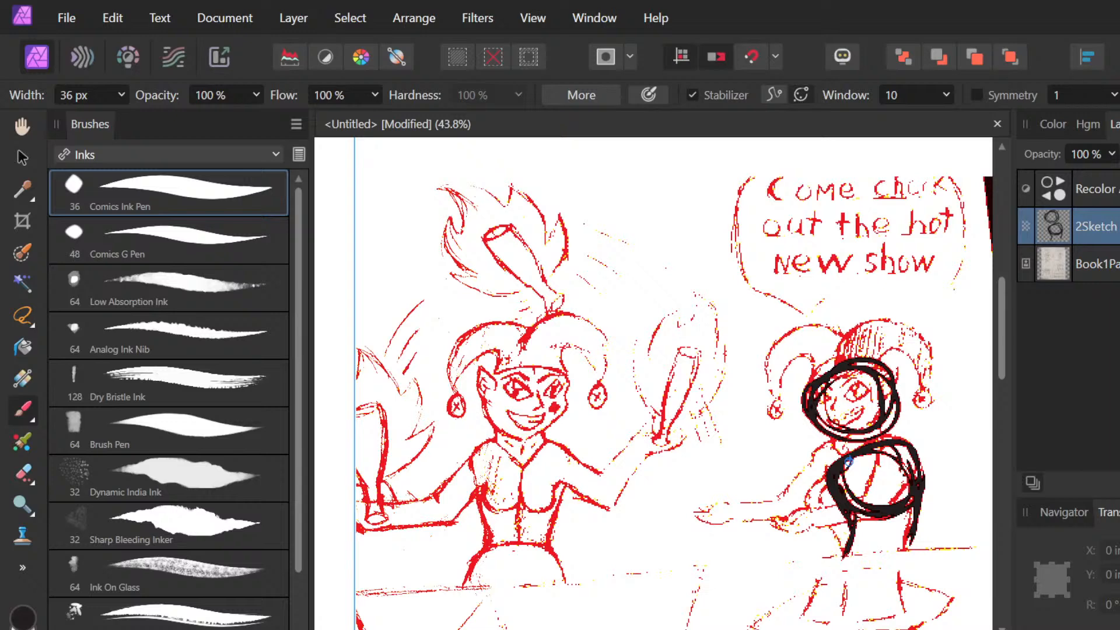
Step: Sketch the same jester's rounded shoulder and both outstretched arms with their hands over the red lines
mouse_move(832, 488)
mouse_down()
mouse_move(840, 507)
mouse_move(856, 505)
mouse_move(852, 486)
mouse_move(884, 511)
mouse_move(921, 479)
mouse_move(921, 443)
mouse_move(892, 461)
mouse_move(912, 444)
mouse_move(908, 506)
mouse_up()
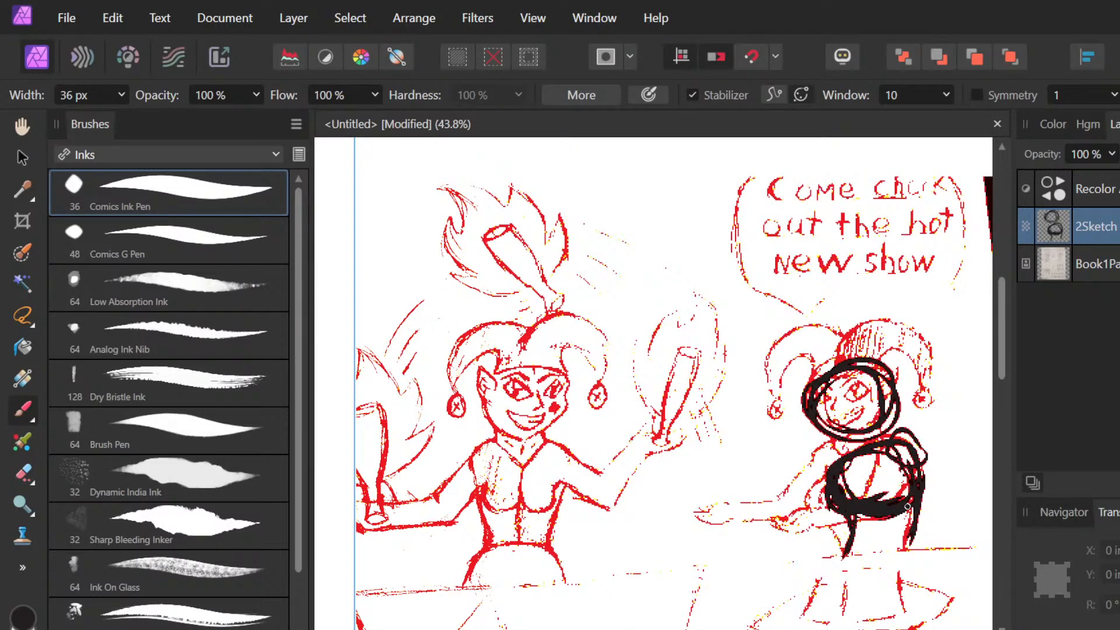
key(ctrl+z)
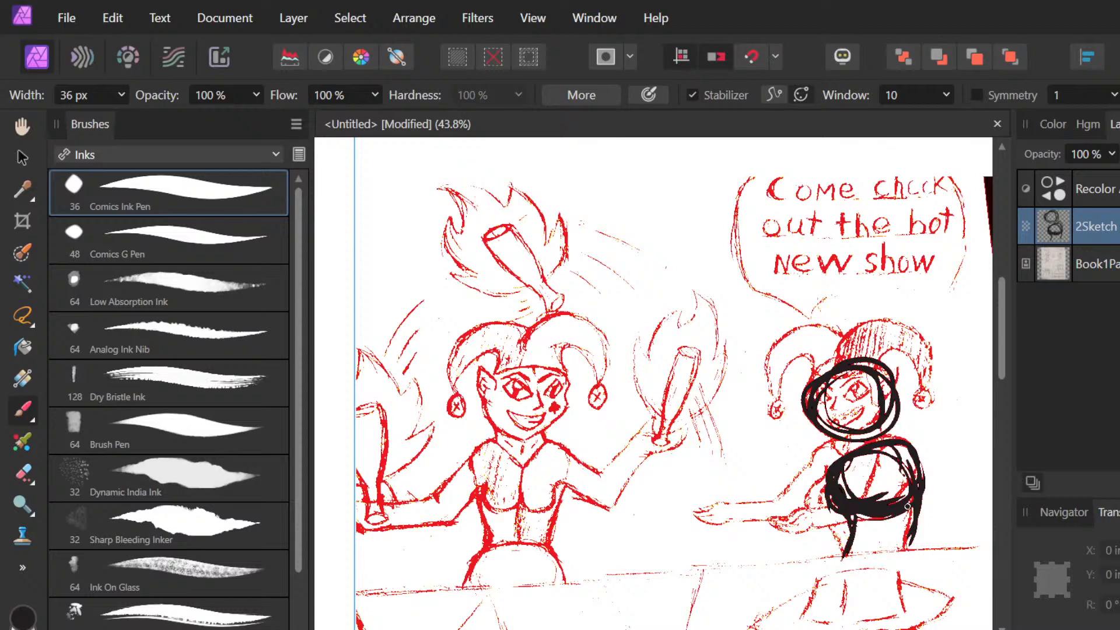
key(ctrl+shift+z)
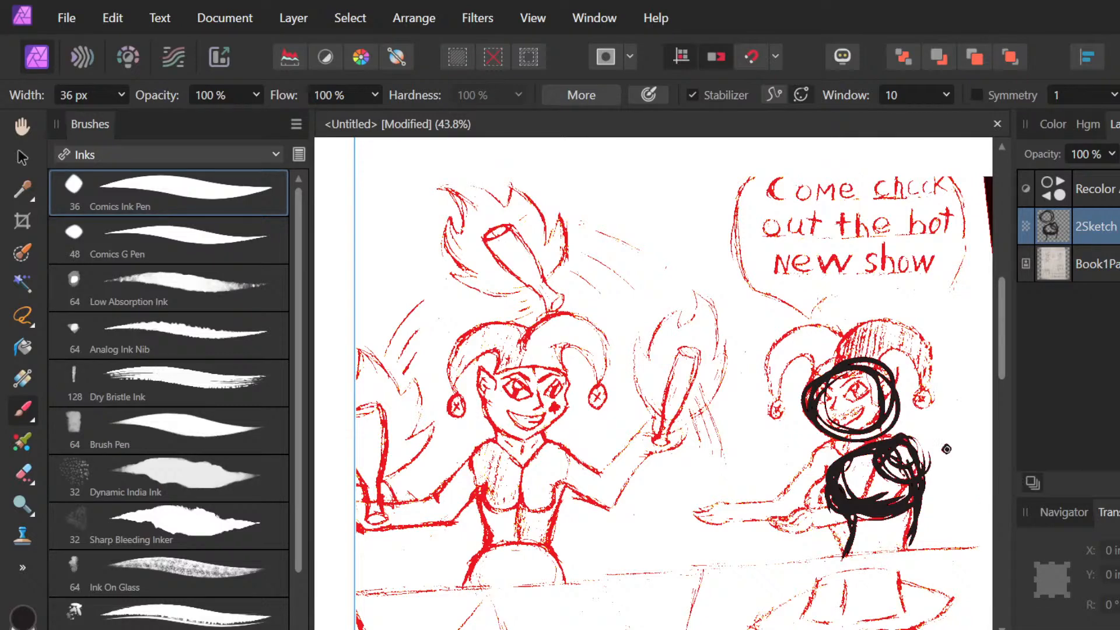
drag(983, 565, 964, 600)
mouse_move(875, 441)
mouse_down()
mouse_move(815, 453)
mouse_move(834, 455)
mouse_move(736, 504)
mouse_move(770, 497)
mouse_move(773, 486)
mouse_move(855, 503)
mouse_move(772, 520)
mouse_move(814, 532)
mouse_move(904, 515)
mouse_up()
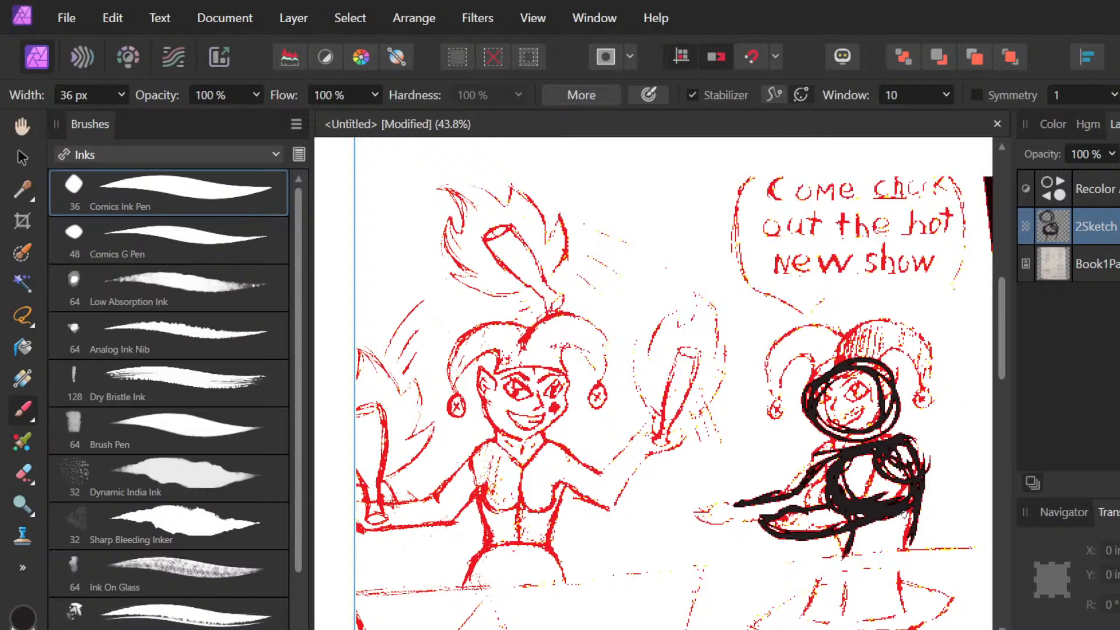
key(ctrl+z)
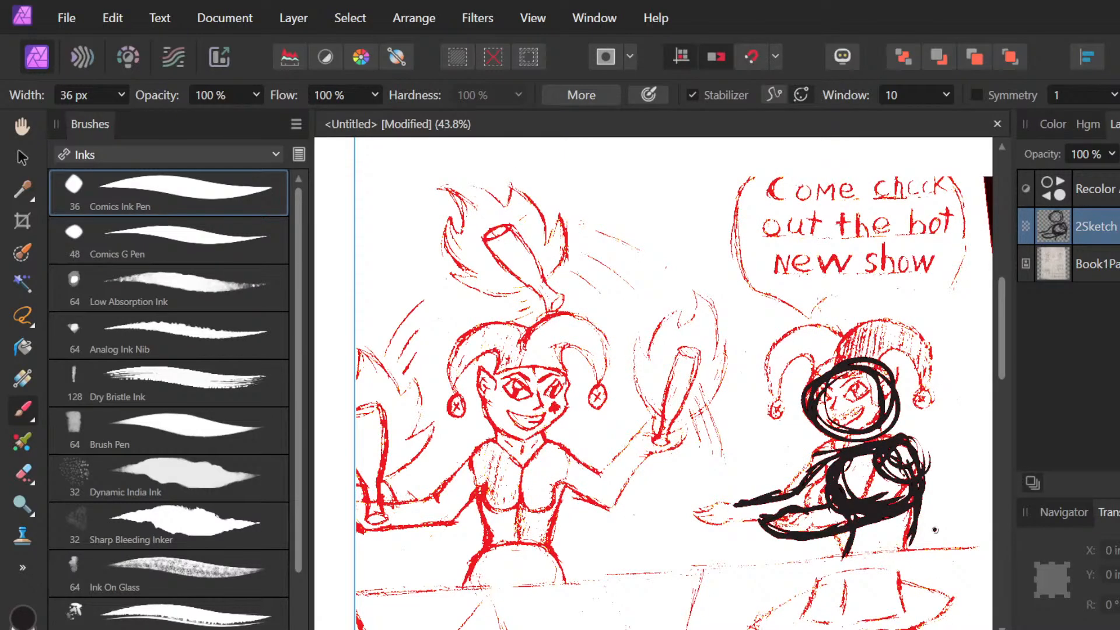
mouse_move(779, 498)
mouse_down()
mouse_move(680, 514)
mouse_move(786, 538)
mouse_up()
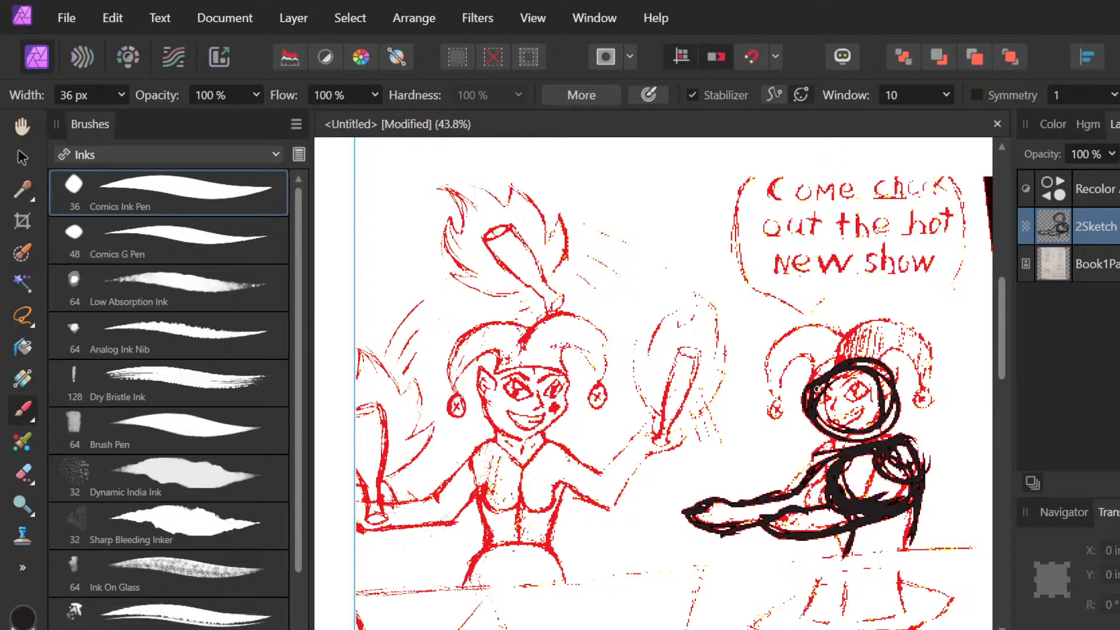
Step: Draw the inner and outer curves of the left horn of this jester's hat, redoing strokes that miss the red lines
drag(816, 388, 774, 402)
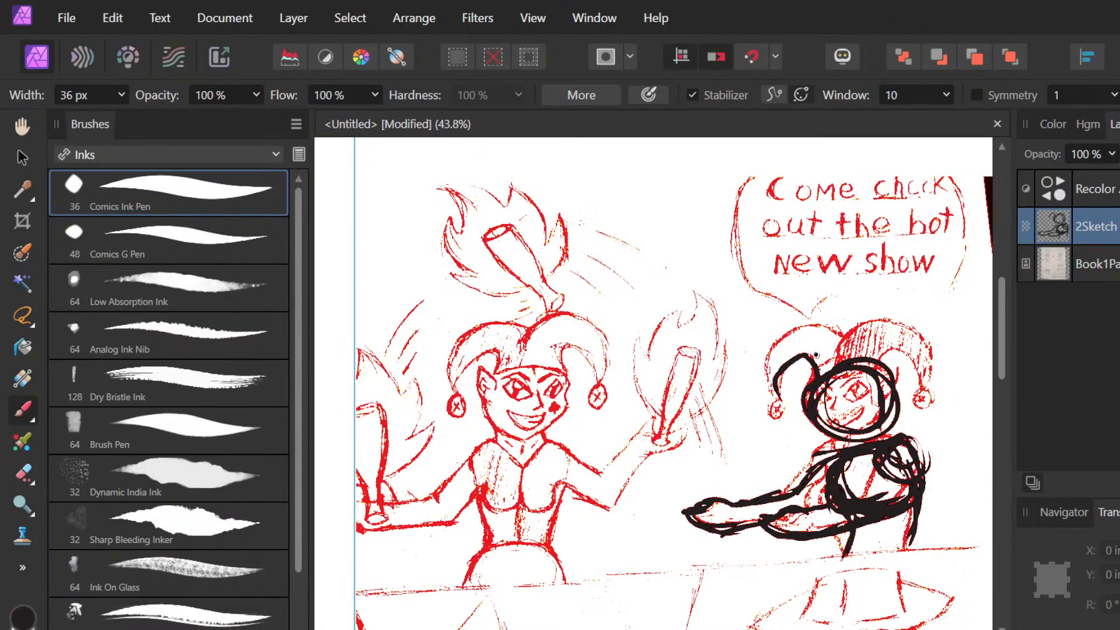
key(ctrl+z)
mouse_move(816, 354)
mouse_down()
mouse_move(785, 388)
mouse_move(846, 337)
mouse_up()
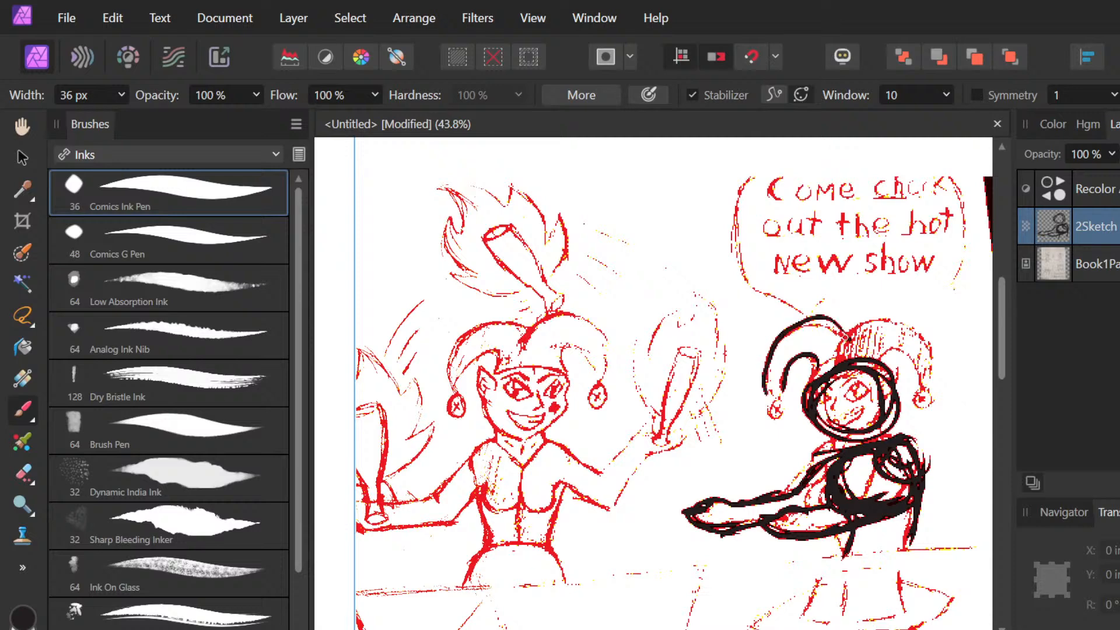
key(ctrl+z)
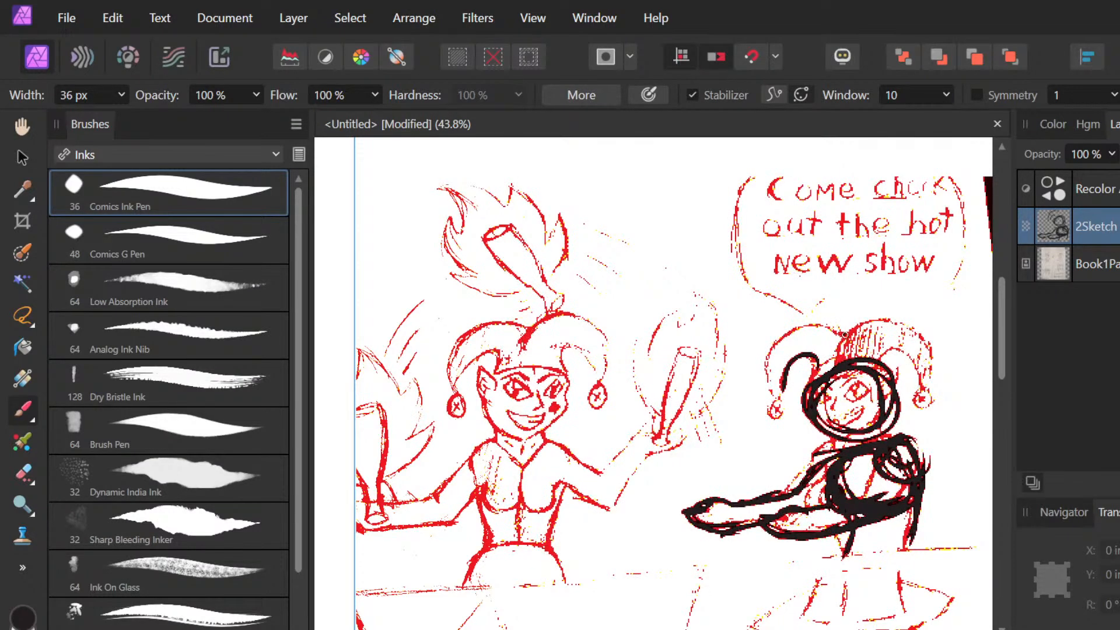
drag(843, 336, 826, 324)
key(ctrl+z)
drag(846, 342, 778, 400)
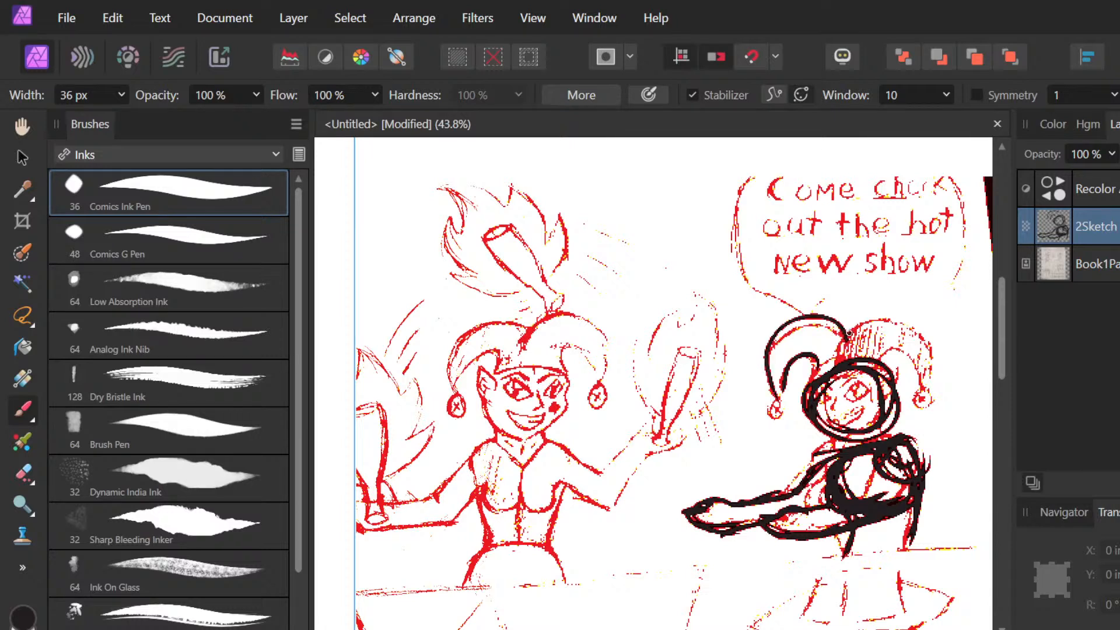
Step: Draw the outer and inner curves of the hat's right horn, starting from the point where both horns meet
click(849, 332)
drag(848, 330, 933, 378)
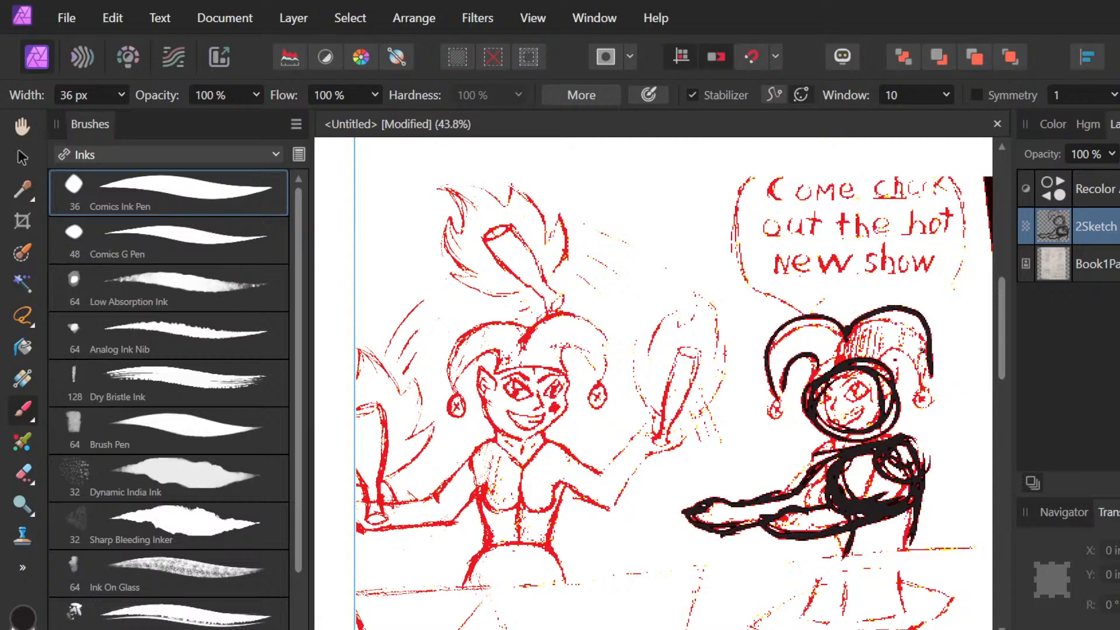
key(ctrl+z)
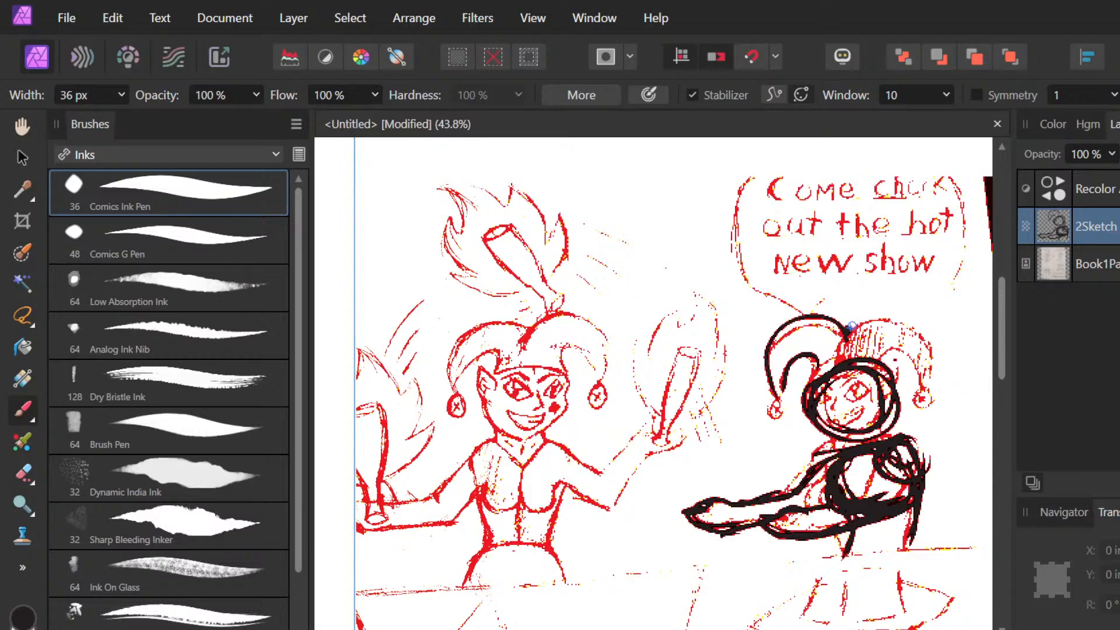
click(851, 326)
drag(847, 327, 935, 379)
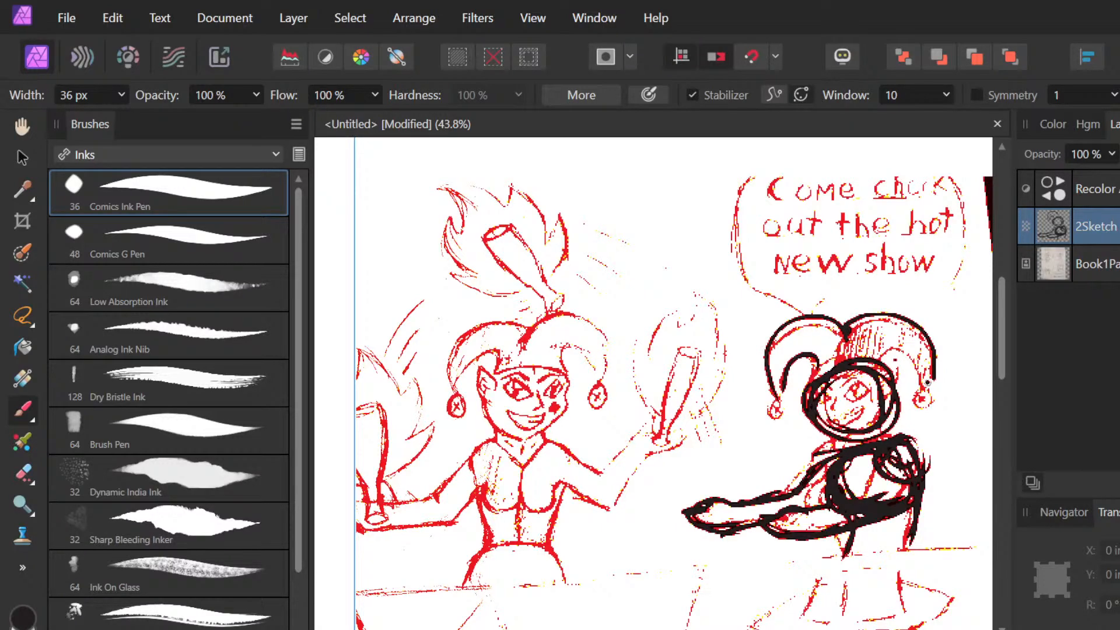
drag(887, 360, 932, 386)
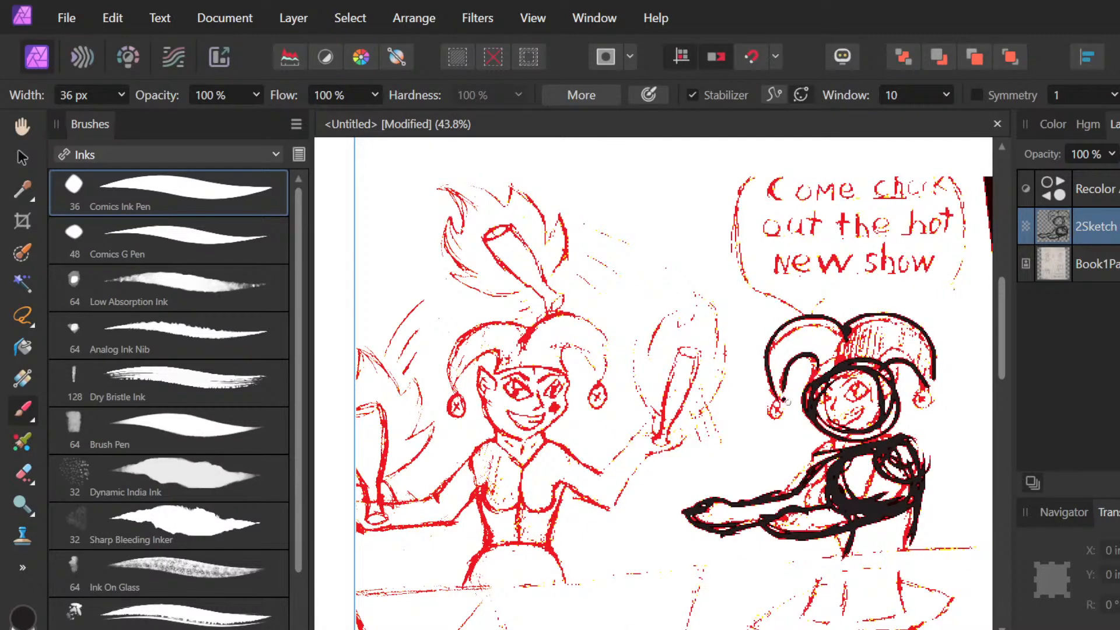
Step: Add round bells to both hat tips and draw crossing vertical and horizontal guidelines across the face
drag(787, 401, 797, 398)
drag(941, 390, 932, 399)
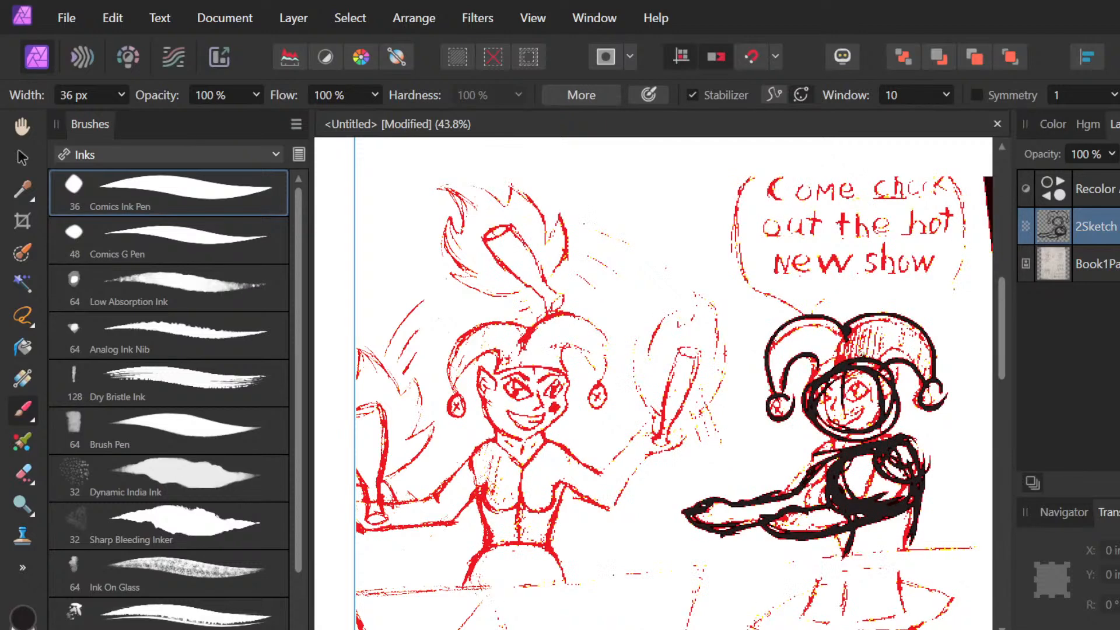
drag(842, 390, 859, 433)
drag(815, 403, 880, 398)
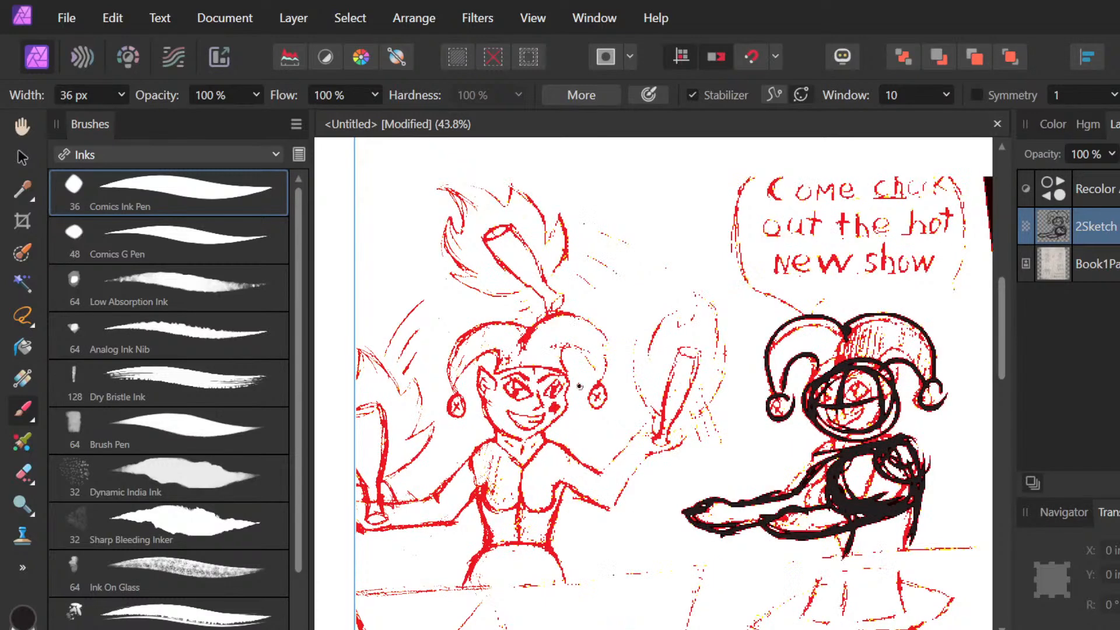
Step: Sketch the juggling jester's head circle, shoulder line, rounded chest and both sides of the waist over the red lines
mouse_move(580, 386)
mouse_down()
mouse_move(521, 374)
mouse_move(520, 425)
mouse_move(528, 361)
mouse_move(498, 403)
mouse_up()
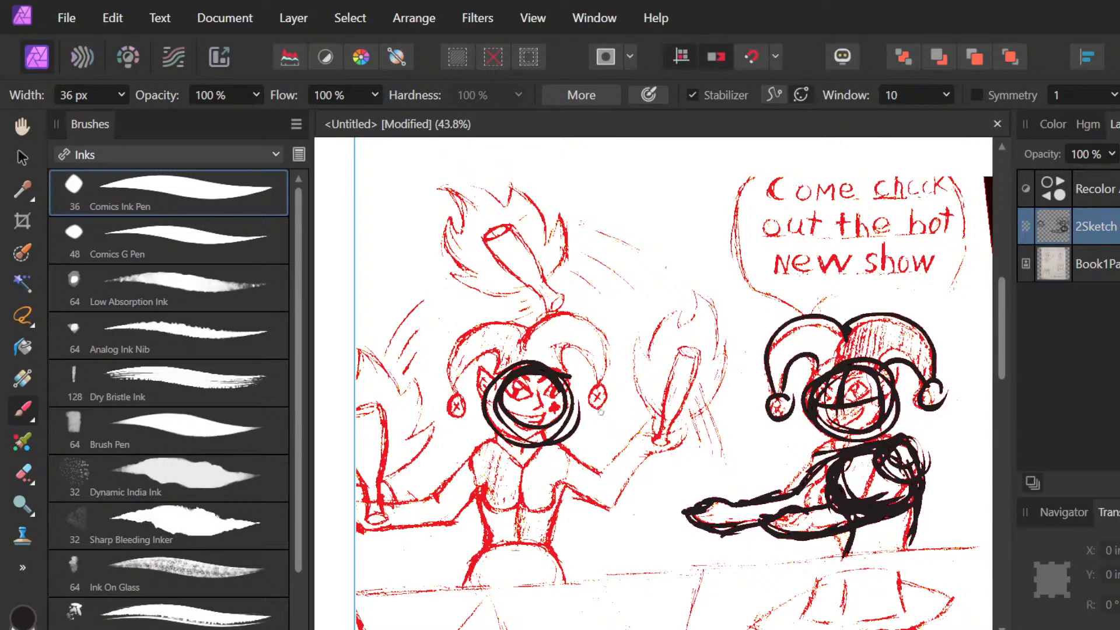
mouse_move(525, 461)
mouse_down()
mouse_move(483, 485)
mouse_move(539, 465)
mouse_move(474, 451)
mouse_move(583, 468)
mouse_up()
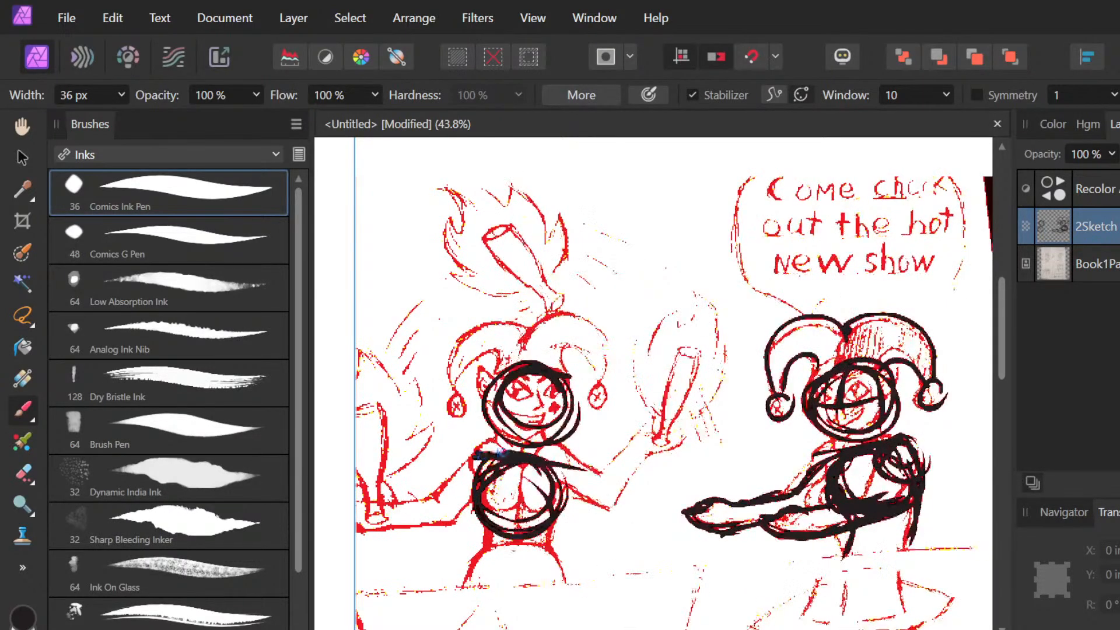
drag(503, 454, 477, 456)
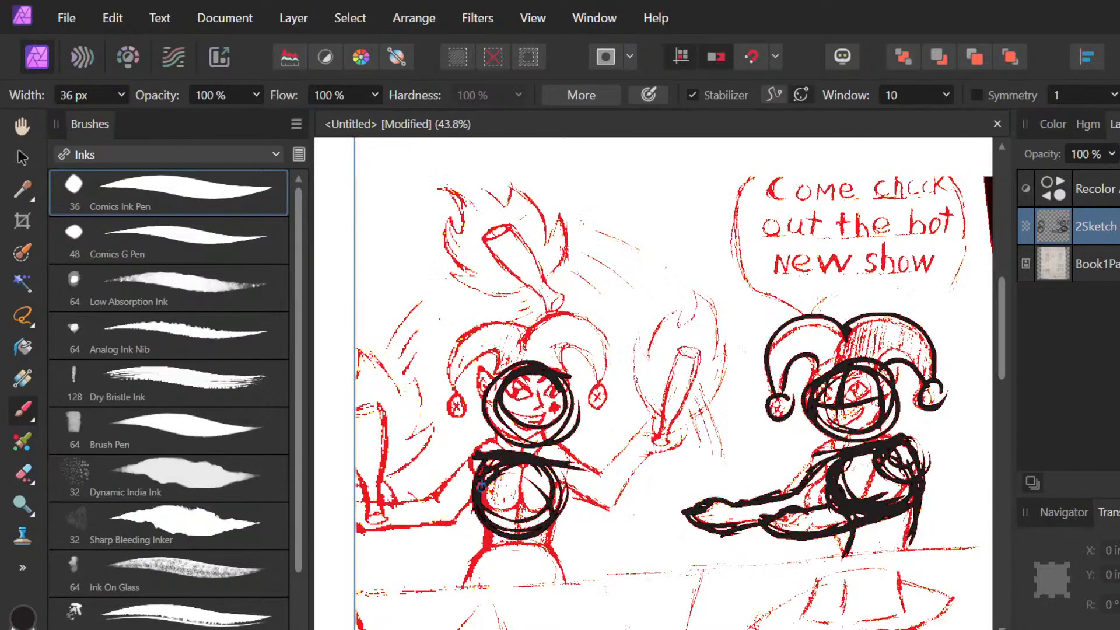
mouse_move(482, 499)
mouse_down()
mouse_move(493, 565)
mouse_move(464, 582)
mouse_up()
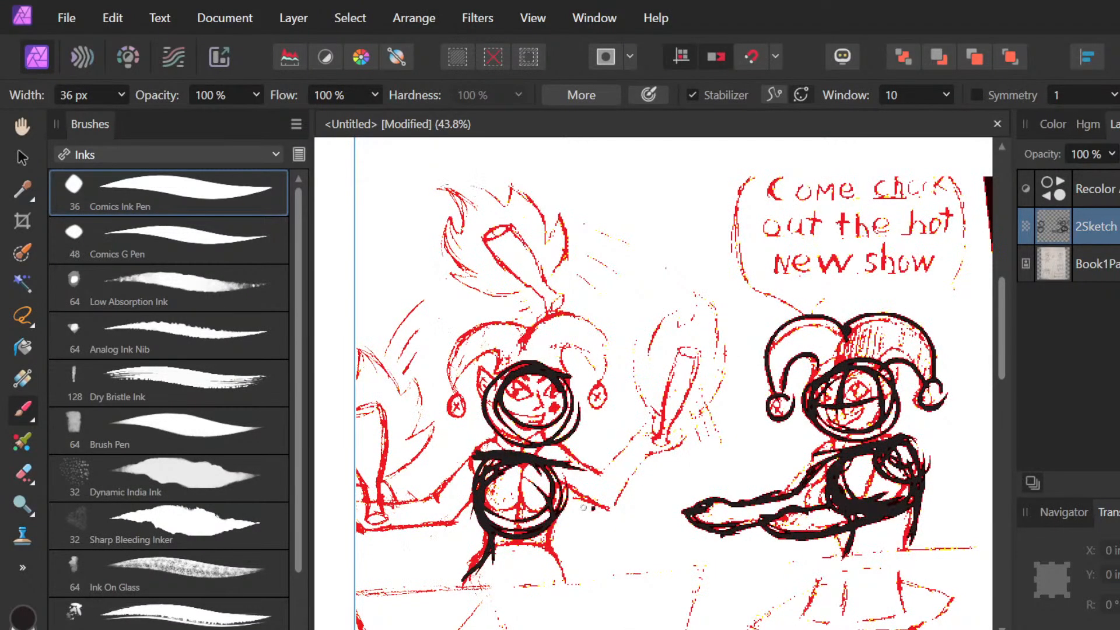
mouse_move(561, 537)
mouse_down()
mouse_move(578, 468)
mouse_move(559, 563)
mouse_up()
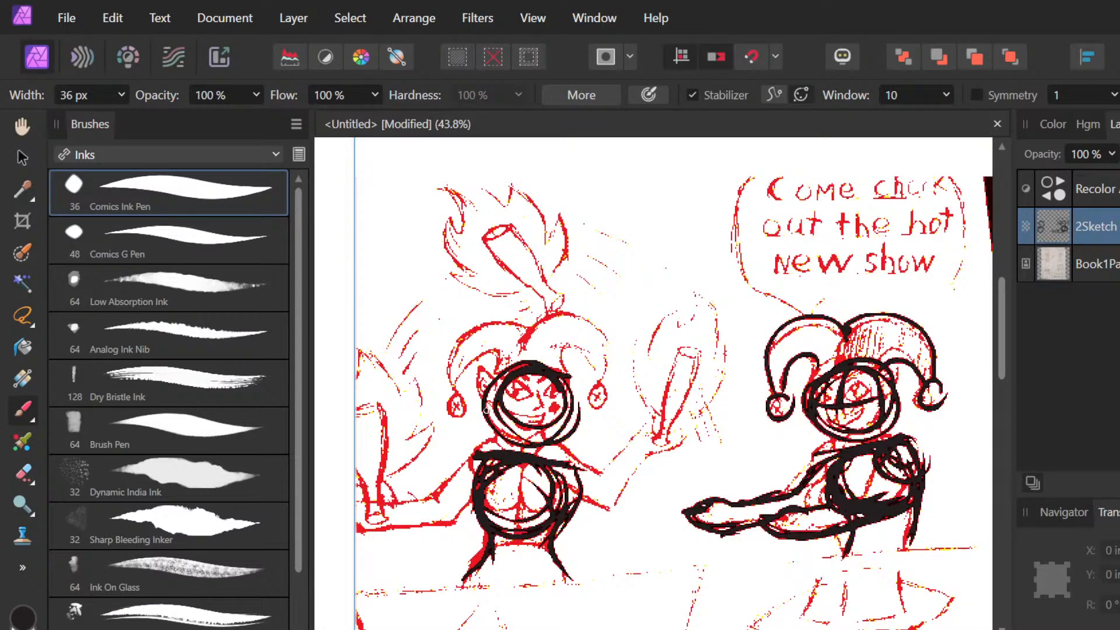
Step: Add the juggling jester's neck and torso side, and draw the upper contours of both outstretched arms down to the hands
mouse_move(487, 411)
mouse_down()
mouse_move(505, 448)
mouse_move(483, 450)
mouse_up()
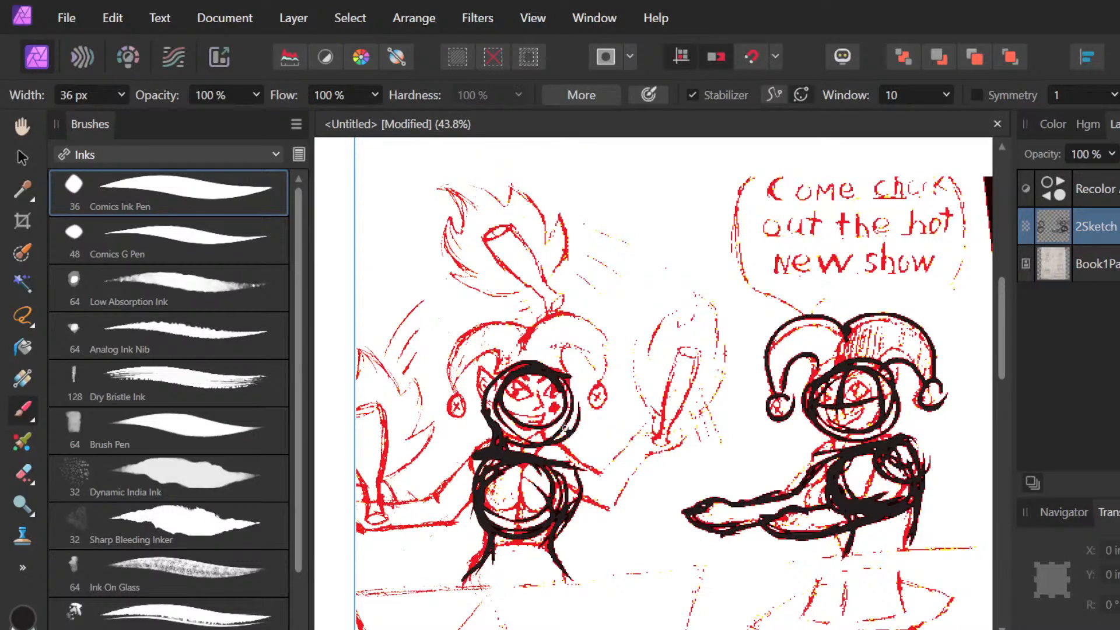
drag(542, 444, 549, 459)
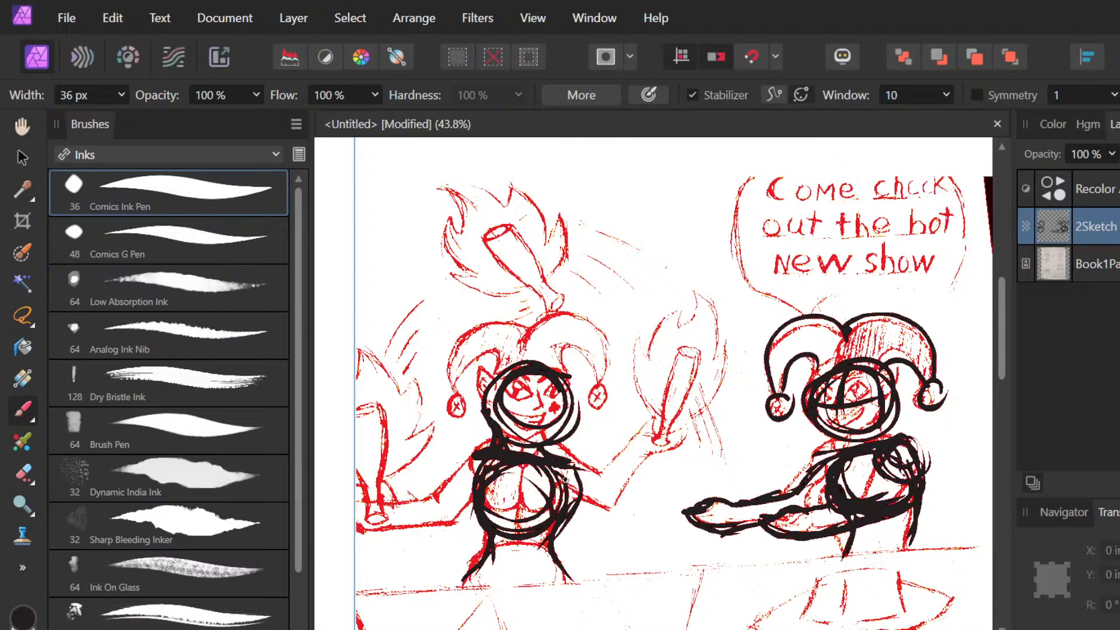
drag(565, 480, 558, 521)
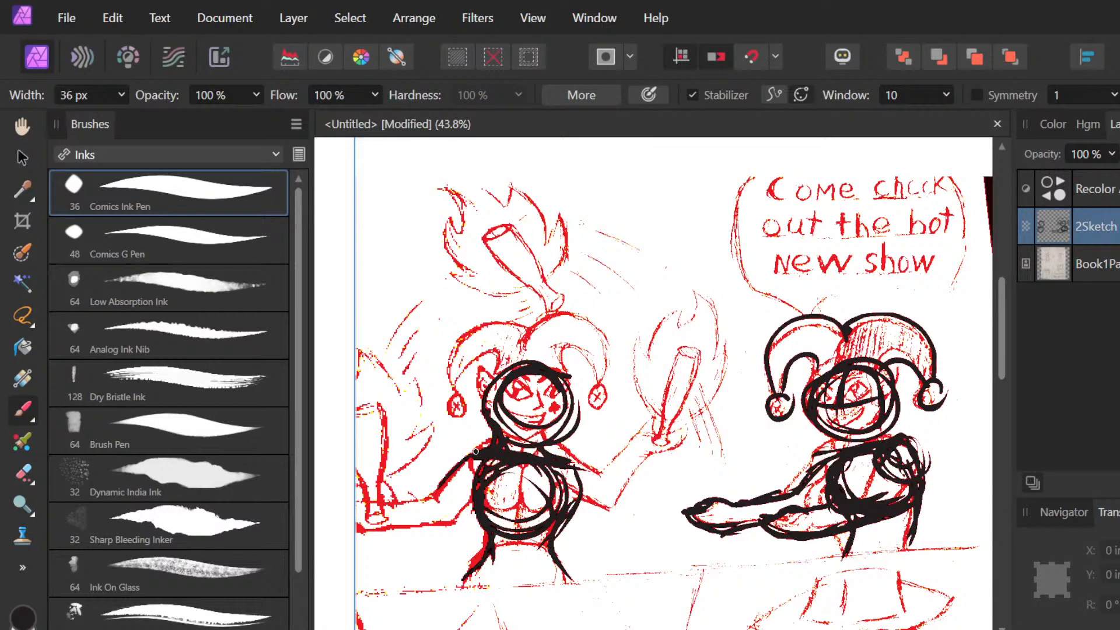
mouse_move(475, 451)
mouse_down()
mouse_move(442, 488)
mouse_move(391, 488)
mouse_up()
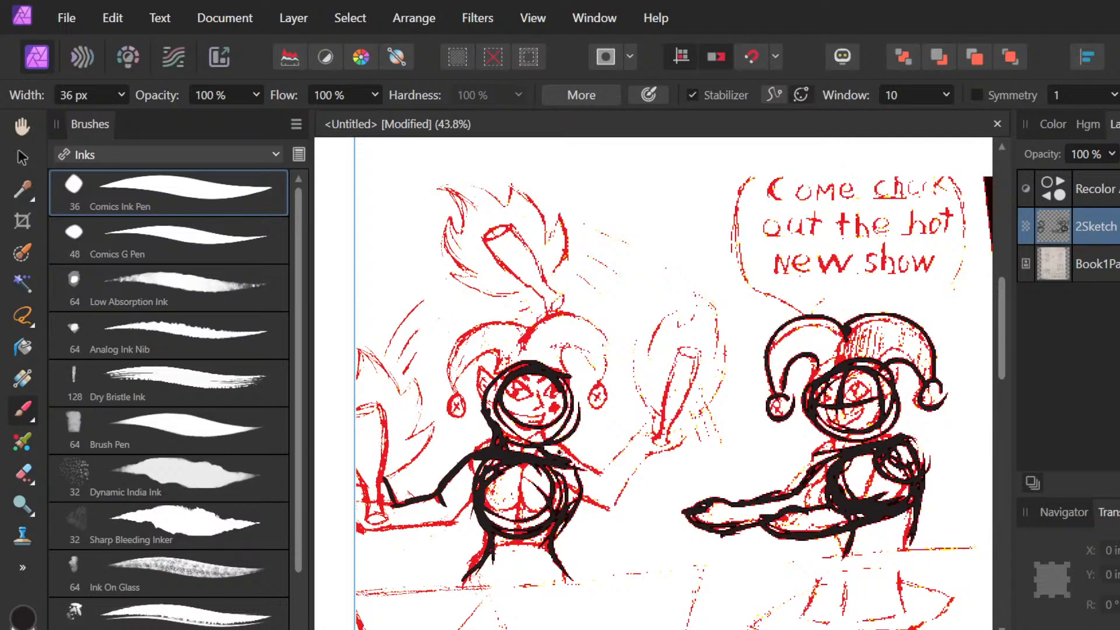
drag(560, 453, 659, 428)
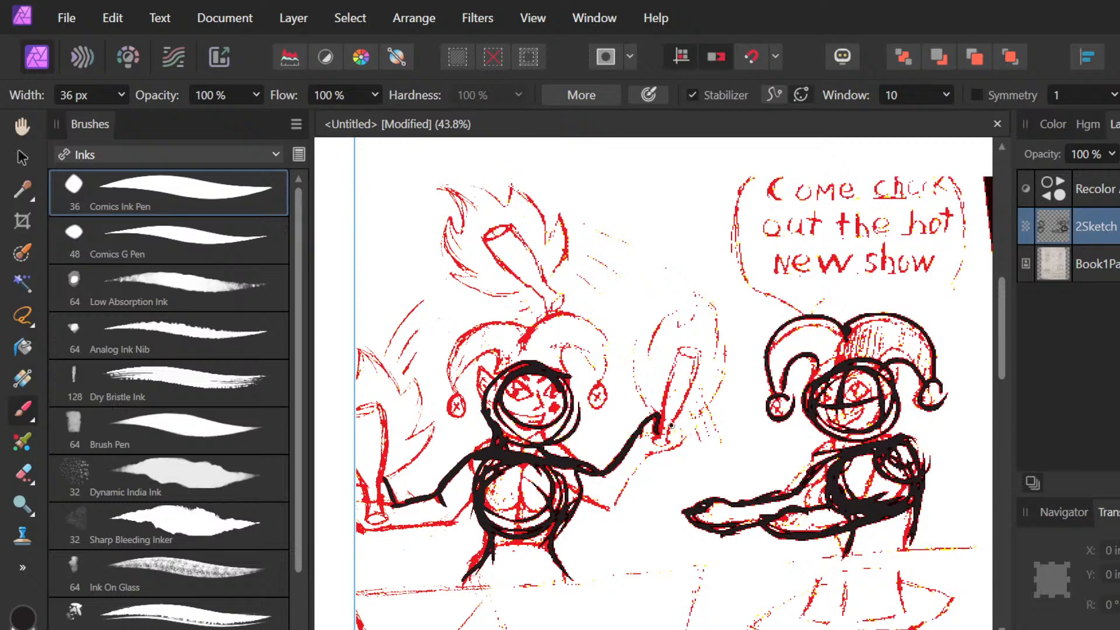
Step: Draw the torch handle in the raised right-hand side hand, redoing missed strokes, and outline both hat horns with their bells
mouse_move(660, 420)
mouse_down()
mouse_move(652, 441)
mouse_move(693, 360)
mouse_up()
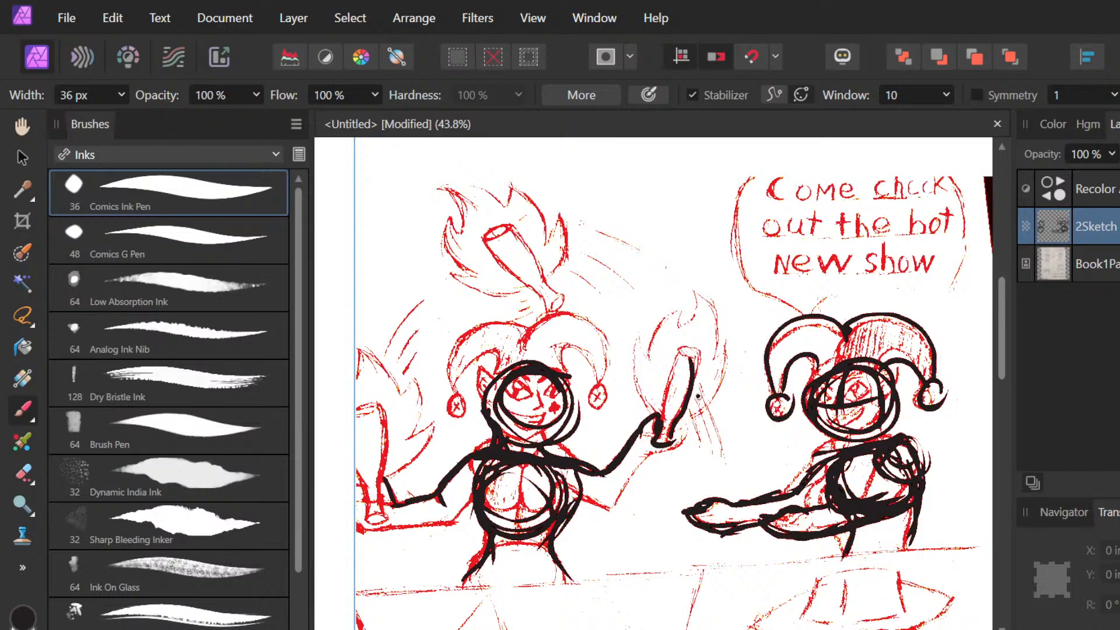
key(ctrl+z)
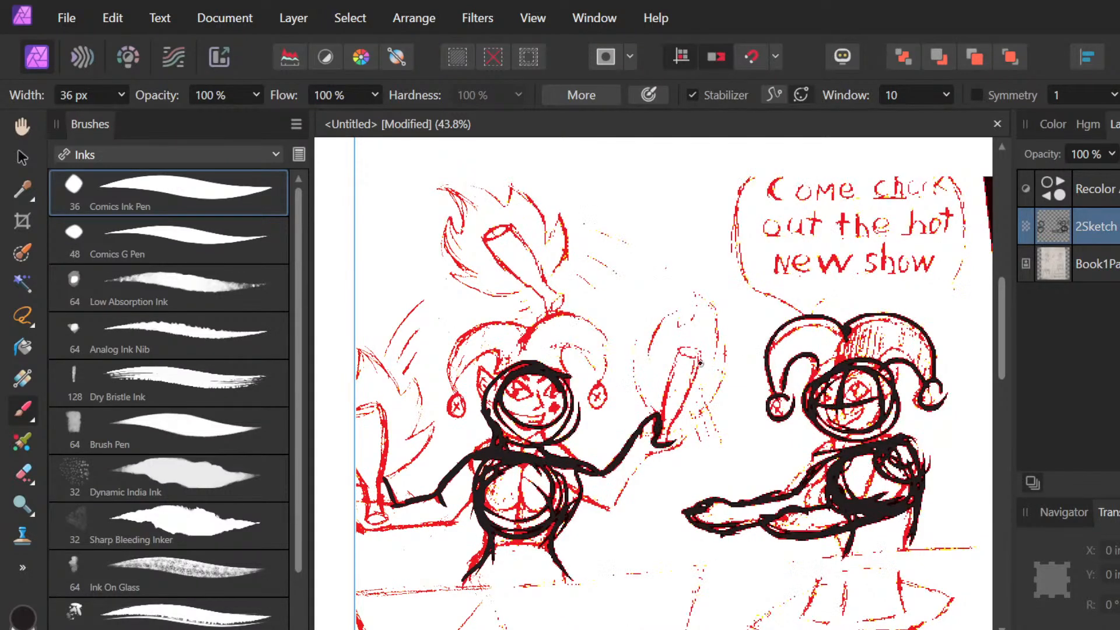
mouse_move(700, 363)
mouse_down()
mouse_move(678, 406)
mouse_move(689, 346)
mouse_move(660, 429)
mouse_up()
key(ctrl+z)
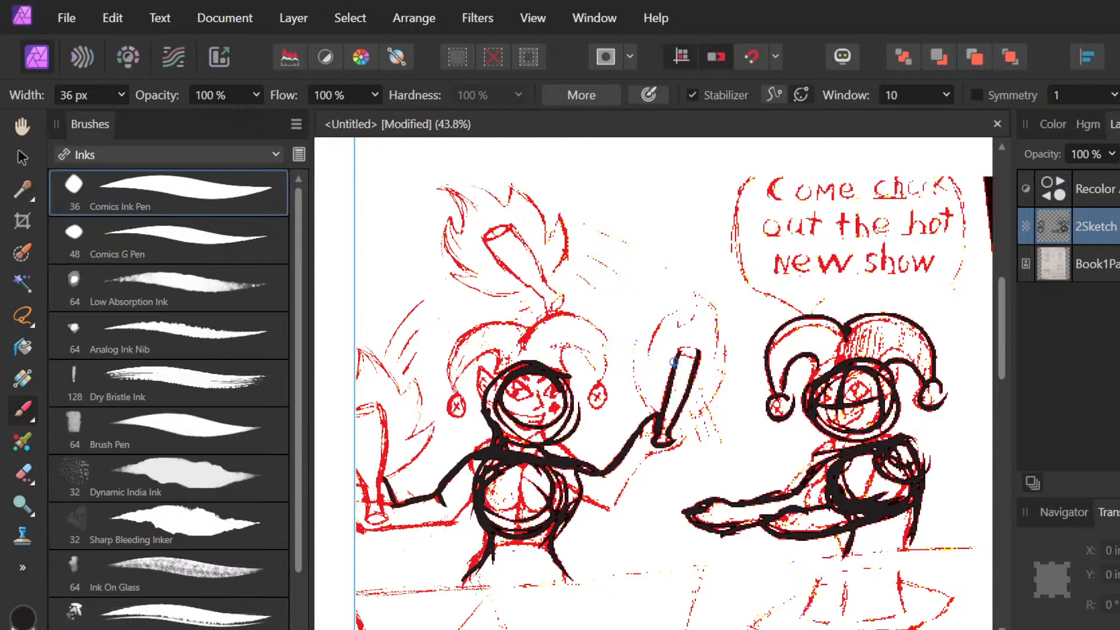
mouse_move(697, 352)
mouse_down()
mouse_move(681, 351)
mouse_move(697, 352)
mouse_up()
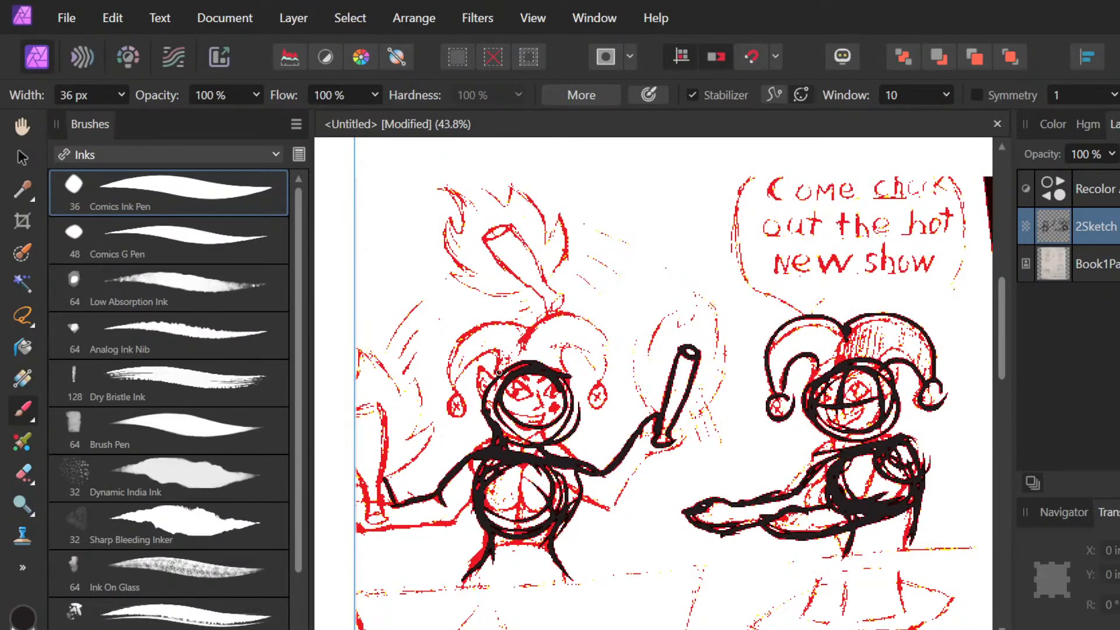
mouse_move(450, 373)
mouse_down()
mouse_move(605, 327)
mouse_move(615, 357)
mouse_move(601, 386)
mouse_move(613, 383)
mouse_move(445, 396)
mouse_move(460, 383)
mouse_move(445, 382)
mouse_move(439, 398)
mouse_up()
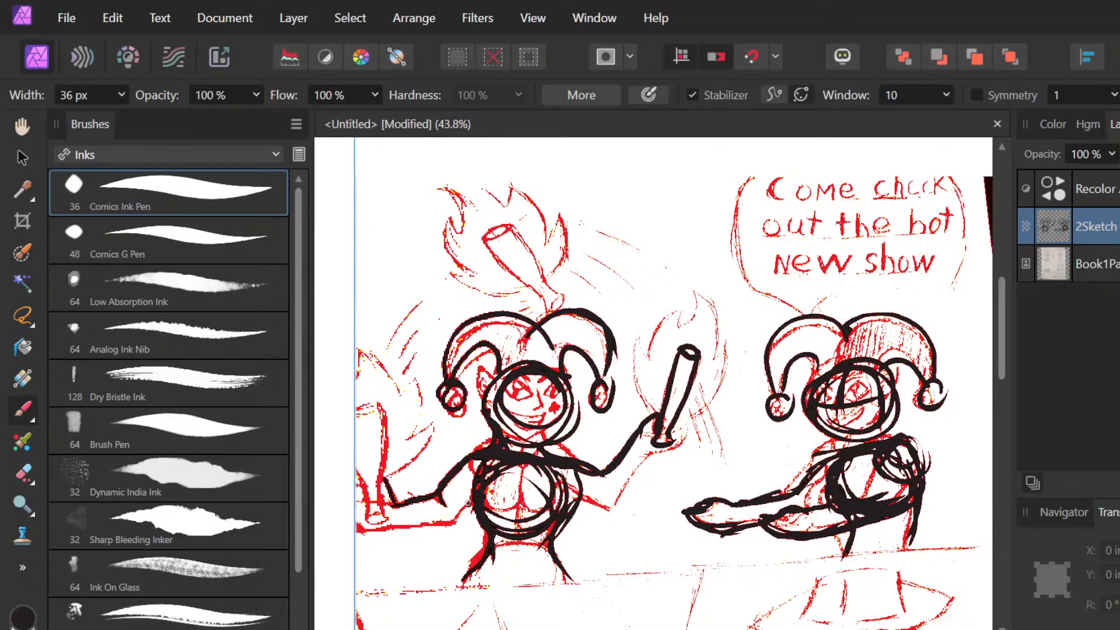
Step: Outline the wide club at the page's left edge, the undersides of both arms and the hand gripping the opposite torch
drag(382, 528, 458, 519)
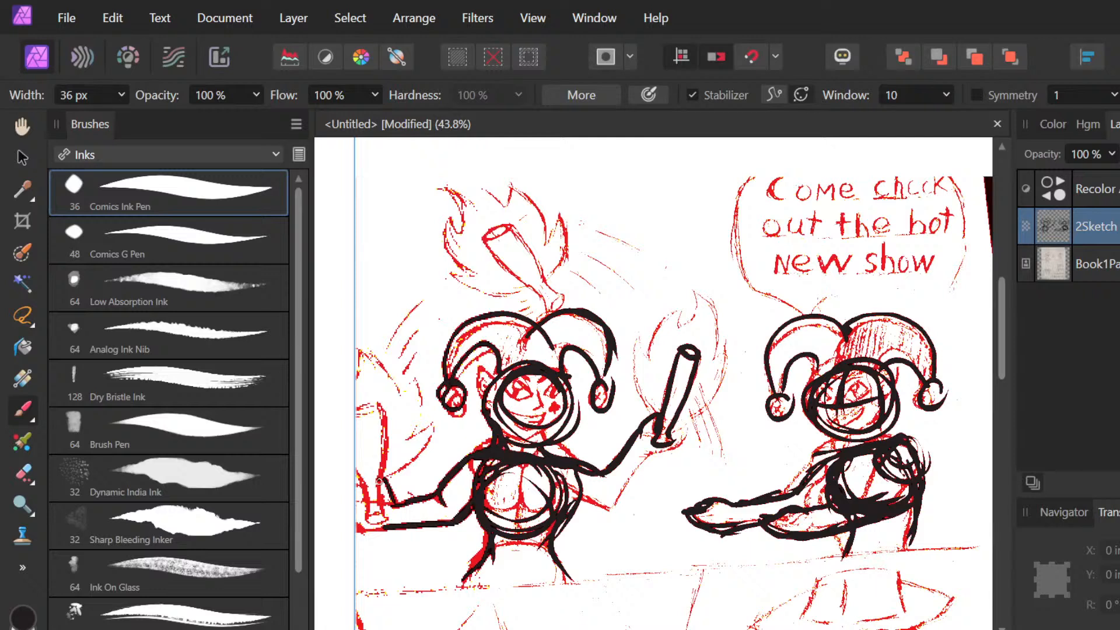
drag(379, 481, 367, 501)
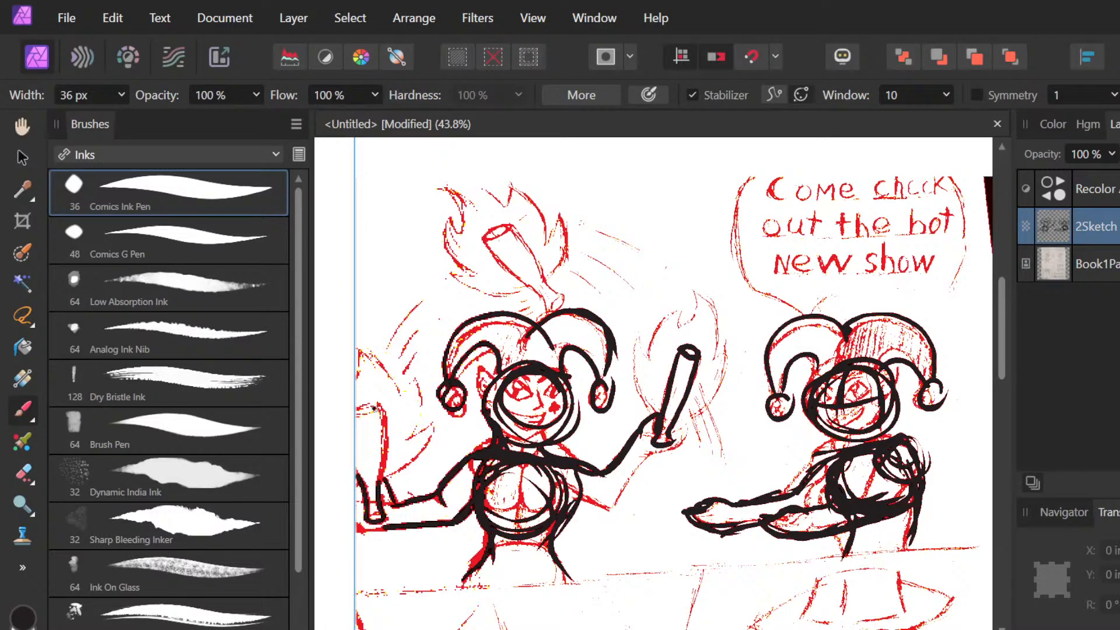
mouse_move(374, 409)
mouse_down()
mouse_move(340, 416)
mouse_move(367, 470)
mouse_up()
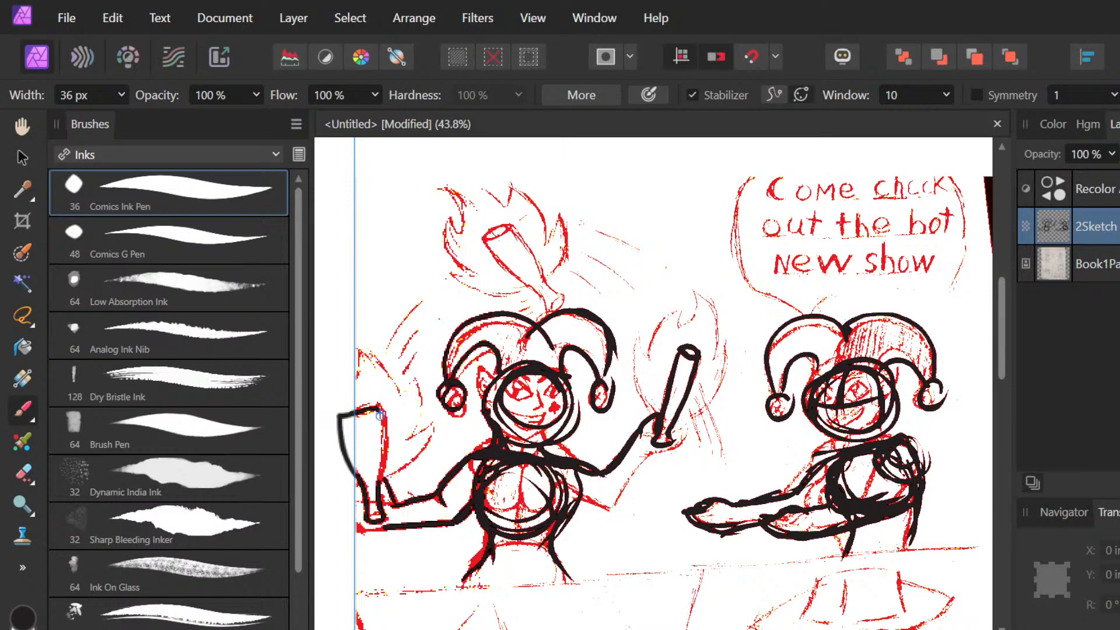
drag(380, 415, 382, 494)
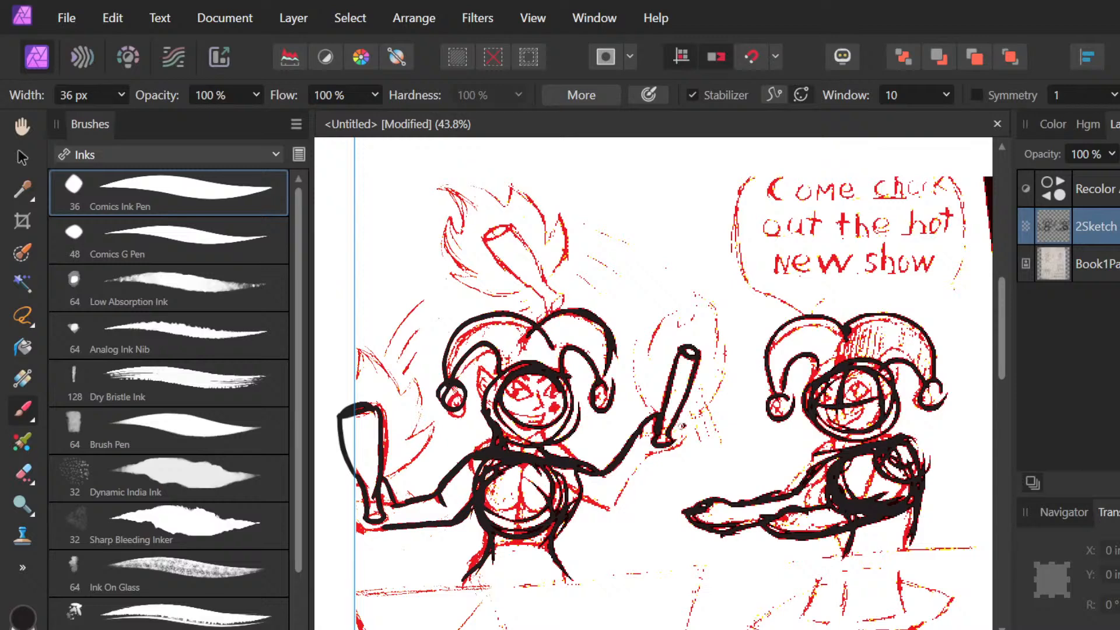
mouse_move(682, 426)
mouse_down()
mouse_move(691, 433)
mouse_move(646, 459)
mouse_move(633, 504)
mouse_up()
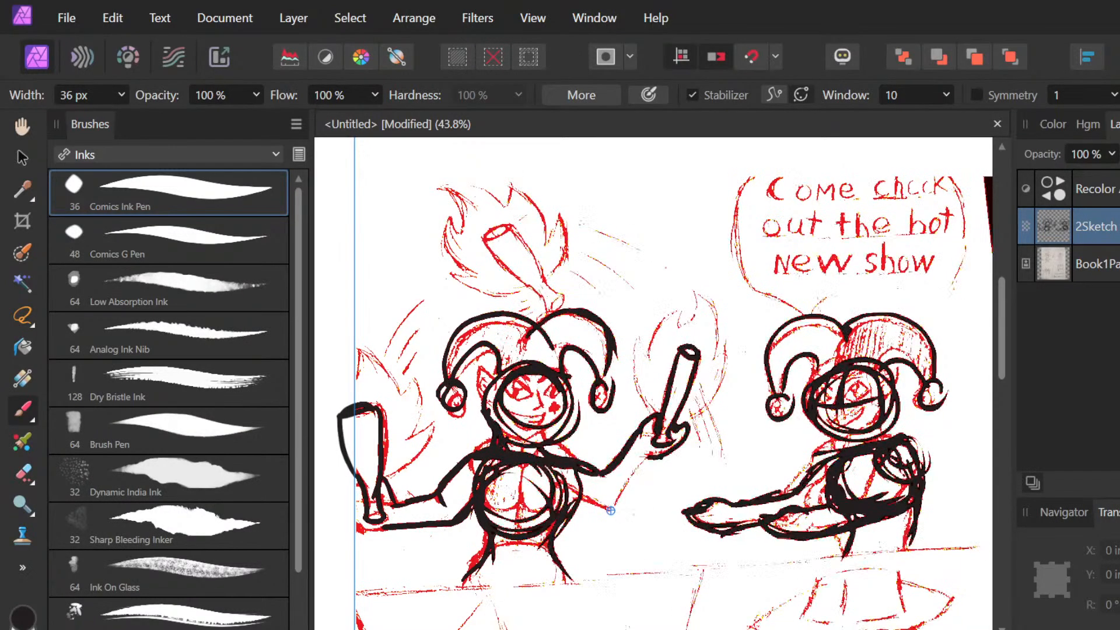
drag(638, 465, 608, 506)
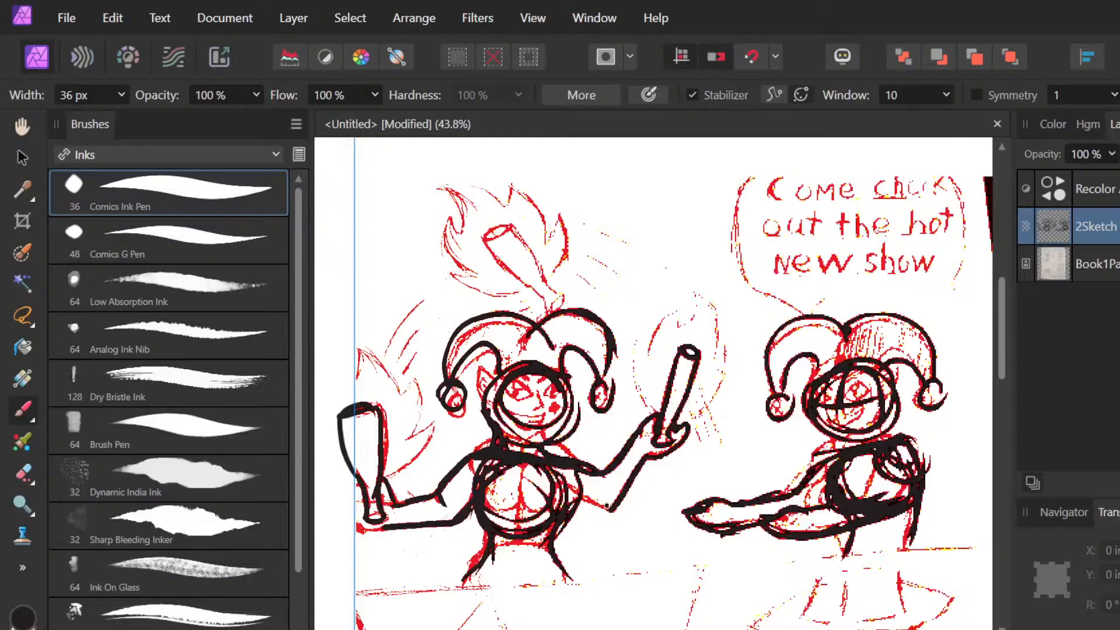
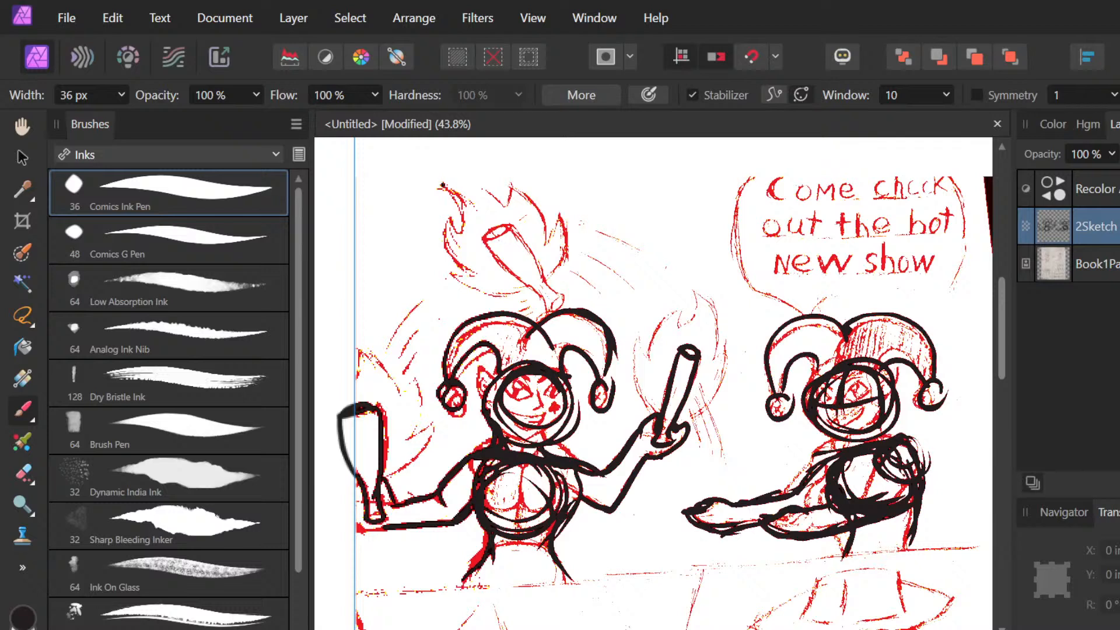
Step: Draw the jagged flame outline around the torch floating above the juggling jester's hat
mouse_move(442, 185)
mouse_down()
mouse_move(462, 238)
mouse_move(446, 181)
mouse_up()
mouse_move(449, 222)
mouse_down()
mouse_move(484, 304)
mouse_move(448, 290)
mouse_move(473, 280)
mouse_up()
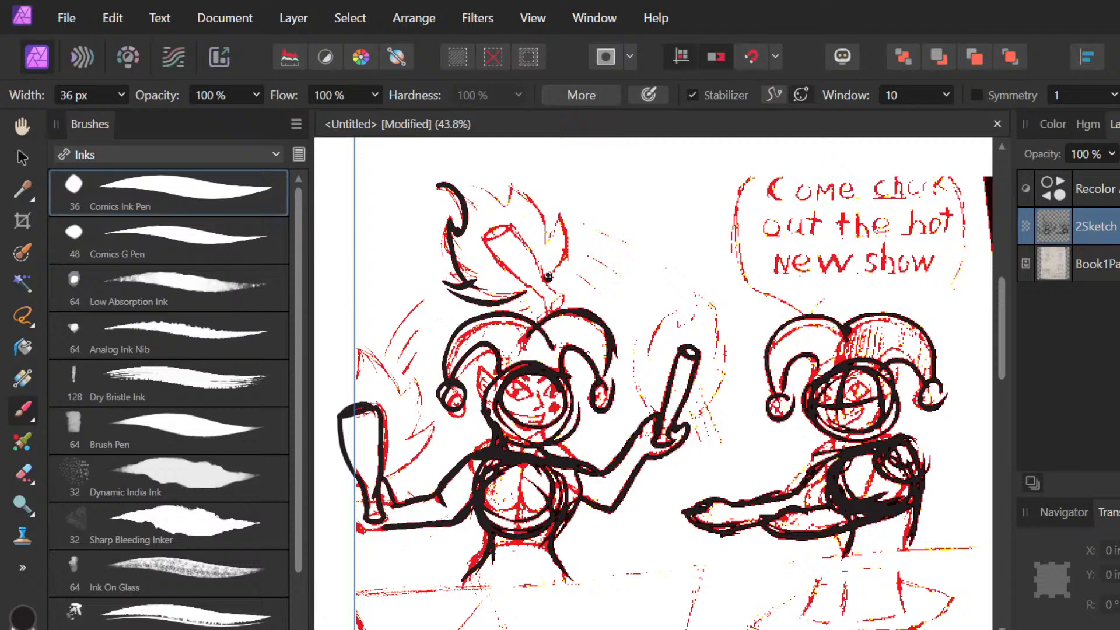
drag(548, 276, 560, 185)
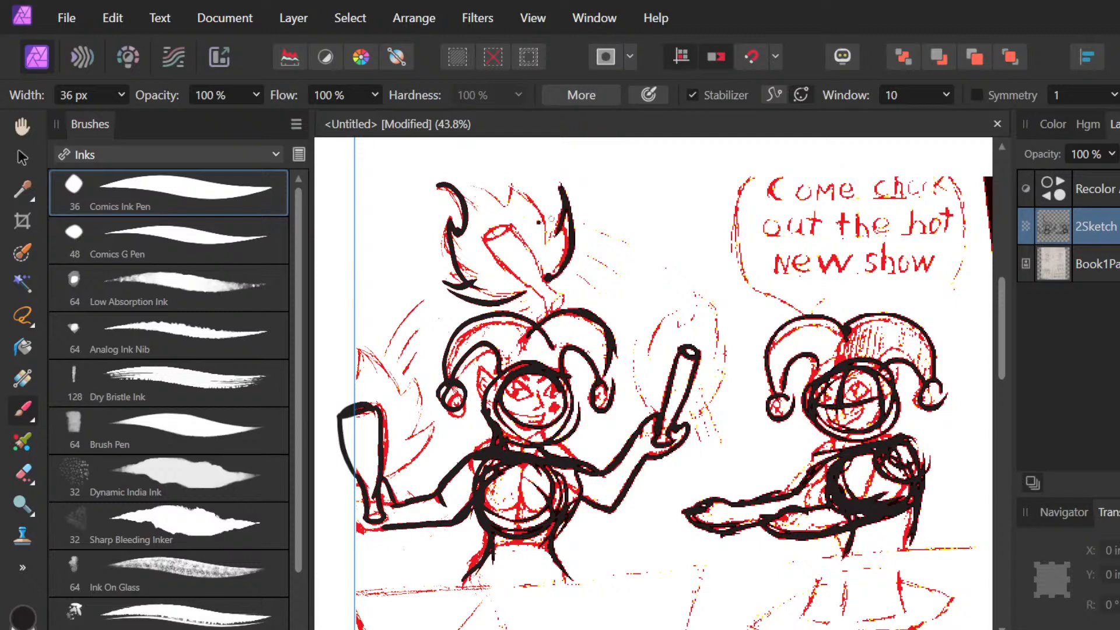
mouse_move(551, 235)
mouse_down()
mouse_move(509, 161)
mouse_move(459, 184)
mouse_up()
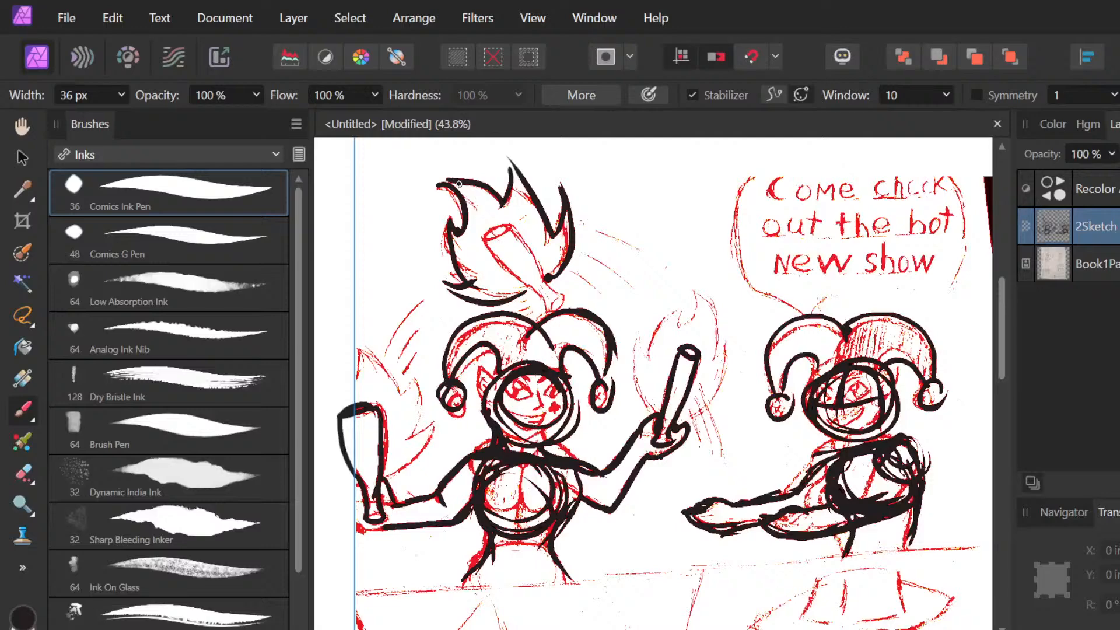
drag(806, 314, 807, 311)
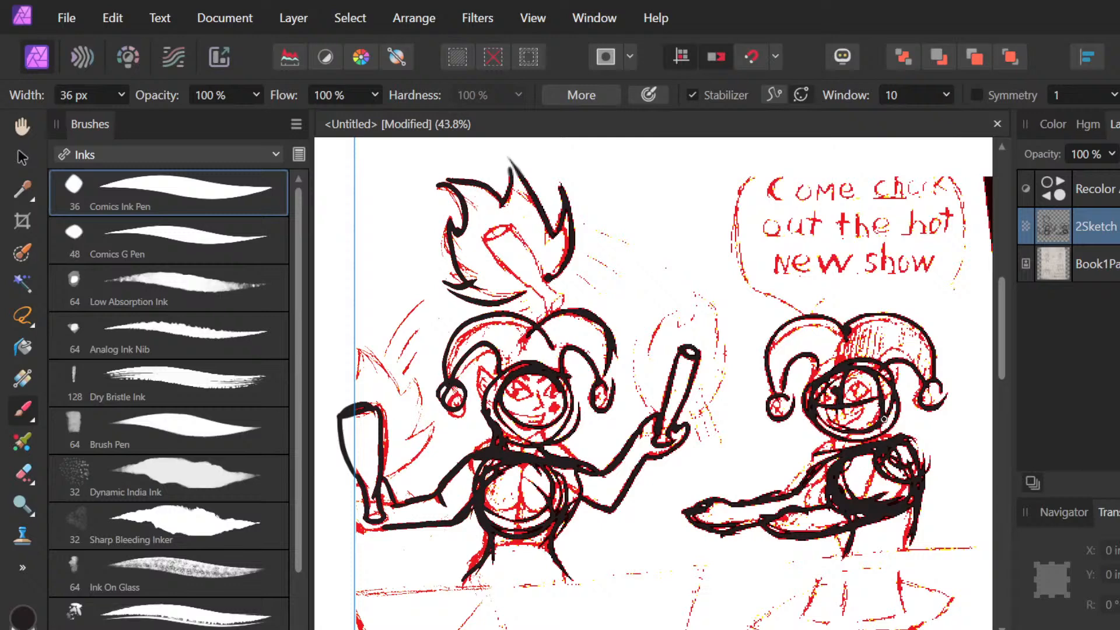
double_click(1095, 227)
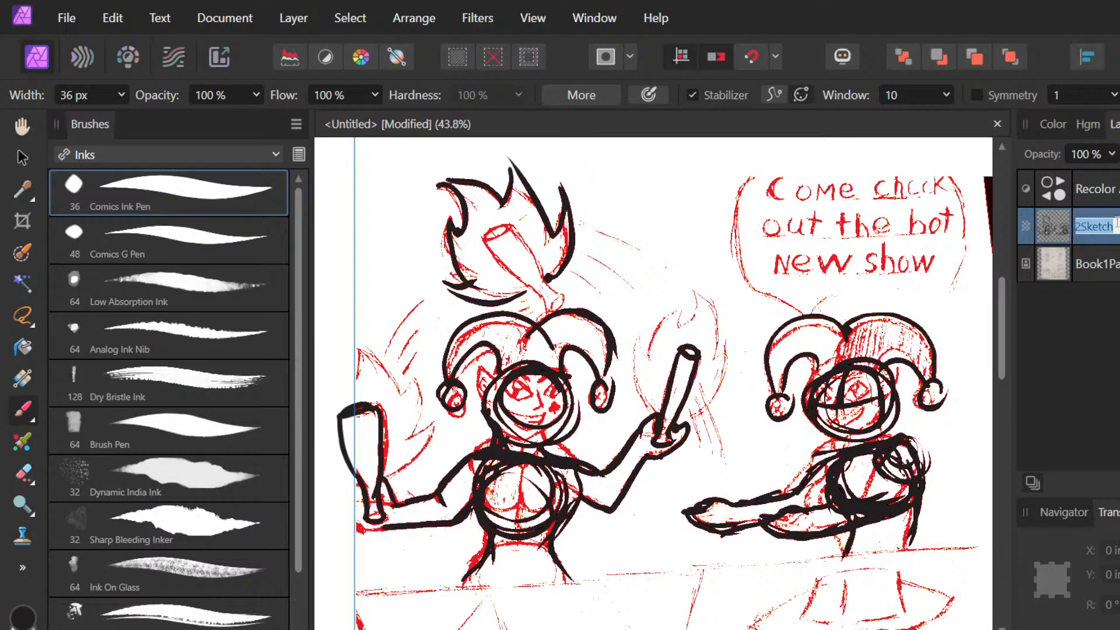
key(Return)
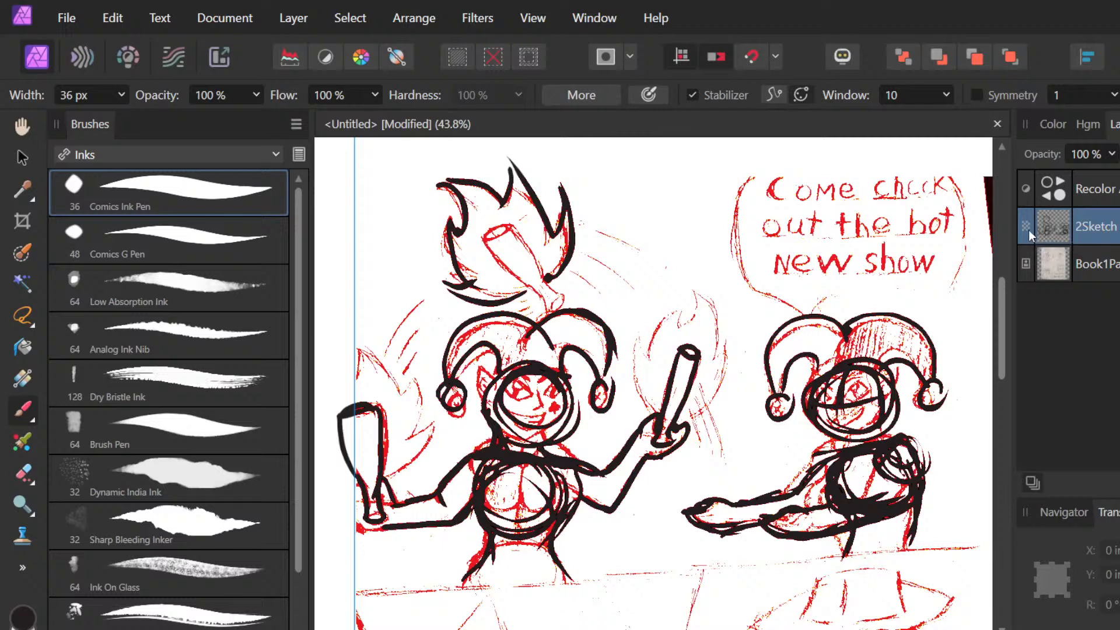
double_click(1104, 231)
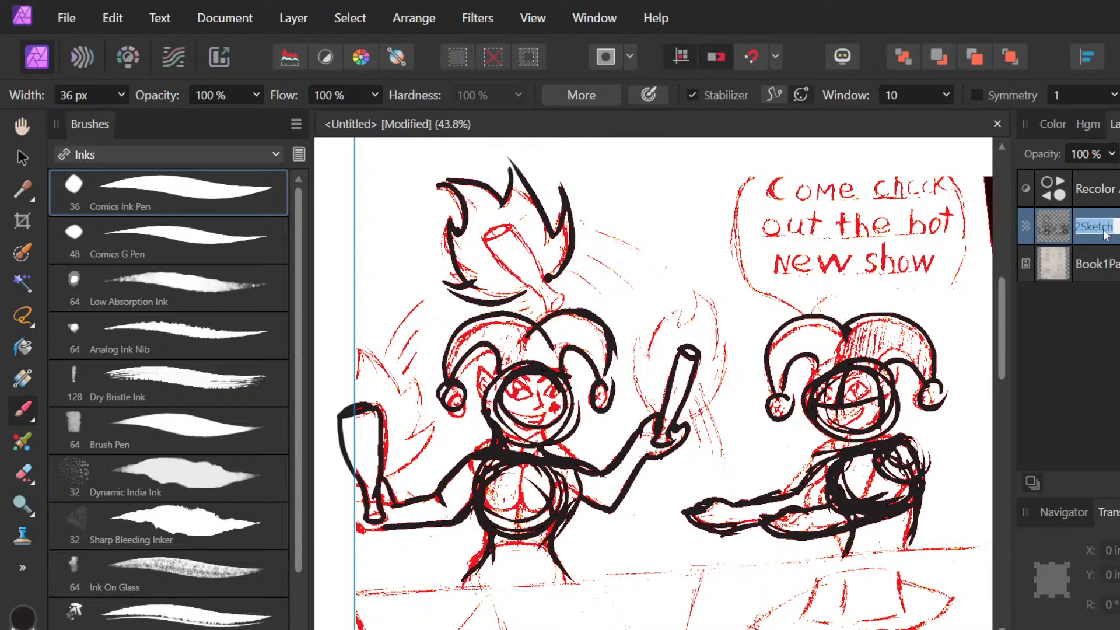
key(Return)
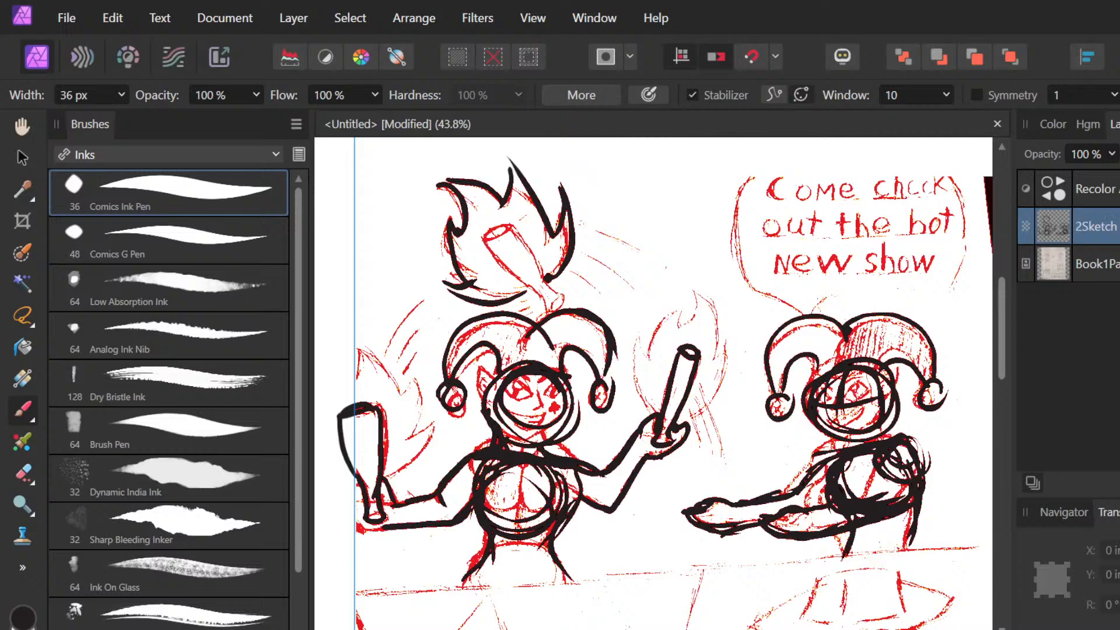
Step: Lower the 2Sketch layer's opacity to 64%
click(1112, 155)
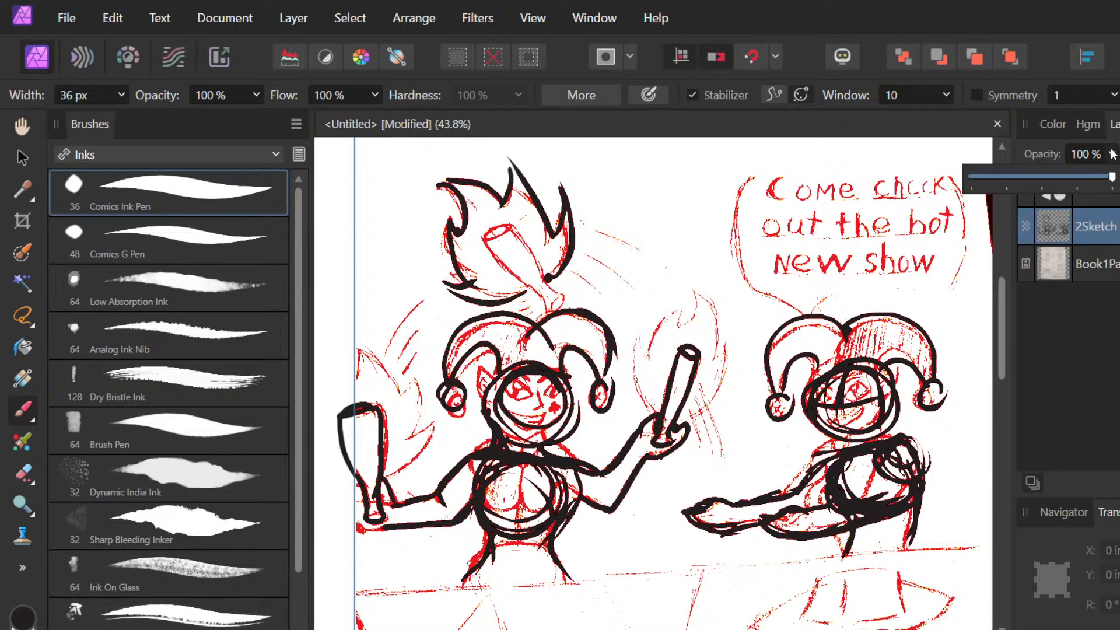
mouse_move(1112, 177)
mouse_down()
mouse_move(1049, 175)
mouse_move(1063, 175)
mouse_up()
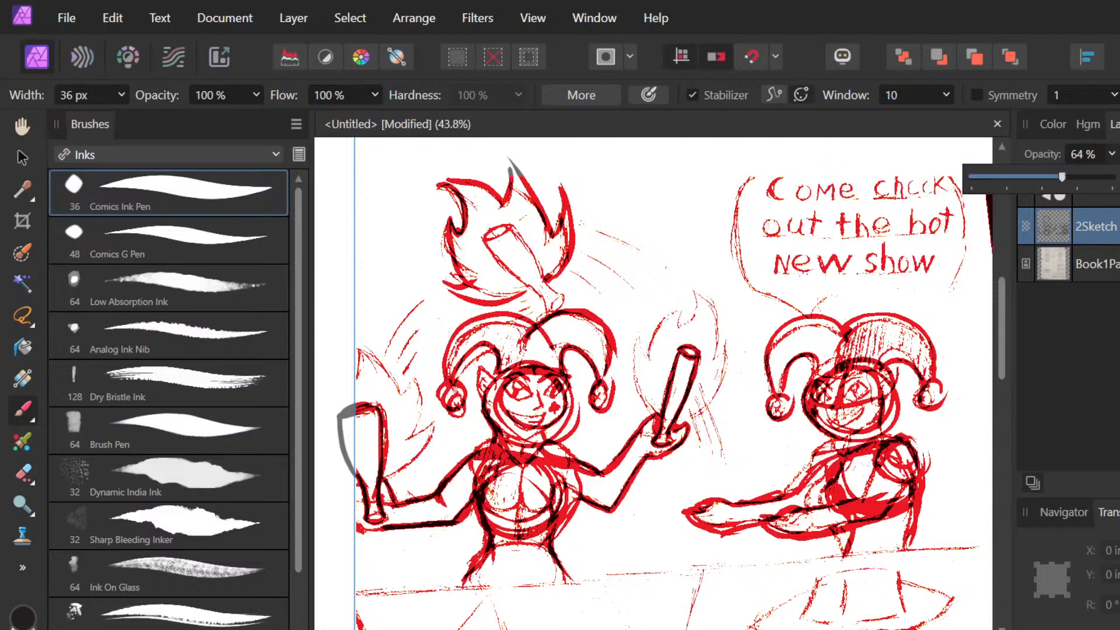
Step: Select the scanned comic page layer beneath the sketch layer, keeping its name
click(1027, 265)
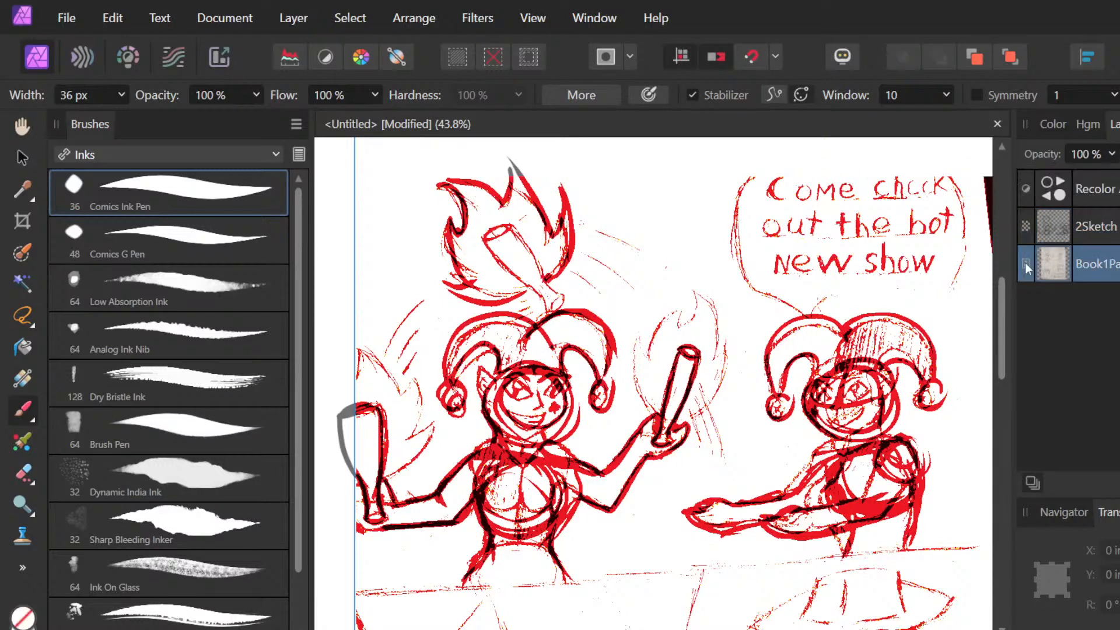
click(1097, 265)
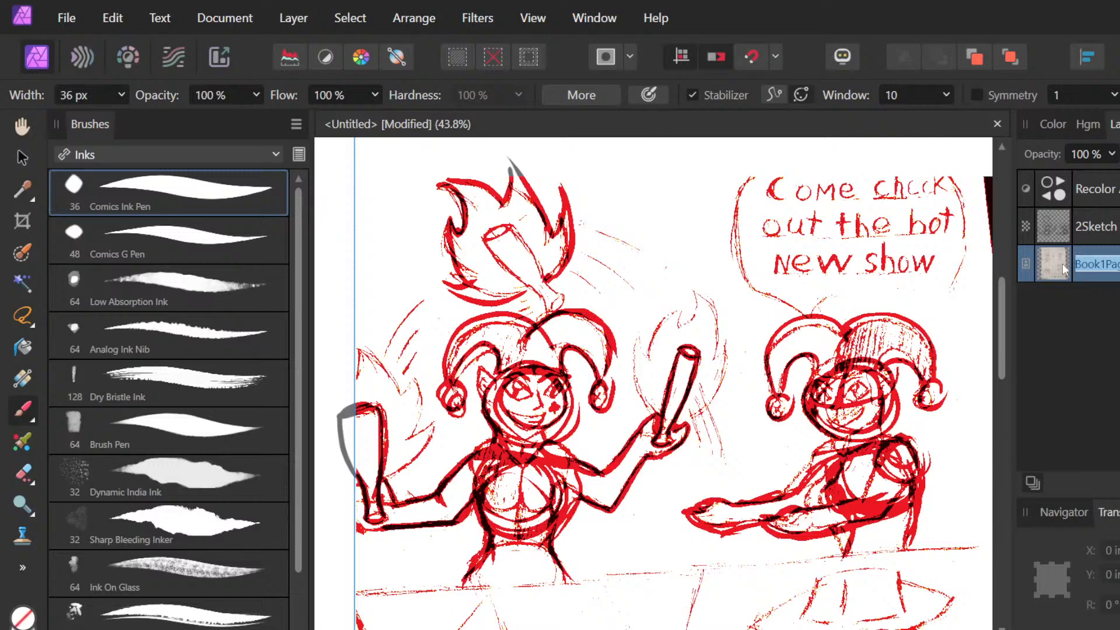
mouse_move(1014, 312)
mouse_down()
mouse_move(967, 313)
mouse_move(1016, 312)
mouse_up()
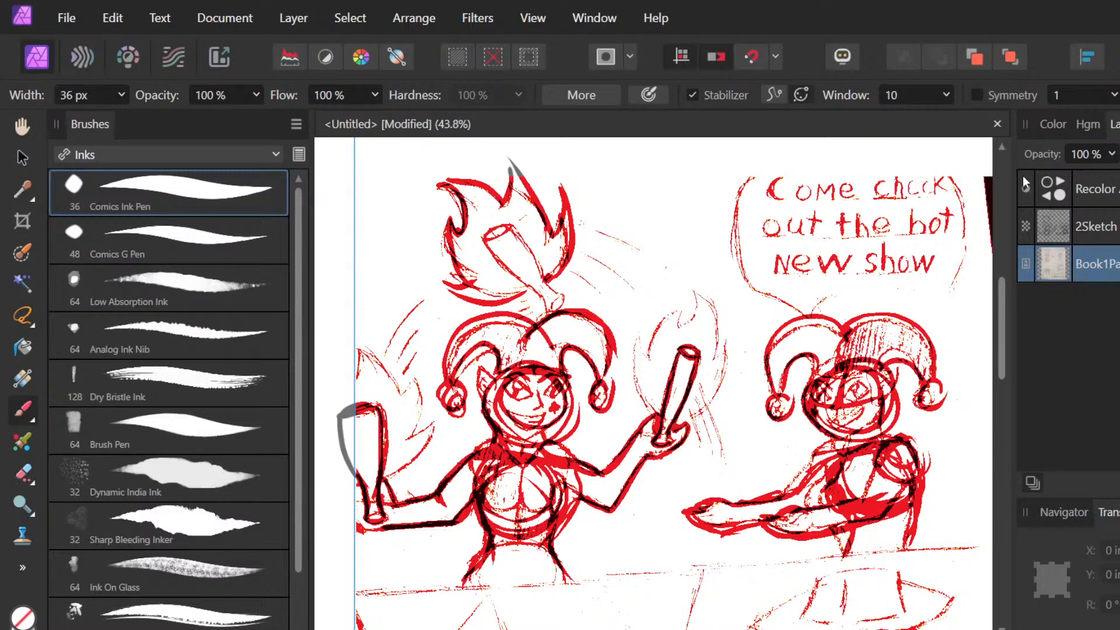
Step: Lower the scanned comic page layer's opacity to 0% and examine the jester sketch on its own
click(1083, 126)
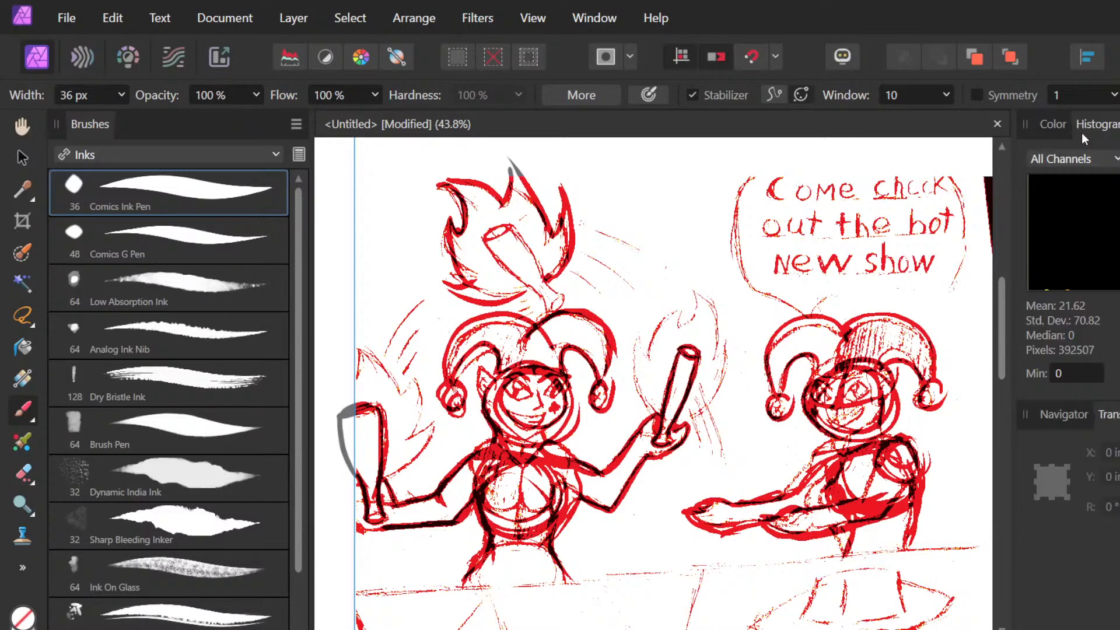
click(1069, 128)
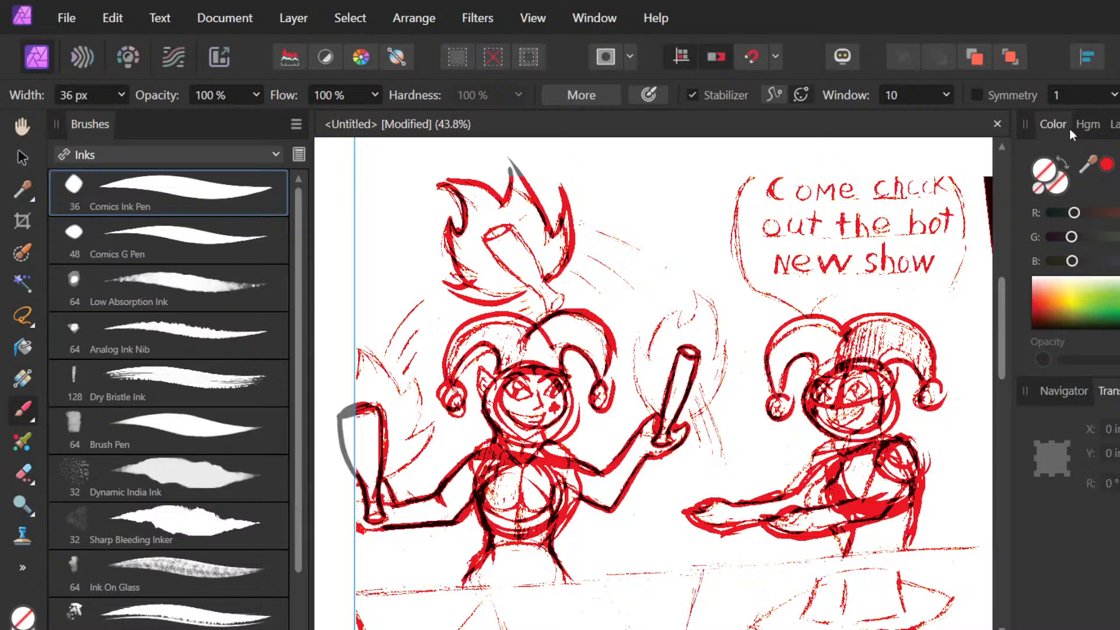
click(1114, 124)
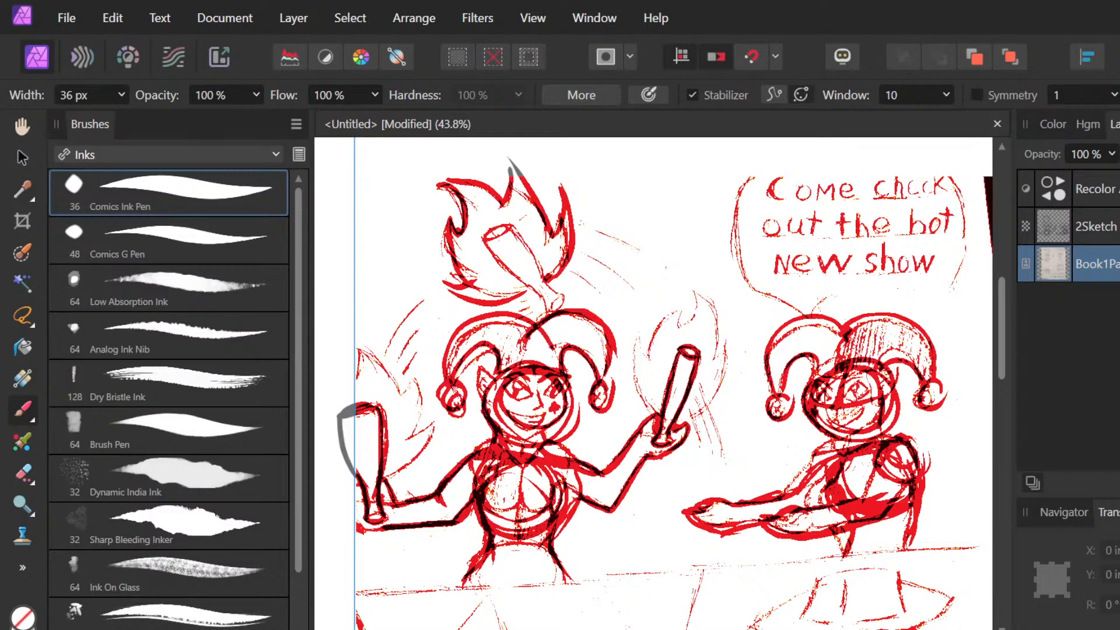
click(1115, 264)
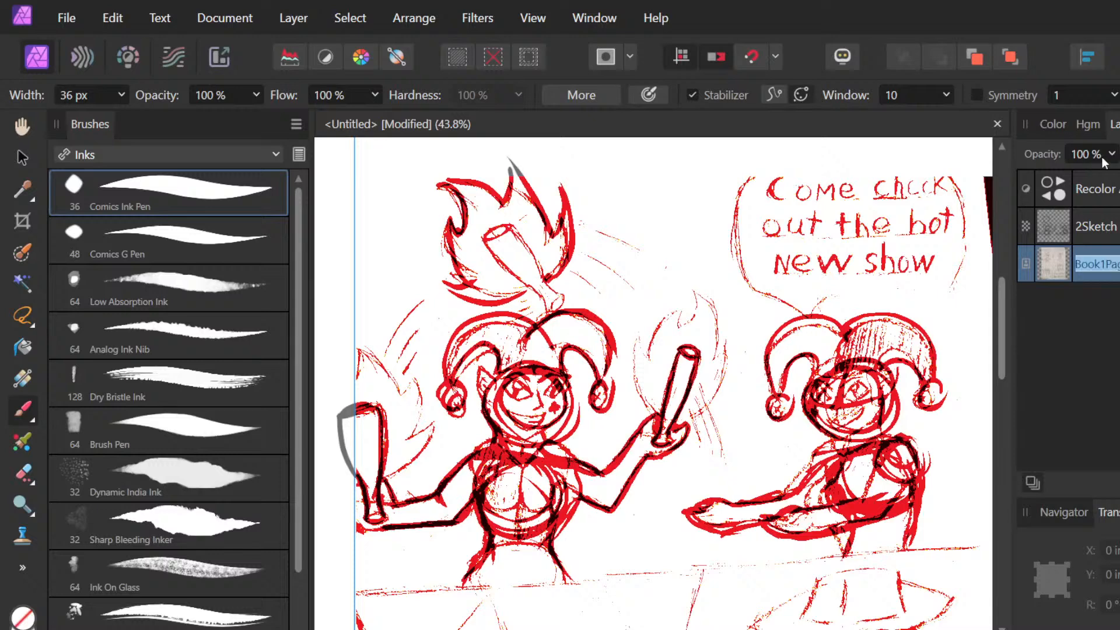
drag(1104, 162, 915, 181)
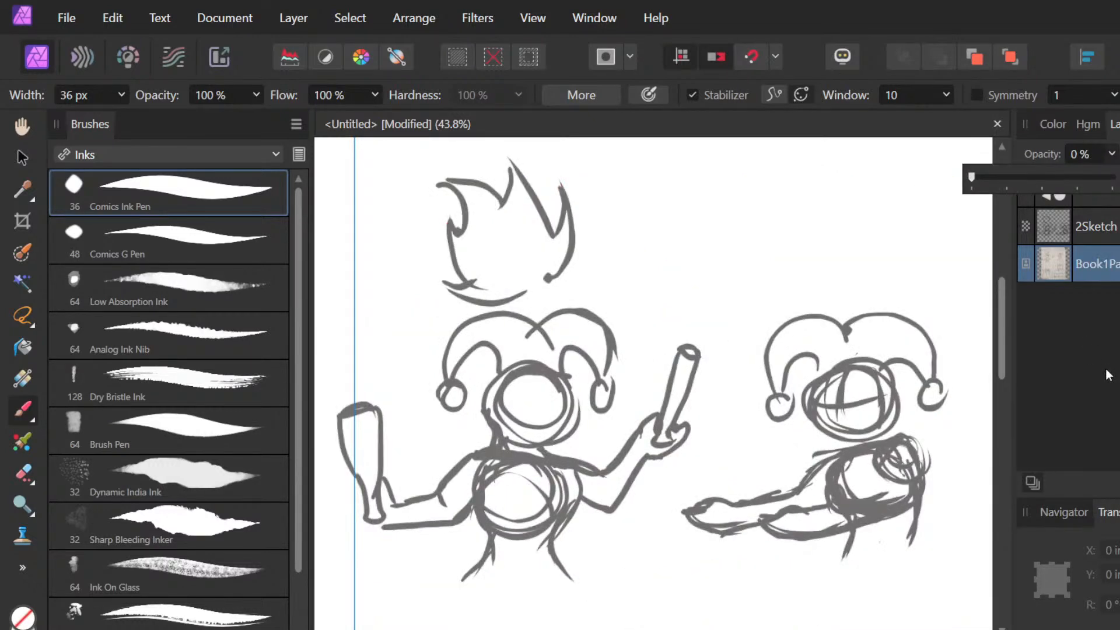
scroll(554, 426, down, 2)
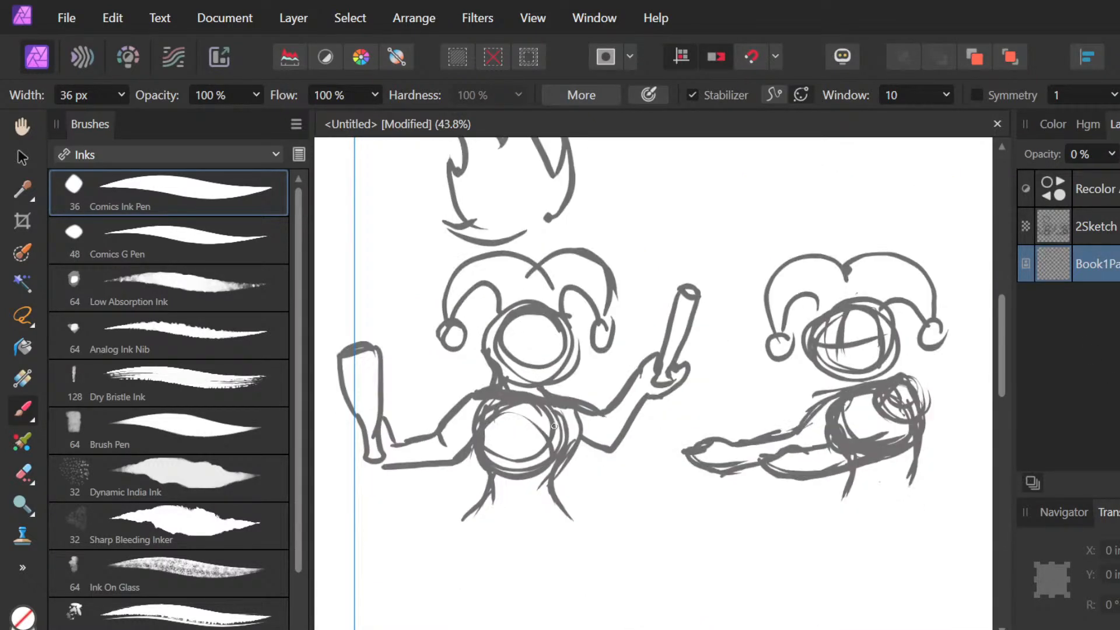
scroll(554, 427, up, 1)
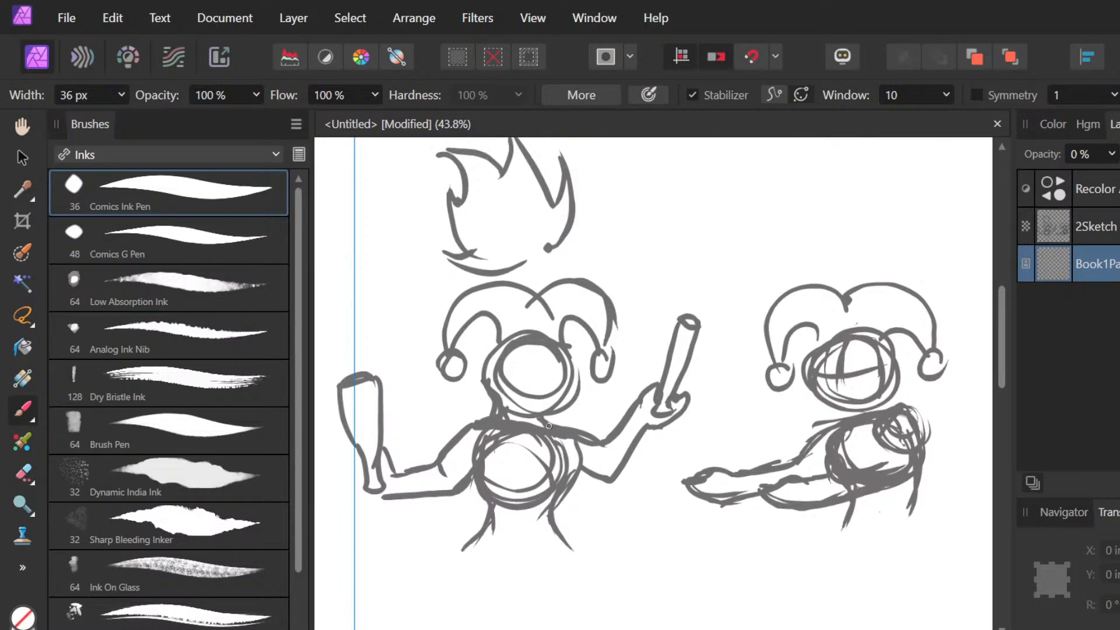
Step: Bring the scanned comic page layer back to 100% opacity
click(1098, 227)
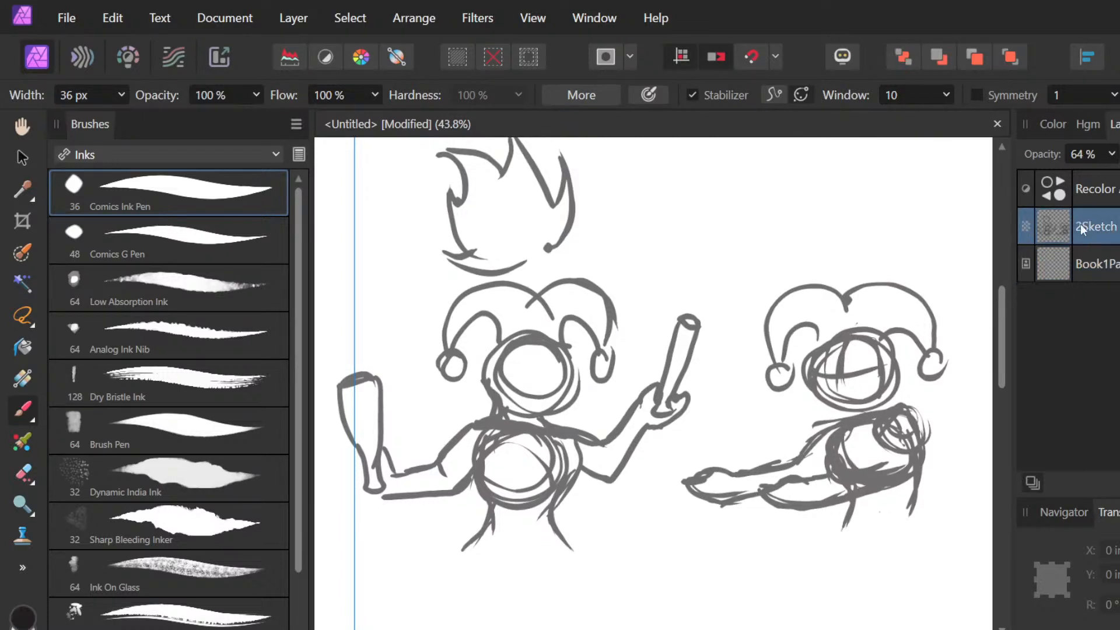
click(1082, 262)
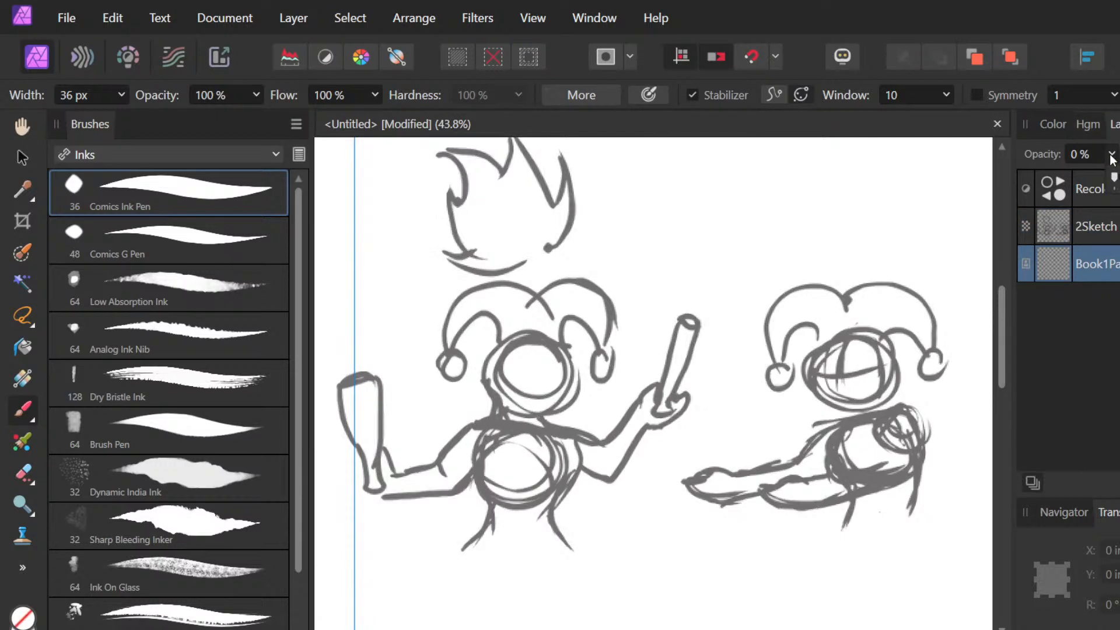
drag(1112, 161, 1119, 169)
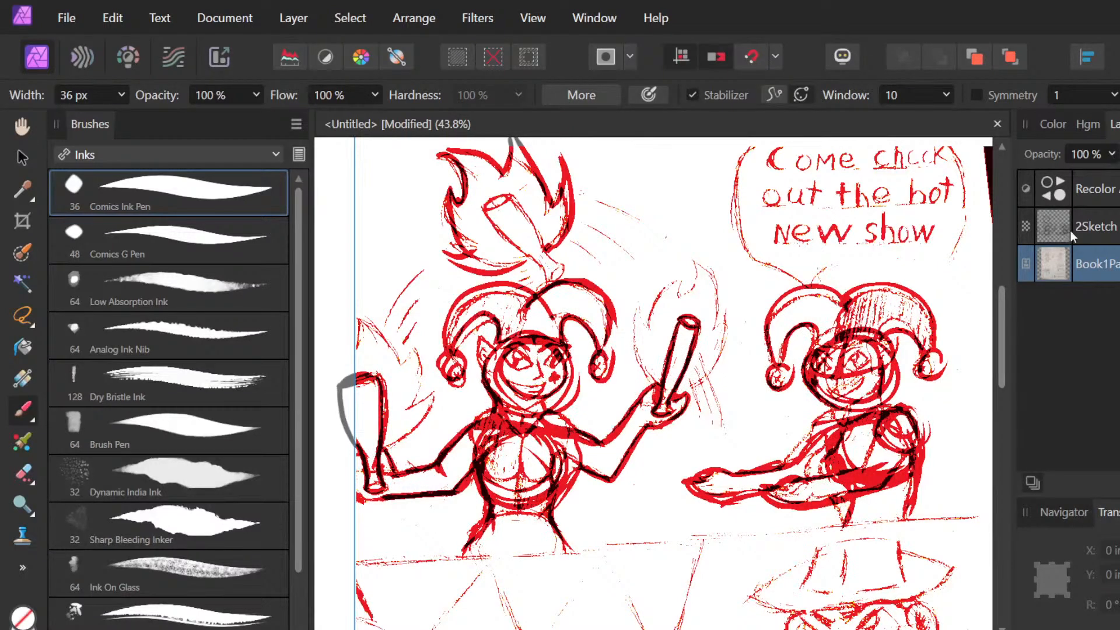
Step: Fade the scanned comic page layer to 39% opacity beneath the sketch
click(1115, 233)
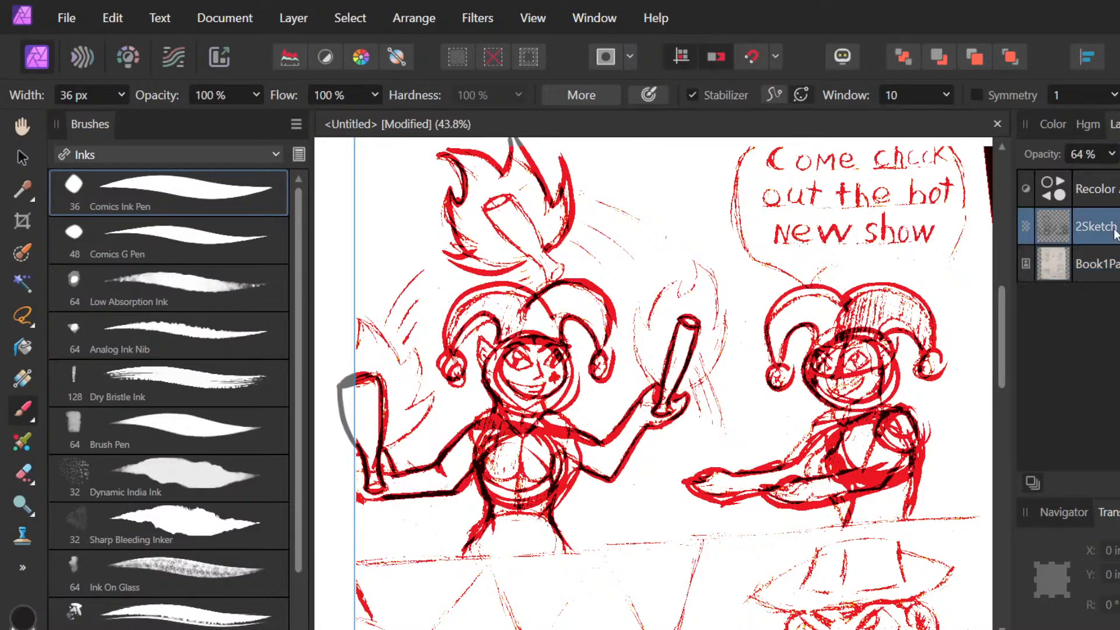
click(1110, 264)
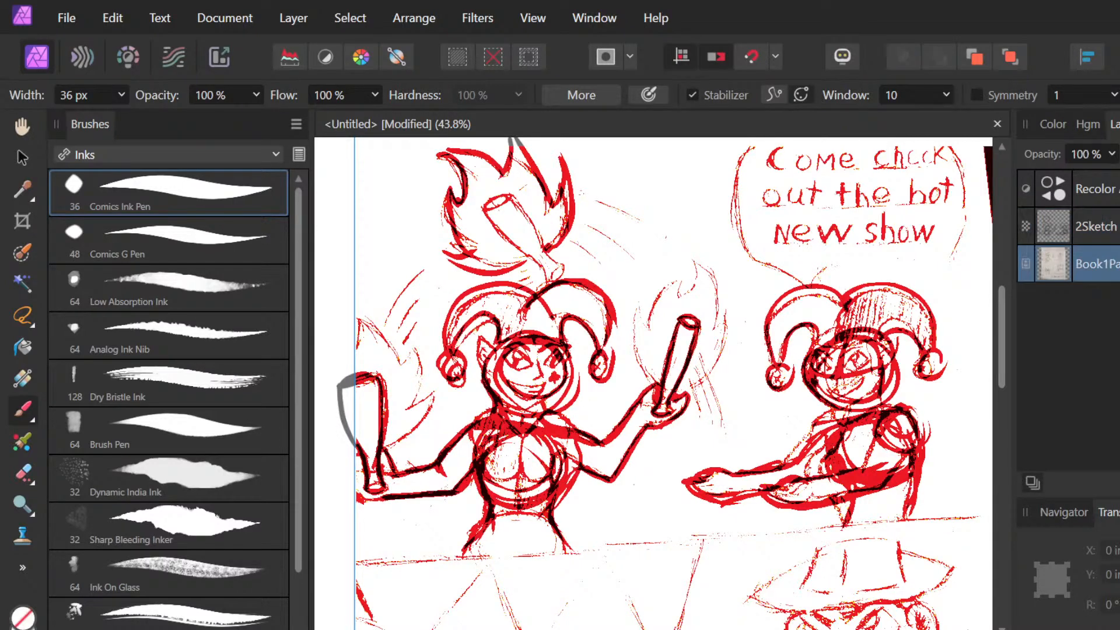
drag(1111, 153, 1026, 188)
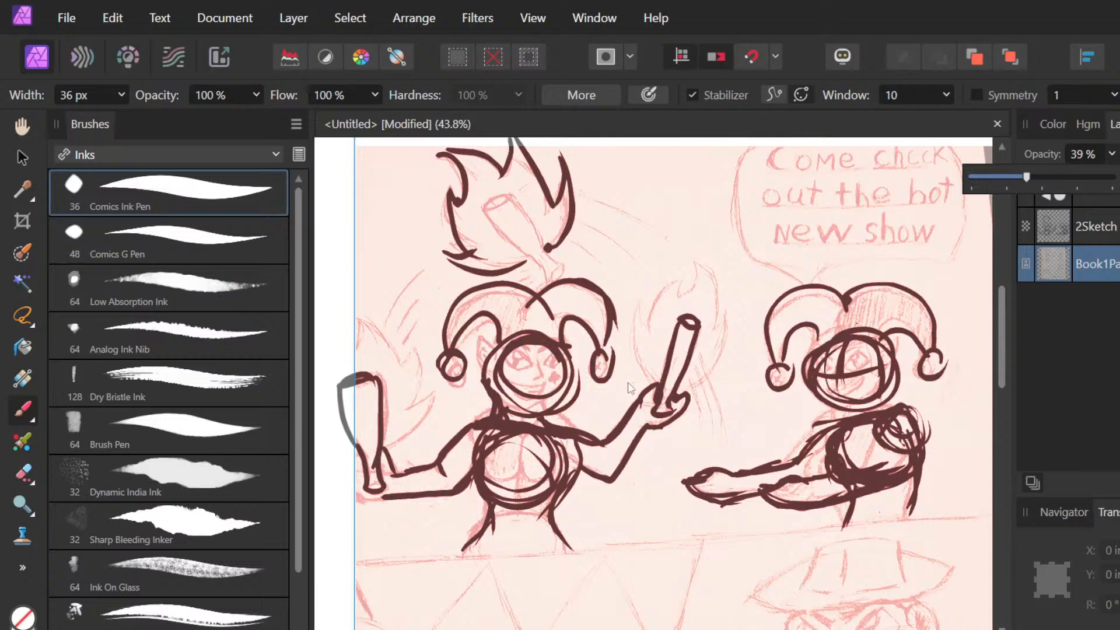
Step: Erase the tall middle spike of the flame above the juggling jester's hat on the 2Sketch layer
scroll(657, 238, up, 1)
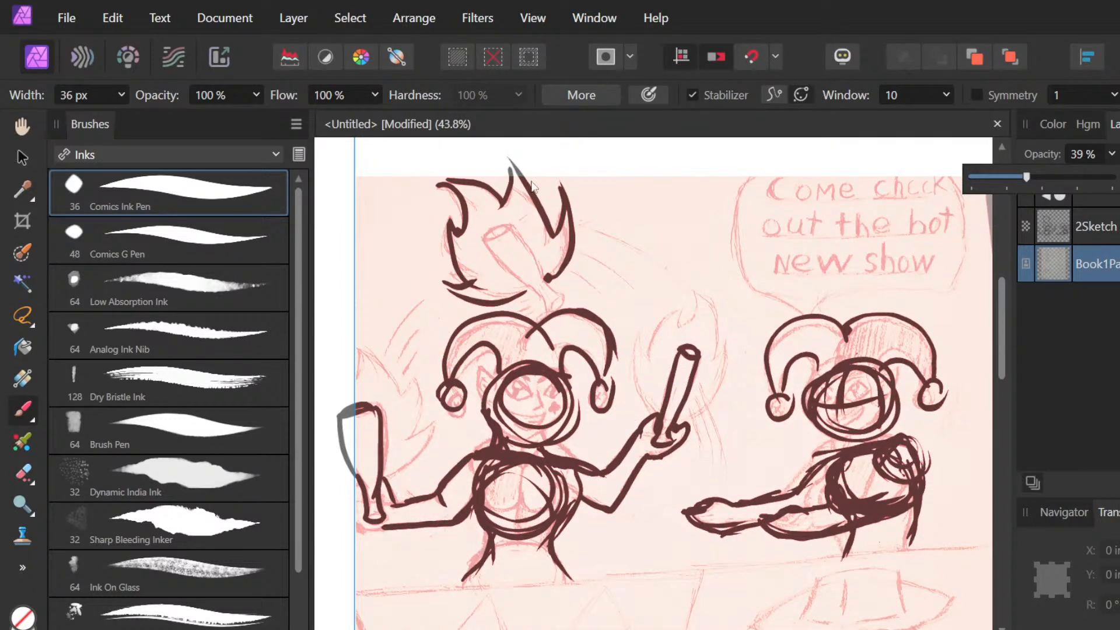
text(e)
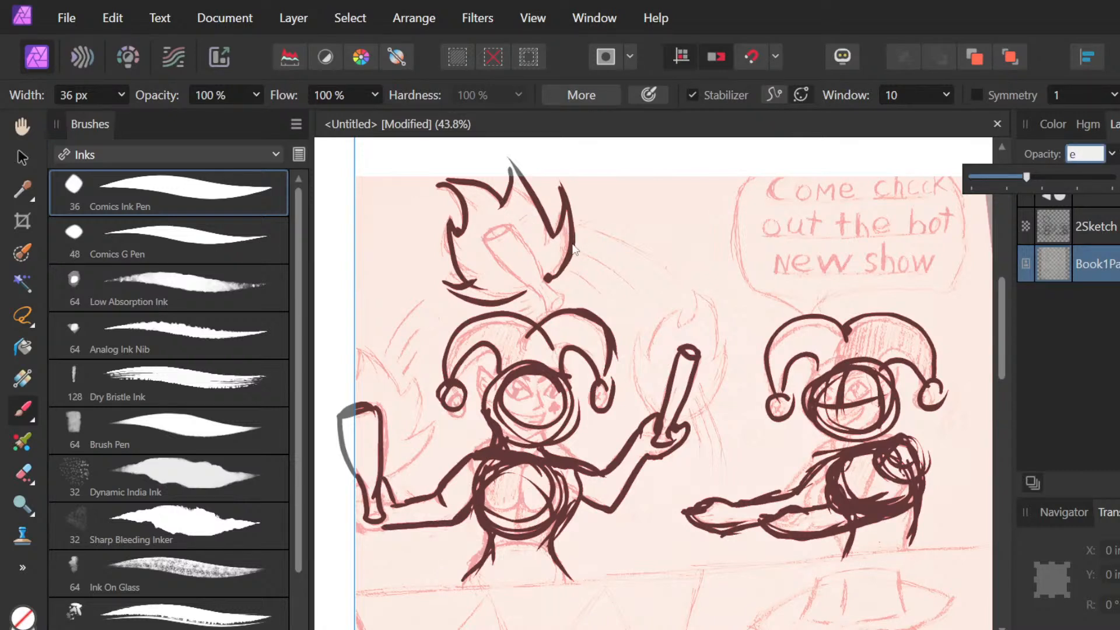
click(574, 245)
key(e)
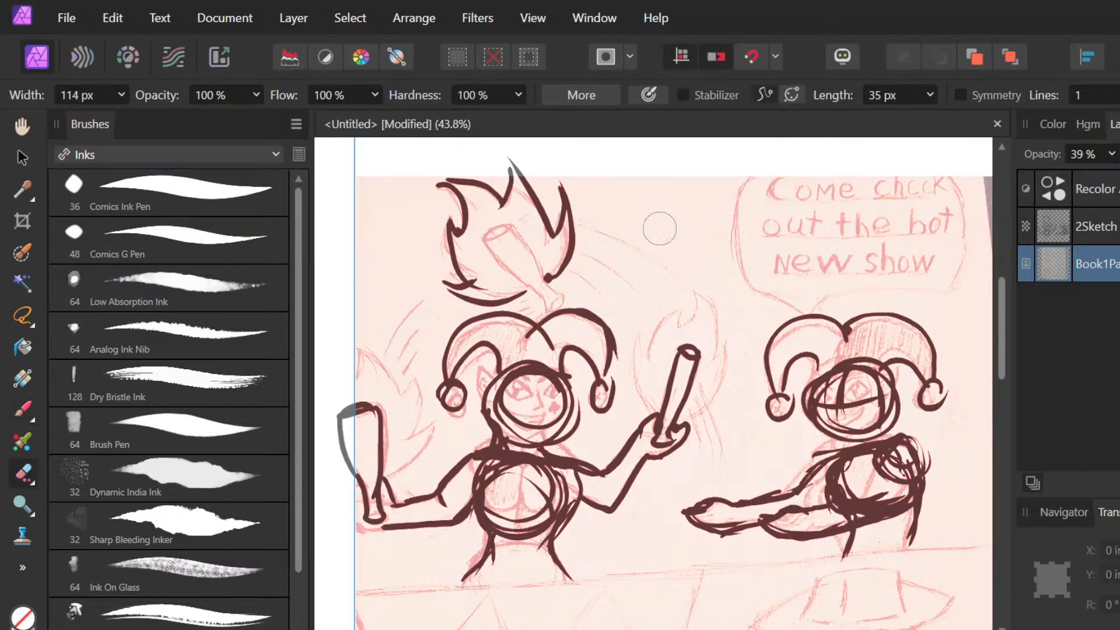
drag(558, 236, 544, 199)
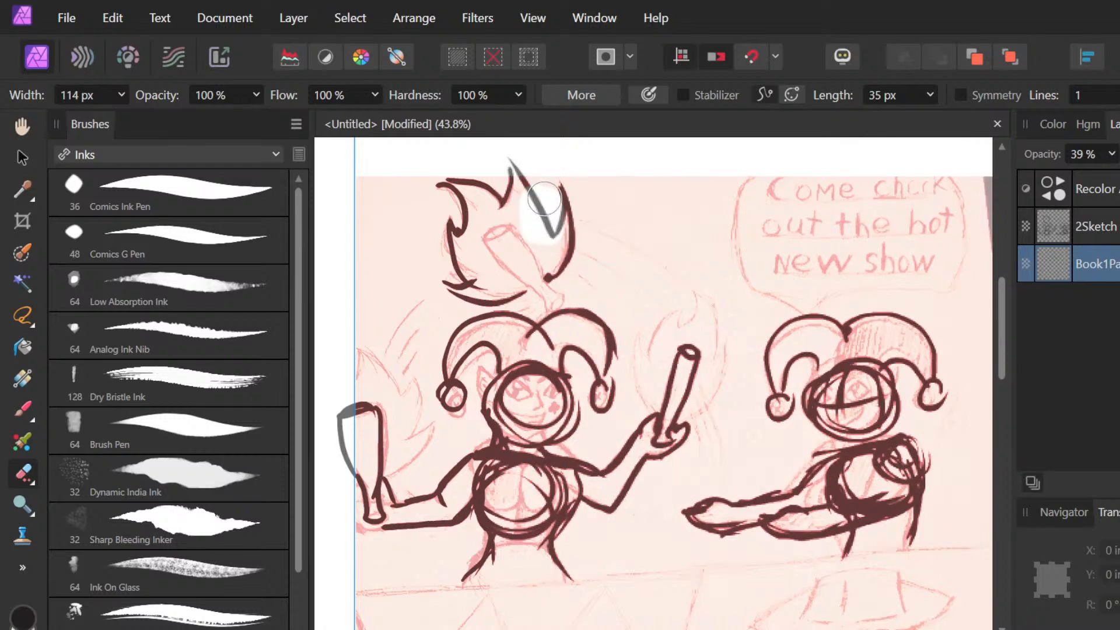
click(1047, 233)
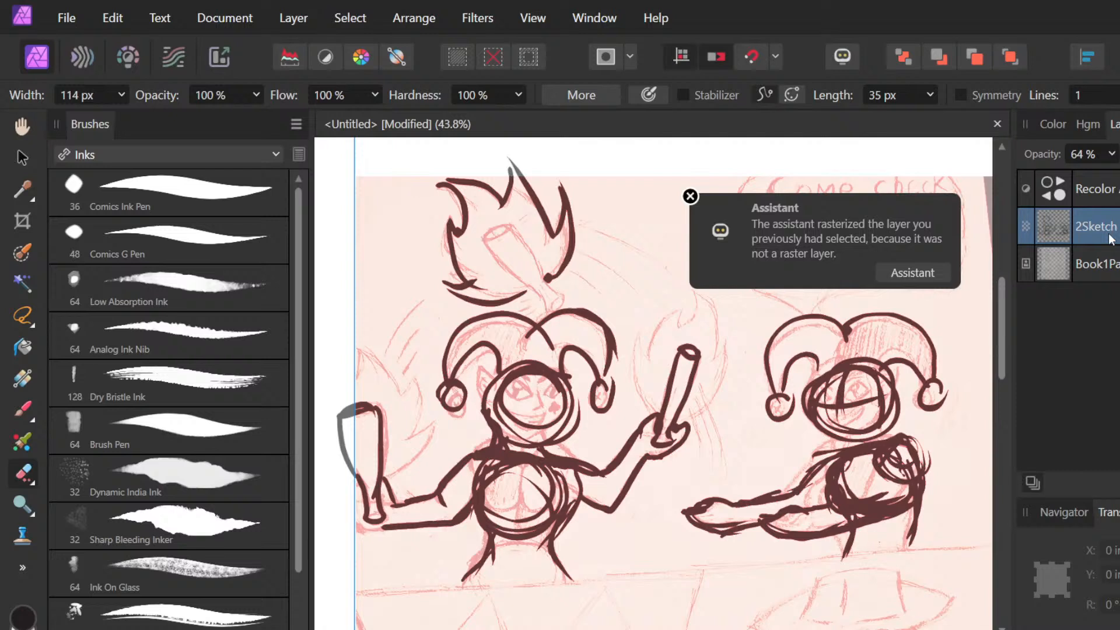
drag(512, 167, 545, 220)
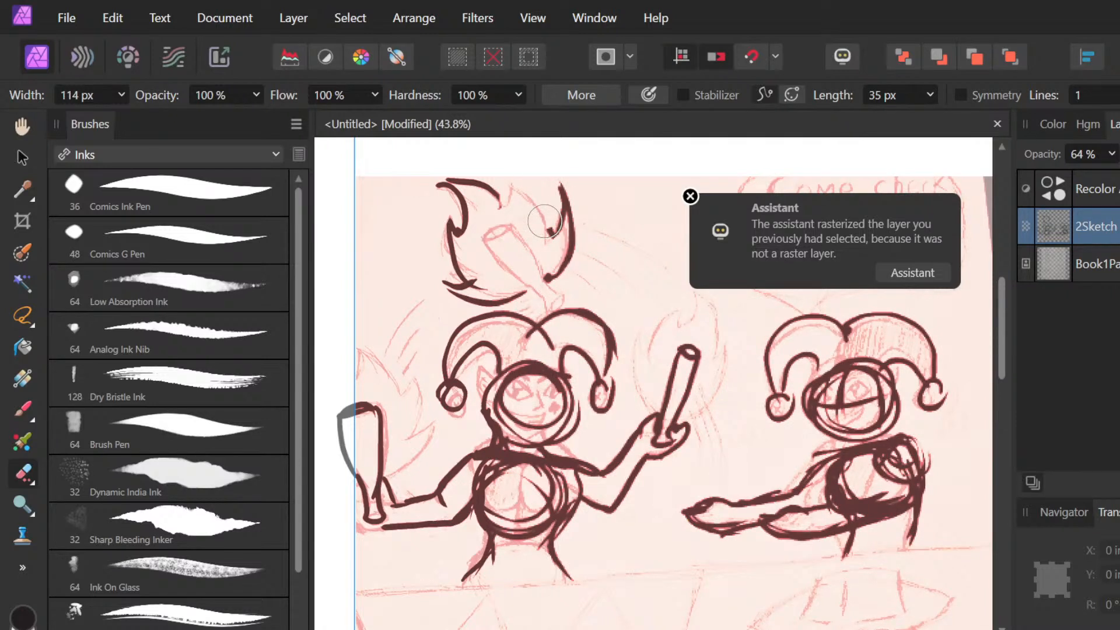
Step: Redraw the erased flame spike as a narrower point with the Comics Ink Pen brush at 36 px
key(b)
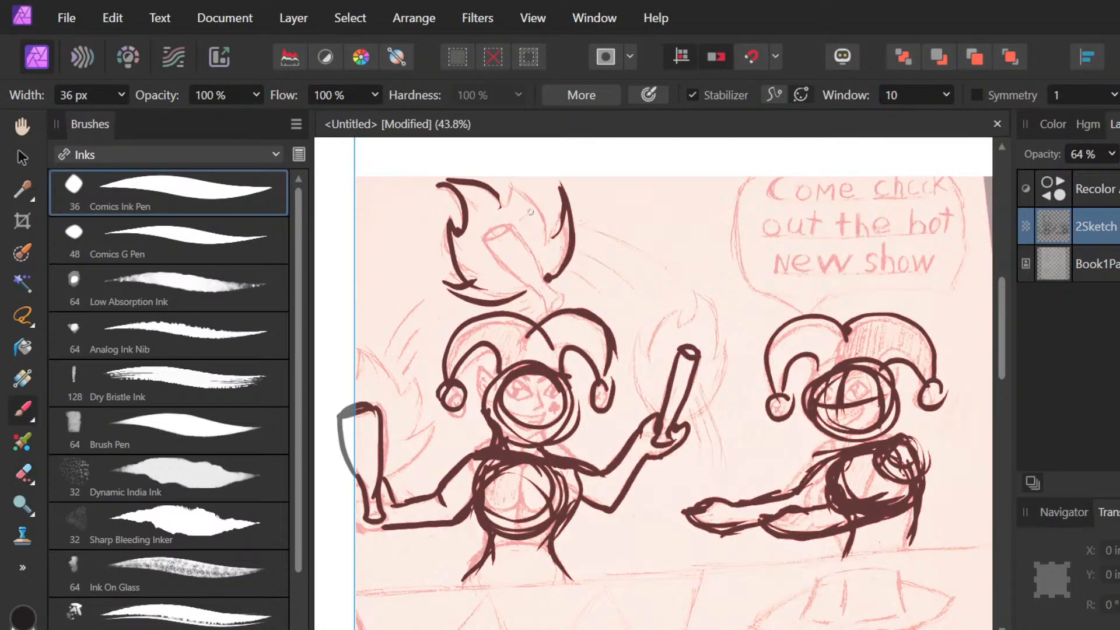
mouse_move(562, 205)
mouse_down()
mouse_move(515, 209)
mouse_move(548, 235)
mouse_move(525, 160)
mouse_up()
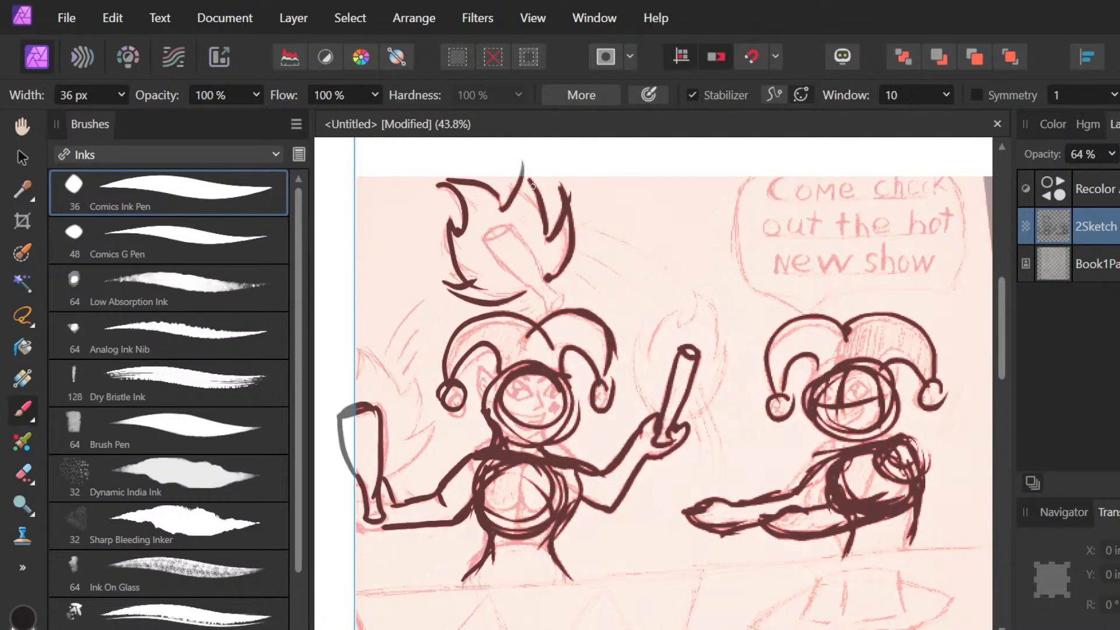
drag(518, 156, 548, 191)
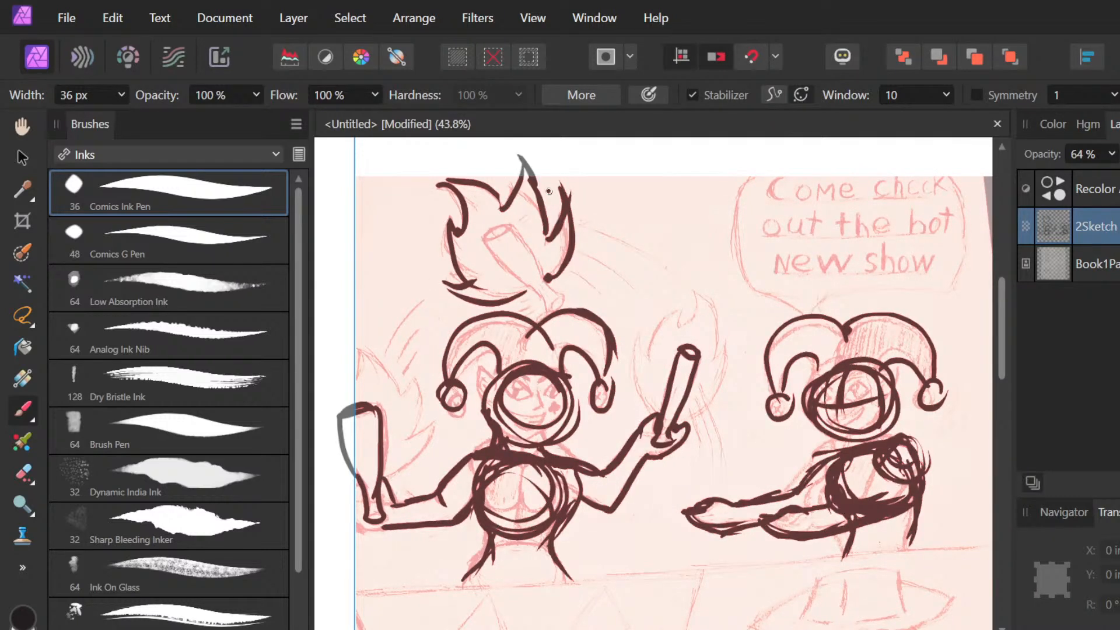
Step: Raise the 2Sketch layer's opacity to 100%
click(1112, 155)
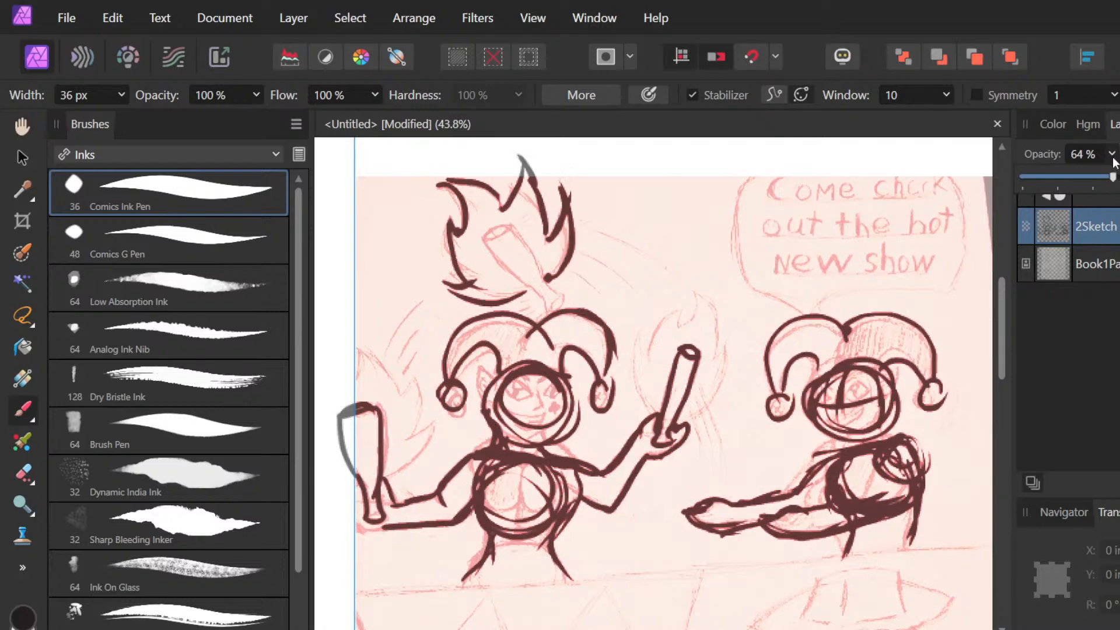
click(1113, 176)
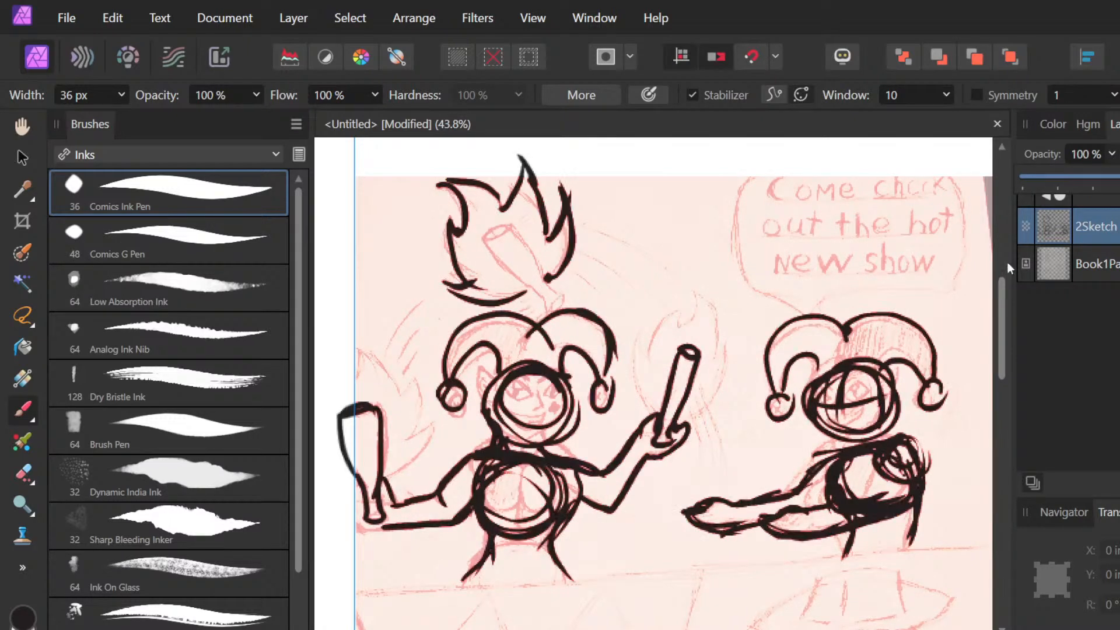
scroll(1007, 261, down, 1)
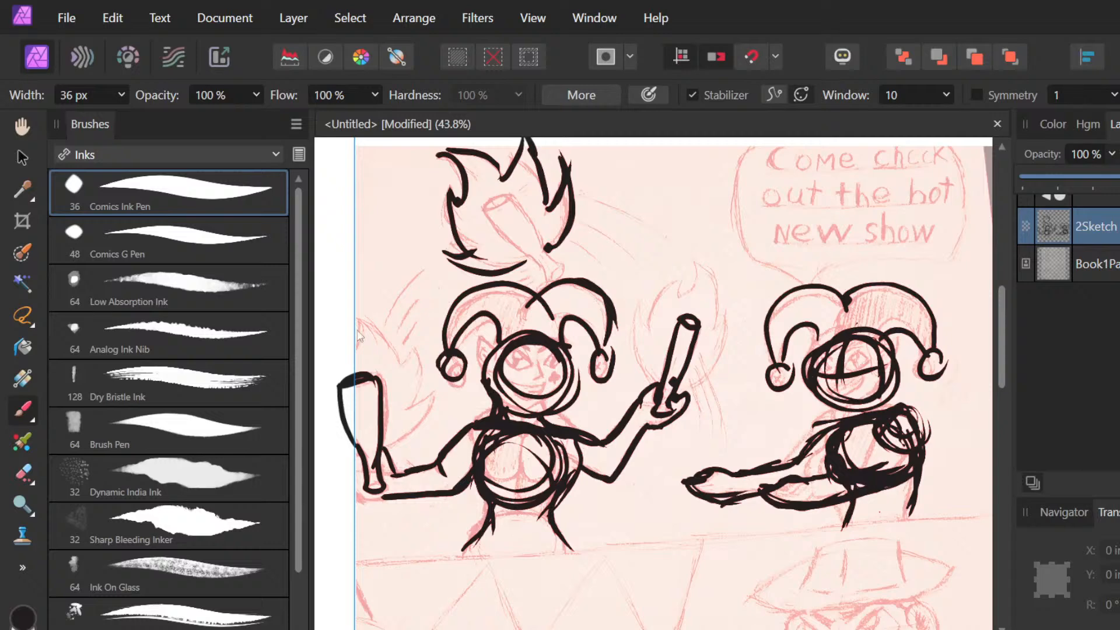
scroll(507, 413, up, 3)
scroll(508, 413, down, 3)
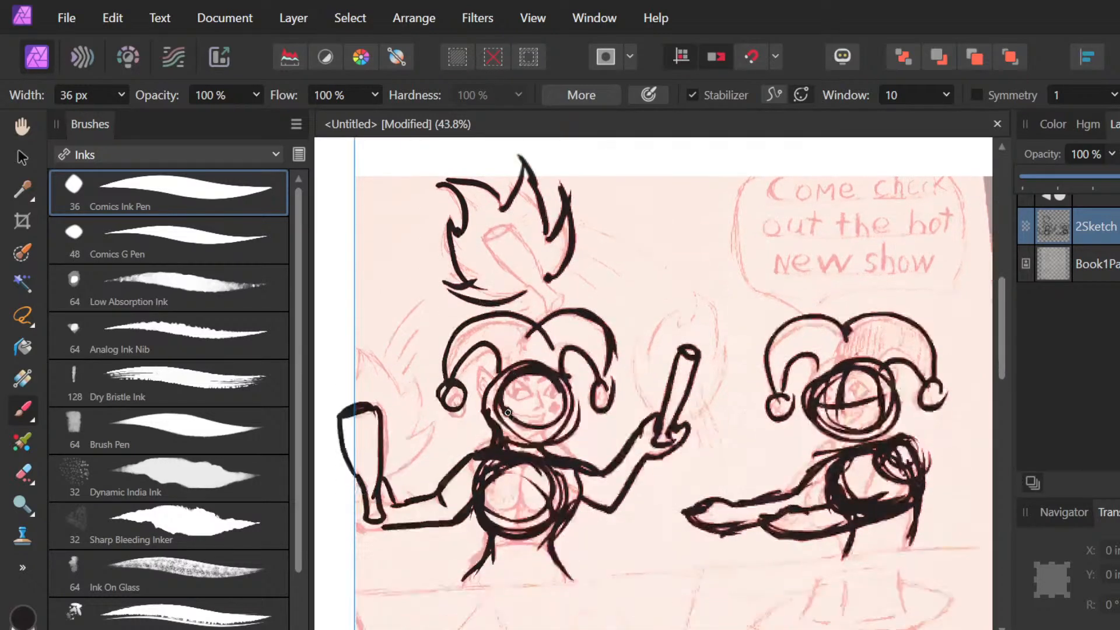
scroll(507, 412, down, 1)
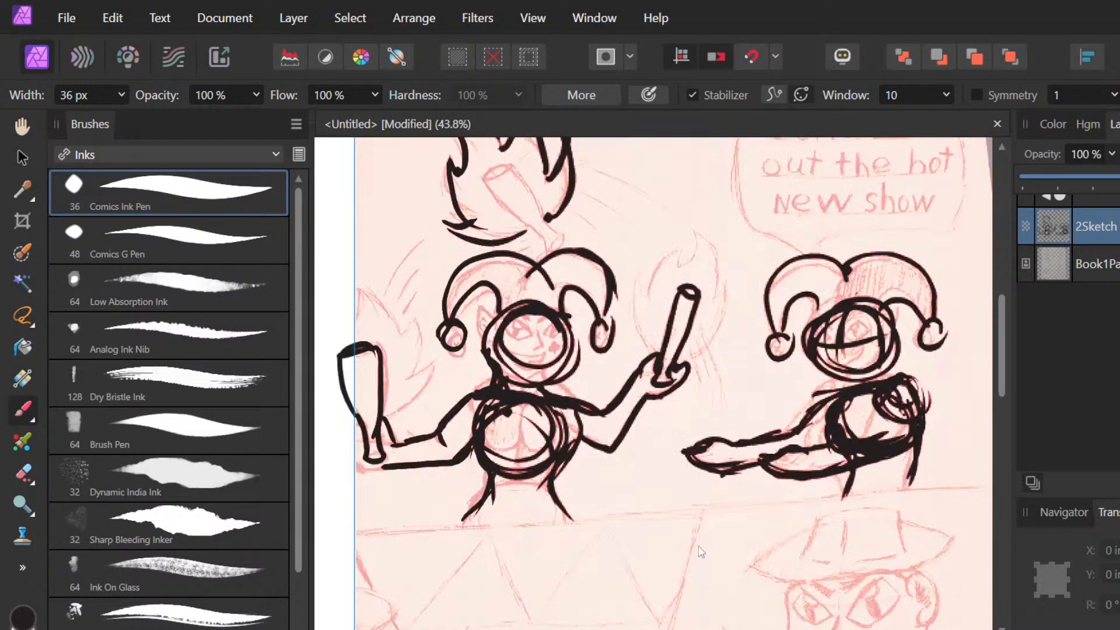
scroll(700, 545, up, 2)
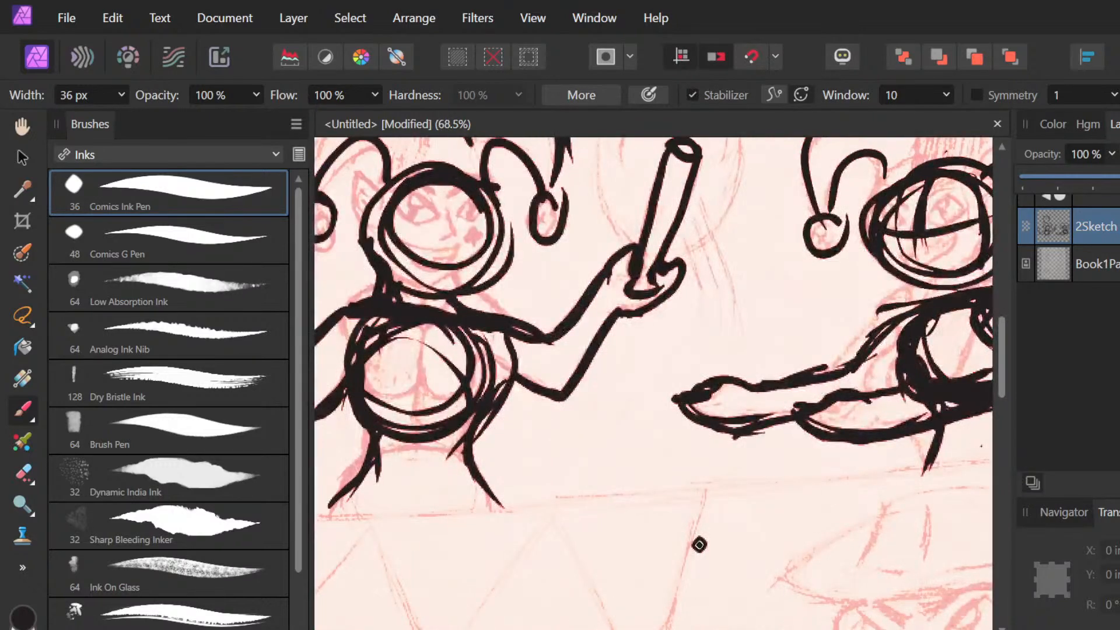
scroll(699, 545, down, 2)
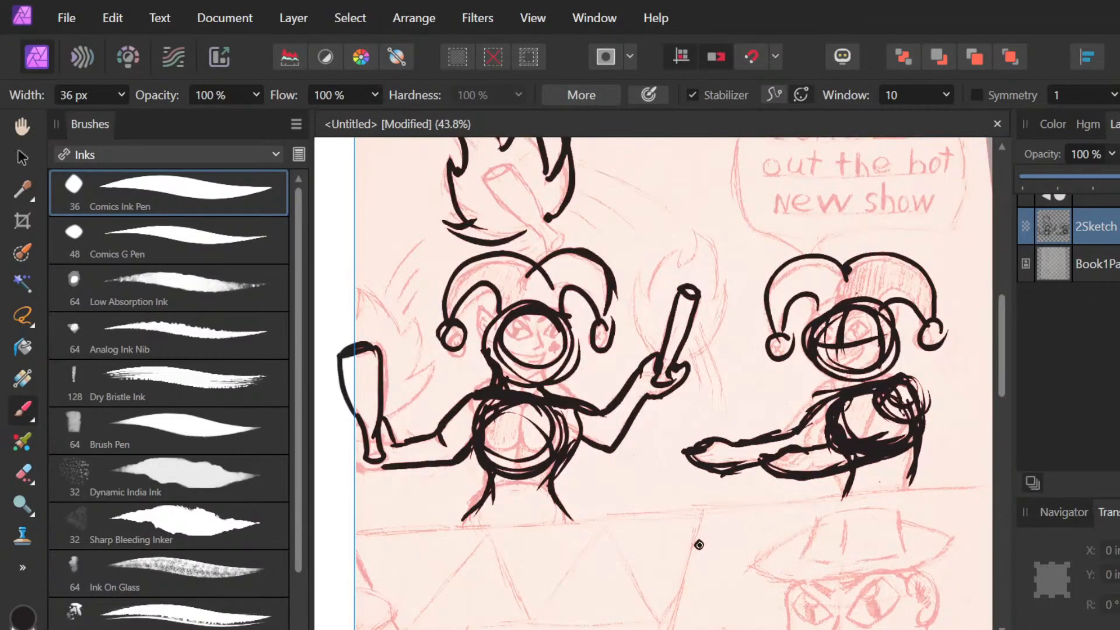
click(699, 545)
Step: Sketch jagged flame outlines around the juggling jester's torch at the scan's outer edge on the 2Sketch layer, extending into the white margin
scroll(700, 543, left, 3)
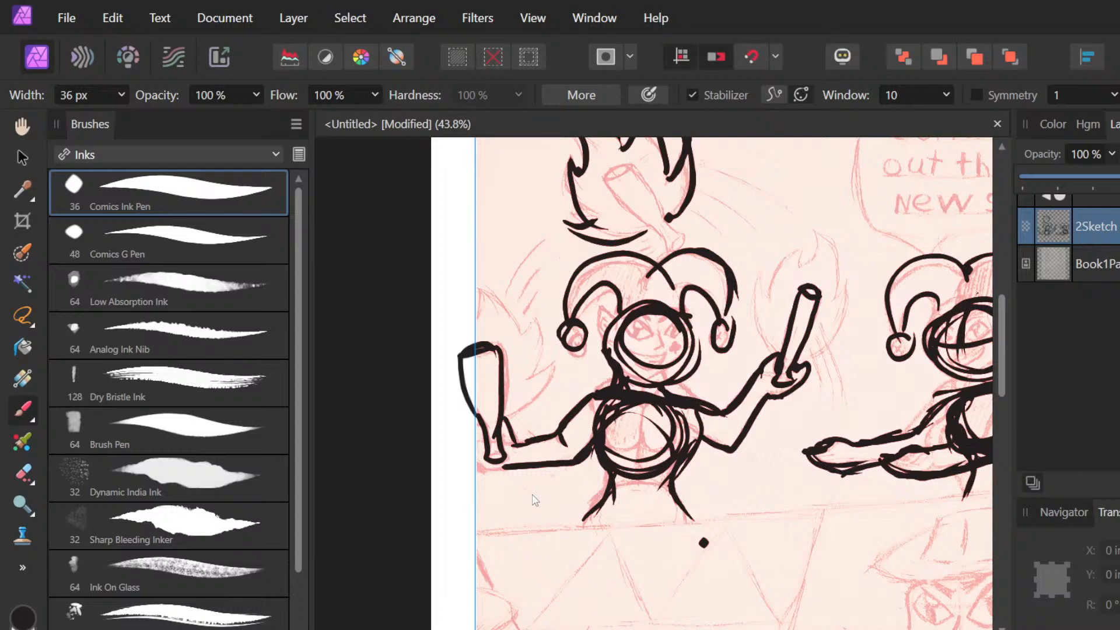
key(e)
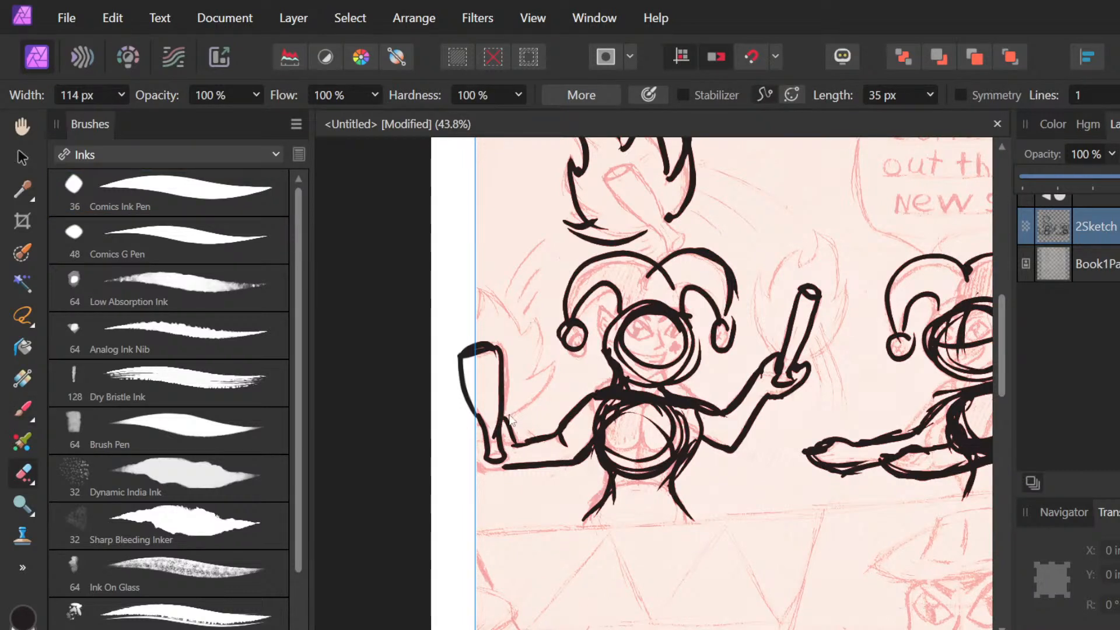
key(b)
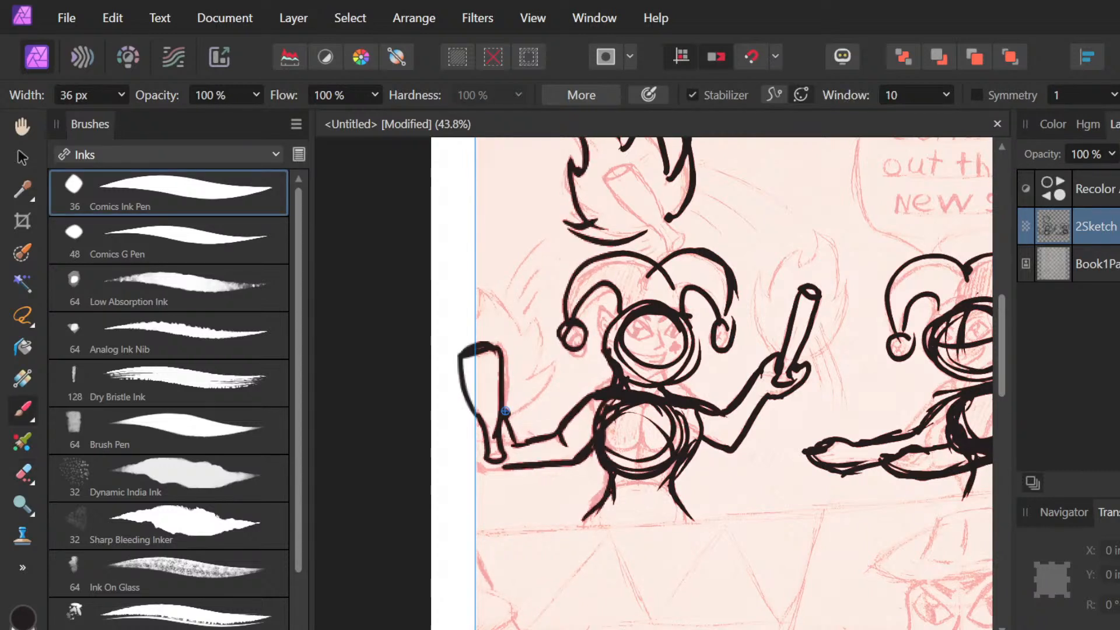
drag(506, 412, 563, 363)
key(ctrl+z)
mouse_move(517, 413)
mouse_down()
mouse_move(549, 366)
mouse_move(529, 399)
mouse_up()
mouse_move(550, 354)
mouse_down()
mouse_move(521, 378)
mouse_move(532, 296)
mouse_up()
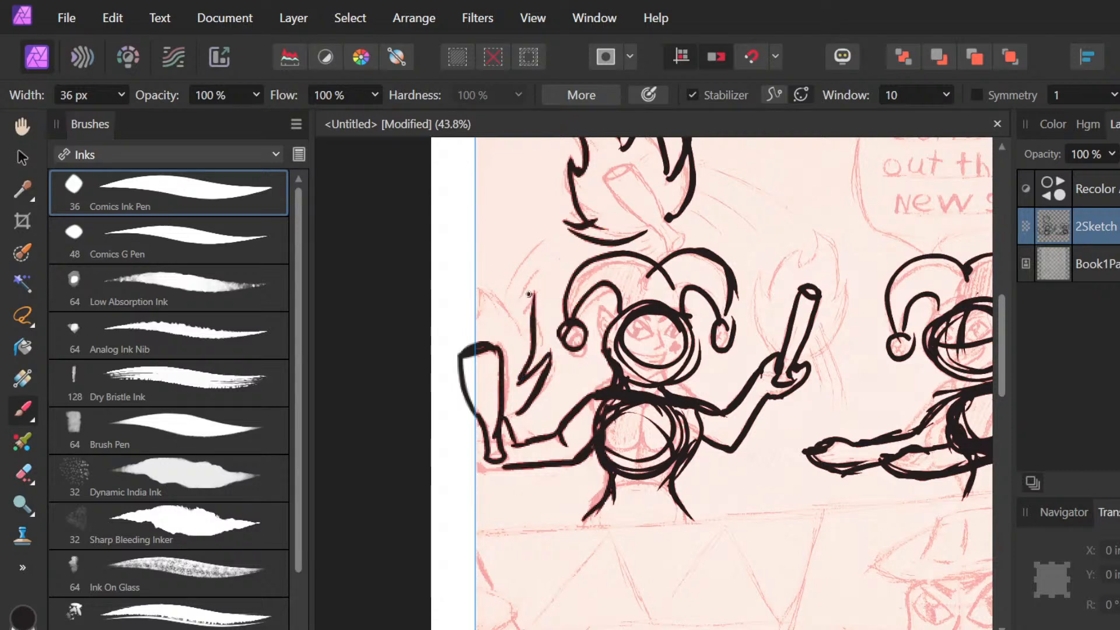
mouse_move(529, 294)
mouse_down()
mouse_move(515, 314)
mouse_move(495, 259)
mouse_up()
drag(487, 265, 449, 339)
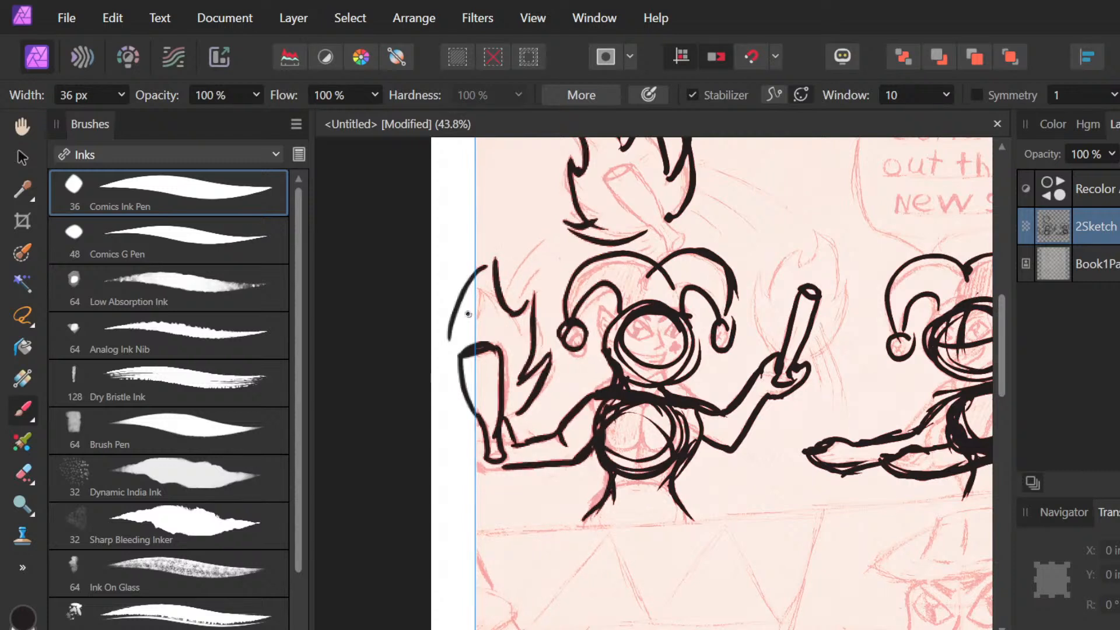
Step: Sketch a multi-pointed flame around the raised torch between the two jesters with the 36 px Comics Ink Pen
scroll(469, 314, left, 2)
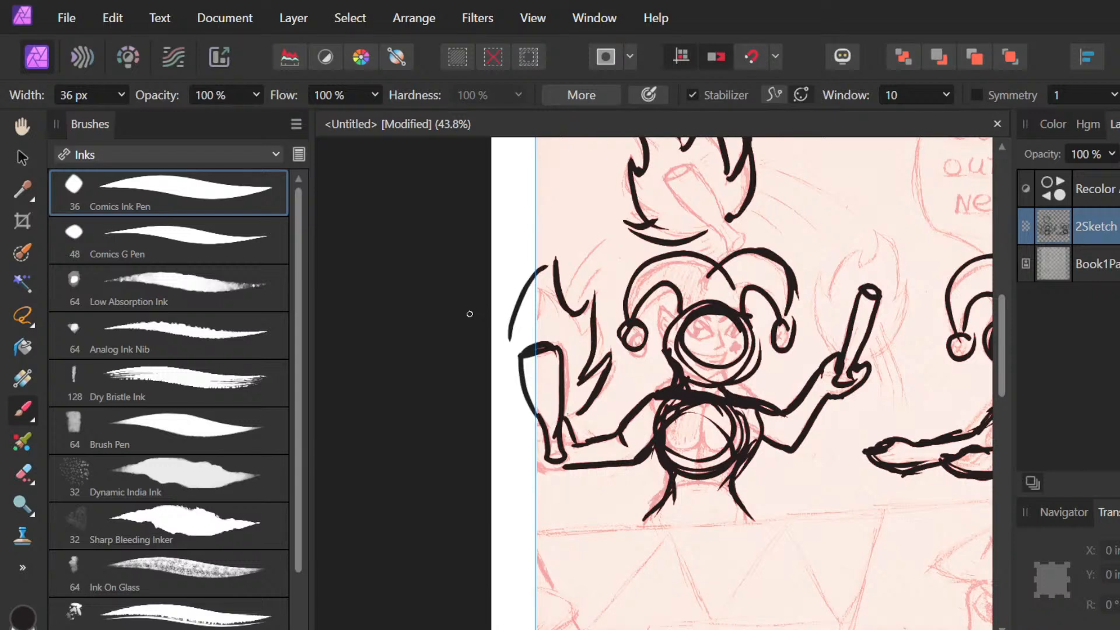
scroll(696, 324, right, 4)
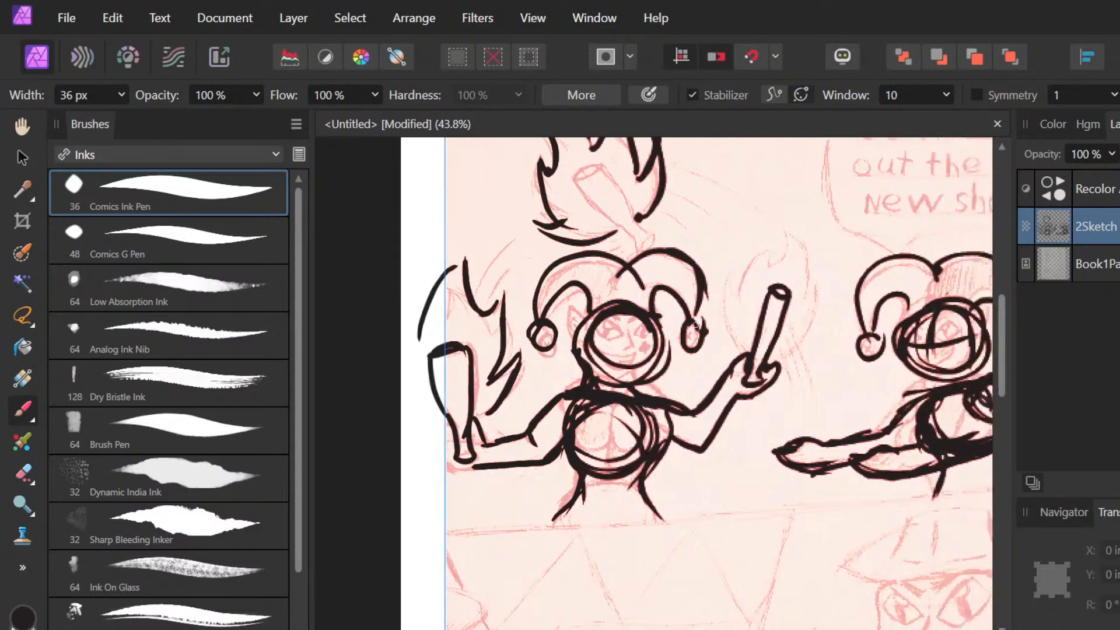
scroll(696, 325, right, 3)
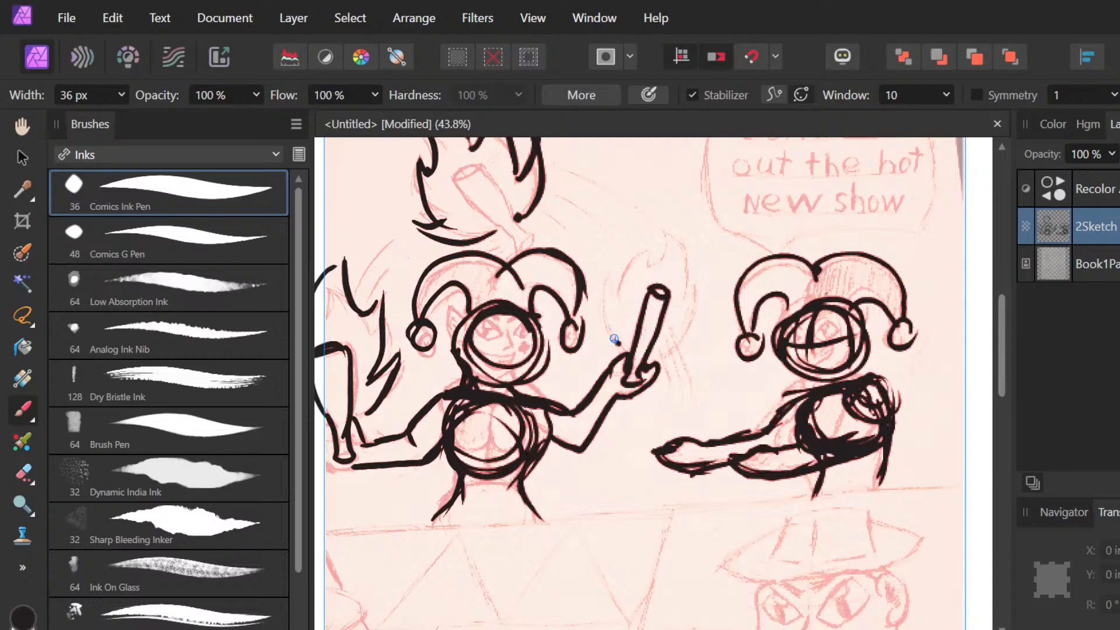
drag(609, 262, 619, 344)
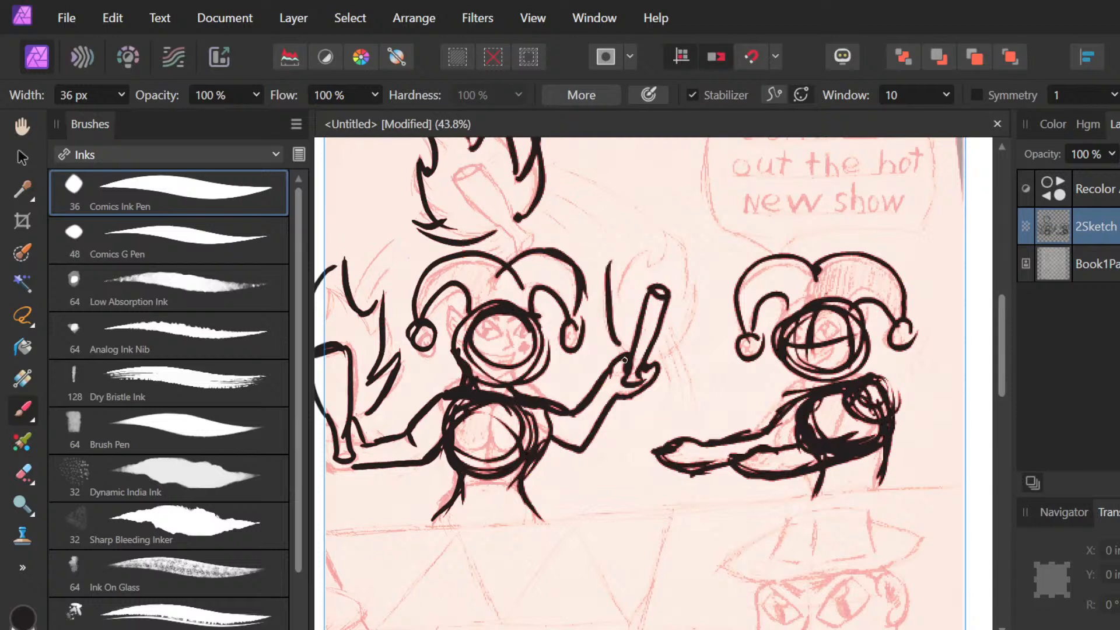
key(ctrl+z)
drag(619, 255, 623, 338)
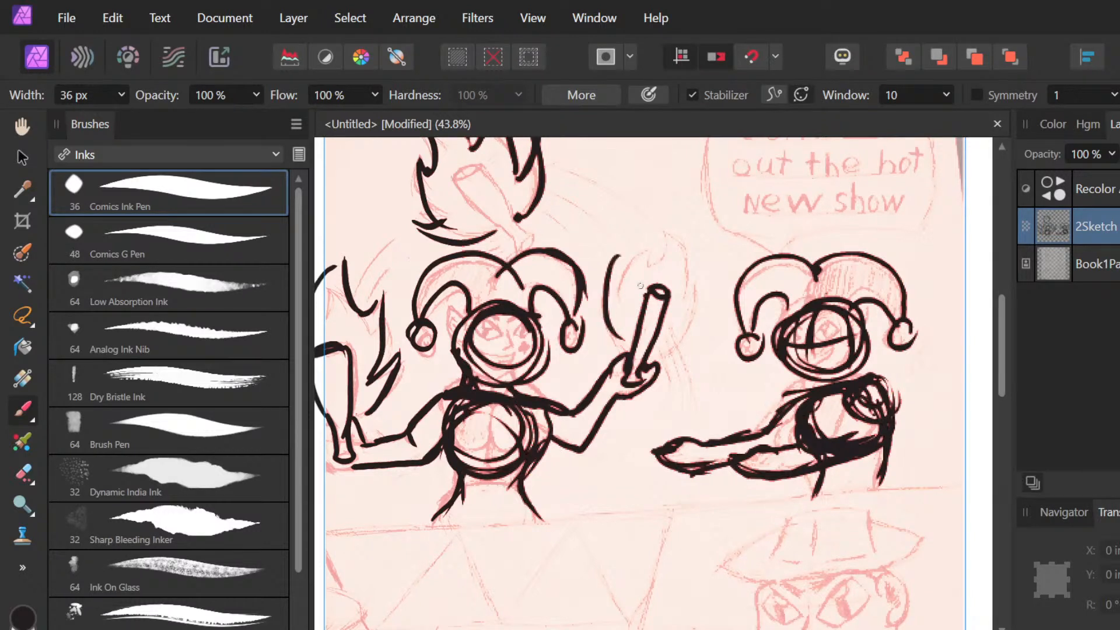
drag(617, 251, 660, 224)
key(ctrl+z)
drag(634, 287, 676, 200)
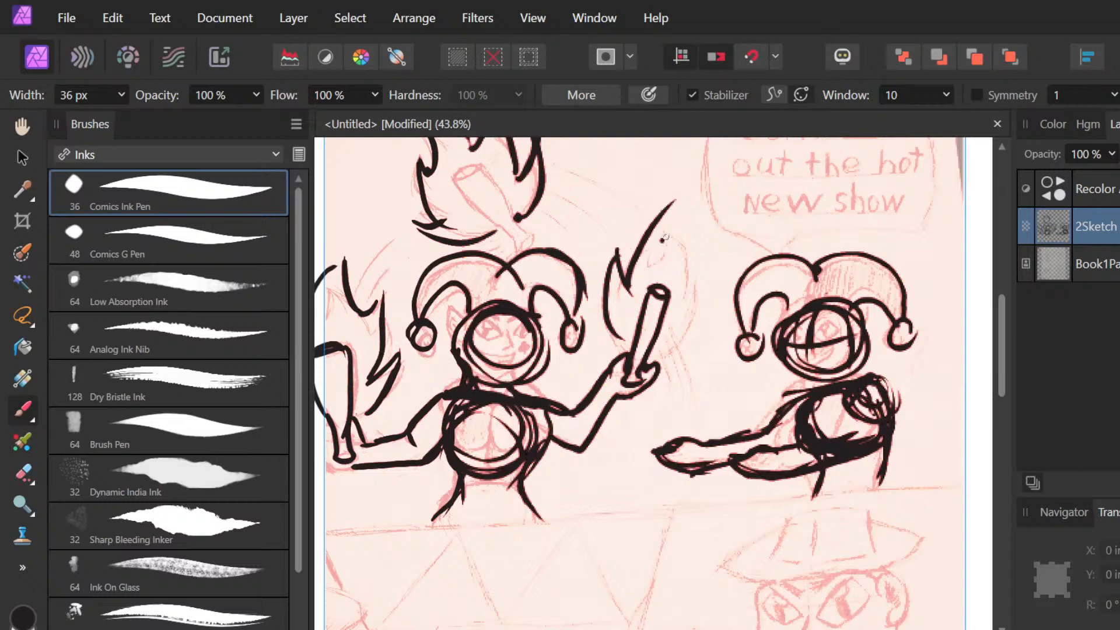
drag(653, 260, 737, 216)
key(ctrl+z)
mouse_move(653, 260)
mouse_down()
mouse_move(717, 190)
mouse_move(690, 296)
mouse_move(724, 274)
mouse_move(668, 348)
mouse_up()
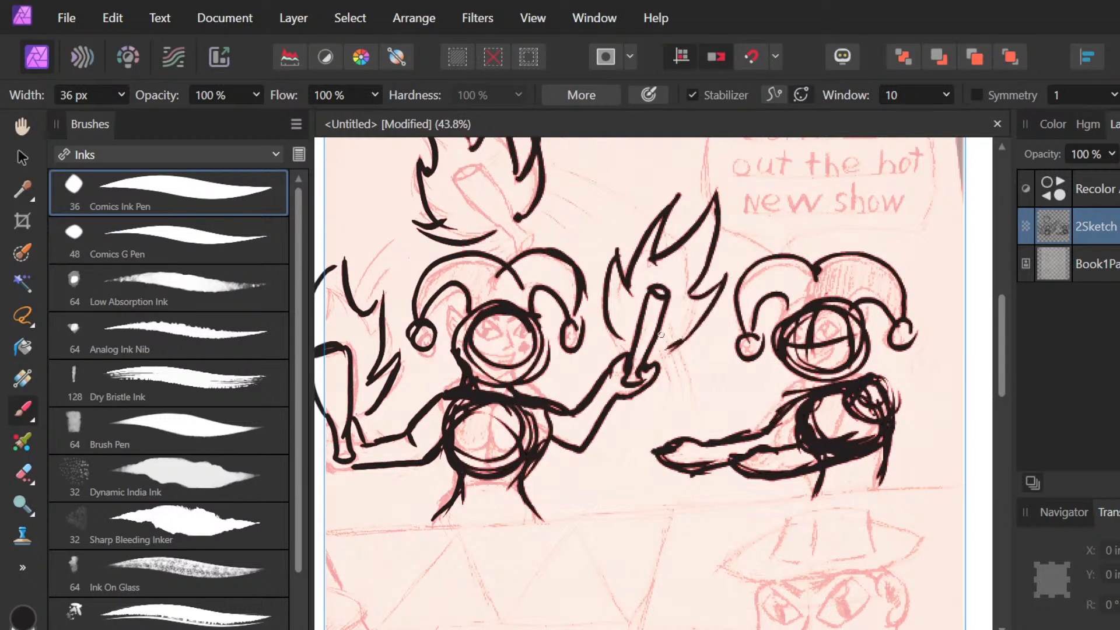
Step: Examine the sketched jesters against the scanned panels below them, including the small jester group and the man in the hat
scroll(661, 335, up, 2)
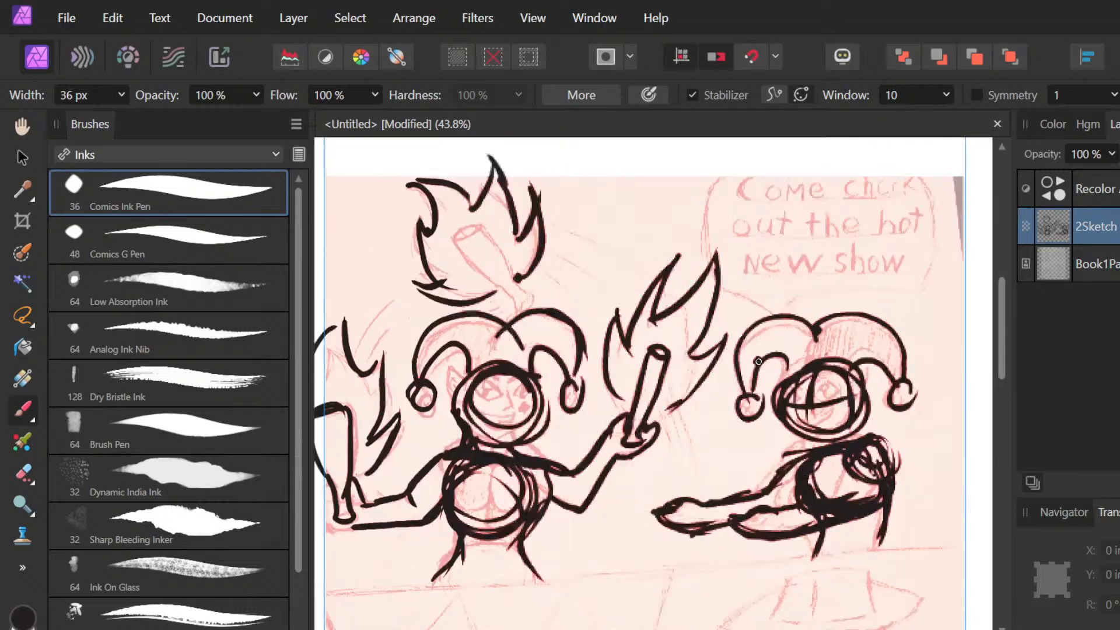
scroll(520, 392, down, 5)
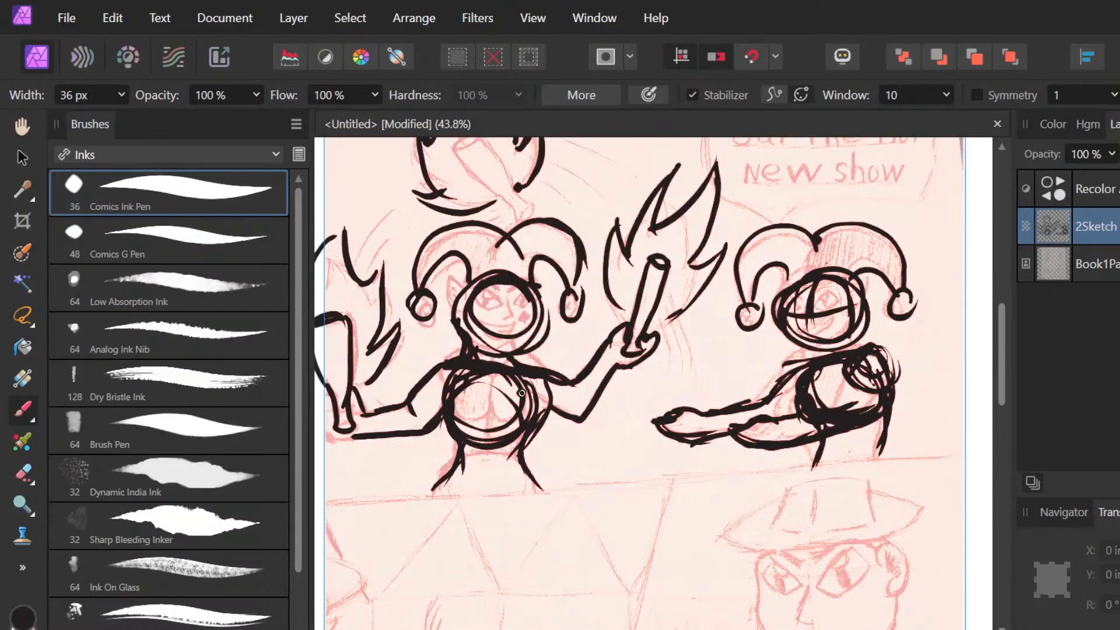
scroll(519, 392, down, 6)
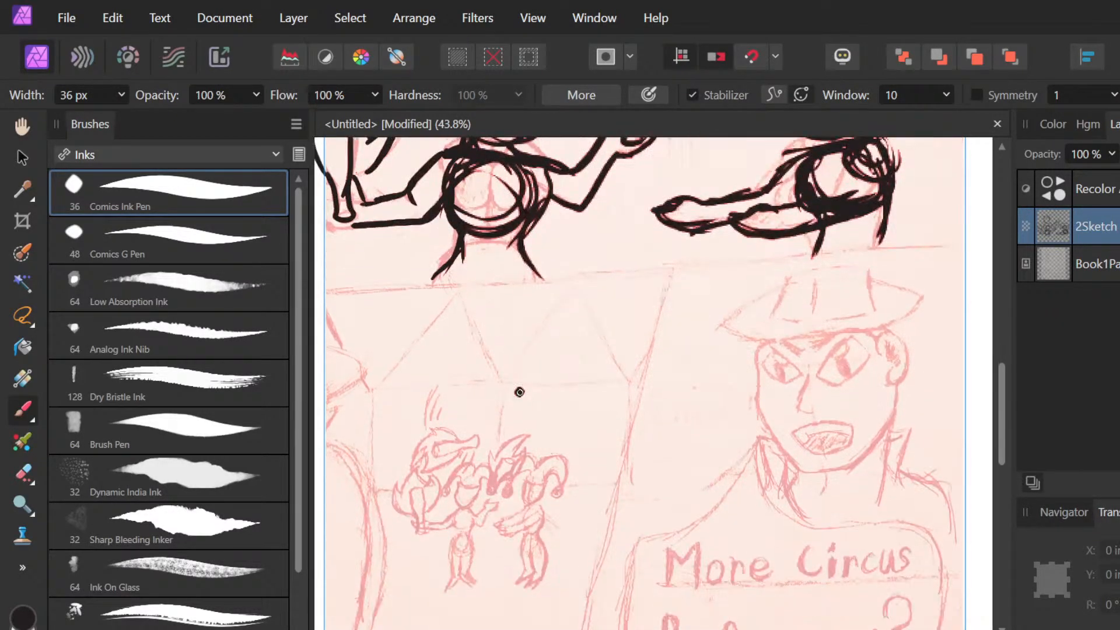
scroll(520, 392, down, 2)
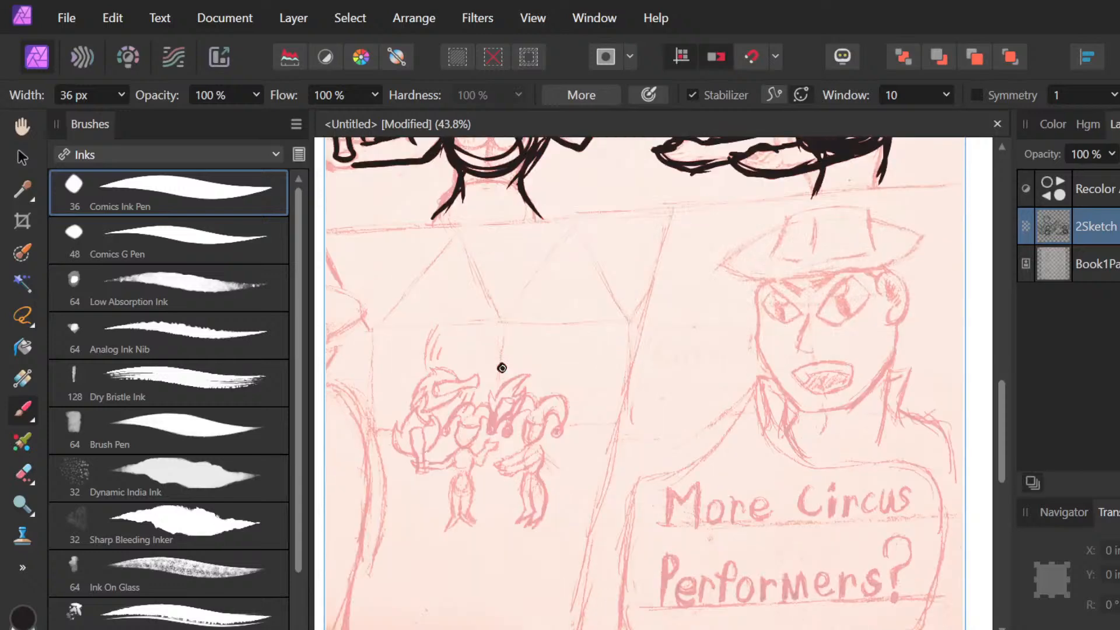
scroll(502, 368, up, 4)
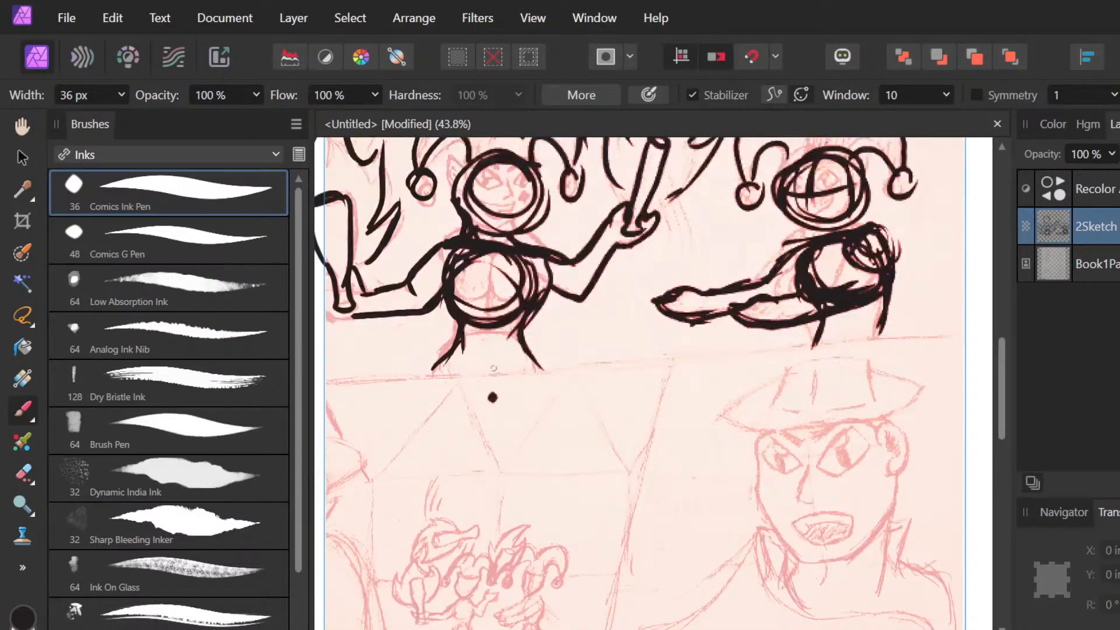
scroll(494, 368, up, 3)
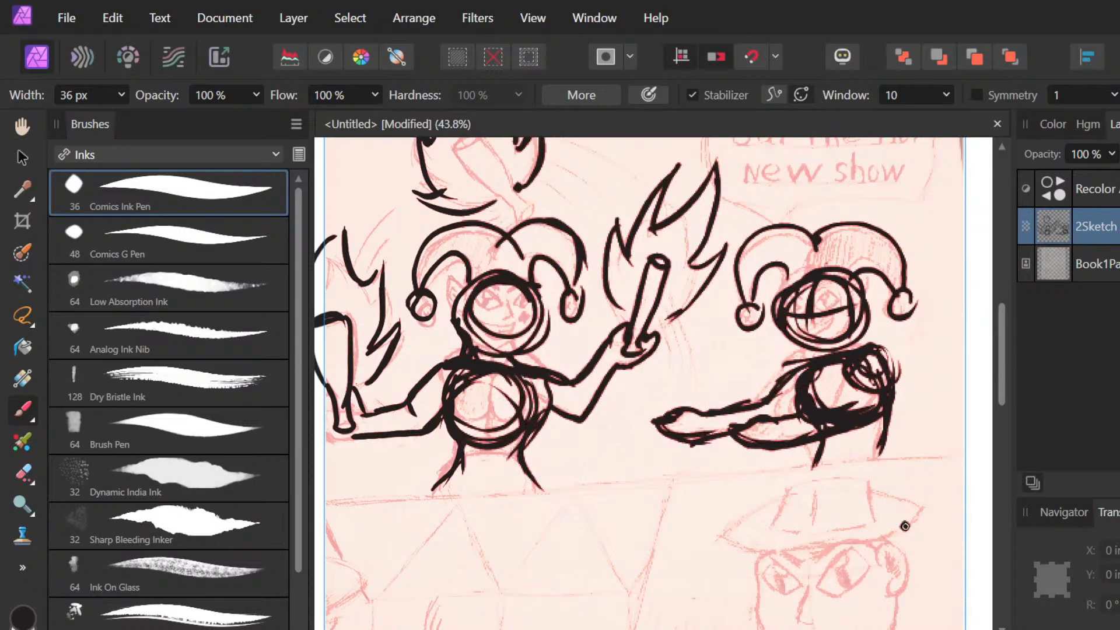
scroll(905, 526, down, 3)
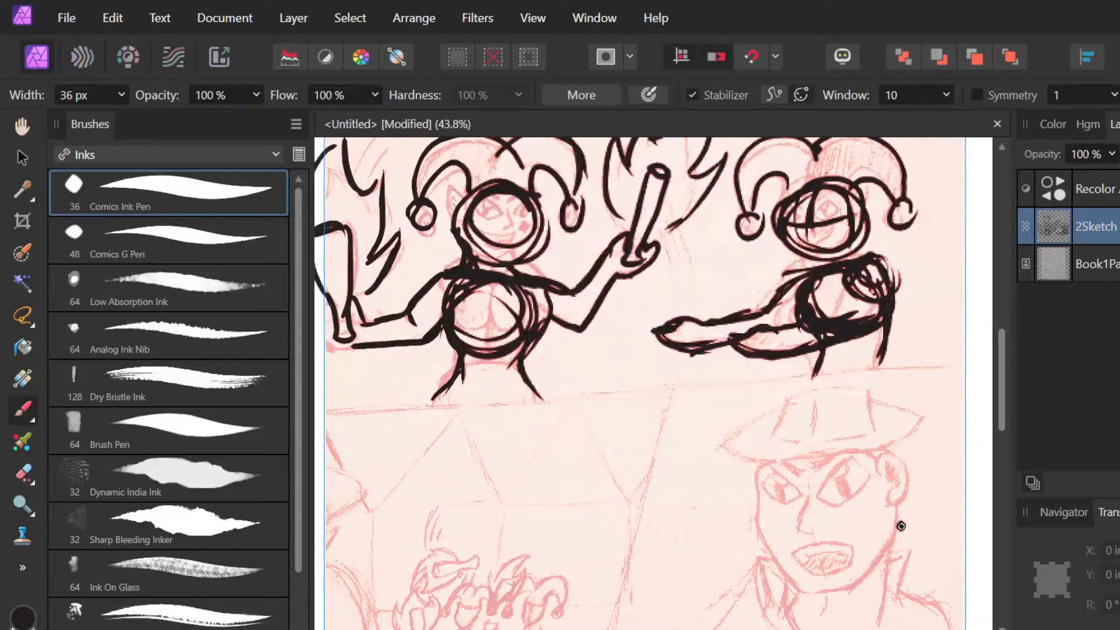
scroll(902, 526, up, 5)
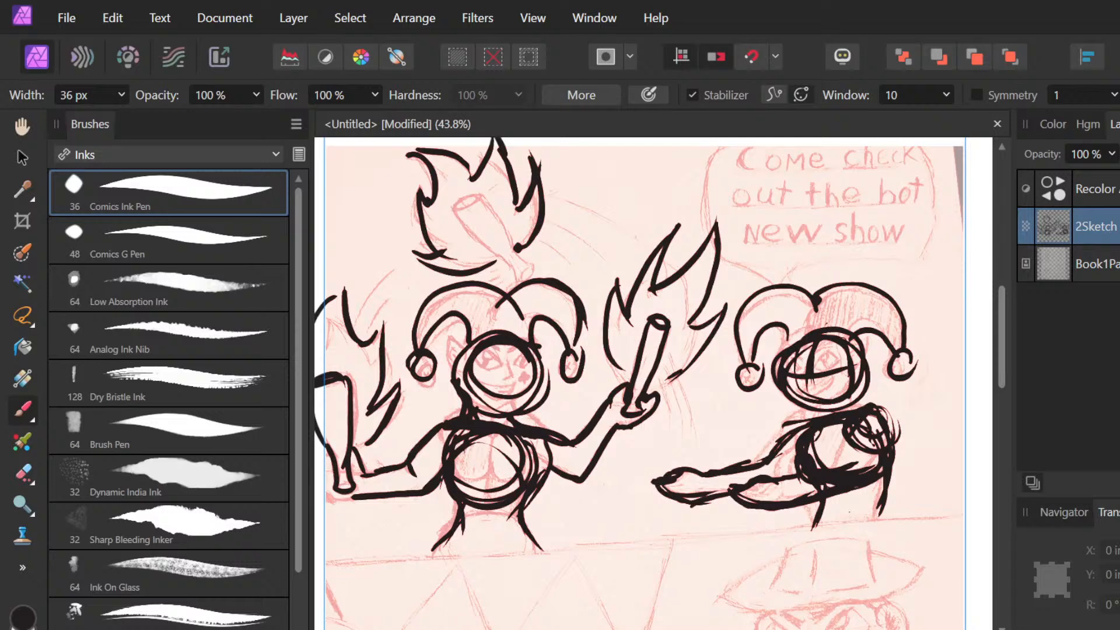
Step: Temporarily hide the 2Sketch layer to compare the scanned drawing with the sketch, and show it again
double_click(1095, 227)
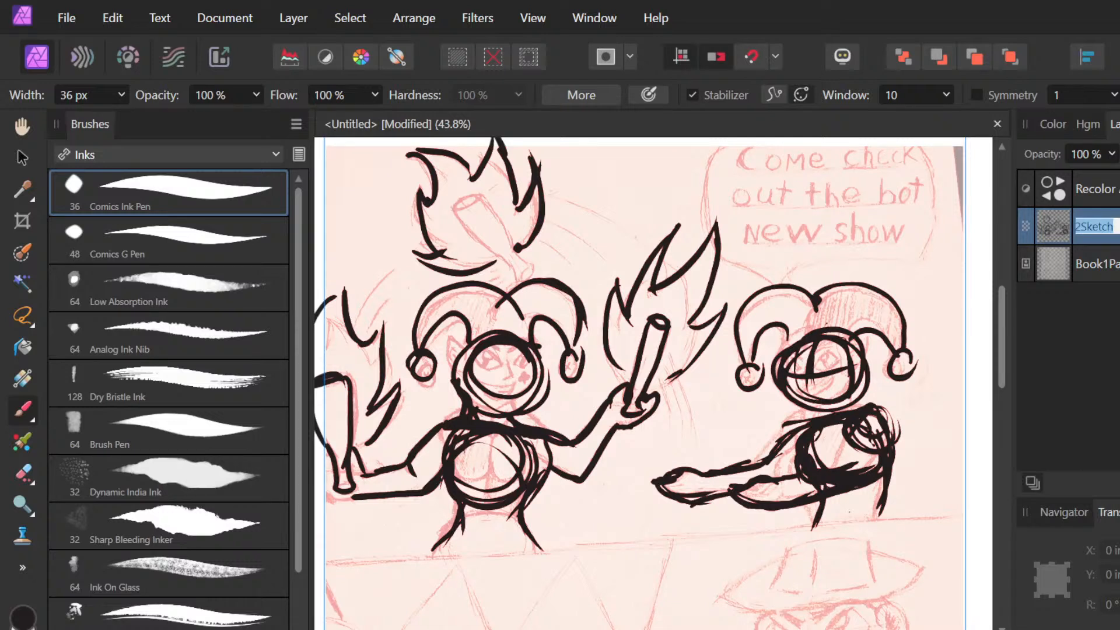
click(1119, 226)
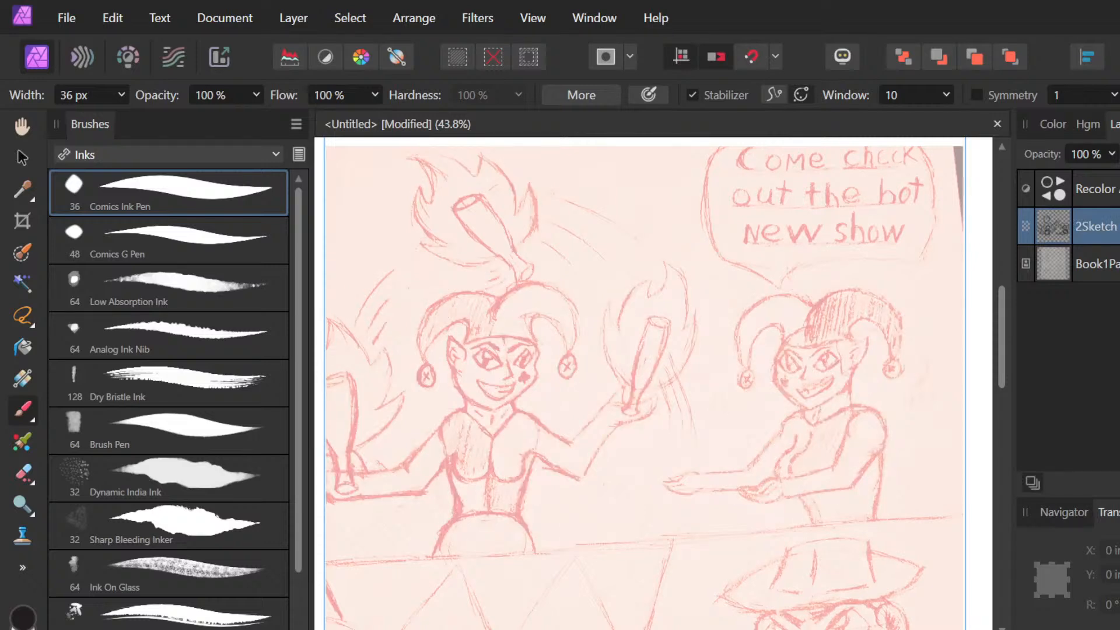
click(1119, 226)
double_click(1095, 226)
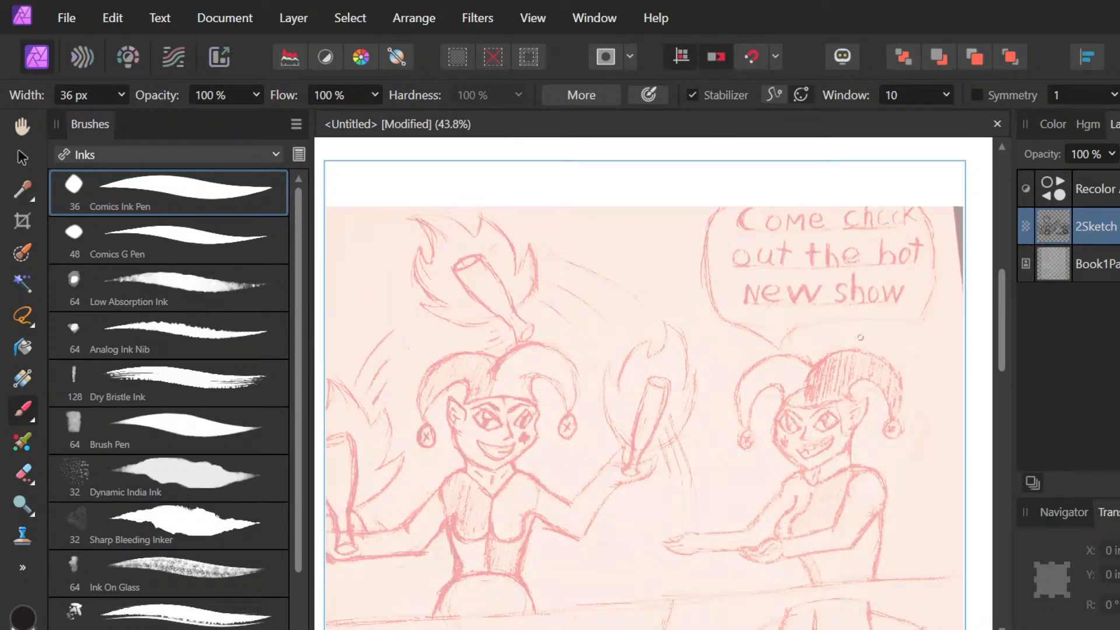
scroll(860, 337, up, 2)
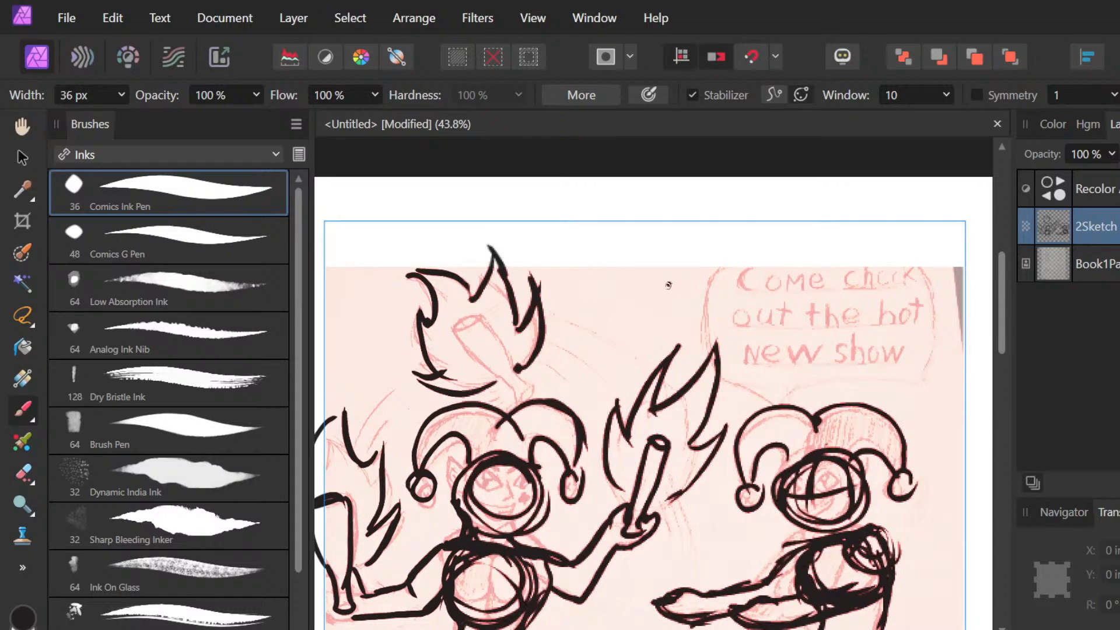
drag(715, 226, 703, 350)
drag(713, 231, 706, 365)
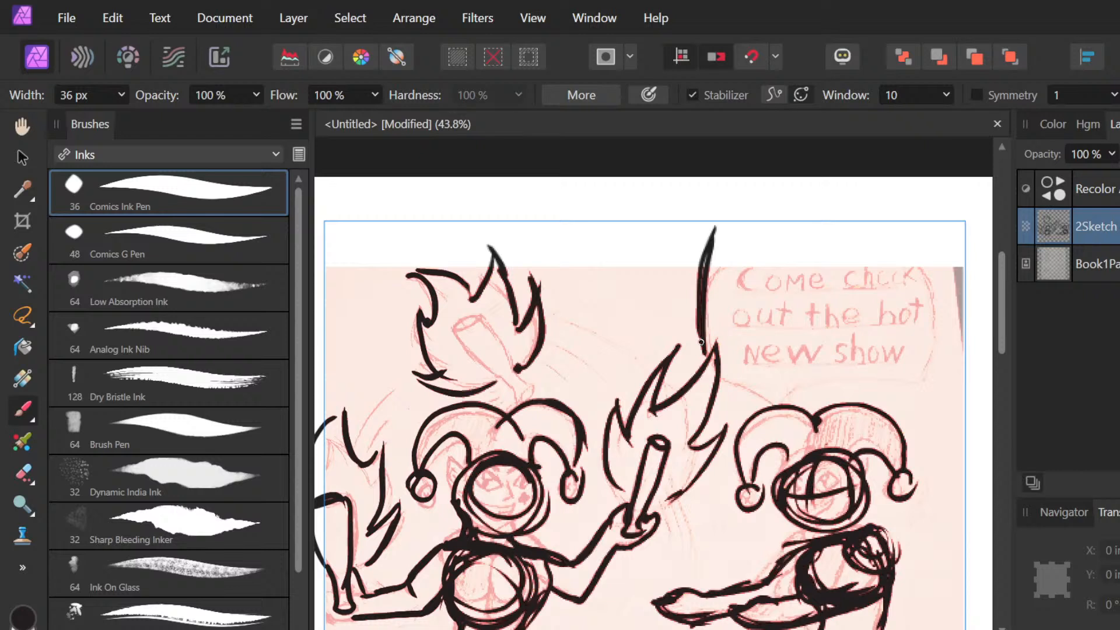
key(ctrl+z)
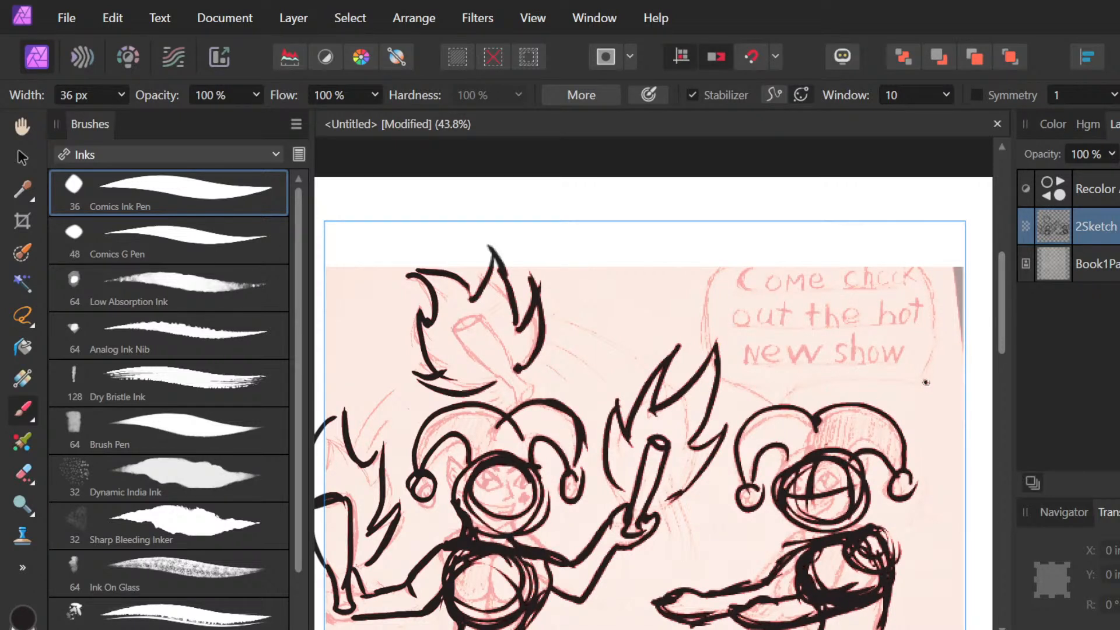
Step: Sketch the speech balloon's rounded sides, top and part of its lower edge around "Come check out the hot new show"
drag(822, 388, 921, 383)
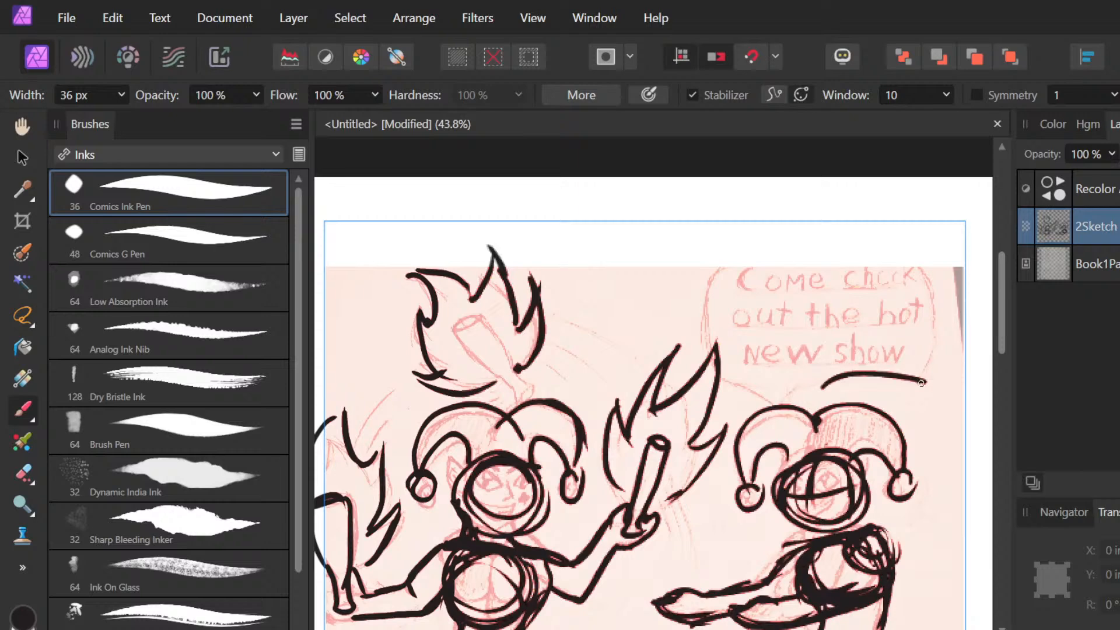
mouse_move(911, 244)
mouse_down()
mouse_move(937, 277)
mouse_move(927, 382)
mouse_up()
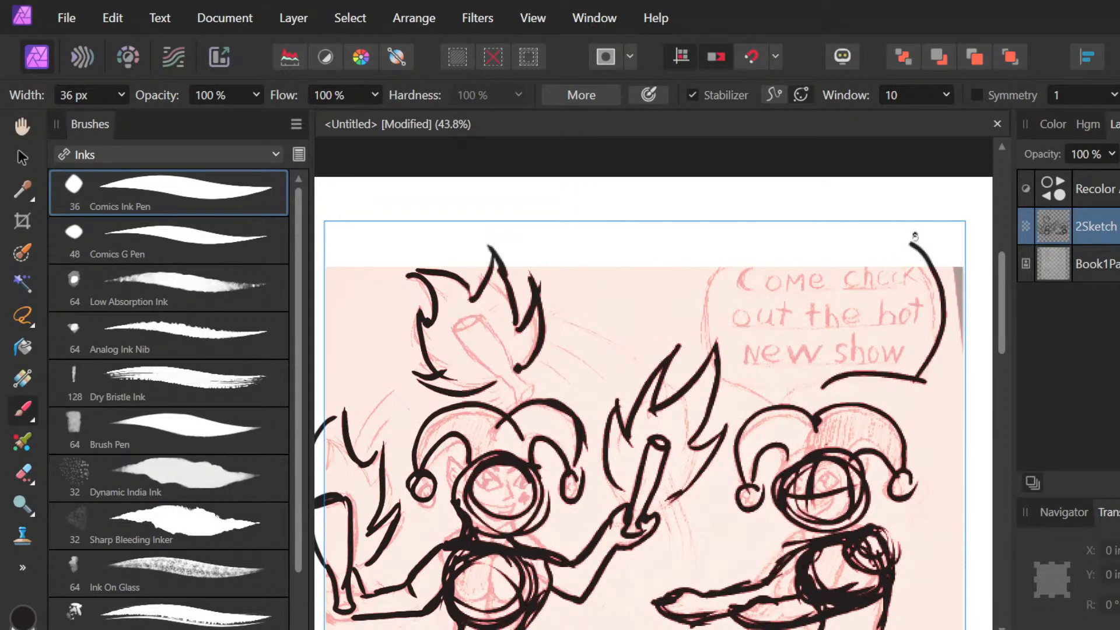
mouse_move(915, 236)
mouse_down()
mouse_move(723, 250)
mouse_move(787, 366)
mouse_up()
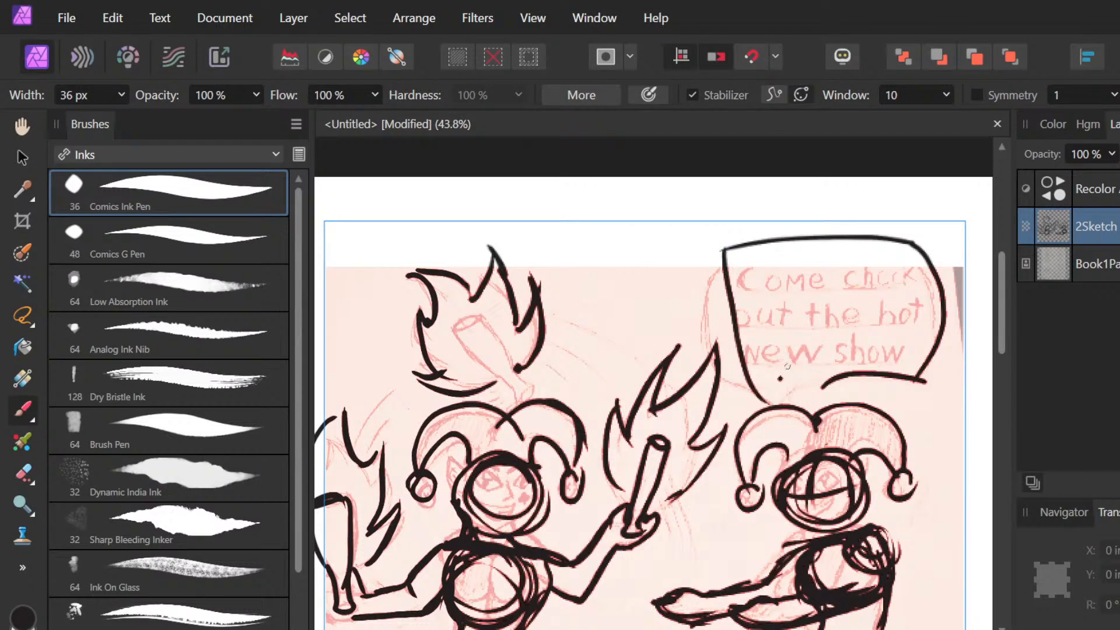
key(ctrl+z)
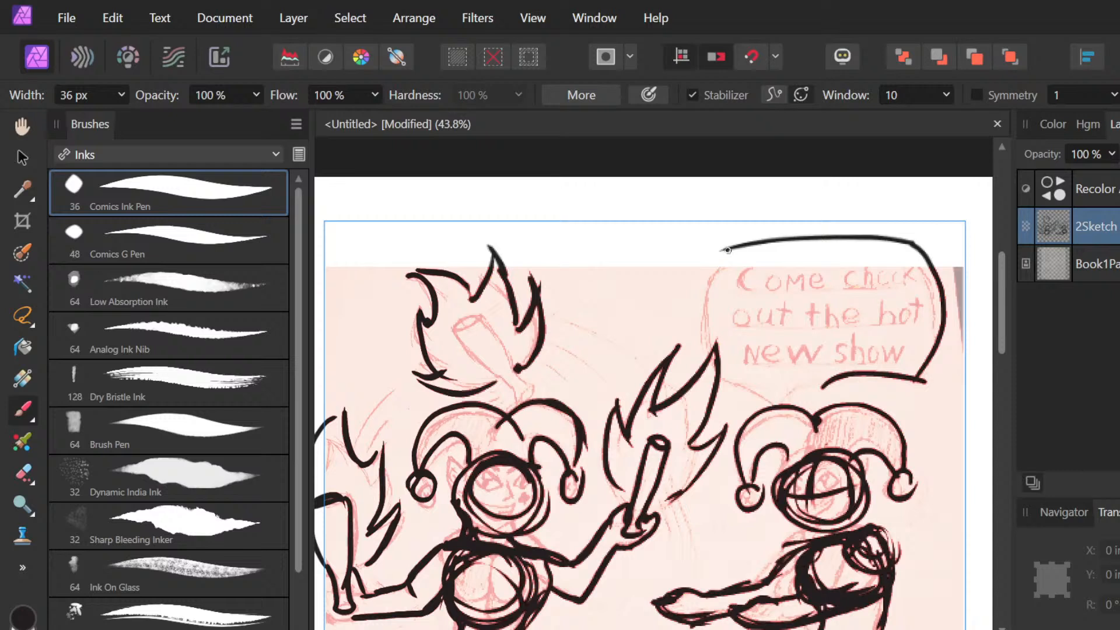
drag(732, 244, 696, 343)
Step: Add the remaining lower edge of the speech balloon, curving it toward a tail above the second jester's hat
drag(862, 426, 845, 428)
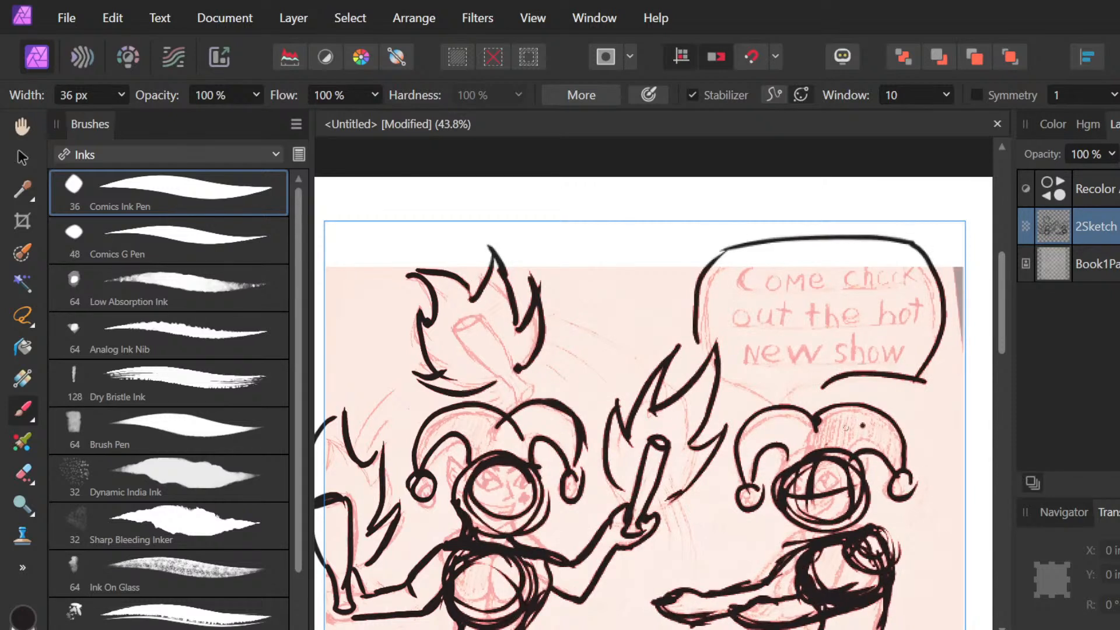
key(ctrl+z)
drag(743, 371, 747, 369)
drag(731, 381, 816, 399)
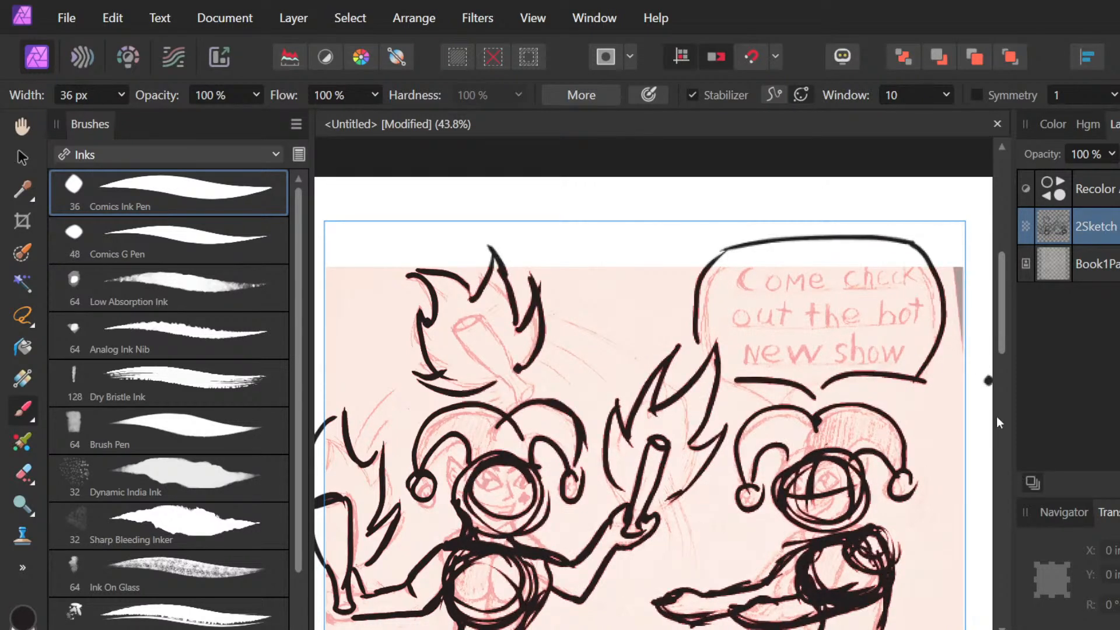
scroll(944, 447, down, 2)
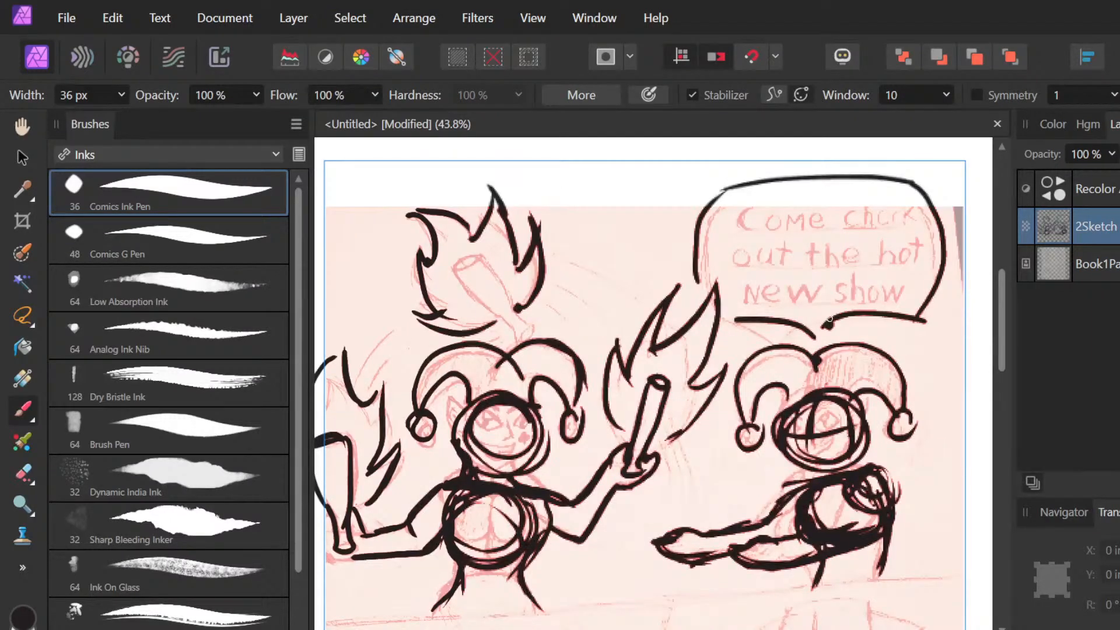
click(889, 383)
key(ctrl+z)
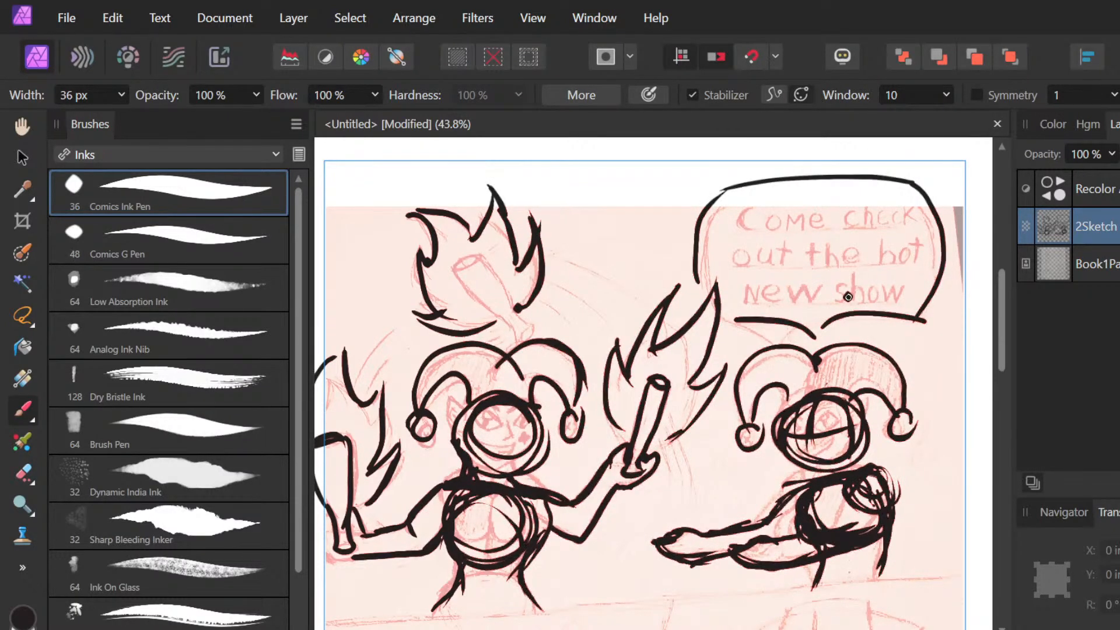
scroll(848, 297, down, 2)
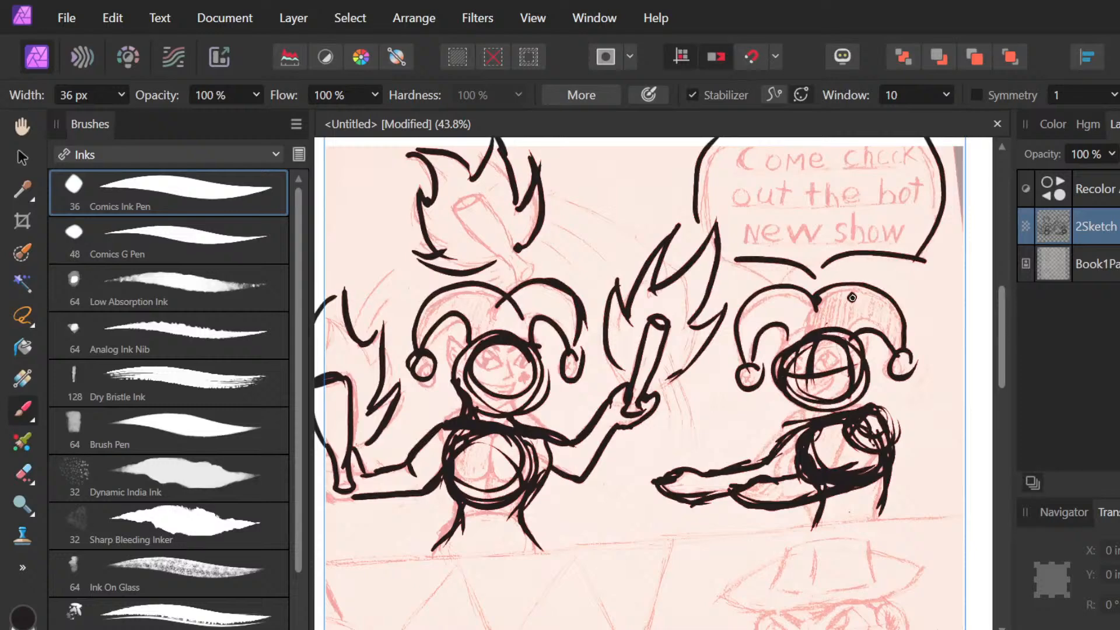
Step: Examine the unsketched lower panels with the small jester group and the man in the hat, comparing them with the sketched jesters
scroll(852, 298, down, 6)
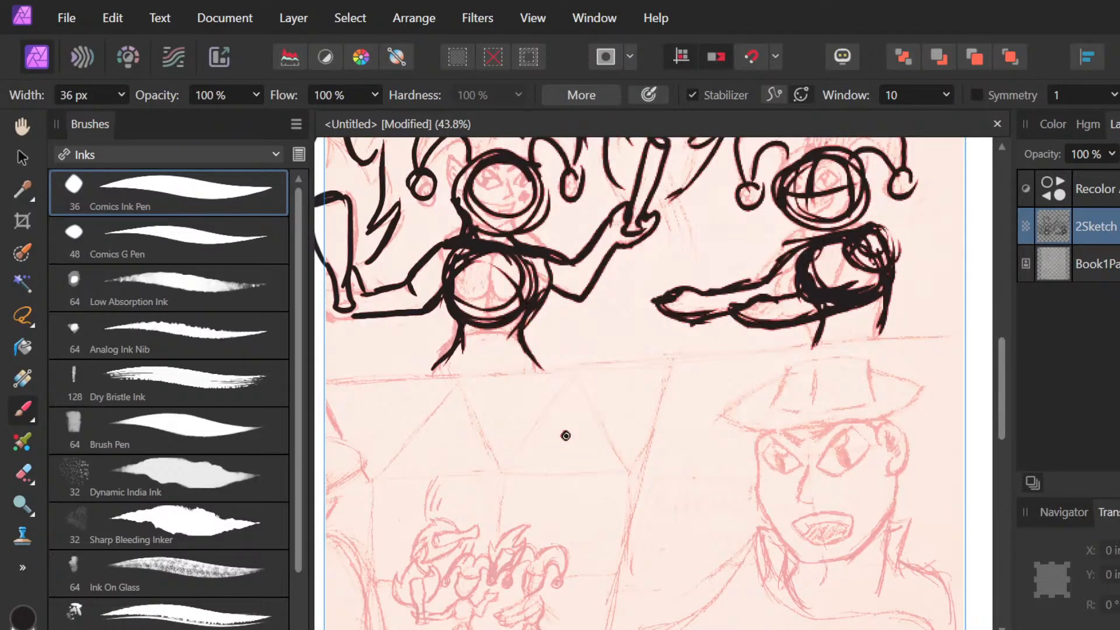
scroll(450, 517, down, 4)
scroll(452, 515, up, 1)
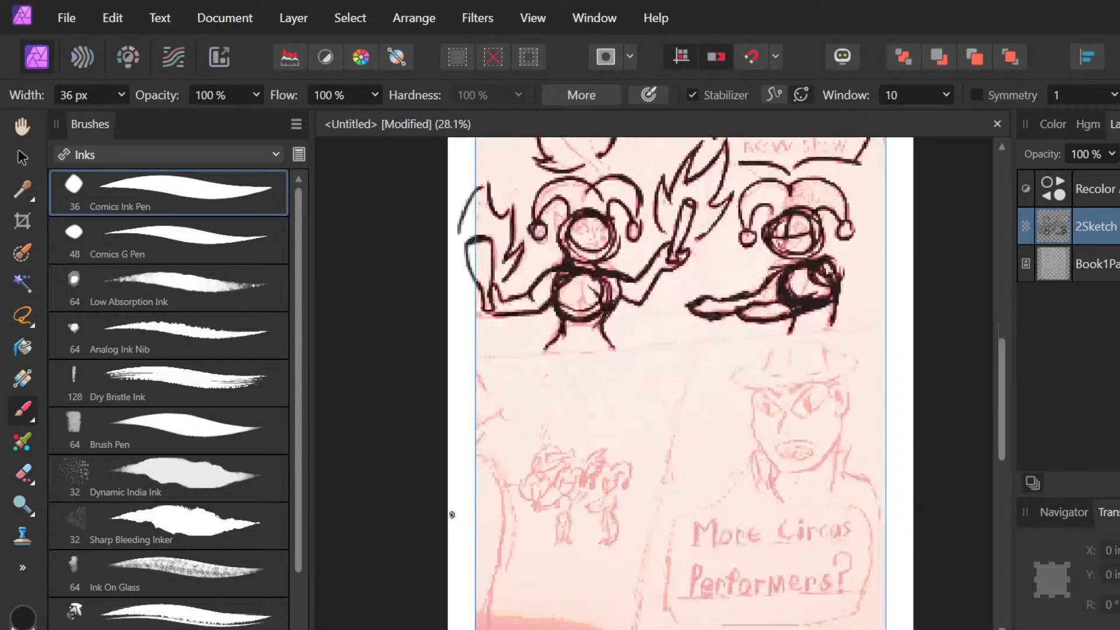
scroll(452, 515, up, 2)
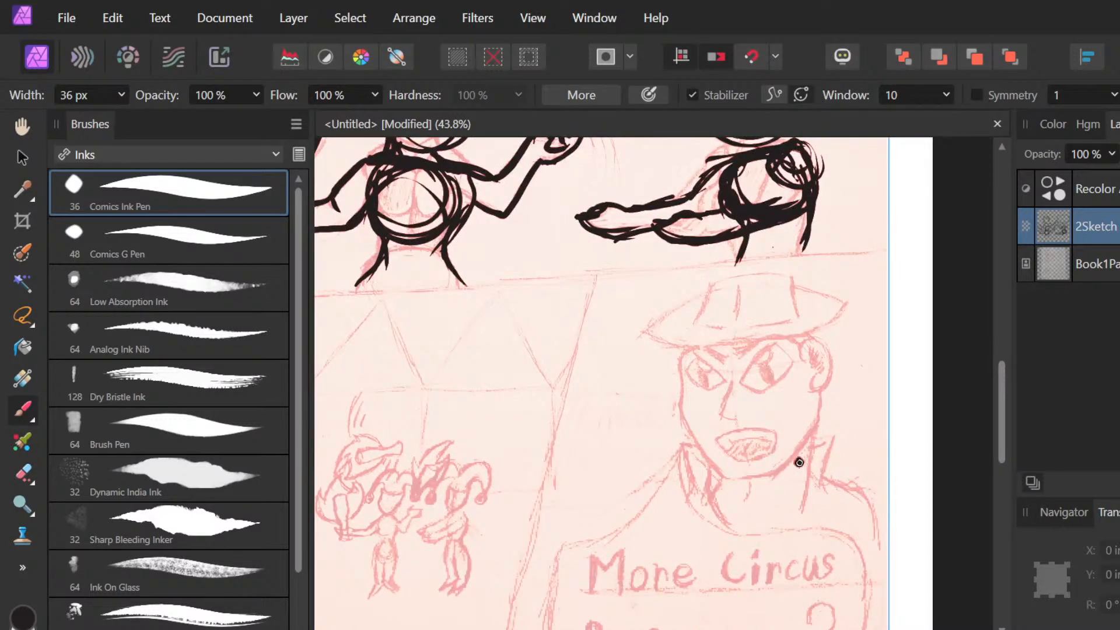
scroll(800, 462, left, 5)
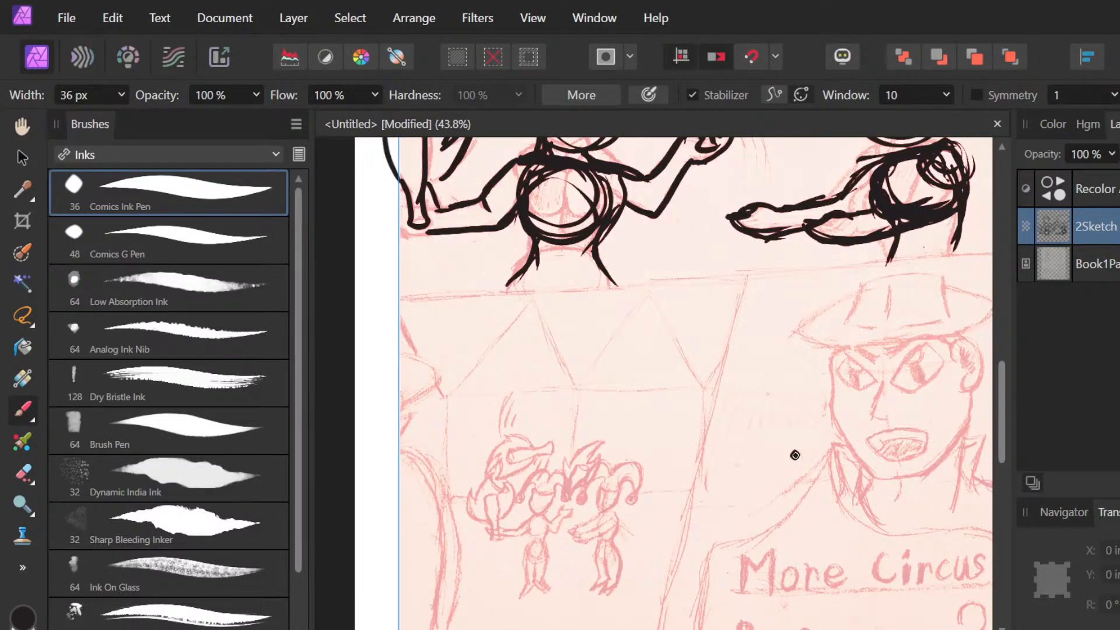
scroll(795, 455, down, 4)
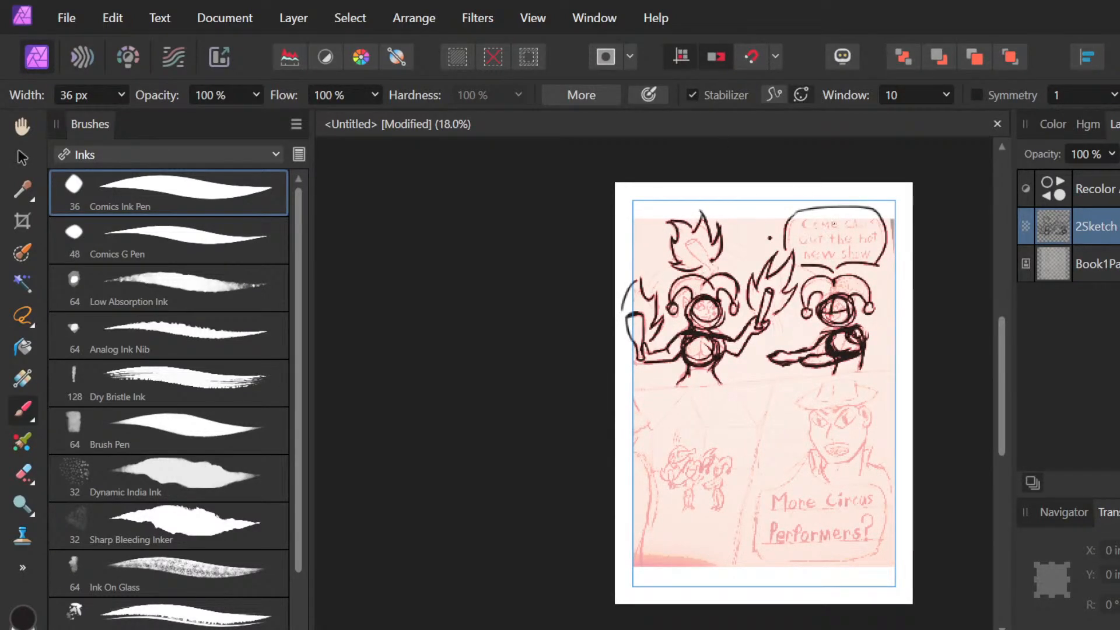
scroll(636, 329, up, 3)
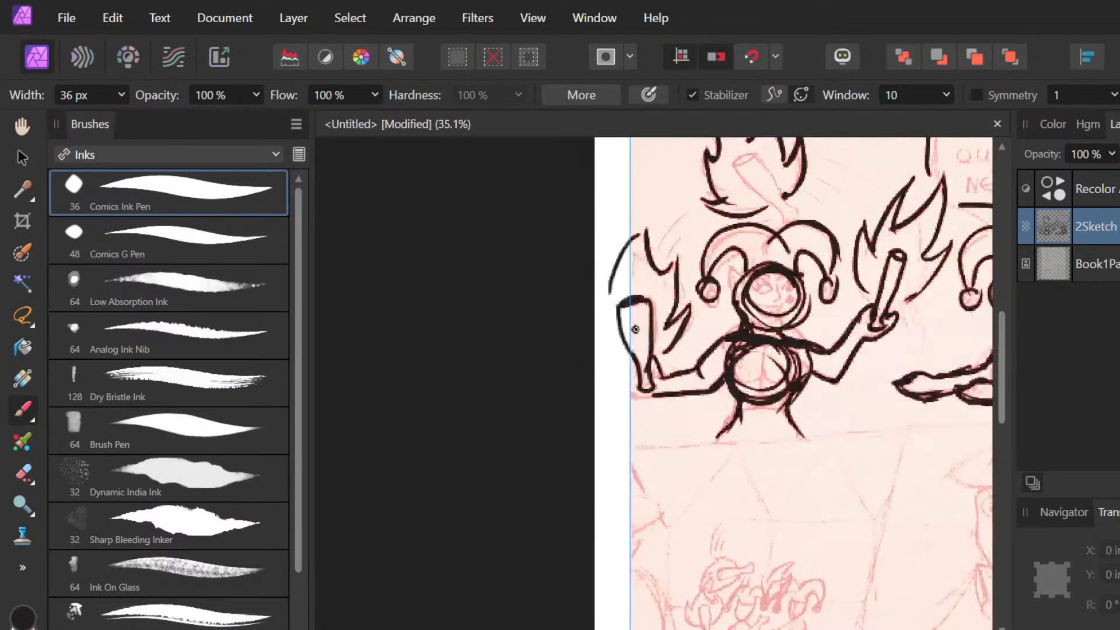
scroll(636, 328, up, 3)
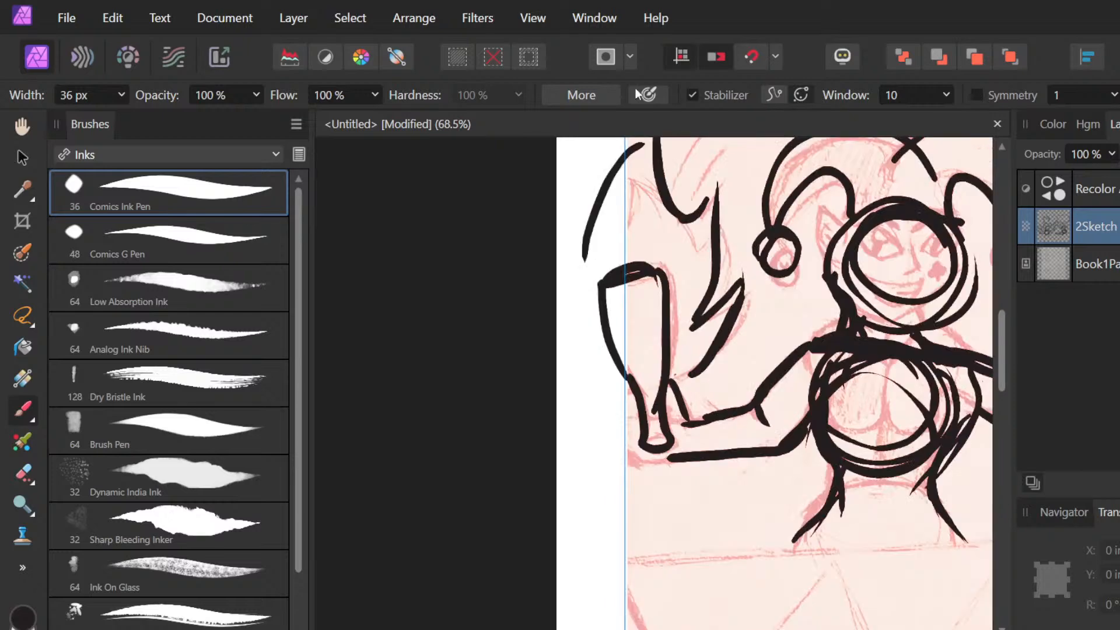
scroll(659, 437, down, 3)
scroll(840, 419, right, 3)
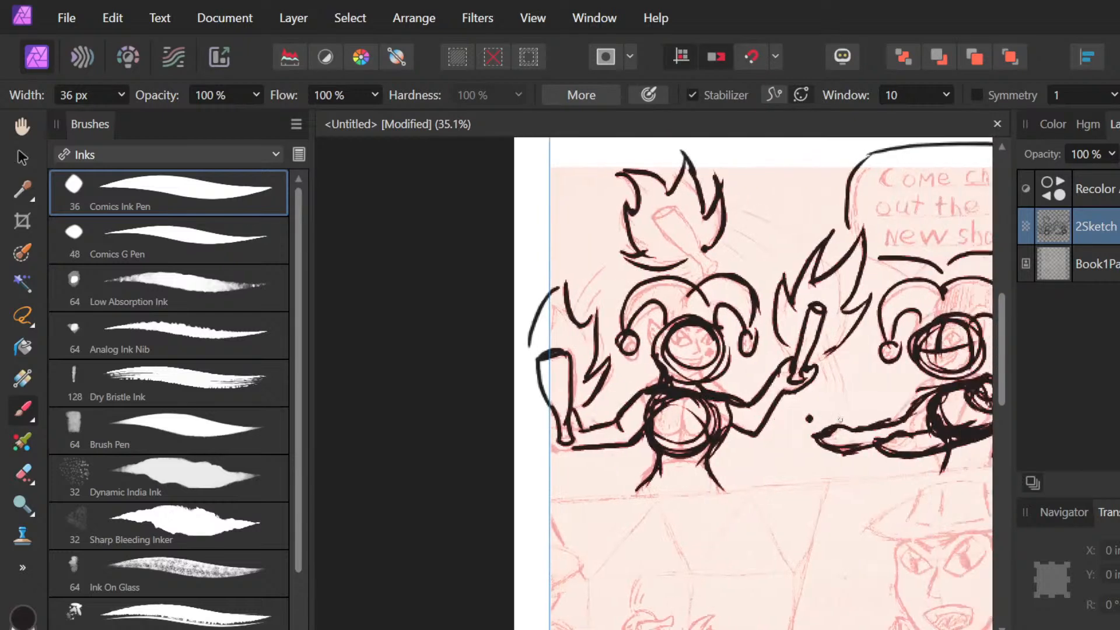
scroll(840, 420, down, 3)
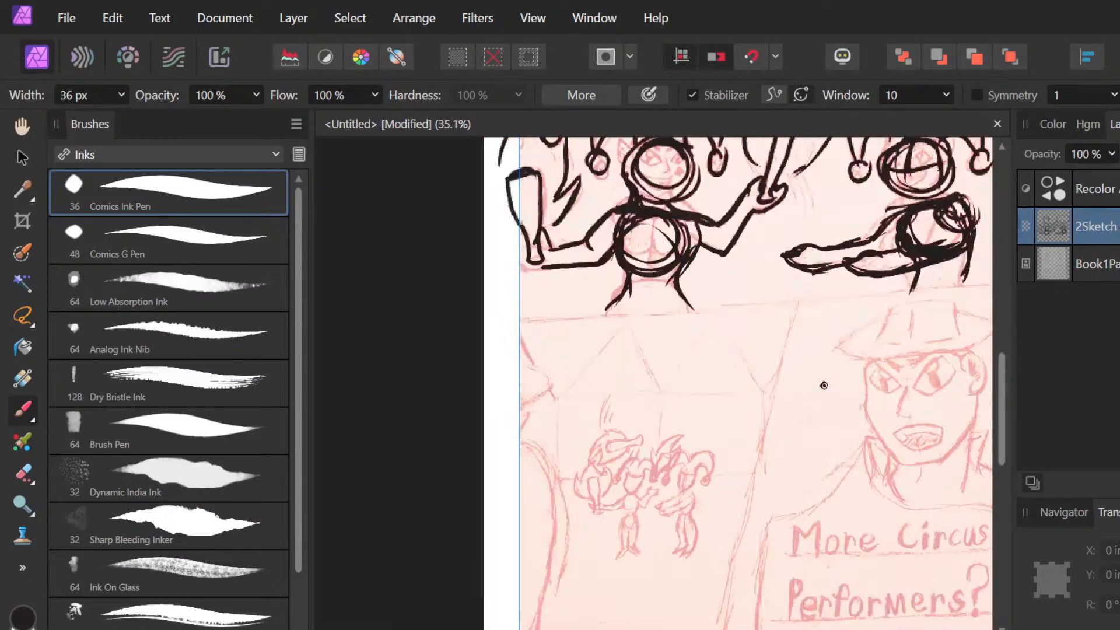
scroll(589, 532, left, 3)
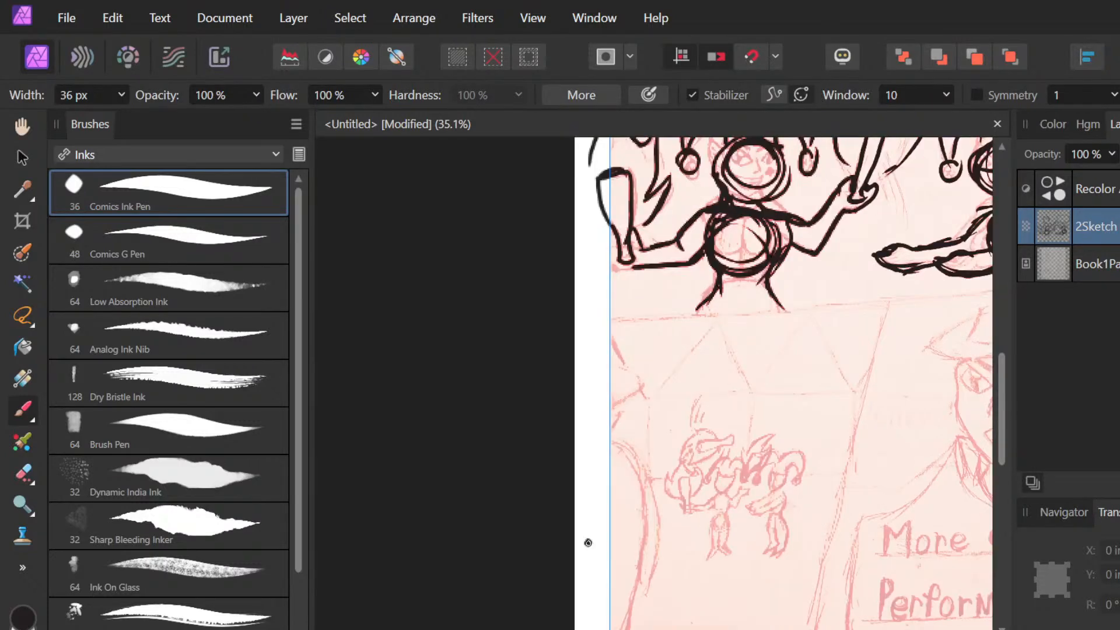
scroll(647, 418, down, 3)
scroll(647, 417, right, 3)
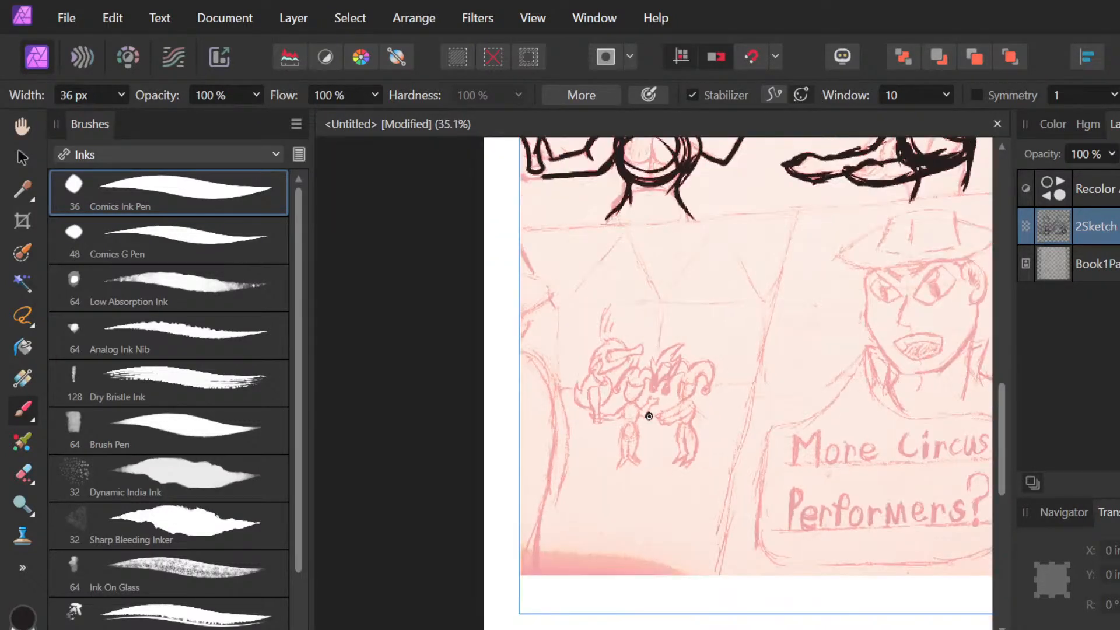
scroll(649, 416, up, 1)
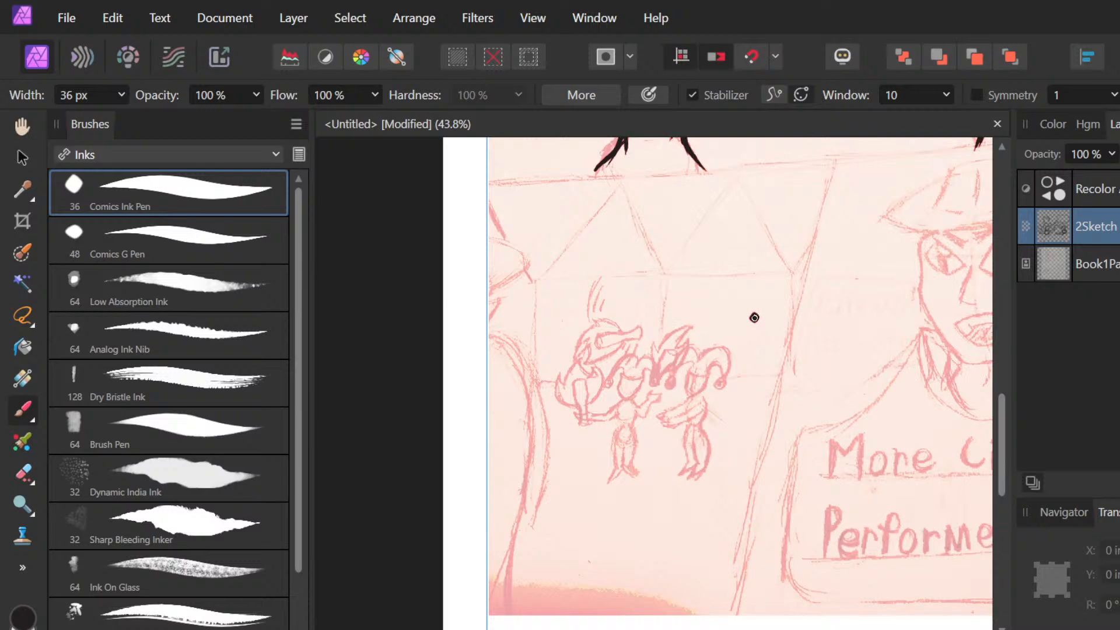
scroll(752, 318, up, 4)
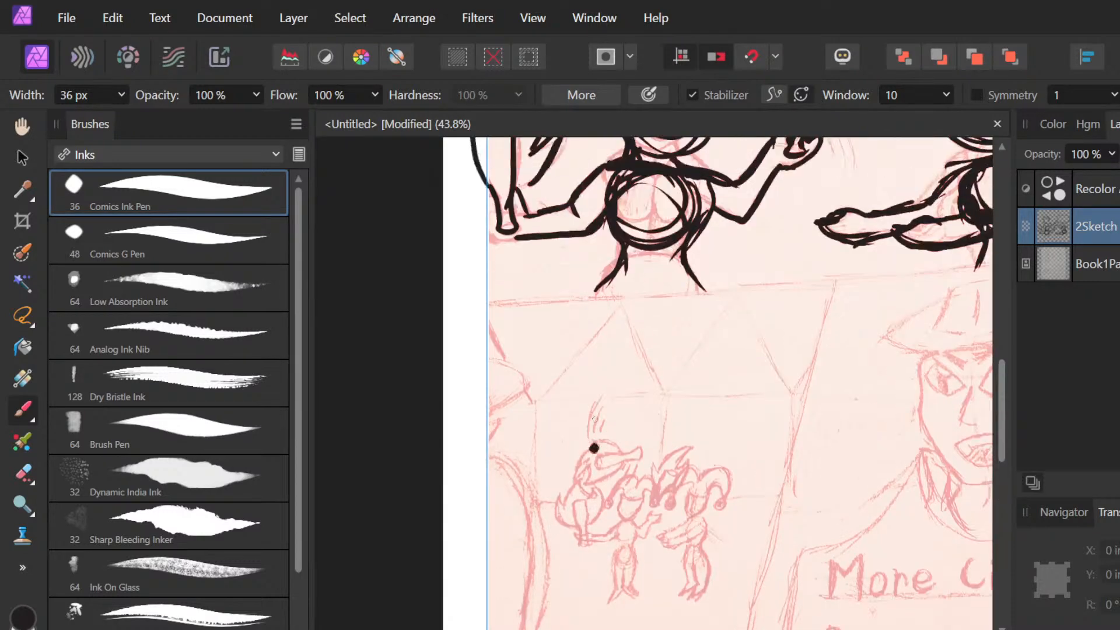
Step: Sketch the handle of the airborne torch inside the flame above the first jester's hat, following the scanned outline
scroll(594, 419, up, 10)
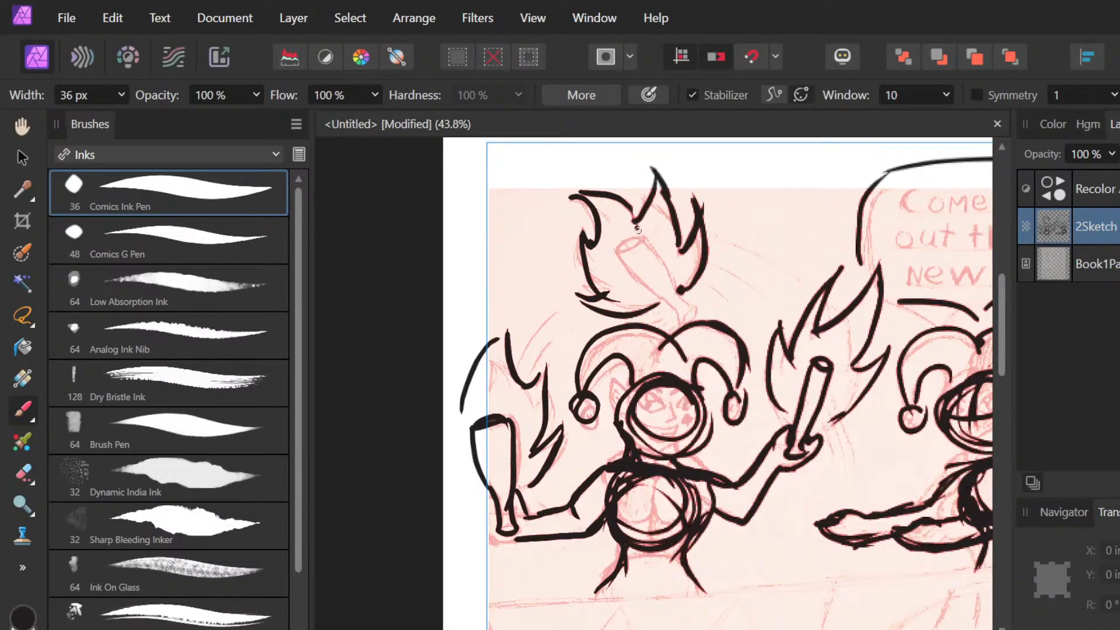
mouse_move(637, 229)
mouse_down()
mouse_move(622, 259)
mouse_move(646, 237)
mouse_move(686, 306)
mouse_move(696, 302)
mouse_up()
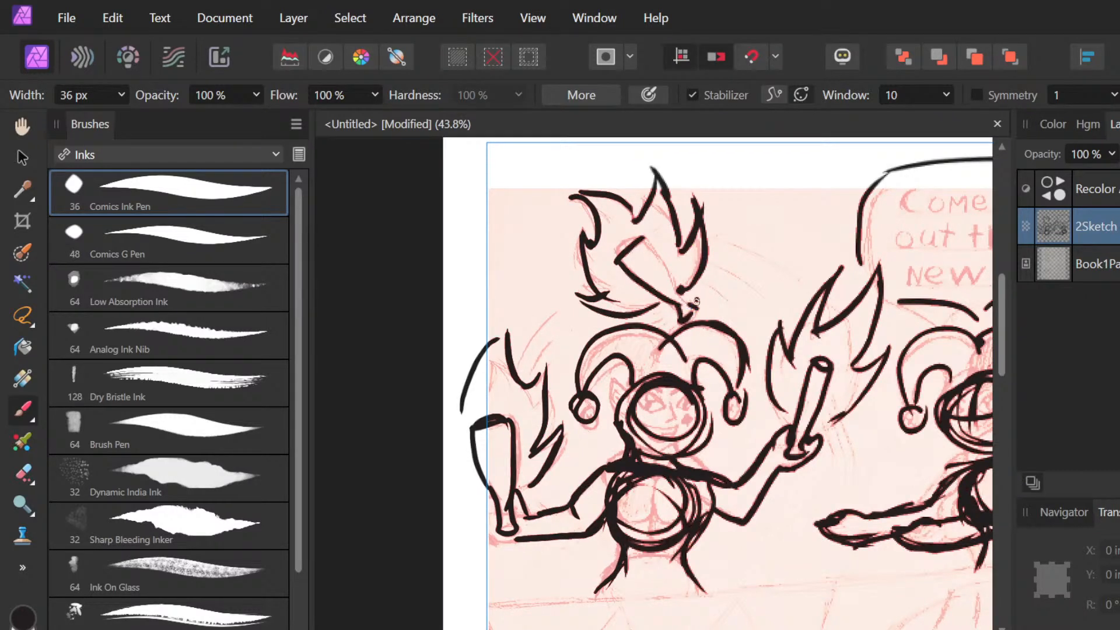
Step: Ink the remaining long edge of the airborne torch's handle above the first jester
drag(642, 235, 679, 270)
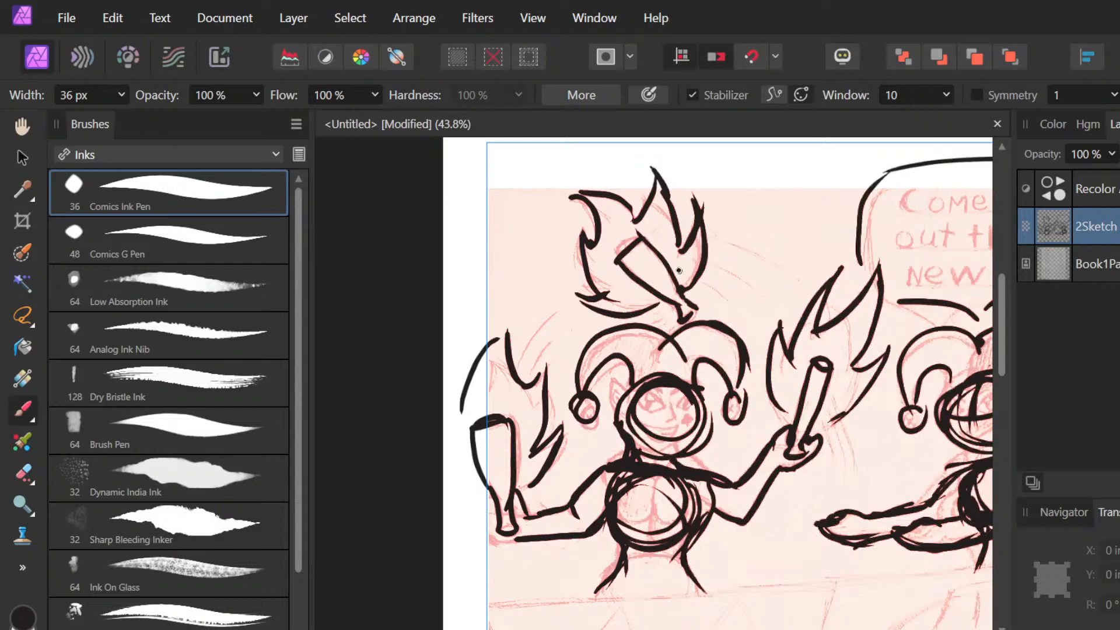
Step: Examine the un-inked lower panels of the page sketch against the inked jesters above them
scroll(679, 270, down, 3)
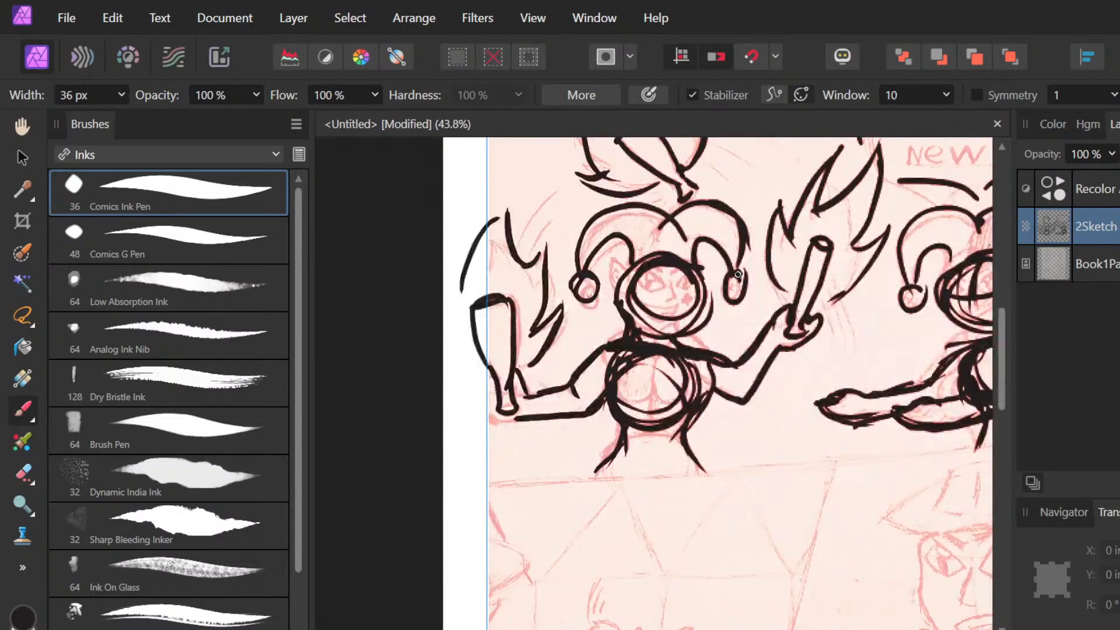
scroll(738, 274, down, 5)
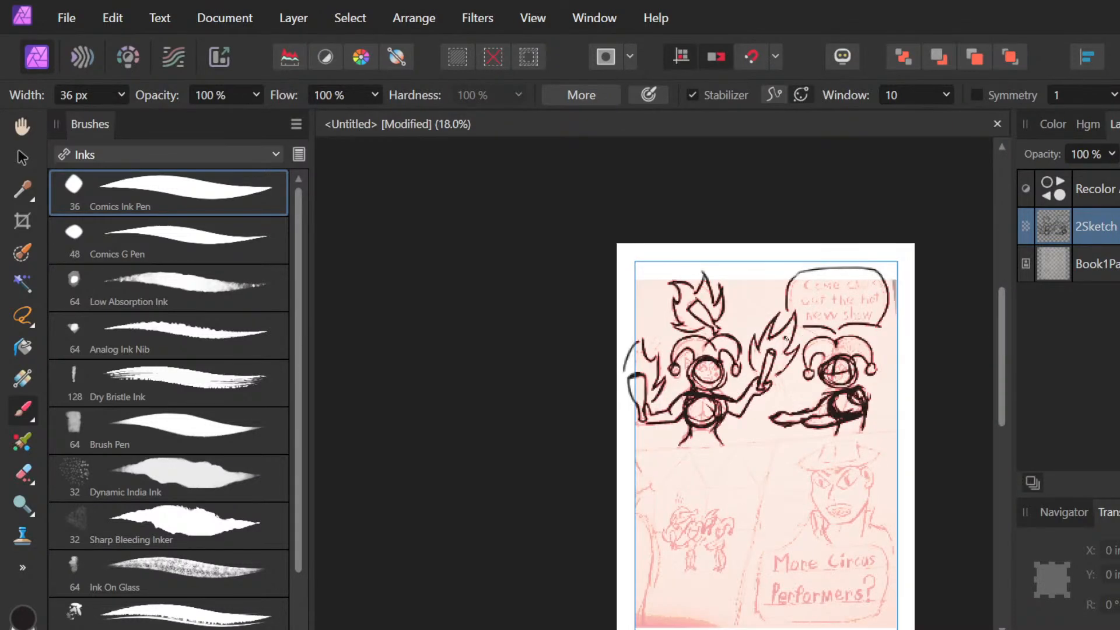
scroll(786, 338, down, 2)
scroll(786, 338, left, 1)
scroll(786, 339, right, 3)
drag(666, 437, 666, 458)
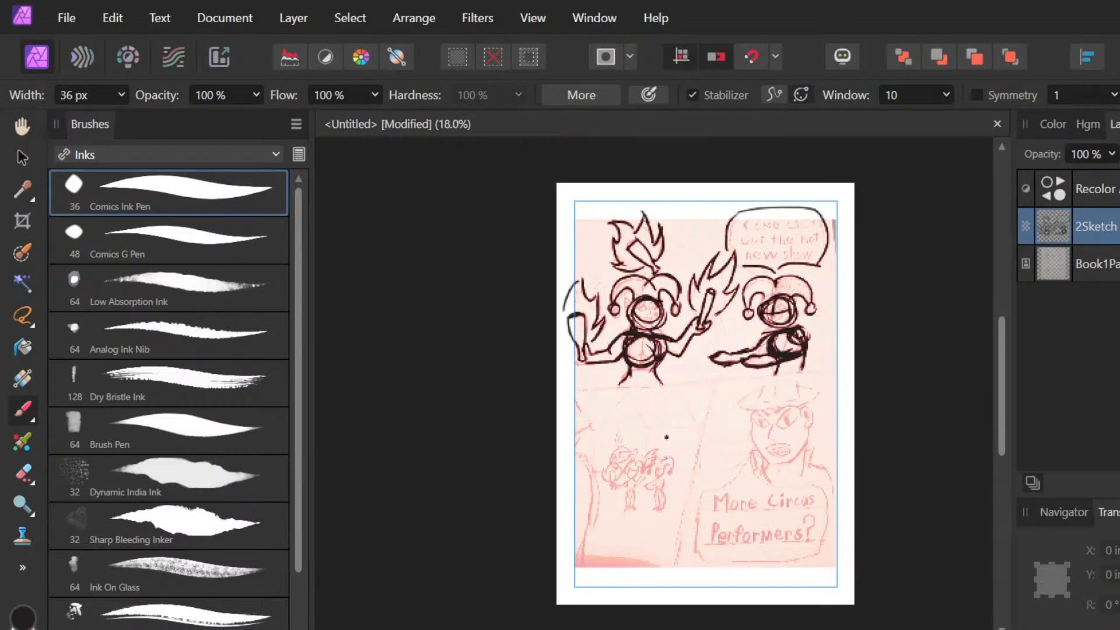
scroll(659, 479, up, 5)
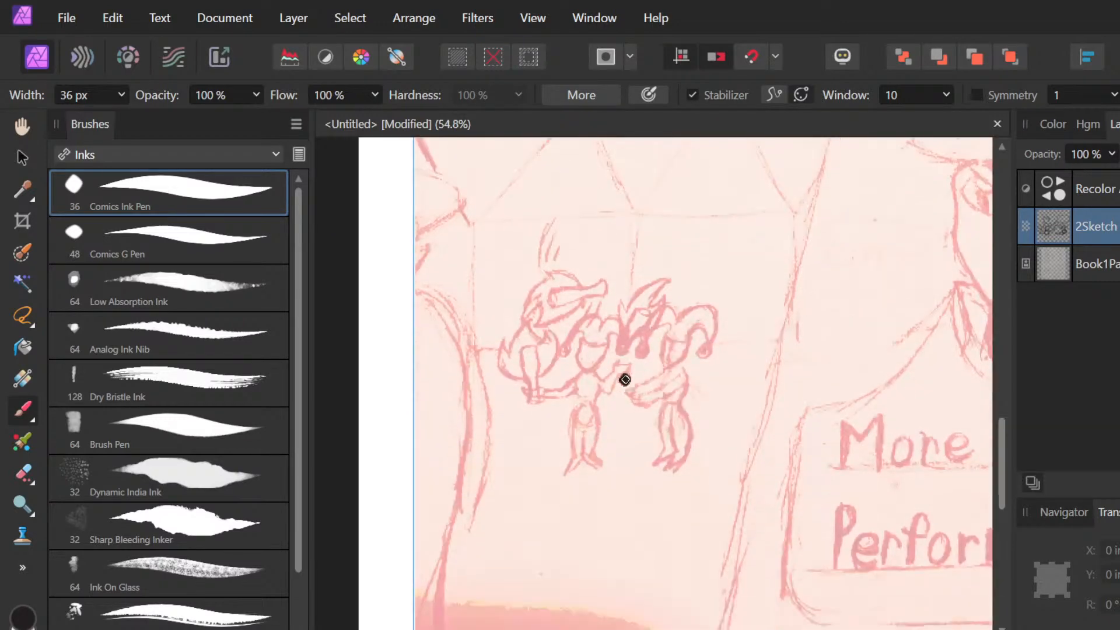
scroll(625, 380, down, 3)
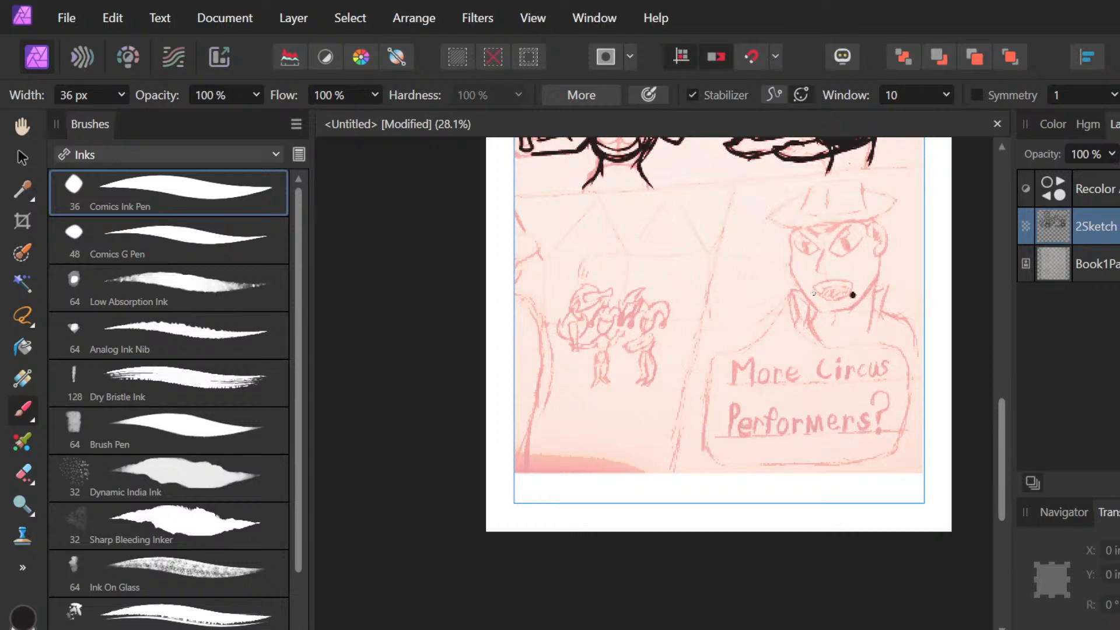
scroll(853, 294, up, 3)
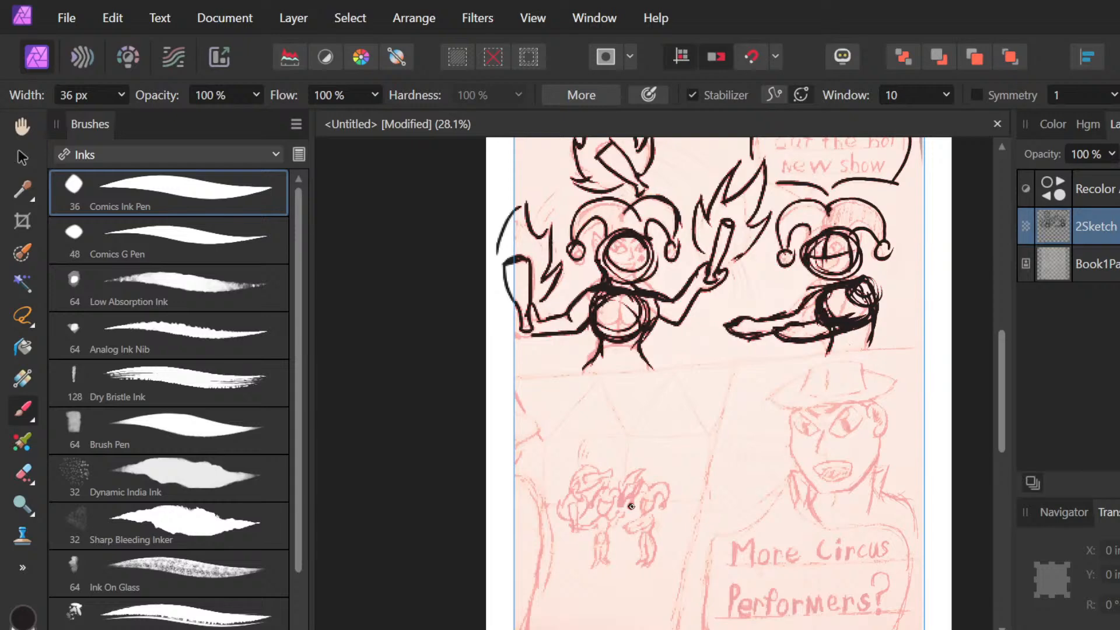
scroll(631, 506, down, 2)
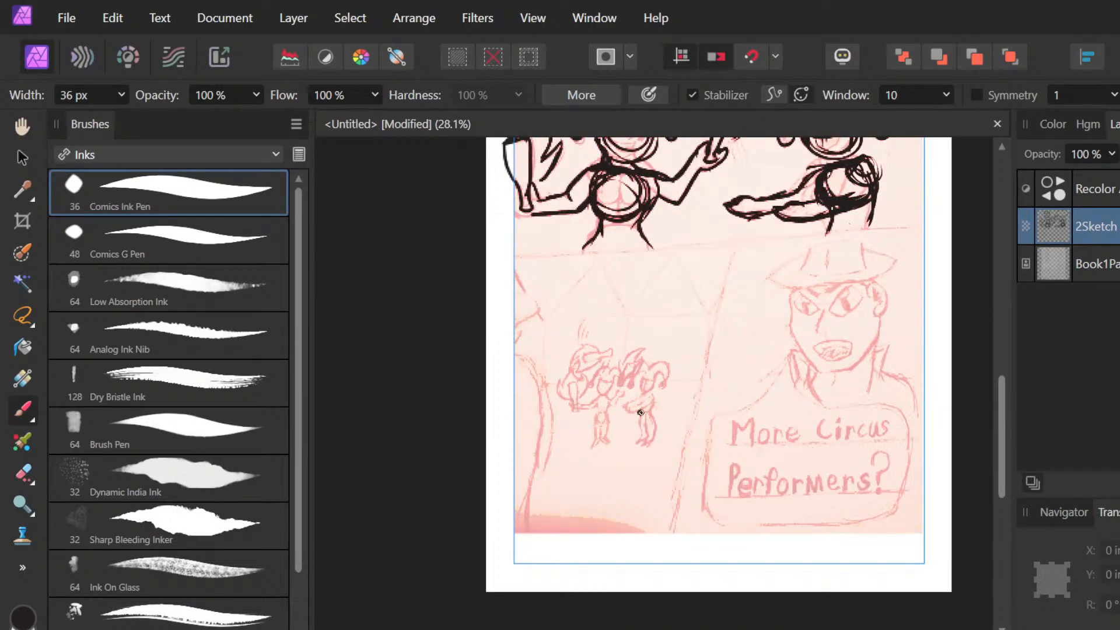
Step: Enlarge the Book1Page1 reference image to 371 dpi and move it up to the page's top margin
click(1098, 265)
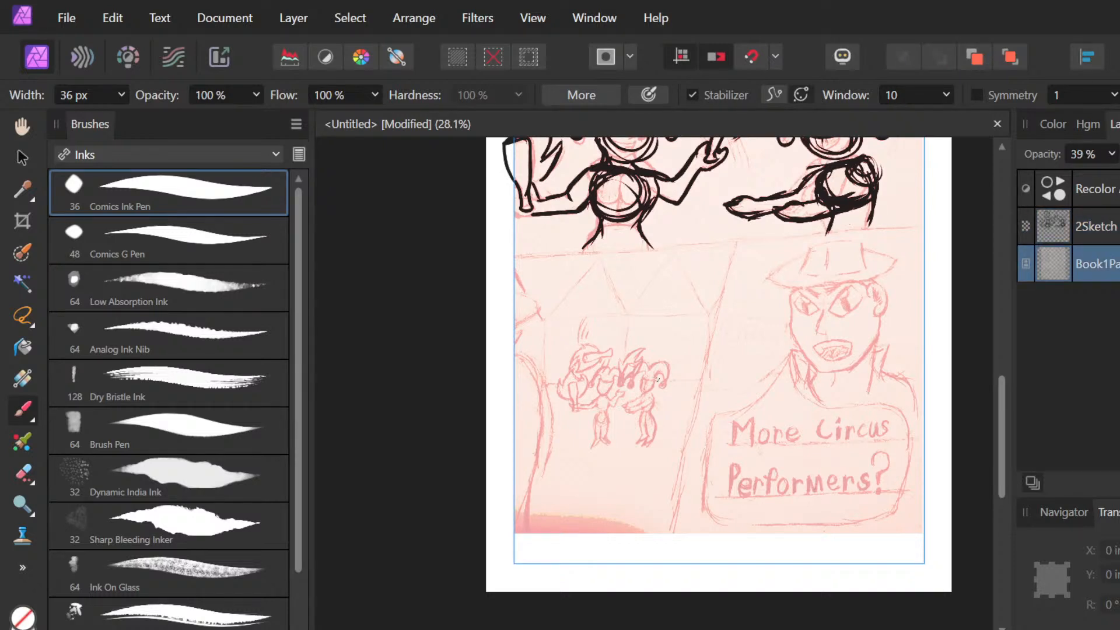
key(v)
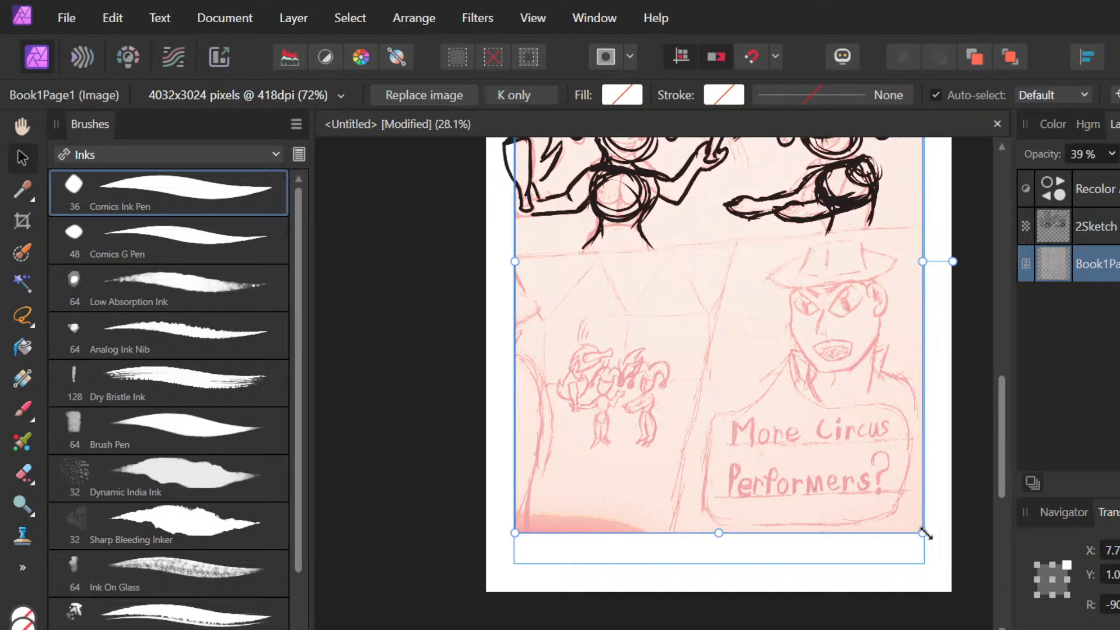
drag(924, 533, 780, 542)
scroll(794, 533, down, 4)
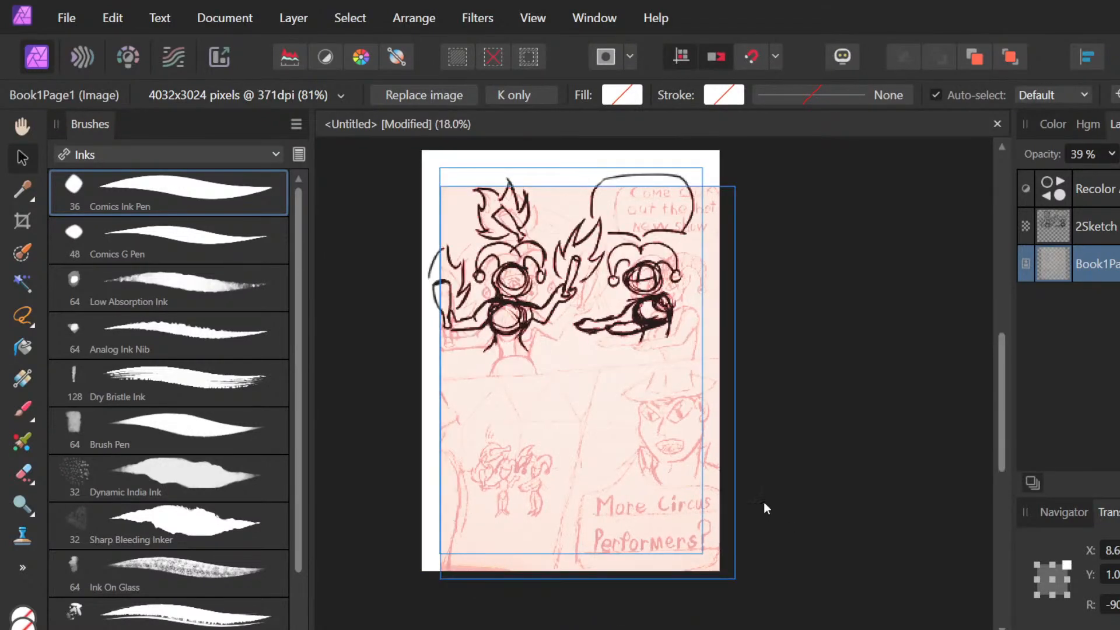
drag(631, 511, 633, 487)
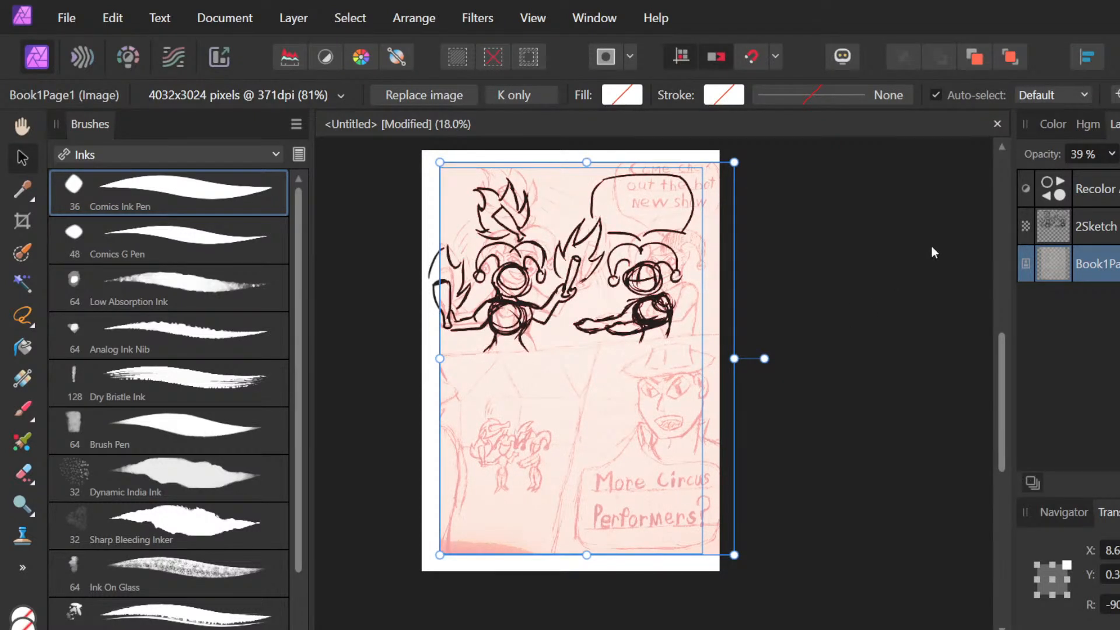
Step: Shift the 2Sketch ink drawing slightly upward to meet the page's top margin
click(1096, 227)
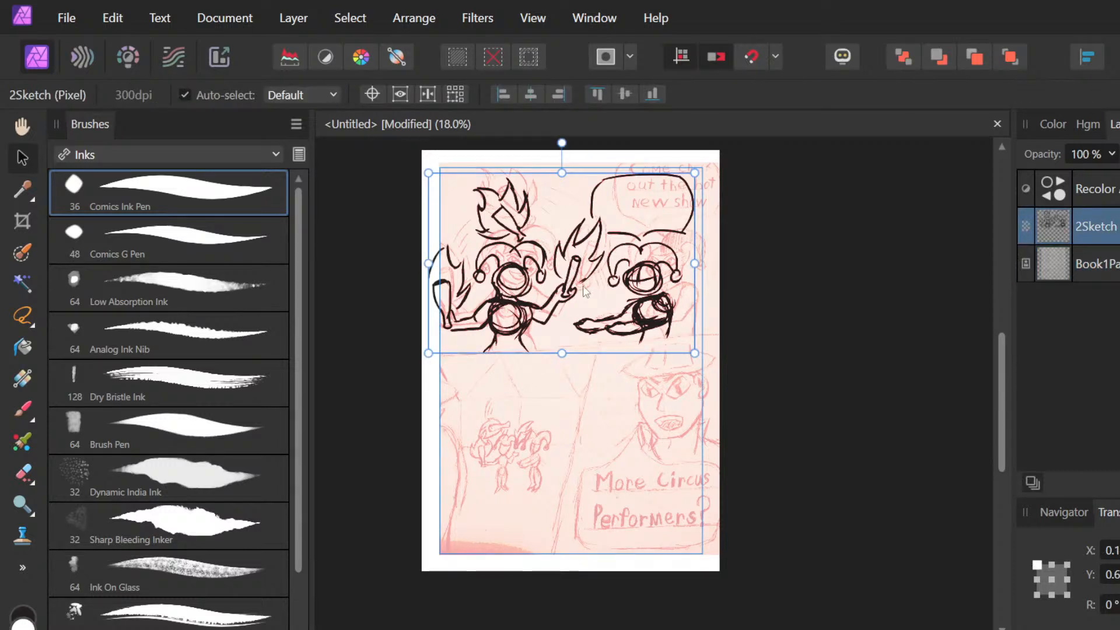
drag(586, 292, 588, 291)
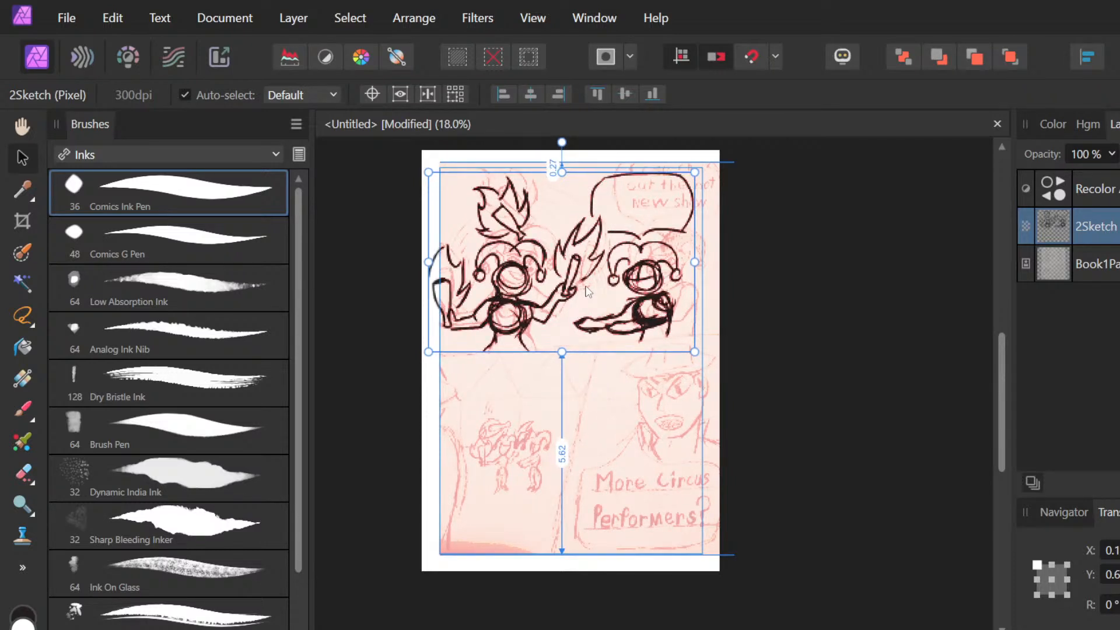
key(Up)
key(Up)
key(Up)
key(Up)
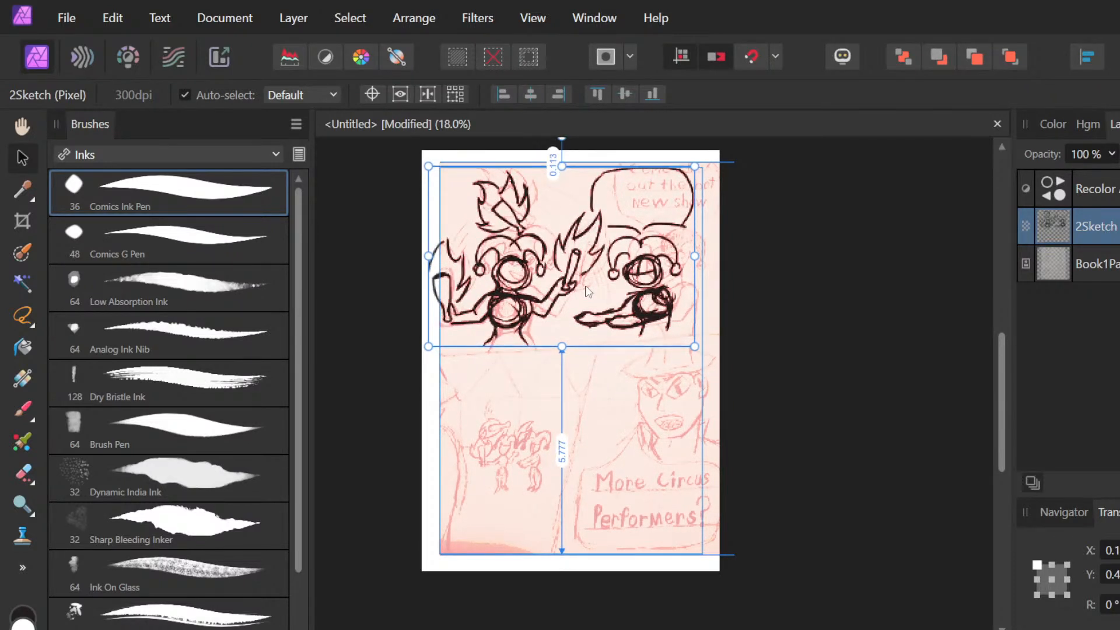
key(Up)
key(Up)
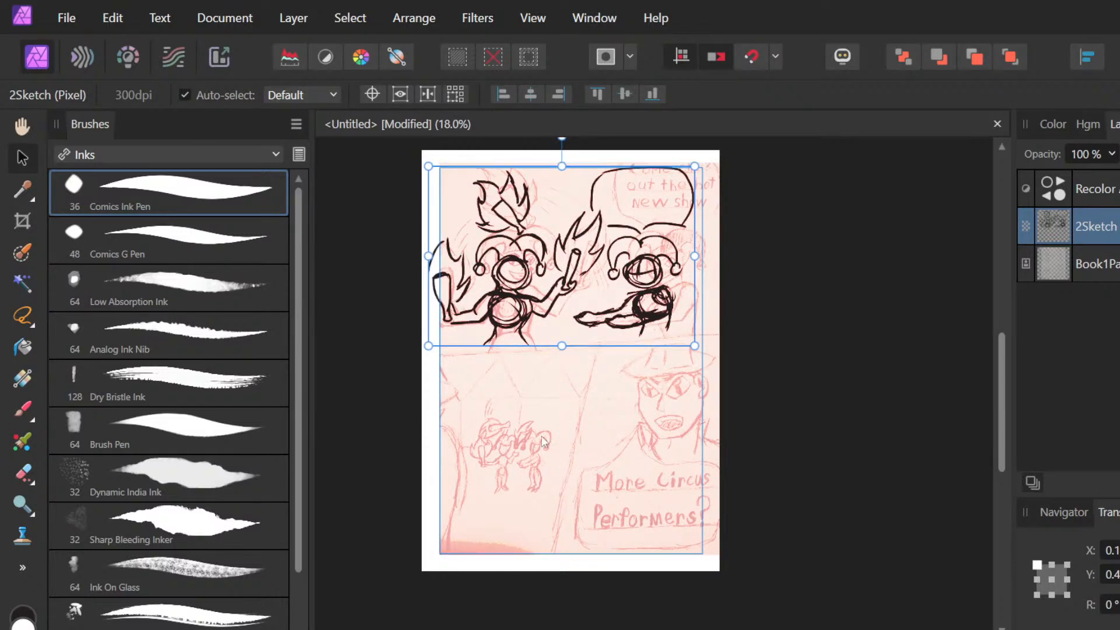
key(ctrl+z)
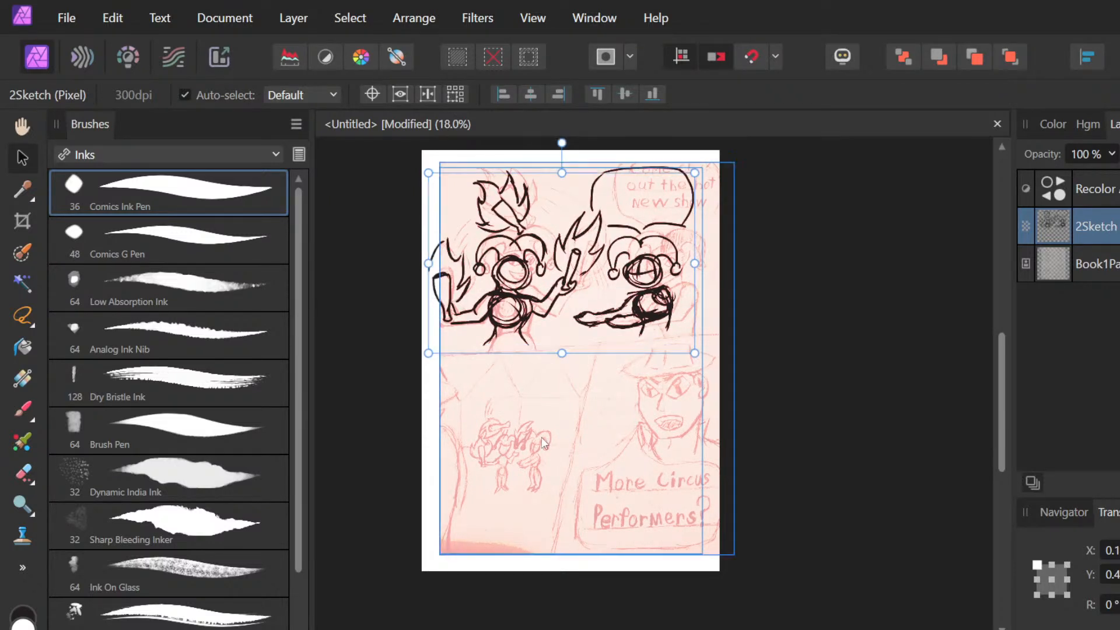
Step: Enlarge the Book1Page1 reference image to 338 dpi and move it up so the small performers sit below the inked jesters
click(542, 437)
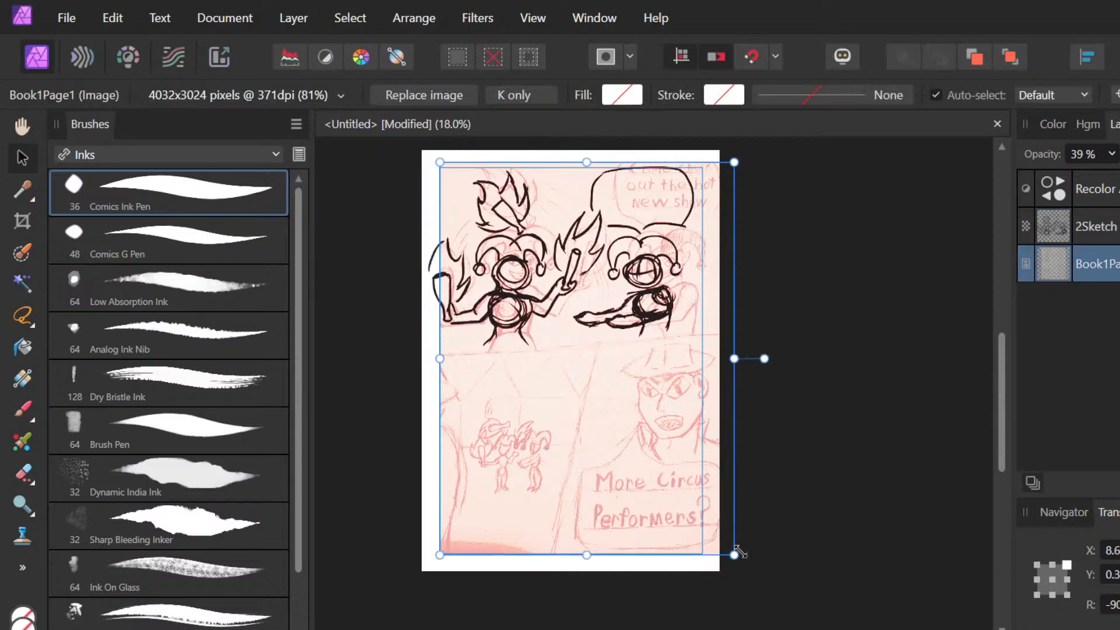
drag(736, 551, 828, 546)
drag(590, 510, 588, 429)
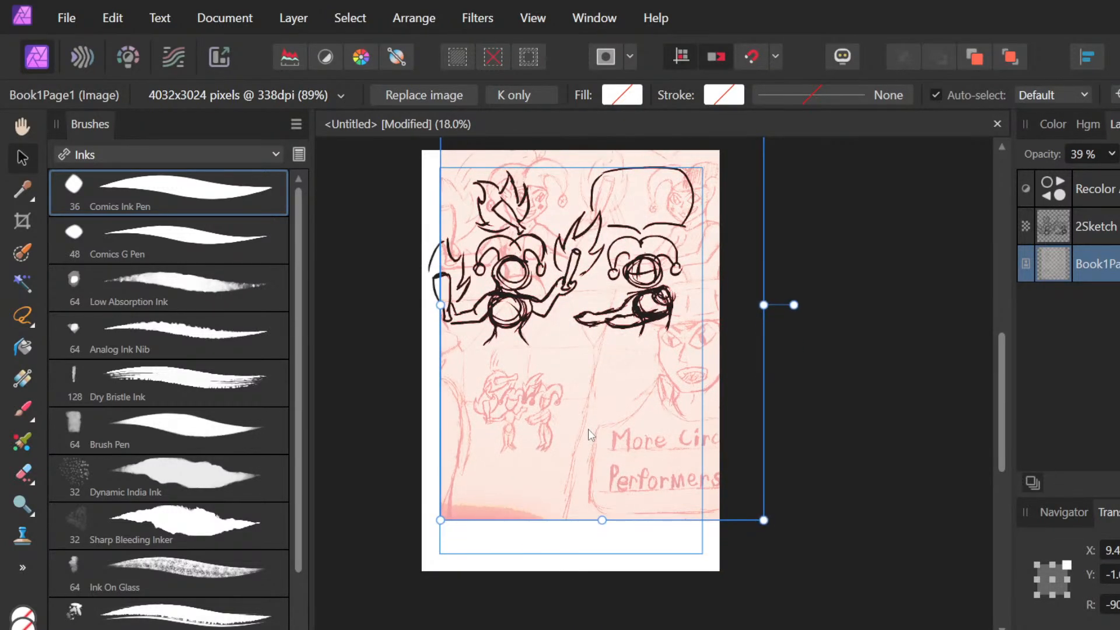
Step: Return to the 2Sketch layer with the Paint Brush for inking the area below the jesters
click(1095, 242)
scroll(560, 375, up, 3)
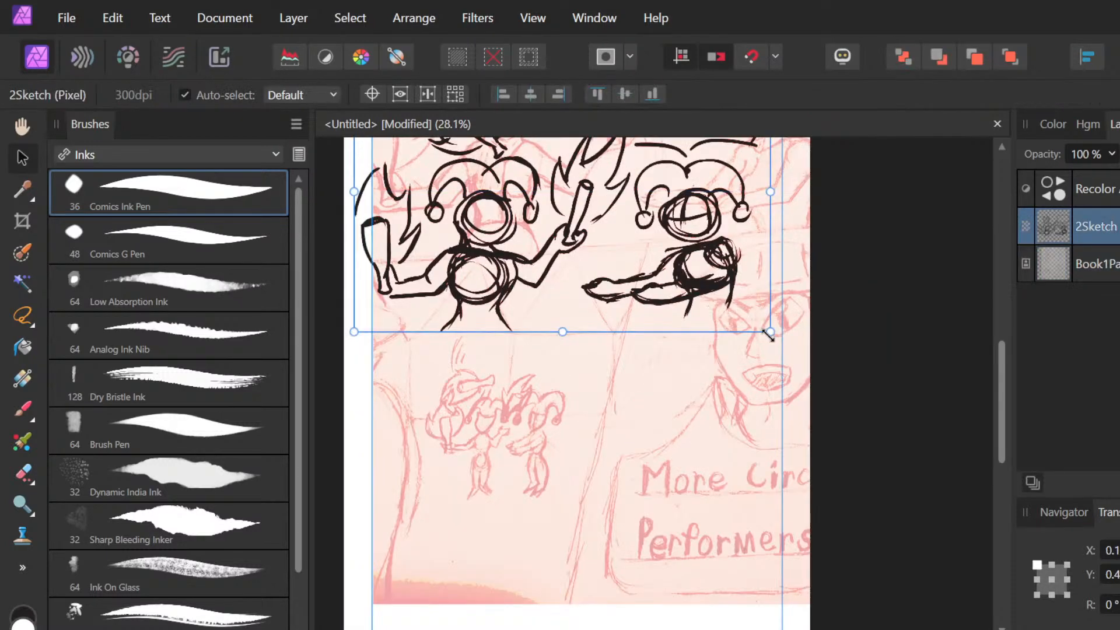
scroll(805, 350, up, 1)
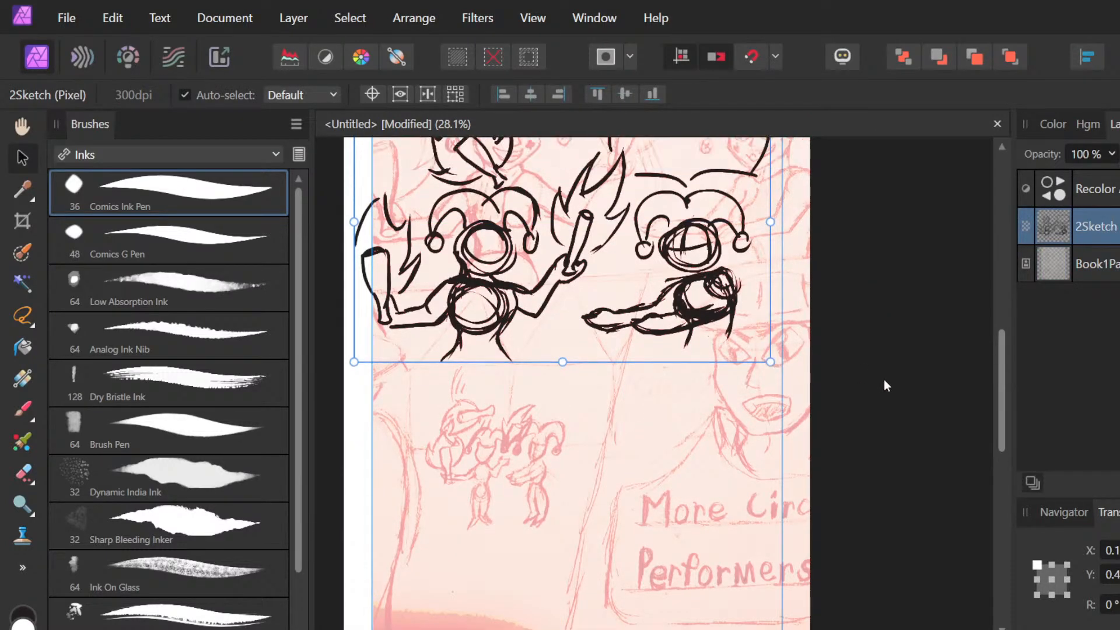
key(b)
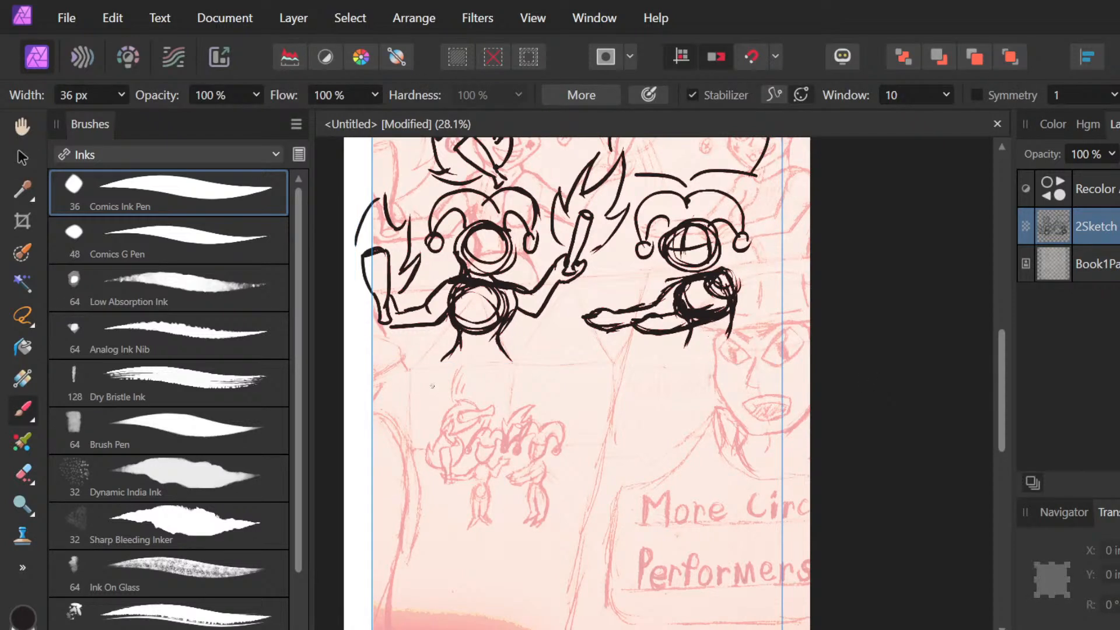
drag(373, 370, 852, 384)
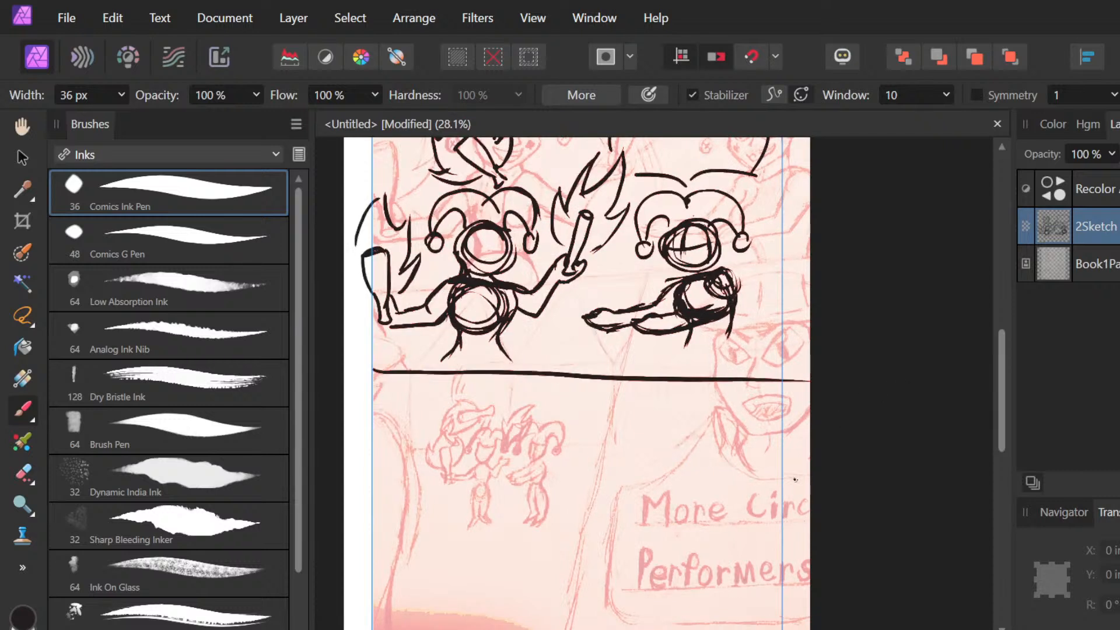
key(ctrl+z)
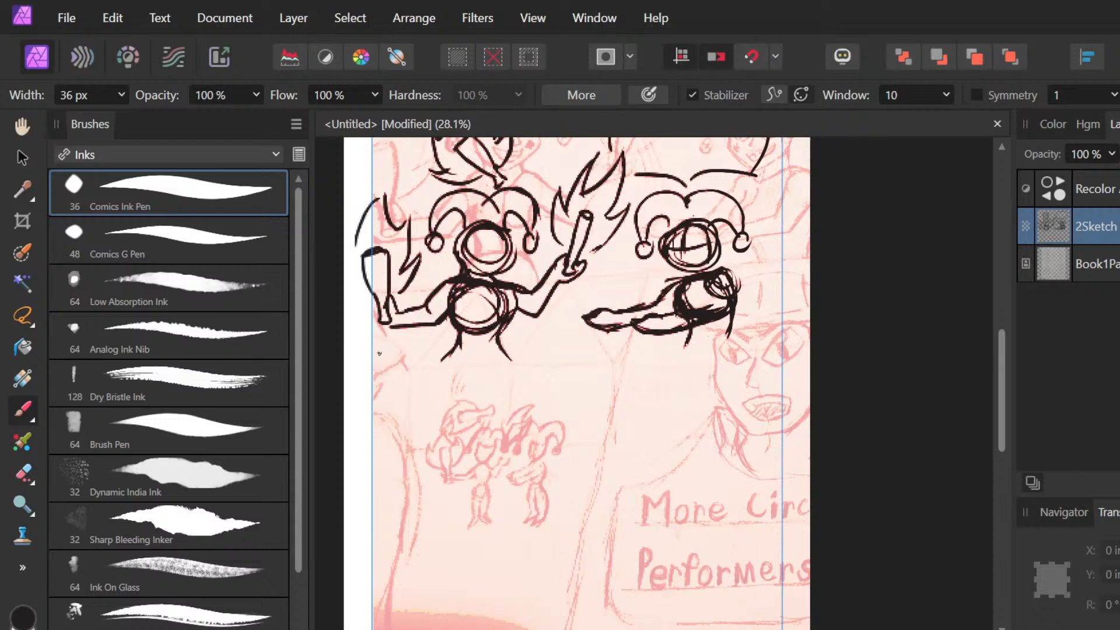
drag(374, 351, 811, 427)
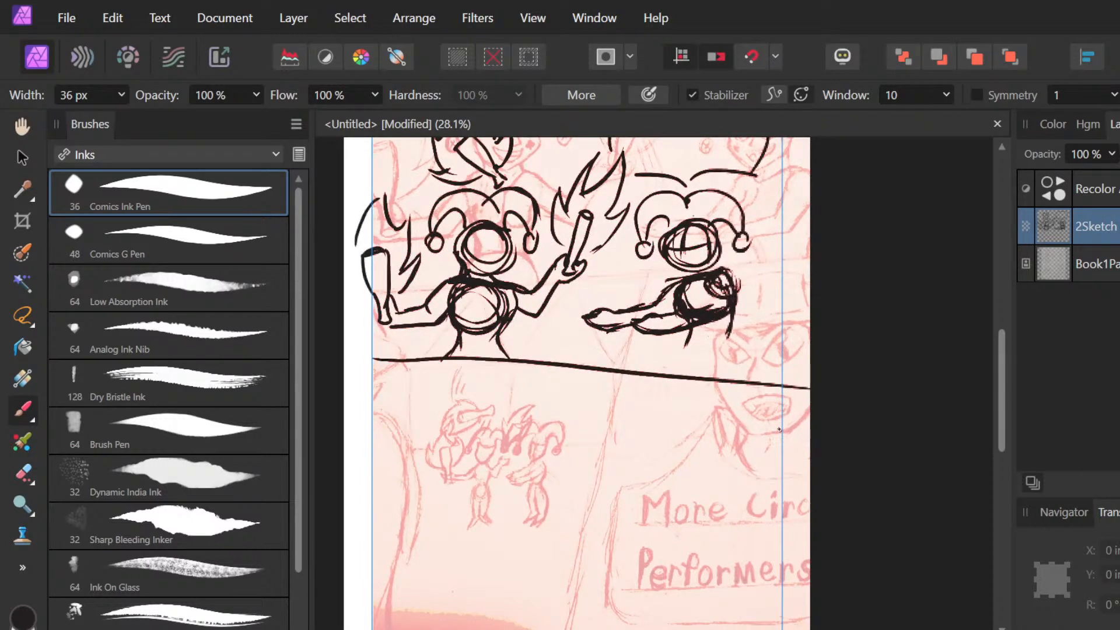
key(ctrl+z)
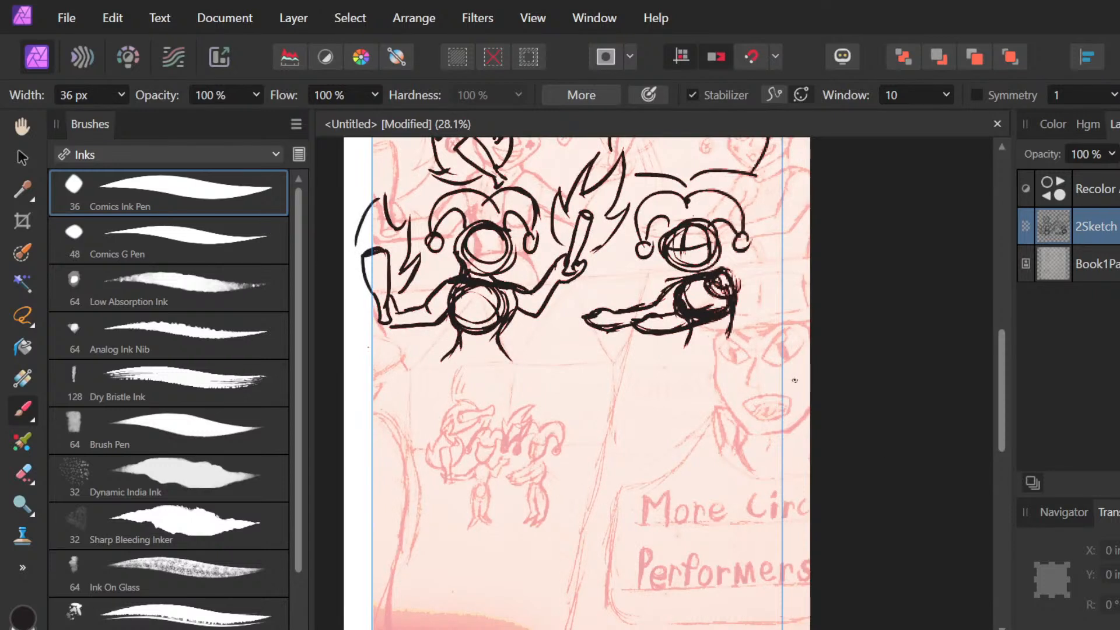
Step: Draw a slightly slanted panel border beneath both jesters and extend the second jester's waist lines down toward it
drag(798, 381, 331, 336)
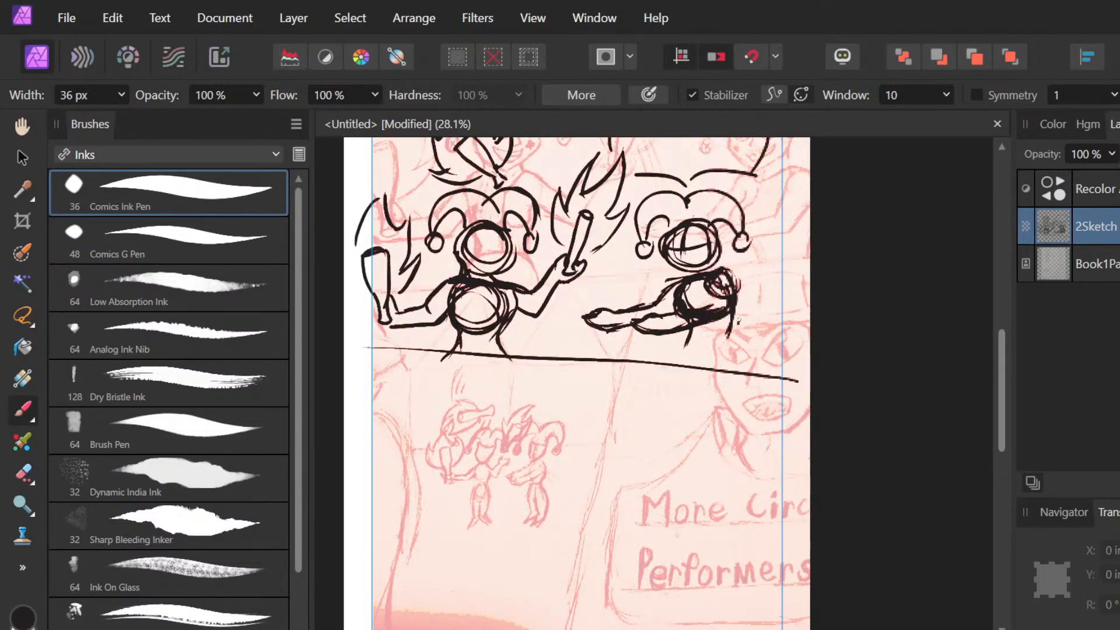
drag(729, 327, 745, 356)
drag(693, 322, 678, 347)
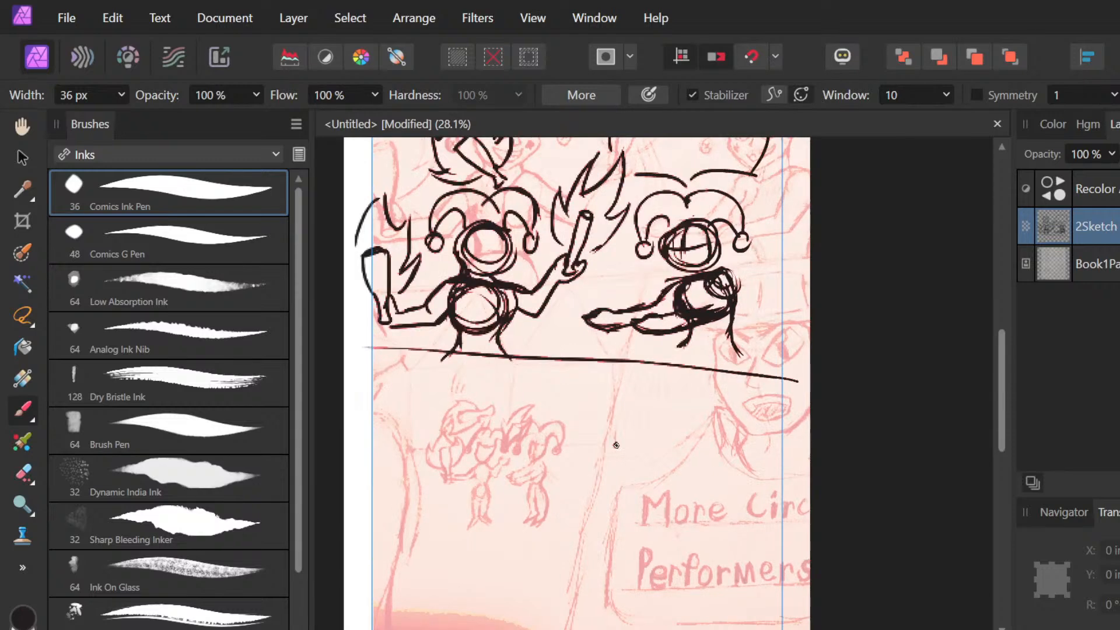
Step: Draw a thick outline under the small performers in the lower panel, turning down at its end past the page's bottom margin
scroll(609, 445, down, 2)
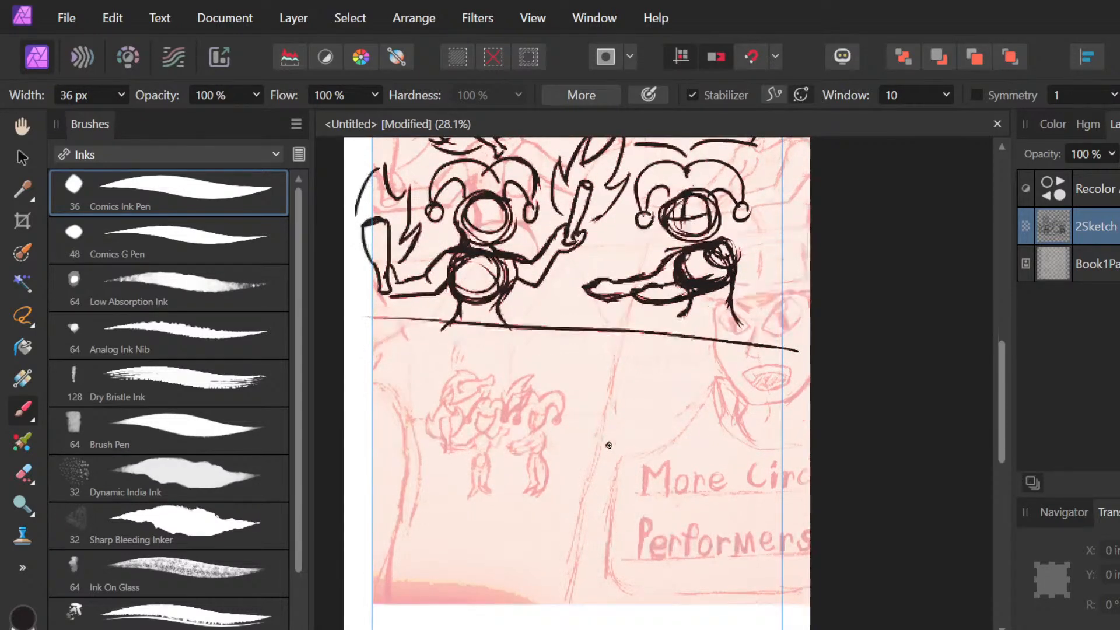
scroll(609, 446, up, 1)
scroll(608, 445, up, 1)
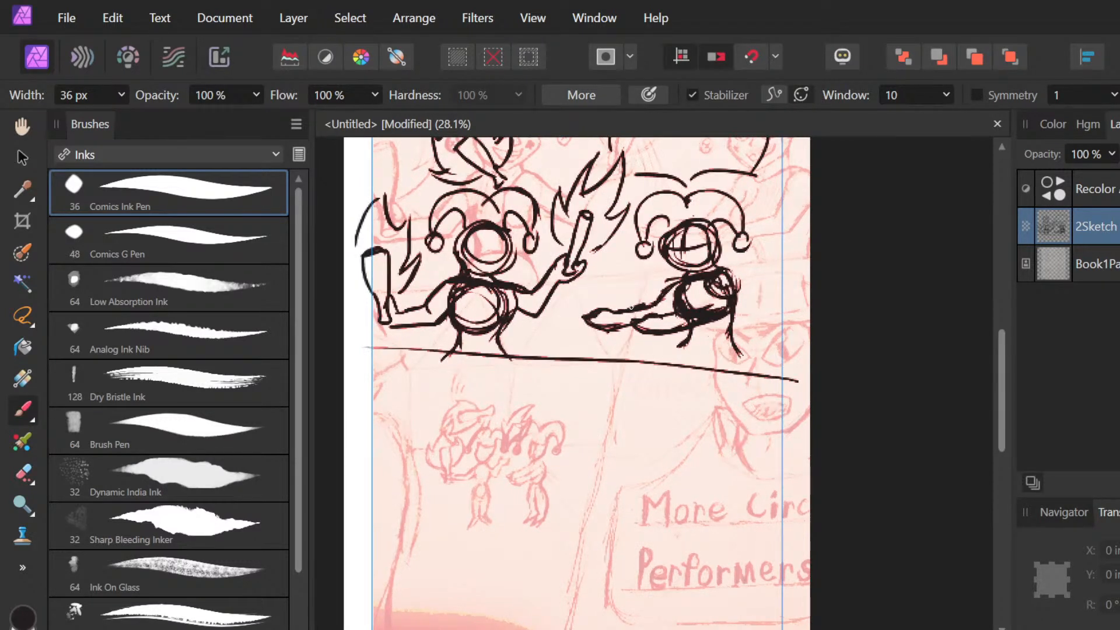
scroll(703, 328, down, 3)
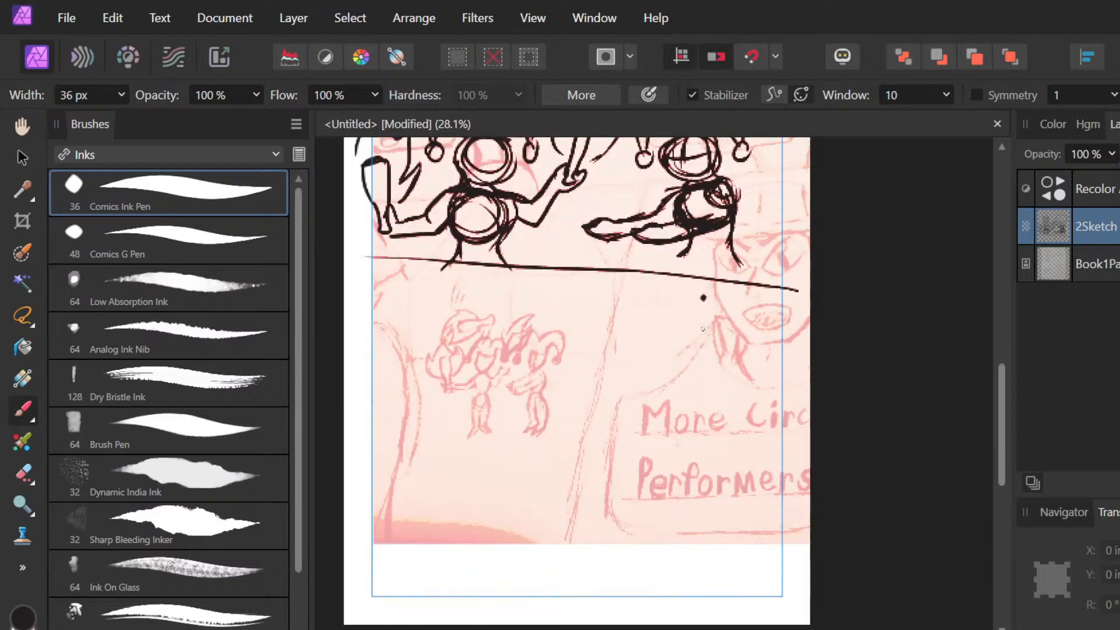
scroll(703, 329, up, 1)
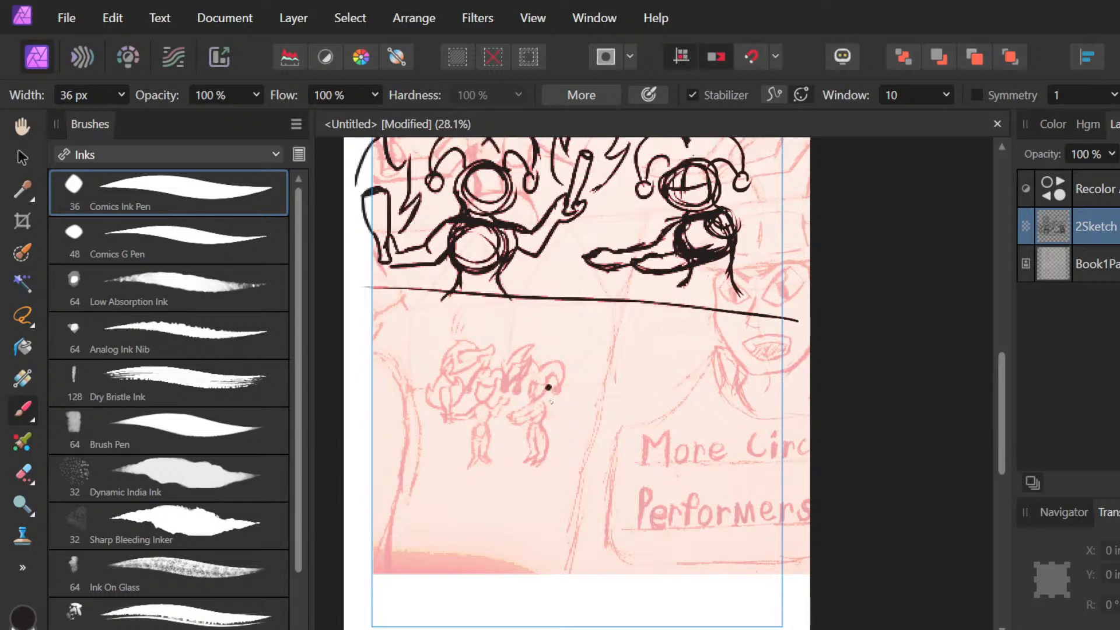
scroll(552, 401, down, 2)
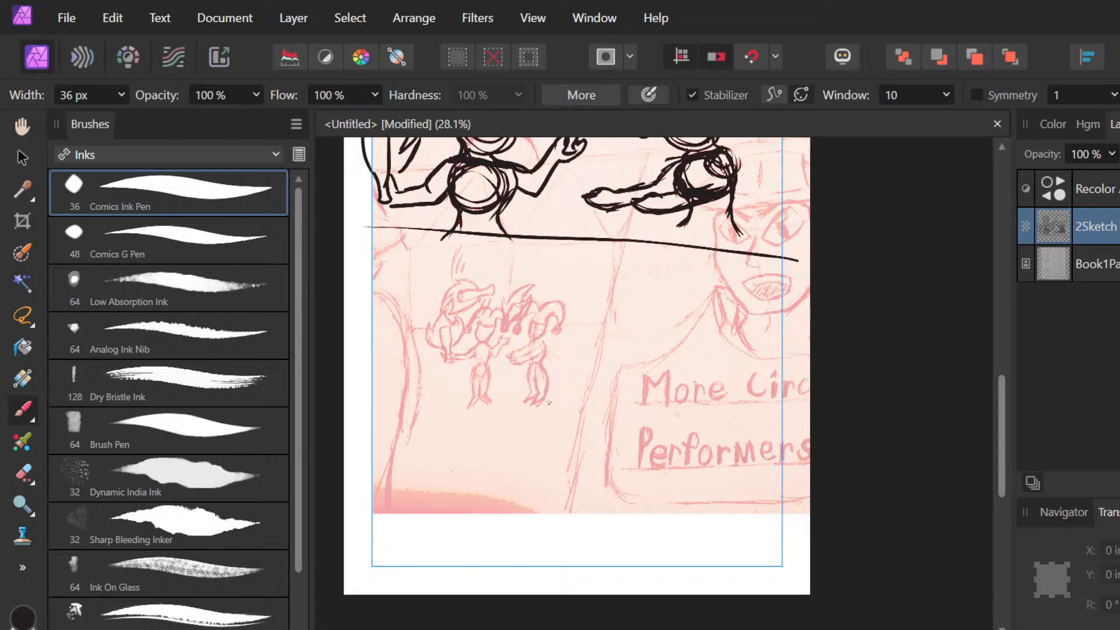
click(646, 324)
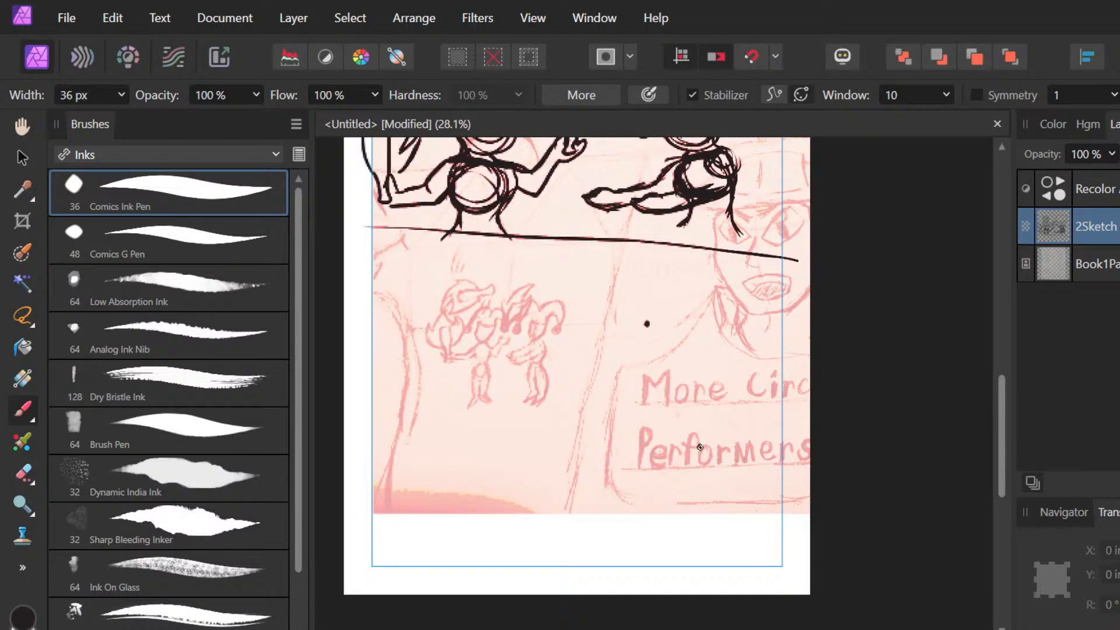
key(ctrl+z)
mouse_move(576, 417)
mouse_down()
mouse_move(562, 272)
mouse_move(426, 333)
mouse_move(577, 371)
mouse_up()
drag(381, 414, 594, 573)
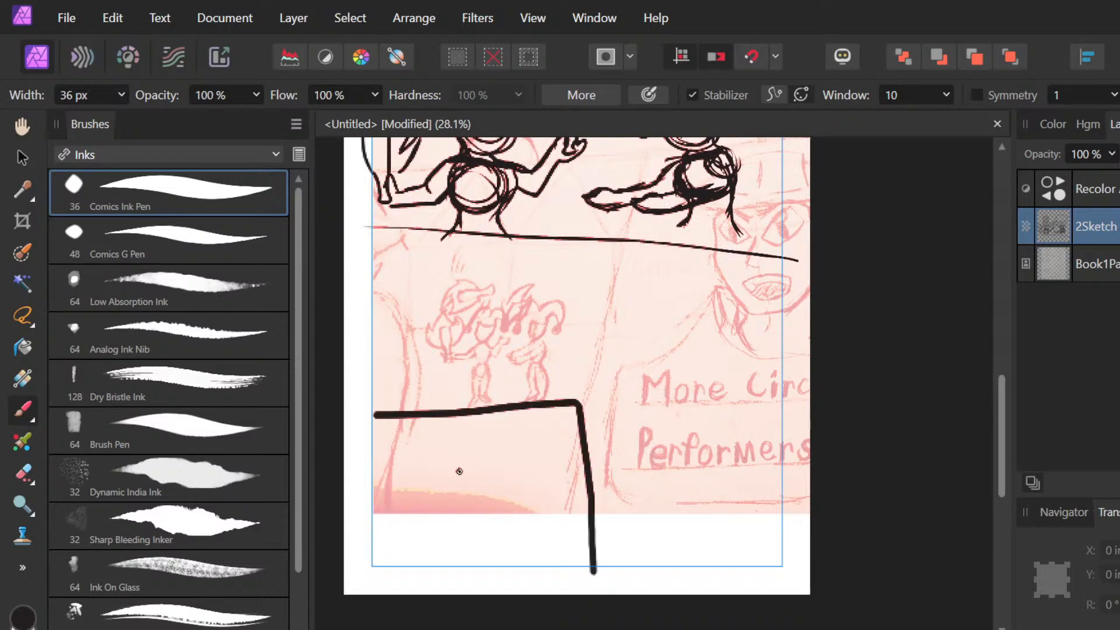
Step: Undo the thick outline drawn beneath the small performers in the lower panel
click(543, 460)
key(ctrl+z)
key(ctrl+z)
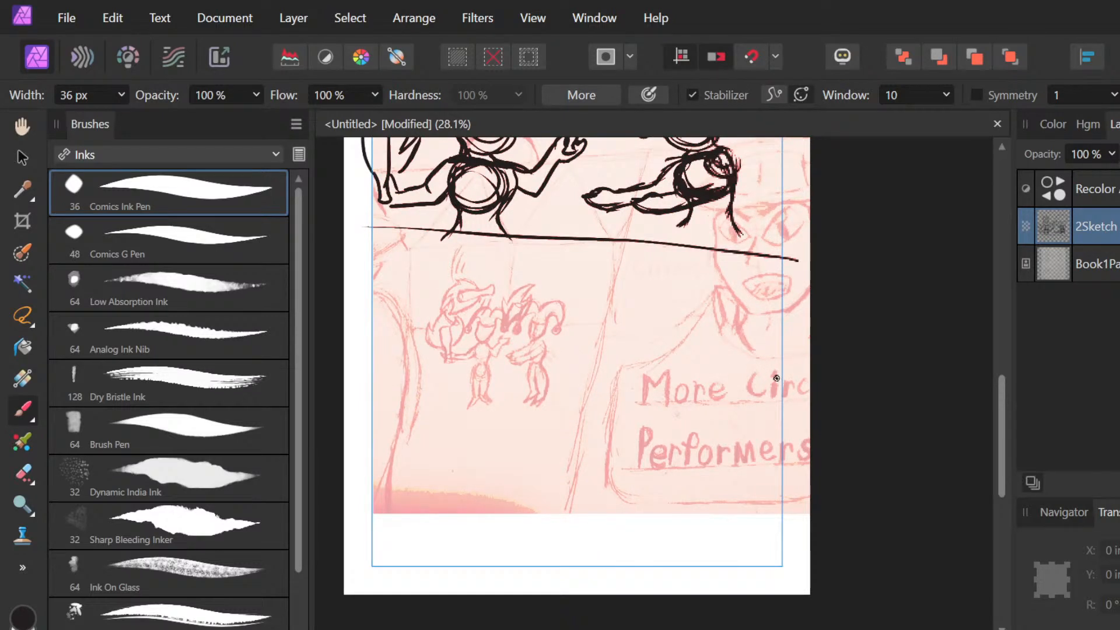
Step: Try a thick outline from the right margin across the "More Circ" lettering, angling down to the bottom margin
mouse_move(780, 385)
mouse_down()
mouse_move(528, 421)
mouse_move(576, 578)
mouse_up()
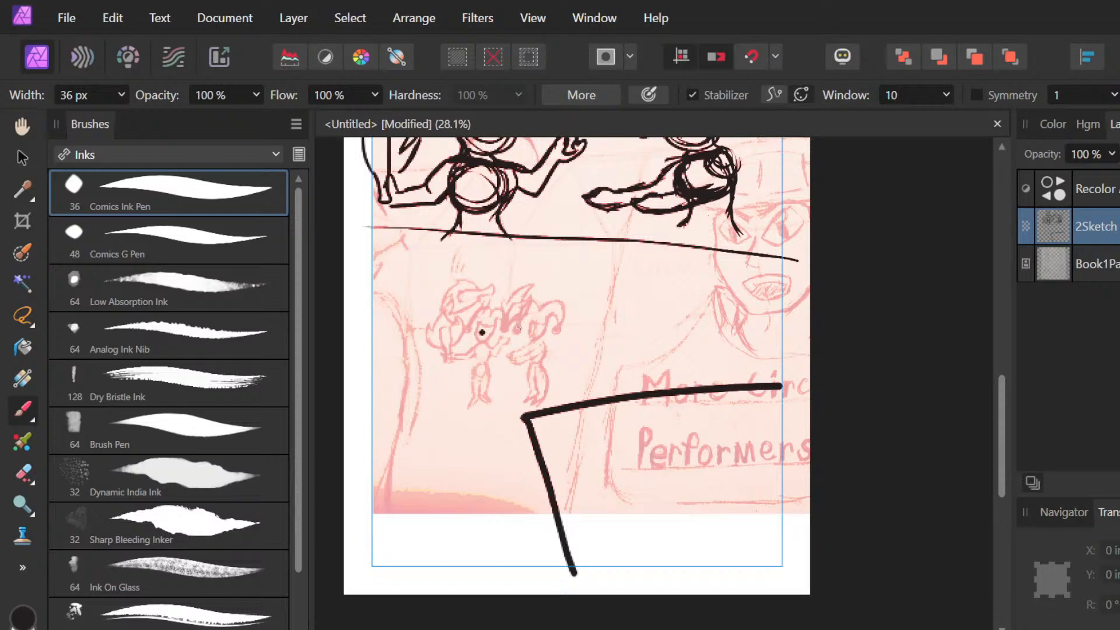
scroll(600, 344, up, 4)
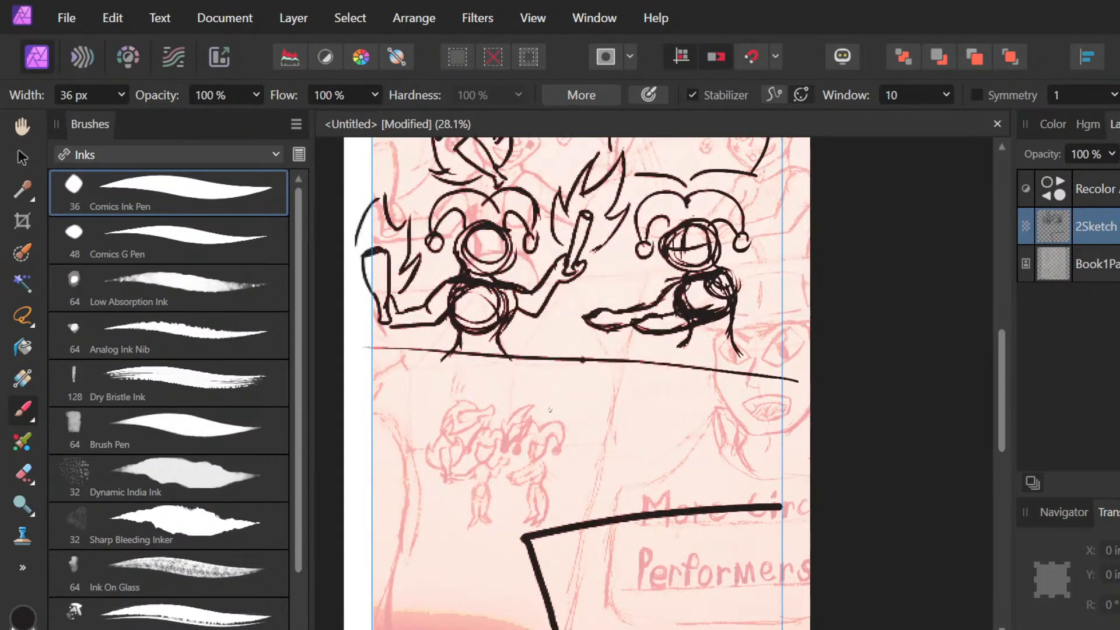
scroll(549, 409, down, 1)
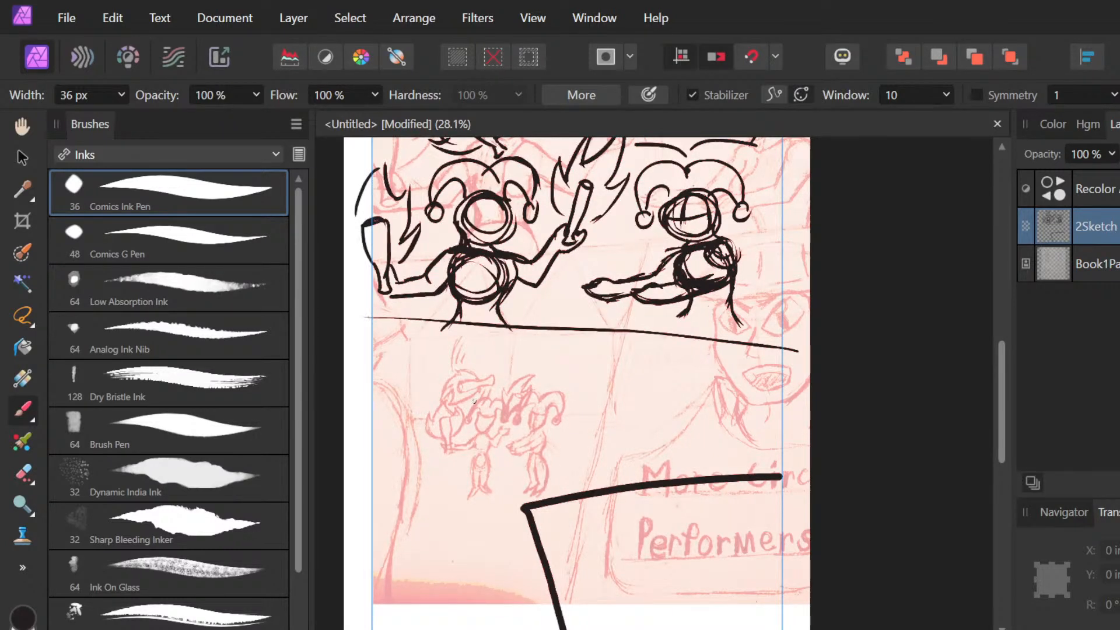
Step: Try rough ovals over and beside the small performers, then undo them
click(634, 371)
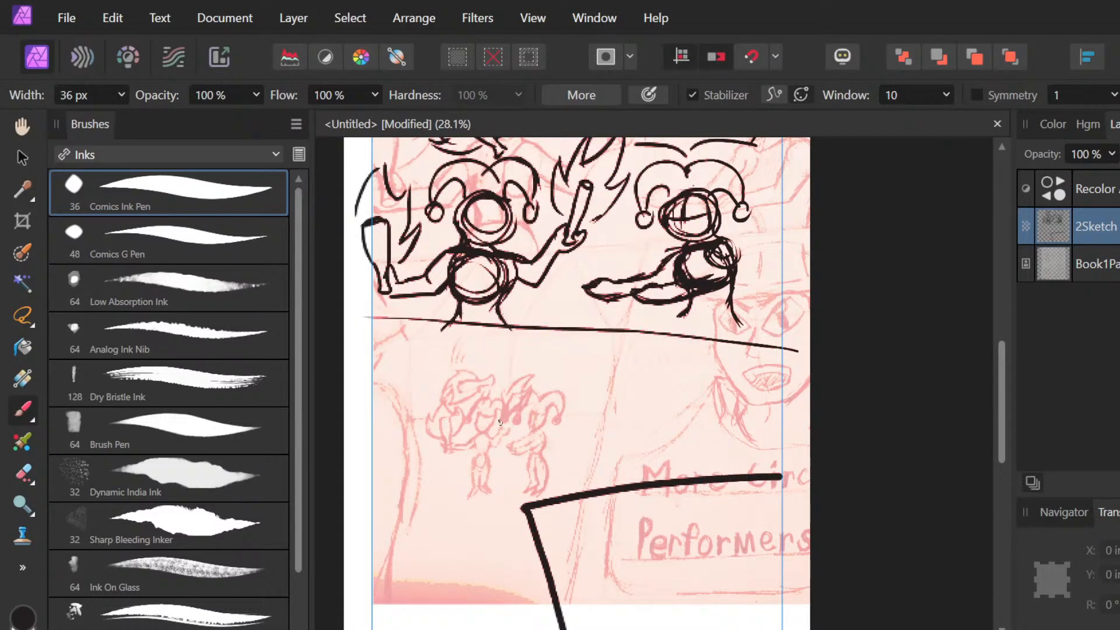
drag(500, 422, 529, 460)
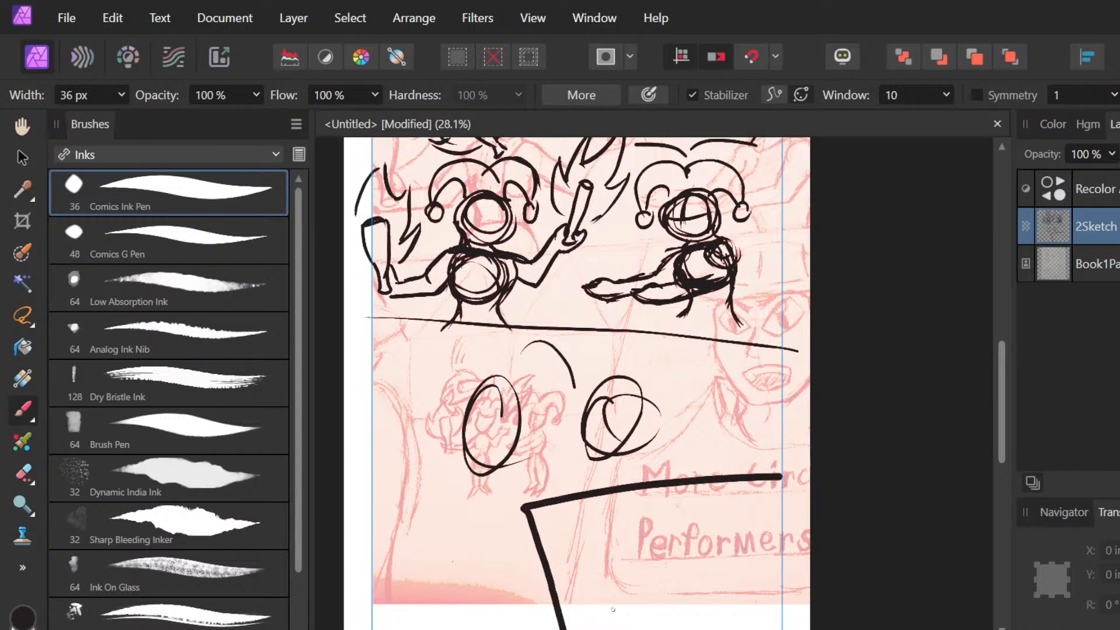
key(ctrl+z)
key(ctrl+z)
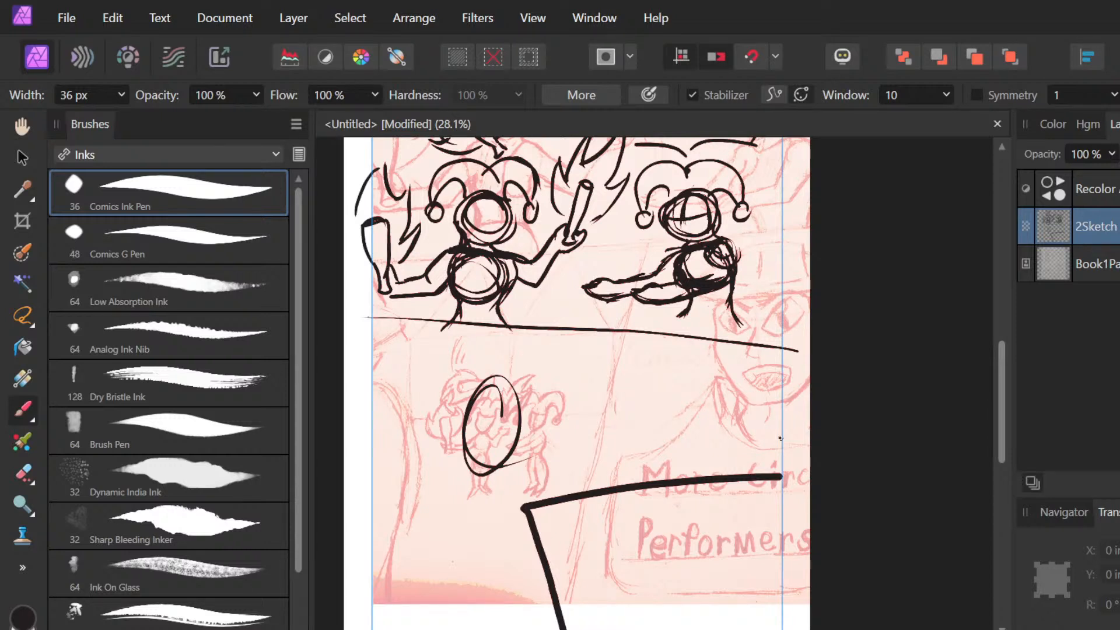
key(ctrl+z)
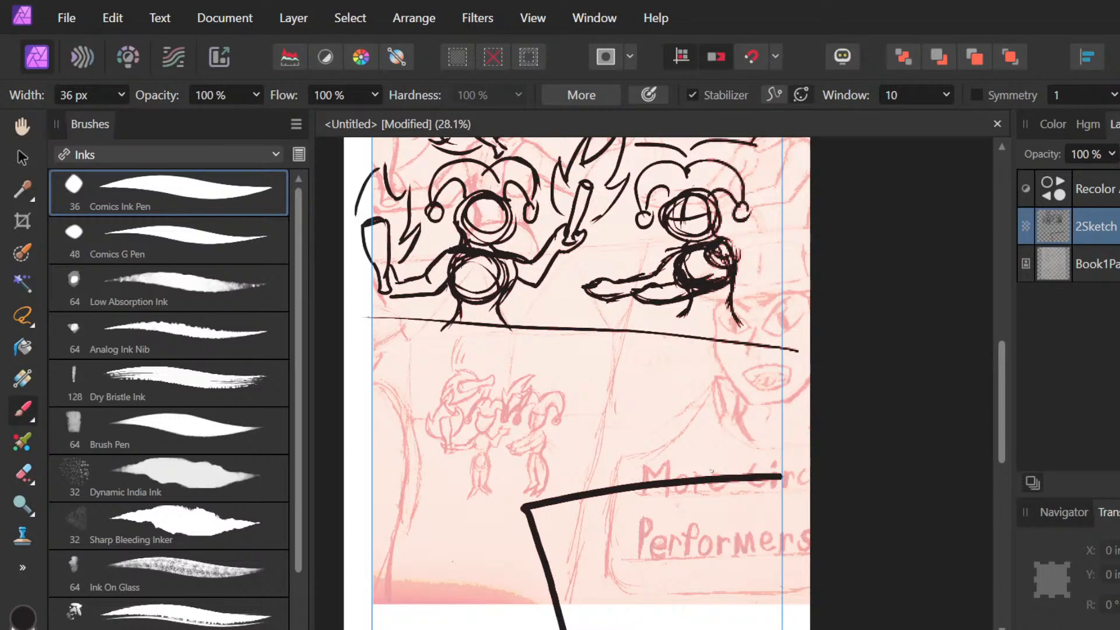
Step: Undo the stray dot near the left margin and the thick angled outline over the lettering
drag(386, 339, 452, 369)
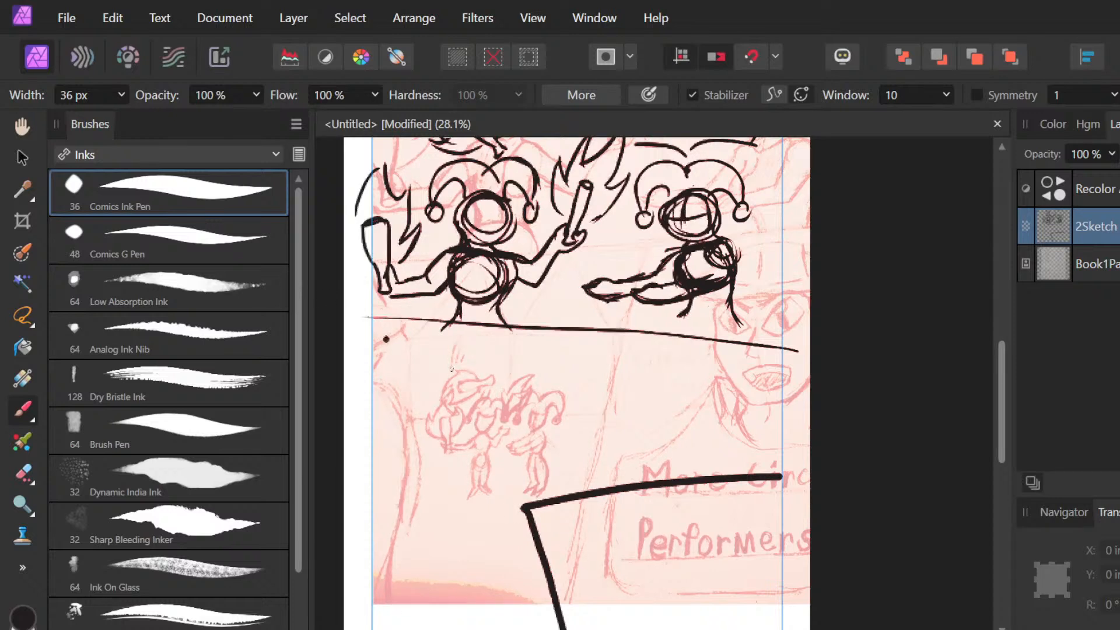
key(ctrl+z)
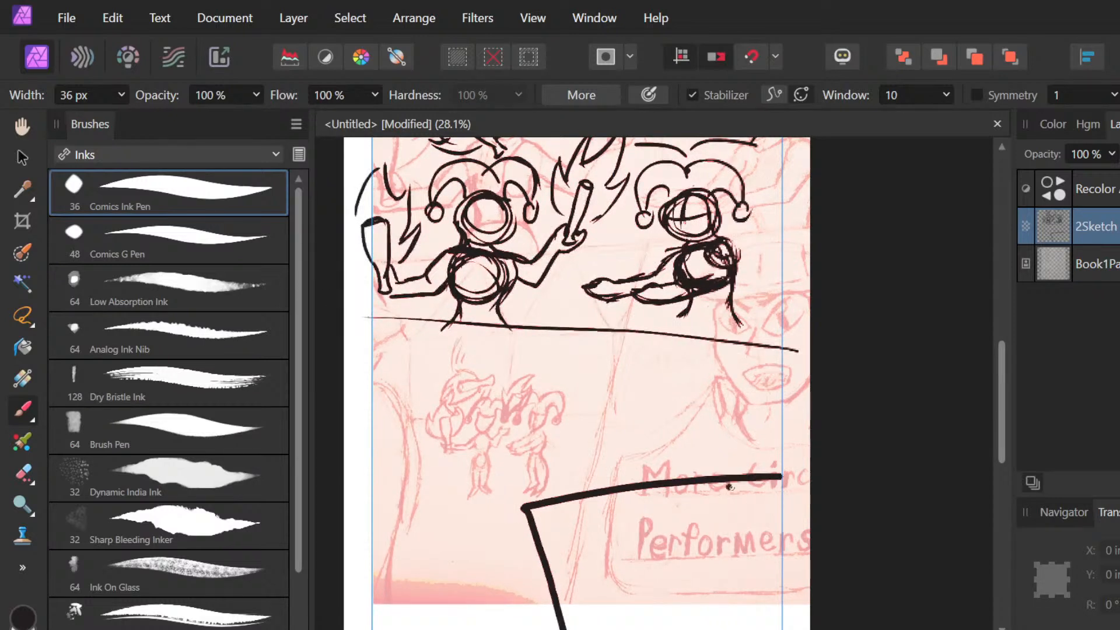
key(ctrl+z)
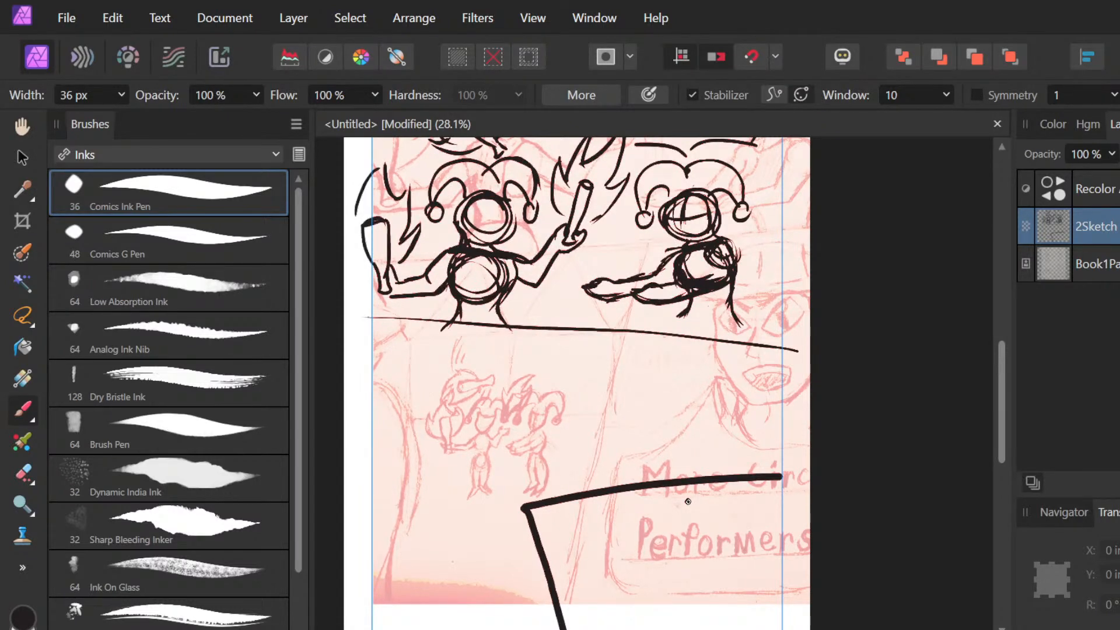
key(ctrl+z)
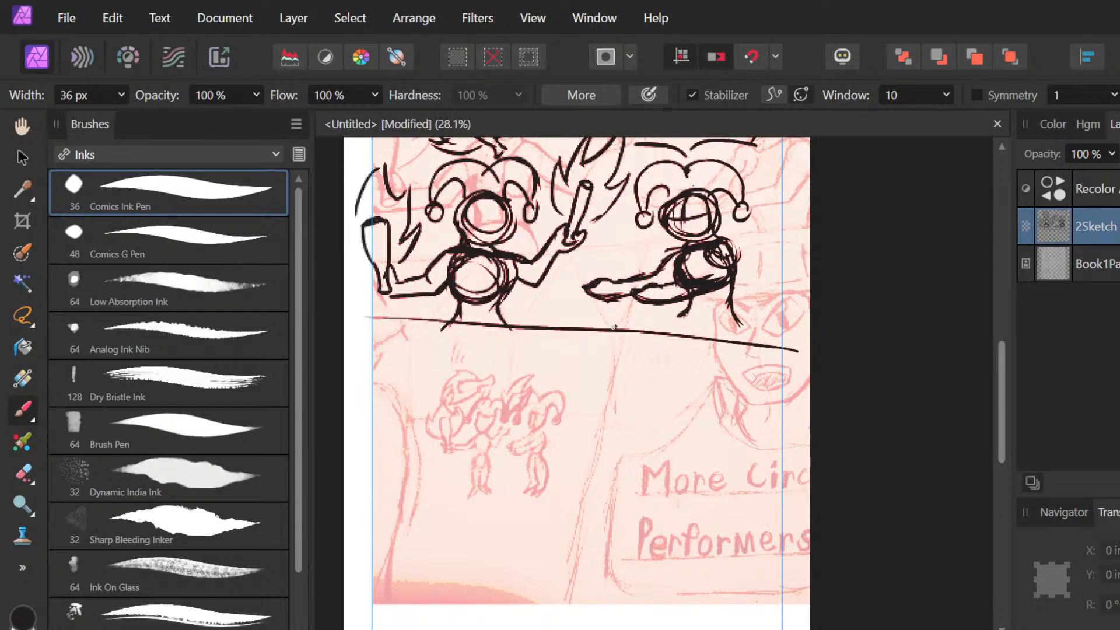
Step: Try dividing the lower area with three borders meeting beside the "More Circ" lettering, then undo them
mouse_move(613, 329)
mouse_down()
mouse_move(649, 456)
mouse_move(819, 509)
mouse_up()
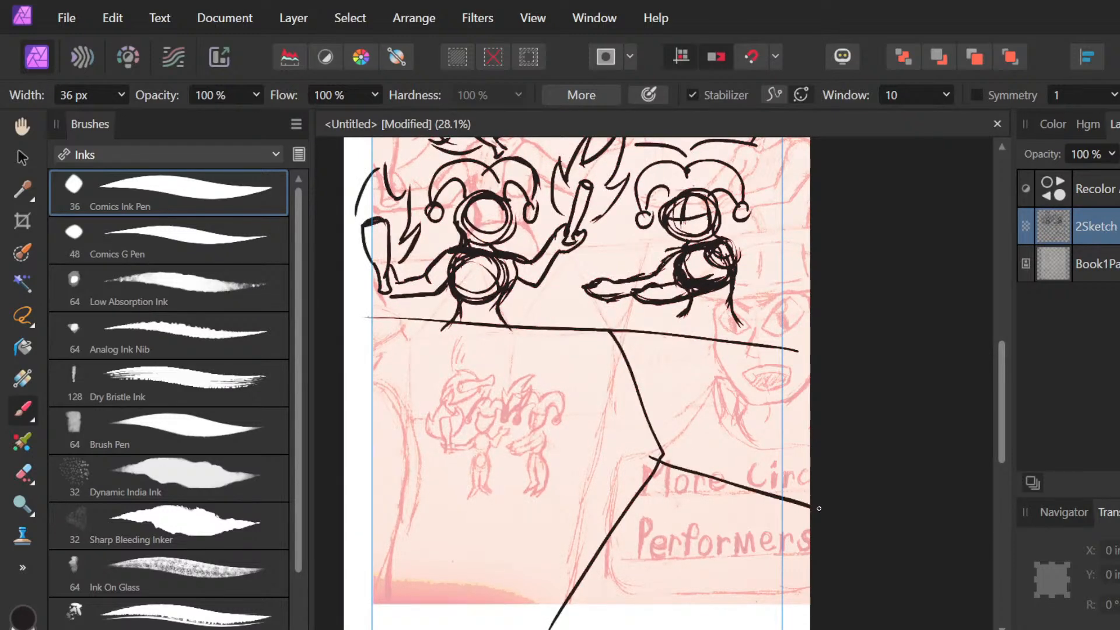
drag(610, 334, 658, 462)
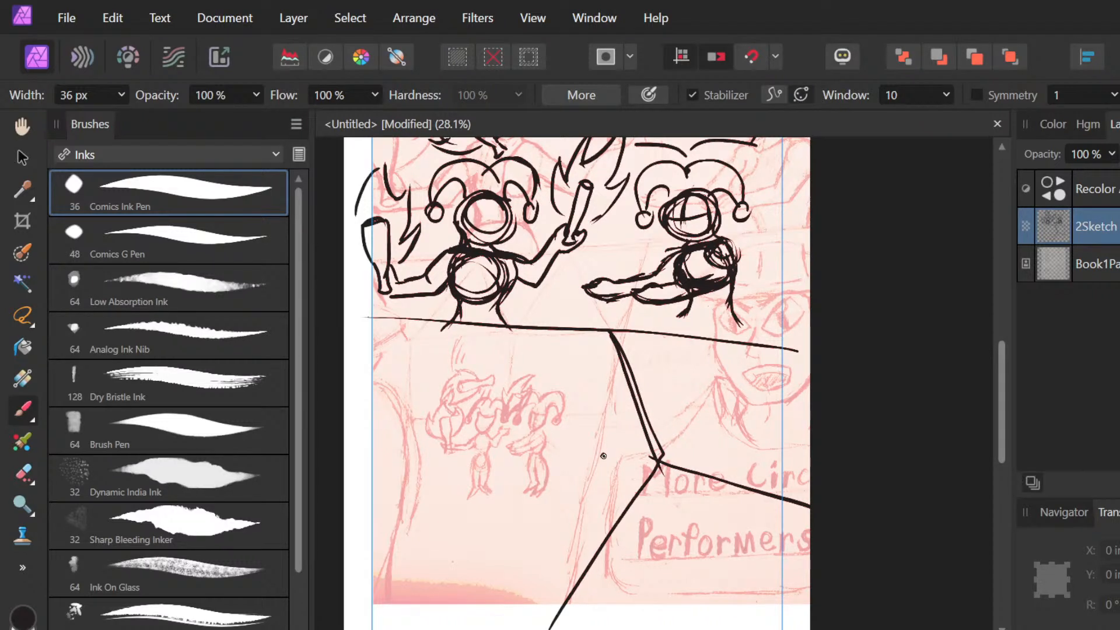
drag(606, 480, 611, 497)
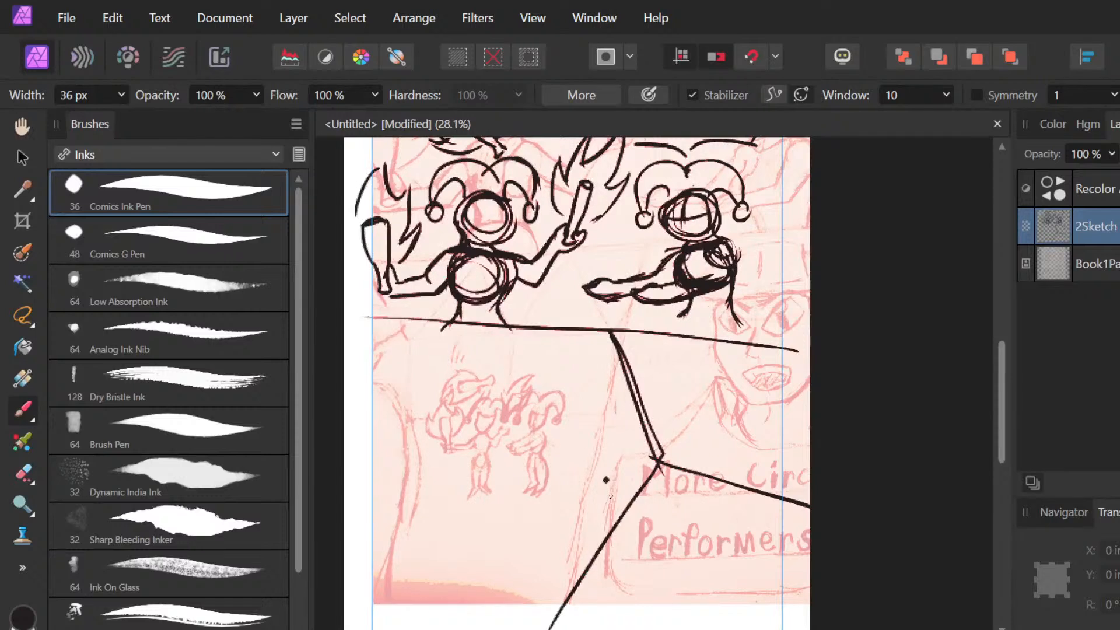
key(ctrl+z)
key(ctrl+z)
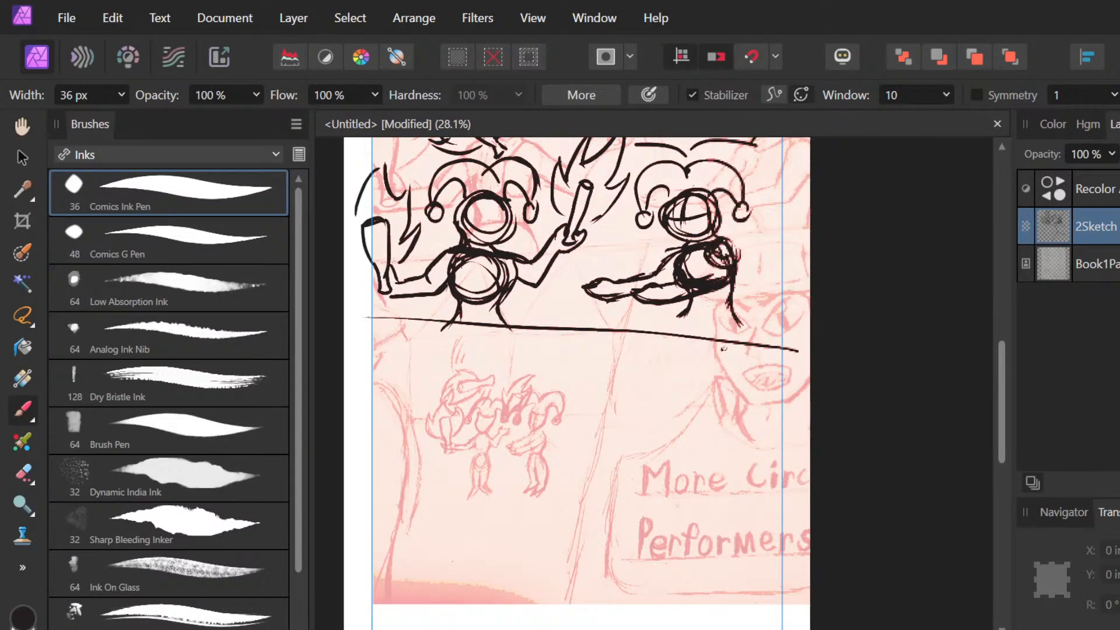
Step: Draw a diagonal panel border from near the right end of the slanted border down to the reference's bottom edge
drag(733, 345, 582, 603)
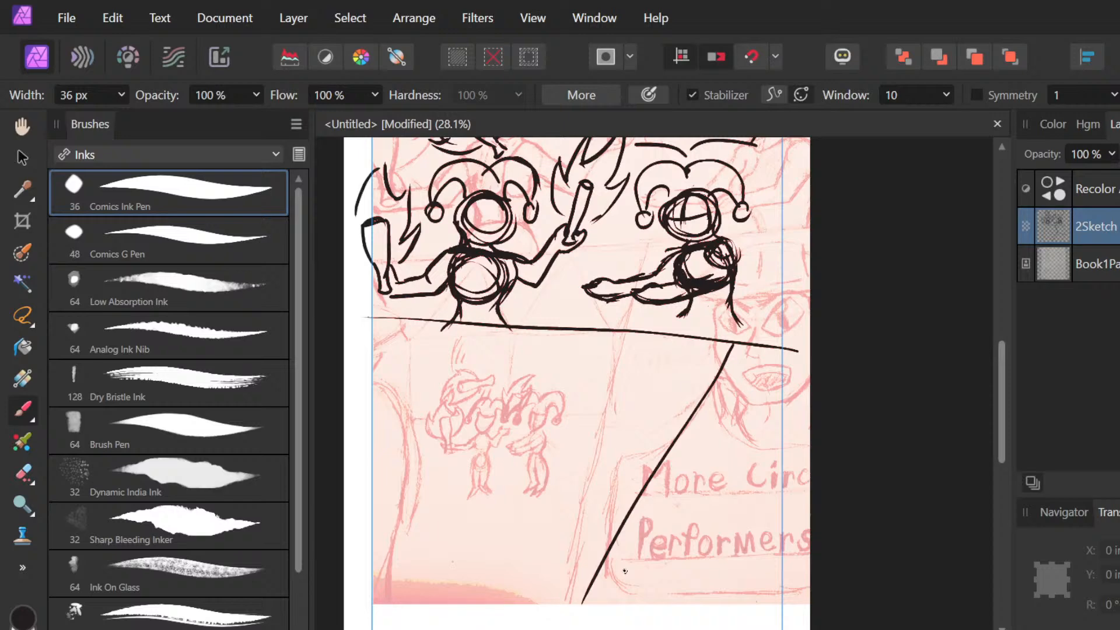
key(ctrl+z)
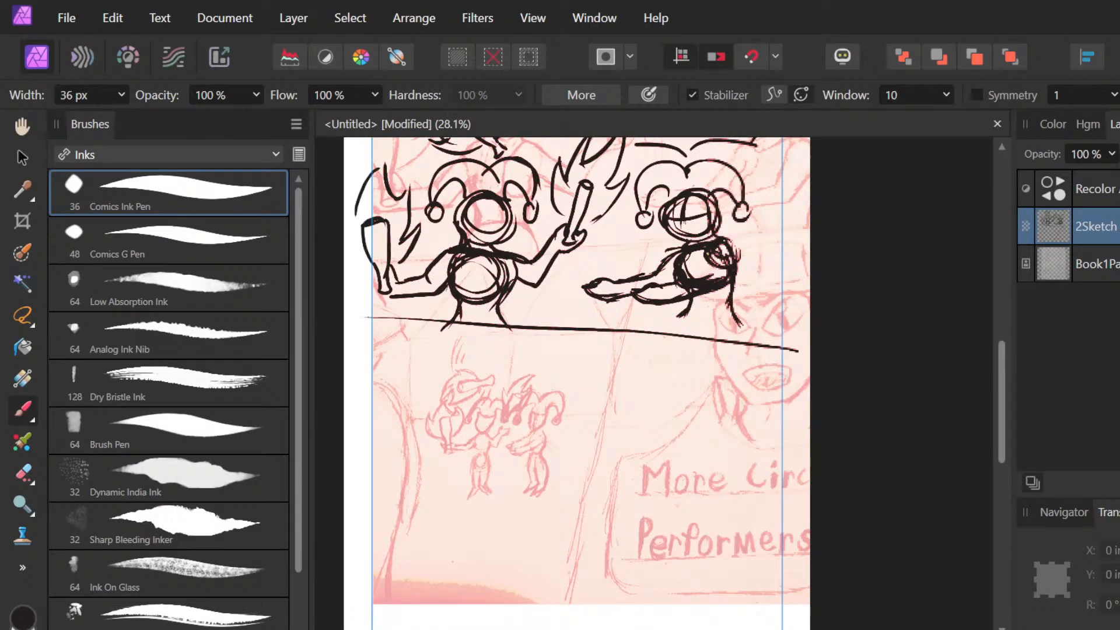
drag(755, 344, 572, 604)
Step: Rough in a double-outlined round head right of the diagonal border, discarding the trial shoulder lines beneath it
mouse_move(751, 436)
mouse_down()
mouse_move(771, 446)
mouse_move(733, 445)
mouse_move(751, 432)
mouse_move(714, 488)
mouse_up()
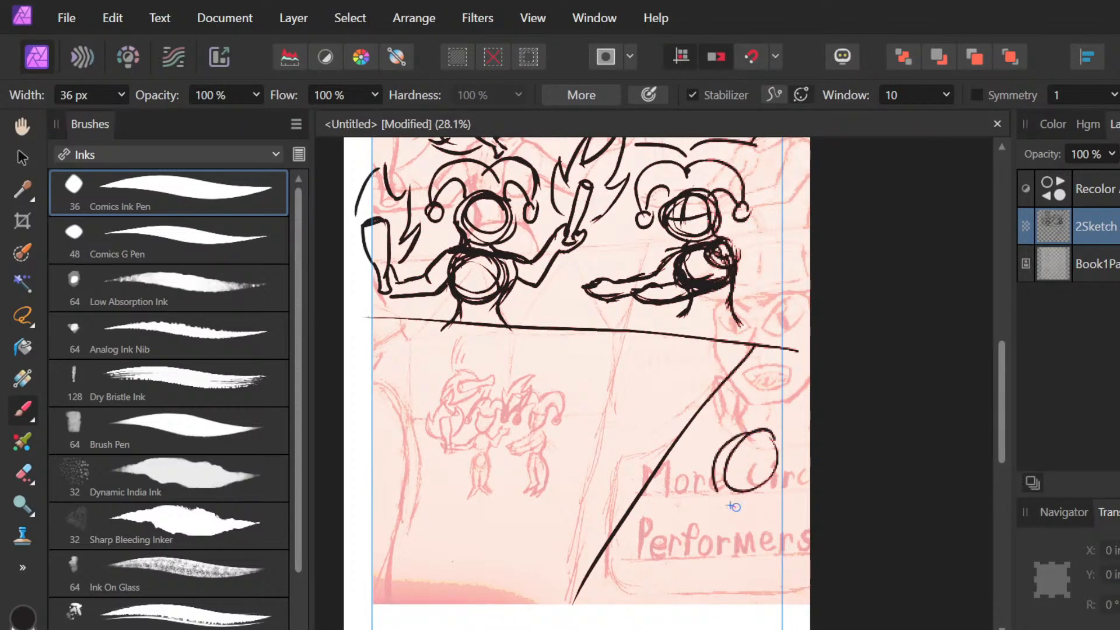
drag(745, 425, 752, 431)
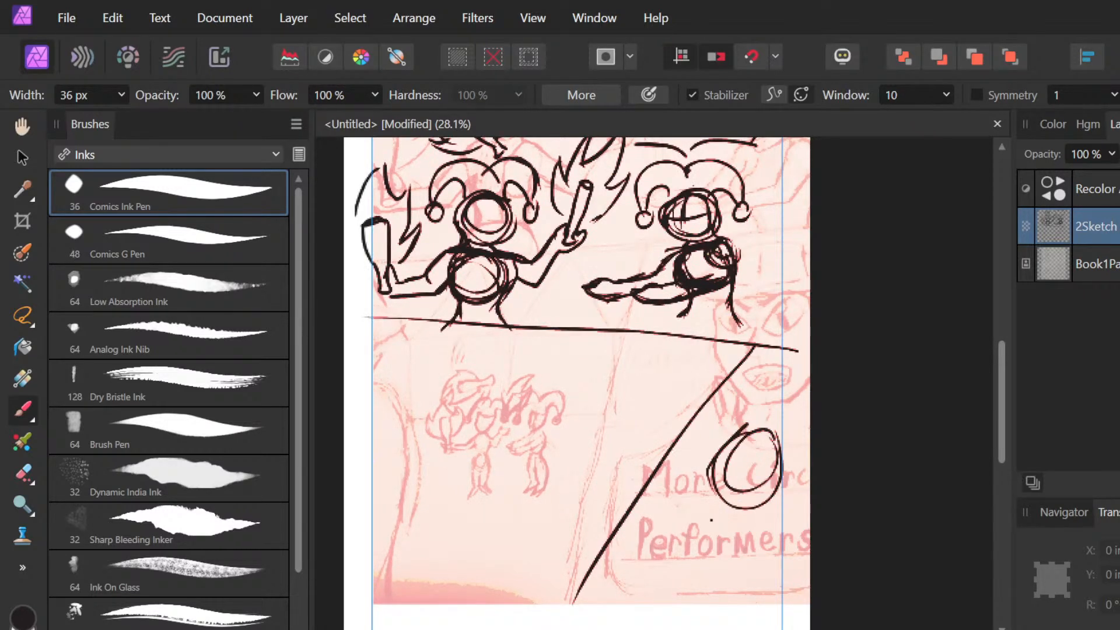
mouse_move(640, 574)
mouse_down()
mouse_move(722, 518)
mouse_move(785, 540)
mouse_up()
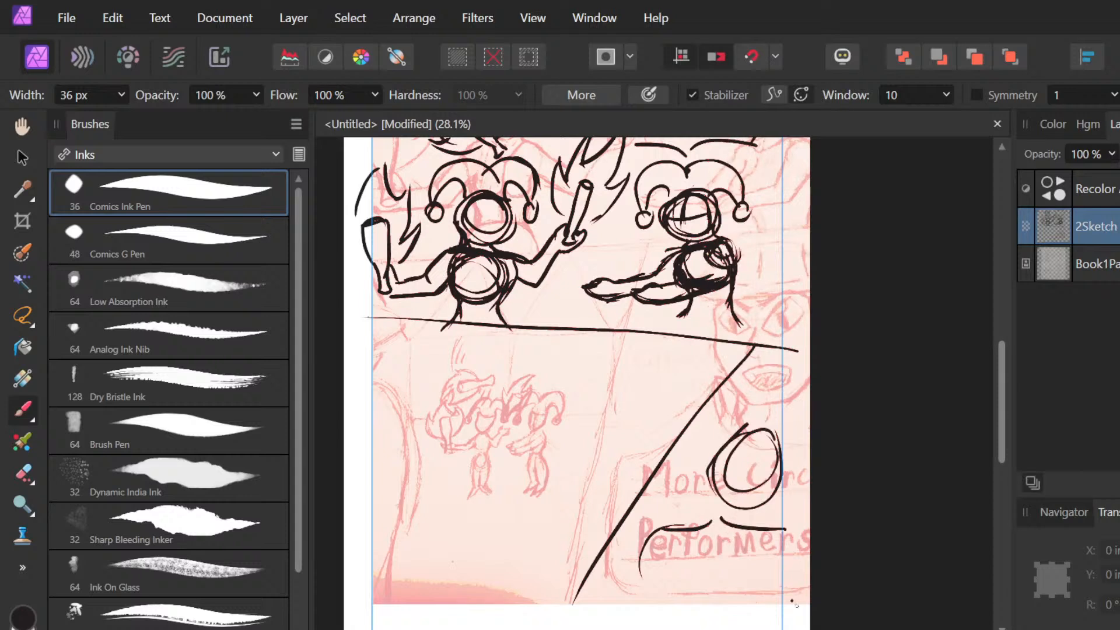
key(ctrl+z)
key(ctrl+z)
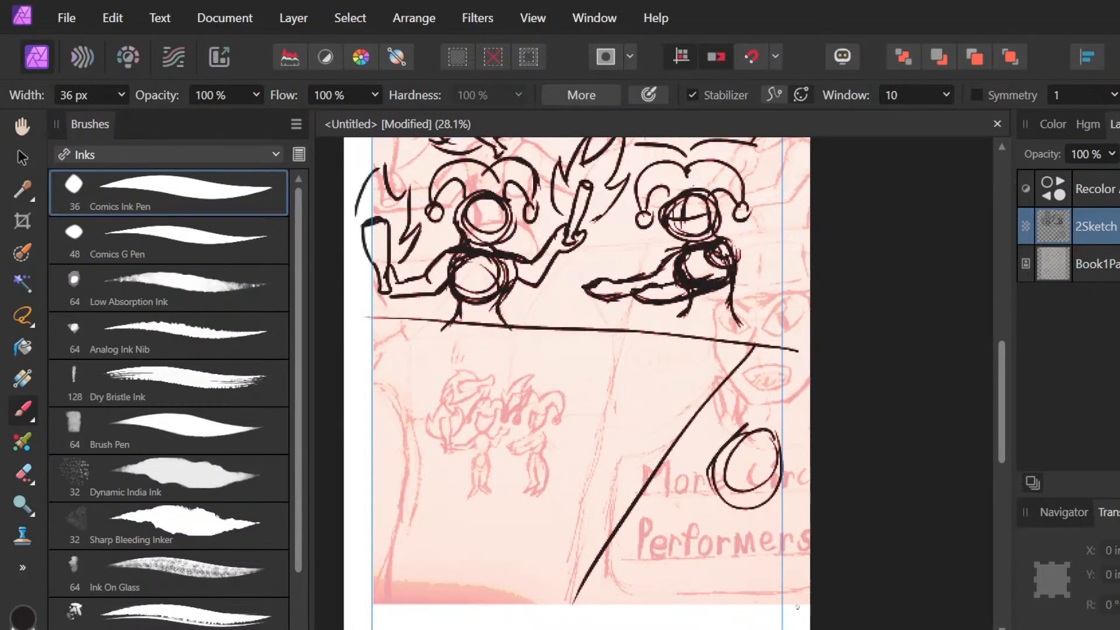
Step: Draw a large rounded shape with a pointed upper corner across the diagonal border's lower end, adding curved lines inside
drag(698, 513, 531, 565)
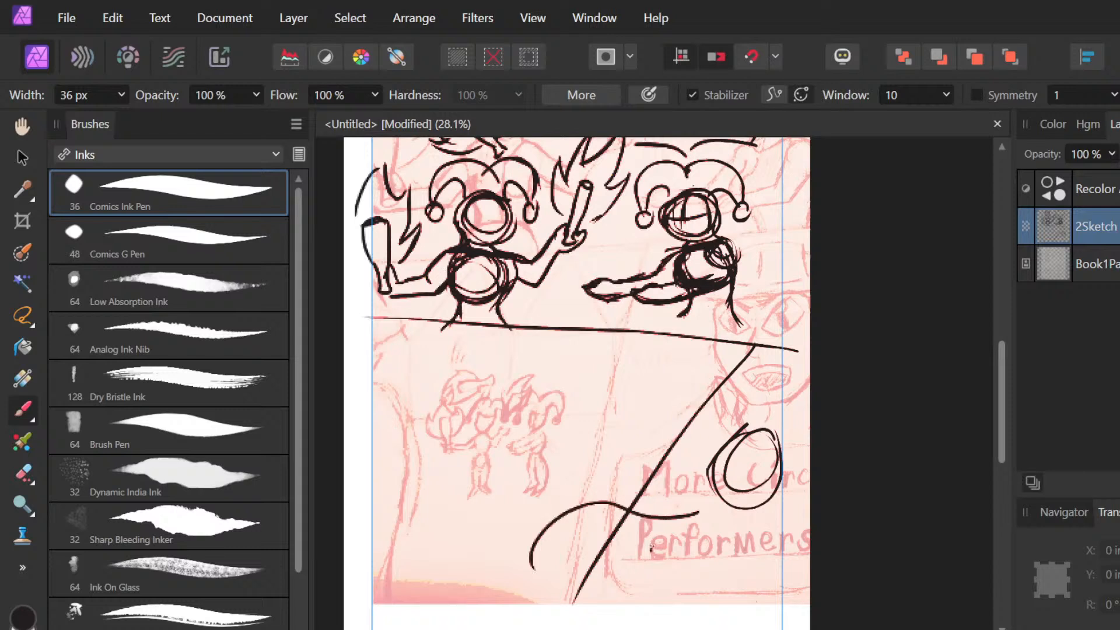
drag(699, 513, 717, 571)
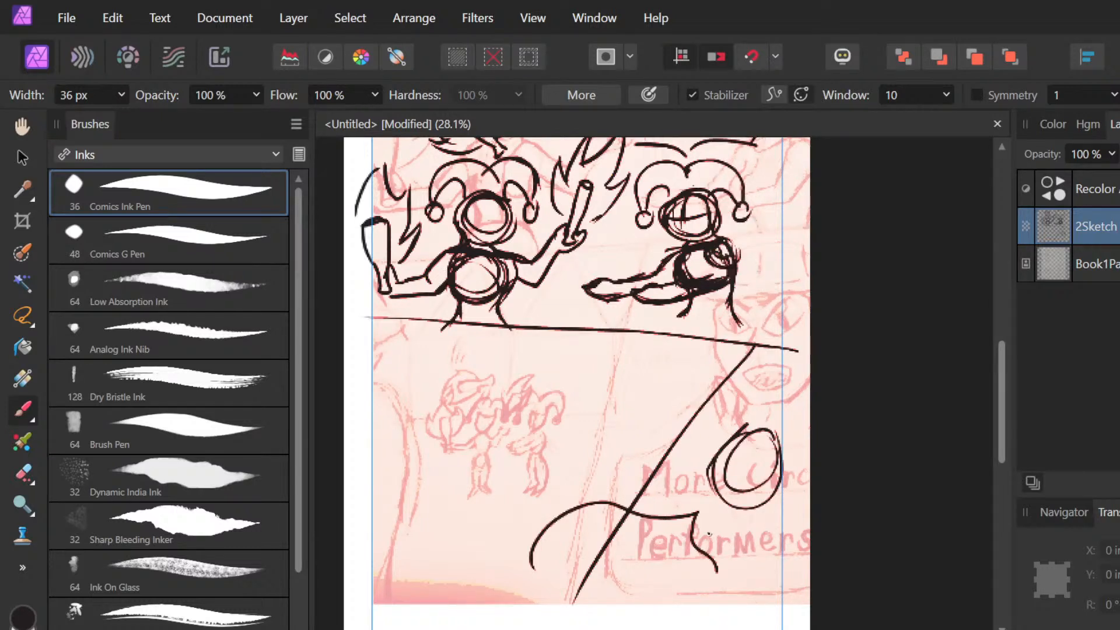
key(ctrl+z)
drag(699, 513, 630, 616)
click(595, 534)
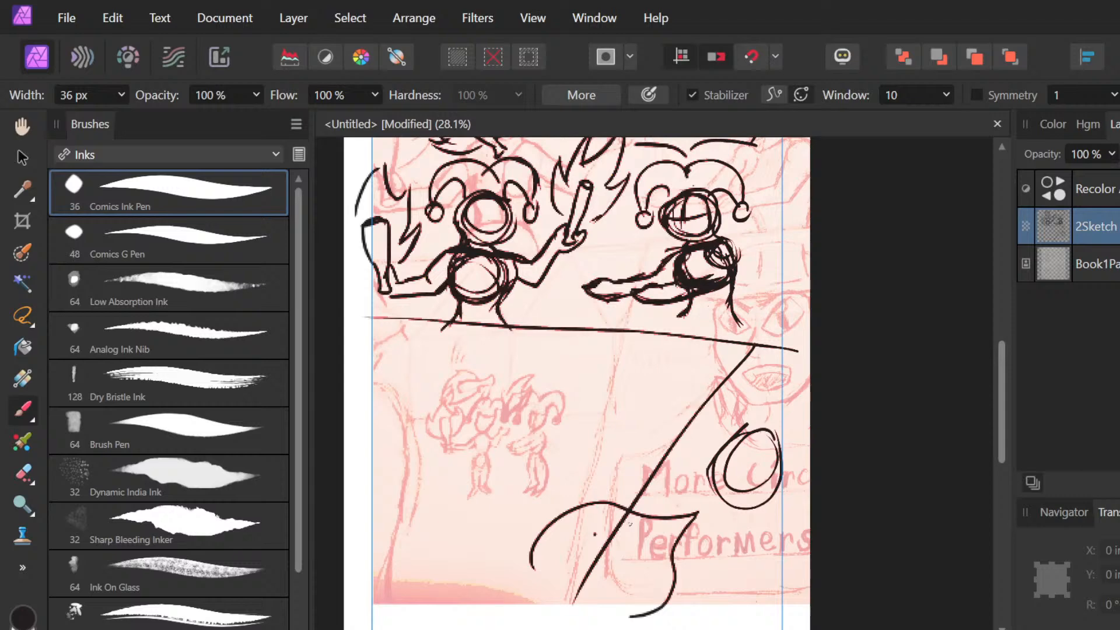
key(ctrl+z)
mouse_move(630, 524)
mouse_down()
mouse_move(514, 539)
mouse_move(635, 614)
mouse_up()
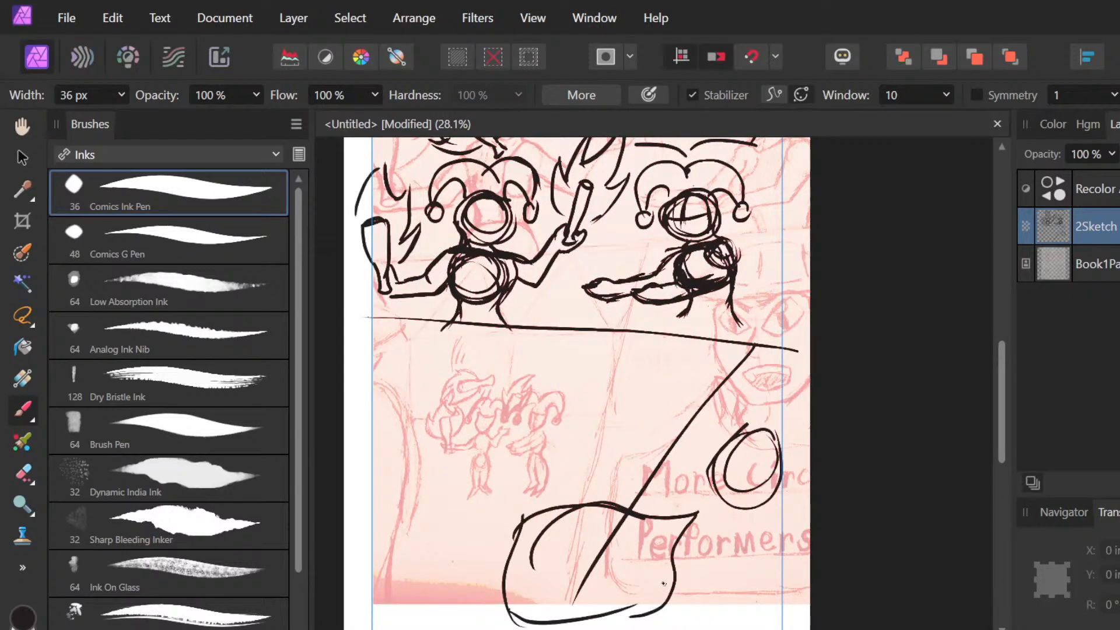
mouse_move(656, 542)
mouse_down()
mouse_move(532, 562)
mouse_move(663, 574)
mouse_up()
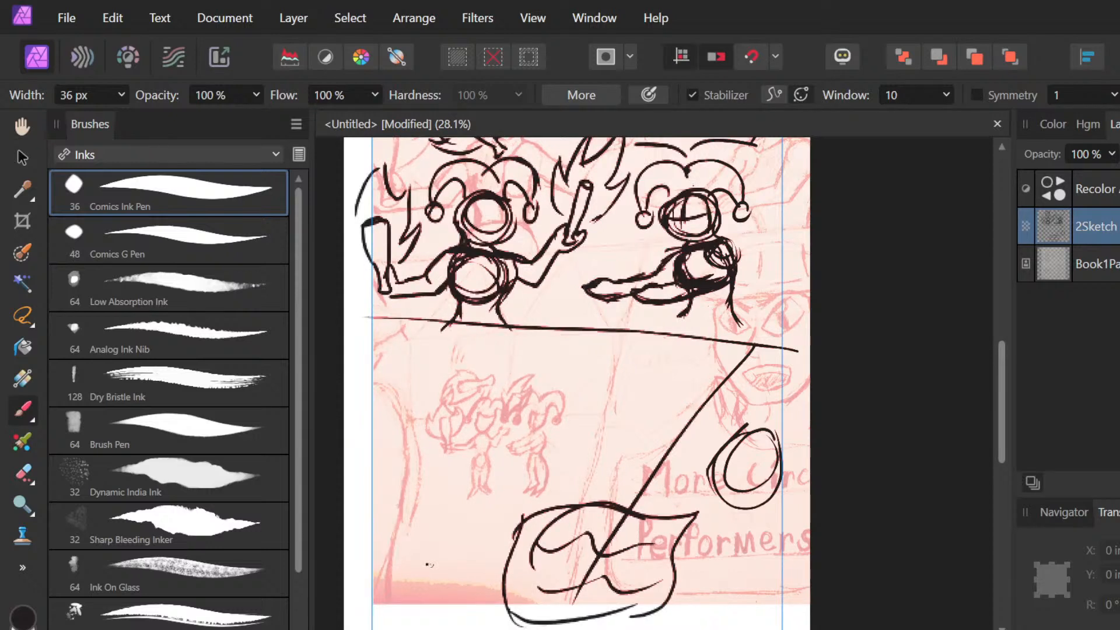
Step: Sketch a large round head wearing a wide-brimmed, flat-topped hat in the page's lower left corner
mouse_move(471, 524)
mouse_down()
mouse_move(471, 593)
mouse_move(445, 527)
mouse_move(466, 614)
mouse_up()
drag(423, 520, 452, 600)
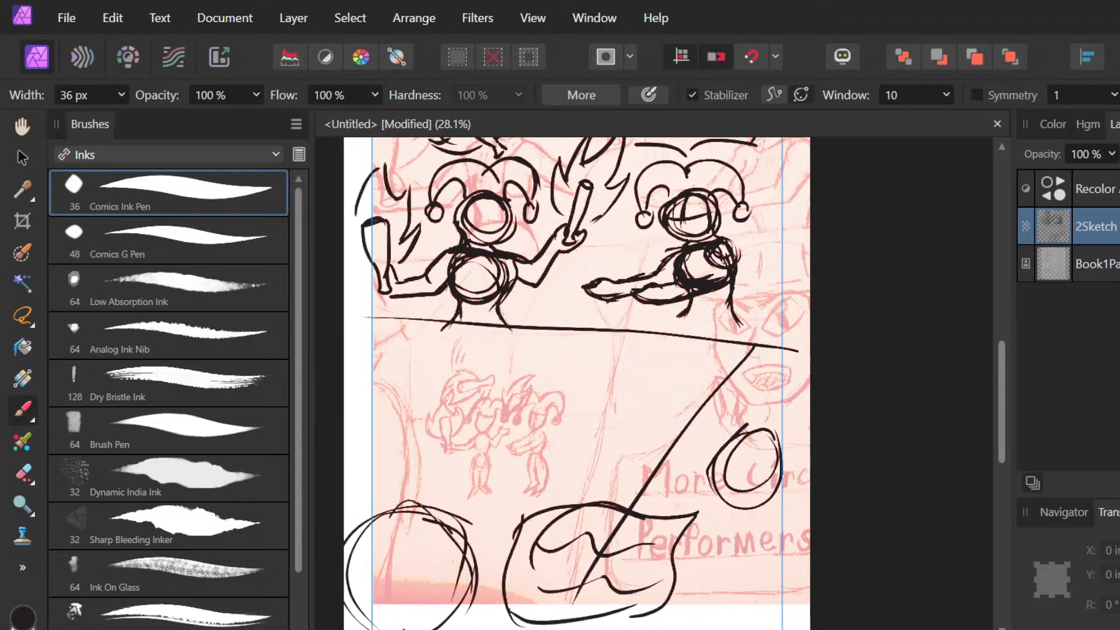
mouse_move(367, 549)
mouse_down()
mouse_move(483, 540)
mouse_move(420, 504)
mouse_move(448, 518)
mouse_move(453, 464)
mouse_move(462, 490)
mouse_move(449, 467)
mouse_move(386, 465)
mouse_up()
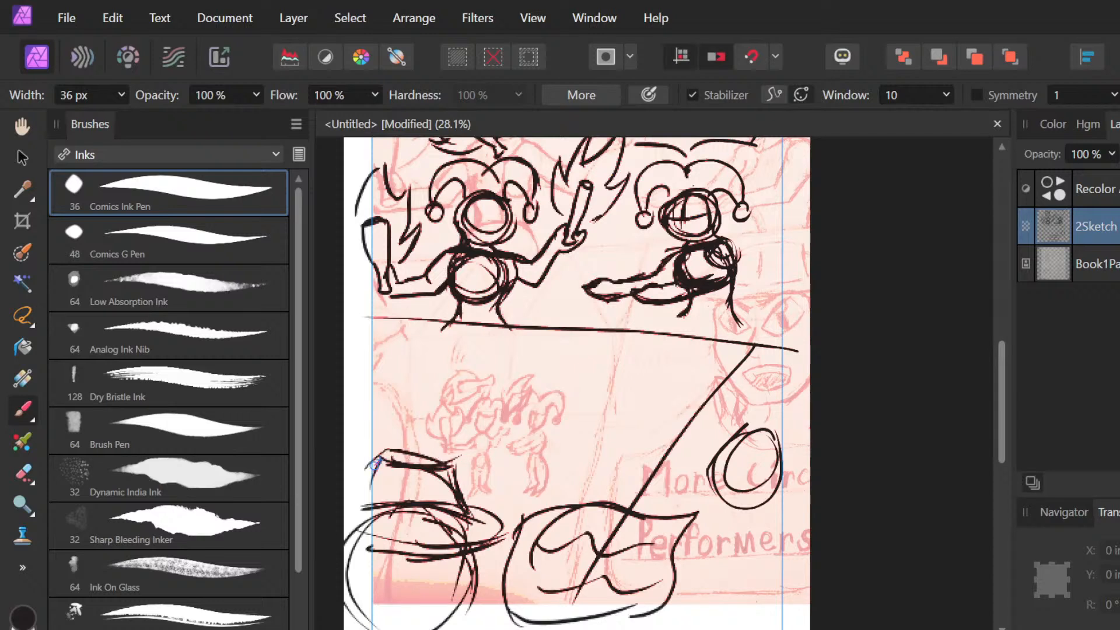
drag(376, 465, 385, 456)
Step: Draw two pairs of wavy vertical lines between the hat and the diagonal border
drag(538, 386, 518, 461)
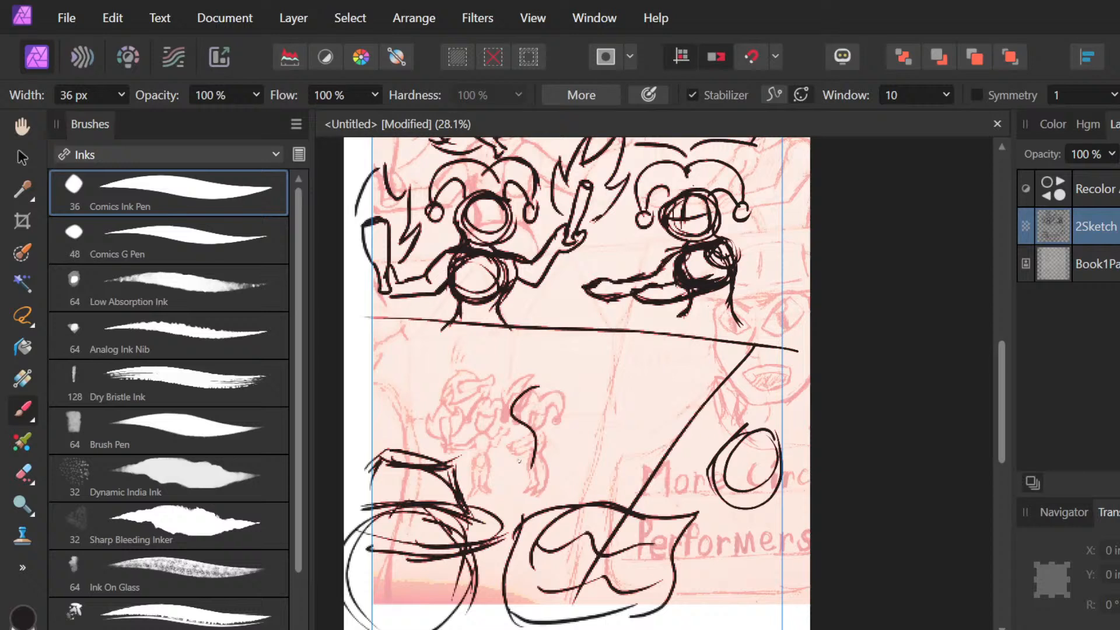
mouse_move(477, 371)
mouse_down()
mouse_move(469, 417)
mouse_move(486, 459)
mouse_up()
drag(606, 382, 601, 449)
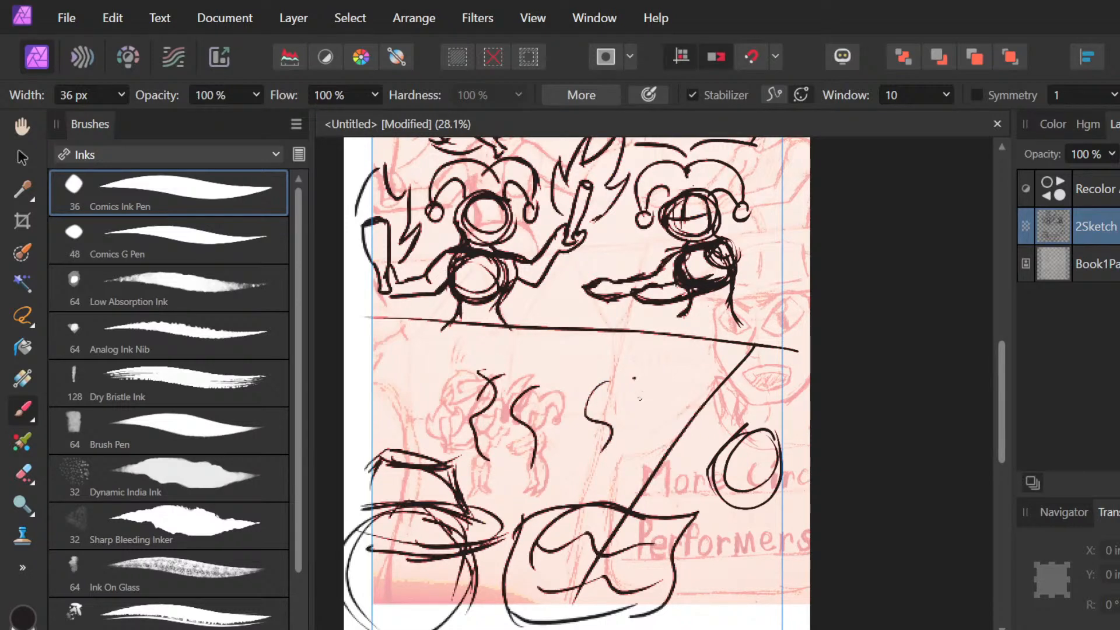
mouse_move(640, 386)
mouse_down()
mouse_move(649, 396)
mouse_move(629, 458)
mouse_up()
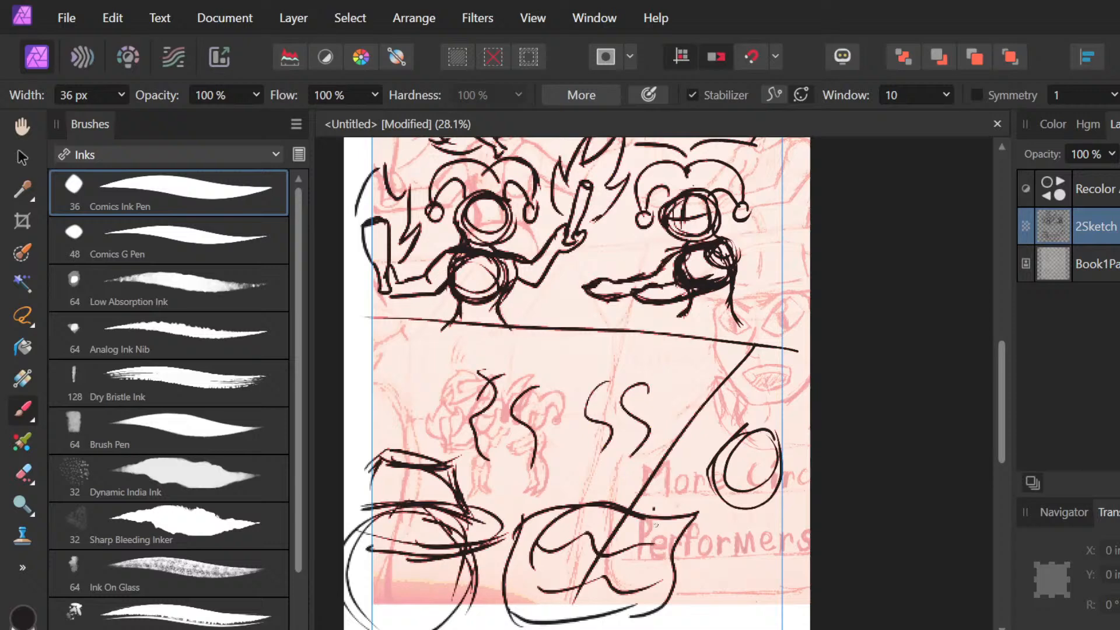
Step: Try extra strokes around the right pair of wavy lines, then remove them while keeping both pairs
drag(581, 392, 563, 415)
drag(664, 388, 653, 421)
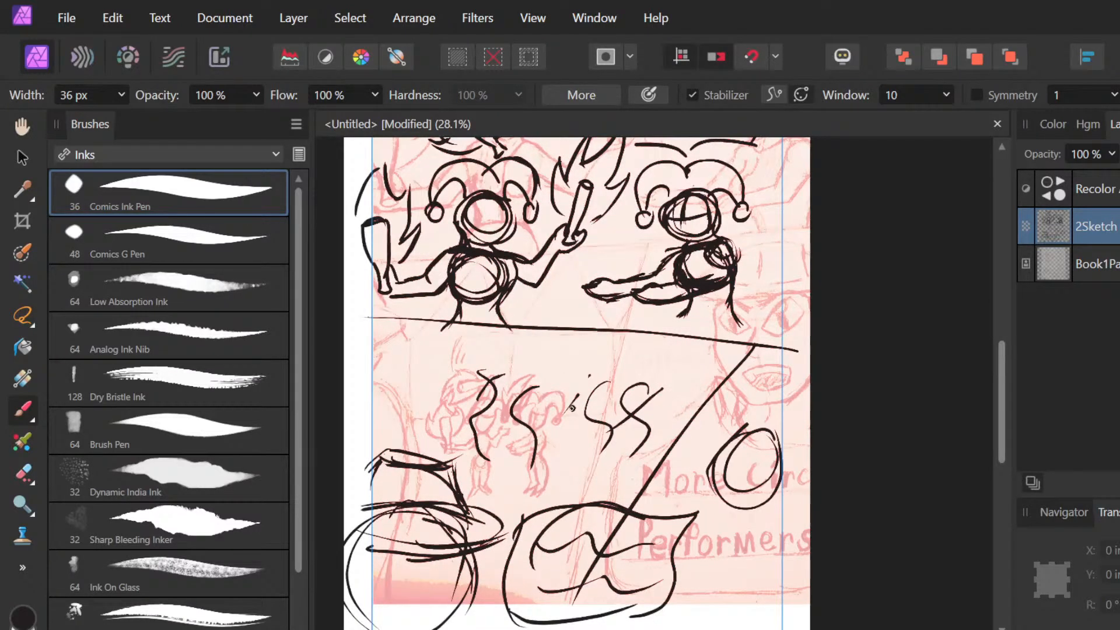
key(ctrl+z)
key(ctrl+z)
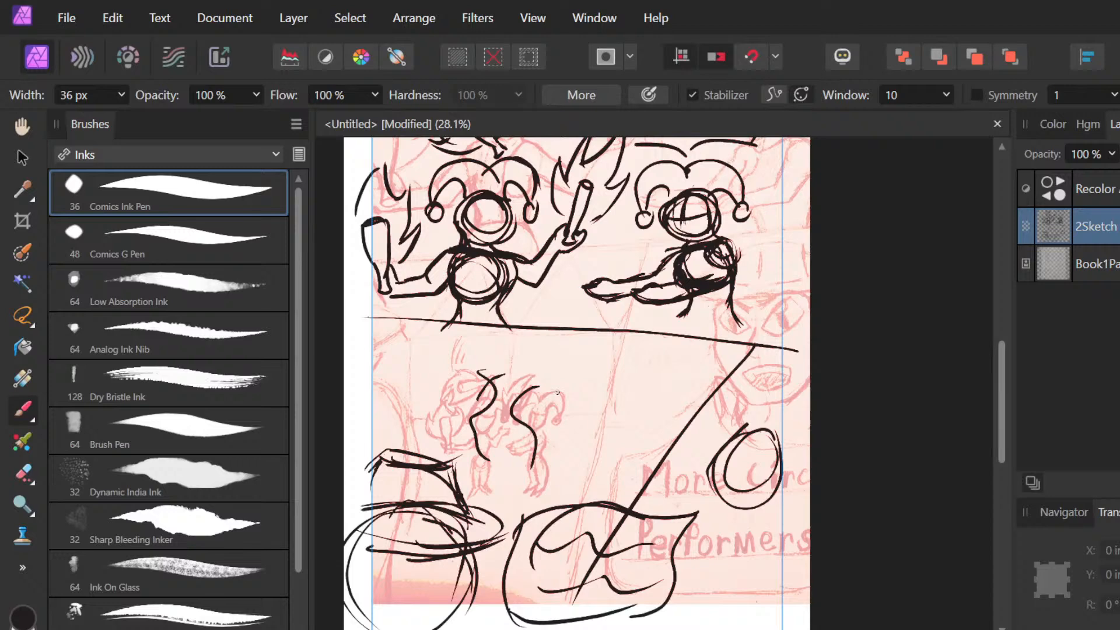
key(ctrl+shift+z)
key(ctrl+shift+z)
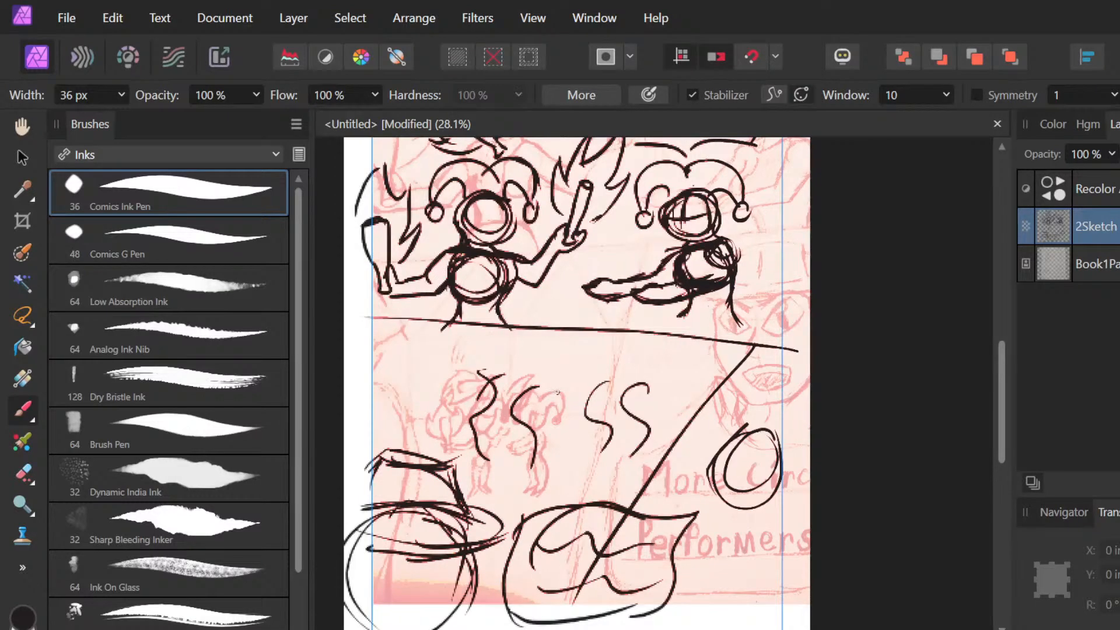
Step: Undo the two pairs of wavy vertical lines between the hat and the diagonal border
key(ctrl+z)
key(ctrl+z)
key(ctrl+z)
key(ctrl+z)
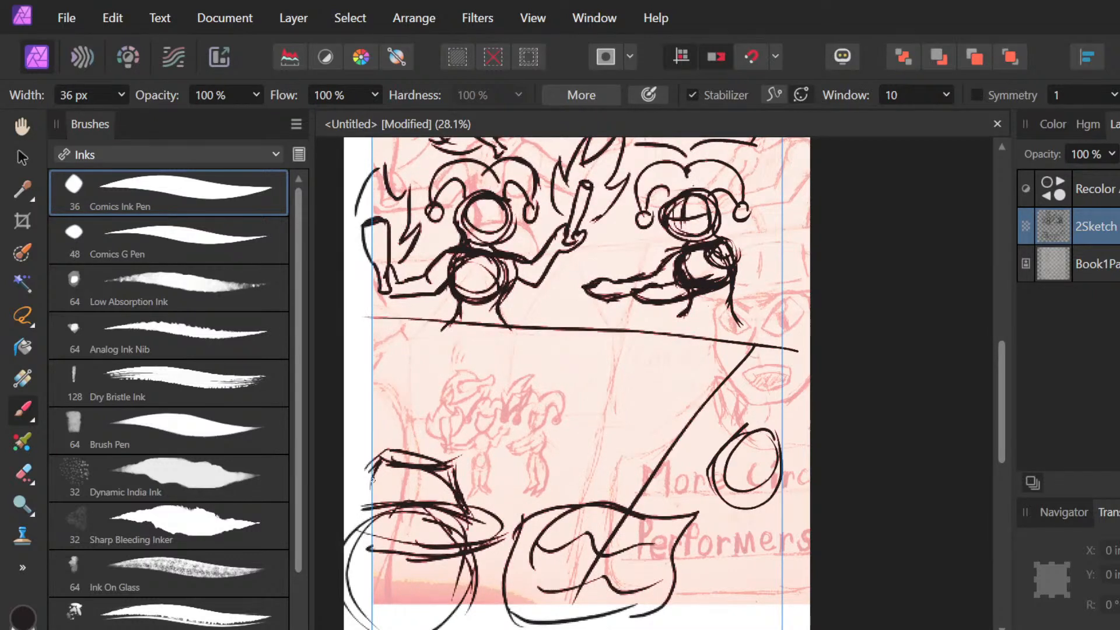
Step: Shade the hat and round head in the page's lower left corner with rough diagonal hatching
mouse_move(378, 478)
mouse_down()
mouse_move(449, 466)
mouse_move(422, 518)
mouse_move(474, 599)
mouse_up()
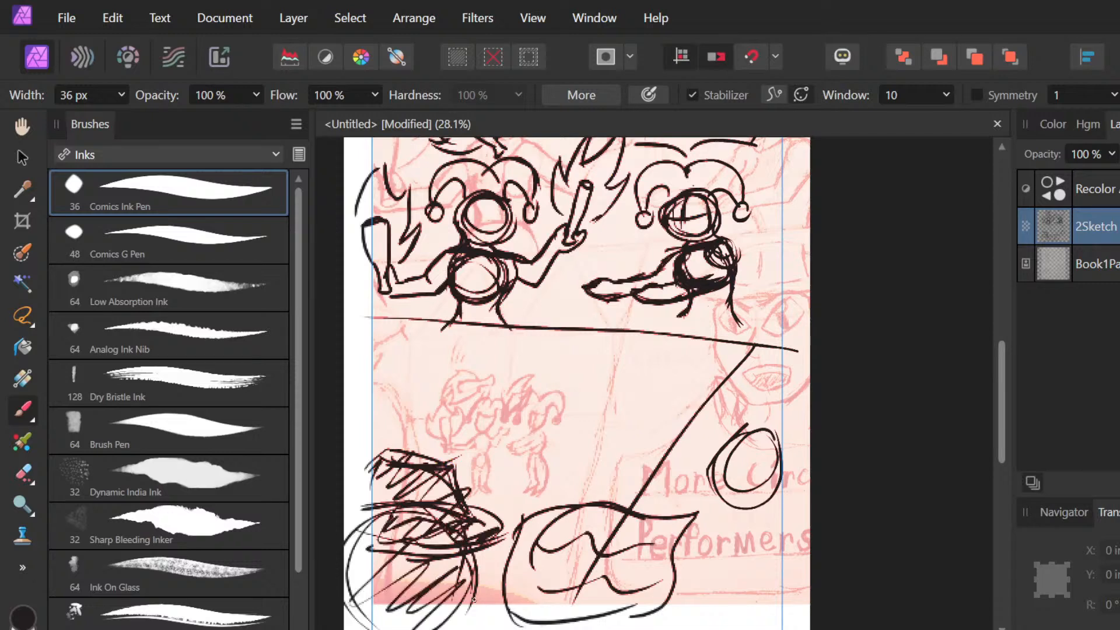
click(496, 582)
scroll(466, 538, down, 2)
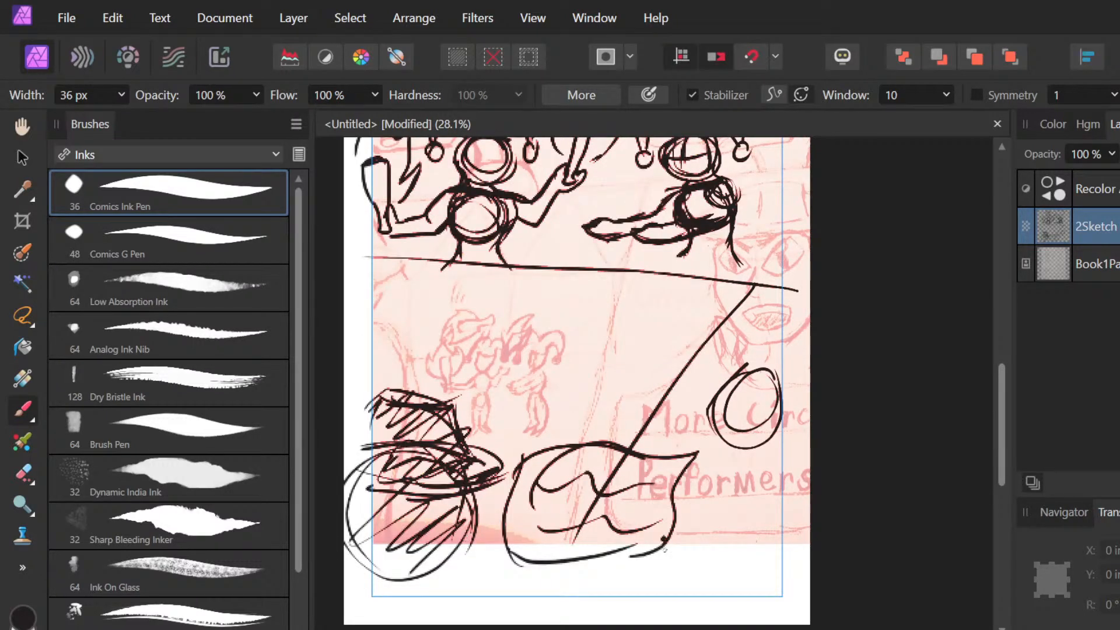
scroll(682, 536, up, 5)
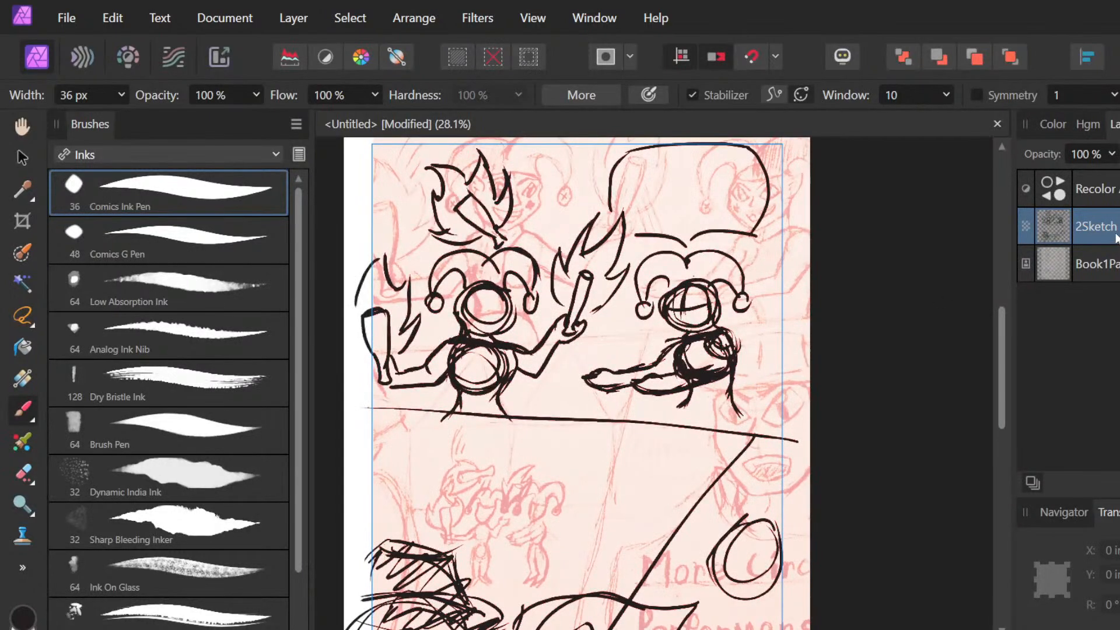
double_click(1097, 228)
scroll(883, 344, down, 4)
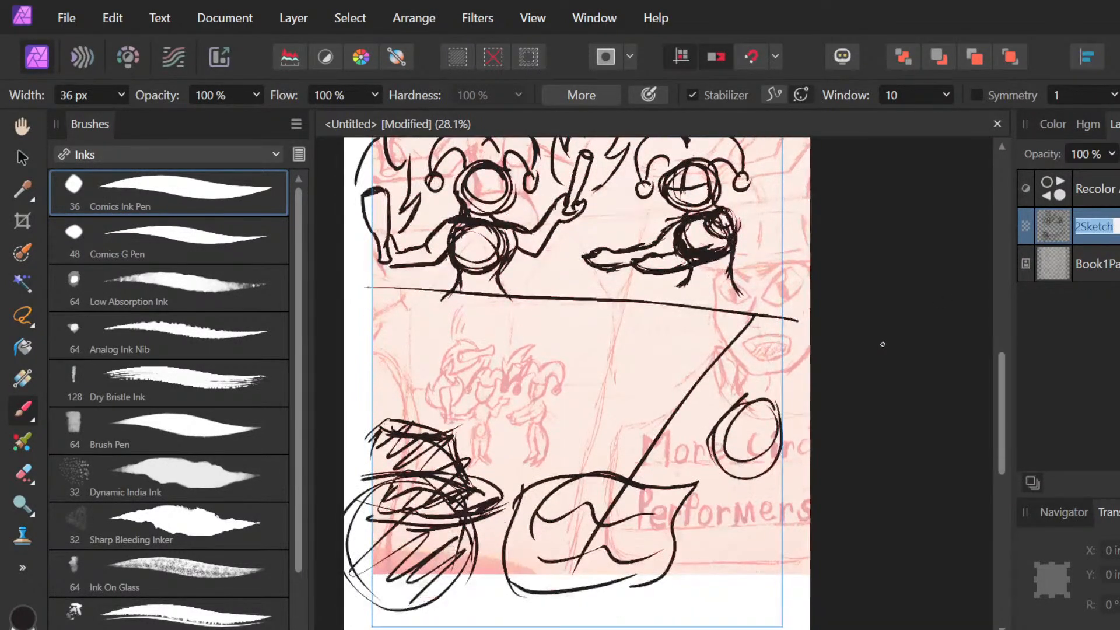
text(v)
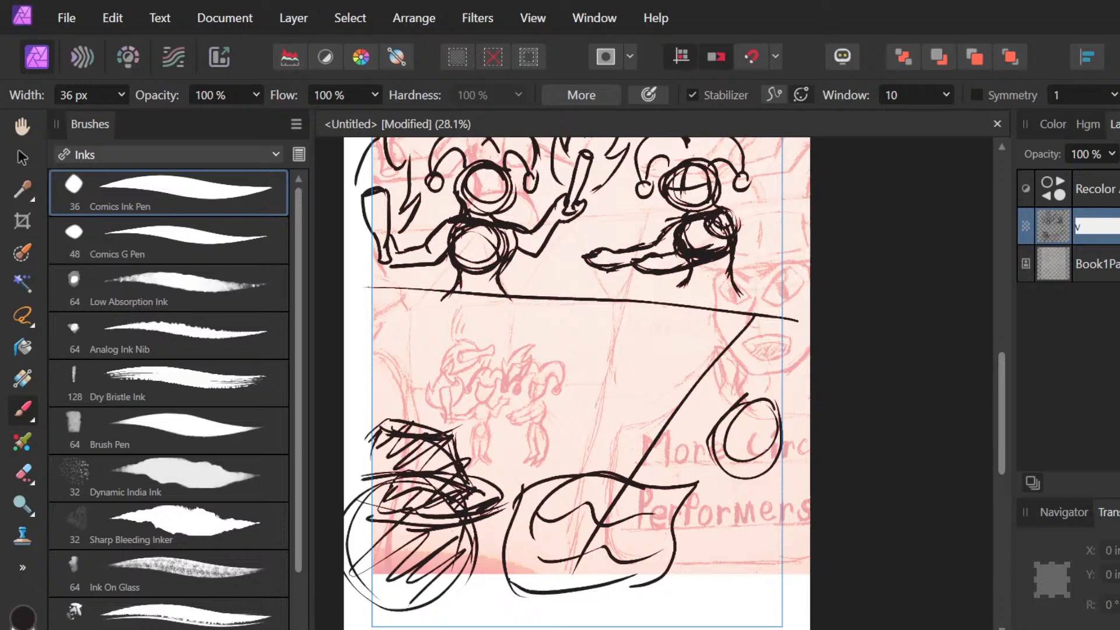
key(ctrl+z)
key(Return)
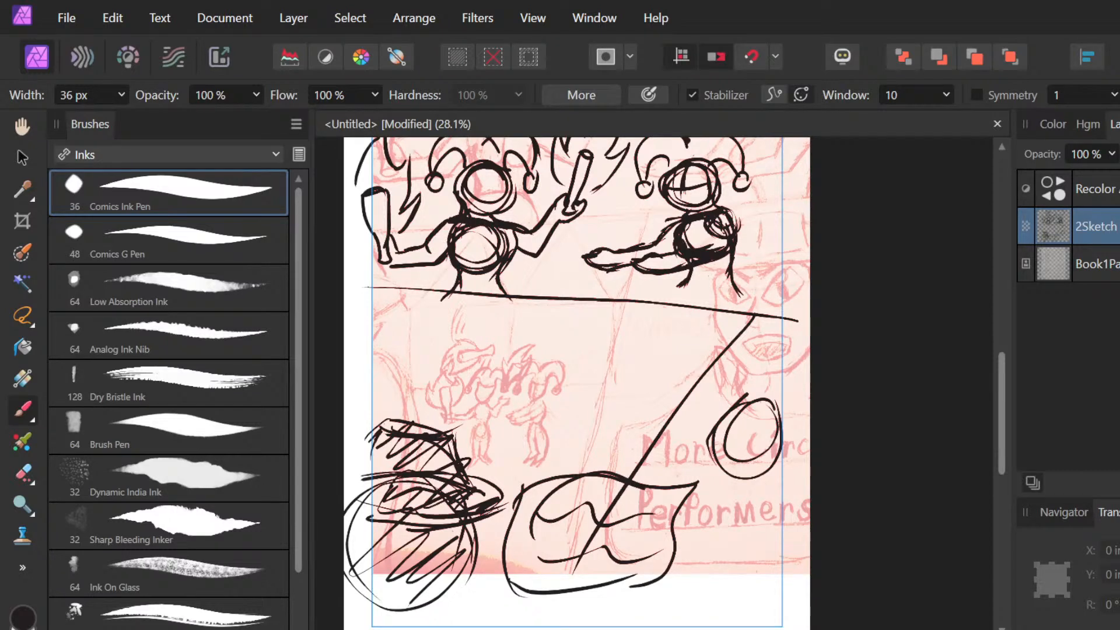
Step: Move the whole 2Sketch layer slightly down the page
key(v)
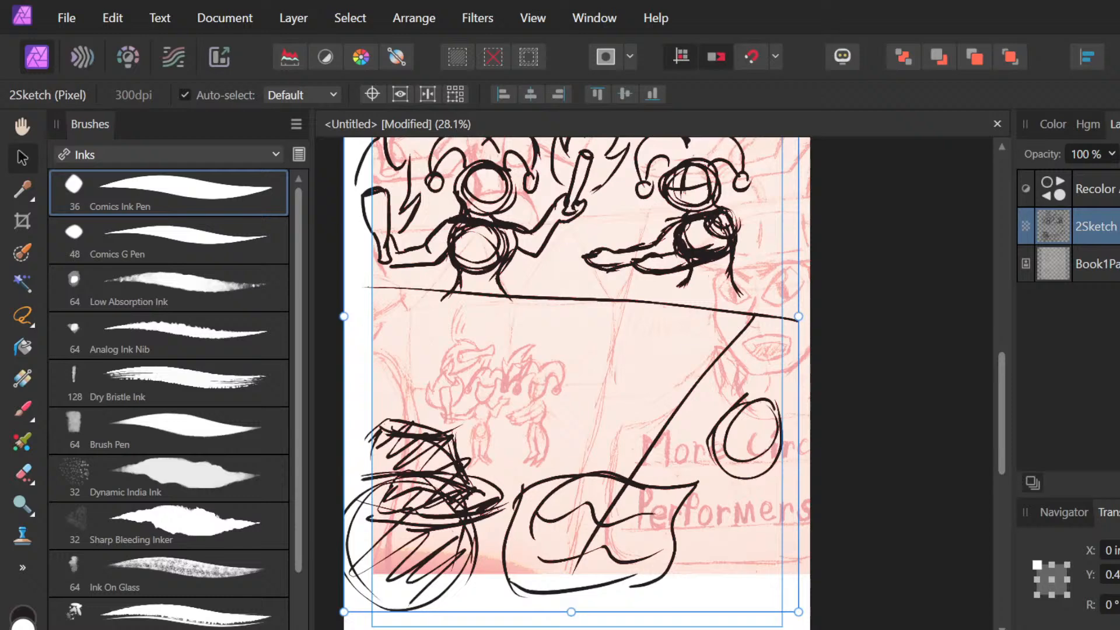
drag(571, 373, 572, 376)
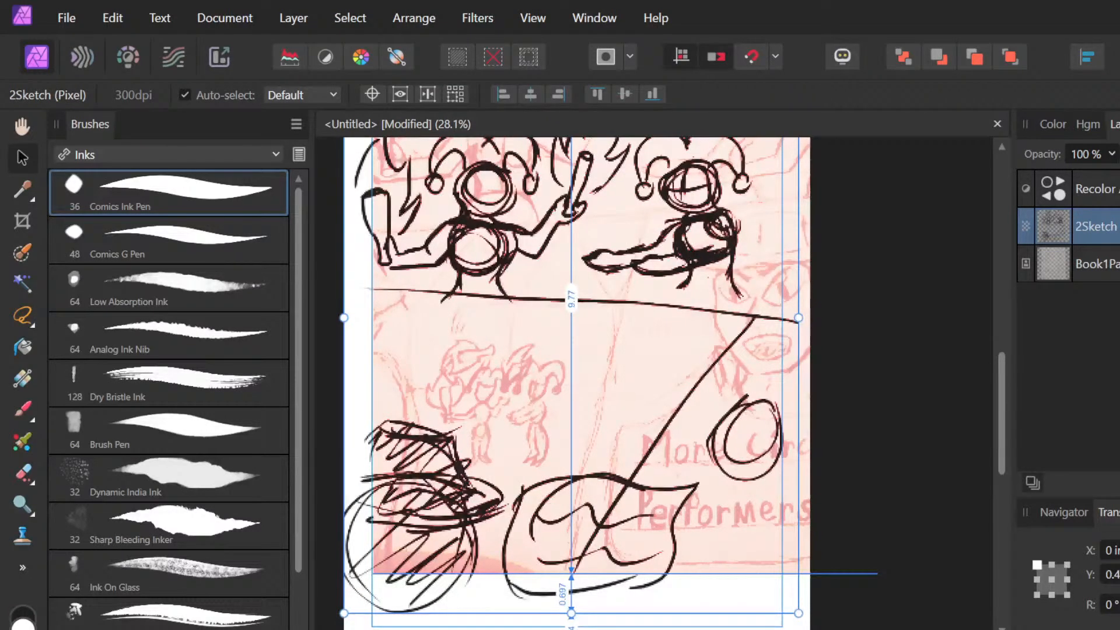
scroll(888, 469, up, 5)
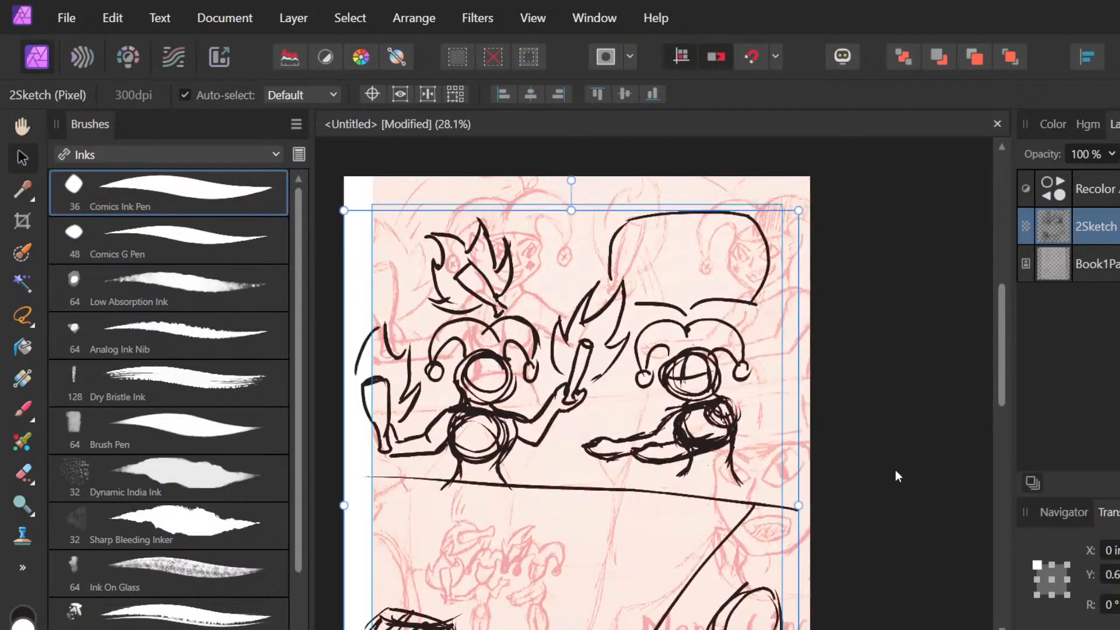
scroll(896, 475, down, 3)
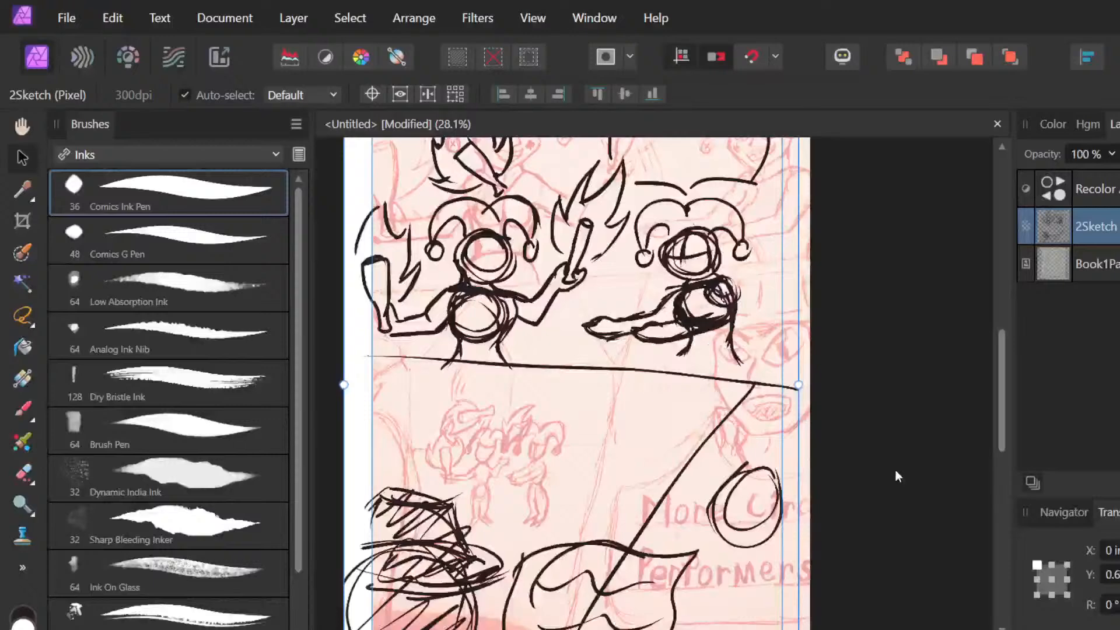
scroll(895, 470, down, 3)
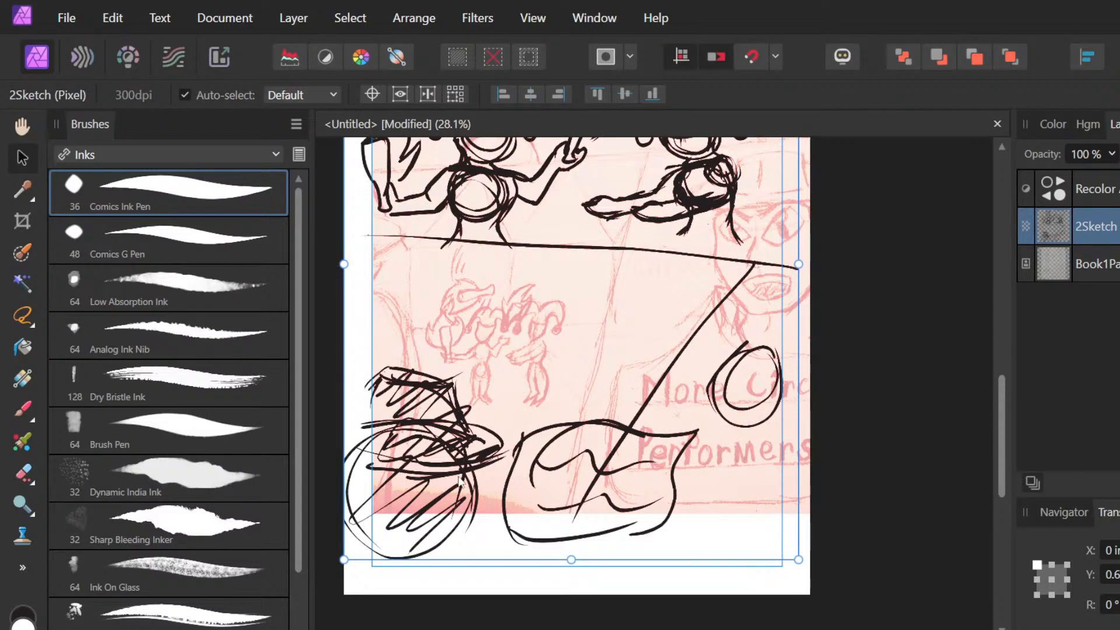
Step: Erase the hatted figure in the page's lower left corner and redraw a round head with a wide oval hat brim
key(e)
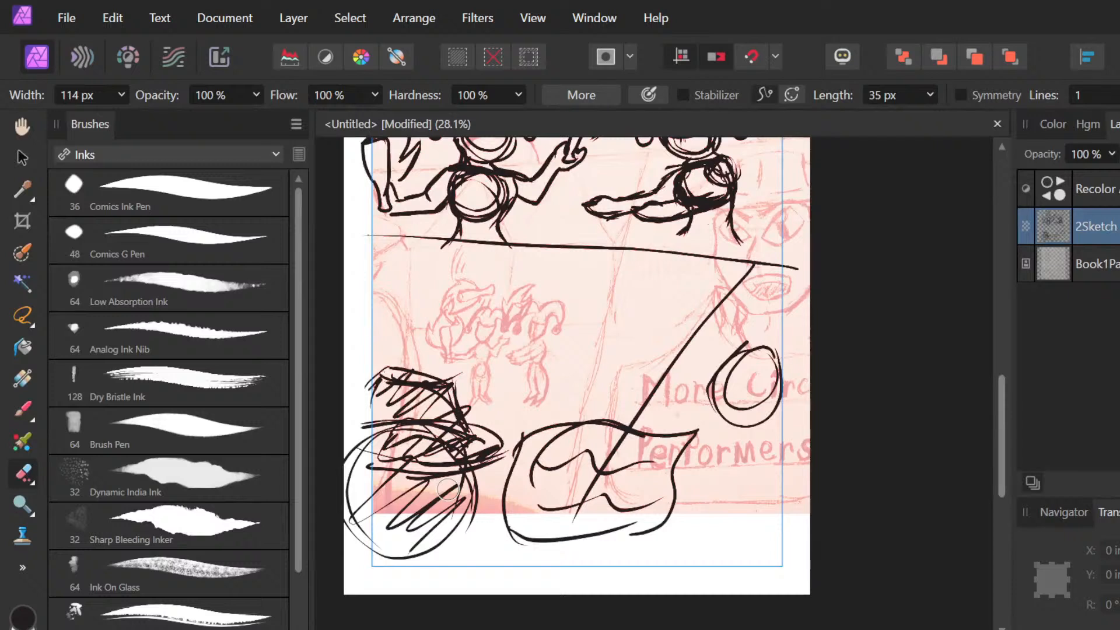
mouse_move(447, 489)
mouse_down()
mouse_move(416, 389)
mouse_move(347, 534)
mouse_move(460, 363)
mouse_move(368, 541)
mouse_move(479, 381)
mouse_move(385, 568)
mouse_move(479, 486)
mouse_move(479, 455)
mouse_up()
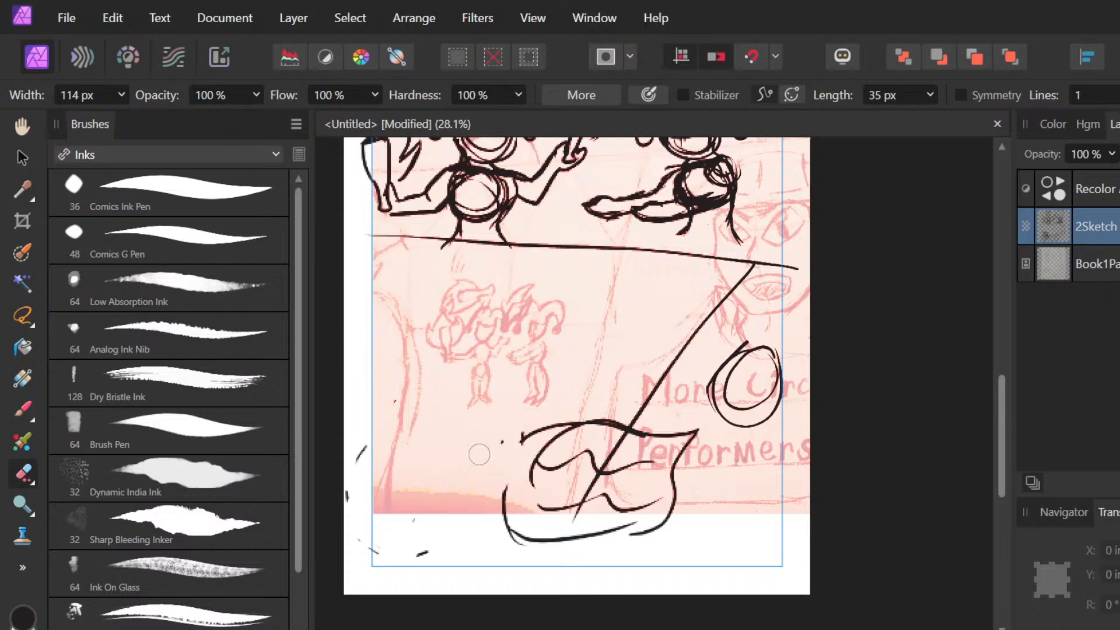
key(b)
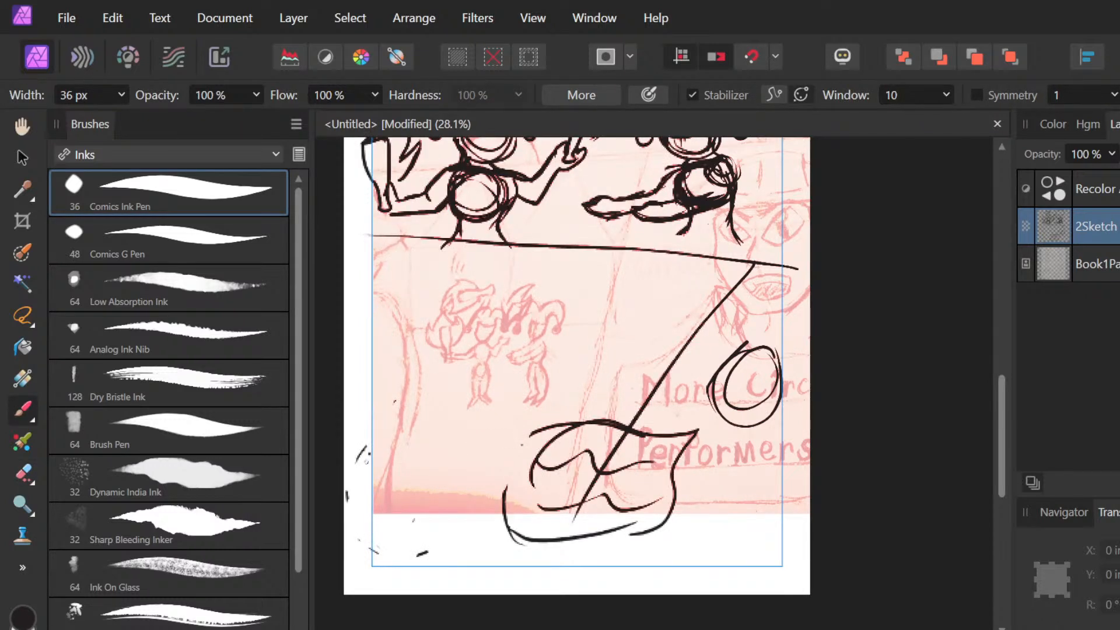
drag(350, 452, 434, 560)
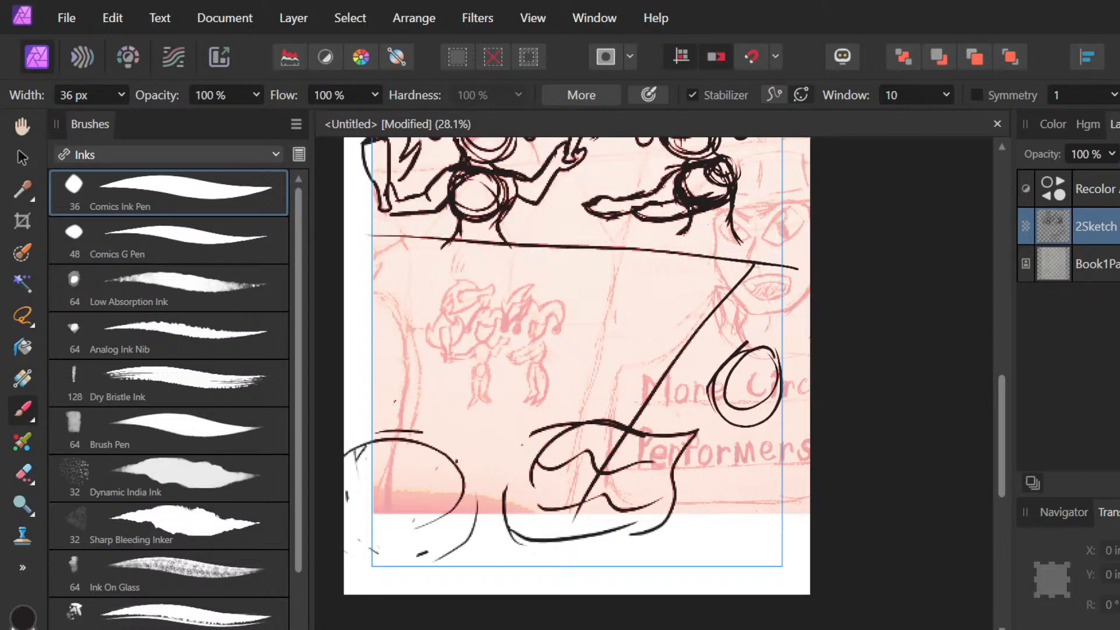
mouse_move(357, 452)
mouse_down()
mouse_move(512, 458)
mouse_move(394, 430)
mouse_up()
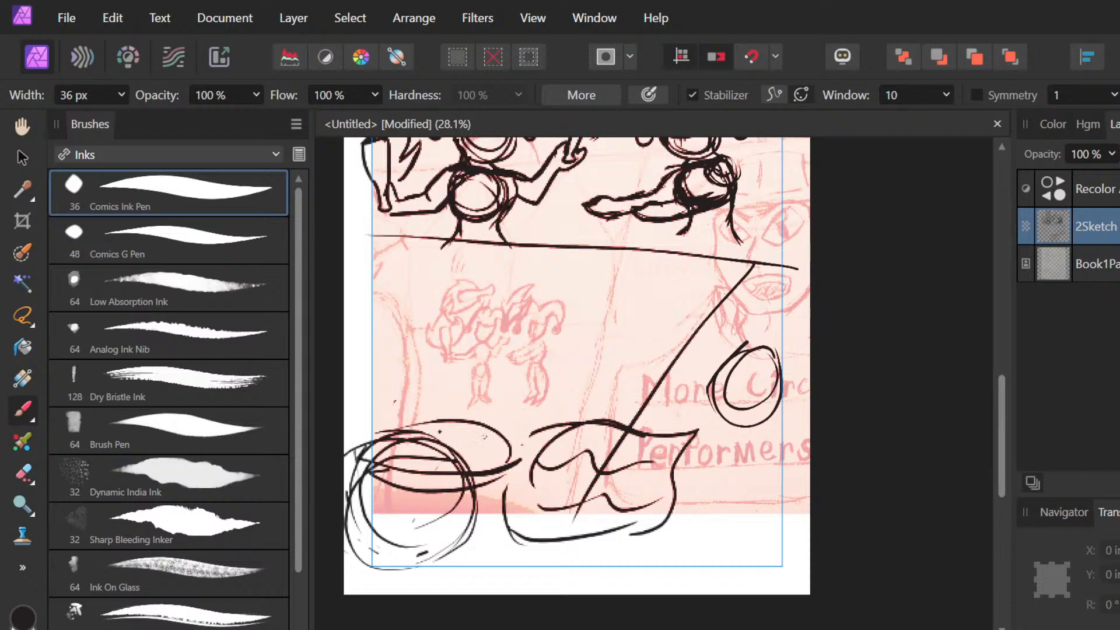
drag(489, 434, 350, 430)
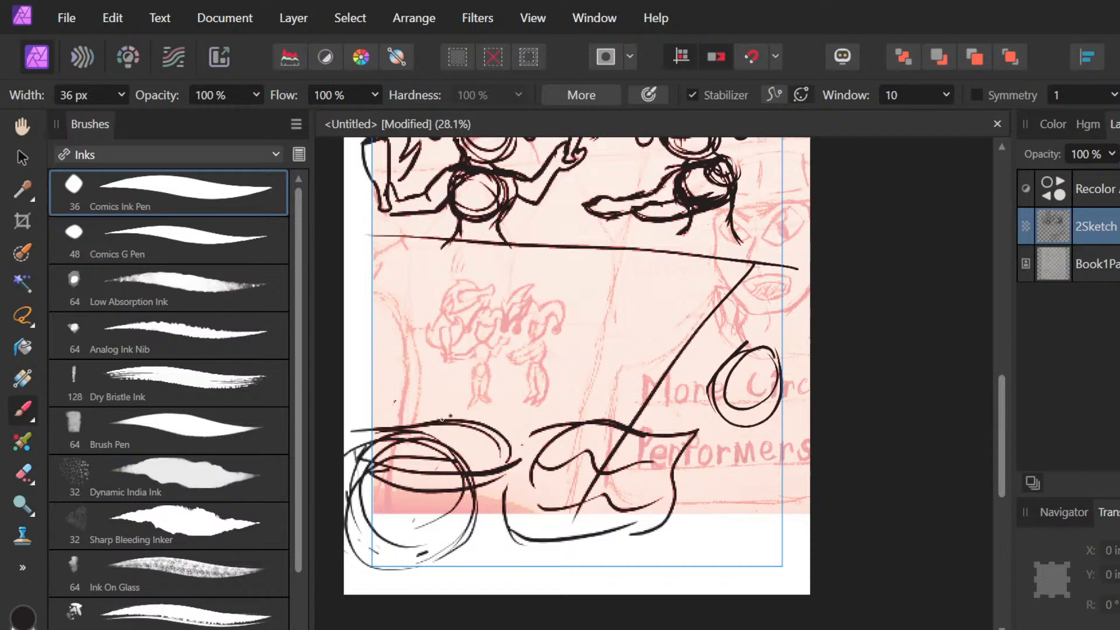
drag(495, 423, 346, 454)
Step: Add a tall crown with an oval top to the large hat, and short neck strokes beneath the head
drag(446, 372, 460, 454)
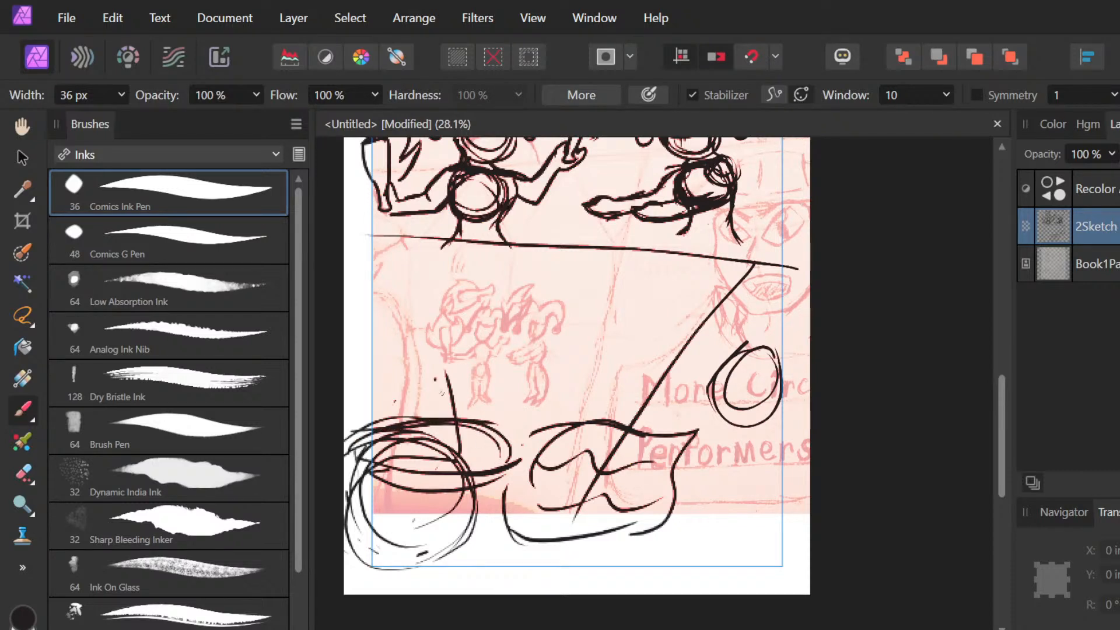
mouse_move(446, 368)
mouse_down()
mouse_move(369, 369)
mouse_move(382, 372)
mouse_up()
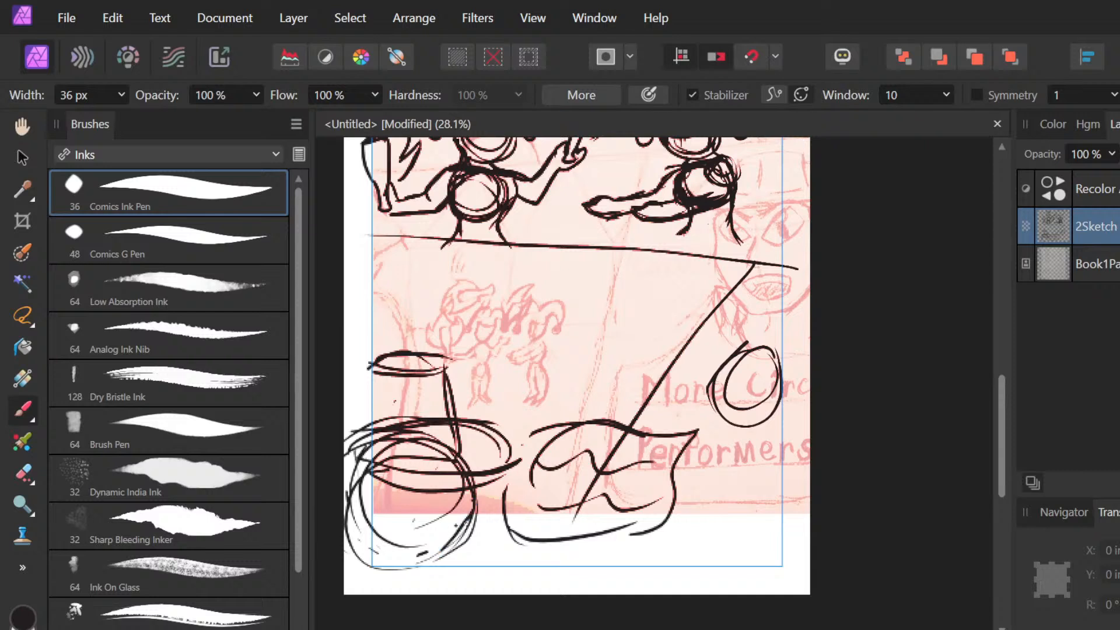
mouse_move(485, 524)
mouse_down()
mouse_move(428, 573)
mouse_move(431, 584)
mouse_move(468, 578)
mouse_up()
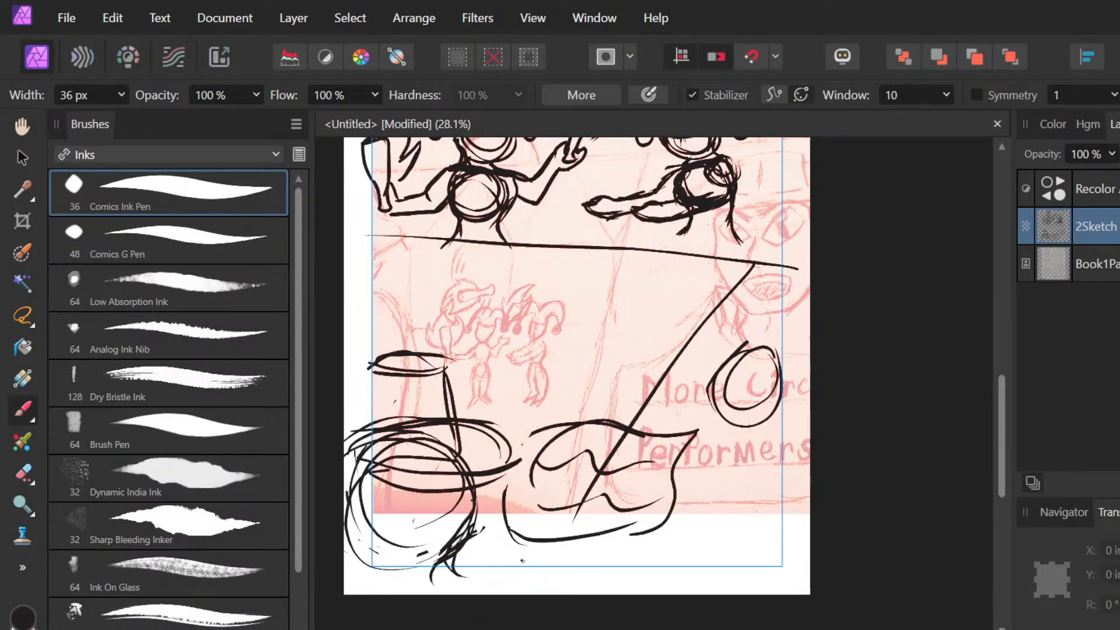
Step: Sketch a wide-brimmed hat with a narrow crown on the round head beside the diagonal border, and thicken the head's outline
drag(742, 358, 737, 366)
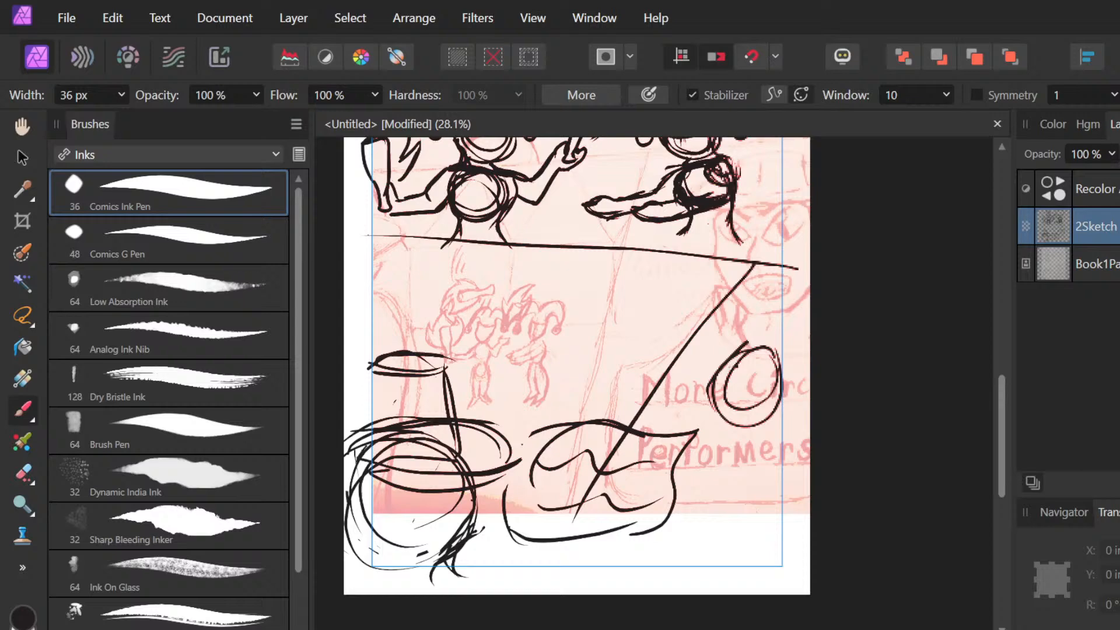
mouse_move(808, 370)
mouse_down()
mouse_move(695, 365)
mouse_move(804, 369)
mouse_up()
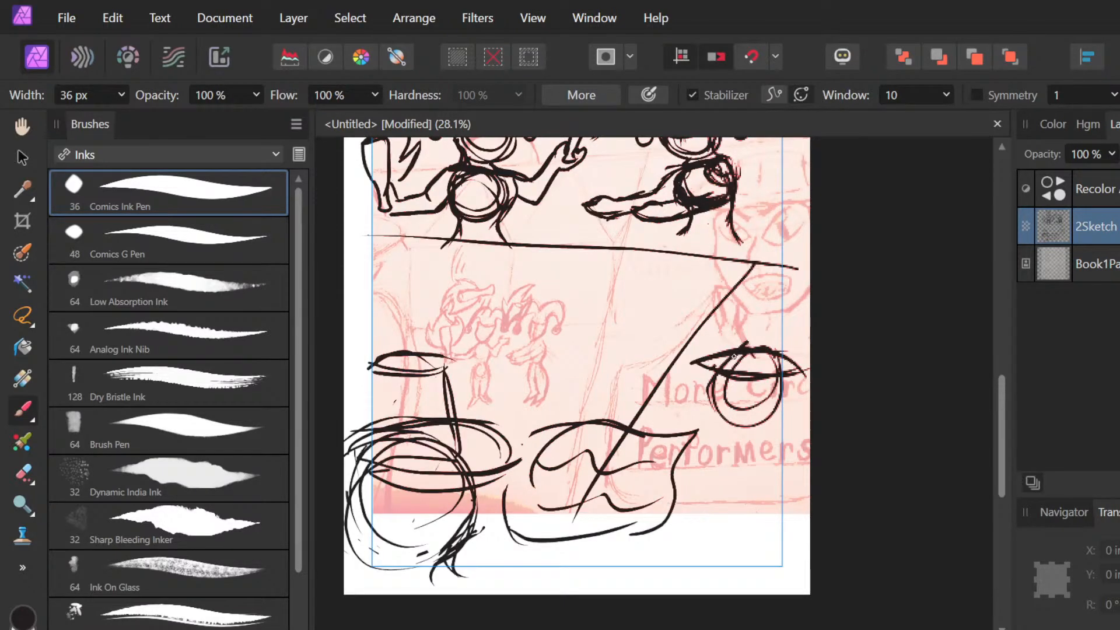
mouse_move(734, 357)
mouse_down()
mouse_move(749, 310)
mouse_move(779, 320)
mouse_move(778, 339)
mouse_up()
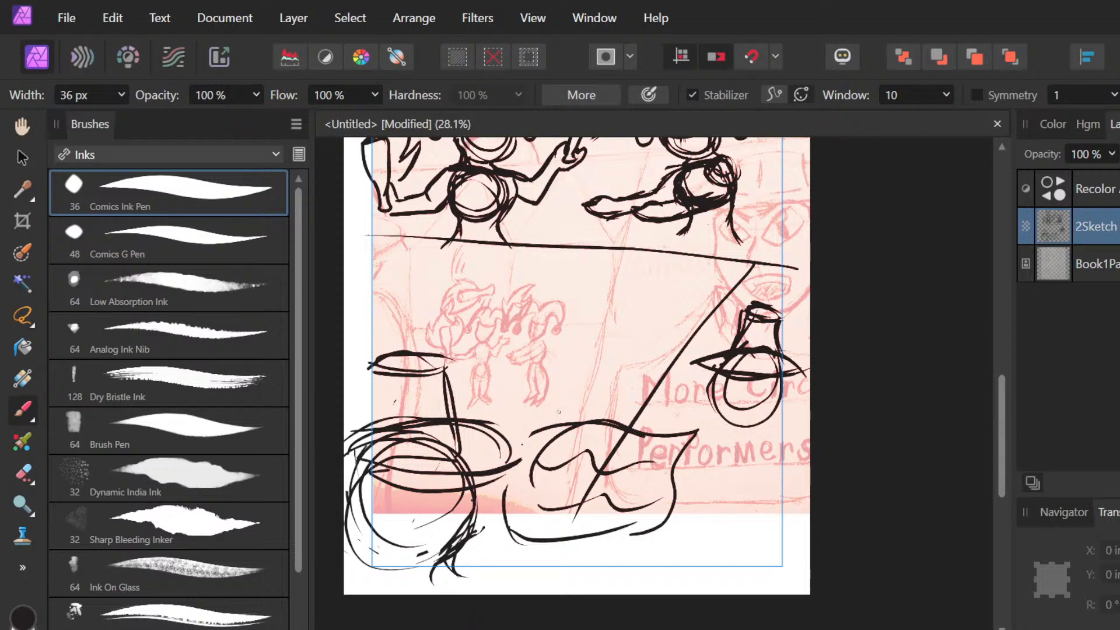
mouse_move(722, 372)
mouse_down()
mouse_move(730, 416)
mouse_move(745, 416)
mouse_up()
drag(720, 377, 756, 414)
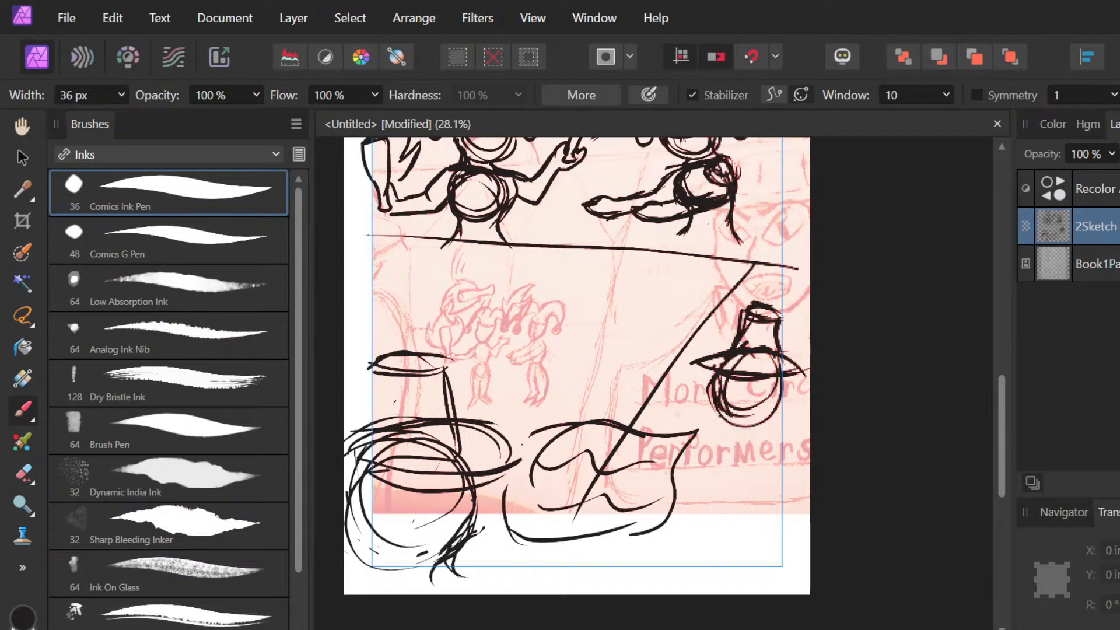
mouse_move(787, 368)
mouse_down()
mouse_move(749, 425)
mouse_move(779, 404)
mouse_up()
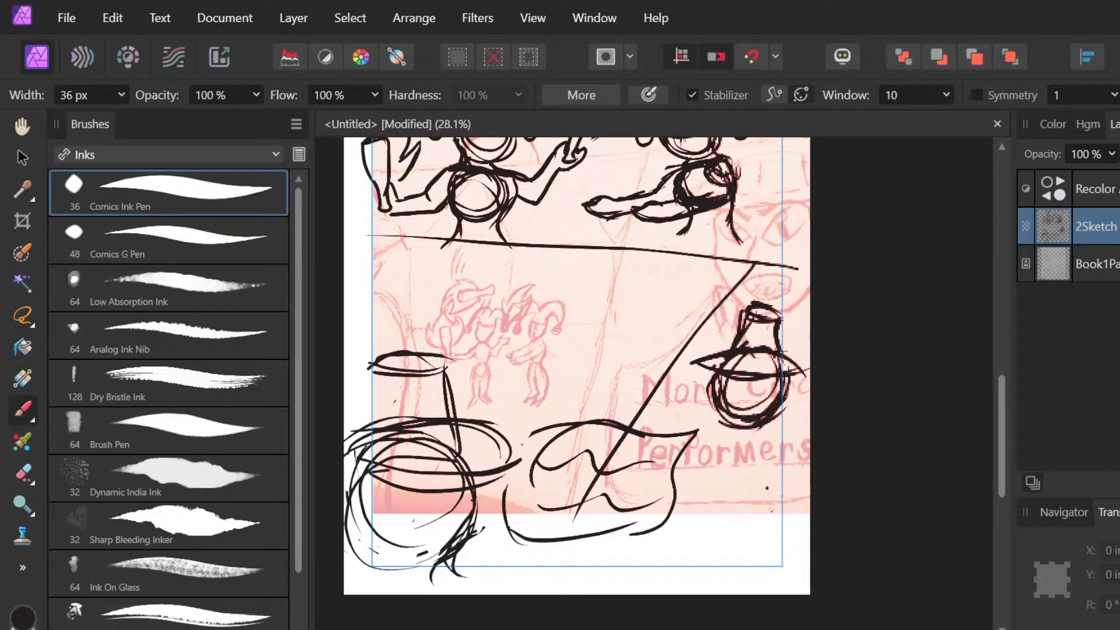
Step: Draw a short neck and a thick, slightly slanted shoulder line under the smaller hatted head
drag(769, 453, 778, 410)
drag(704, 447, 810, 434)
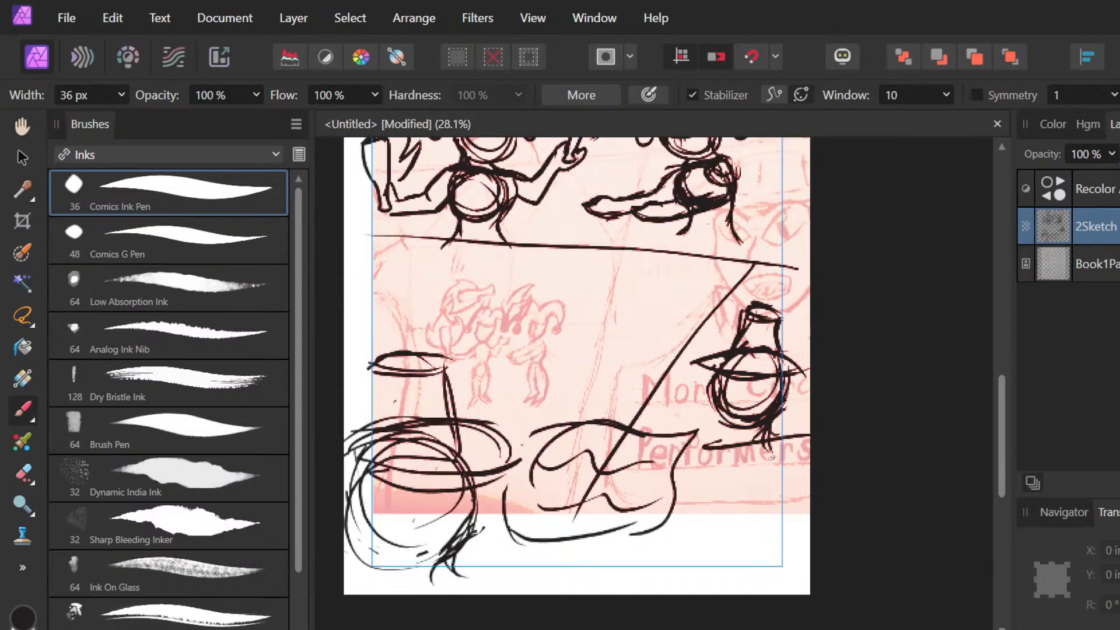
drag(689, 457, 809, 435)
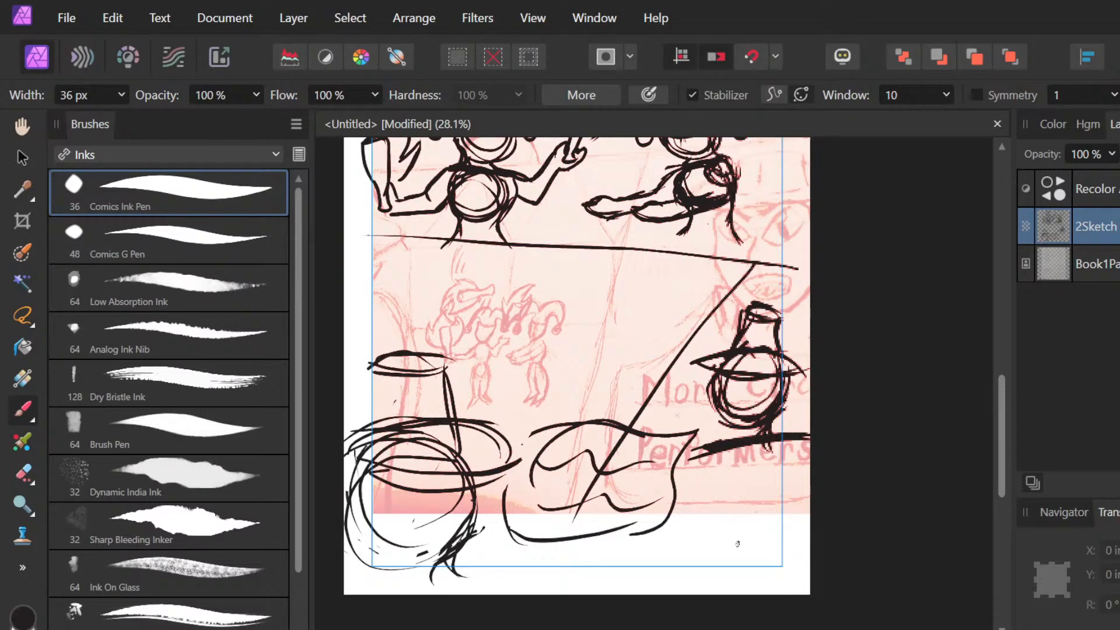
Step: Try a slanted side and a lower edge for the torso below the smaller figure's shoulder line, then erase them
drag(703, 458, 689, 510)
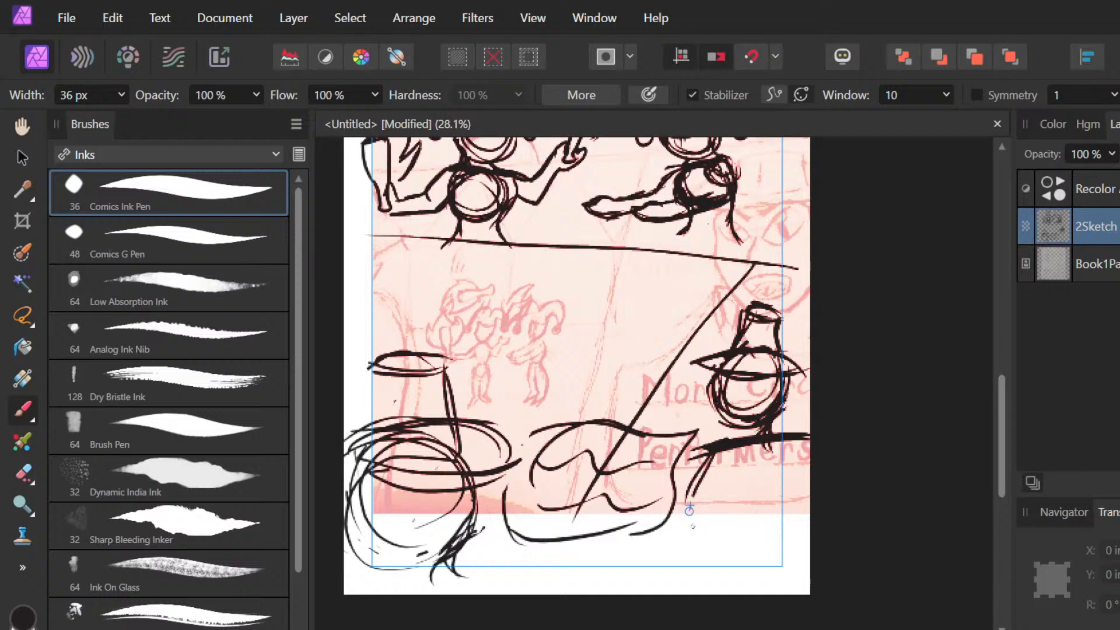
drag(726, 451, 699, 508)
mouse_move(752, 441)
mouse_down()
mouse_move(692, 494)
mouse_move(760, 500)
mouse_move(700, 495)
mouse_move(759, 524)
mouse_up()
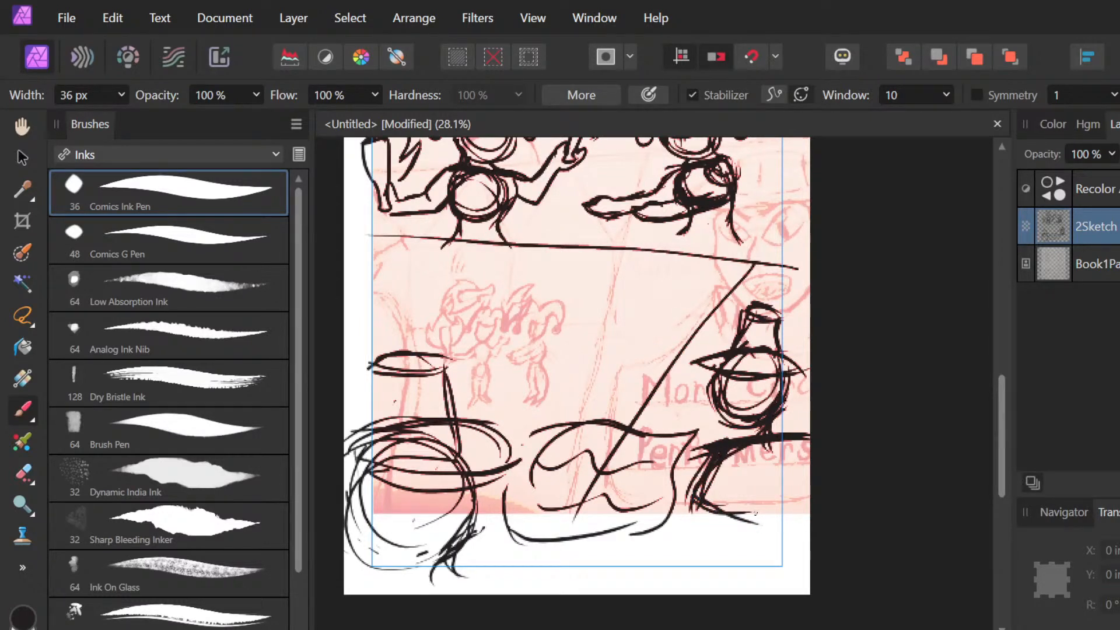
drag(694, 499, 786, 527)
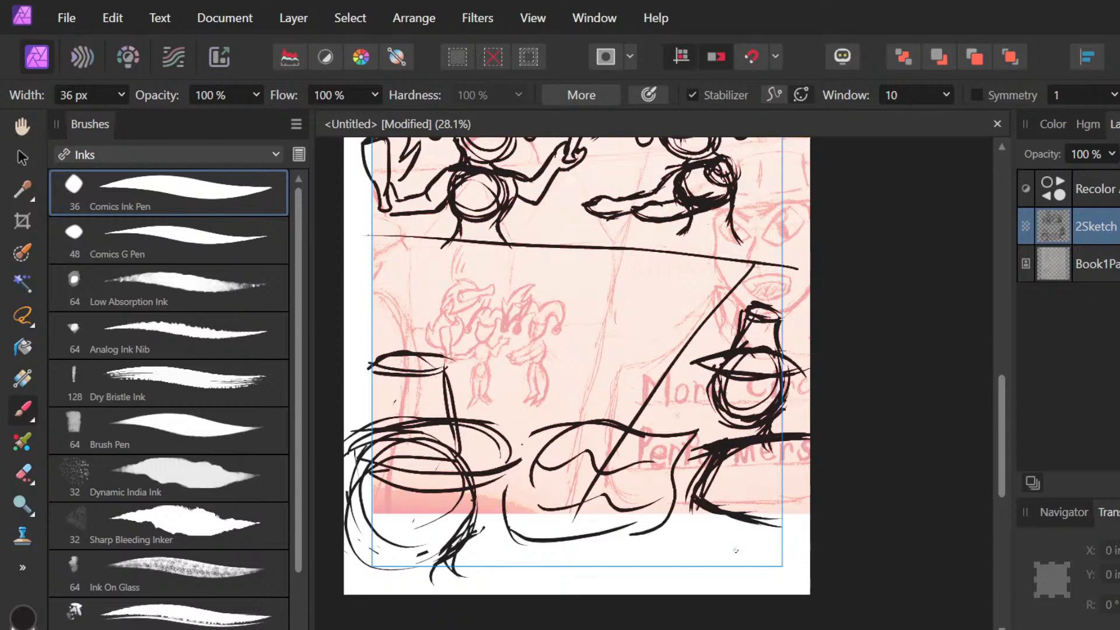
key(e)
drag(781, 523, 717, 469)
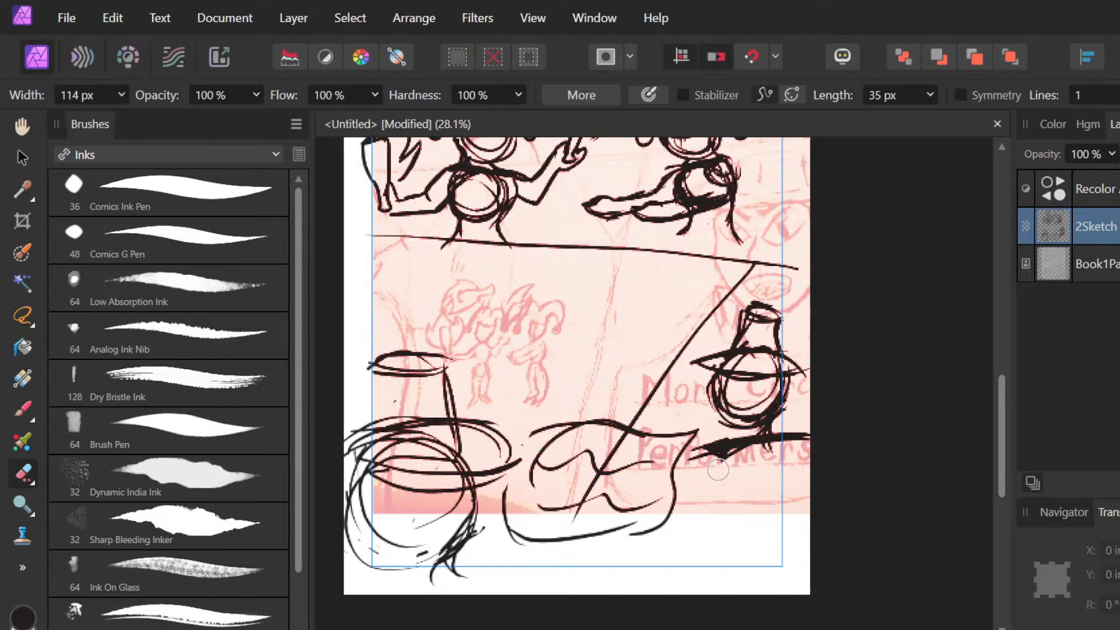
Step: Outline a boxy torso from the shoulder line to the page's edge, and add rough arm and hand strokes inside it
key(b)
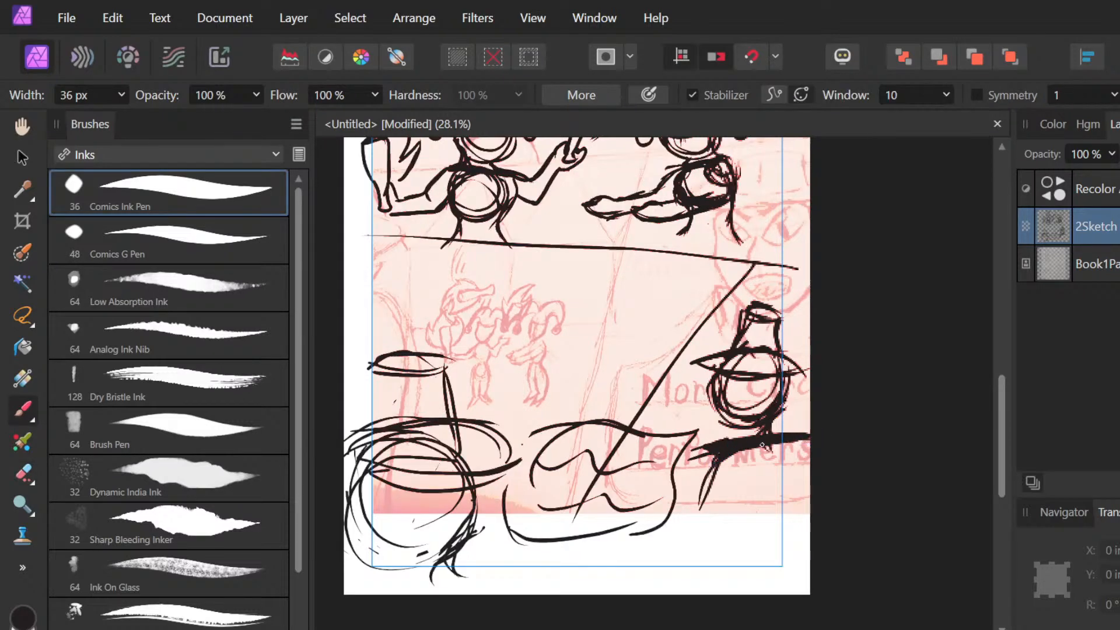
mouse_move(723, 448)
mouse_down()
mouse_move(703, 514)
mouse_move(707, 486)
mouse_move(762, 522)
mouse_move(809, 491)
mouse_up()
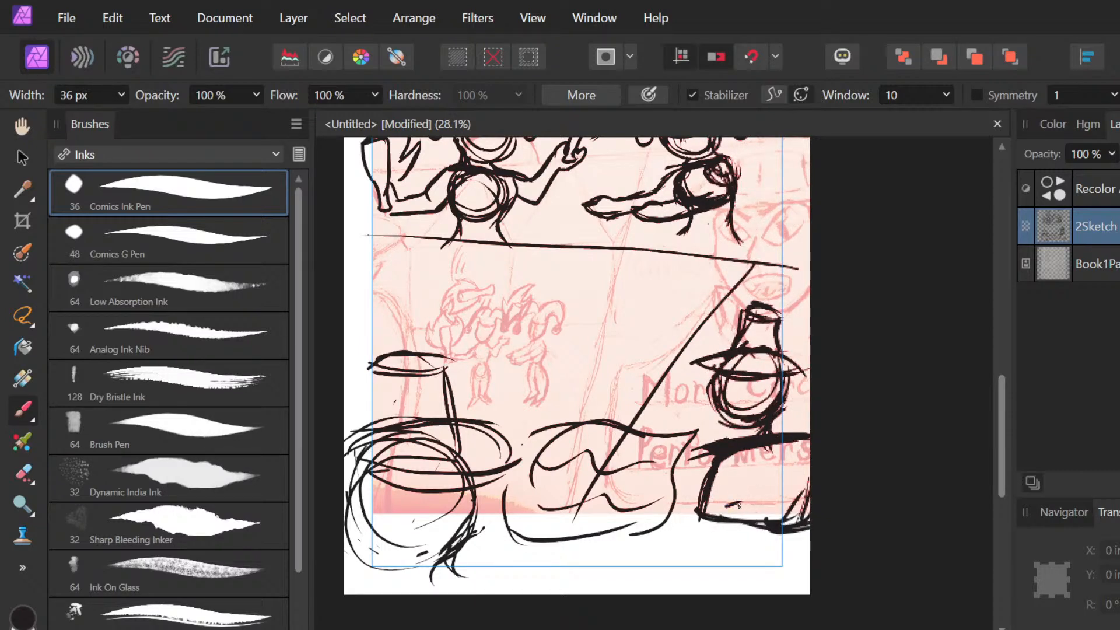
mouse_move(739, 500)
mouse_down()
mouse_move(747, 515)
mouse_move(737, 500)
mouse_move(761, 491)
mouse_up()
mouse_move(752, 495)
mouse_down()
mouse_move(811, 481)
mouse_move(725, 489)
mouse_move(736, 475)
mouse_move(726, 489)
mouse_up()
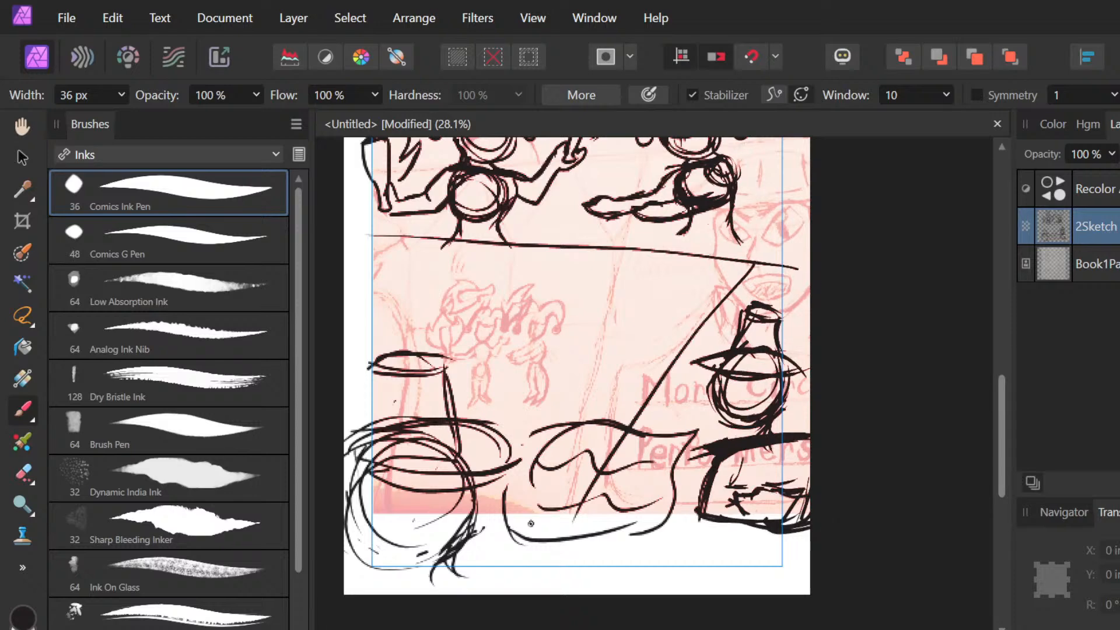
Step: Thicken the long slanted border between the middle and lower panels, and add a doubled parallel line beneath it as a gutter
scroll(531, 523, up, 2)
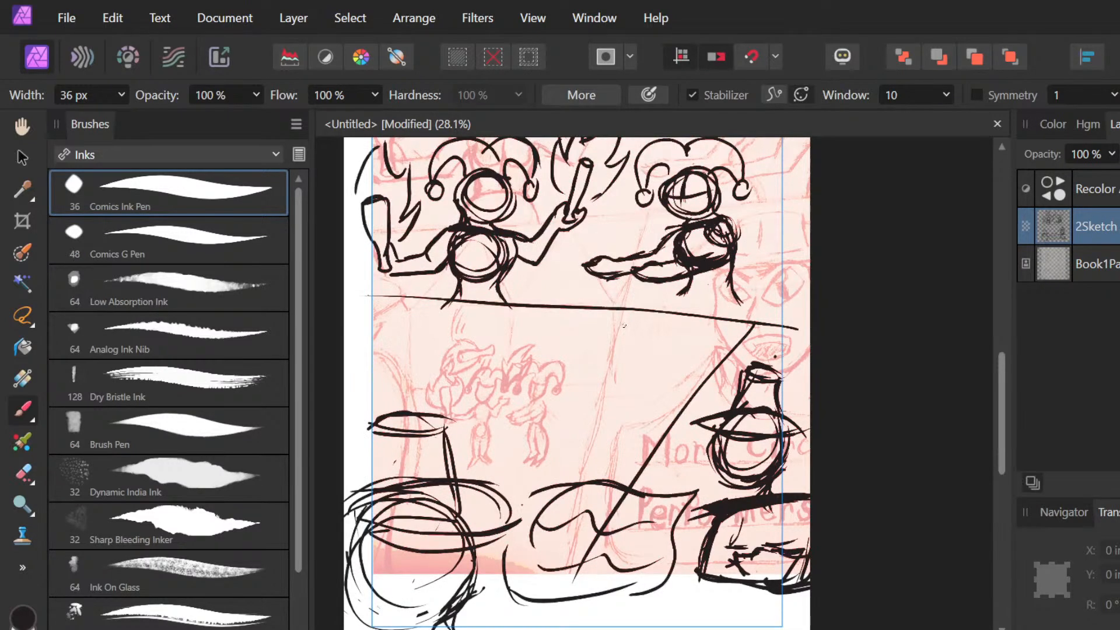
drag(364, 287, 796, 325)
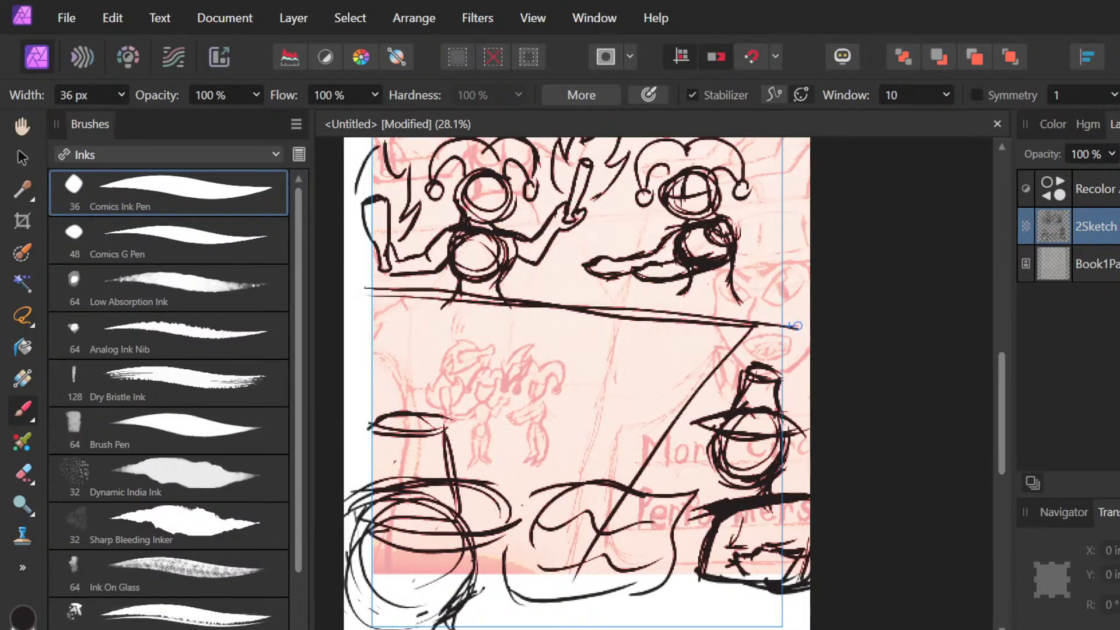
drag(358, 286, 810, 331)
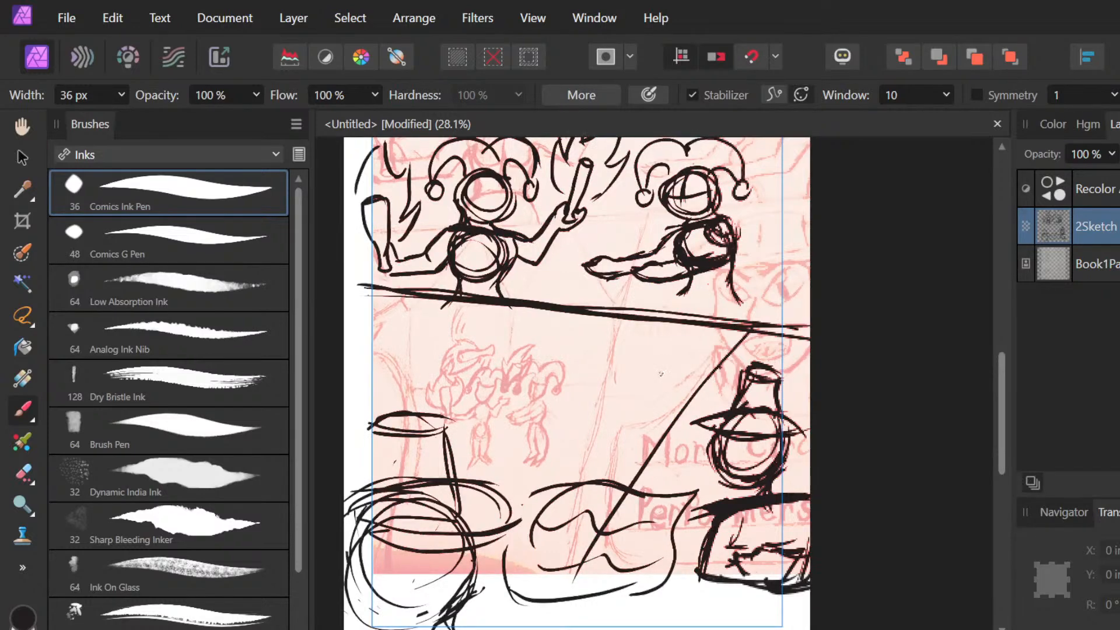
mouse_move(357, 302)
mouse_down()
mouse_move(839, 354)
mouse_move(875, 369)
mouse_up()
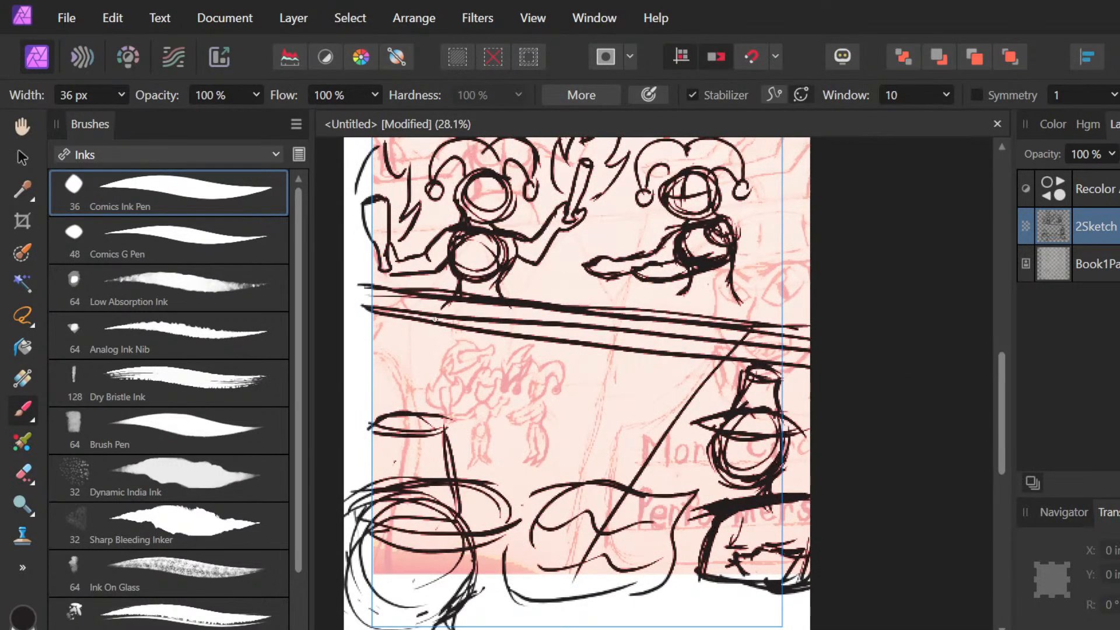
drag(402, 304, 811, 367)
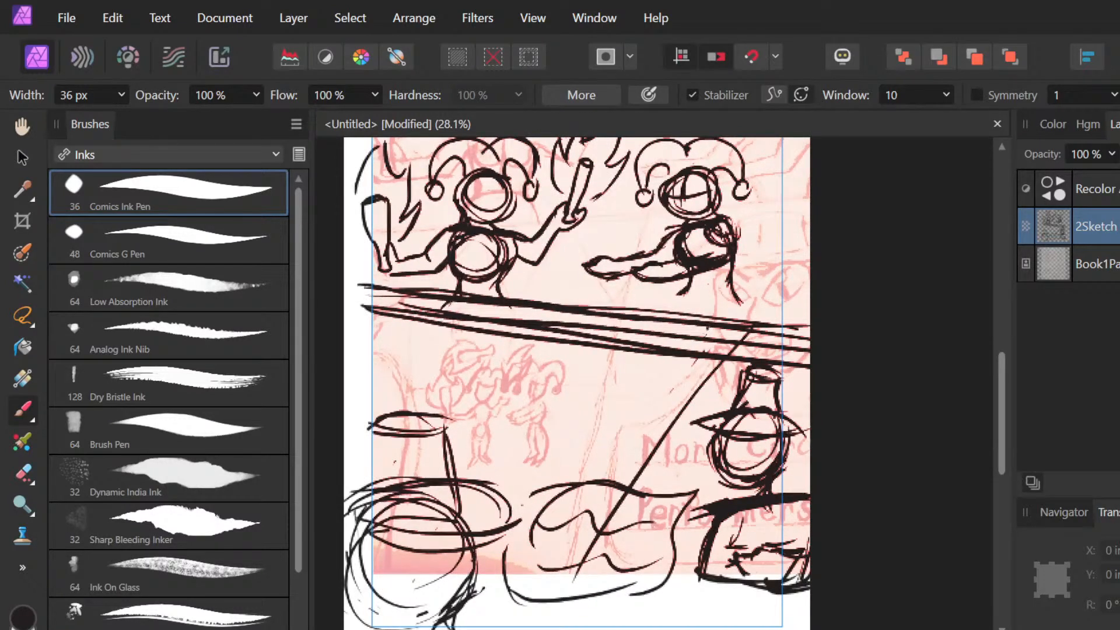
Step: Thicken the lower panels' diagonal border and add a straight parallel line beside it, undoing the curved attempt
scroll(564, 600, left, 5)
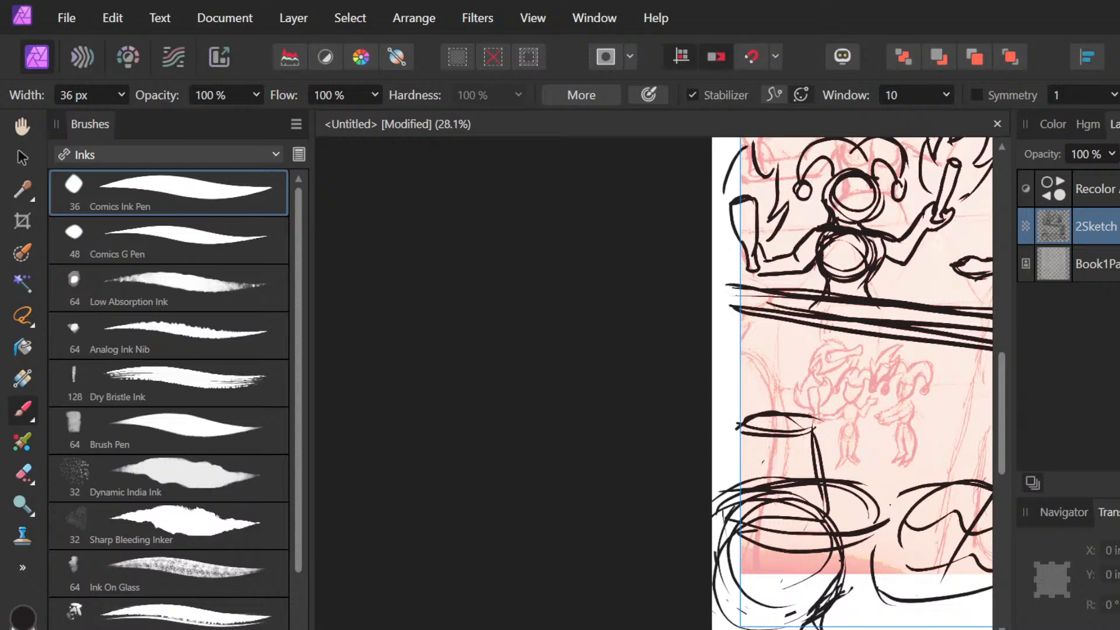
scroll(695, 384, right, 4)
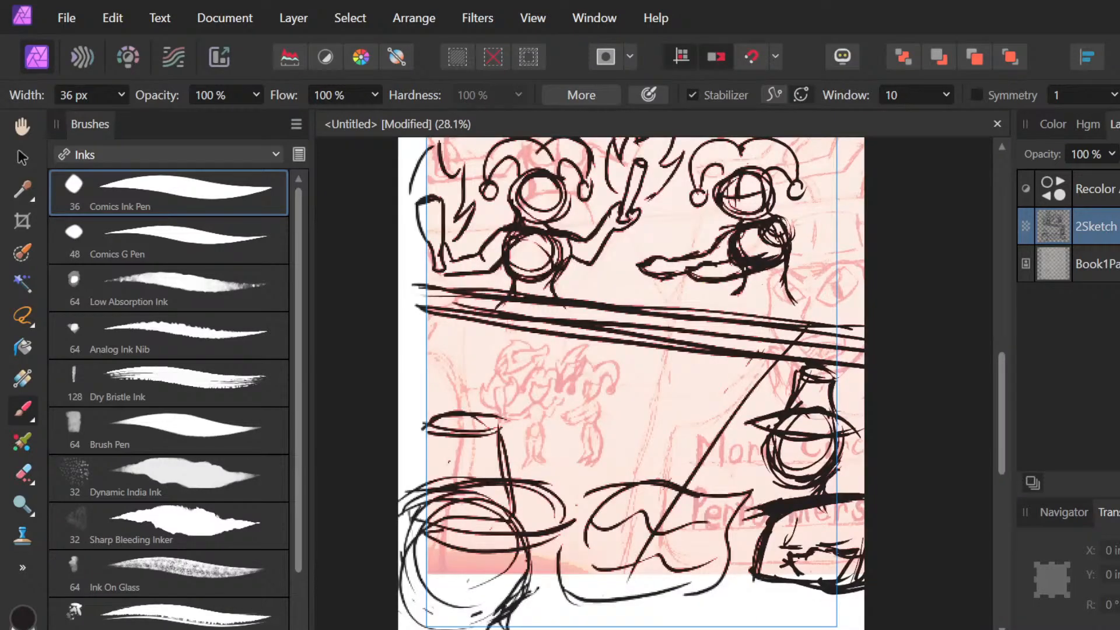
mouse_move(707, 403)
mouse_down()
mouse_move(572, 625)
mouse_move(712, 390)
mouse_up()
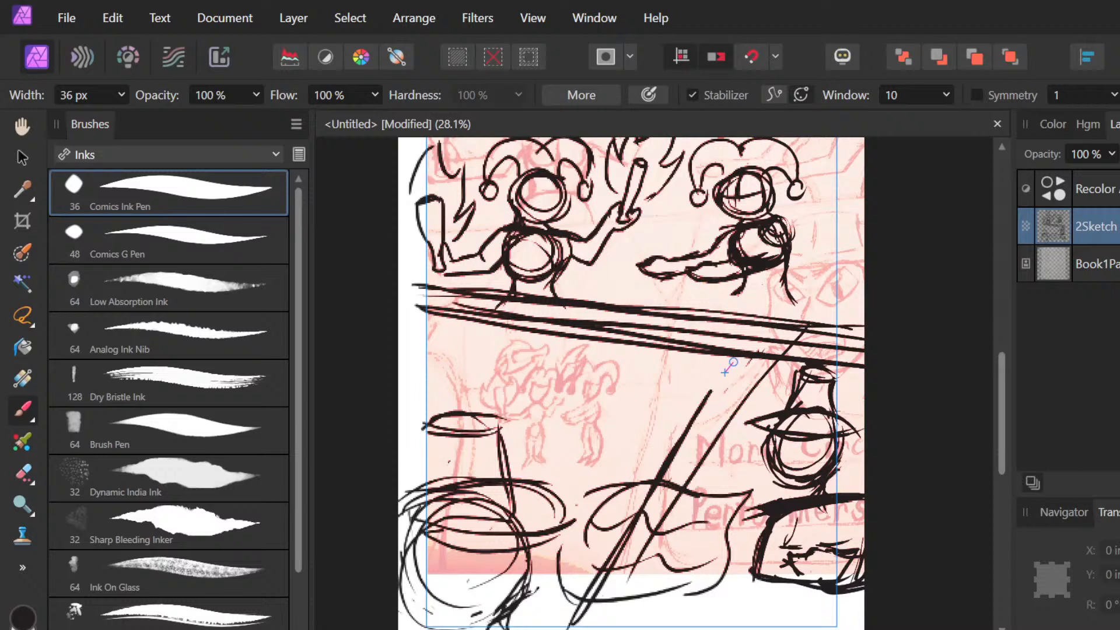
mouse_move(753, 342)
mouse_down()
mouse_move(582, 627)
mouse_move(820, 316)
mouse_up()
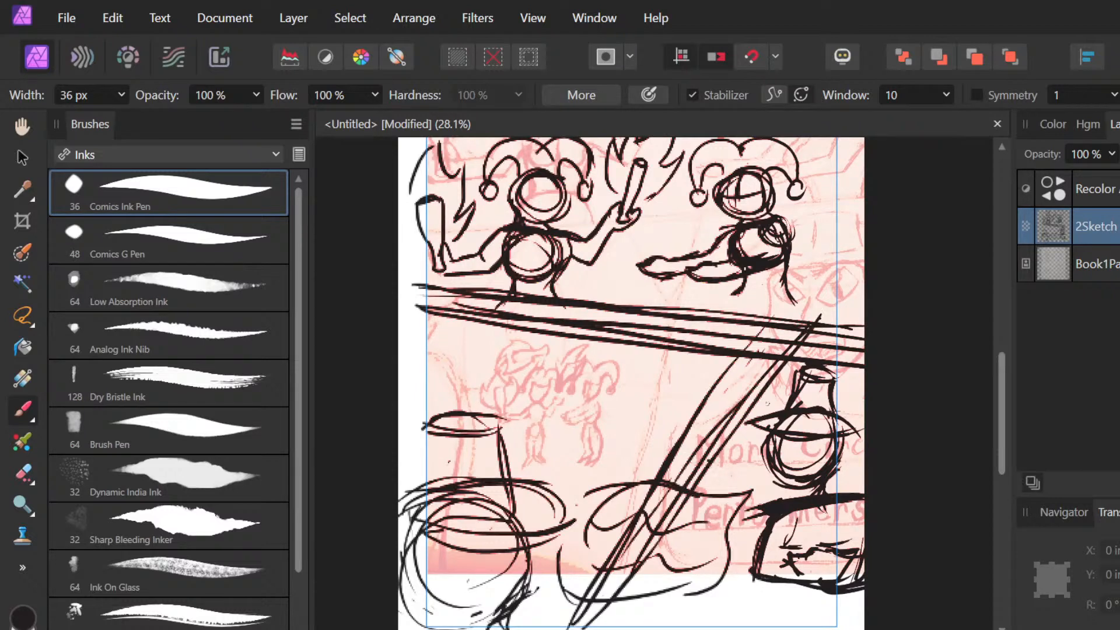
drag(782, 384, 604, 601)
drag(756, 318, 659, 481)
click(677, 404)
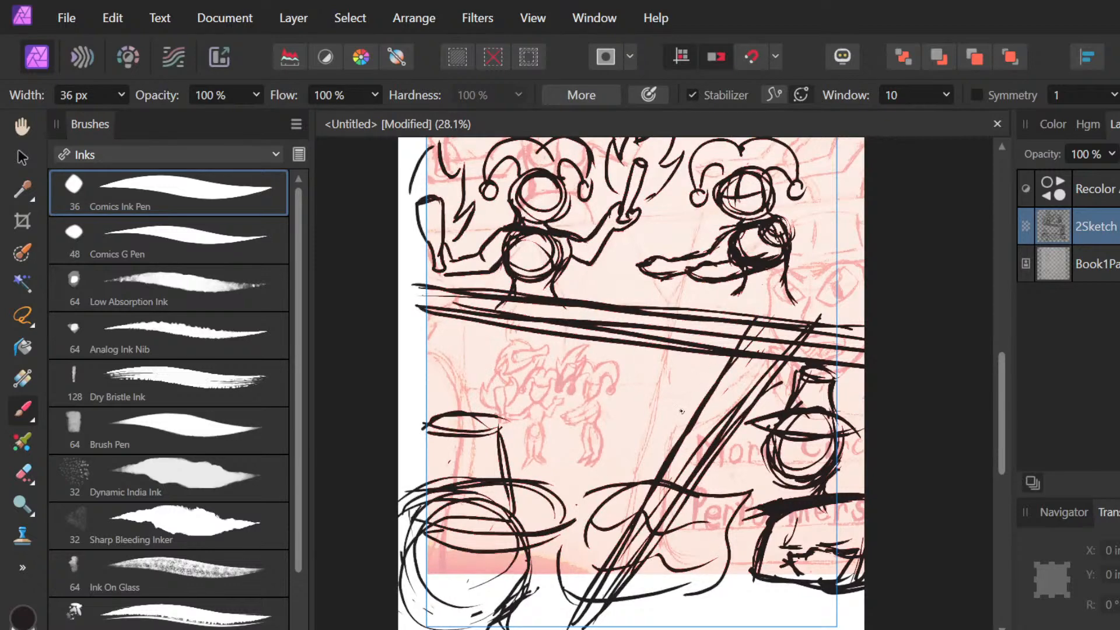
key(ctrl+z)
key(ctrl+z)
key(ctrl+z)
scroll(671, 389, up, 3)
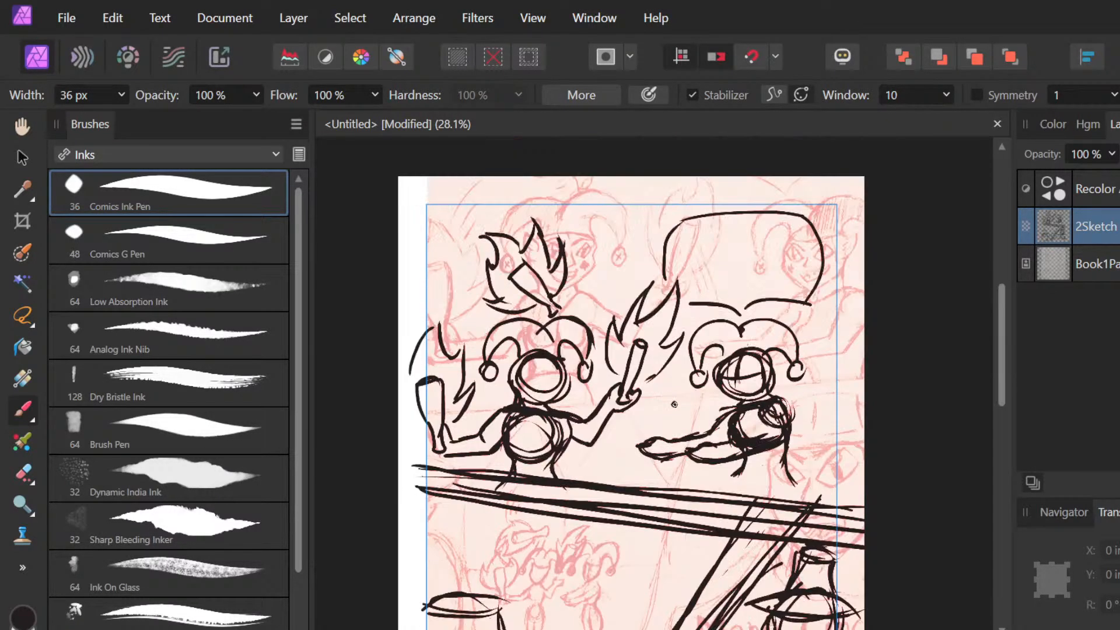
scroll(674, 404, down, 3)
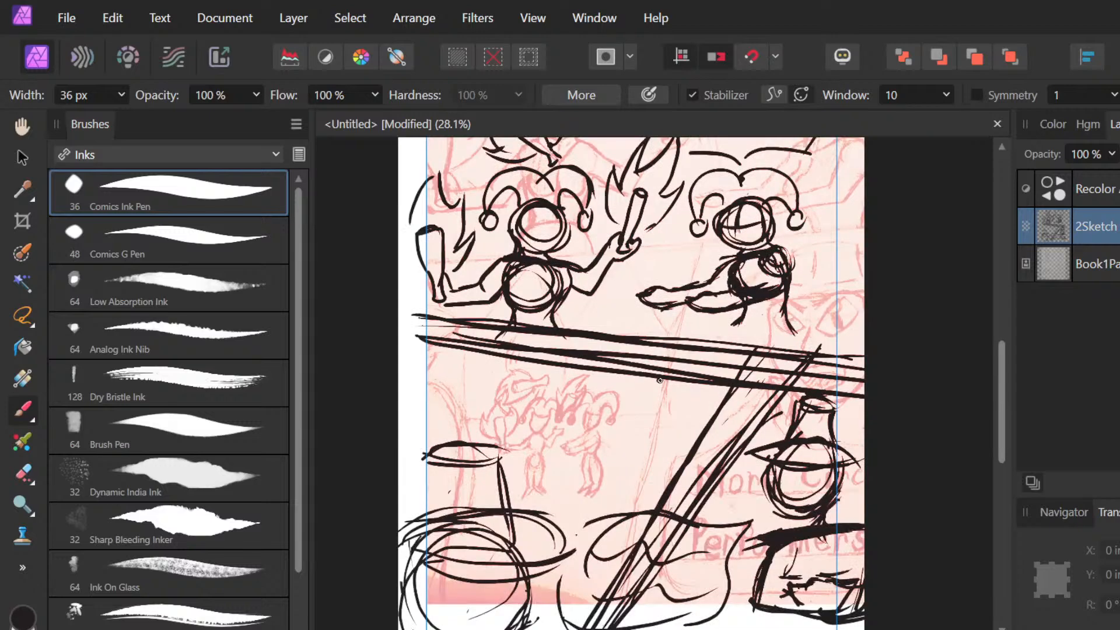
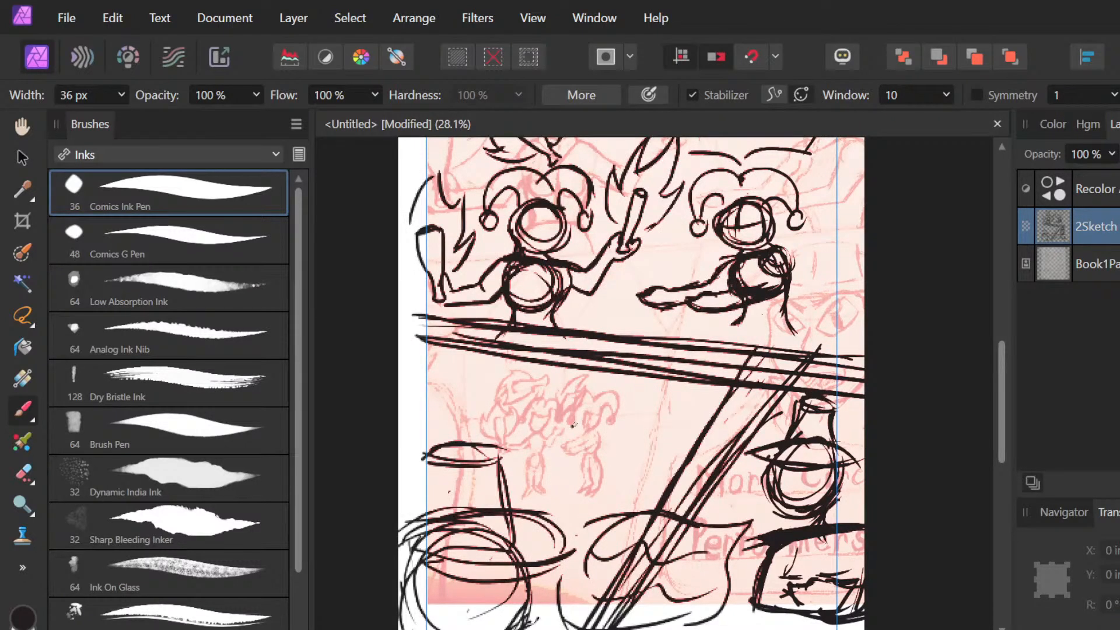
Step: Try two small round heads with horned jester hats in the lower panel beside the diagonal border, then undo them
drag(573, 424, 563, 433)
mouse_move(636, 416)
mouse_down()
mouse_move(623, 434)
mouse_move(635, 419)
mouse_move(666, 419)
mouse_move(612, 390)
mouse_move(596, 415)
mouse_move(640, 412)
mouse_move(628, 433)
mouse_up()
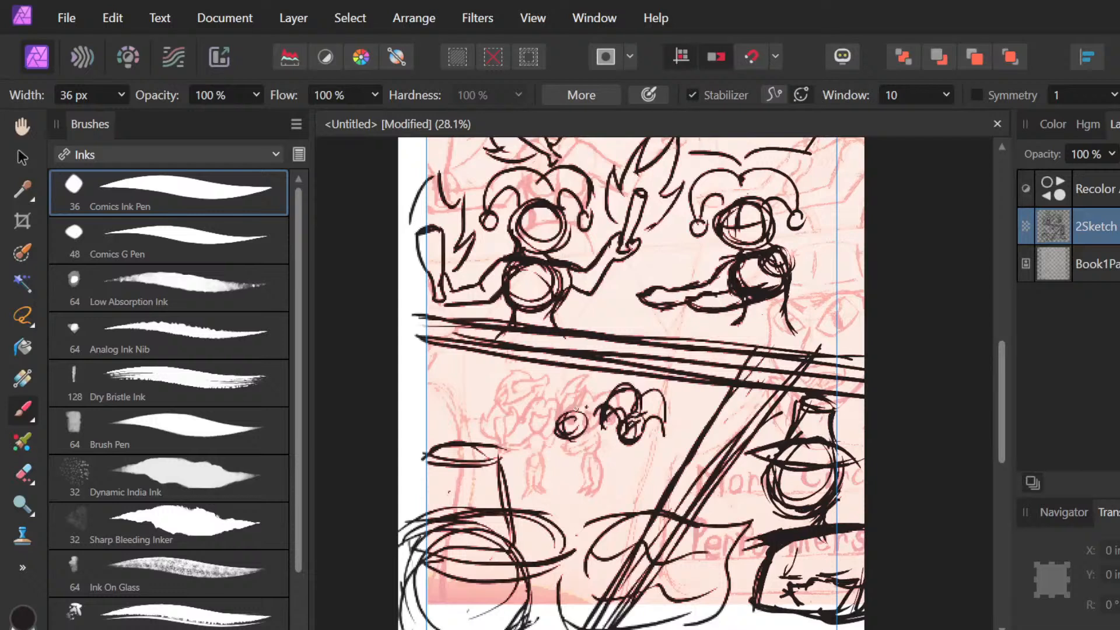
mouse_move(574, 399)
mouse_down()
mouse_move(534, 420)
mouse_move(548, 401)
mouse_move(529, 425)
mouse_up()
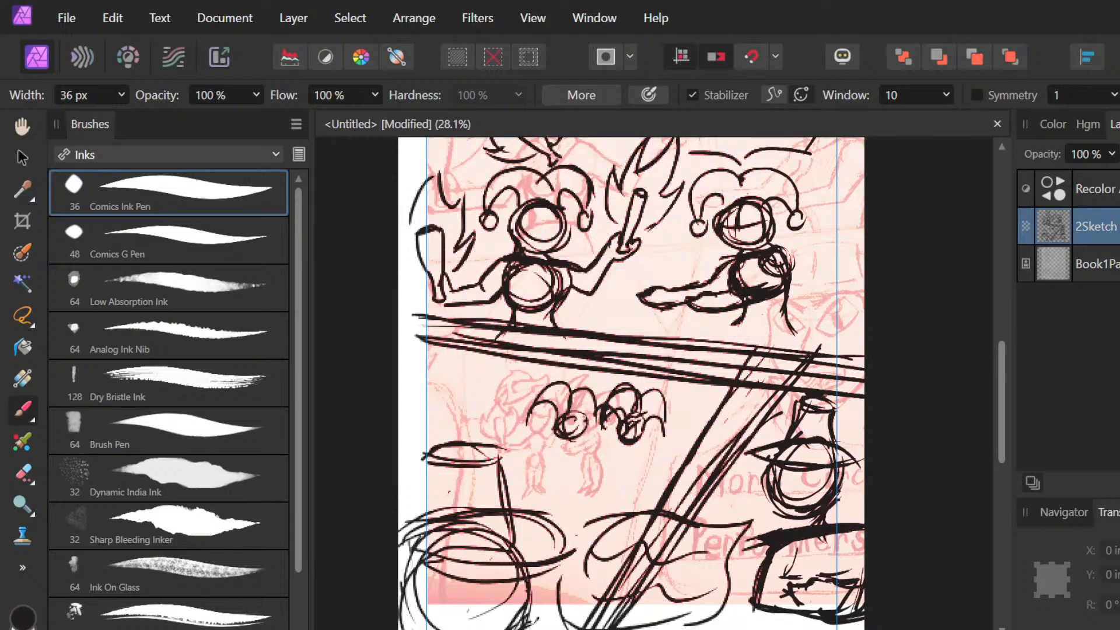
drag(597, 411, 596, 430)
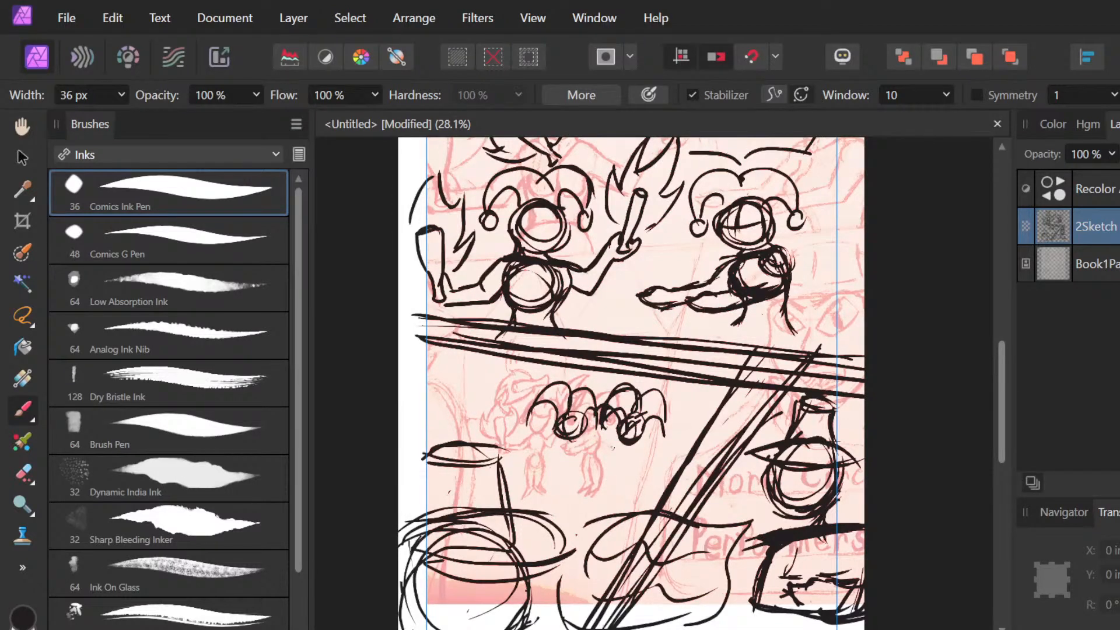
key(ctrl+z)
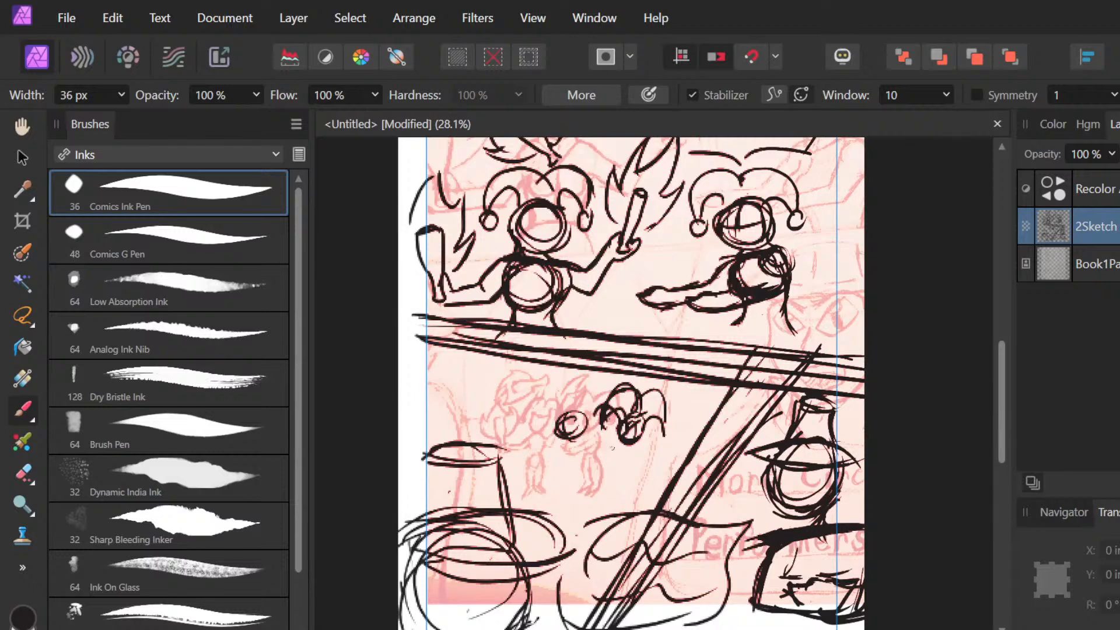
key(ctrl+z)
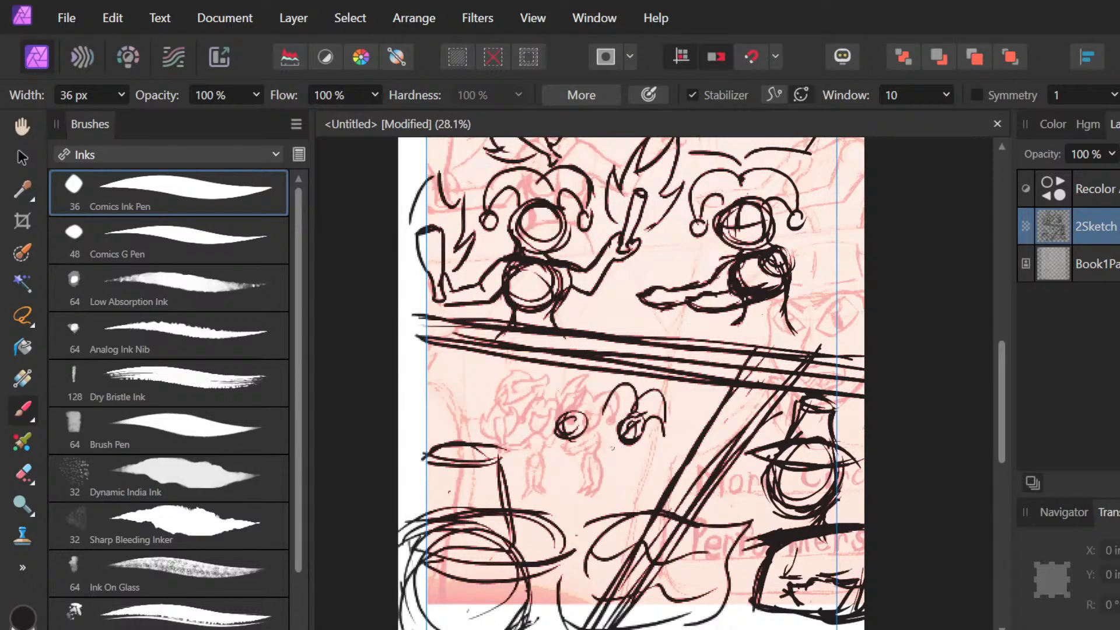
key(ctrl+z)
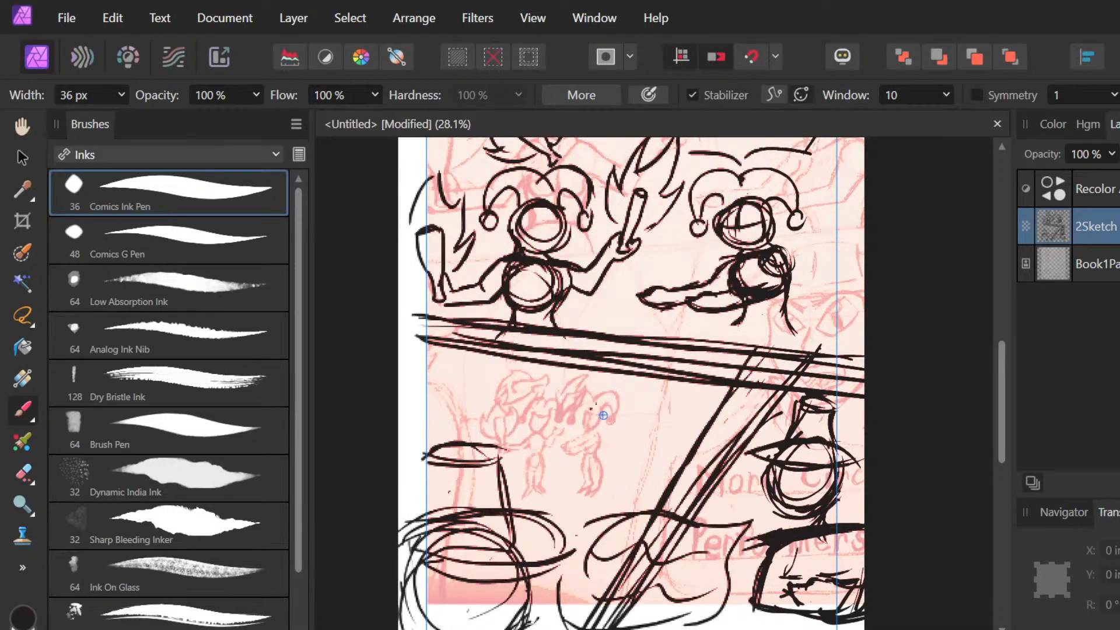
Step: Try a small jester figure over the scanned jesters, with a round head, a shoulder line and a tapered torso
drag(603, 416, 600, 411)
mouse_move(600, 456)
mouse_down()
mouse_move(620, 448)
mouse_move(573, 456)
mouse_move(621, 503)
mouse_up()
drag(569, 458, 586, 520)
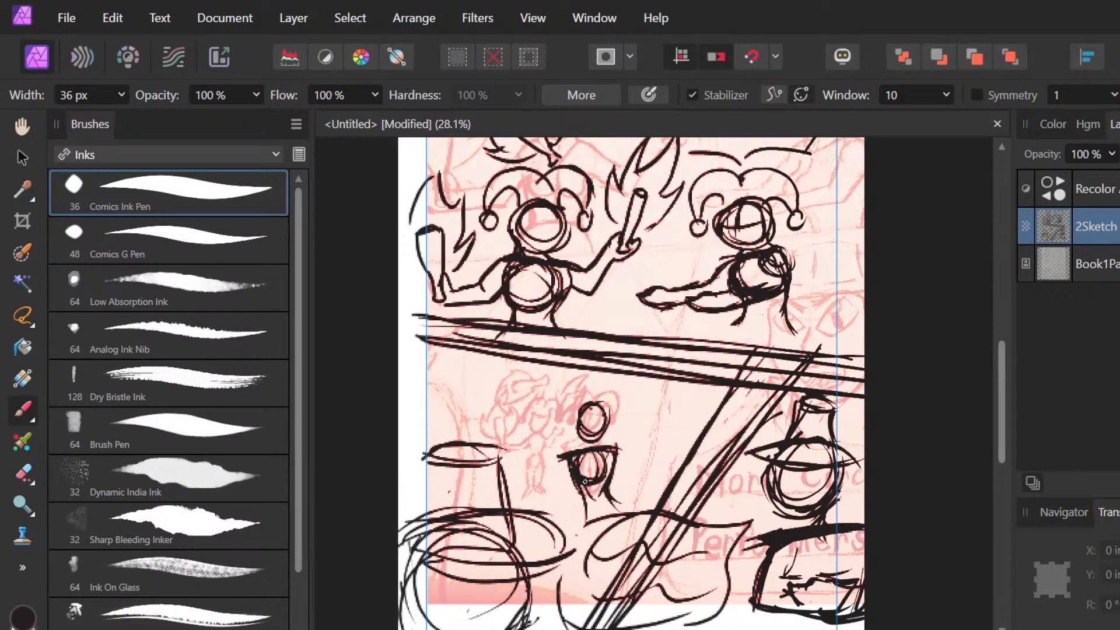
drag(587, 481, 587, 512)
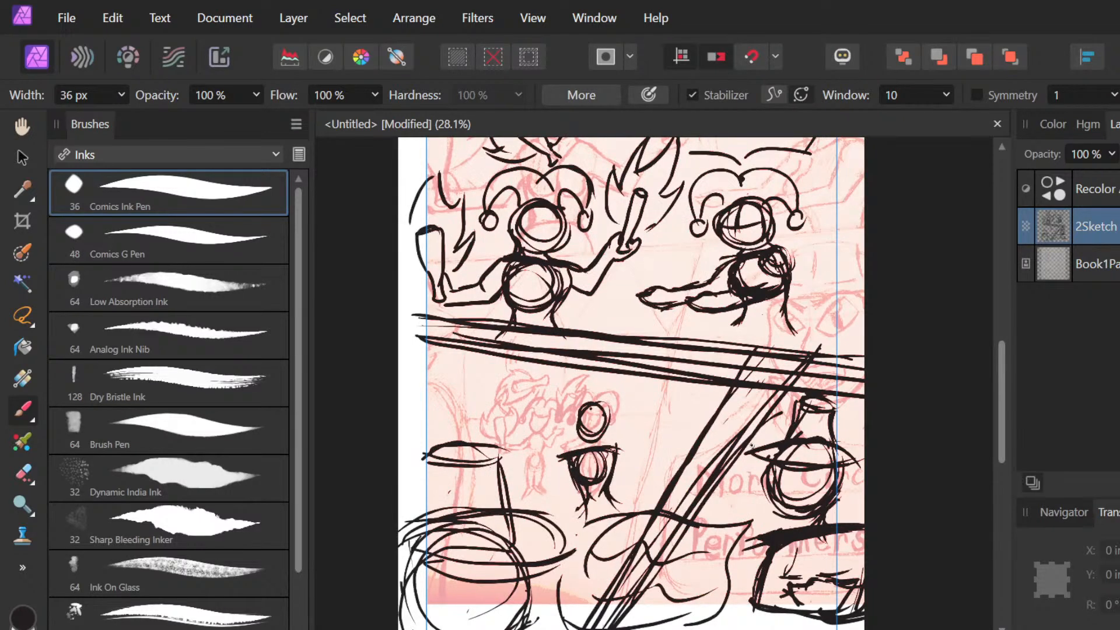
Step: Add one raised arm and one bent arm with rough open hands to the small figure's shoulders
drag(596, 451, 642, 438)
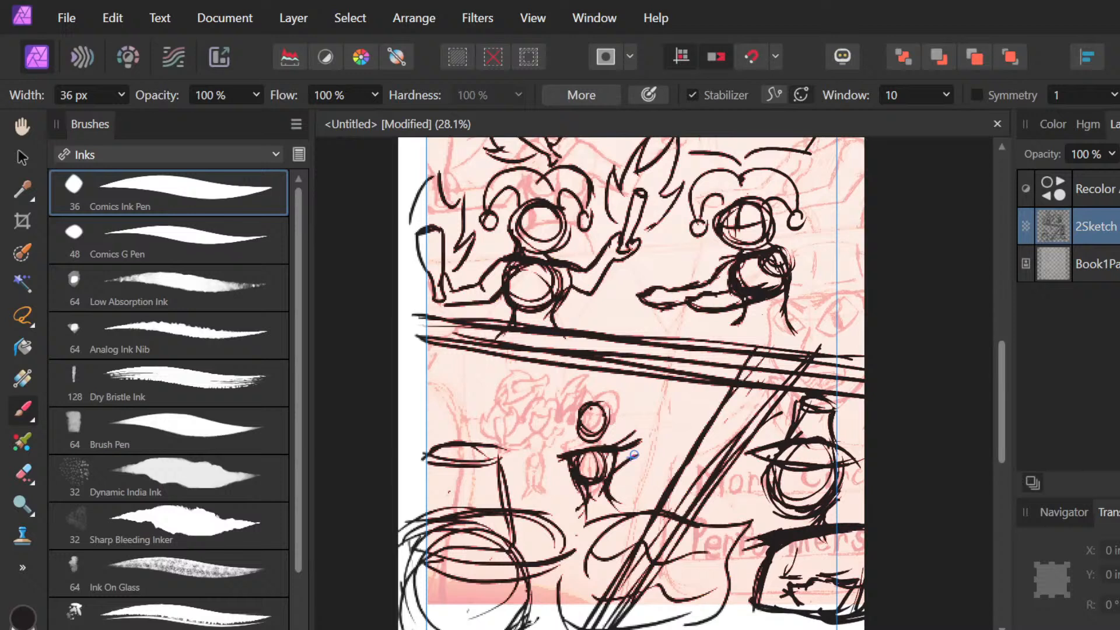
mouse_move(635, 437)
mouse_down()
mouse_move(643, 410)
mouse_move(639, 436)
mouse_up()
mouse_move(648, 409)
mouse_down()
mouse_move(654, 385)
mouse_move(670, 378)
mouse_move(676, 403)
mouse_move(633, 461)
mouse_up()
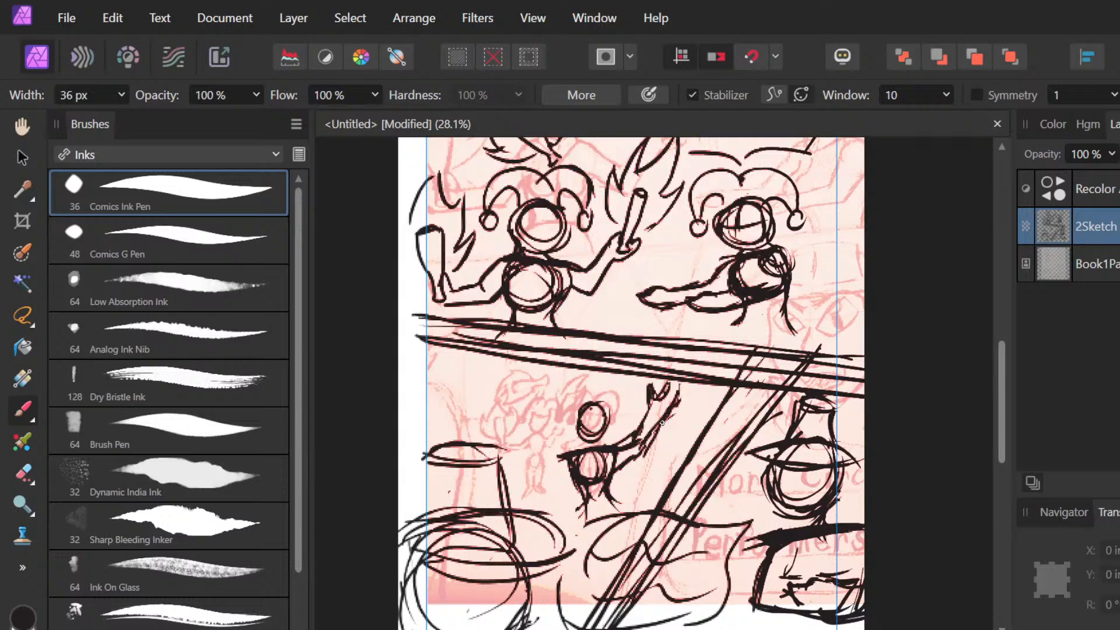
mouse_move(553, 469)
mouse_down()
mouse_move(565, 457)
mouse_move(537, 492)
mouse_move(556, 494)
mouse_move(552, 509)
mouse_up()
drag(543, 484, 531, 460)
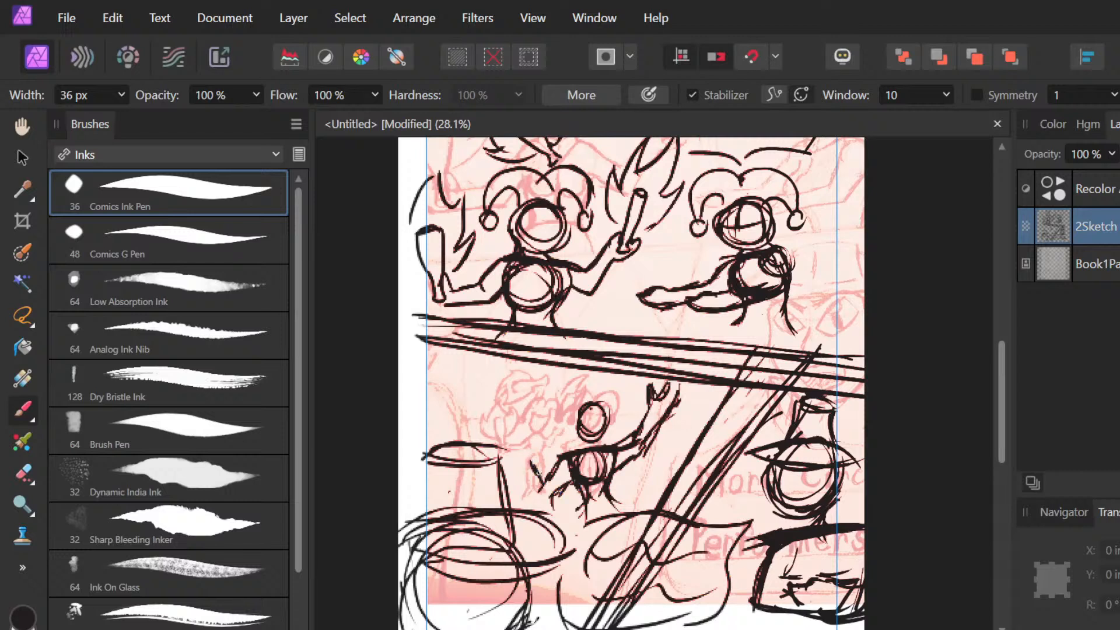
drag(544, 503, 518, 479)
mouse_move(531, 465)
mouse_down()
mouse_move(504, 433)
mouse_move(506, 450)
mouse_up()
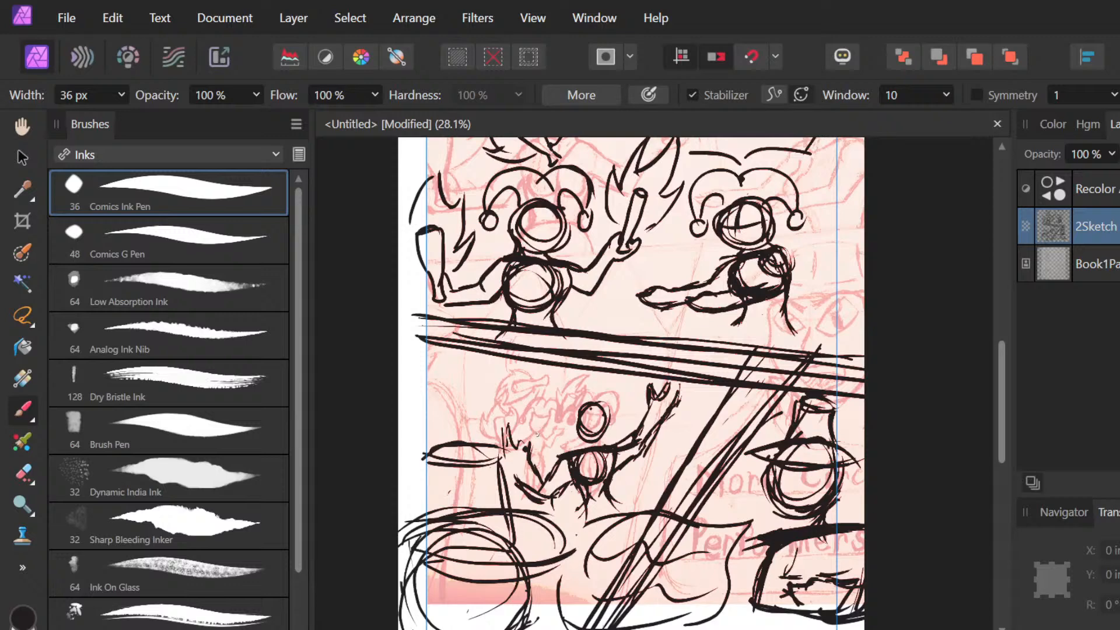
Step: Draw a jester hat with curling horns on the small figure's head
mouse_move(586, 402)
mouse_down()
mouse_move(635, 418)
mouse_move(572, 371)
mouse_up()
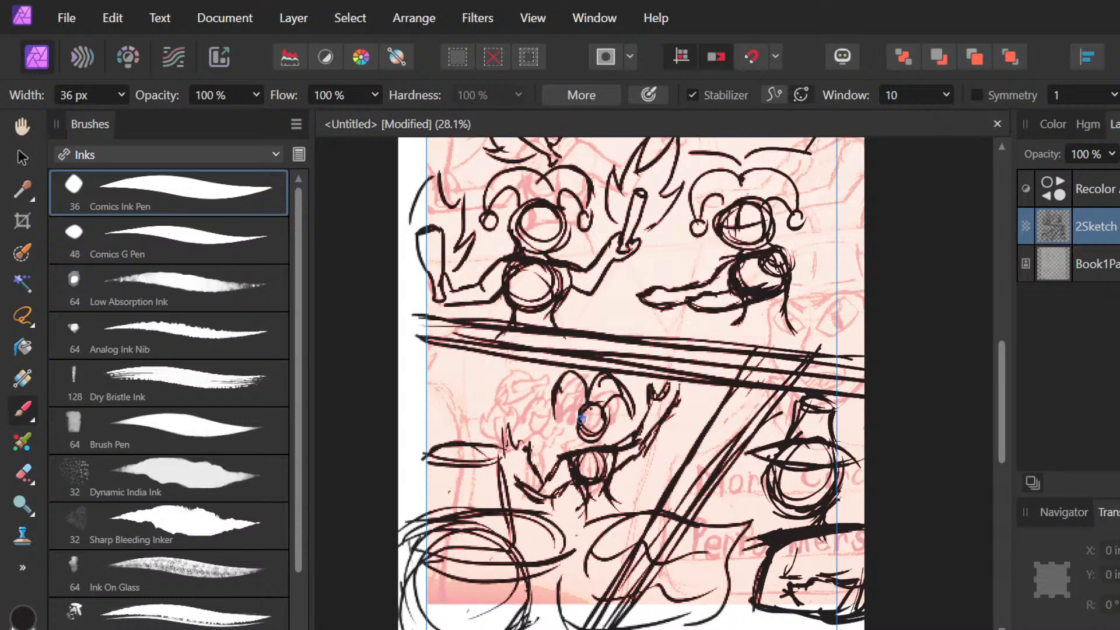
drag(581, 420, 561, 416)
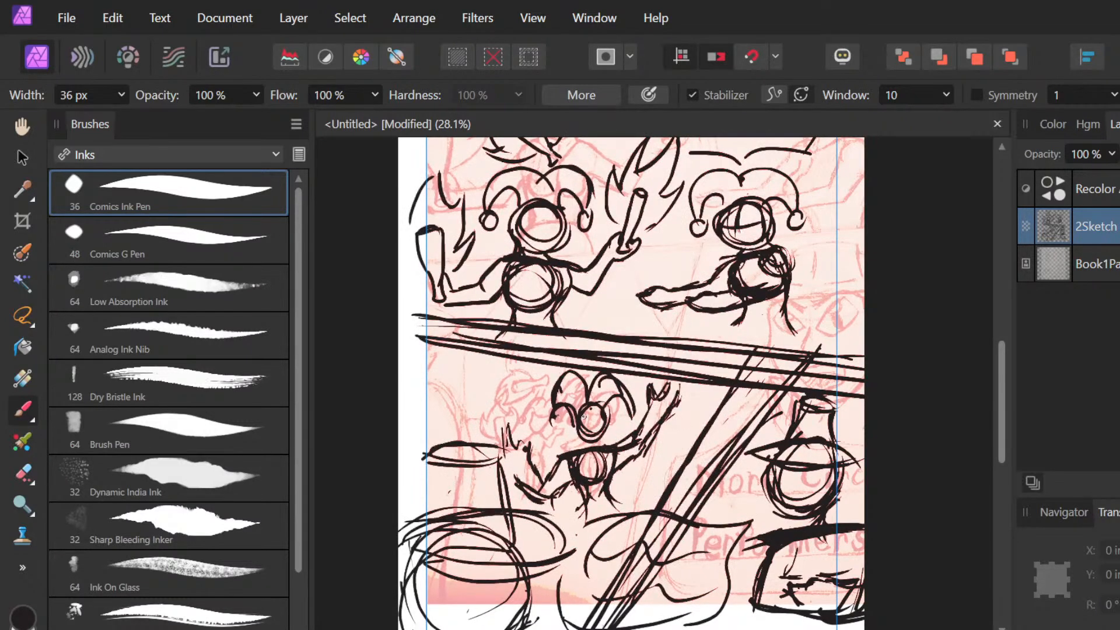
click(586, 417)
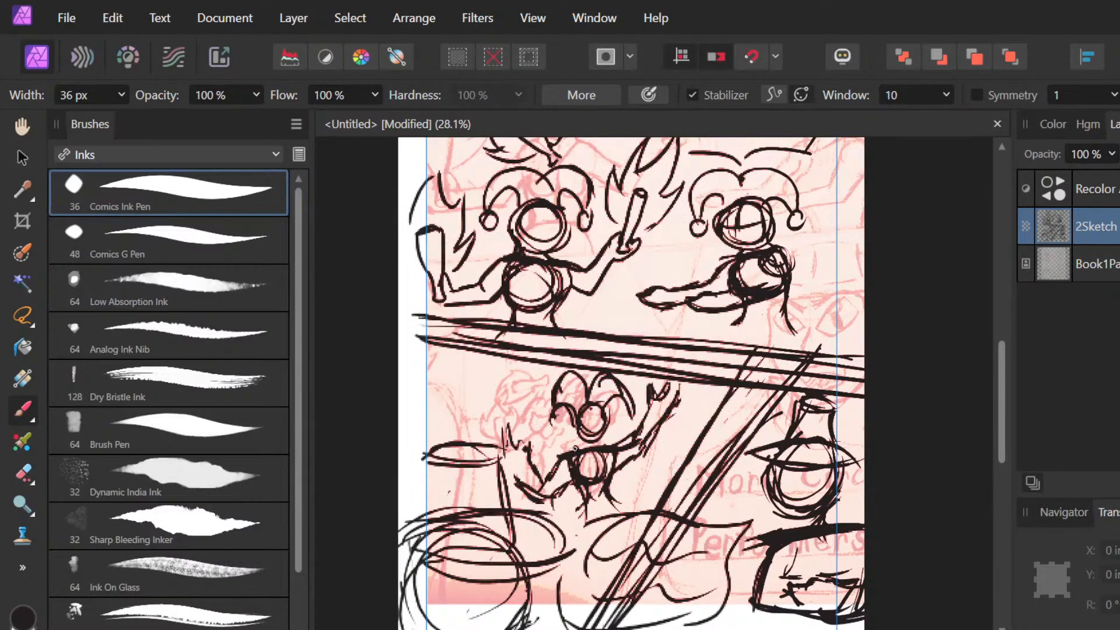
Step: Undo the strokes of the small jester figure, including its hat, arms, torso and head
key(ctrl+z)
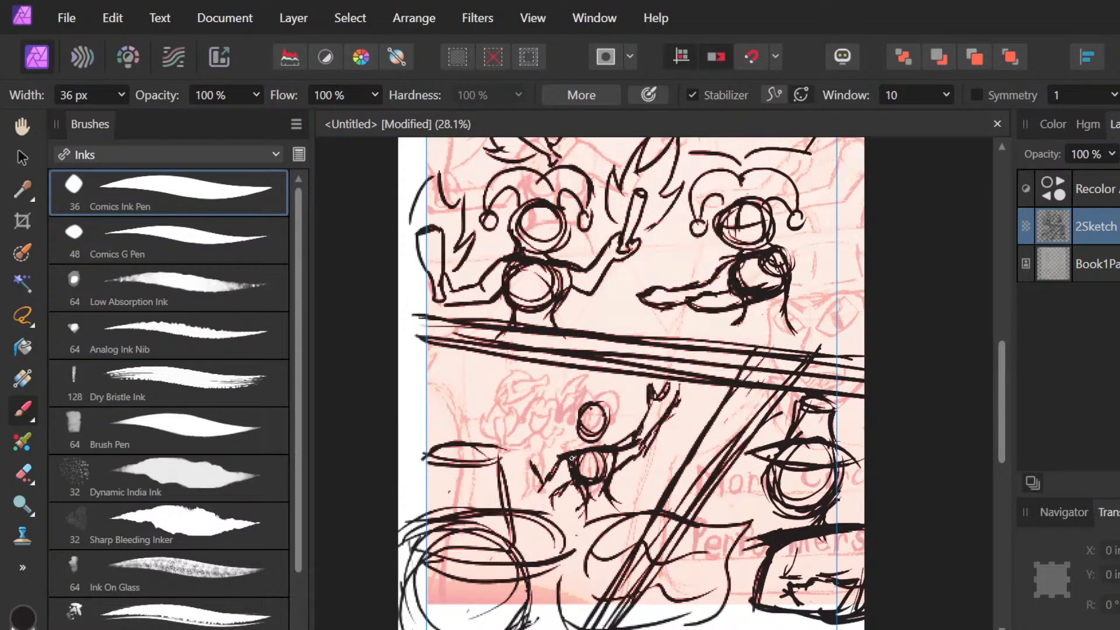
key(ctrl+z)
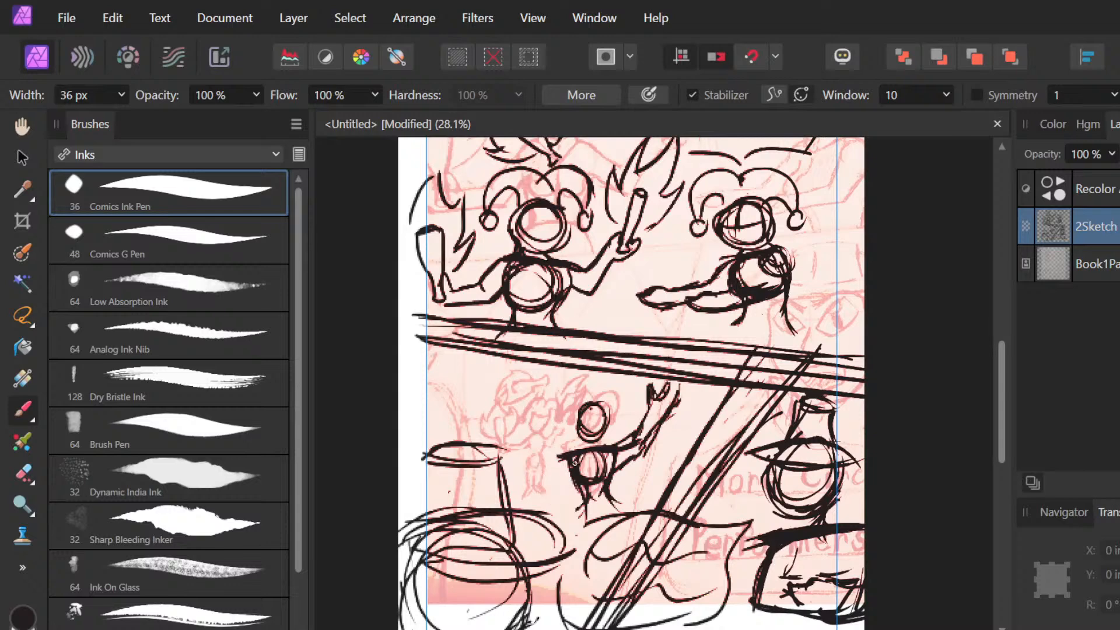
key(ctrl+z)
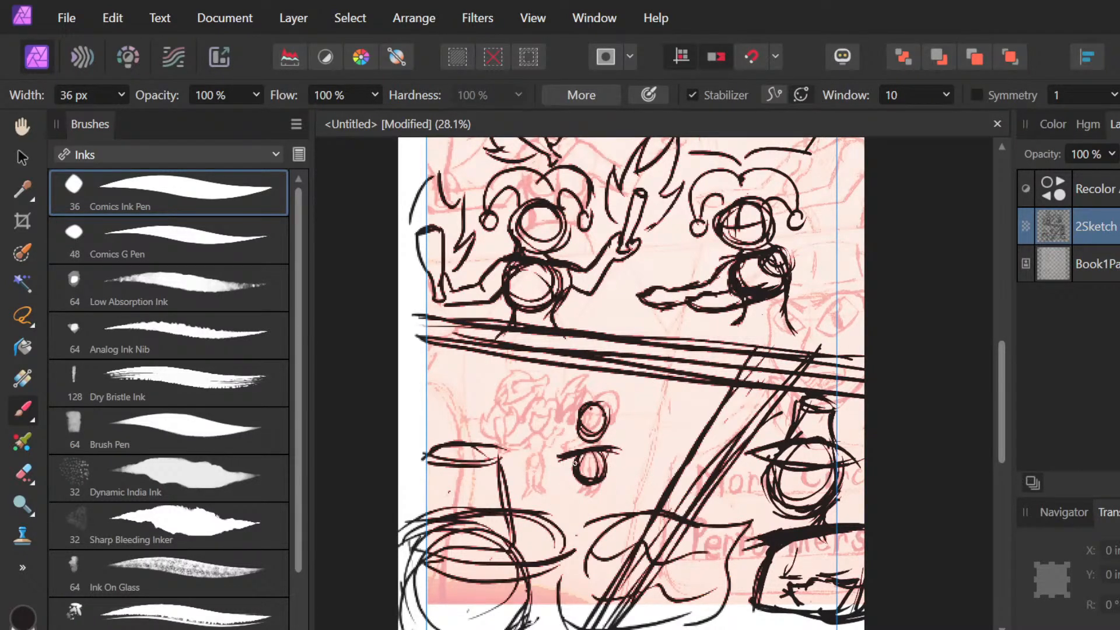
key(ctrl+z)
key(ctrl+z)
key(ctrl+z)
key(ctrl+z)
Step: Draw a head oval and a thick torso circle over the scanned jester nearest the diagonal border, joined by a long centre line
scroll(604, 472, up, 4)
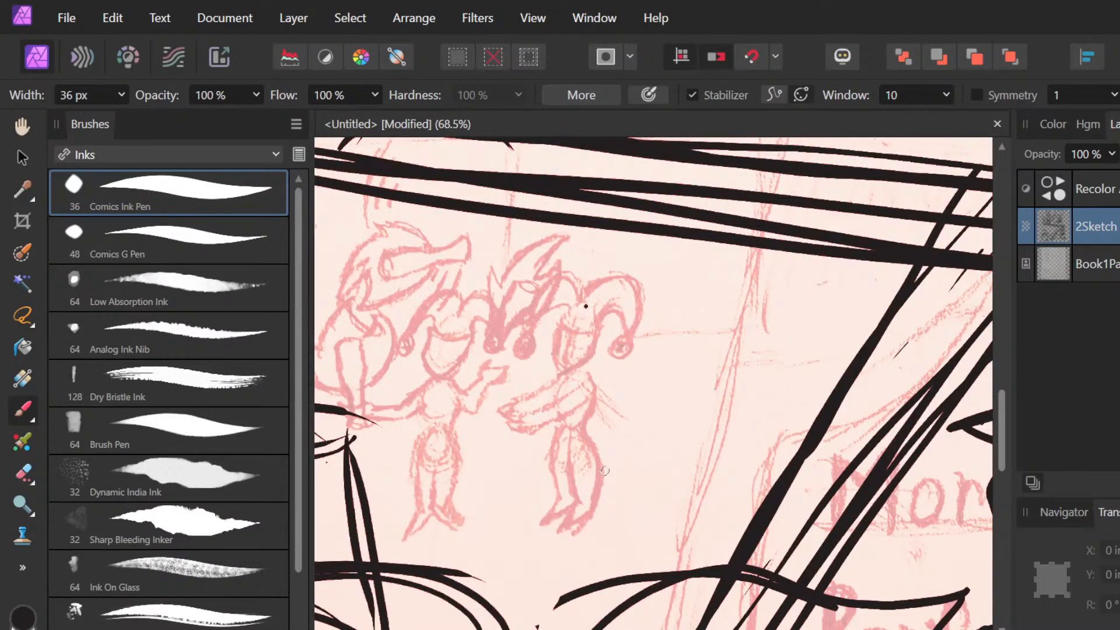
mouse_move(617, 293)
mouse_down()
mouse_move(593, 274)
mouse_move(560, 353)
mouse_move(616, 291)
mouse_up()
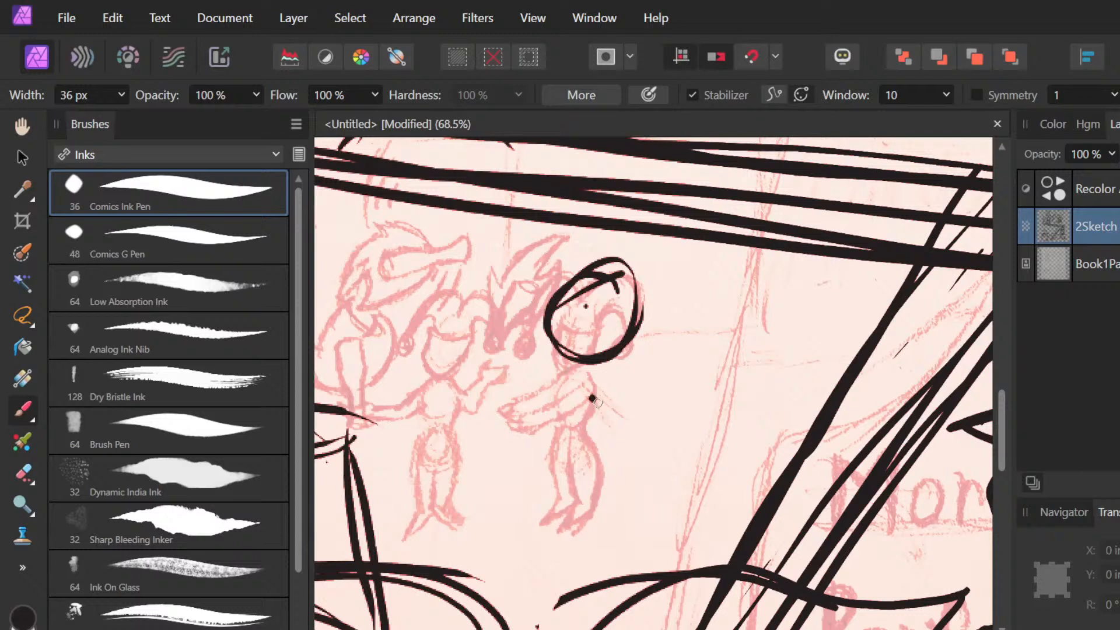
mouse_move(593, 399)
mouse_down()
mouse_move(573, 386)
mouse_move(622, 495)
mouse_up()
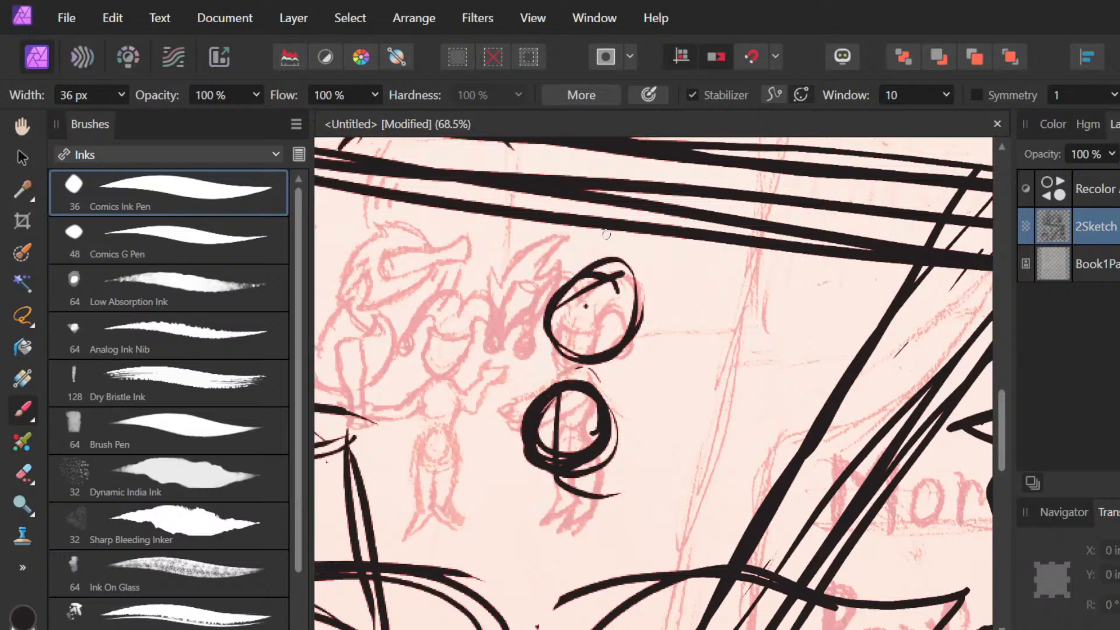
drag(606, 234, 575, 548)
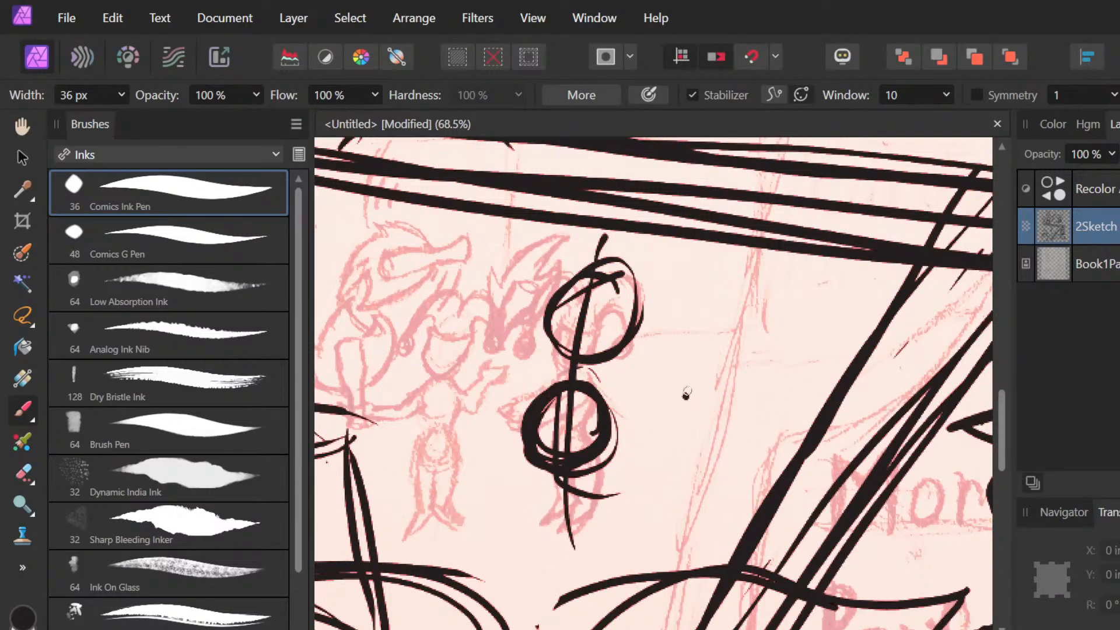
Step: Draw the shoulder line and a raised arm reaching from the figure's torso toward the diagonal border
mouse_move(517, 392)
mouse_down()
mouse_move(667, 377)
mouse_move(698, 351)
mouse_move(719, 289)
mouse_up()
mouse_move(739, 340)
mouse_down()
mouse_move(751, 295)
mouse_move(712, 369)
mouse_up()
click(743, 315)
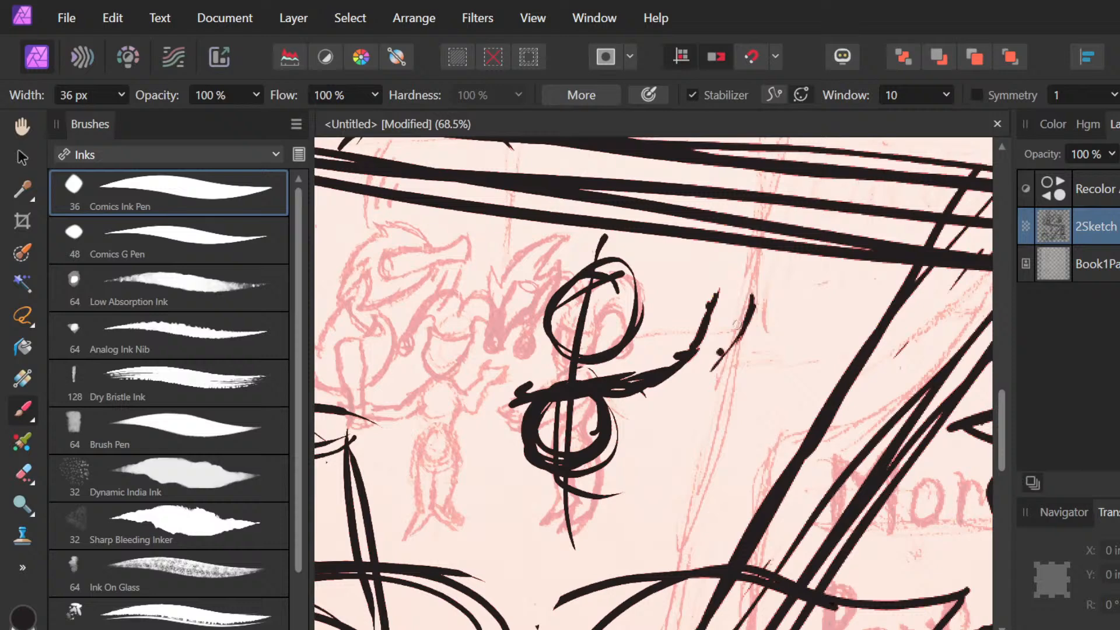
drag(751, 298, 628, 445)
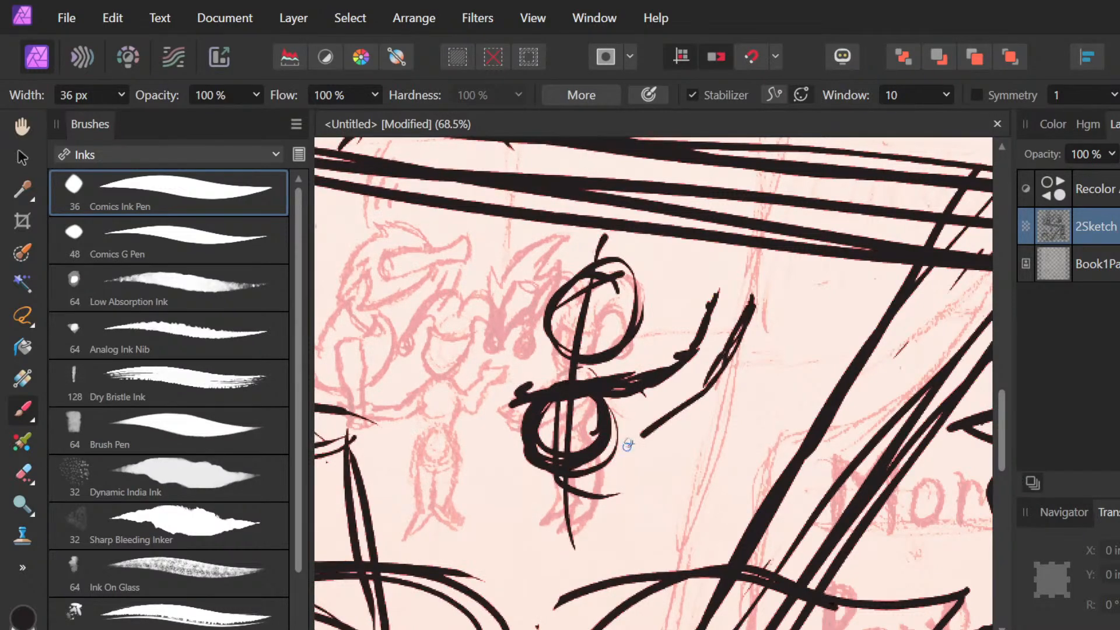
mouse_move(703, 398)
mouse_down()
mouse_move(594, 463)
mouse_move(690, 416)
mouse_up()
Step: Draw both sides of the figure's torso, running from the shoulders down past the waist and flaring at the hips
mouse_move(610, 399)
mouse_down()
mouse_move(621, 430)
mouse_move(609, 463)
mouse_up()
mouse_move(625, 408)
mouse_down()
mouse_move(598, 492)
mouse_move(620, 552)
mouse_up()
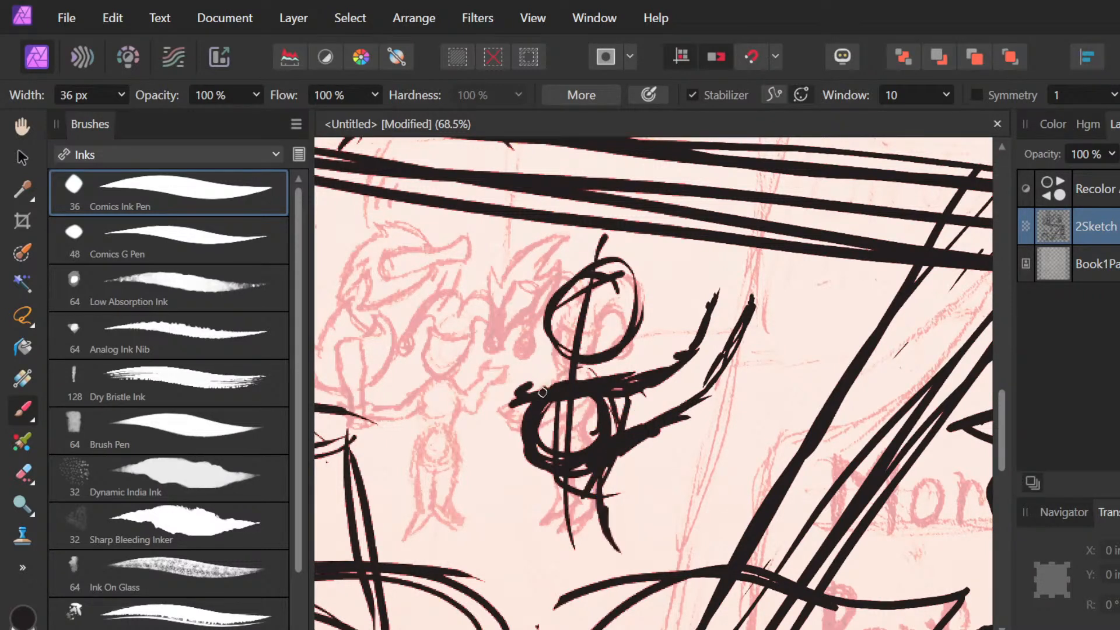
mouse_move(542, 392)
mouse_down()
mouse_move(517, 437)
mouse_move(530, 543)
mouse_move(545, 485)
mouse_up()
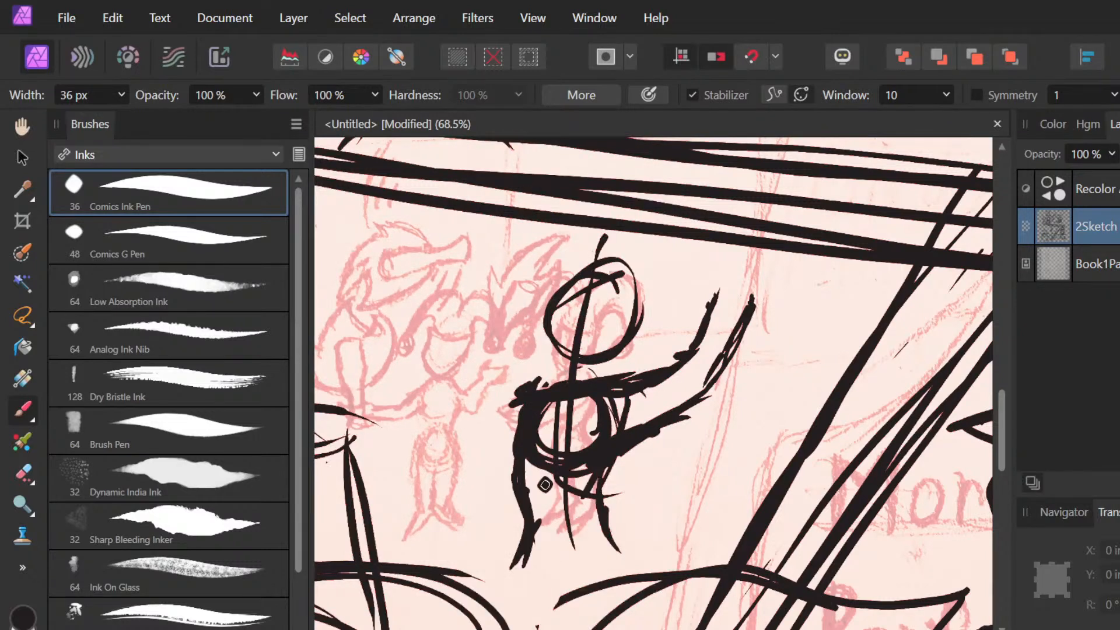
drag(518, 432, 529, 501)
drag(517, 390, 515, 472)
Step: Erase the torso circle and the torso side opposite the raised arm, and redraw that shoulder and side with thinner lines
key(e)
mouse_move(558, 470)
mouse_down()
mouse_move(524, 455)
mouse_move(521, 565)
mouse_up()
key(b)
drag(586, 390, 511, 402)
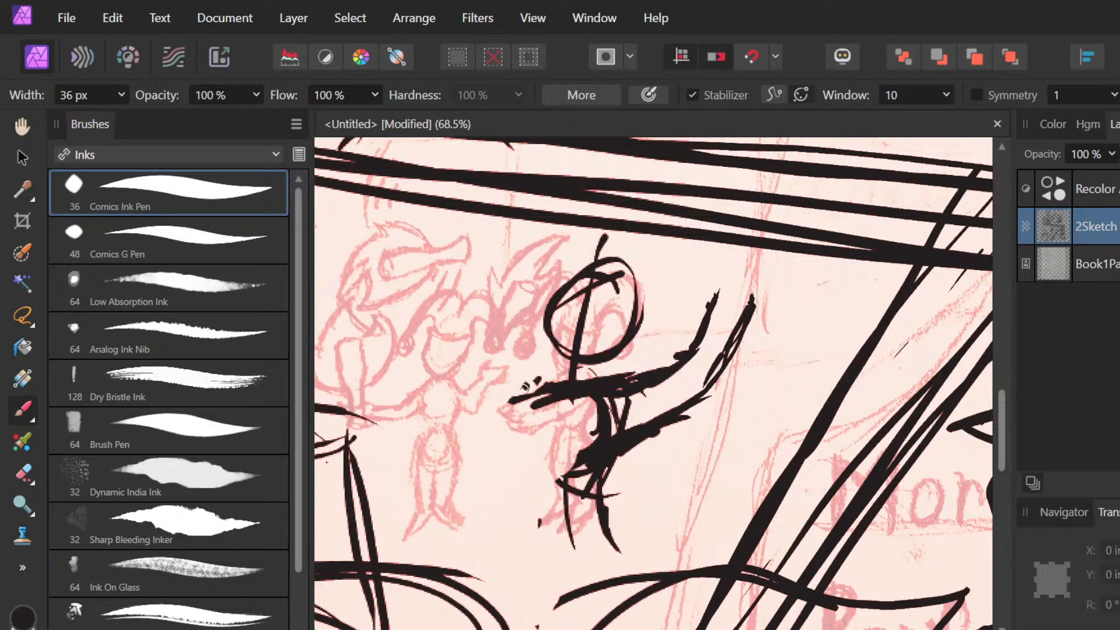
drag(525, 386, 514, 553)
drag(532, 399, 533, 501)
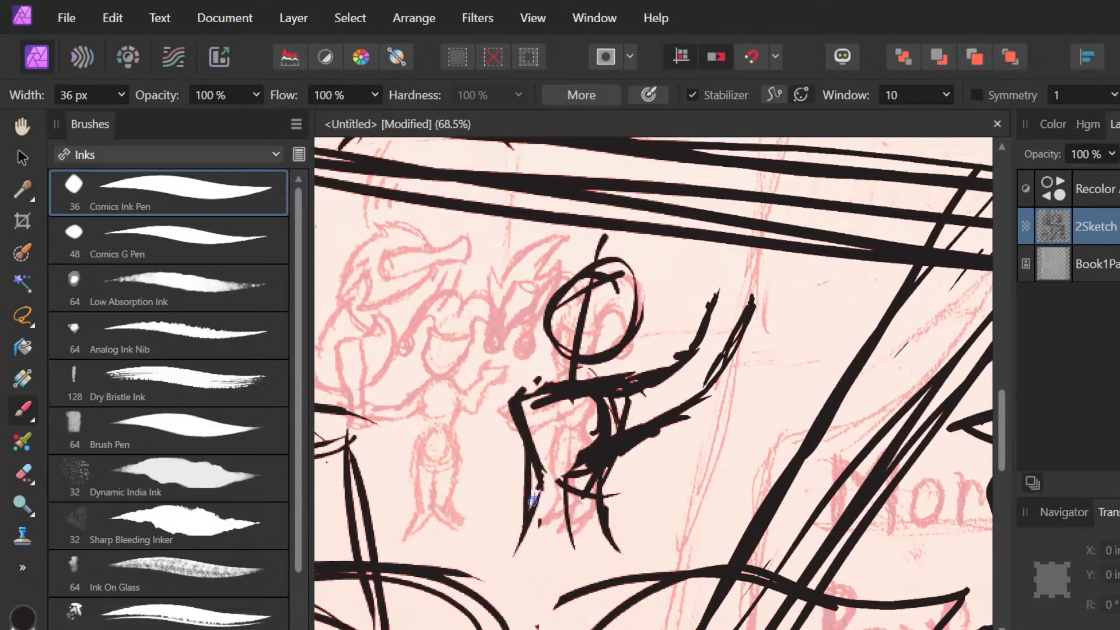
Step: Draw the figure's other arm bent at the elbow, with the forearm pointing up over the scanned middle jester
mouse_move(489, 439)
mouse_down()
mouse_move(550, 388)
mouse_move(447, 378)
mouse_move(467, 470)
mouse_up()
drag(401, 369, 456, 489)
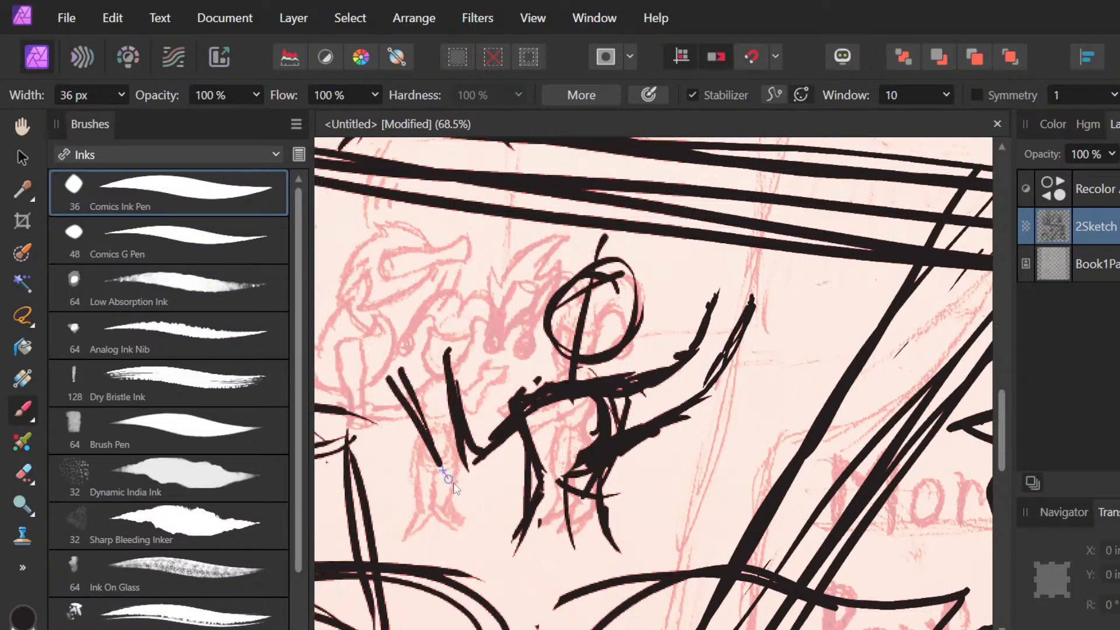
drag(420, 419, 468, 505)
click(502, 480)
mouse_move(438, 454)
mouse_down()
mouse_move(468, 497)
mouse_move(521, 469)
mouse_up()
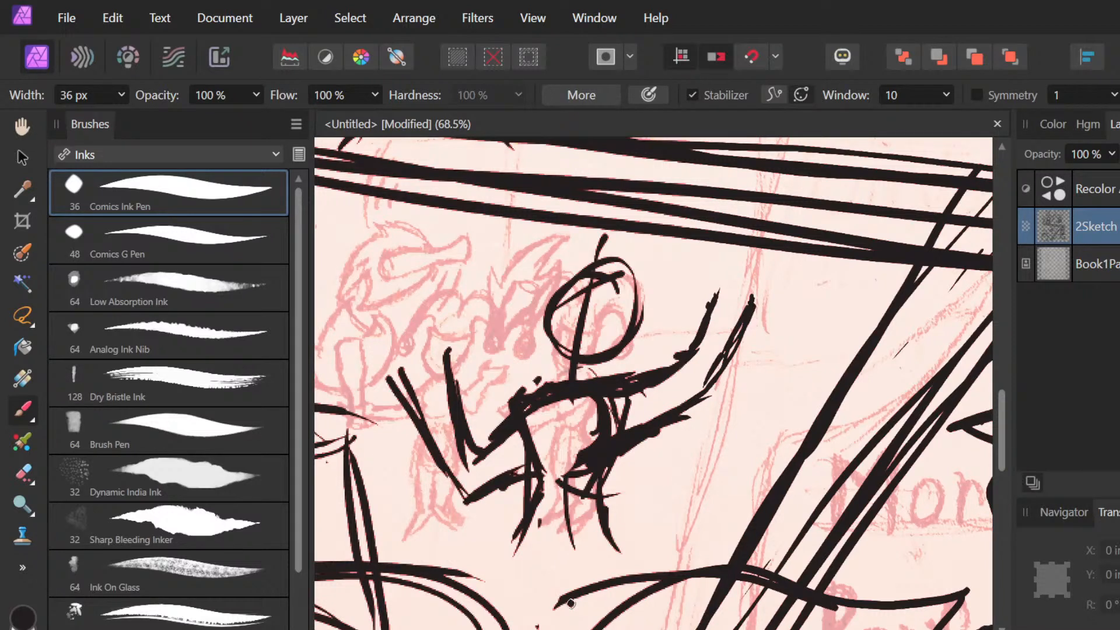
Step: Erase the heavy torso and raised-arm underside, and redraw the arm contours with a lighter torso circle and side
key(e)
mouse_move(615, 441)
mouse_down()
mouse_move(585, 458)
mouse_move(645, 428)
mouse_up()
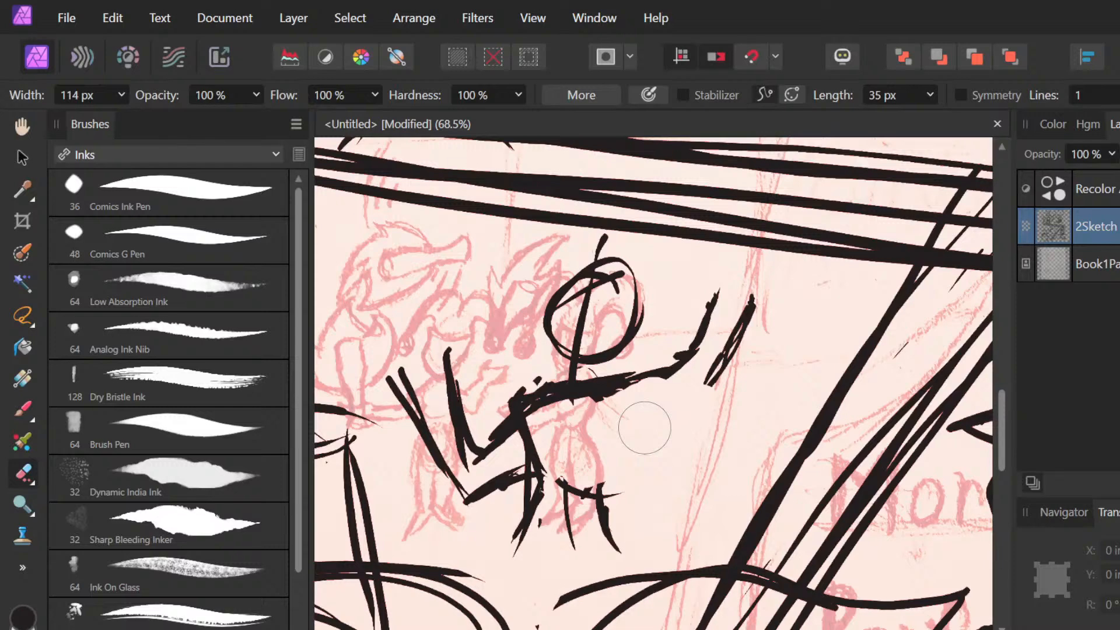
key(b)
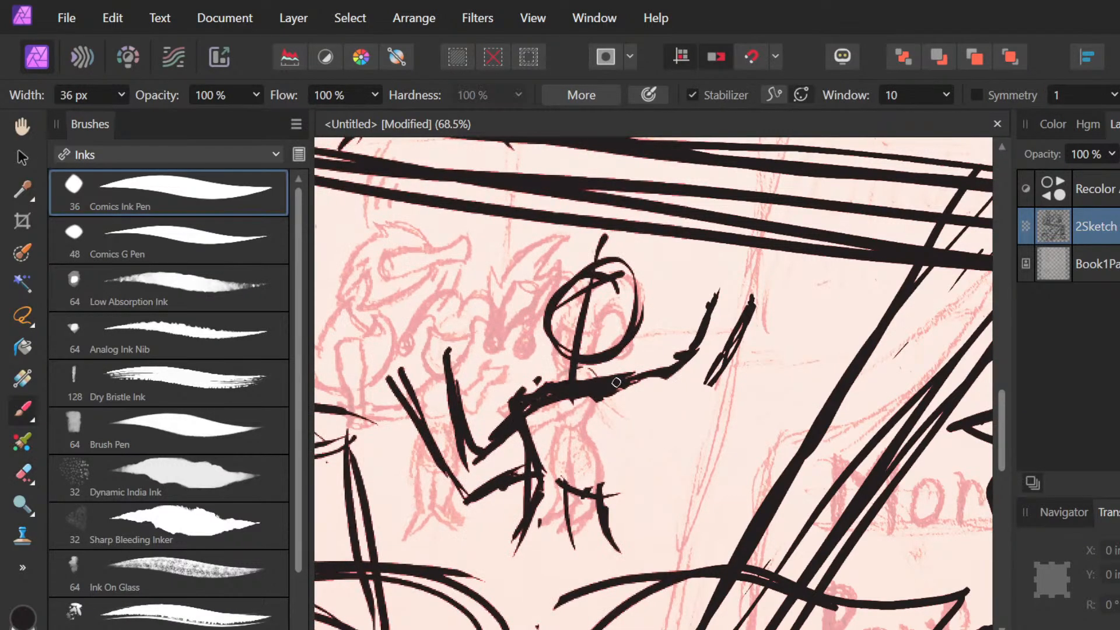
drag(616, 383, 696, 350)
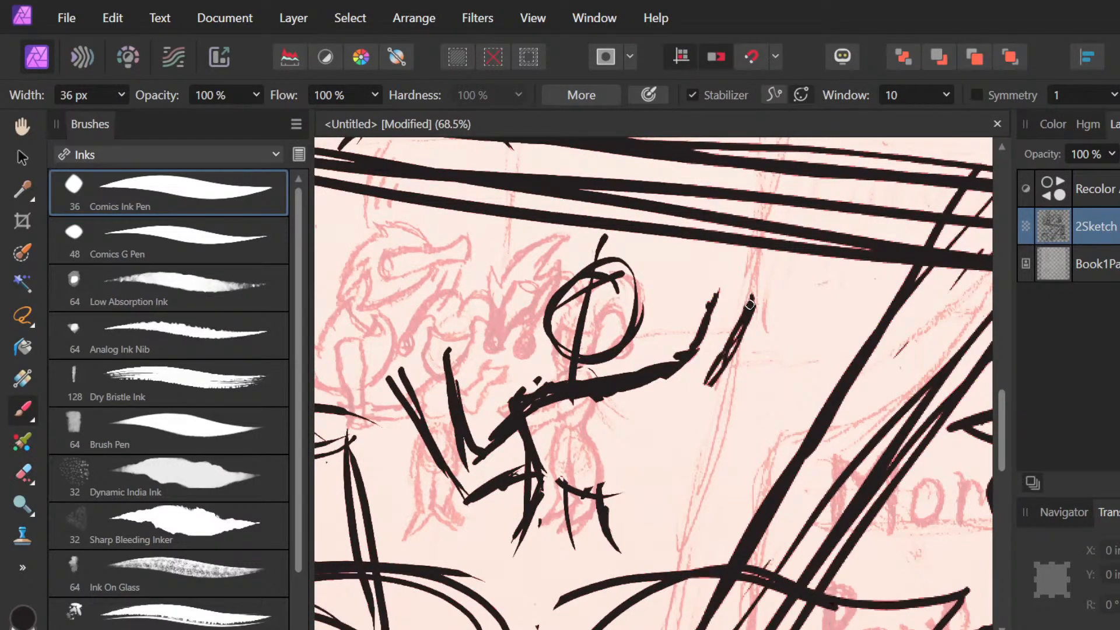
mouse_move(750, 304)
mouse_down()
mouse_move(668, 415)
mouse_move(611, 459)
mouse_move(643, 429)
mouse_move(693, 409)
mouse_up()
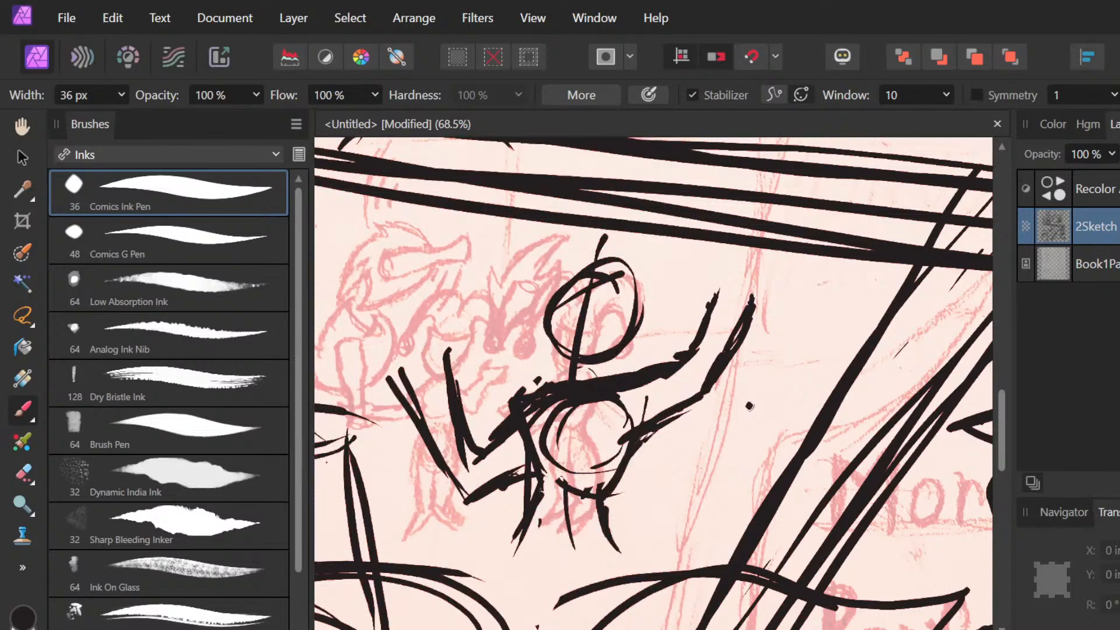
Step: Erase the rough shoulder bump on the bent arm and redraw a smooth shoulder contour, undoing the stray dot
key(e)
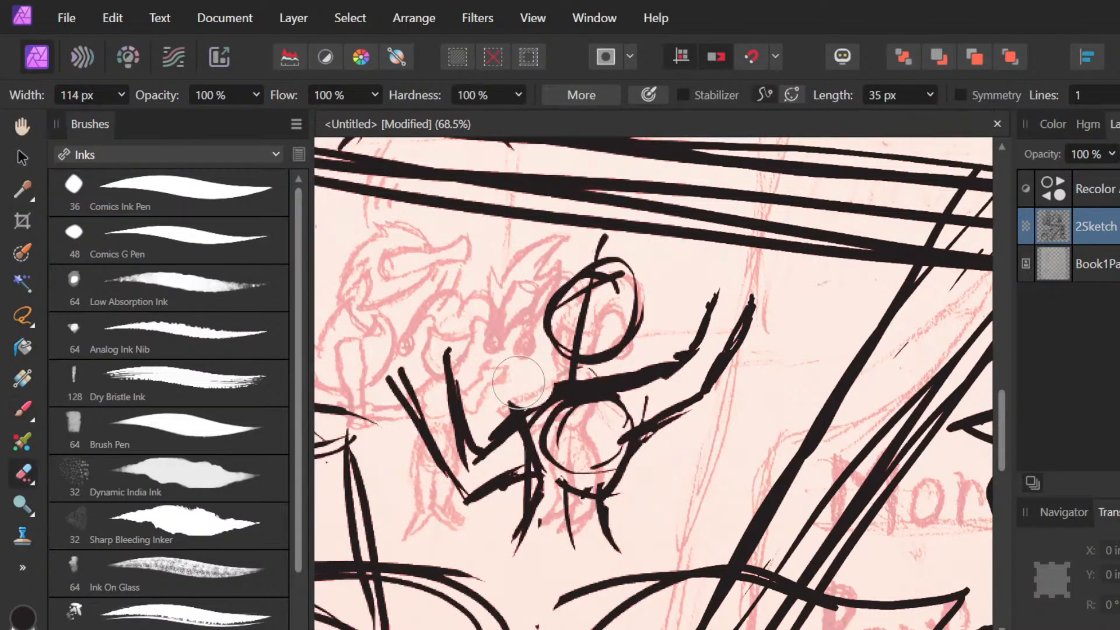
key(b)
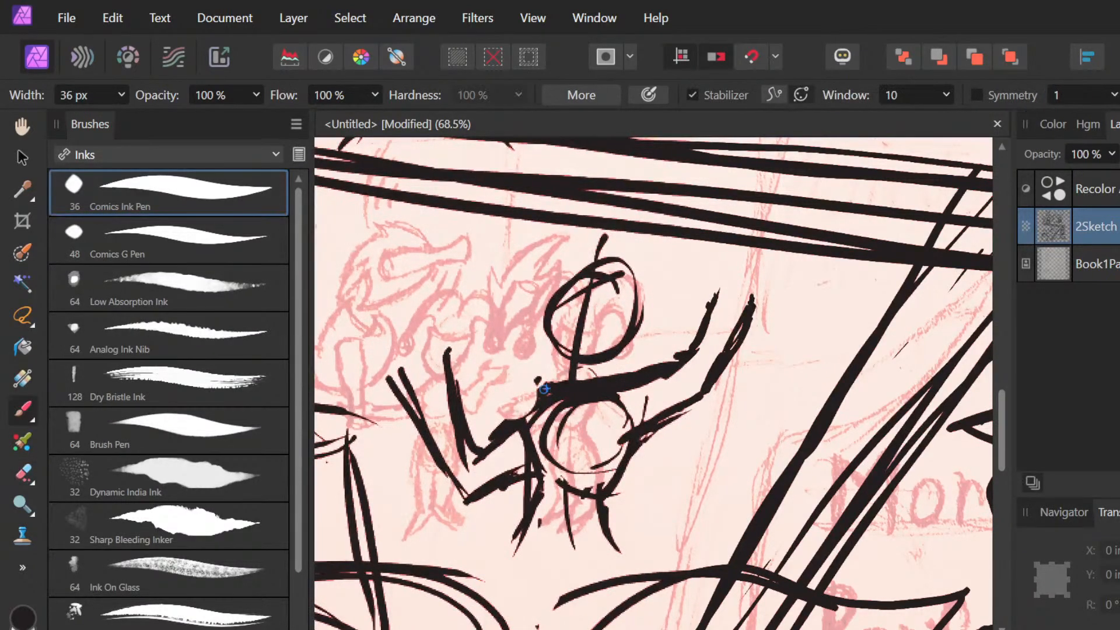
drag(530, 403, 506, 420)
click(651, 392)
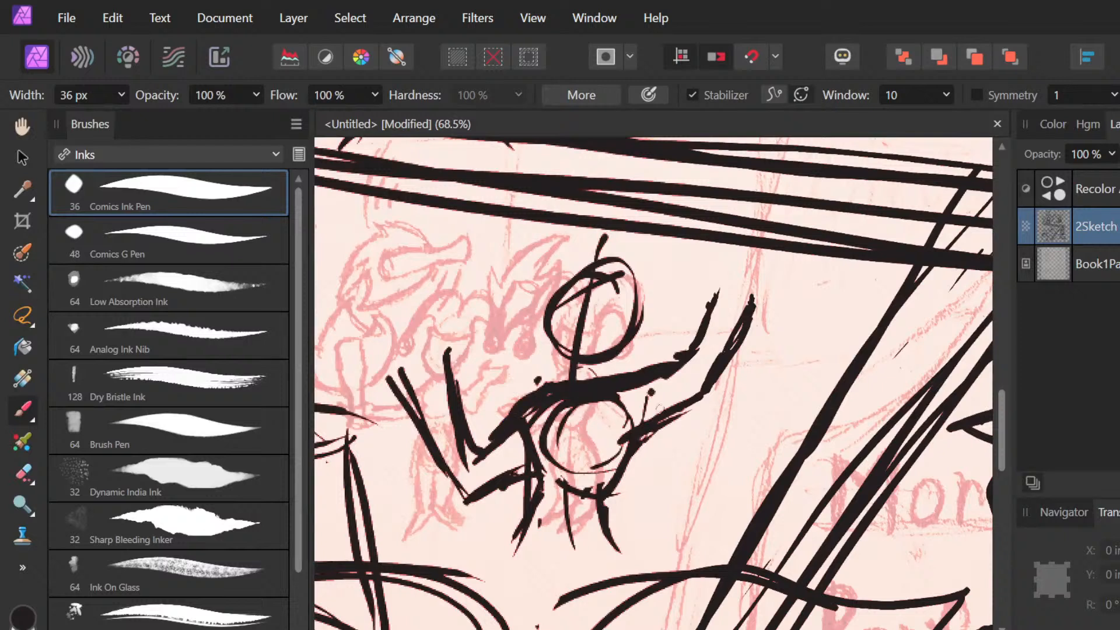
key(ctrl+z)
Step: Thicken both sides of the figure's waist and flare them outward into the hips
drag(630, 443, 605, 507)
click(635, 471)
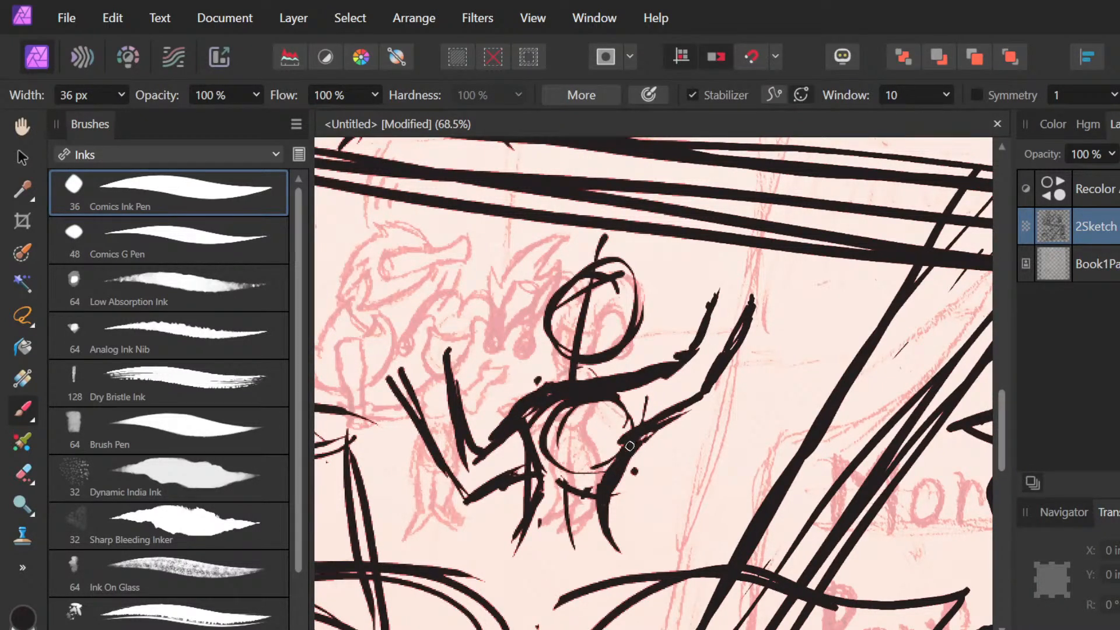
key(ctrl+z)
drag(630, 446, 626, 551)
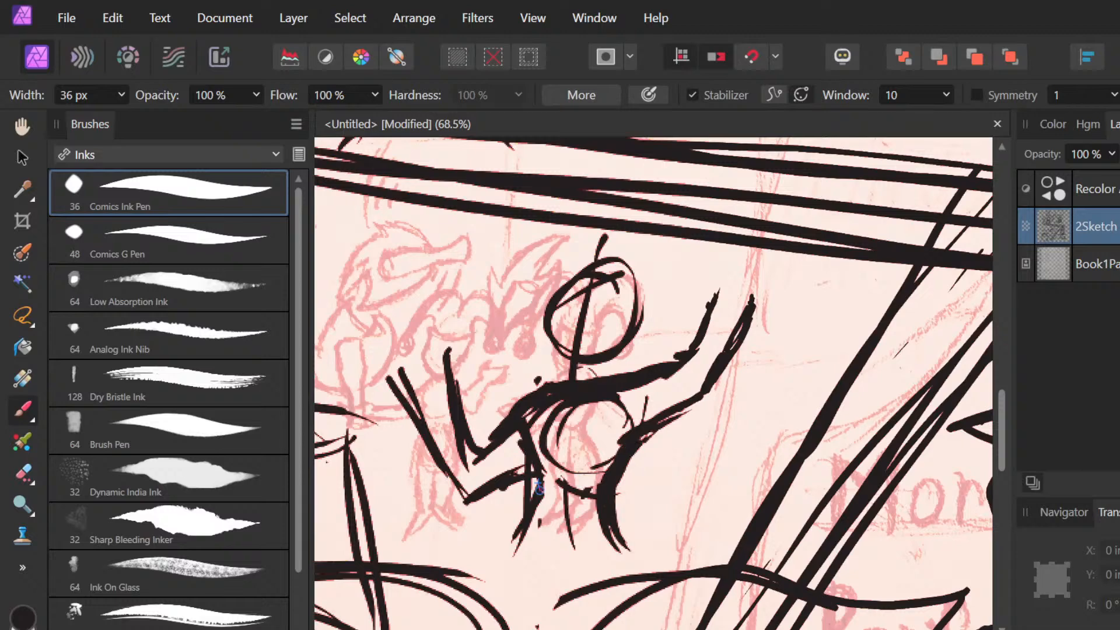
drag(538, 488, 502, 564)
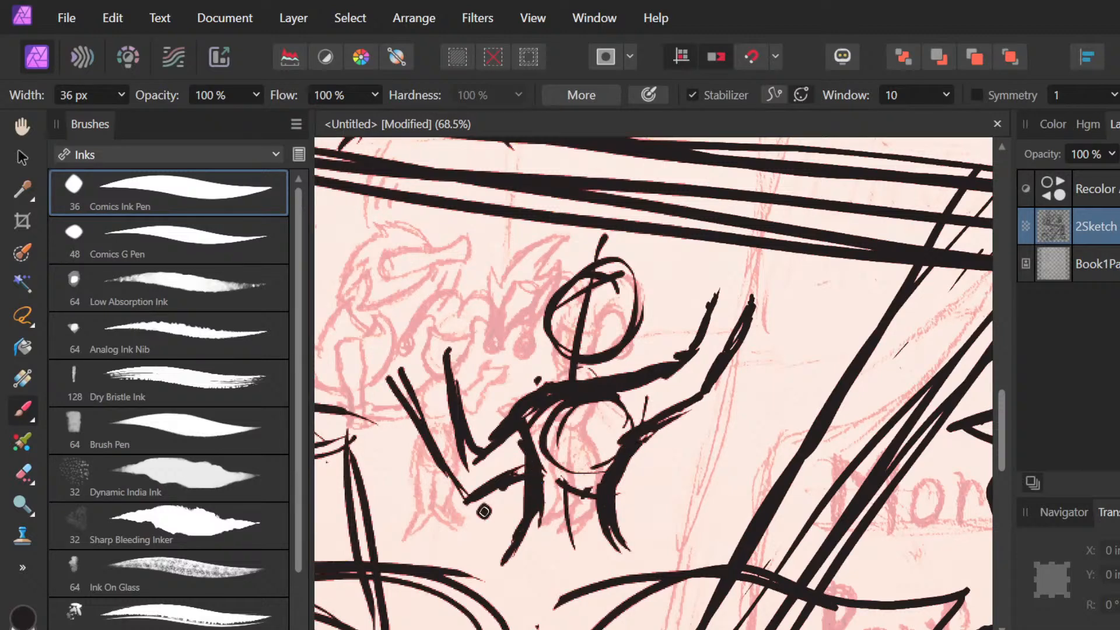
Step: Erase the doubled outer line of the bent arm's forearm and redraw it as a single stroke down to the elbow
scroll(552, 485, down, 5)
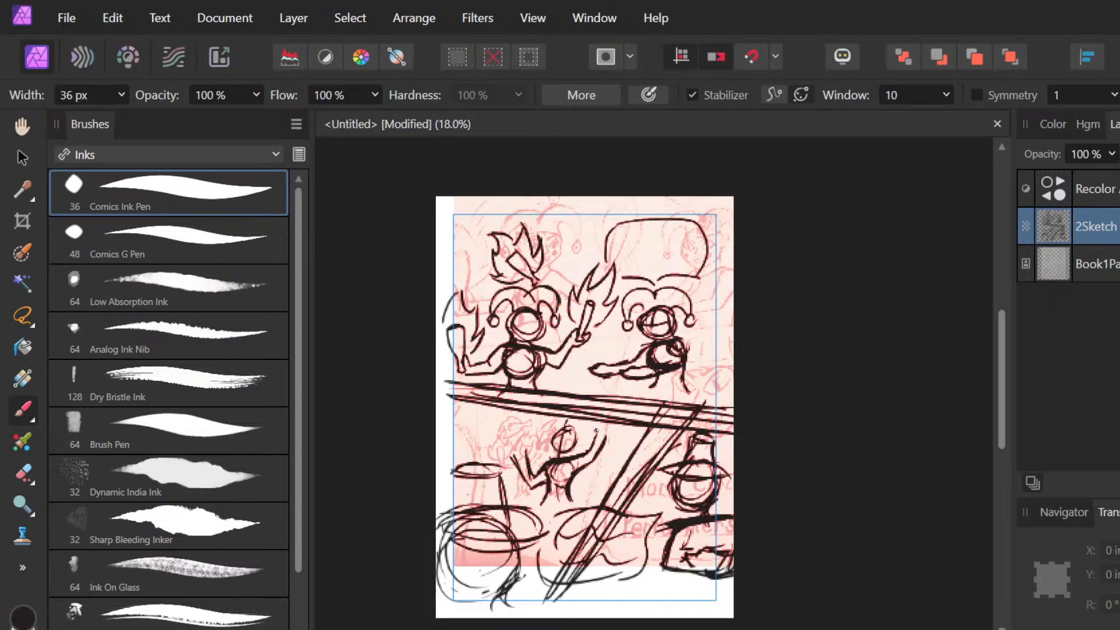
scroll(595, 432, up, 4)
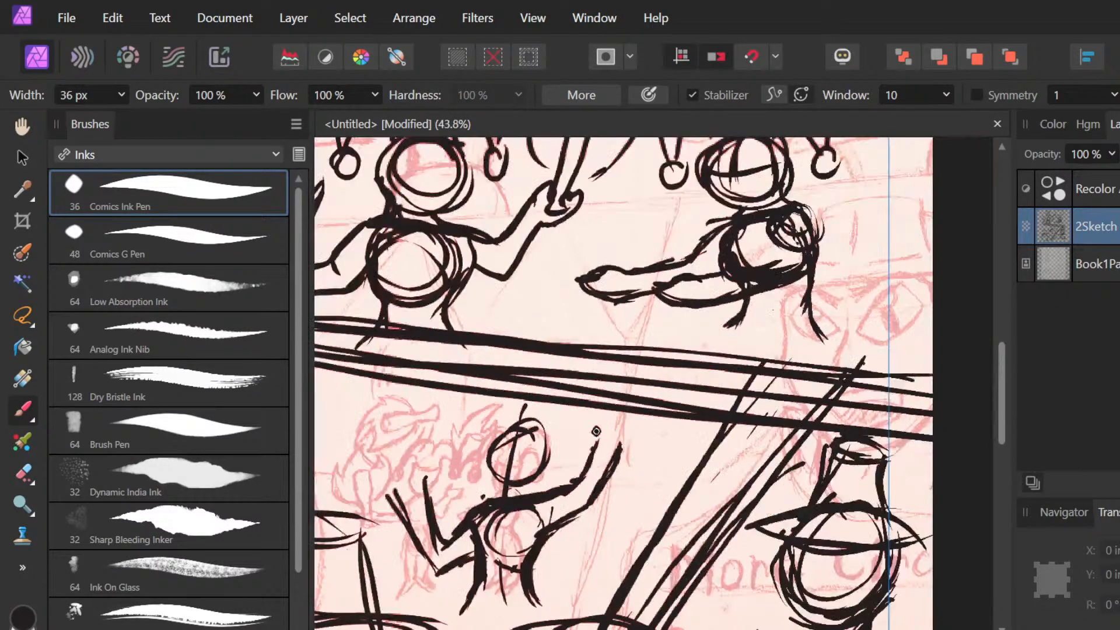
scroll(402, 495, down, 1)
scroll(359, 556, up, 2)
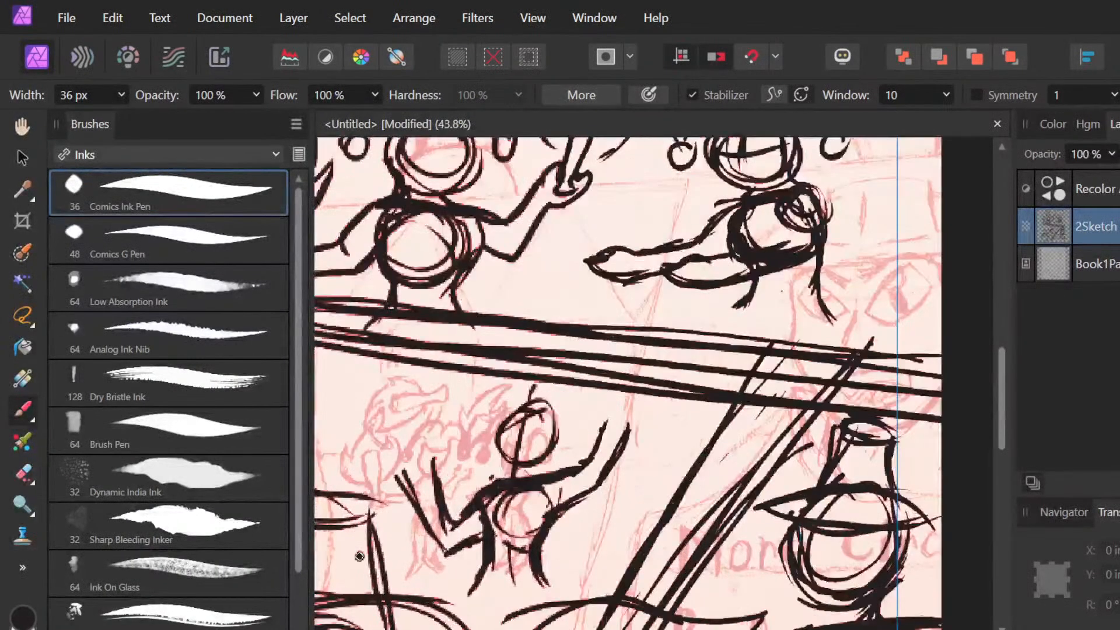
scroll(525, 325, up, 3)
scroll(525, 325, down, 3)
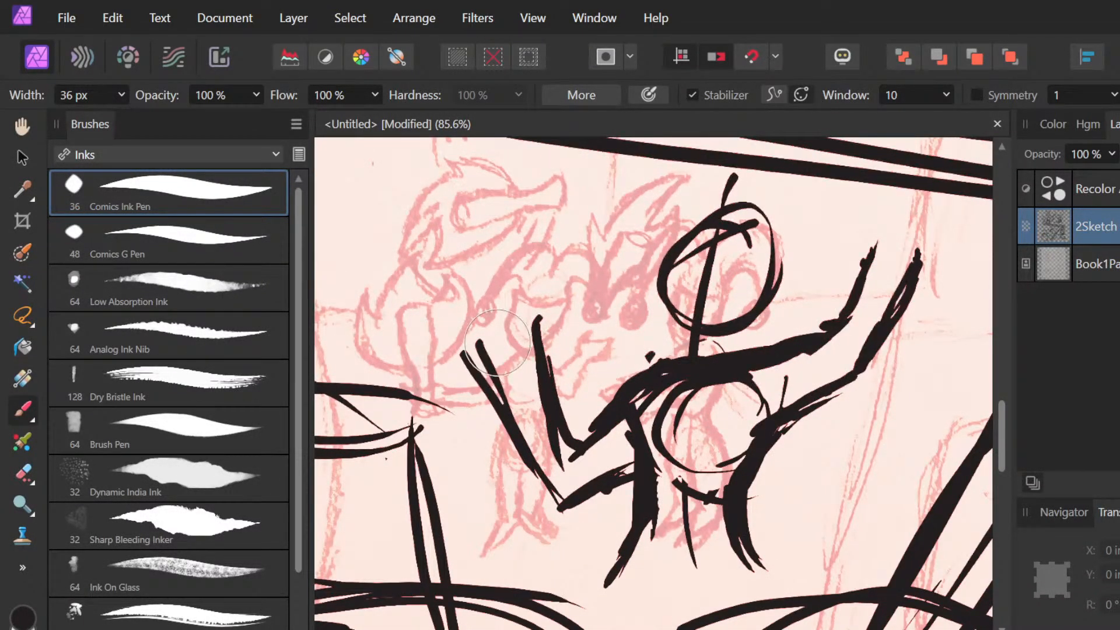
key(e)
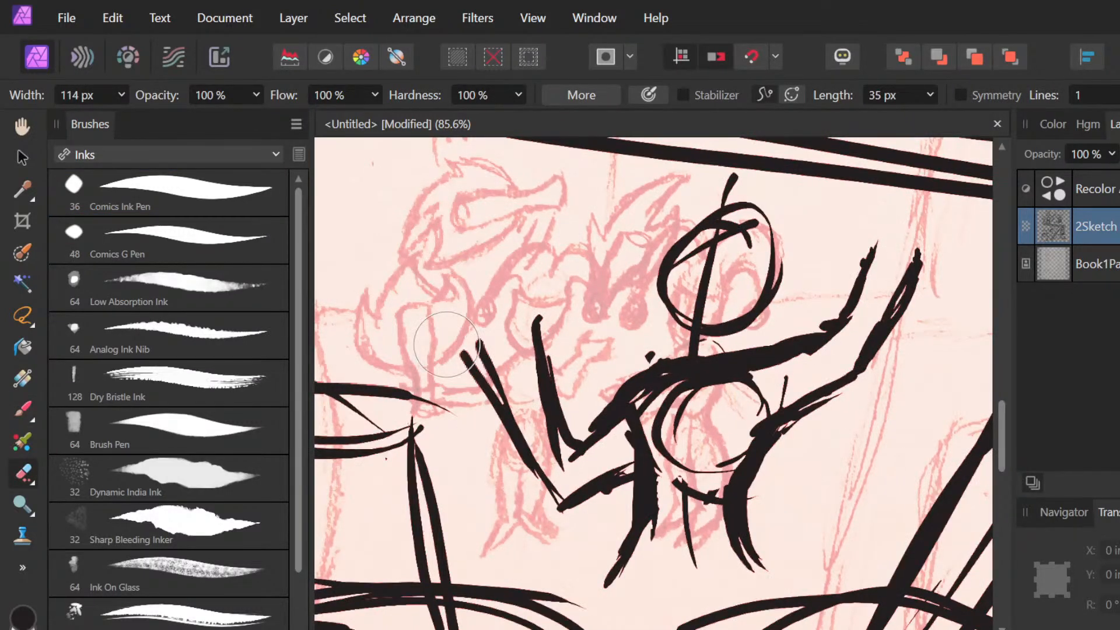
drag(446, 345, 516, 449)
key(b)
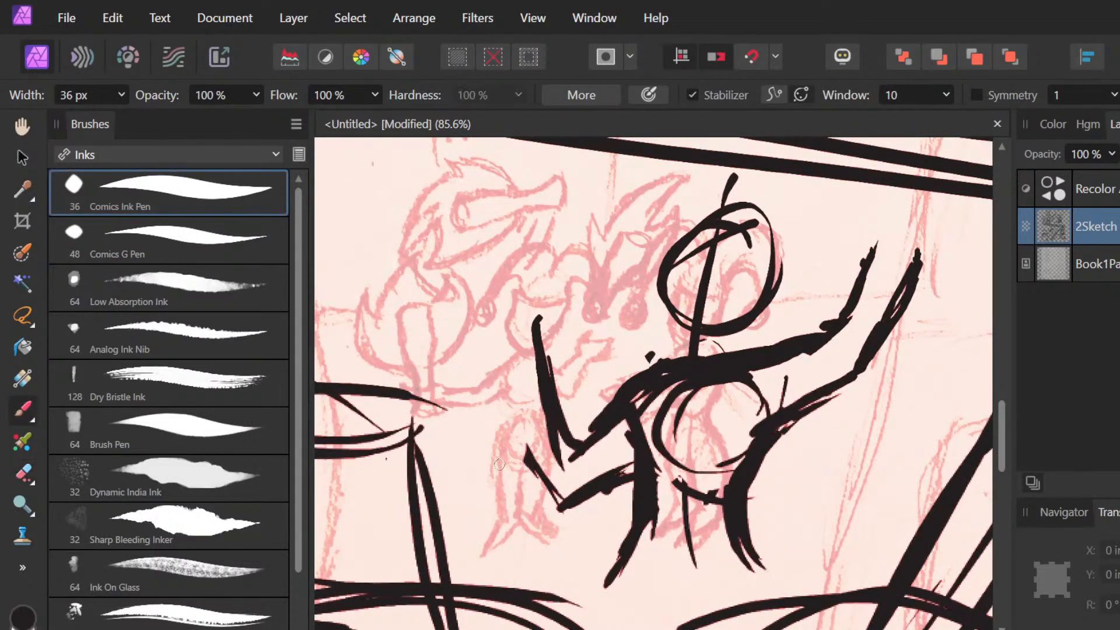
drag(485, 345, 558, 514)
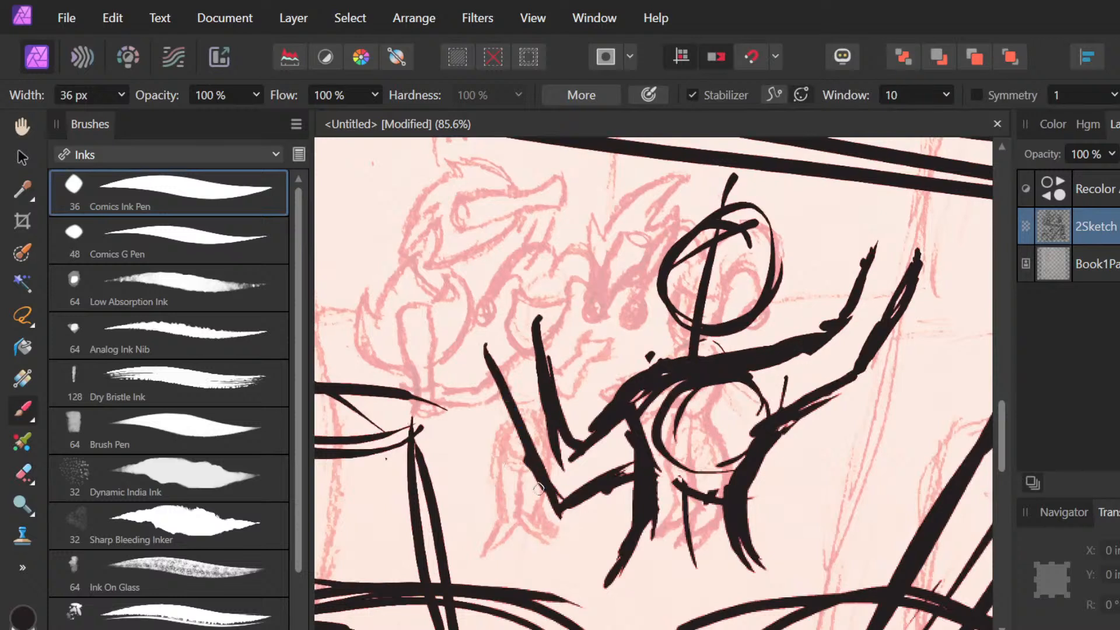
drag(540, 458, 559, 497)
drag(570, 395, 570, 412)
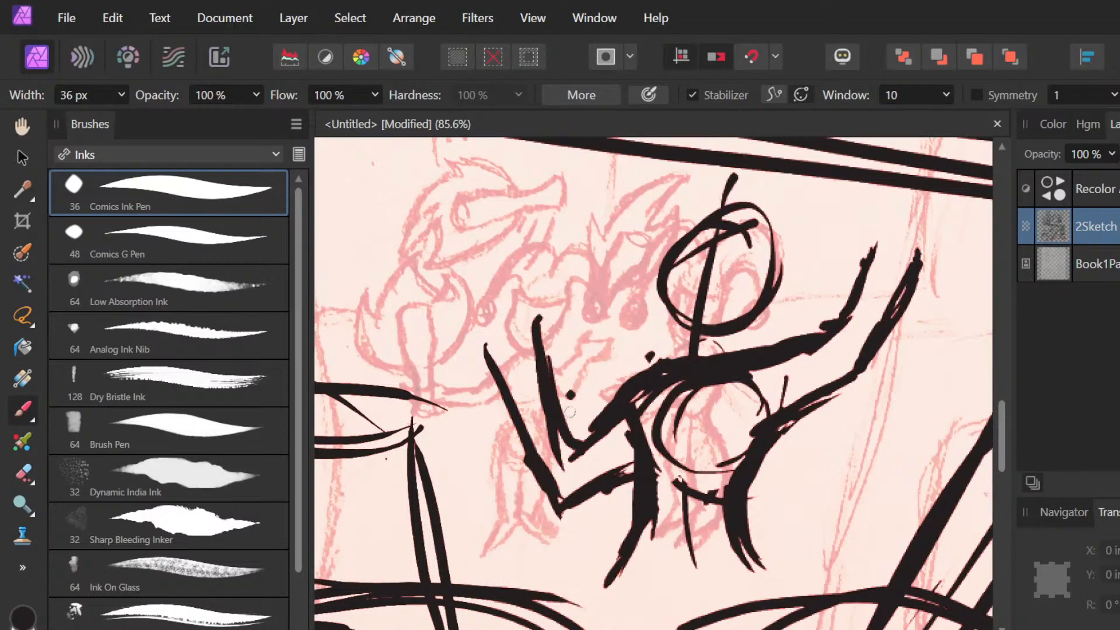
key(ctrl+z)
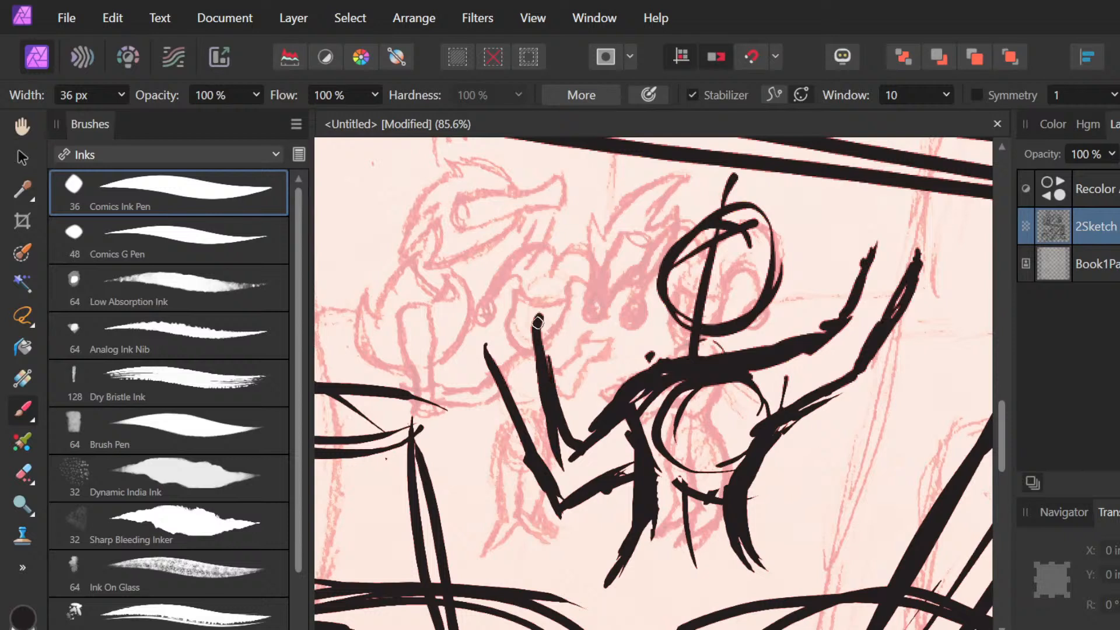
Step: Draw a mitten-shaped open hand with a thumb at the end of the bent arm's forearm
mouse_move(539, 324)
mouse_down()
mouse_move(537, 267)
mouse_move(508, 302)
mouse_move(495, 234)
mouse_up()
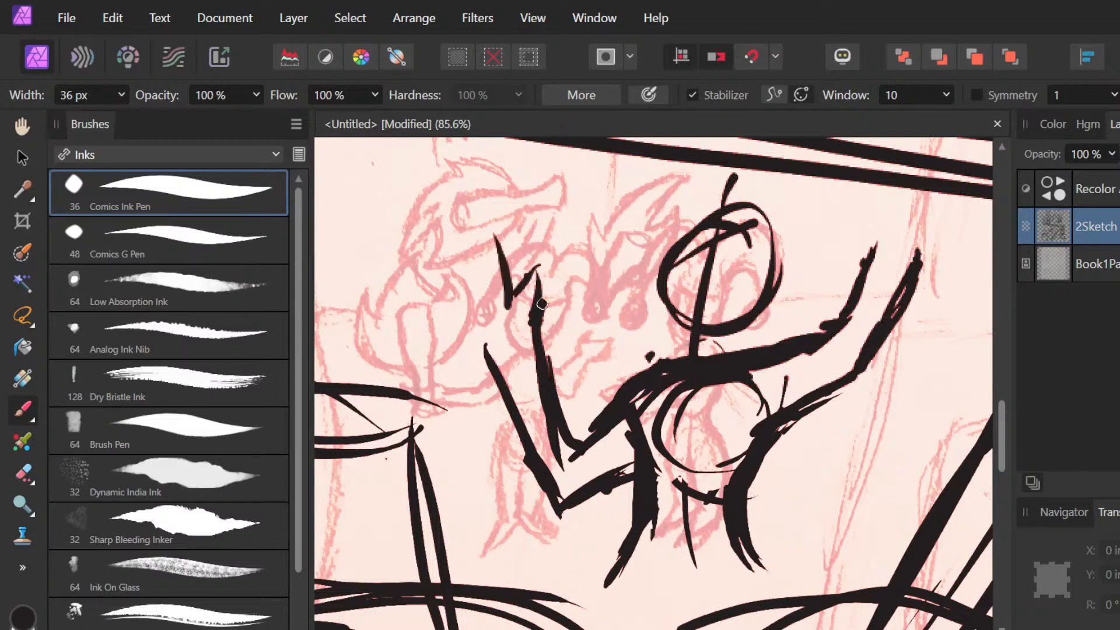
key(ctrl+z)
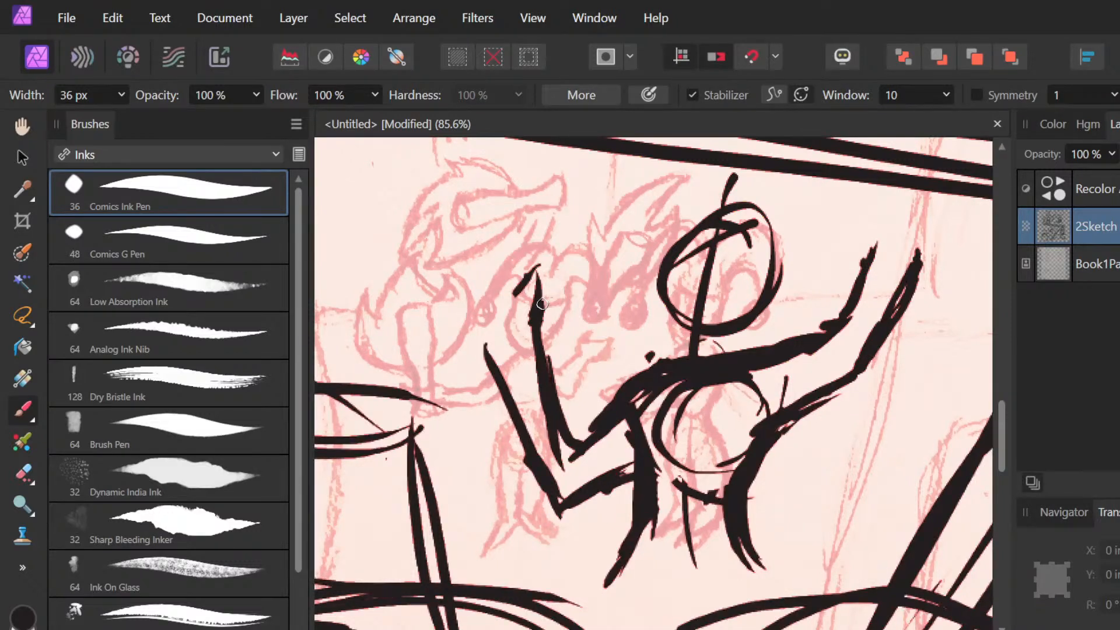
mouse_move(512, 294)
mouse_down()
mouse_move(496, 235)
mouse_move(484, 354)
mouse_move(504, 349)
mouse_up()
drag(538, 268, 532, 315)
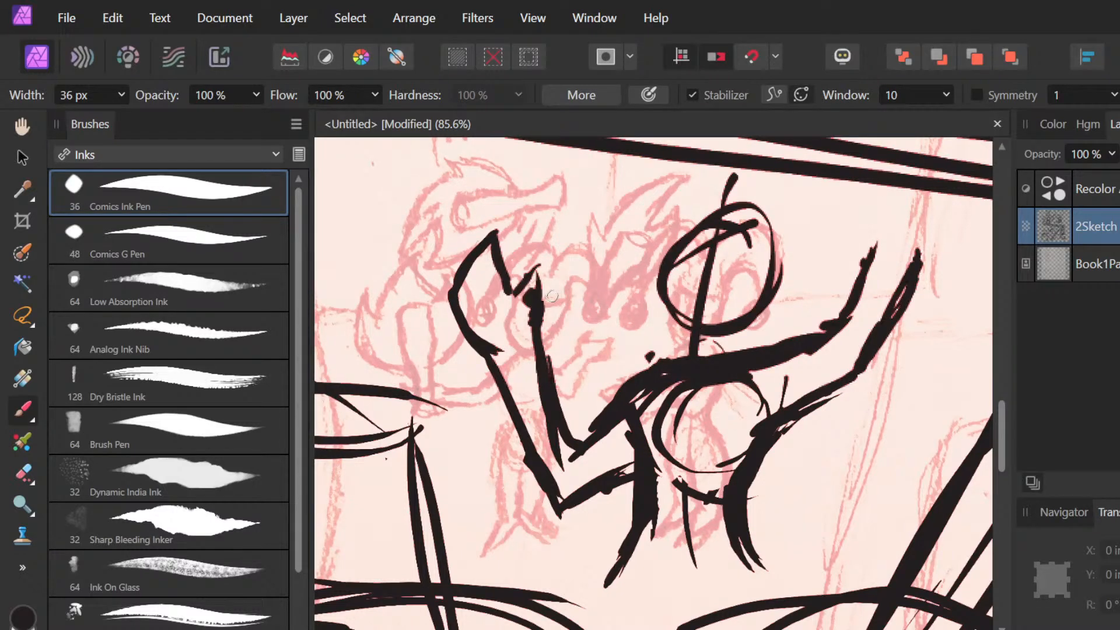
scroll(552, 296, down, 5)
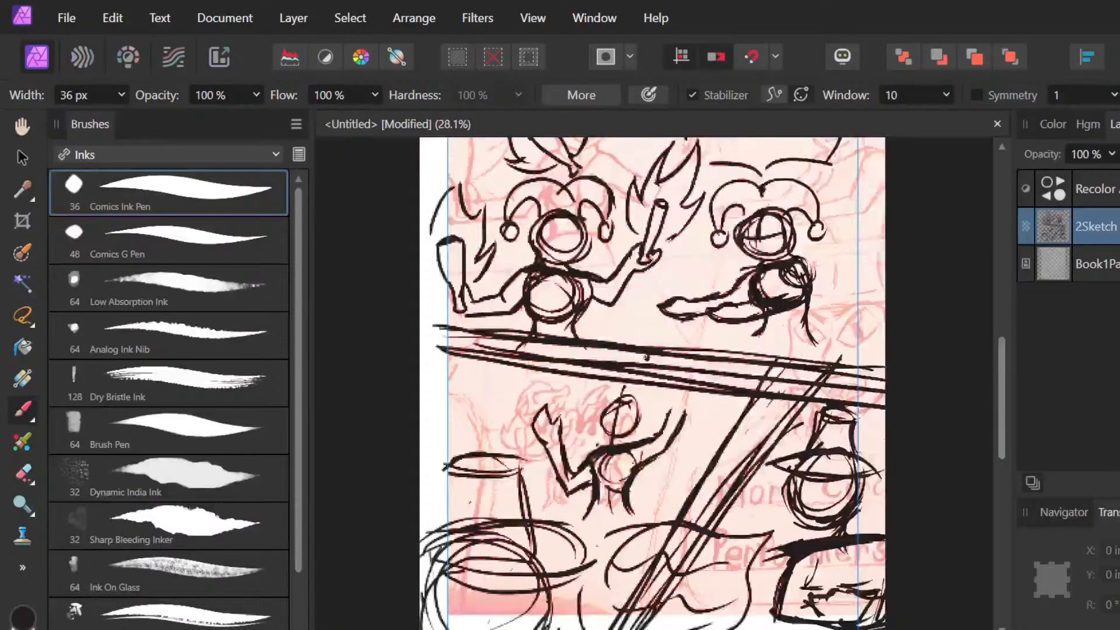
scroll(646, 357, up, 3)
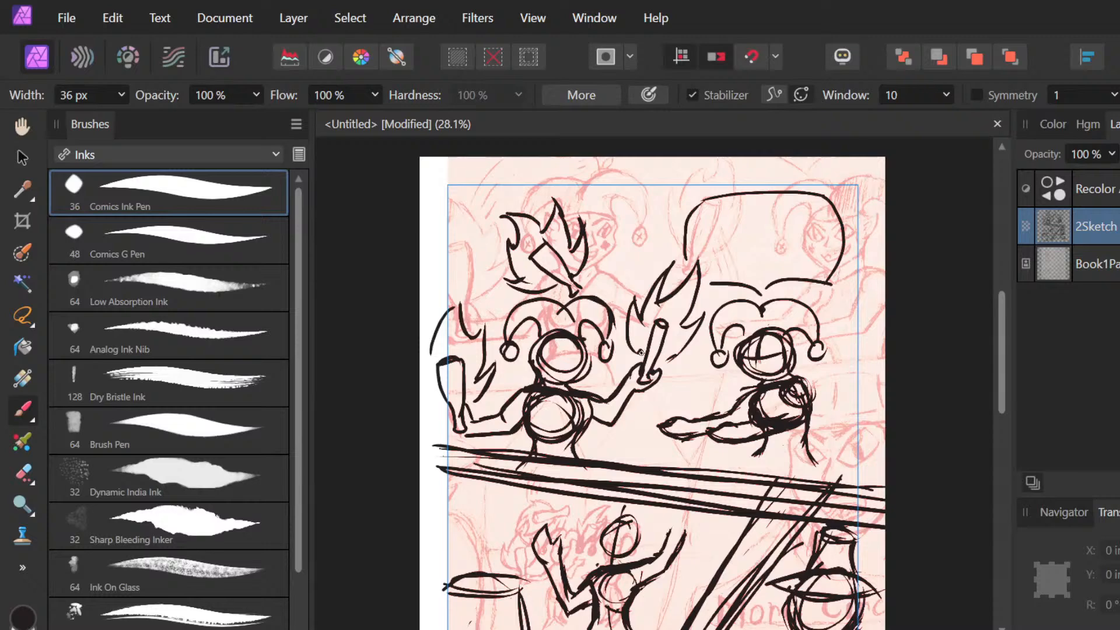
scroll(642, 353, down, 2)
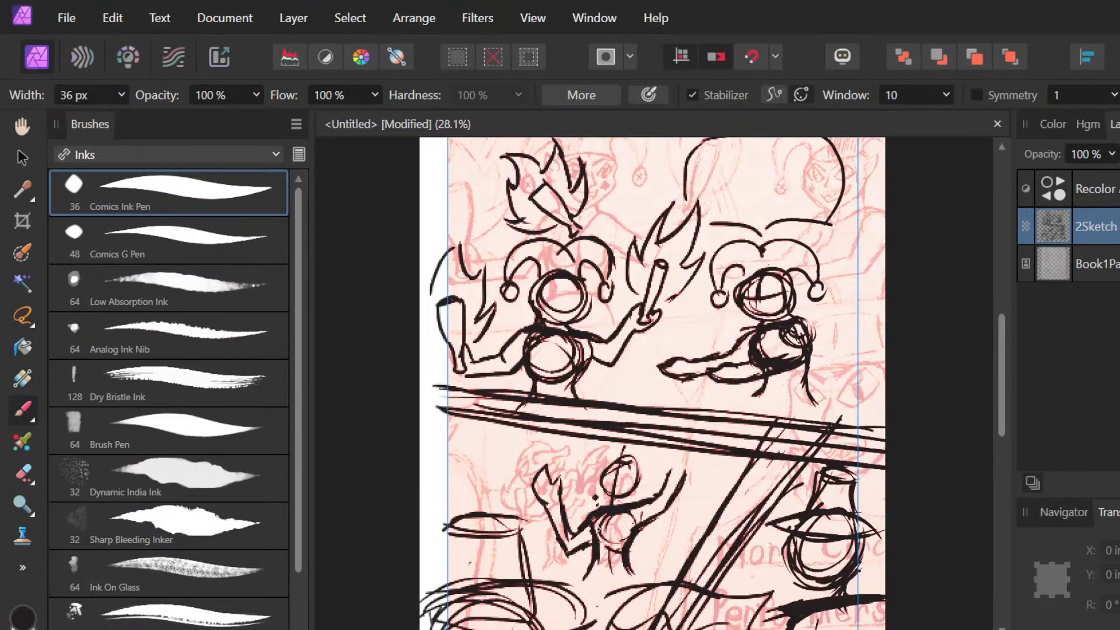
scroll(598, 530, up, 3)
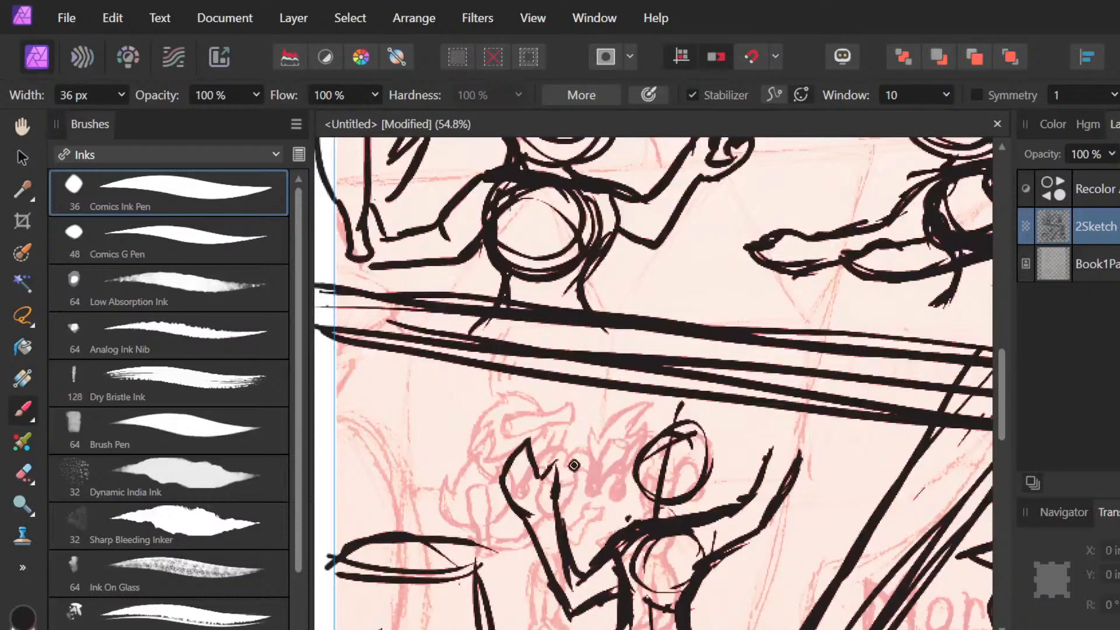
scroll(574, 465, up, 1)
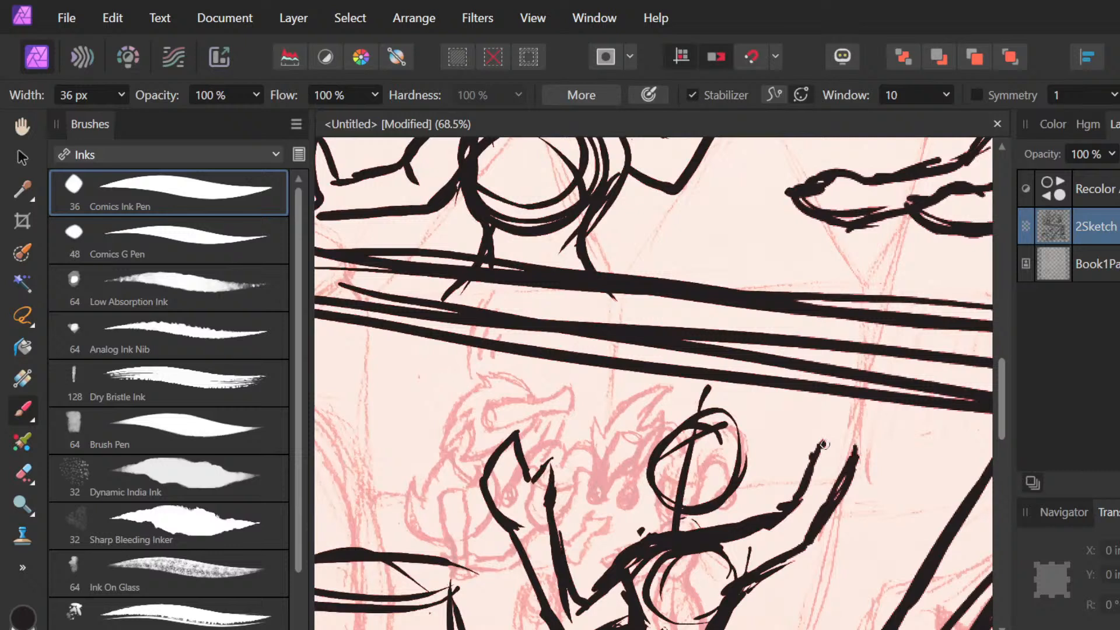
Step: Draw an open hand at the end of the raised outstretched arm and a short club gripped in the bent arm's hand
mouse_move(825, 445)
mouse_down()
mouse_move(822, 416)
mouse_move(852, 398)
mouse_up()
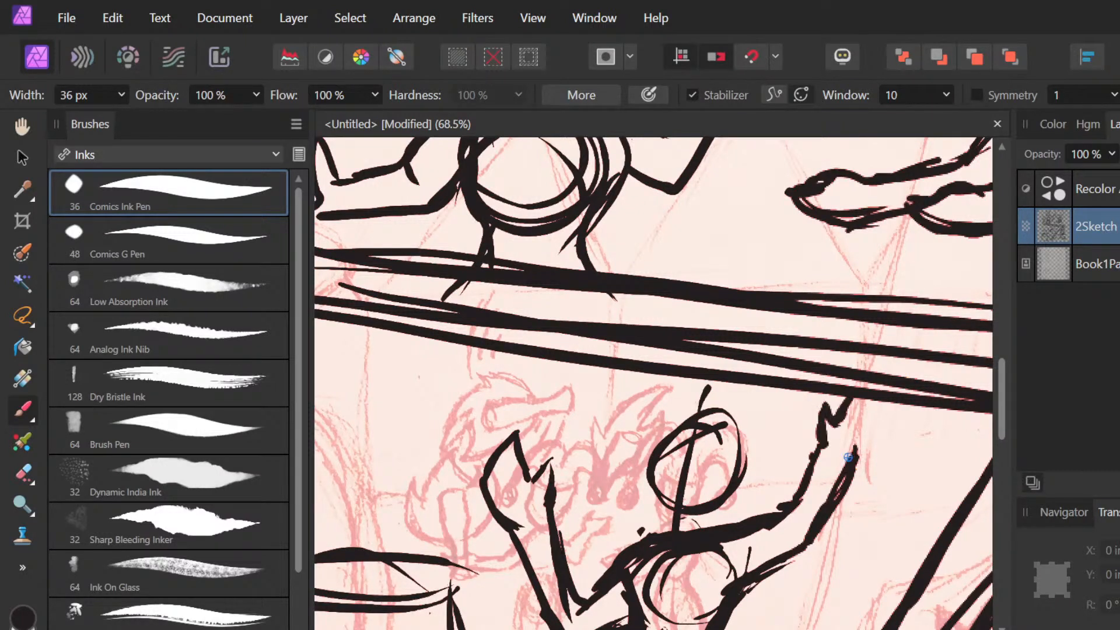
mouse_move(850, 457)
mouse_down()
mouse_move(880, 419)
mouse_move(870, 427)
mouse_up()
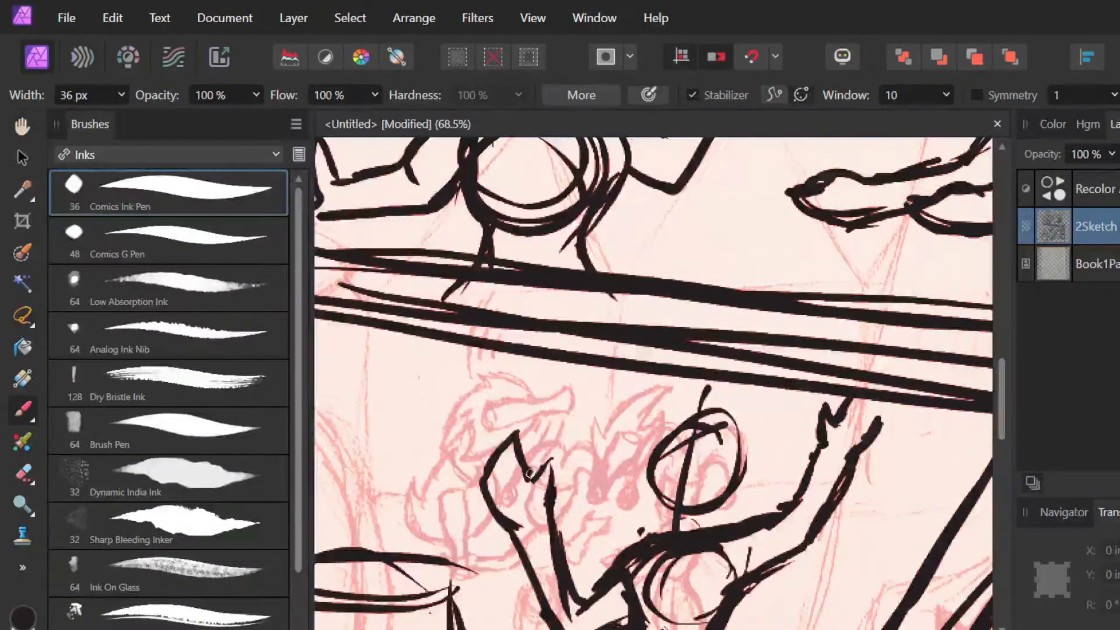
drag(531, 474, 531, 485)
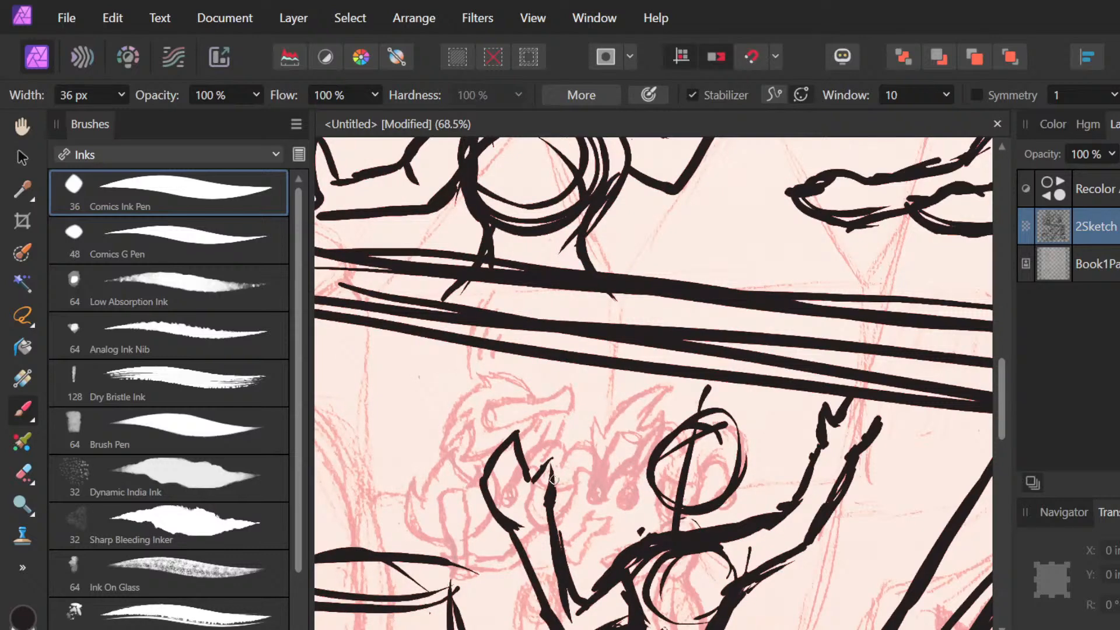
mouse_move(506, 480)
mouse_down()
mouse_move(584, 405)
mouse_move(546, 465)
mouse_up()
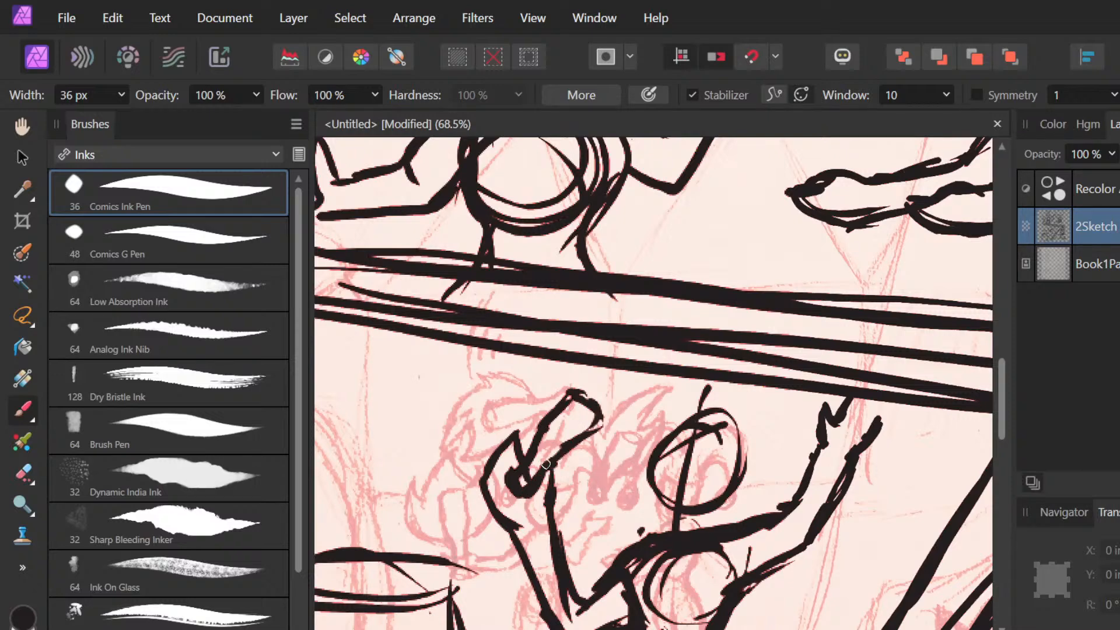
scroll(581, 483, down, 1)
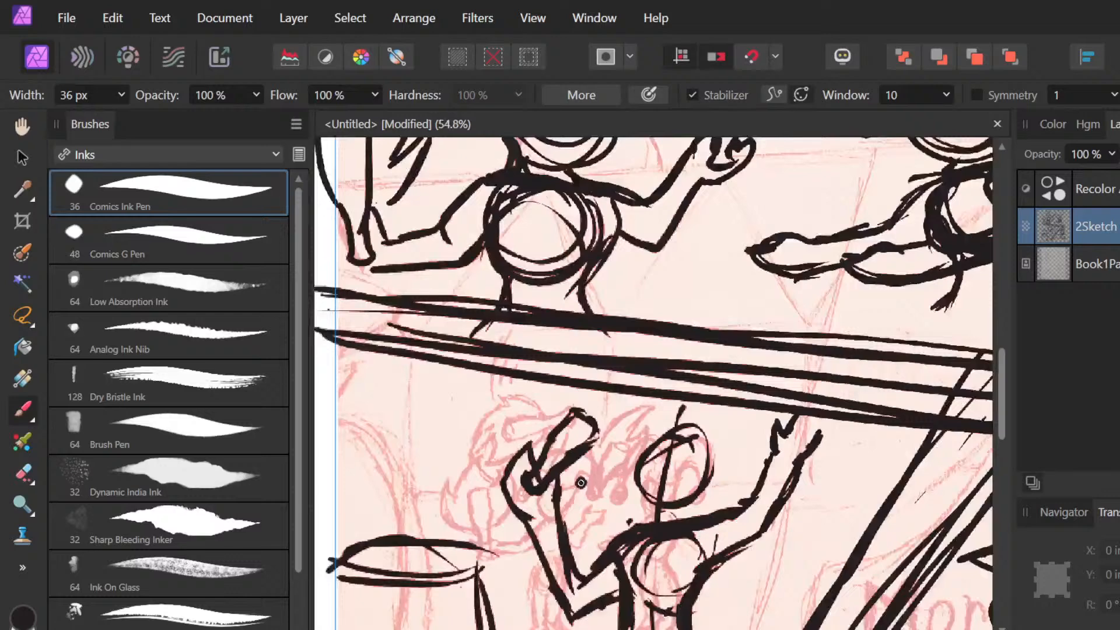
scroll(581, 483, down, 3)
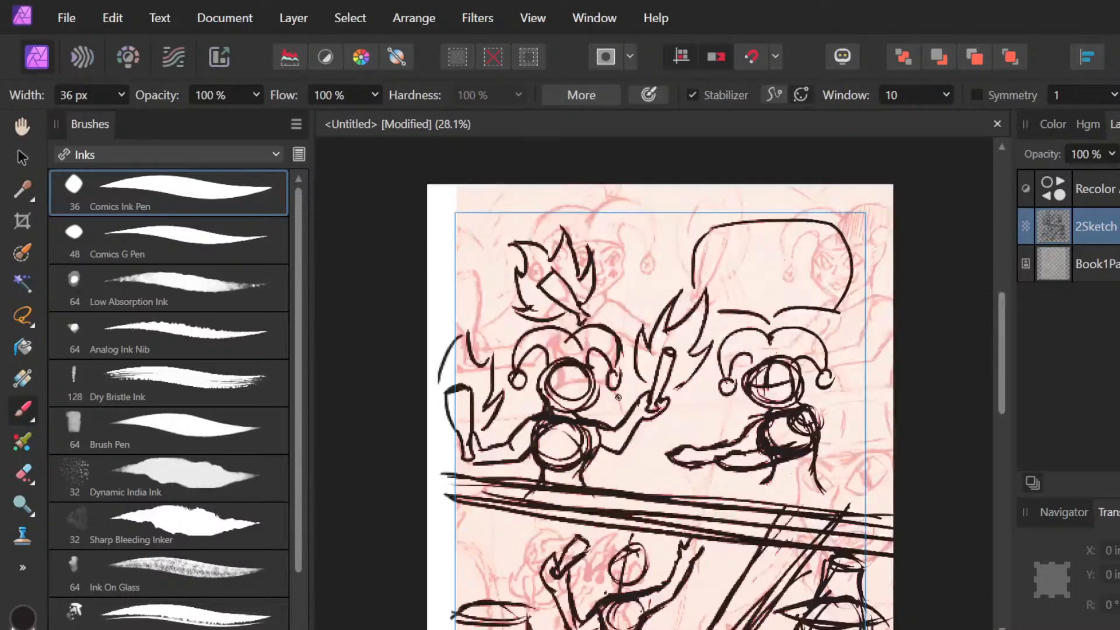
drag(620, 407, 618, 419)
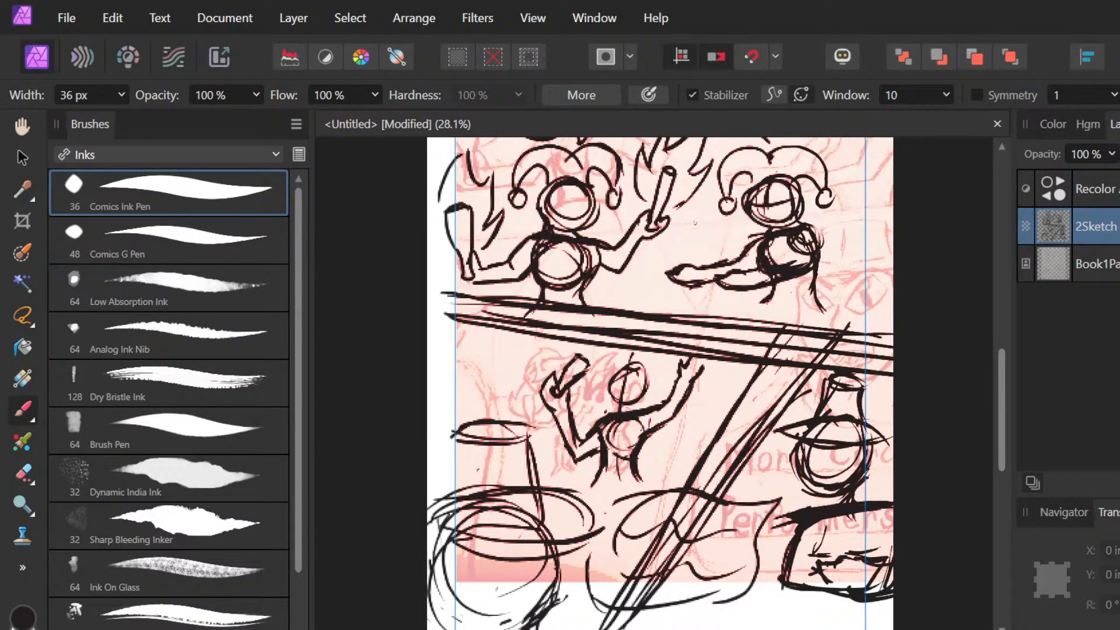
scroll(695, 222, up, 3)
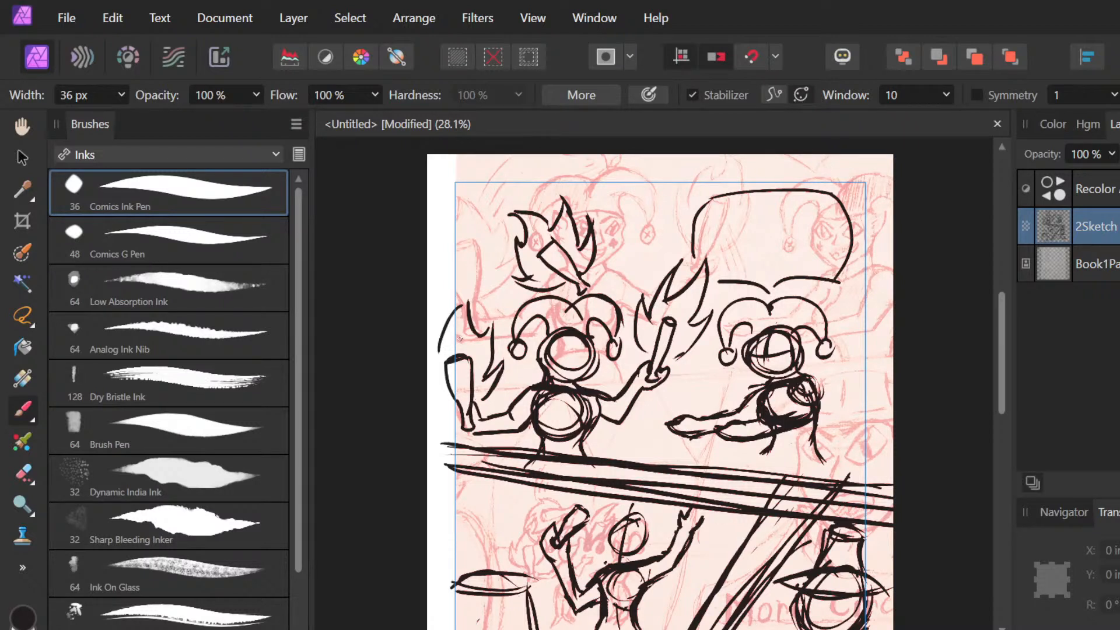
scroll(460, 338, down, 5)
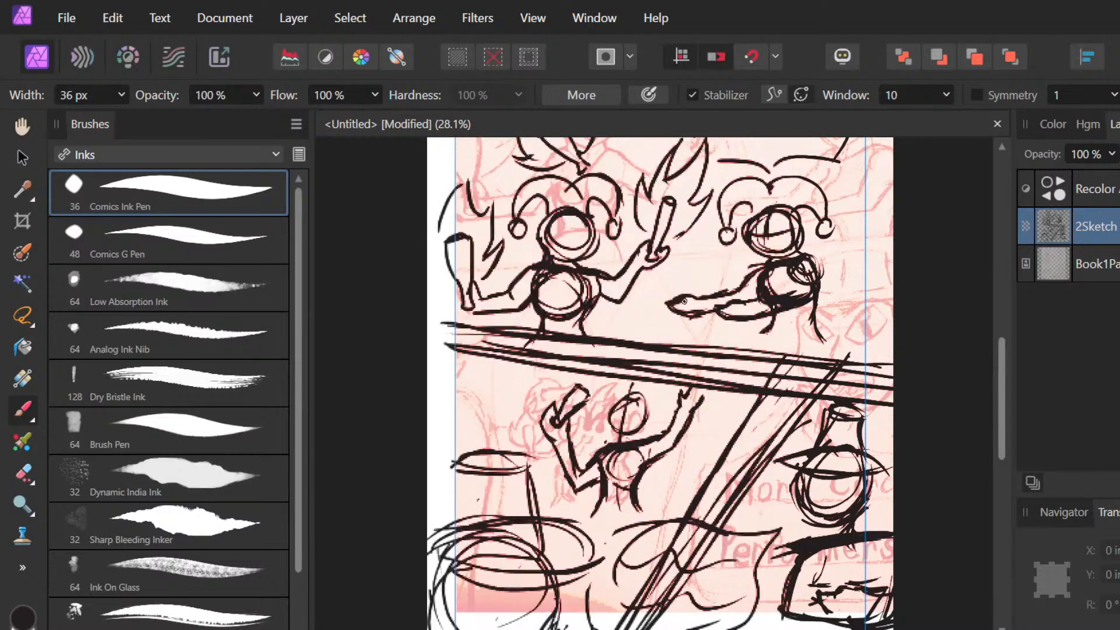
click(648, 321)
key(ctrl+z)
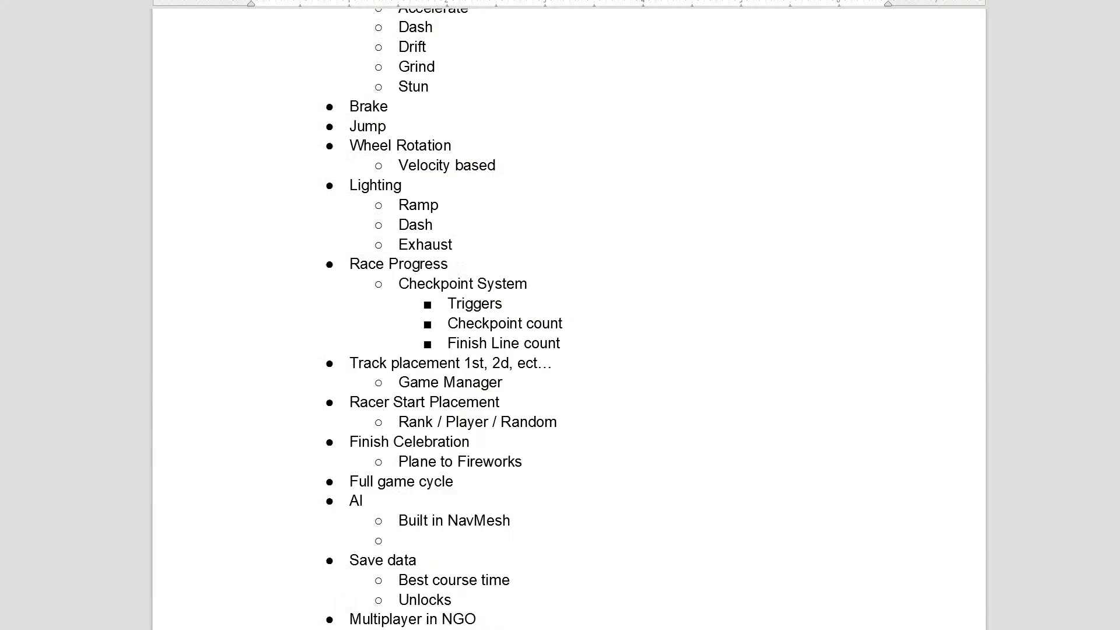
Step: Switch to the game feature outline document and examine the States list under Basic Movement, from Idle to Stun
scroll(569, 315, up, 4)
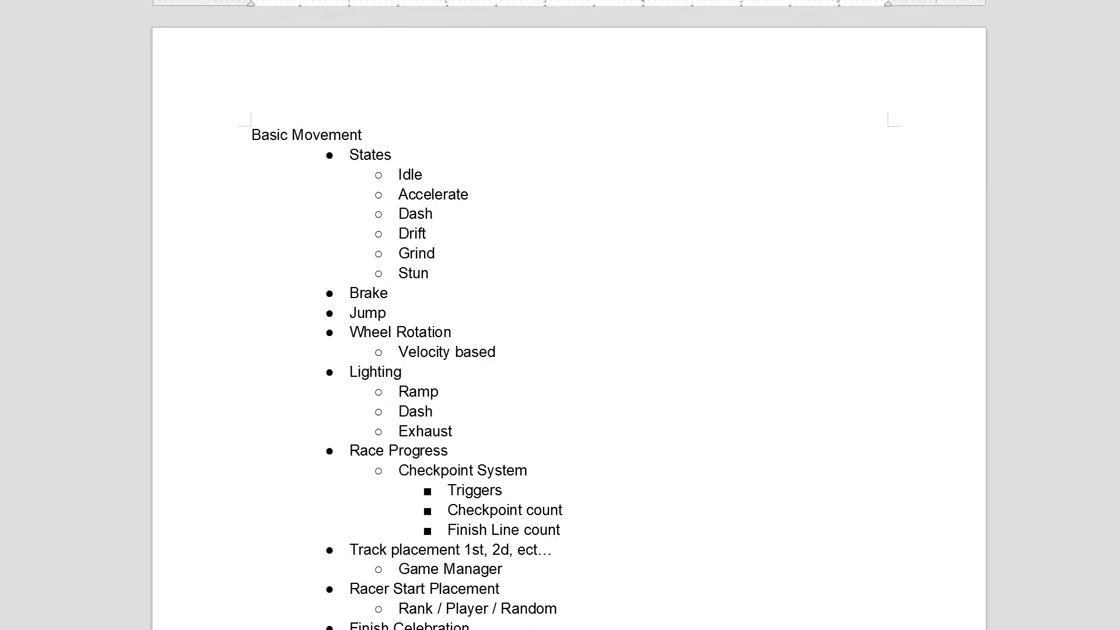
click(414, 202)
drag(350, 154, 469, 279)
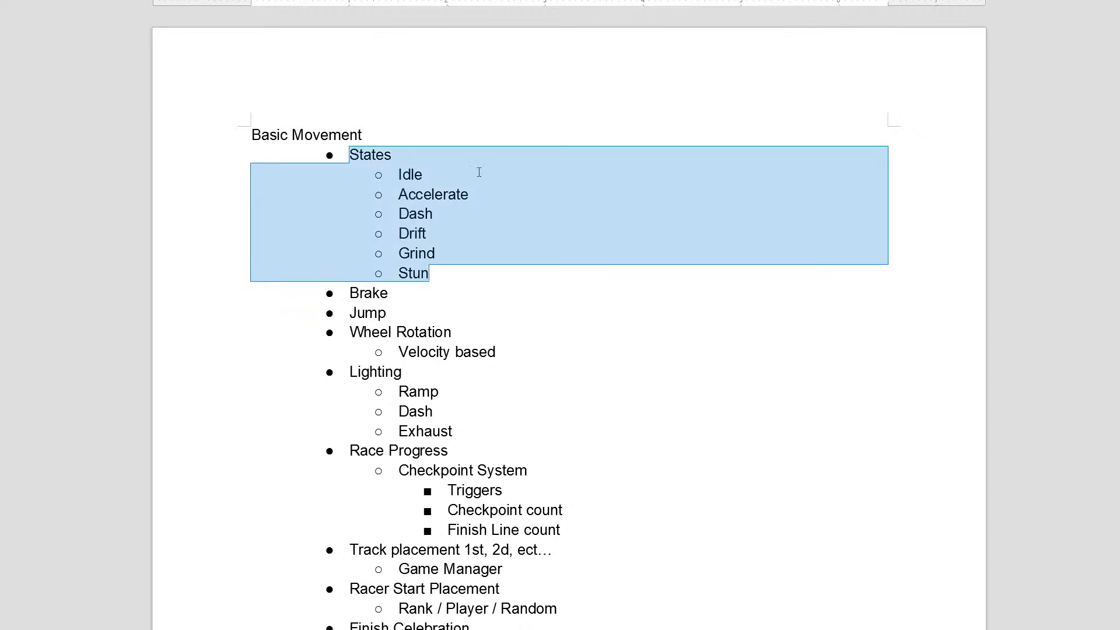
click(461, 214)
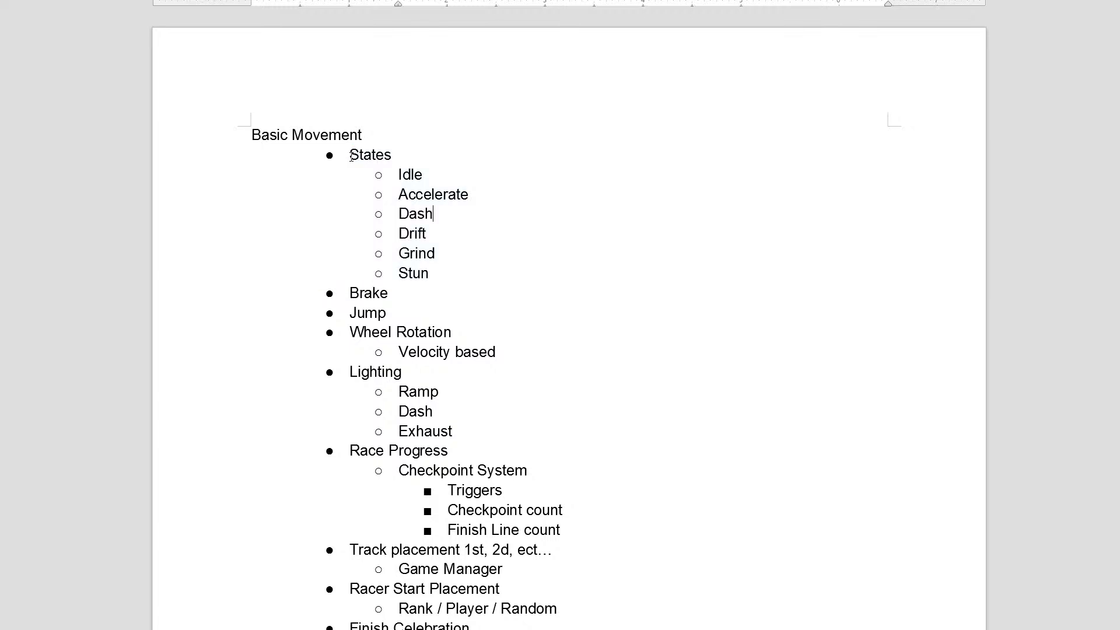
drag(348, 157, 529, 249)
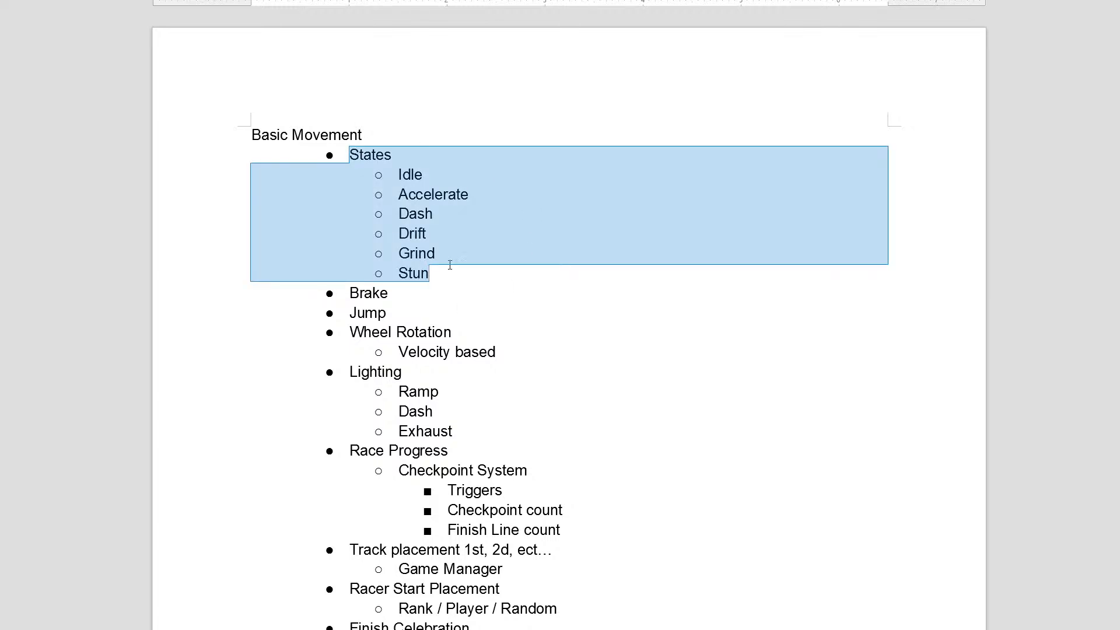
click(450, 282)
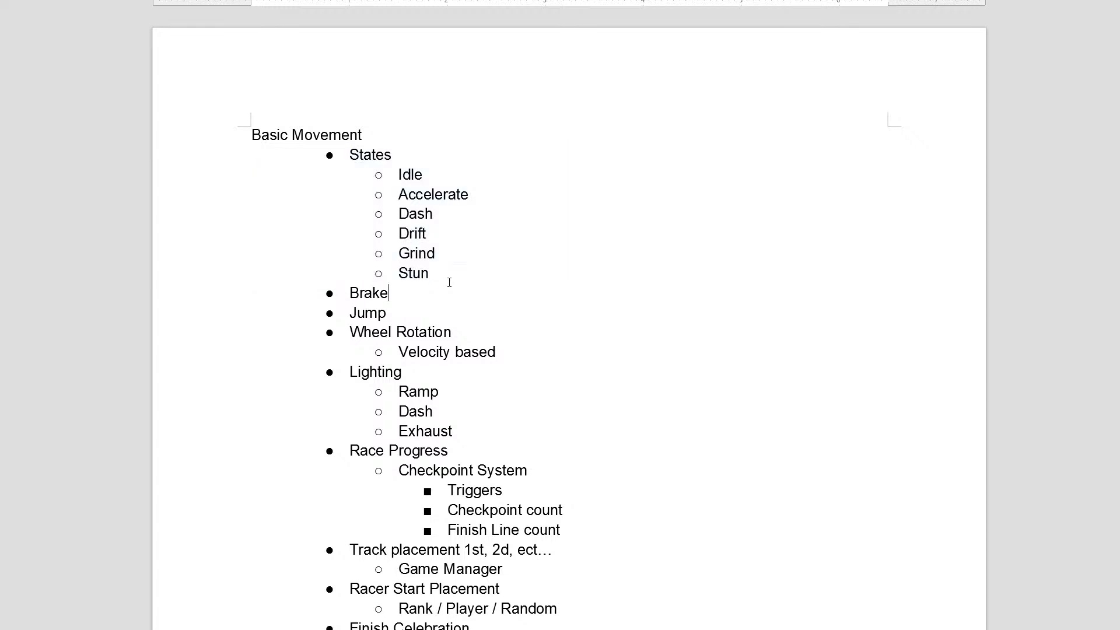
double_click(403, 273)
click(407, 279)
double_click(407, 279)
click(407, 276)
double_click(408, 277)
click(402, 273)
scroll(377, 320, down, 2)
key(End)
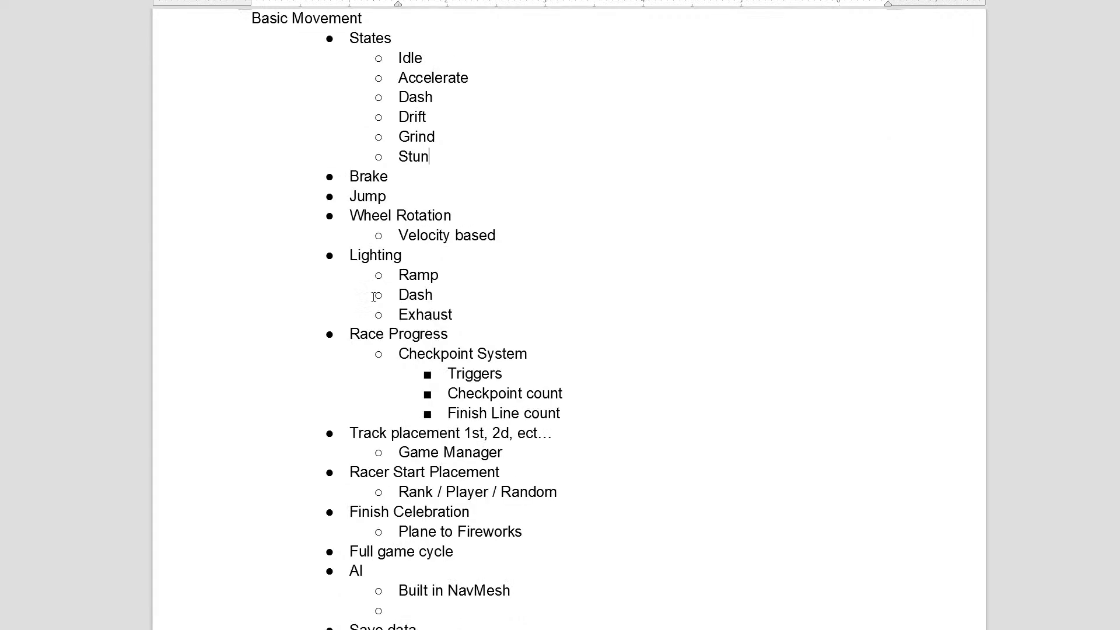
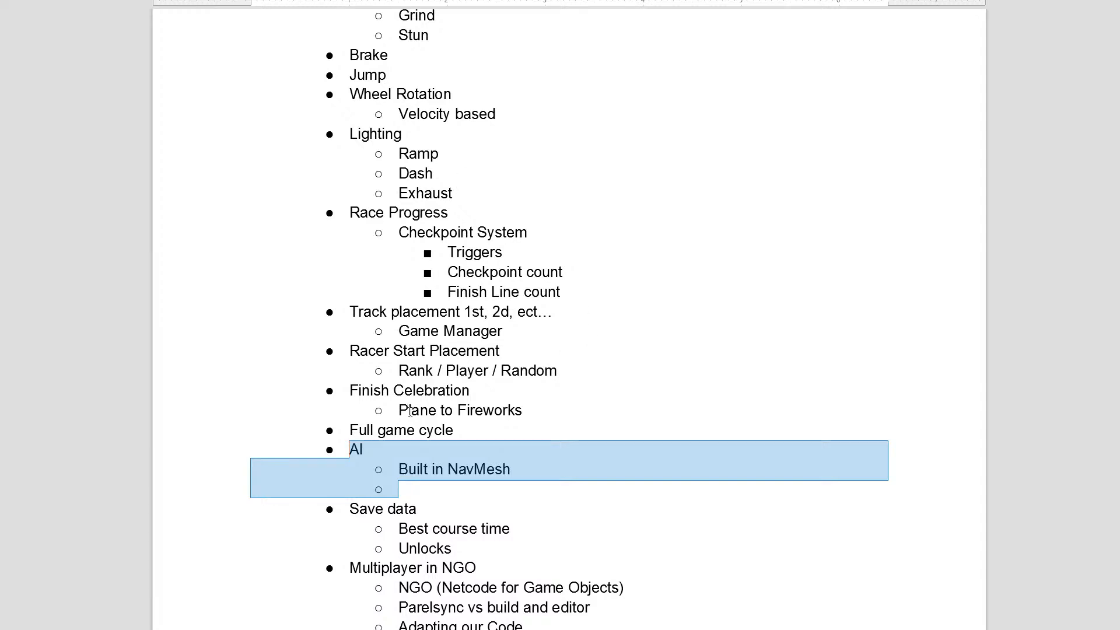
Step: Examine the AI, Save data and Multiplayer in NGO items in the feature outline
click(399, 472)
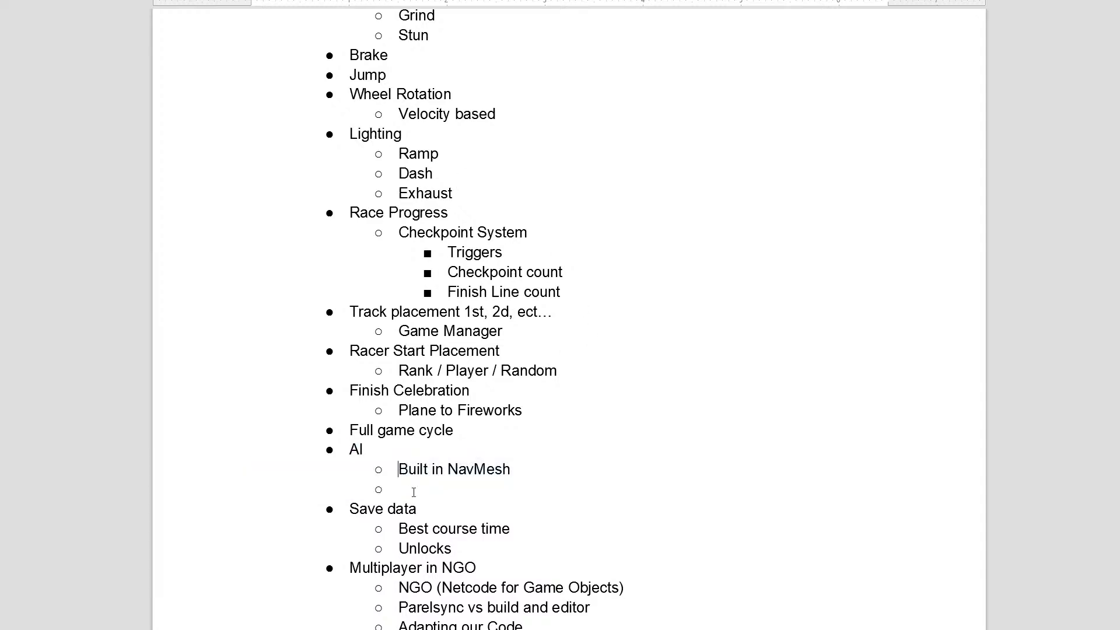
drag(414, 492, 349, 449)
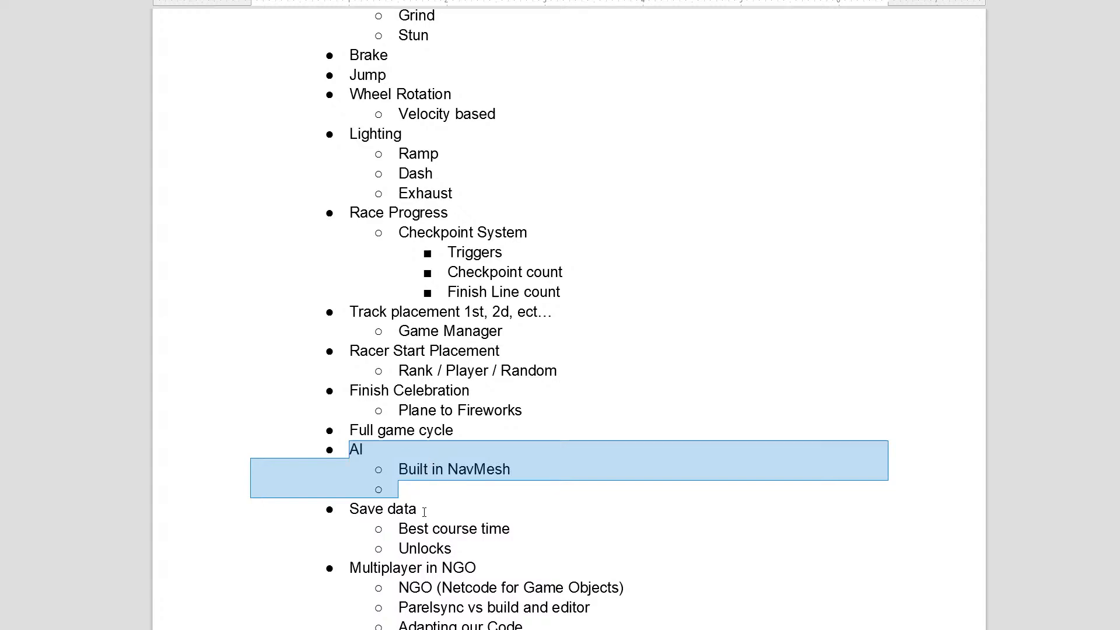
click(381, 491)
click(478, 548)
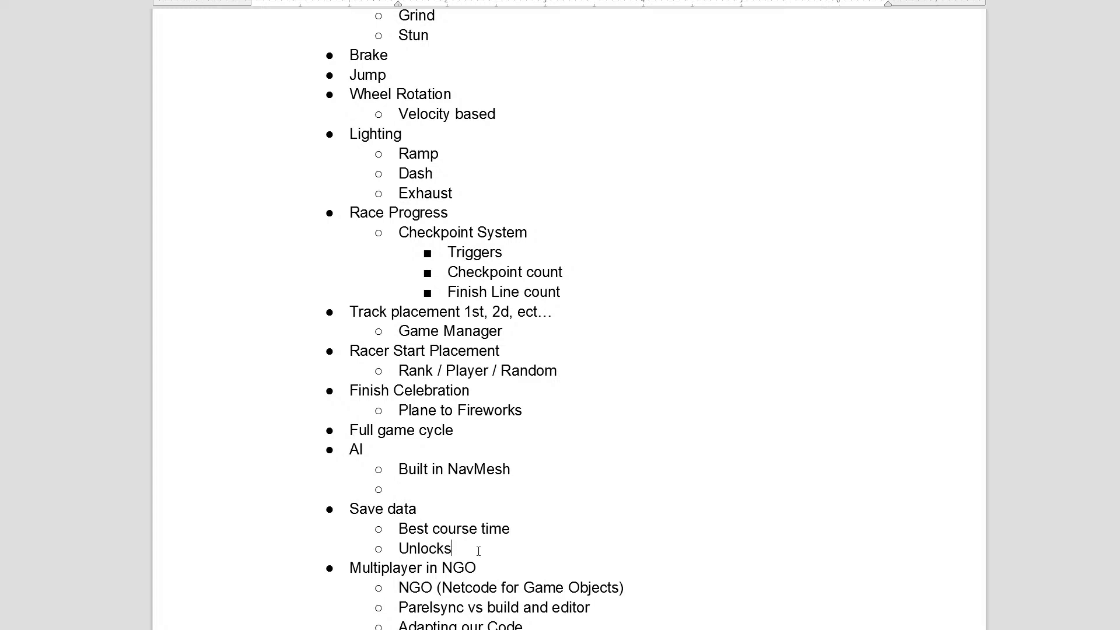
drag(477, 551, 399, 521)
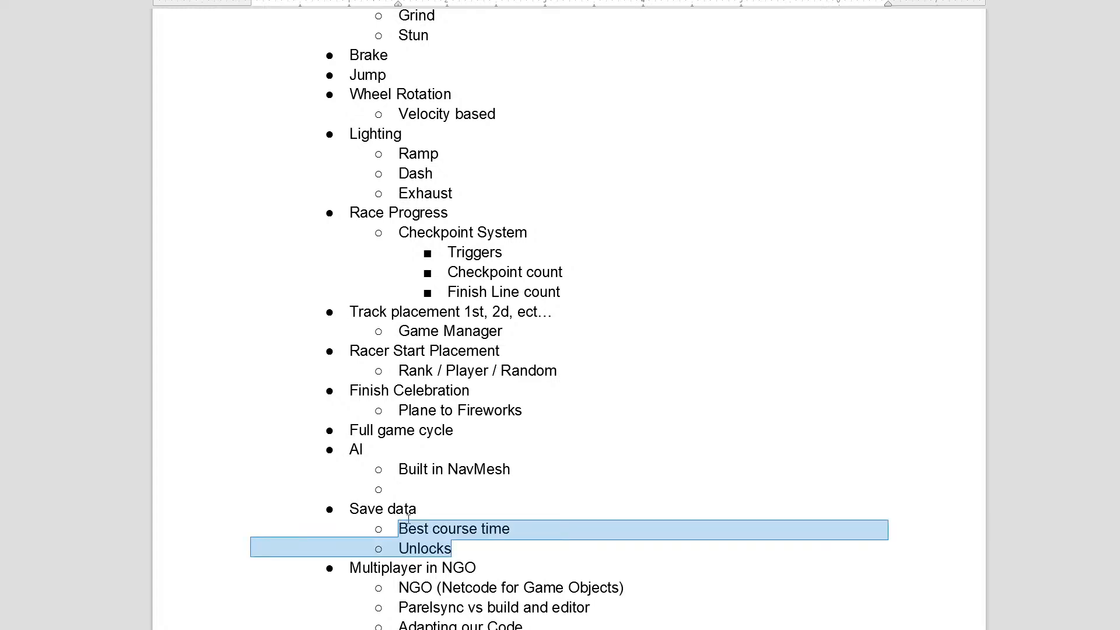
click(433, 587)
mouse_move(433, 587)
mouse_down()
mouse_move(460, 560)
mouse_move(425, 567)
mouse_move(441, 569)
mouse_up()
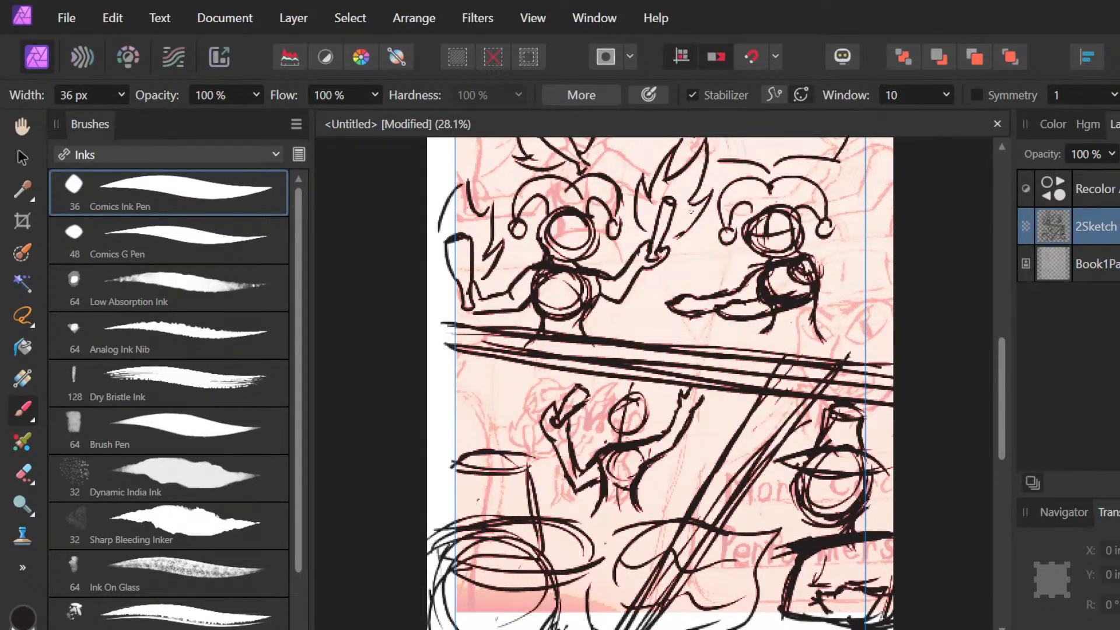
Step: Return to the comic page and sketch short strokes below the lower-right figure's base, plus vertical guide lines through its round head and body
scroll(671, 321, up, 5)
scroll(670, 321, up, 1)
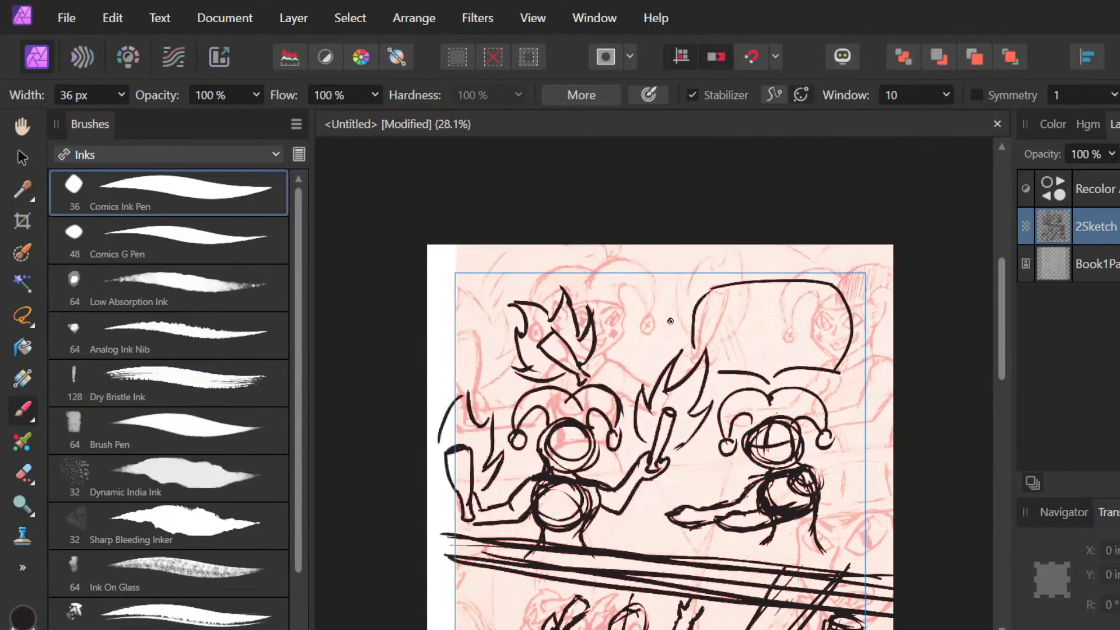
scroll(671, 321, down, 1)
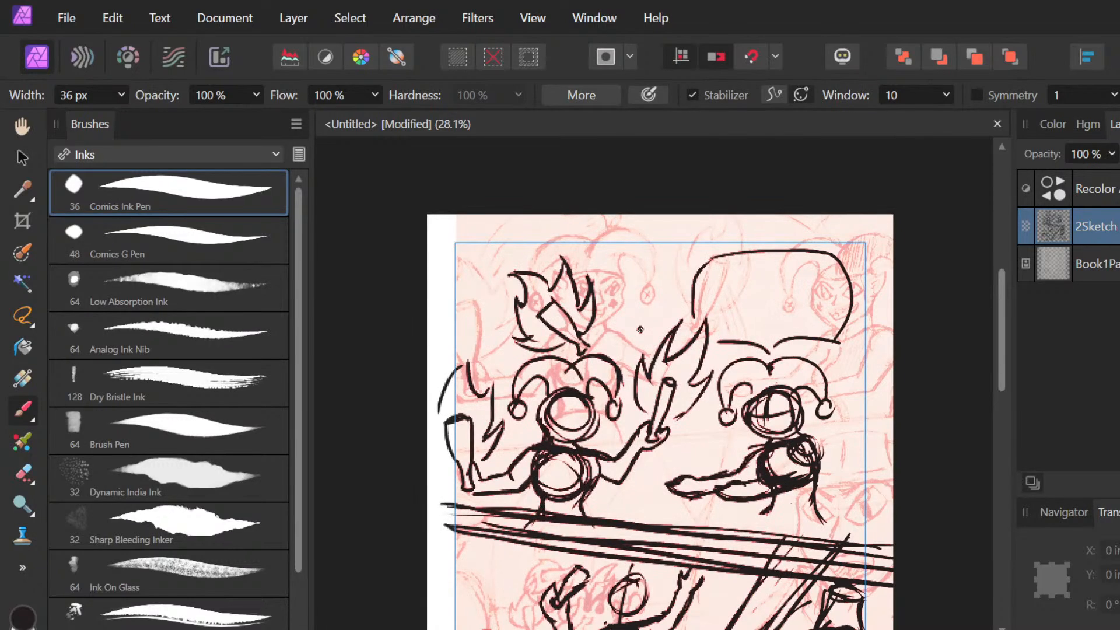
scroll(640, 330, down, 5)
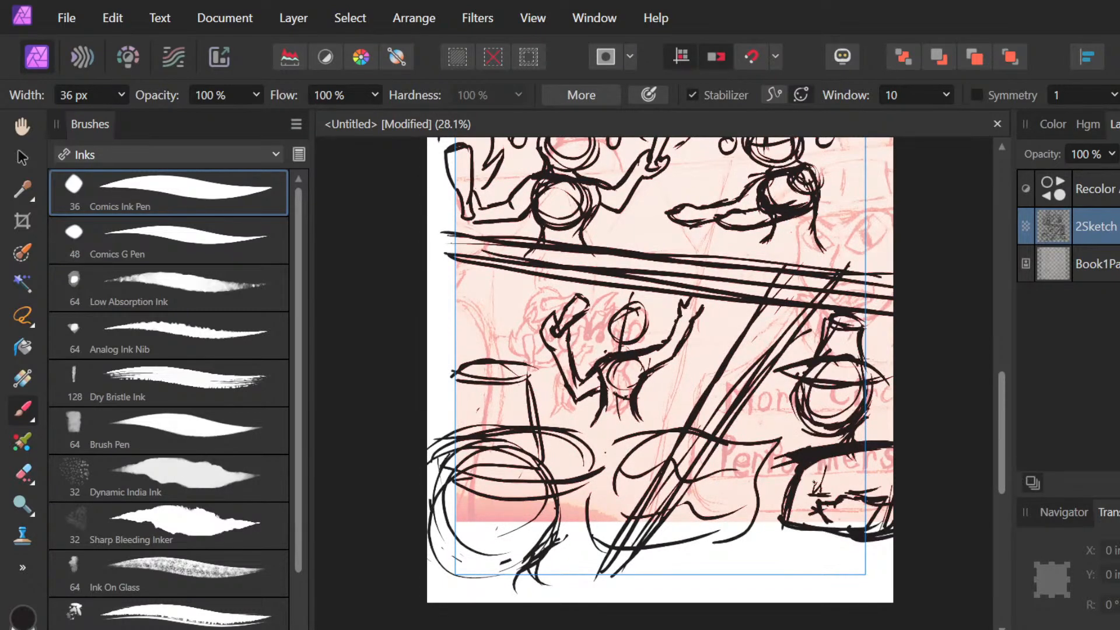
drag(815, 531, 822, 580)
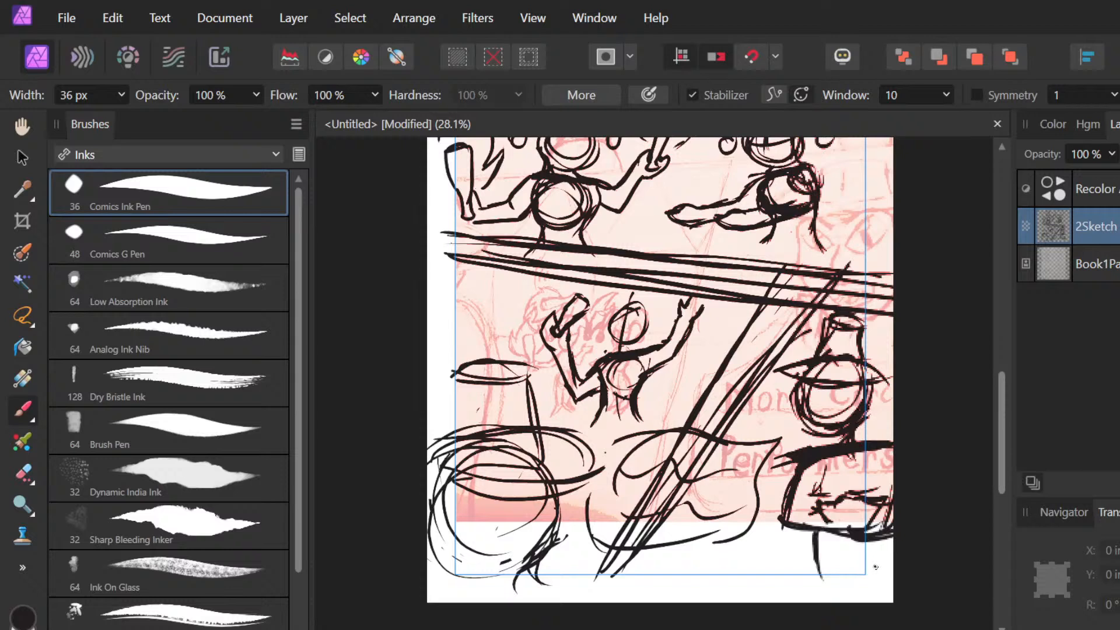
key(ctrl+z)
drag(825, 532, 808, 594)
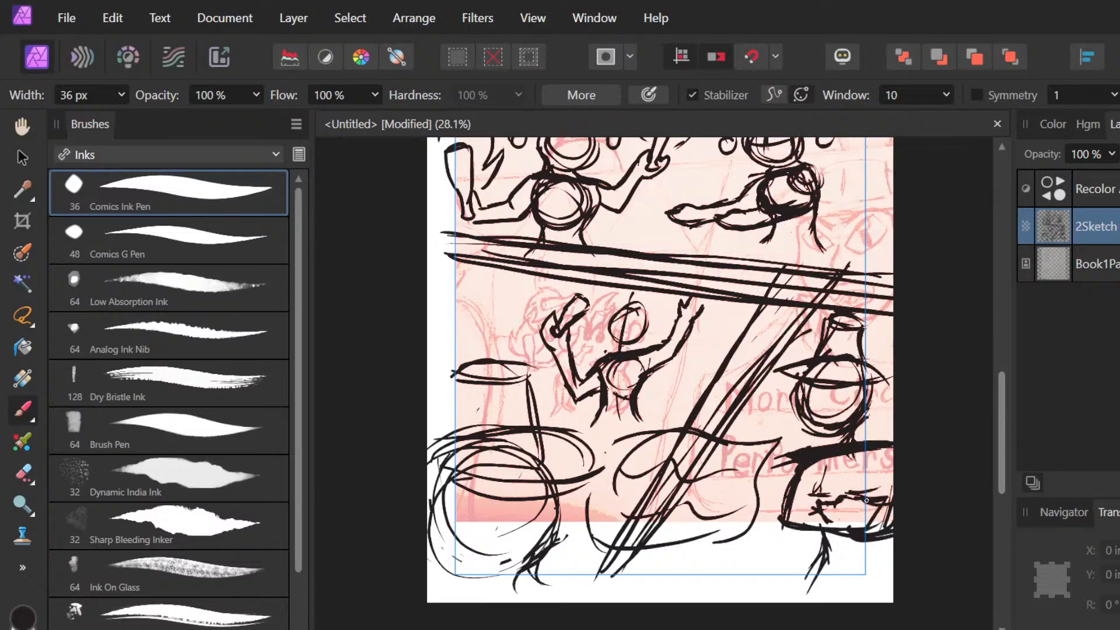
drag(836, 362, 853, 602)
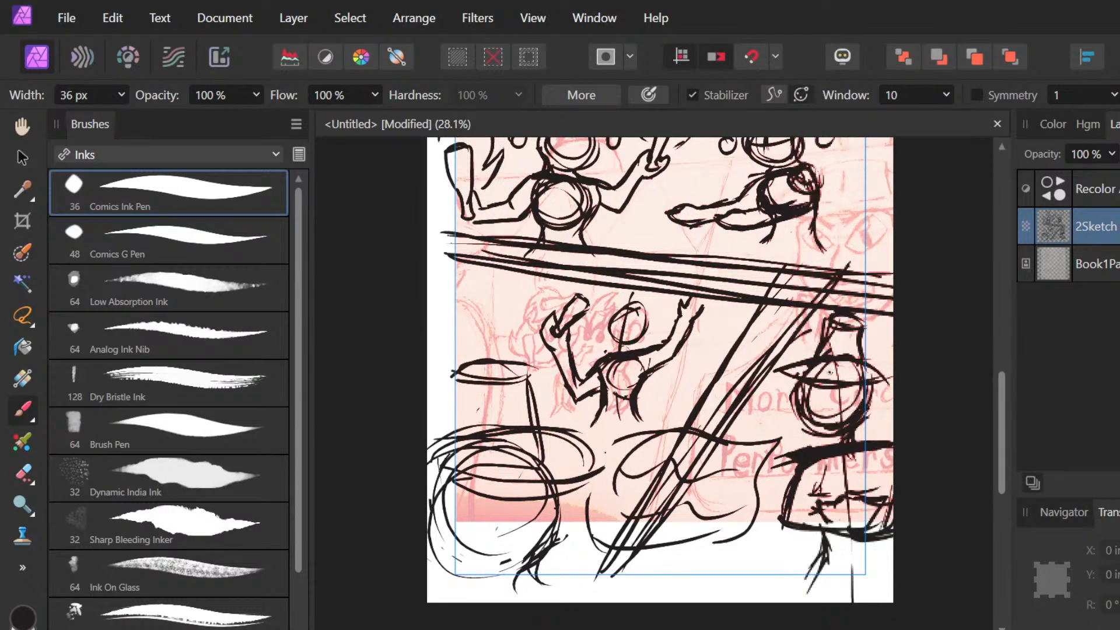
drag(830, 372, 829, 438)
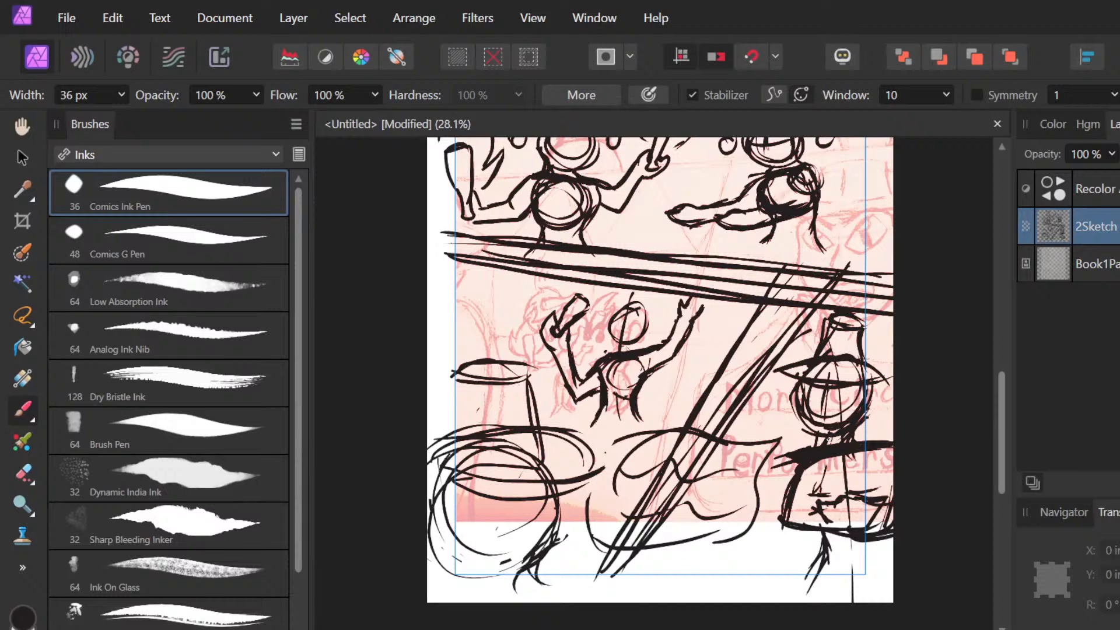
Step: Shade the cylinder and the large round shapes in the lower-left panel with diagonal hatching
mouse_move(564, 447)
mouse_down()
mouse_move(581, 472)
mouse_move(489, 458)
mouse_move(456, 484)
mouse_up()
mouse_move(476, 424)
mouse_down()
mouse_move(514, 398)
mouse_move(531, 405)
mouse_move(506, 417)
mouse_move(458, 410)
mouse_move(513, 373)
mouse_up()
mouse_move(455, 510)
mouse_down()
mouse_move(523, 499)
mouse_move(483, 559)
mouse_move(444, 496)
mouse_move(554, 461)
mouse_move(605, 529)
mouse_up()
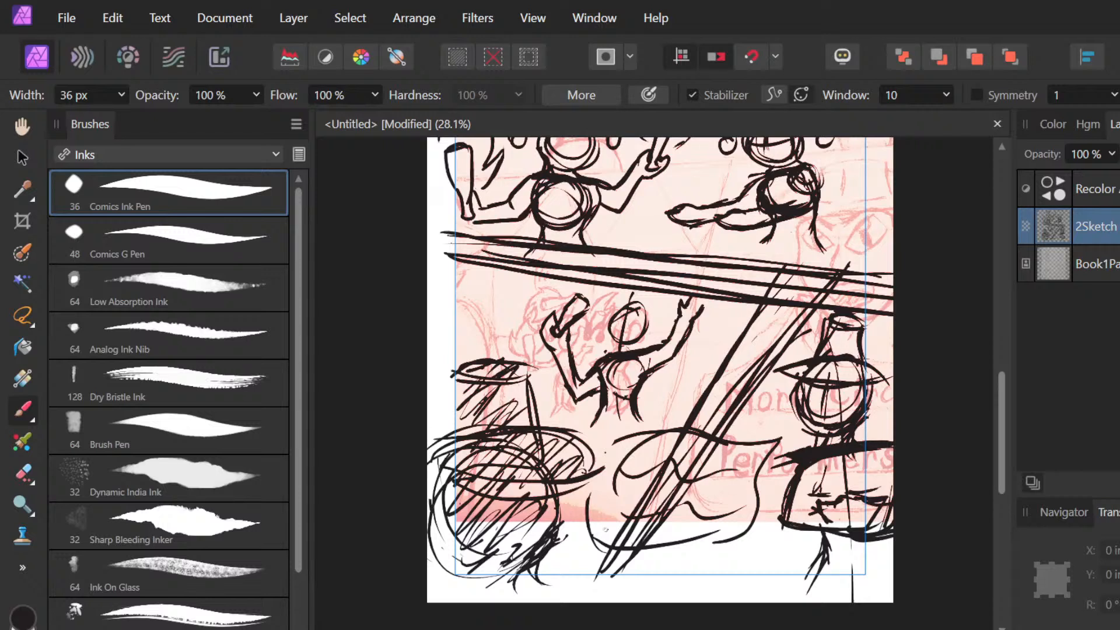
Step: Erase the wavy outline crossing the diagonal panel divider and redraw the divider's two edges with thicker strokes
key(e)
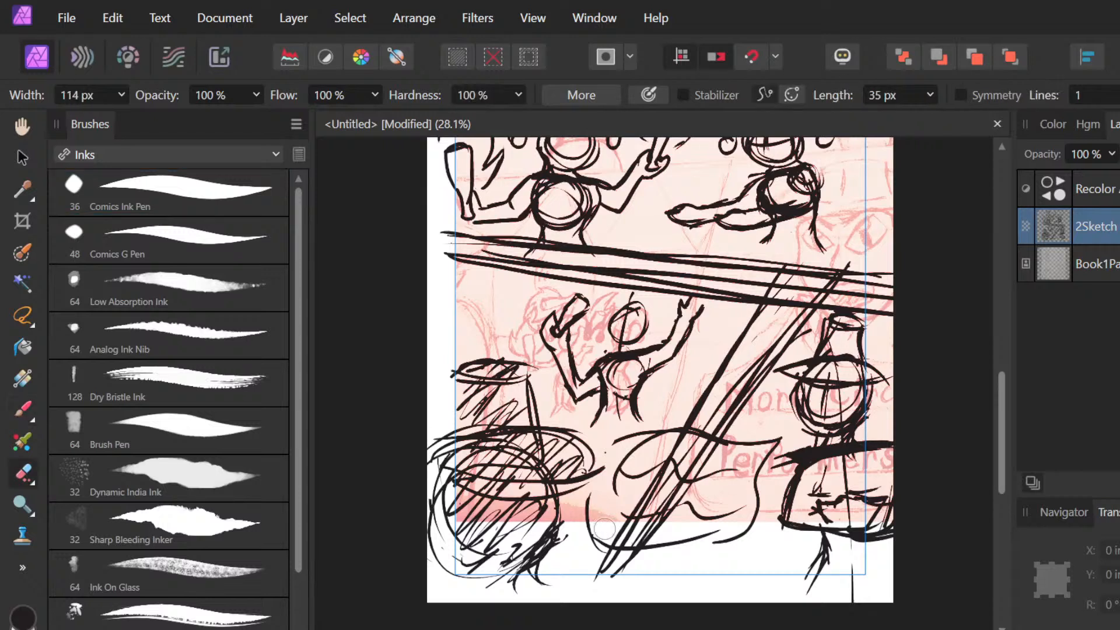
mouse_move(604, 528)
mouse_down()
mouse_move(596, 515)
mouse_move(694, 528)
mouse_move(753, 431)
mouse_move(660, 423)
mouse_move(690, 401)
mouse_up()
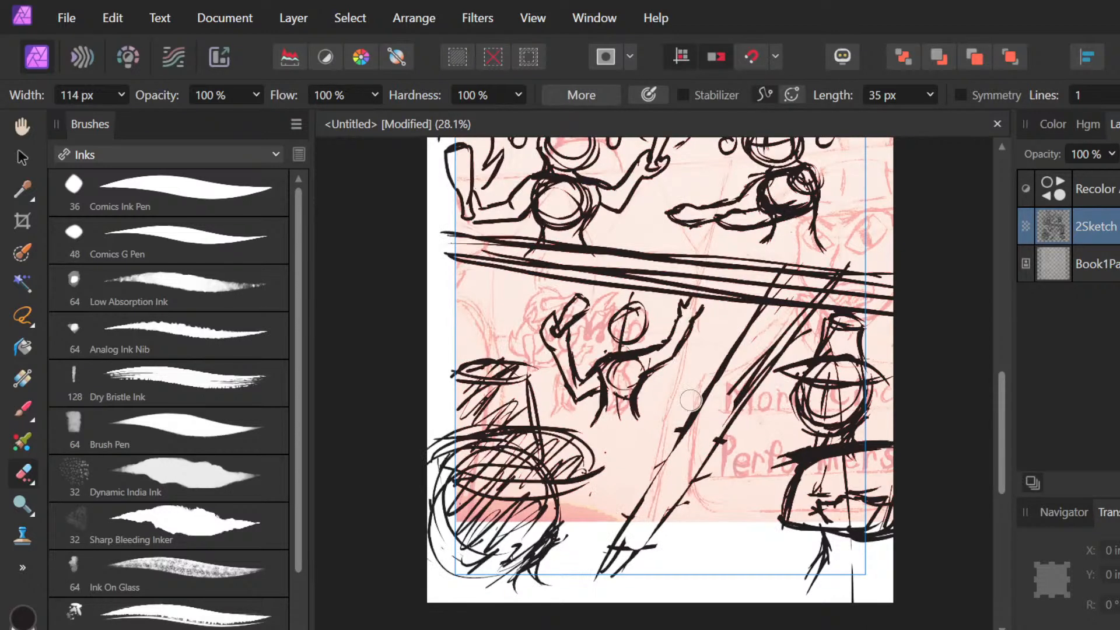
key(b)
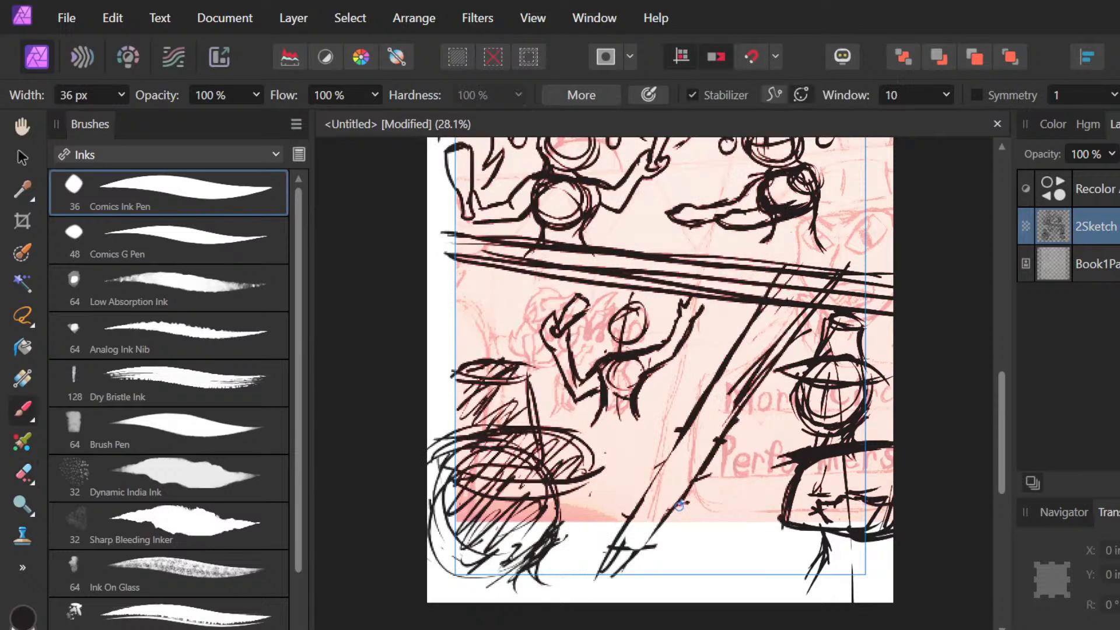
mouse_move(701, 458)
mouse_down()
mouse_move(617, 573)
mouse_move(710, 391)
mouse_up()
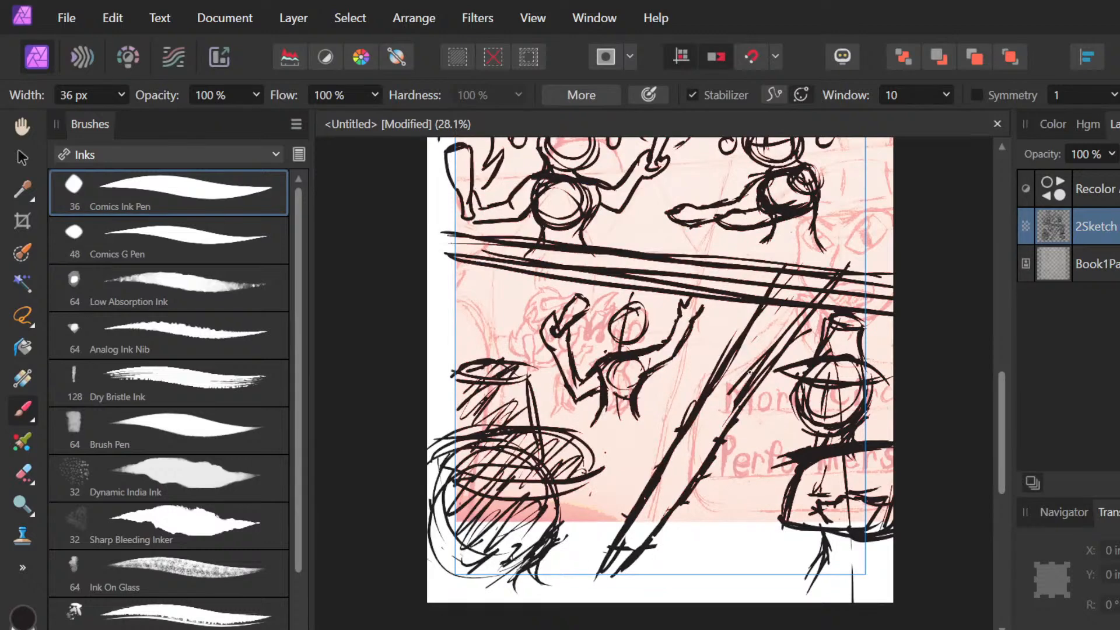
drag(750, 371, 644, 551)
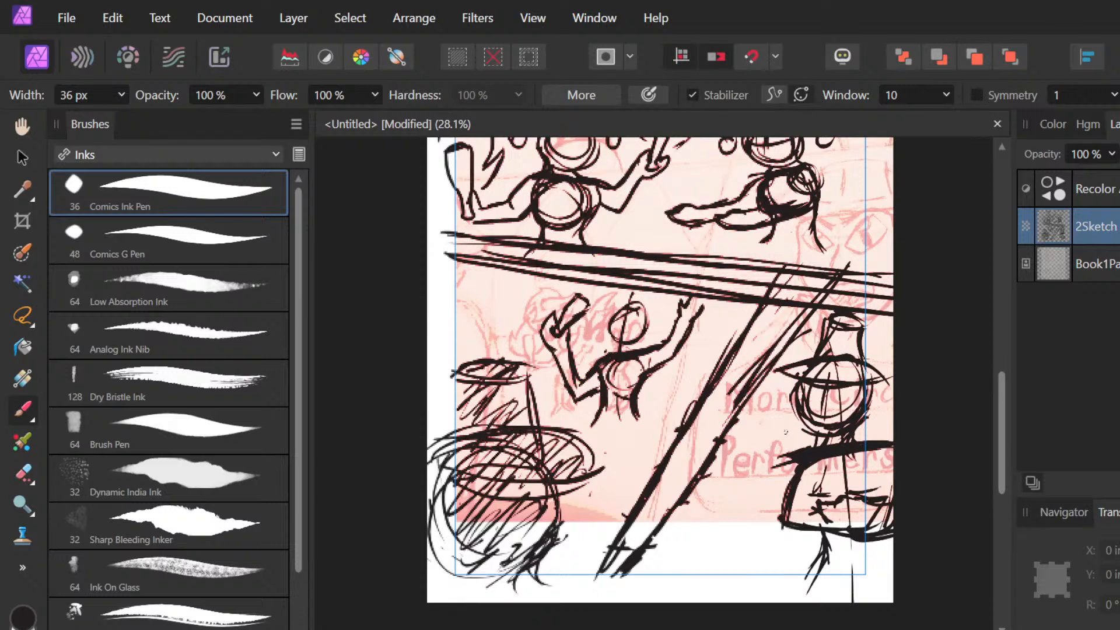
Step: Sketch a rounded caption box across the lower end of the diagonal panel divider and thicken the divider edge above it
drag(785, 432, 724, 571)
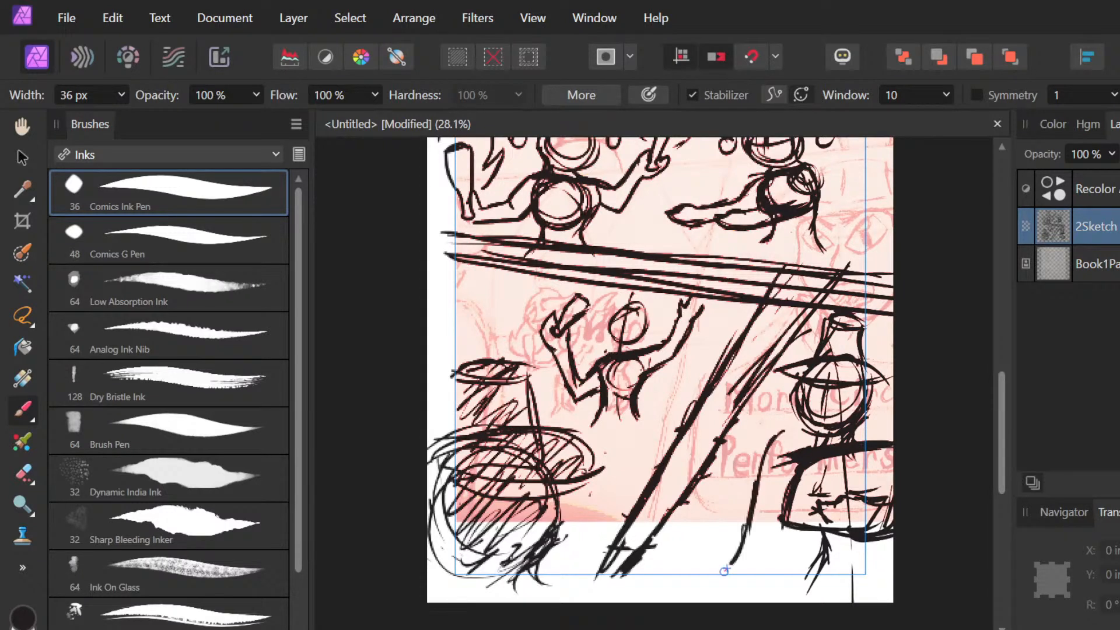
mouse_move(785, 431)
mouse_down()
mouse_move(745, 423)
mouse_move(613, 437)
mouse_move(606, 505)
mouse_move(618, 561)
mouse_move(689, 561)
mouse_move(762, 515)
mouse_up()
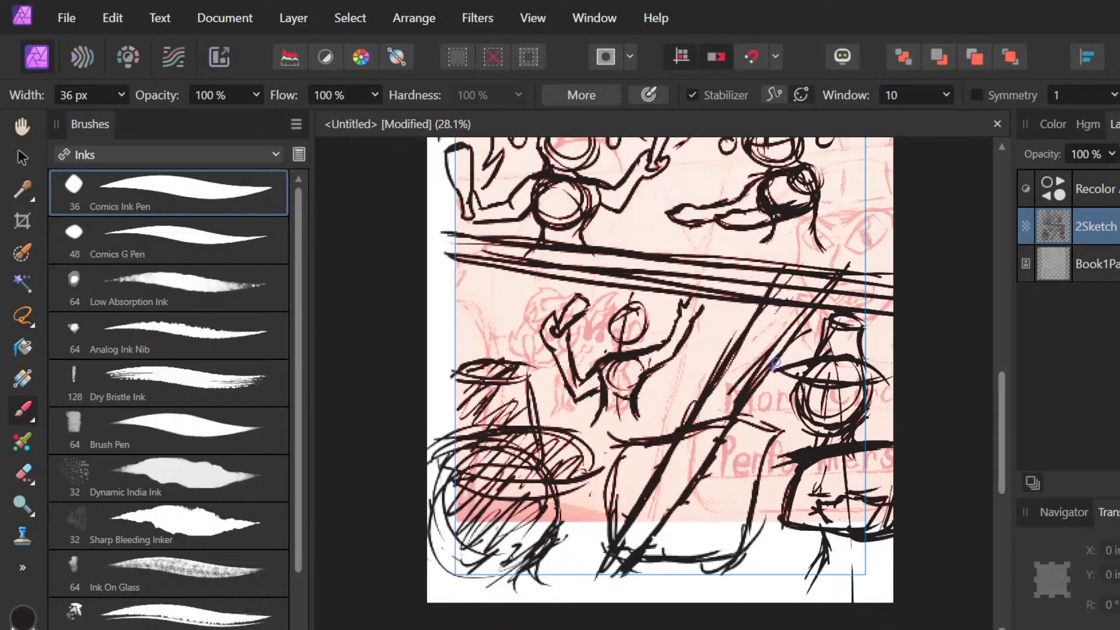
drag(698, 435, 808, 321)
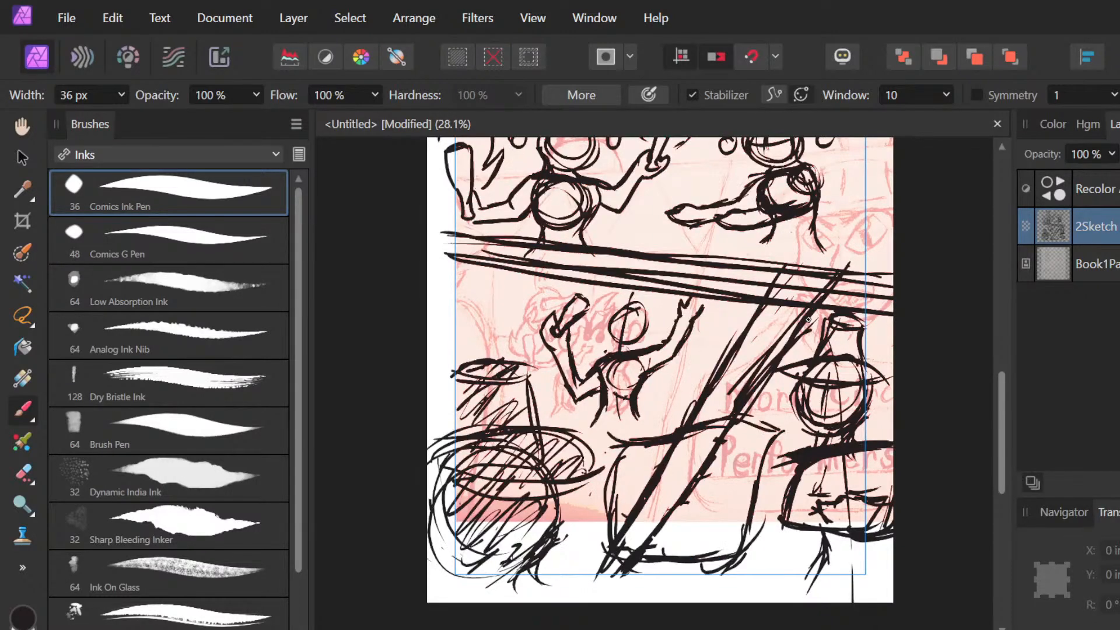
Step: Erase the divider lines running through the caption box and thicken the box's left, bottom and right edges
key(e)
mouse_move(752, 403)
mouse_down()
mouse_move(660, 519)
mouse_move(637, 529)
mouse_up()
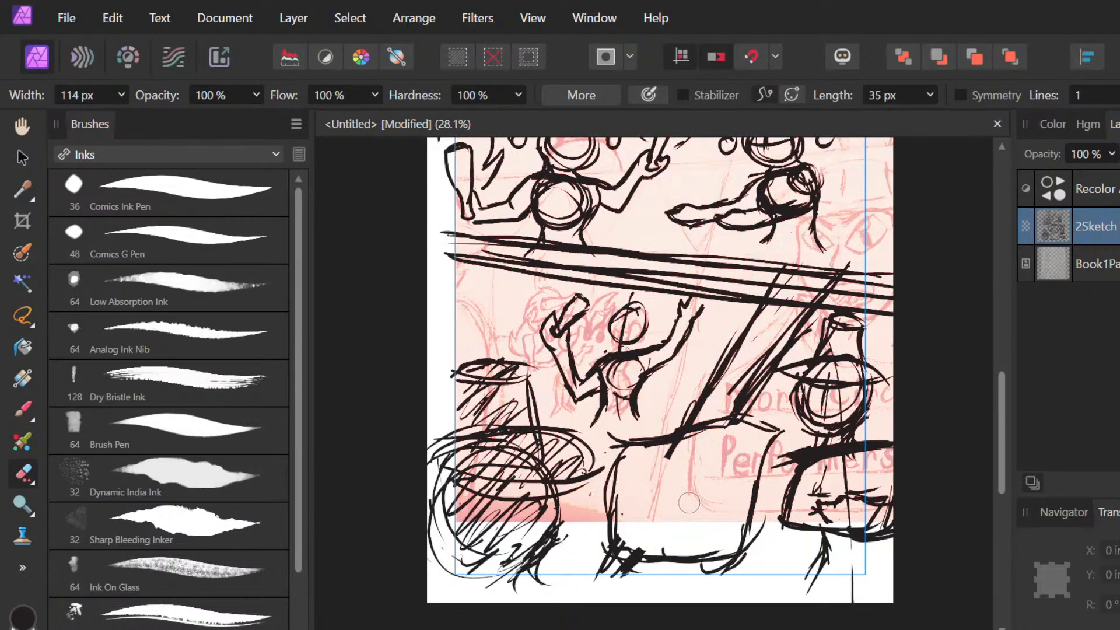
key(b)
drag(630, 444, 614, 540)
mouse_move(618, 542)
mouse_down()
mouse_move(733, 544)
mouse_move(756, 519)
mouse_up()
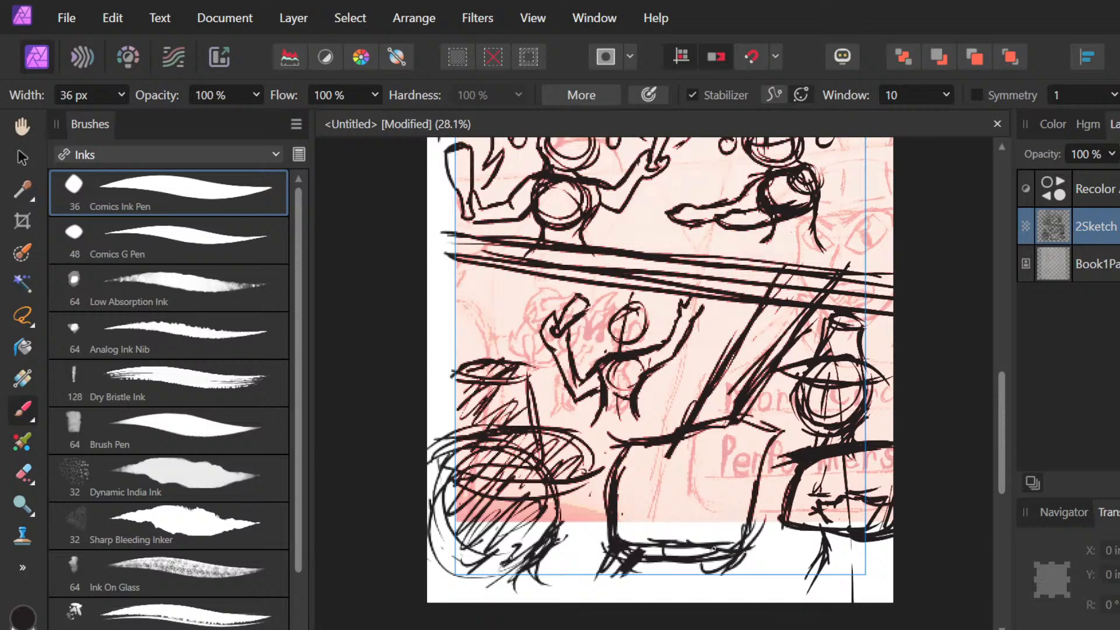
drag(712, 549, 759, 505)
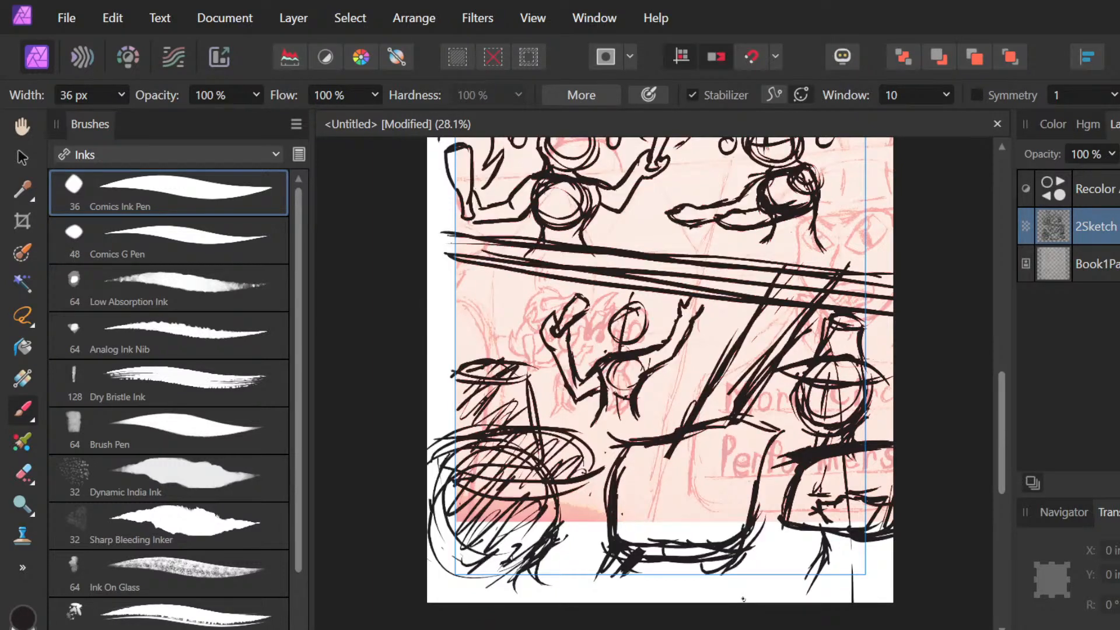
Step: Erase the stray strokes beneath the caption box and redraw short strokes below its lower-left corner
key(e)
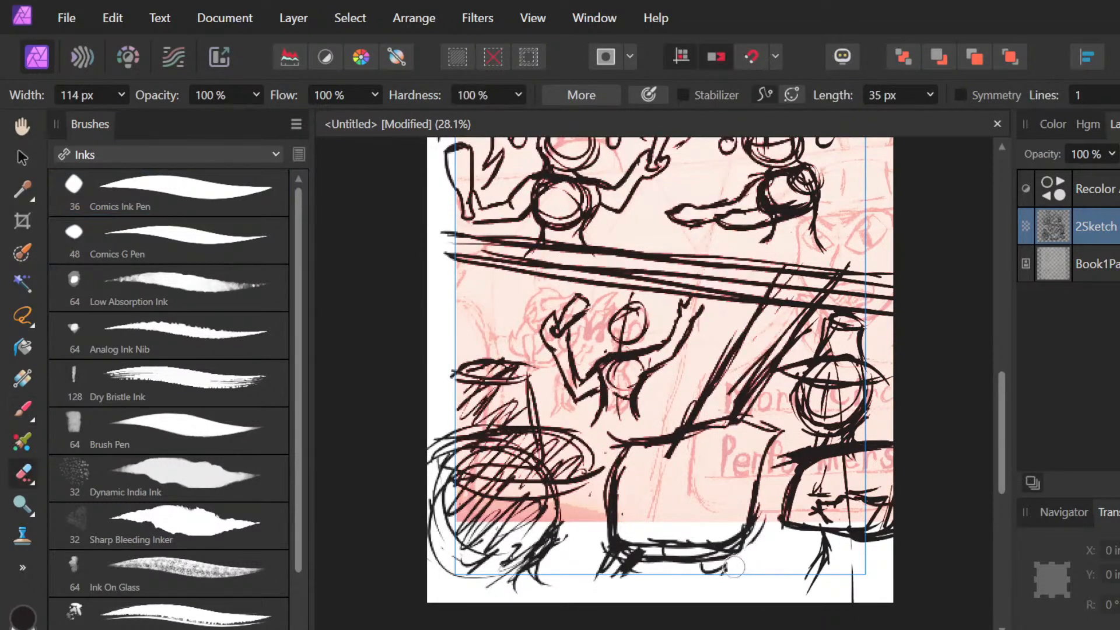
mouse_move(708, 572)
mouse_down()
mouse_move(666, 574)
mouse_move(727, 586)
mouse_up()
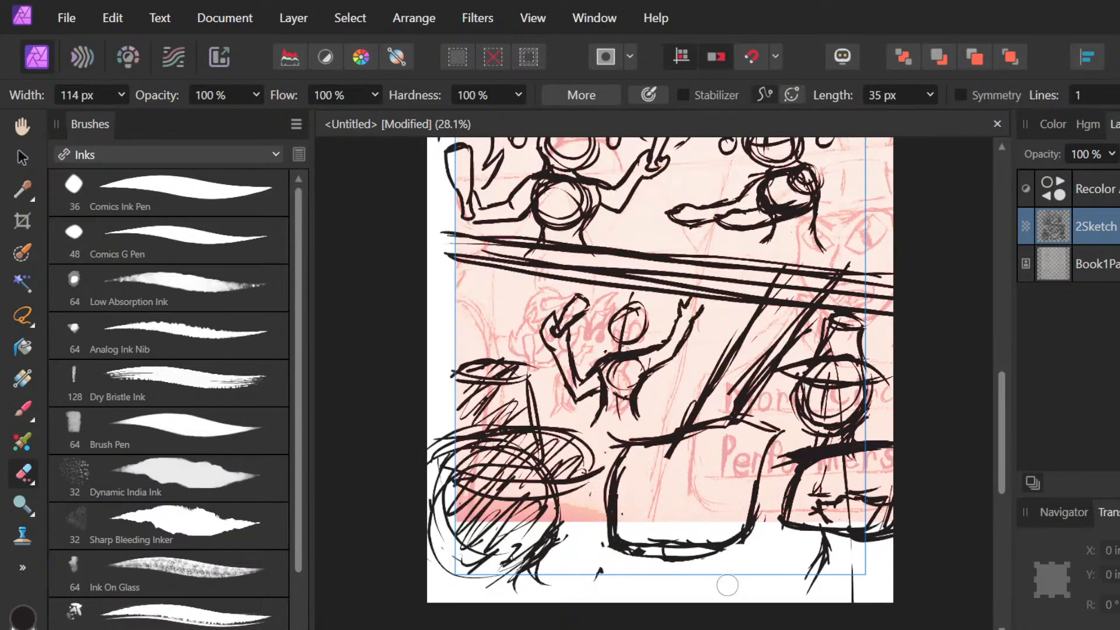
key(b)
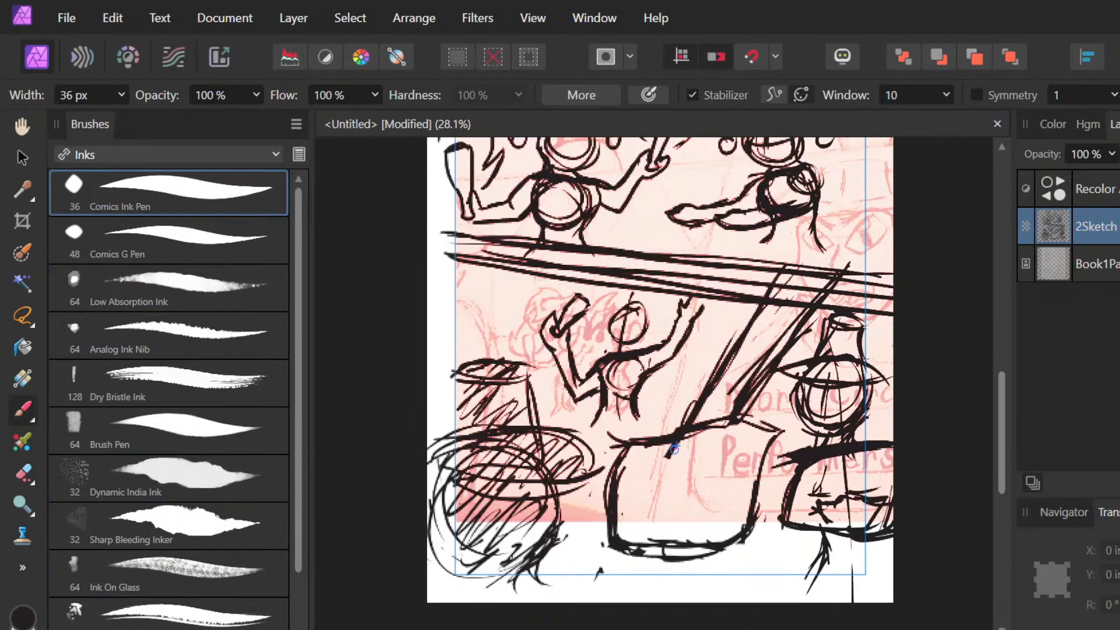
drag(616, 540, 596, 575)
drag(723, 438, 675, 505)
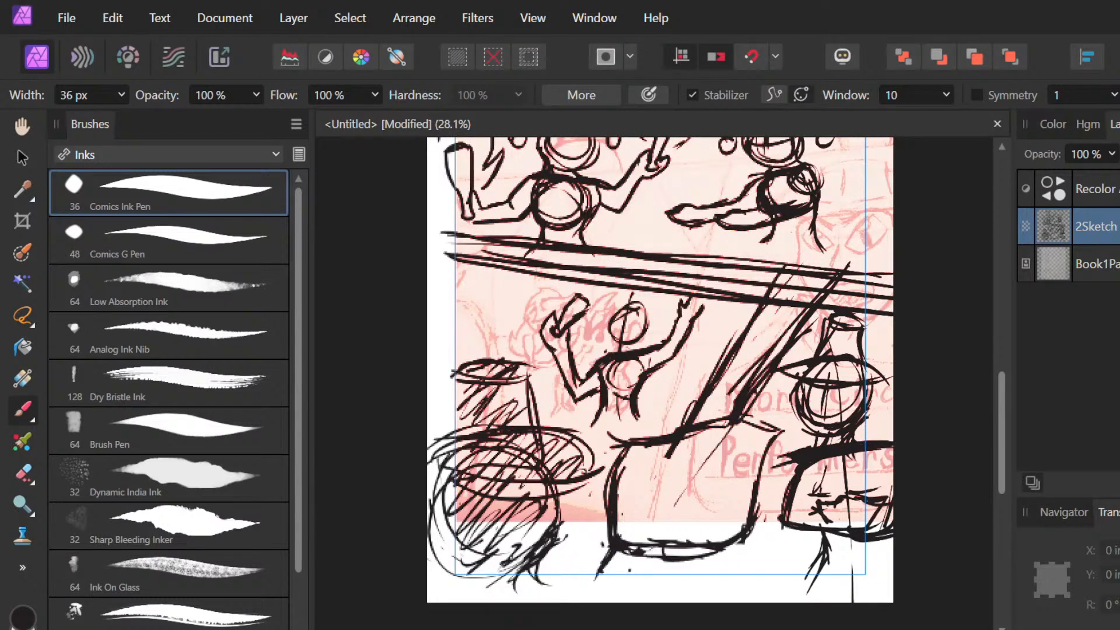
mouse_move(648, 551)
mouse_down()
mouse_move(626, 572)
mouse_move(646, 555)
mouse_up()
Step: Erase the extra lines inside the horizontal and diagonal panel dividers and redraw the horizontal divider's two edges with thicker strokes
key(e)
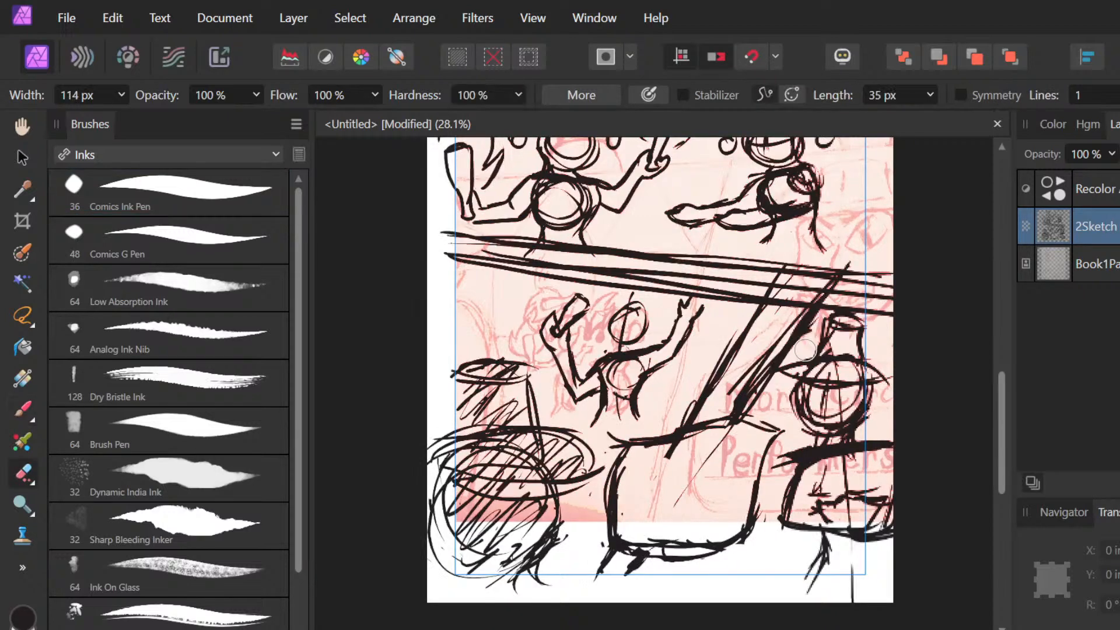
mouse_move(806, 350)
mouse_down()
mouse_move(806, 289)
mouse_move(763, 359)
mouse_move(767, 283)
mouse_move(822, 287)
mouse_move(493, 251)
mouse_move(518, 242)
mouse_up()
key(b)
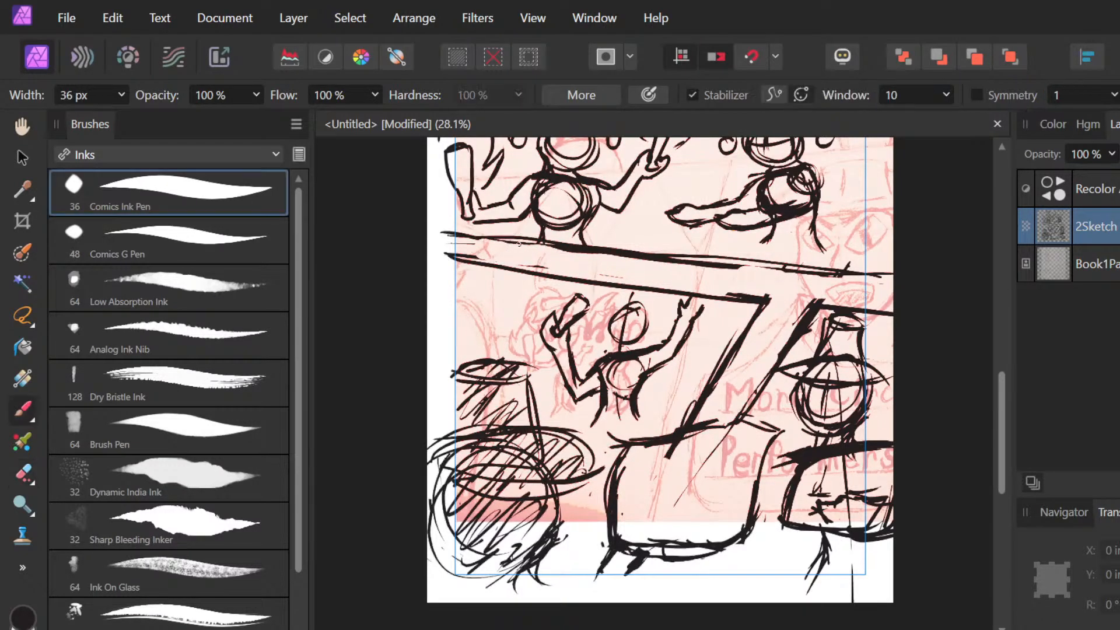
drag(448, 233, 905, 279)
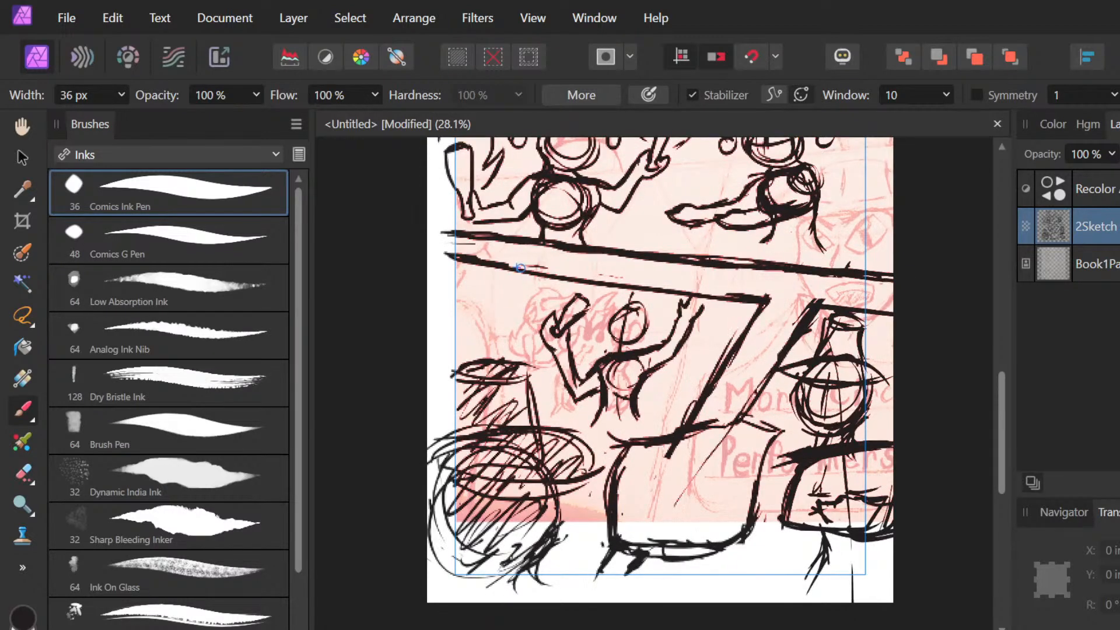
drag(520, 268, 826, 307)
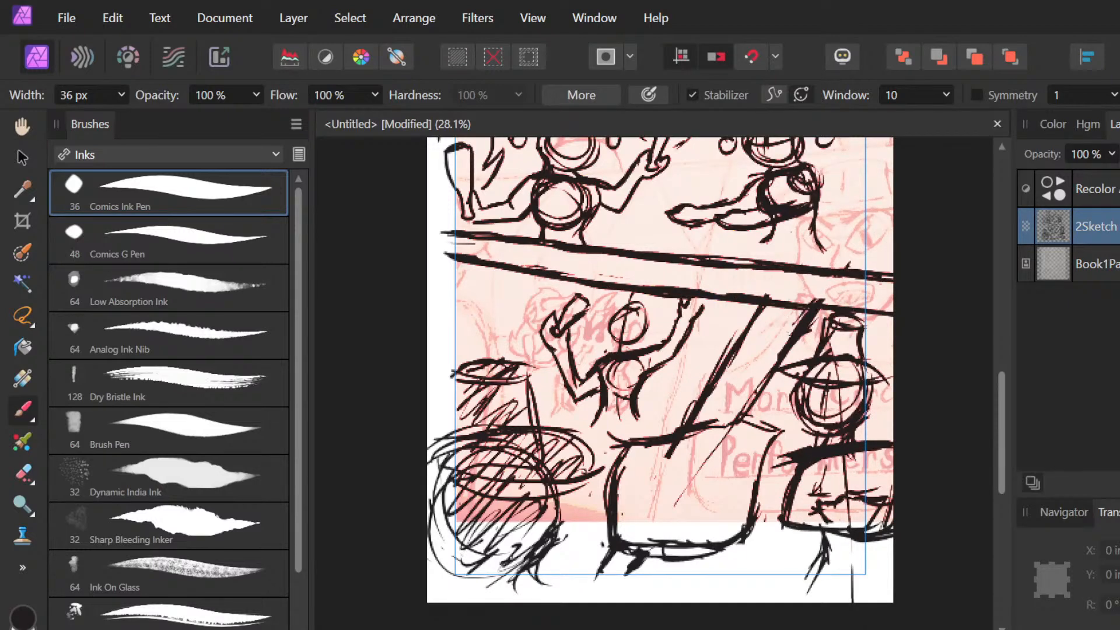
Step: Erase the stray lines where the diagonal divider meets the horizontal one and inside the caption box
key(e)
drag(776, 325, 796, 312)
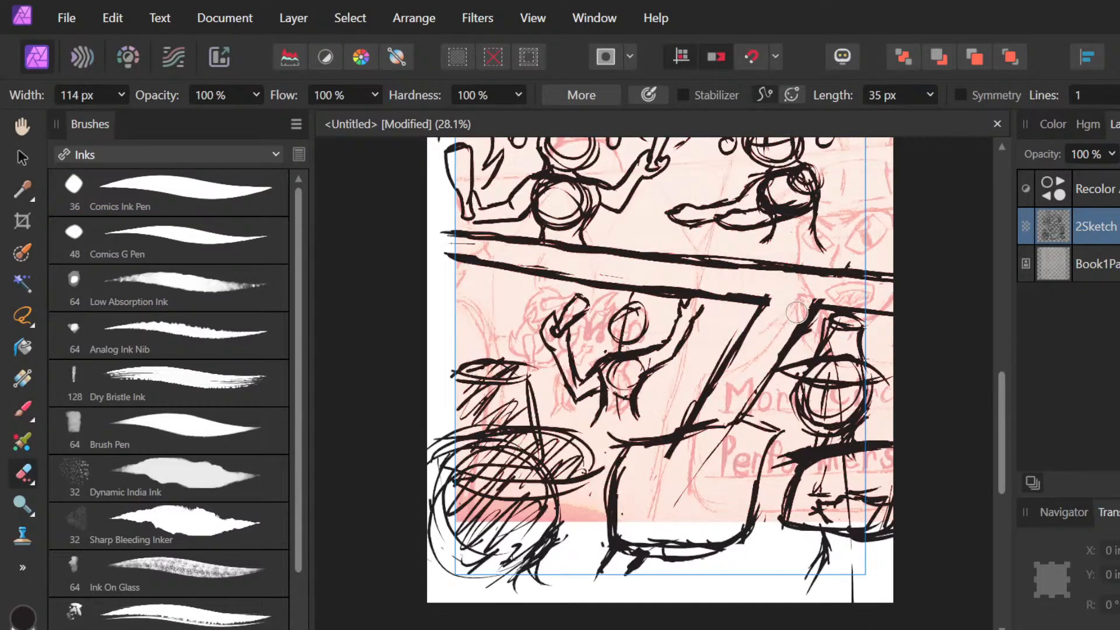
drag(722, 437, 680, 493)
Step: Thicken the caption box's top and right edges and redraw its bottom edge slightly higher
key(b)
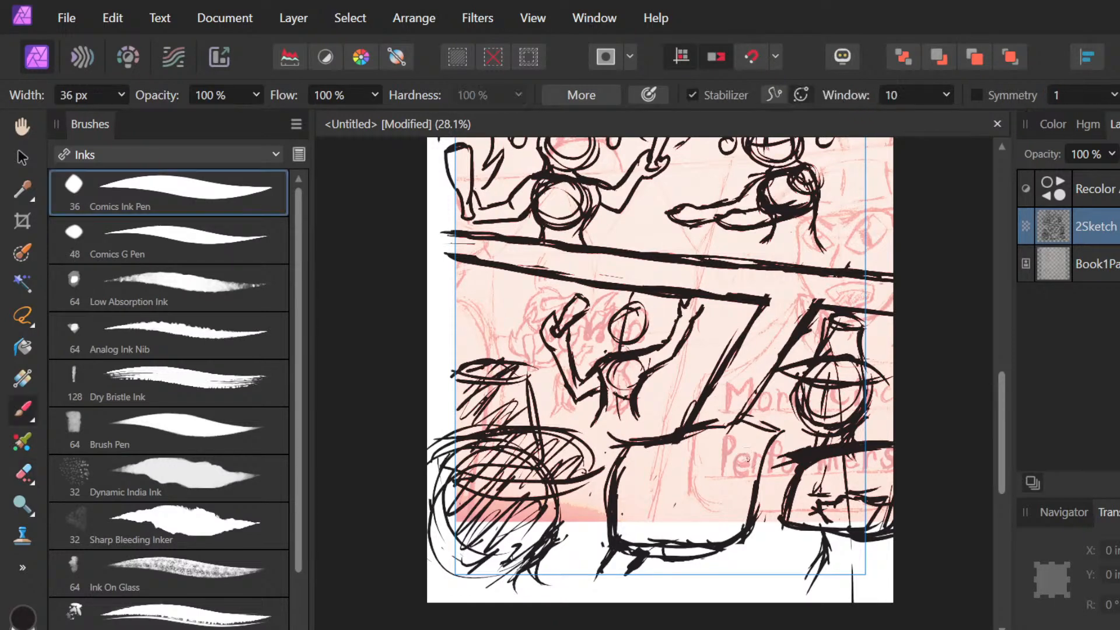
mouse_move(688, 433)
mouse_down()
mouse_move(749, 419)
mouse_move(639, 439)
mouse_move(619, 448)
mouse_move(619, 475)
mouse_move(632, 442)
mouse_up()
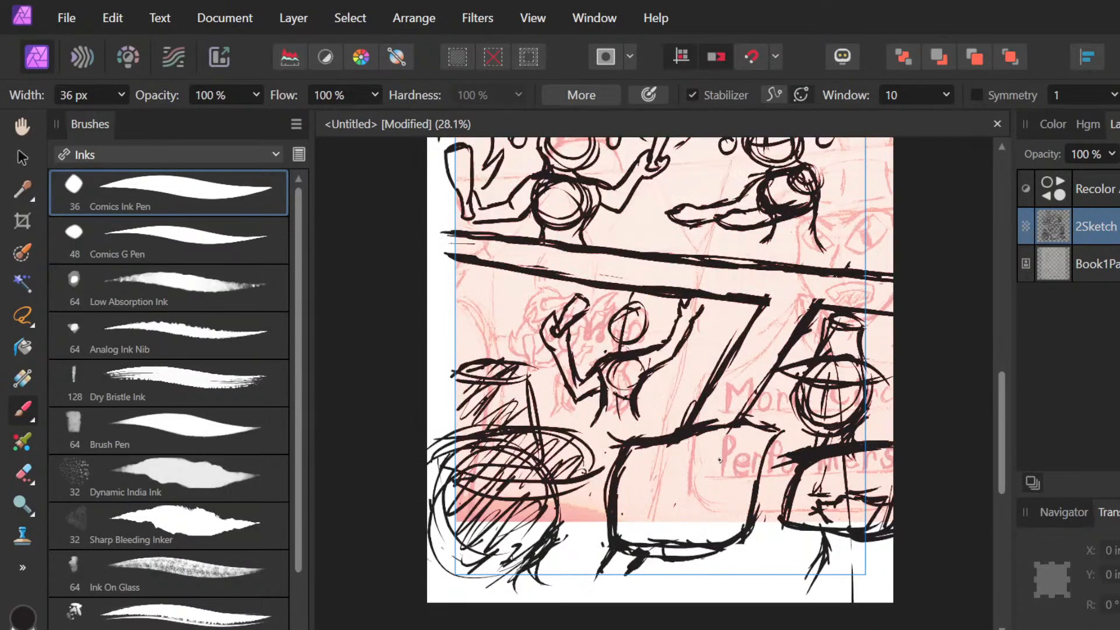
mouse_move(743, 418)
mouse_down()
mouse_move(769, 426)
mouse_move(707, 422)
mouse_up()
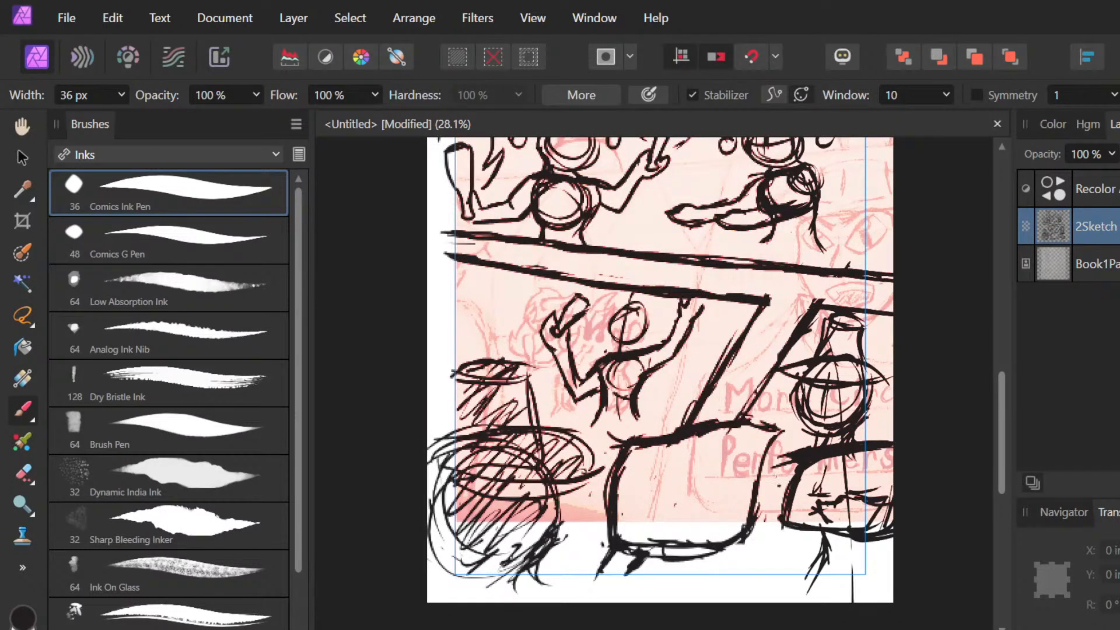
drag(775, 433, 753, 495)
mouse_move(713, 542)
mouse_down()
mouse_move(664, 536)
mouse_move(633, 515)
mouse_move(693, 532)
mouse_up()
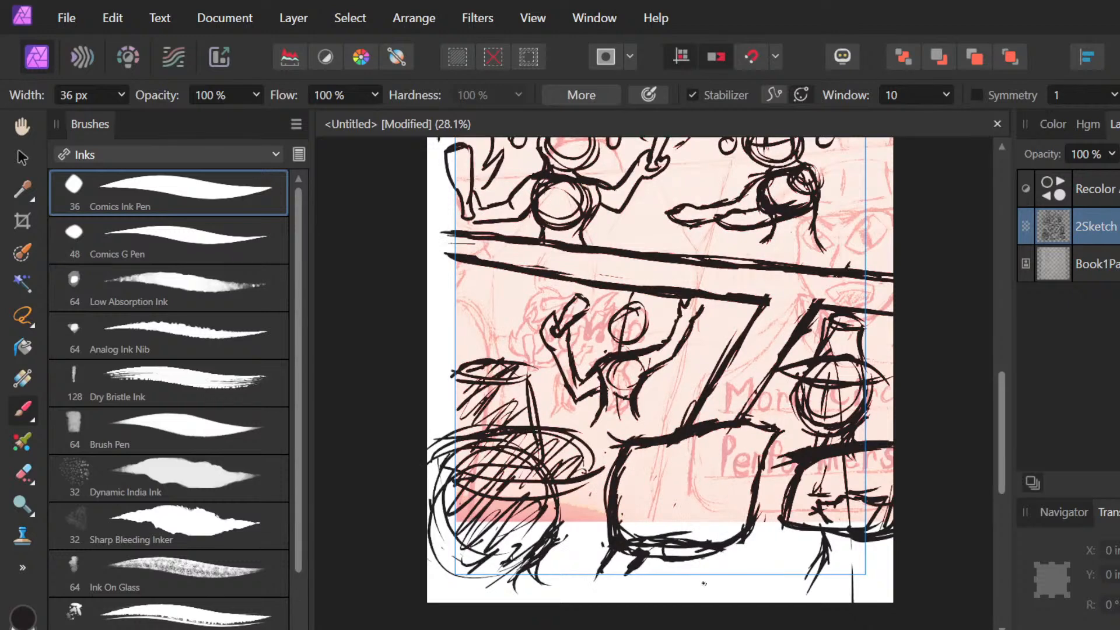
Step: Erase the leftover lower outline beneath the caption box and tidy its lower-right corner
key(e)
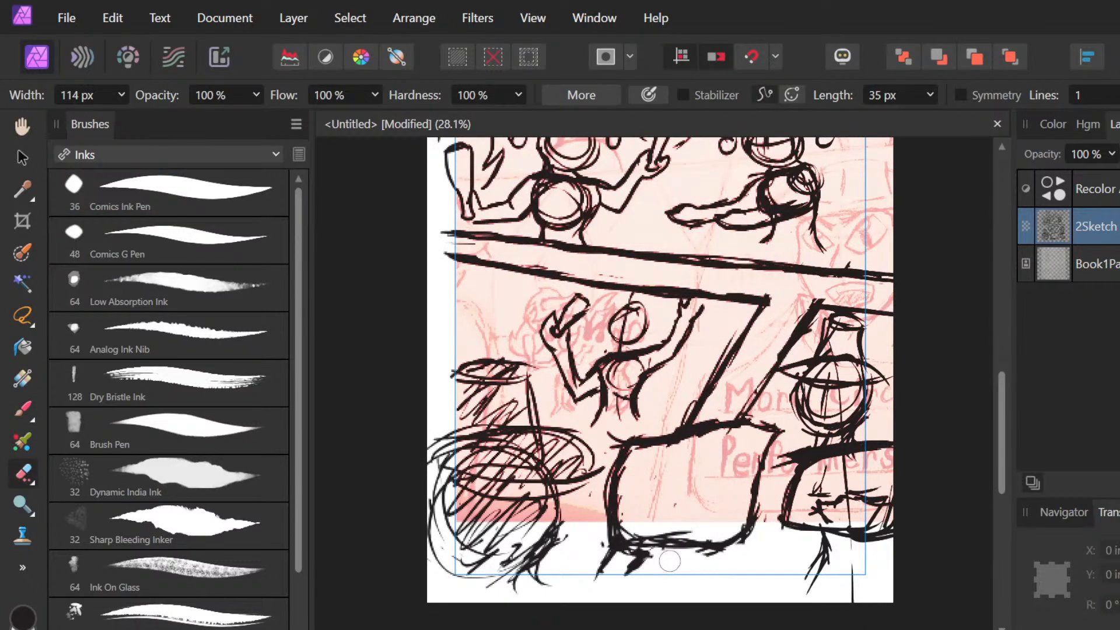
drag(671, 560, 710, 560)
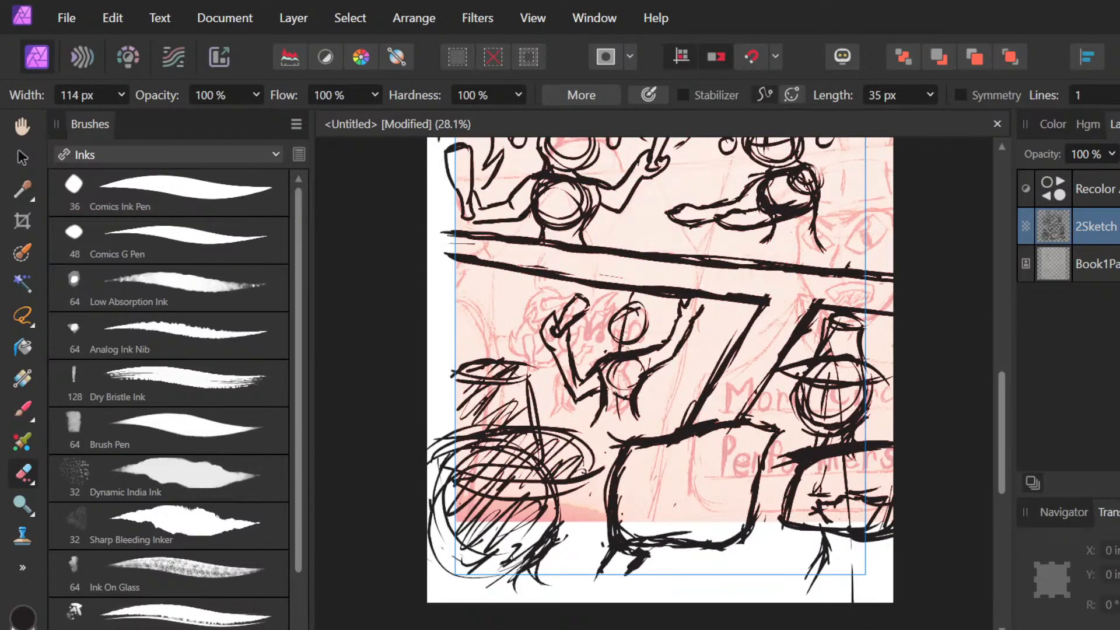
drag(768, 520, 762, 533)
Step: Fill the caption box with rows of short wavy lines as placeholder text
key(b)
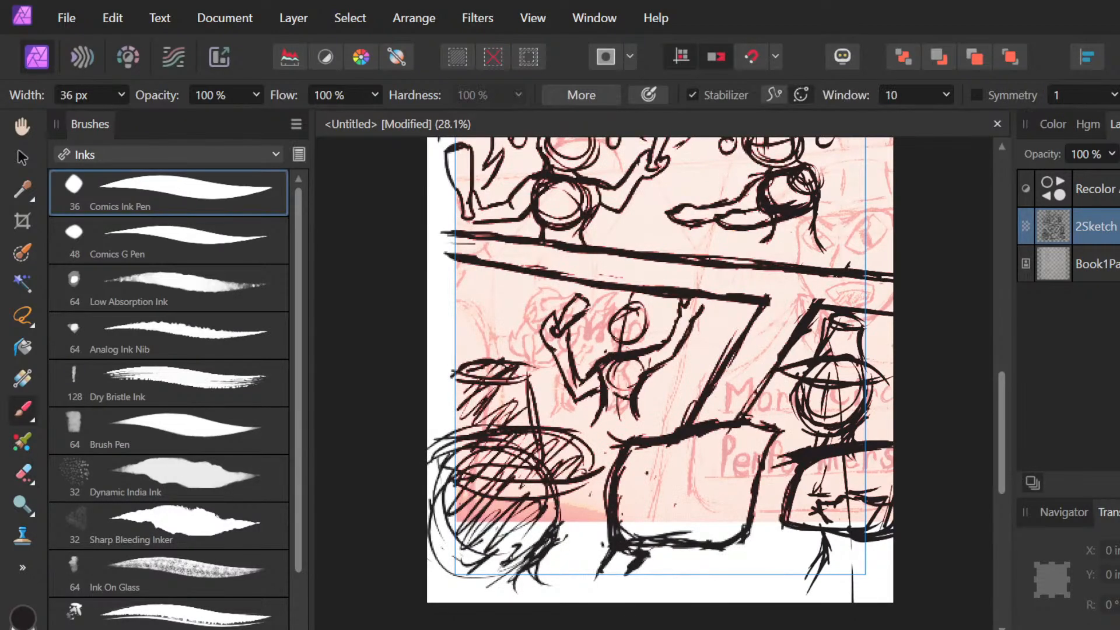
drag(644, 470, 727, 455)
drag(629, 503, 729, 491)
drag(635, 522, 672, 513)
drag(689, 508, 724, 514)
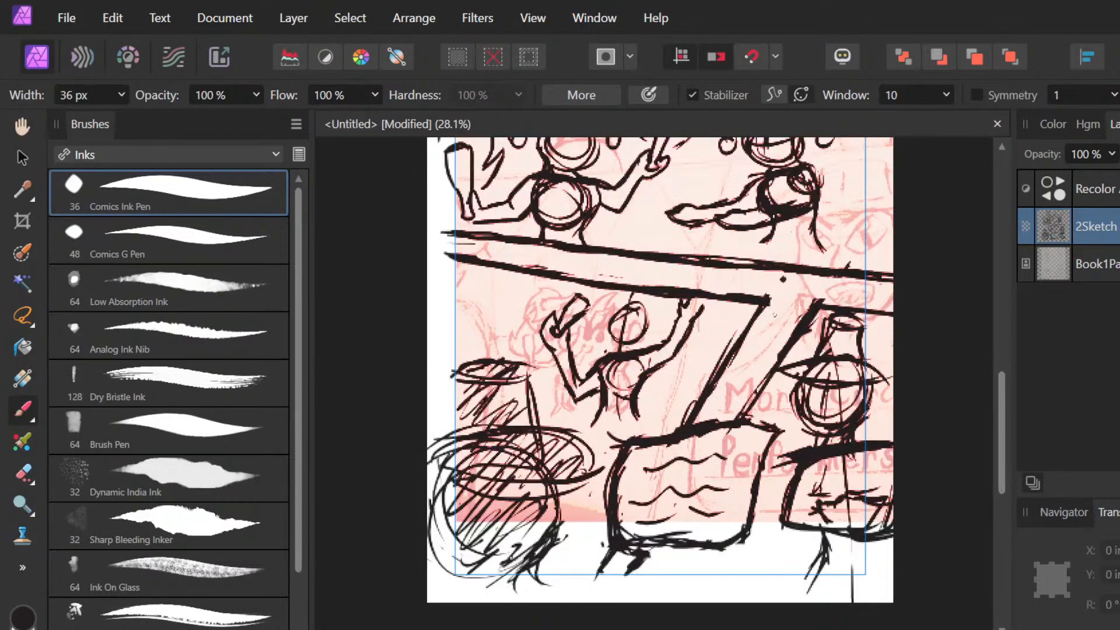
Step: Draw two rows of wavy placeholder text inside the speech bubble above the upper-right jester
scroll(733, 329, up, 3)
scroll(732, 330, up, 4)
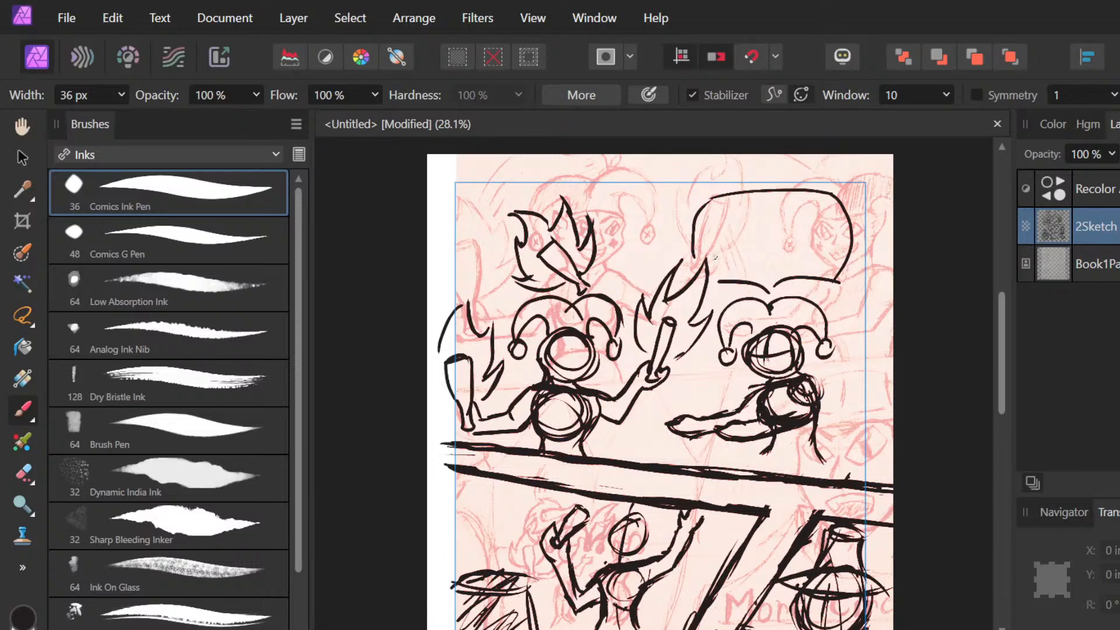
click(715, 256)
drag(715, 223, 831, 216)
mouse_move(717, 255)
mouse_down()
mouse_move(754, 243)
mouse_move(827, 254)
mouse_up()
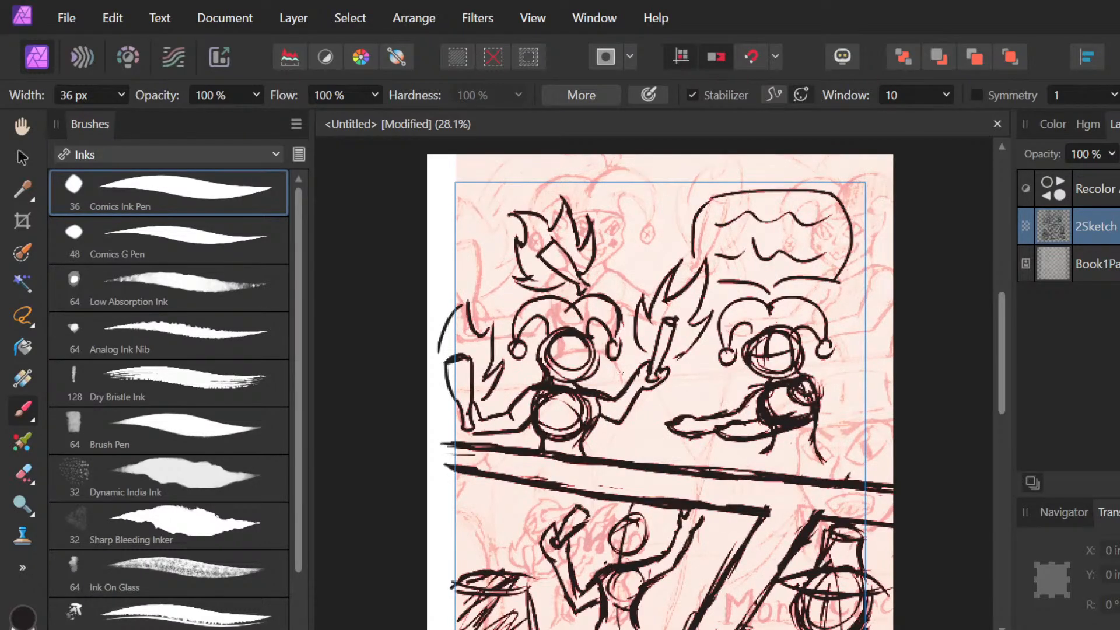
Step: Erase the sketch strokes that spill past the page's left and bottom margins
scroll(693, 312, down, 1)
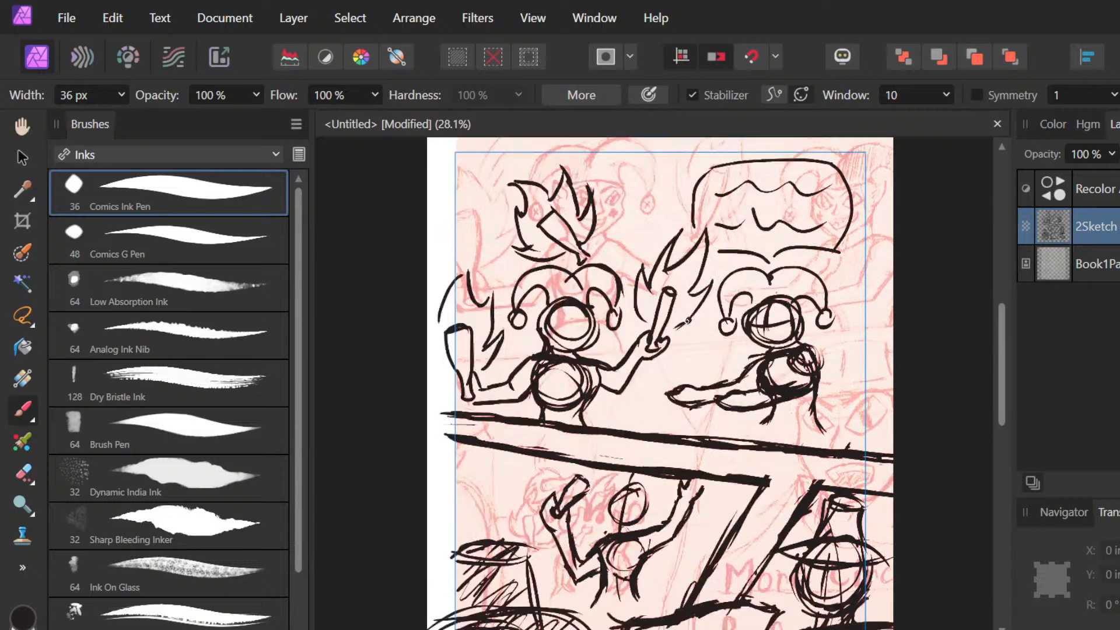
key(e)
mouse_move(436, 315)
mouse_down()
mouse_move(434, 267)
mouse_move(443, 375)
mouse_move(434, 456)
mouse_up()
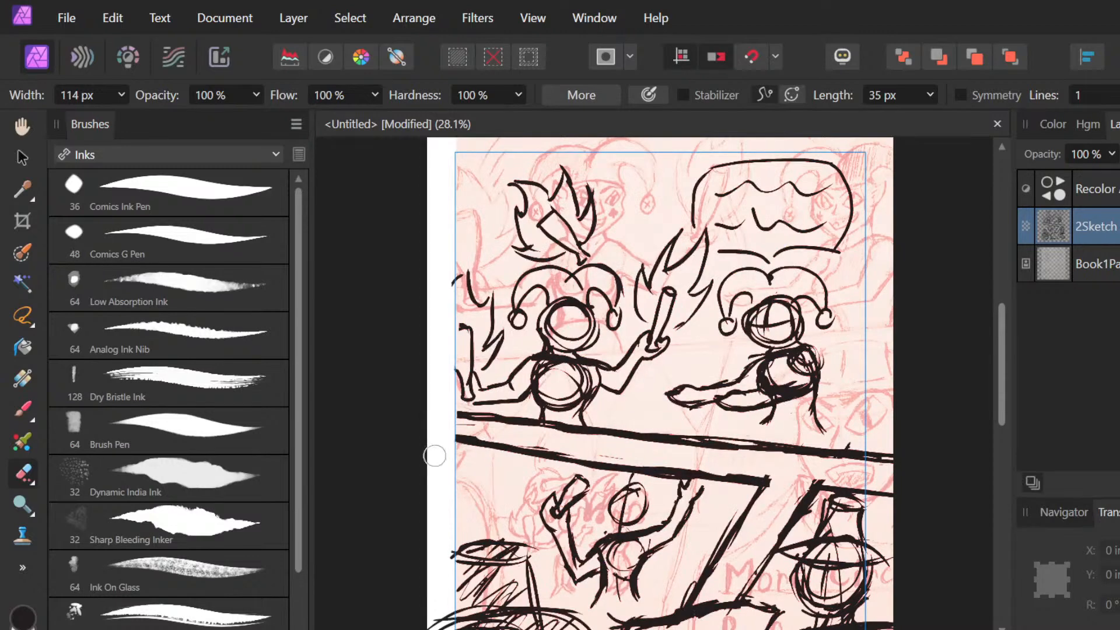
scroll(583, 412, down, 3)
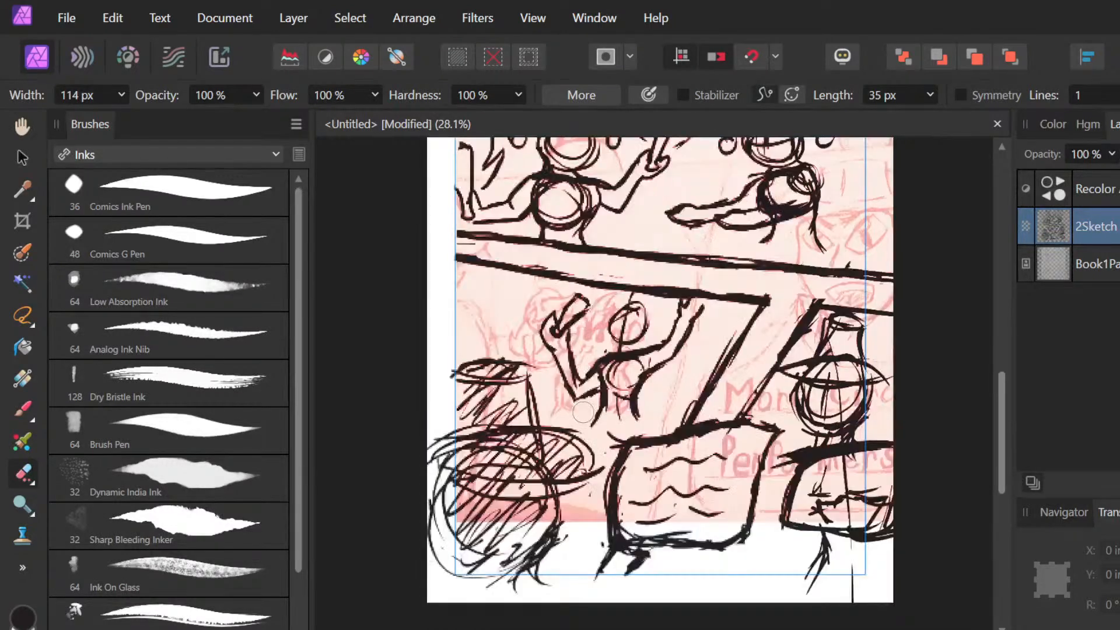
mouse_move(440, 438)
mouse_down()
mouse_move(437, 522)
mouse_move(444, 406)
mouse_move(432, 519)
mouse_move(529, 583)
mouse_move(590, 587)
mouse_up()
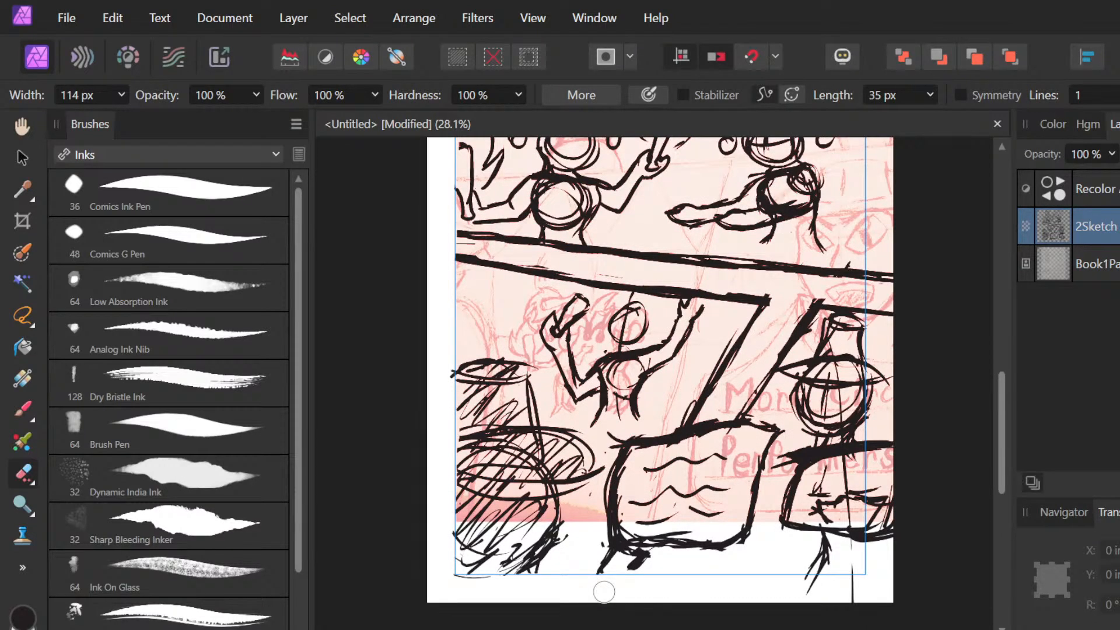
drag(604, 592, 950, 609)
key(b)
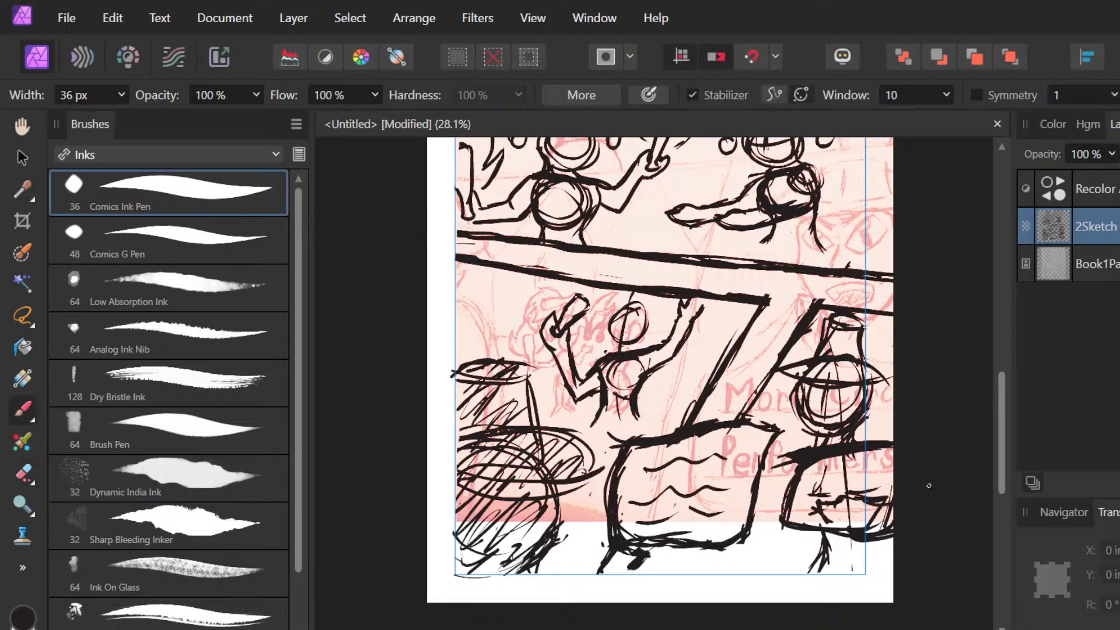
Step: Hide the scanned reference layer beneath the sketch
scroll(915, 454, up, 5)
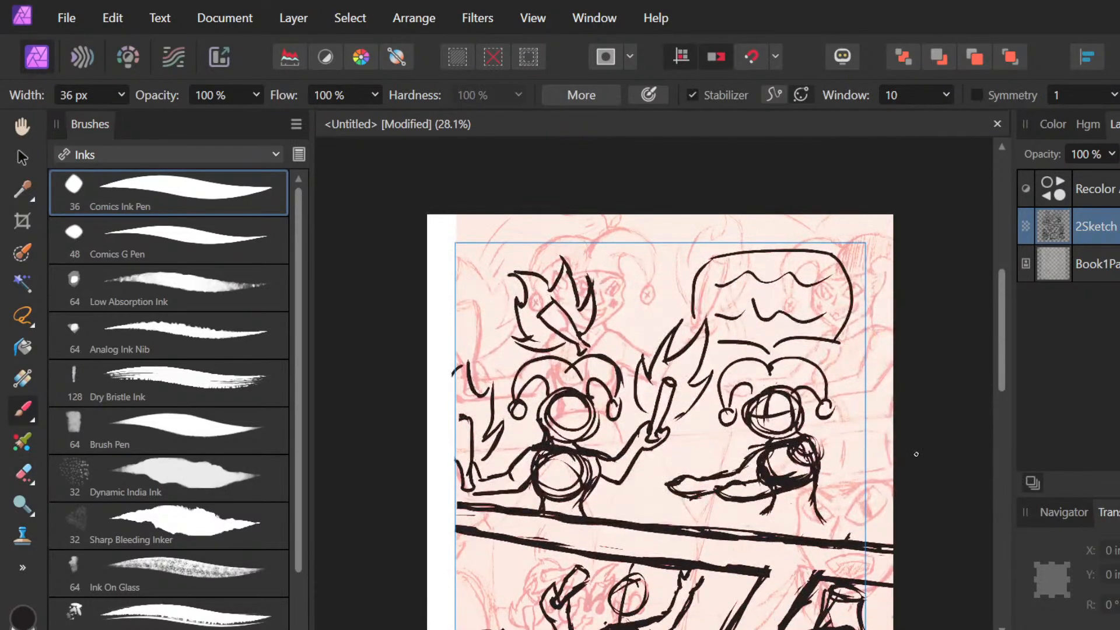
scroll(916, 454, down, 1)
click(1118, 264)
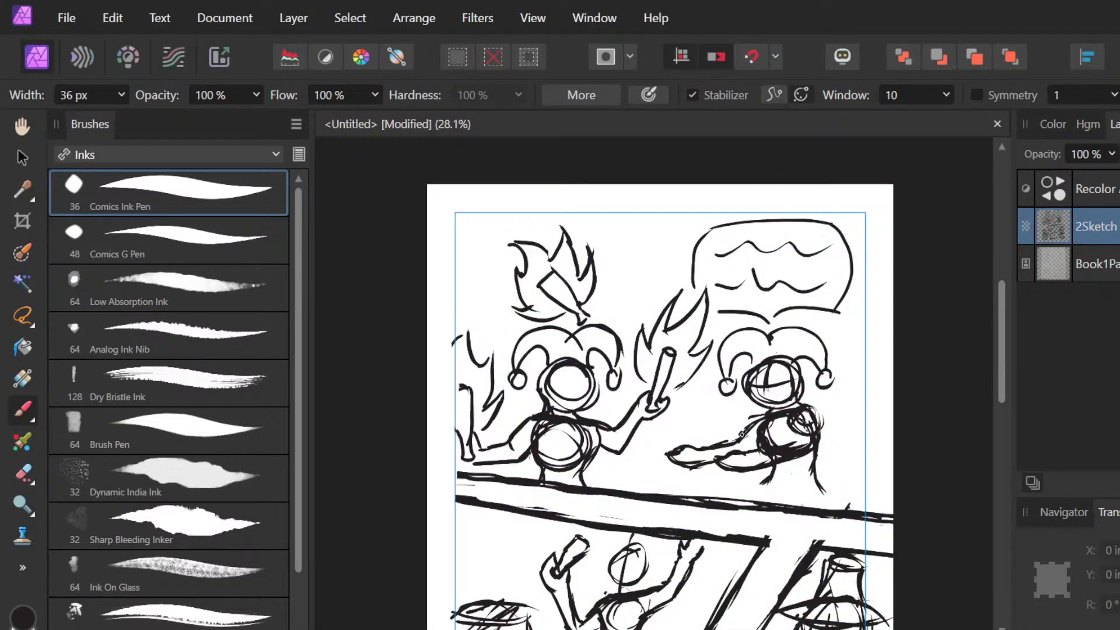
Step: Draw curled jester-hat points on both sides of the round head of the arm-raising figure in the lower-left panel
scroll(741, 435, down, 1)
scroll(741, 435, down, 4)
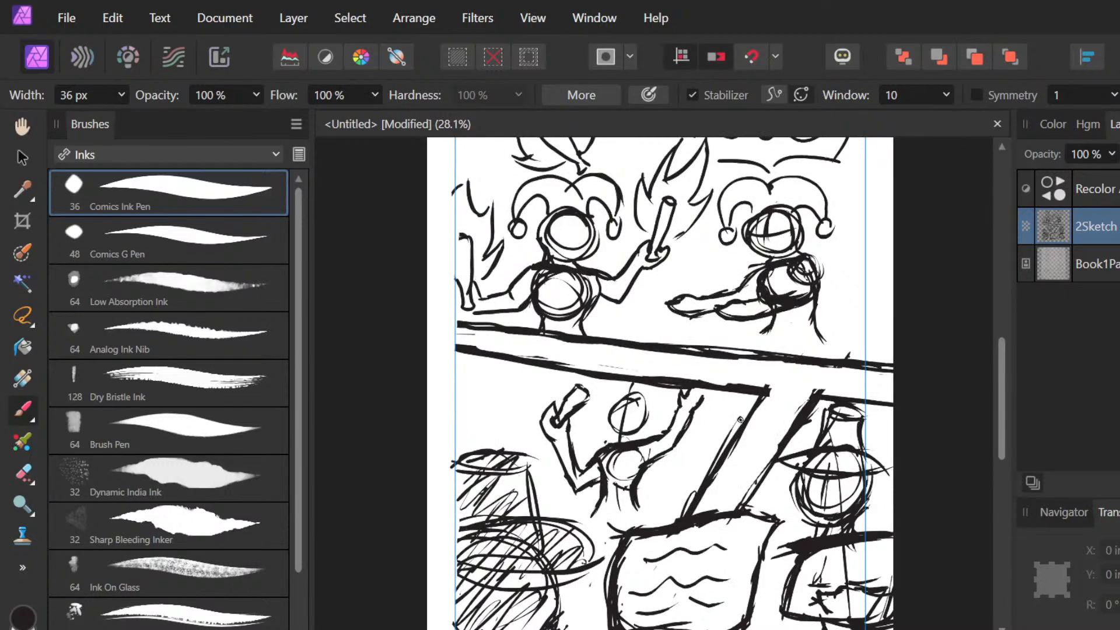
mouse_move(607, 385)
mouse_down()
mouse_move(618, 409)
mouse_move(601, 382)
mouse_up()
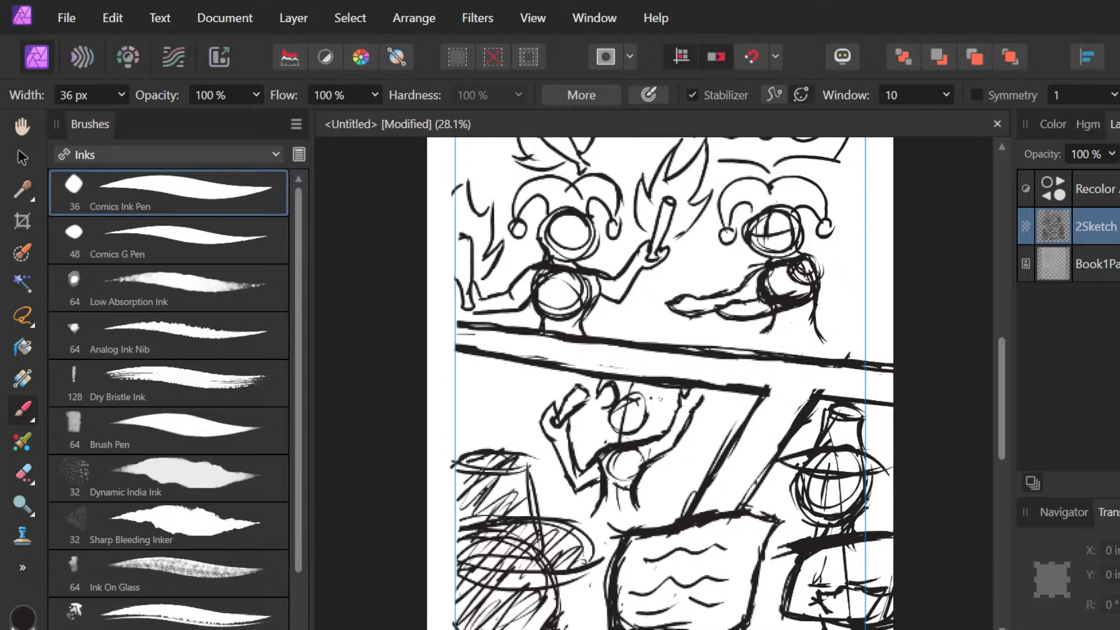
mouse_move(647, 415)
mouse_down()
mouse_move(662, 399)
mouse_move(672, 410)
mouse_up()
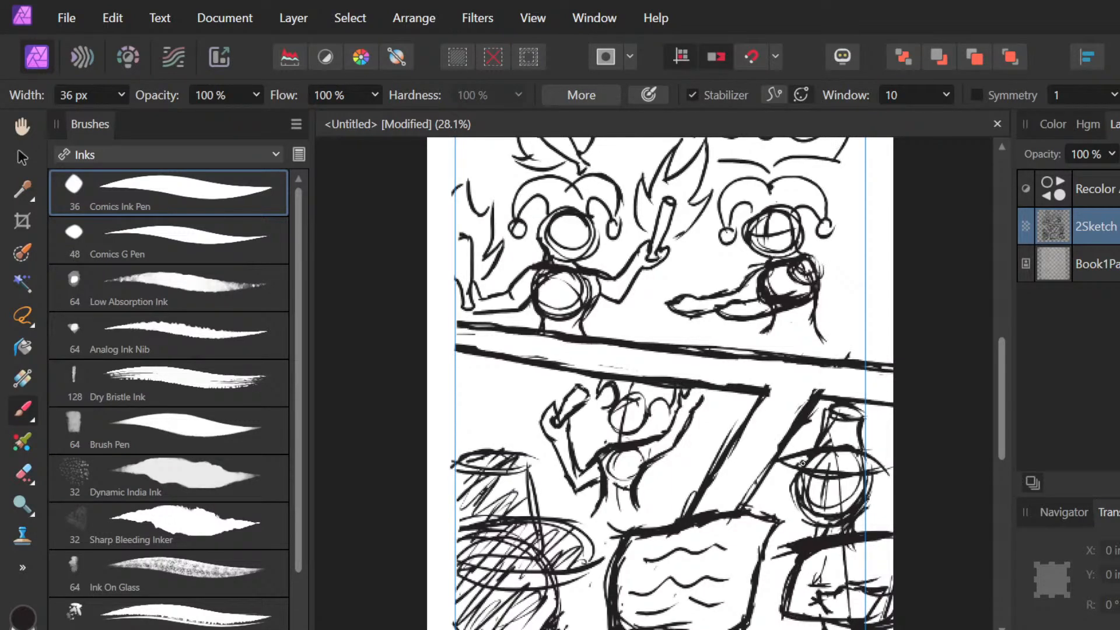
Step: Draw crossing face guidelines on the round head of the arm-raising figure in the lower-left panel
scroll(803, 464, down, 1)
scroll(801, 463, up, 2)
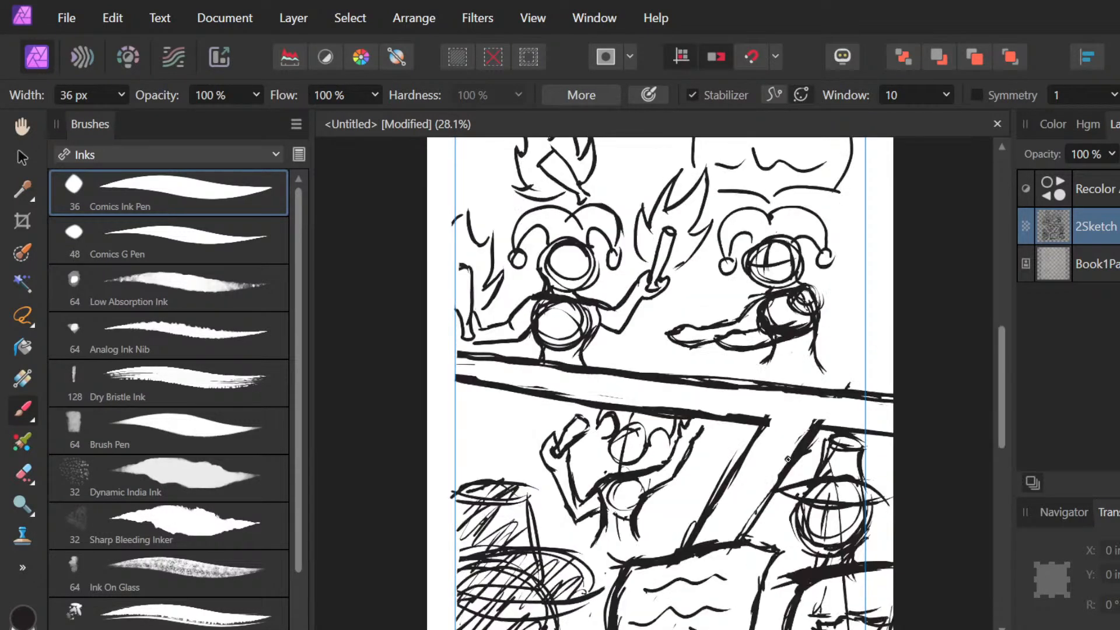
drag(643, 456, 634, 469)
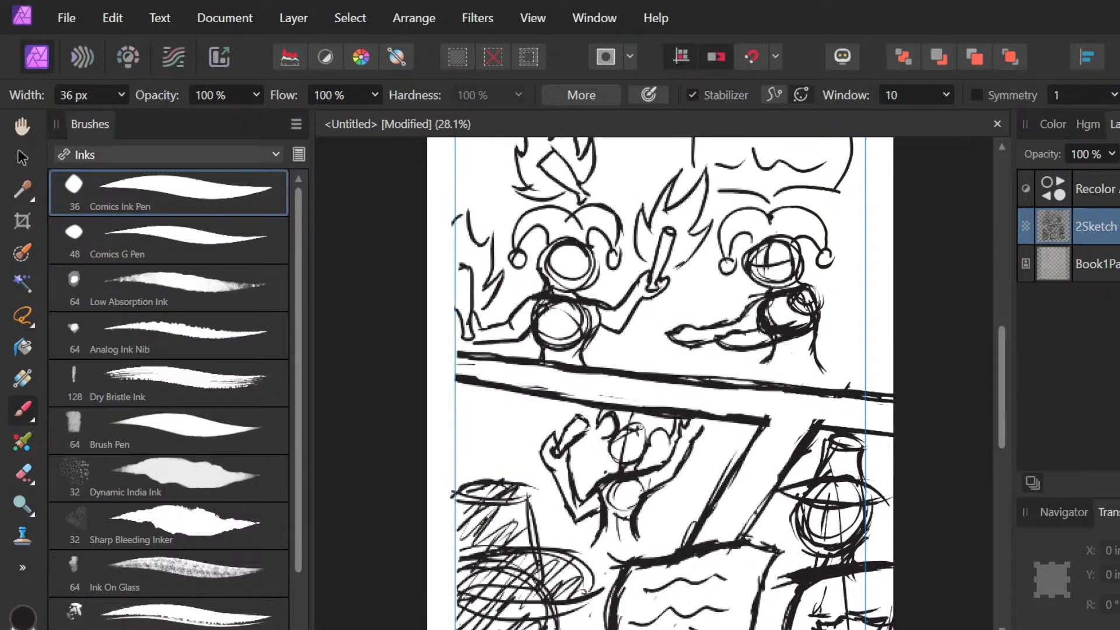
mouse_move(633, 416)
mouse_down()
mouse_move(623, 461)
mouse_move(645, 435)
mouse_up()
Step: Draw vertical and horizontal face guidelines across the head of the upper-left torch-juggling jester
scroll(632, 471, up, 4)
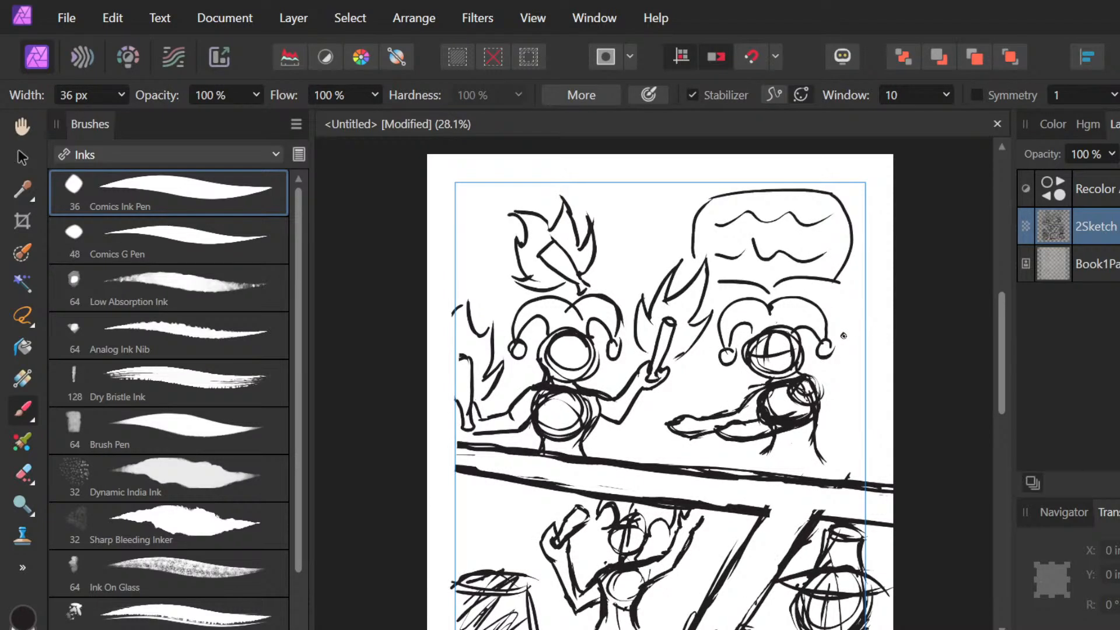
drag(579, 338, 566, 376)
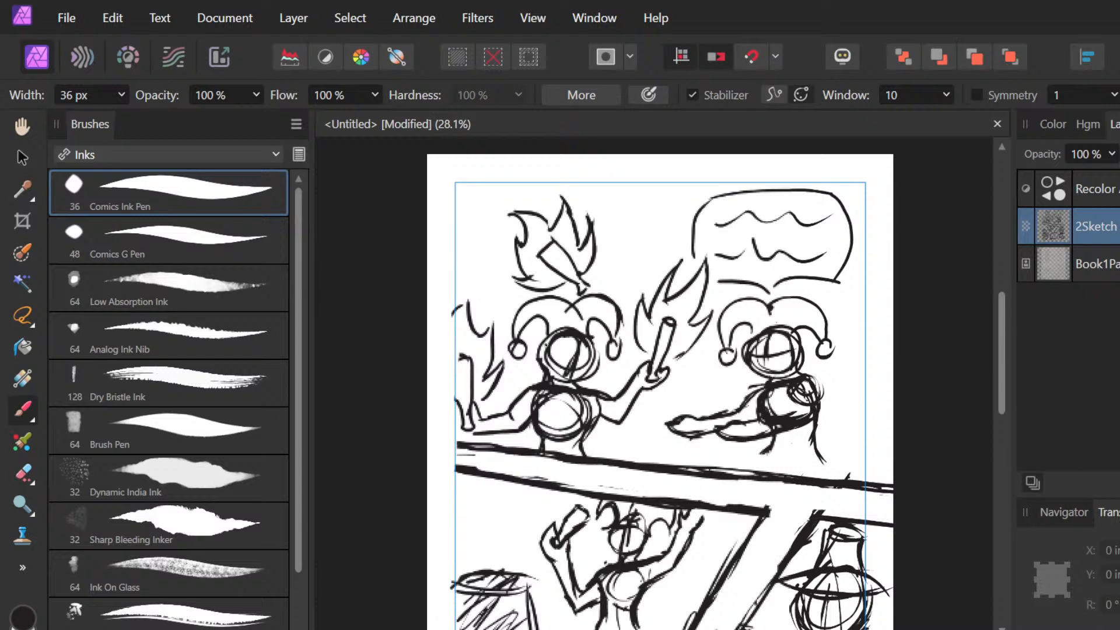
mouse_move(541, 351)
mouse_down()
mouse_move(600, 352)
mouse_move(559, 354)
mouse_up()
mouse_move(762, 338)
mouse_down()
mouse_move(768, 374)
mouse_move(794, 349)
mouse_up()
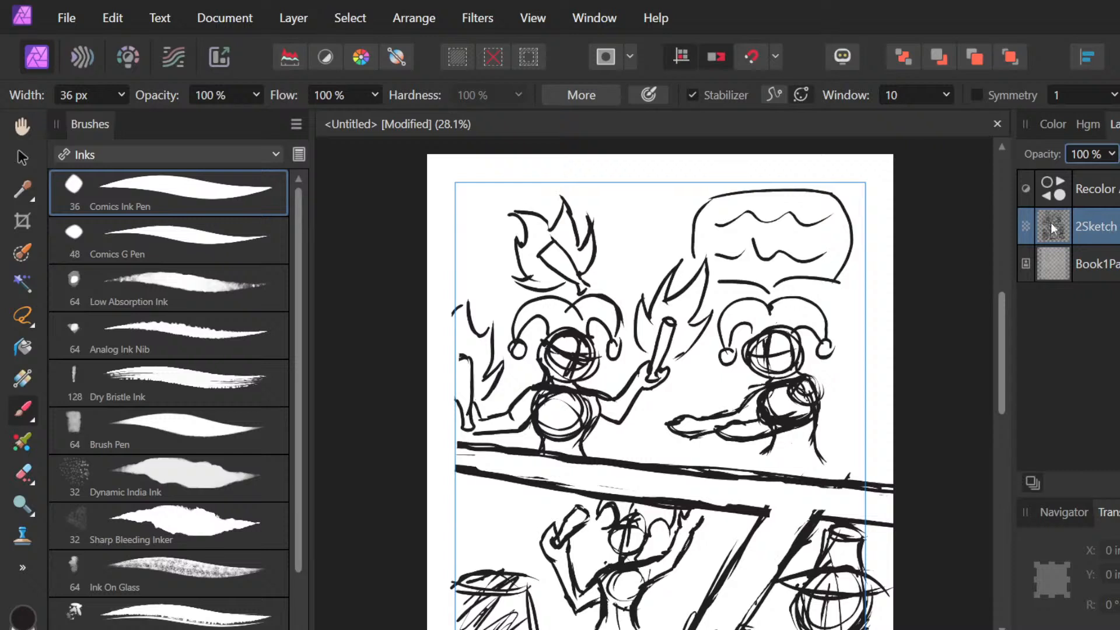
Step: Reduce the opacity of the 2Sketch layer to 33%
click(1112, 154)
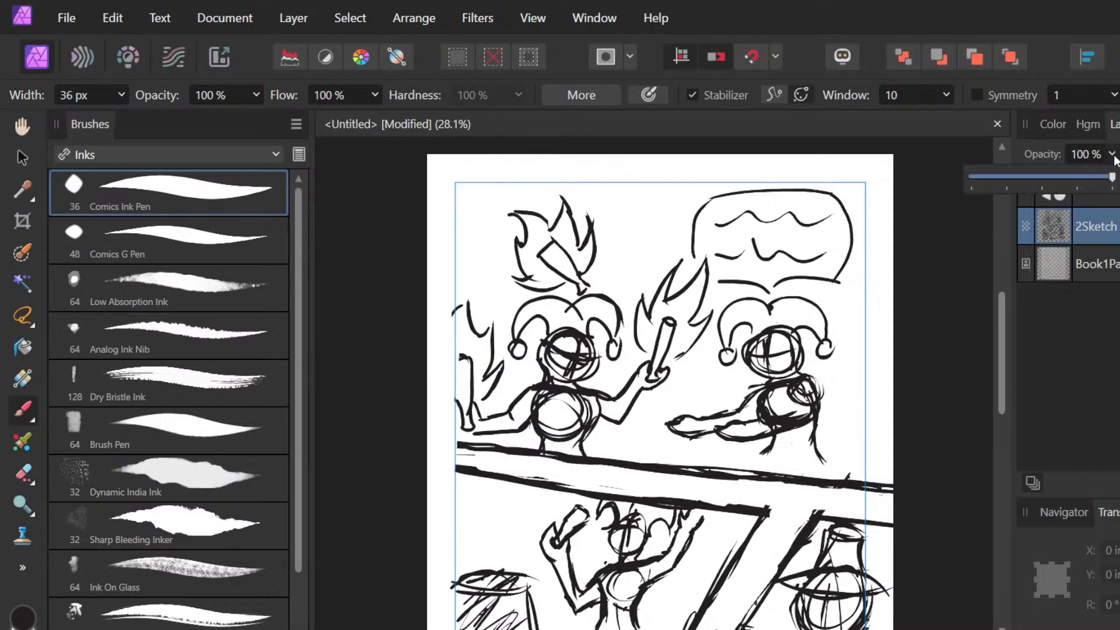
drag(1112, 177, 1021, 191)
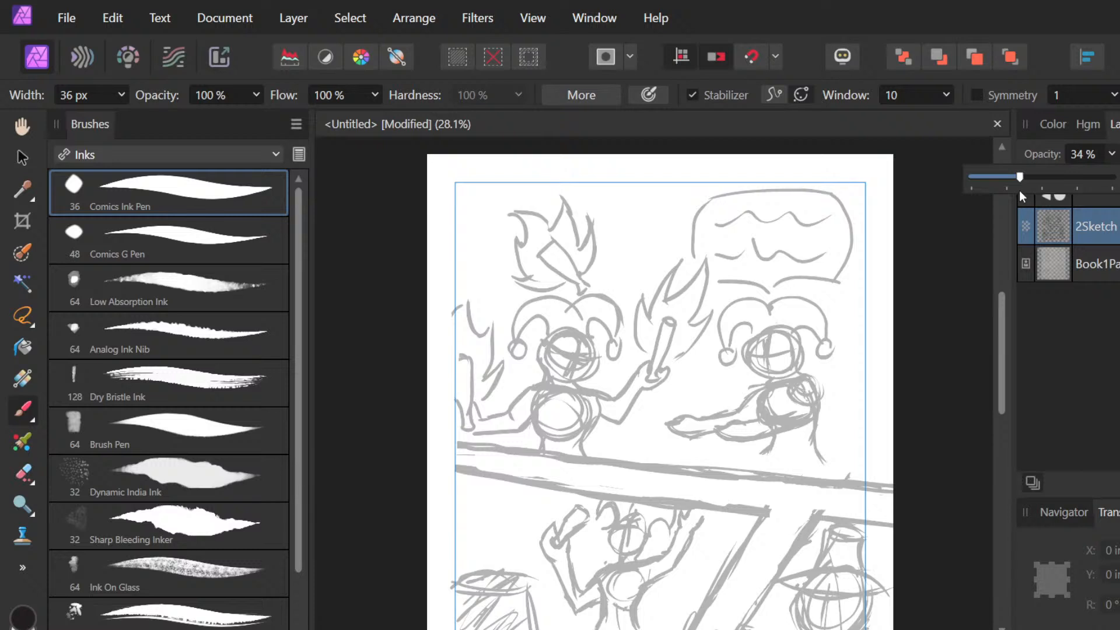
drag(1020, 191, 1018, 190)
click(138, 247)
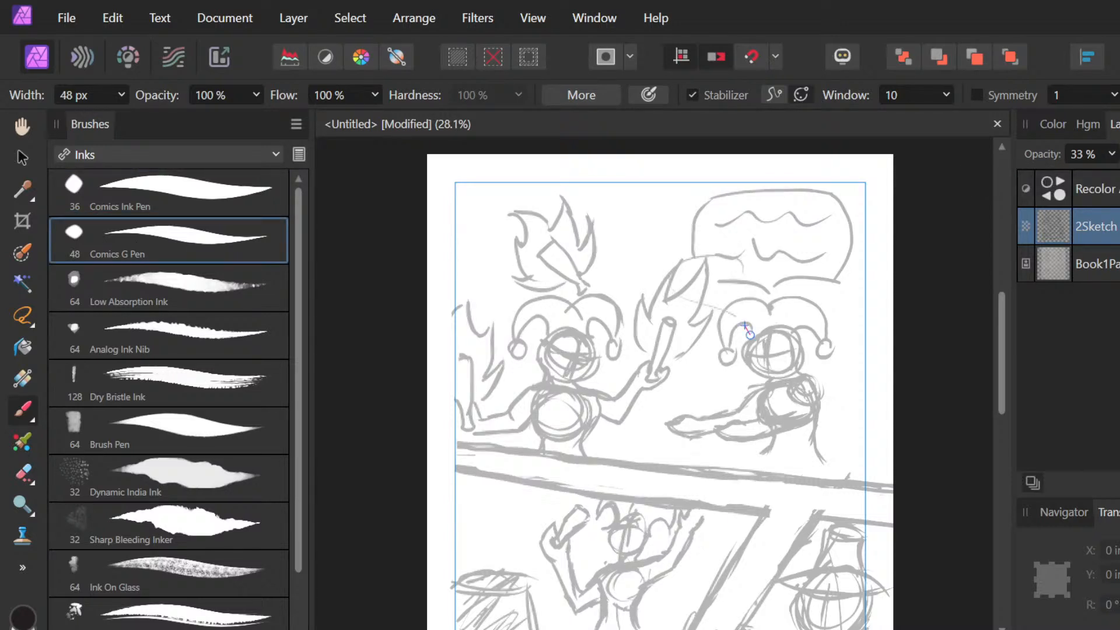
drag(750, 334, 811, 464)
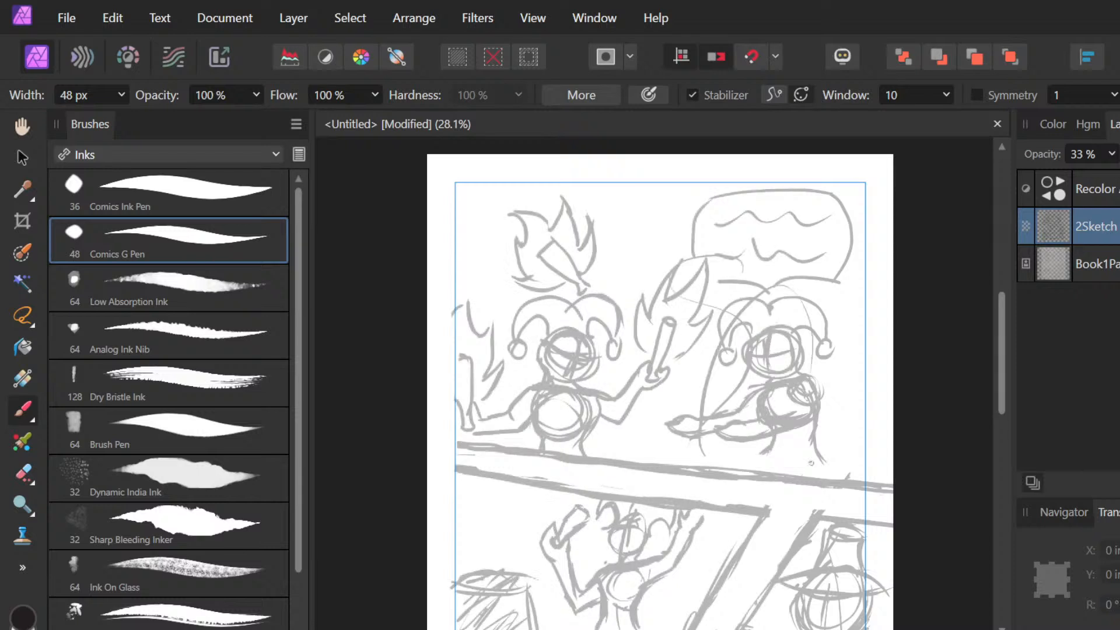
key(ctrl+z)
key(ctrl+z)
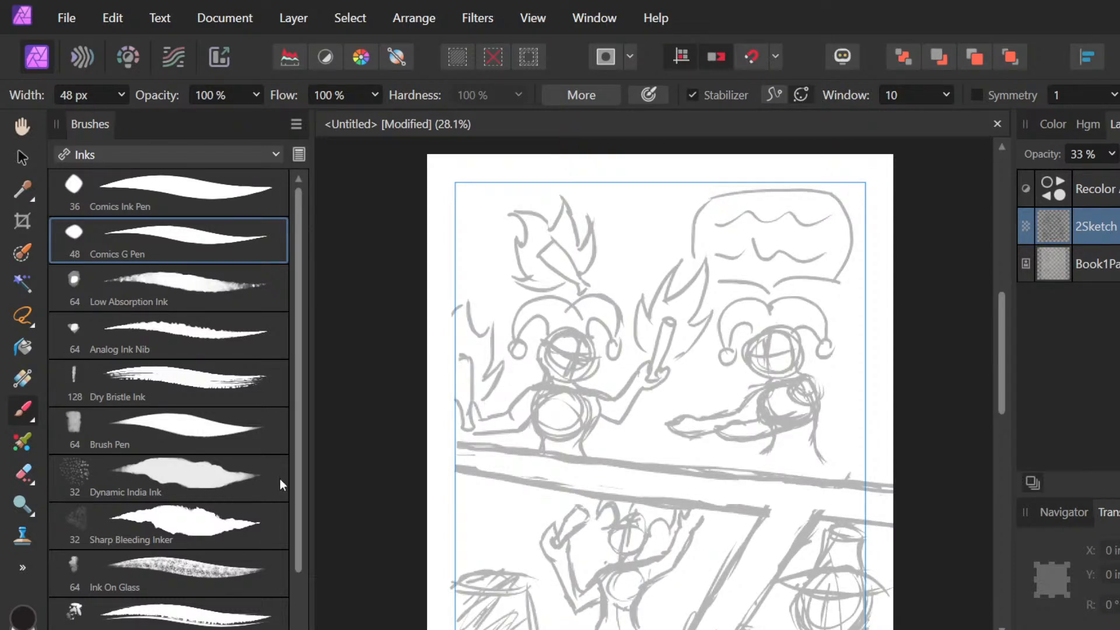
click(231, 189)
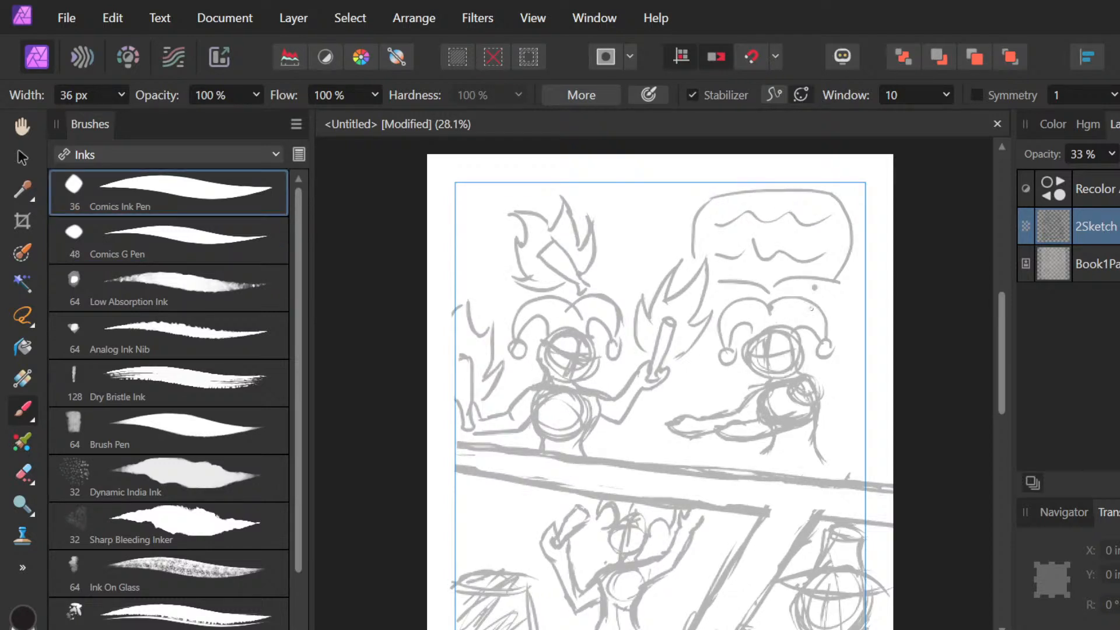
key(ctrl+z)
Step: Look over the faded sketch across the whole page, from the speech bubble down to the lower caption boxes
scroll(824, 468, down, 1)
scroll(824, 468, down, 3)
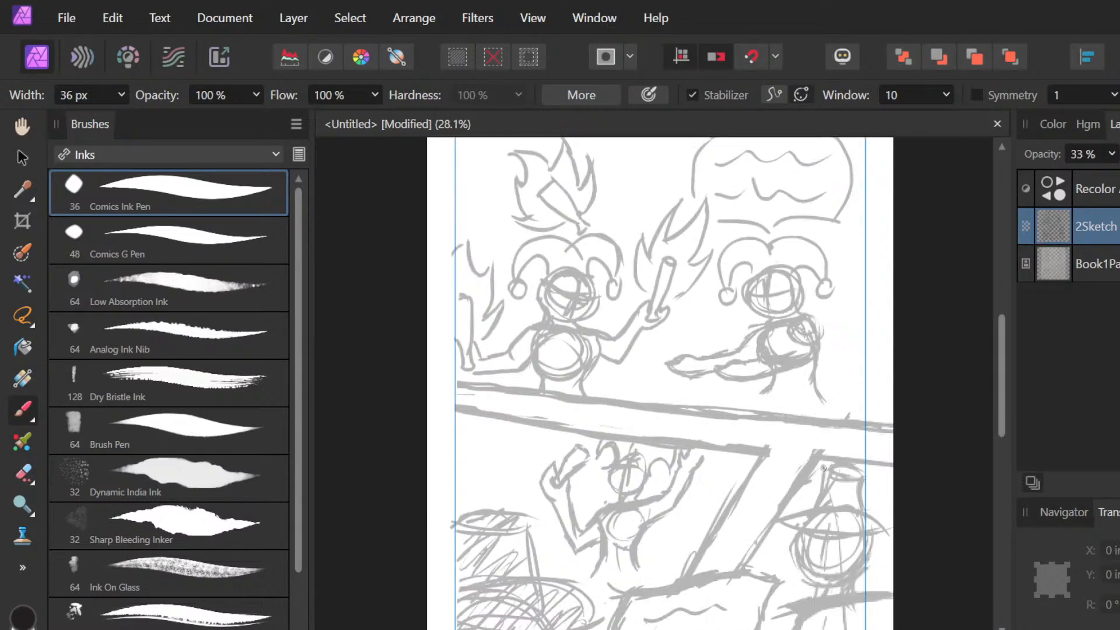
scroll(823, 467, down, 3)
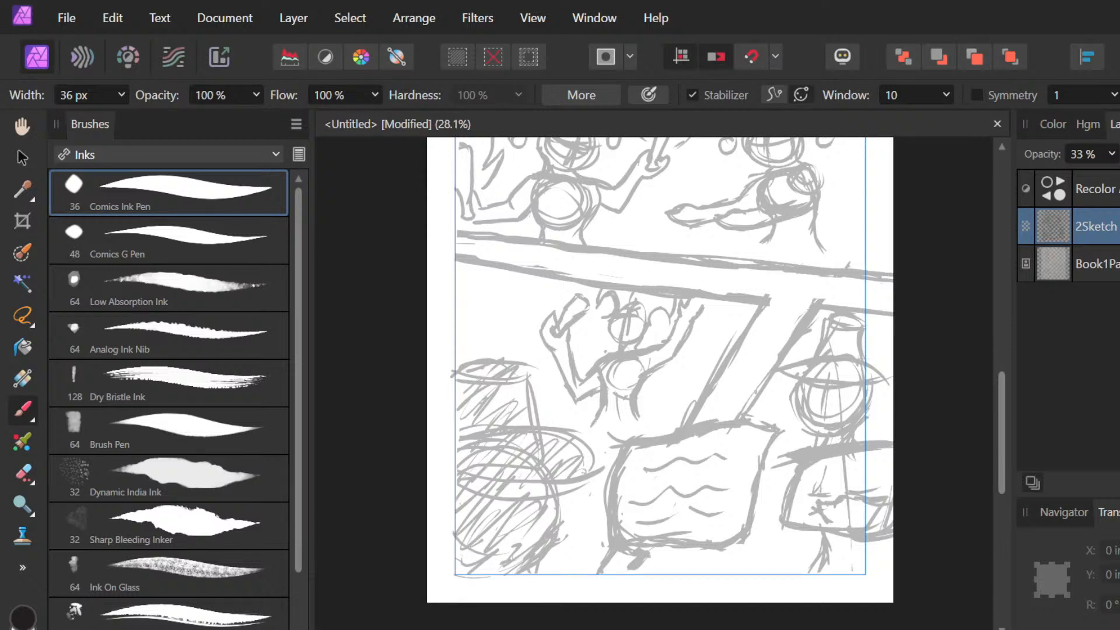
scroll(853, 496, up, 2)
scroll(851, 496, up, 2)
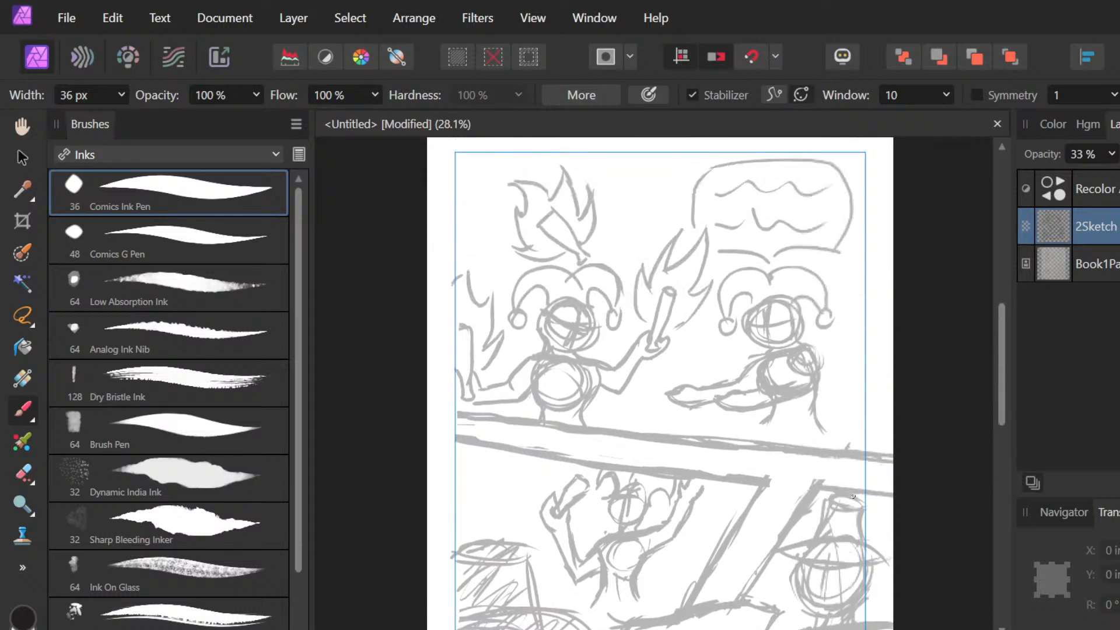
scroll(853, 495, up, 3)
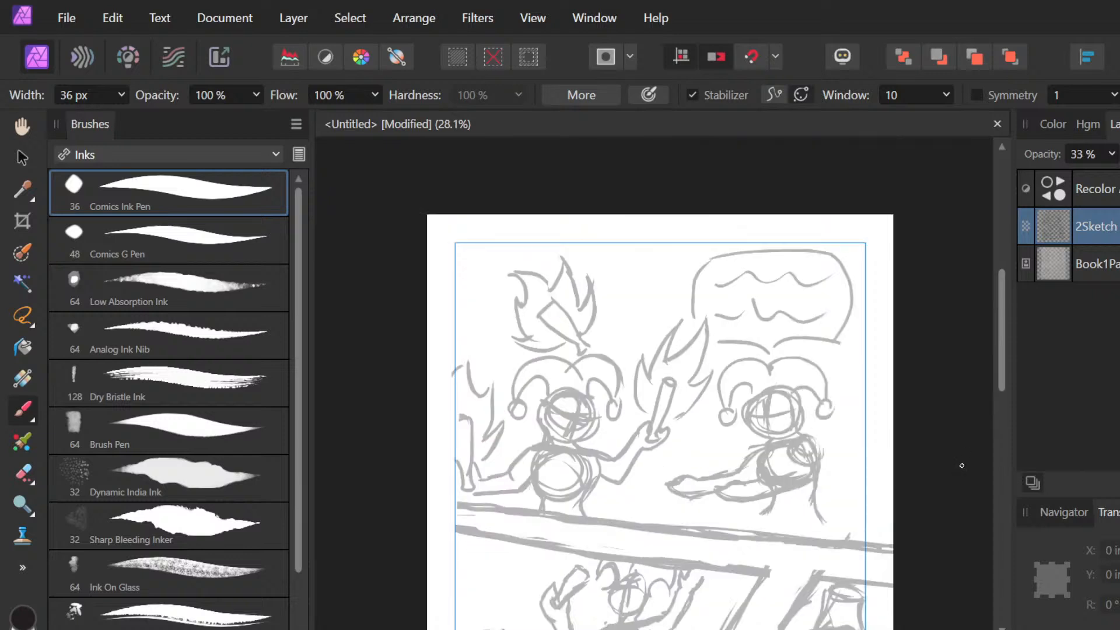
scroll(962, 465, down, 10)
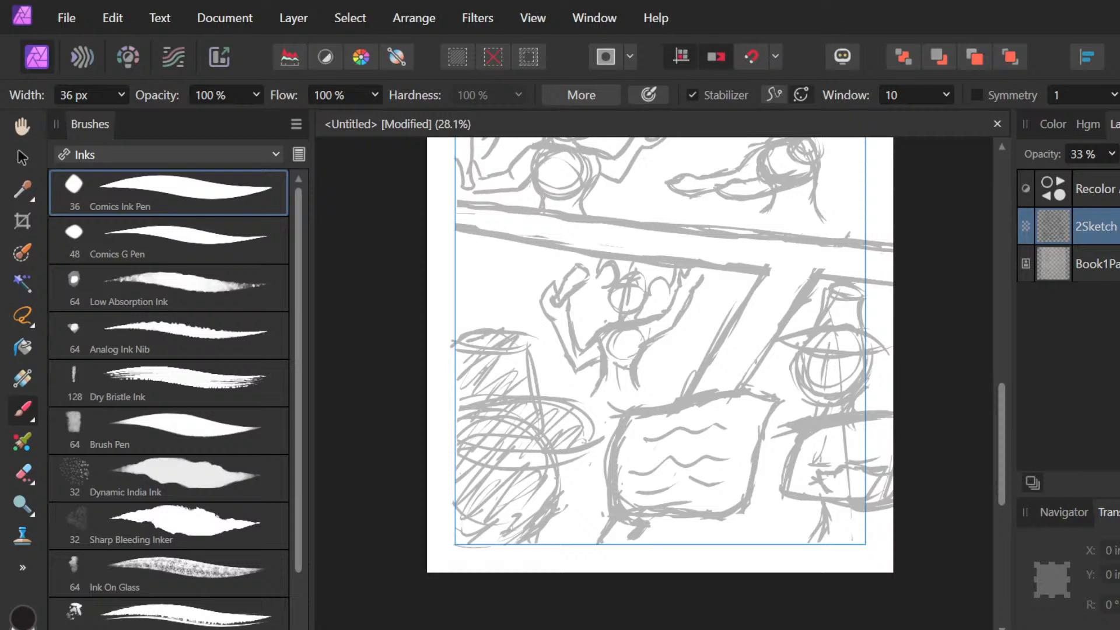
scroll(659, 379, up, 2)
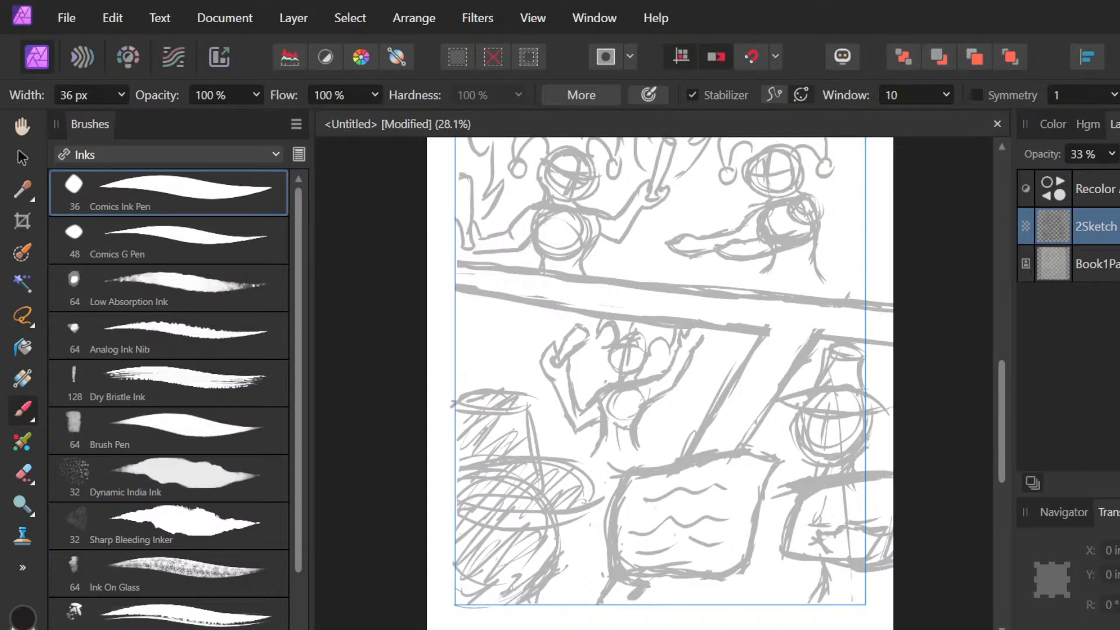
Step: Add a new pixel layer directly above the 2Sketch layer and name it "ink"
double_click(1096, 227)
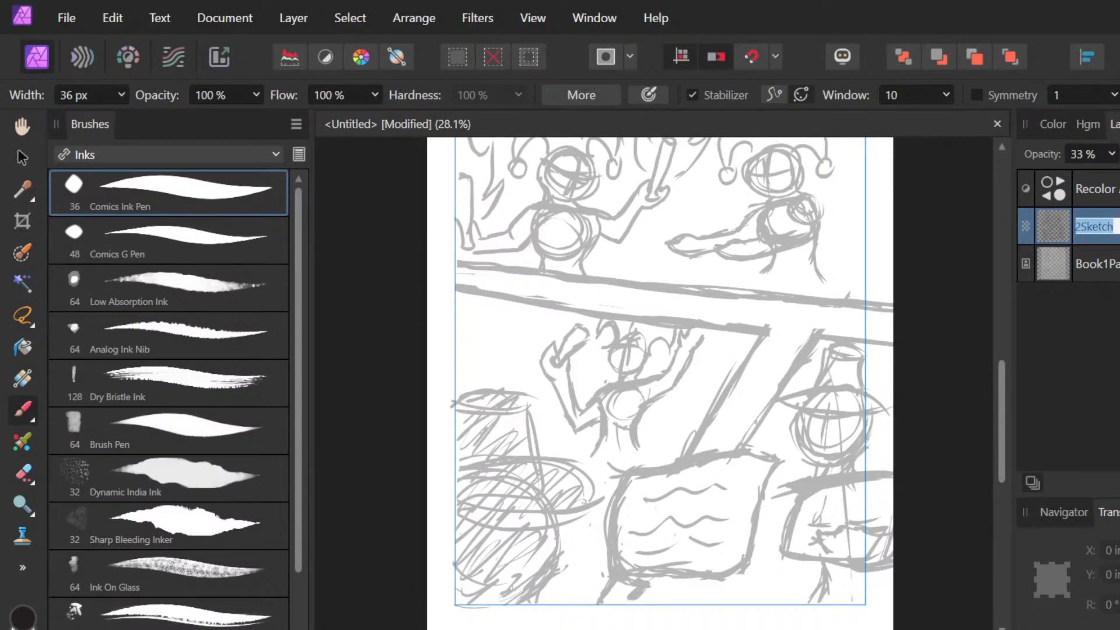
key(ctrl+shift+n)
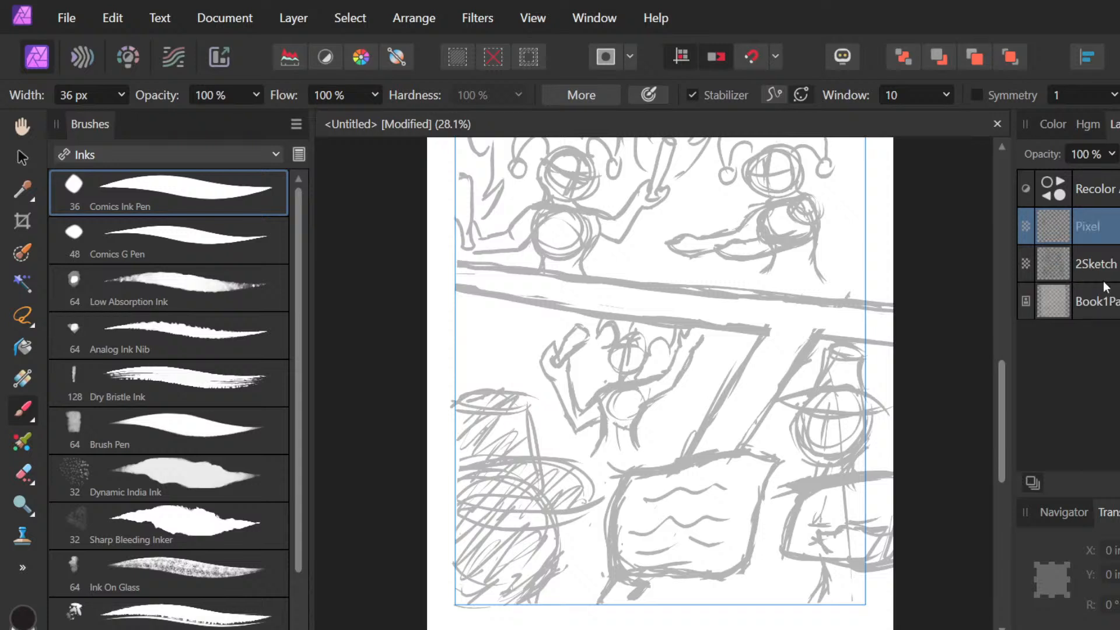
double_click(1111, 229)
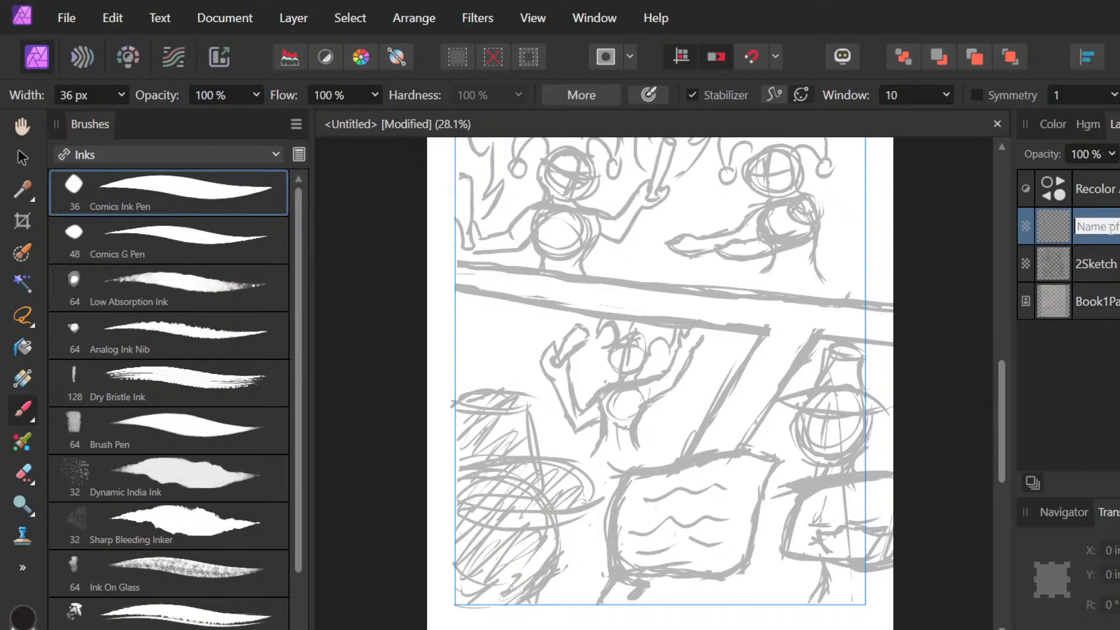
text(in)
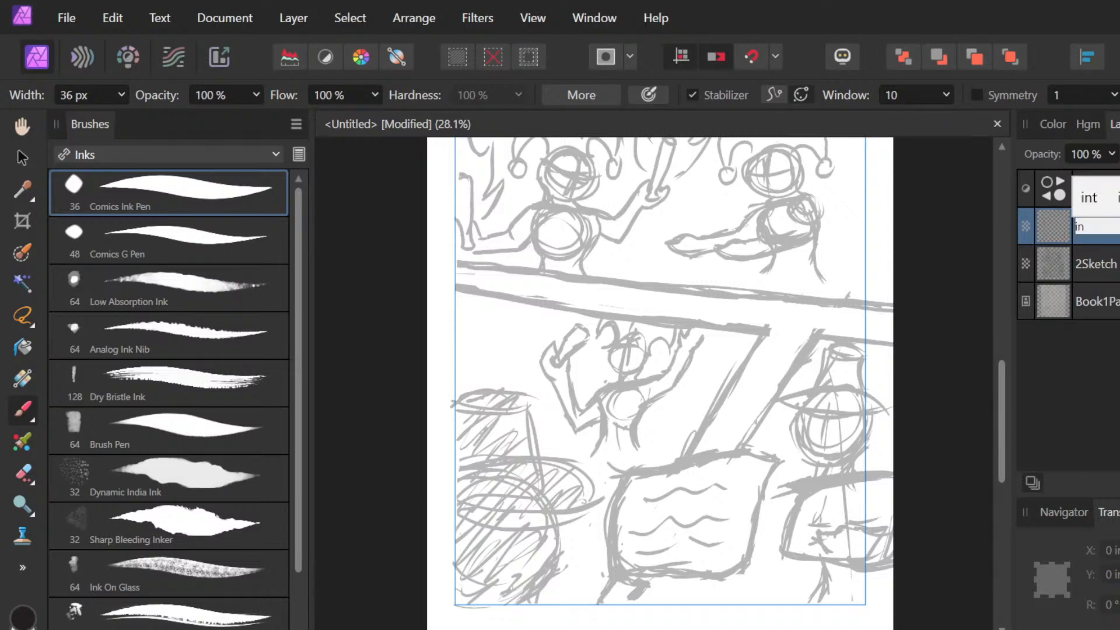
text(k)
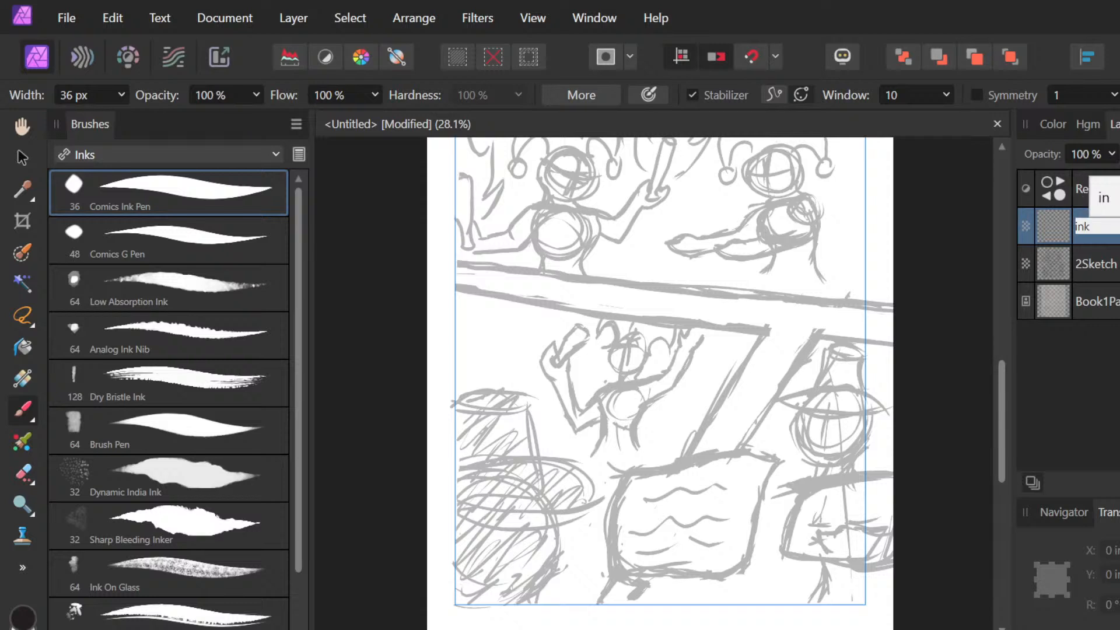
key(Return)
Step: Add another new pixel layer above the ink layer and name it "Text"
scroll(788, 274, up, 6)
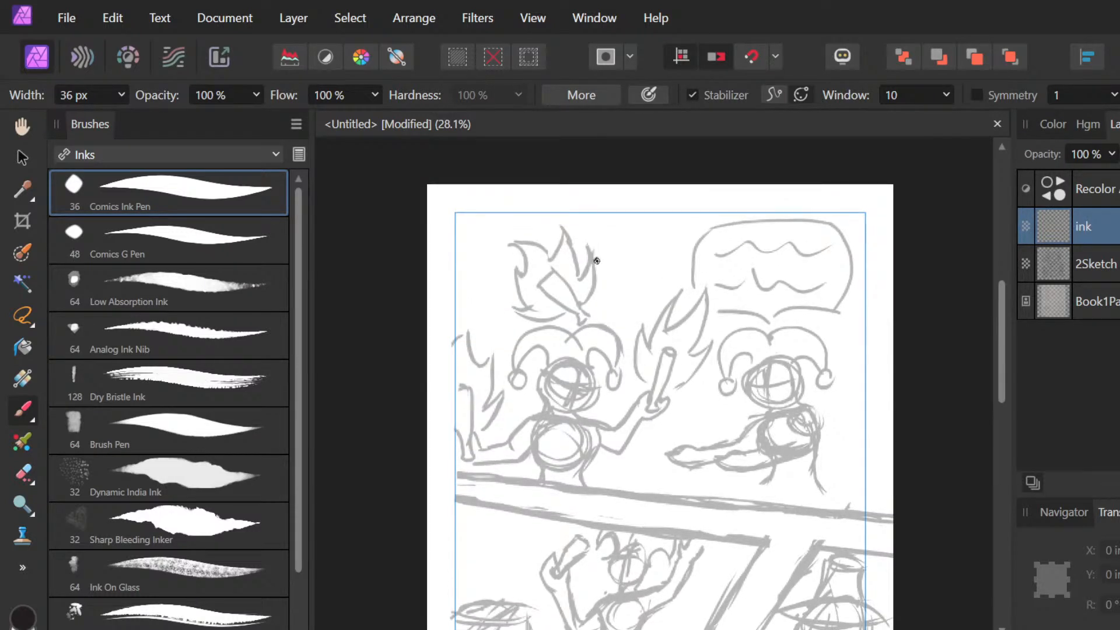
click(1097, 226)
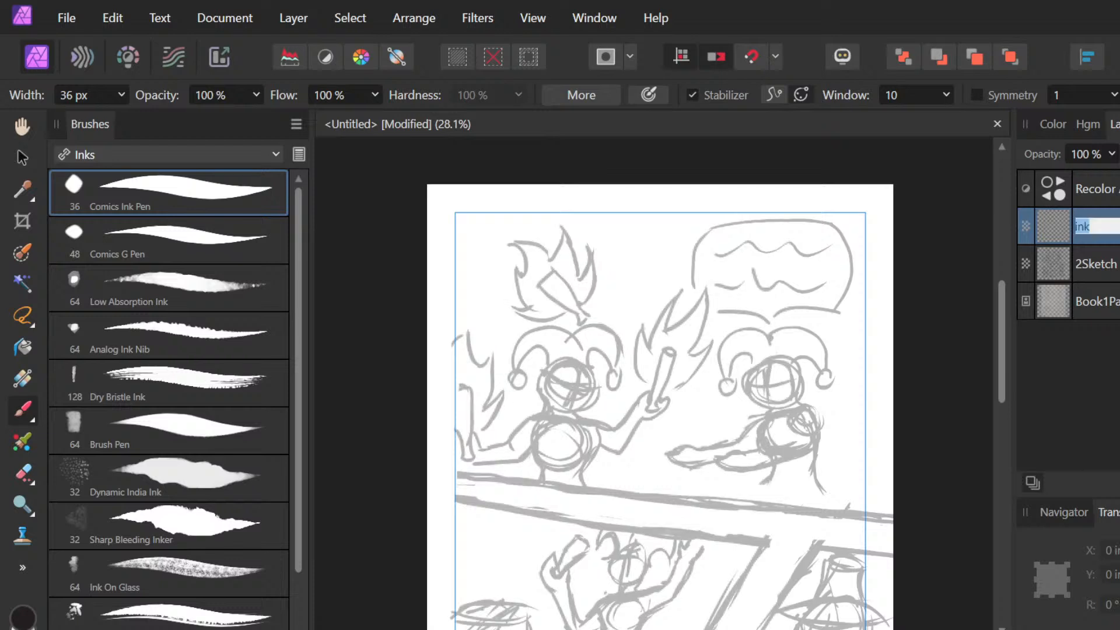
key(ctrl+shift+n)
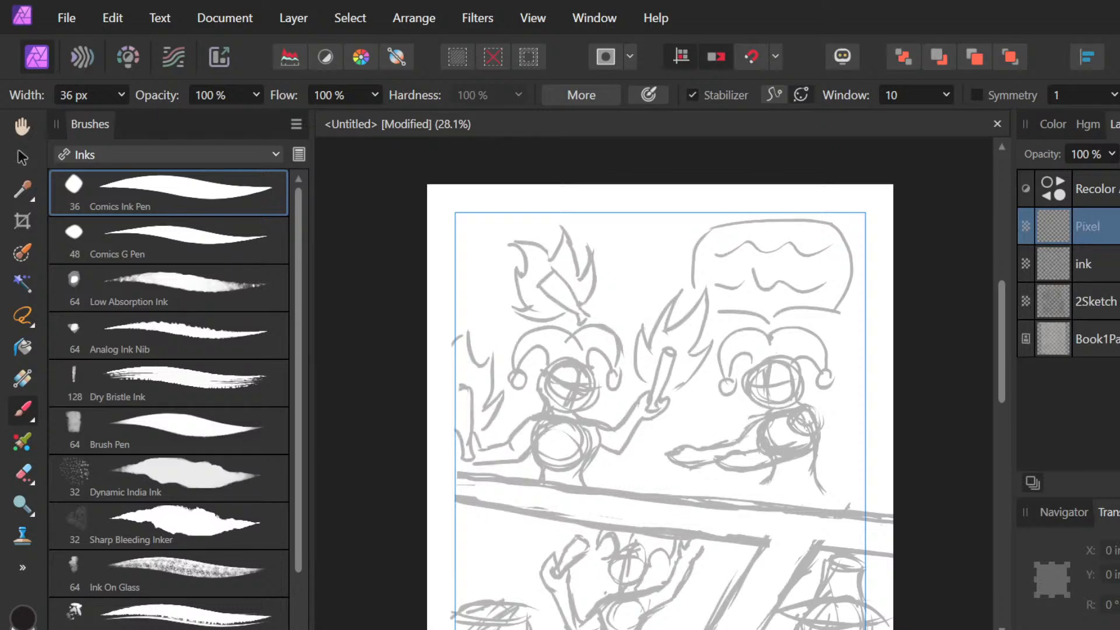
click(1099, 227)
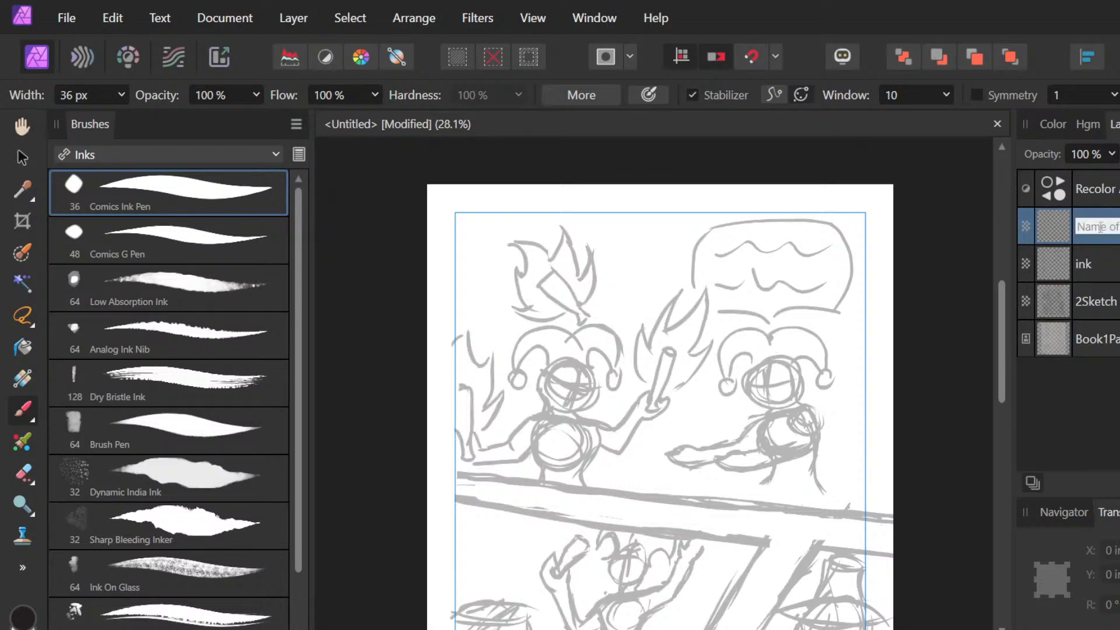
text(Tex)
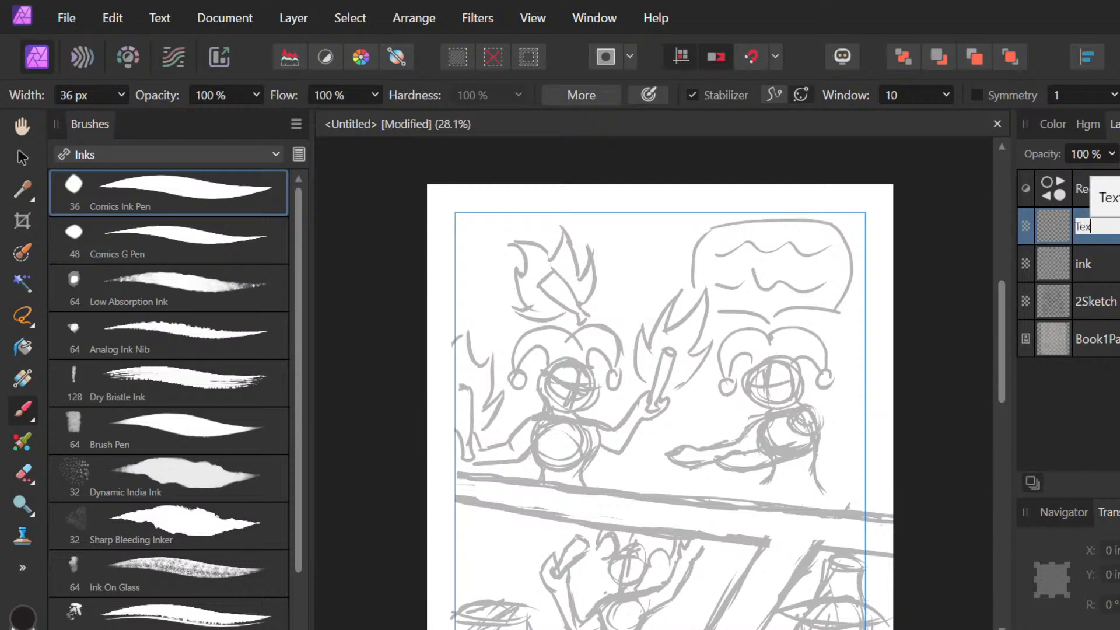
text(t)
key(Return)
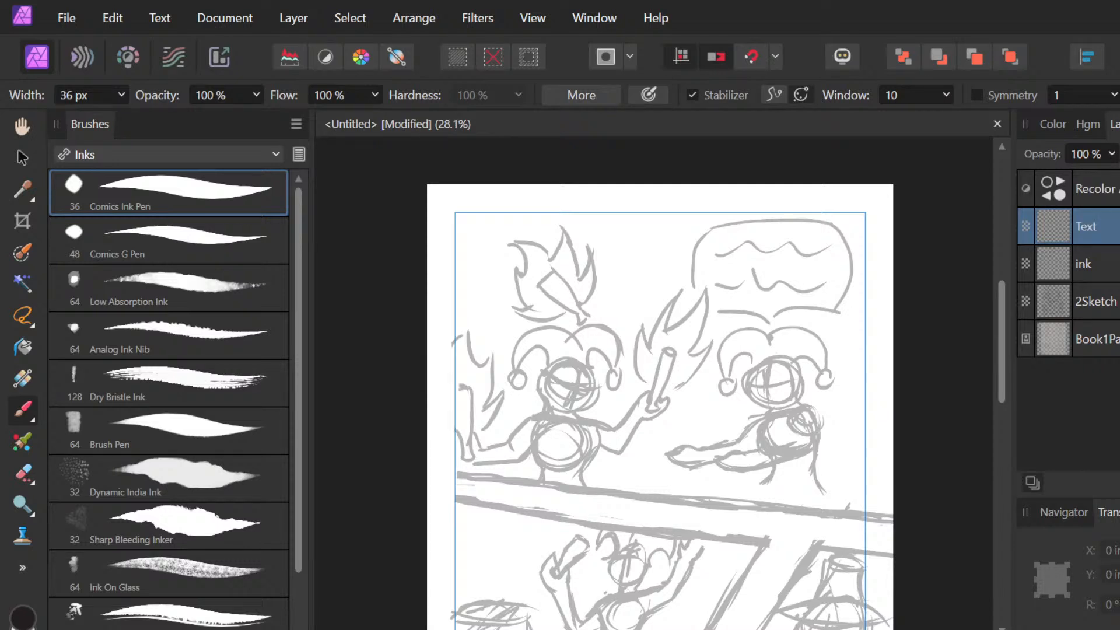
click(822, 261)
scroll(666, 338, down, 3)
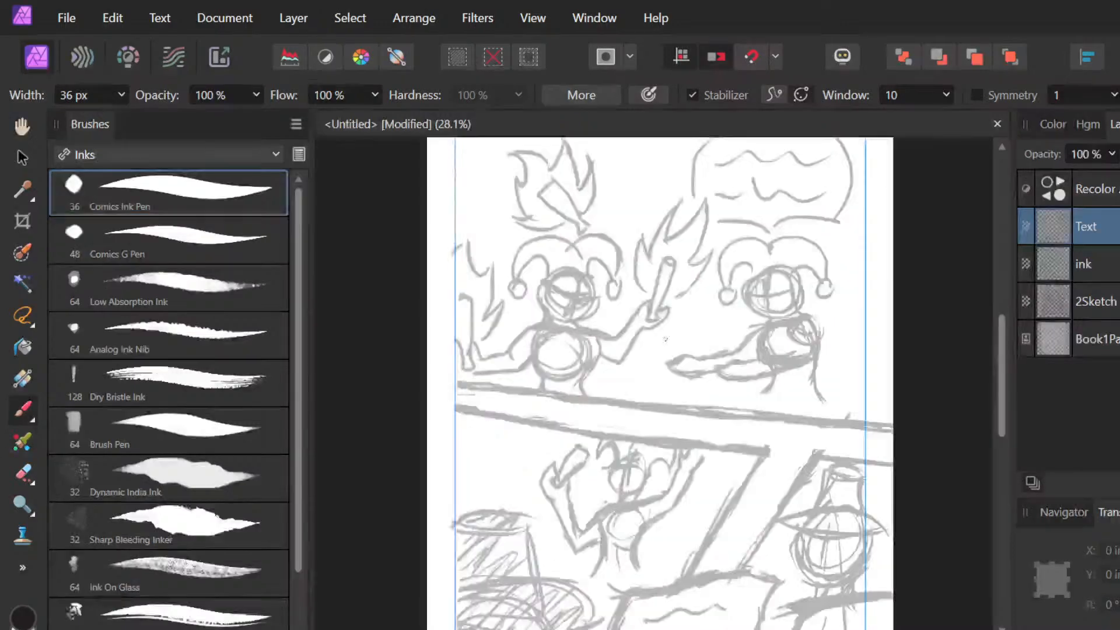
scroll(665, 338, up, 3)
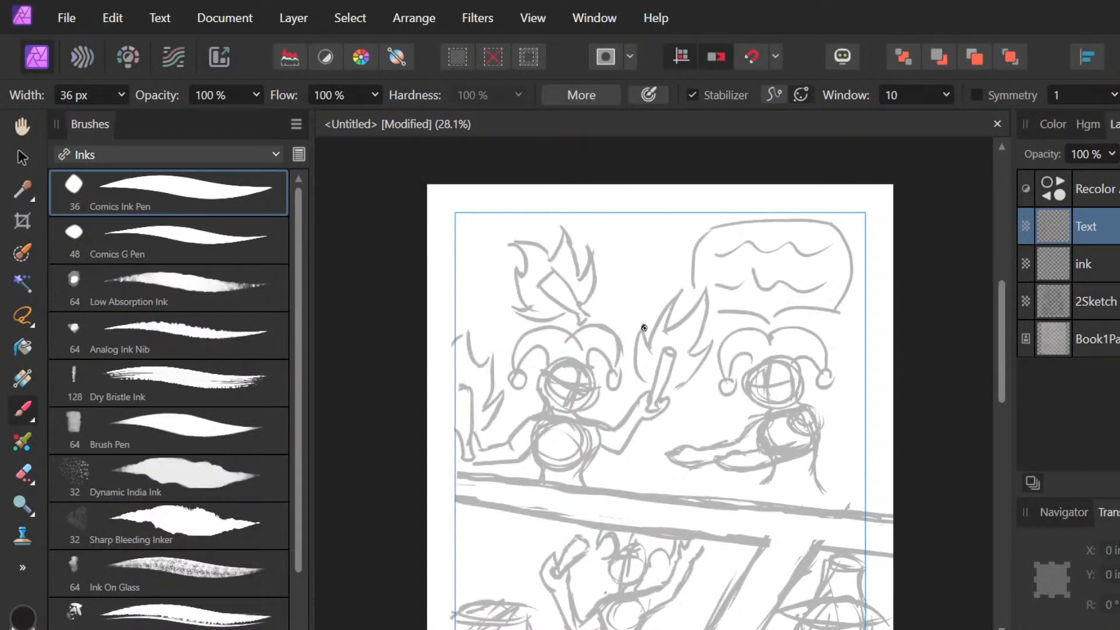
drag(645, 329, 647, 338)
Step: Nudge the 2Sketch layer slightly upward until its bounding box sits about 0.55 in below the page's top edge
click(1096, 302)
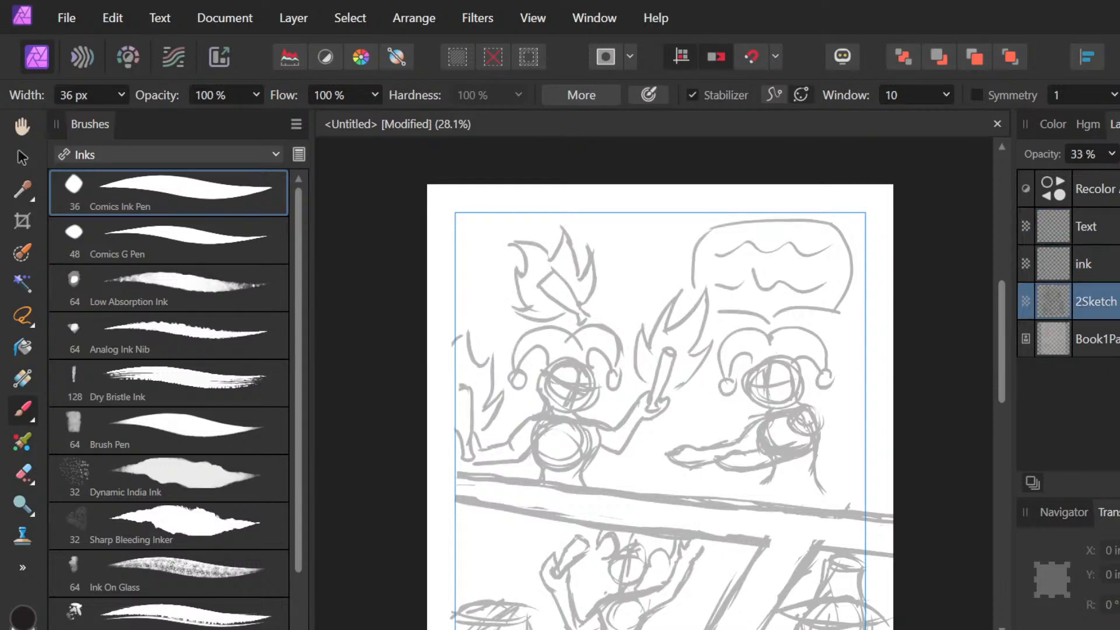
key(v)
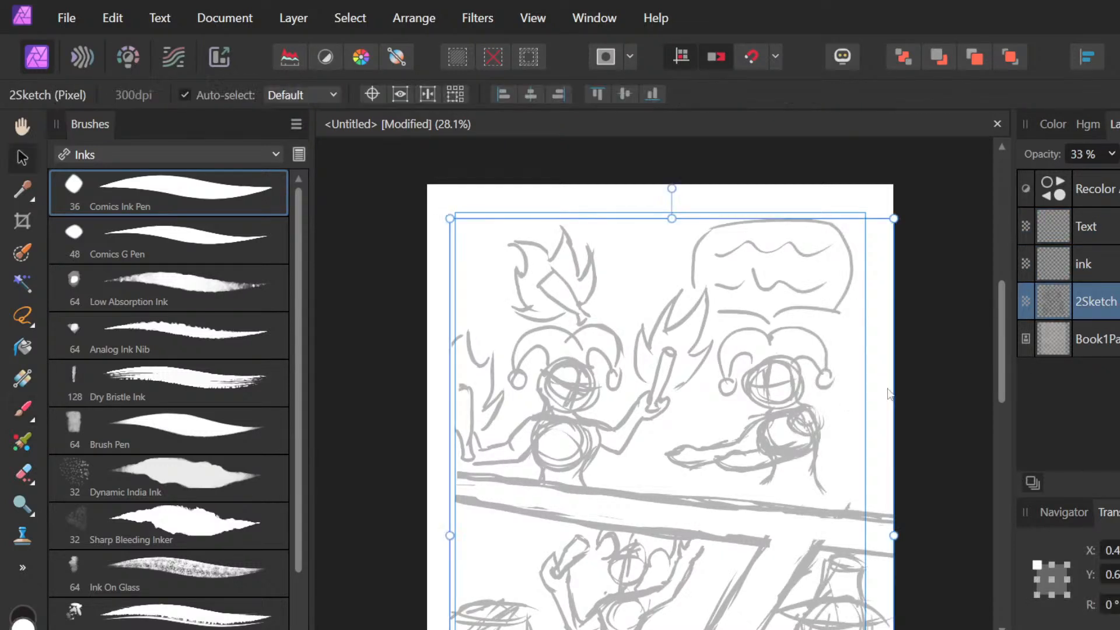
key(Up)
key(Up)
key(Up)
key(Up)
key(Up)
key(Up)
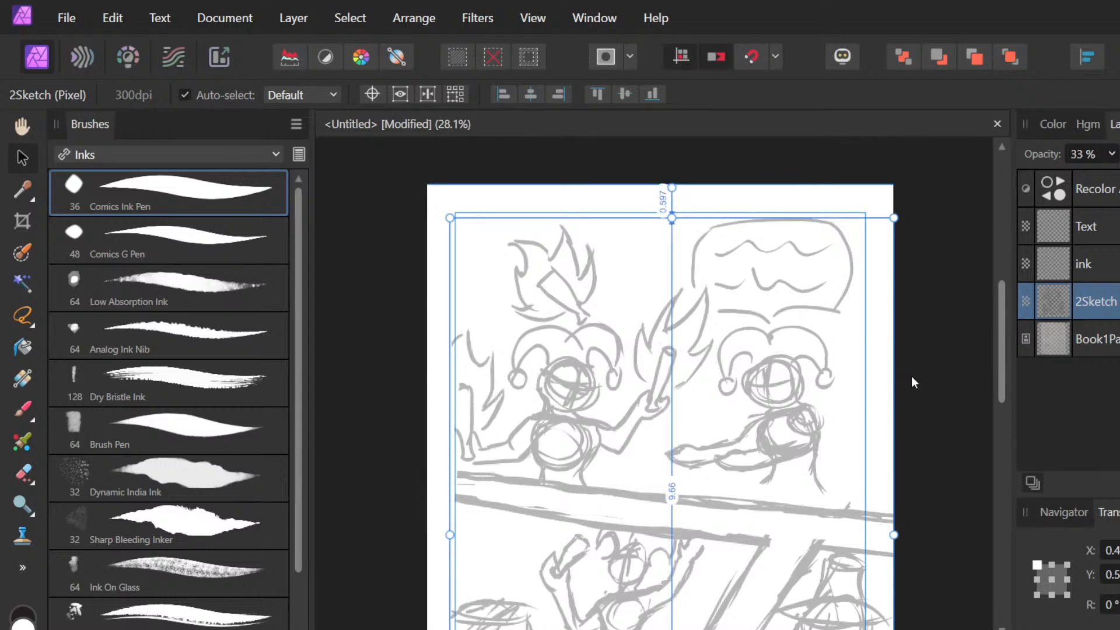
key(Up)
key(Up)
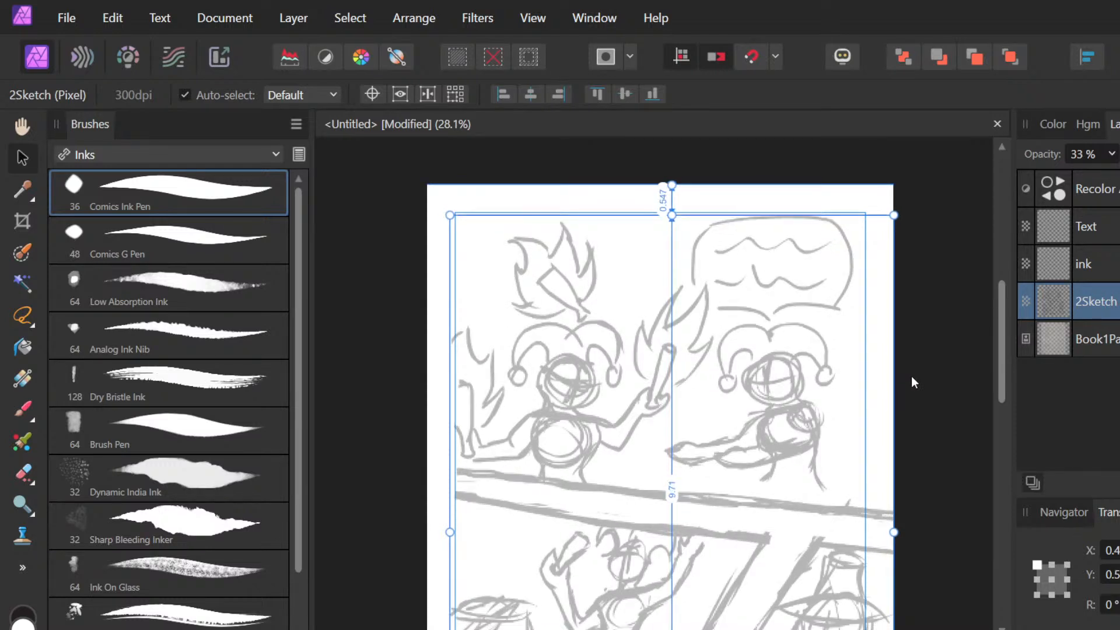
key(Down)
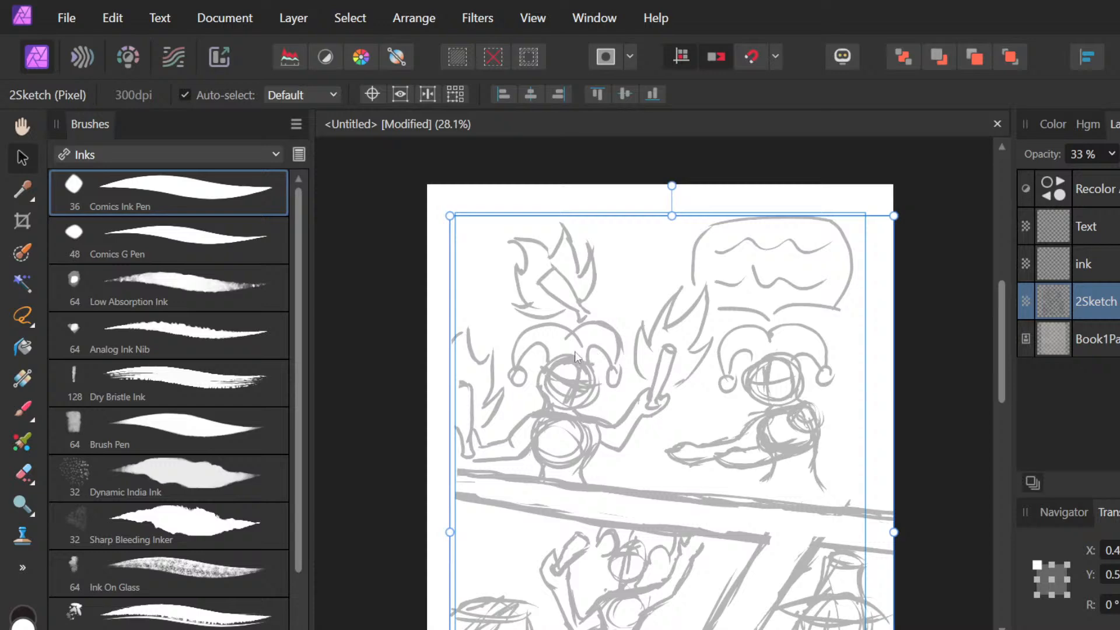
Step: Check how the sketch sits within the page margins, from the flames in the upper panel to the bottom caption box
scroll(669, 487, down, 5)
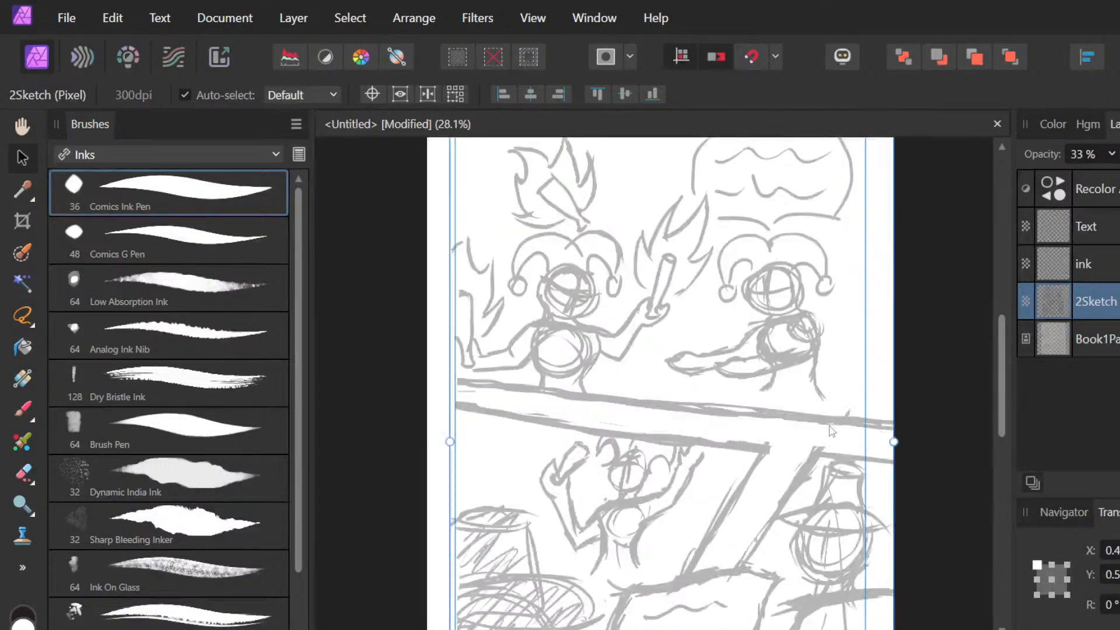
scroll(832, 432, down, 1)
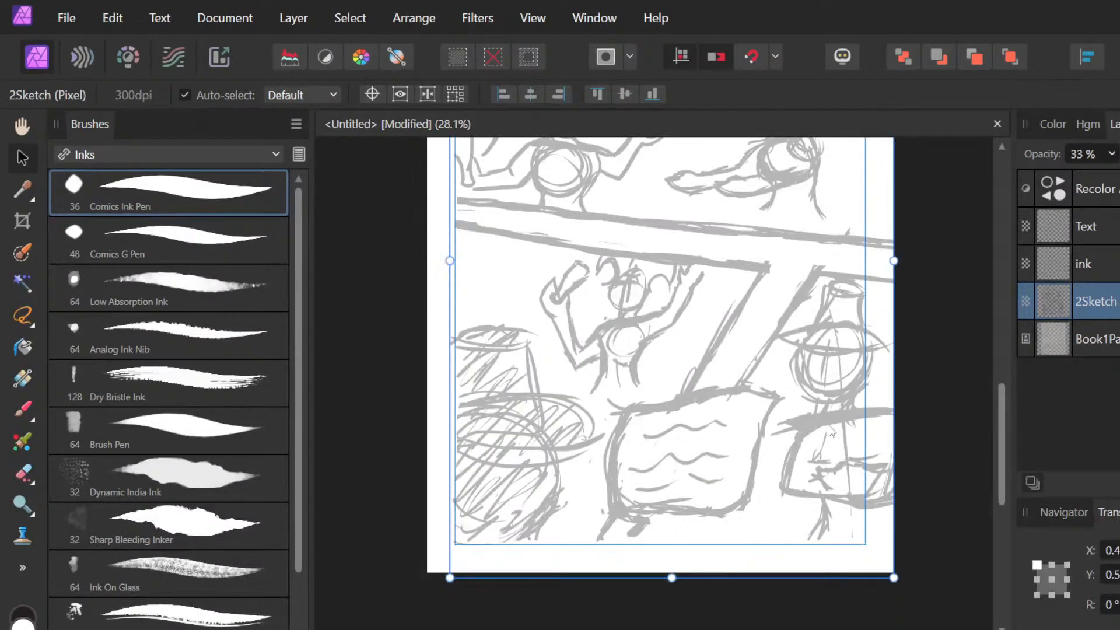
key(Down)
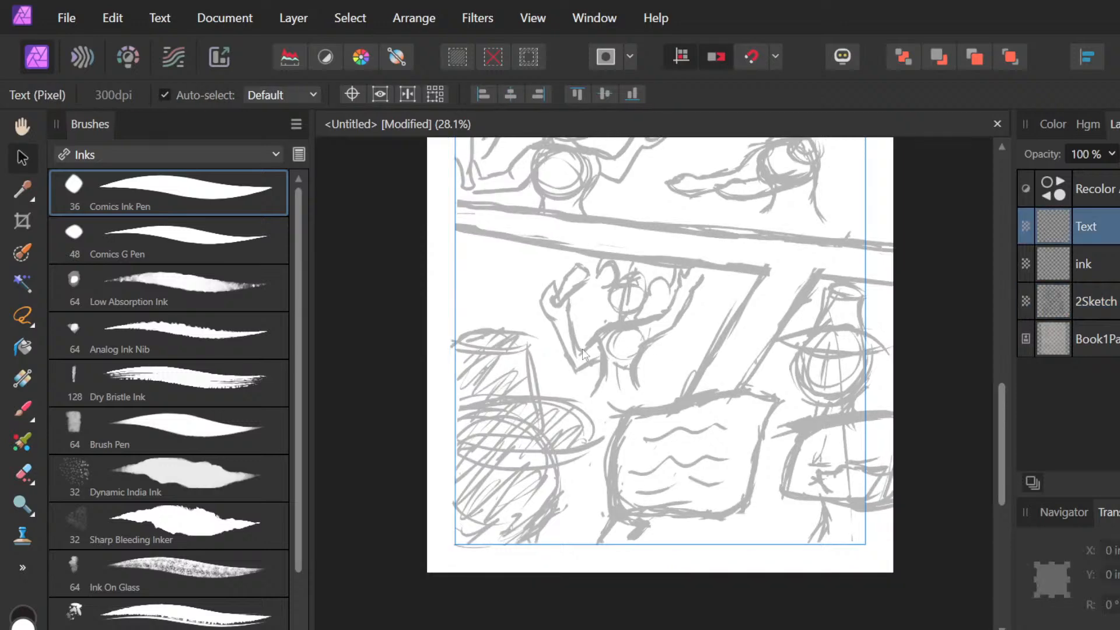
scroll(799, 345, up, 2)
scroll(798, 344, up, 3)
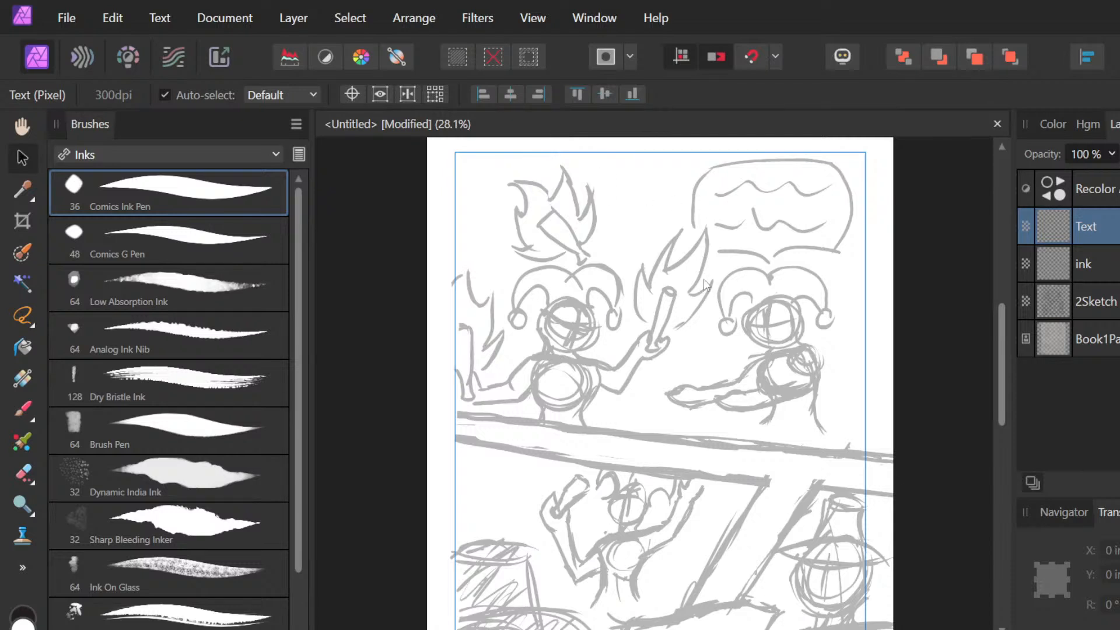
scroll(719, 373, down, 2)
scroll(719, 373, down, 4)
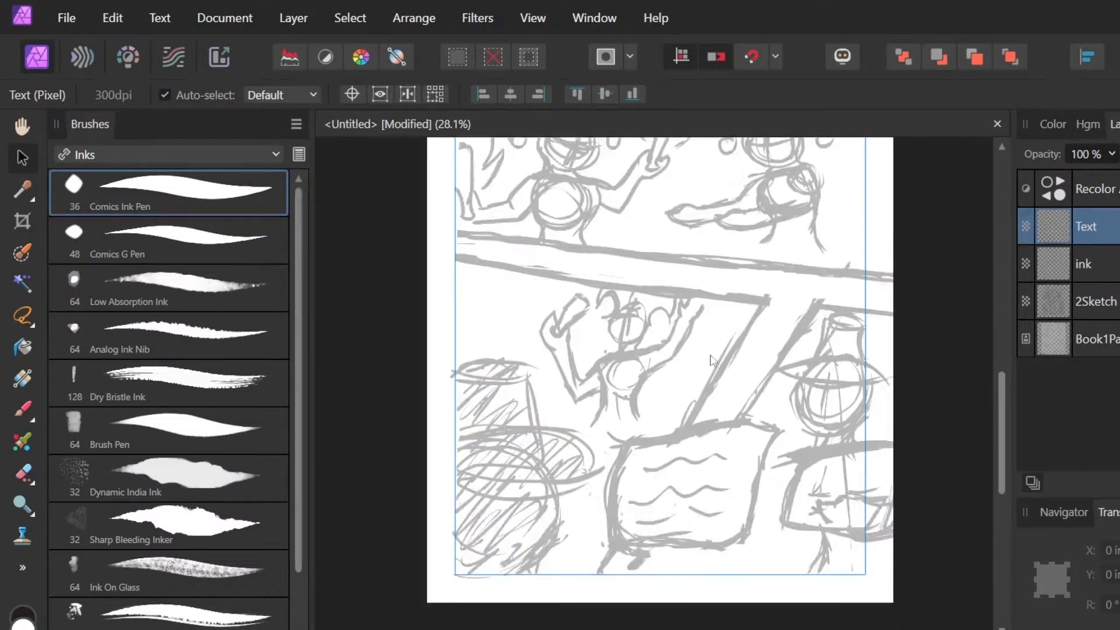
scroll(710, 360, up, 7)
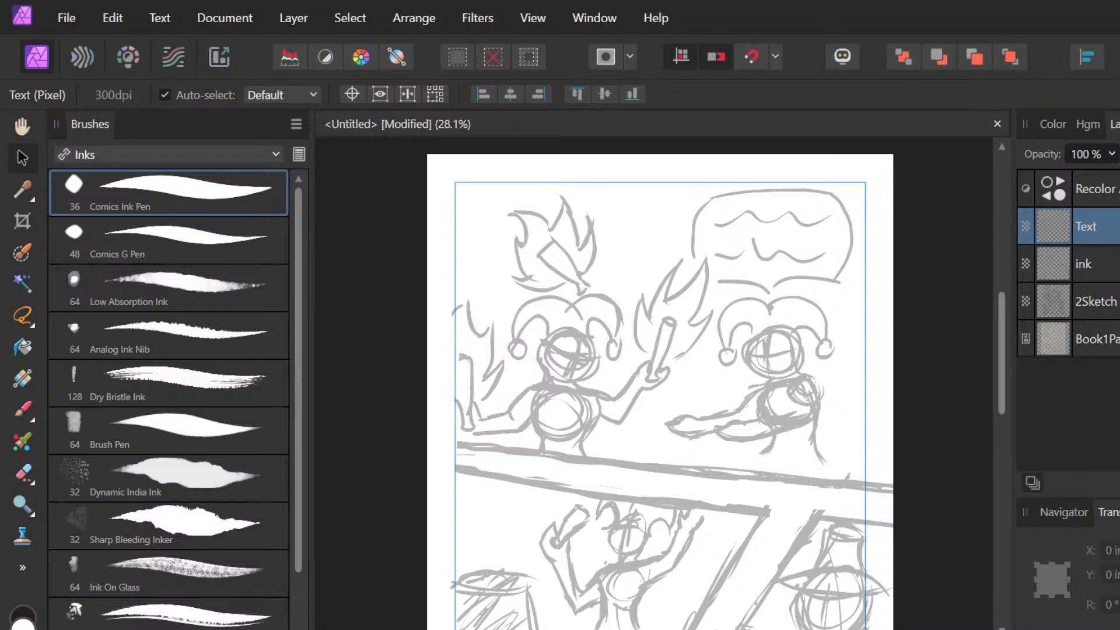
Step: Make the ink layer active and switch to the Paint Brush over the torch in the upper panel
click(1098, 265)
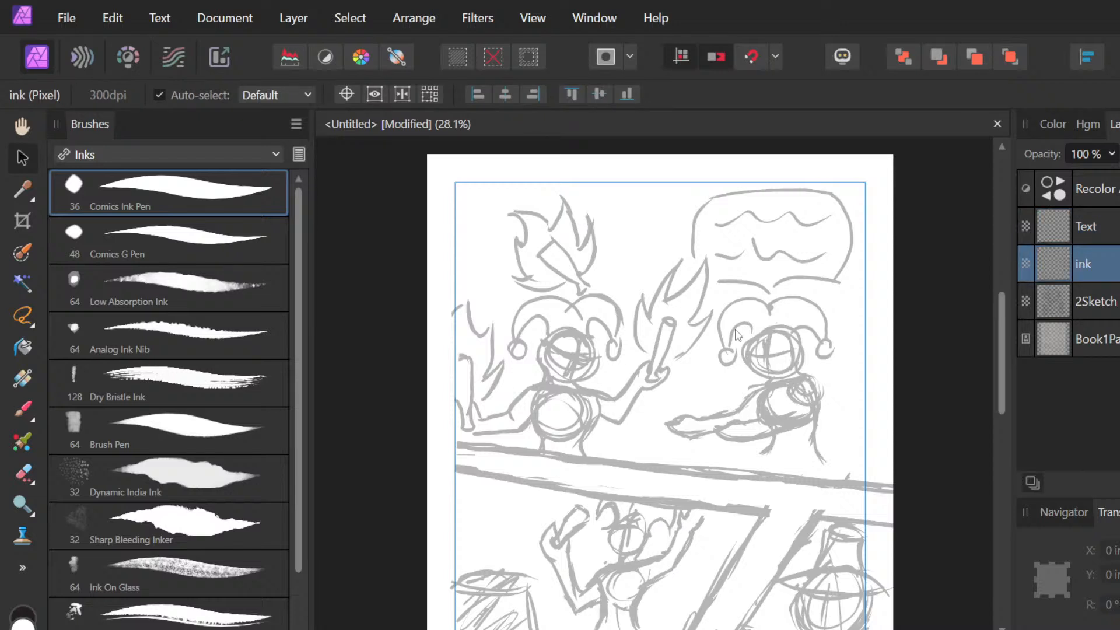
scroll(736, 333, up, 3)
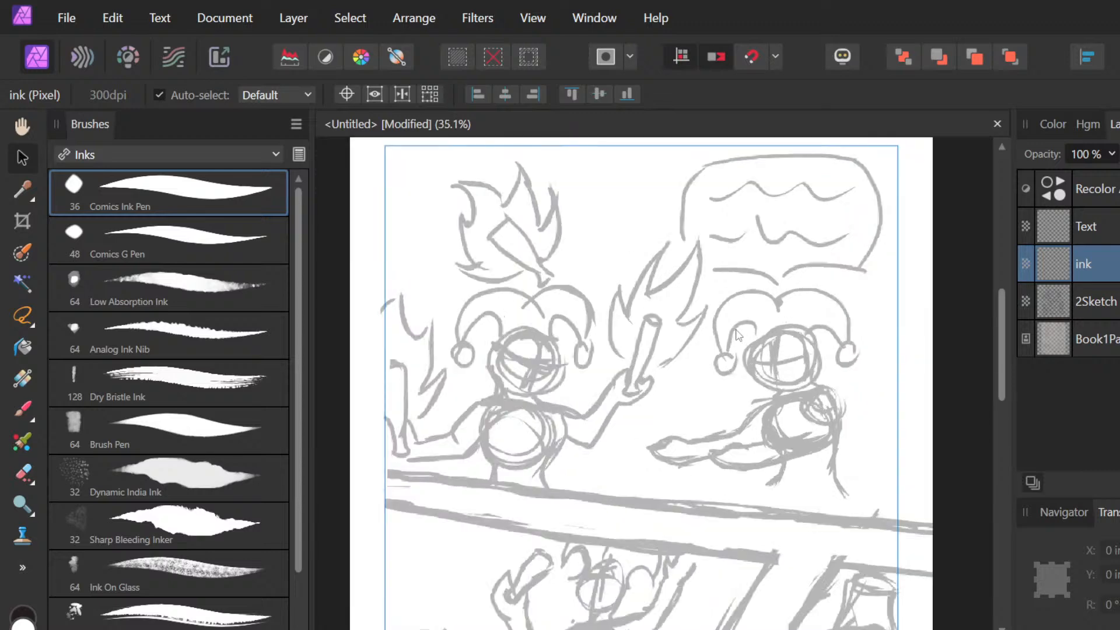
scroll(736, 334, up, 1)
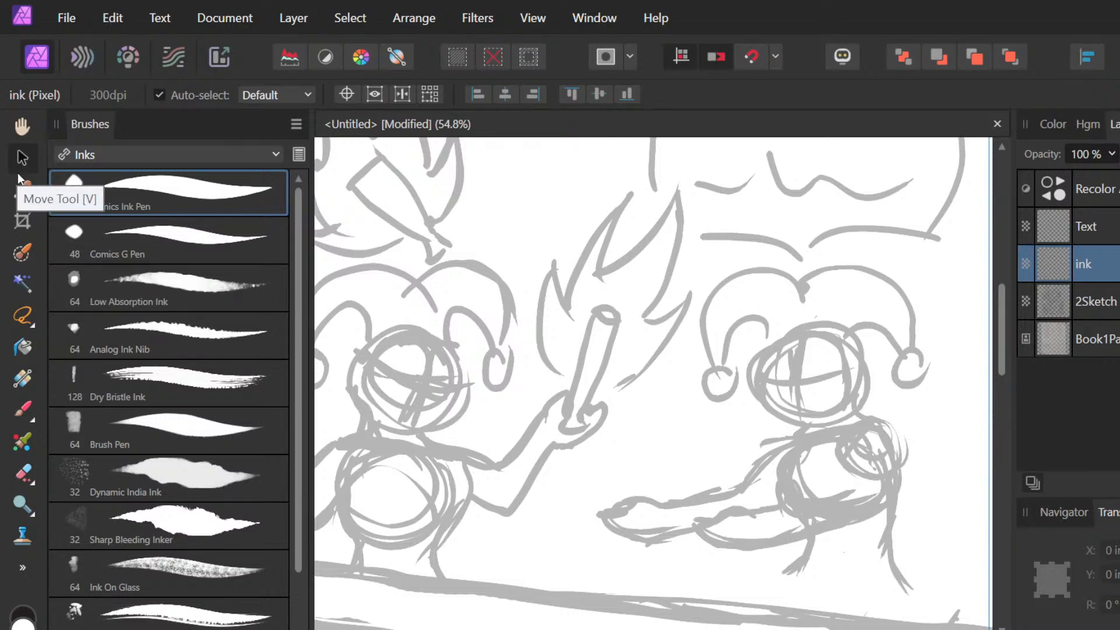
key(b)
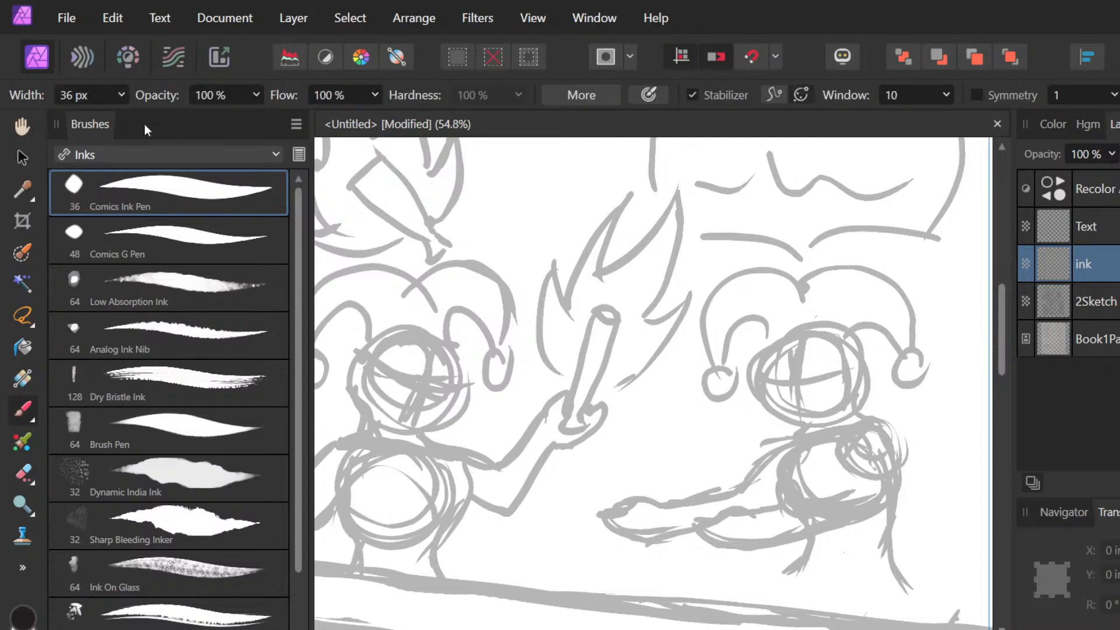
Step: Try the Comics Ink Pen at 27 px with a test scribble, undo it, and stroke the raised torch flame's edge
click(85, 99)
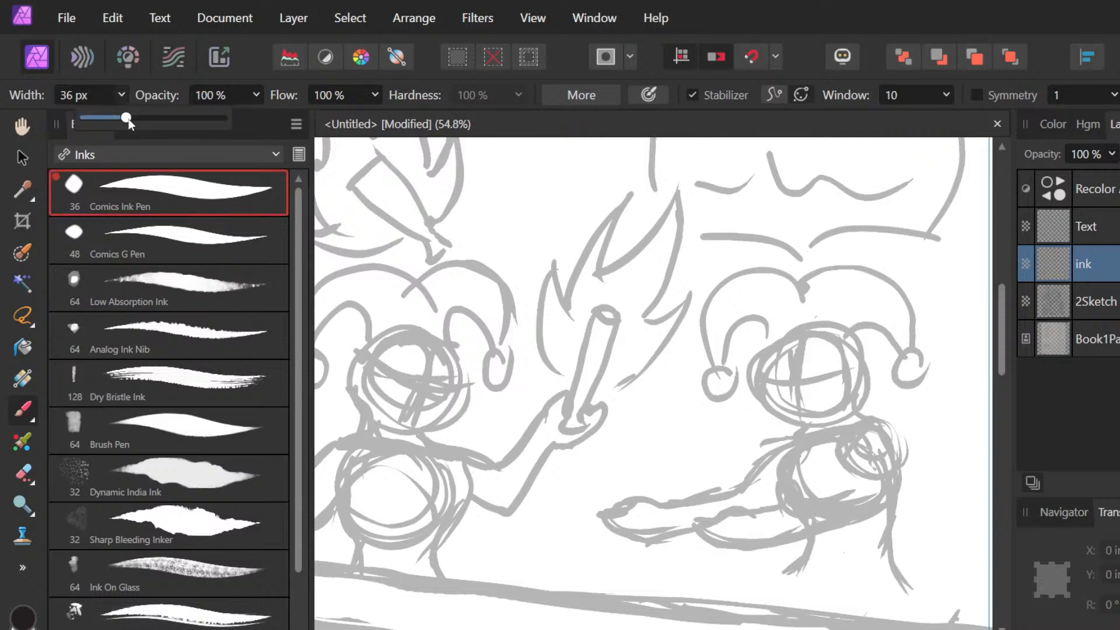
drag(127, 118, 116, 119)
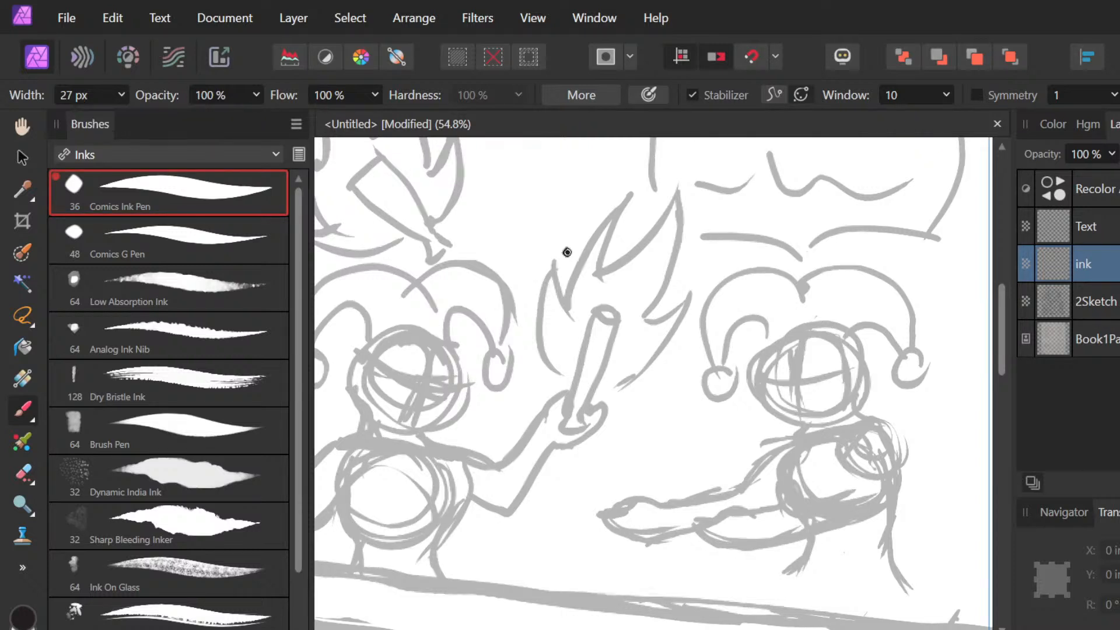
drag(567, 252, 590, 484)
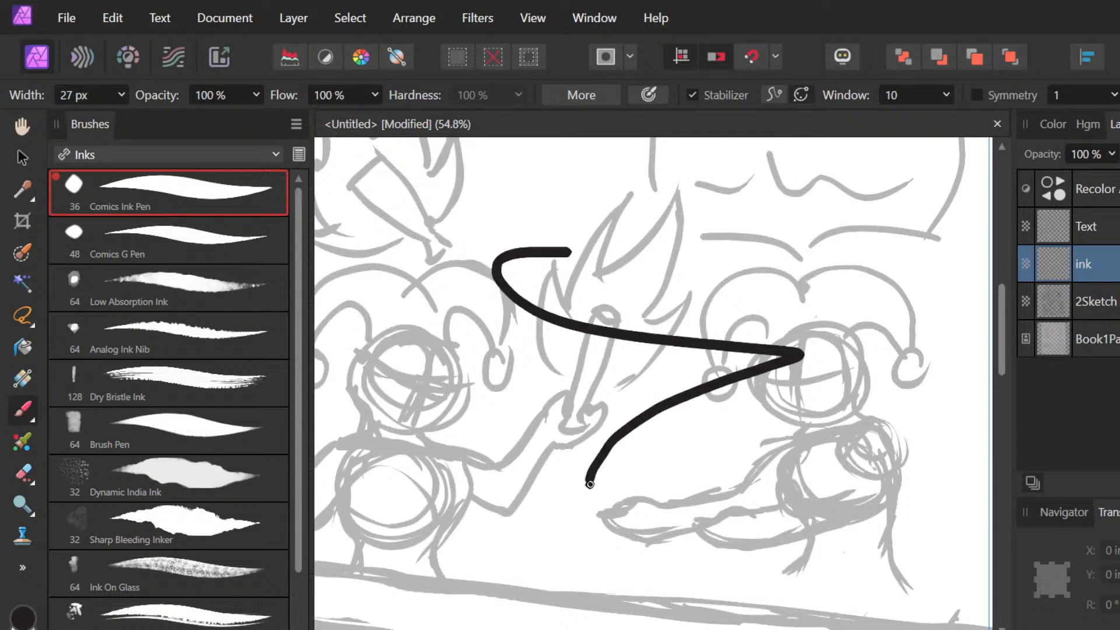
key(ctrl+z)
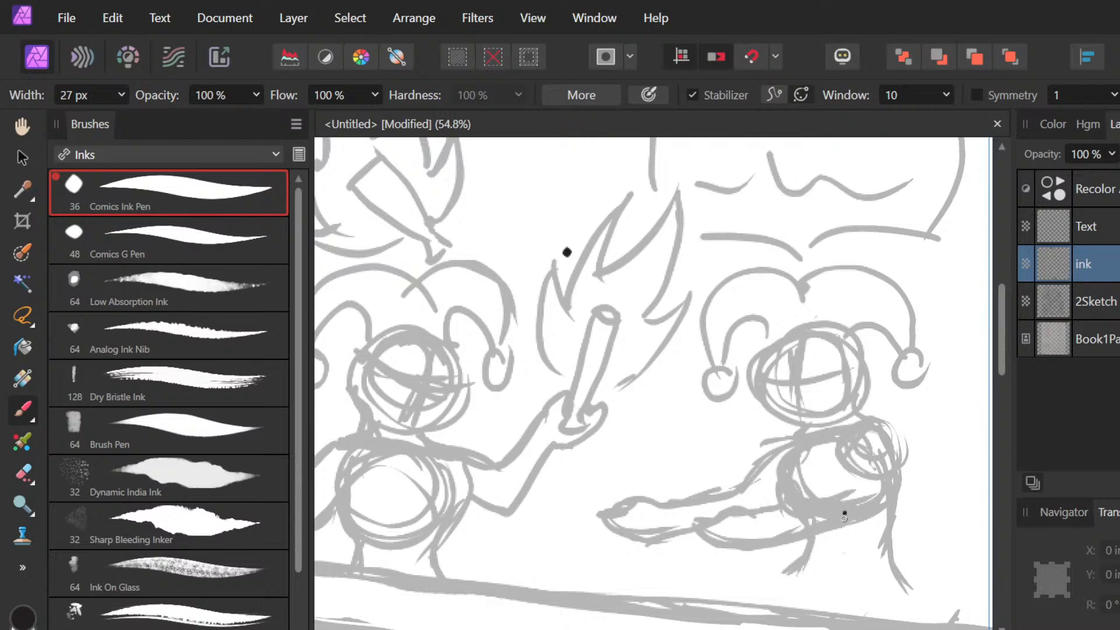
key(ctrl+z)
drag(569, 308, 637, 189)
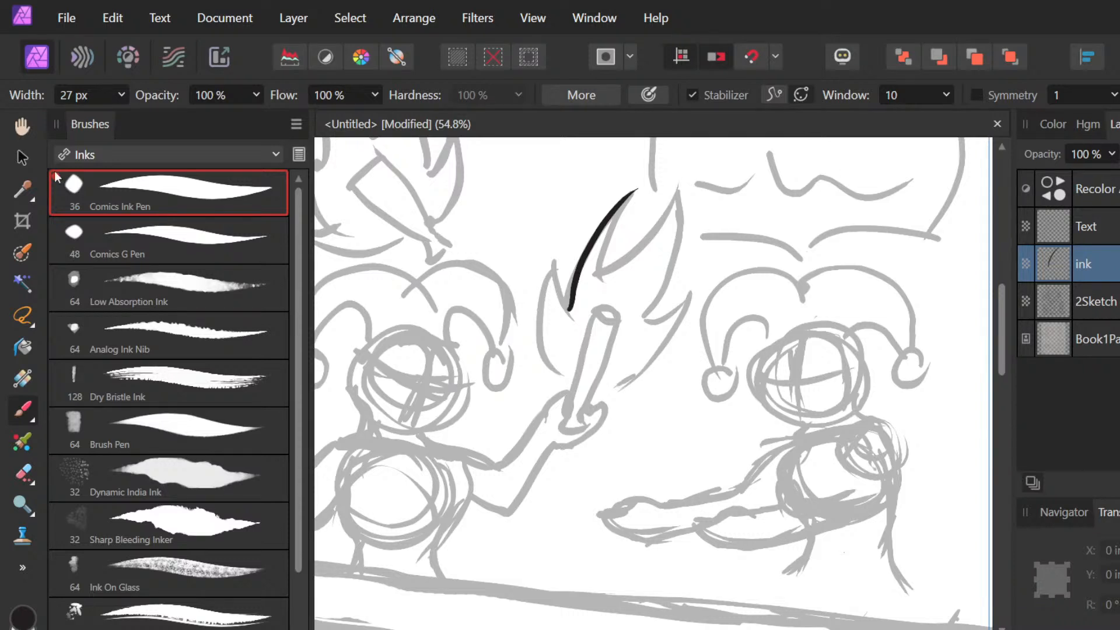
Step: Try the pen at 15 px with a test curve and a flame-edge stroke, undoing these and the earlier flame stroke
click(120, 95)
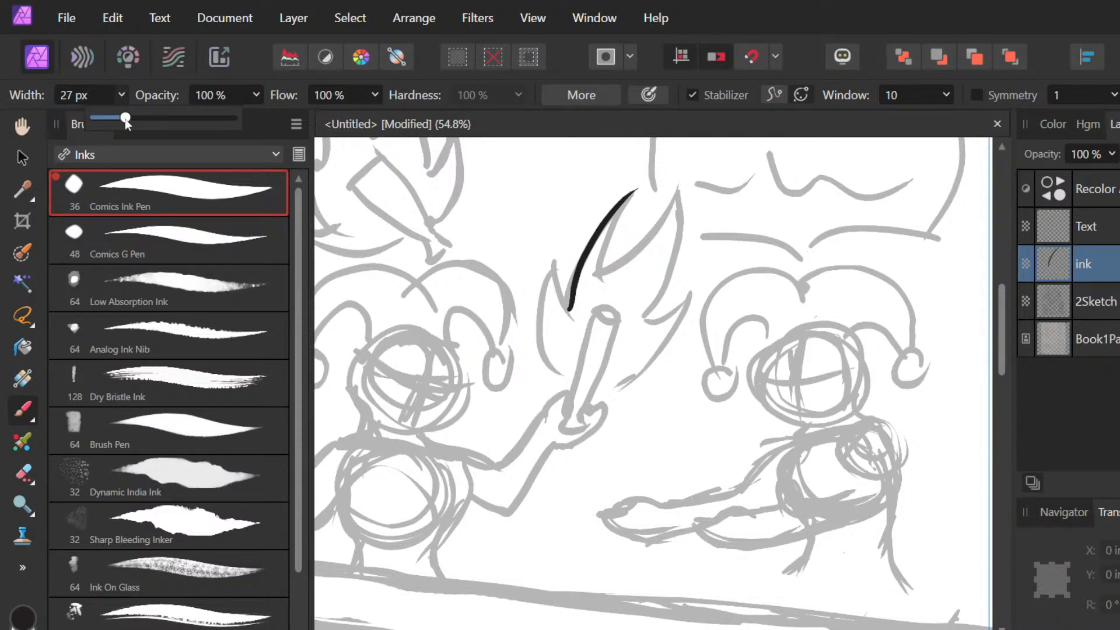
drag(127, 122, 112, 125)
drag(852, 267, 848, 542)
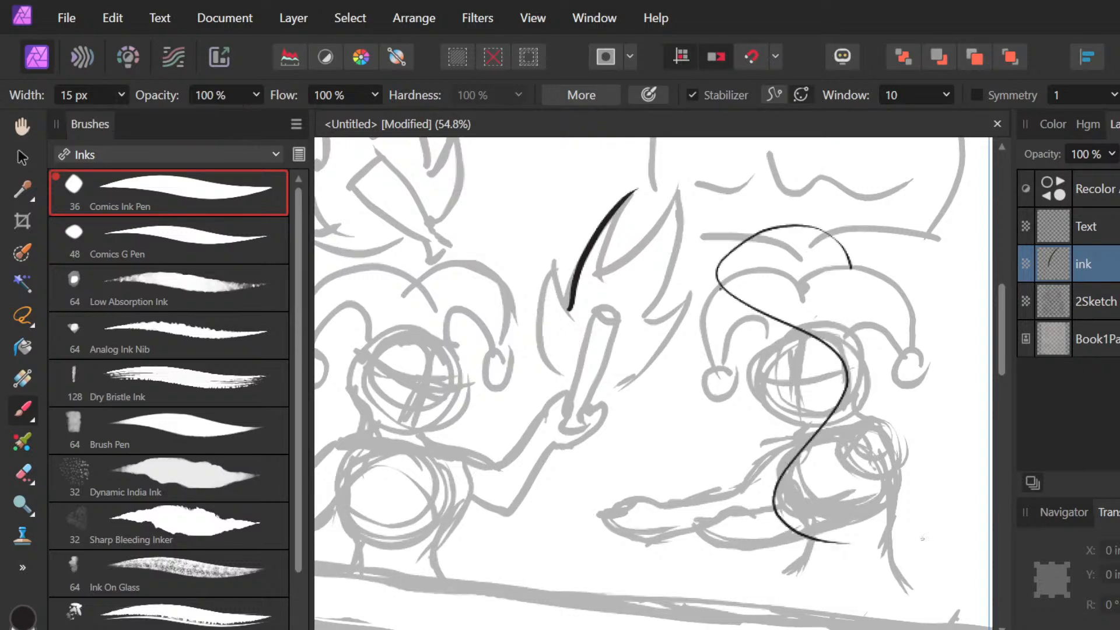
key(ctrl+z)
key(ctrl+z)
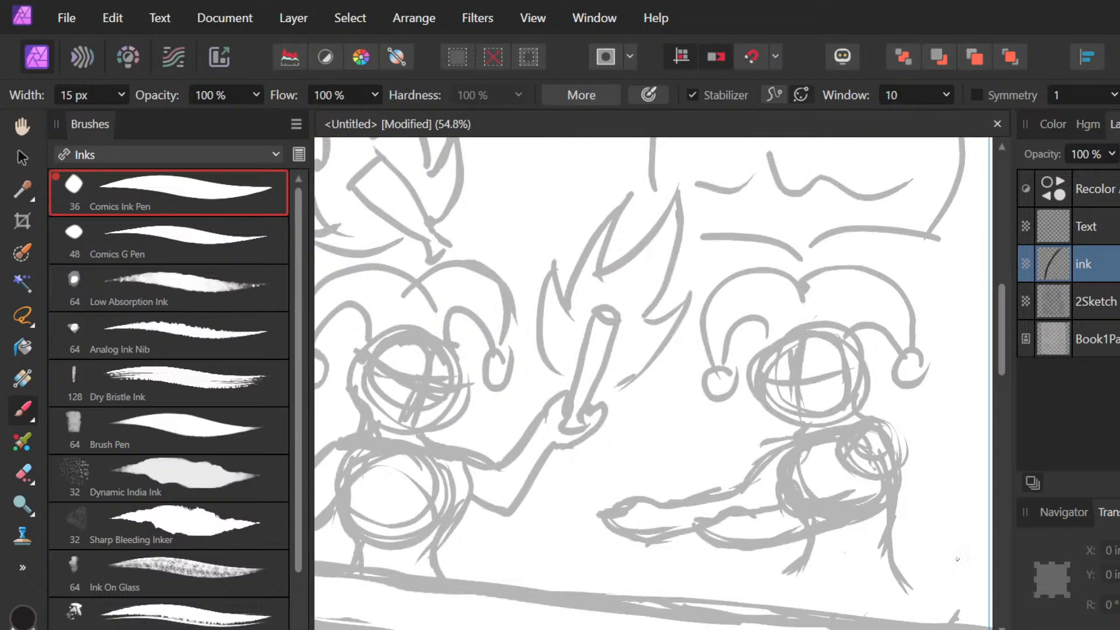
drag(564, 301, 634, 209)
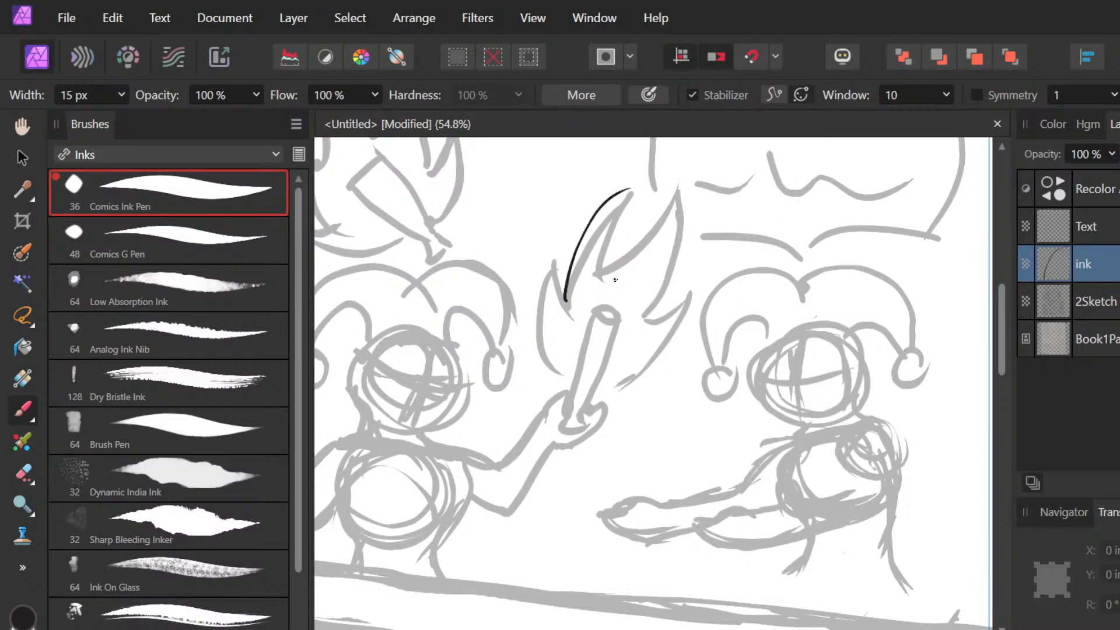
key(ctrl+z)
Step: Set the Comics Ink Pen width to 23 px and test it with a long curved stroke, undoing the test
click(120, 95)
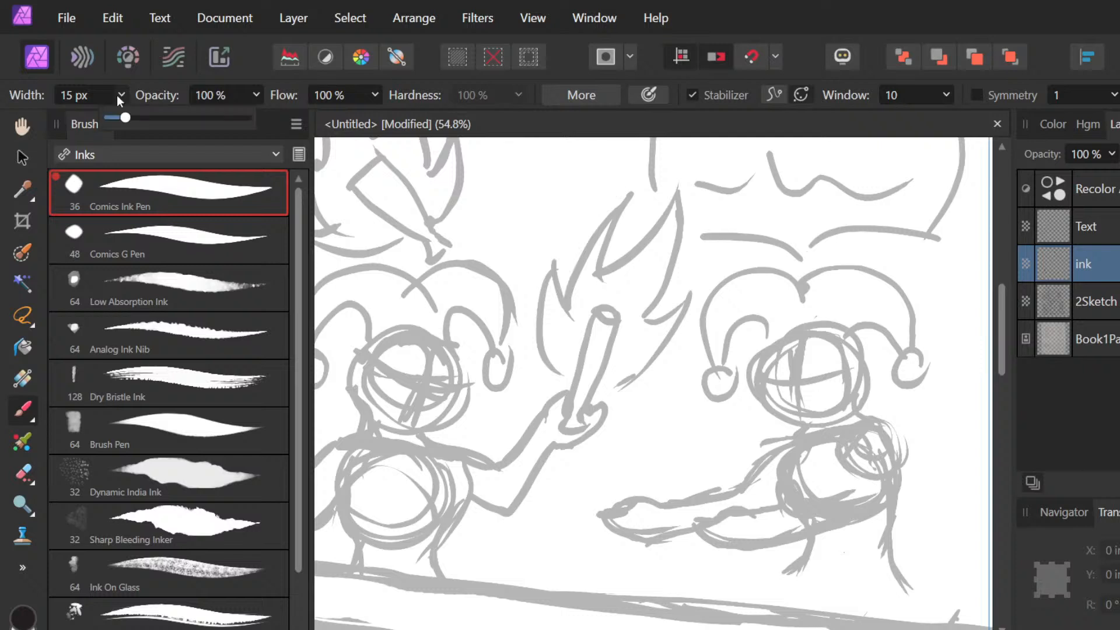
drag(125, 117, 135, 121)
drag(588, 218, 611, 283)
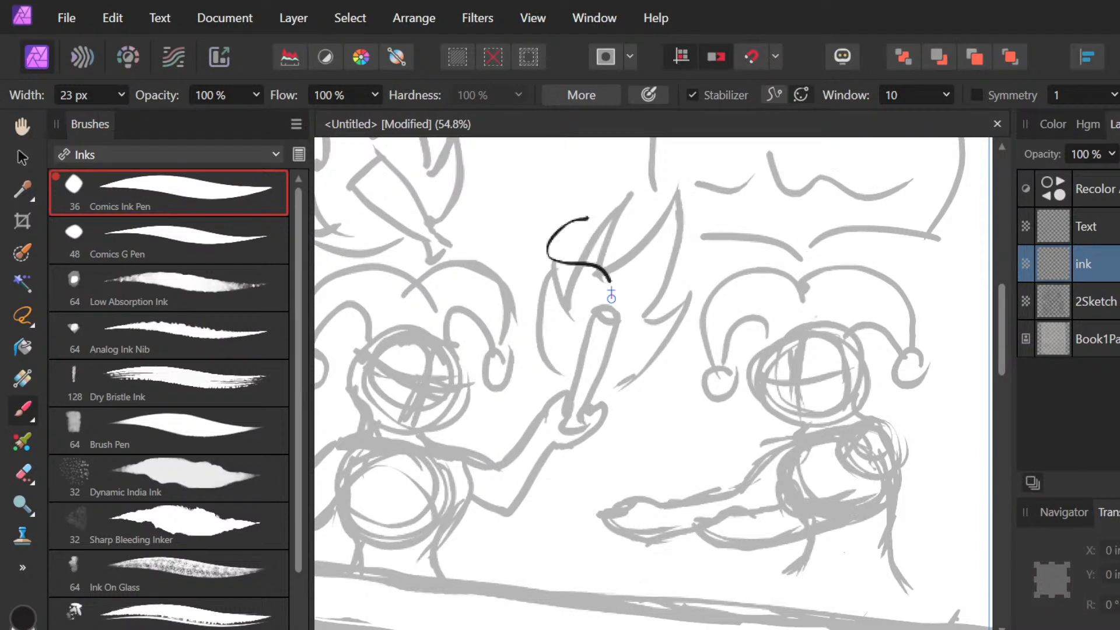
drag(611, 297, 761, 475)
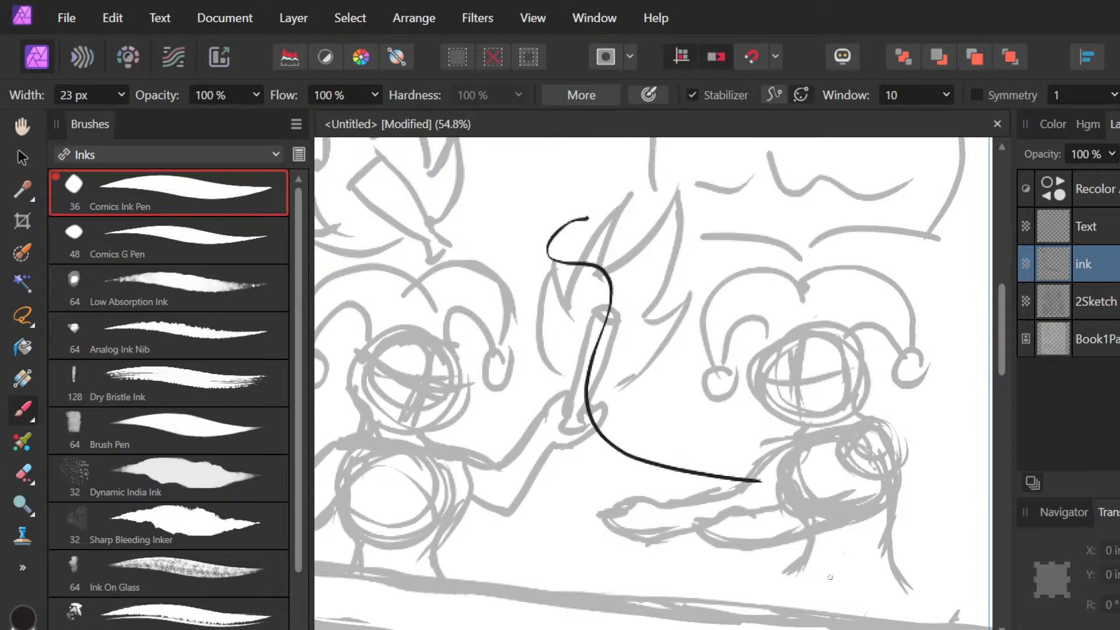
key(ctrl+z)
Step: Ink the outer outline of the flame on the torch between the two jesters, redoing the curled tips until they flow smoothly
mouse_move(562, 309)
mouse_down()
mouse_move(641, 194)
mouse_move(609, 277)
mouse_up()
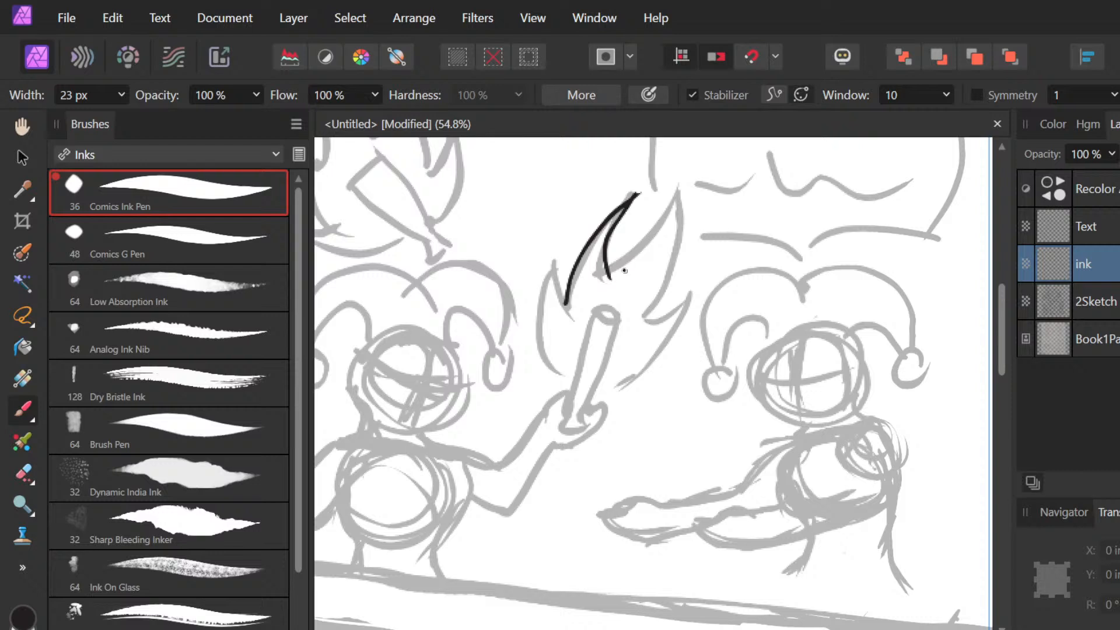
key(ctrl+z)
drag(642, 196, 697, 214)
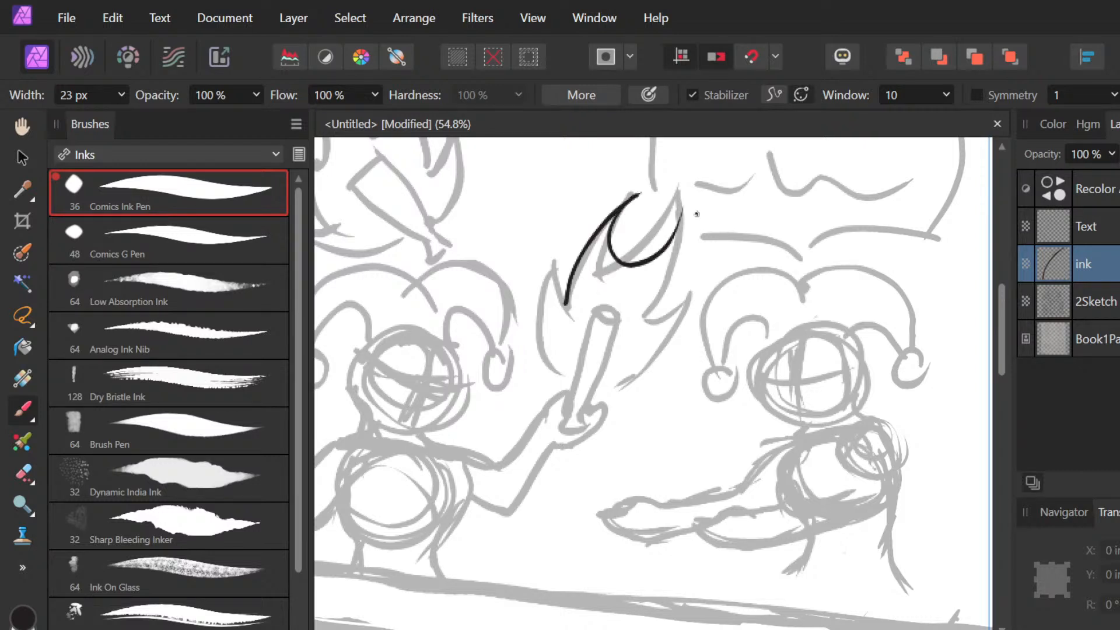
key(ctrl+z)
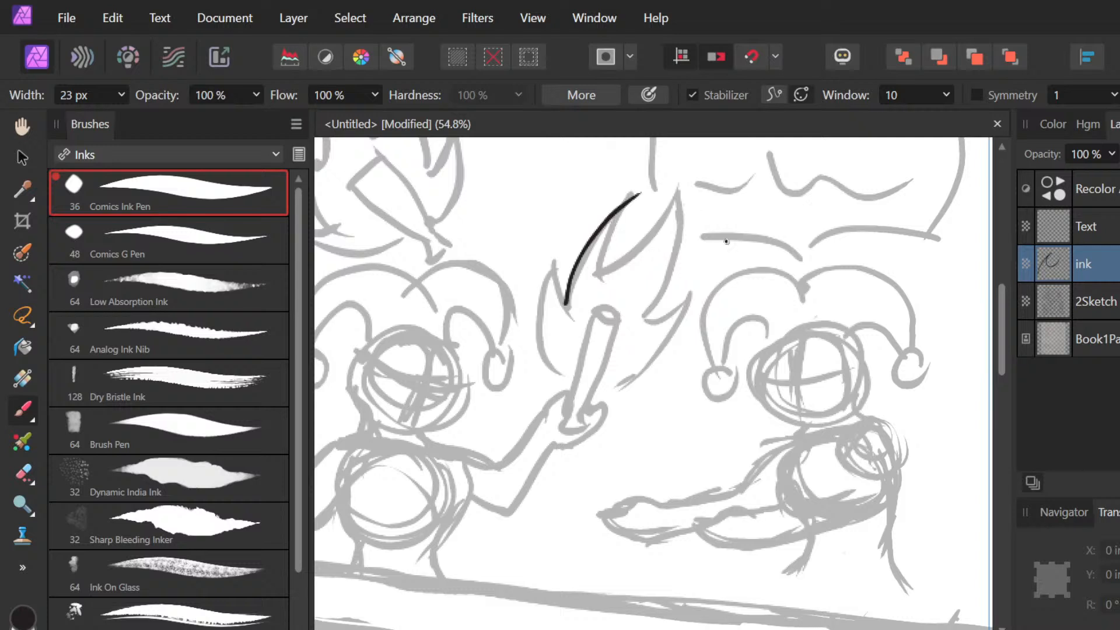
mouse_move(673, 177)
mouse_down()
mouse_move(639, 248)
mouse_move(615, 241)
mouse_move(635, 233)
mouse_up()
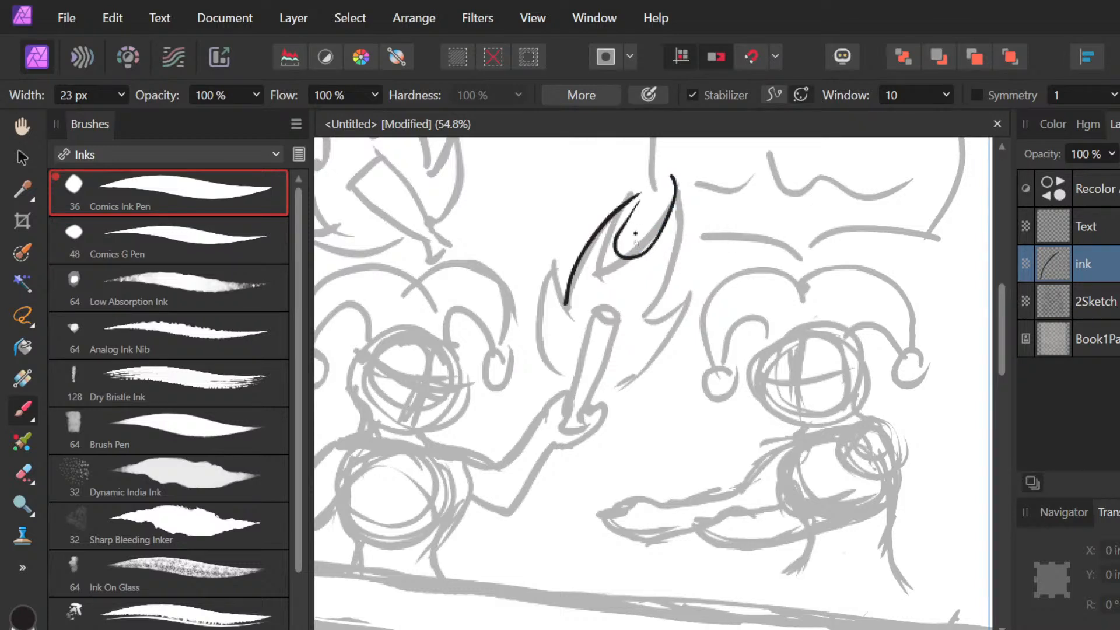
key(ctrl+z)
mouse_move(677, 166)
mouse_down()
mouse_move(627, 219)
mouse_move(677, 167)
mouse_move(683, 186)
mouse_move(656, 305)
mouse_up()
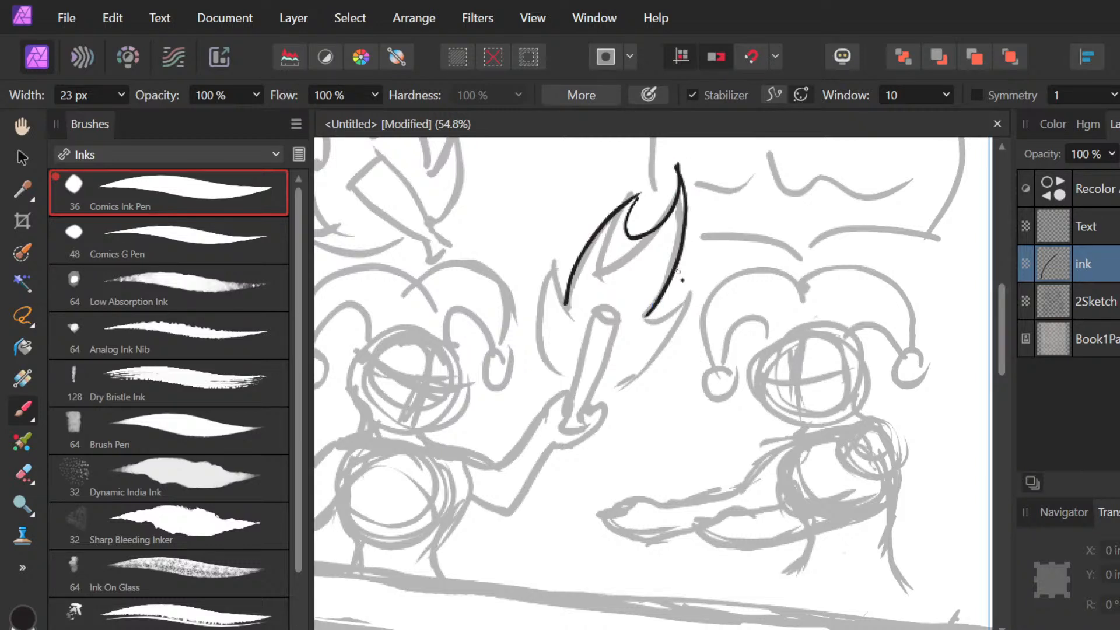
key(ctrl+z)
mouse_move(678, 166)
mouse_down()
mouse_move(633, 353)
mouse_move(693, 294)
mouse_move(696, 278)
mouse_move(623, 402)
mouse_up()
drag(565, 302, 598, 362)
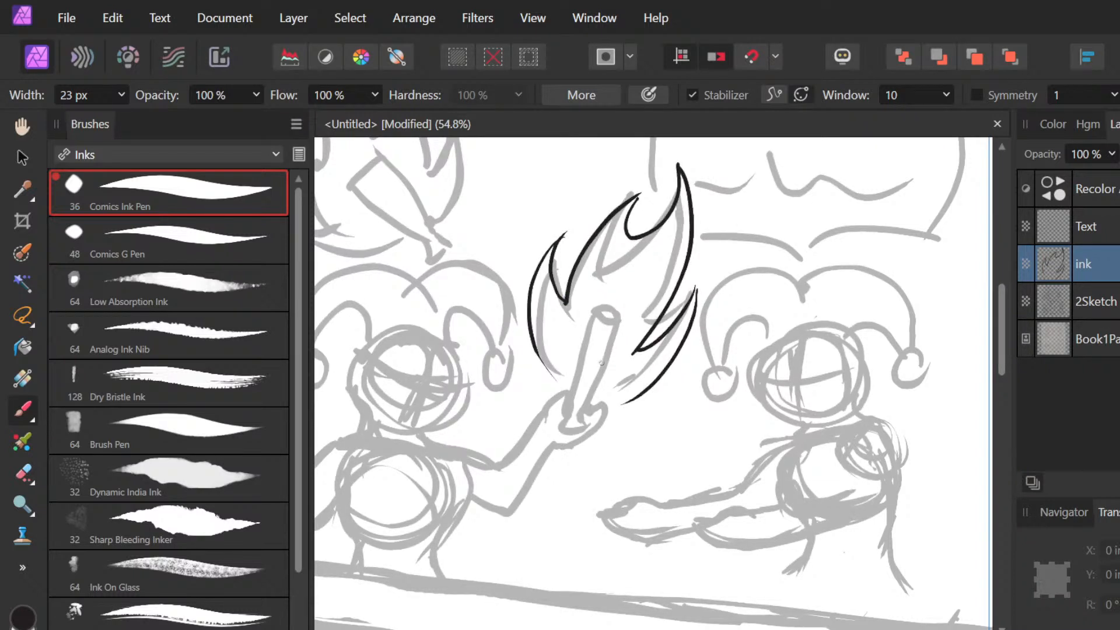
Step: Ink a pointed ear on the torch side of the torch-holding jester's head, undoing a misplaced cheek stroke
scroll(601, 362, down, 2)
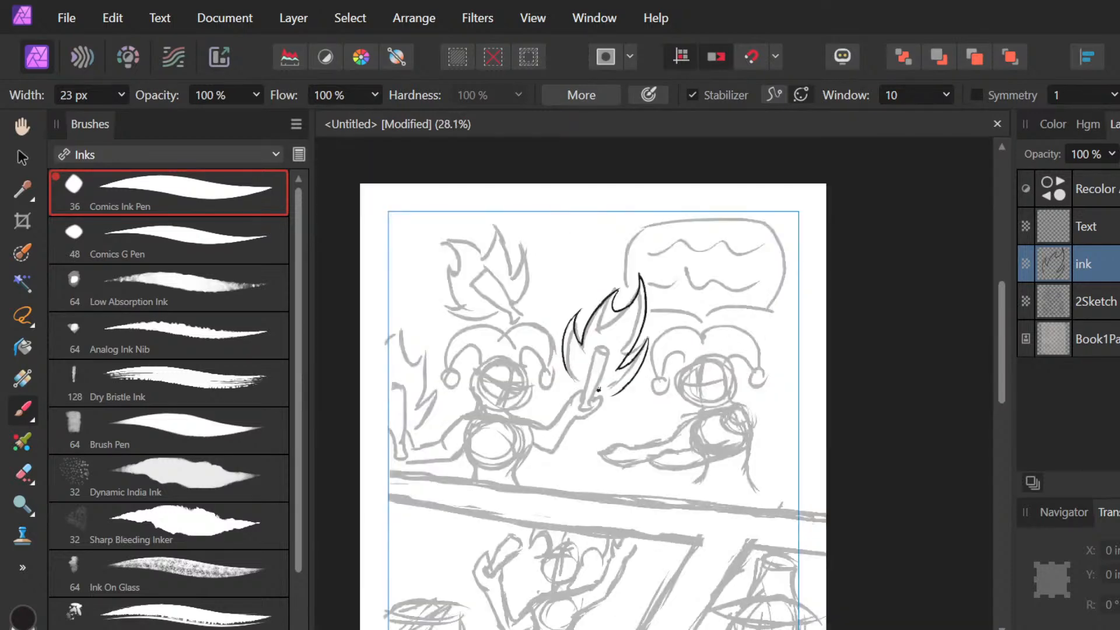
scroll(599, 389, up, 2)
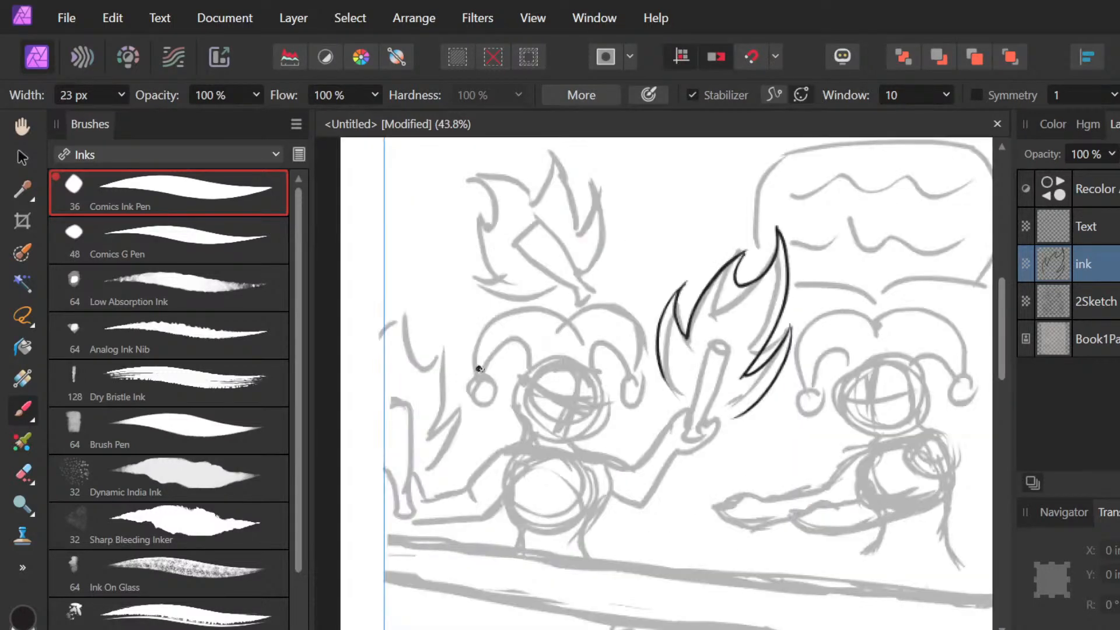
scroll(598, 401, up, 1)
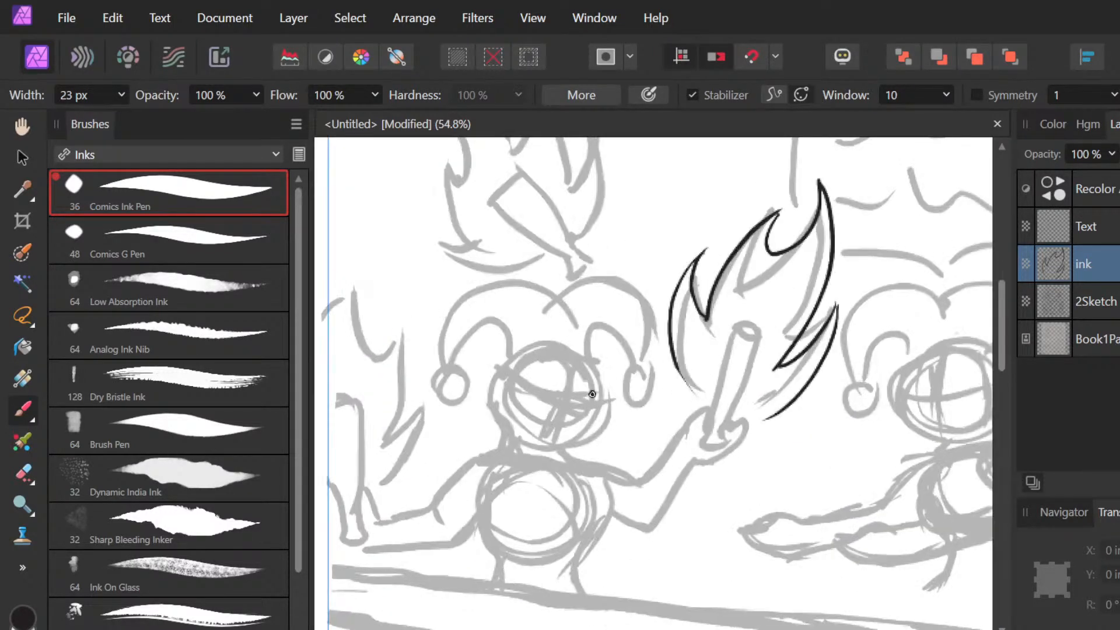
scroll(592, 394, up, 2)
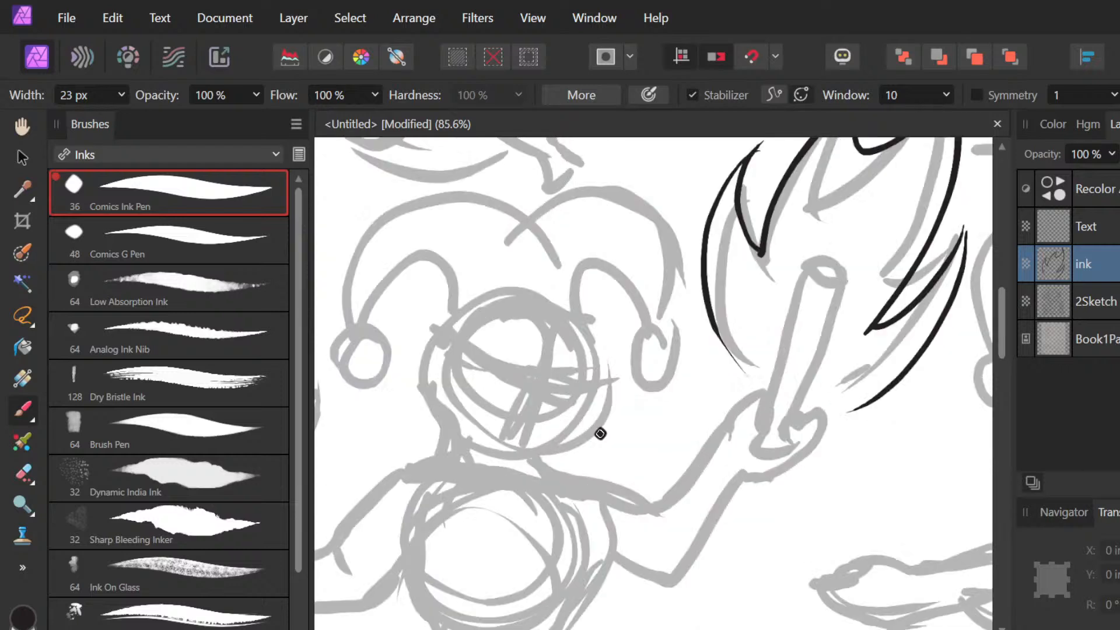
drag(491, 354, 505, 360)
drag(551, 383, 592, 348)
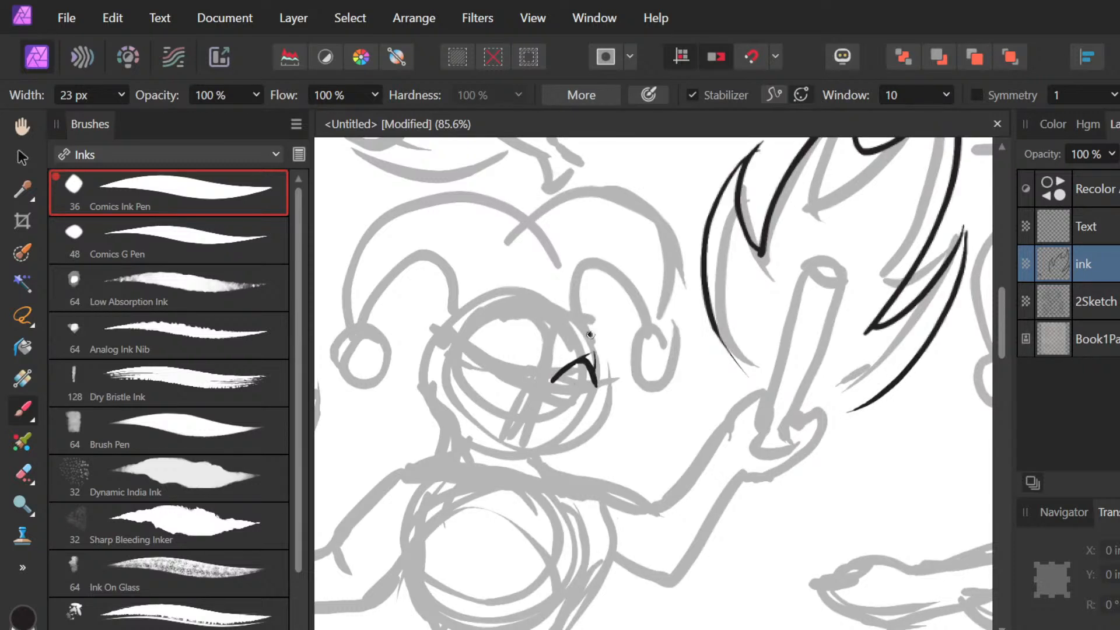
drag(591, 341, 604, 405)
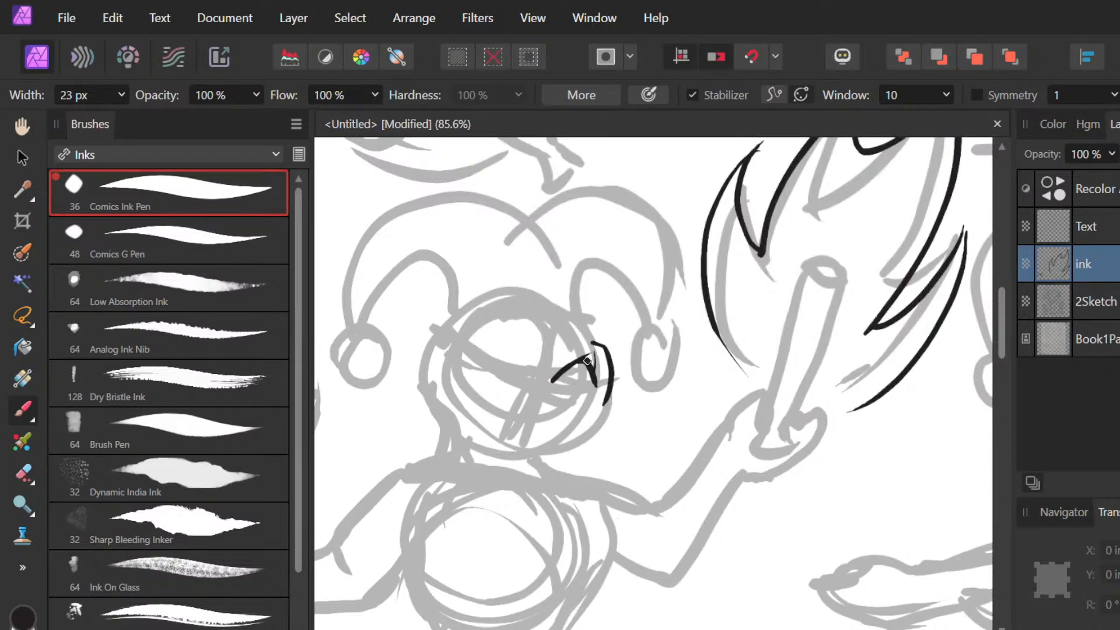
key(ctrl+z)
Step: Try several cheek curves from the torch-side ear down toward the jester's chin, undoing the unsatisfactory strokes
mouse_move(599, 352)
mouse_down()
mouse_move(595, 394)
mouse_move(519, 468)
mouse_up()
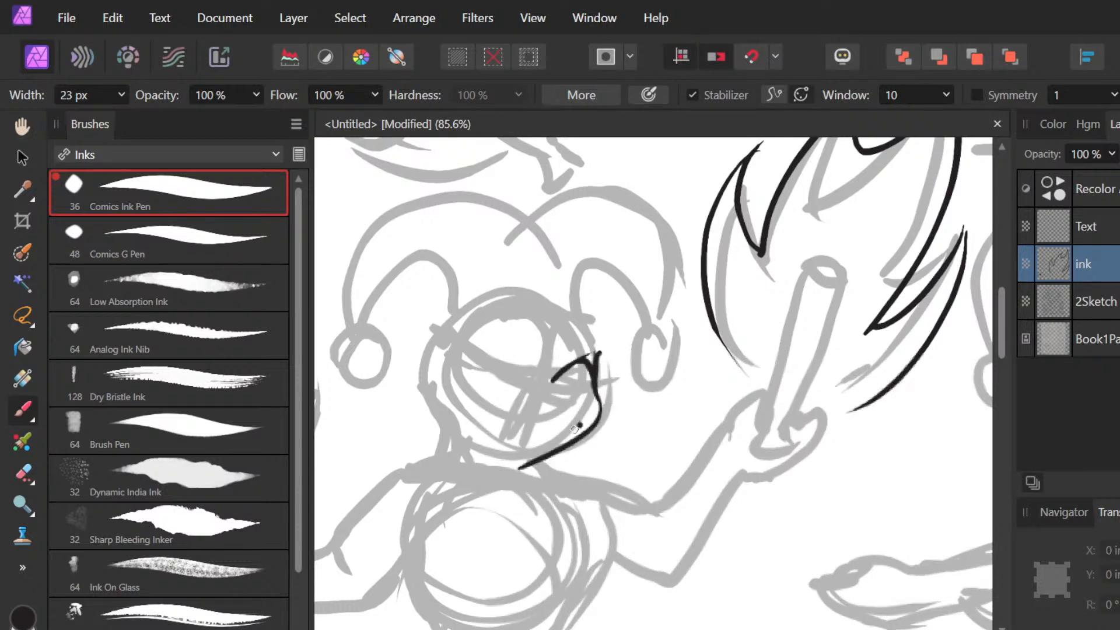
key(ctrl+z)
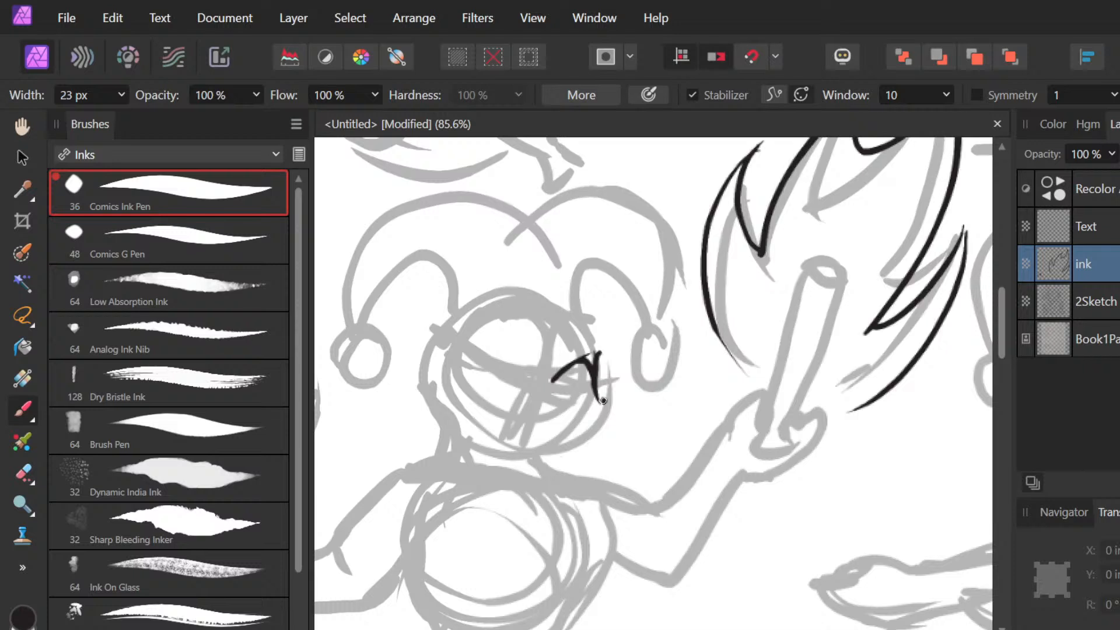
mouse_move(600, 399)
mouse_down()
mouse_move(603, 413)
mouse_move(561, 451)
mouse_up()
click(611, 420)
key(ctrl+z)
key(ctrl+z)
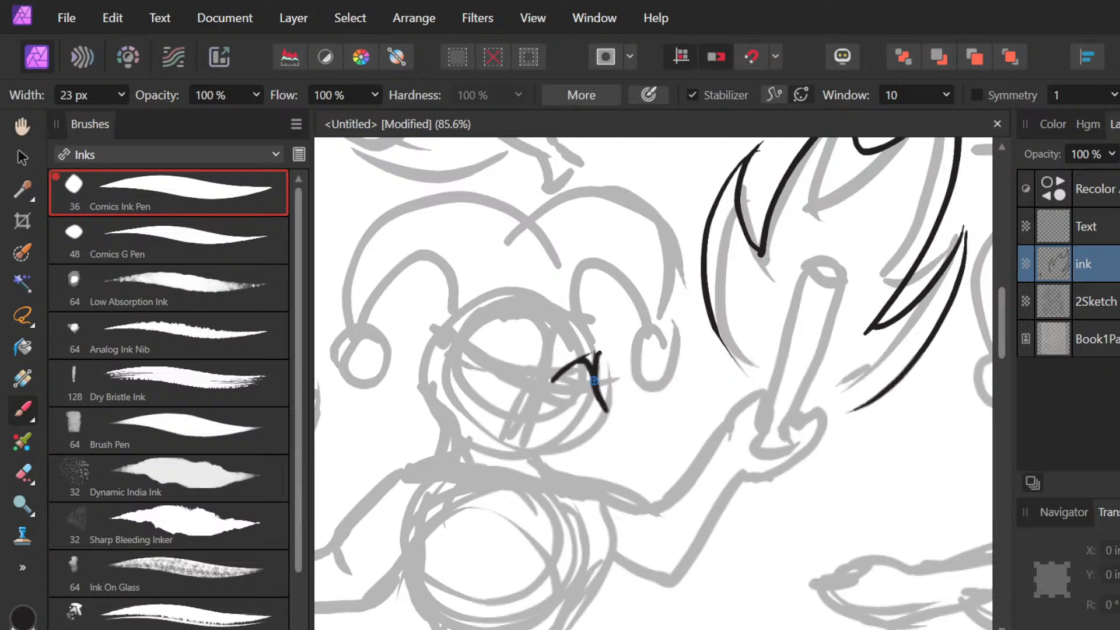
Step: Ink the jester's jawline as a long curve under the face, meeting the torch-side cheek, after undoing earlier attempts
mouse_move(594, 381)
mouse_down()
mouse_move(599, 431)
mouse_move(578, 444)
mouse_up()
key(ctrl+z)
drag(559, 451, 606, 409)
key(ctrl+z)
mouse_move(606, 410)
mouse_down()
mouse_move(566, 448)
mouse_move(442, 438)
mouse_up()
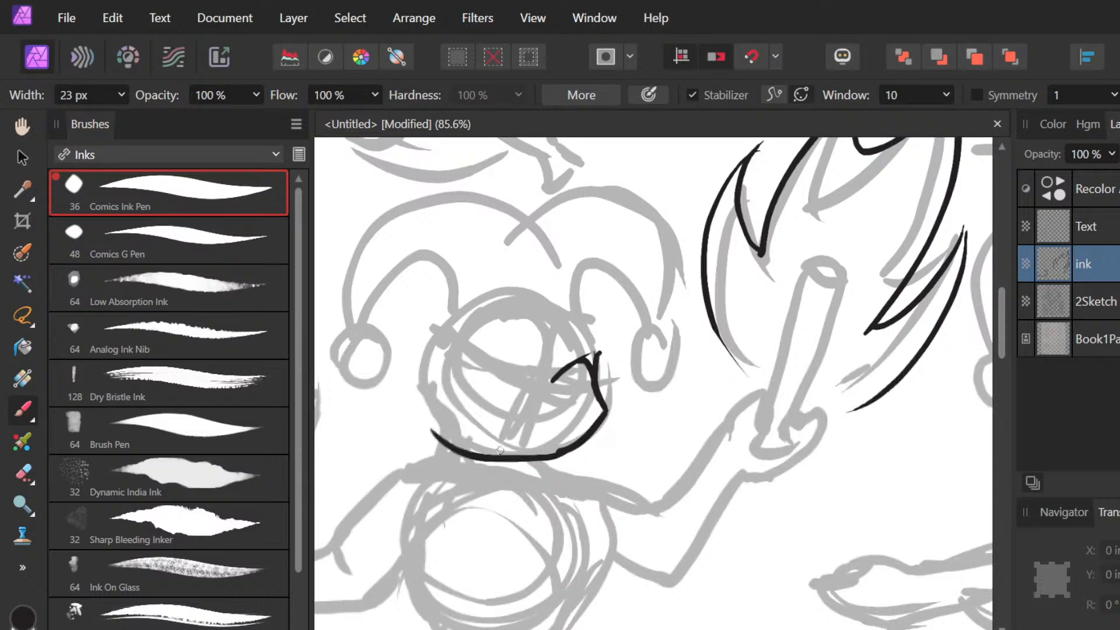
key(ctrl+z)
drag(436, 403, 616, 444)
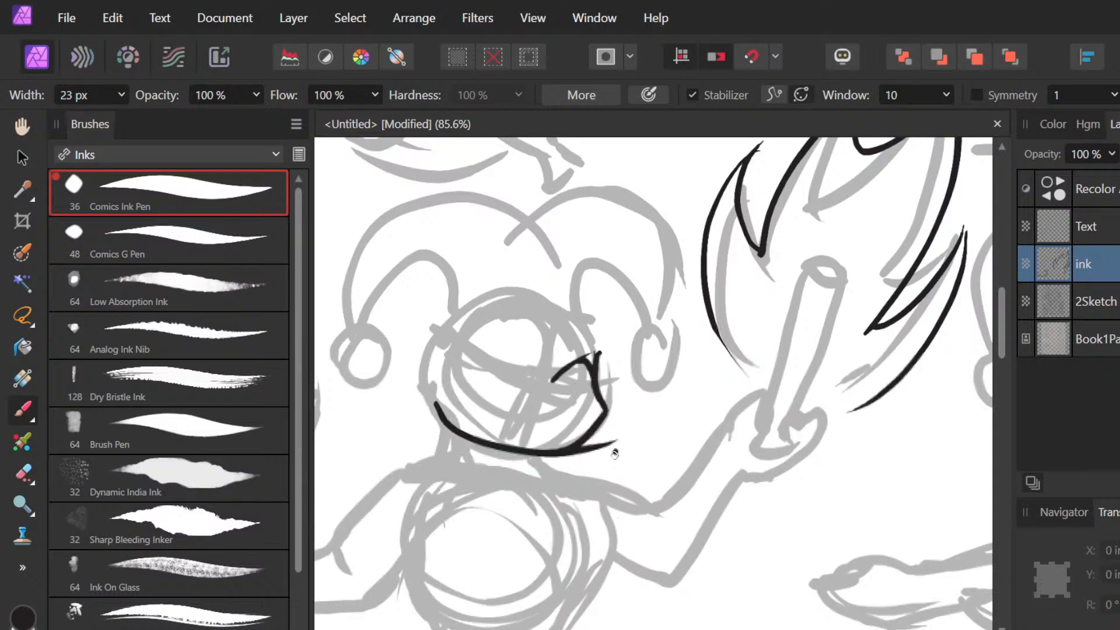
Step: Erase the jawline's overshoot past the chin and redo the short stroke joining the jaw to the torch-side cheek
key(e)
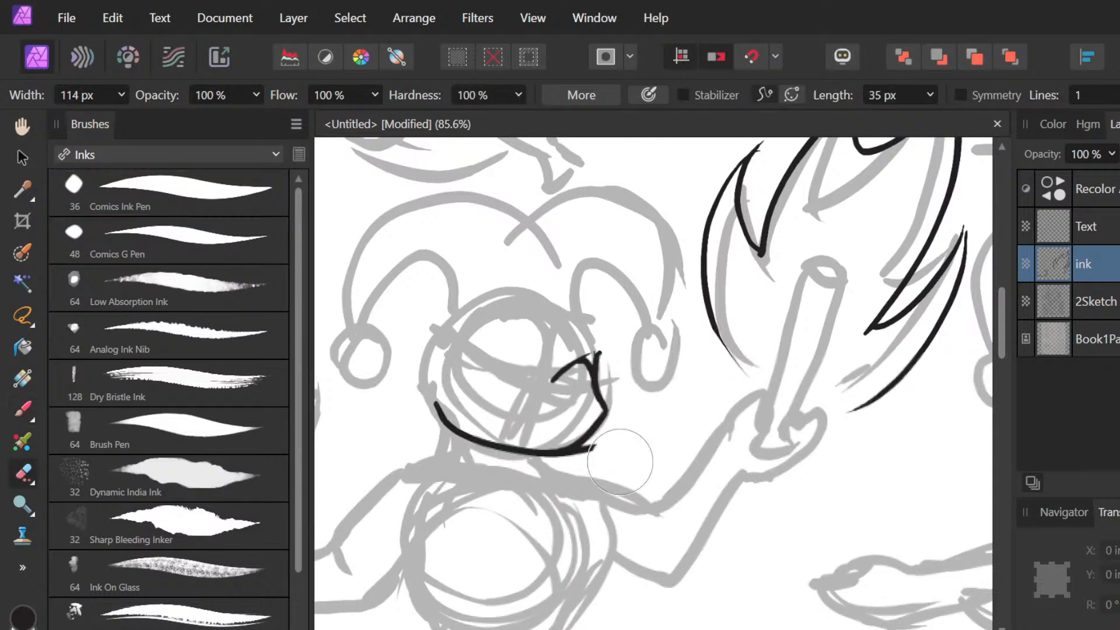
click(620, 462)
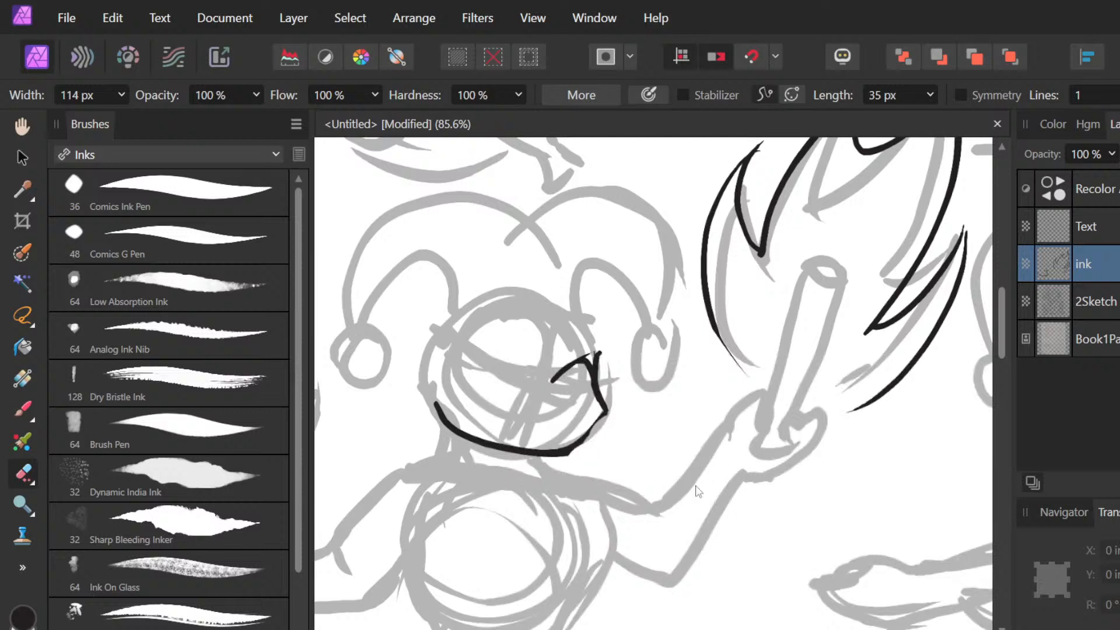
key(b)
drag(567, 453, 606, 416)
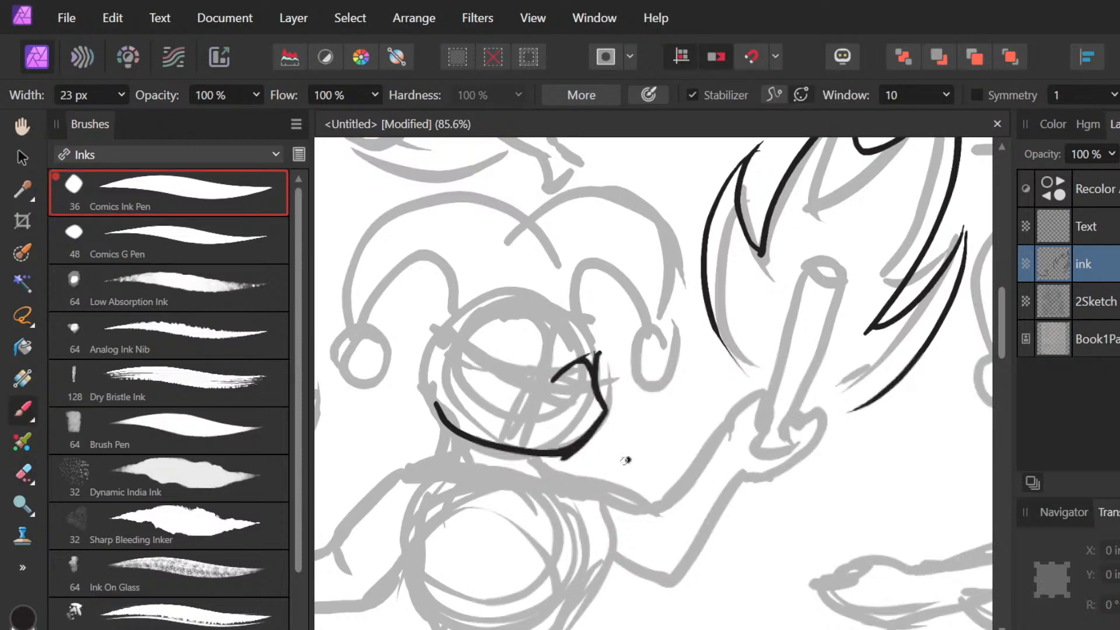
key(ctrl+z)
key(ctrl+z)
drag(568, 452, 614, 404)
key(ctrl+z)
drag(588, 438, 609, 406)
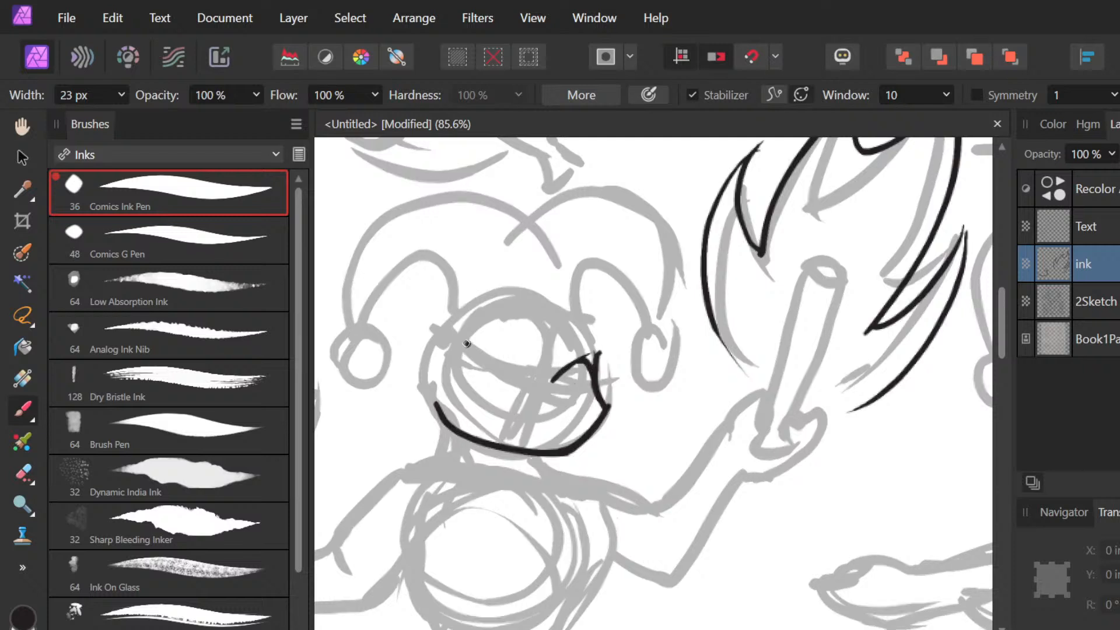
Step: Ink the jester's opposite pointed ear with small inner marks, and extend and thicken the jawline beneath it
drag(470, 349, 437, 317)
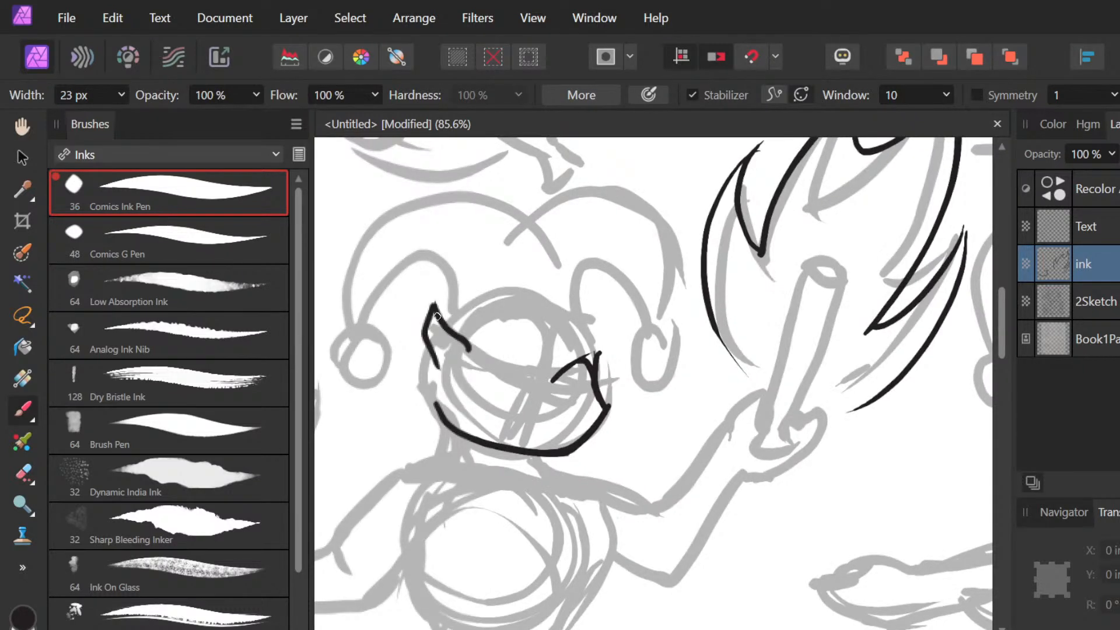
key(ctrl+z)
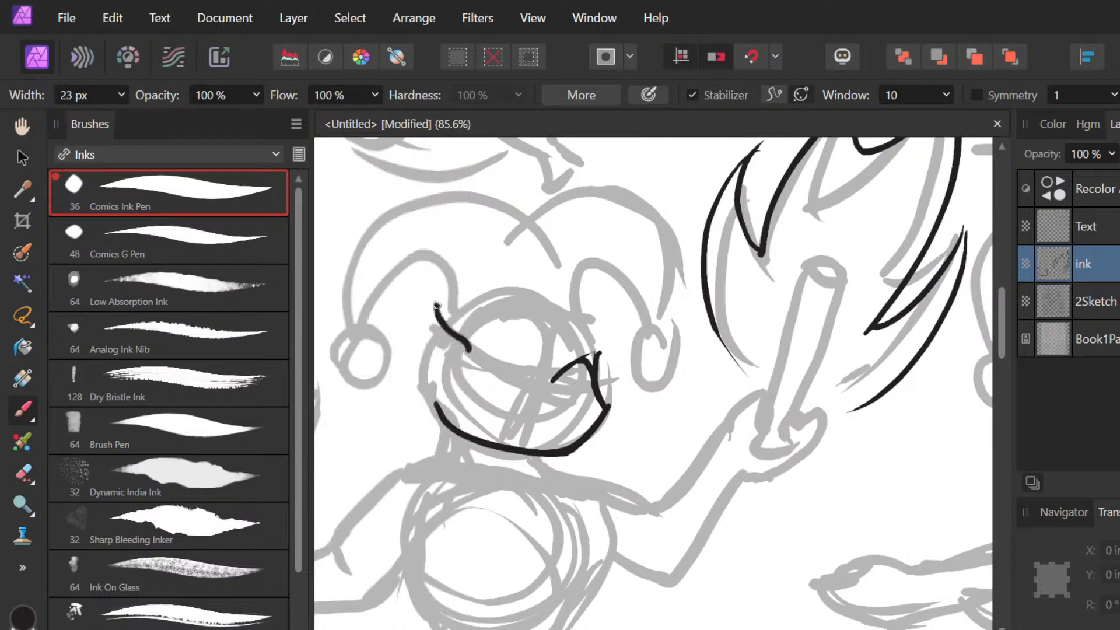
mouse_move(435, 306)
mouse_down()
mouse_move(435, 372)
mouse_move(452, 353)
mouse_up()
key(ctrl+z)
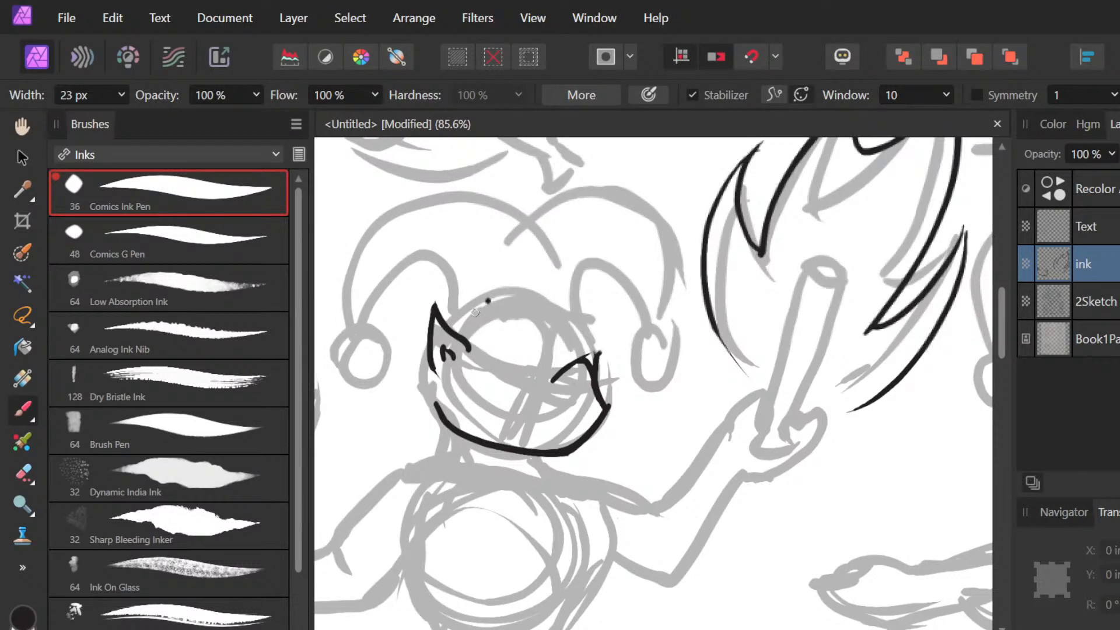
mouse_move(441, 342)
mouse_down()
mouse_move(431, 402)
mouse_move(476, 437)
mouse_up()
mouse_move(450, 381)
mouse_down()
mouse_move(479, 433)
mouse_move(586, 456)
mouse_up()
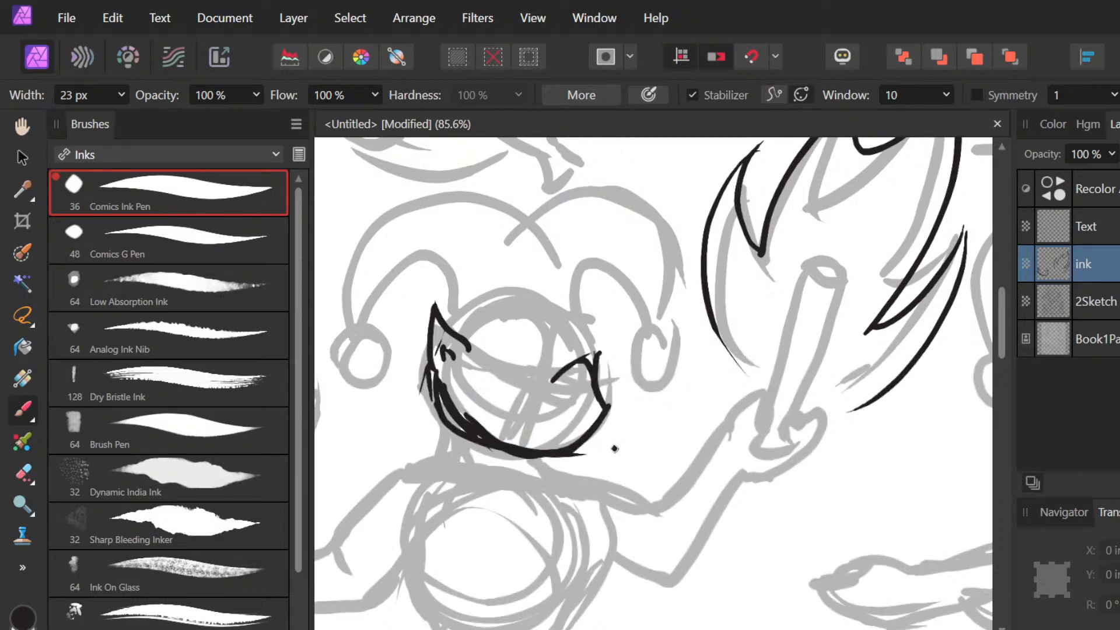
Step: Erase the thickened jawline and redraw it as a narrower curve running from the far ear to the torch-side cheek
key(e)
mouse_move(615, 448)
mouse_down()
mouse_move(481, 457)
mouse_move(401, 410)
mouse_up()
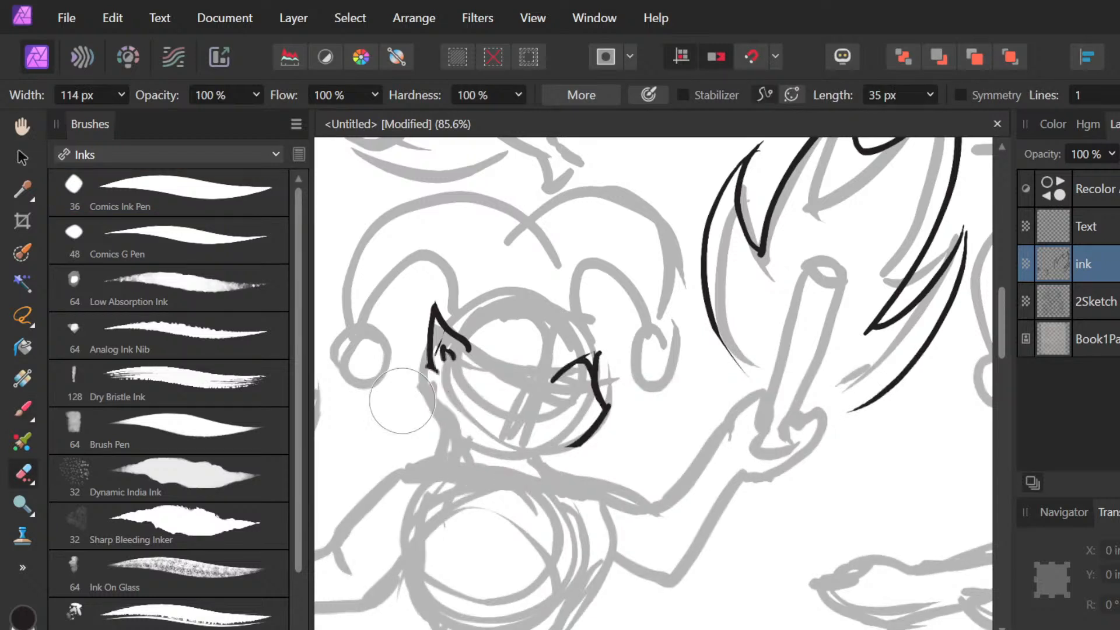
key(b)
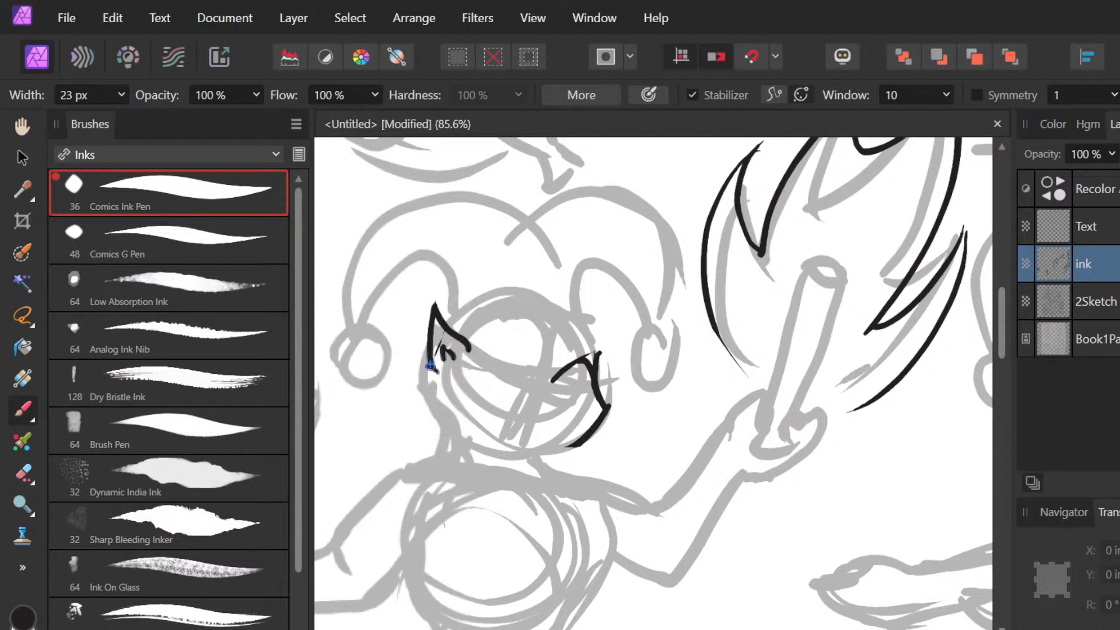
mouse_move(430, 366)
mouse_down()
mouse_move(547, 461)
mouse_move(610, 408)
mouse_up()
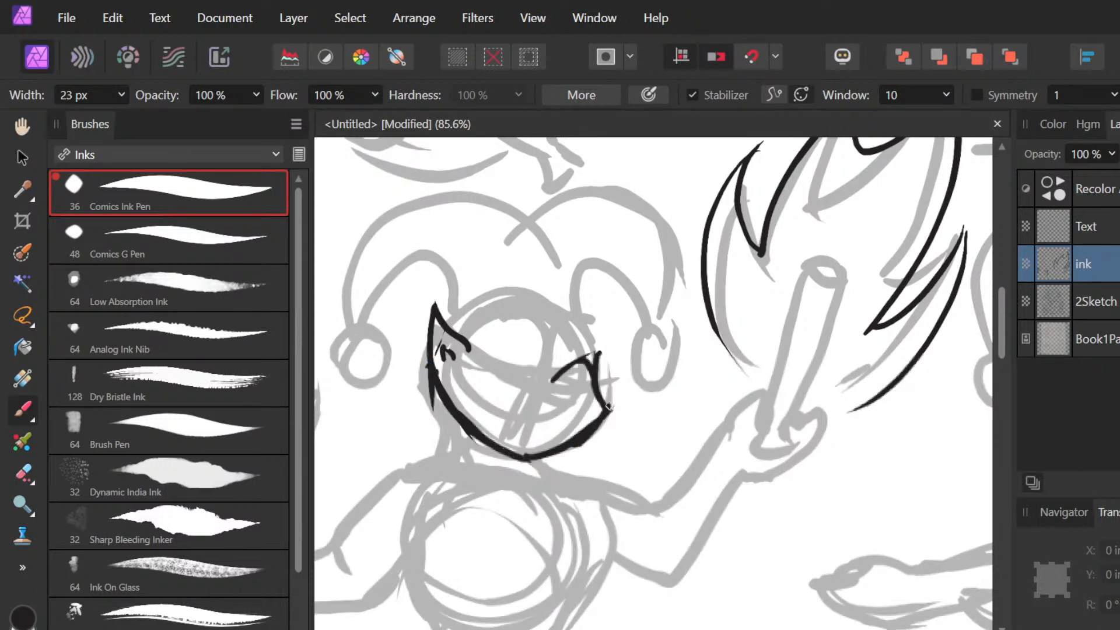
key(ctrl+z)
Step: Erase the rough outer edge of the far-side jawline and try a stroke closing it at the chin, undoing that stroke
key(e)
drag(483, 468, 404, 374)
key(b)
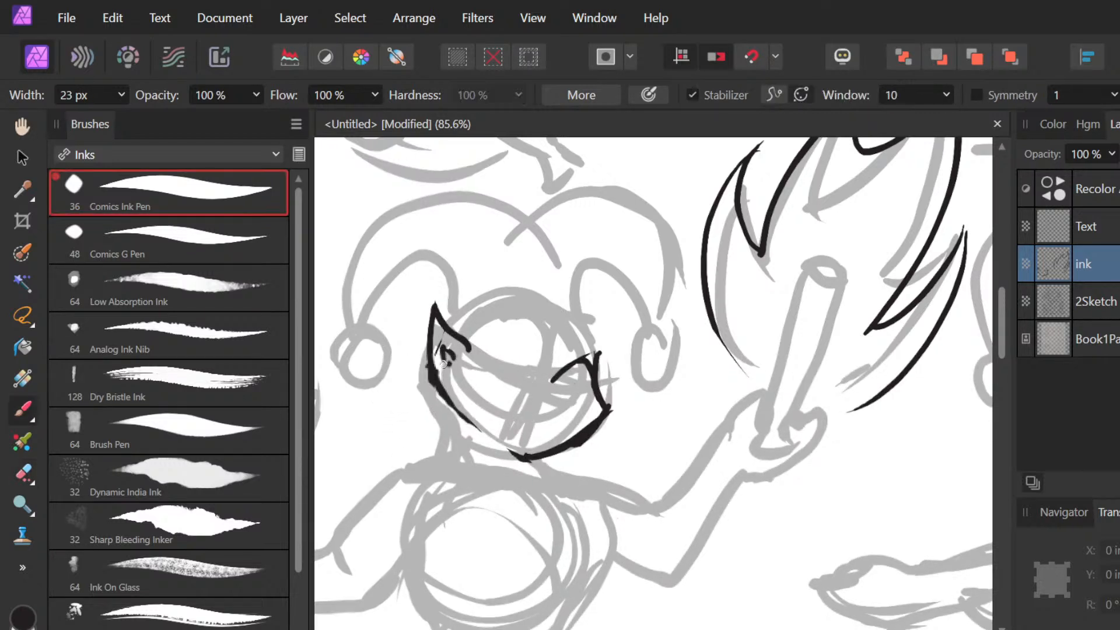
drag(443, 364, 524, 457)
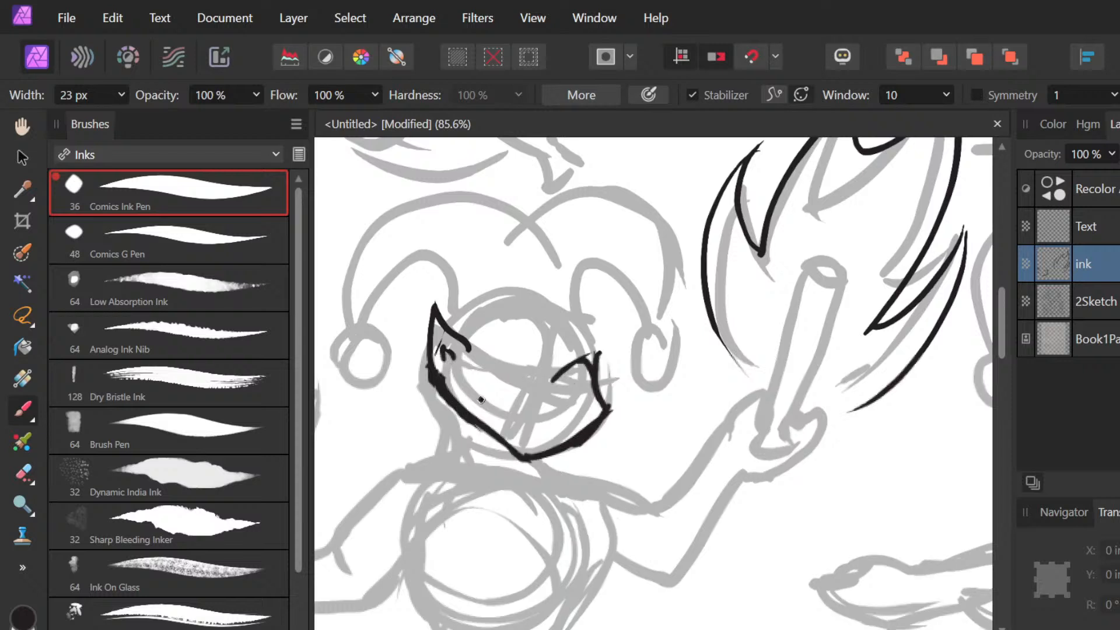
key(ctrl+z)
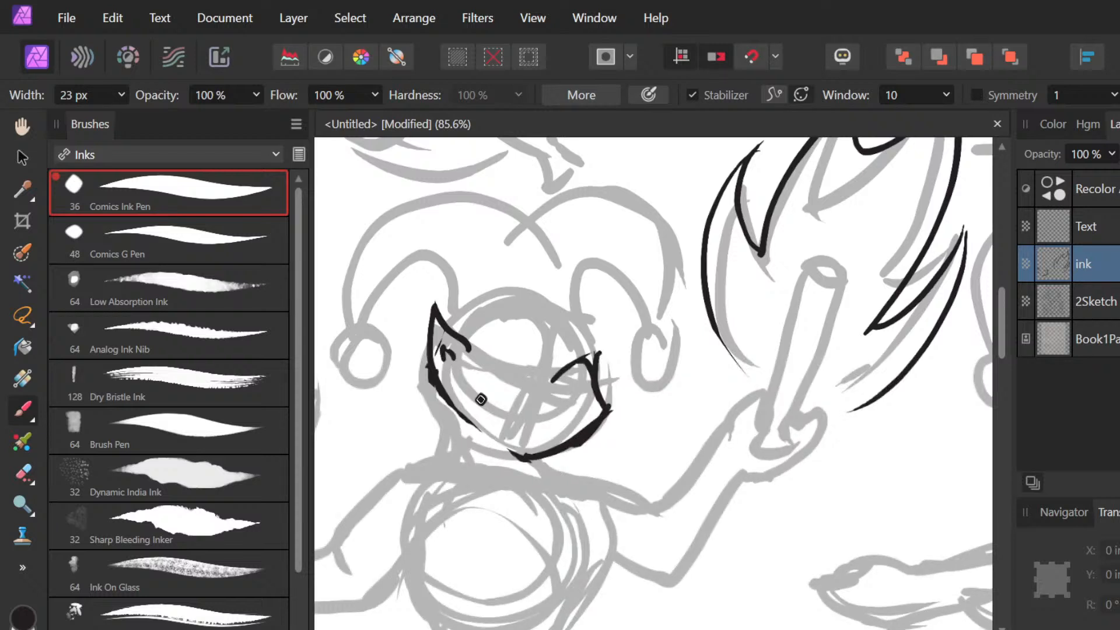
Step: Erase the inked ears, cheek and jawline from the torch-holding jester's head
key(e)
drag(454, 401, 453, 337)
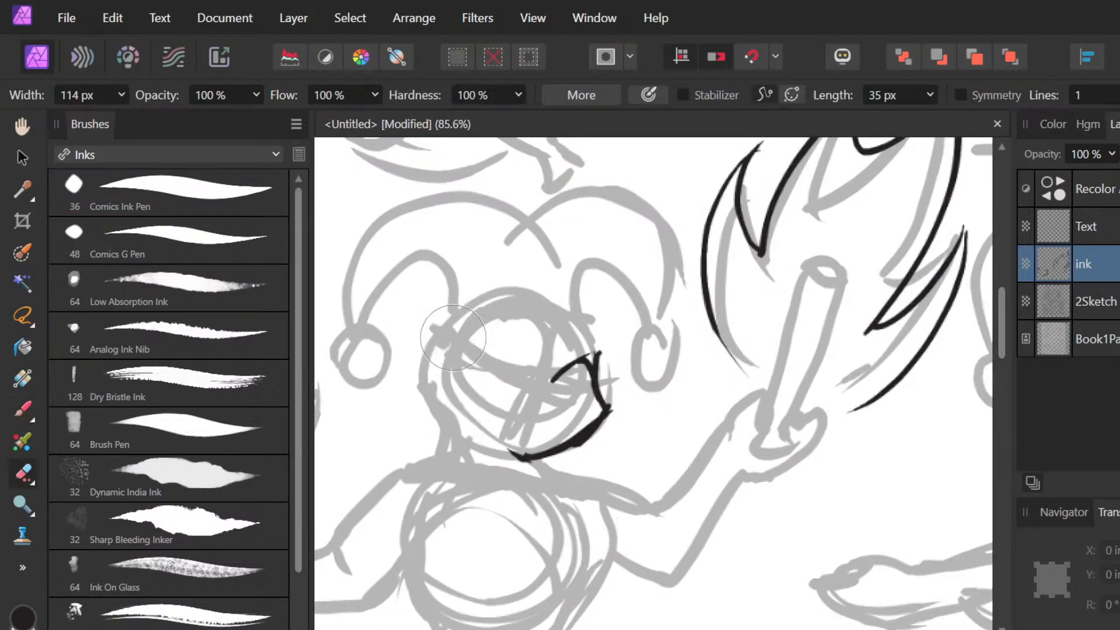
drag(604, 357, 546, 530)
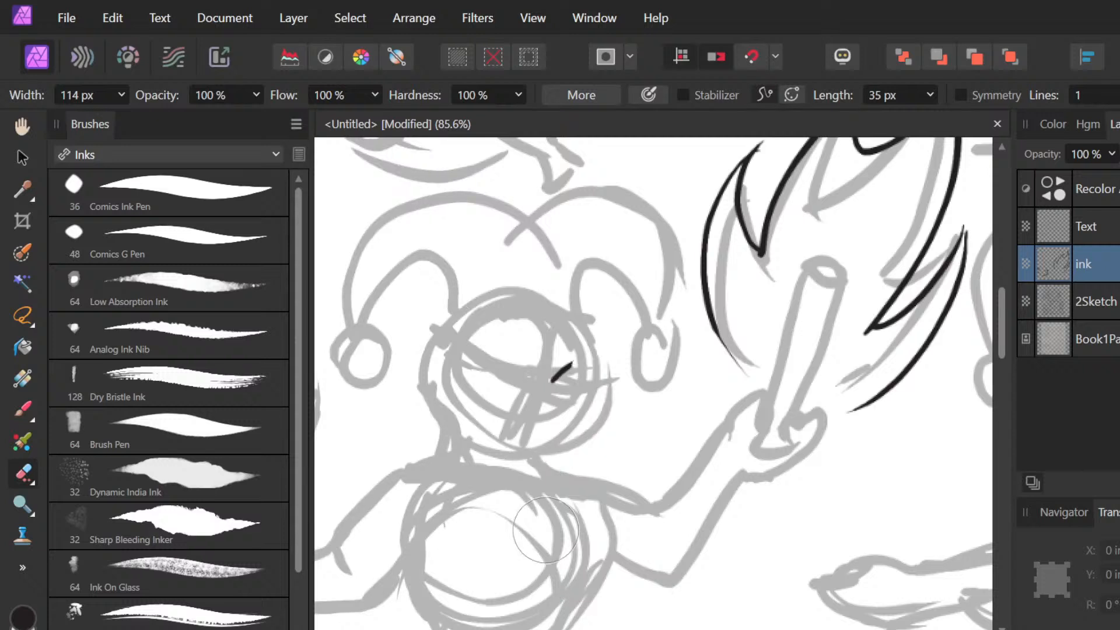
Step: Re-ink the torch-side ear and cheek of the jester's head with a short jaw curve down to the chin
key(b)
mouse_move(555, 387)
mouse_down()
mouse_move(573, 360)
mouse_move(555, 389)
mouse_up()
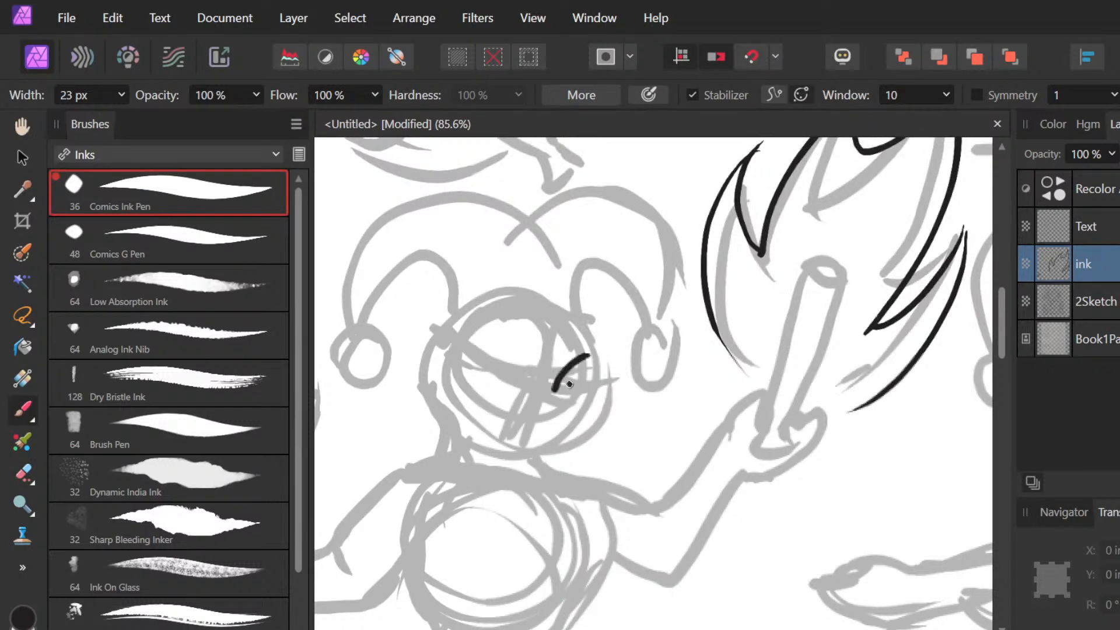
key(ctrl+z)
drag(540, 390, 595, 406)
drag(603, 367, 586, 425)
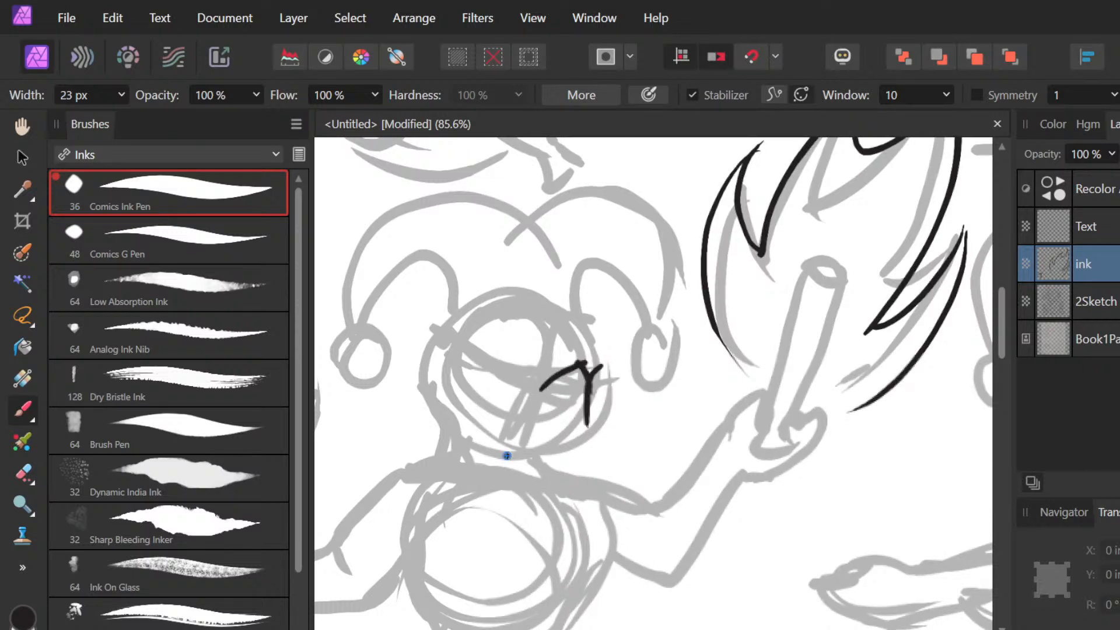
drag(588, 419, 485, 450)
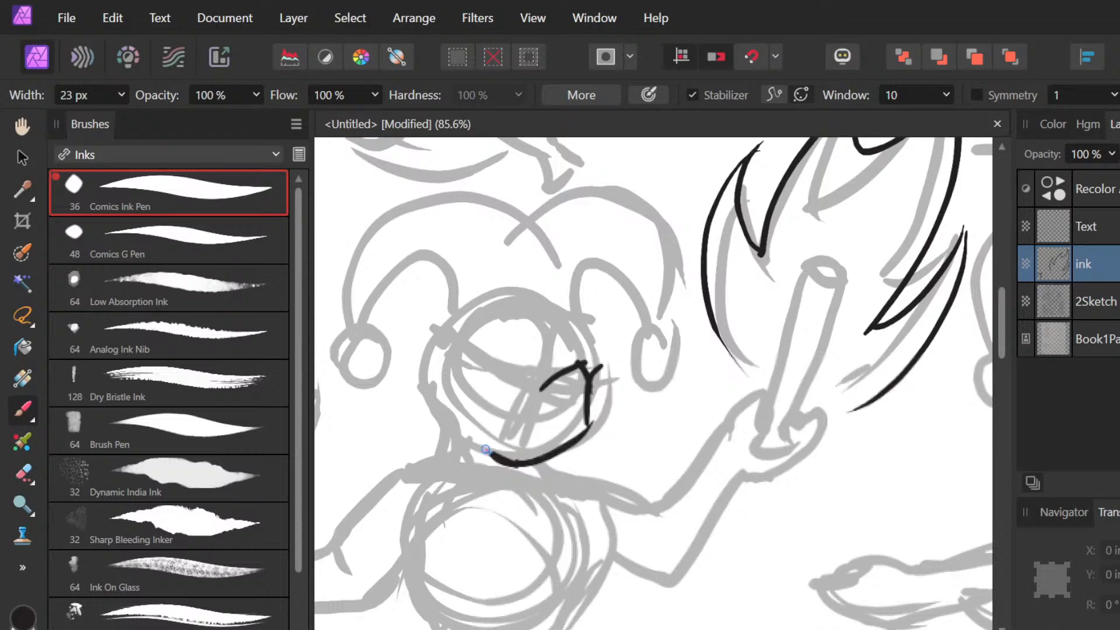
key(ctrl+z)
Step: Ink the far side of the jester's head up over the crown, trying a hat brim curve across the forehead and undoing it
drag(438, 351, 429, 411)
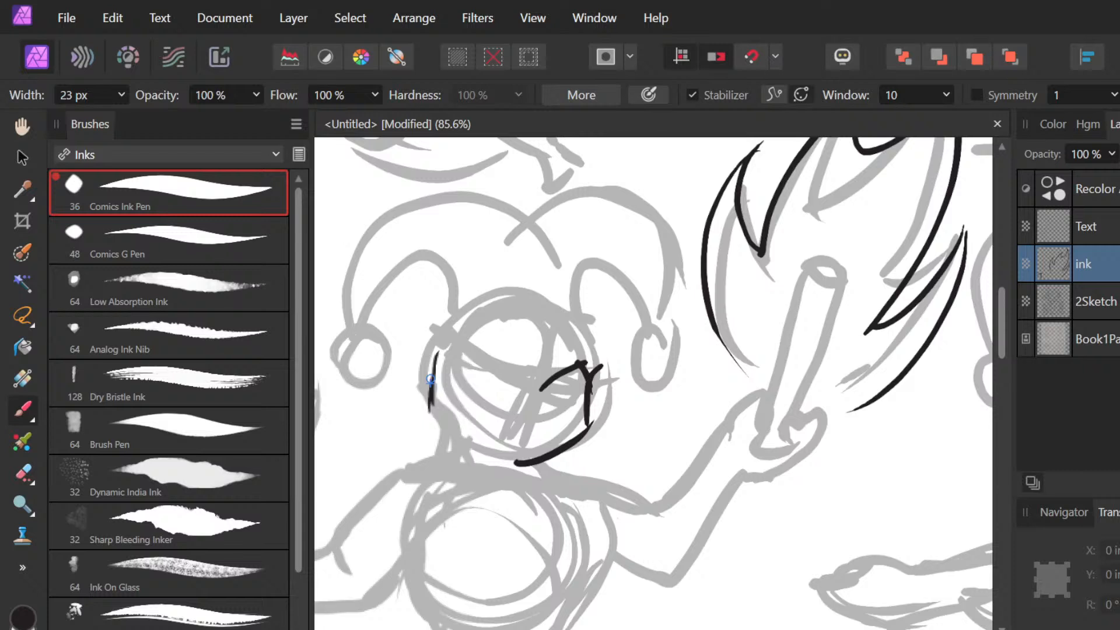
mouse_move(557, 286)
mouse_down()
mouse_move(458, 346)
mouse_move(580, 328)
mouse_up()
mouse_move(548, 293)
mouse_down()
mouse_move(468, 308)
mouse_move(601, 318)
mouse_move(570, 325)
mouse_up()
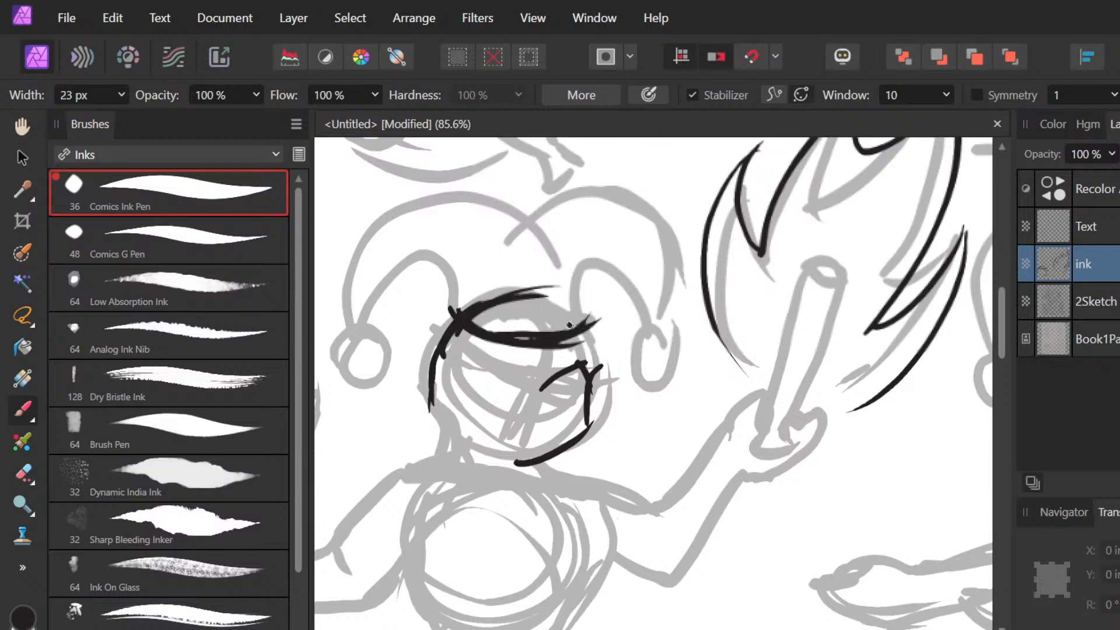
key(ctrl+z)
scroll(421, 305, up, 4)
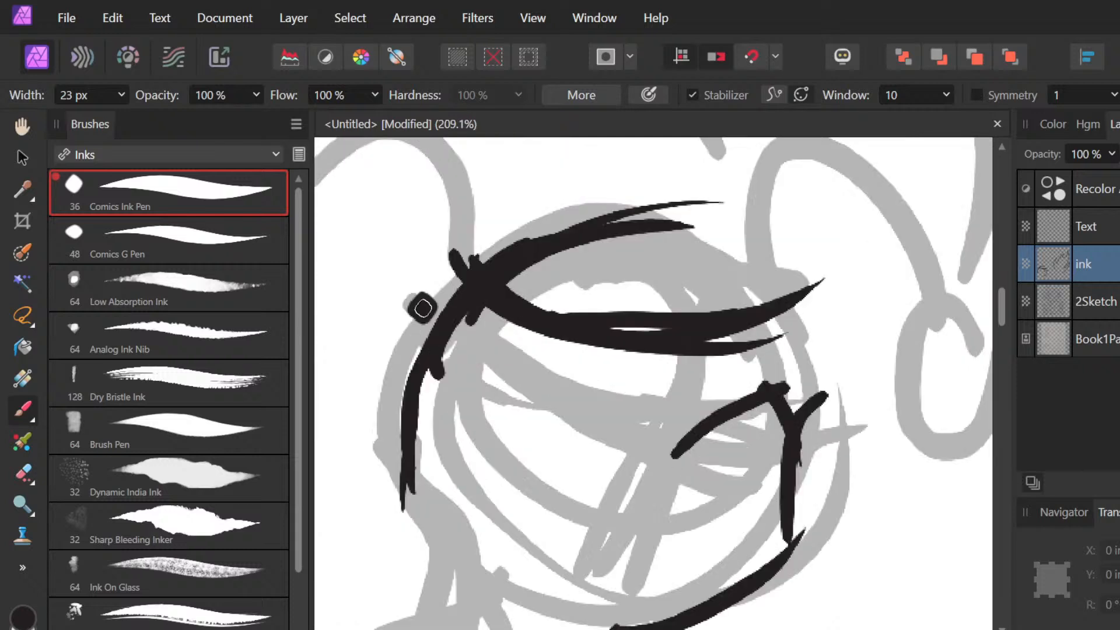
click(424, 309)
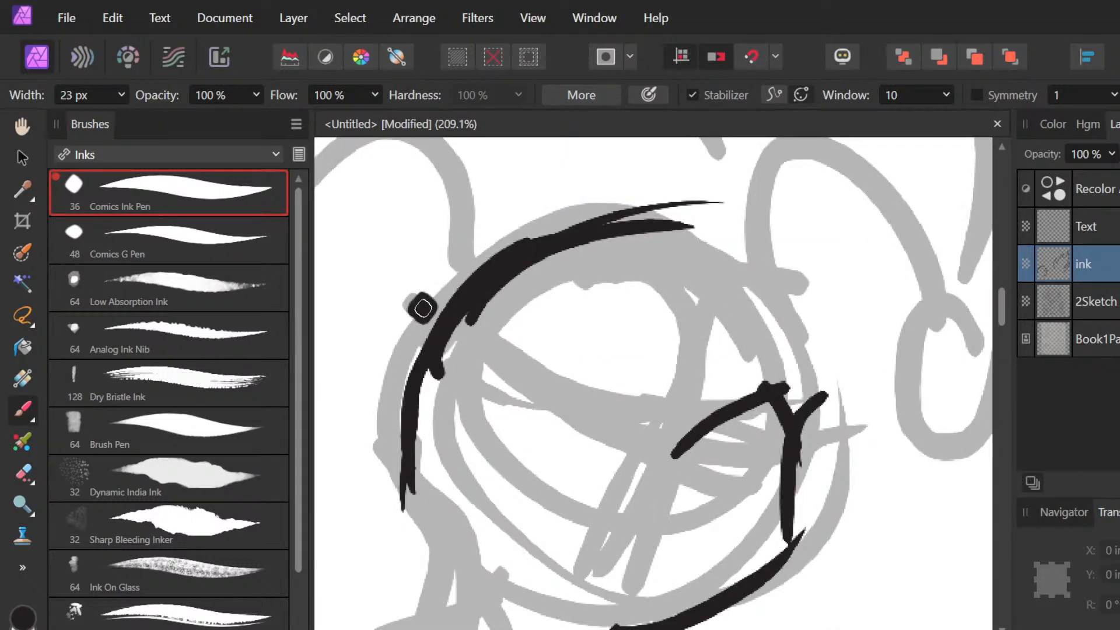
key(ctrl+z)
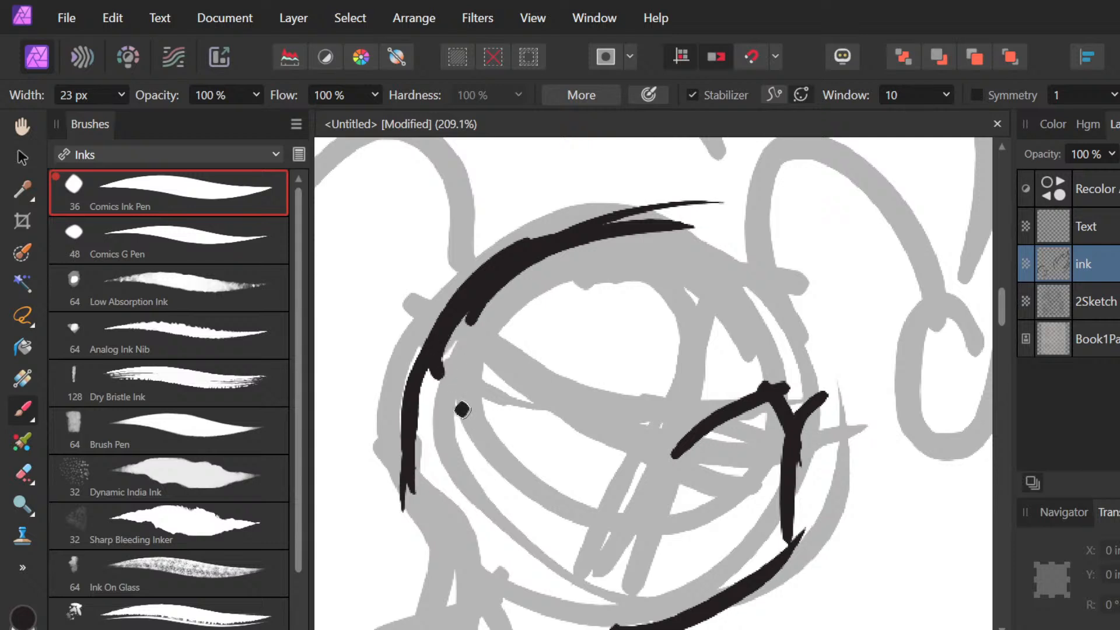
Step: Erase the rough inner edge of the far-side crown line on the jester's head to thin it, and return to the inking brush
key(e)
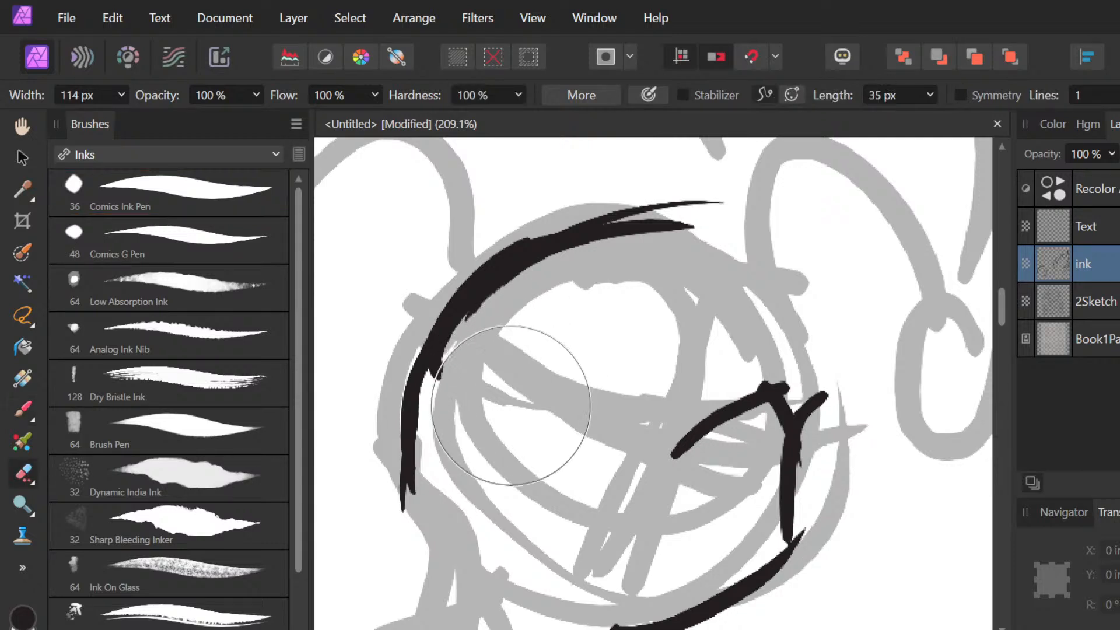
mouse_move(503, 427)
mouse_down()
mouse_move(501, 358)
mouse_move(499, 368)
mouse_up()
key(ctrl+z)
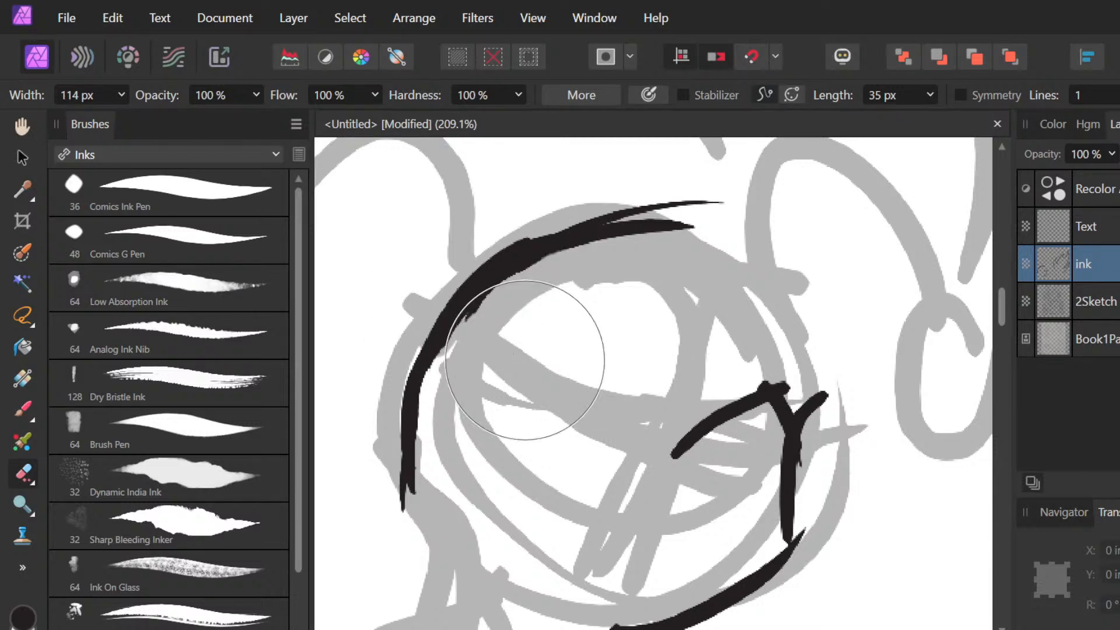
mouse_move(524, 360)
mouse_down()
mouse_move(506, 388)
mouse_move(560, 314)
mouse_move(551, 318)
mouse_move(633, 355)
mouse_move(651, 233)
mouse_up()
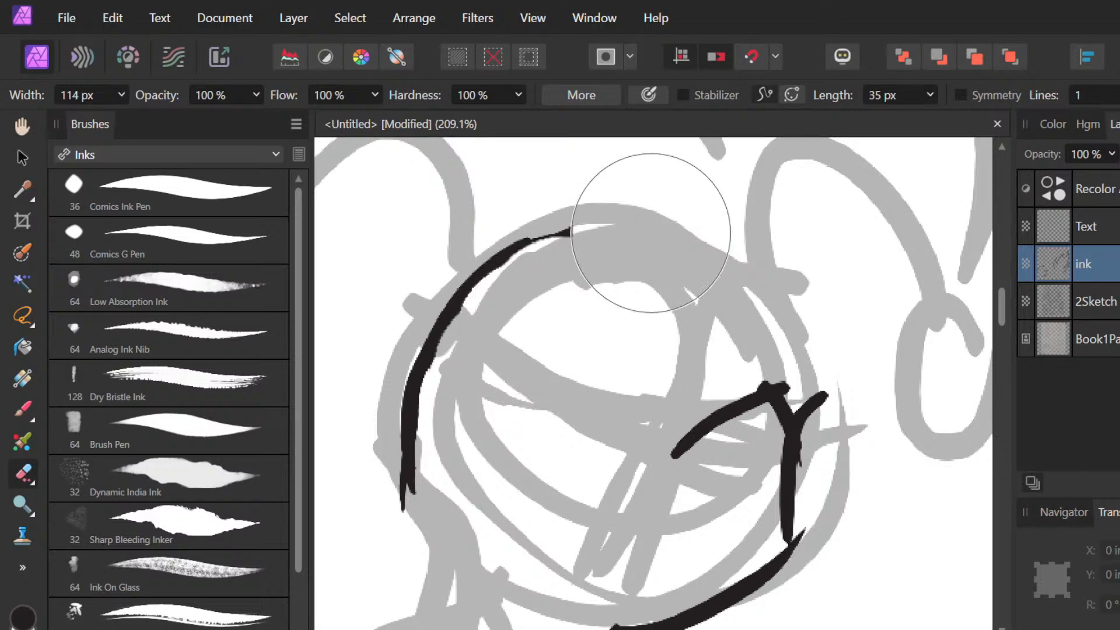
key(b)
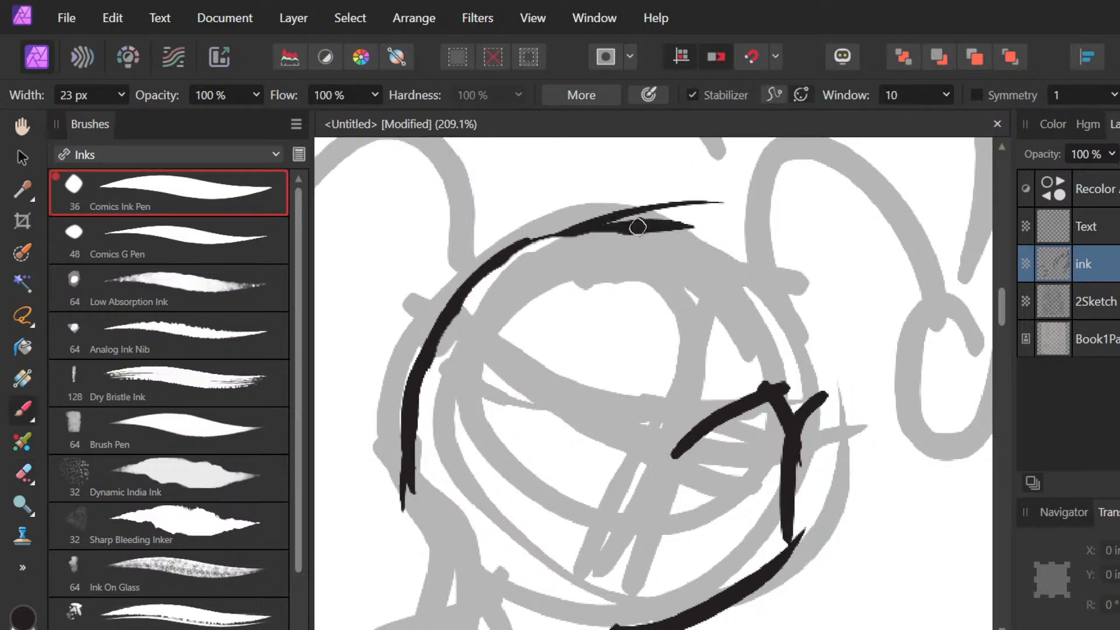
mouse_move(460, 257)
mouse_down()
mouse_move(601, 308)
mouse_move(750, 300)
mouse_up()
click(649, 291)
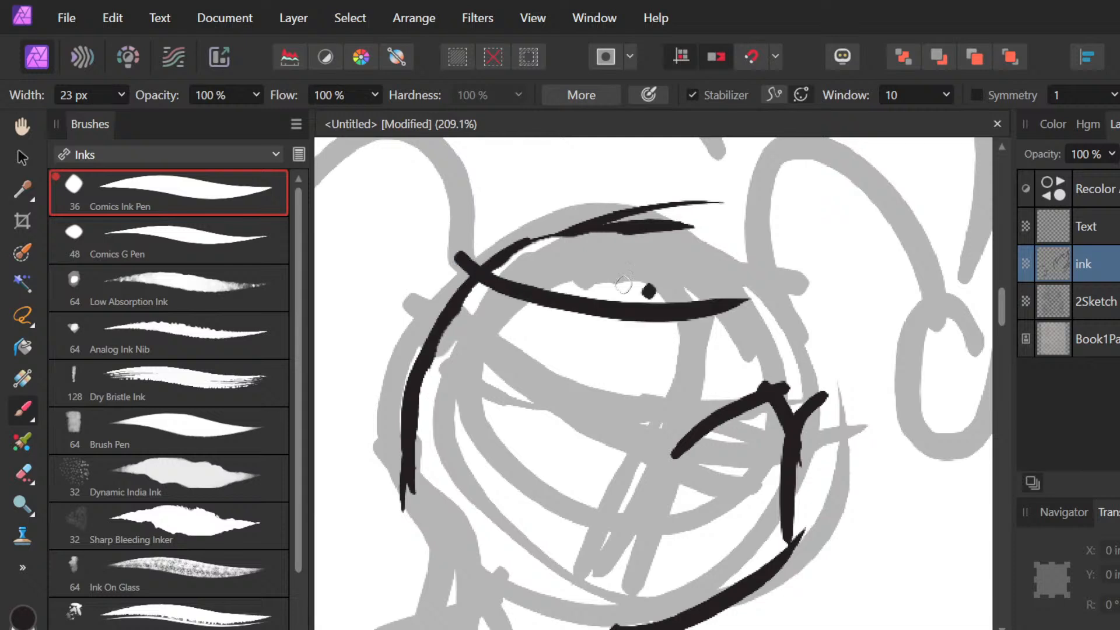
key(ctrl+z)
drag(671, 315, 788, 295)
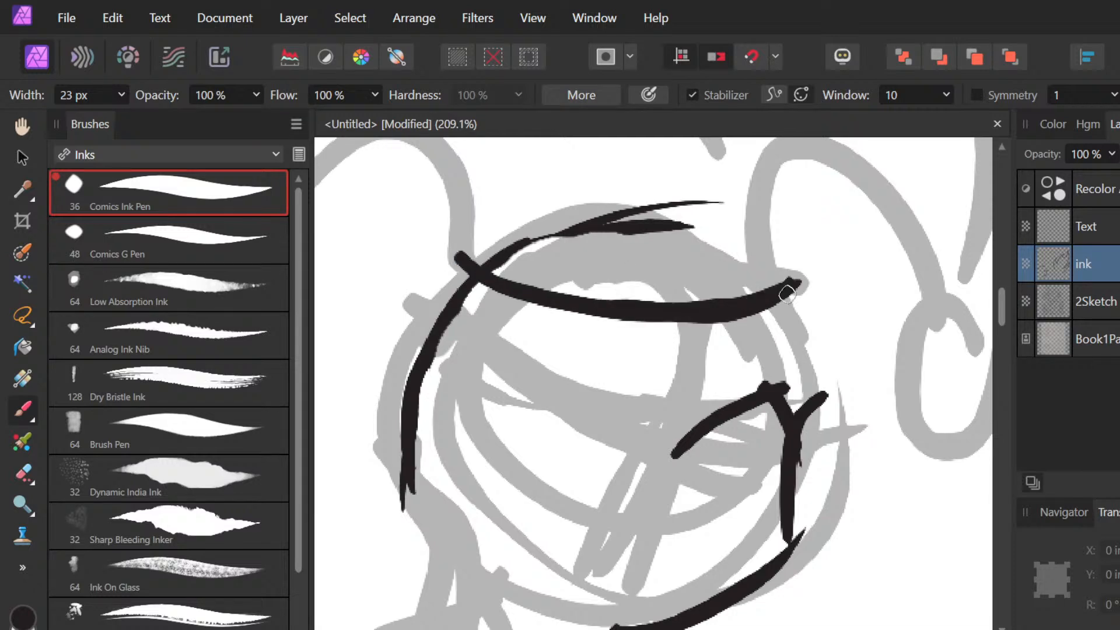
click(797, 301)
drag(793, 293, 927, 295)
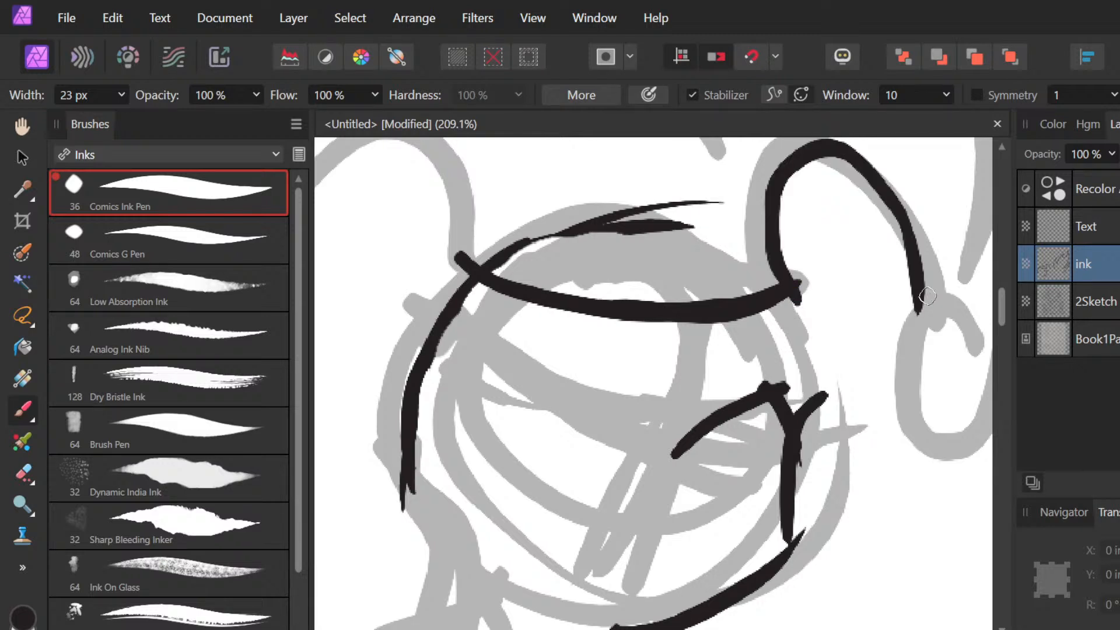
key(ctrl+z)
key(ctrl+z)
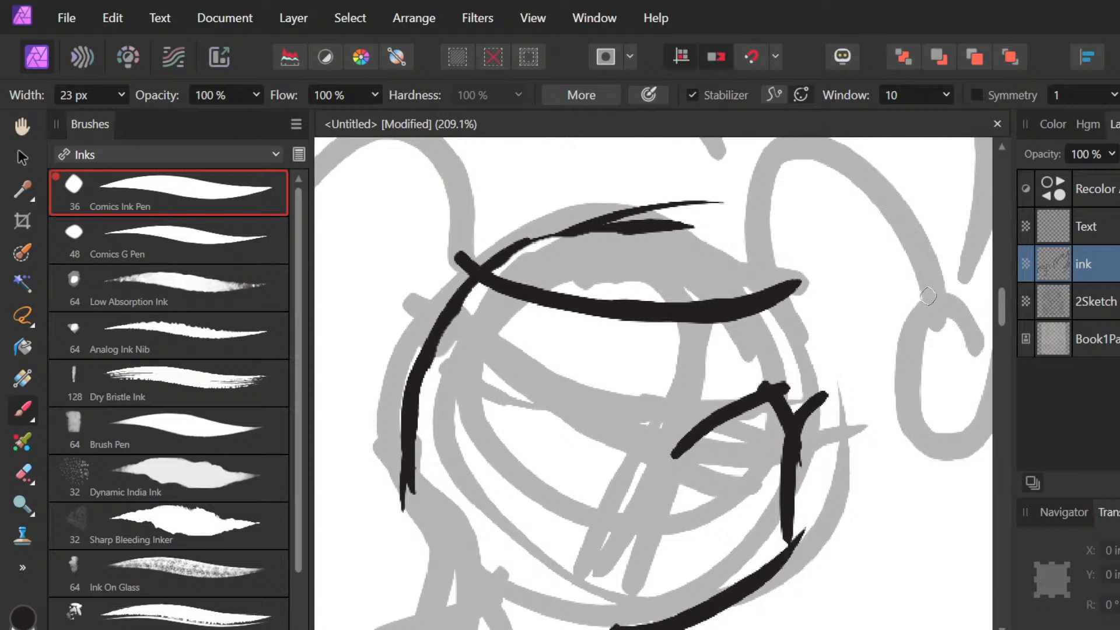
key(ctrl+z)
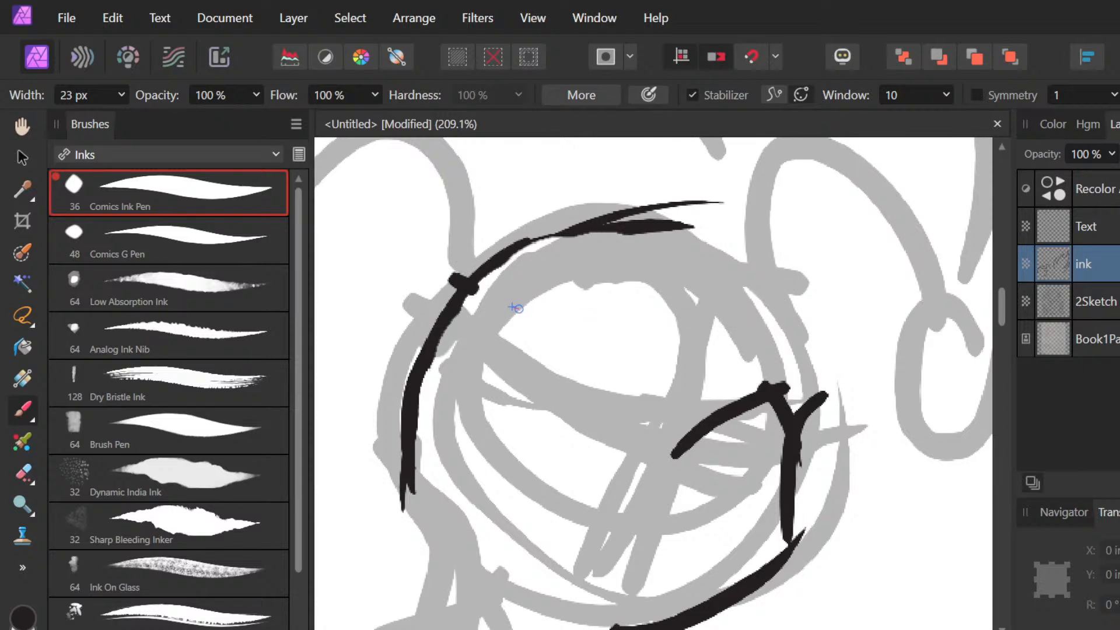
Step: Ink the hat brim as a lower curve across the forehead and the arched hat horn rising from its torch-side end
mouse_move(458, 282)
mouse_down()
mouse_move(817, 344)
mouse_move(898, 196)
mouse_move(891, 287)
mouse_up()
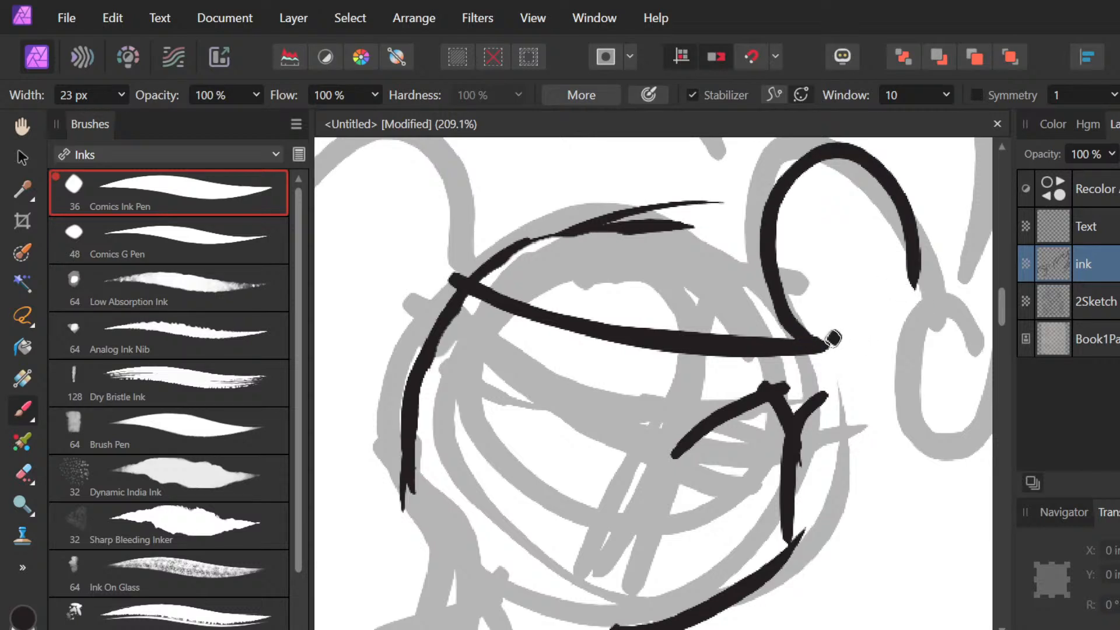
Step: Ink the short curved edge from the right end of the jester's hat band down to the side of the face
mouse_move(833, 339)
mouse_down()
mouse_move(805, 364)
mouse_move(816, 437)
mouse_up()
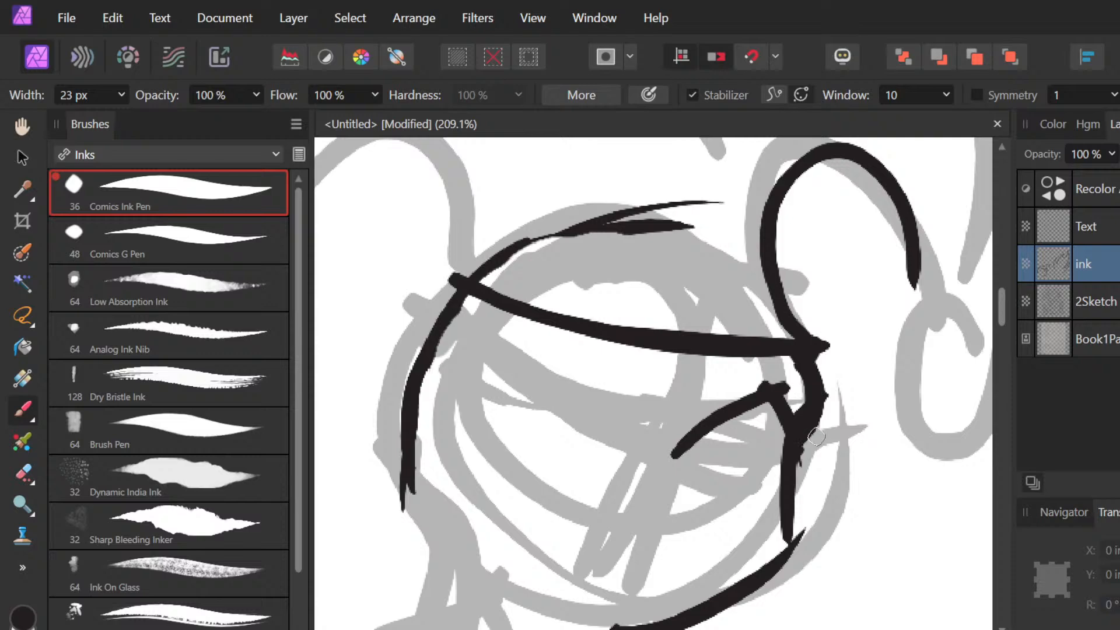
scroll(817, 437, down, 3)
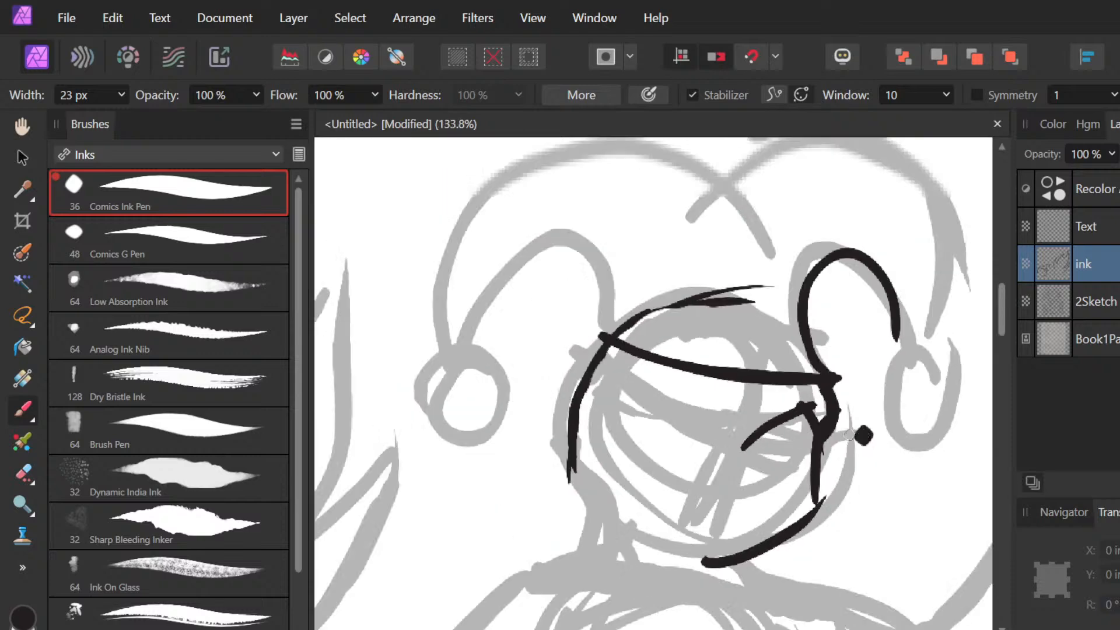
scroll(833, 433, up, 1)
click(815, 327)
scroll(815, 331, down, 1)
scroll(816, 331, up, 4)
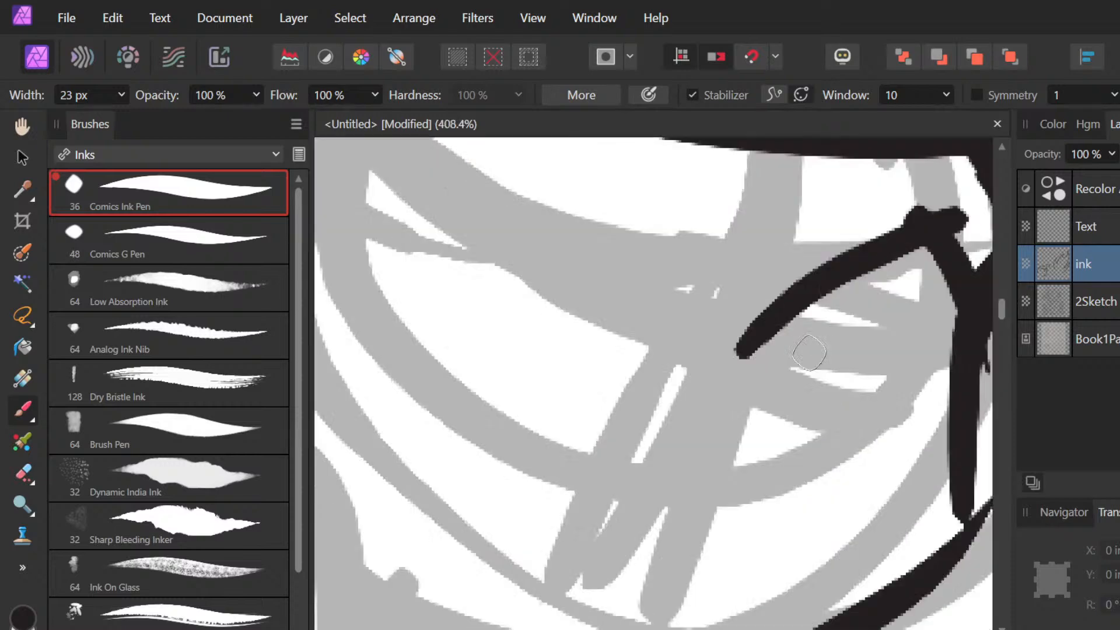
scroll(809, 352, down, 1)
scroll(809, 353, down, 2)
click(852, 354)
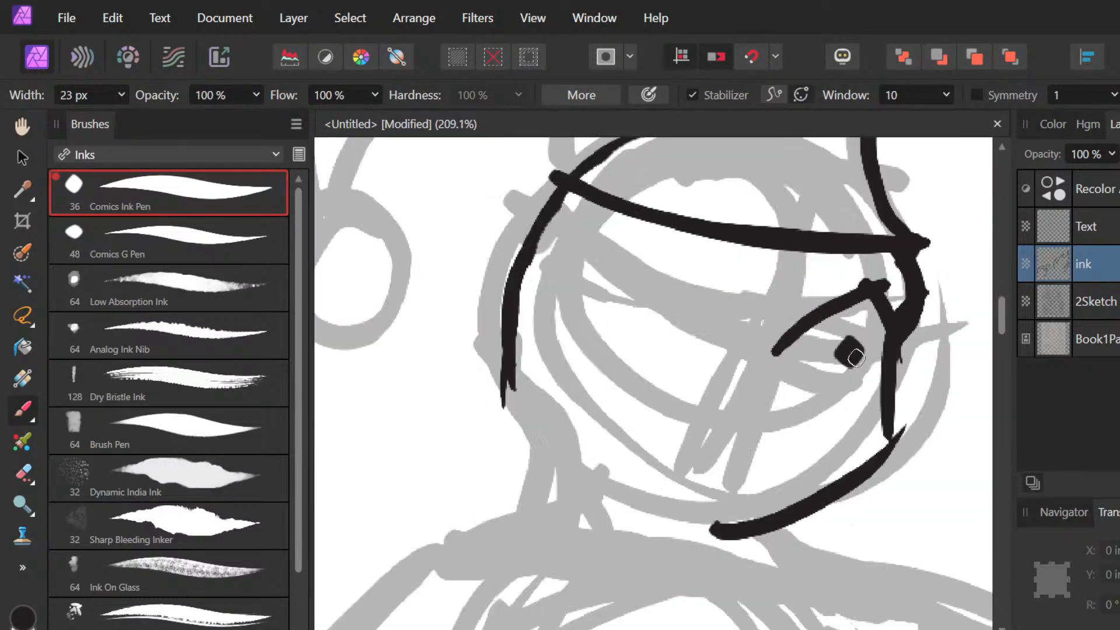
key(ctrl+z)
key(e)
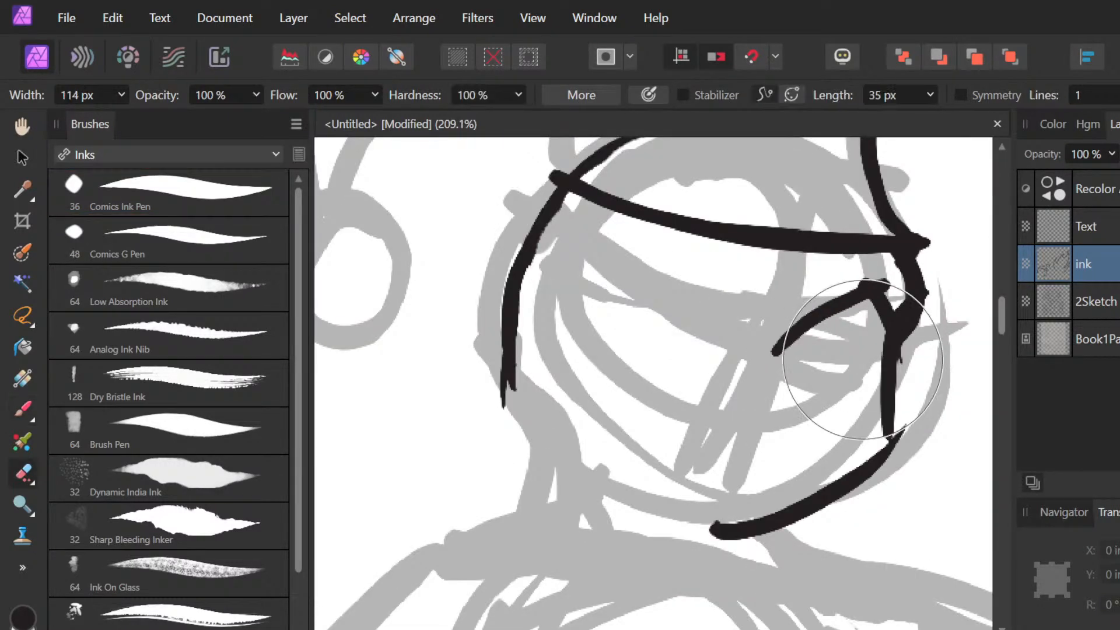
drag(863, 360, 807, 482)
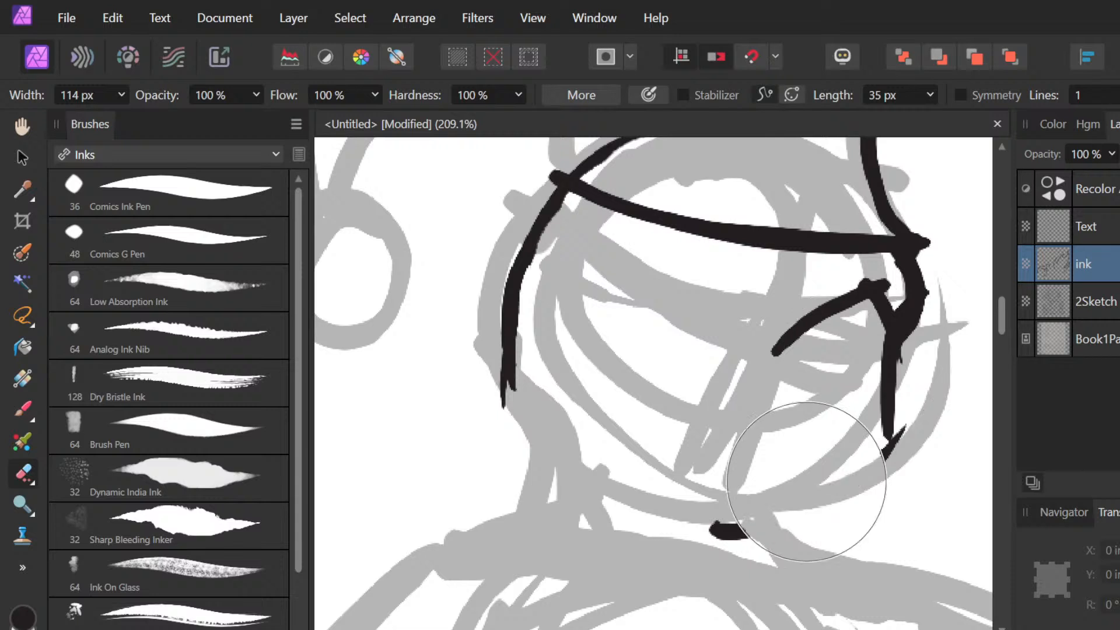
key(ctrl+z)
key(b)
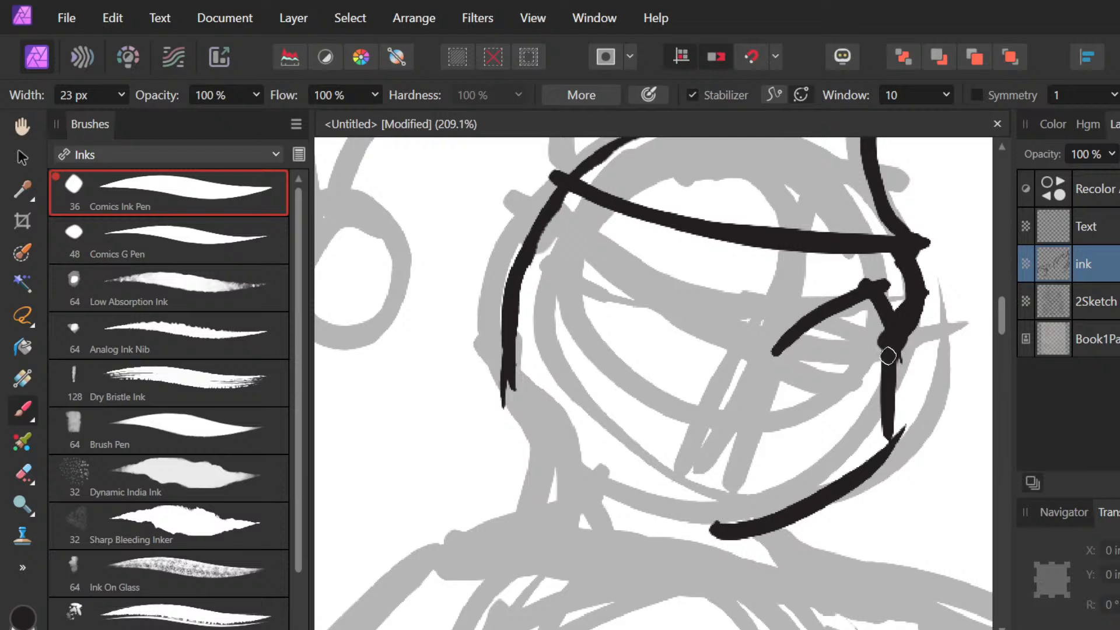
Step: Ink the curved lower edge of the jester's right-hand eye and a short nose stroke between the eyes
mouse_move(900, 336)
mouse_down()
mouse_move(839, 381)
mouse_move(809, 370)
mouse_up()
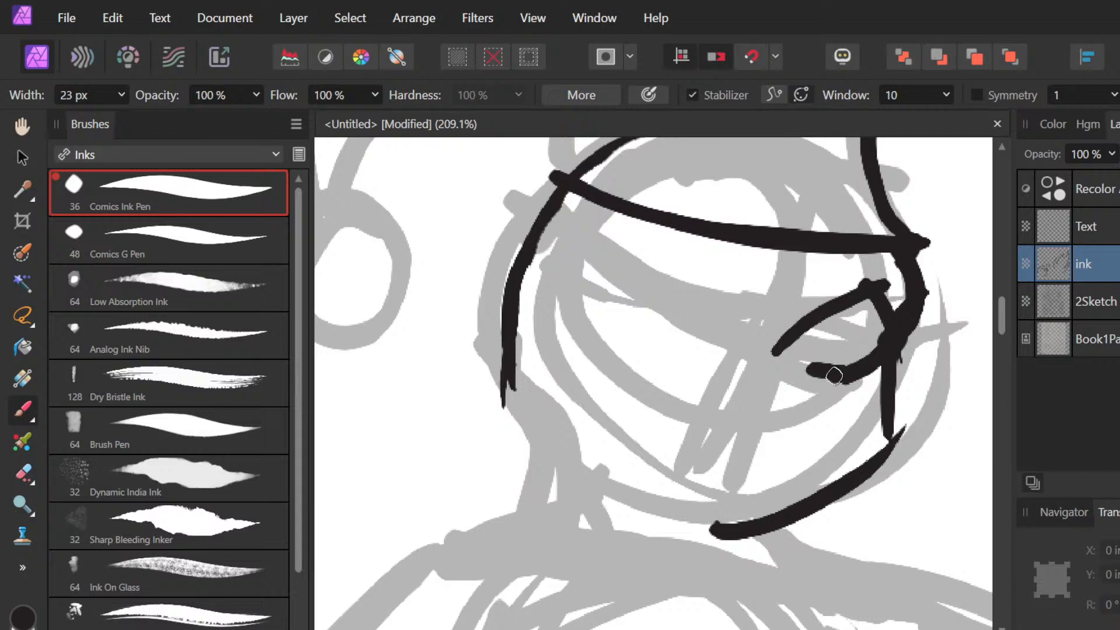
click(834, 376)
drag(765, 364, 762, 413)
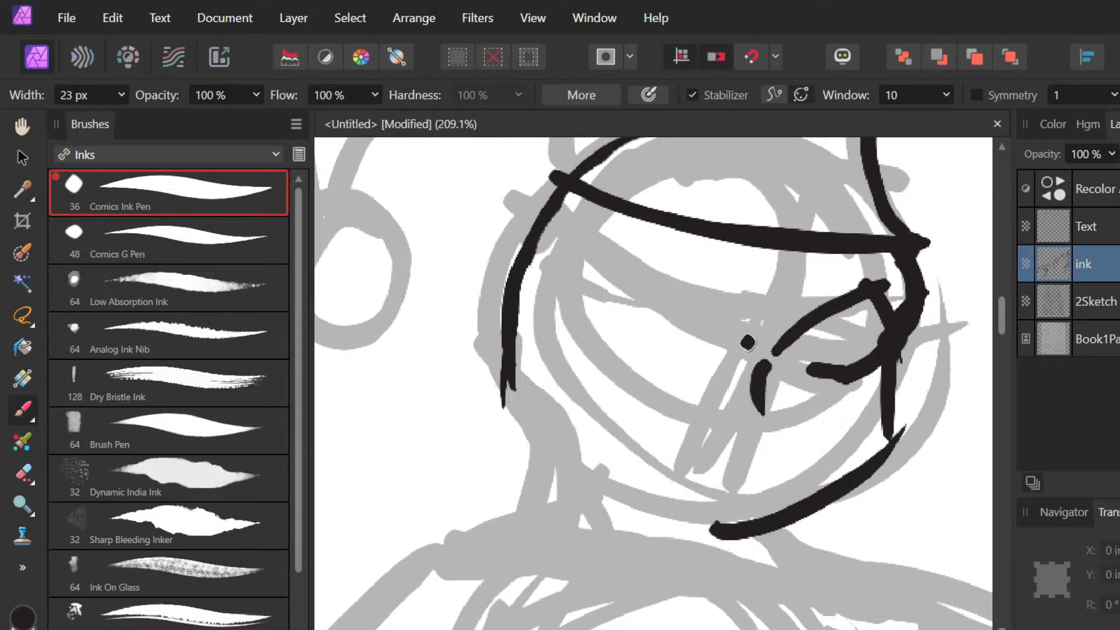
Step: Ink the angular outline of the jester's left-hand eye over the sketch, with its inner, upper, outer and lower edges
drag(711, 283, 746, 345)
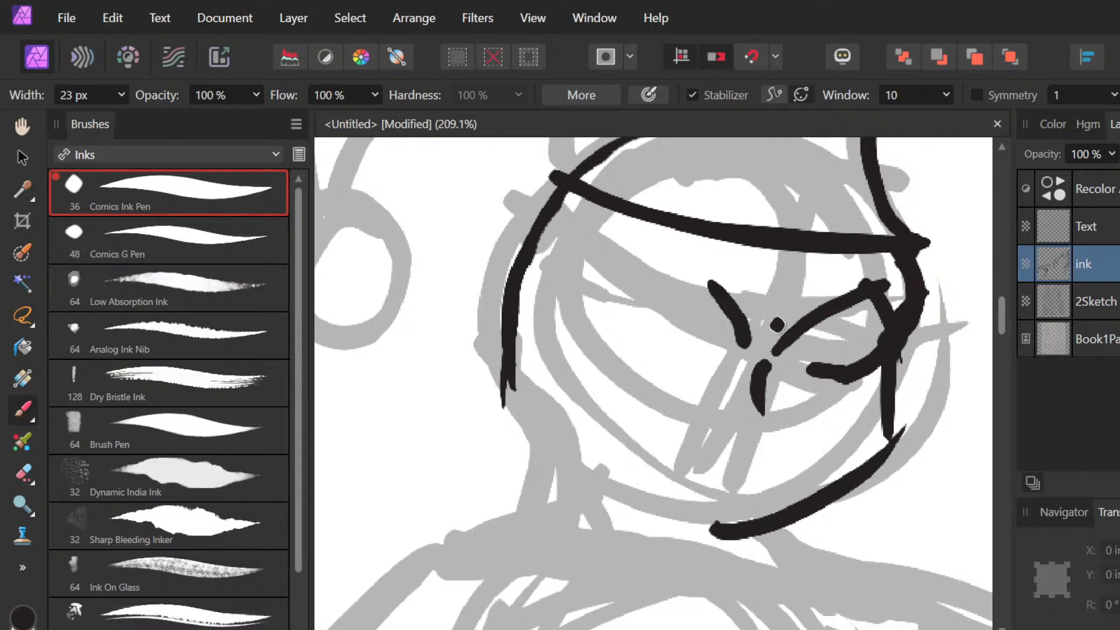
key(ctrl+z)
key(ctrl+shift+z)
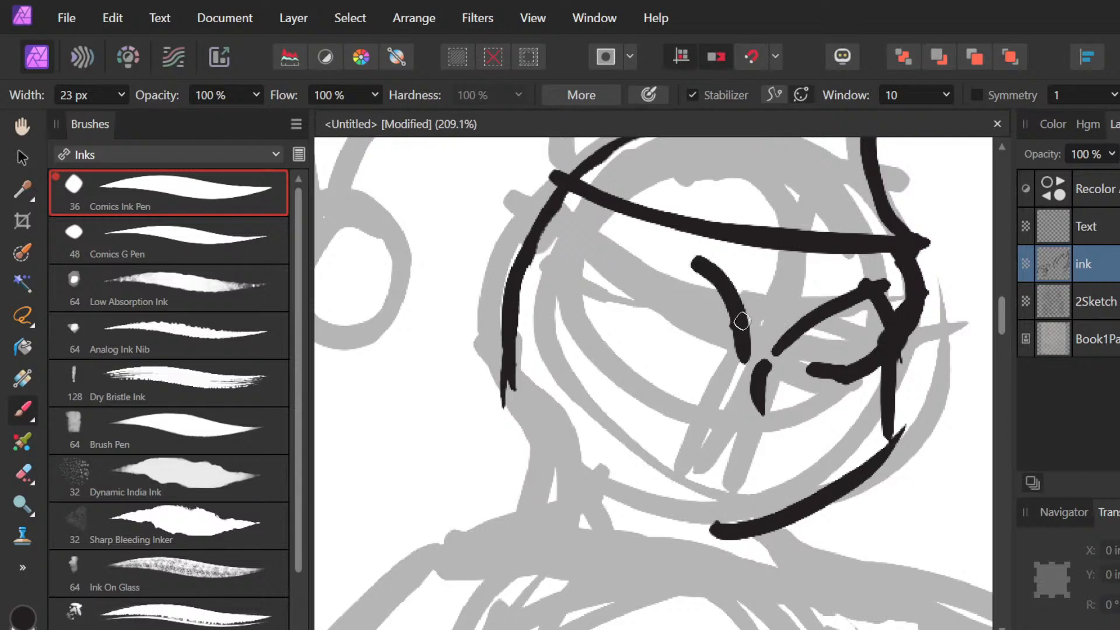
key(ctrl+z)
drag(709, 269, 745, 340)
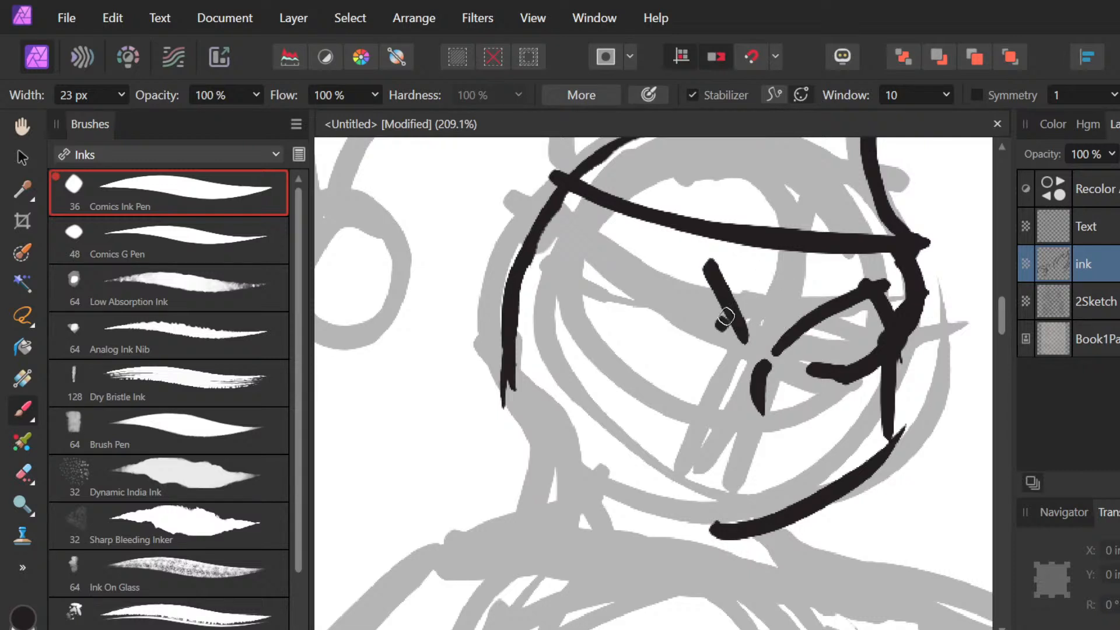
drag(638, 299, 710, 269)
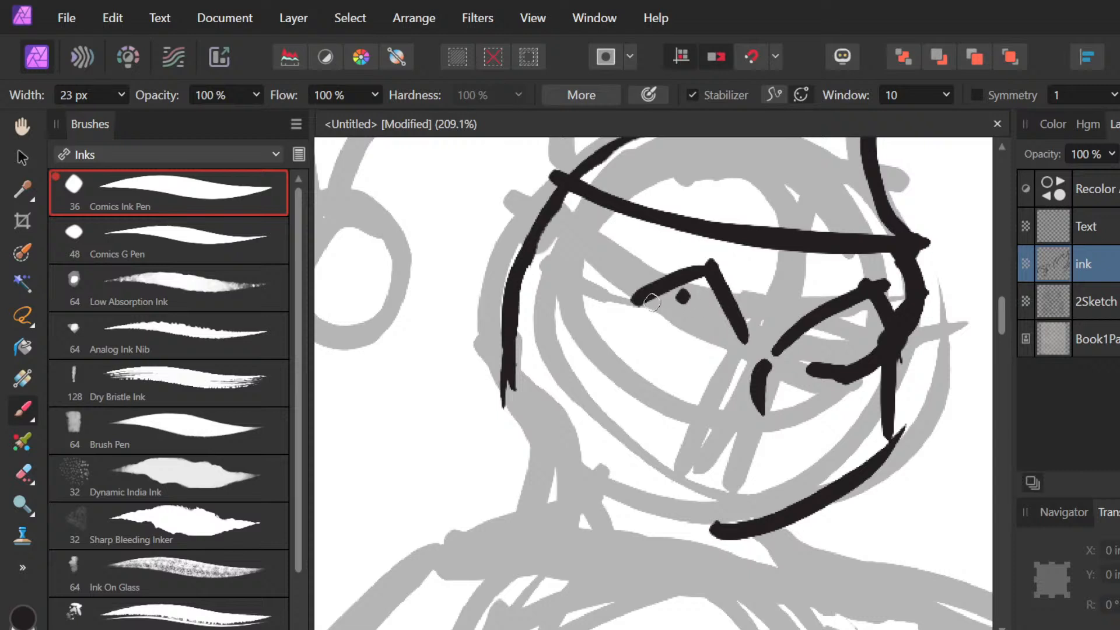
mouse_move(644, 303)
mouse_down()
mouse_move(678, 353)
mouse_move(684, 338)
mouse_move(681, 348)
mouse_move(724, 363)
mouse_up()
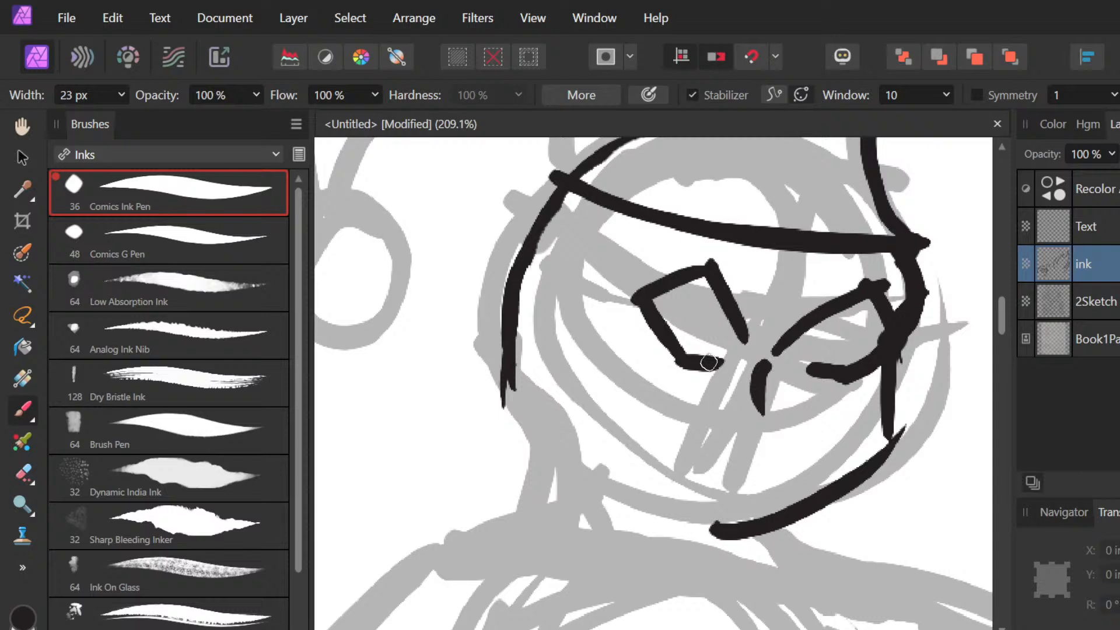
scroll(709, 362, down, 5)
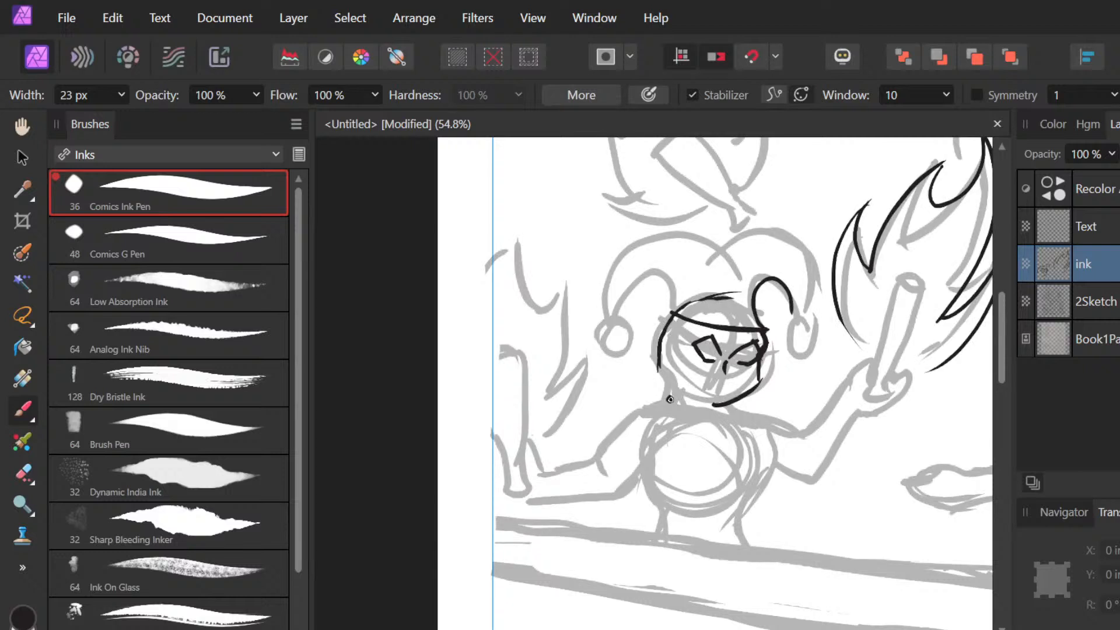
scroll(669, 399, up, 3)
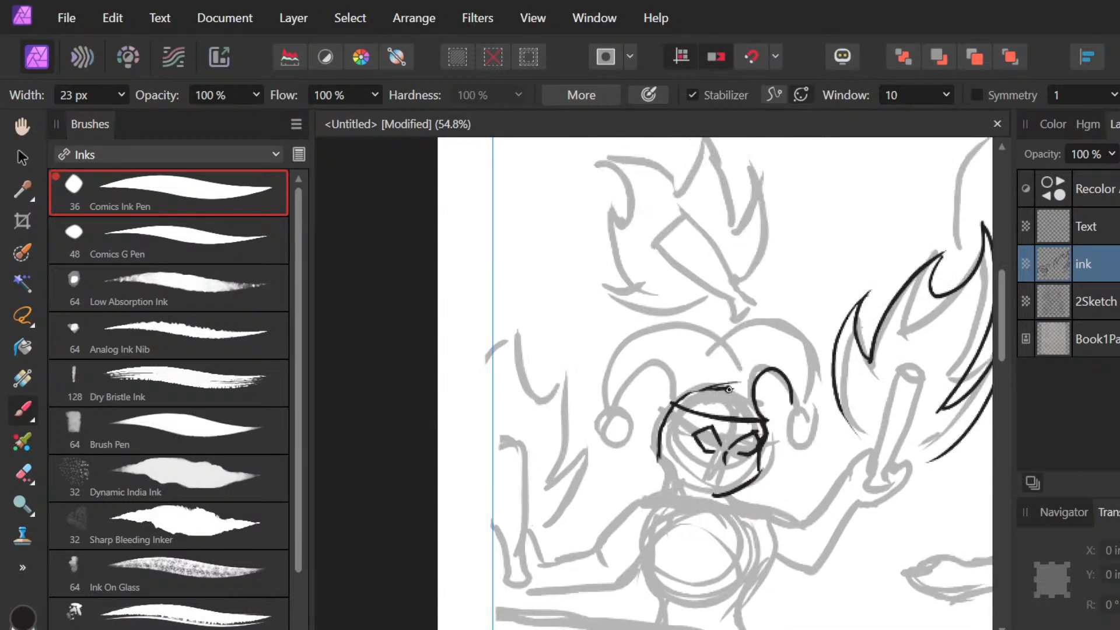
scroll(729, 389, up, 2)
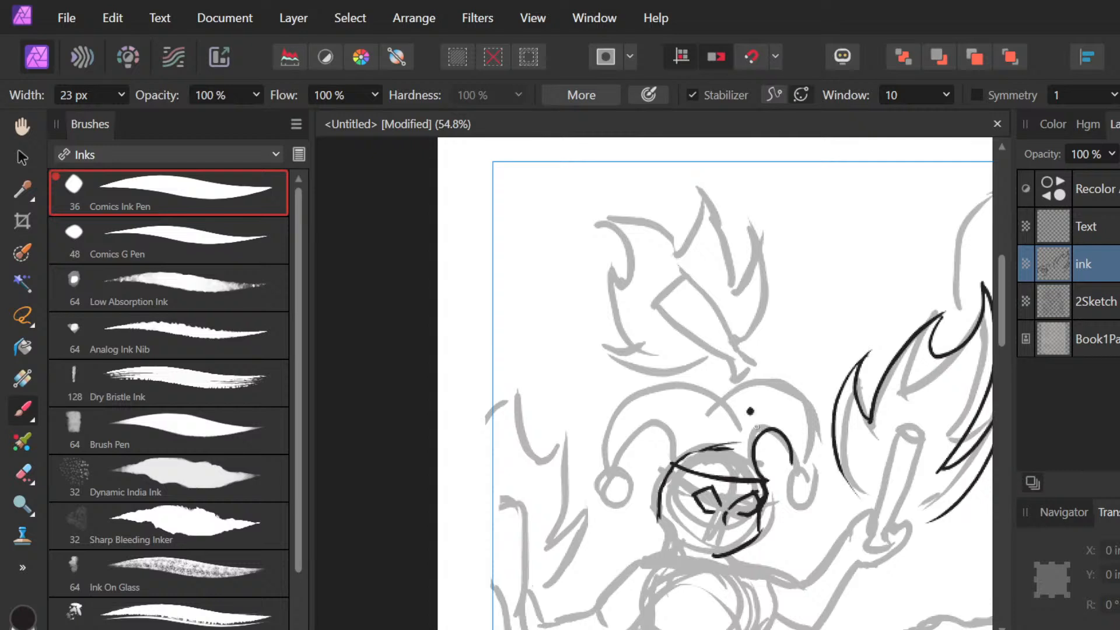
scroll(741, 432, down, 4)
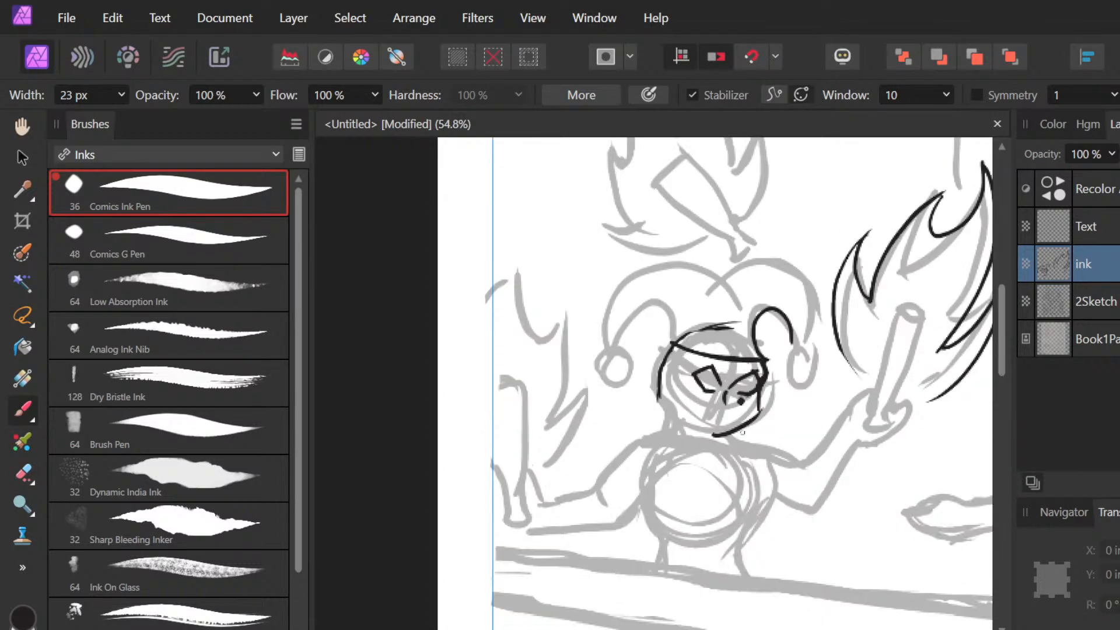
scroll(672, 289, down, 1)
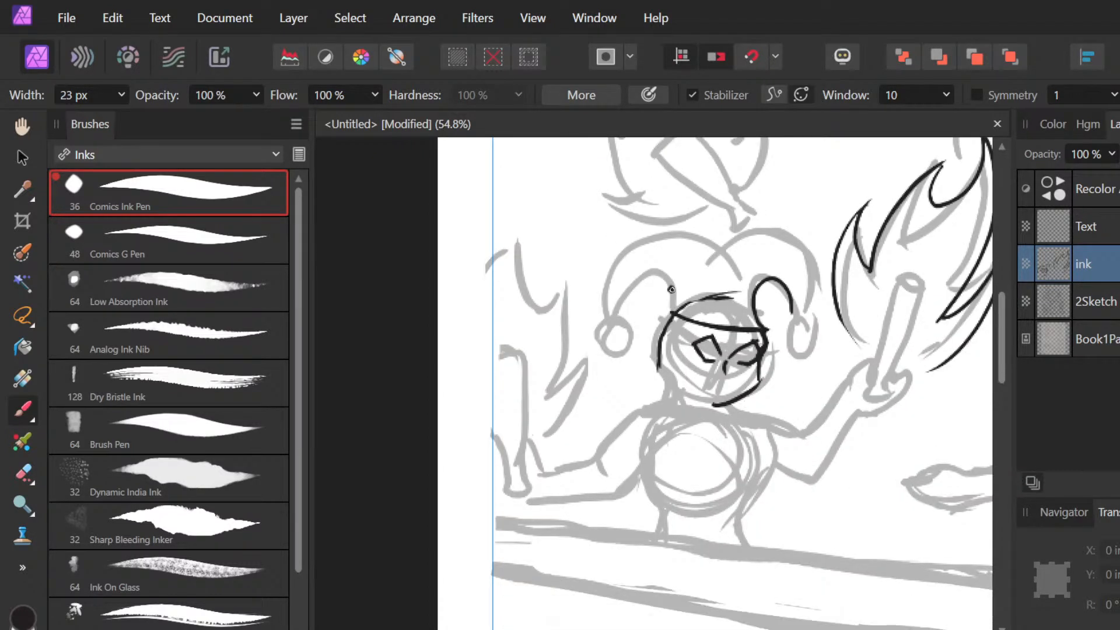
scroll(671, 290, up, 3)
click(671, 293)
key(ctrl+z)
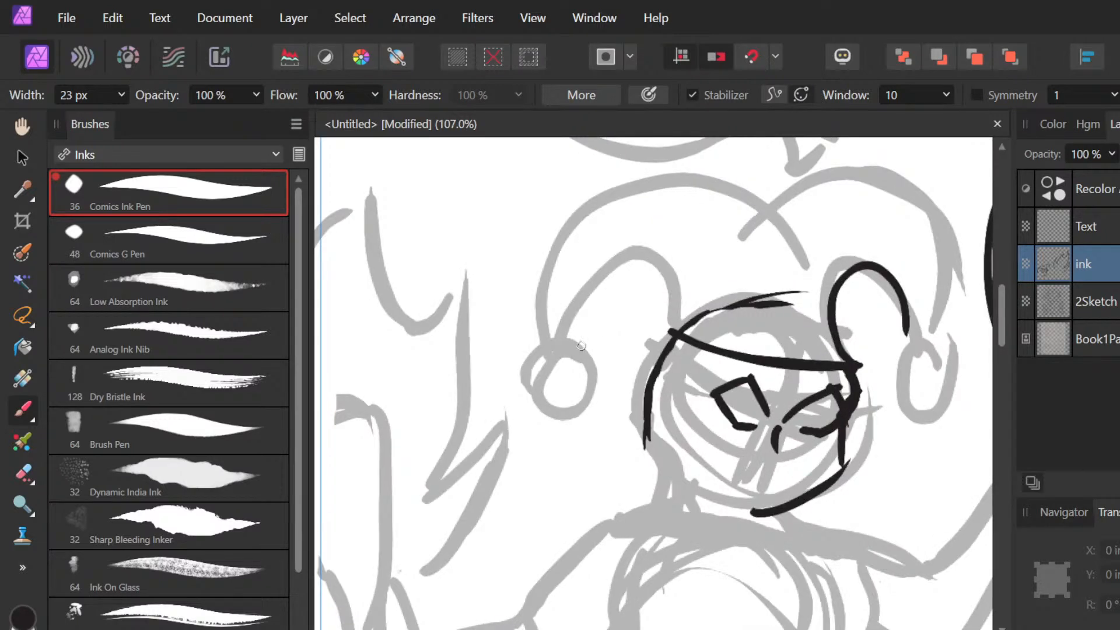
mouse_move(663, 349)
mouse_down()
mouse_move(651, 433)
mouse_move(759, 496)
mouse_up()
key(ctrl+z)
click(677, 398)
key(ctrl+z)
drag(647, 413, 765, 497)
key(ctrl+z)
drag(641, 421, 659, 444)
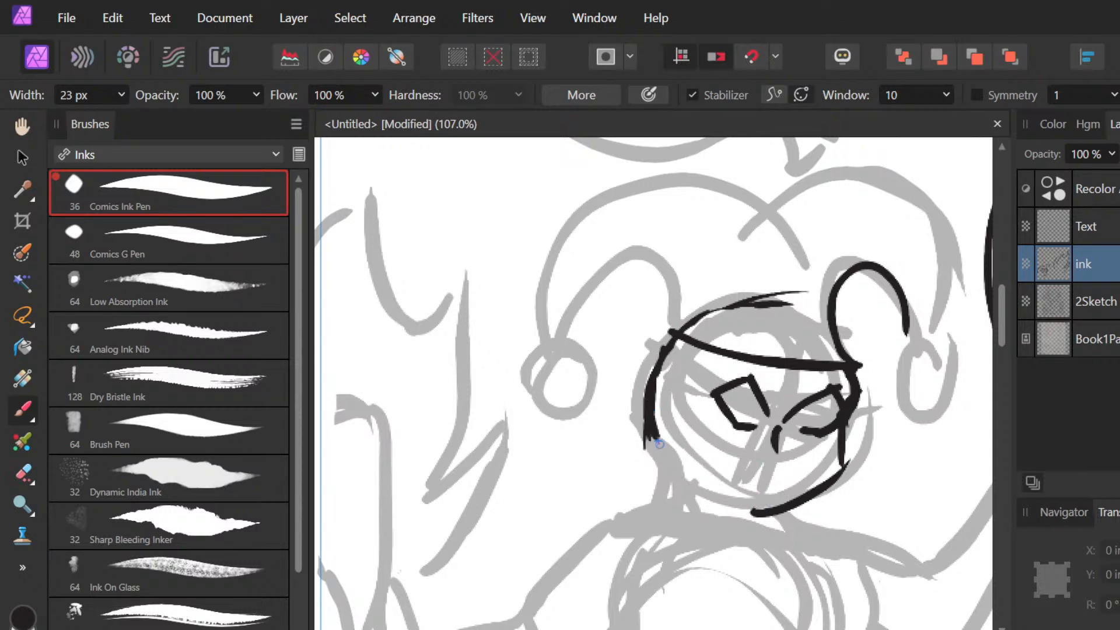
key(ctrl+z)
mouse_move(655, 418)
mouse_down()
mouse_move(711, 493)
mouse_move(769, 497)
mouse_up()
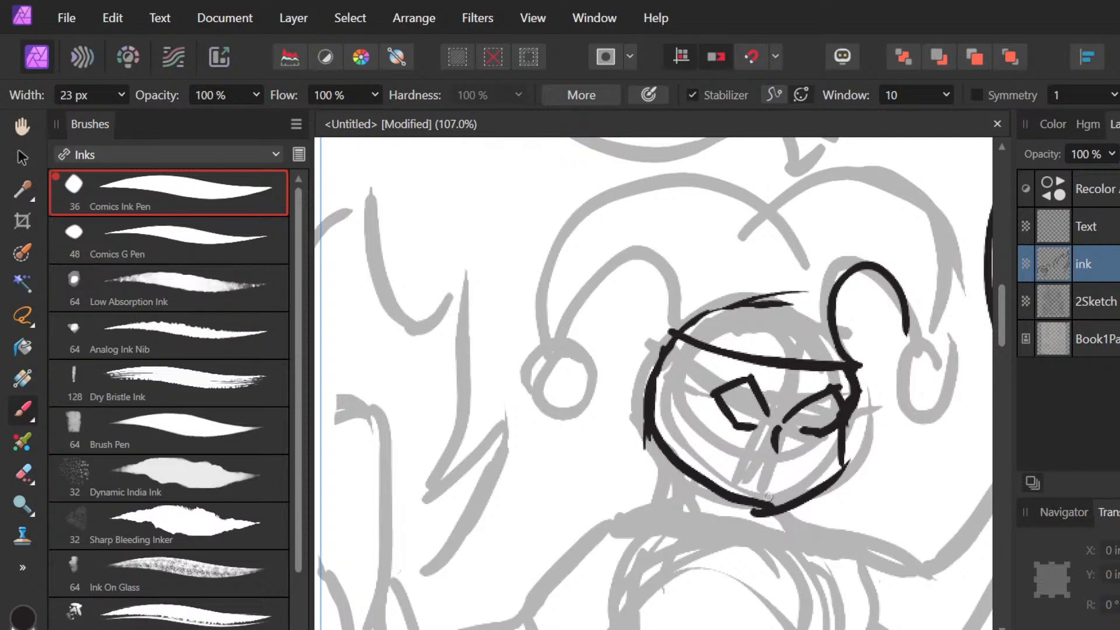
key(ctrl+z)
key(ctrl+z)
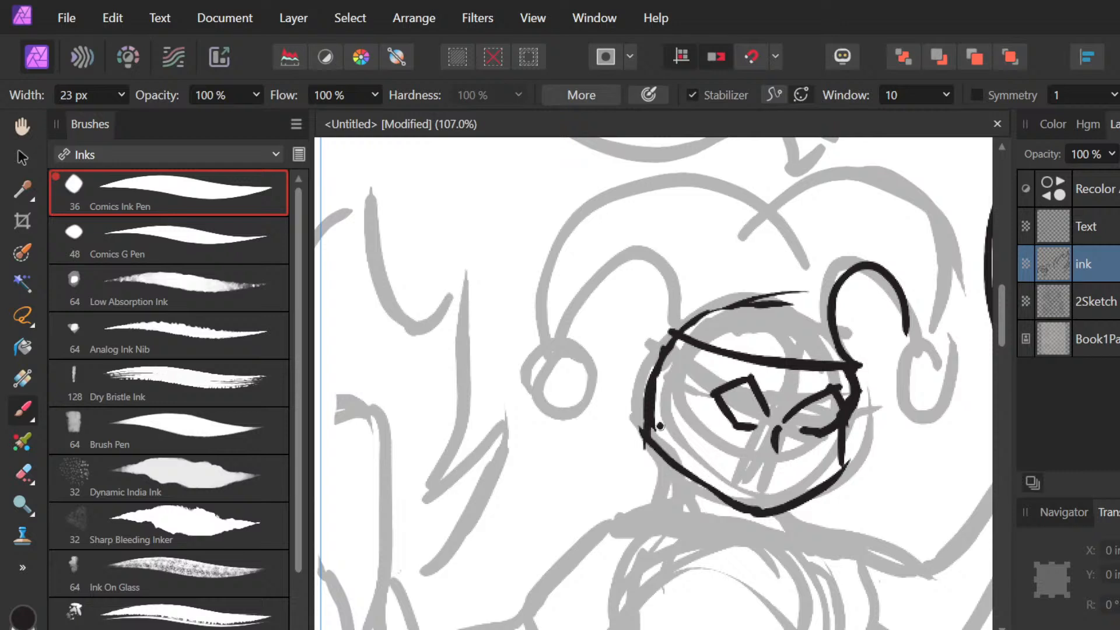
key(ctrl+z)
mouse_move(758, 516)
mouse_down()
mouse_move(720, 500)
mouse_move(681, 460)
mouse_up()
key(ctrl+z)
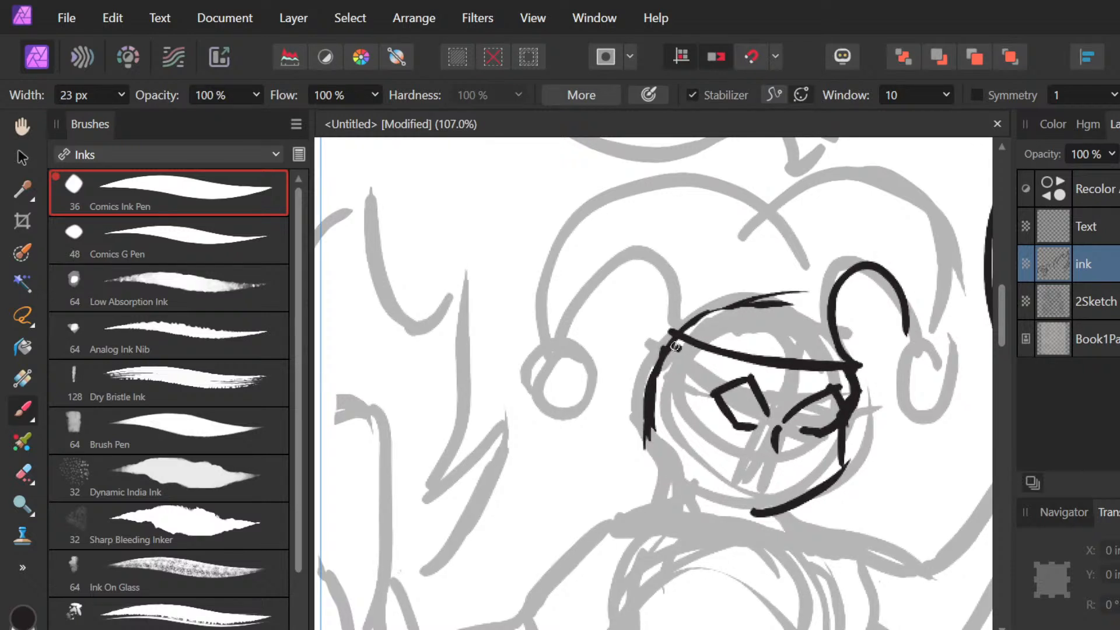
Step: Ink a thick line along the left side of the face from the hat band down to the chin, joining the right jaw line
mouse_move(668, 342)
mouse_down()
mouse_move(646, 385)
mouse_move(644, 419)
mouse_move(732, 504)
mouse_move(765, 514)
mouse_up()
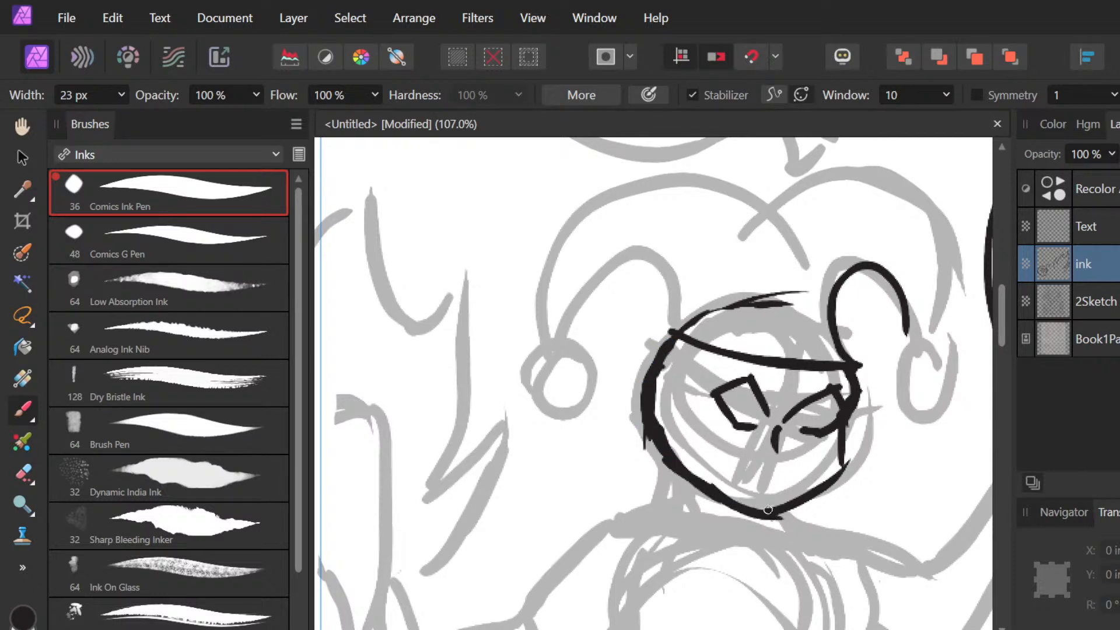
click(808, 485)
key(ctrl+z)
Step: Erase the inked arc of the head above the hat band
key(e)
drag(799, 295, 712, 305)
key(ctrl+z)
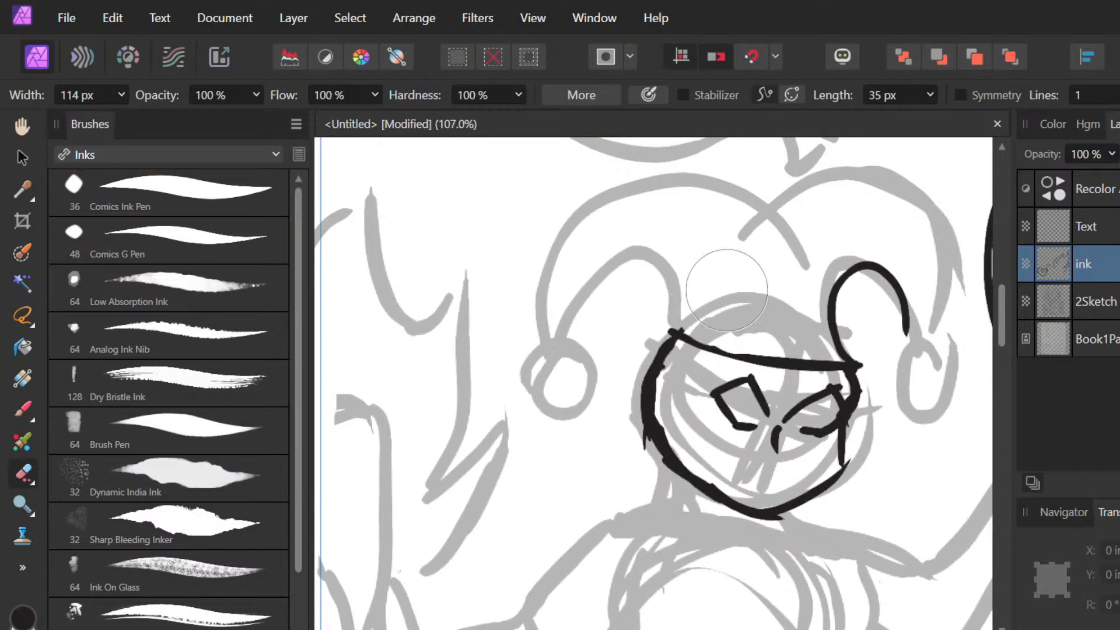
Step: Ink the inner and outer curves of the jester hat's left horn, from the hat band and crown to the horn tip
key(b)
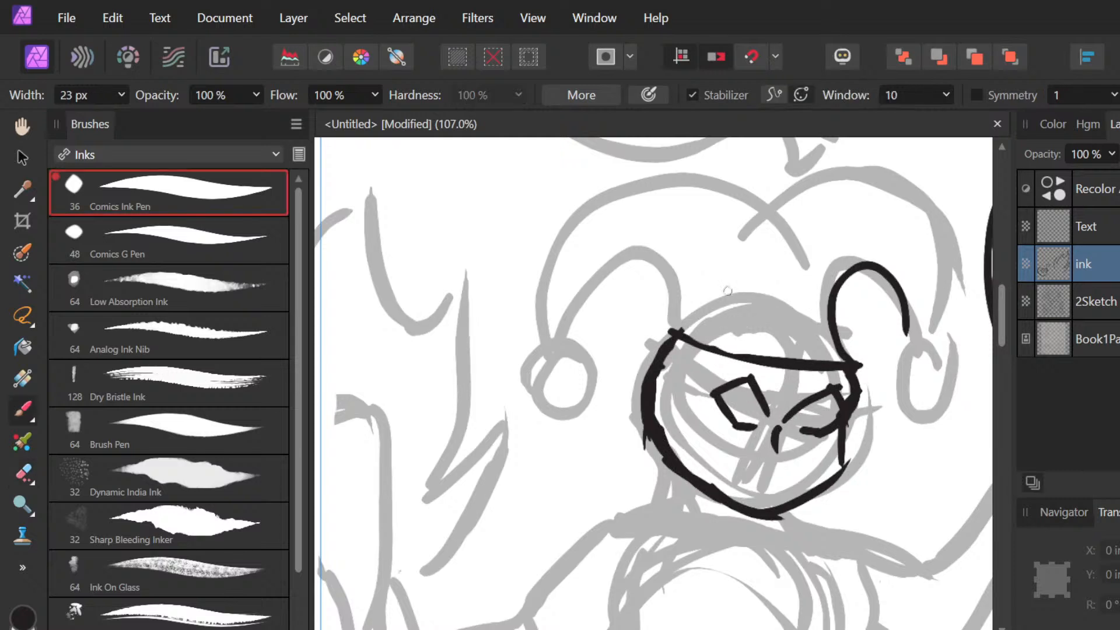
mouse_move(671, 333)
mouse_down()
mouse_move(676, 289)
mouse_move(656, 245)
mouse_move(592, 261)
mouse_move(562, 333)
mouse_up()
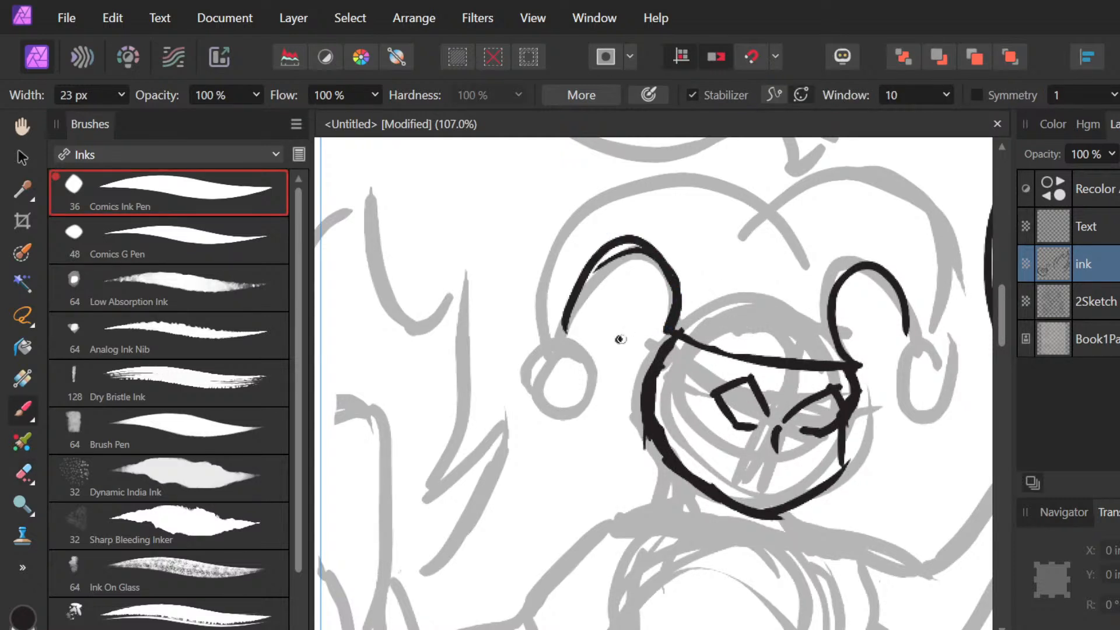
key(ctrl+z)
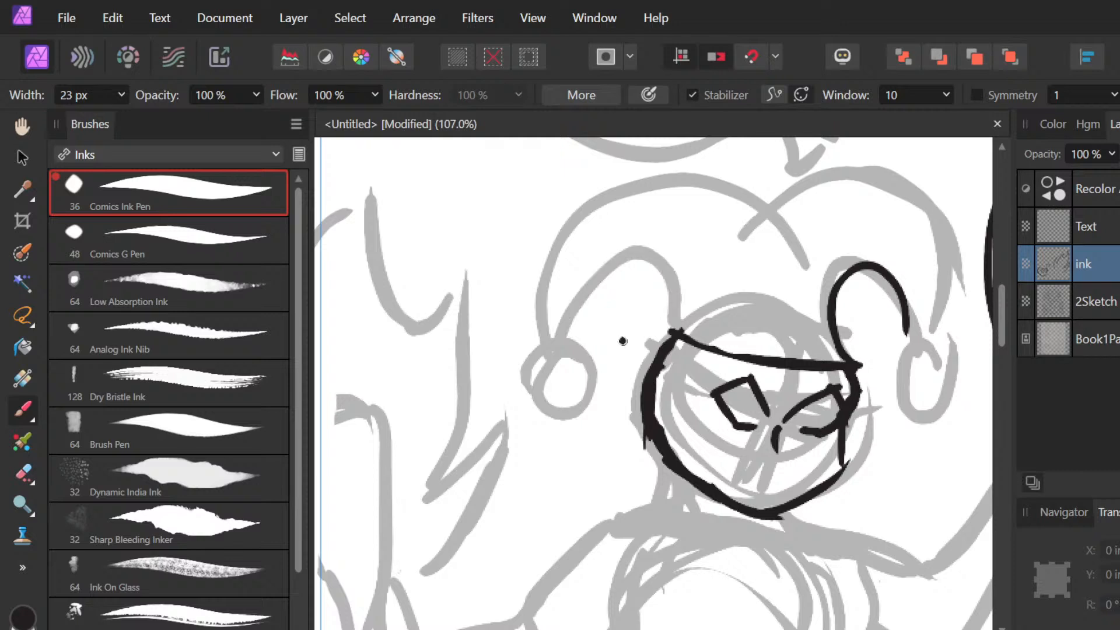
key(ctrl+shift+z)
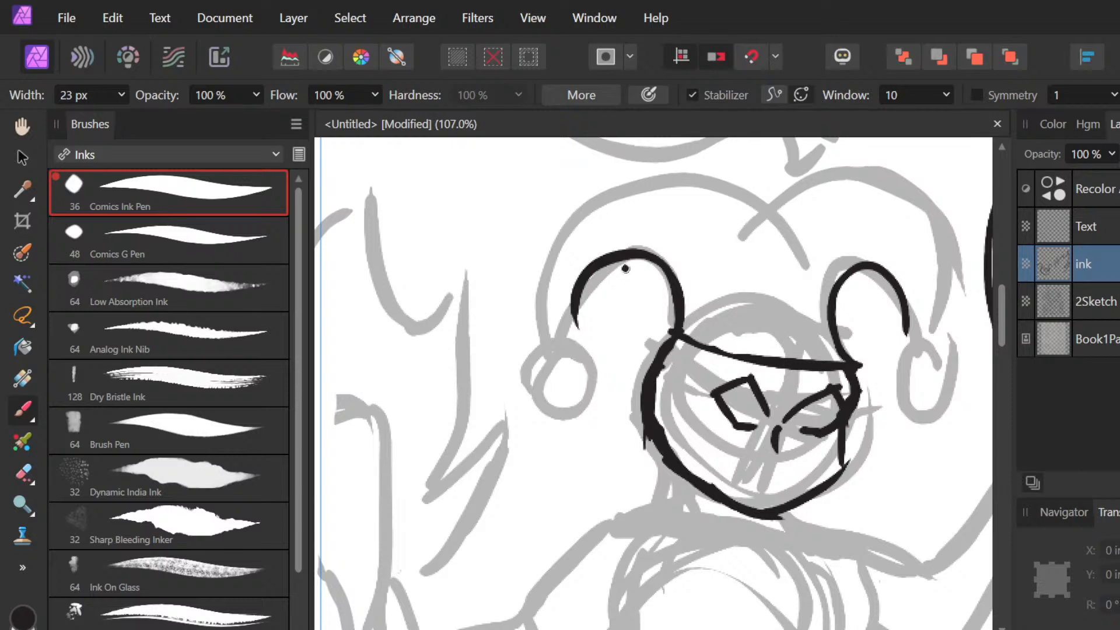
mouse_move(675, 181)
mouse_down()
mouse_move(552, 379)
mouse_move(613, 365)
mouse_up()
key(ctrl+z)
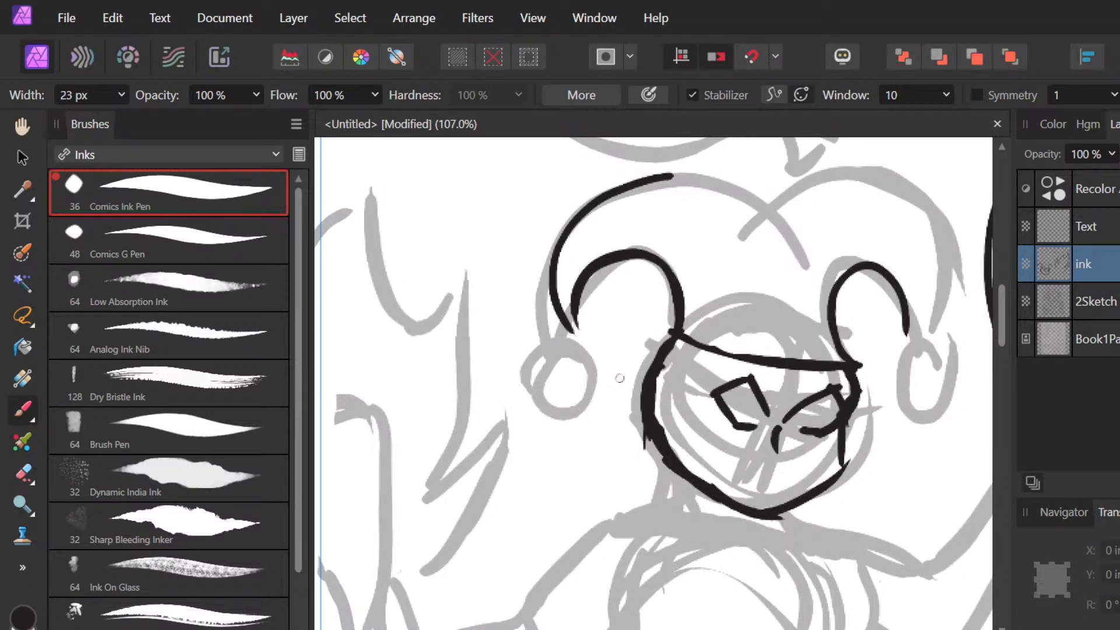
Step: Ink oval bells at both horn tips, with an X inside the left one, and extend the left horn's upper curve to the horns' crossing
mouse_move(573, 331)
mouse_down()
mouse_move(583, 369)
mouse_move(597, 360)
mouse_up()
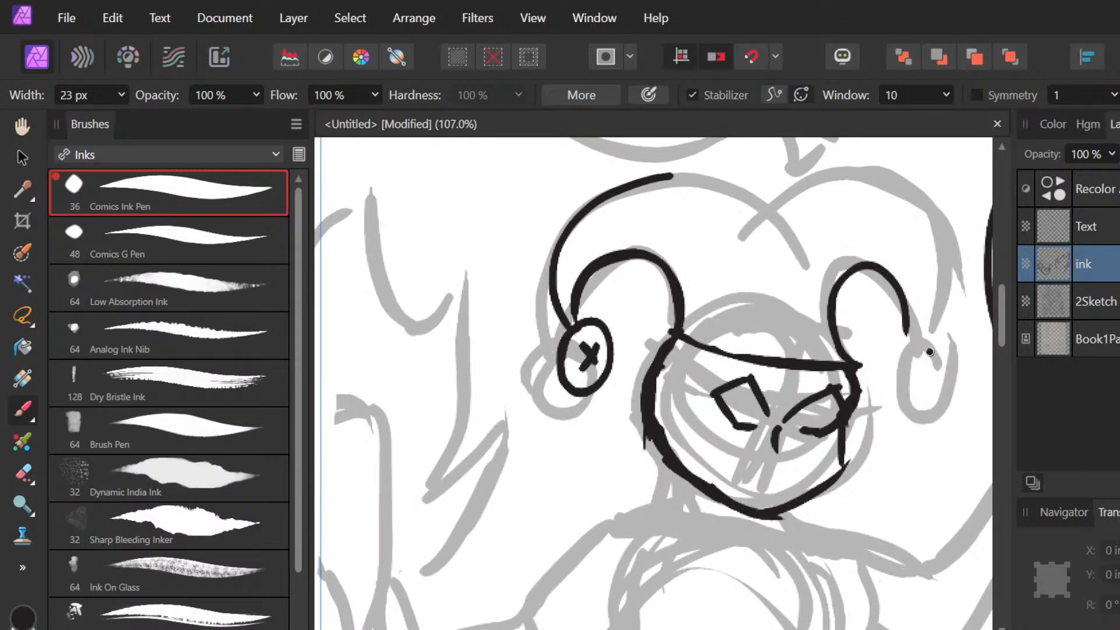
drag(929, 351, 917, 337)
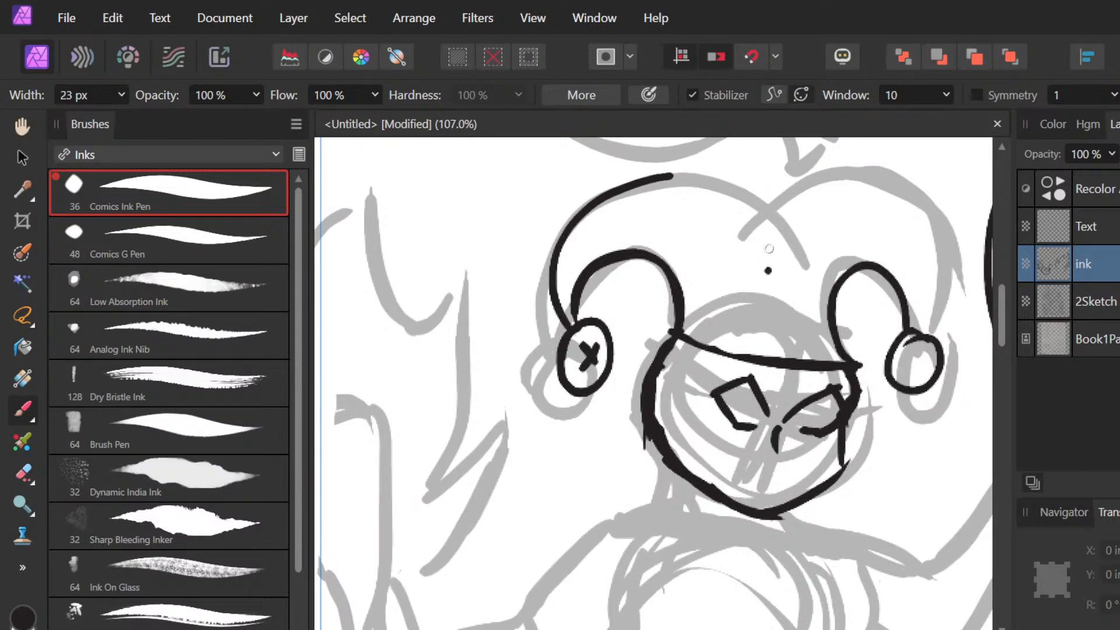
drag(636, 185, 758, 222)
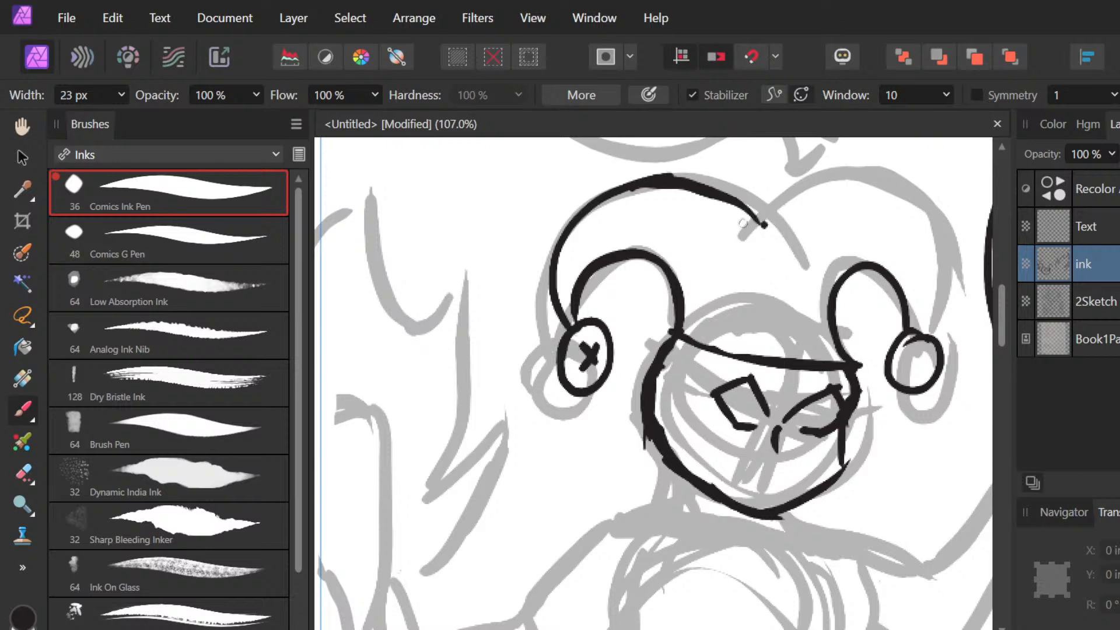
key(ctrl+z)
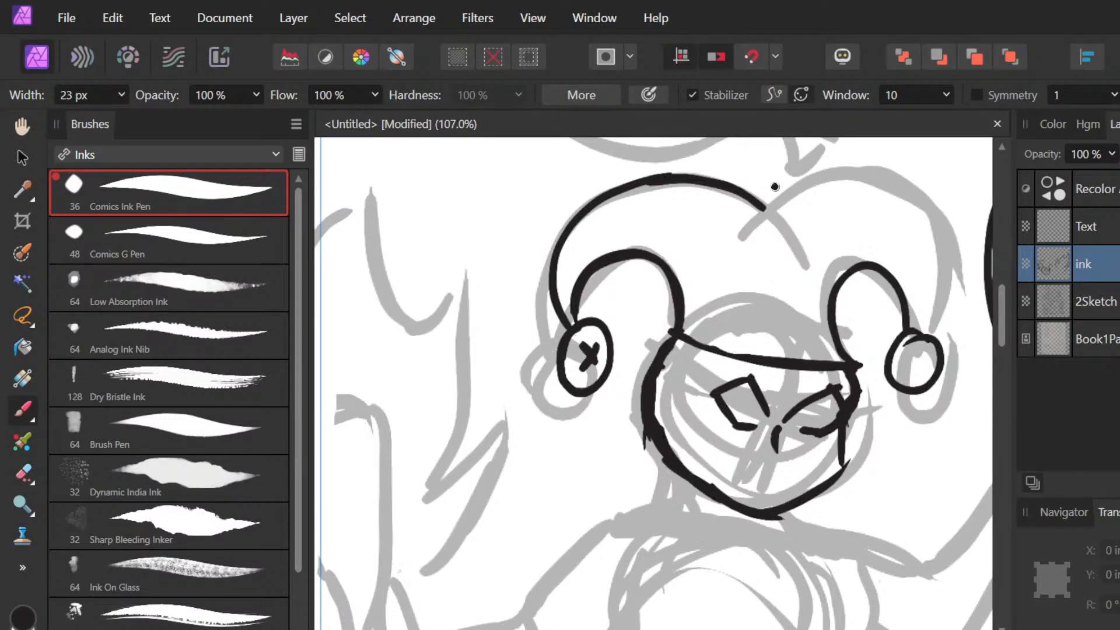
Step: Ink the right horn's outer curve from the horns' crossing down to its bell and add an X inside that bell
drag(764, 215, 922, 170)
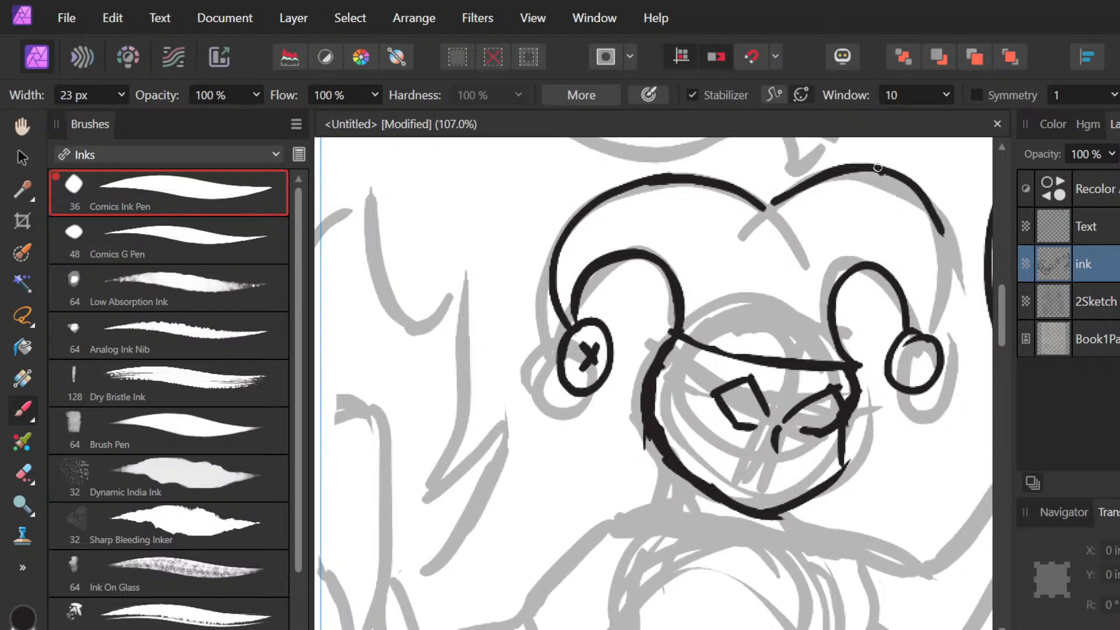
mouse_move(881, 169)
mouse_down()
mouse_move(941, 225)
mouse_move(932, 332)
mouse_move(912, 374)
mouse_move(928, 371)
mouse_up()
key(ctrl+z)
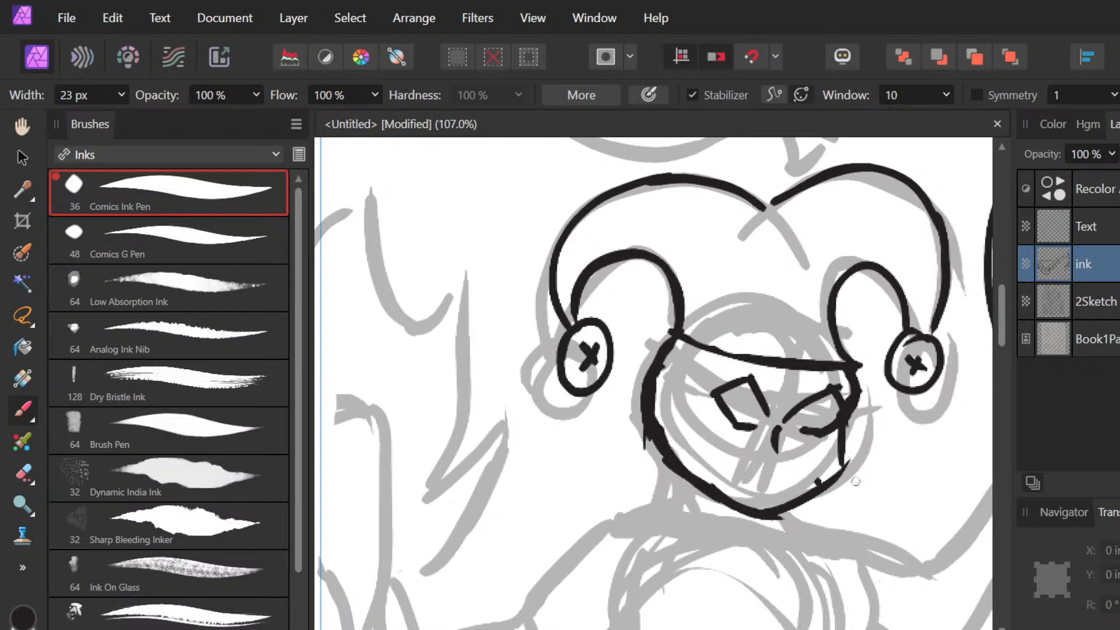
key(ctrl+z)
Step: Ink the left side of the neck and a thick shoulder line under the chin, running to the right elbow and up the forearm
mouse_move(673, 470)
mouse_down()
mouse_move(648, 516)
mouse_move(618, 517)
mouse_up()
click(777, 543)
key(ctrl+z)
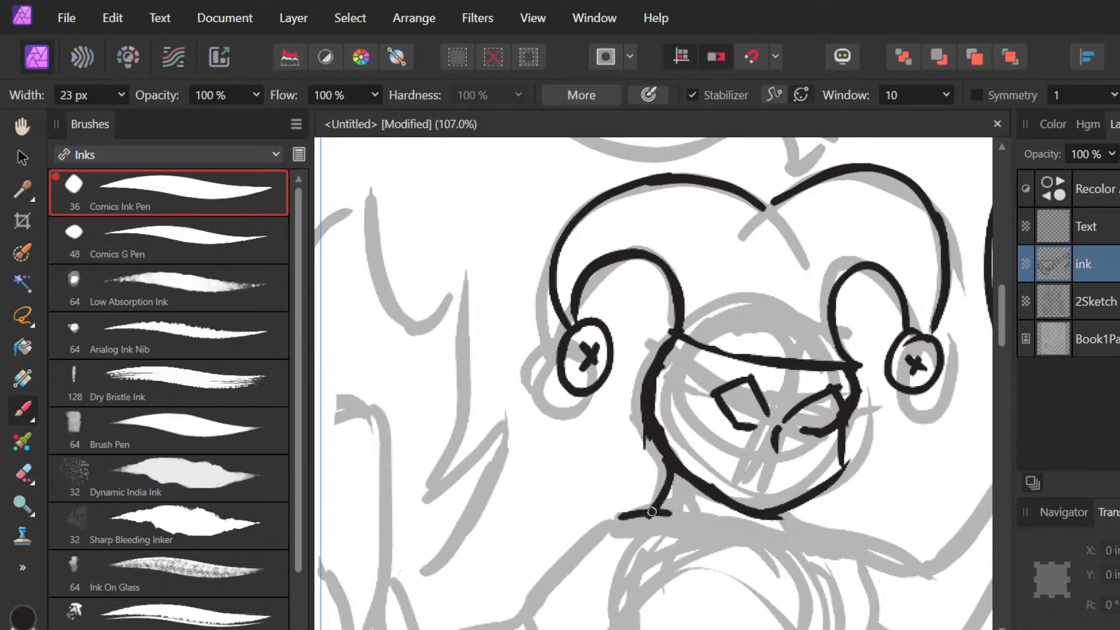
mouse_move(840, 532)
mouse_down()
mouse_move(611, 528)
mouse_move(898, 543)
mouse_move(935, 561)
mouse_move(991, 492)
mouse_up()
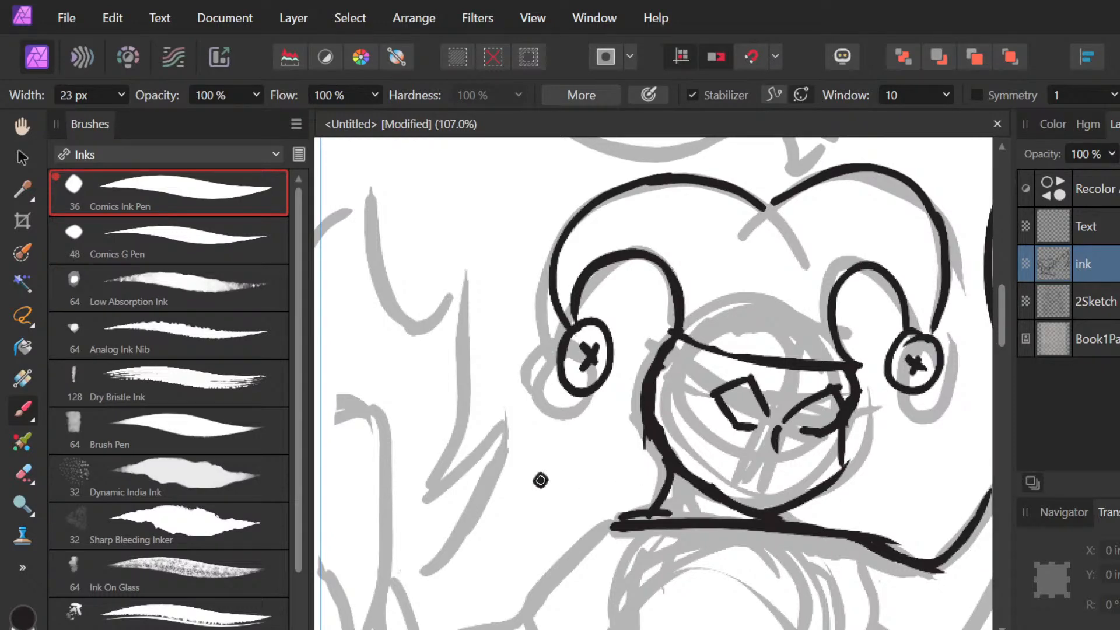
Step: Extend the raised right forearm's upper line to the wrist and ink the hand around the base of the torch handle
scroll(540, 480, down, 2)
scroll(900, 492, up, 2)
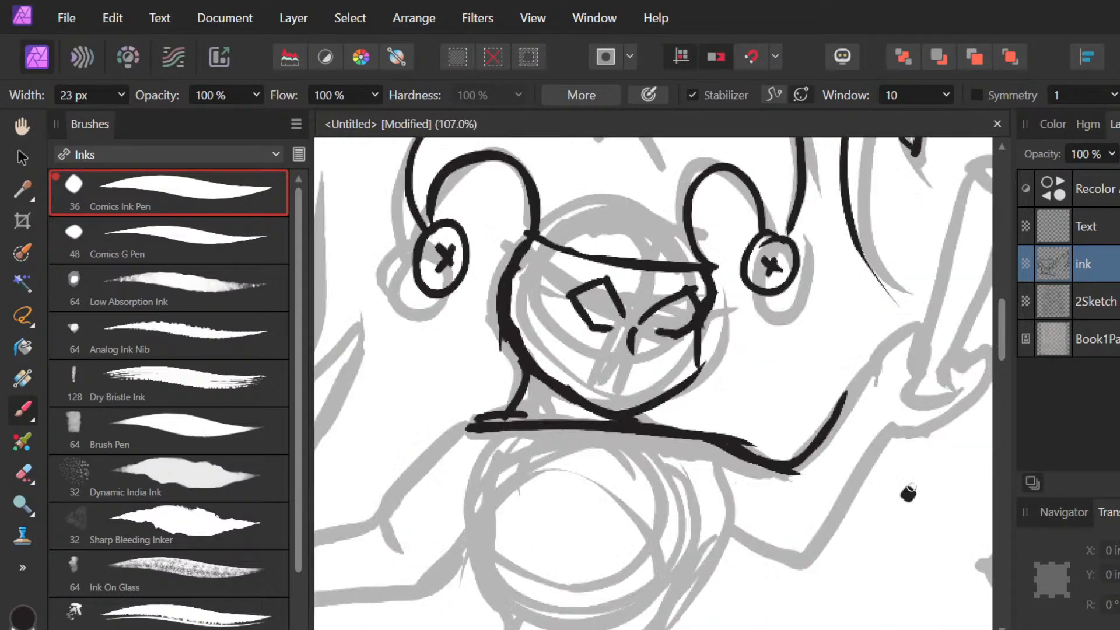
scroll(936, 418, up, 2)
scroll(764, 412, down, 6)
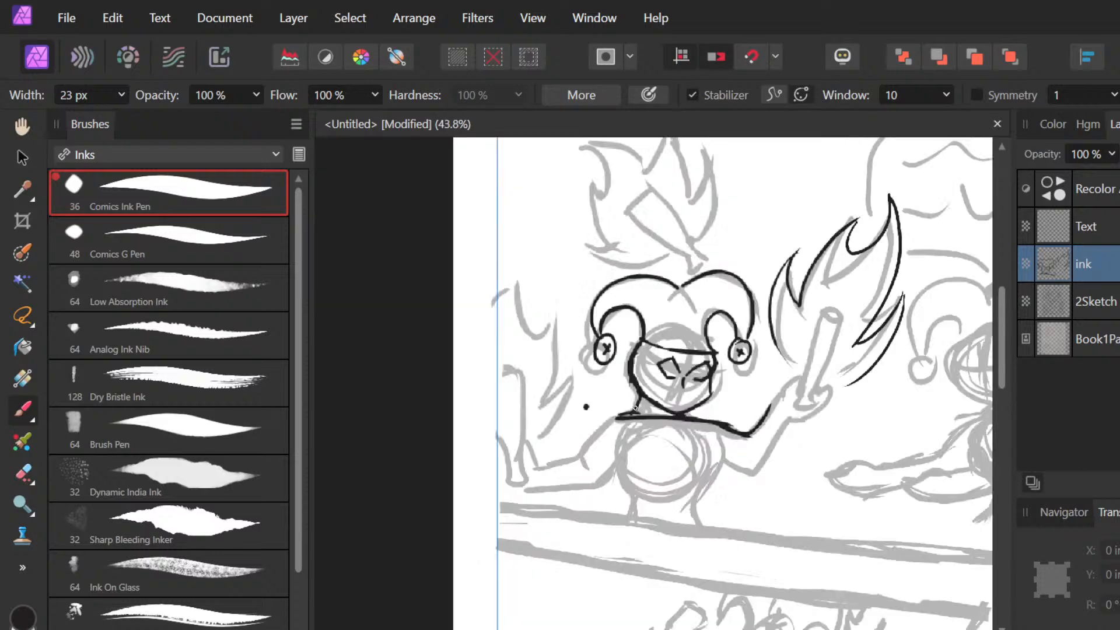
scroll(776, 439, up, 5)
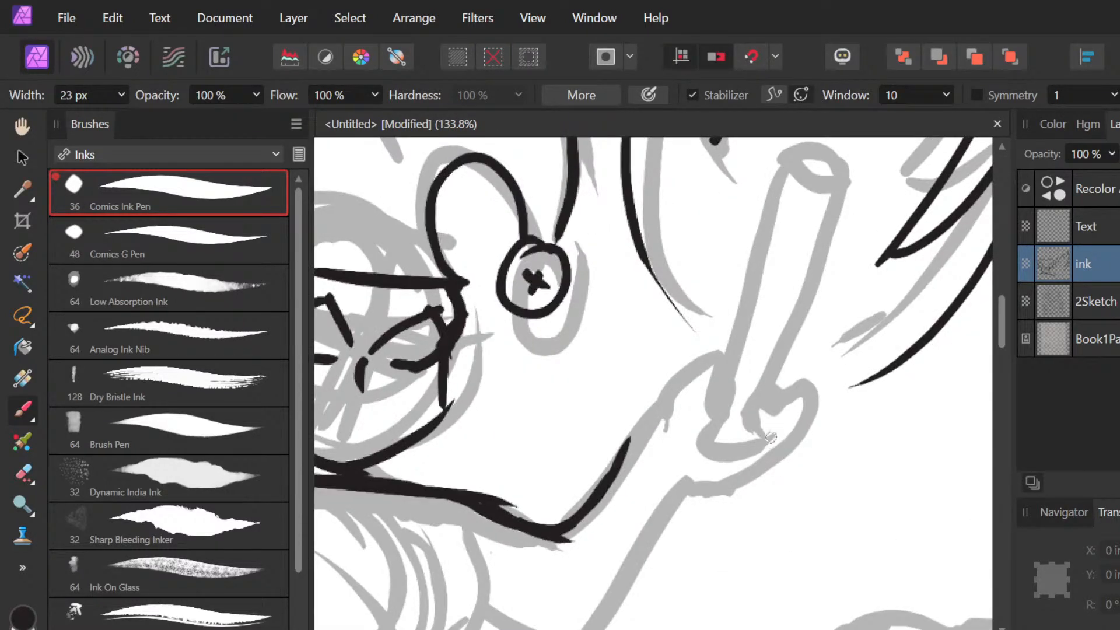
mouse_move(571, 531)
mouse_down()
mouse_move(715, 353)
mouse_move(715, 406)
mouse_move(692, 460)
mouse_move(758, 452)
mouse_move(775, 380)
mouse_up()
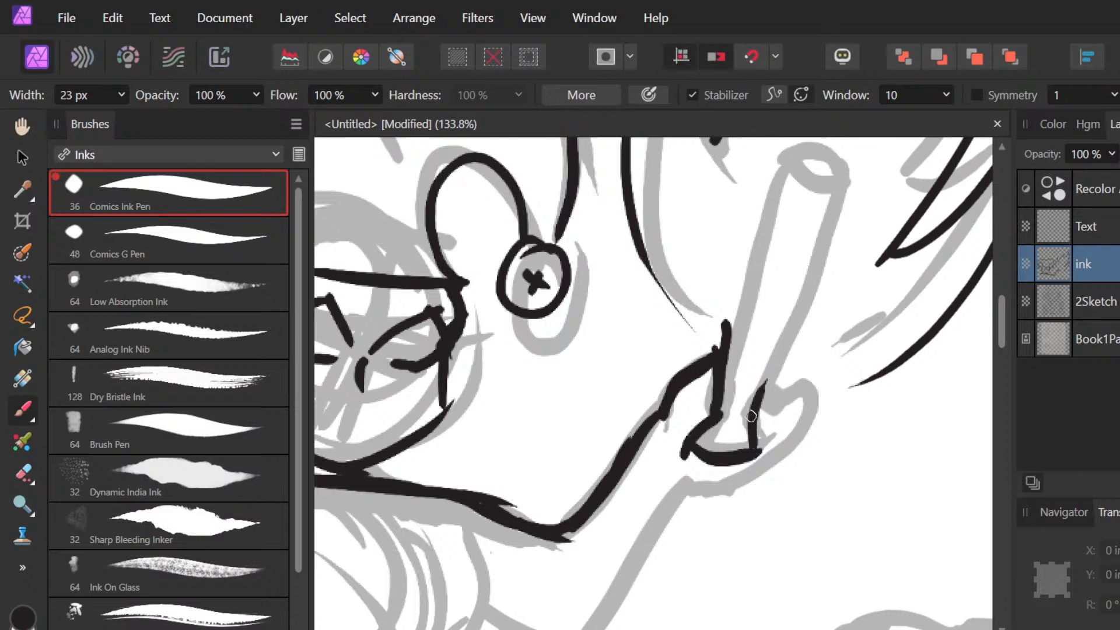
drag(751, 417, 834, 201)
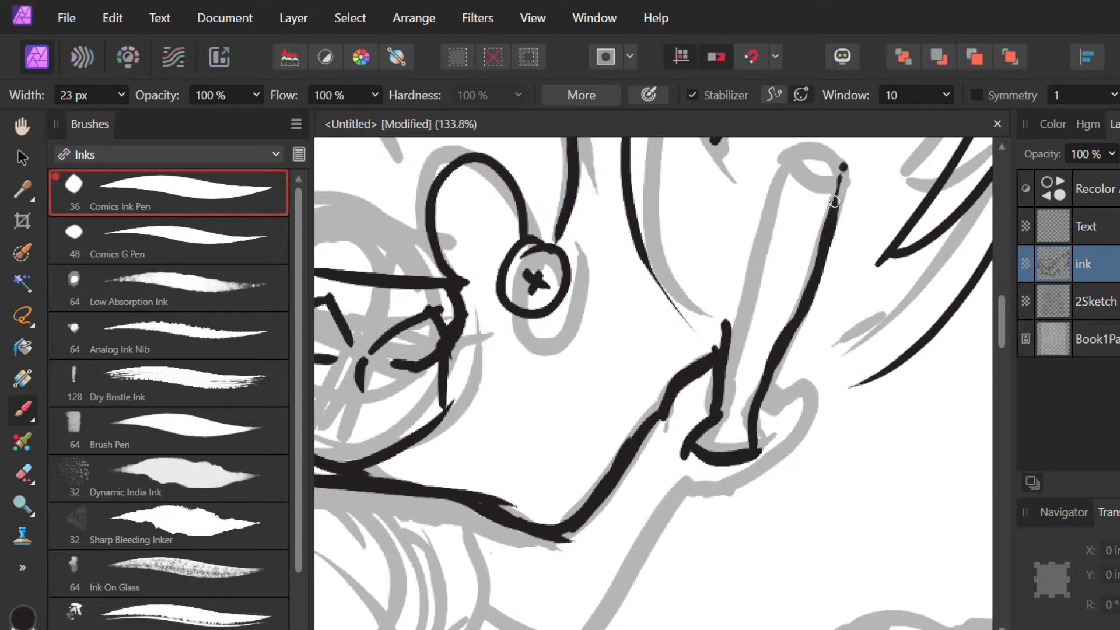
key(ctrl+z)
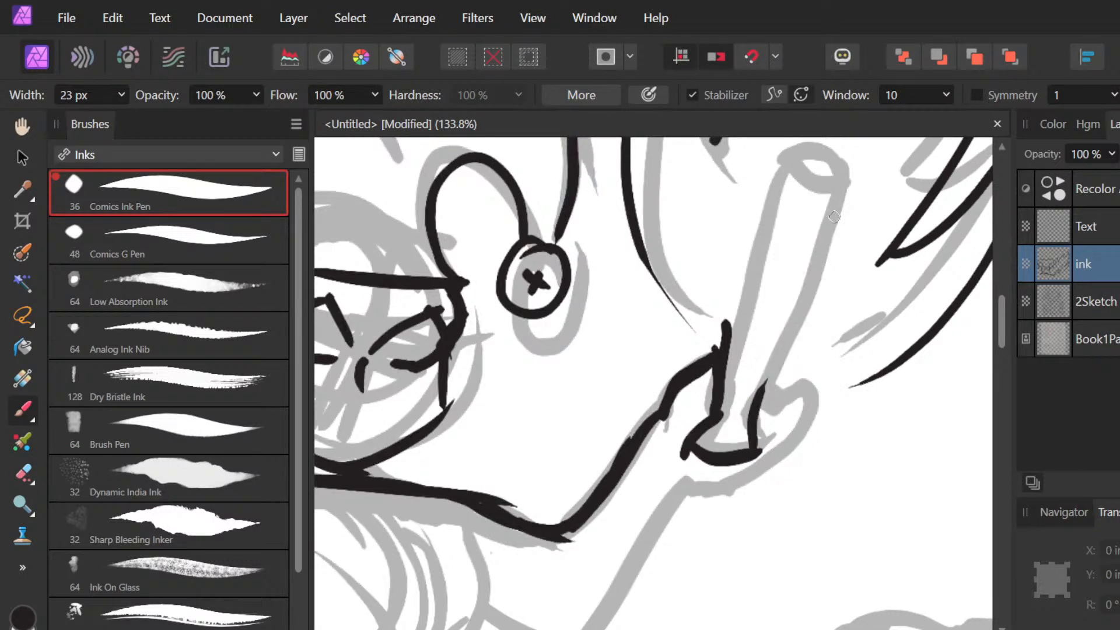
click(799, 350)
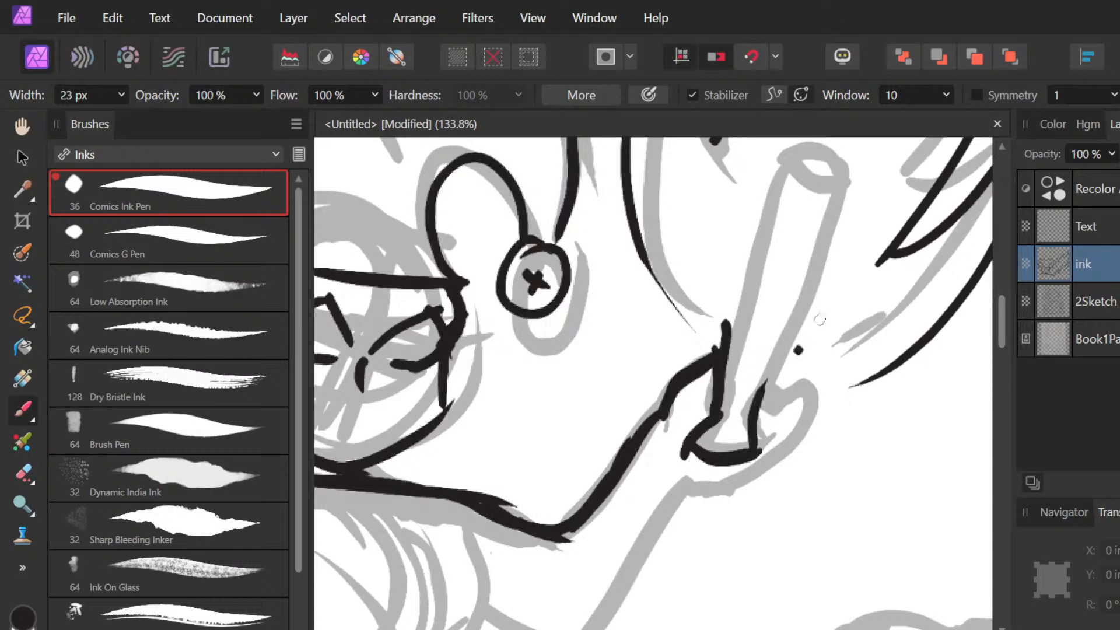
mouse_move(855, 187)
mouse_down()
mouse_move(755, 421)
mouse_move(872, 164)
mouse_up()
key(ctrl+z)
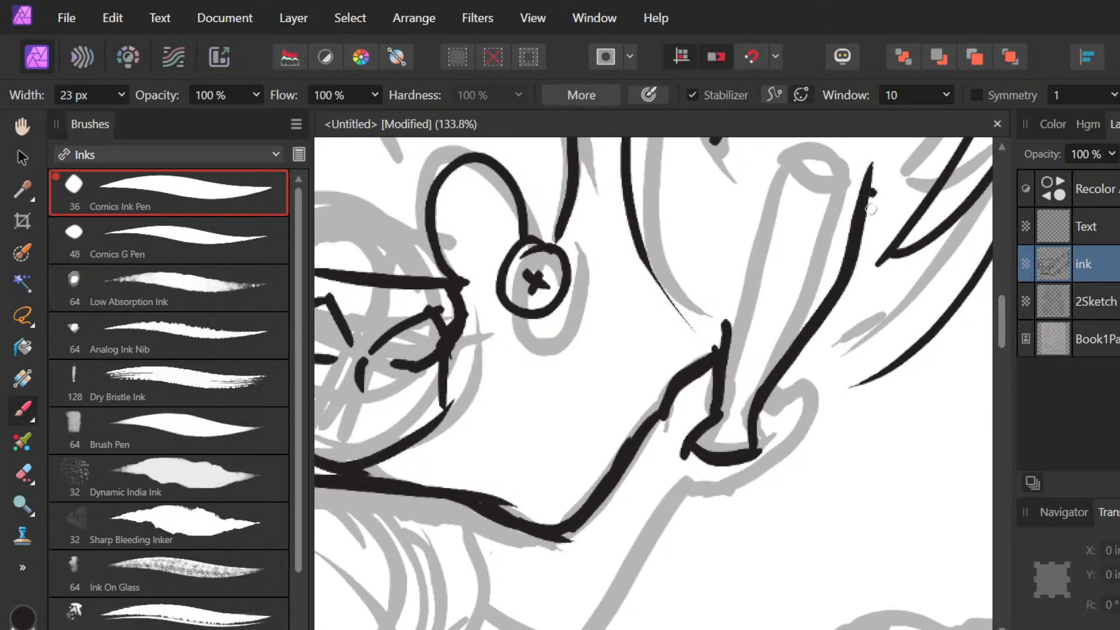
key(ctrl+z)
Step: Ink both long edges of the torch handle, widening upward from the hand, and close its upper end with an oval rim
drag(757, 417, 861, 161)
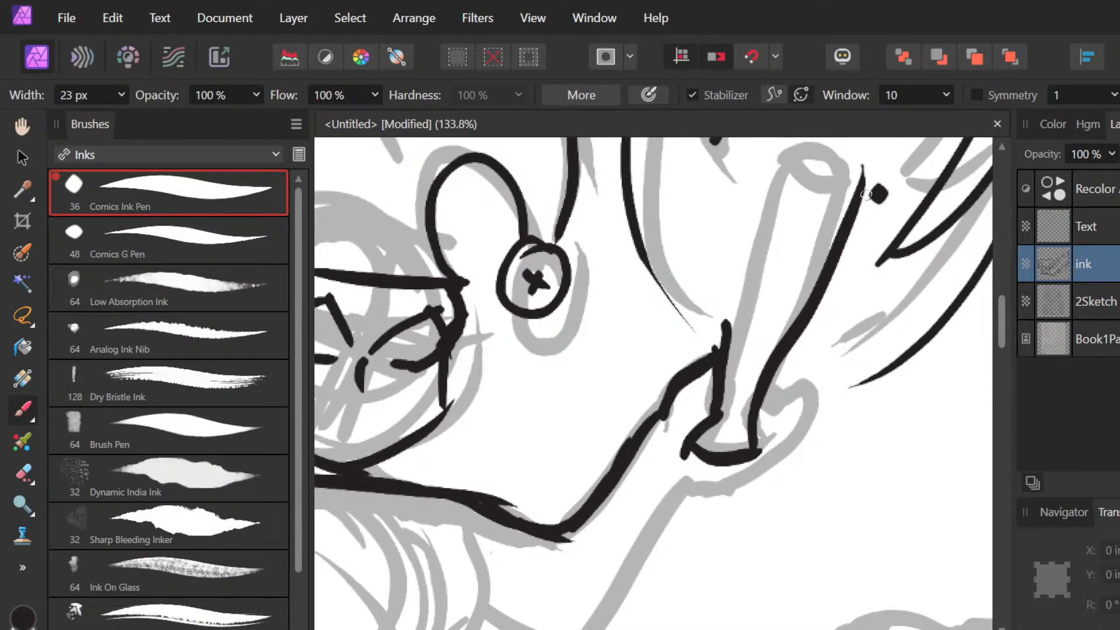
scroll(876, 219, down, 2)
scroll(807, 204, up, 1)
click(798, 201)
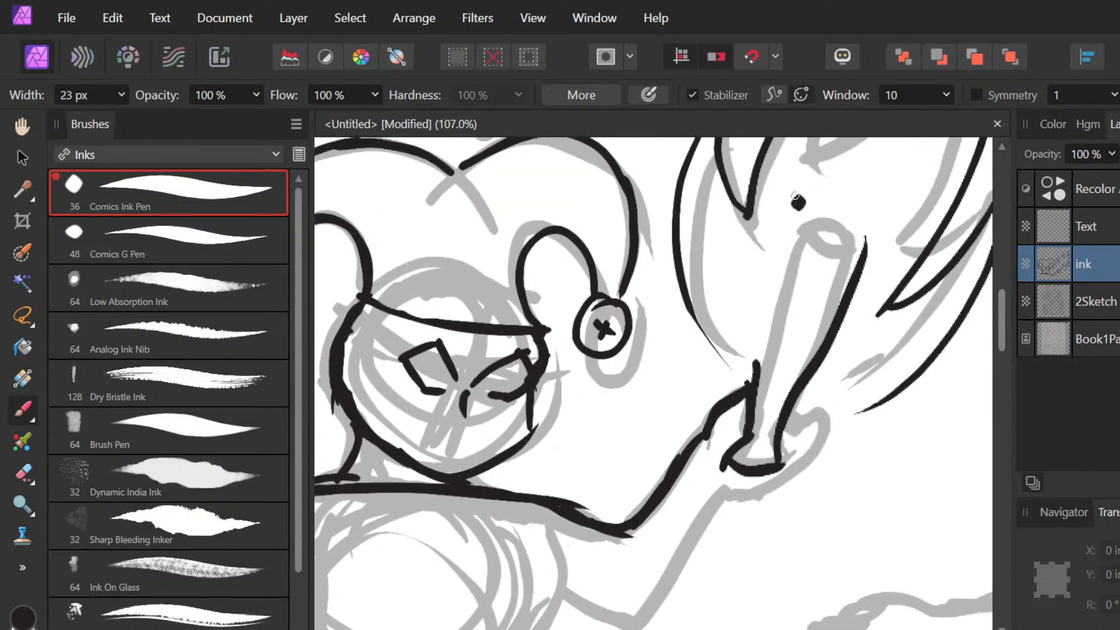
scroll(794, 194, up, 2)
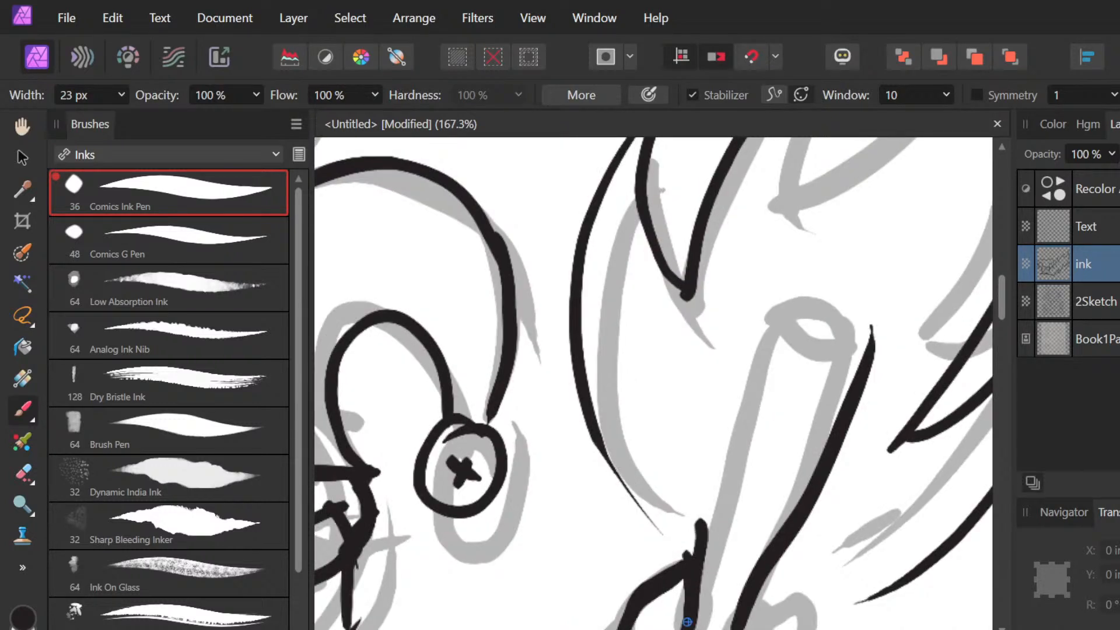
mouse_move(688, 622)
mouse_down()
mouse_move(817, 277)
mouse_move(884, 324)
mouse_up()
mouse_move(780, 288)
mouse_down()
mouse_move(878, 338)
mouse_move(879, 314)
mouse_move(847, 343)
mouse_move(787, 313)
mouse_move(808, 332)
mouse_move(886, 322)
mouse_up()
key(ctrl+z)
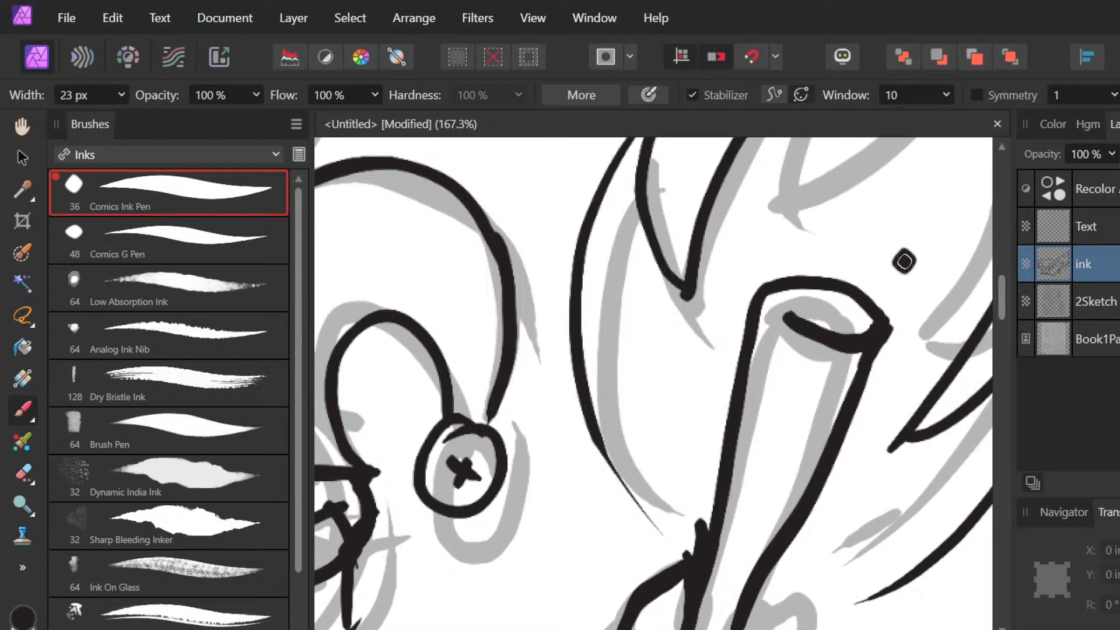
Step: Ink a solid dark pupil in each of the jester's eyes and a curved eyelid line above each pupil
scroll(903, 263, down, 5)
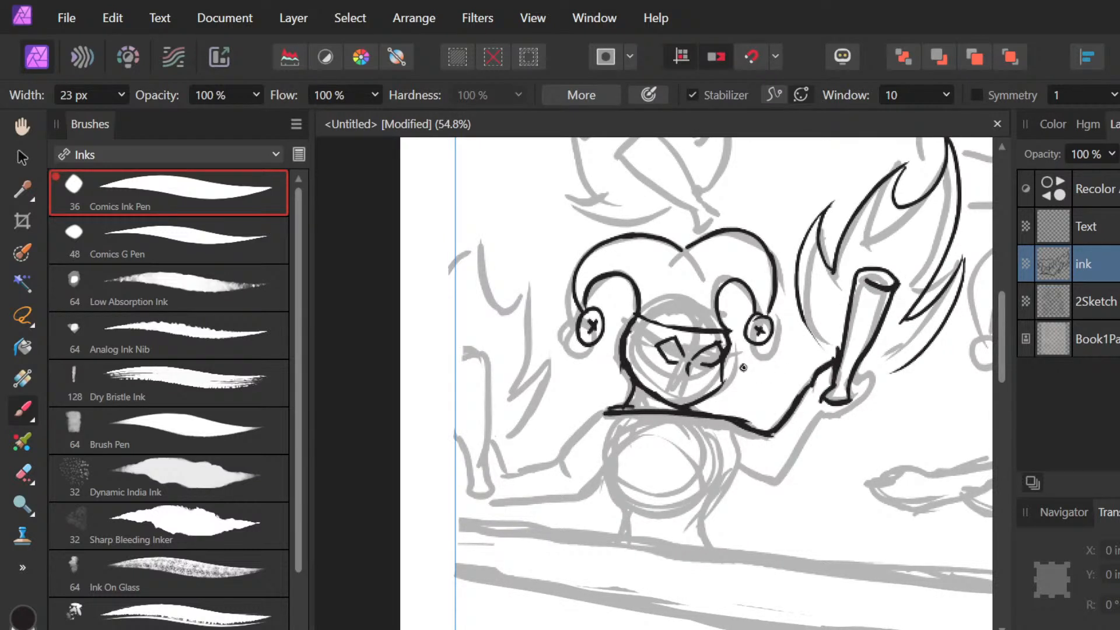
scroll(743, 368, up, 6)
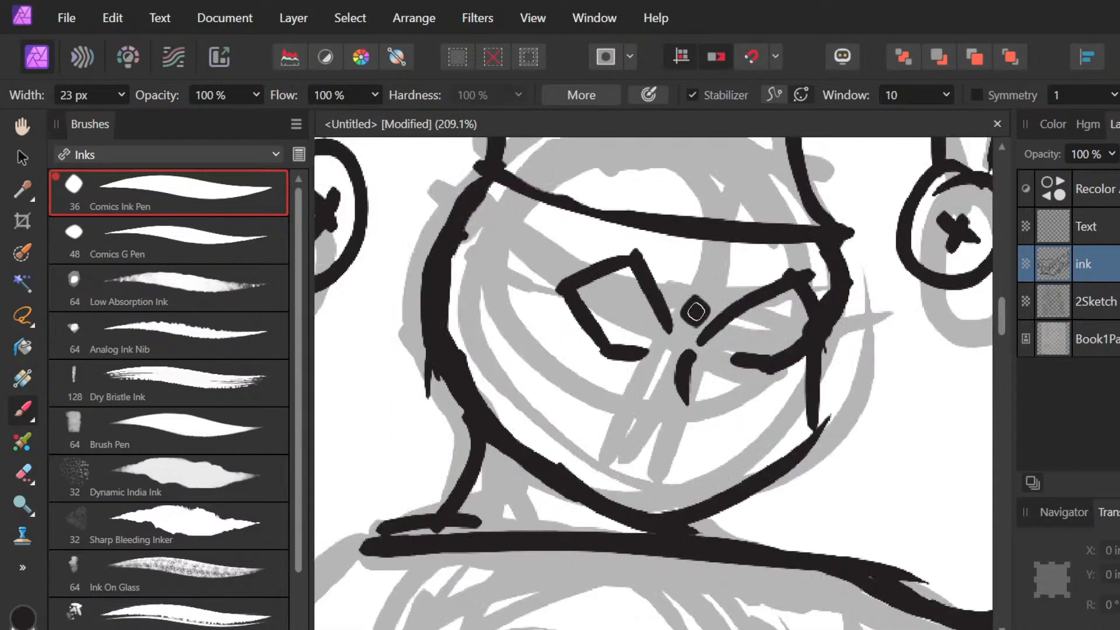
scroll(696, 312, up, 1)
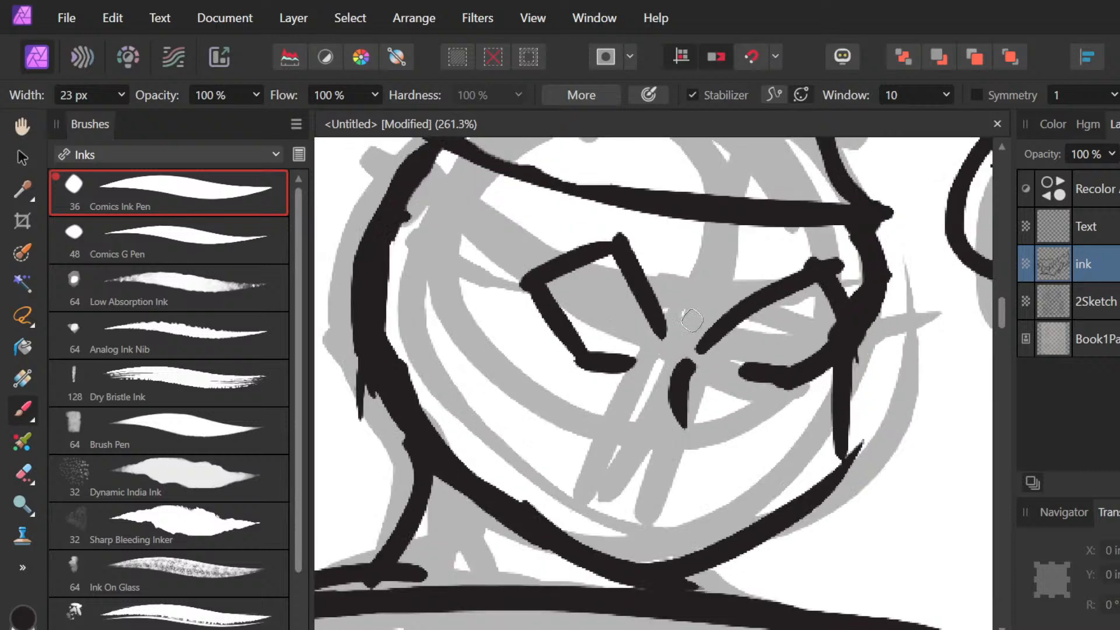
mouse_move(787, 324)
mouse_down()
mouse_move(798, 345)
mouse_move(804, 327)
mouse_move(786, 365)
mouse_move(788, 347)
mouse_up()
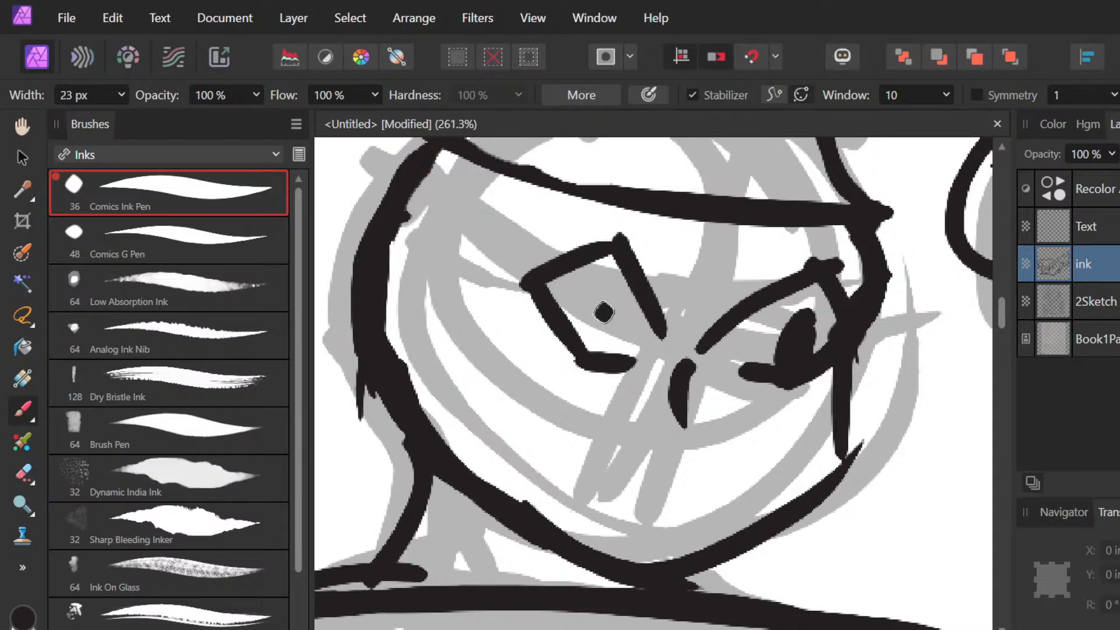
click(611, 320)
key(ctrl+z)
drag(616, 315, 609, 322)
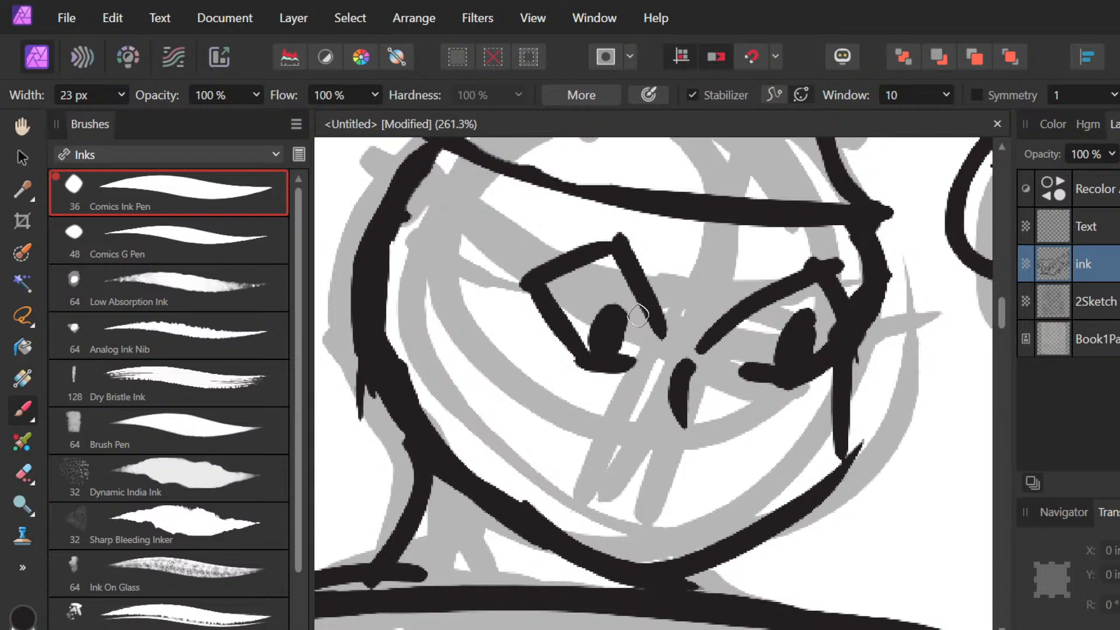
mouse_move(609, 308)
mouse_down()
mouse_move(595, 348)
mouse_move(619, 349)
mouse_up()
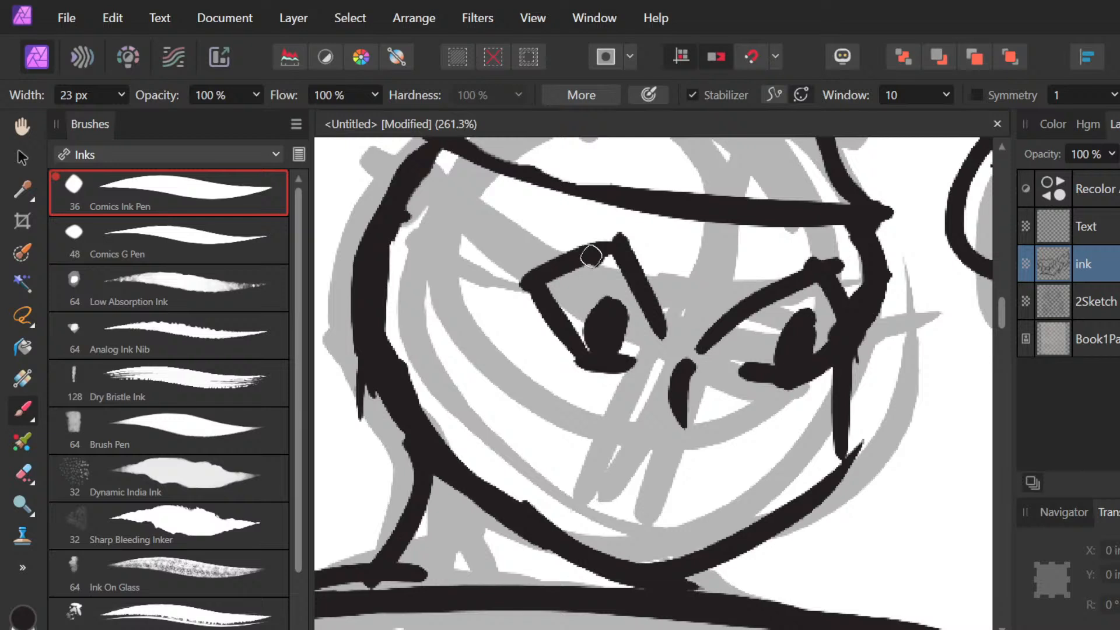
drag(572, 269, 607, 300)
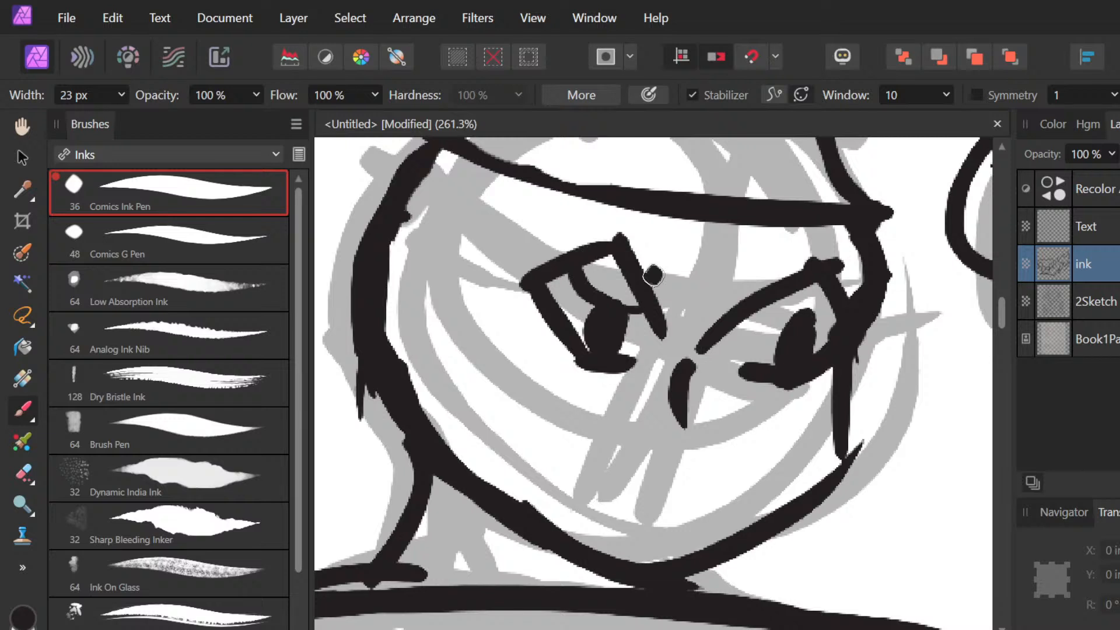
drag(761, 306, 837, 301)
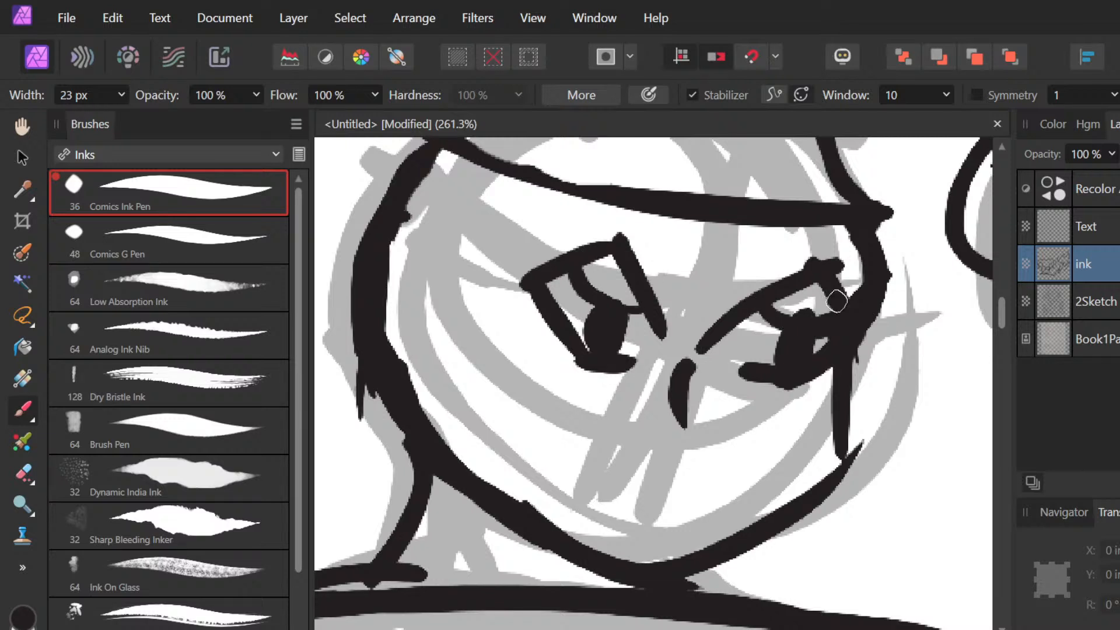
scroll(797, 378, down, 2)
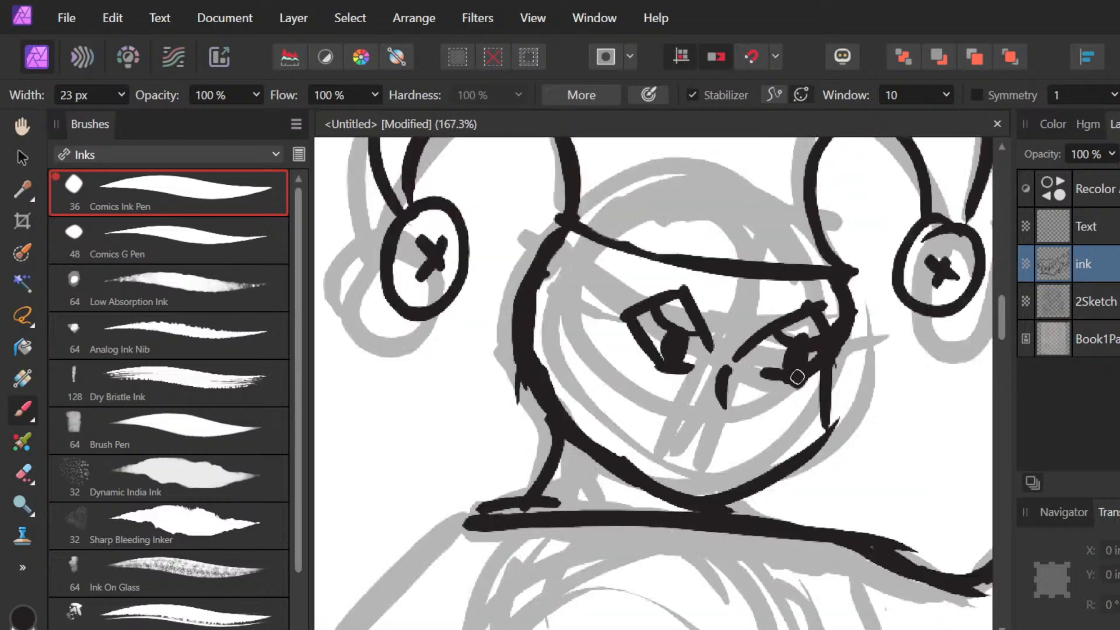
scroll(797, 378, down, 3)
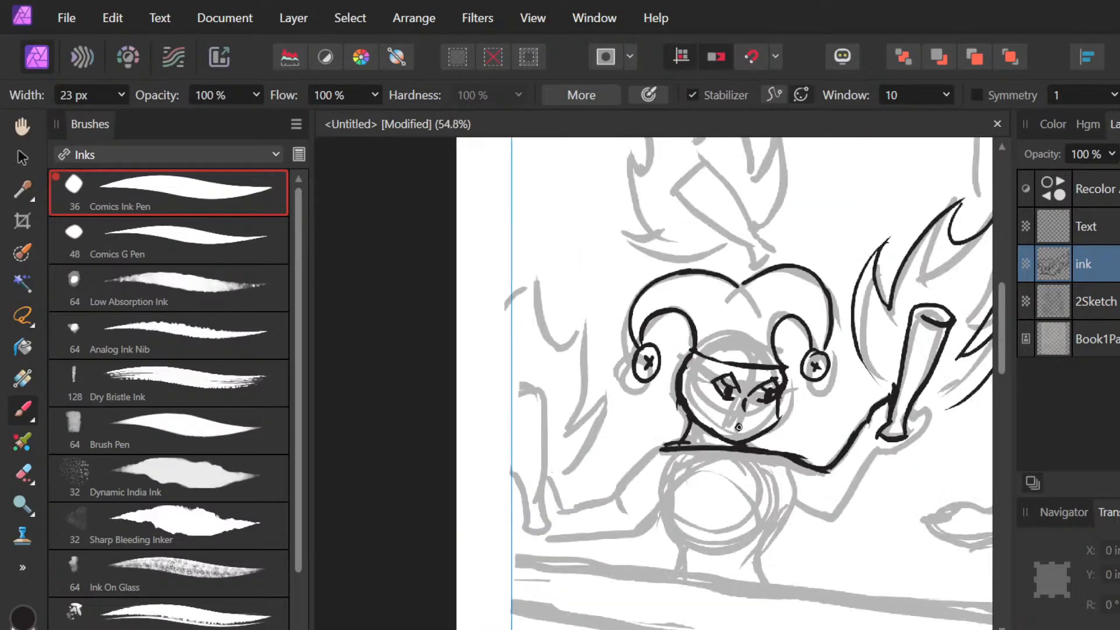
scroll(738, 427, up, 3)
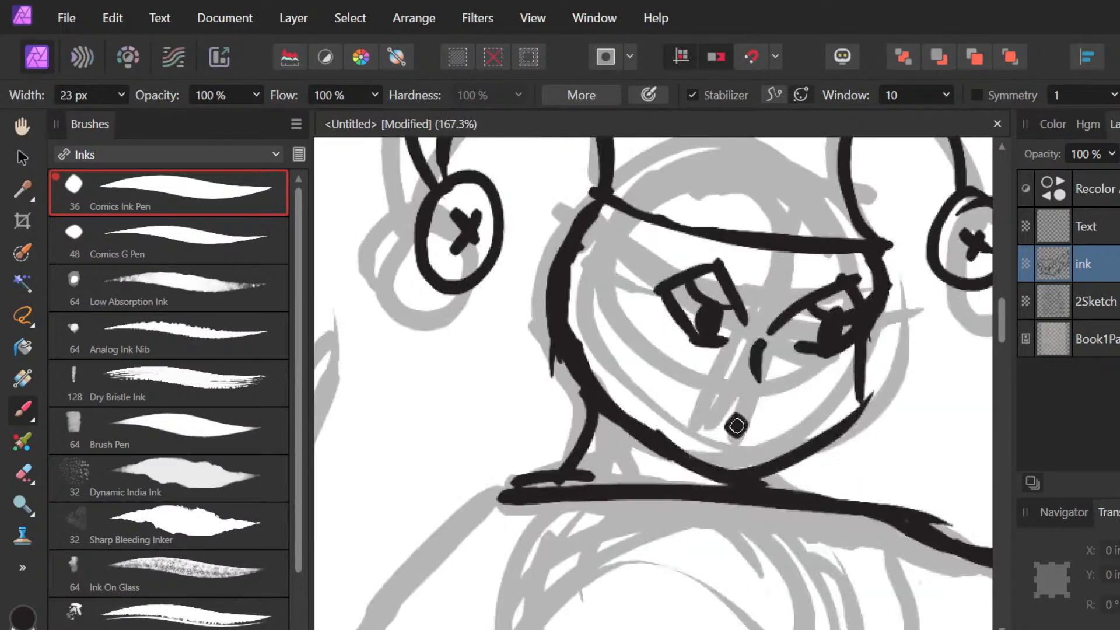
scroll(736, 426, up, 2)
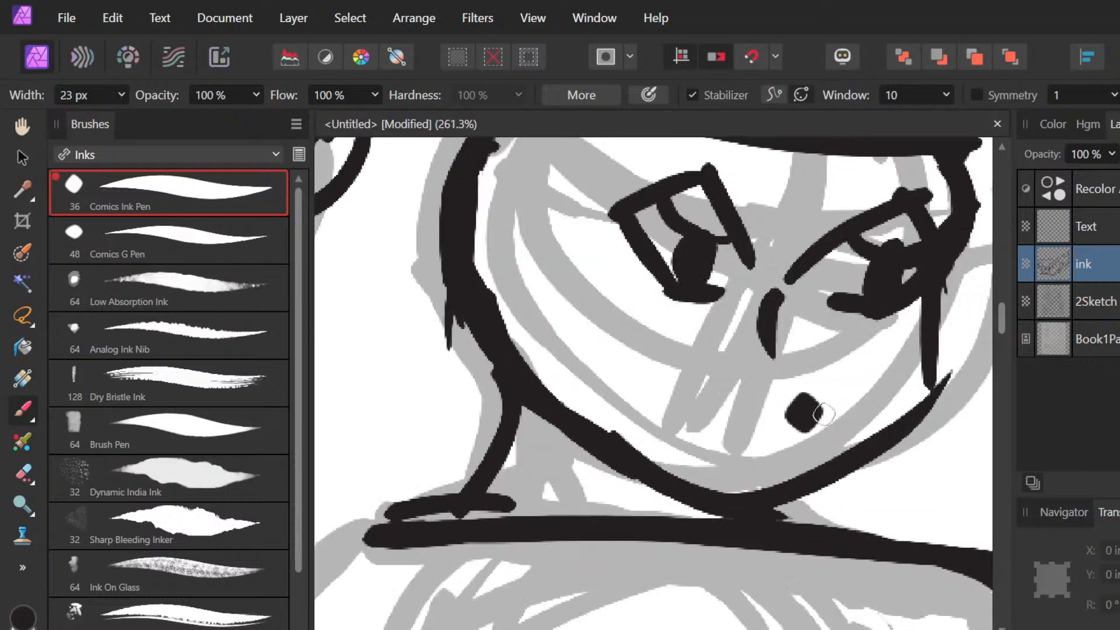
key(ctrl+z)
drag(742, 390, 828, 373)
key(ctrl+z)
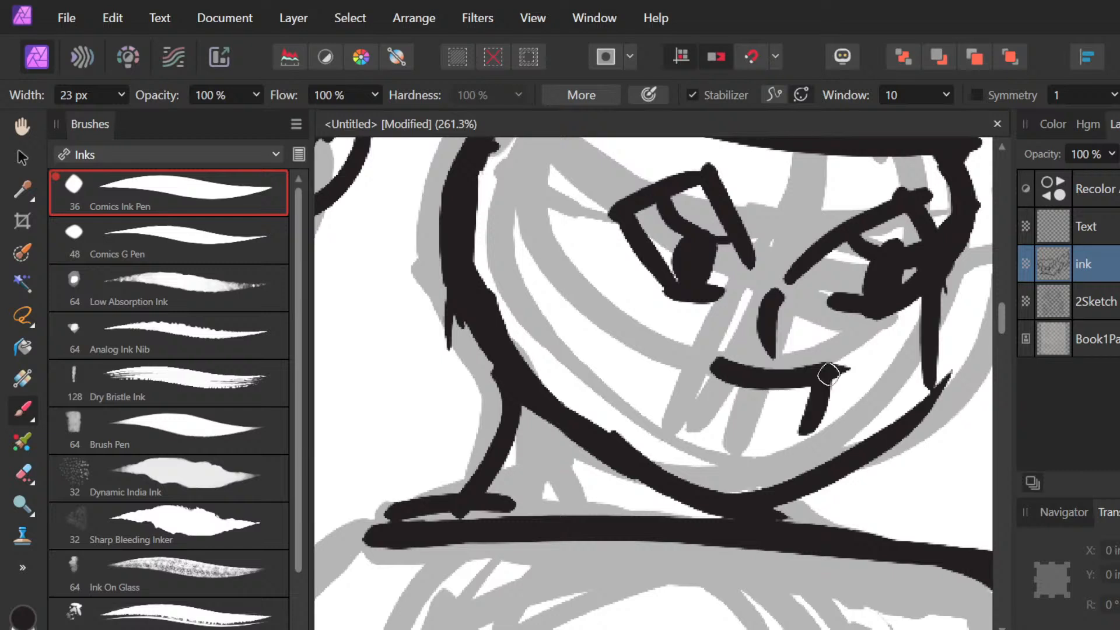
key(ctrl+z)
drag(802, 436, 833, 405)
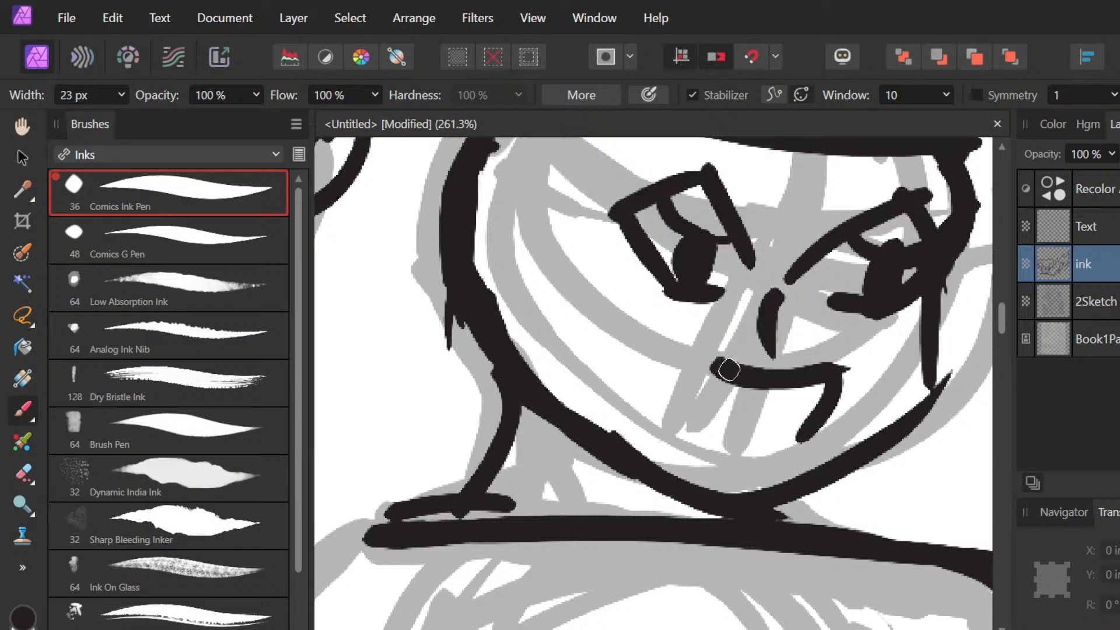
drag(731, 373, 702, 354)
mouse_move(806, 419)
mouse_down()
mouse_move(818, 416)
mouse_move(725, 368)
mouse_move(785, 440)
mouse_move(830, 448)
mouse_up()
key(ctrl+z)
key(ctrl+z)
drag(698, 355, 828, 435)
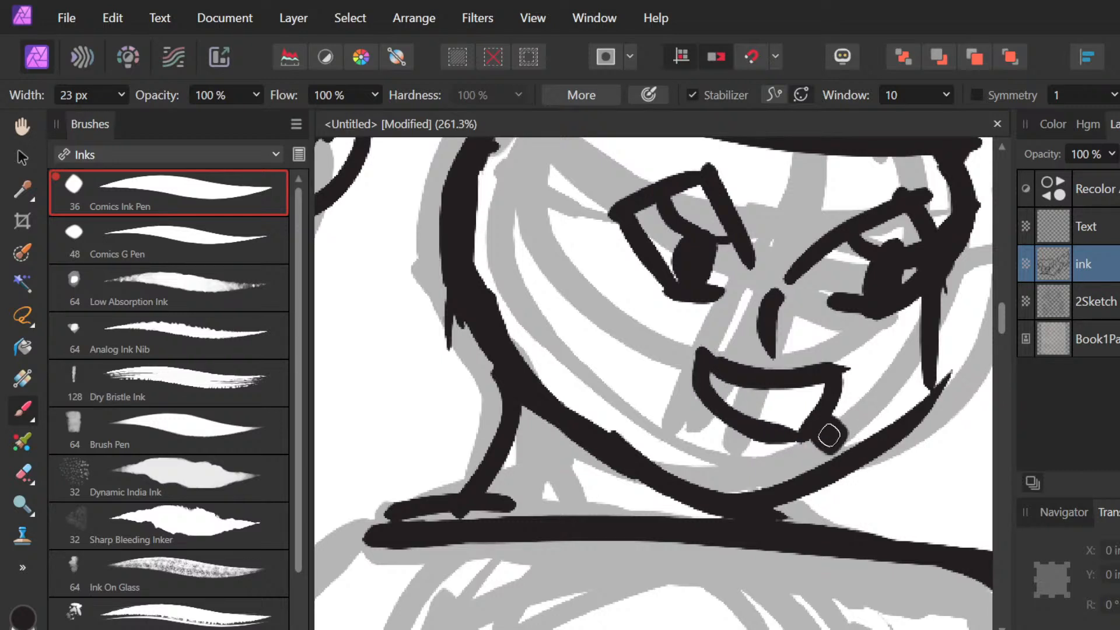
key(ctrl+z)
drag(829, 435, 821, 429)
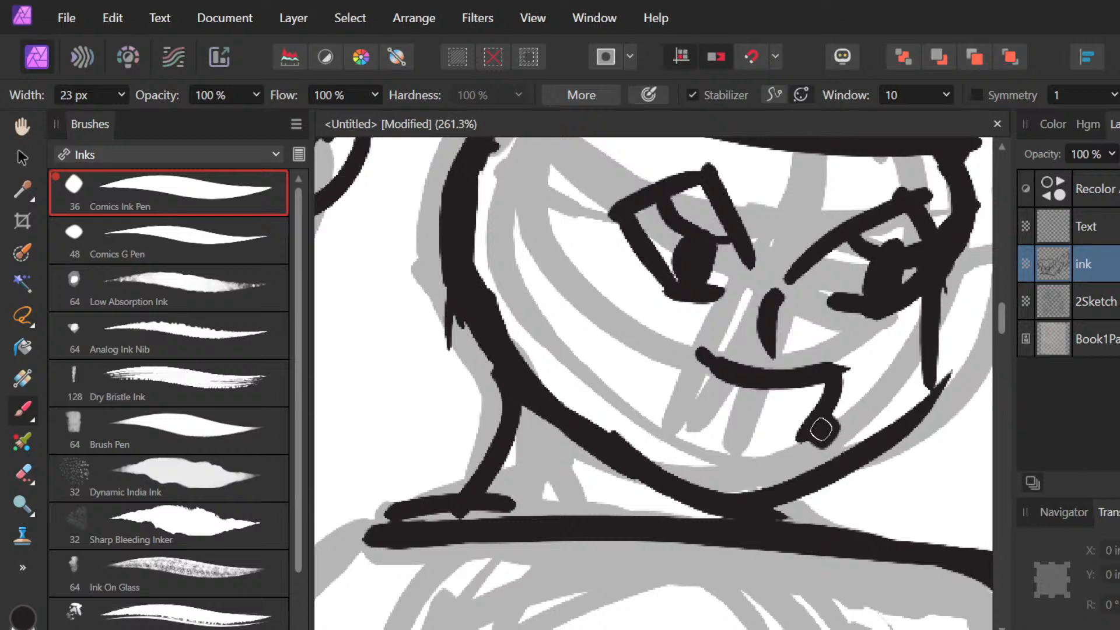
key(ctrl+z)
click(820, 430)
key(ctrl+z)
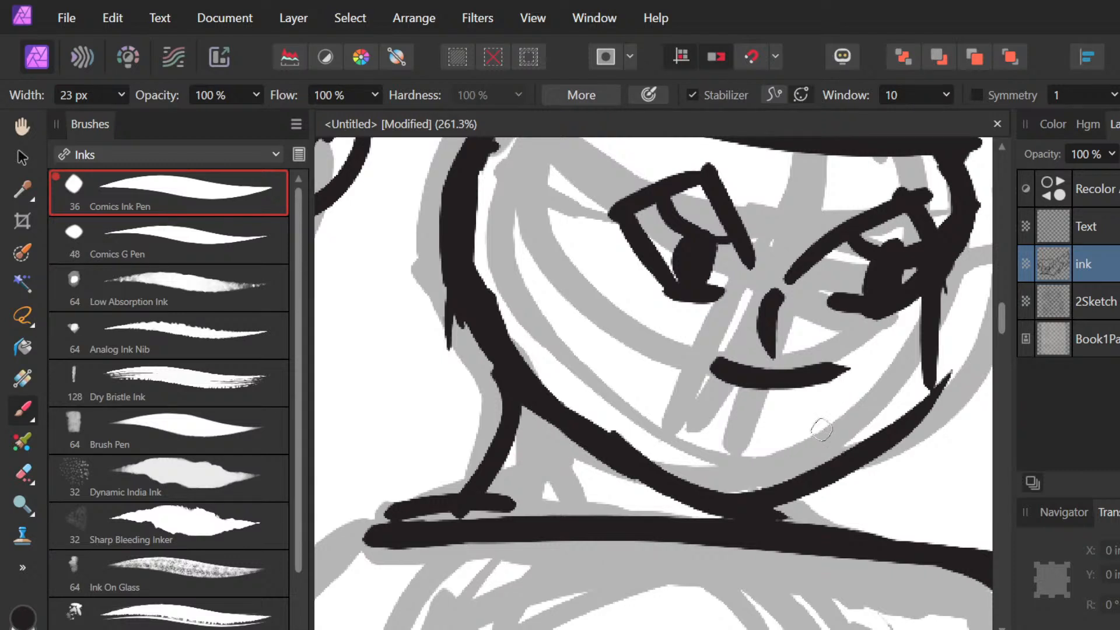
key(ctrl+z)
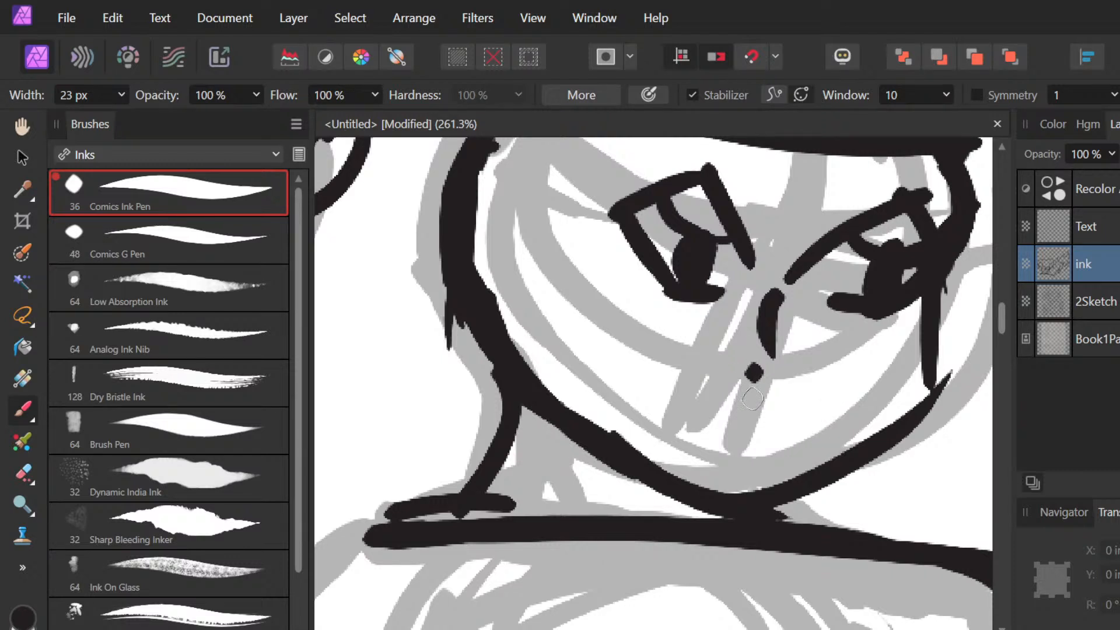
Step: Ink a thick, slightly curved mouth line beneath the nose and extend it to a thickened left corner
mouse_move(736, 381)
mouse_down()
mouse_move(785, 382)
mouse_move(752, 370)
mouse_move(739, 380)
mouse_move(789, 389)
mouse_move(838, 379)
mouse_up()
click(836, 359)
key(ctrl+z)
drag(753, 383, 688, 374)
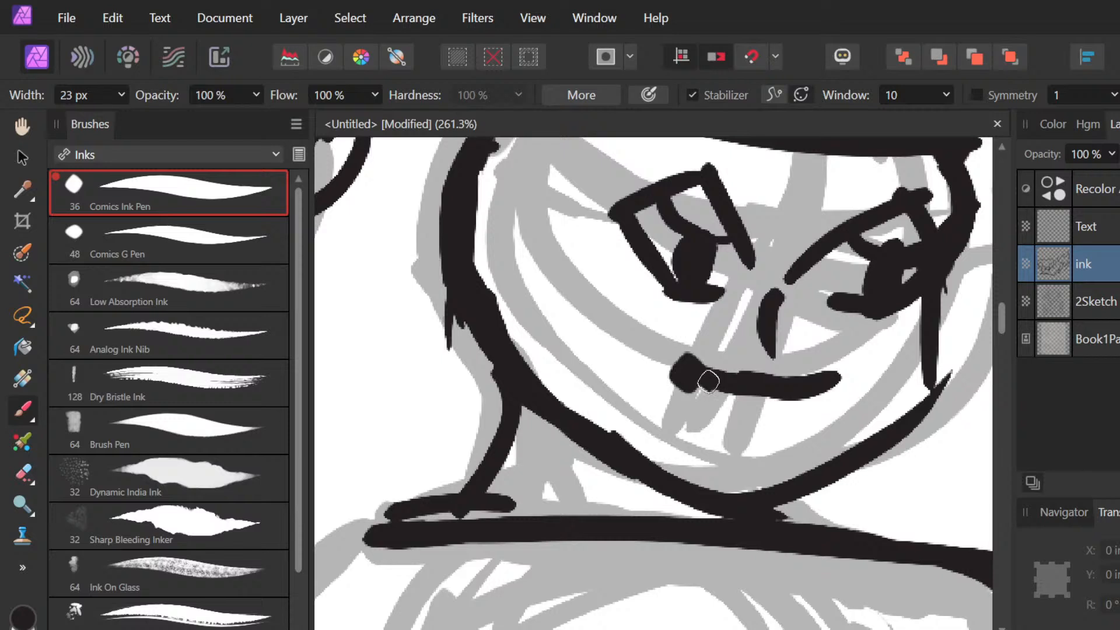
Step: Ink a curved lower lip beneath the jester's mouth line to form an open smile, and fill the mouth solid black
click(762, 413)
mouse_move(689, 392)
mouse_down()
mouse_move(752, 451)
mouse_move(831, 385)
mouse_up()
key(ctrl+z)
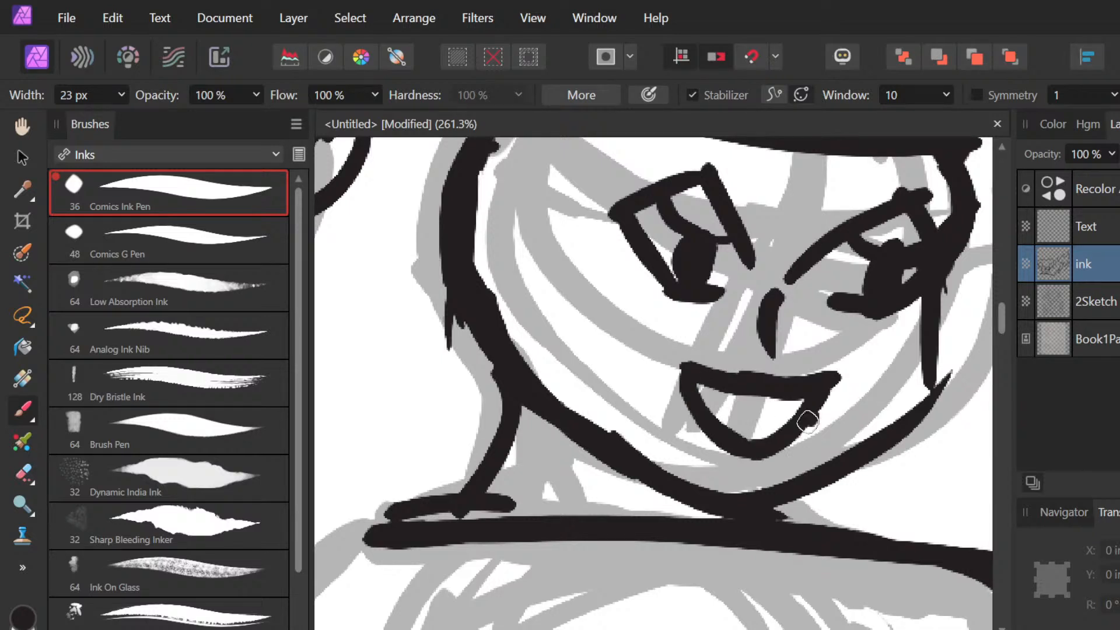
scroll(807, 422, down, 5)
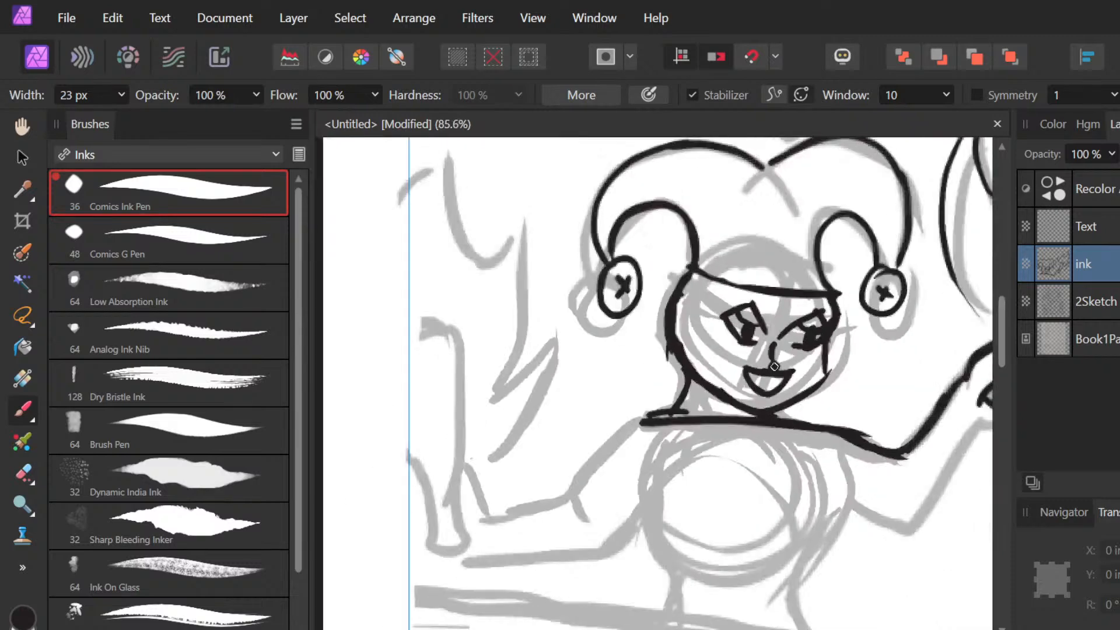
scroll(780, 365, down, 2)
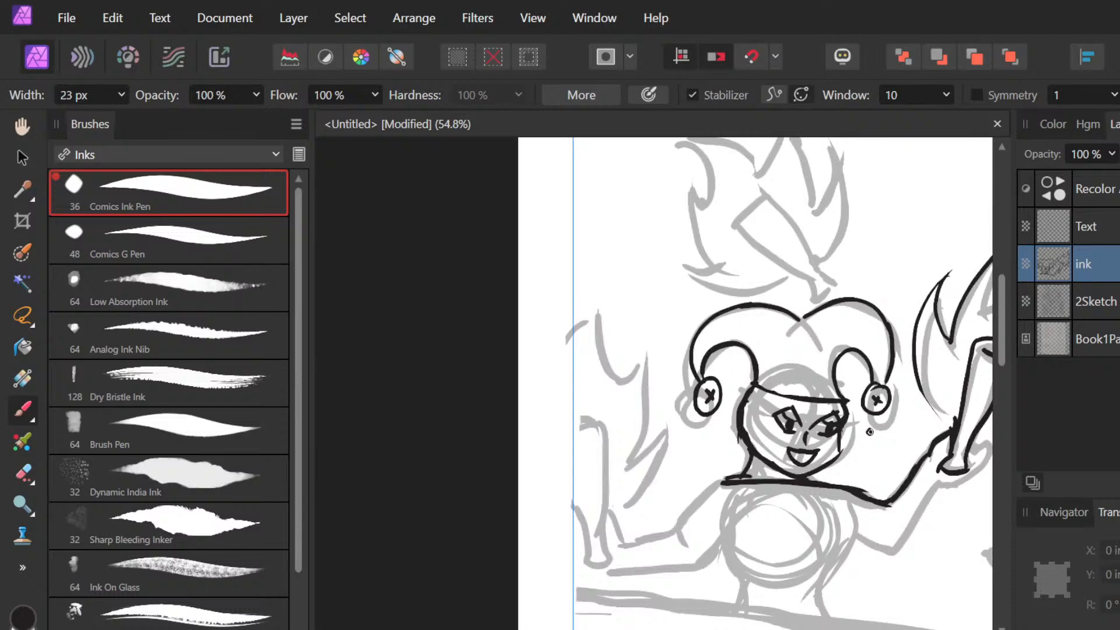
scroll(870, 432, up, 3)
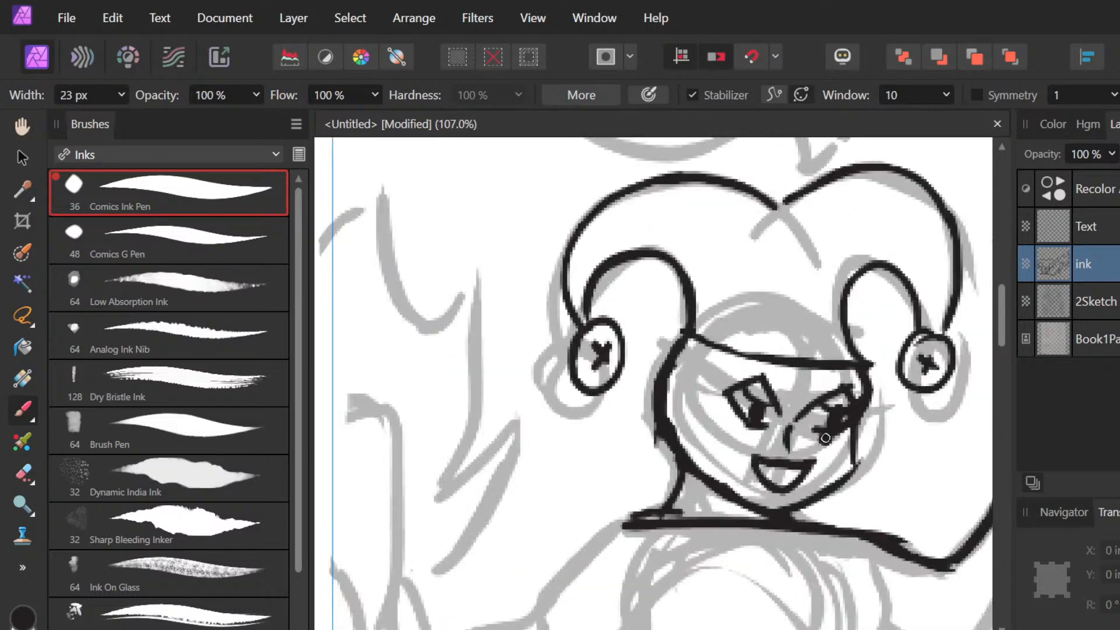
scroll(826, 438, up, 2)
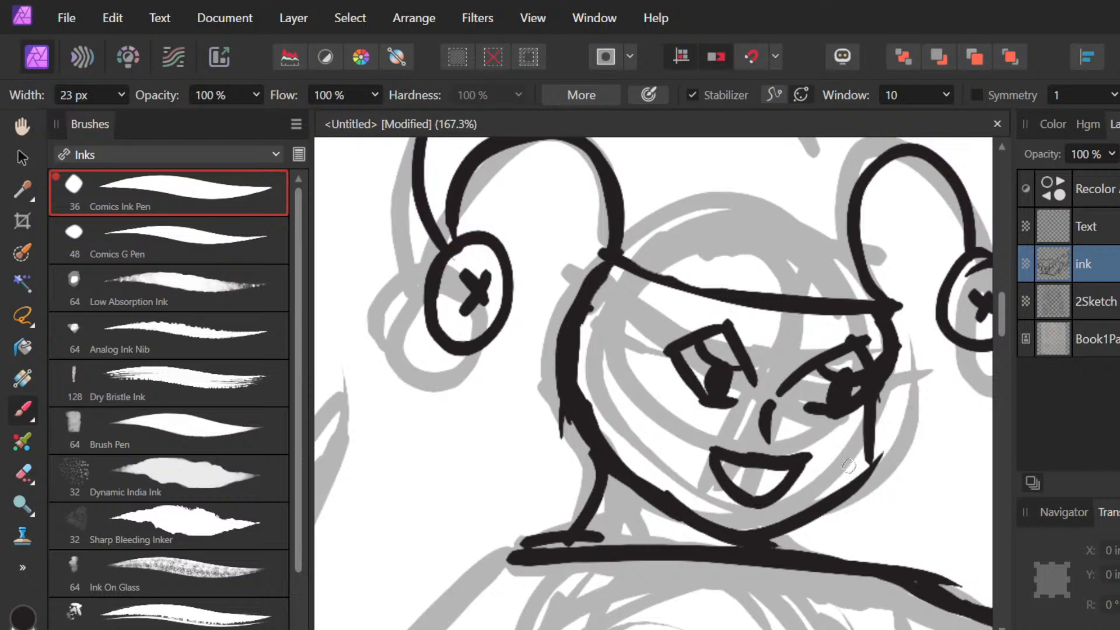
mouse_move(724, 460)
mouse_down()
mouse_move(740, 479)
mouse_move(782, 472)
mouse_move(725, 462)
mouse_move(807, 443)
mouse_up()
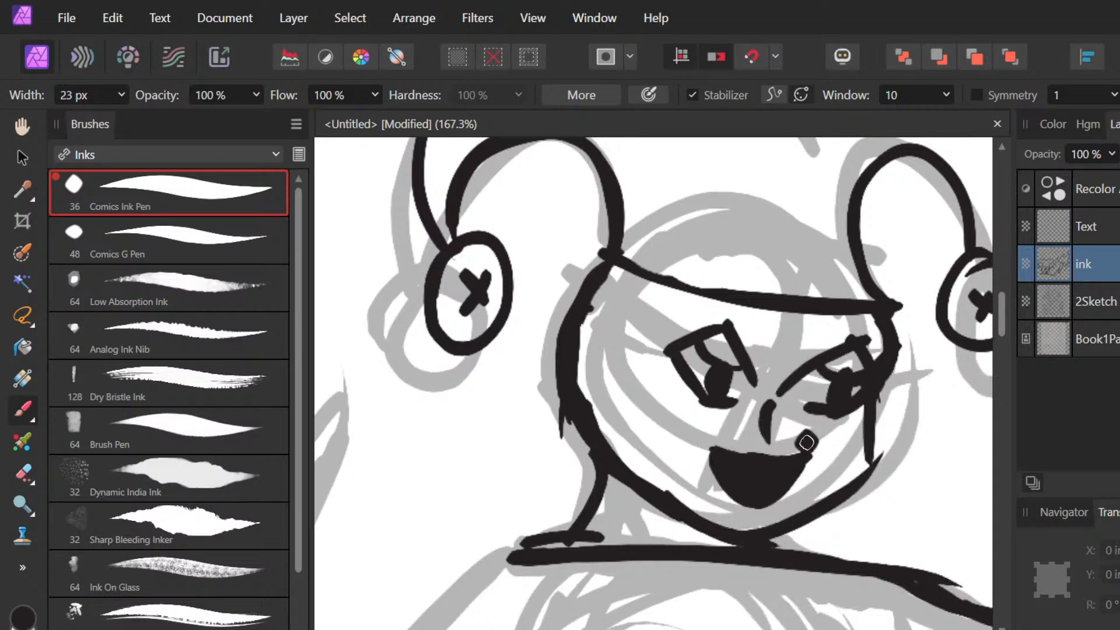
Step: Join the two horns at the hat's center notch and ink a curved seam from there down toward the hatband
scroll(806, 442, down, 5)
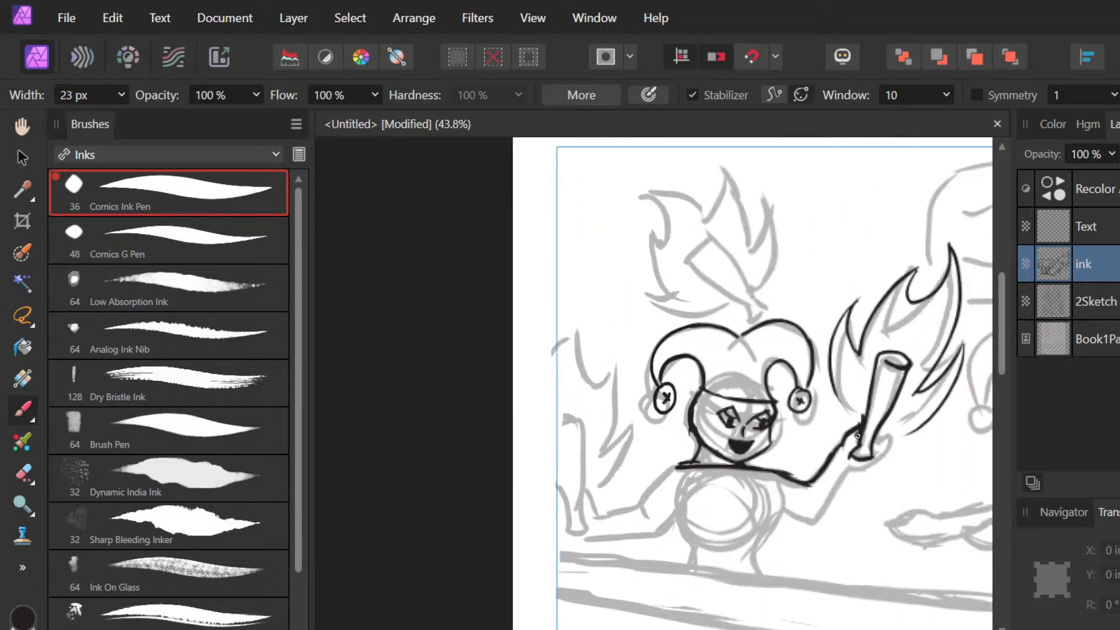
scroll(857, 436, right, 3)
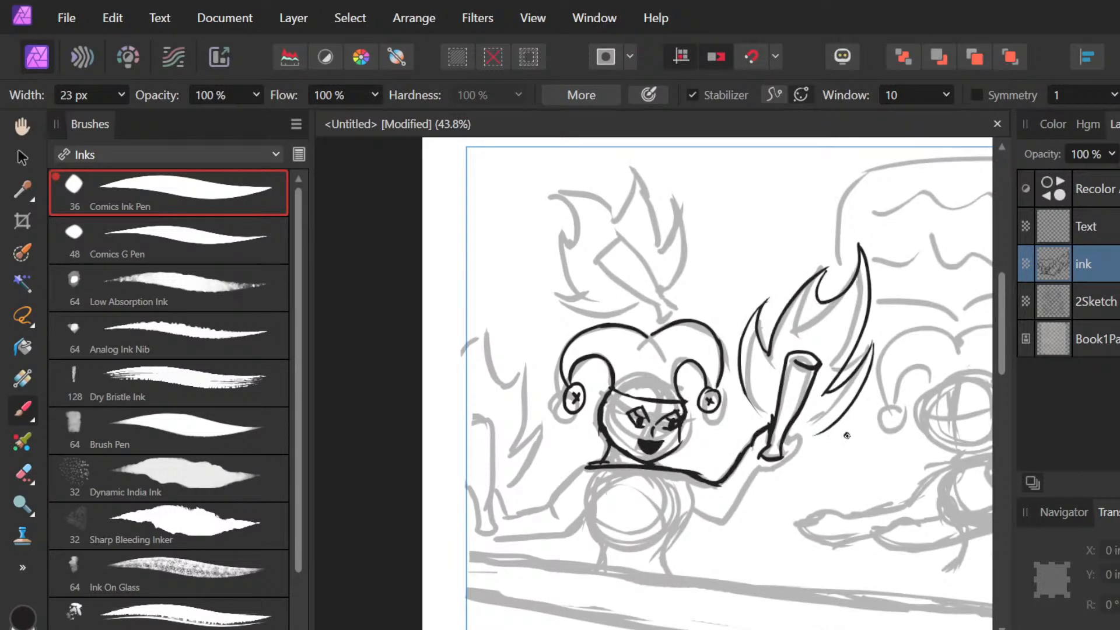
scroll(634, 335, up, 5)
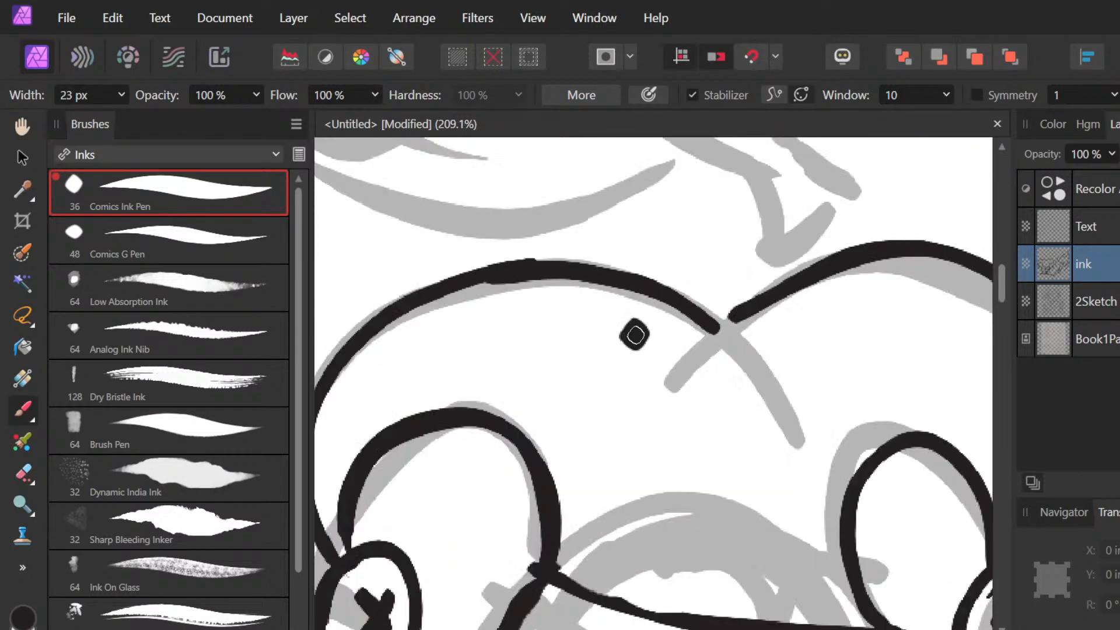
scroll(770, 240, up, 3)
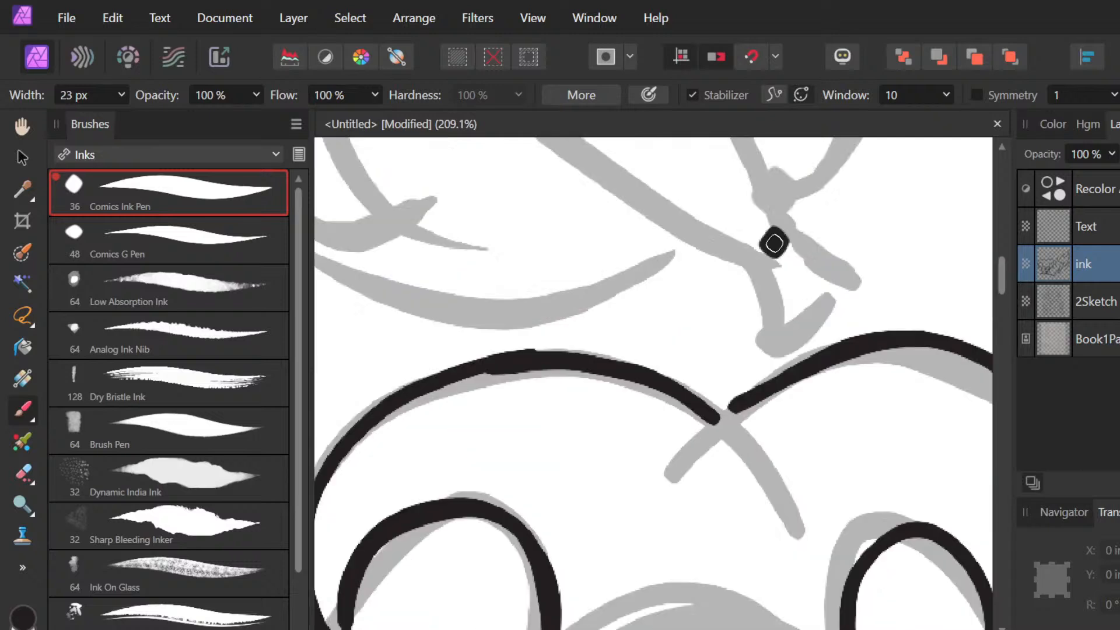
scroll(774, 244, down, 1)
scroll(774, 244, down, 2)
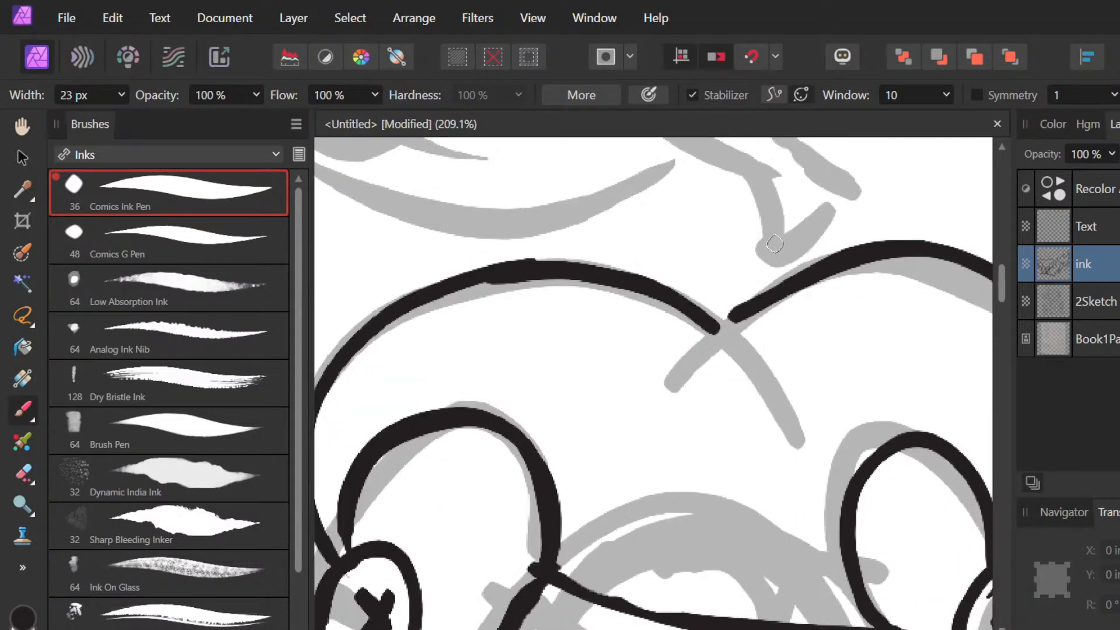
drag(719, 330, 751, 296)
drag(727, 322, 711, 553)
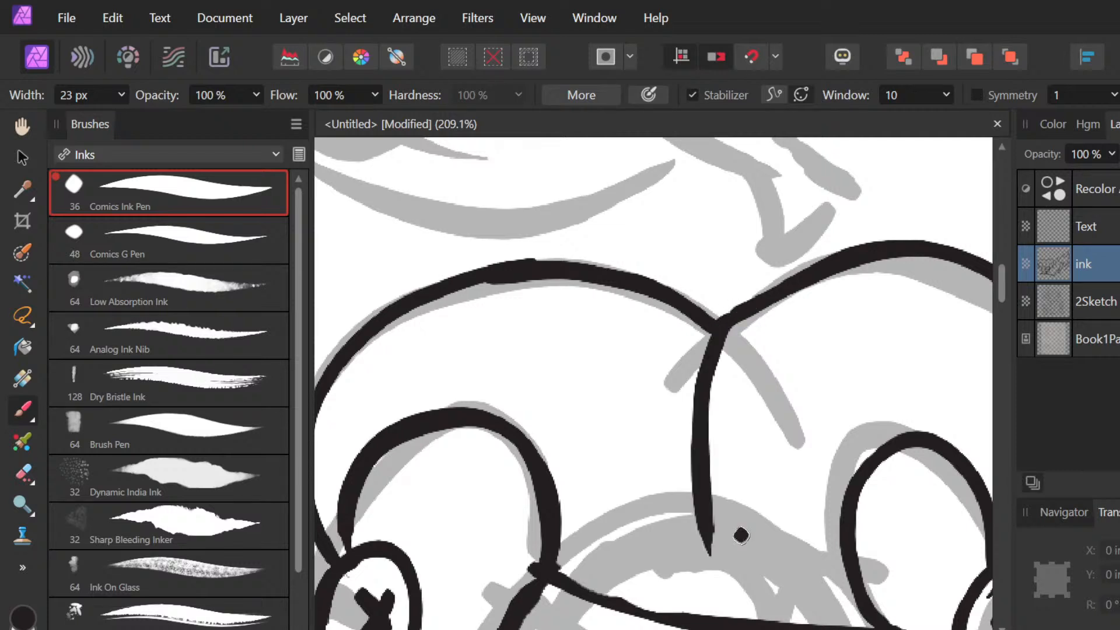
key(ctrl+z)
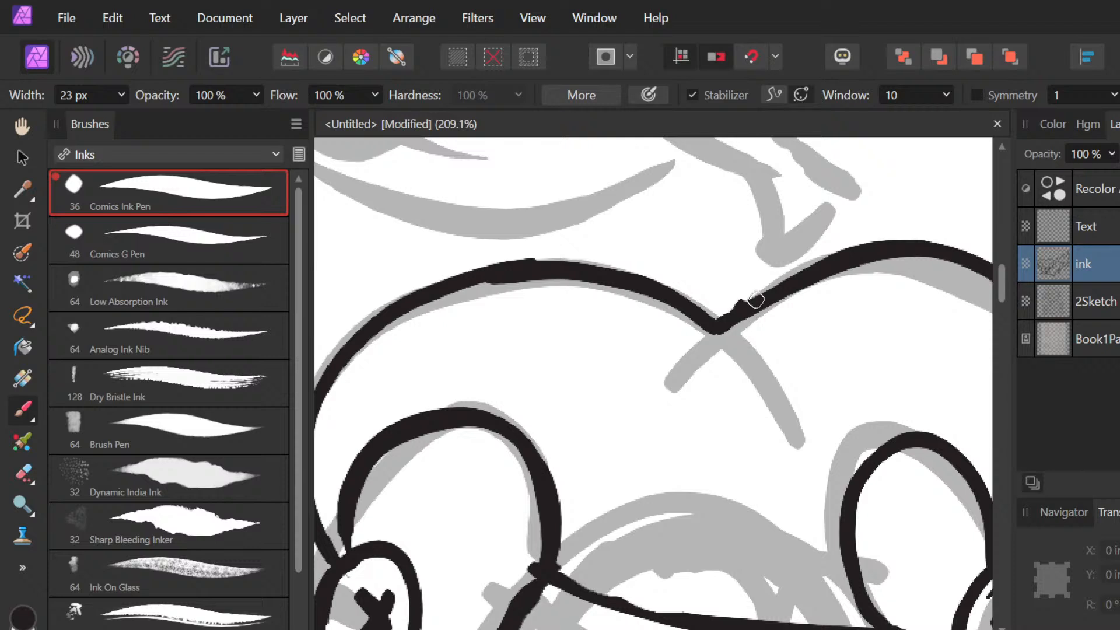
mouse_move(755, 299)
mouse_down()
mouse_move(676, 506)
mouse_move(682, 604)
mouse_up()
click(725, 567)
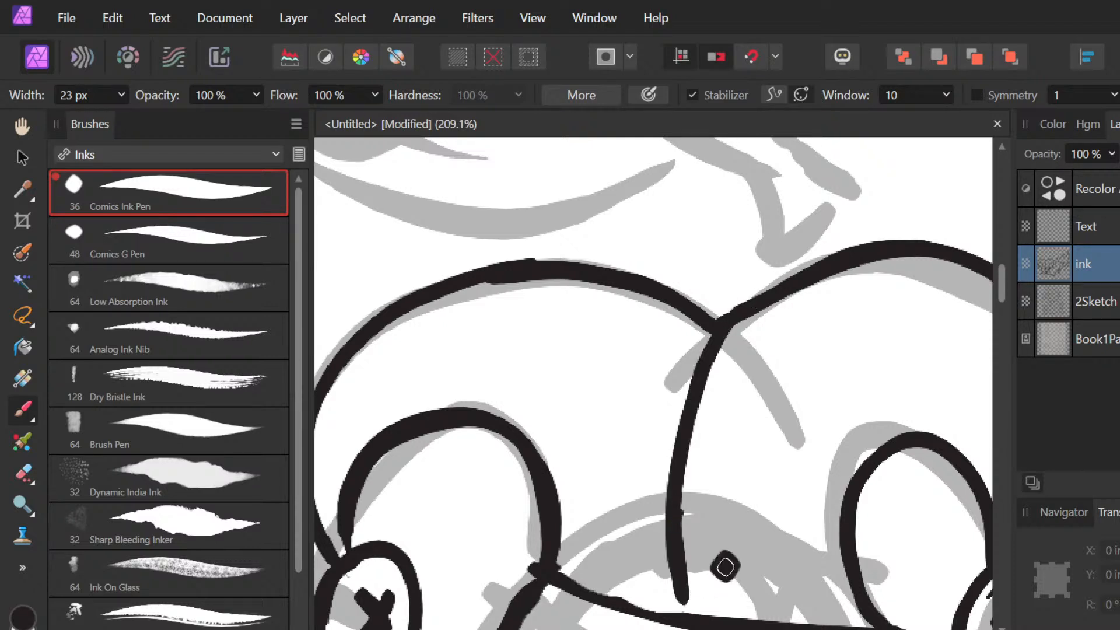
Step: Ink the outer curve of the second jester's left hat horn from the center notch around to its sketched bell
scroll(725, 566, down, 5)
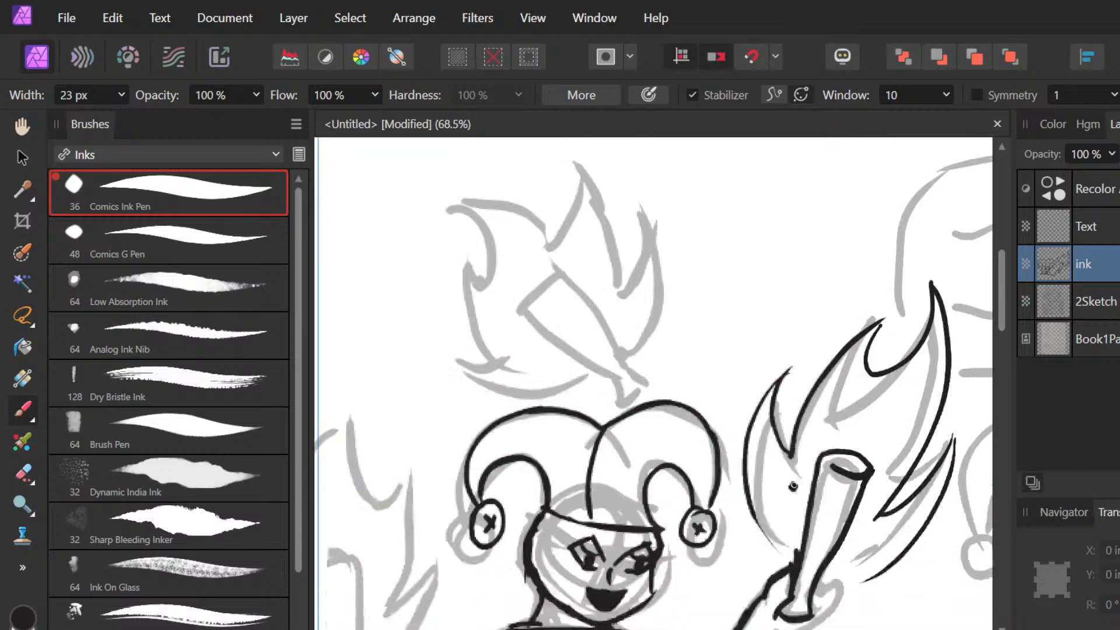
scroll(813, 446, down, 3)
key(ctrl+z)
scroll(814, 445, up, 3)
scroll(813, 445, right, 4)
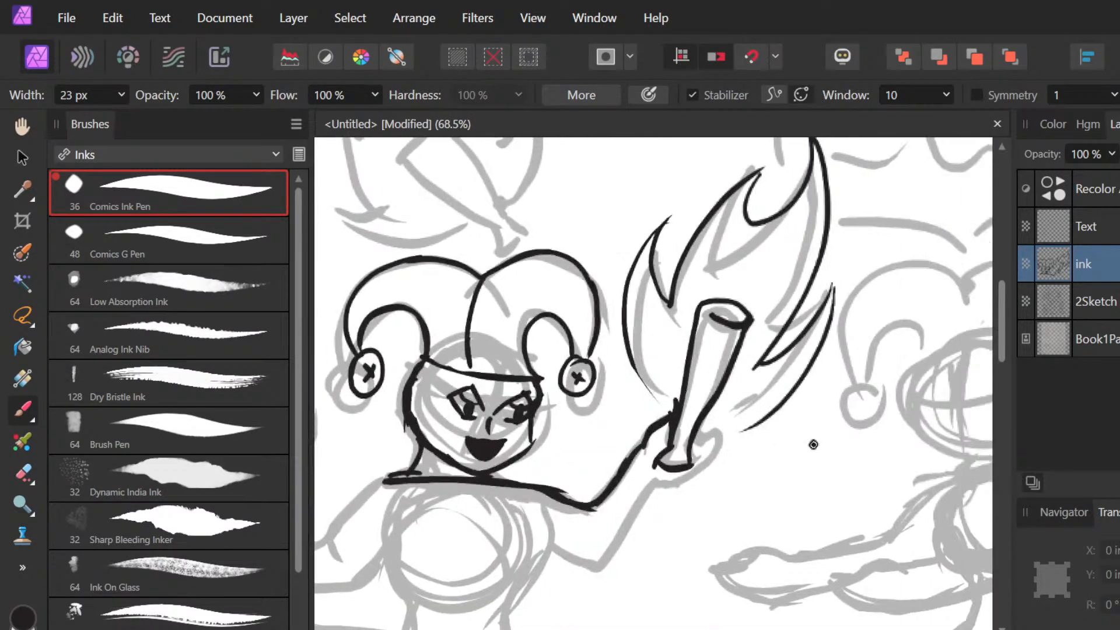
scroll(814, 444, right, 7)
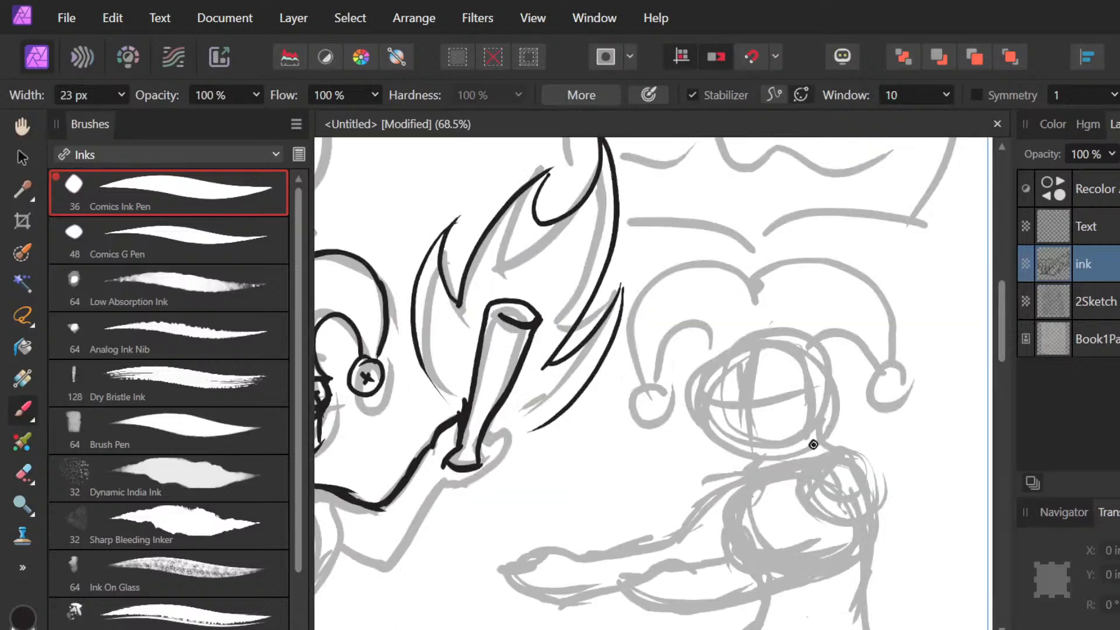
mouse_move(622, 296)
mouse_down()
mouse_move(737, 269)
mouse_move(738, 353)
mouse_up()
key(ctrl+z)
drag(757, 300, 648, 382)
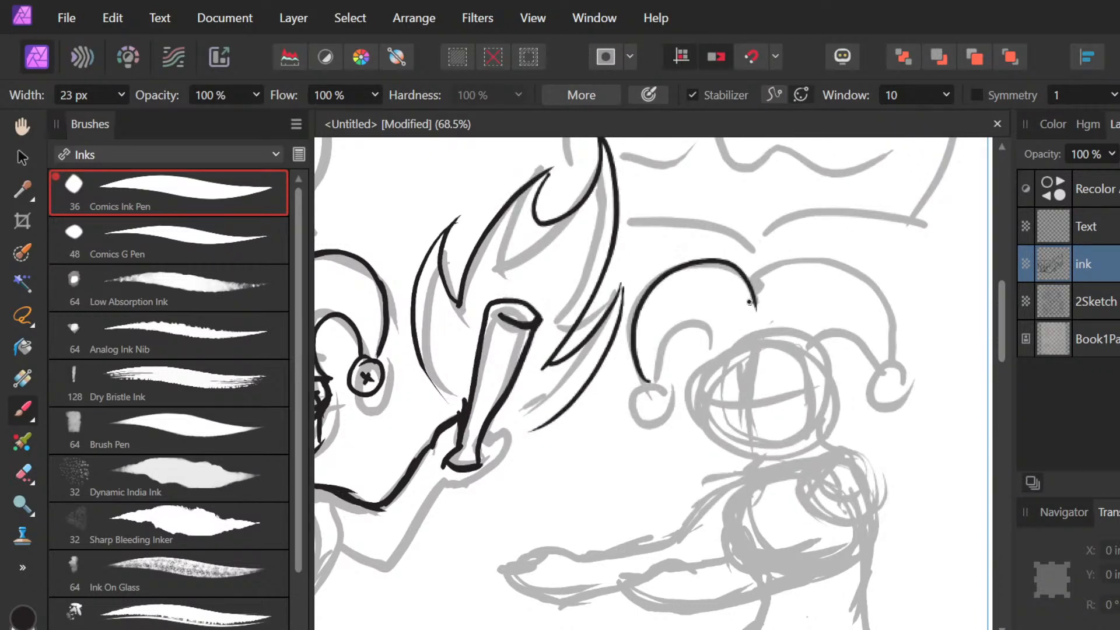
drag(752, 284, 893, 365)
key(ctrl+z)
mouse_move(750, 284)
mouse_down()
mouse_move(808, 256)
mouse_move(895, 345)
mouse_move(885, 307)
mouse_up()
key(ctrl+z)
key(ctrl+z)
Step: Ink an upright oval bell for the second jester's right hat horn, slightly inward from the sketched circle
mouse_move(893, 369)
mouse_down()
mouse_move(864, 359)
mouse_move(867, 407)
mouse_move(887, 357)
mouse_up()
key(ctrl+z)
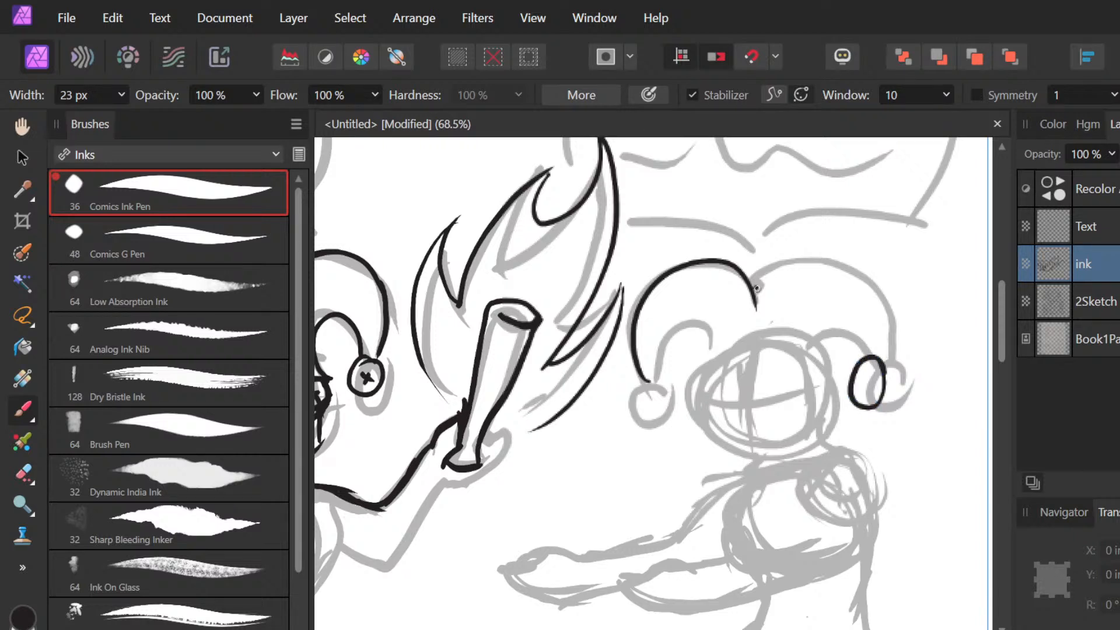
drag(757, 289, 893, 357)
key(ctrl+z)
drag(758, 285, 889, 350)
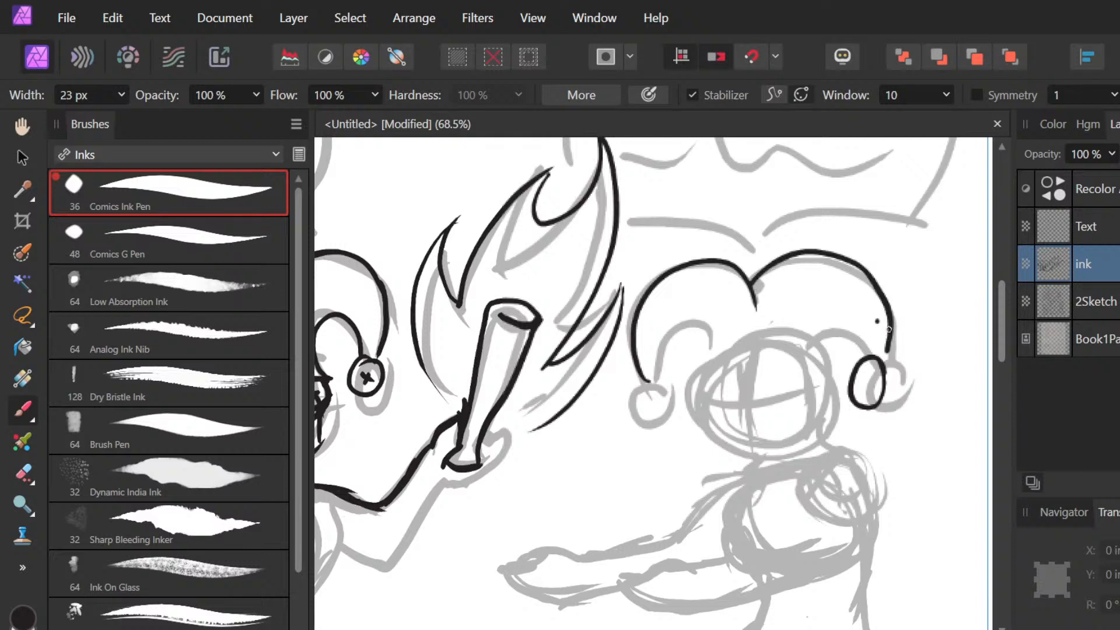
drag(888, 331, 884, 343)
scroll(927, 373, up, 1)
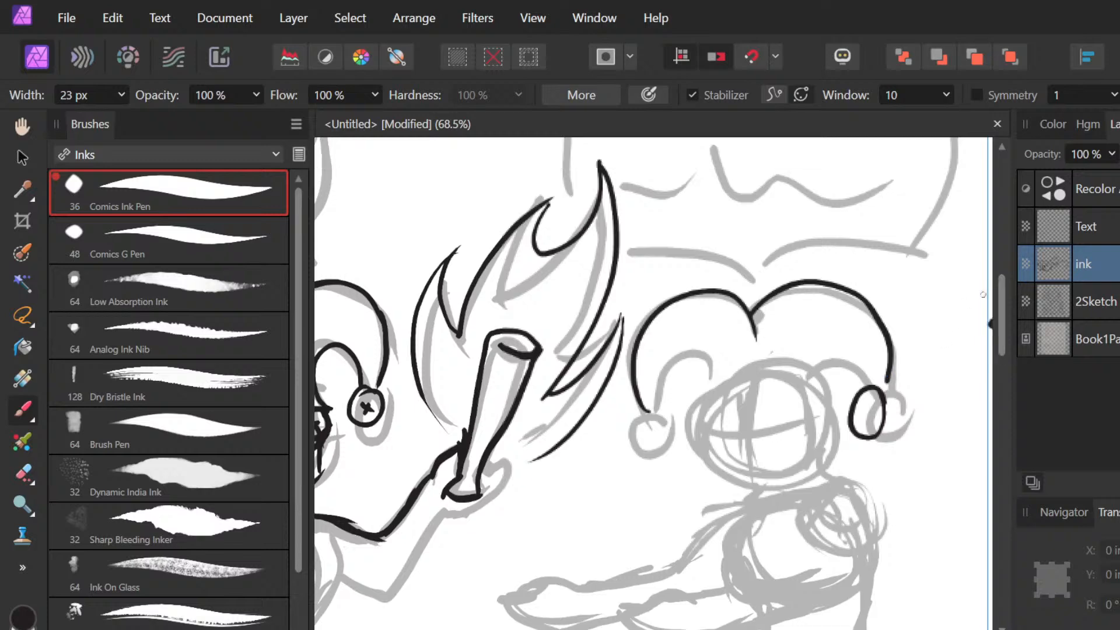
scroll(929, 385, up, 5)
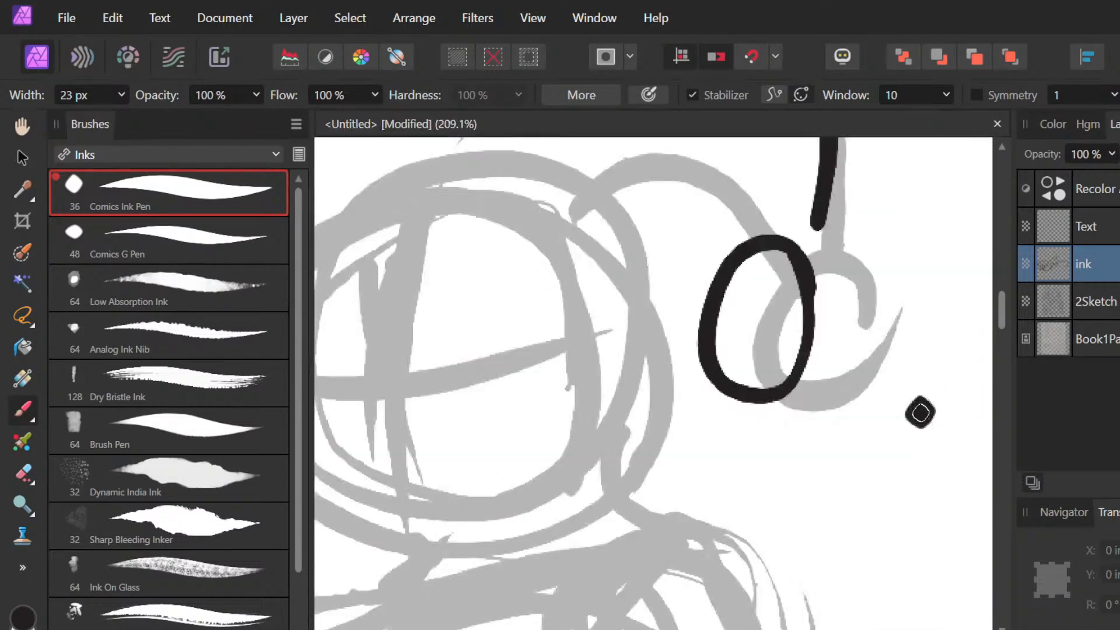
scroll(808, 385, up, 3)
scroll(812, 386, up, 4)
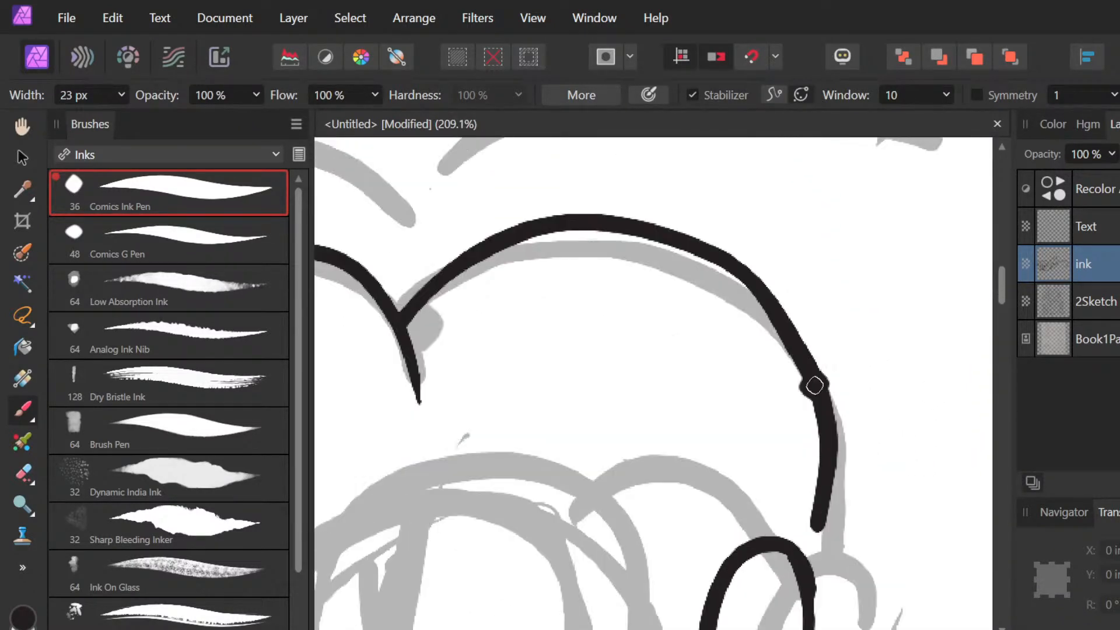
key(ctrl+z)
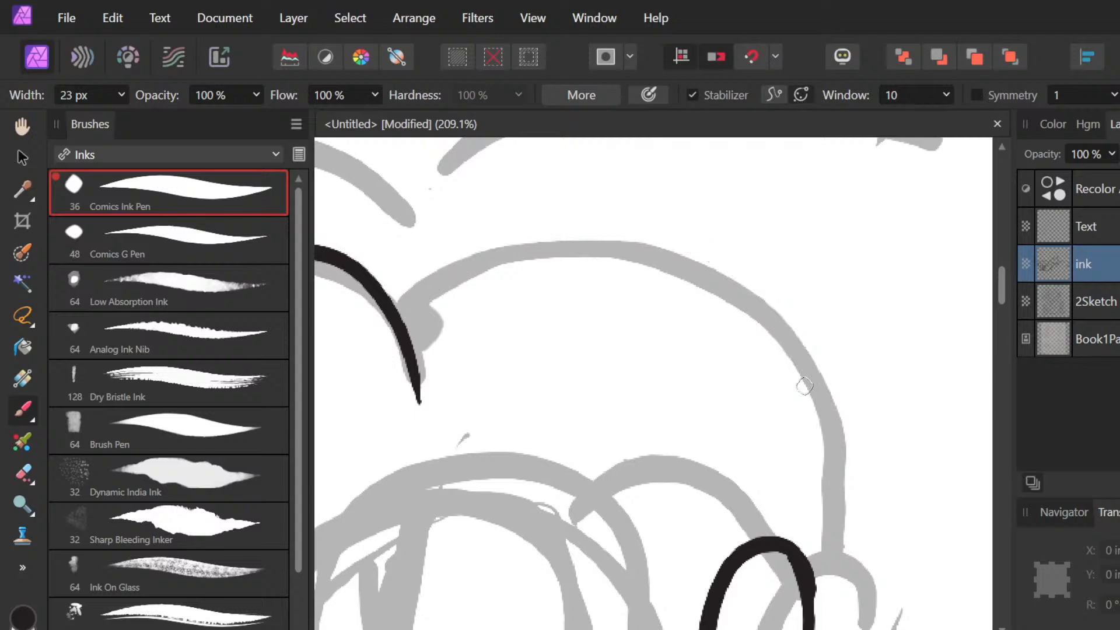
Step: Ink the second jester's right hat horn, with an outer curve from the notch to the oval bell and an inner curve back toward the head
mouse_move(408, 322)
mouse_down()
mouse_move(410, 310)
mouse_move(792, 543)
mouse_up()
drag(424, 351, 416, 350)
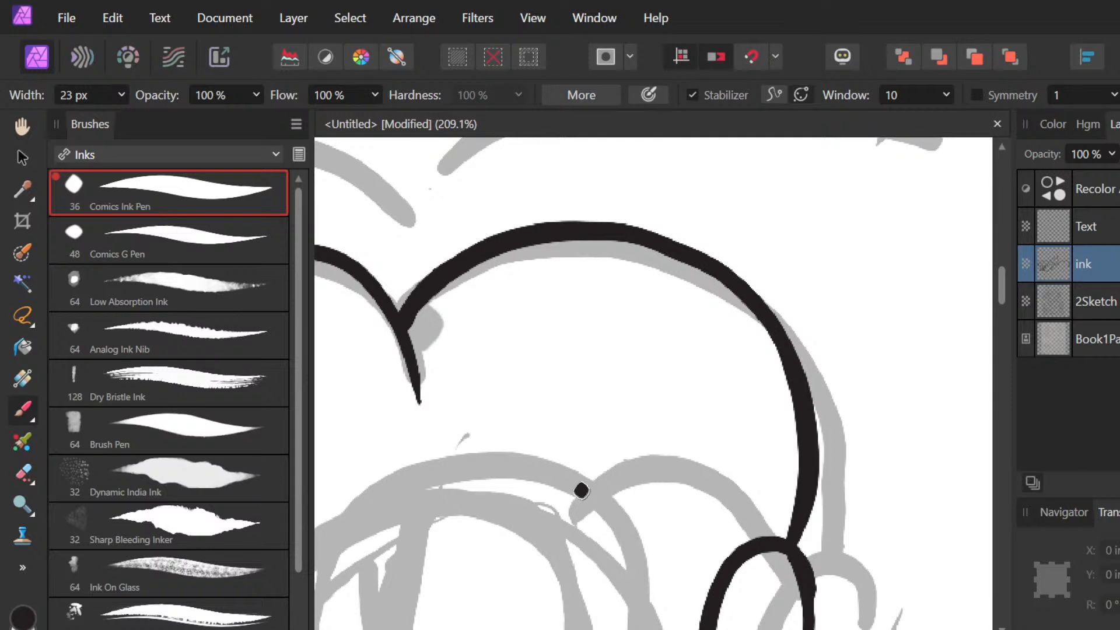
scroll(582, 491, down, 4)
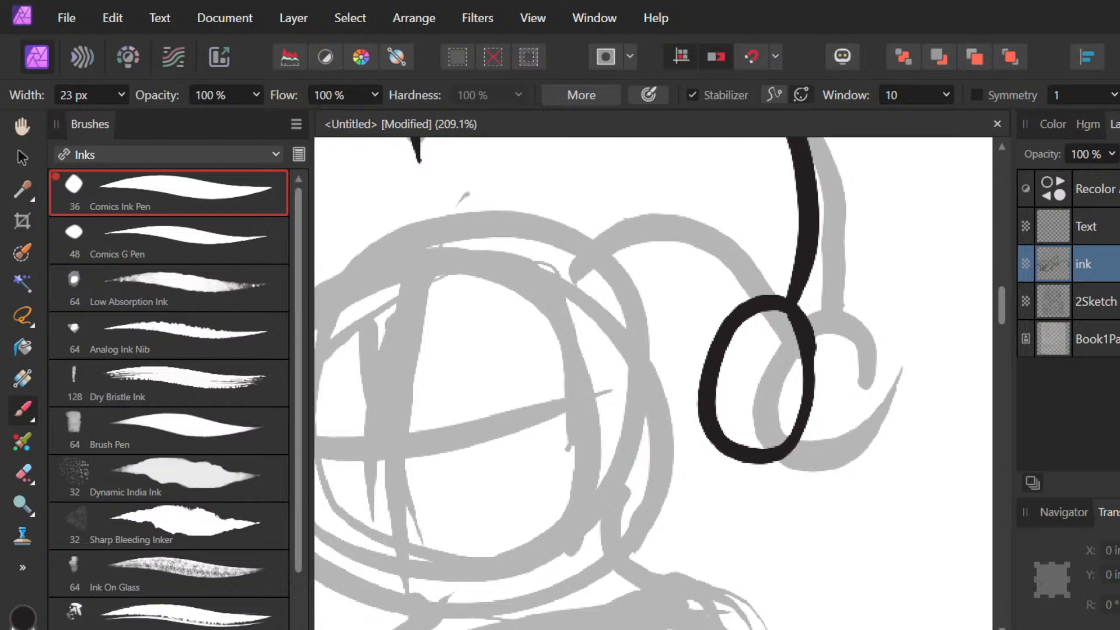
scroll(675, 488, left, 4)
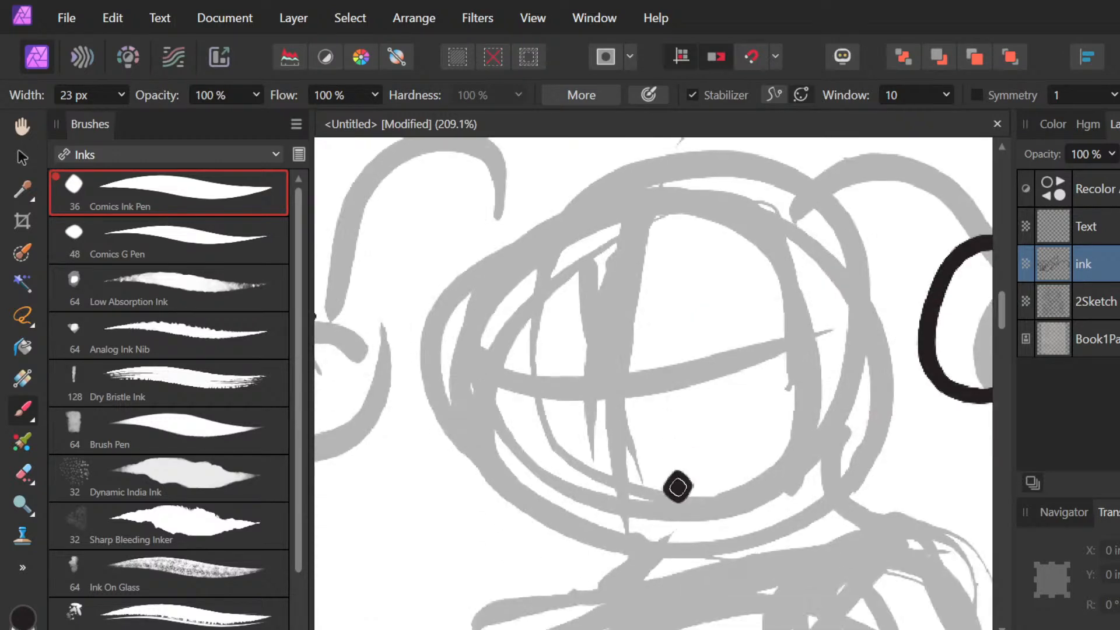
scroll(680, 486, down, 3)
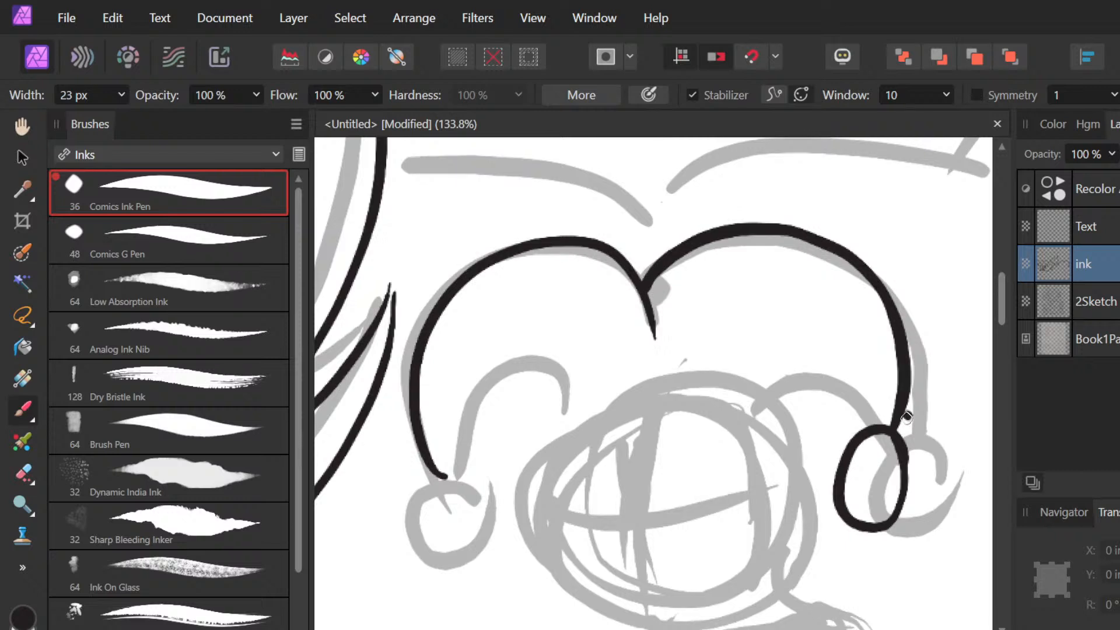
mouse_move(890, 420)
mouse_down()
mouse_move(788, 392)
mouse_move(798, 446)
mouse_move(765, 450)
mouse_up()
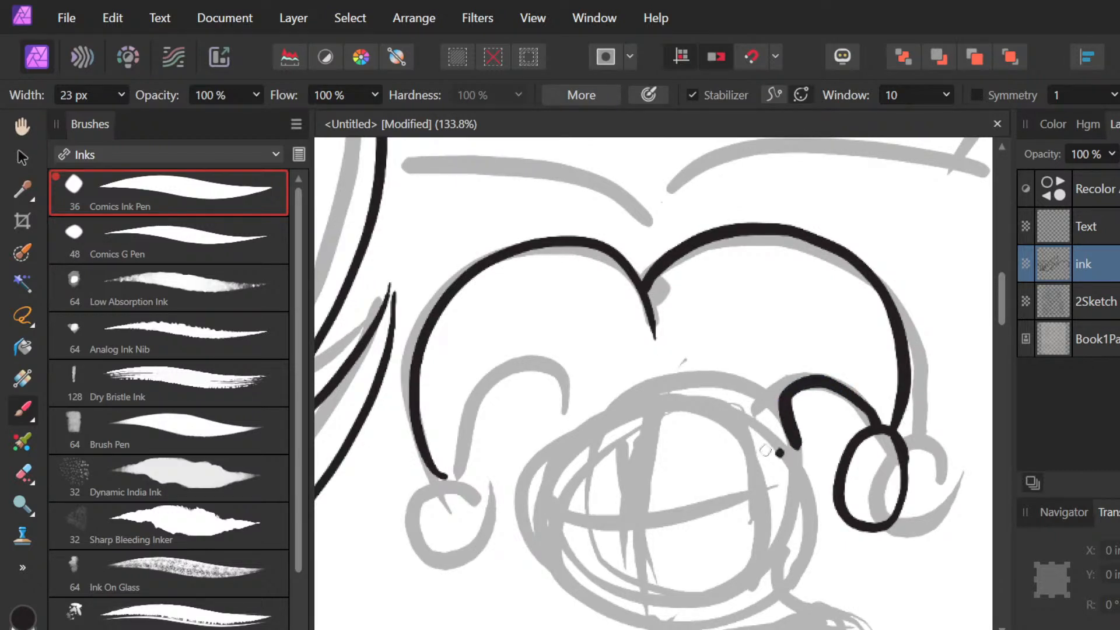
key(ctrl+z)
drag(448, 479, 586, 432)
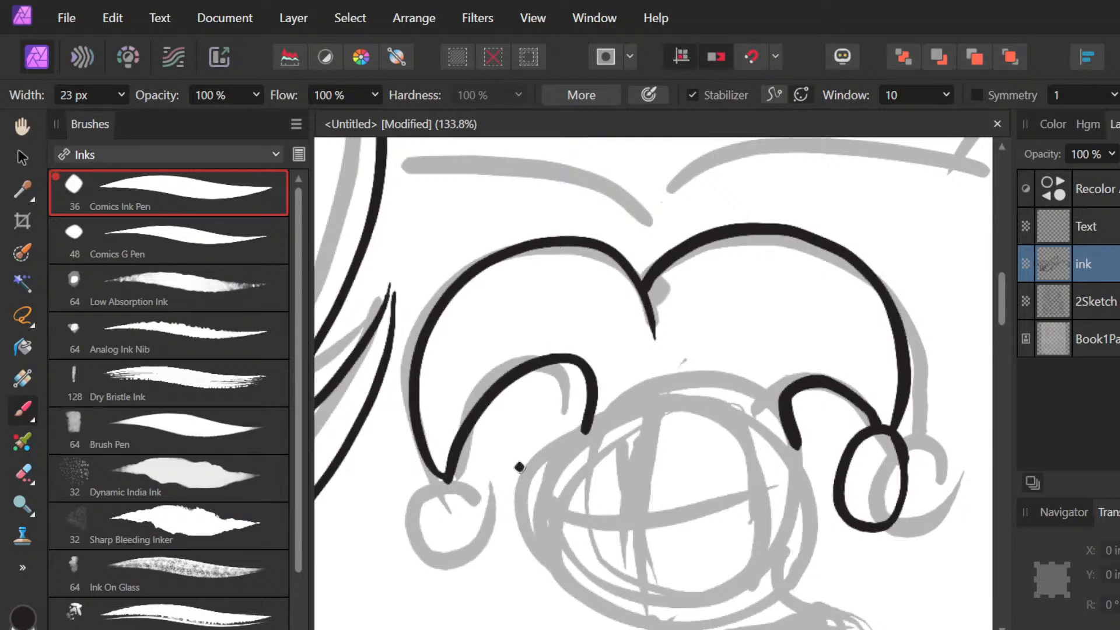
key(ctrl+z)
mouse_move(454, 478)
mouse_down()
mouse_move(458, 461)
mouse_move(580, 370)
mouse_move(577, 439)
mouse_up()
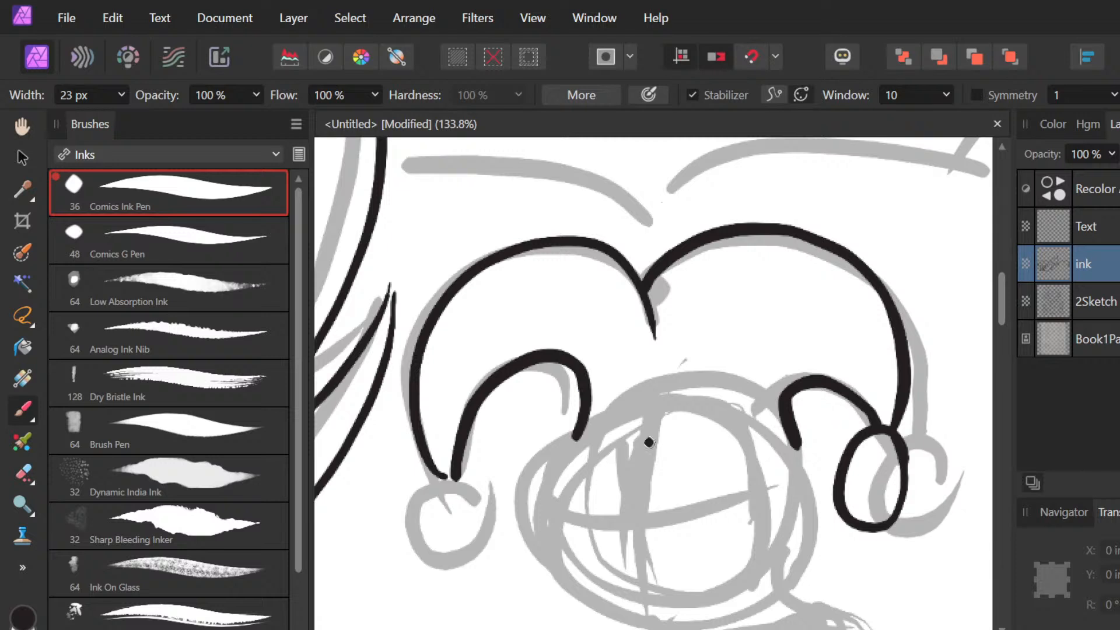
key(ctrl+z)
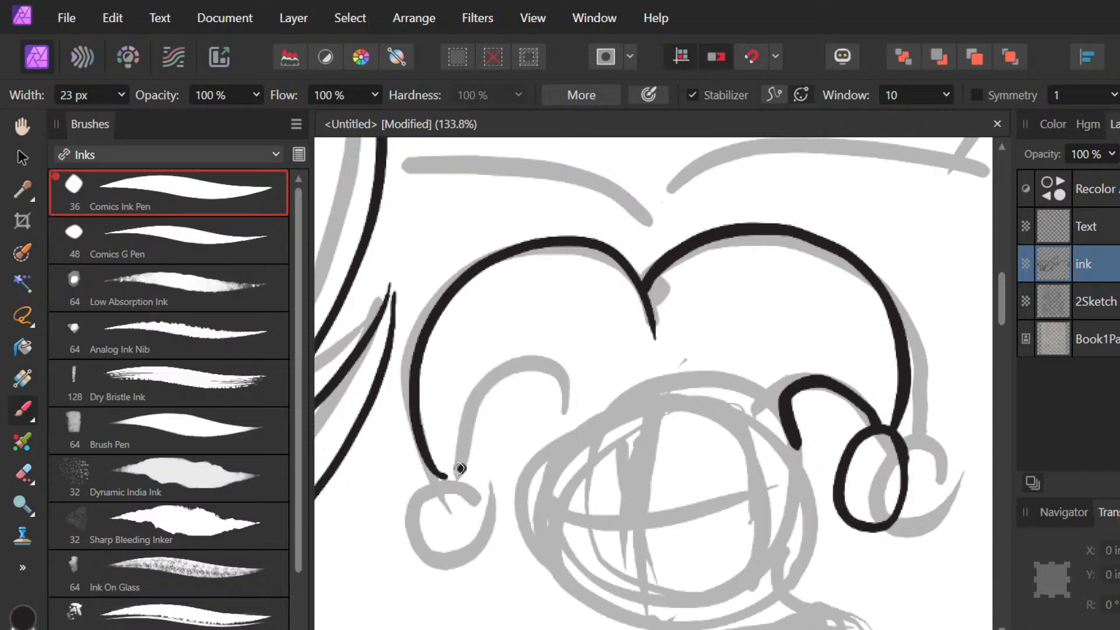
Step: Ink the inner curve of the second jester's left hat horn, erase its overlong lower end and redraw the end toward the head
mouse_move(447, 475)
mouse_down()
mouse_move(553, 350)
mouse_move(563, 361)
mouse_move(530, 459)
mouse_up()
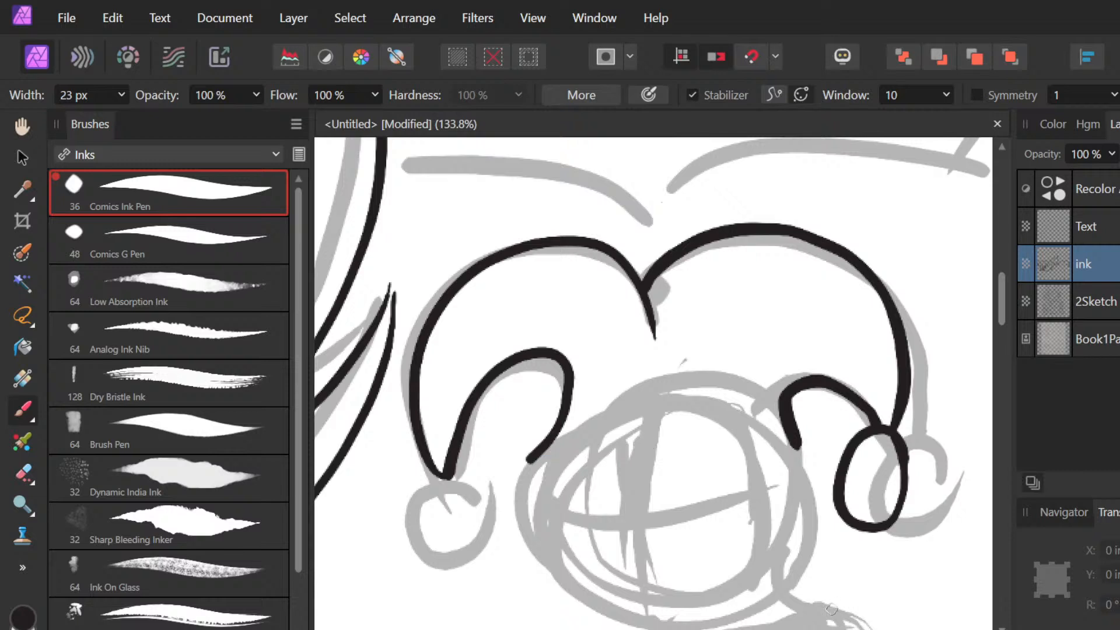
key(e)
click(543, 470)
key(b)
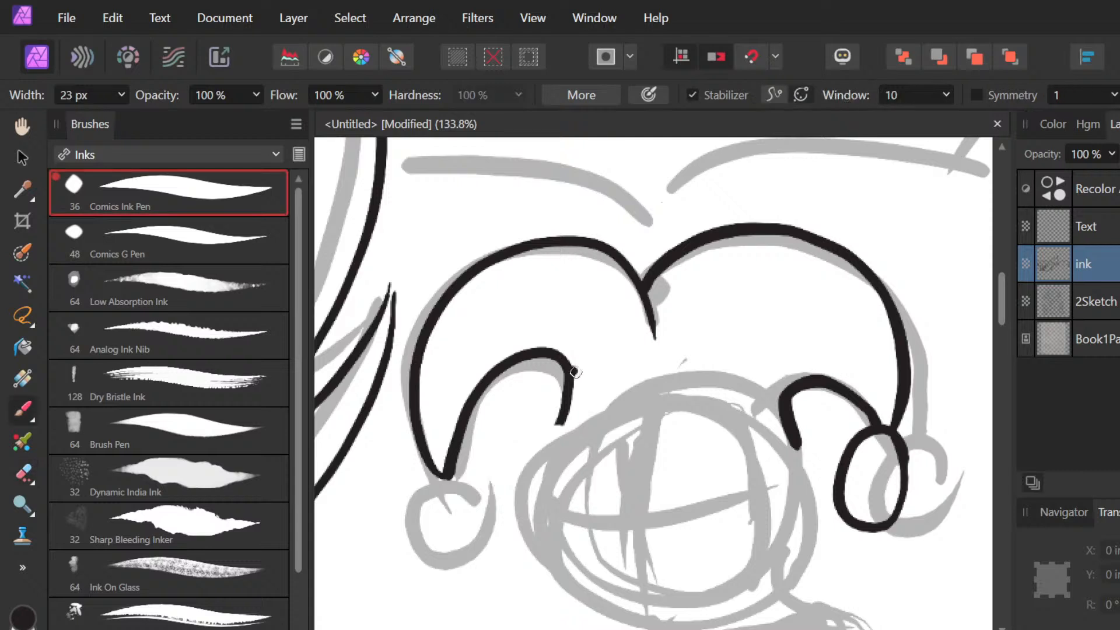
drag(567, 376, 552, 450)
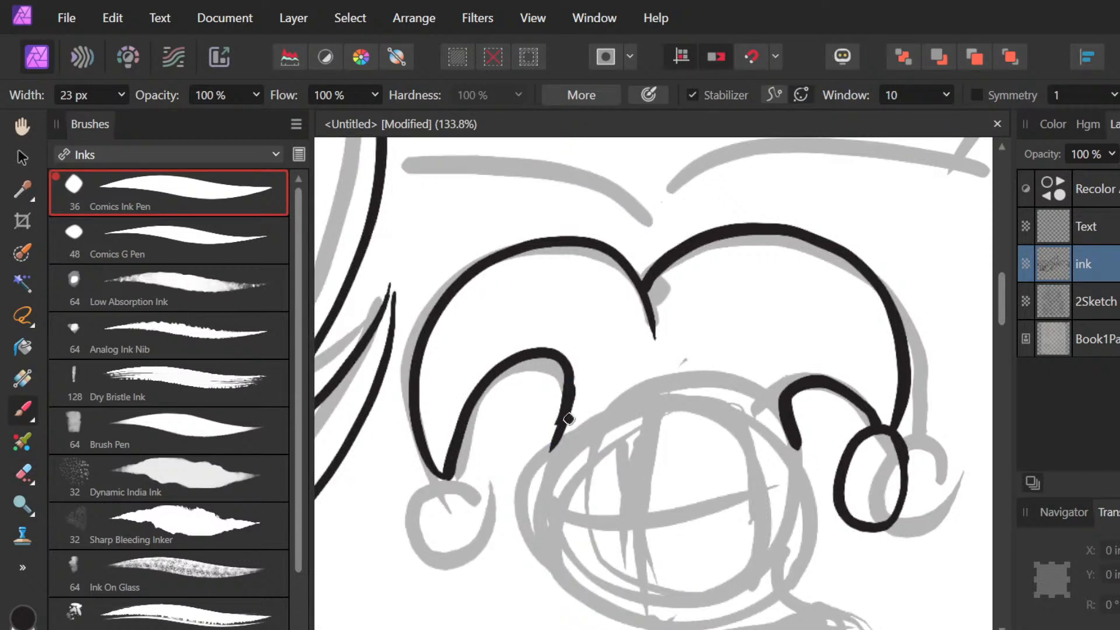
Step: Ink the lower brim of the second jester's hat across the forehead, curving gently from the left horn to the right horn
drag(553, 448, 790, 464)
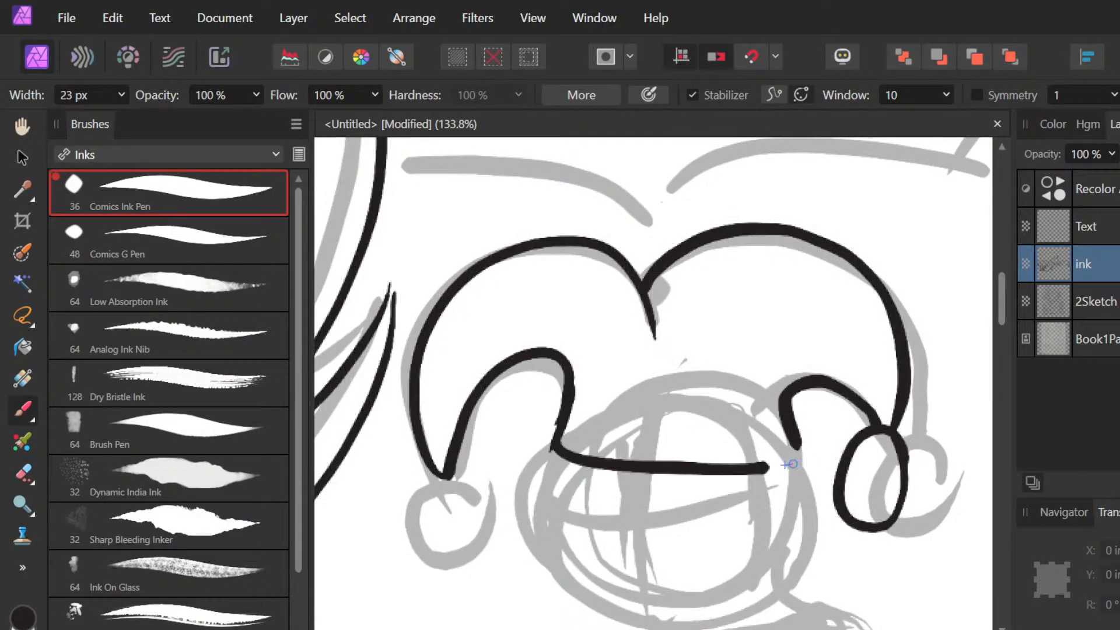
key(ctrl+z)
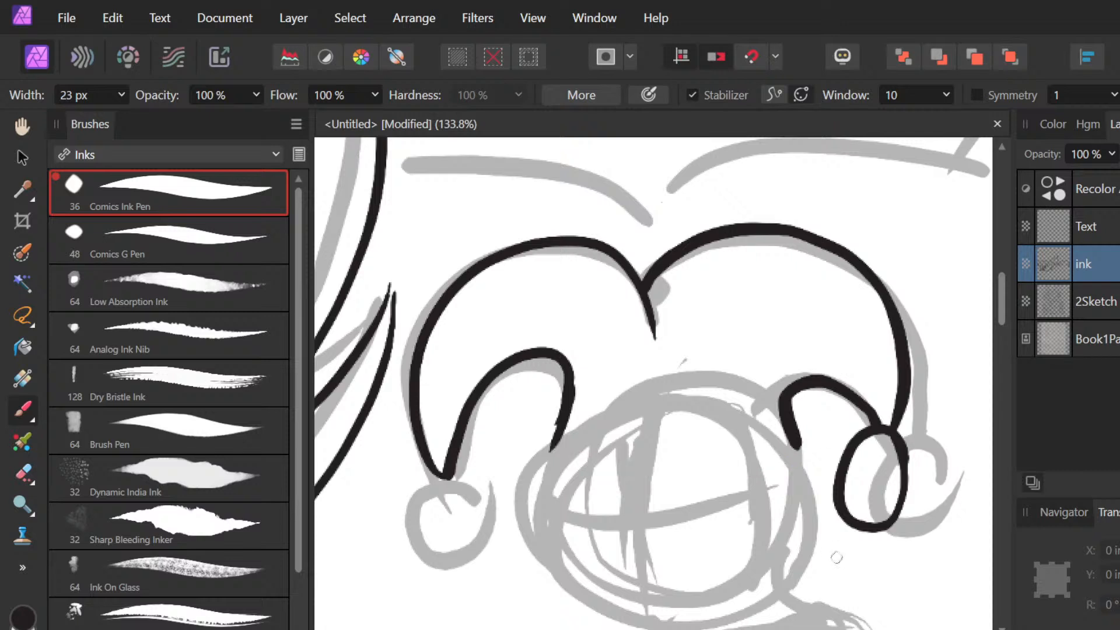
drag(553, 449, 792, 467)
key(ctrl+z)
mouse_move(558, 445)
mouse_down()
mouse_move(756, 450)
mouse_move(816, 435)
mouse_up()
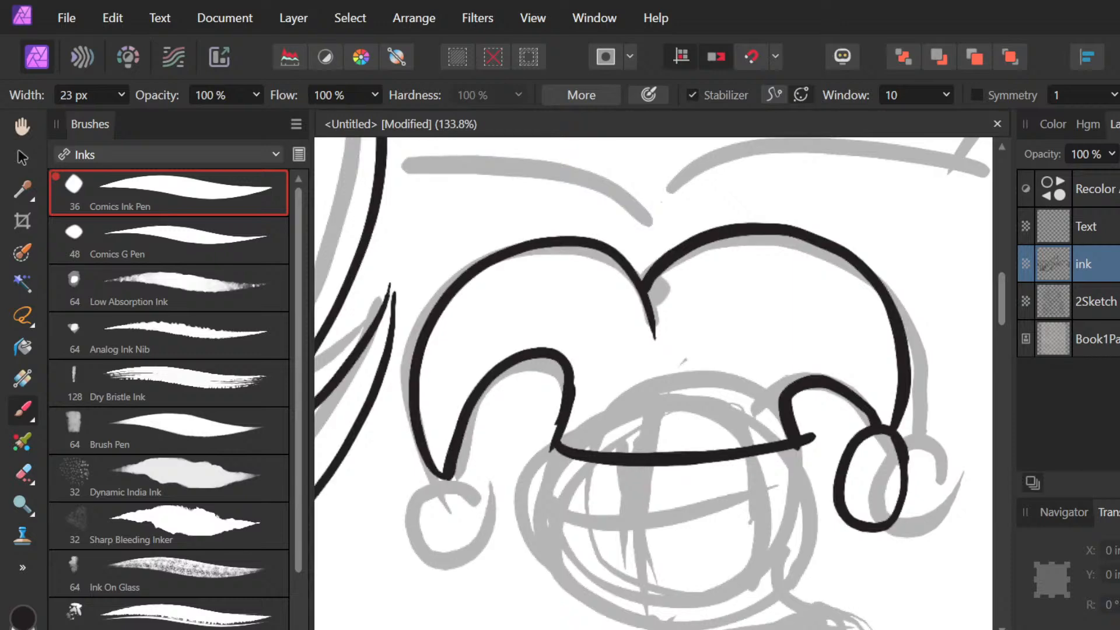
Step: Examine the first jester's inked face and the surrounding page sketch as reference for the second jester's face
scroll(670, 387, down, 5)
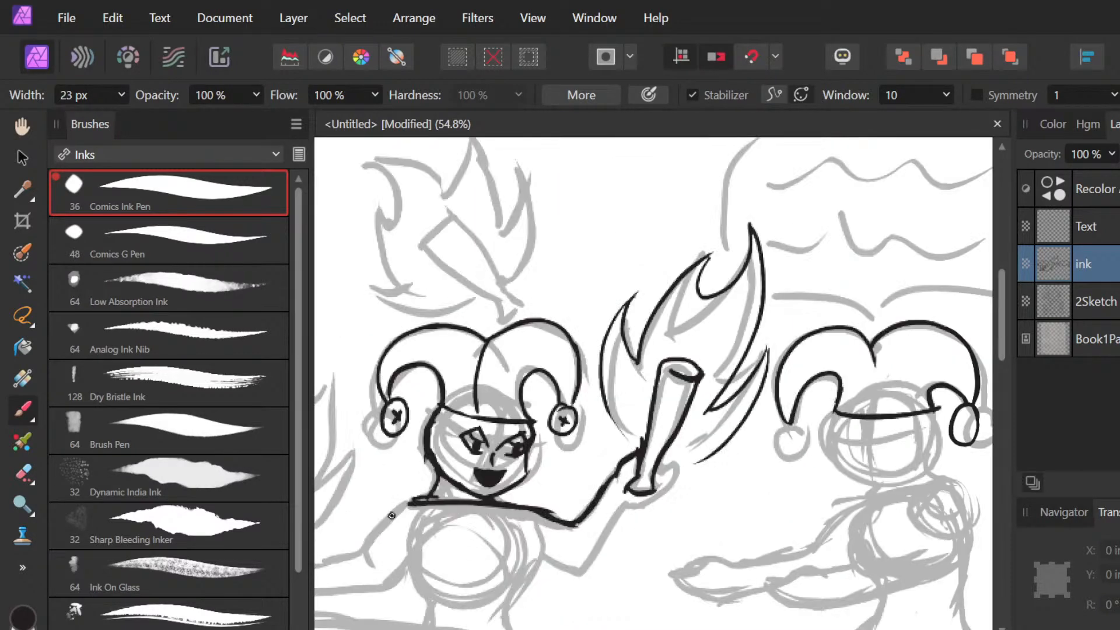
scroll(507, 452, up, 3)
scroll(508, 452, up, 3)
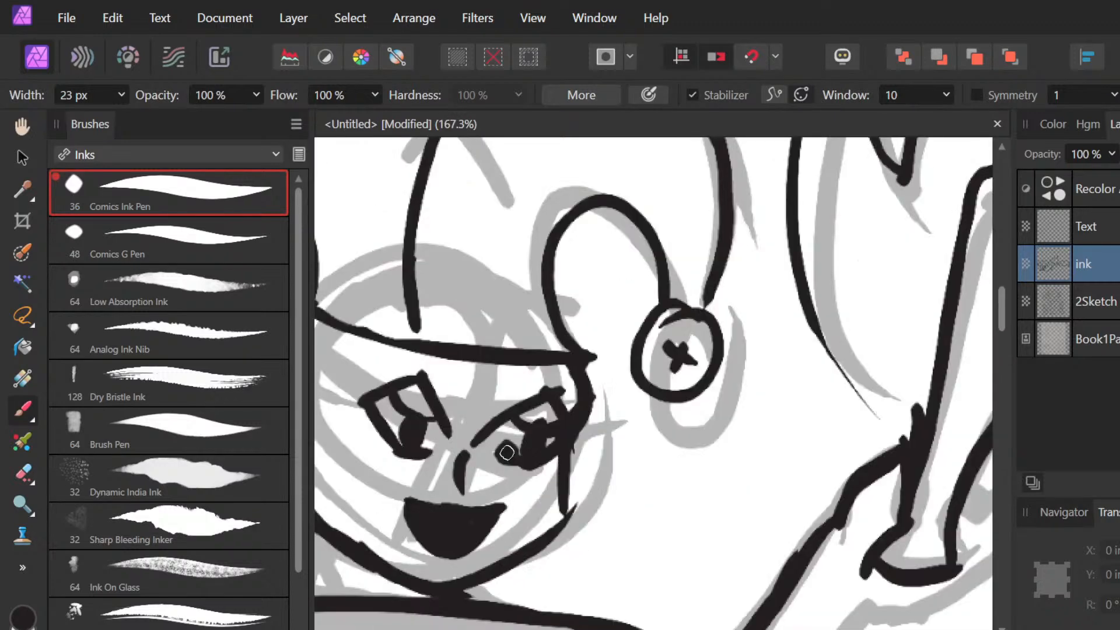
scroll(597, 462, up, 3)
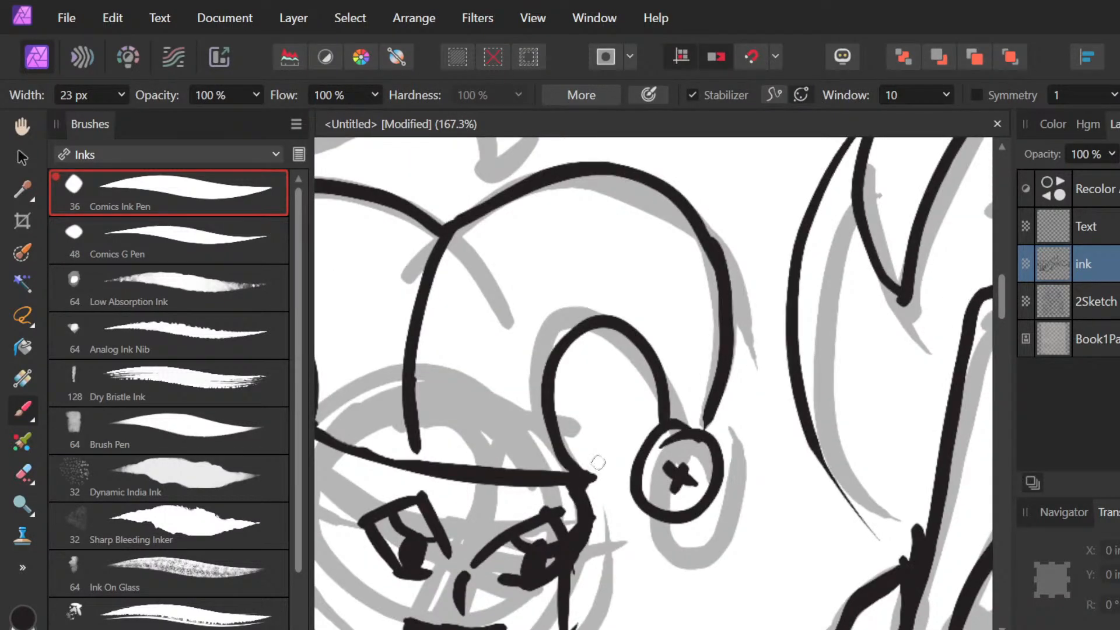
scroll(449, 463, down, 5)
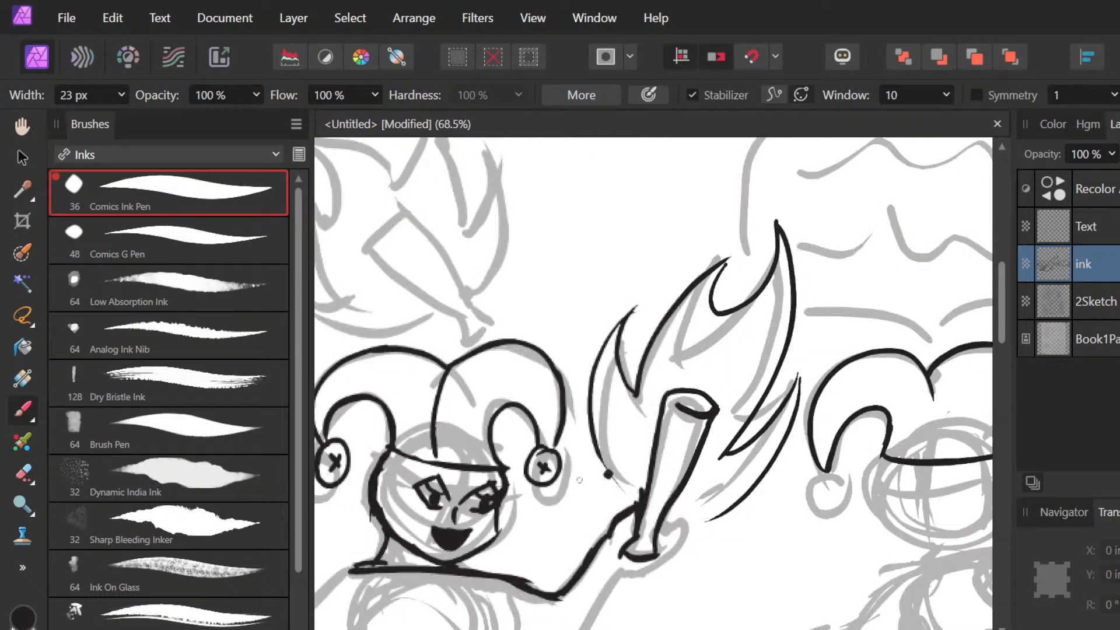
key(ctrl+z)
key(ctrl+z)
scroll(494, 504, down, 3)
scroll(827, 460, down, 2)
scroll(829, 493, down, 5)
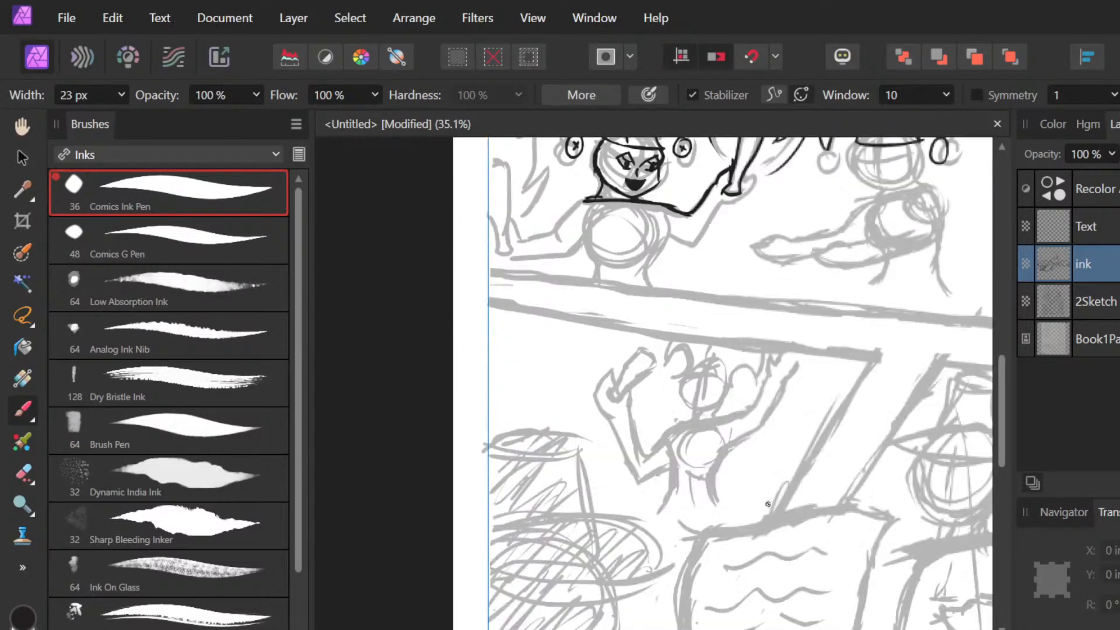
scroll(768, 504, up, 3)
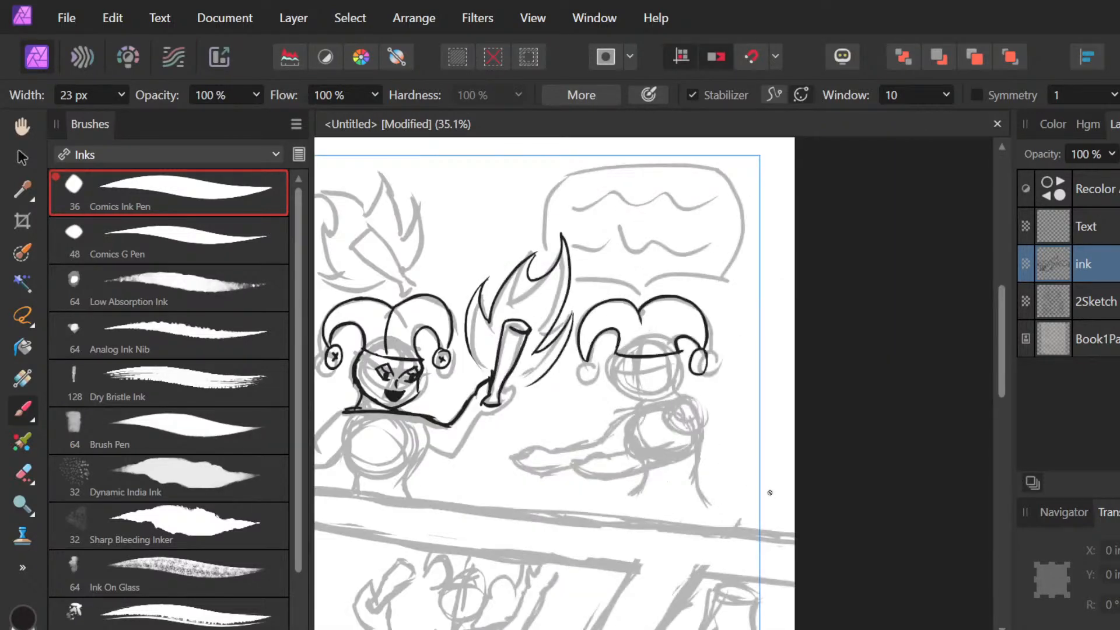
scroll(800, 492, up, 2)
scroll(829, 402, up, 5)
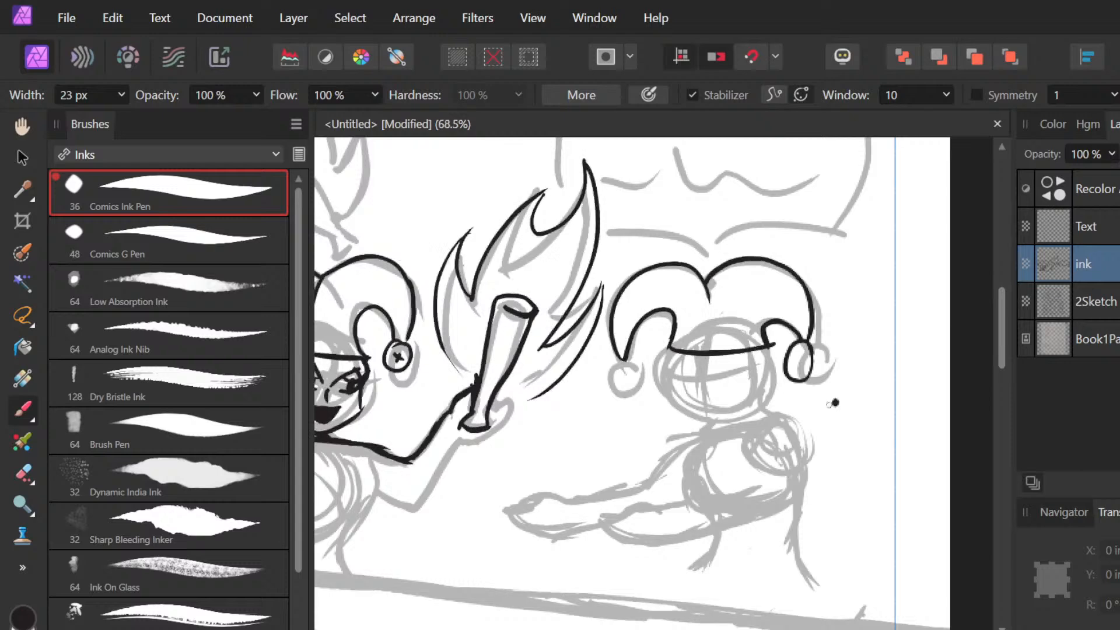
scroll(448, 298, down, 2)
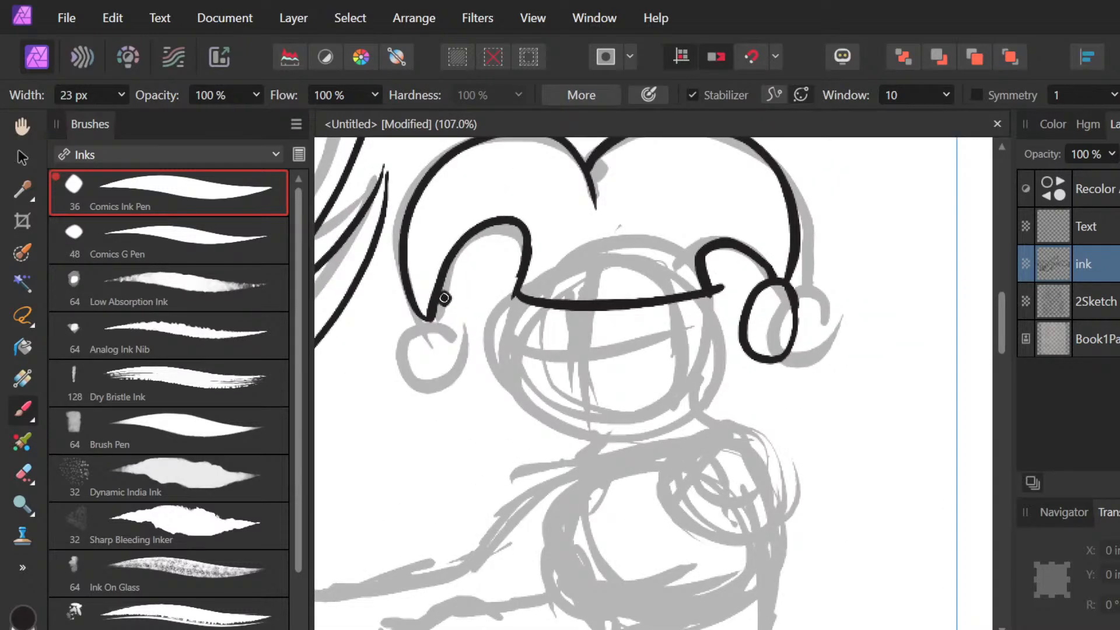
scroll(444, 297, down, 1)
scroll(444, 297, up, 2)
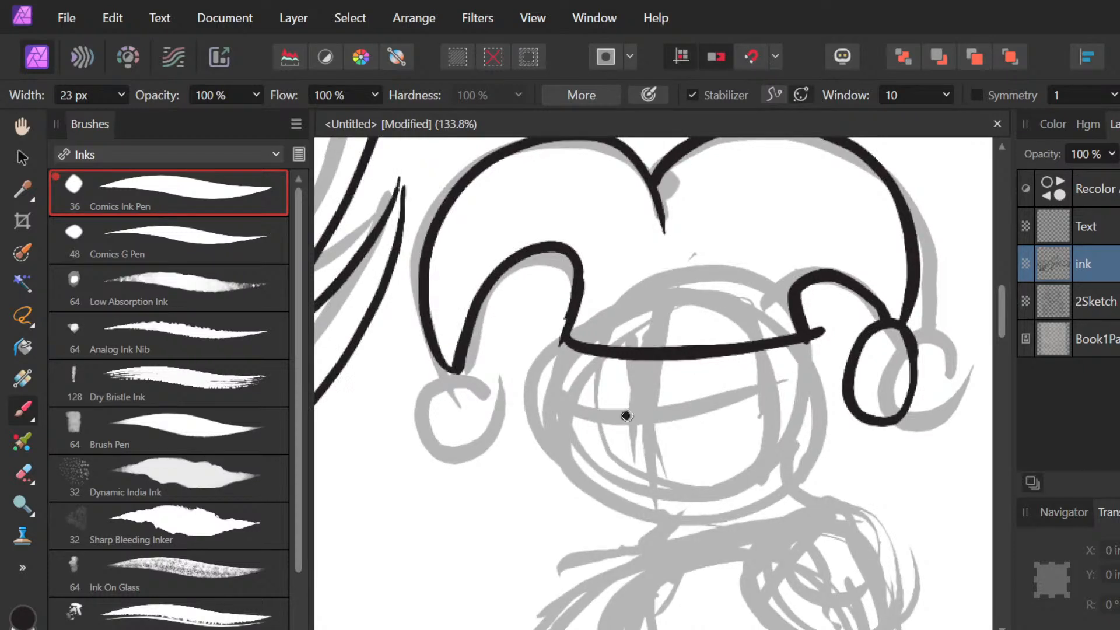
mouse_move(627, 416)
mouse_down()
mouse_move(574, 374)
mouse_move(559, 413)
mouse_move(590, 382)
mouse_up()
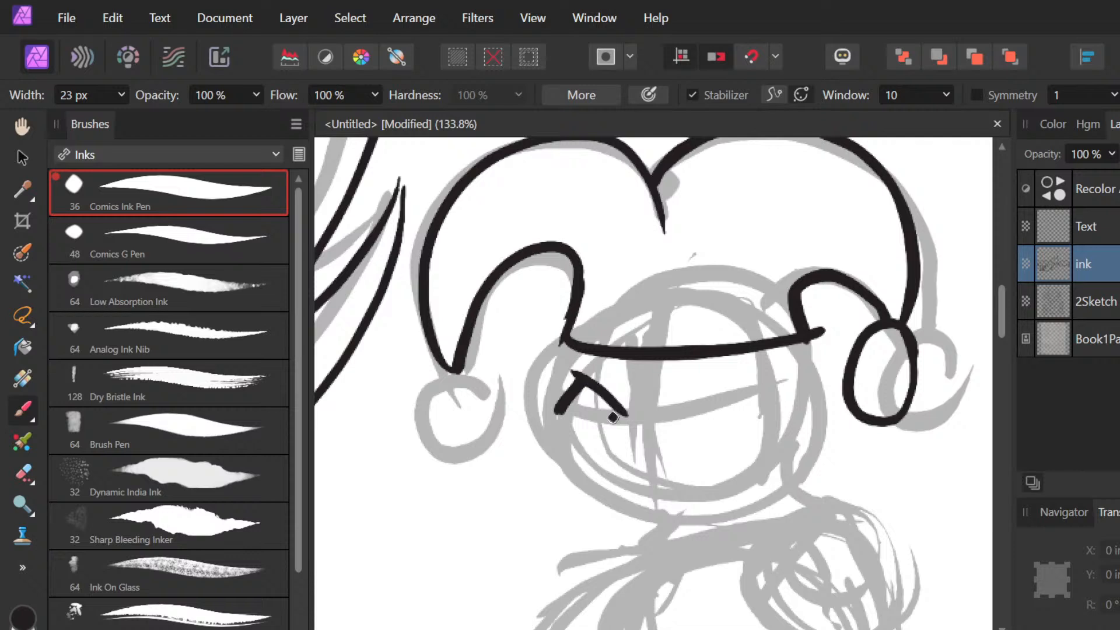
key(ctrl+z)
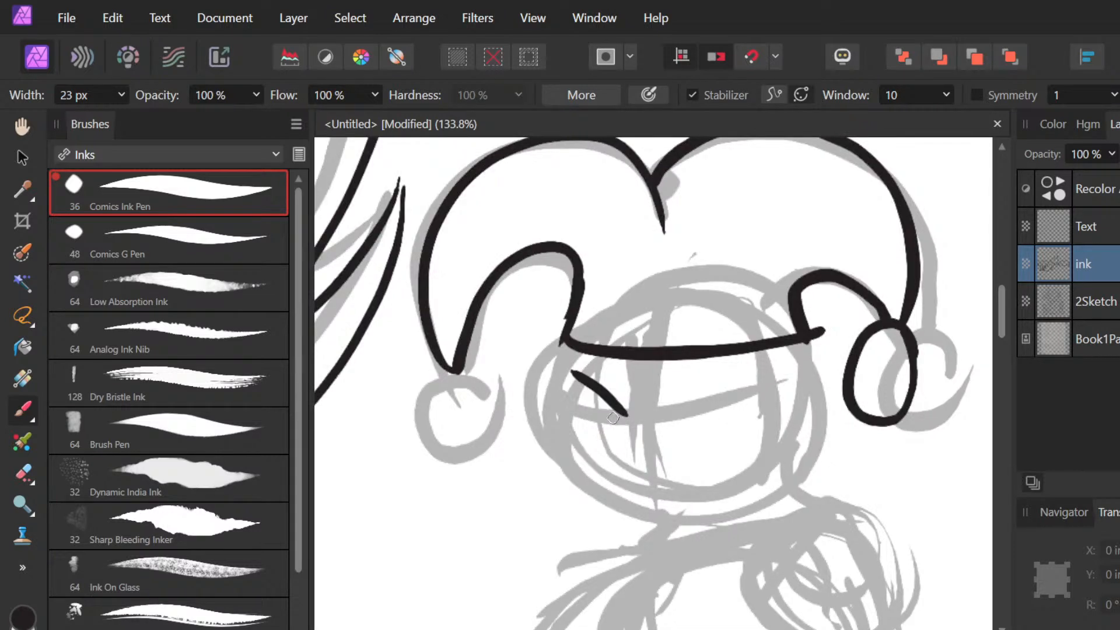
key(ctrl+z)
Step: Ink arched upper lids for both of the second jester's eyes, and curve the right eye's outer corner round into its lower lid
mouse_move(554, 403)
mouse_down()
mouse_move(583, 380)
mouse_move(632, 421)
mouse_up()
mouse_move(671, 419)
mouse_down()
mouse_move(729, 368)
mouse_move(750, 396)
mouse_move(696, 429)
mouse_up()
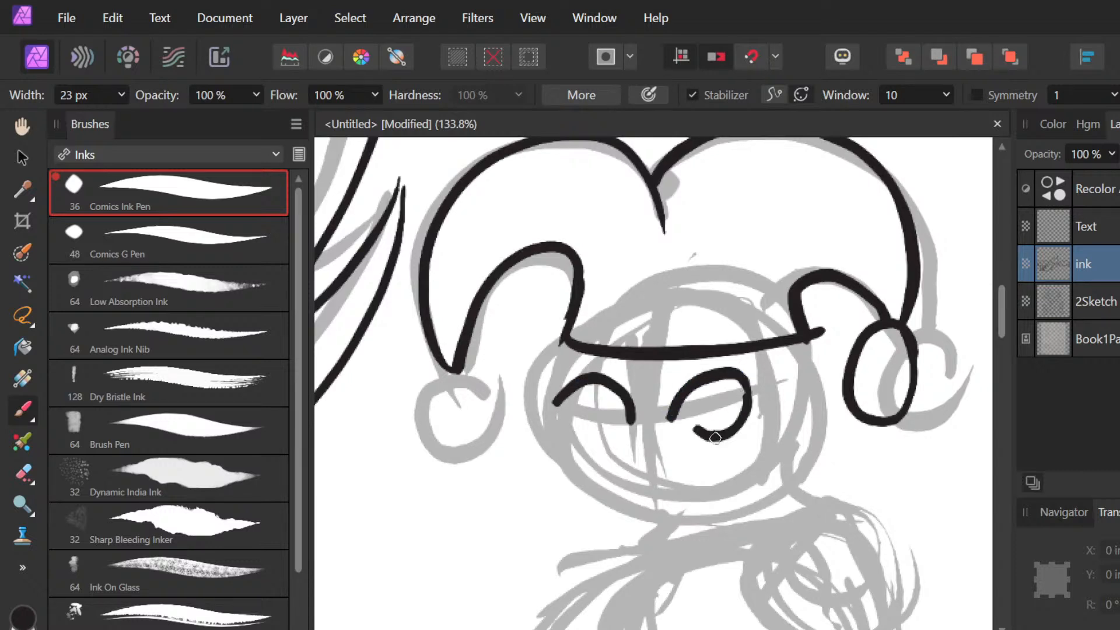
key(ctrl+z)
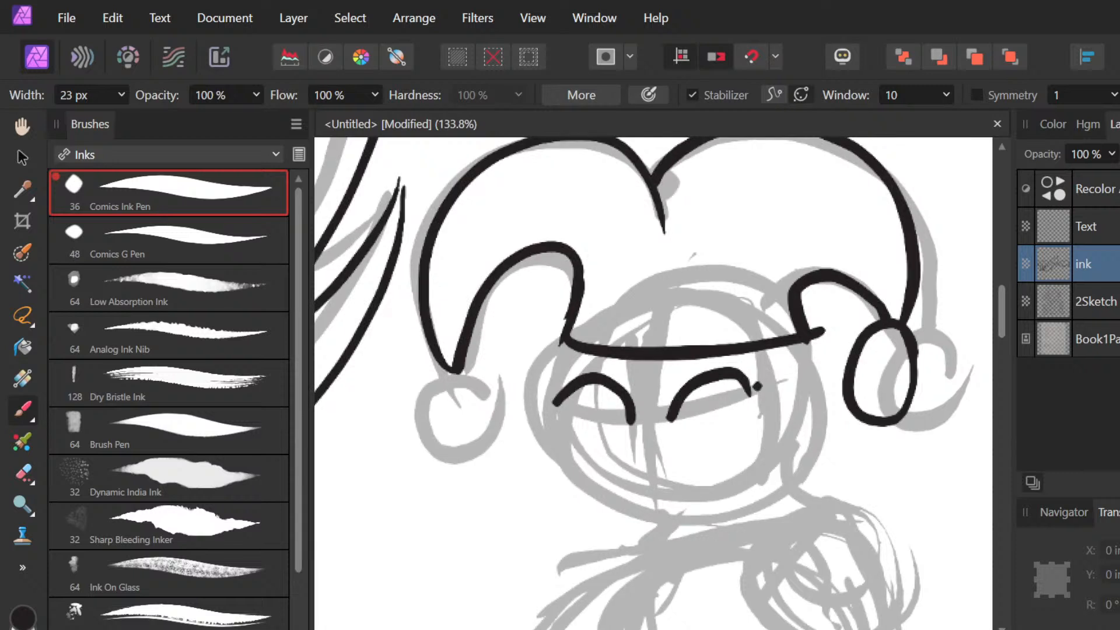
drag(756, 387, 743, 410)
key(ctrl+z)
drag(748, 387, 704, 435)
Step: Ink the left eye's outer corner and lower lid as a short curve, redrawing it until it mirrors the right eye
click(611, 427)
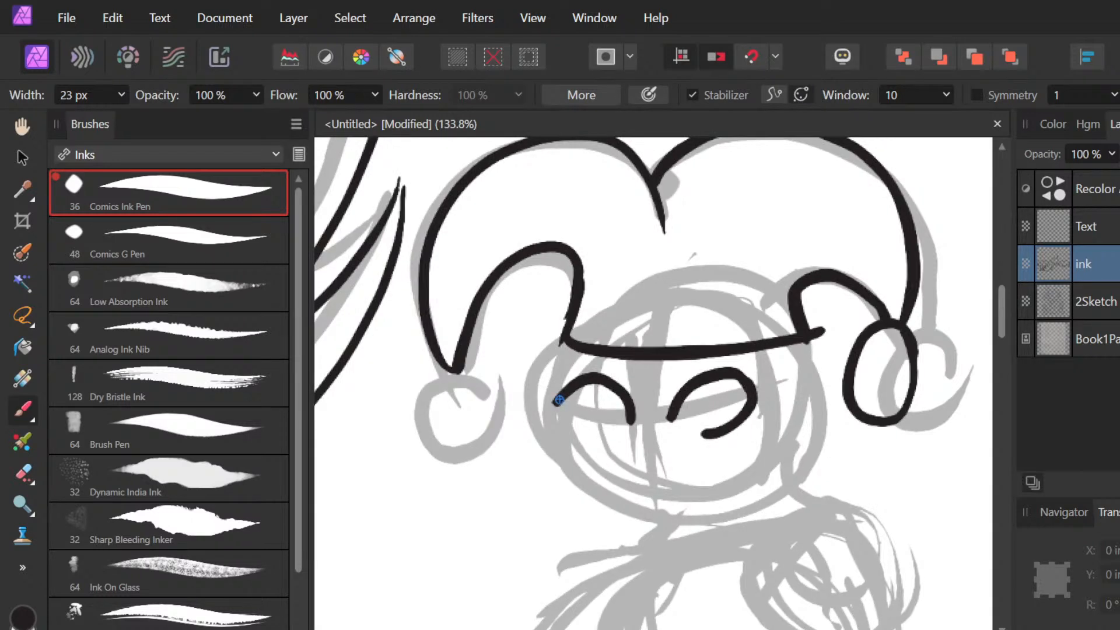
mouse_move(554, 401)
mouse_down()
mouse_move(569, 424)
mouse_move(609, 439)
mouse_up()
key(ctrl+z)
mouse_move(556, 401)
mouse_down()
mouse_move(582, 435)
mouse_move(610, 427)
mouse_up()
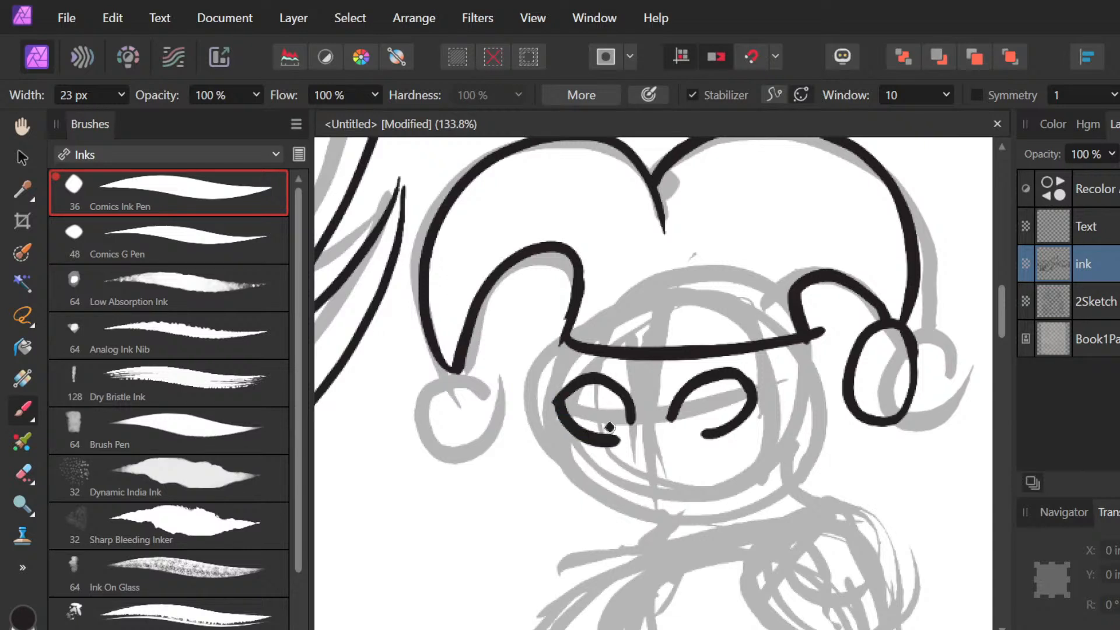
key(ctrl+z)
mouse_move(555, 403)
mouse_down()
mouse_move(608, 421)
mouse_move(619, 442)
mouse_up()
key(ctrl+z)
drag(556, 402, 631, 441)
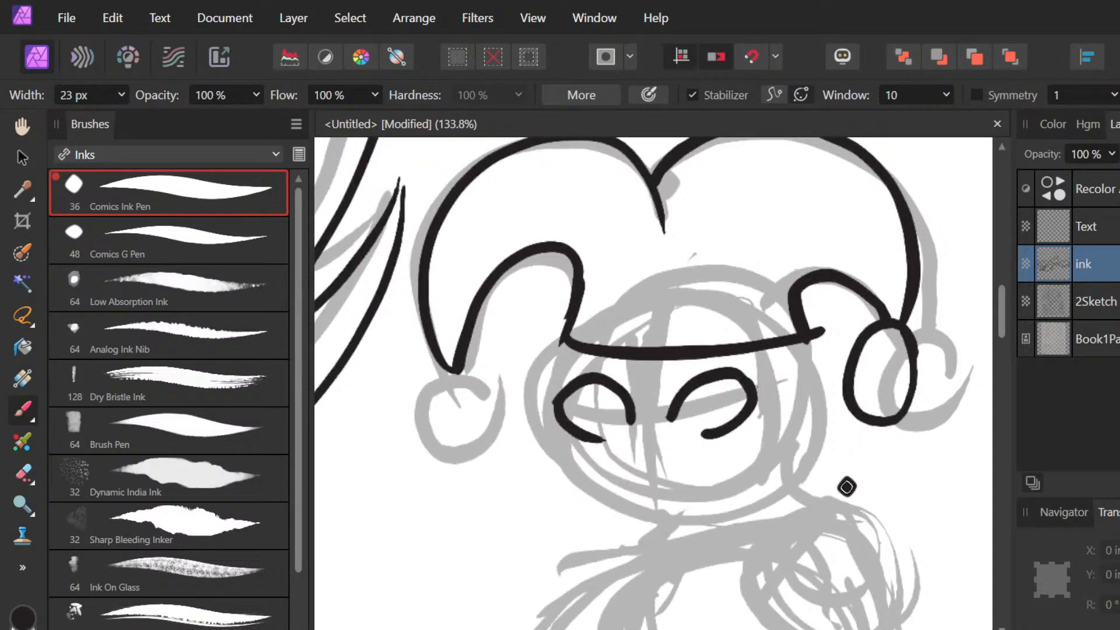
Step: Ink solid pupils and inner eyelid lines in both of the second jester's eyes, and add a short slanted nose stroke between them
mouse_move(586, 415)
mouse_down()
mouse_move(581, 403)
mouse_move(594, 422)
mouse_up()
click(729, 401)
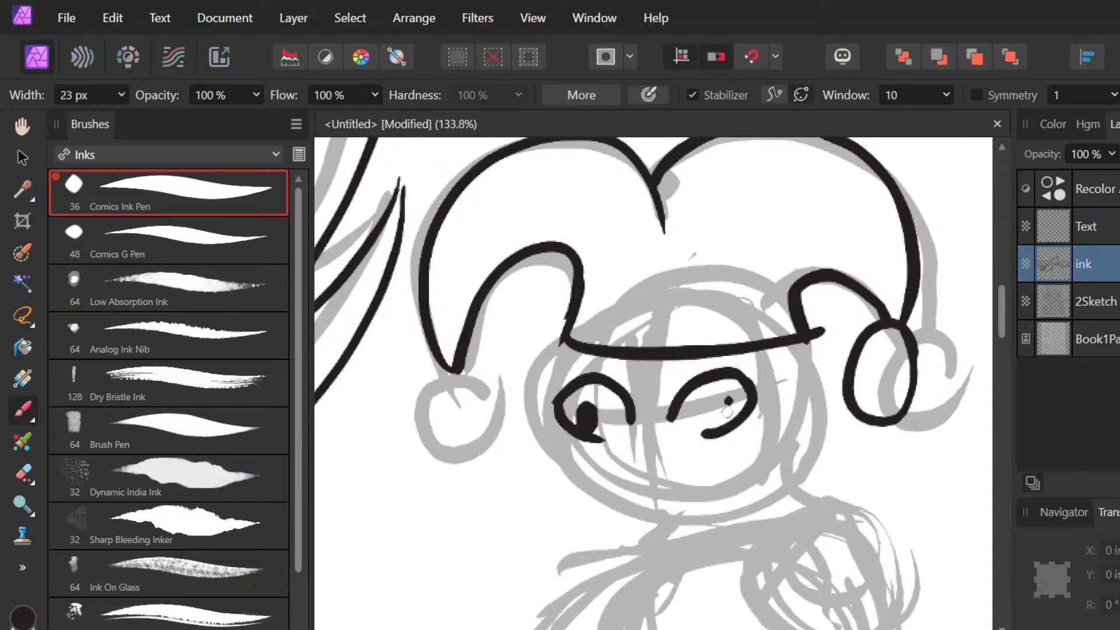
drag(727, 412, 727, 412)
drag(688, 402, 745, 397)
mouse_move(573, 404)
mouse_down()
mouse_move(622, 397)
mouse_move(642, 440)
mouse_move(629, 461)
mouse_up()
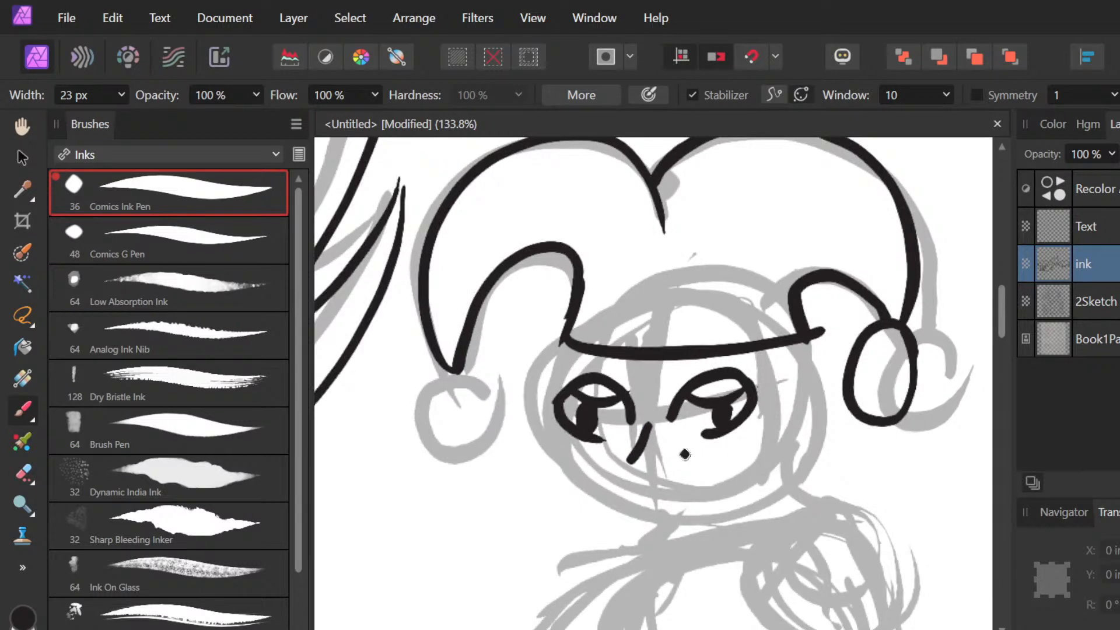
Step: Ink the left side of the second jester's face from the hat brim past the eye to the cheek
scroll(685, 454, down, 1)
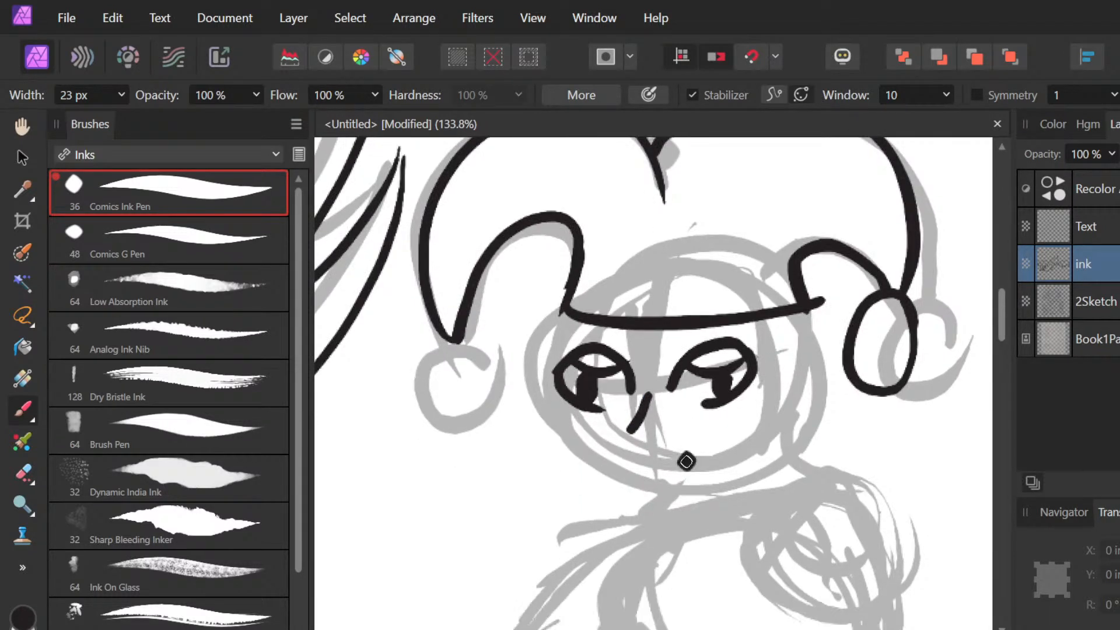
scroll(565, 297, down, 1)
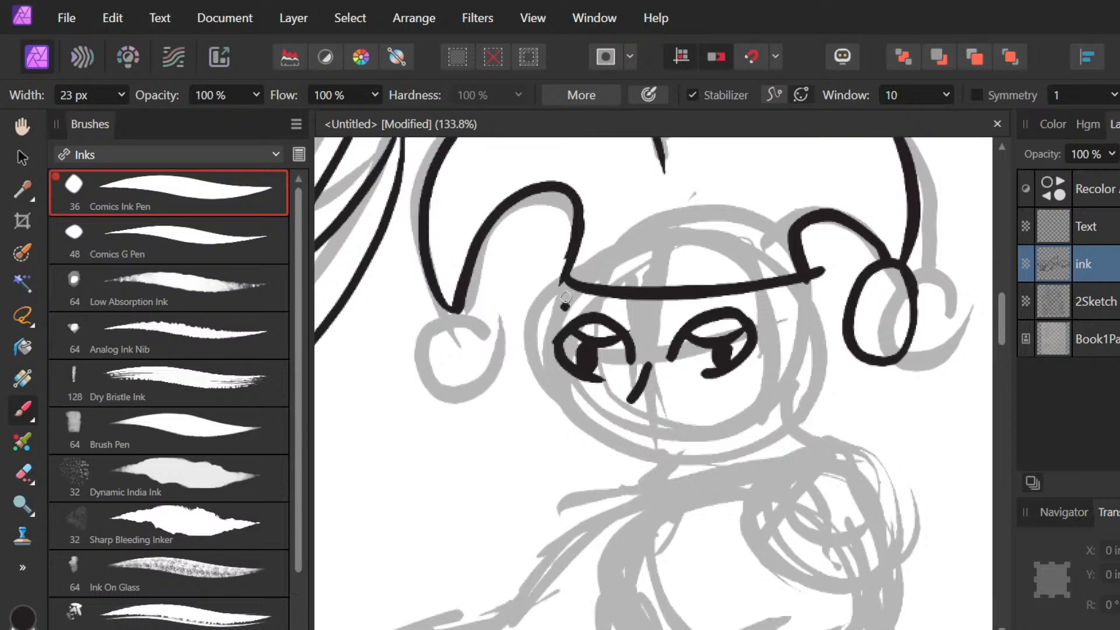
drag(566, 287, 549, 382)
drag(554, 316, 552, 388)
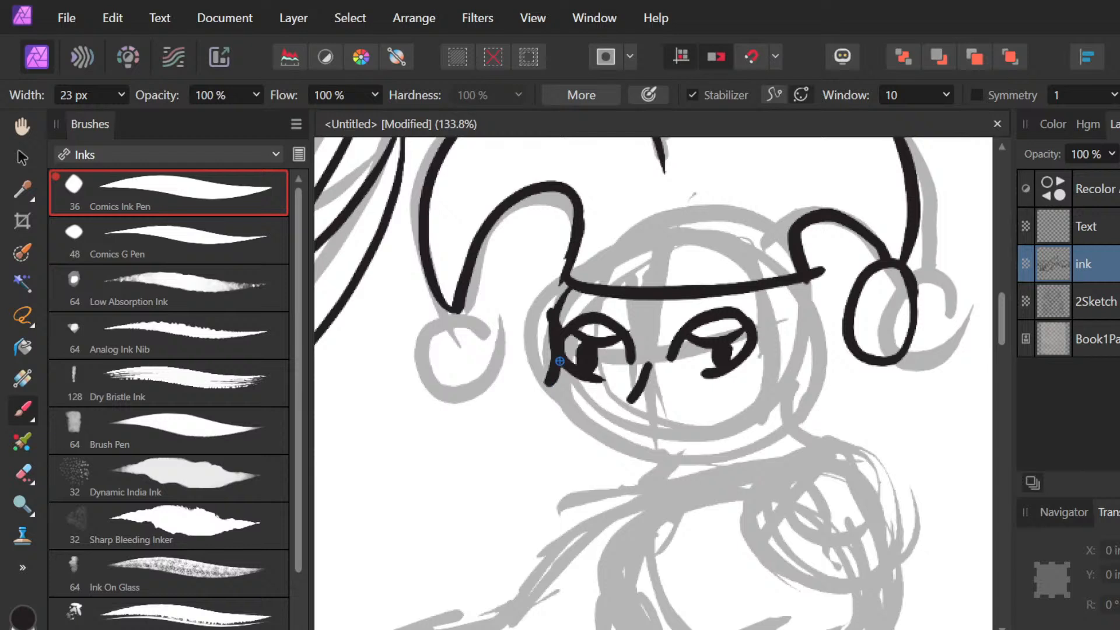
Step: Ink the second jester's left jaw line from the cheek down to a pointed chin, retrying the curve
drag(560, 363, 586, 449)
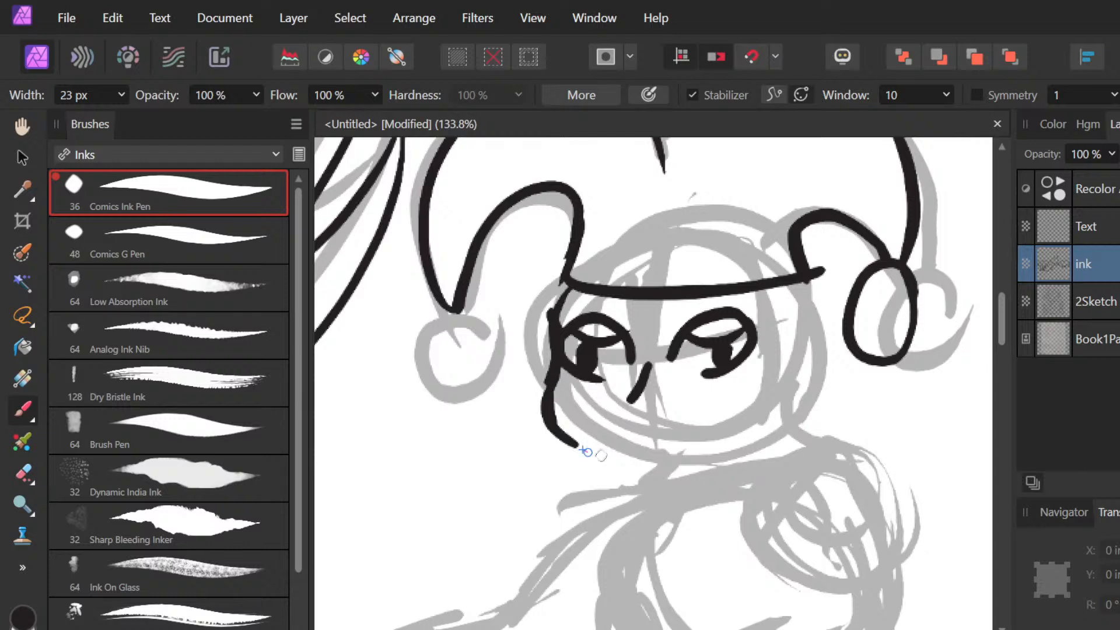
key(ctrl+z)
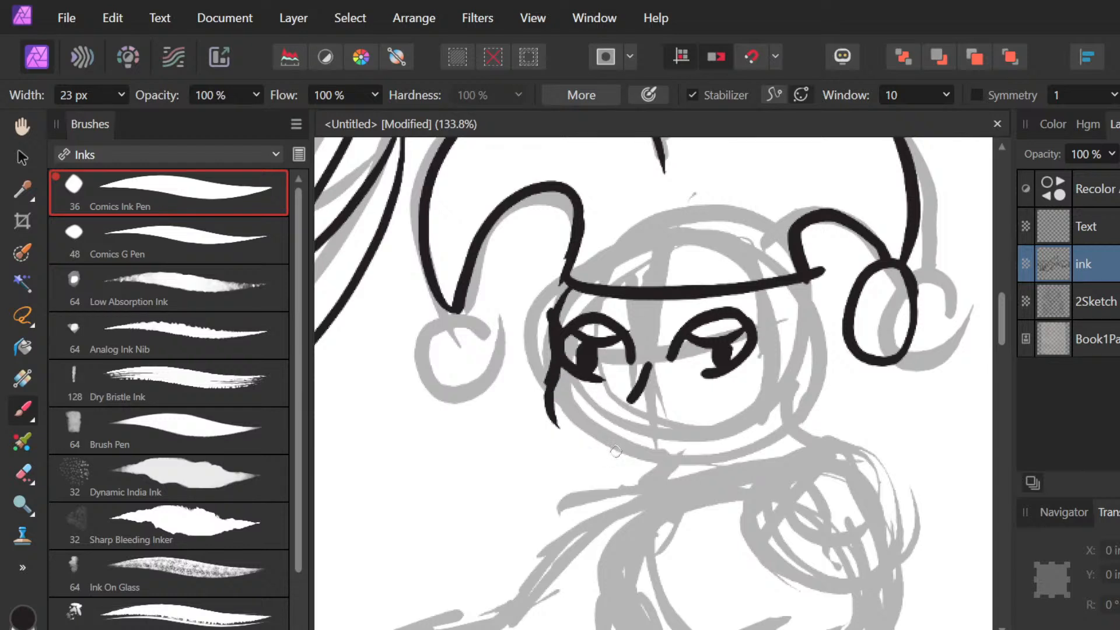
key(ctrl+z)
drag(551, 375, 641, 459)
key(ctrl+z)
drag(555, 377, 652, 444)
key(ctrl+z)
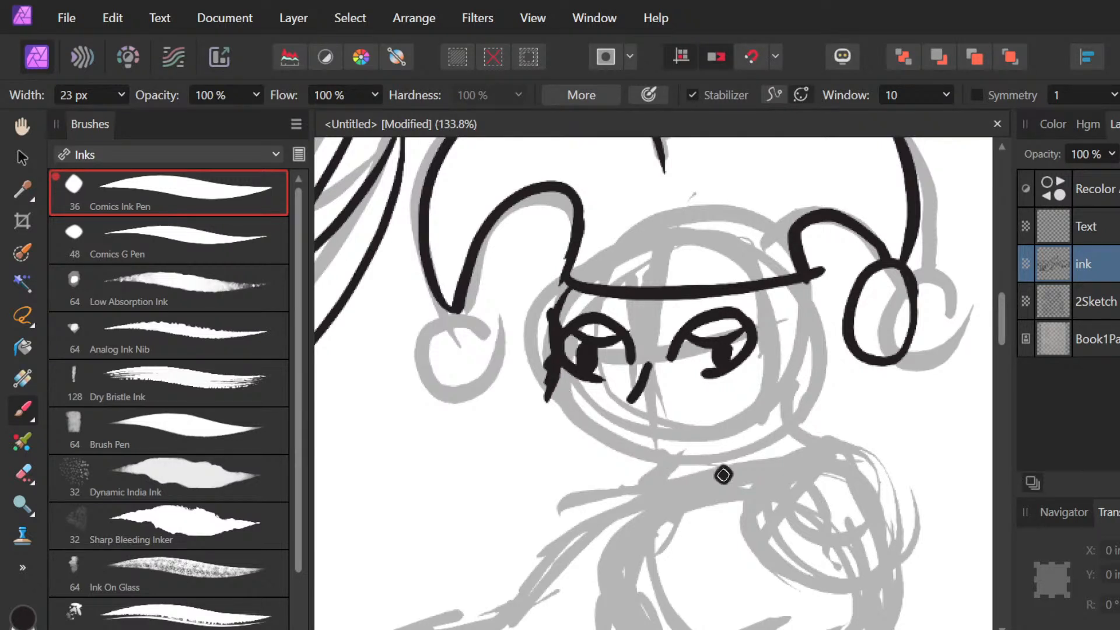
key(ctrl+shift+z)
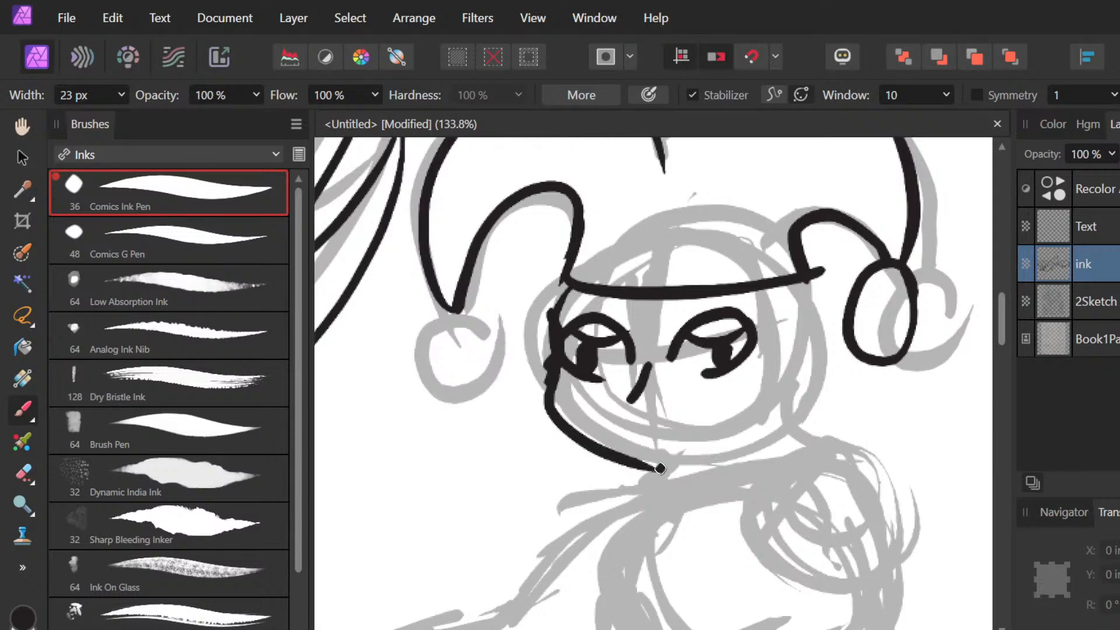
Step: Ink the second jester's right jaw line as one diagonal curve from beside the right eye down to the chin
drag(661, 468, 816, 403)
key(ctrl+z)
drag(816, 336, 658, 477)
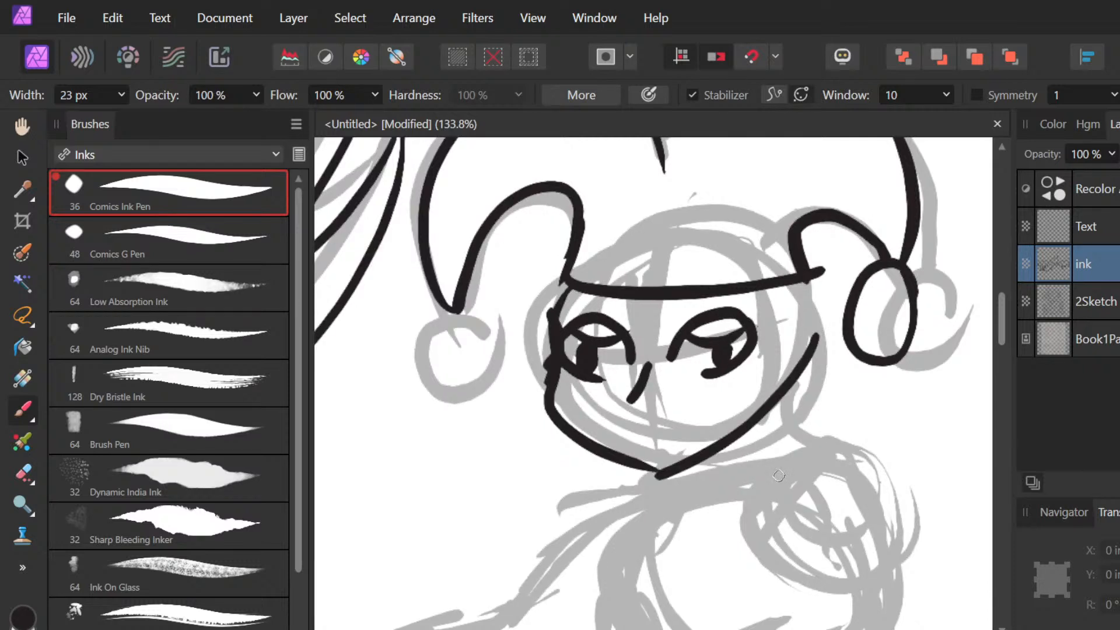
Step: Erase the second jester's left jaw line and the chin end of the right jaw line
key(e)
drag(627, 467, 585, 459)
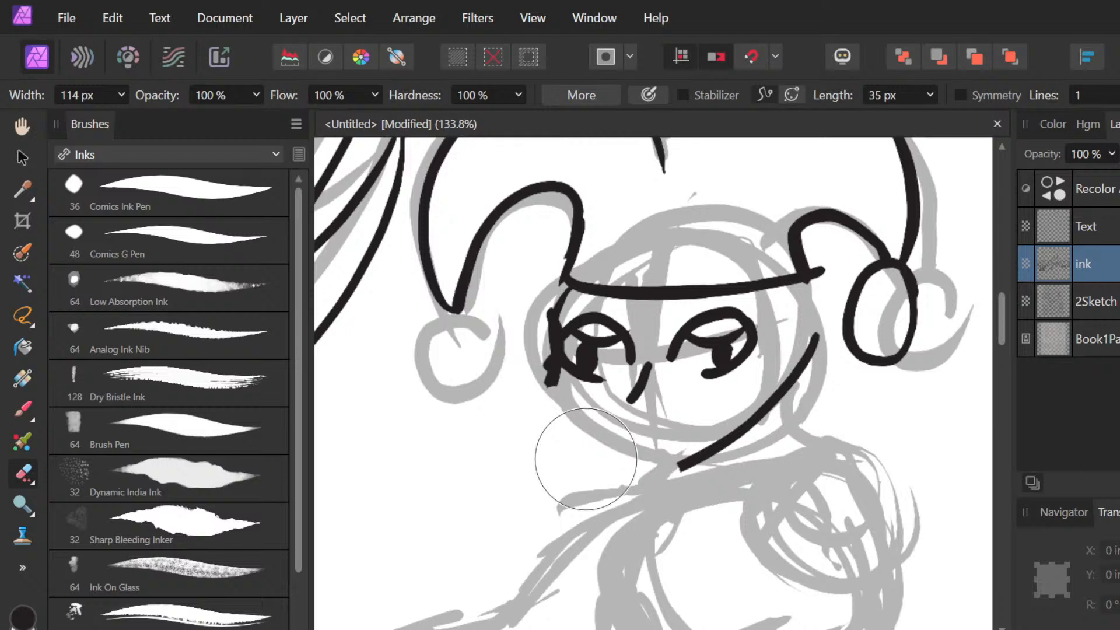
key(b)
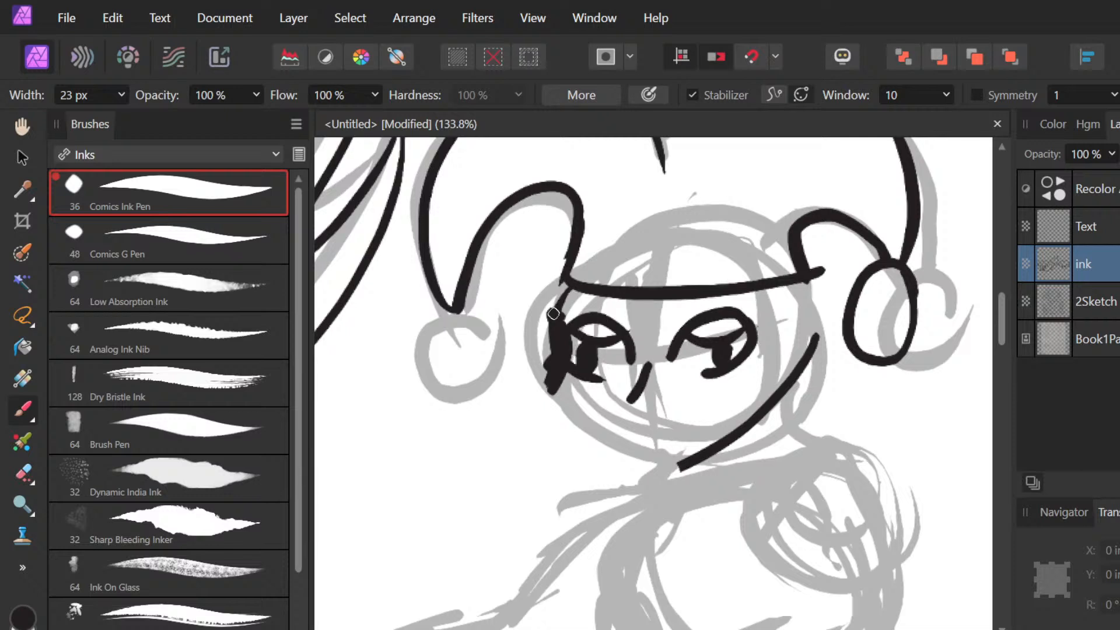
Step: Erase the thick left face contour beside the eye and redraw it closer to the eye, from the hat brim to the cheek
key(e)
drag(549, 313, 526, 328)
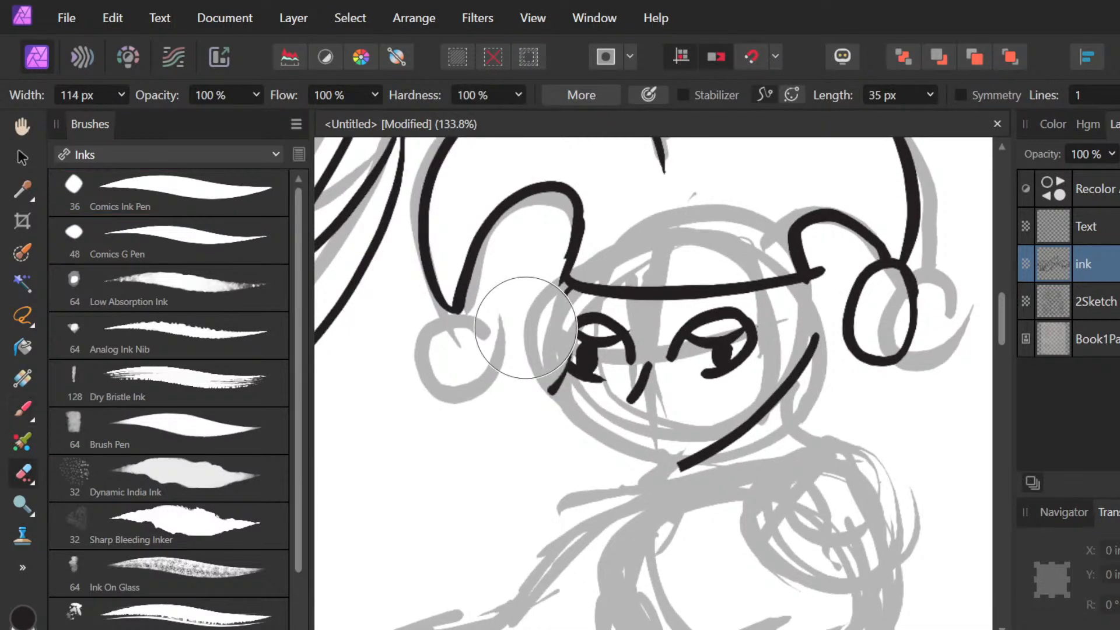
key(b)
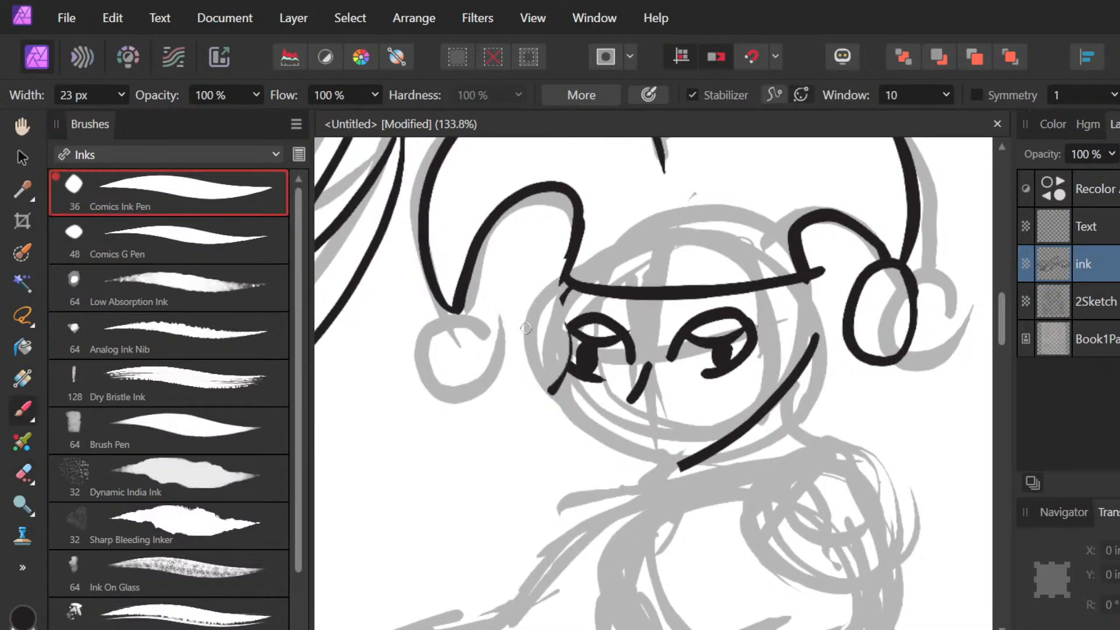
mouse_move(563, 290)
mouse_down()
mouse_move(572, 304)
mouse_move(553, 390)
mouse_up()
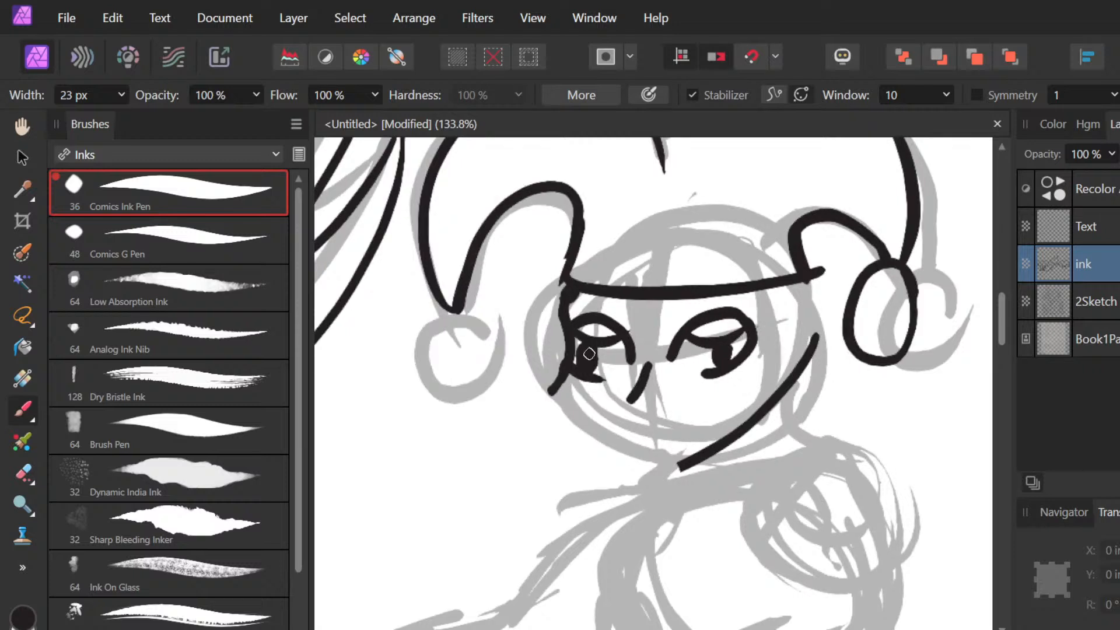
drag(589, 353, 556, 403)
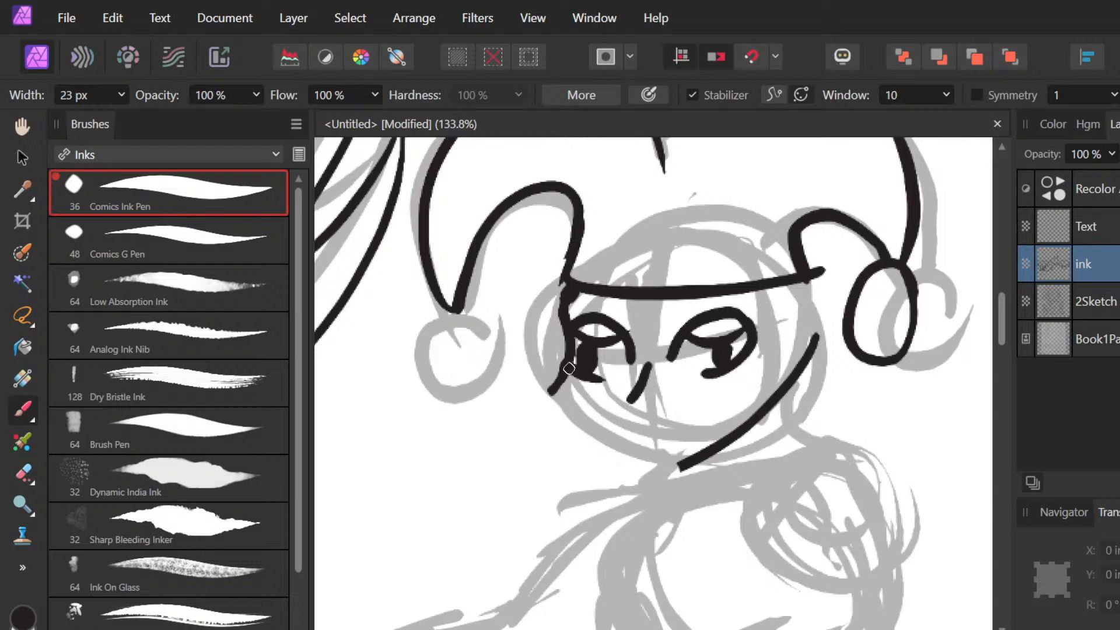
Step: Ink the second jester's jaw curve from the left cheek to the chin and a slanted mouth line below the nose, retrying the mouth
mouse_move(569, 369)
mouse_down()
mouse_move(595, 443)
mouse_move(668, 470)
mouse_move(640, 465)
mouse_move(661, 467)
mouse_move(758, 423)
mouse_up()
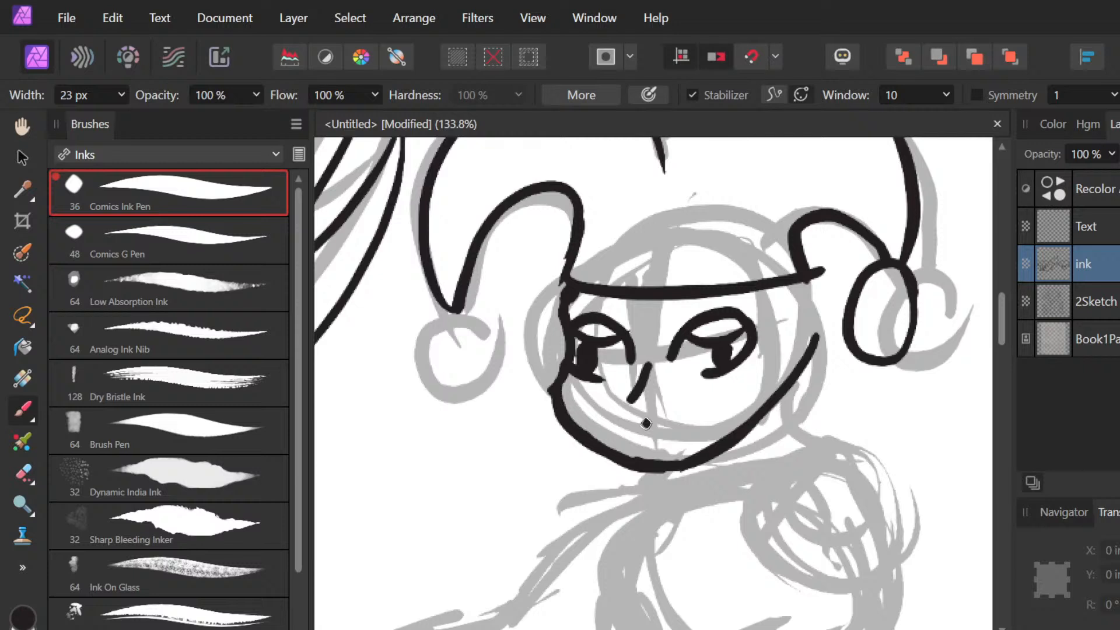
drag(634, 418, 707, 408)
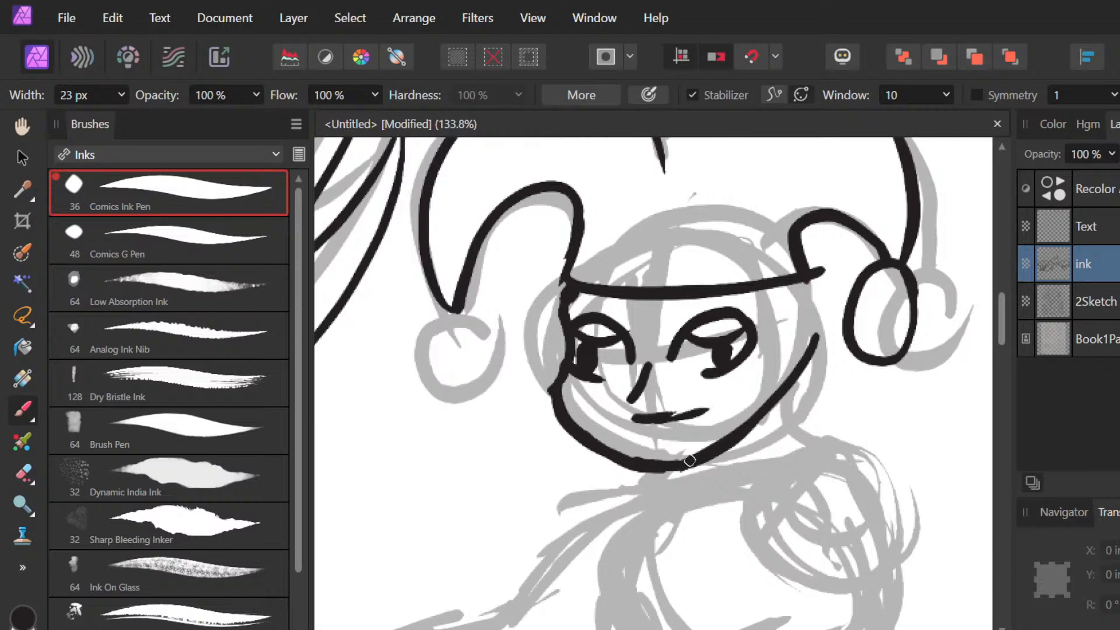
key(ctrl+z)
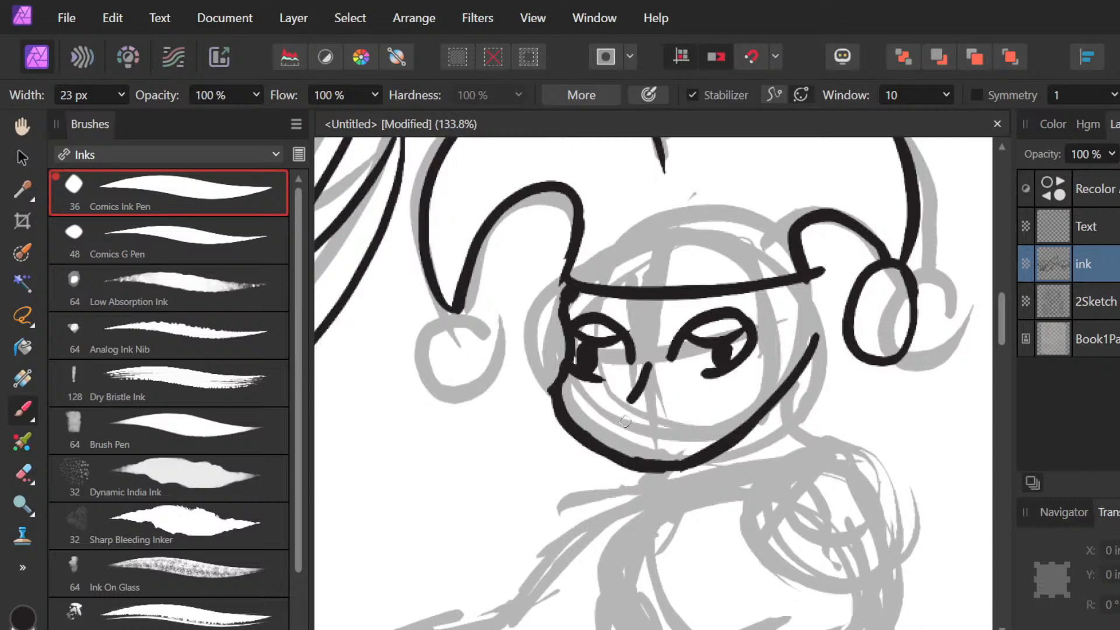
drag(625, 421, 708, 409)
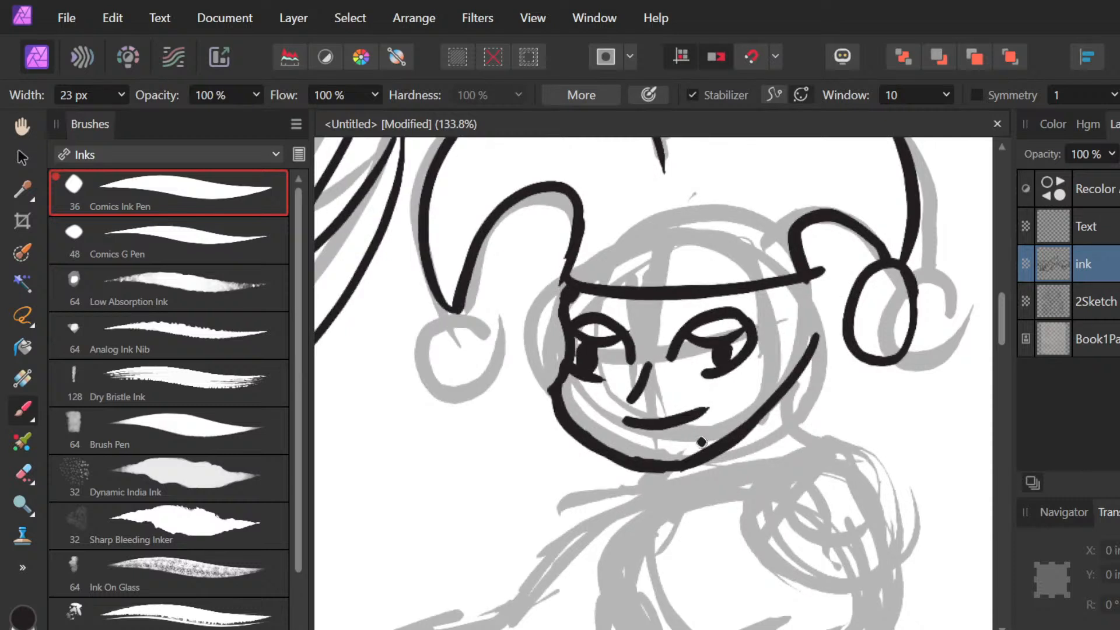
key(ctrl+z)
drag(617, 419, 669, 431)
key(ctrl+z)
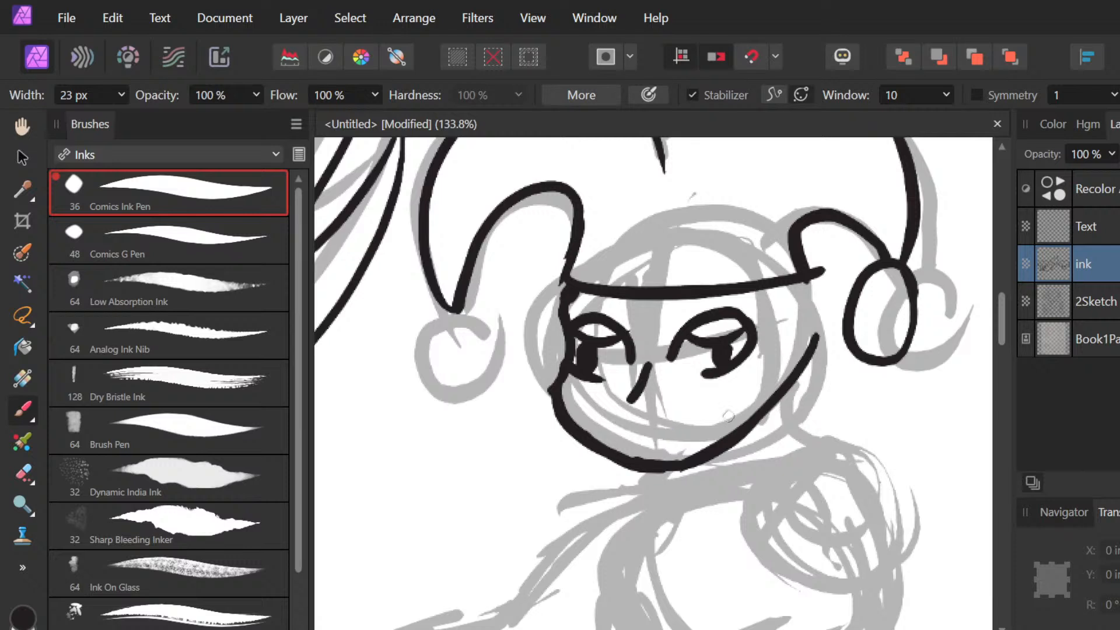
drag(629, 422, 703, 403)
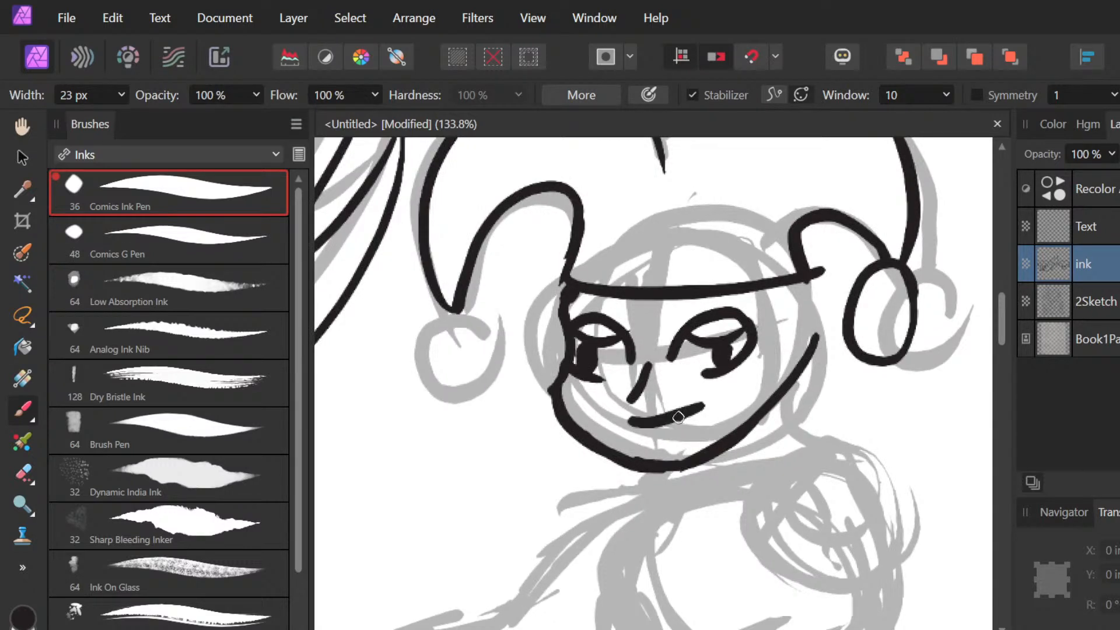
Step: Thicken the second jester's mouth line into a solid black smiling mouth, rounded along its lower edge
mouse_move(630, 421)
mouse_down()
mouse_move(683, 422)
mouse_move(642, 428)
mouse_up()
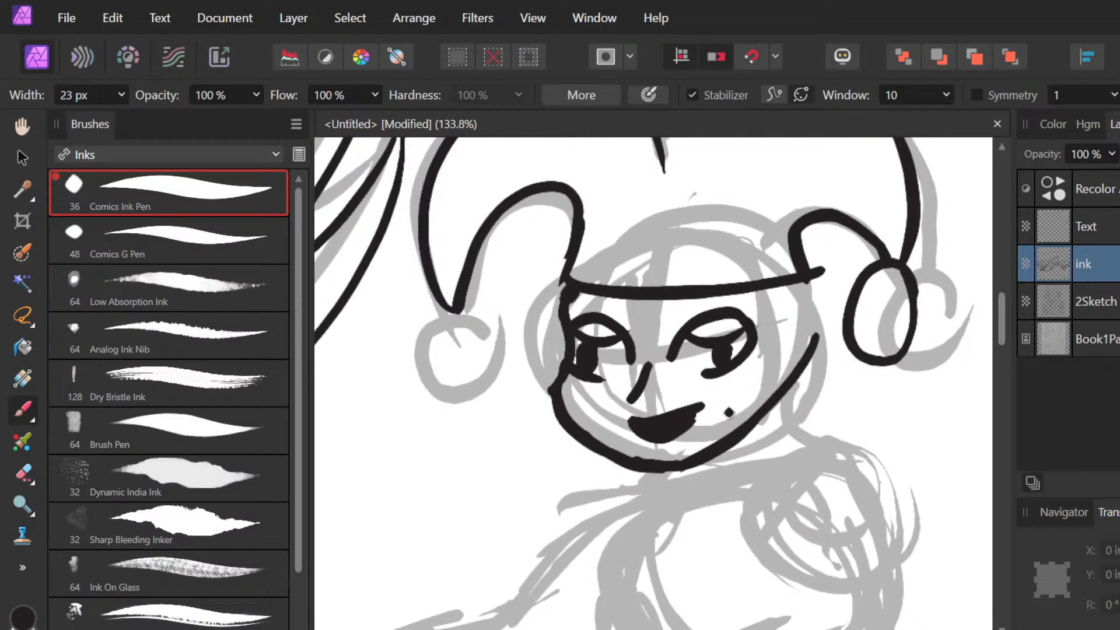
mouse_move(699, 414)
mouse_down()
mouse_move(685, 425)
mouse_move(686, 409)
mouse_up()
scroll(686, 409, down, 6)
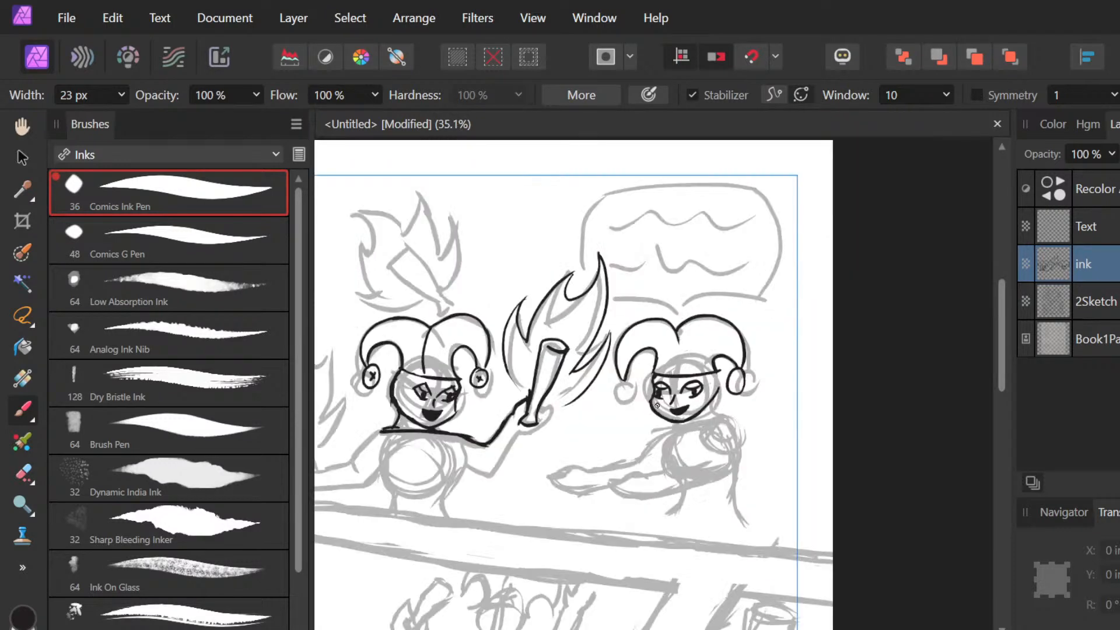
Step: Erase the outer edge of the second jester's right eye and the upper end of the right jaw line
scroll(657, 405, up, 7)
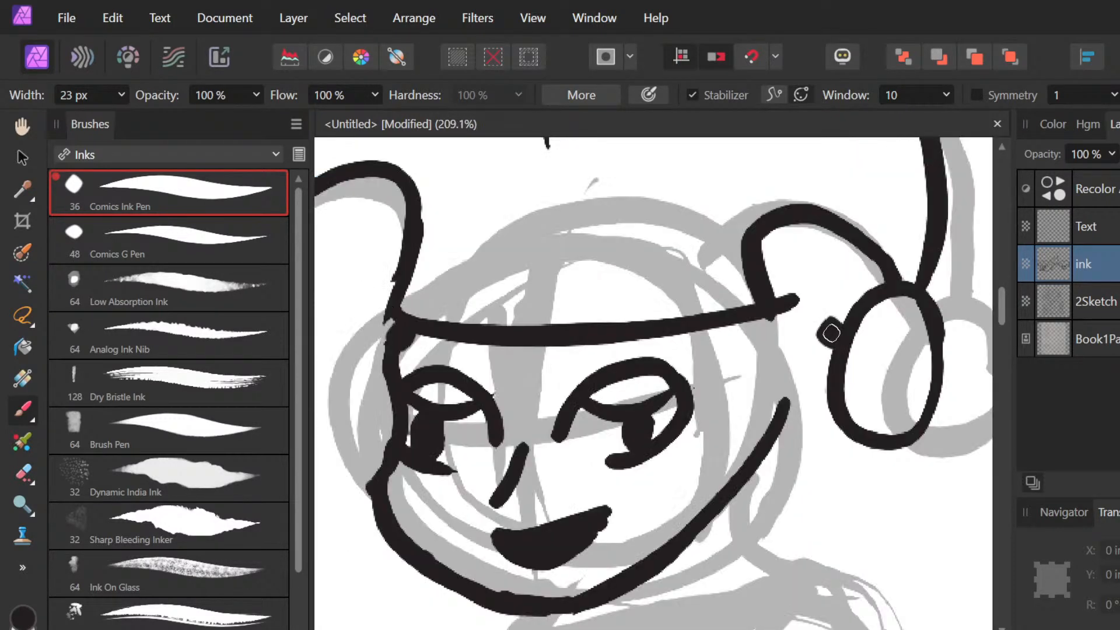
click(717, 403)
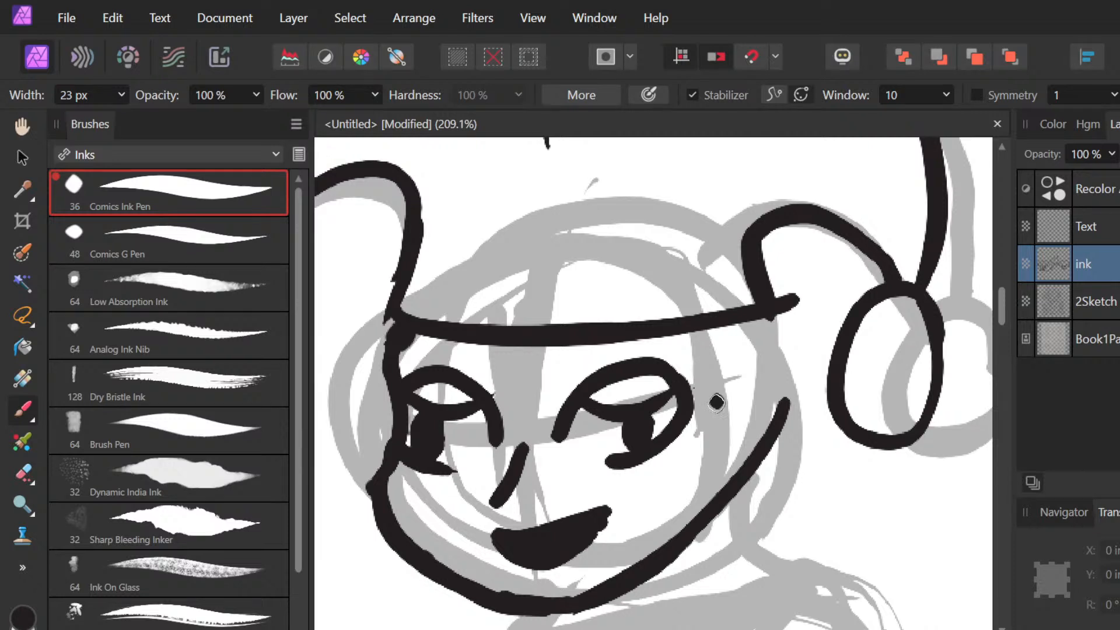
mouse_move(717, 402)
mouse_down()
mouse_move(820, 363)
mouse_move(781, 420)
mouse_move(753, 415)
mouse_move(763, 419)
mouse_up()
key(e)
Step: Ink a pointed ear between the second jester's right eye and the hat's bell, with a small dark mark inside it
key(b)
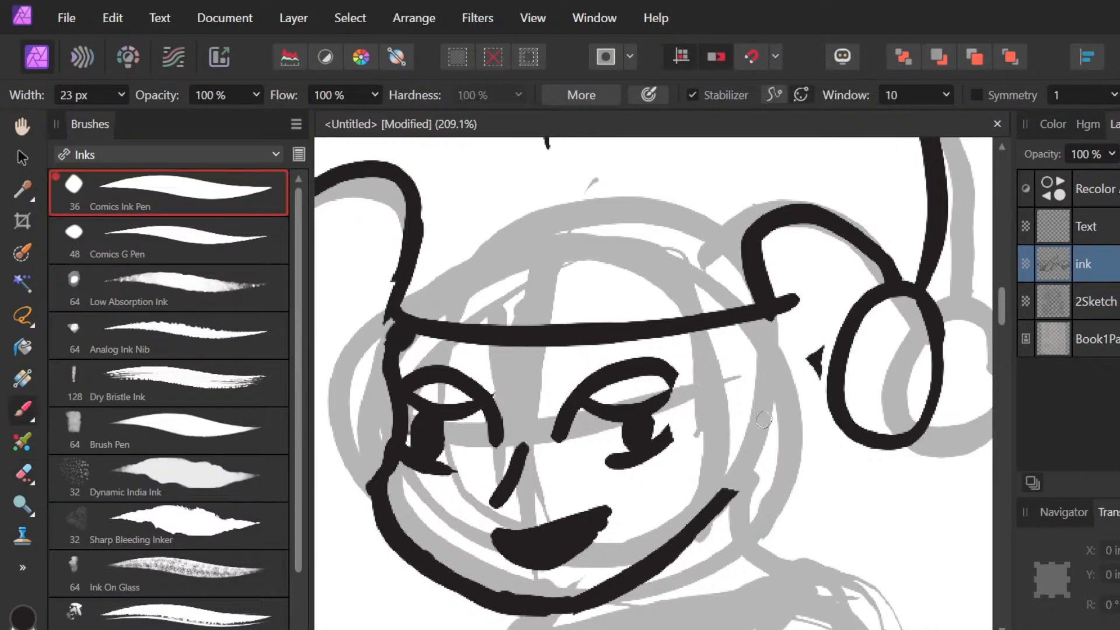
click(706, 418)
drag(706, 418, 817, 353)
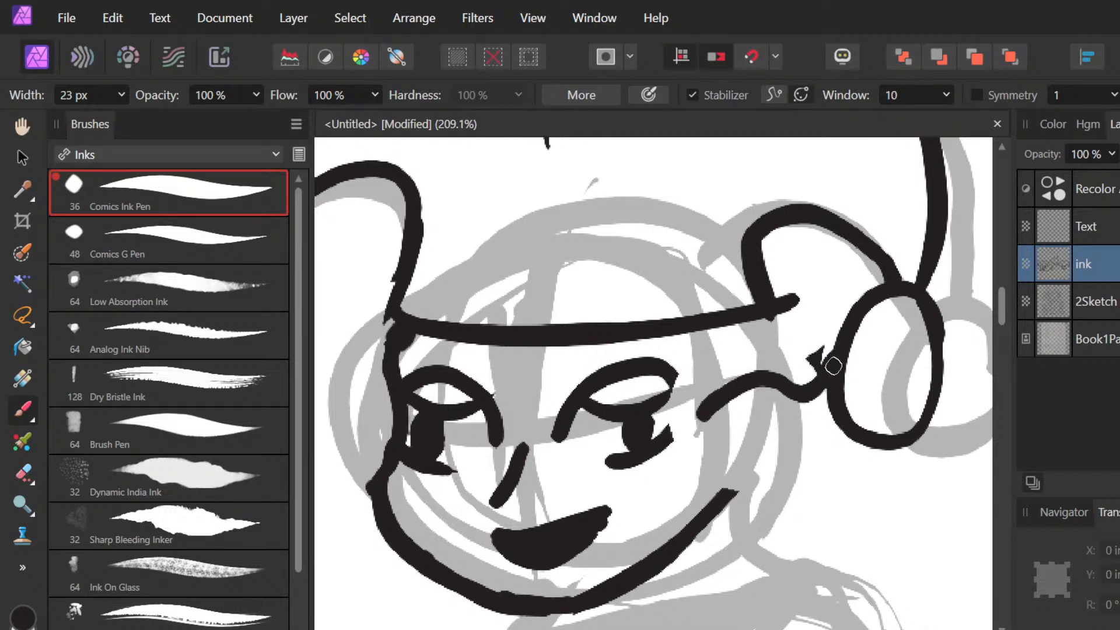
key(ctrl+z)
mouse_move(709, 431)
mouse_down()
mouse_move(764, 380)
mouse_move(772, 438)
mouse_move(711, 470)
mouse_up()
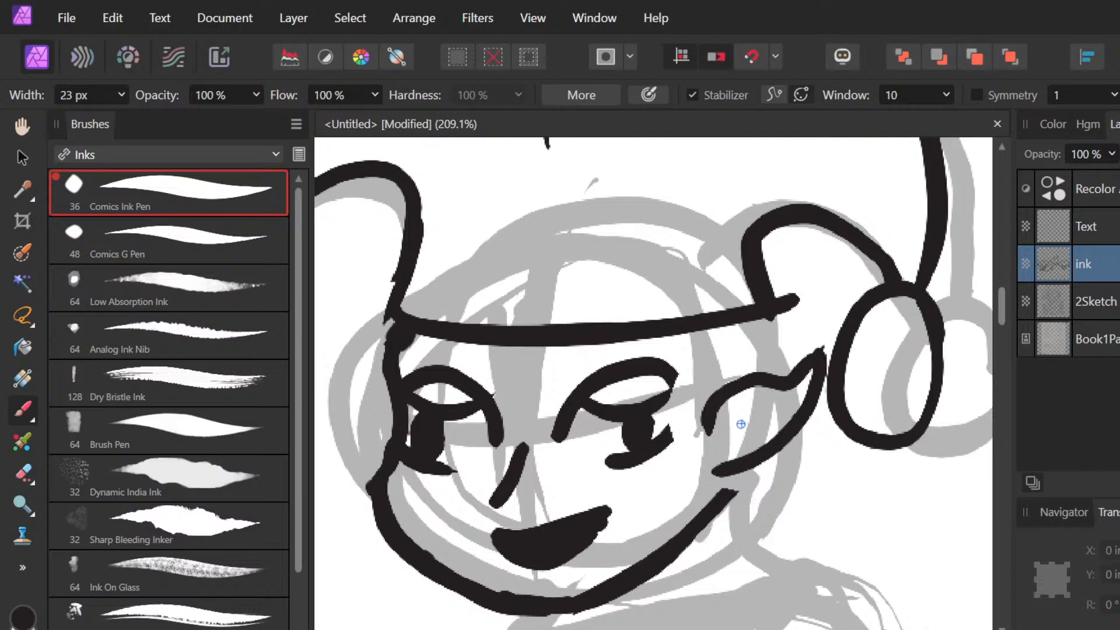
drag(741, 424, 776, 423)
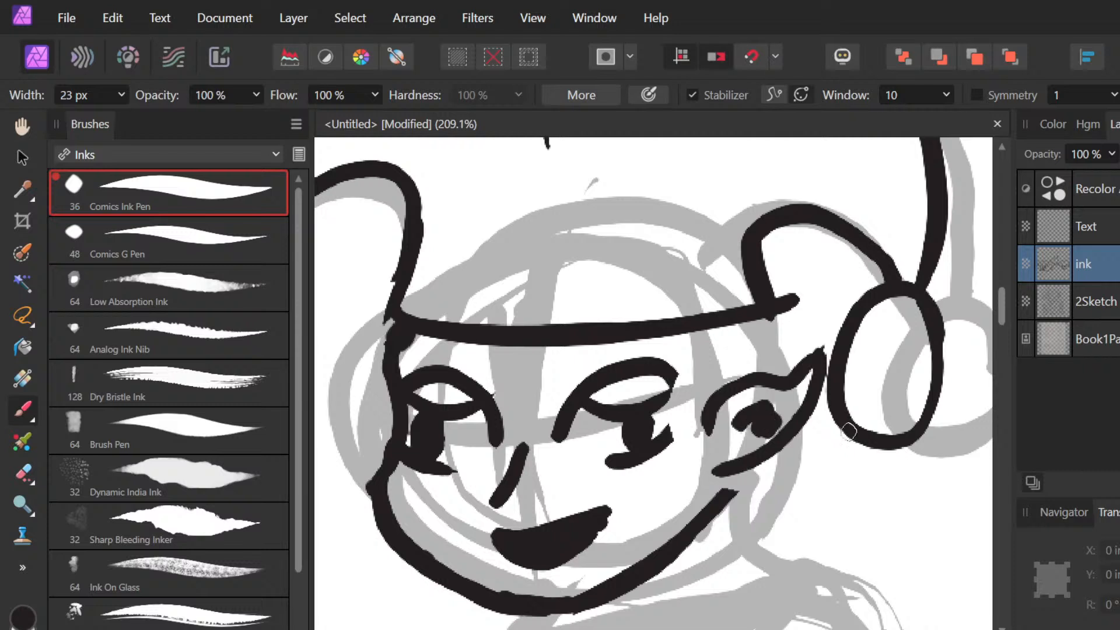
Step: Erase the first jester's thick left face contour from just below the hat brim down to the cheek
scroll(806, 509, down, 3)
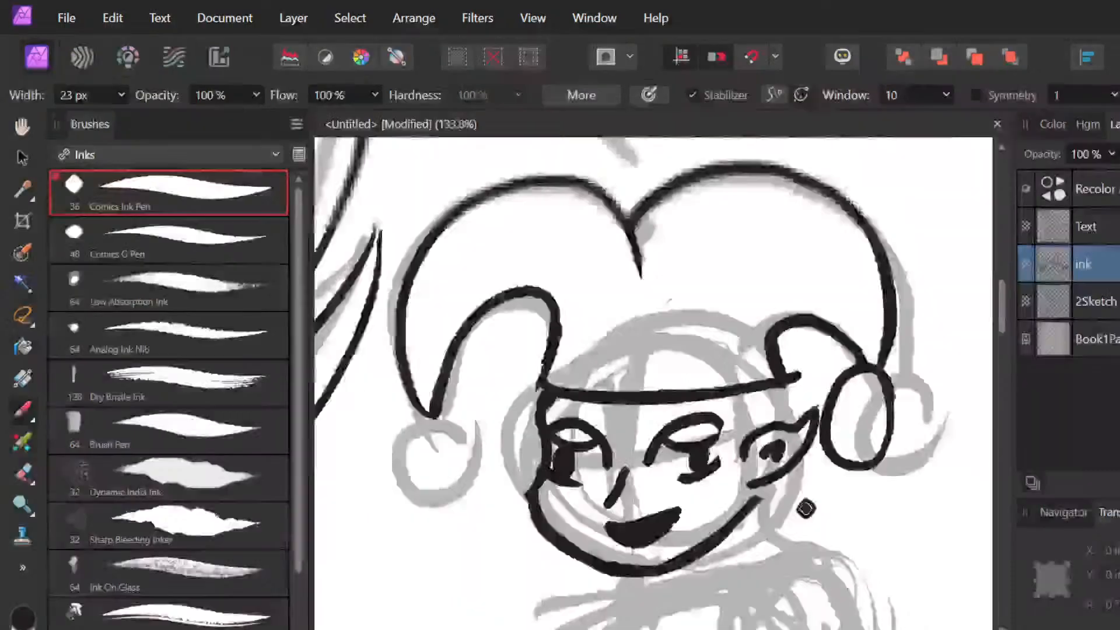
scroll(390, 488, down, 3)
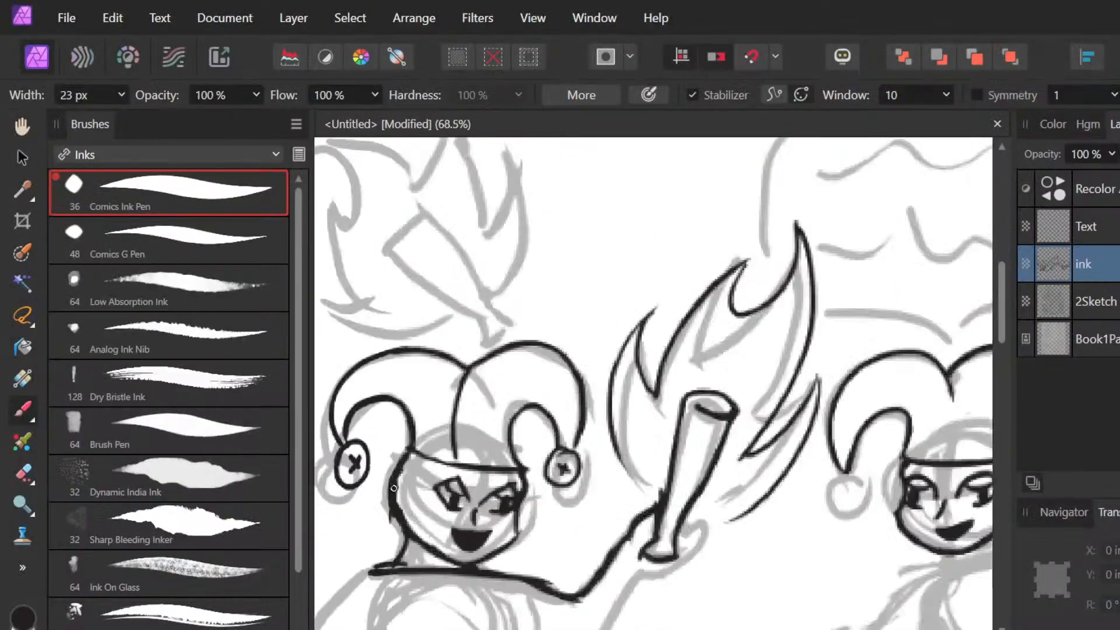
scroll(391, 487, up, 2)
scroll(391, 487, up, 2)
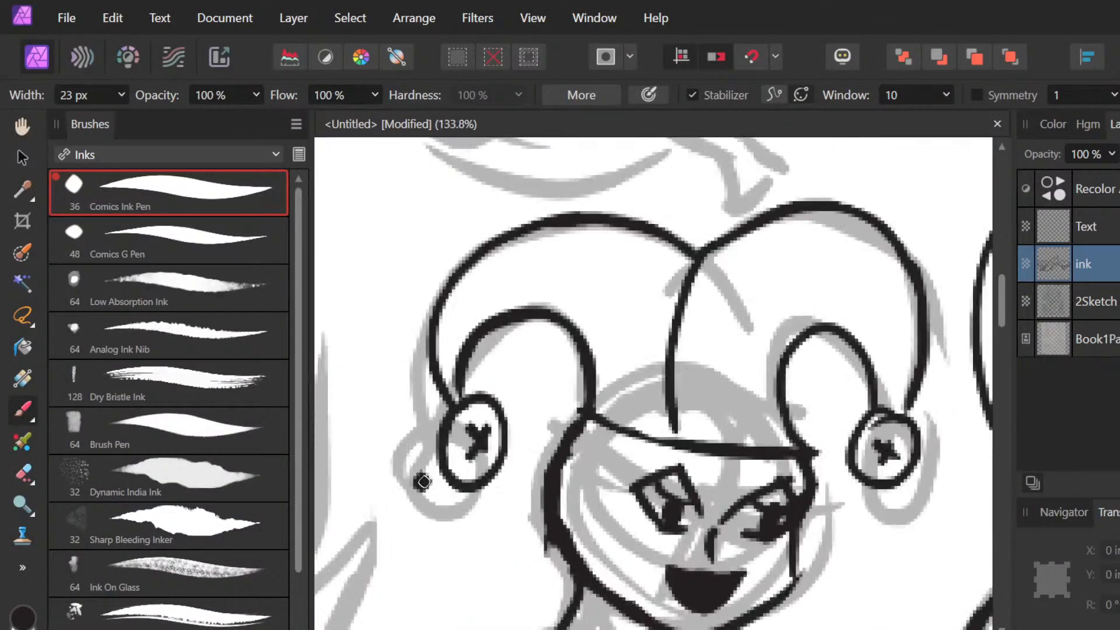
scroll(424, 482, up, 1)
scroll(425, 482, up, 1)
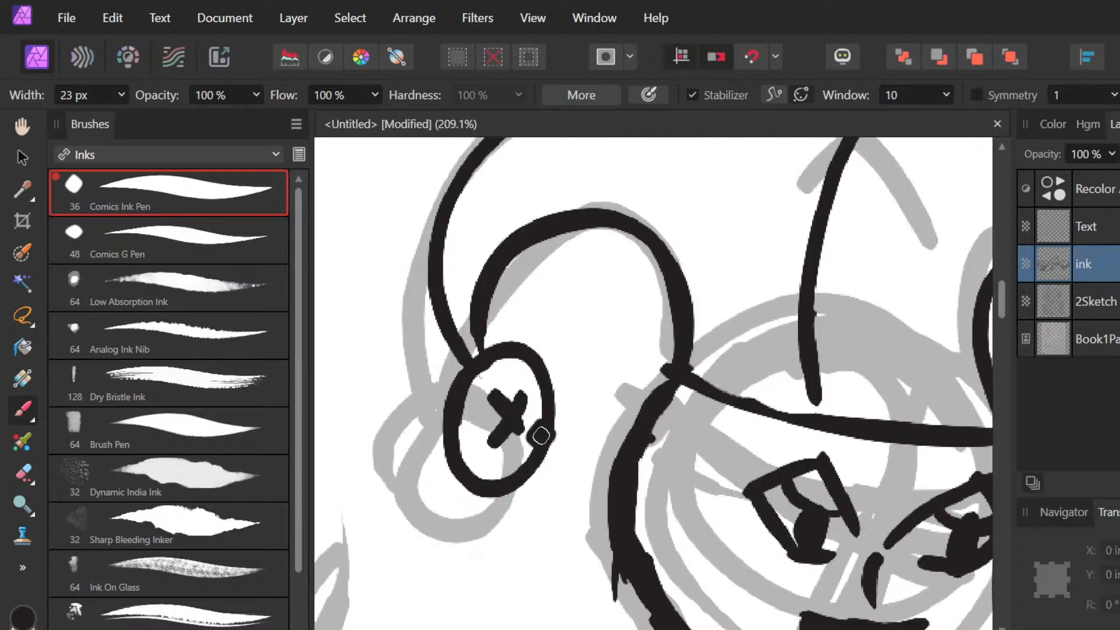
key(e)
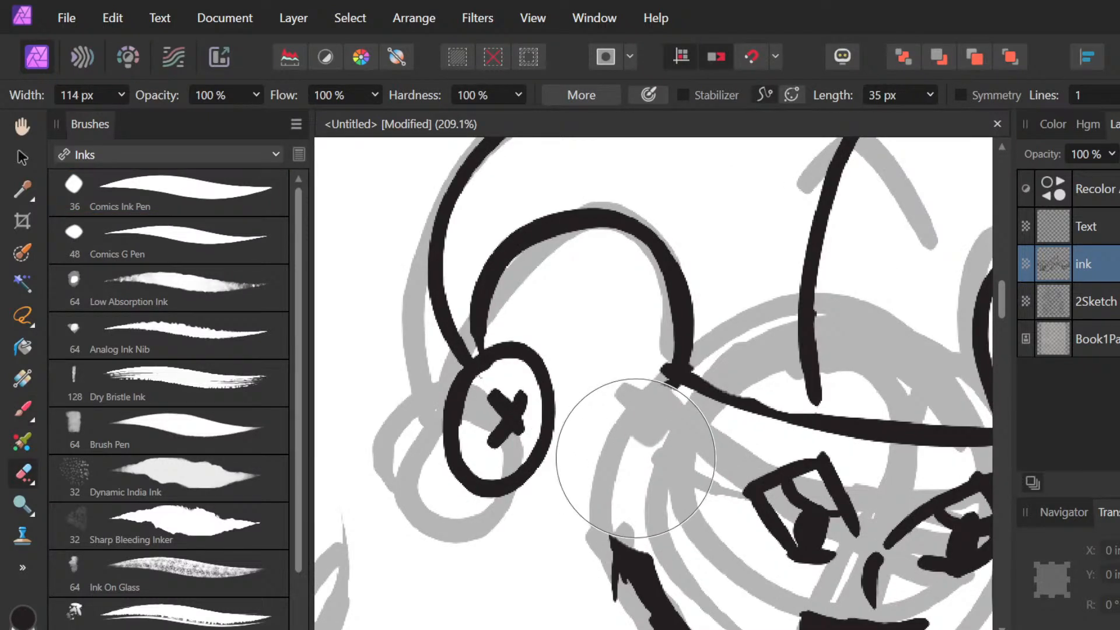
Step: Ink a pointed ear on the left side of the first jester's face and connect it to the hat brim
key(b)
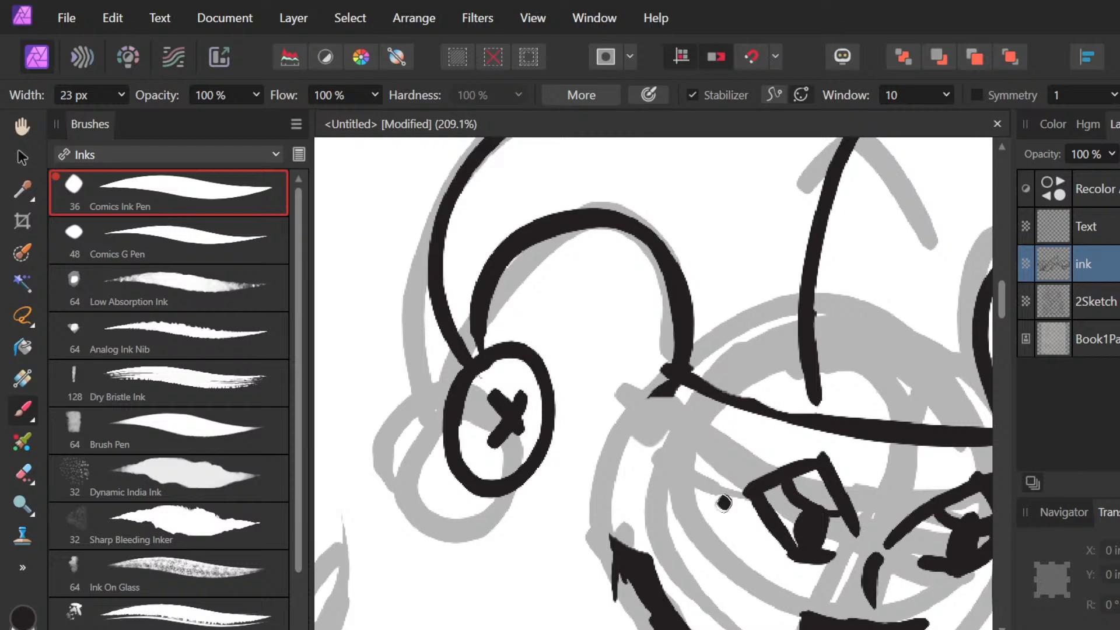
mouse_move(723, 503)
mouse_down()
mouse_move(654, 405)
mouse_move(671, 551)
mouse_move(636, 551)
mouse_up()
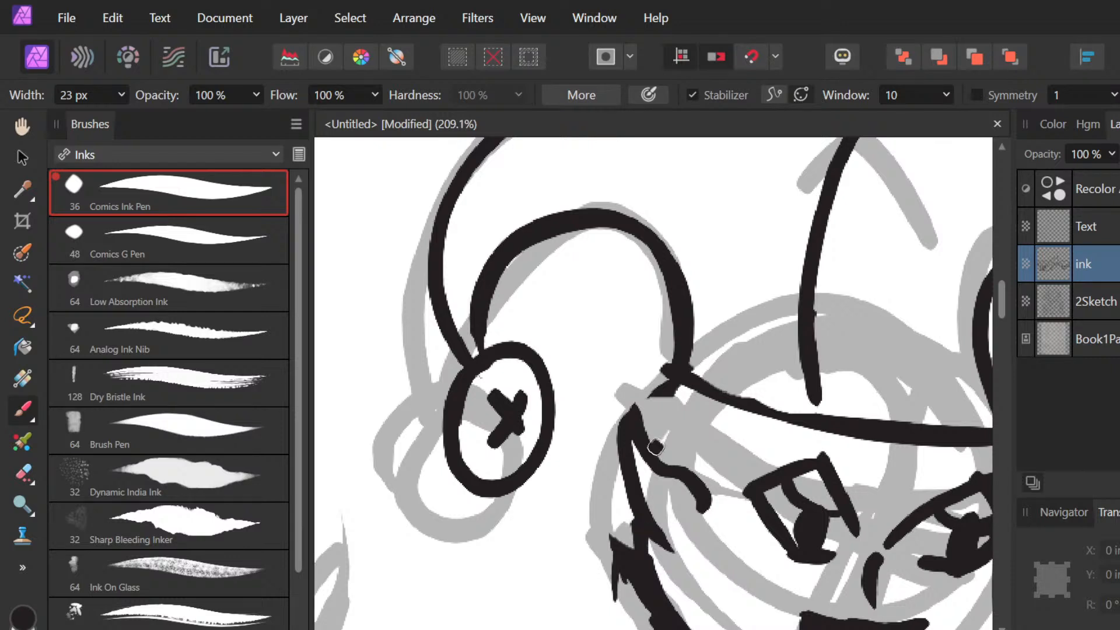
mouse_move(656, 448)
mouse_down()
mouse_move(694, 383)
mouse_move(700, 410)
mouse_up()
Step: Set the eraser width to 27 px and erase the jagged ink spikes outside the first jester's left cheek below the ear
scroll(705, 404, down, 1)
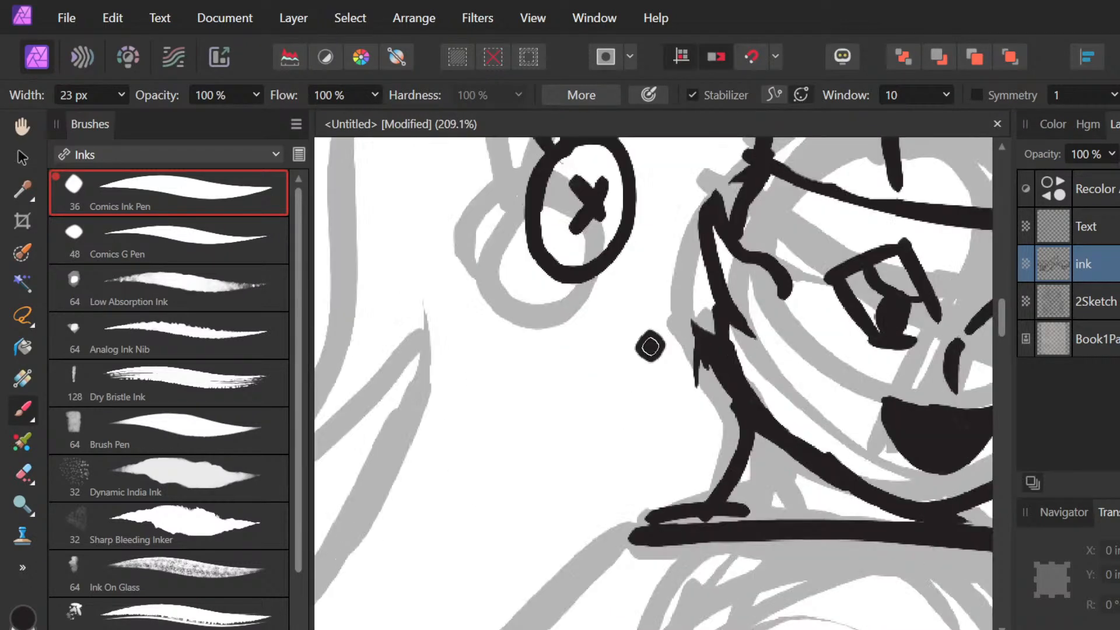
scroll(650, 347, up, 2)
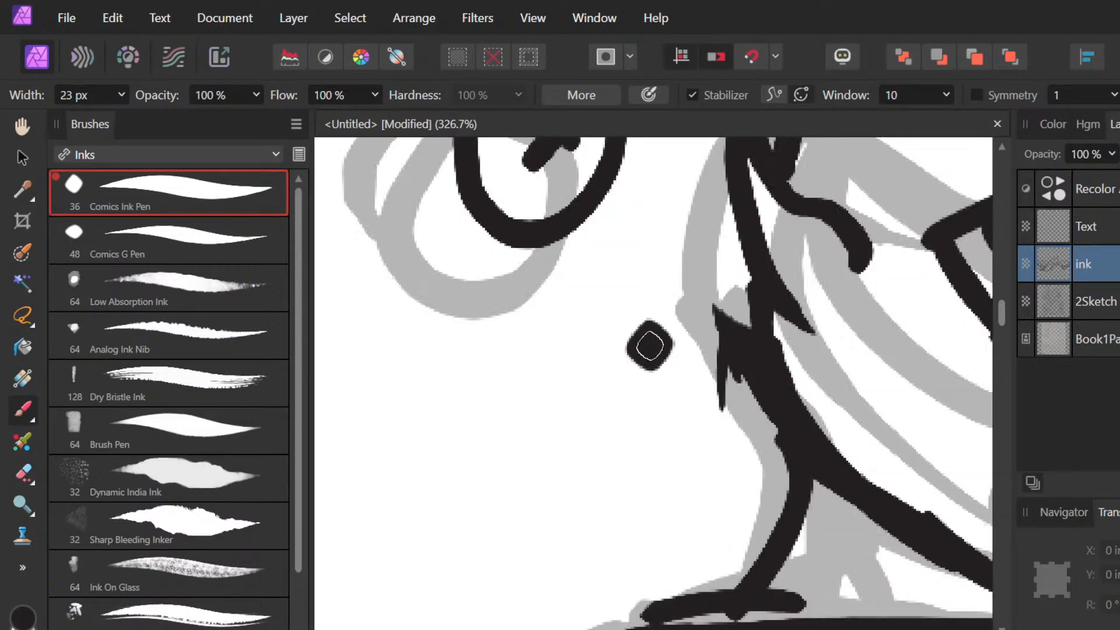
key(e)
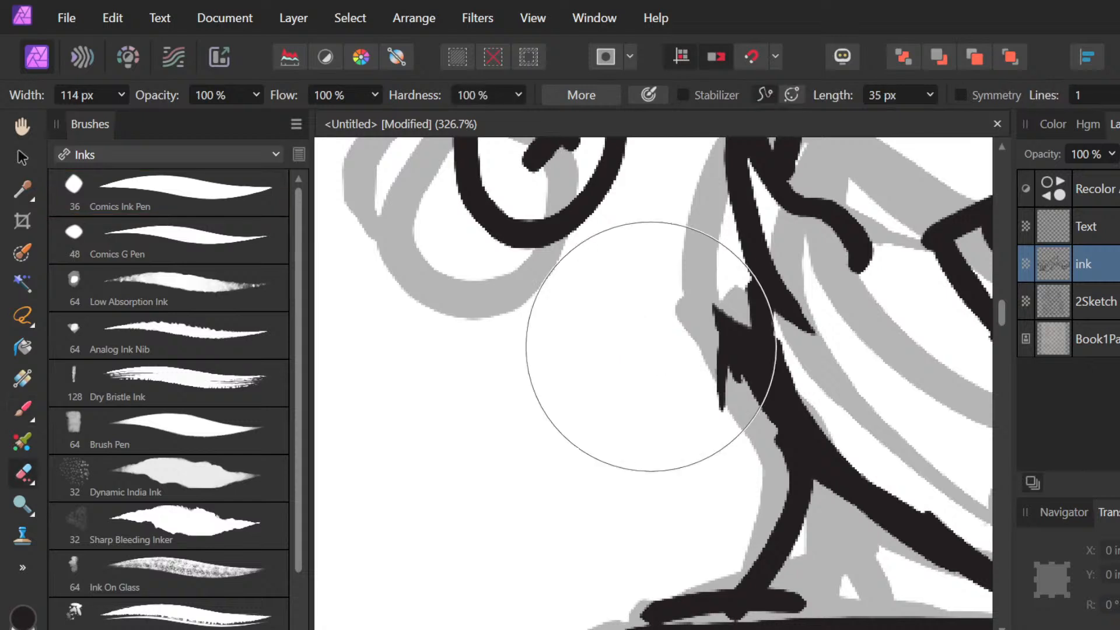
click(120, 95)
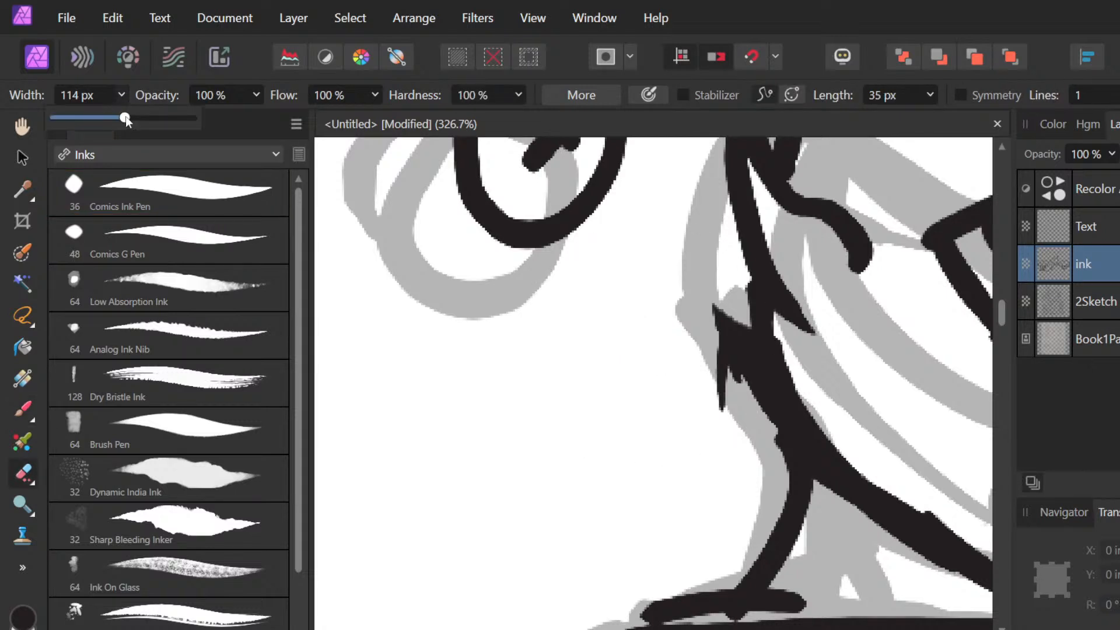
drag(124, 116, 81, 117)
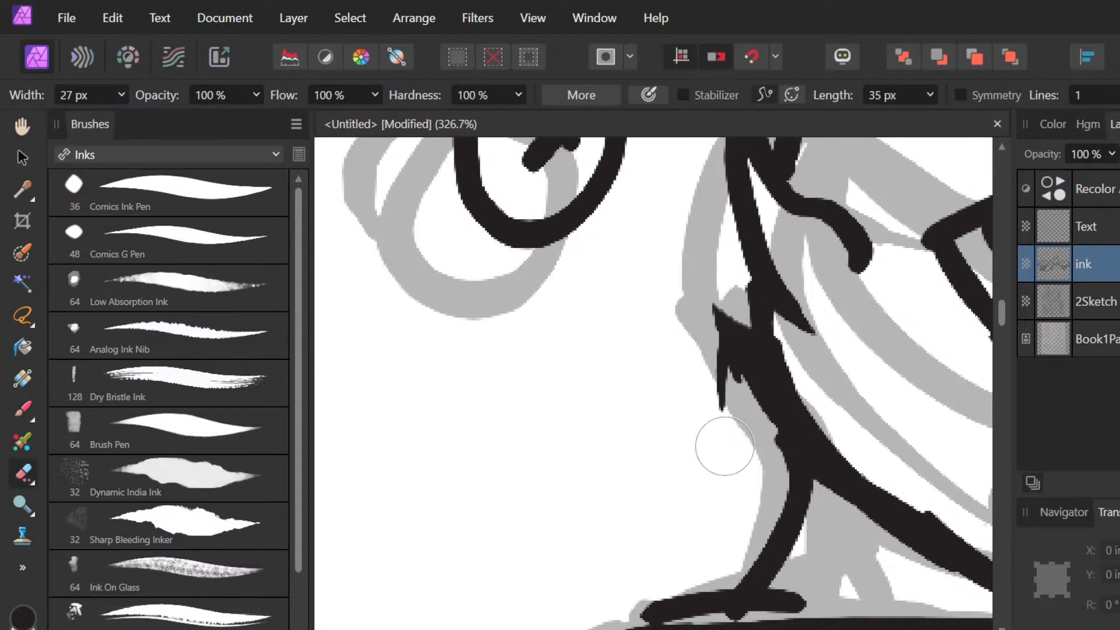
mouse_move(713, 429)
mouse_down()
mouse_move(729, 280)
mouse_move(721, 303)
mouse_move(776, 482)
mouse_move(846, 466)
mouse_move(890, 410)
mouse_up()
Step: Extend the second jester's right jaw line up to join the bottom of the pointed ear
scroll(889, 410, down, 5)
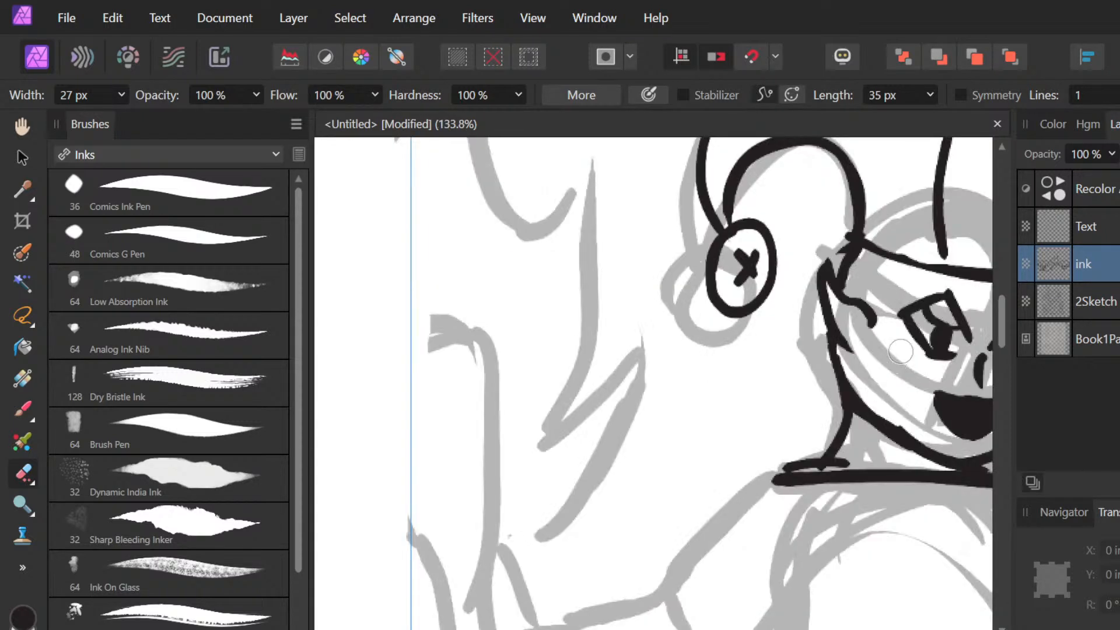
scroll(901, 351, down, 4)
scroll(875, 356, right, 5)
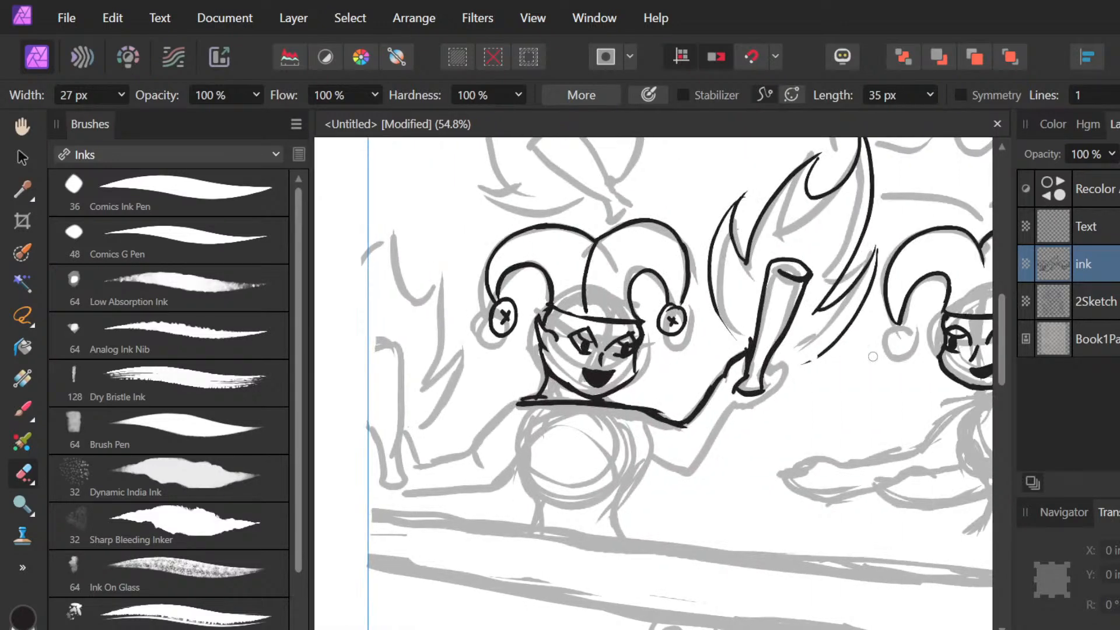
scroll(873, 356, right, 4)
scroll(873, 356, up, 6)
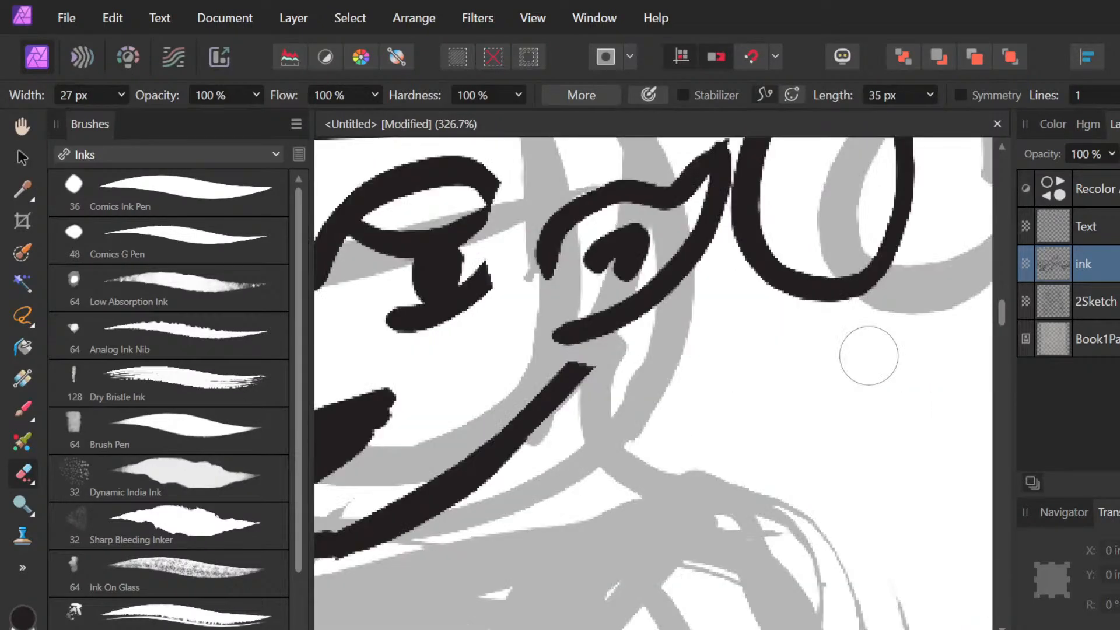
key(b)
mouse_move(577, 382)
mouse_down()
mouse_move(600, 315)
mouse_move(613, 321)
mouse_move(584, 380)
mouse_up()
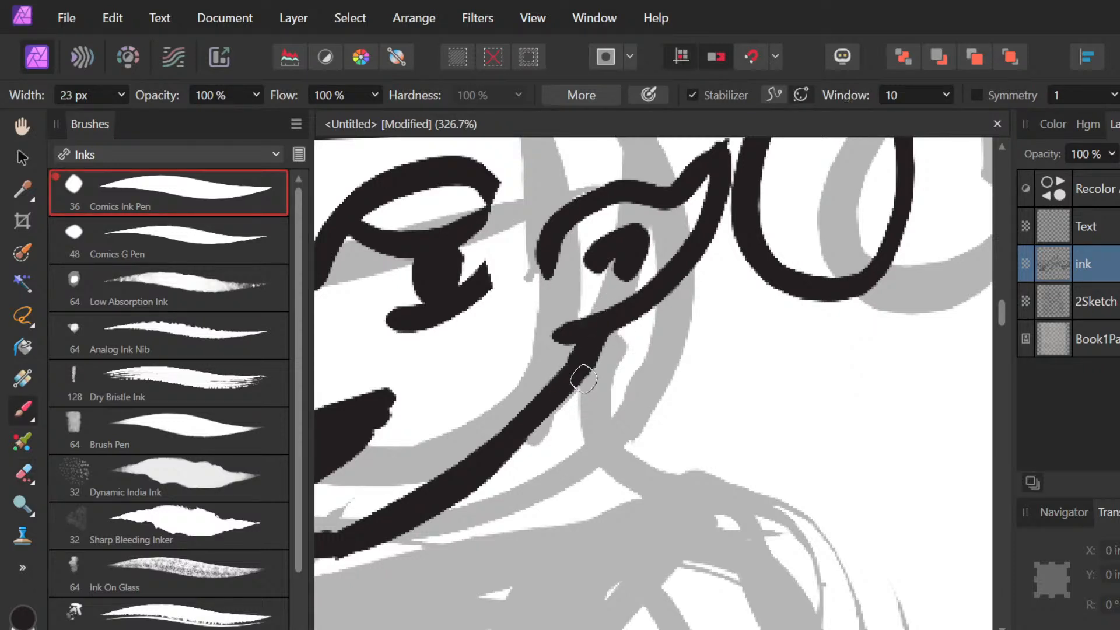
scroll(584, 379, down, 3)
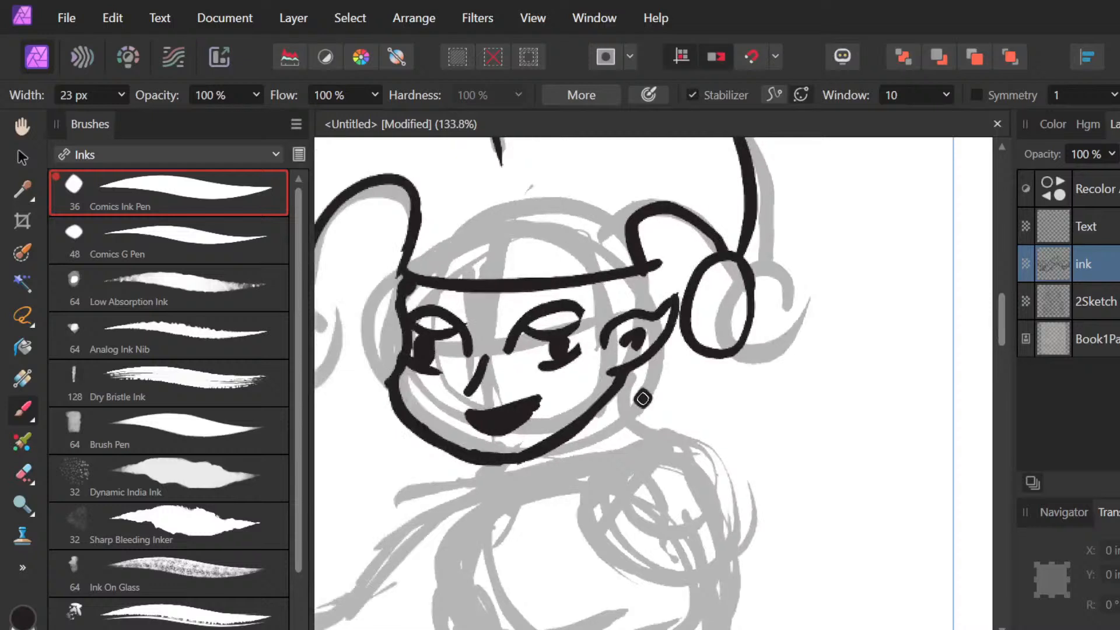
drag(634, 397, 640, 403)
Step: Ink the second jester's temple line from the hat brim to the ear, and a thick neck line from below the ear toward the shoulder
scroll(518, 430, up, 2)
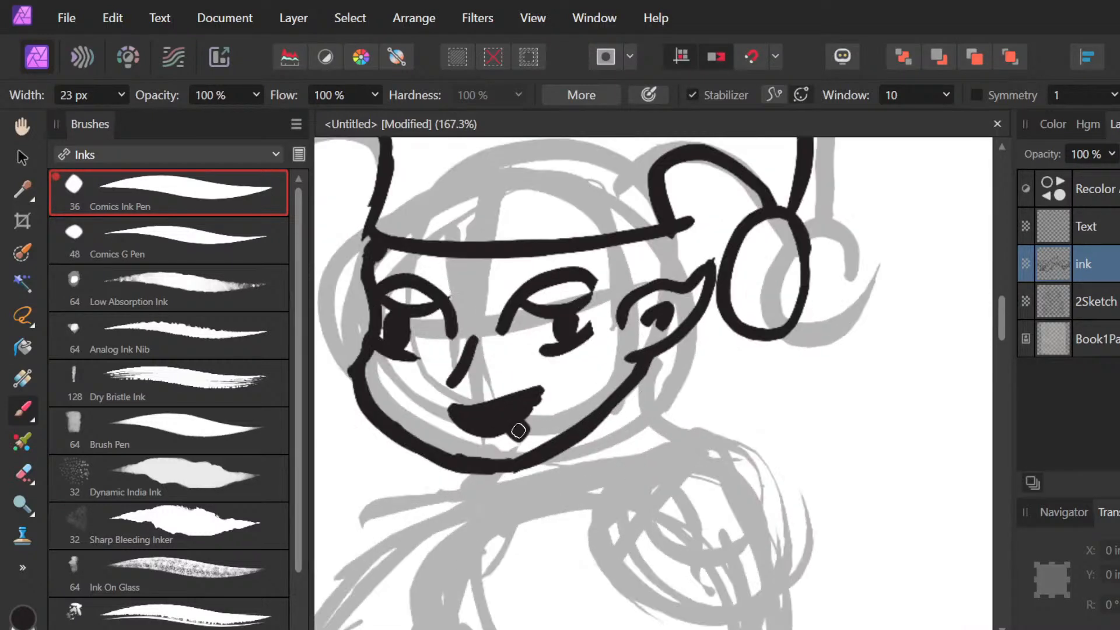
drag(665, 230, 677, 286)
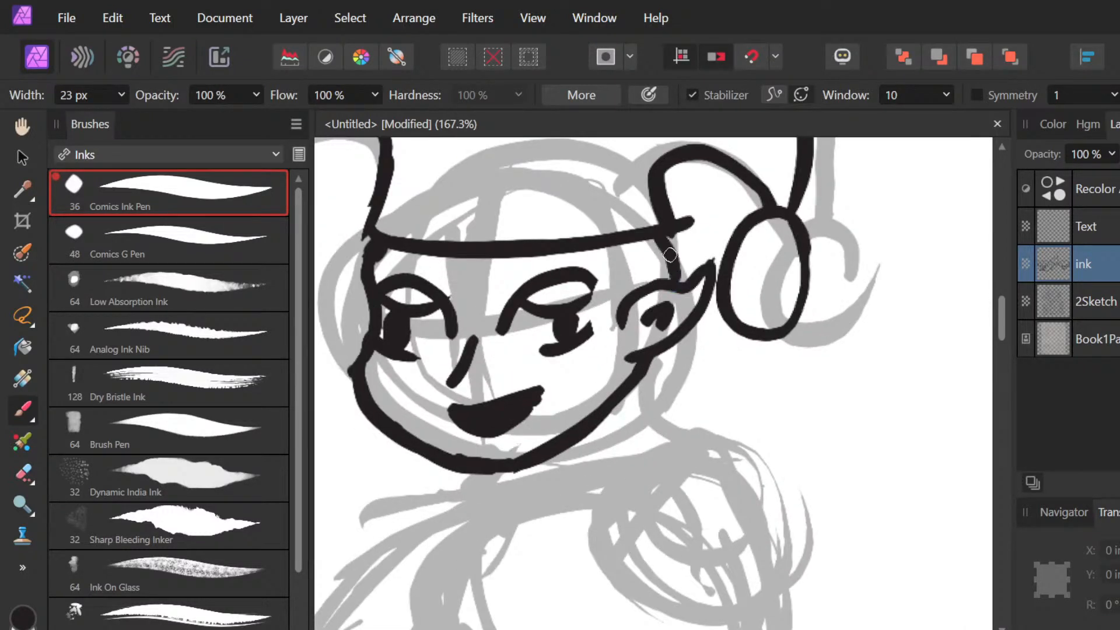
drag(662, 224, 670, 251)
mouse_move(669, 354)
mouse_down()
mouse_move(656, 375)
mouse_move(662, 435)
mouse_up()
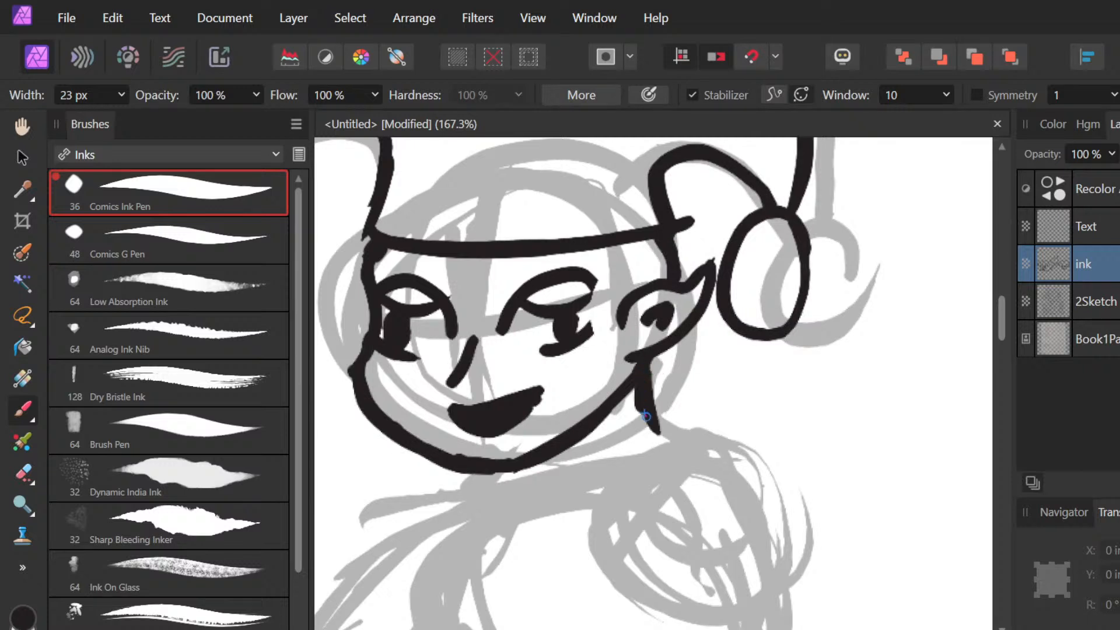
drag(647, 388, 676, 442)
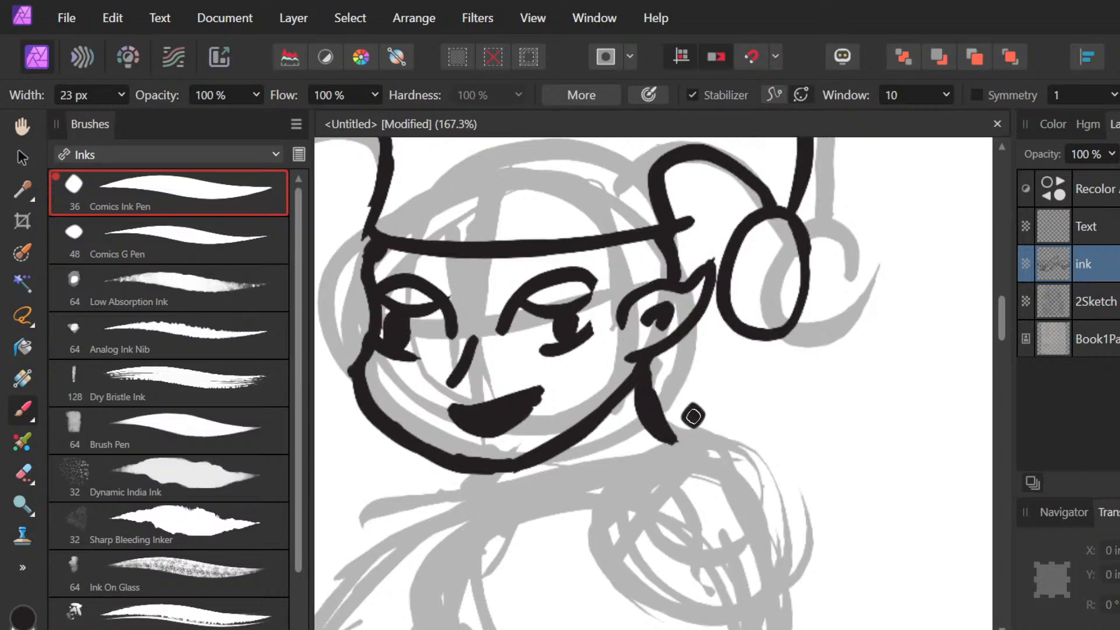
Step: Ink the first jester's thumb and the outer contour of the hand wrapping around the torch handle, down to the wrist
scroll(693, 416, down, 5)
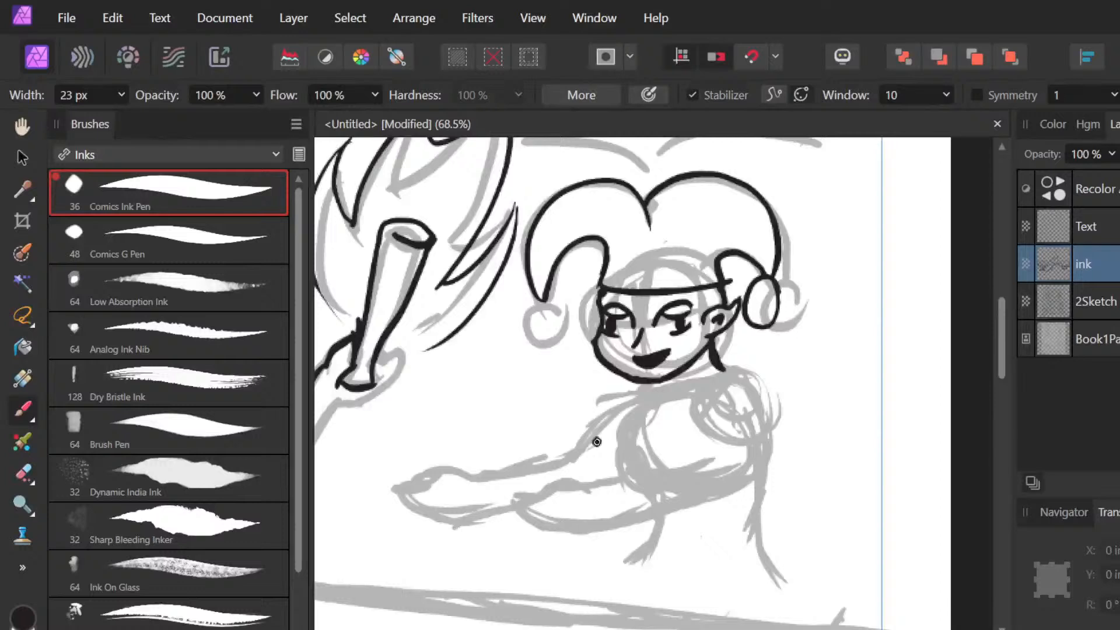
scroll(597, 442, left, 10)
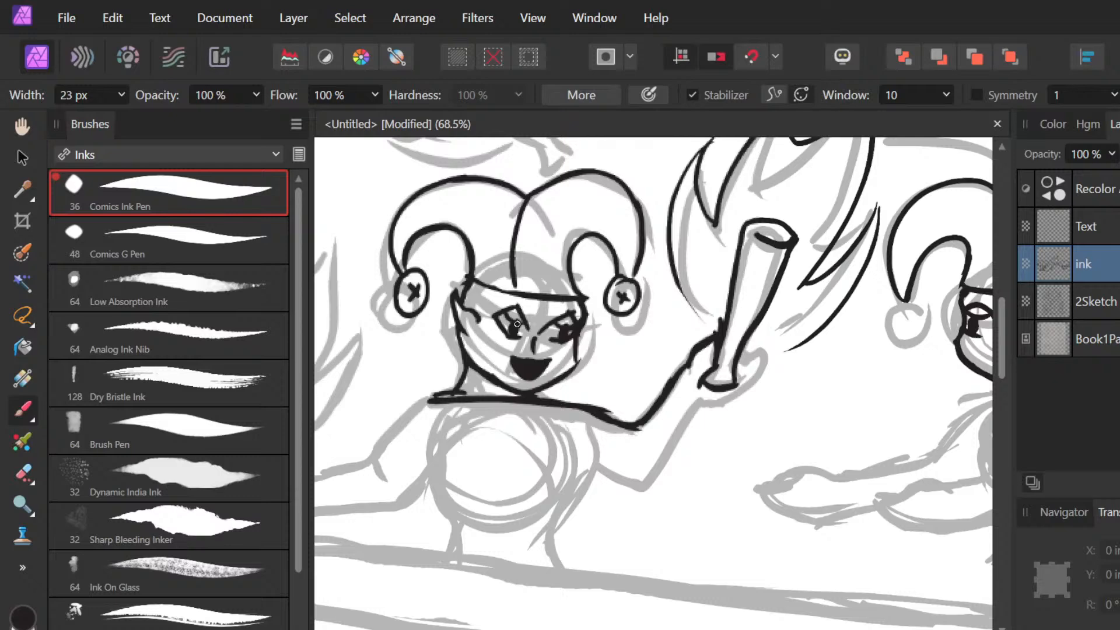
scroll(517, 324, left, 3)
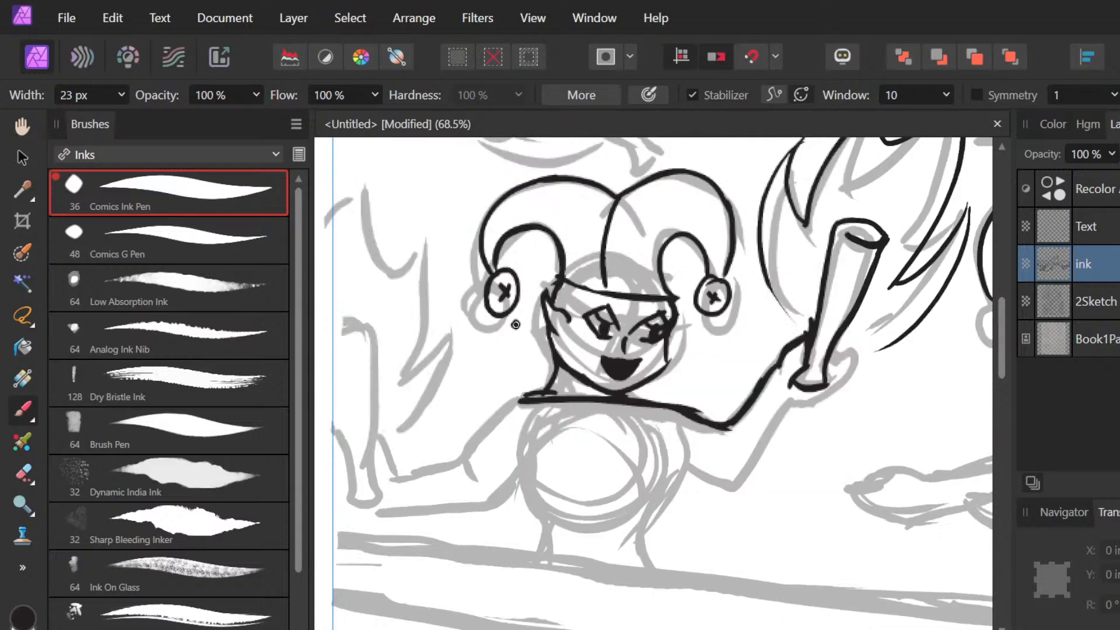
scroll(888, 379, down, 3)
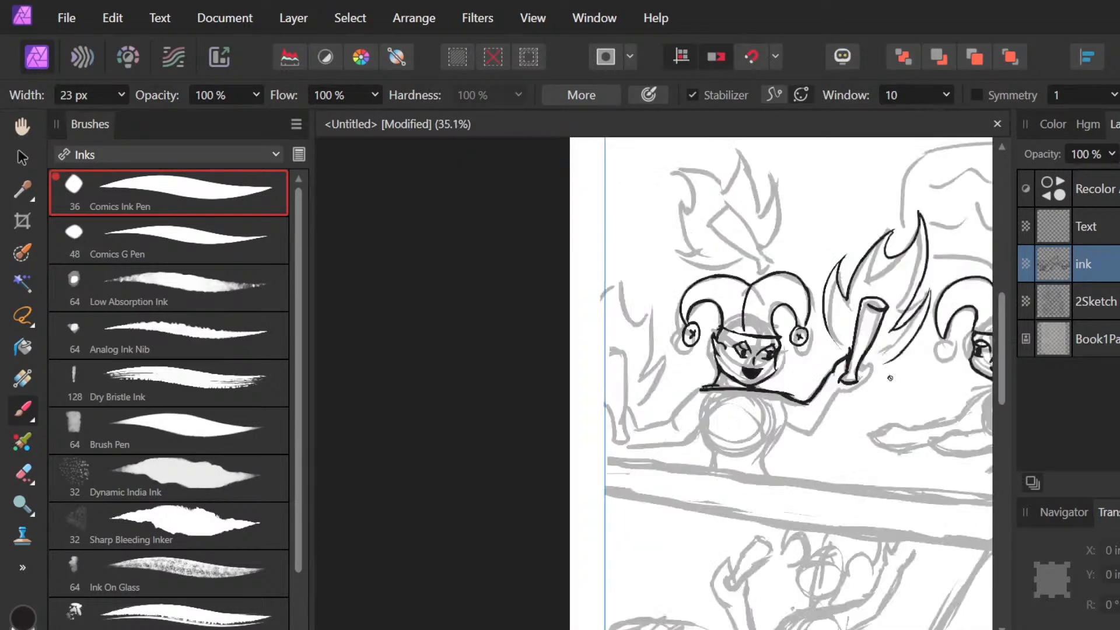
scroll(890, 378, up, 5)
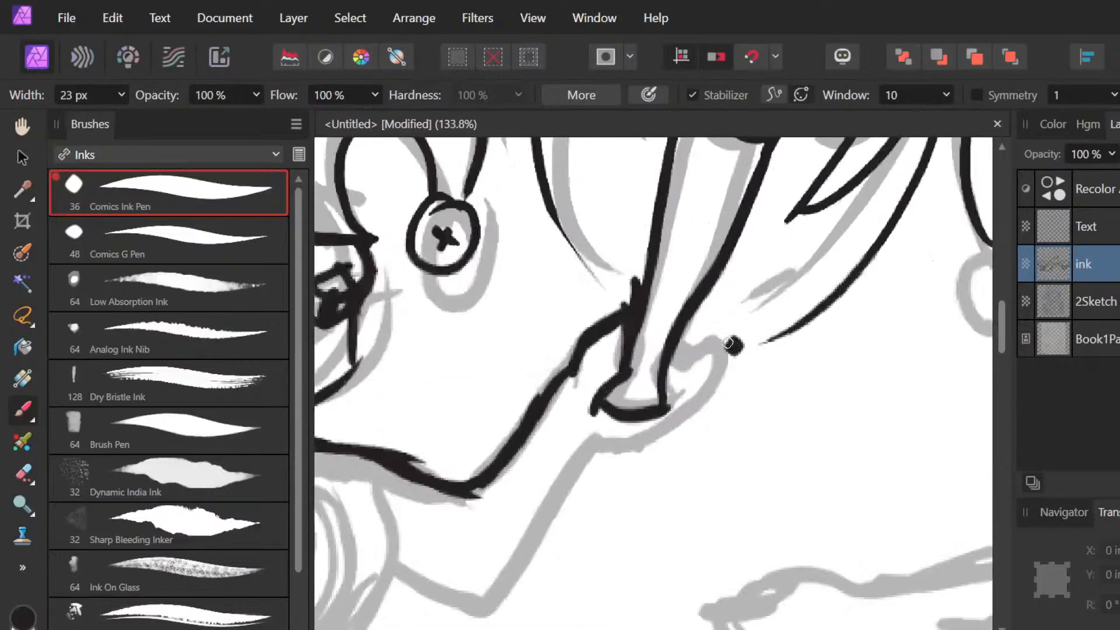
scroll(720, 343, up, 1)
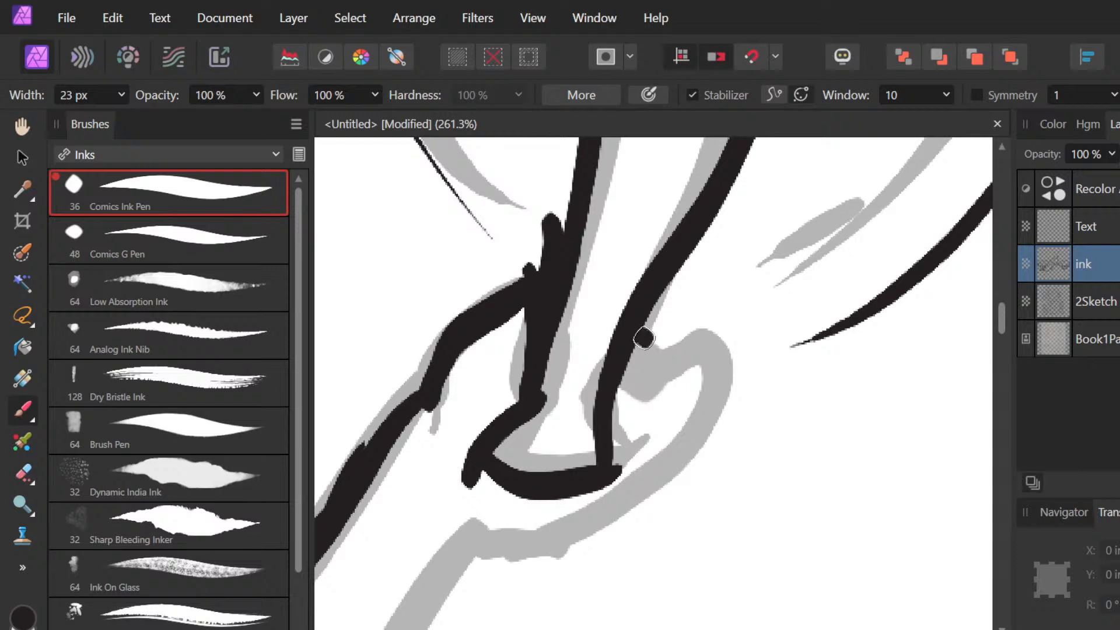
mouse_move(638, 357)
mouse_down()
mouse_move(696, 349)
mouse_move(557, 541)
mouse_move(600, 522)
mouse_move(487, 503)
mouse_up()
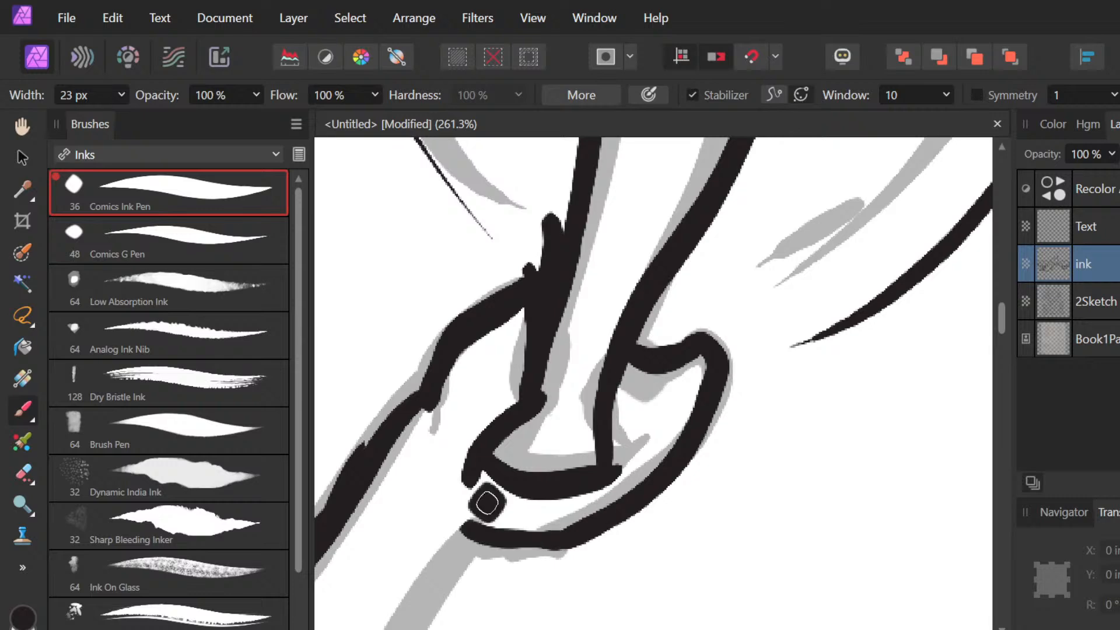
Step: Ink the underside of the first jester's raised forearm from the wrist down to the elbow
scroll(487, 503, down, 6)
scroll(487, 503, right, 2)
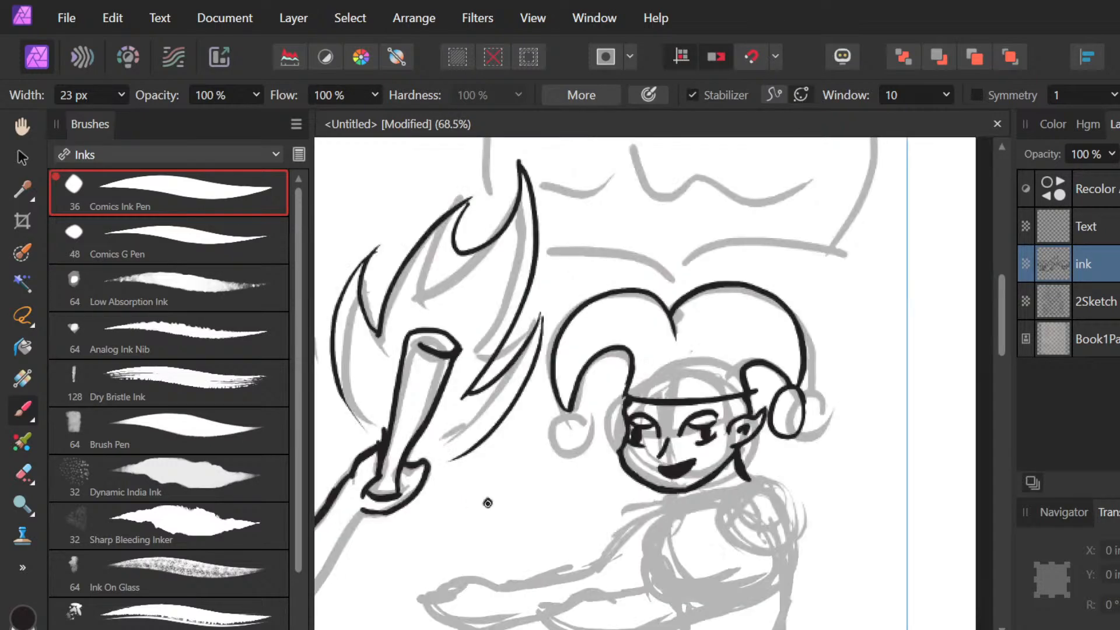
scroll(488, 502, left, 7)
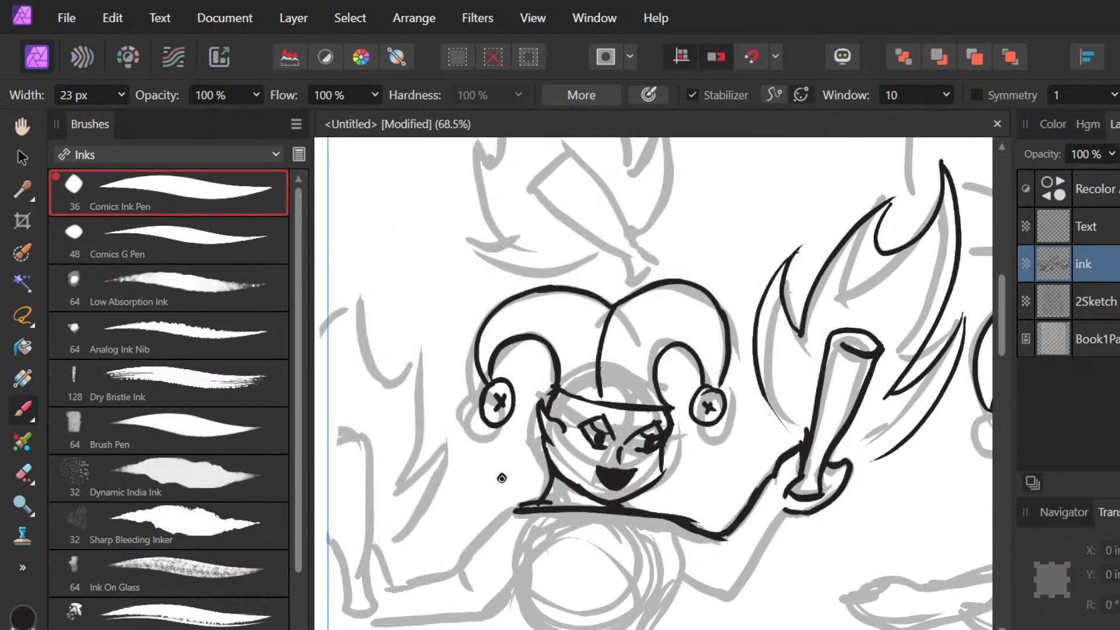
scroll(703, 477, down, 3)
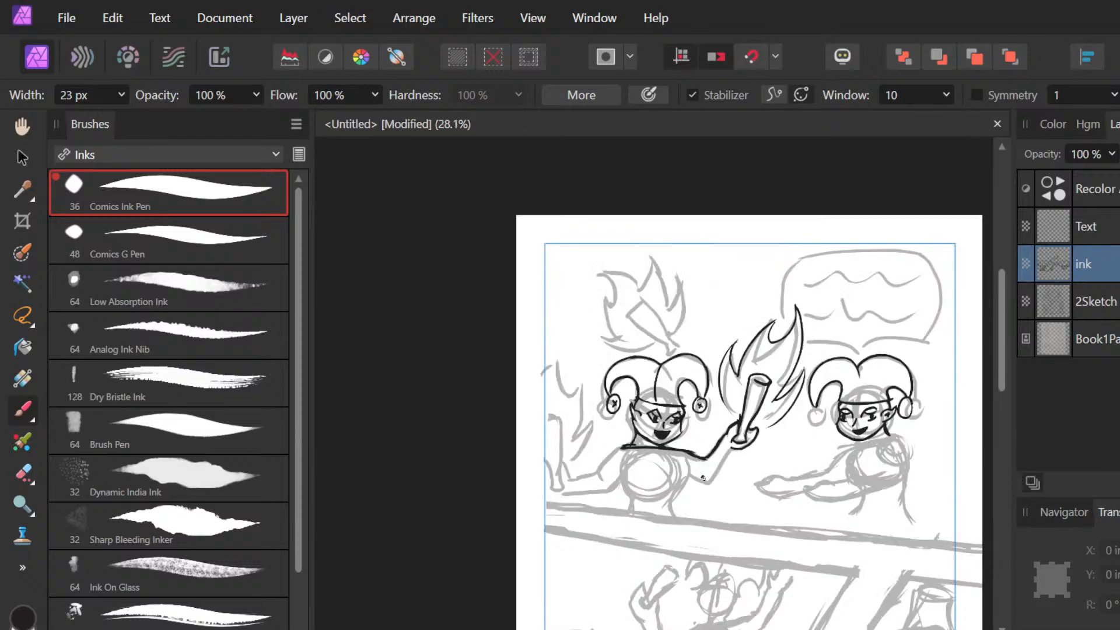
scroll(703, 477, up, 5)
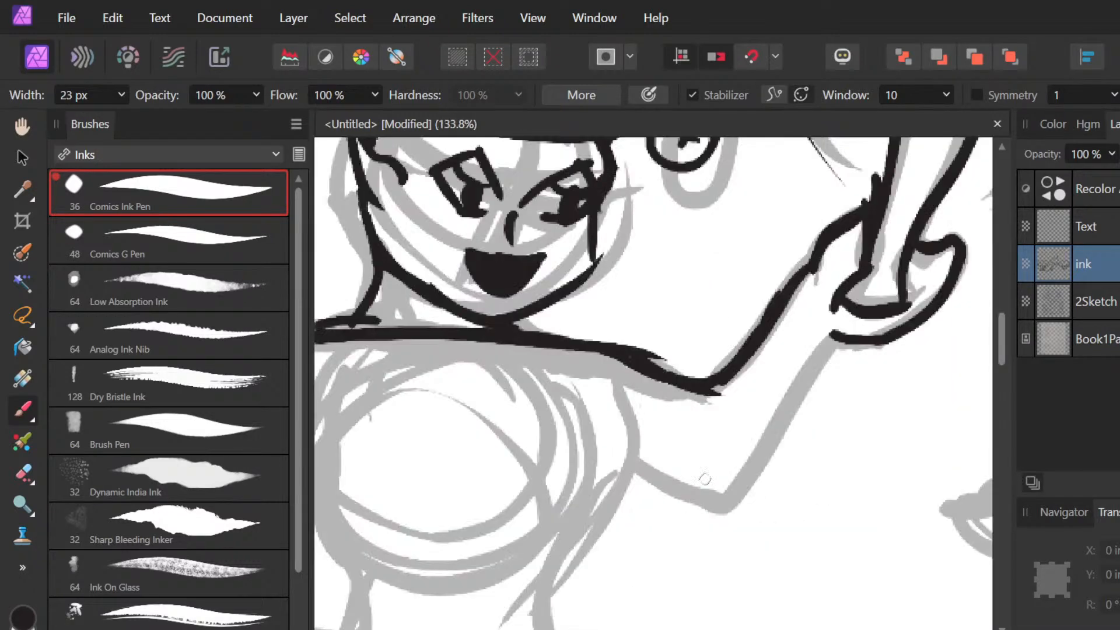
scroll(704, 479, up, 1)
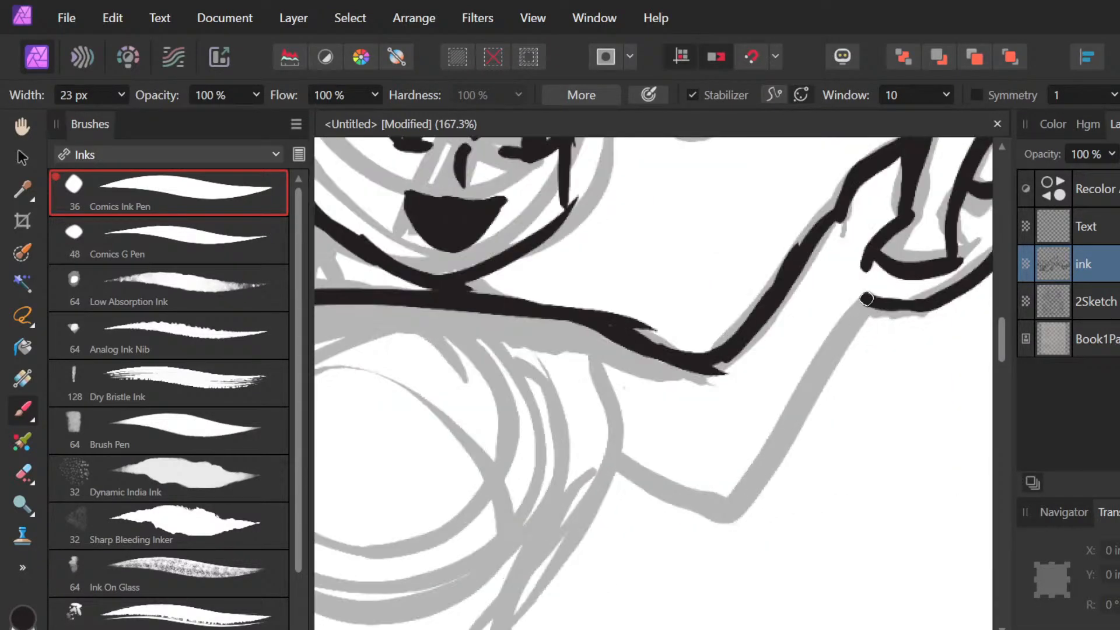
mouse_move(869, 308)
mouse_down()
mouse_move(804, 401)
mouse_move(745, 526)
mouse_up()
click(772, 503)
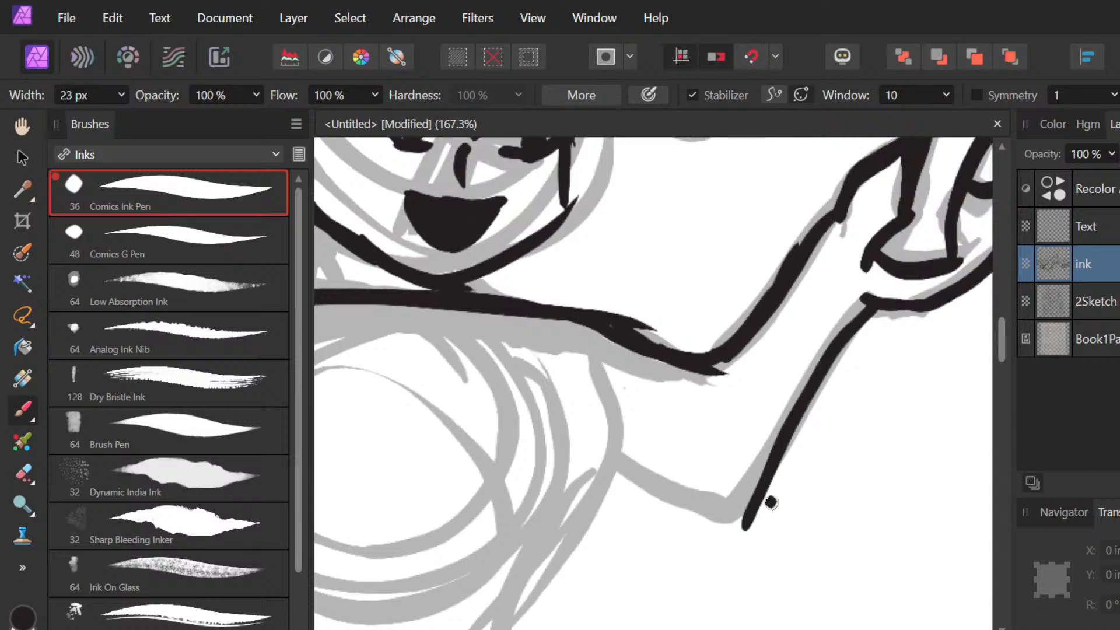
key(ctrl+z)
drag(869, 306, 744, 527)
key(ctrl+z)
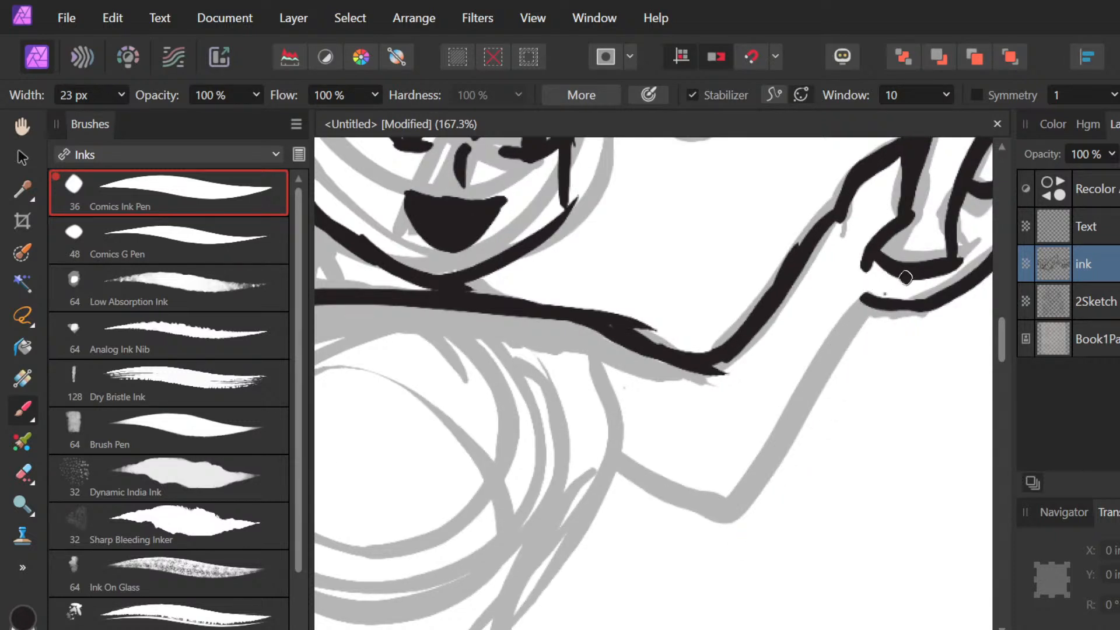
key(ctrl+shift+z)
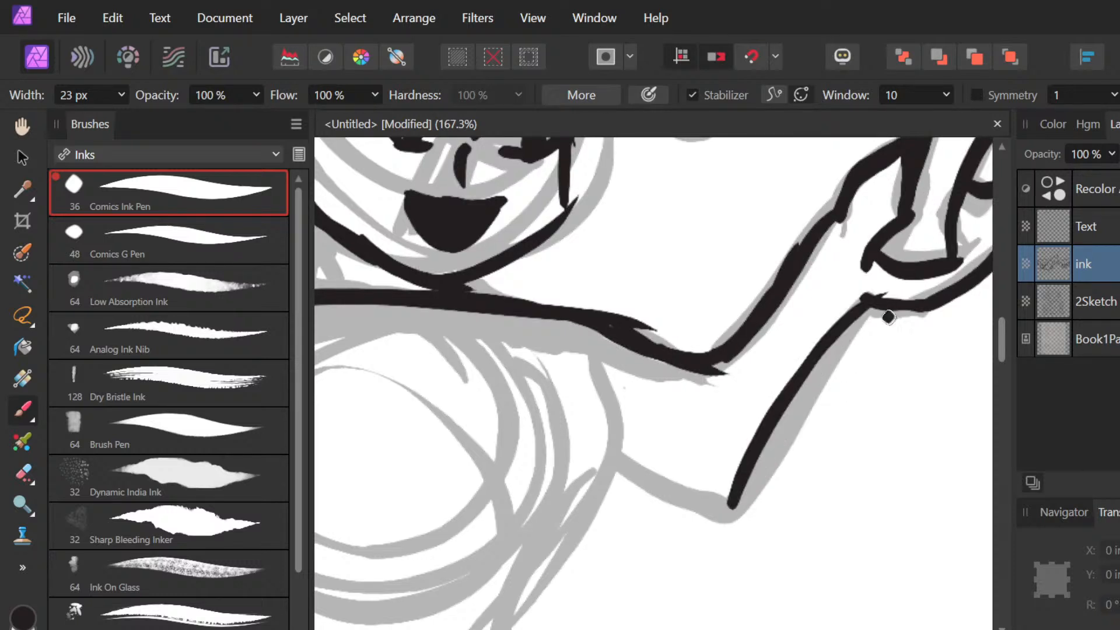
Step: Erase the stray ink spikes along the first jester's upper arm line and at the inner elbow
key(e)
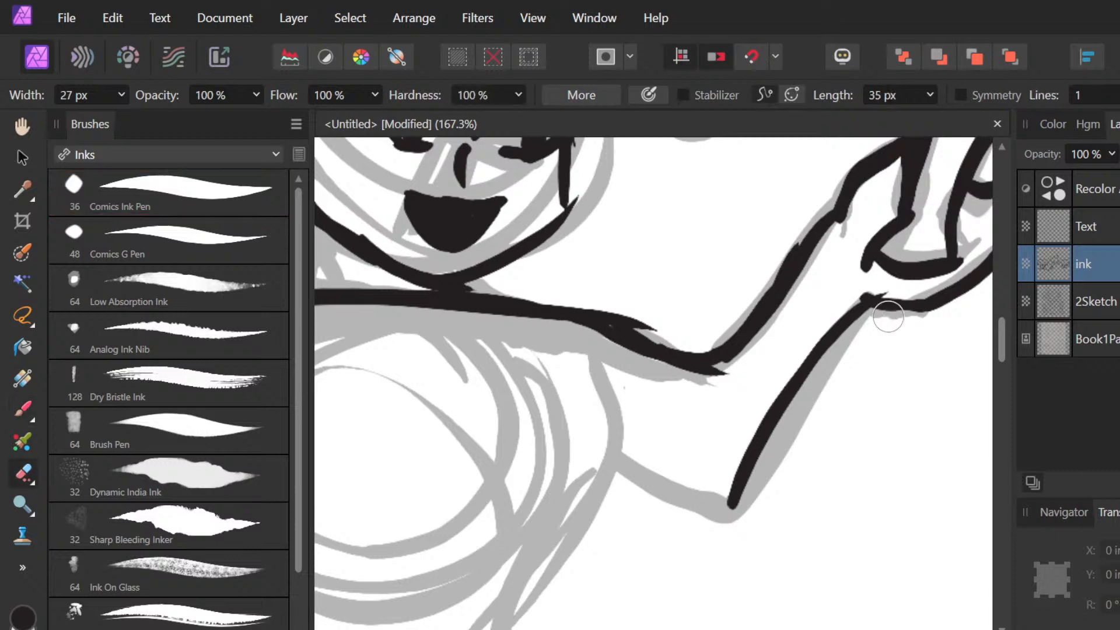
drag(618, 302, 661, 330)
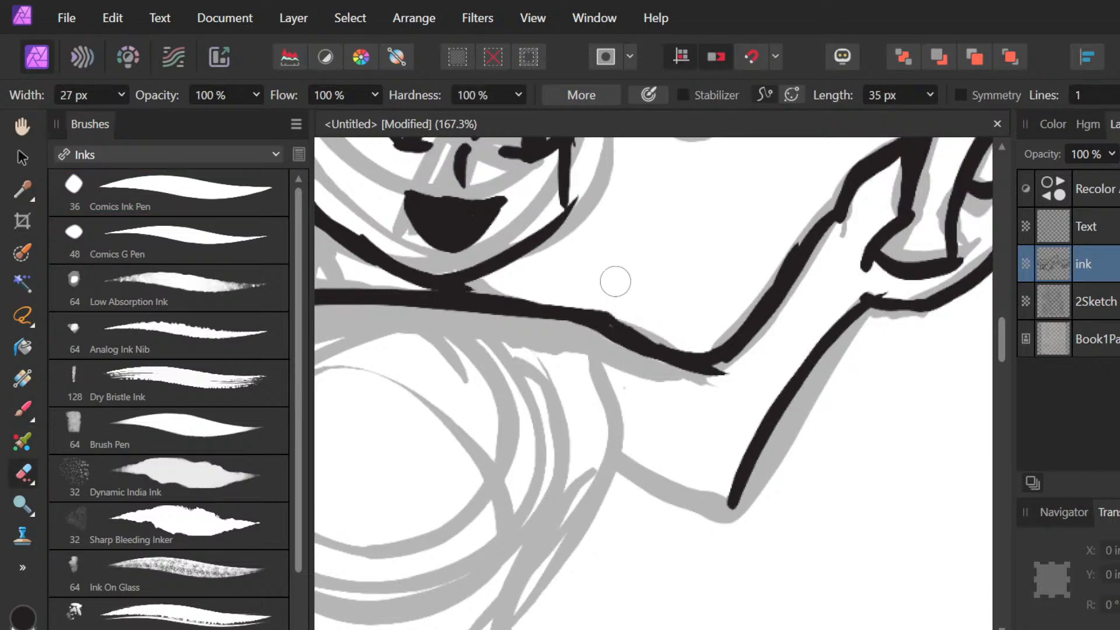
drag(724, 401, 740, 380)
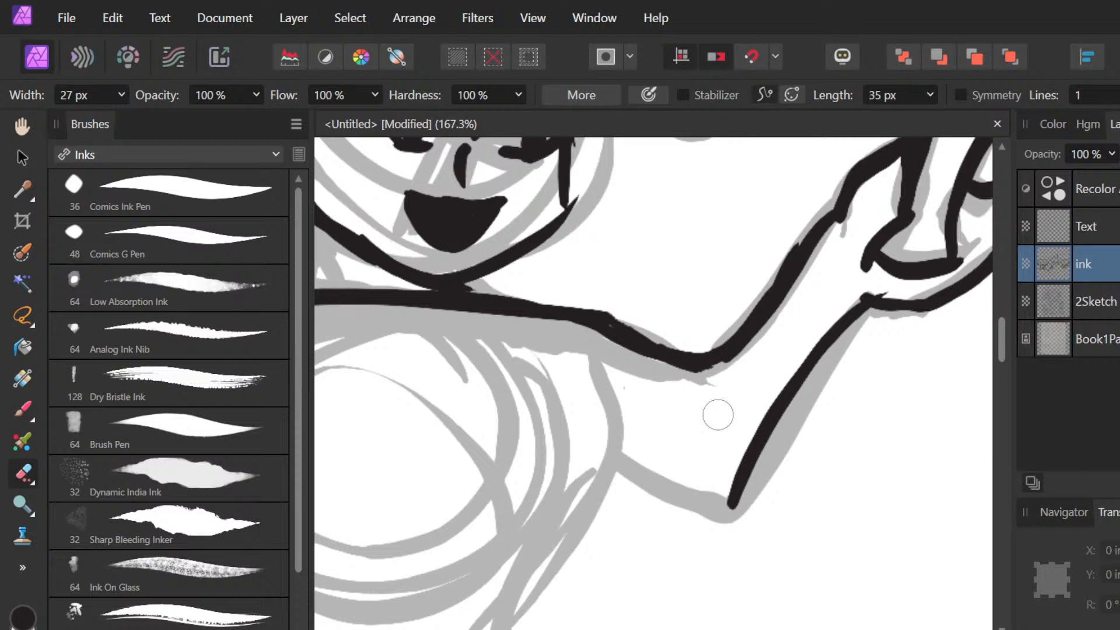
key(ctrl+z)
Step: Ink a short crease at the raised arm's inner elbow and the underside of the upper arm, joining it to the forearm line
key(b)
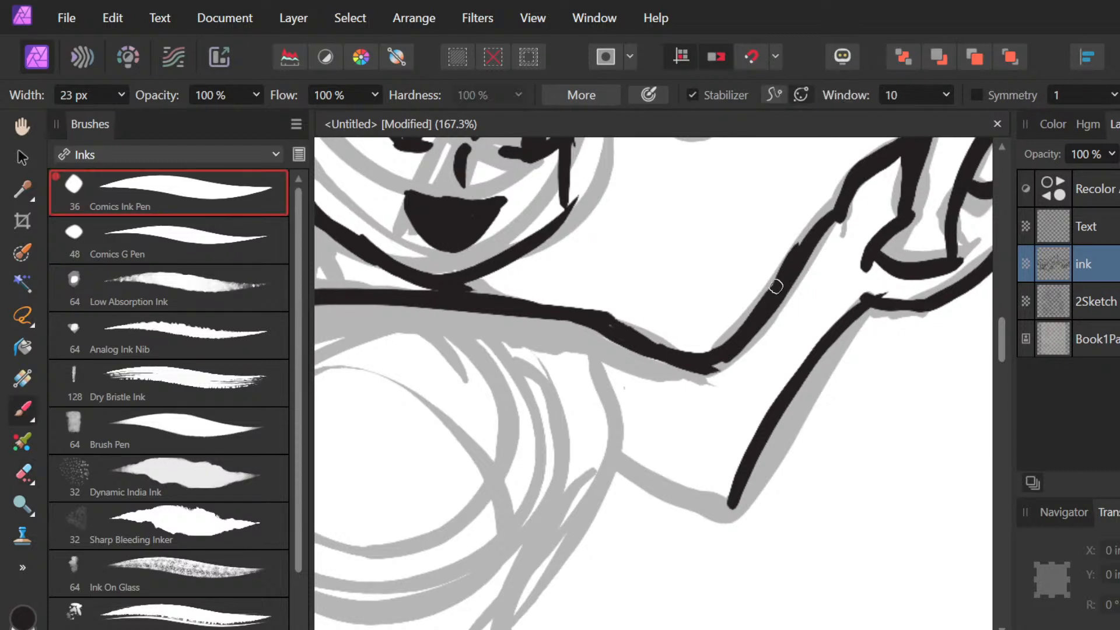
mouse_move(804, 260)
mouse_down()
mouse_move(712, 370)
mouse_move(719, 408)
mouse_up()
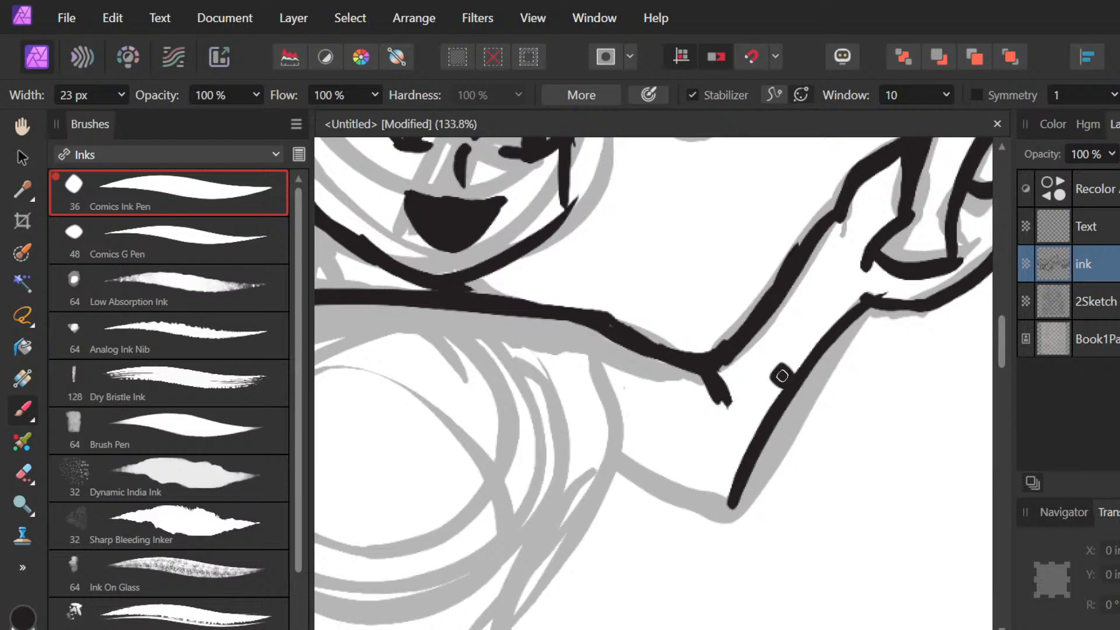
scroll(782, 375, down, 3)
scroll(783, 376, up, 3)
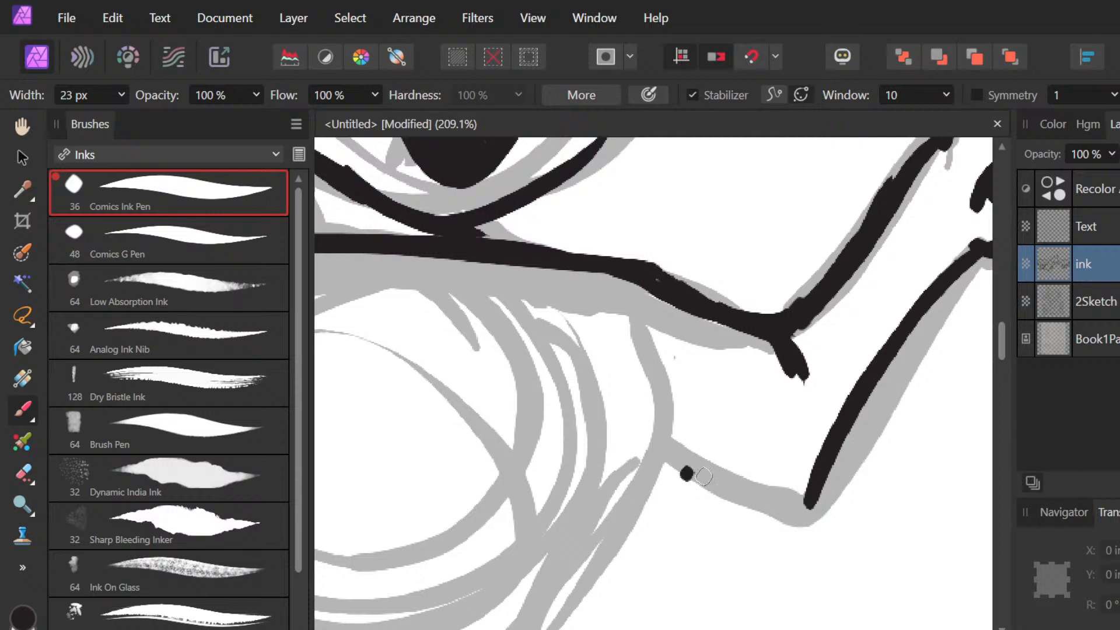
drag(653, 464, 811, 526)
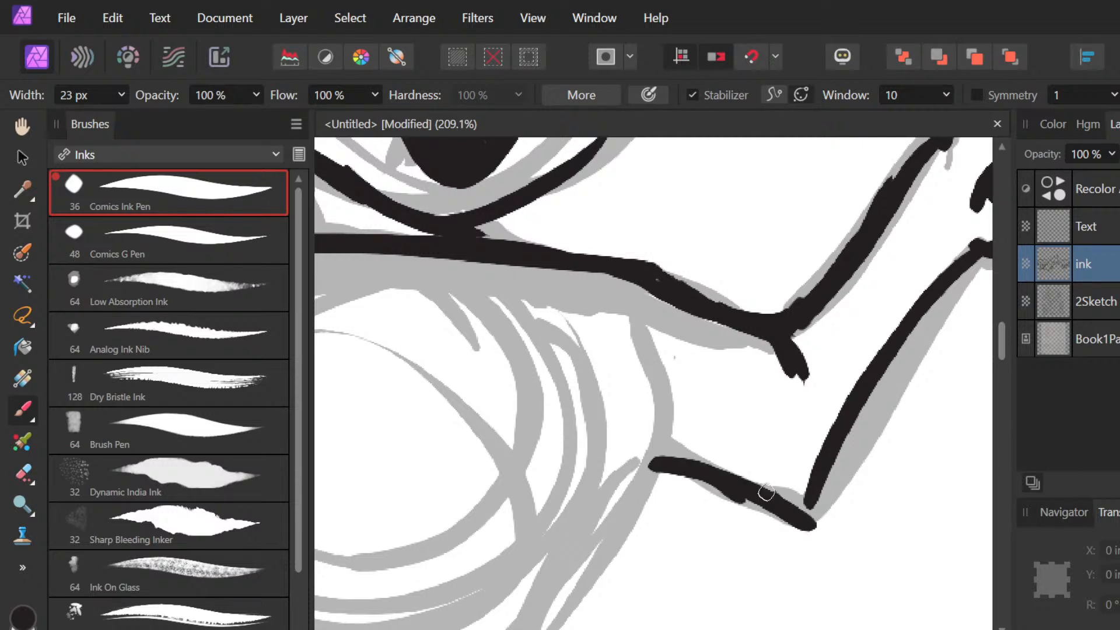
drag(766, 492, 846, 500)
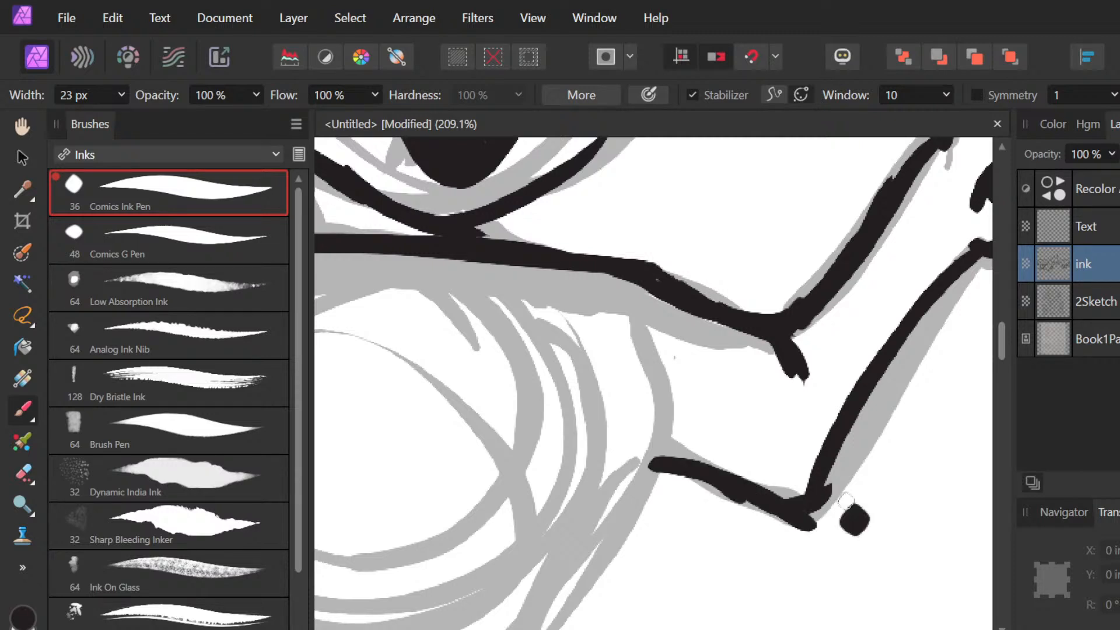
Step: Thicken the first jester's shoulder line where it slopes down into the raised arm
scroll(845, 502, down, 7)
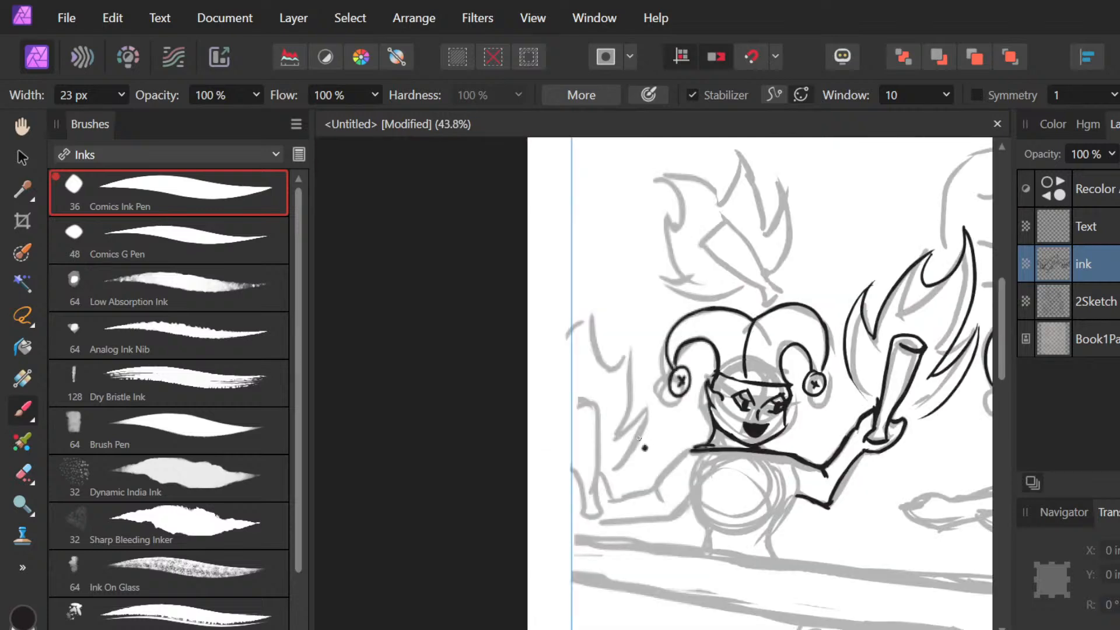
scroll(624, 399, down, 1)
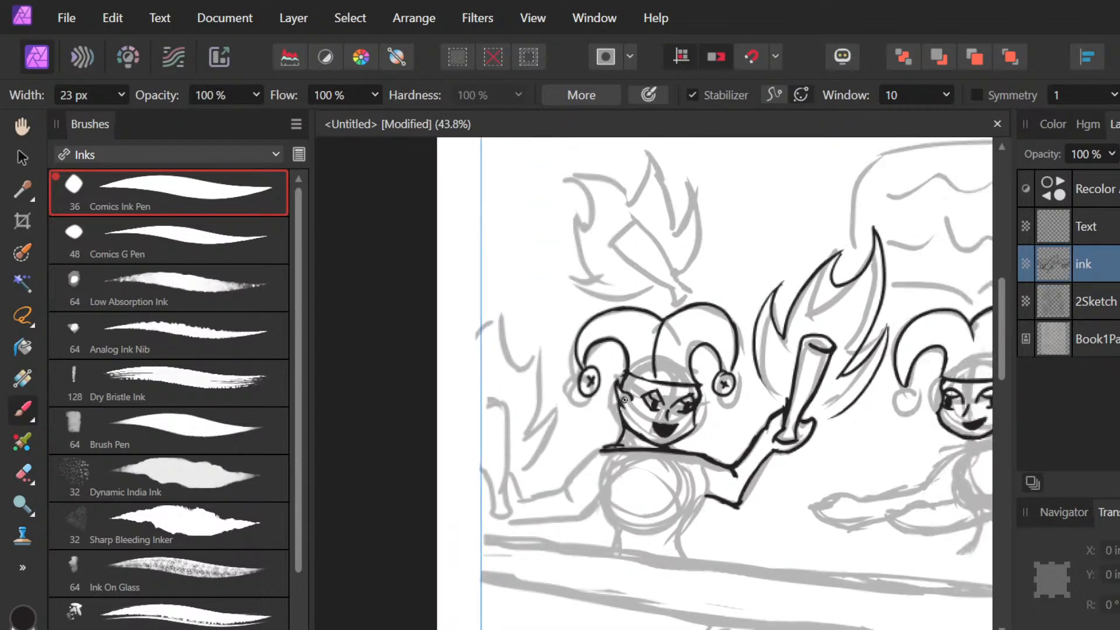
scroll(633, 399, down, 2)
scroll(635, 392, up, 1)
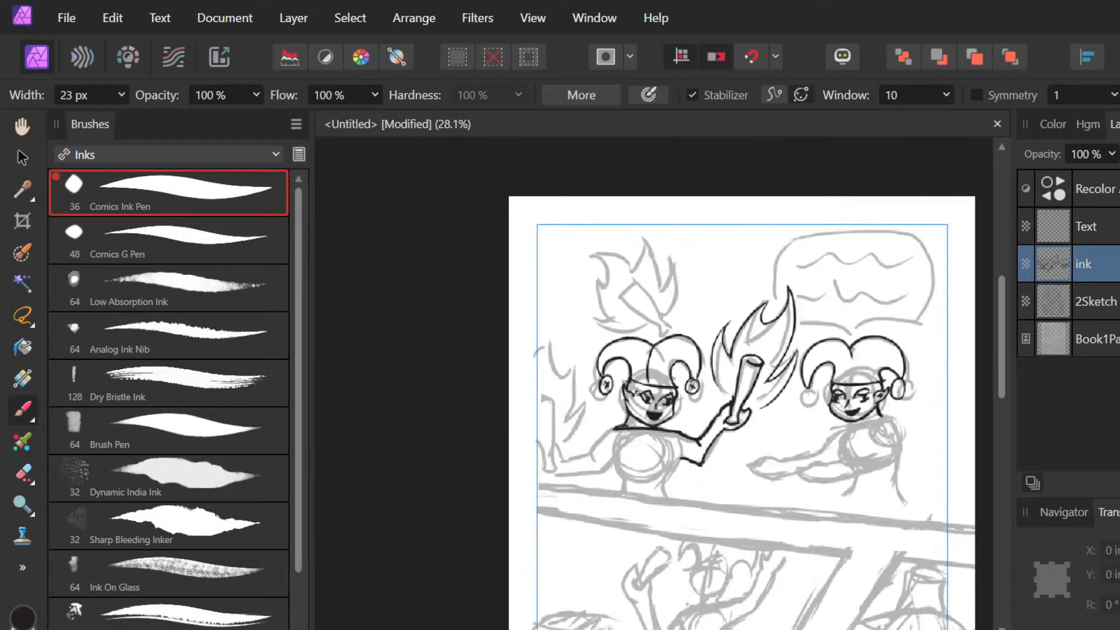
scroll(637, 393, down, 1)
scroll(637, 393, up, 1)
scroll(636, 393, up, 3)
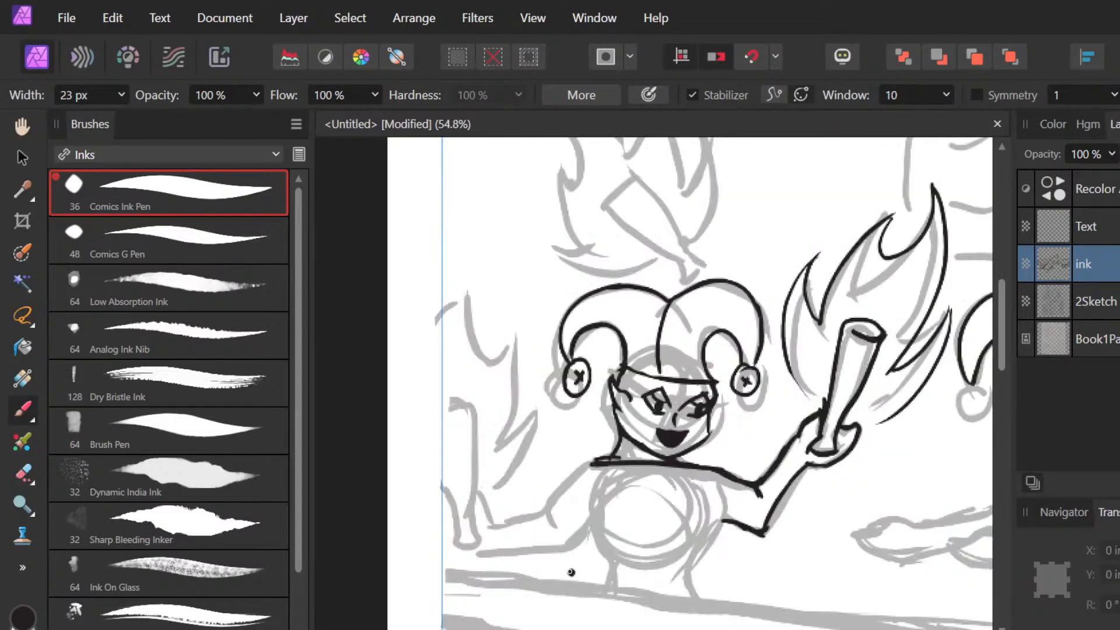
scroll(570, 573, up, 6)
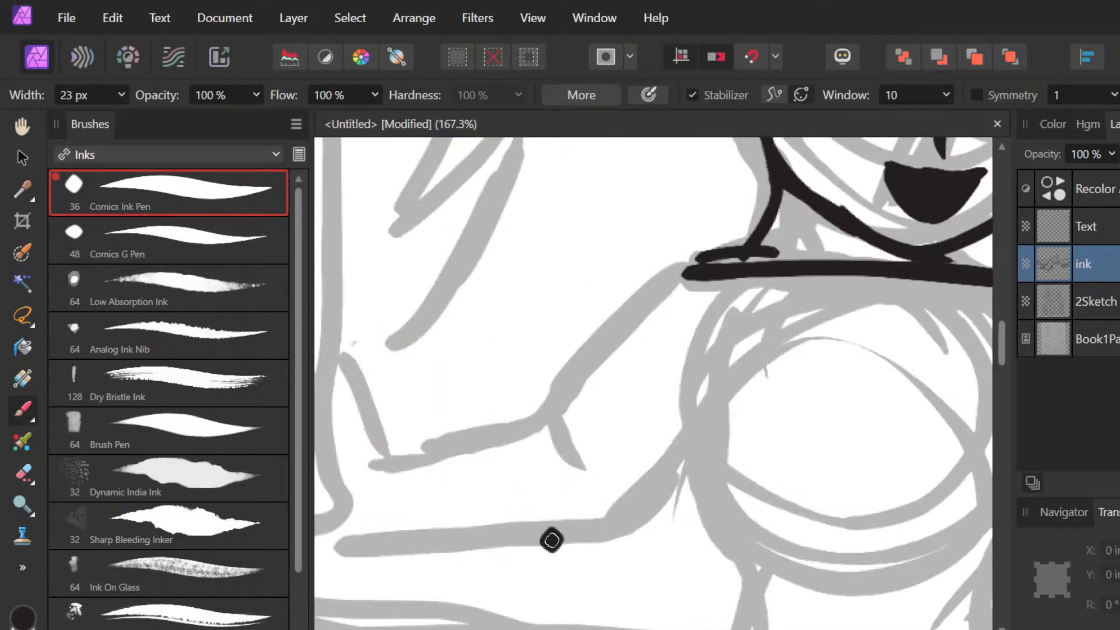
scroll(551, 538, down, 4)
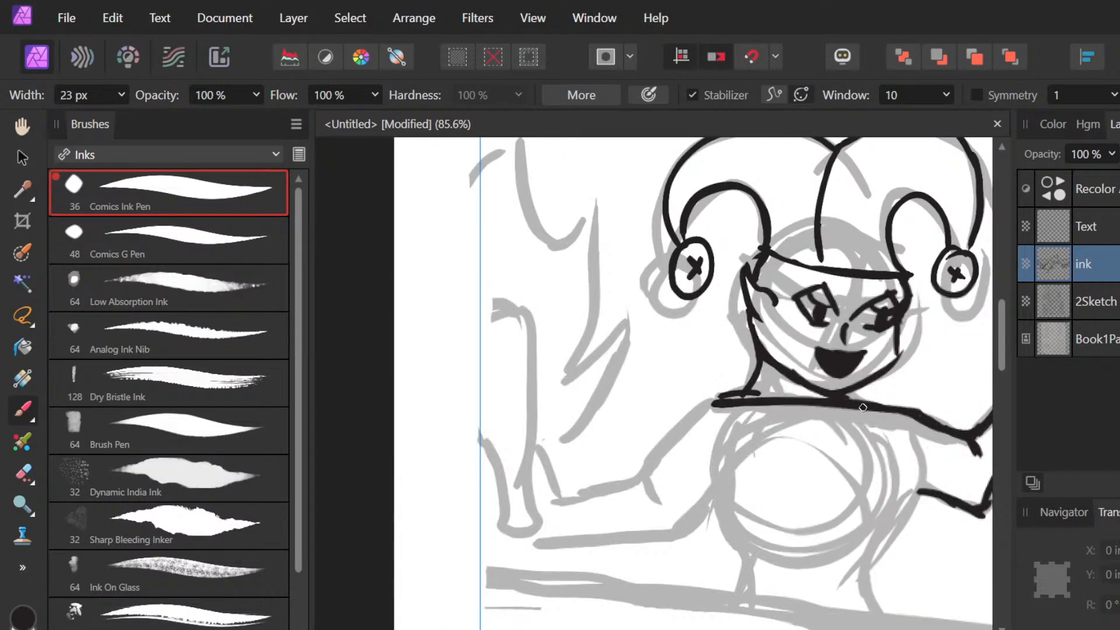
drag(863, 407, 957, 449)
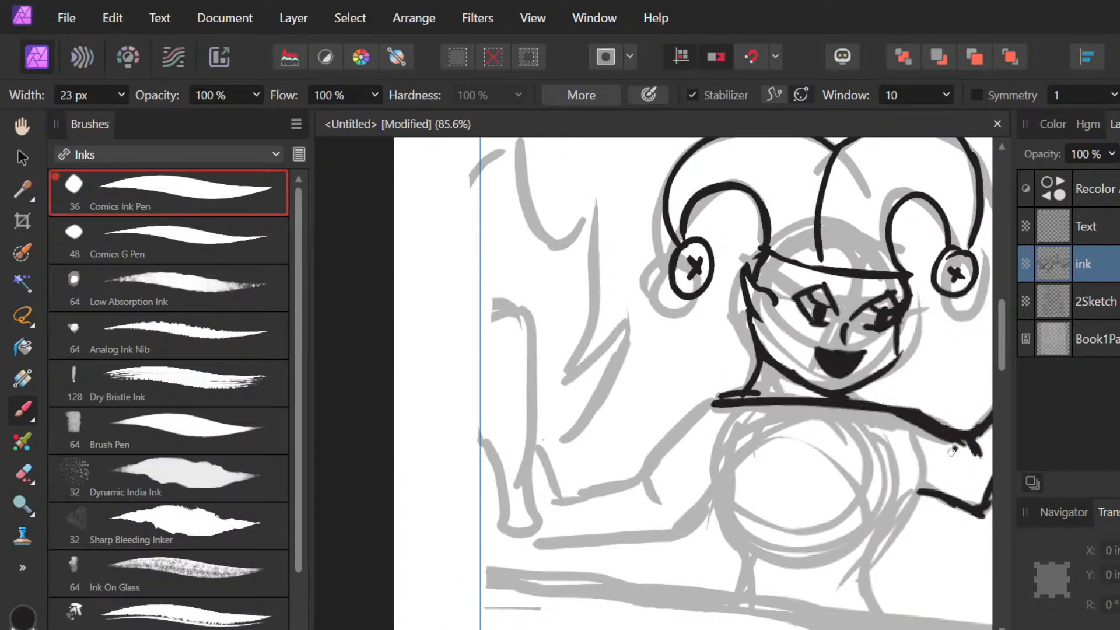
key(e)
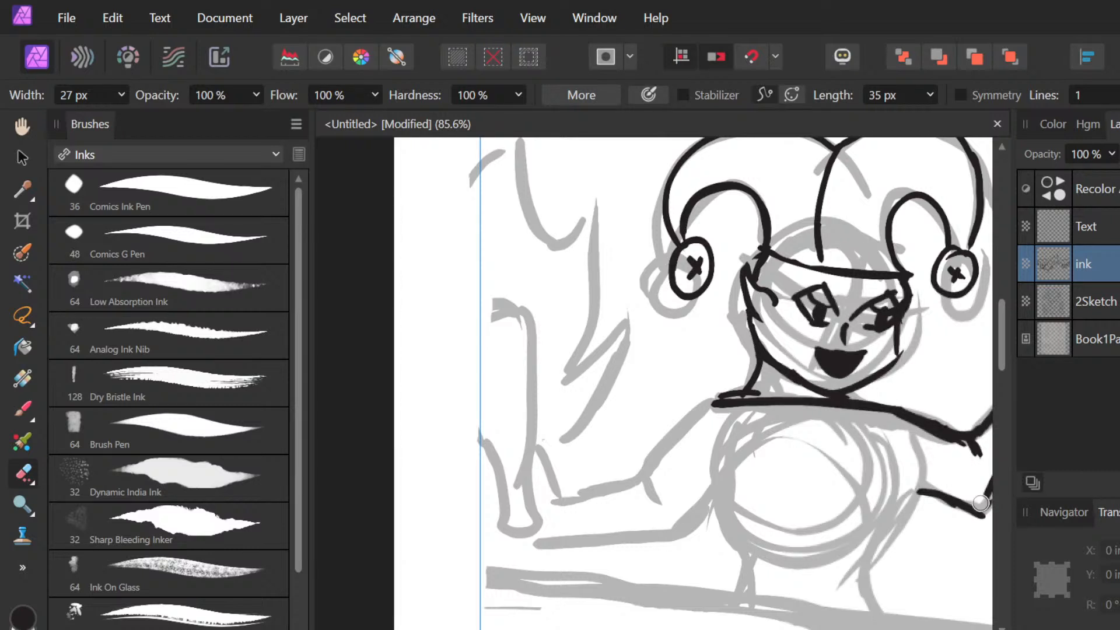
Step: Ink the first jester's other upper arm from shoulder to elbow, and erase the neck line and stray strokes above that shoulder
key(b)
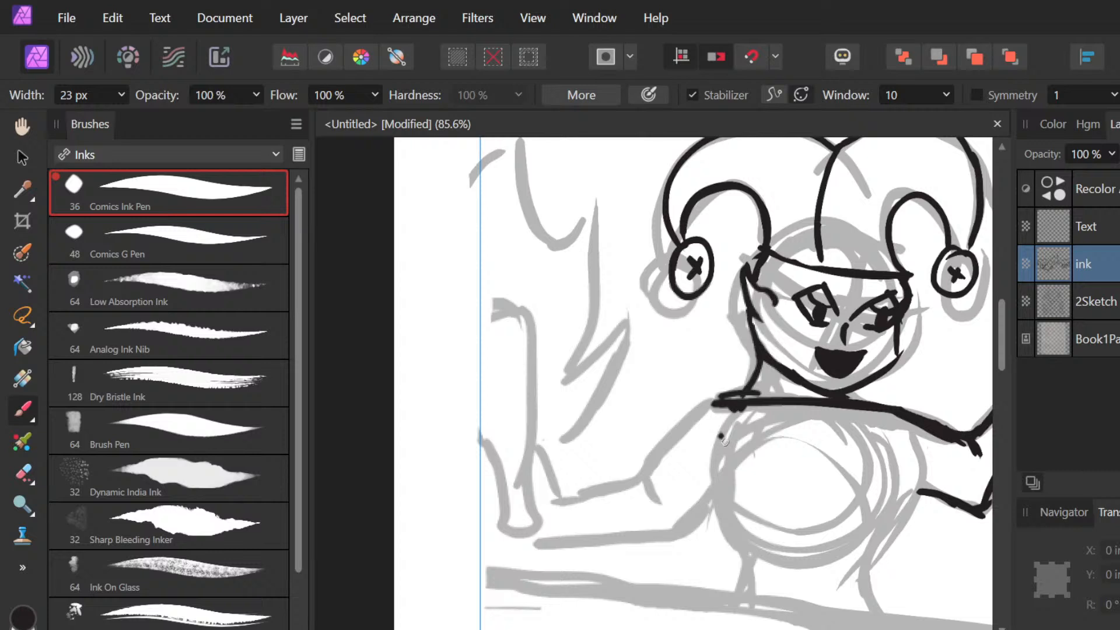
mouse_move(739, 403)
mouse_down()
mouse_move(697, 414)
mouse_move(675, 438)
mouse_up()
key(ctrl+z)
drag(746, 404, 640, 479)
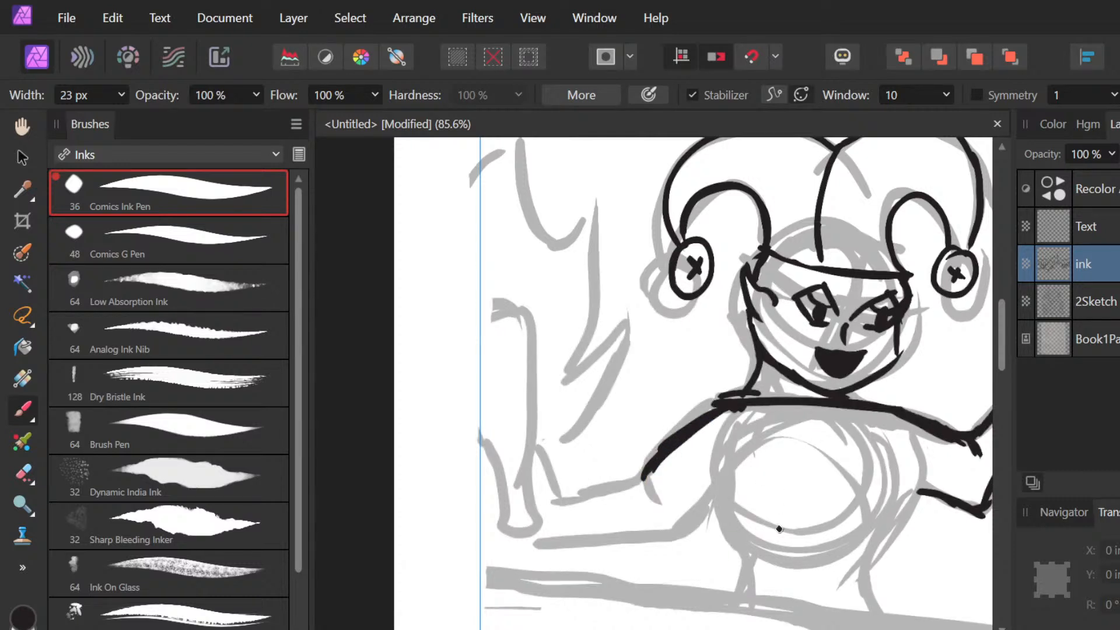
key(e)
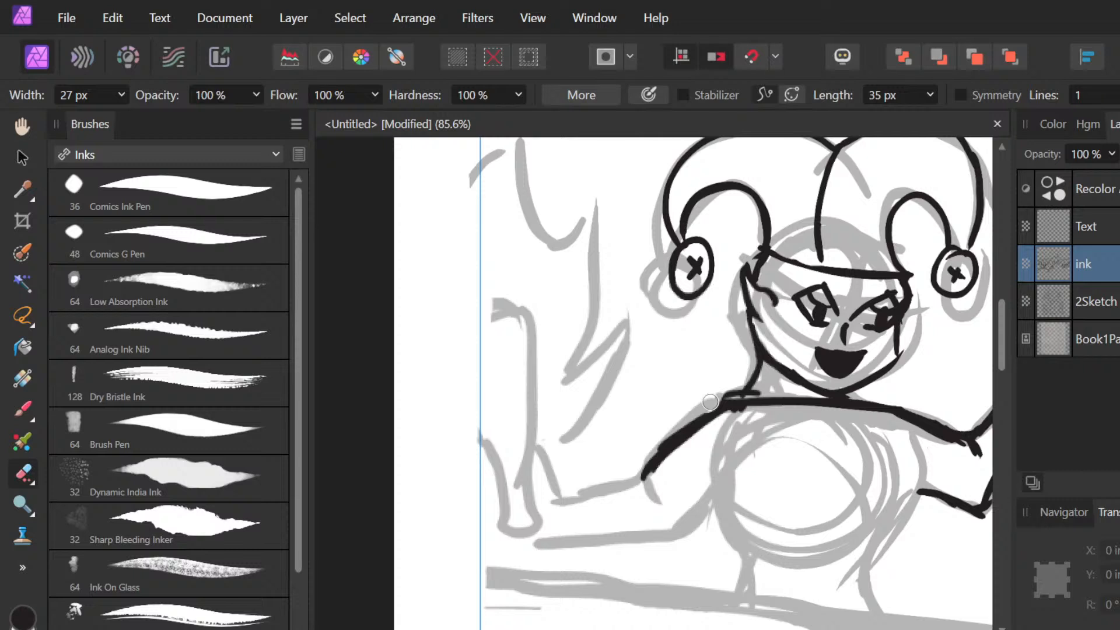
mouse_move(710, 401)
mouse_down()
mouse_move(784, 400)
mouse_move(754, 378)
mouse_move(748, 392)
mouse_move(760, 392)
mouse_move(740, 398)
mouse_move(755, 359)
mouse_up()
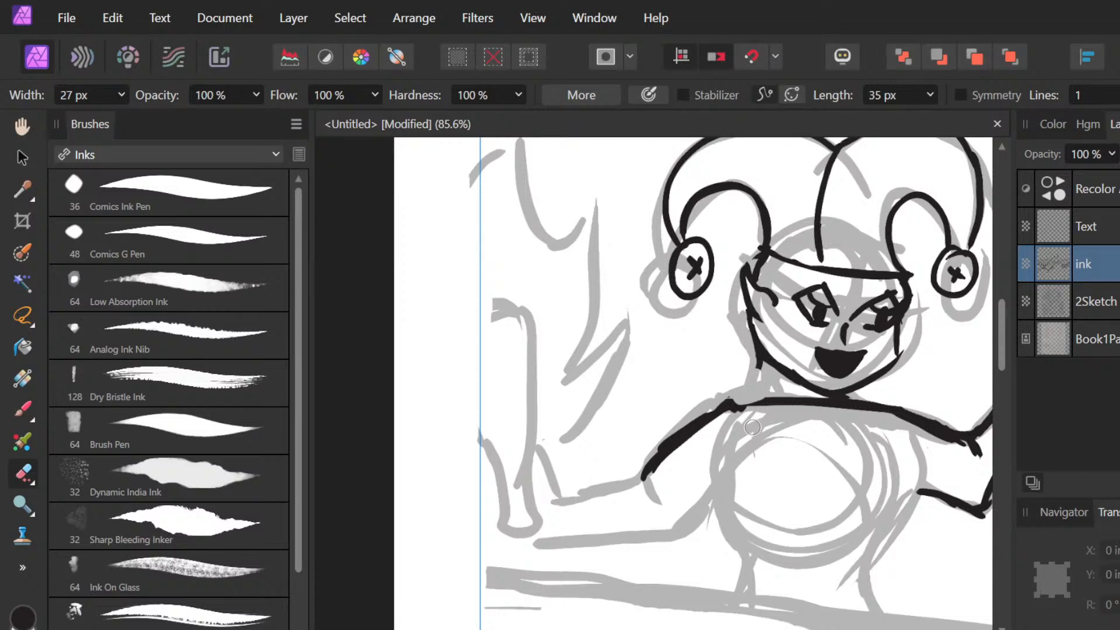
Step: Ink the first jester's neck below the jaw, and erase the stray dot beside it and the rough upper edge of the shoulder
key(b)
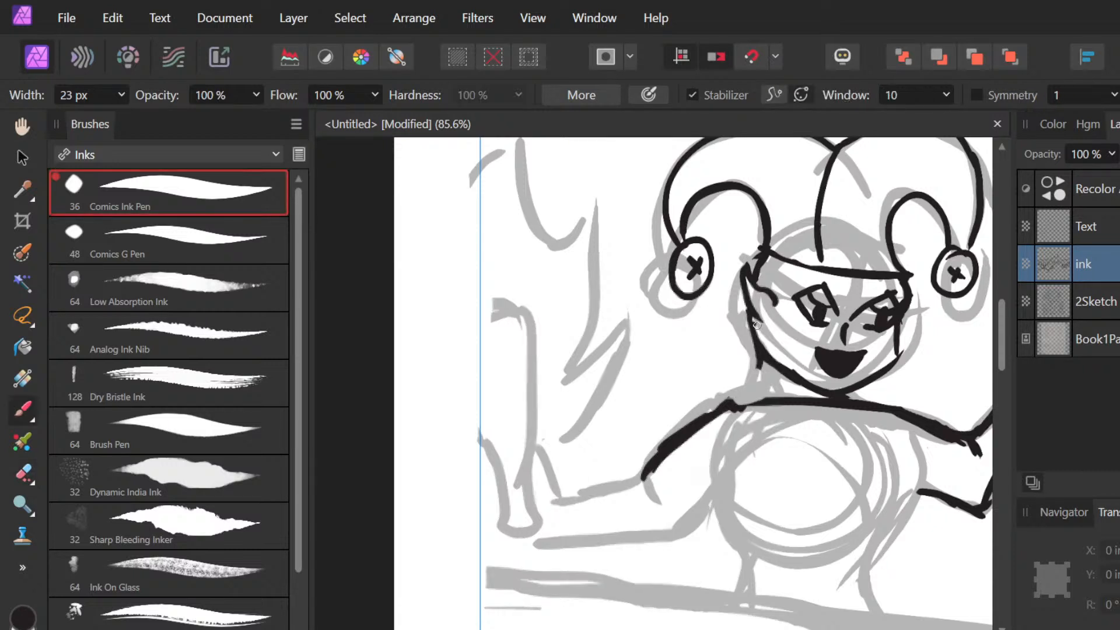
mouse_move(757, 331)
mouse_down()
mouse_move(762, 375)
mouse_move(781, 395)
mouse_up()
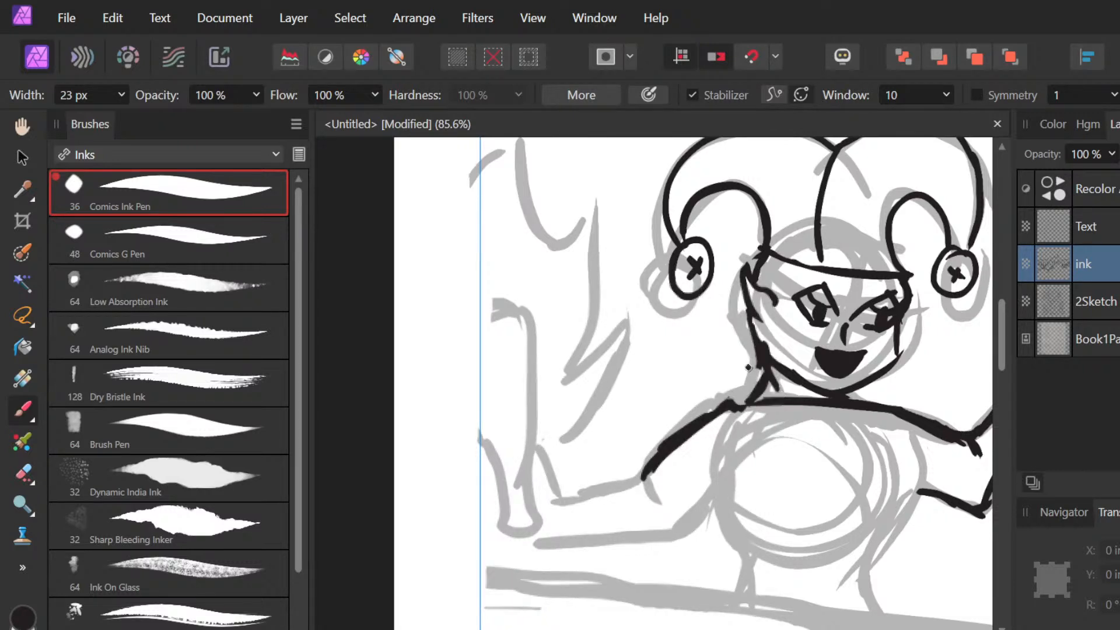
key(e)
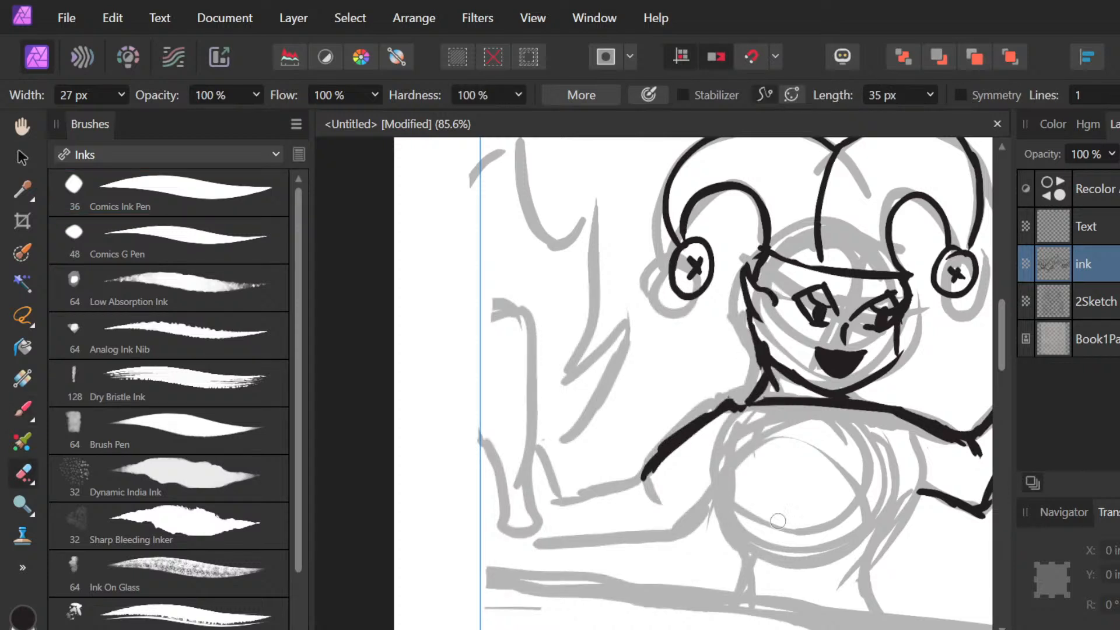
drag(706, 414, 644, 445)
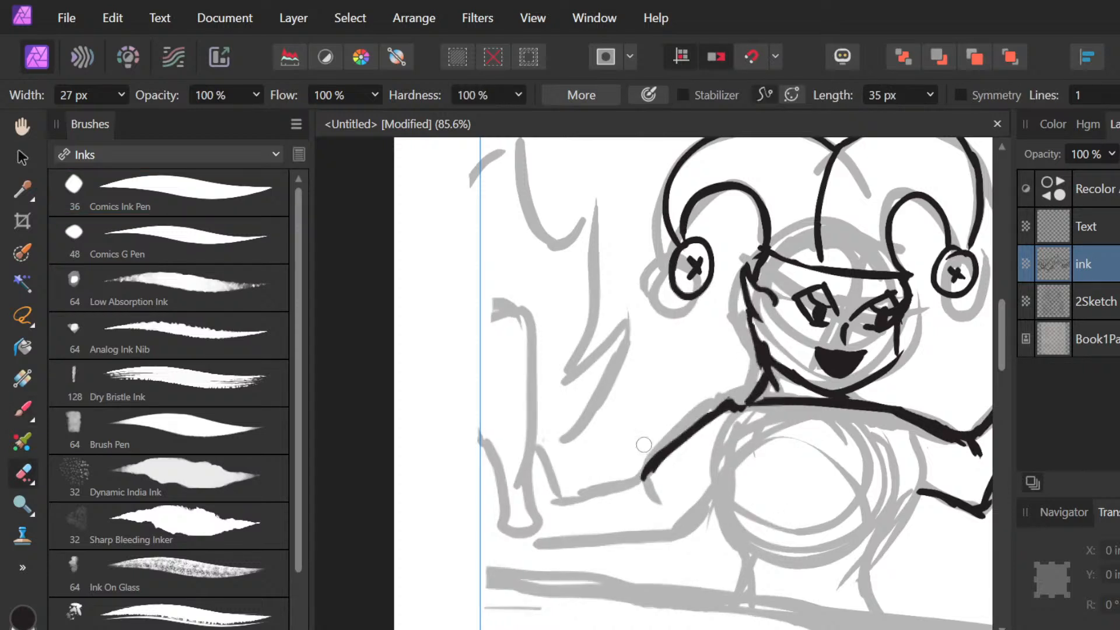
drag(723, 397, 731, 393)
Step: Touch up the junction of the neck and shoulder lines with short ink strokes, undoing the ones that miss
key(b)
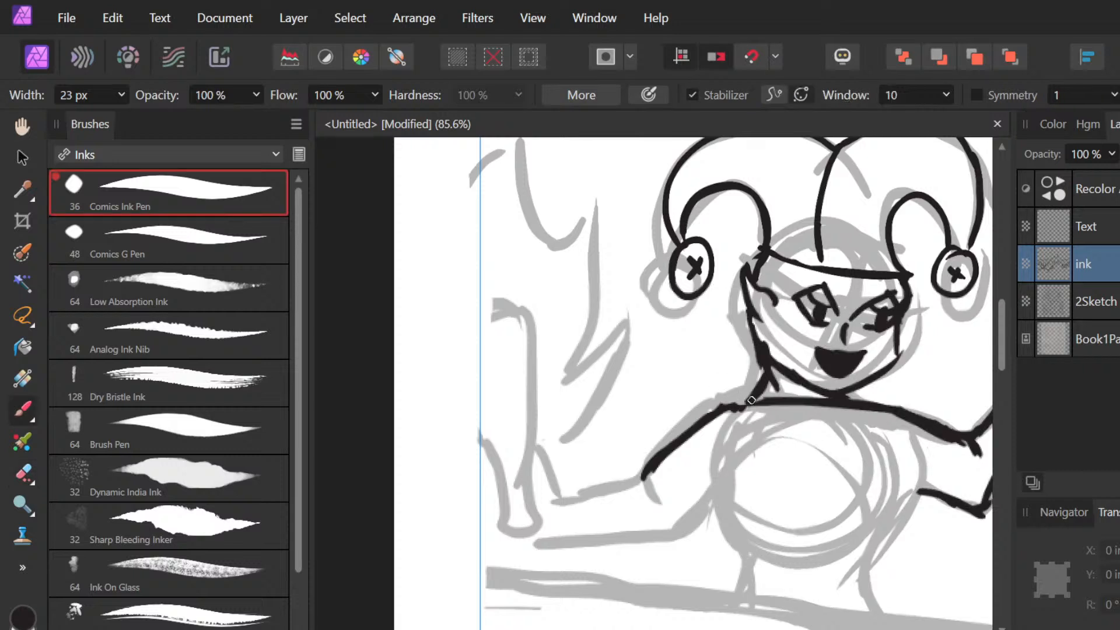
drag(752, 400, 740, 410)
key(ctrl+z)
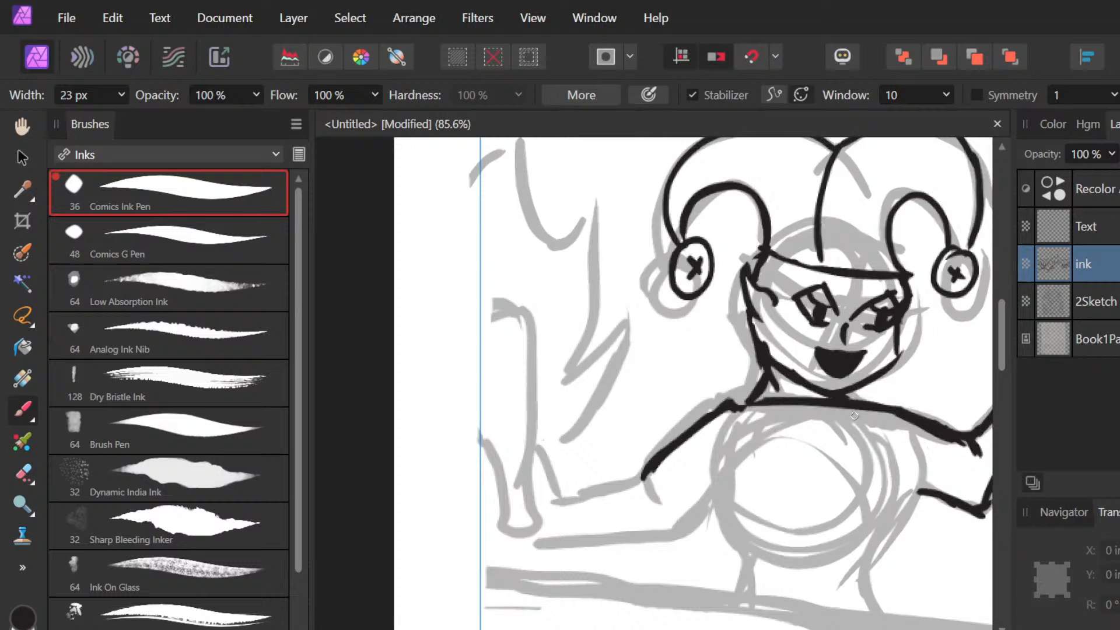
key(ctrl+z)
drag(740, 408, 761, 407)
key(ctrl+z)
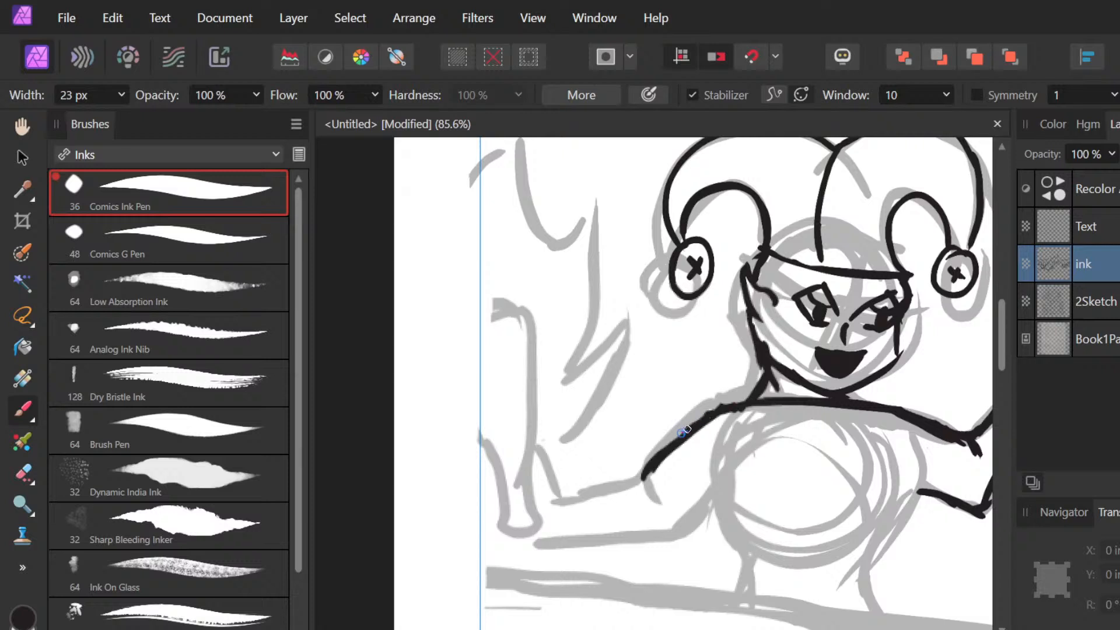
Step: Ink the lowered arm's elbow crease and upper-arm underside, continuing from the armpit down the side of the torso
mouse_move(681, 435)
mouse_down()
mouse_move(646, 490)
mouse_move(653, 503)
mouse_up()
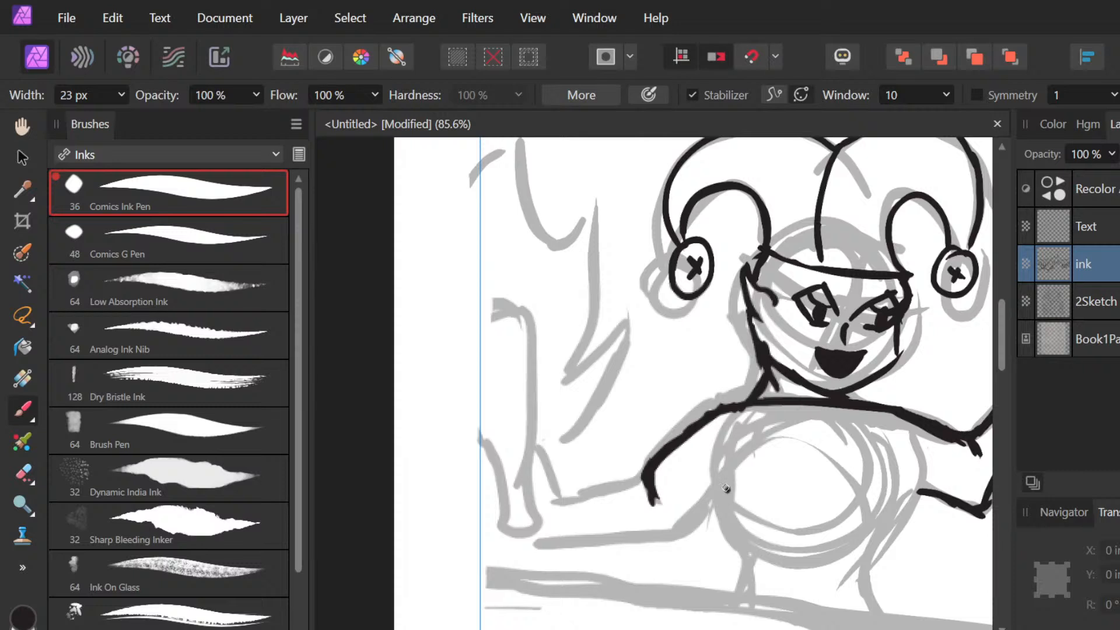
drag(716, 484, 665, 538)
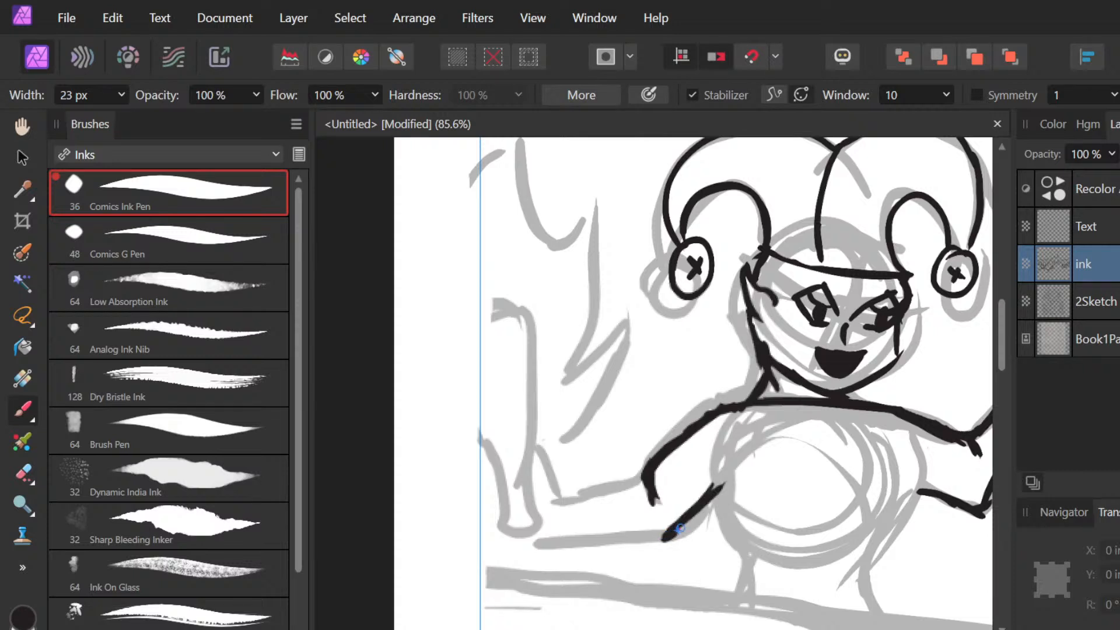
drag(717, 493, 736, 596)
drag(736, 530, 731, 597)
Step: Ink a short slanted line for the torso's side beneath the raised arm, undoing the stray dot near the armpit
scroll(859, 566, right, 3)
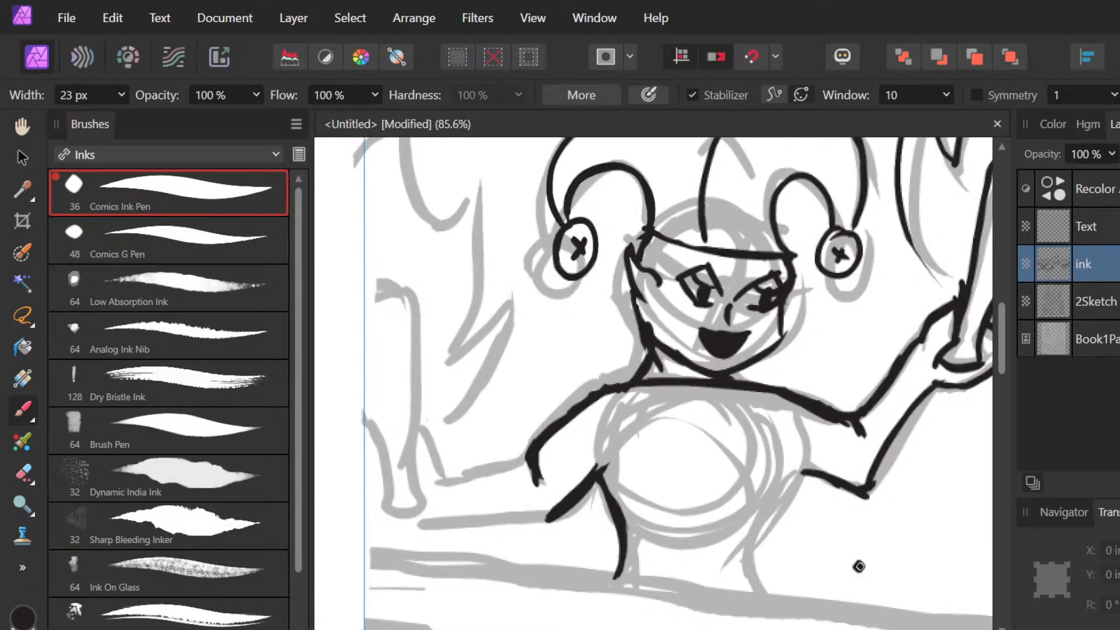
click(795, 459)
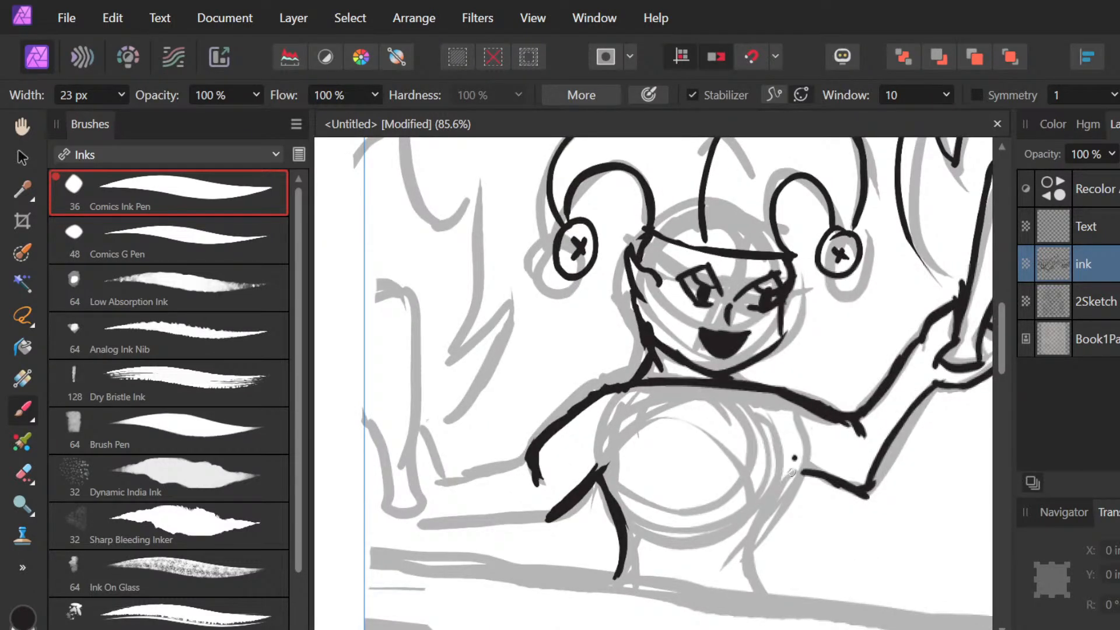
key(ctrl+z)
drag(791, 489, 753, 548)
Step: Erase the lowered arm's underside and the ink at its armpit, and redraw the underside slightly higher
key(e)
mouse_move(595, 470)
mouse_down()
mouse_move(588, 479)
mouse_move(607, 497)
mouse_move(619, 475)
mouse_up()
key(b)
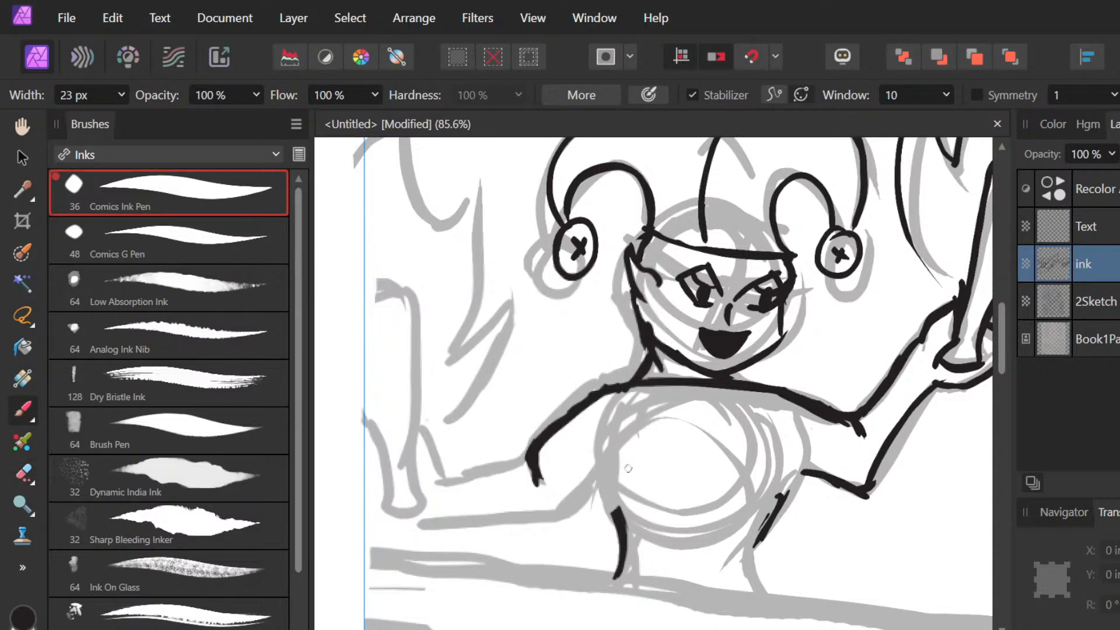
mouse_move(601, 464)
mouse_down()
mouse_move(554, 506)
mouse_move(563, 497)
mouse_up()
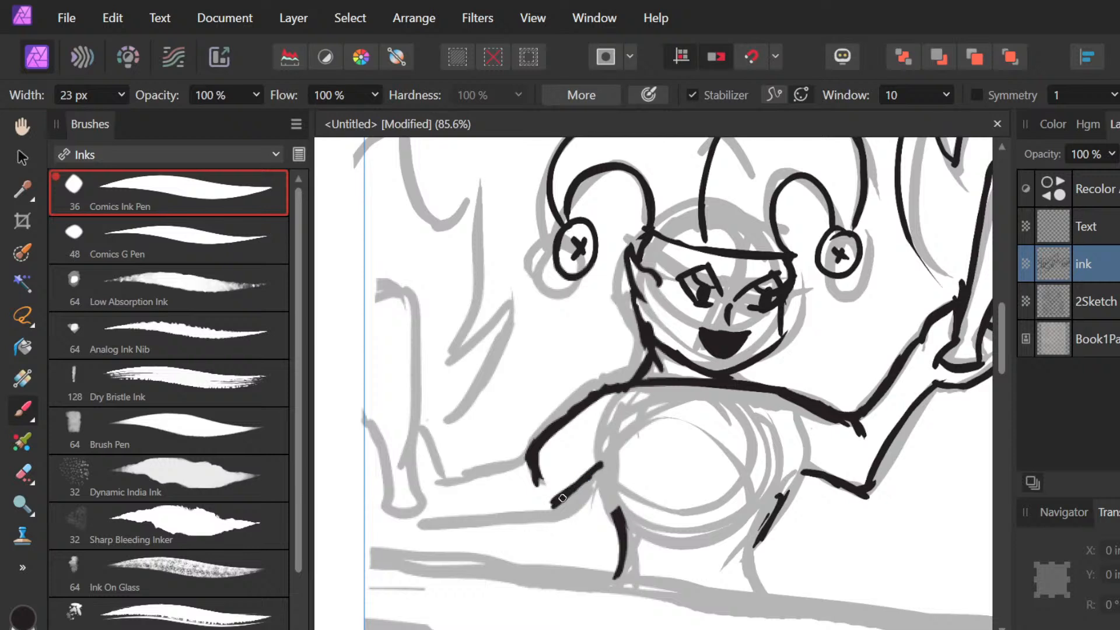
Step: Ink both edges of the lowered forearm from the elbow to the wrist, ending the upper edge with a short hand stroke
drag(554, 504, 425, 520)
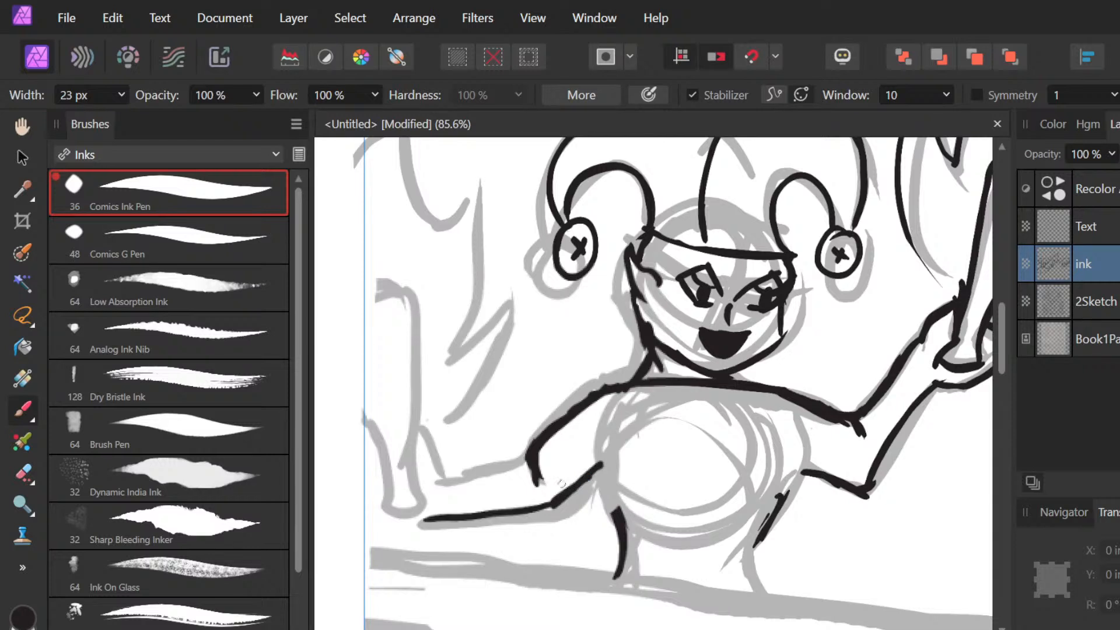
mouse_move(527, 458)
mouse_down()
mouse_move(437, 476)
mouse_move(422, 450)
mouse_move(434, 459)
mouse_up()
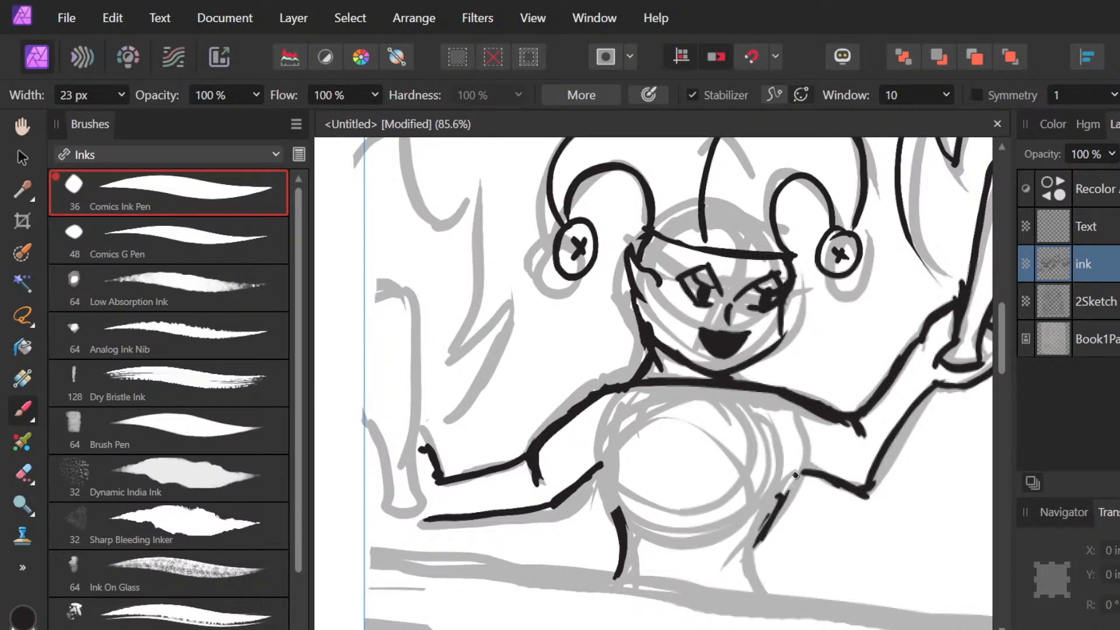
Step: Ink the torso's side under the raised arm from the armpit through the waist and out to the hip
mouse_move(794, 476)
mouse_down()
mouse_move(802, 482)
mouse_move(768, 578)
mouse_move(816, 601)
mouse_up()
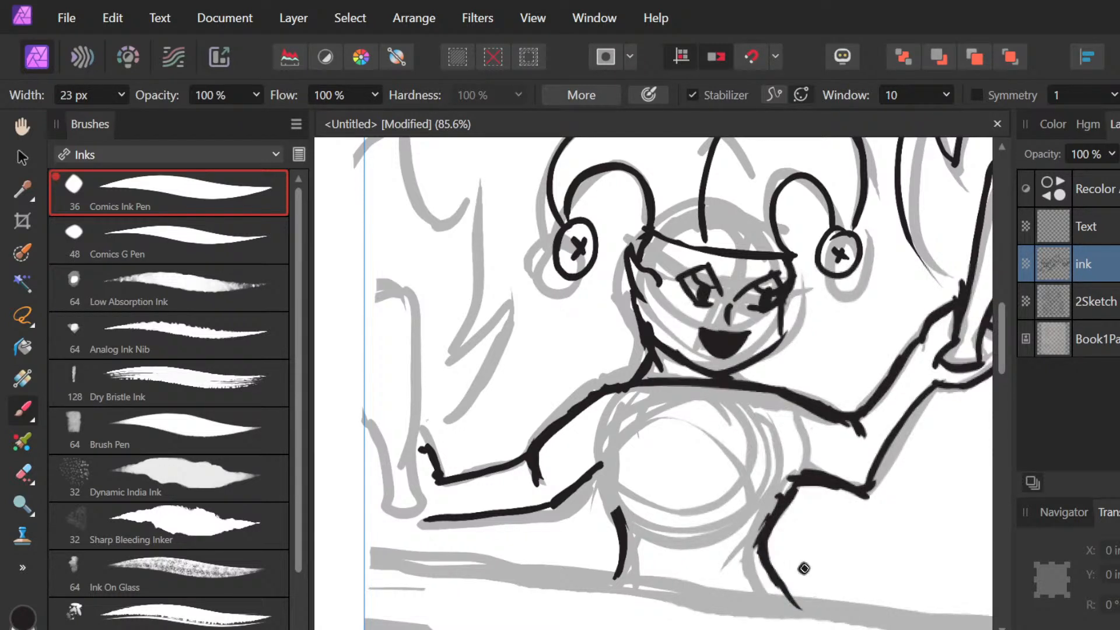
scroll(804, 568, down, 5)
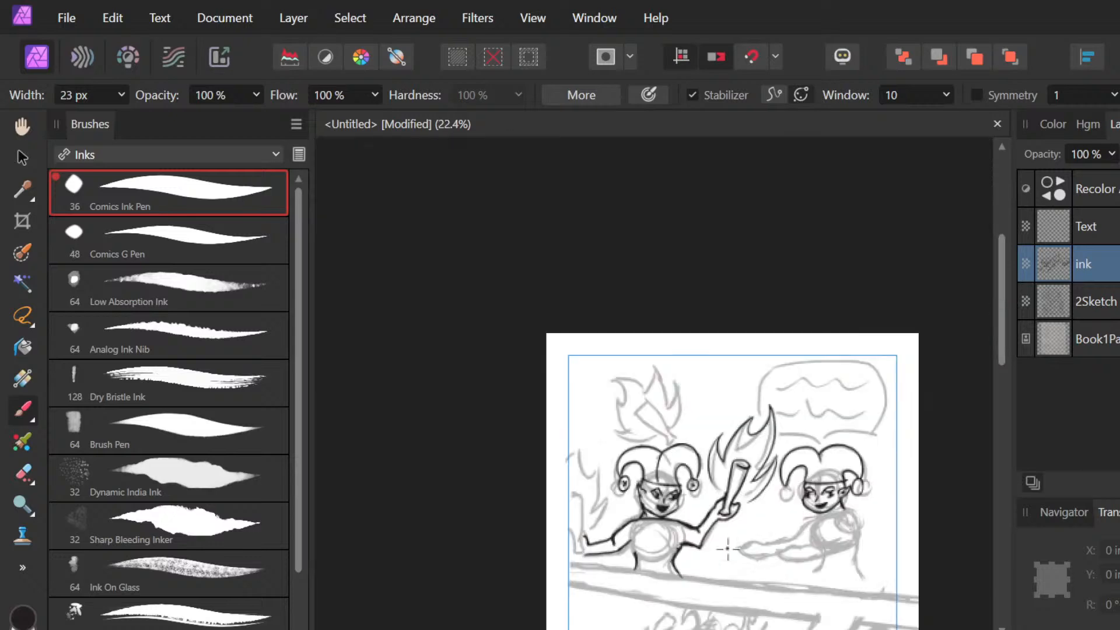
scroll(727, 549, up, 5)
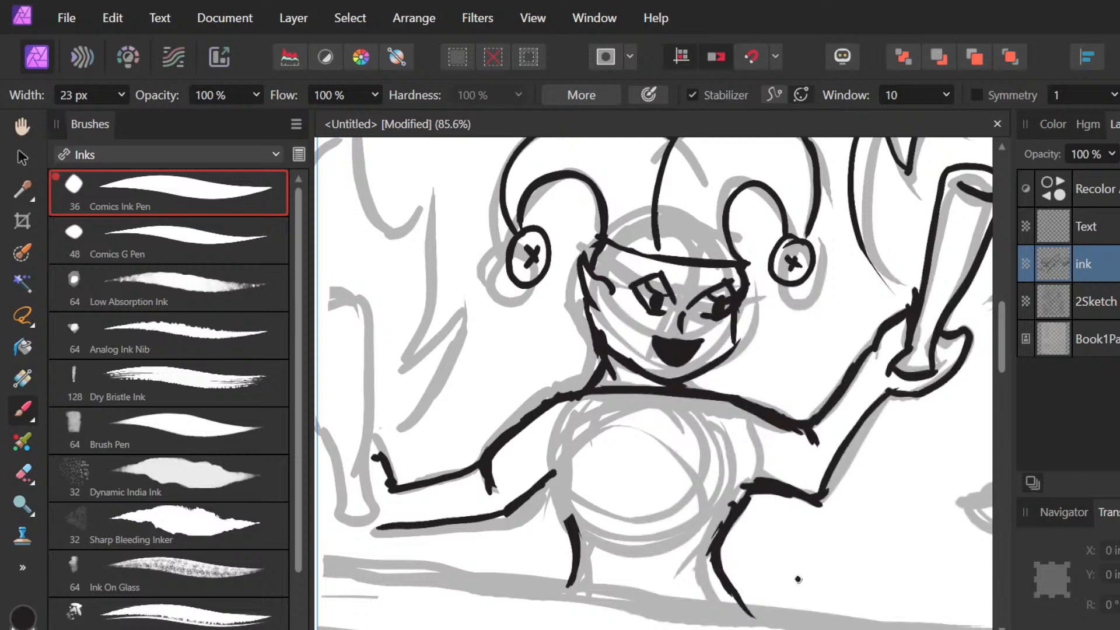
Step: Erase the shoulder line between the neck and the raised arm, along with the raised arm's underside near the armpit
key(e)
drag(740, 396, 732, 437)
mouse_move(755, 479)
mouse_down()
mouse_move(747, 493)
mouse_move(775, 488)
mouse_up()
drag(758, 415, 745, 410)
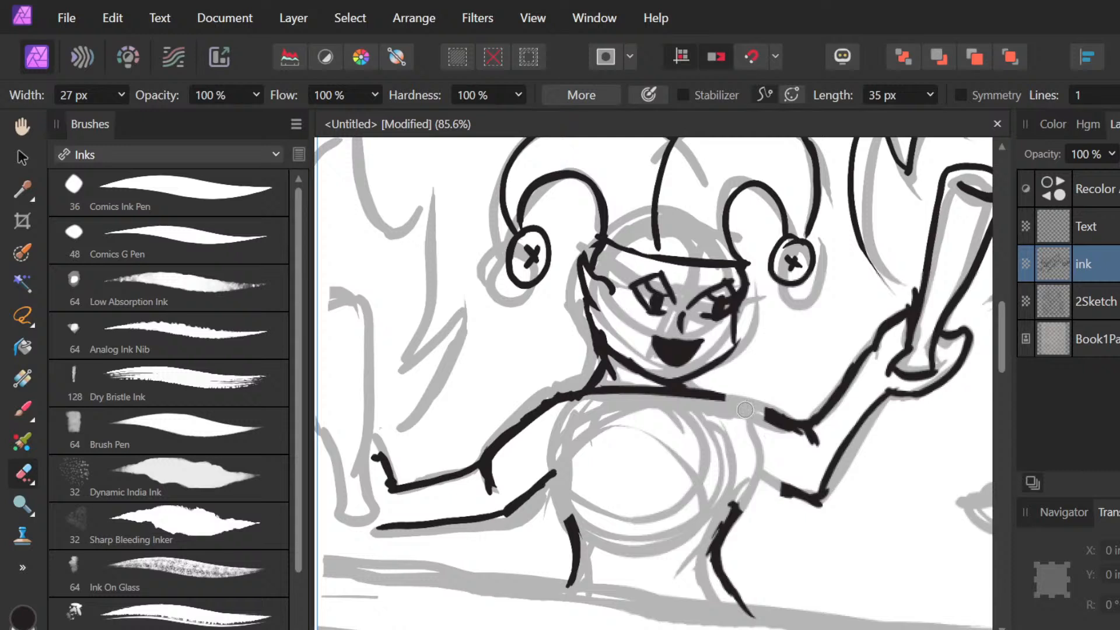
Step: Try inking the chest's side and lower contour with several overlapping strokes, and undo them all
key(b)
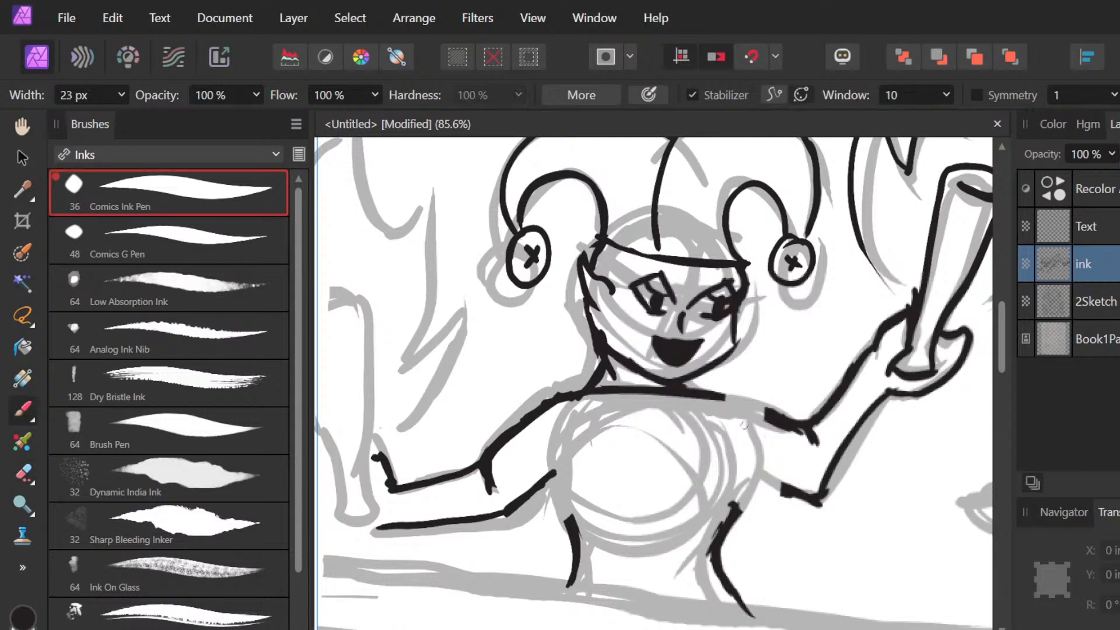
drag(716, 439, 700, 512)
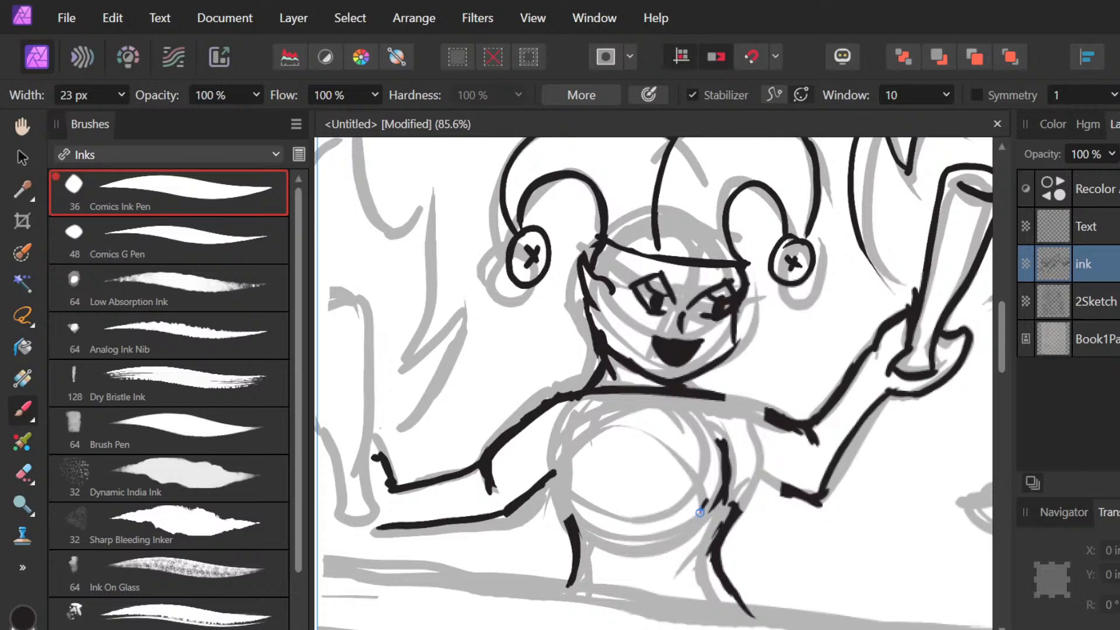
drag(611, 488, 725, 504)
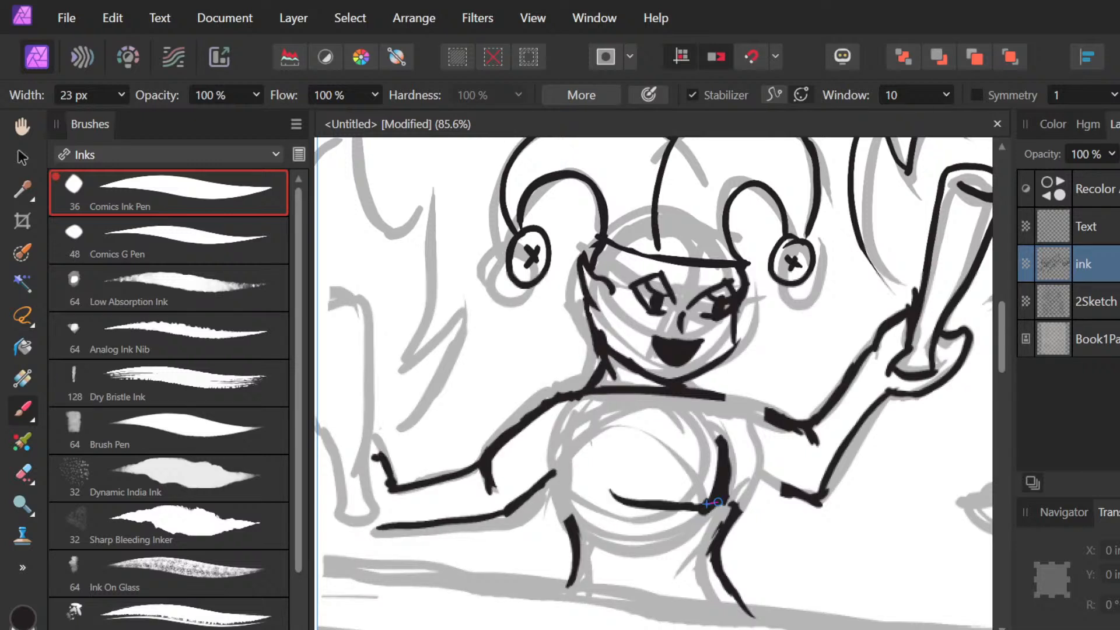
drag(566, 494, 704, 505)
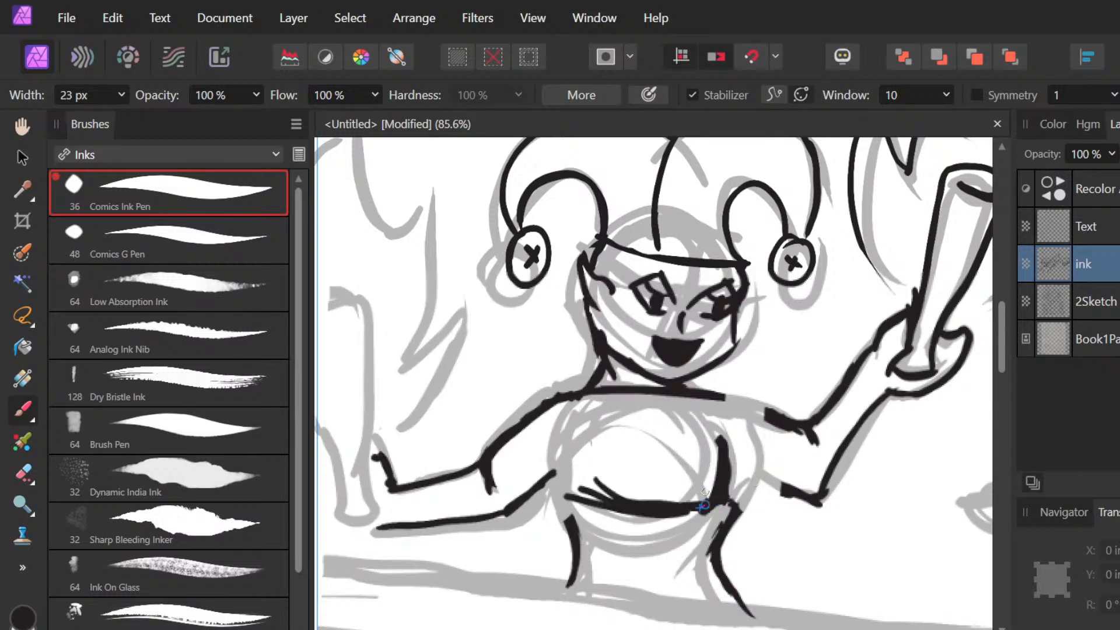
drag(592, 476, 711, 508)
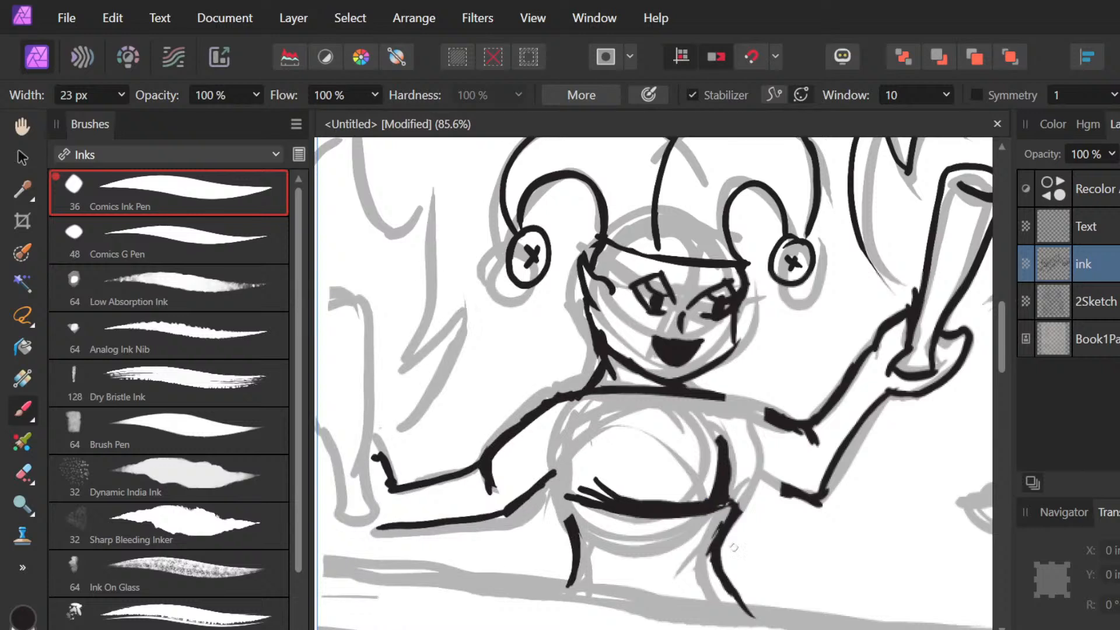
key(ctrl+z)
key(ctrl+z)
key(ctrl+z)
key(ctrl+z)
key(ctrl+z)
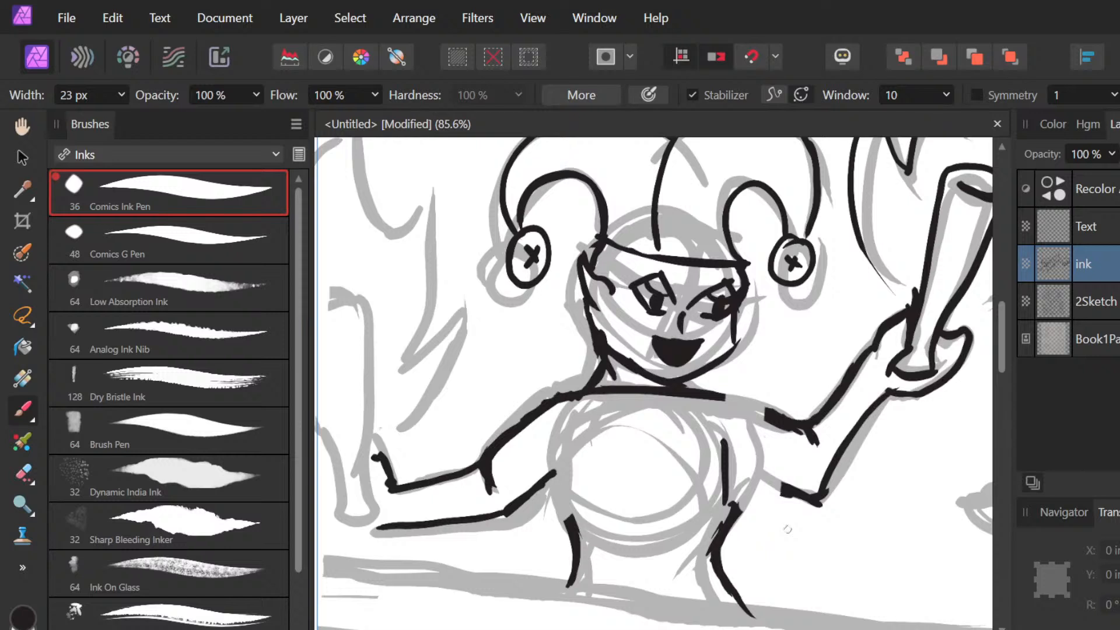
key(ctrl+z)
Step: Try inking a costume top with a centre seam, scalloped lower edge and shaded side, and undo those strokes
drag(620, 565, 684, 561)
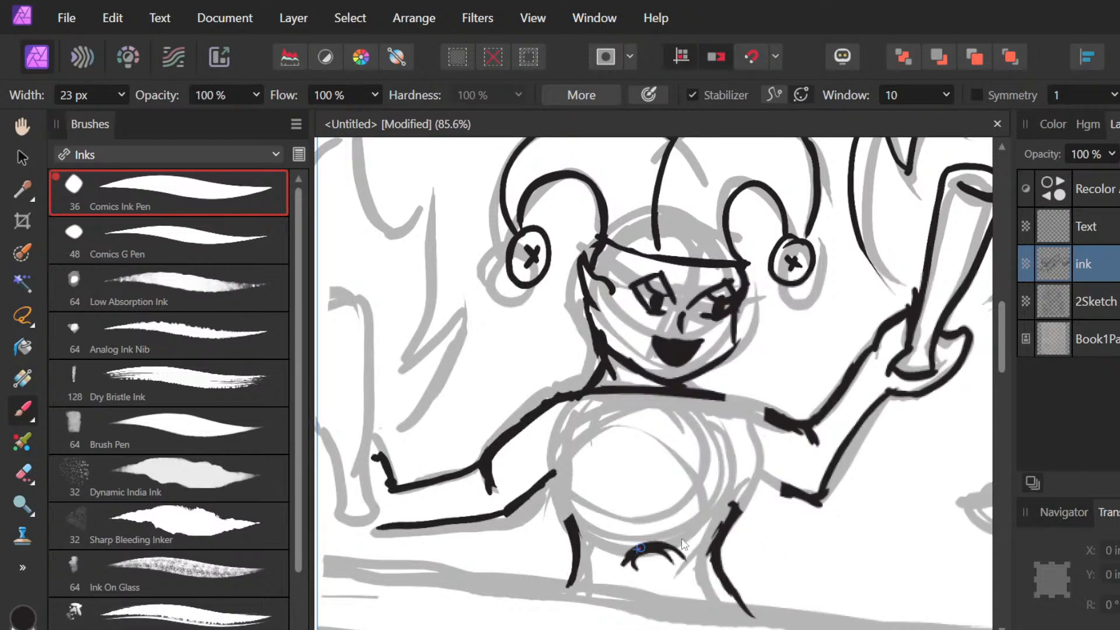
mouse_move(661, 401)
mouse_down()
mouse_move(669, 498)
mouse_move(656, 623)
mouse_up()
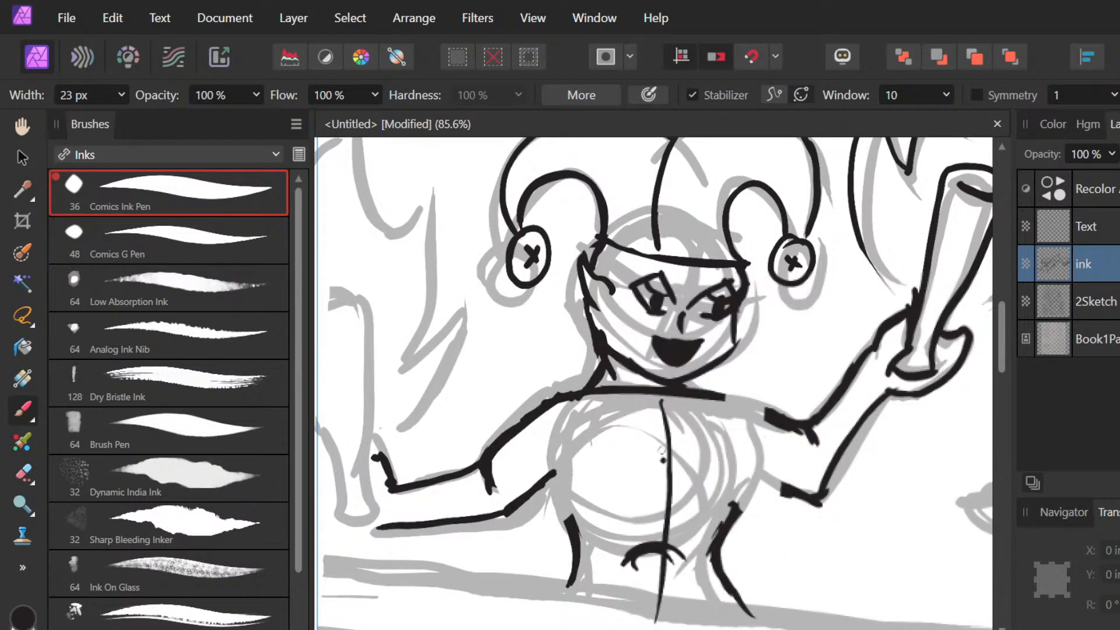
mouse_move(668, 542)
mouse_down()
mouse_move(717, 569)
mouse_move(581, 532)
mouse_move(628, 552)
mouse_up()
drag(759, 473, 734, 524)
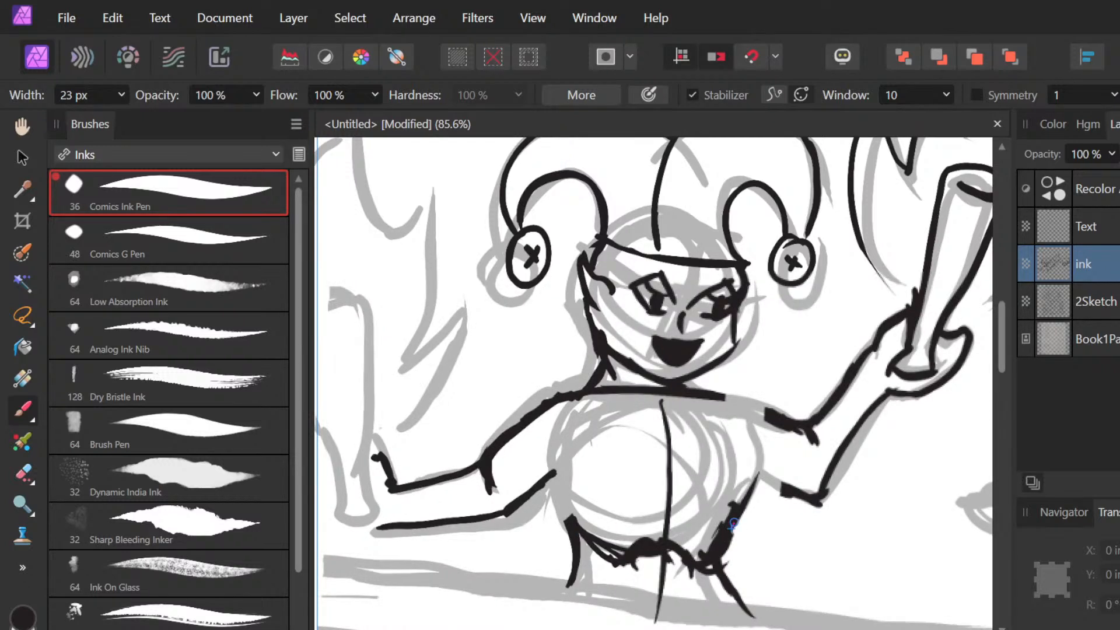
drag(769, 430, 736, 505)
mouse_move(738, 451)
mouse_down()
mouse_move(696, 559)
mouse_move(736, 397)
mouse_up()
drag(728, 391, 709, 521)
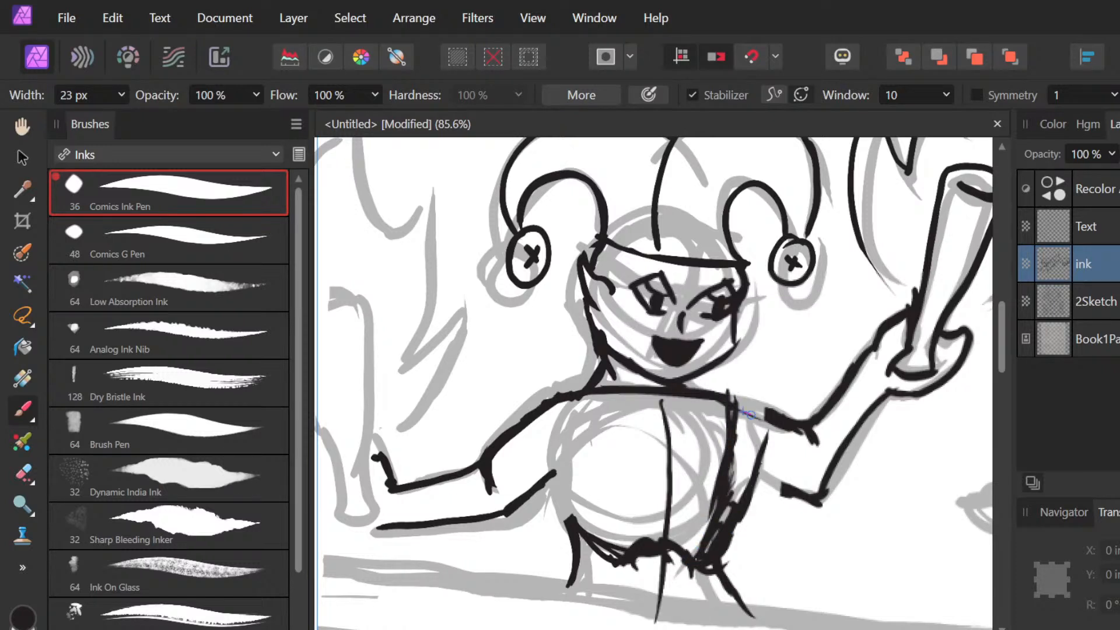
drag(732, 397, 814, 444)
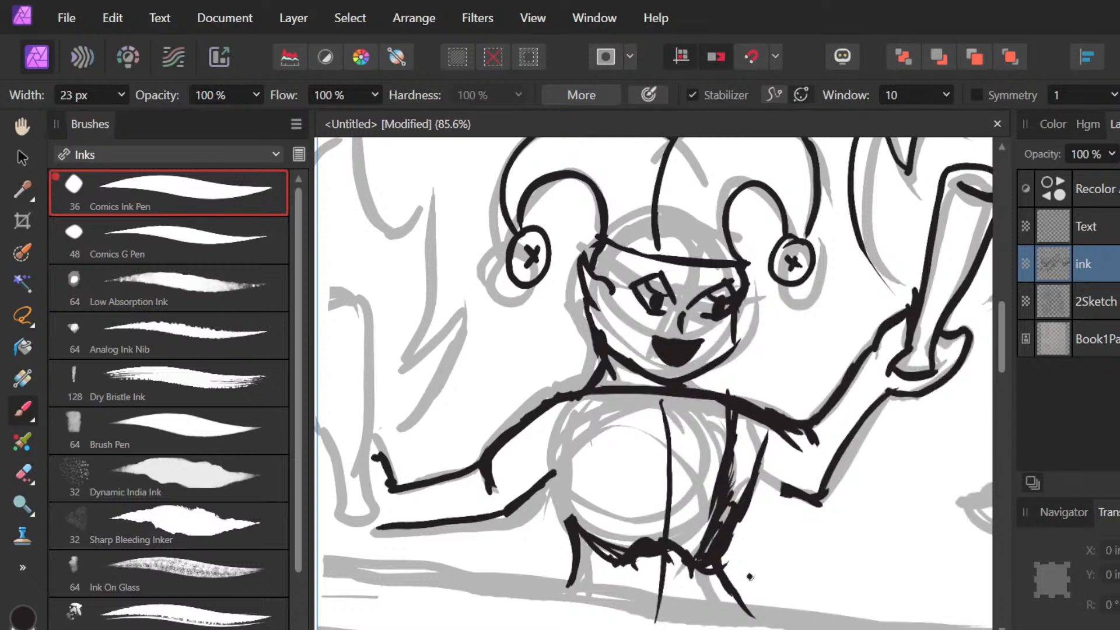
key(ctrl+z)
key(ctrl+z)
key(ctrl+z)
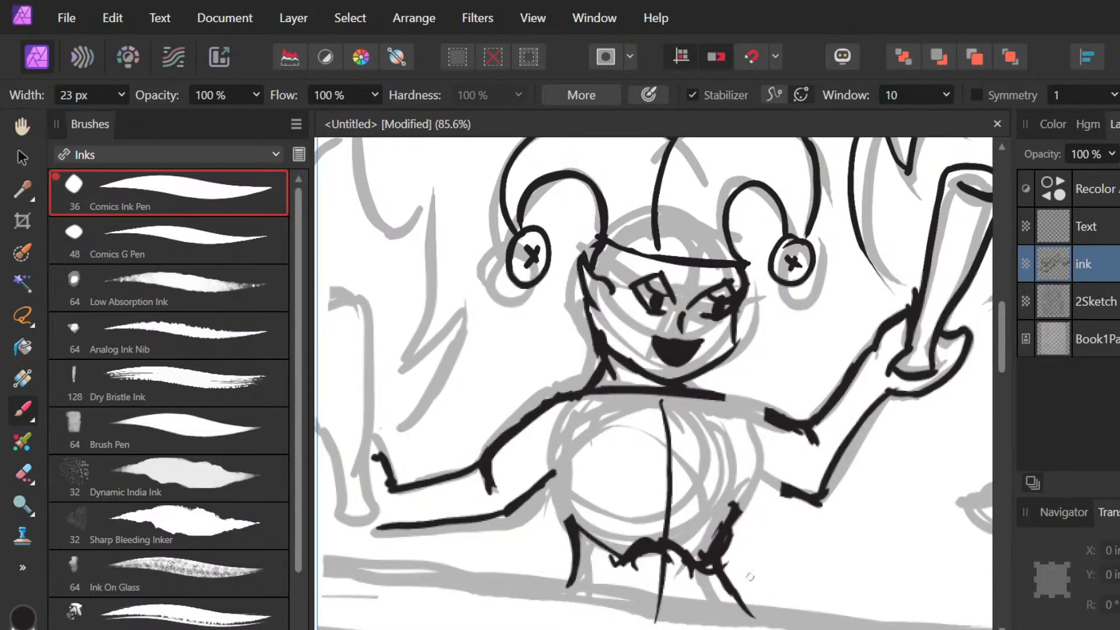
key(ctrl+z)
key(ctrl+z)
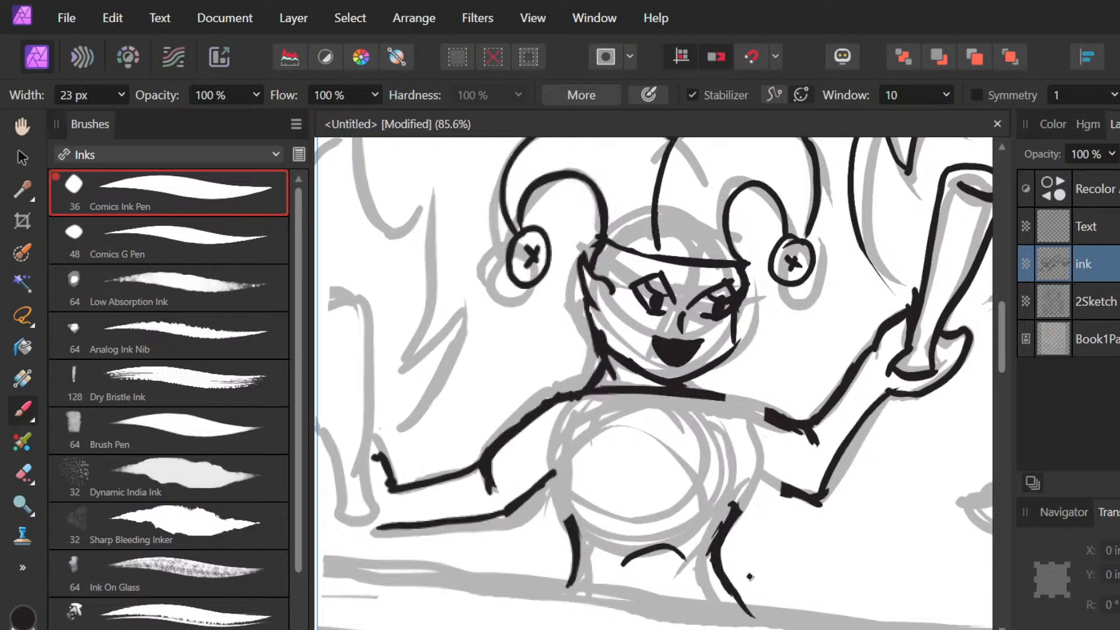
key(ctrl+z)
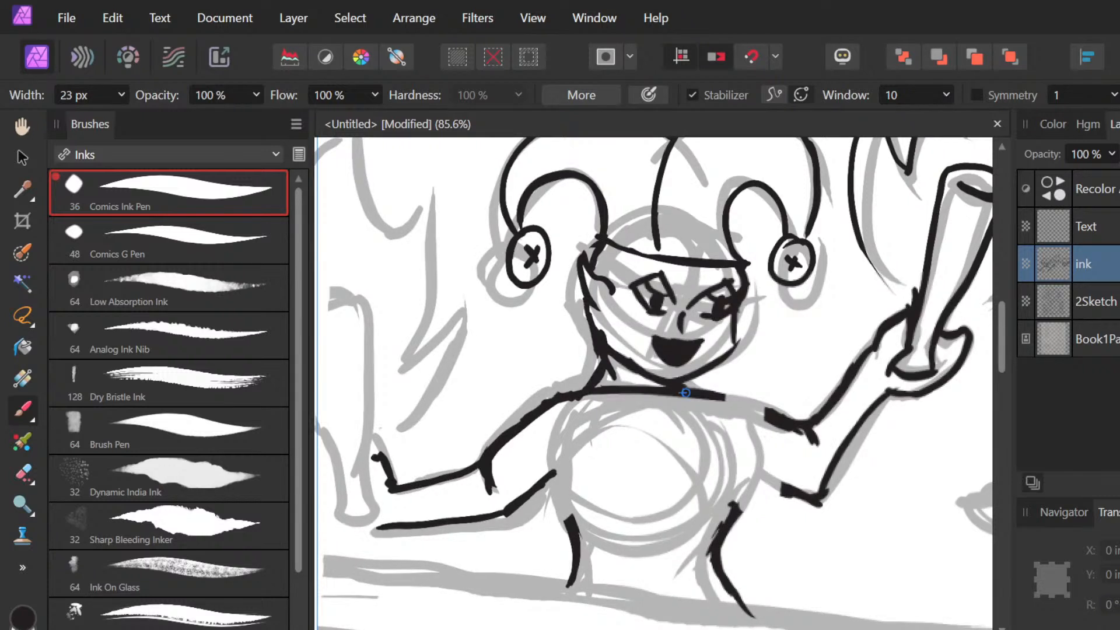
Step: Redraw the shoulder line from the neck to the raised elbow, and ink the arm's underside back to the armpit and torso
drag(685, 392, 817, 446)
drag(741, 497, 715, 523)
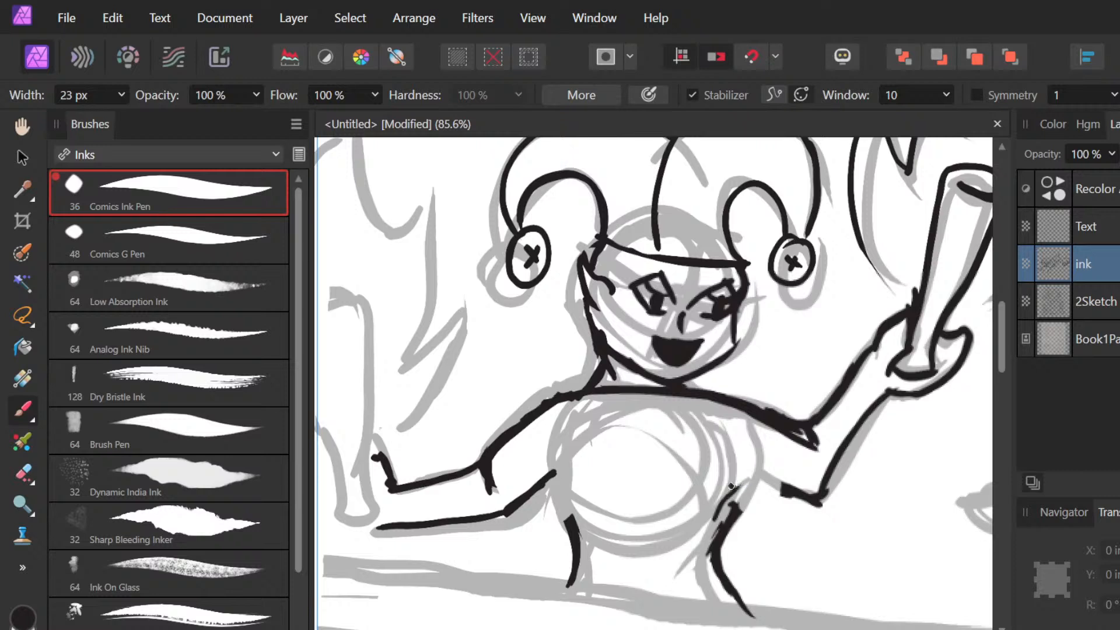
drag(730, 482, 823, 502)
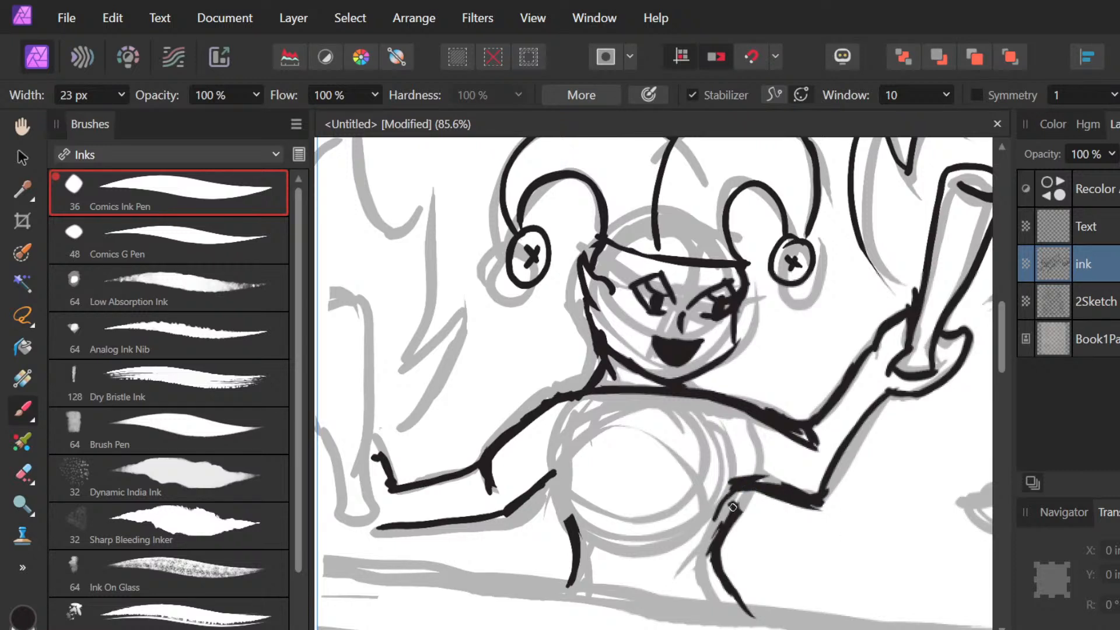
Step: Erase the torso's side line below the raised arm's armpit and thin the ink along that arm's underside
mouse_move(716, 533)
mouse_down()
mouse_move(725, 497)
mouse_move(708, 560)
mouse_move(738, 607)
mouse_up()
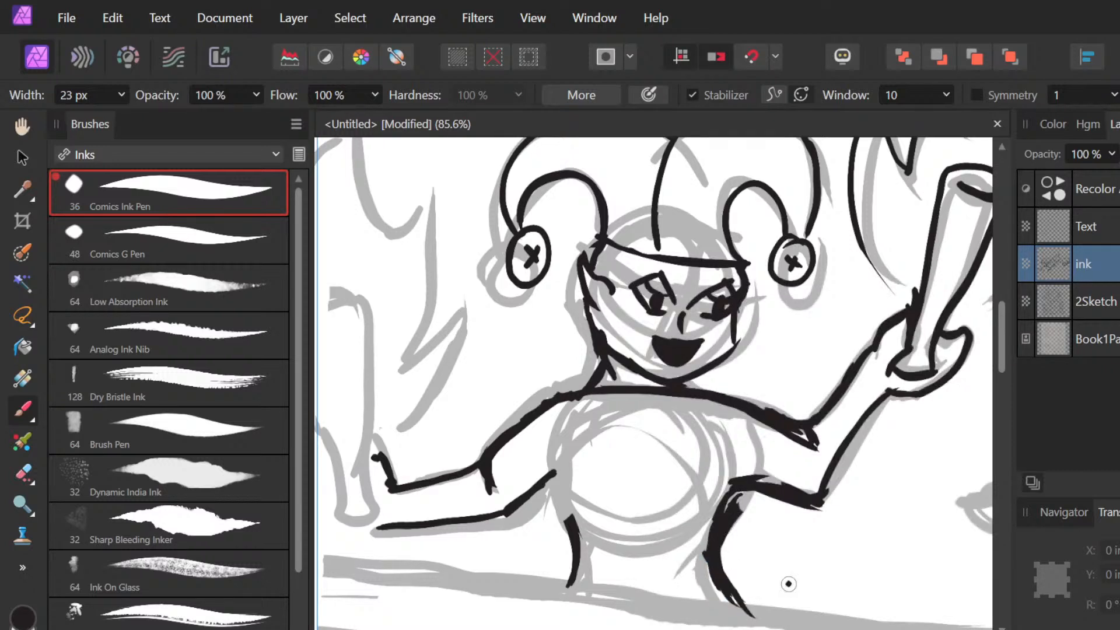
key(ctrl+z)
key(e)
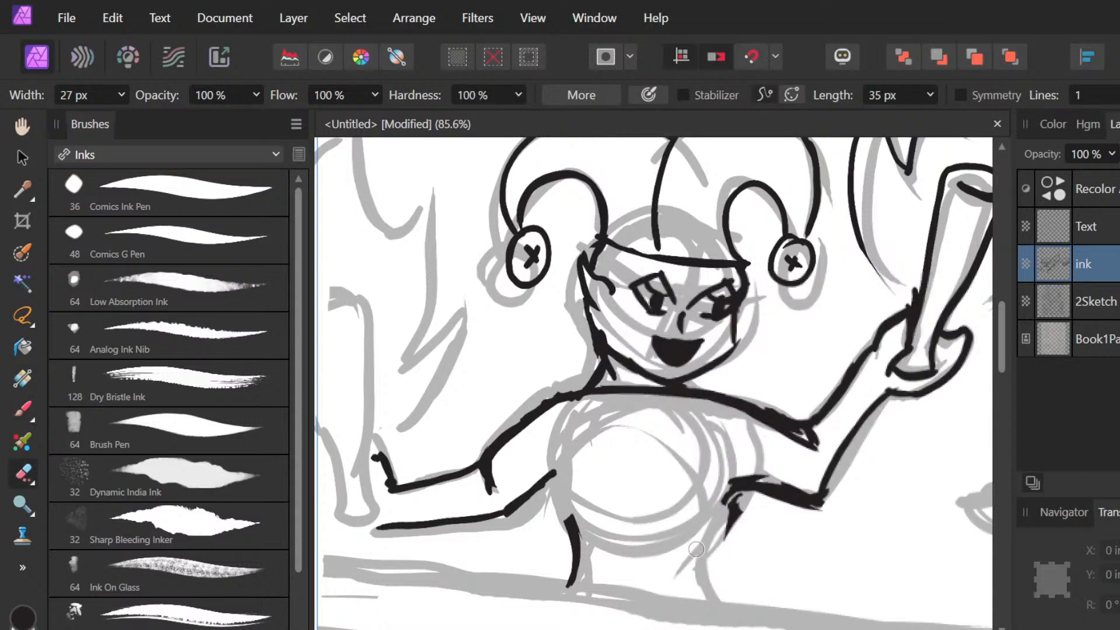
drag(726, 538, 738, 503)
mouse_move(732, 479)
mouse_down()
mouse_move(815, 480)
mouse_move(779, 480)
mouse_move(816, 494)
mouse_up()
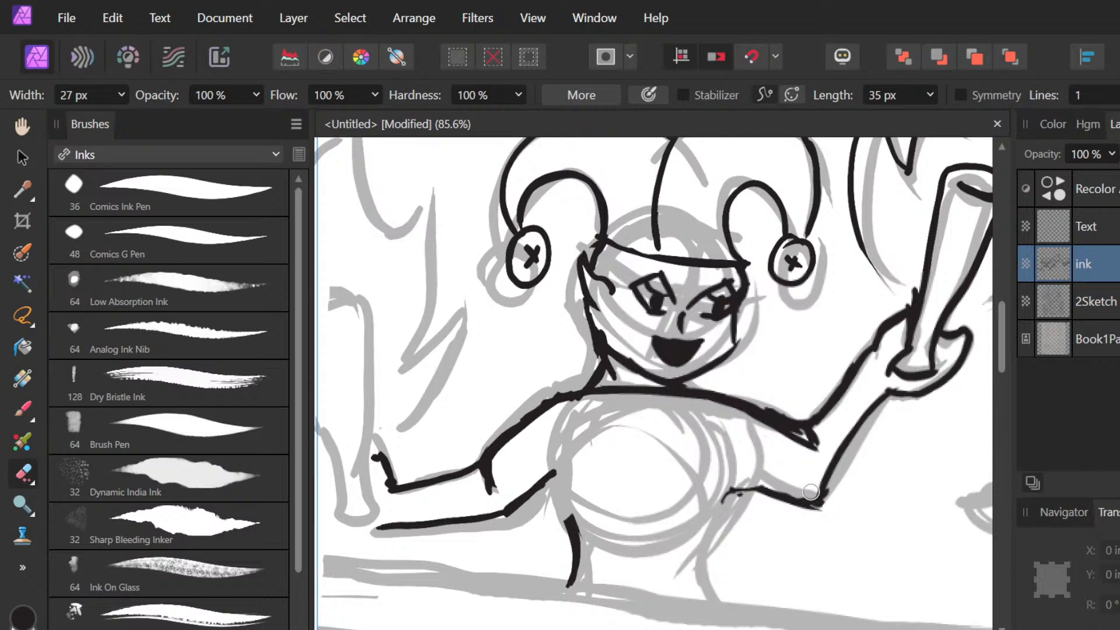
Step: Erase the shoulder line's end around the raised elbow and re-ink it as a thinner line with a short crease at the elbow
drag(829, 436, 813, 437)
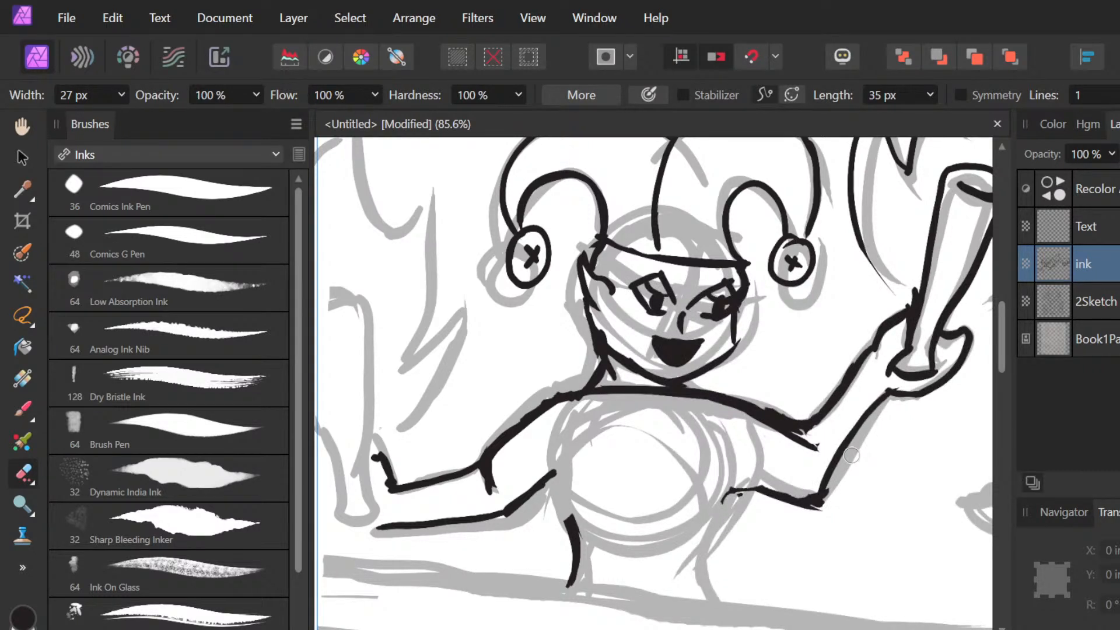
key(ctrl+z)
mouse_move(822, 449)
mouse_down()
mouse_move(797, 447)
mouse_move(789, 421)
mouse_move(775, 410)
mouse_move(761, 431)
mouse_up()
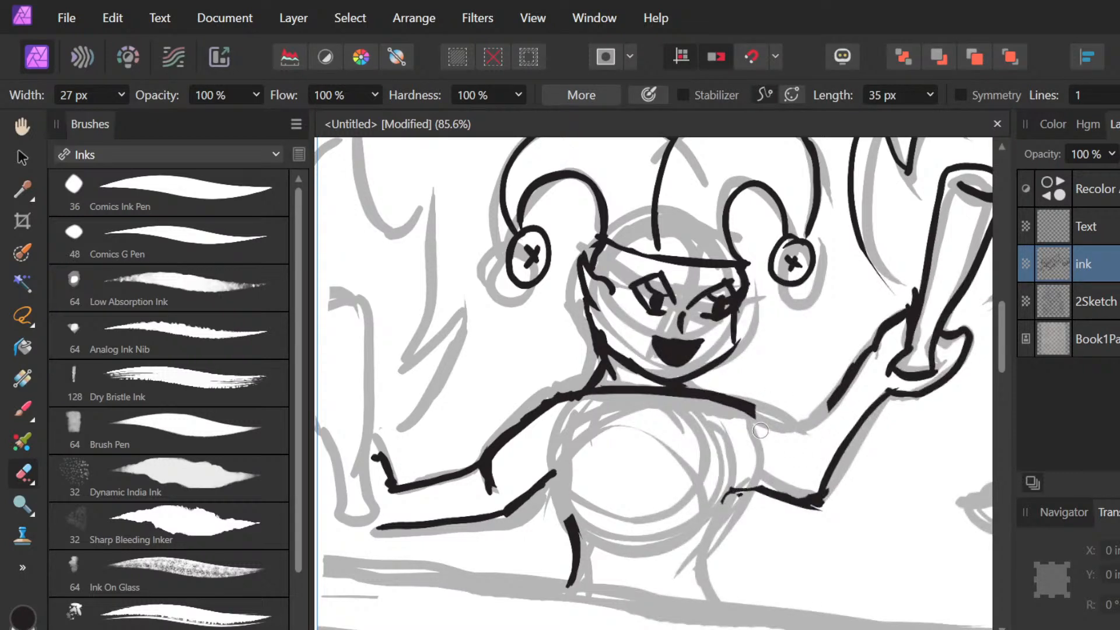
key(b)
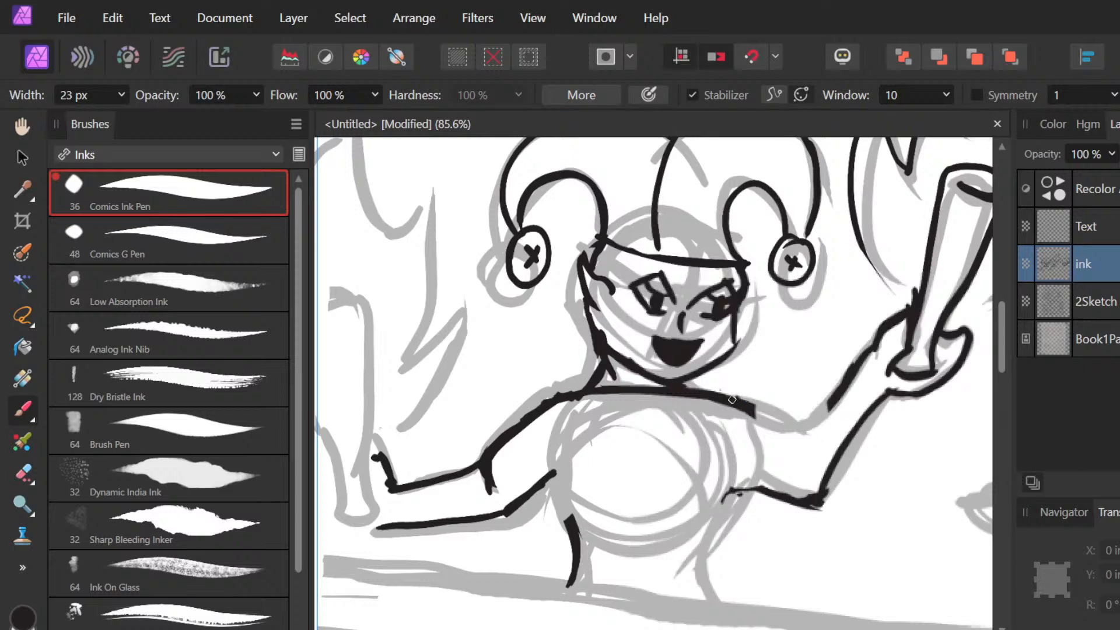
drag(747, 408, 792, 427)
mouse_move(732, 403)
mouse_down()
mouse_move(812, 425)
mouse_move(840, 385)
mouse_up()
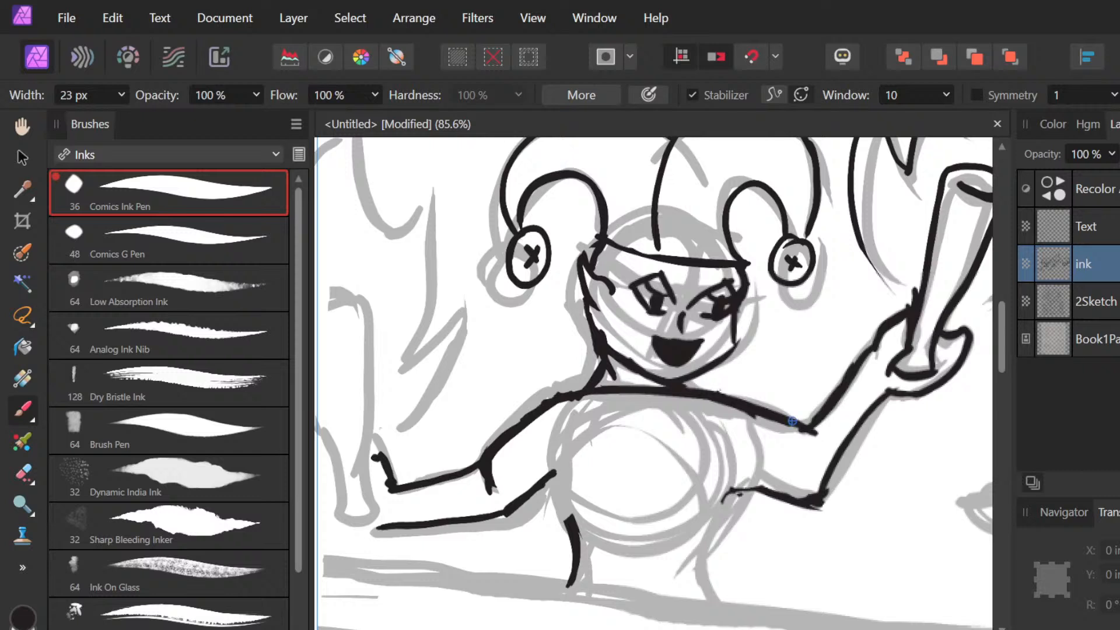
drag(805, 433, 814, 448)
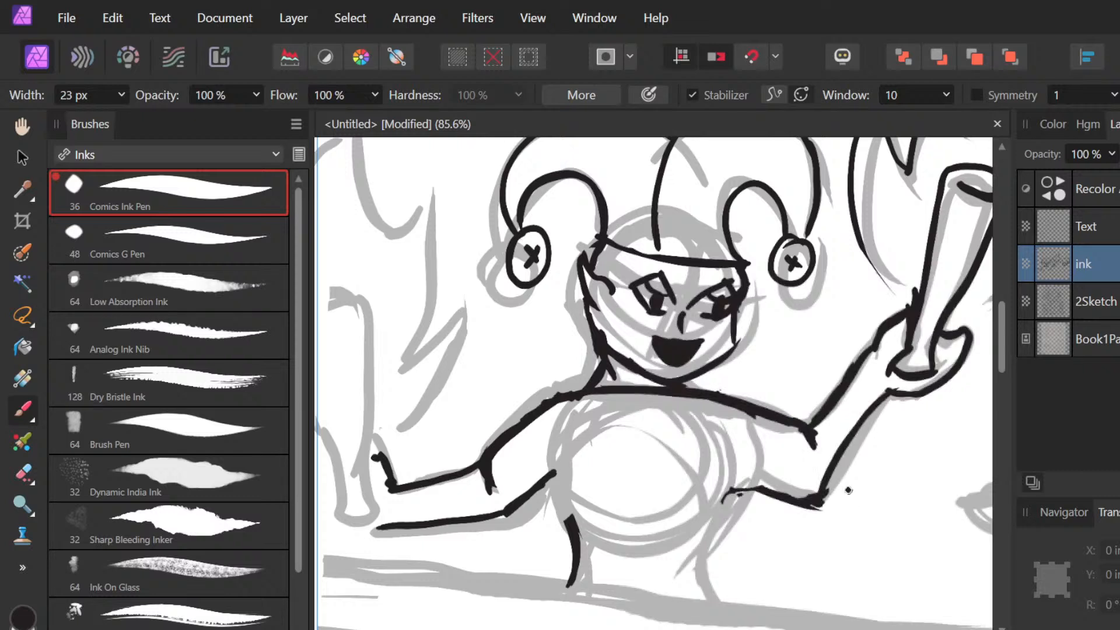
Step: Thicken the raised forearm's lower line and erase the upper arm's underside from the elbow to the armpit
drag(868, 424, 834, 481)
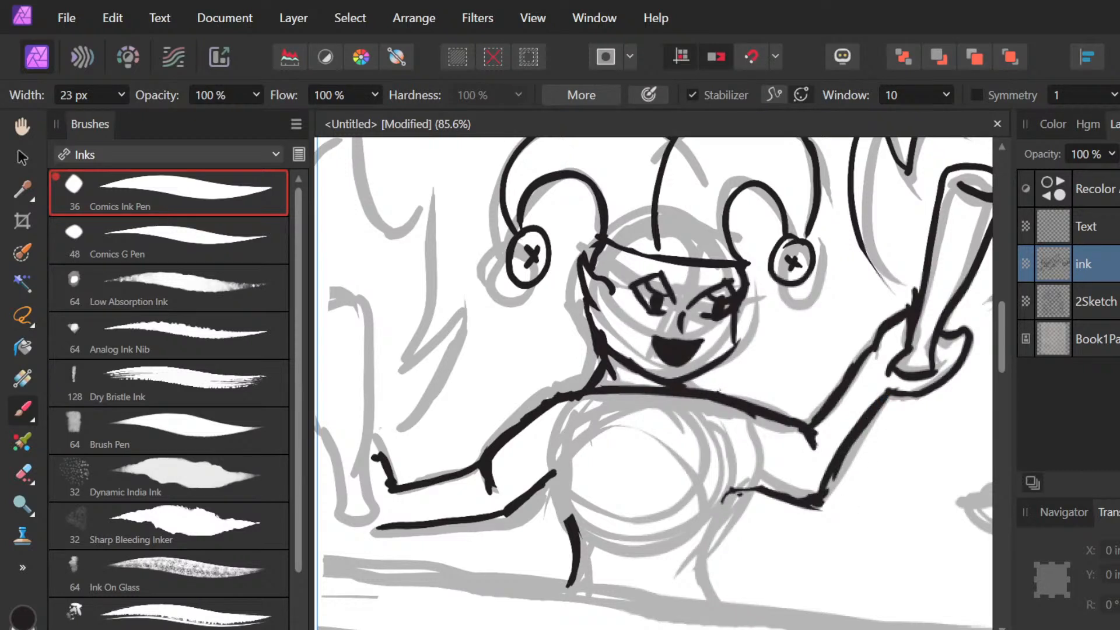
drag(724, 497, 827, 479)
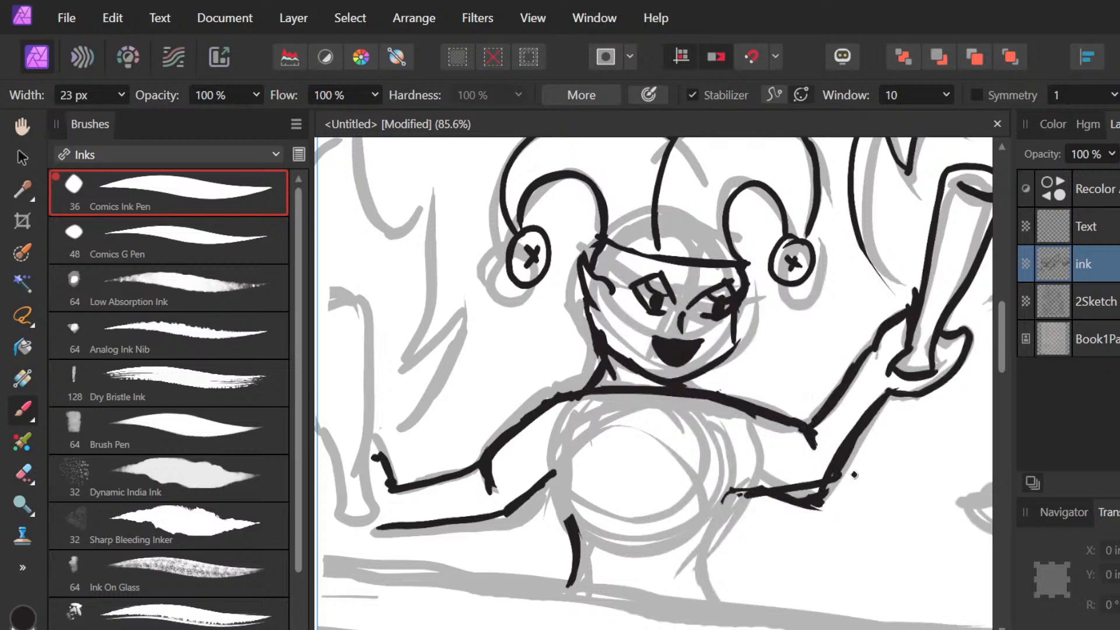
key(e)
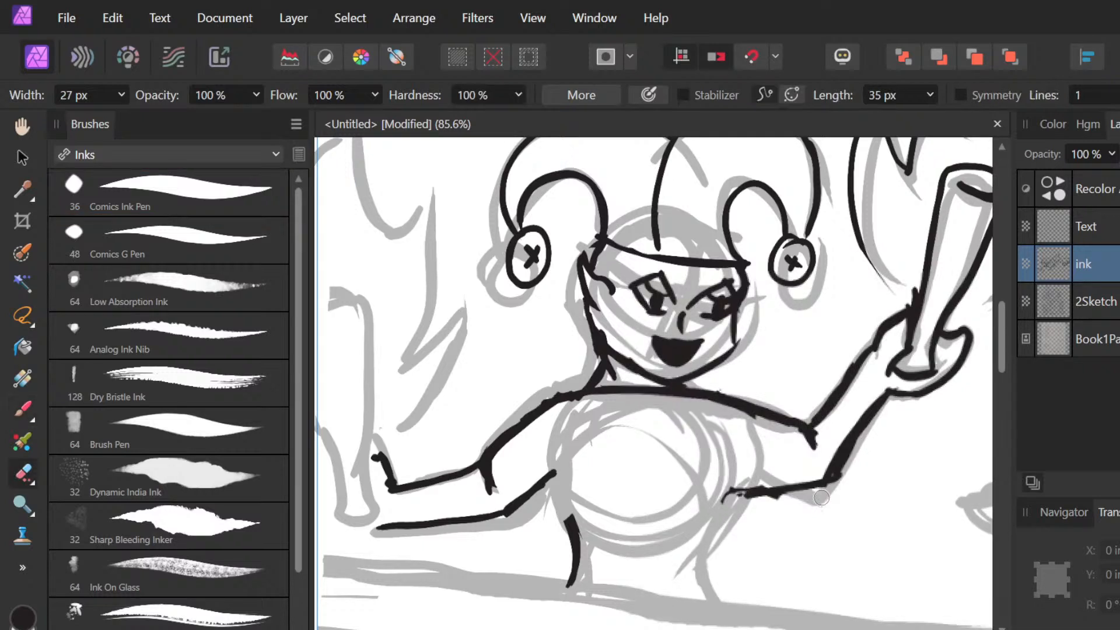
mouse_move(821, 498)
mouse_down()
mouse_move(788, 490)
mouse_move(825, 484)
mouse_move(755, 529)
mouse_up()
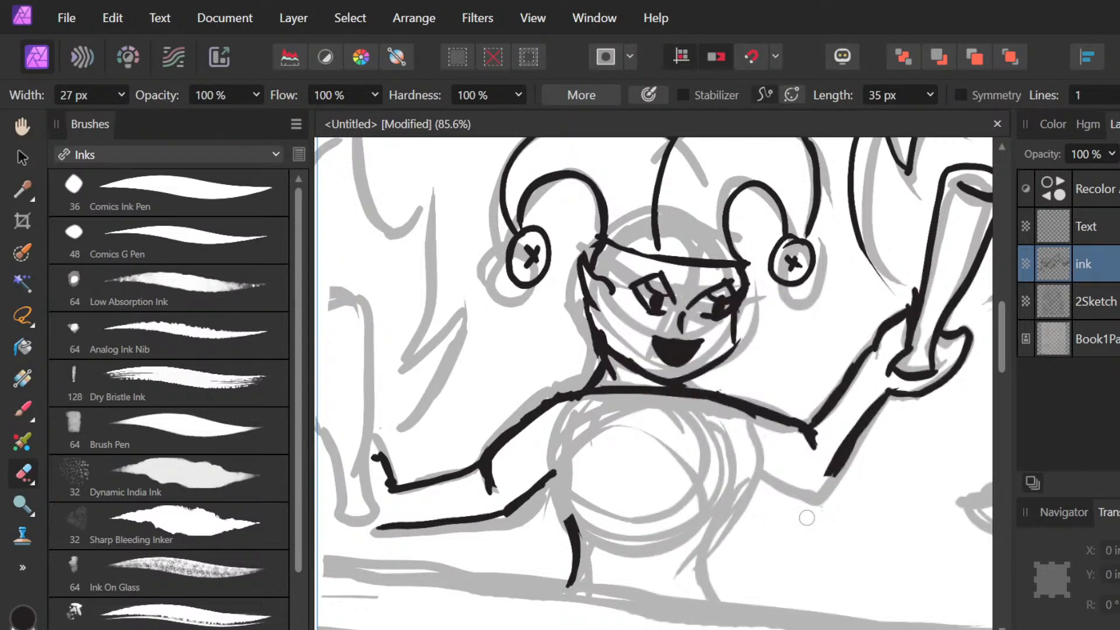
Step: Re-ink the upper arm's underside from the raised elbow to the armpit, continuing down into the torso's side
key(b)
mouse_move(836, 470)
mouse_down()
mouse_move(798, 475)
mouse_move(714, 535)
mouse_up()
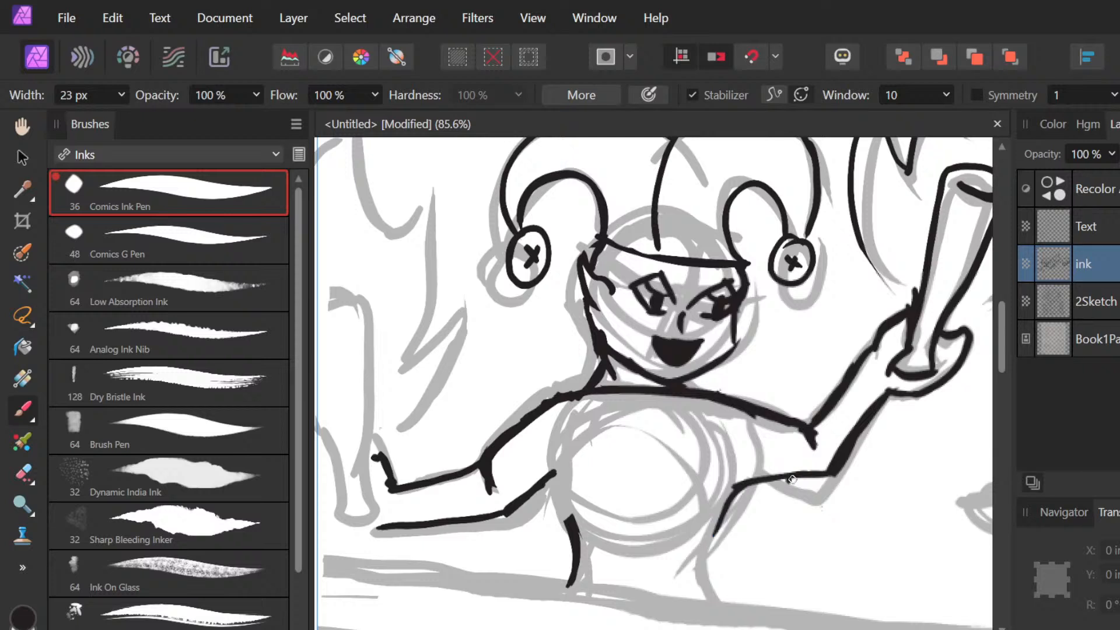
drag(731, 475, 805, 476)
drag(735, 478, 709, 550)
drag(727, 508, 697, 549)
Step: Erase the torso's side stroke below the armpit and re-ink it as one curve down to the waist
key(e)
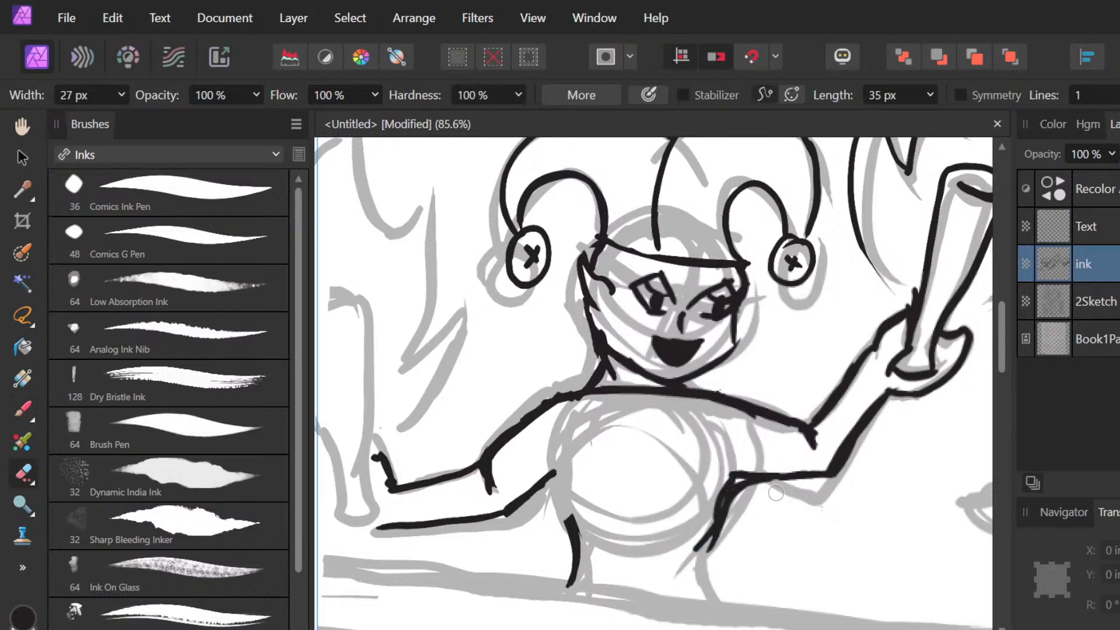
mouse_move(744, 495)
mouse_down()
mouse_move(787, 491)
mouse_move(758, 492)
mouse_move(733, 519)
mouse_up()
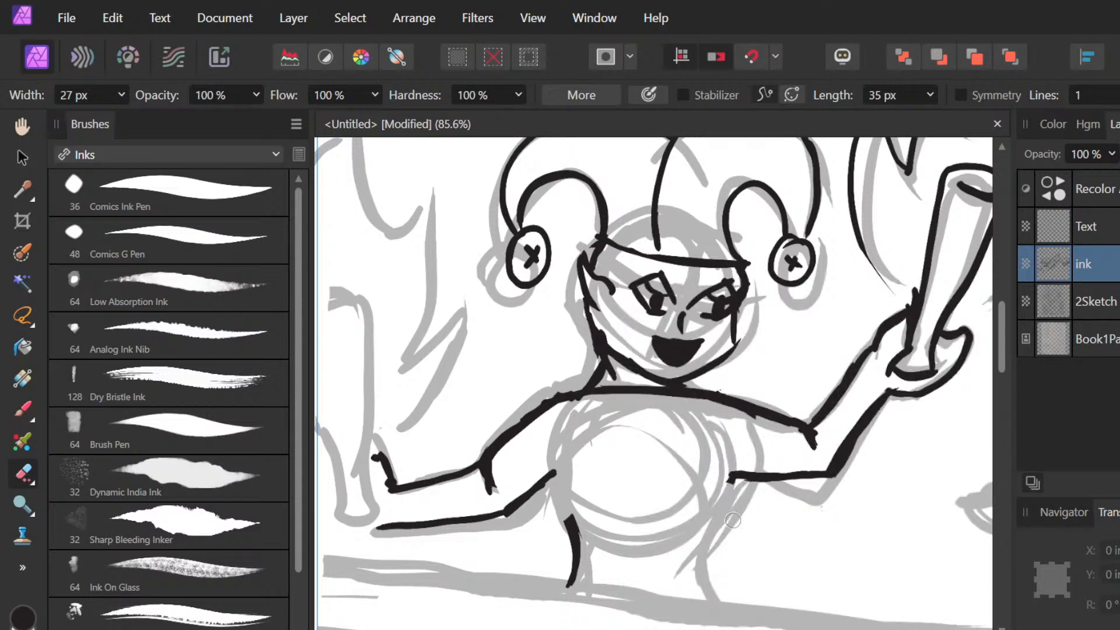
key(b)
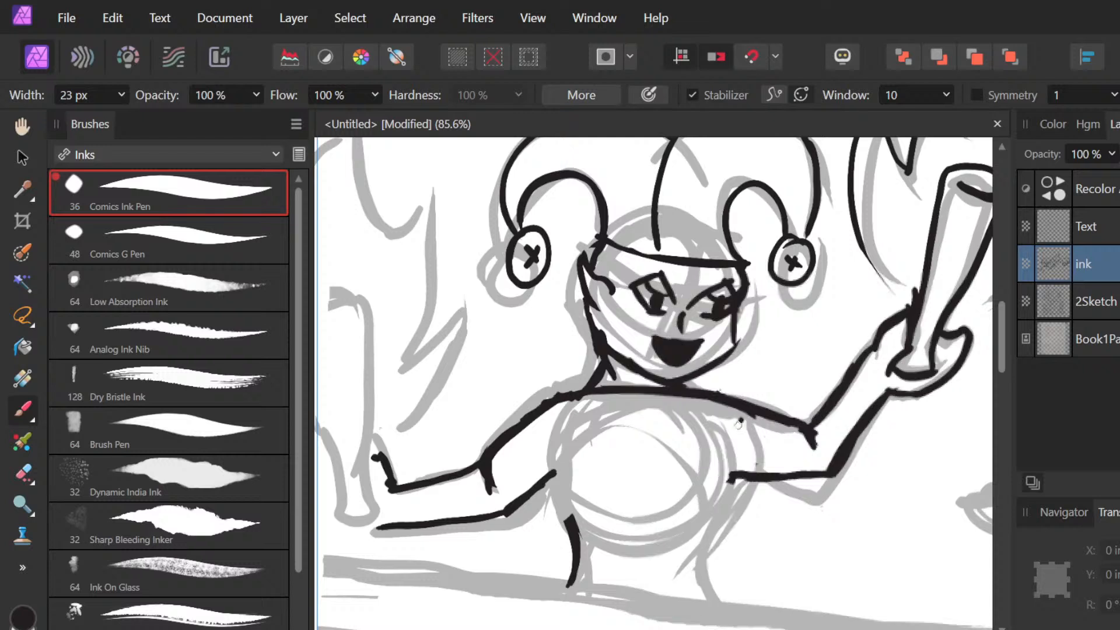
mouse_move(737, 479)
mouse_down()
mouse_move(707, 533)
mouse_move(703, 575)
mouse_move(717, 601)
mouse_up()
Step: Ink the torch by the first jester's lowered hand at the panel border, with its rounded handle end, long side and top edge
scroll(729, 446, down, 5)
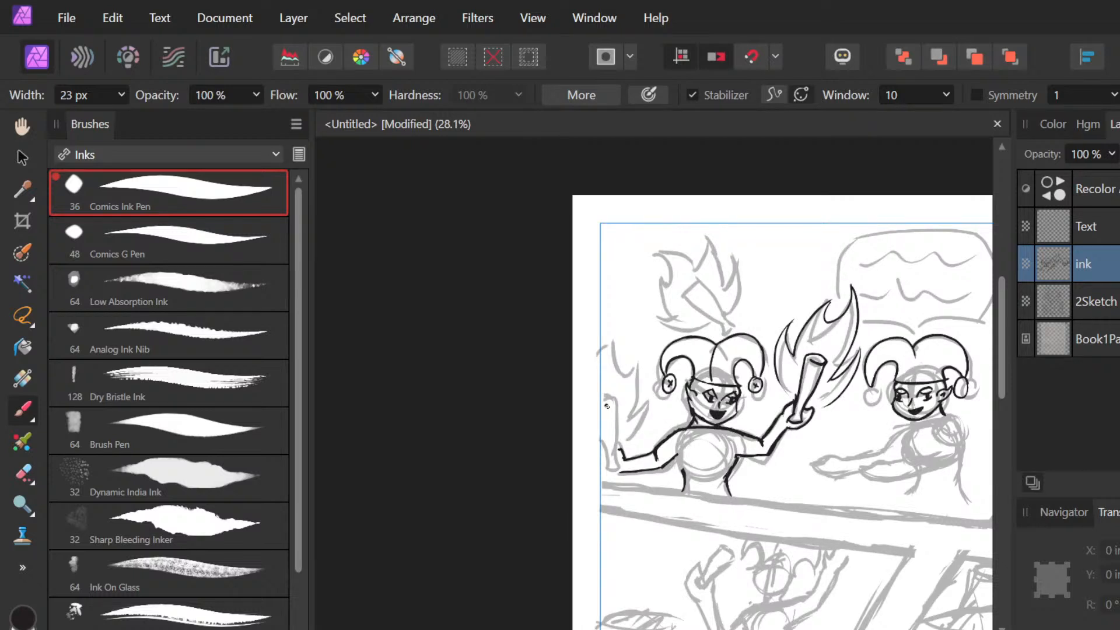
scroll(606, 406, up, 3)
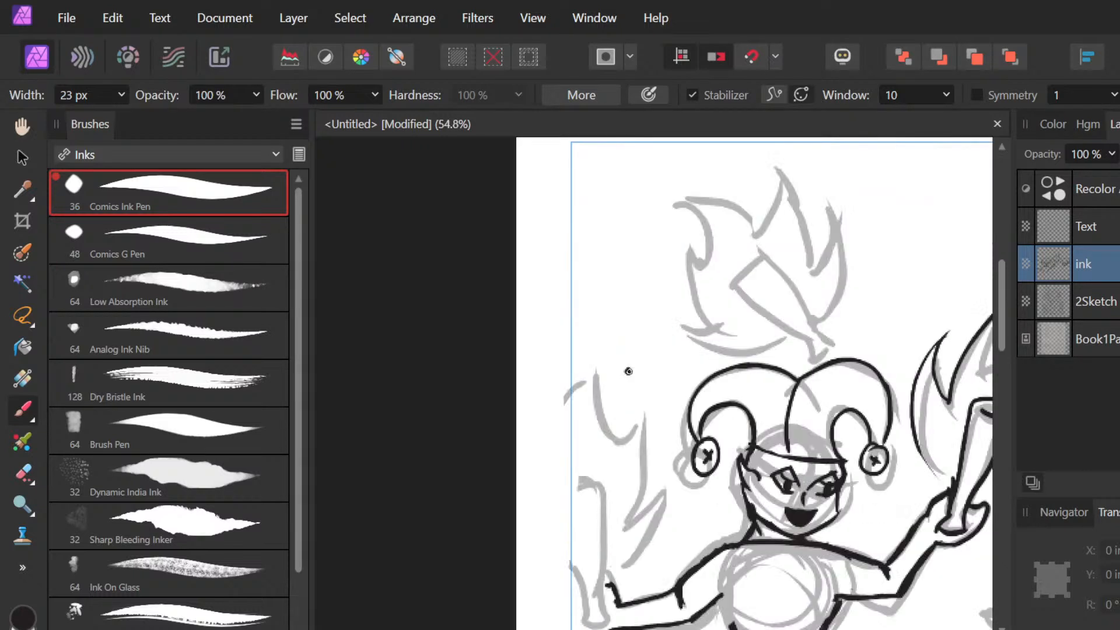
scroll(629, 371, up, 4)
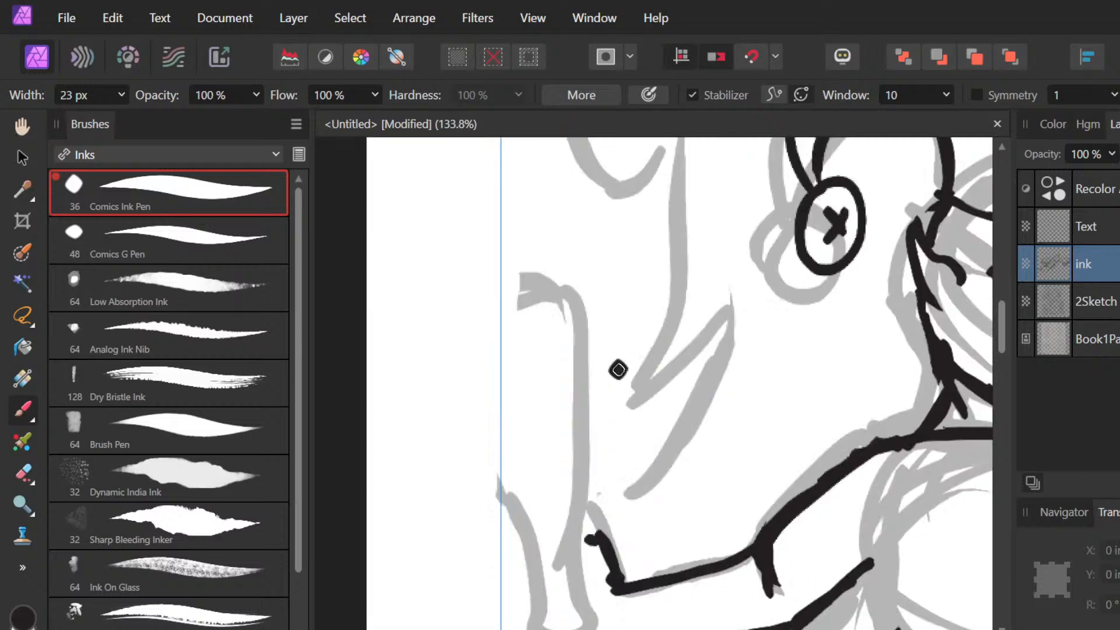
scroll(574, 395, down, 2)
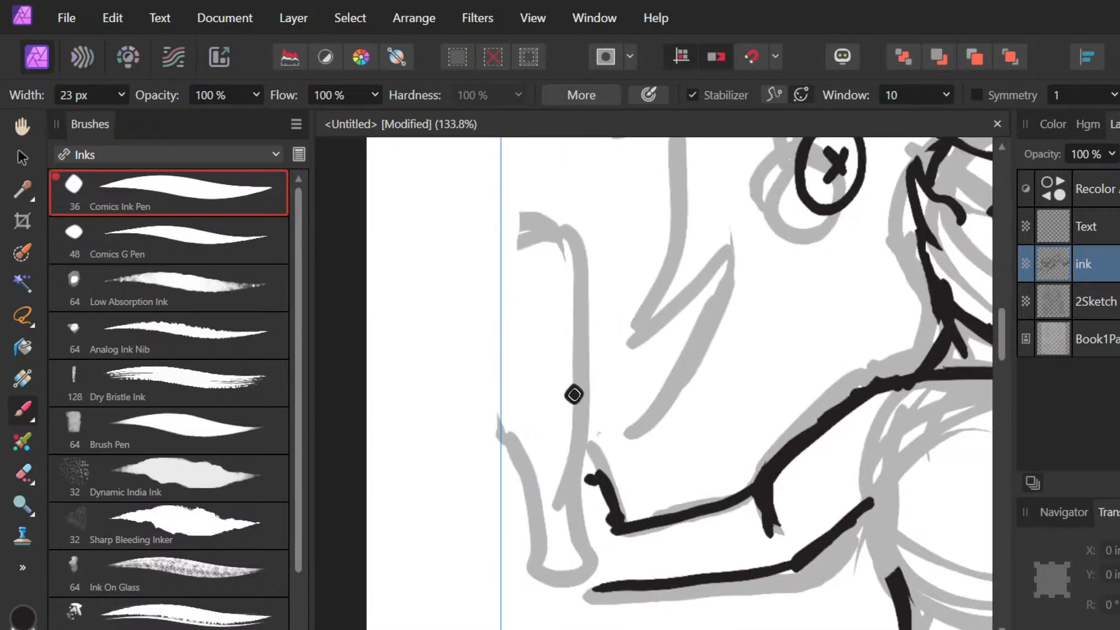
mouse_move(517, 447)
mouse_down()
mouse_move(549, 534)
mouse_move(541, 561)
mouse_move(599, 575)
mouse_up()
mouse_move(576, 535)
mouse_down()
mouse_move(598, 550)
mouse_move(597, 575)
mouse_up()
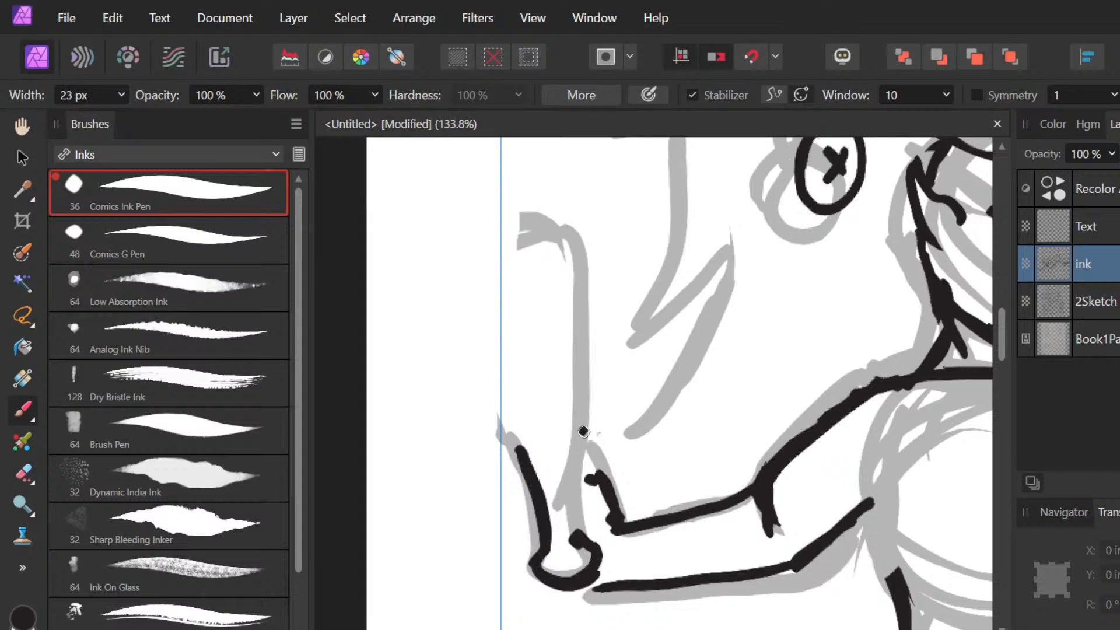
drag(586, 430, 575, 541)
mouse_move(575, 452)
mouse_down()
mouse_move(577, 247)
mouse_move(513, 235)
mouse_up()
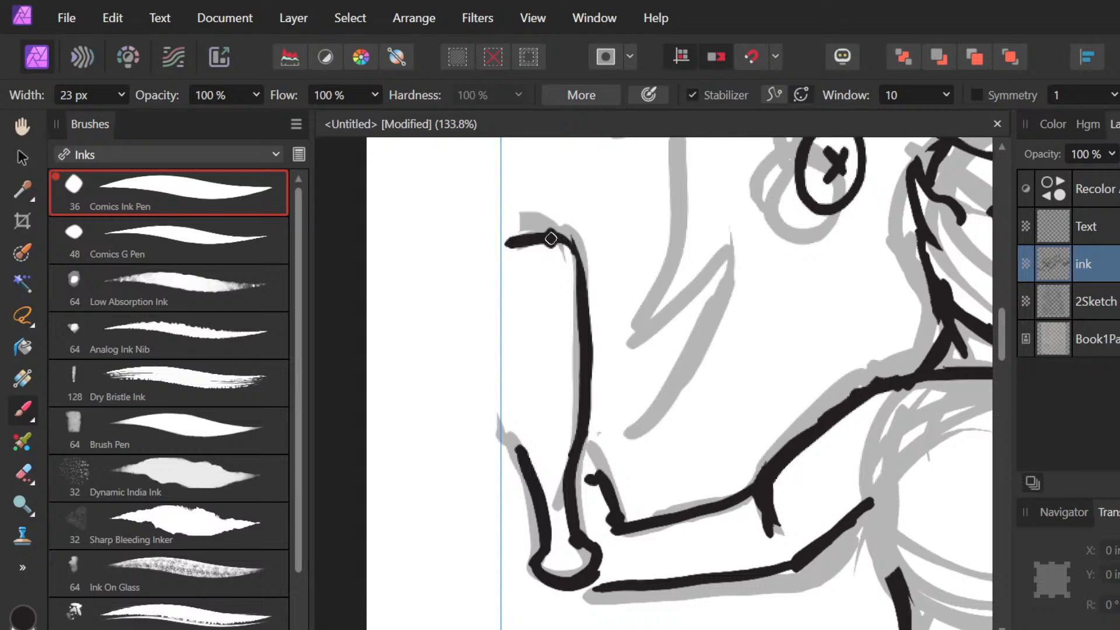
Step: Ink the lower pointed tongue of the border torch's flame with an outer curve and an inner edge meeting at the tip
scroll(581, 238, down, 4)
scroll(581, 239, down, 2)
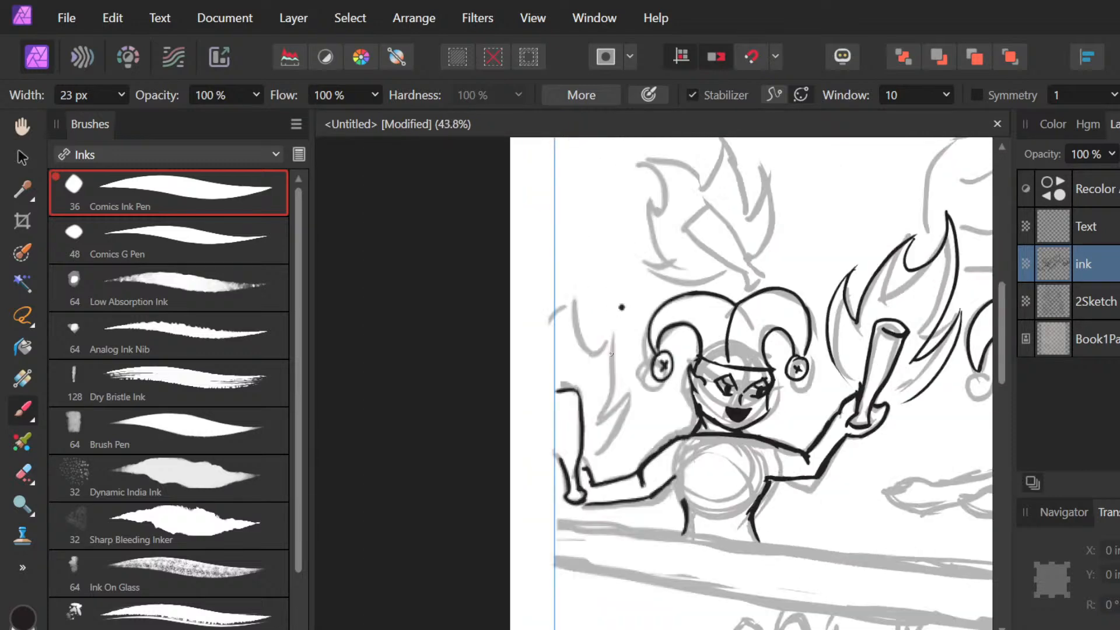
scroll(611, 354, up, 6)
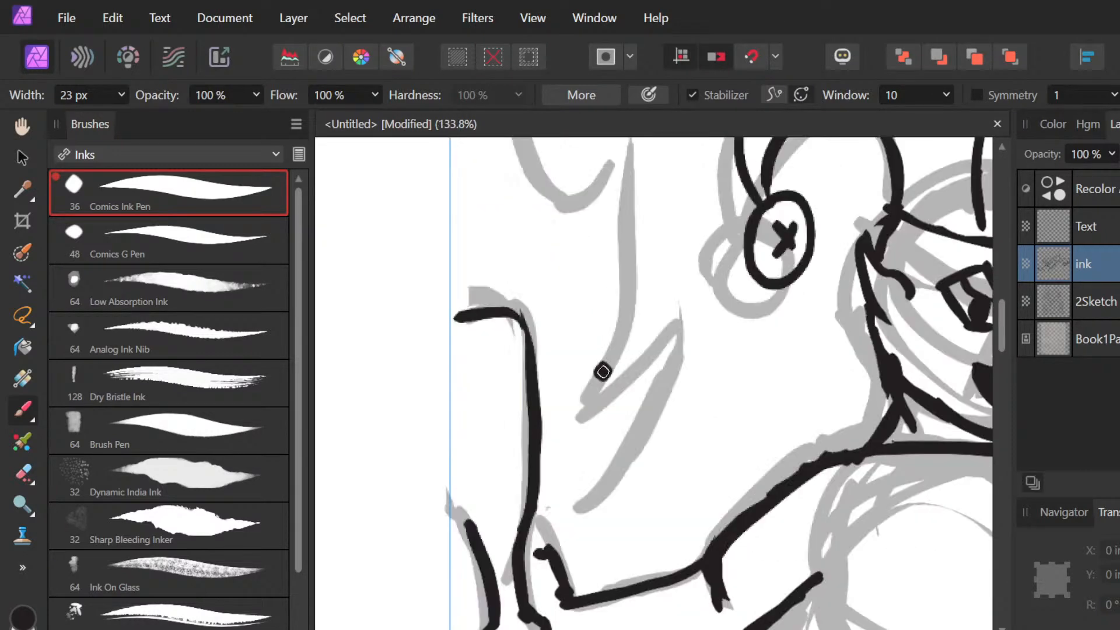
scroll(603, 372, up, 2)
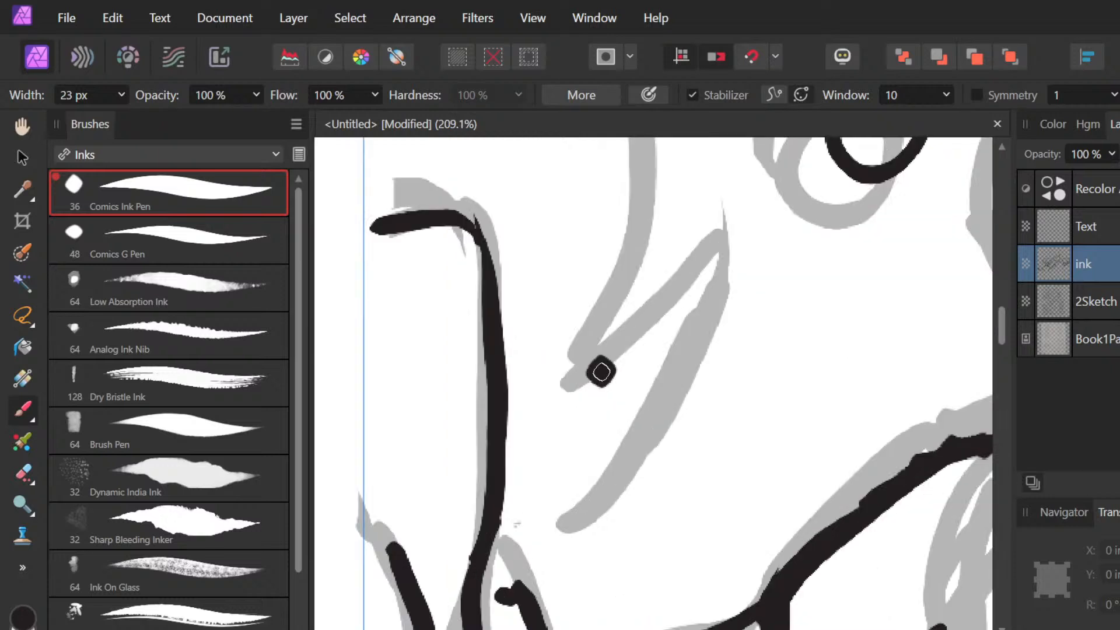
drag(561, 523, 640, 441)
drag(640, 443, 719, 207)
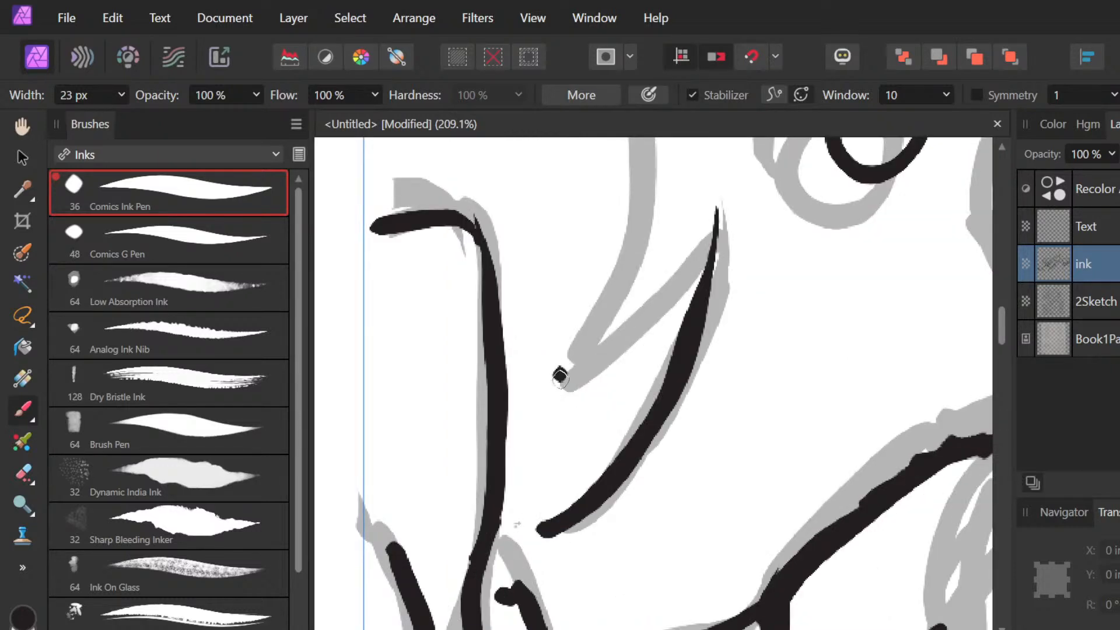
drag(561, 382, 700, 263)
drag(725, 164, 724, 196)
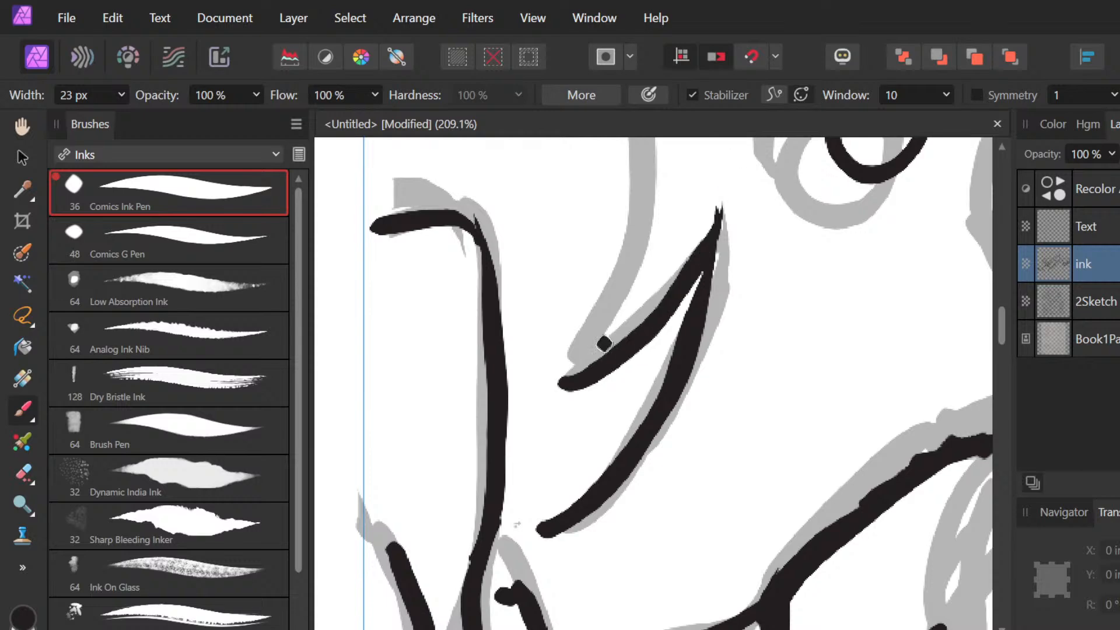
drag(605, 344, 613, 343)
Step: Erase the inner end of the lower flame tongue and ink the rest of the flame's wavy contour up to the panel border
scroll(633, 380, down, 3)
scroll(633, 392, up, 4)
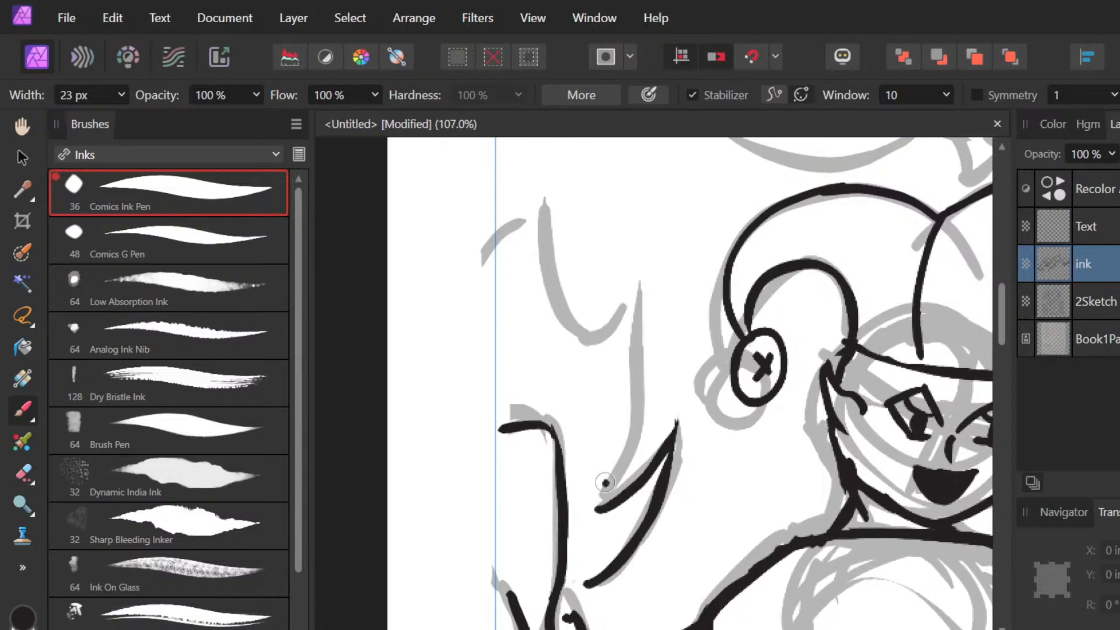
key(e)
drag(606, 483, 631, 448)
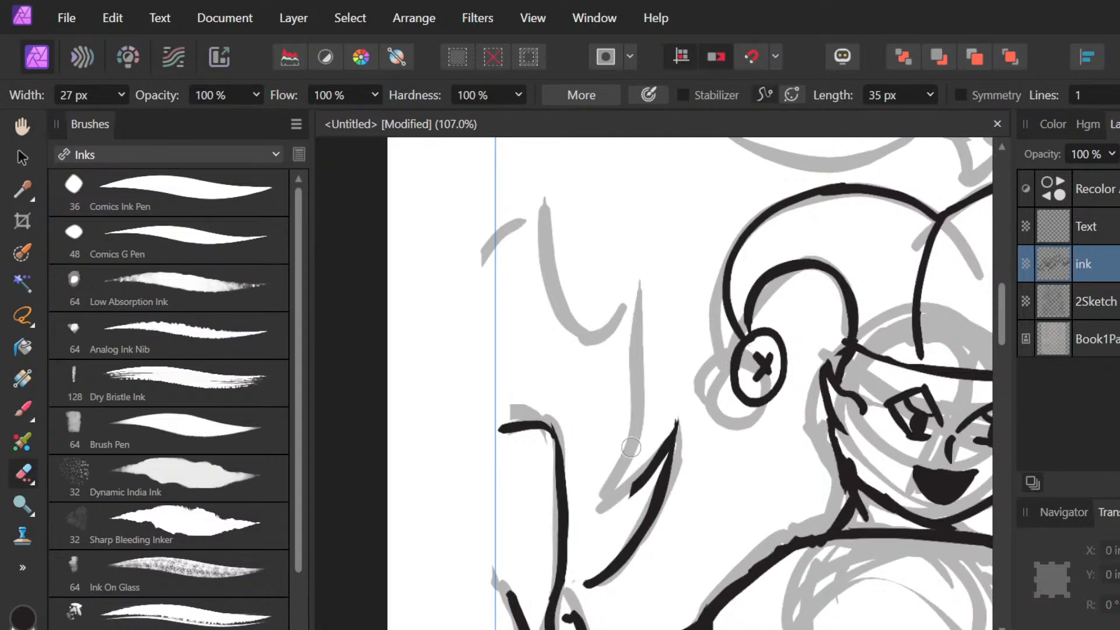
key(b)
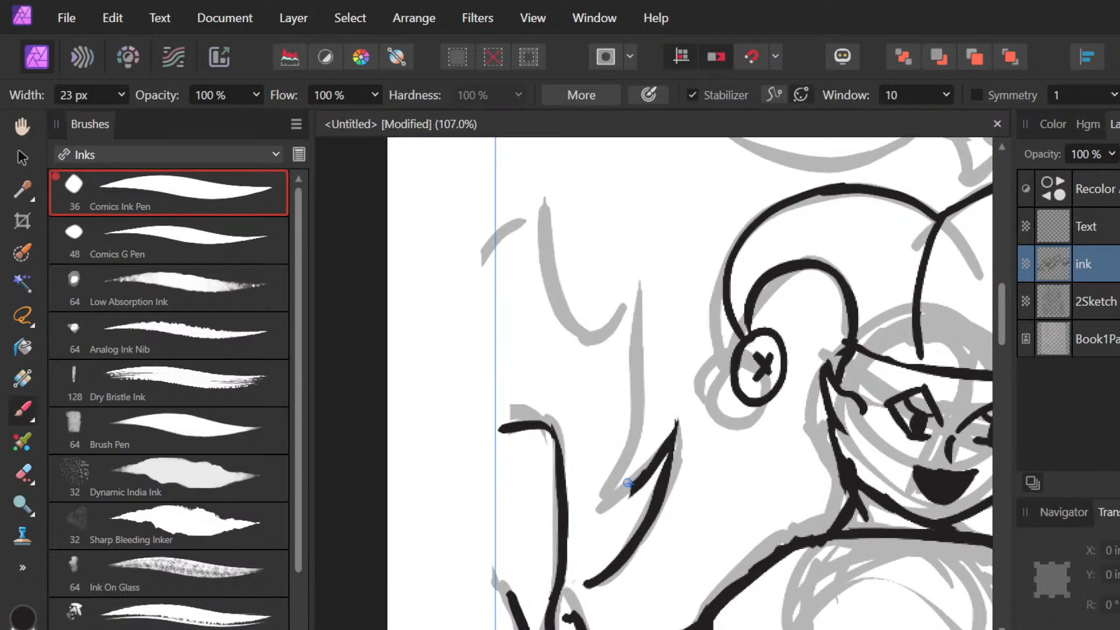
mouse_move(628, 483)
mouse_down()
mouse_move(655, 303)
mouse_move(655, 448)
mouse_up()
key(ctrl+z)
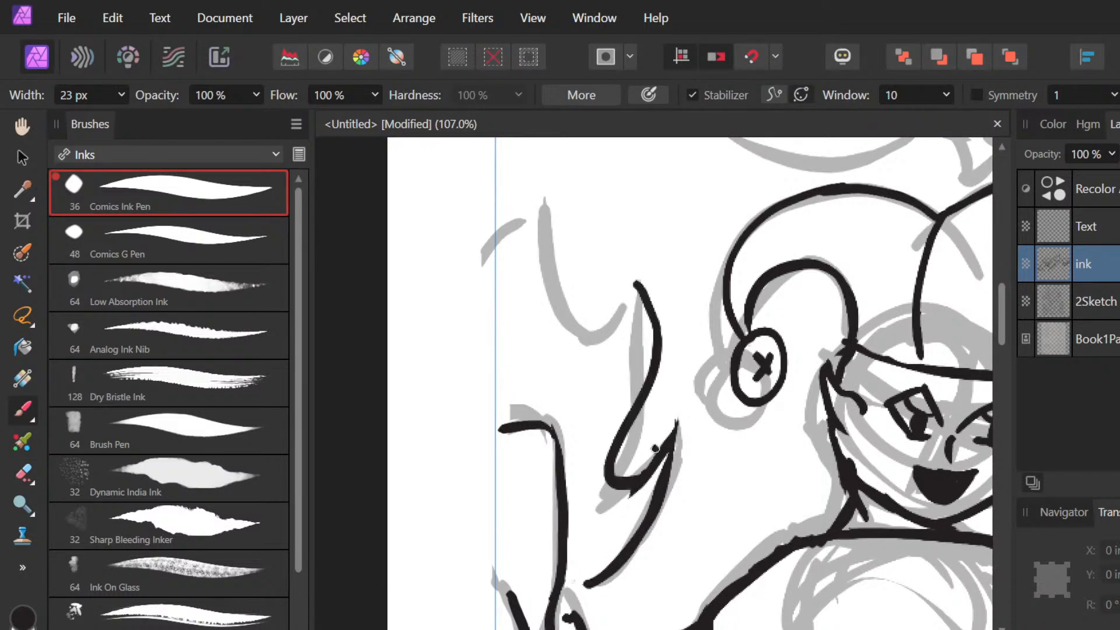
mouse_move(636, 283)
mouse_down()
mouse_move(545, 274)
mouse_move(517, 207)
mouse_move(495, 235)
mouse_up()
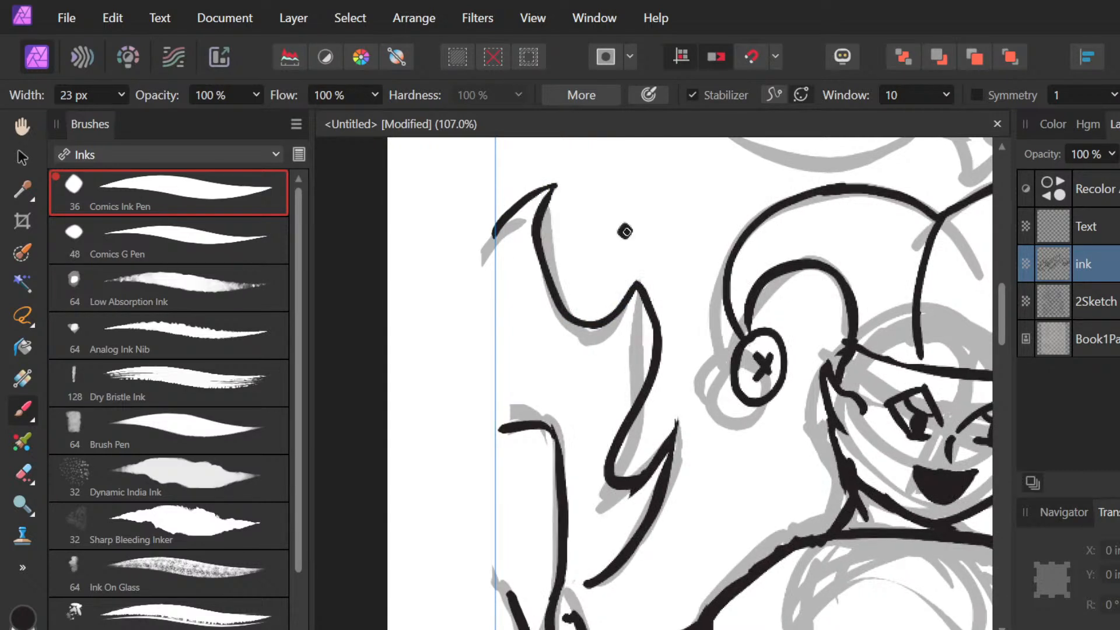
scroll(625, 232, down, 5)
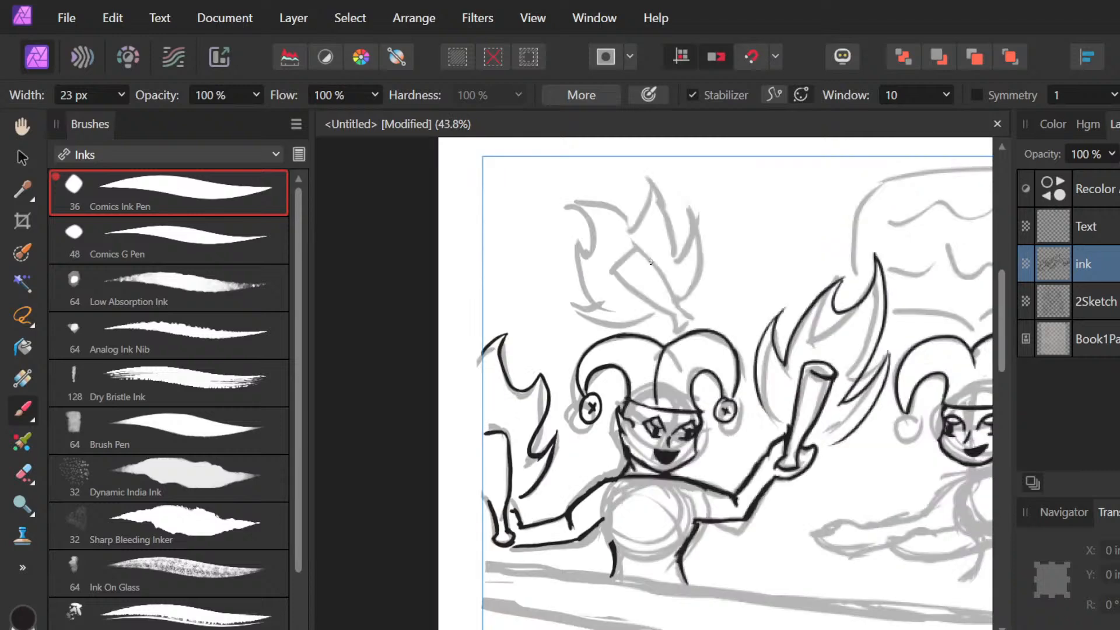
scroll(651, 262, up, 5)
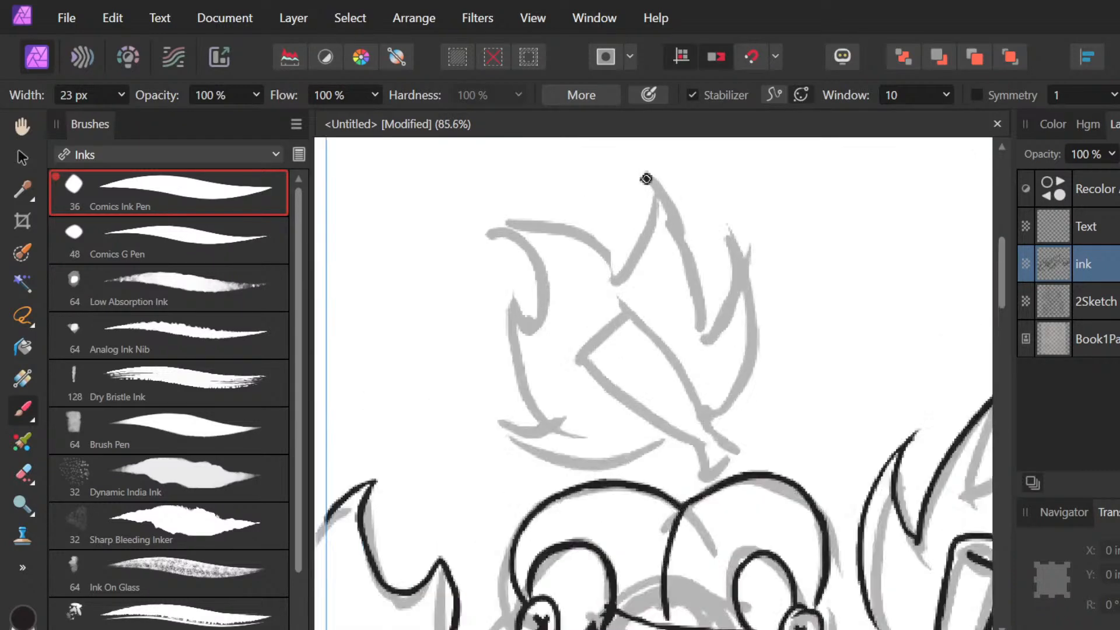
scroll(591, 293, down, 1)
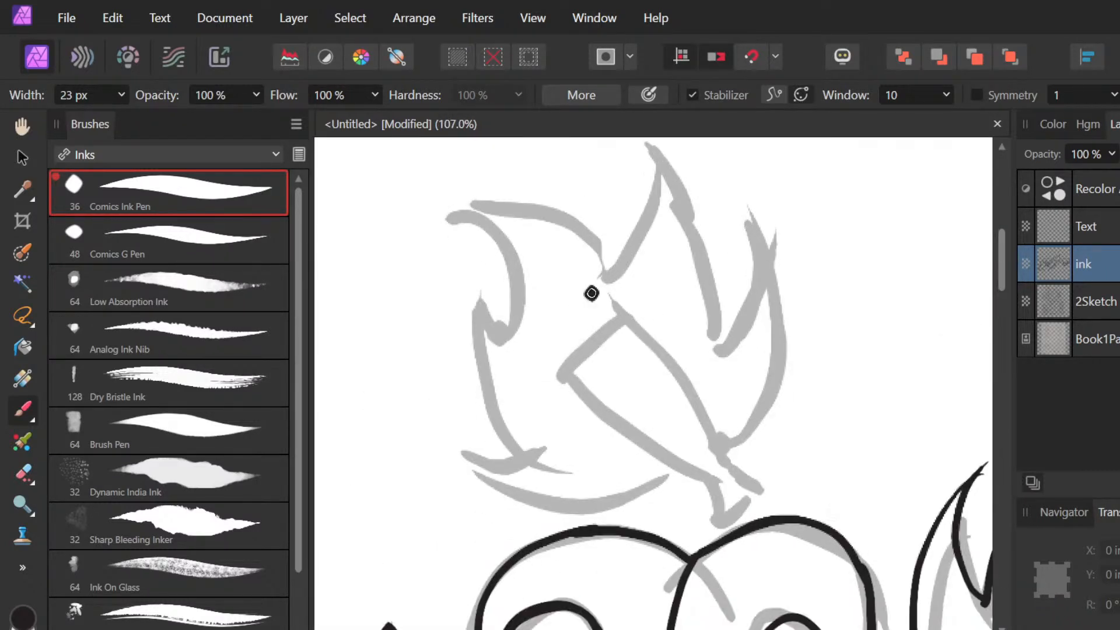
scroll(591, 294, down, 1)
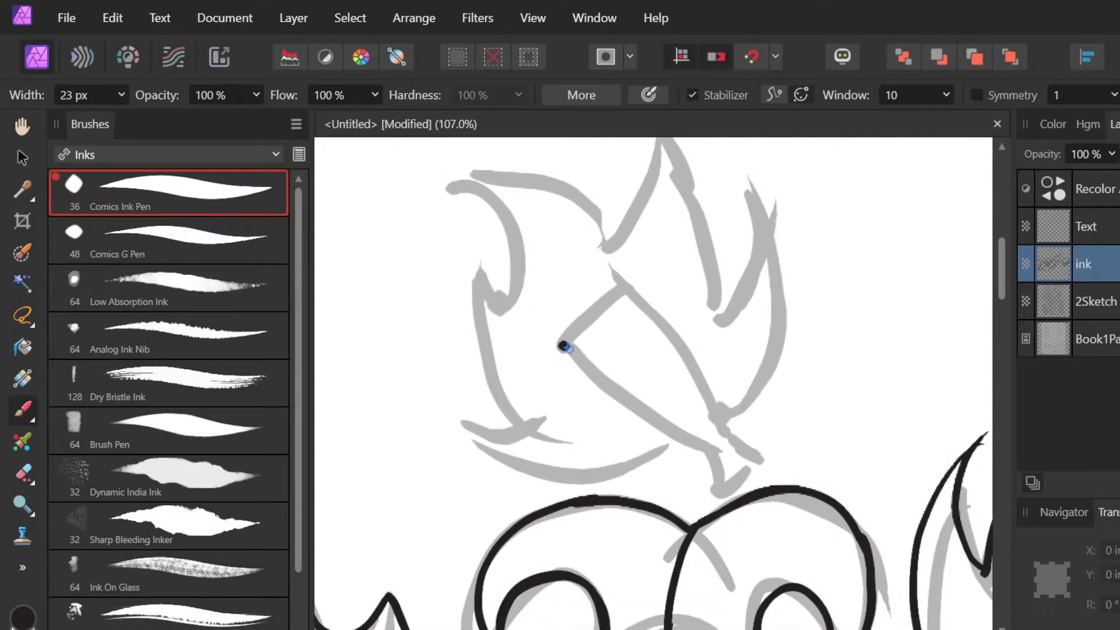
scroll(563, 347, down, 5)
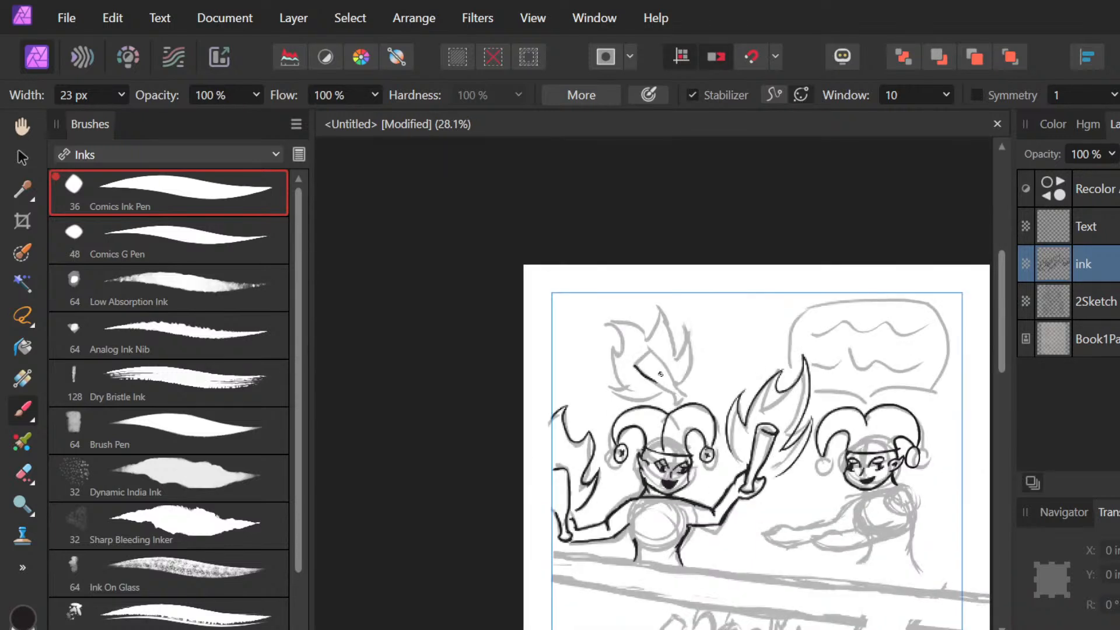
scroll(665, 338, up, 1)
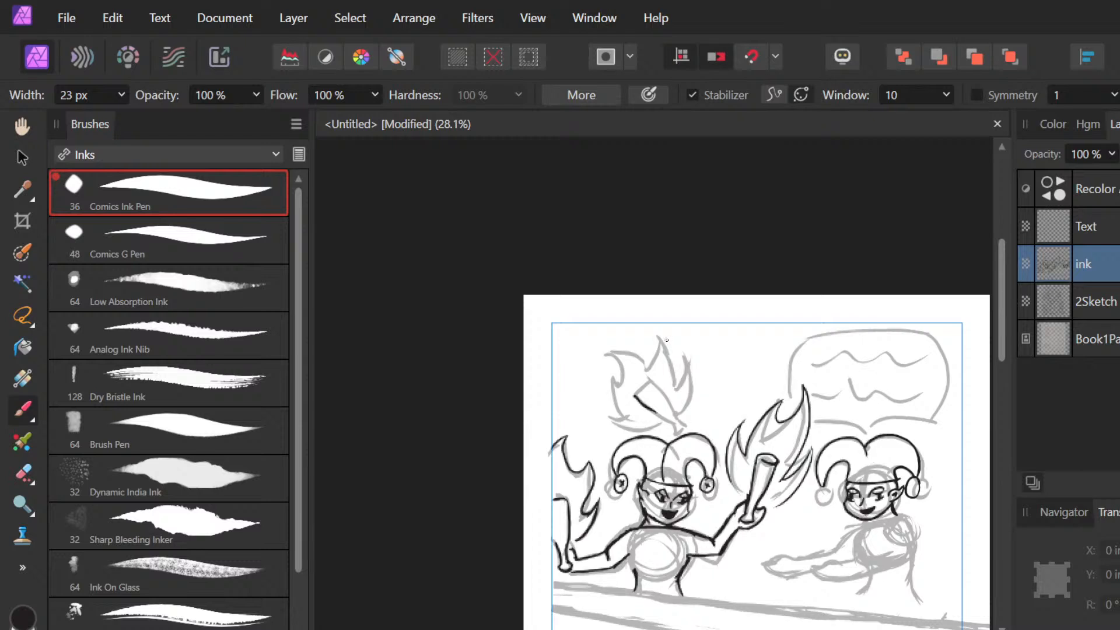
scroll(668, 339, up, 3)
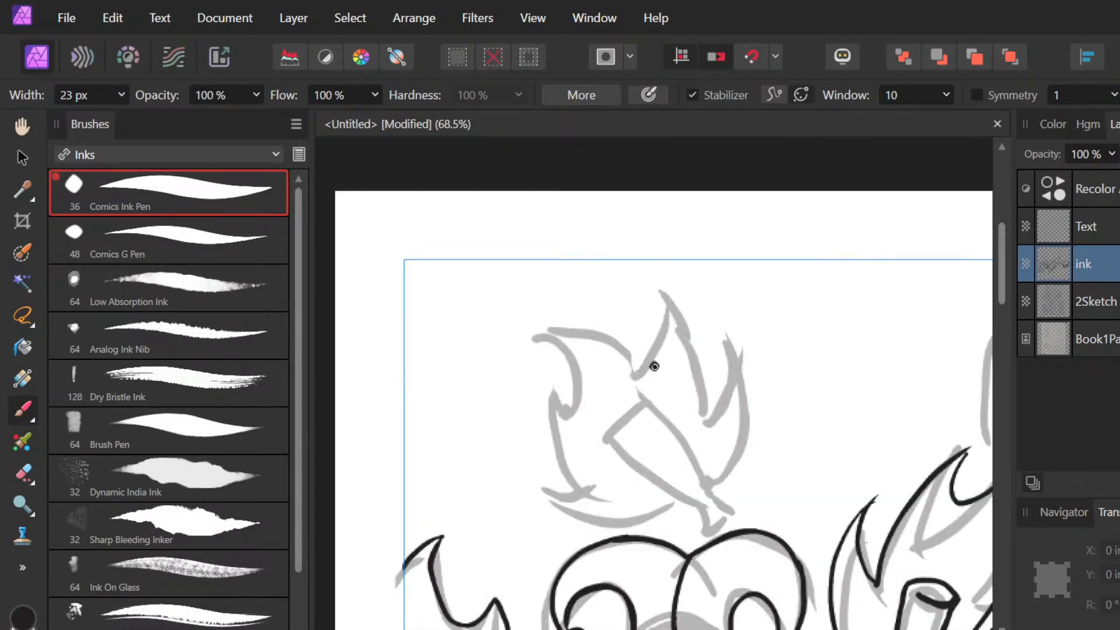
scroll(724, 322, down, 1)
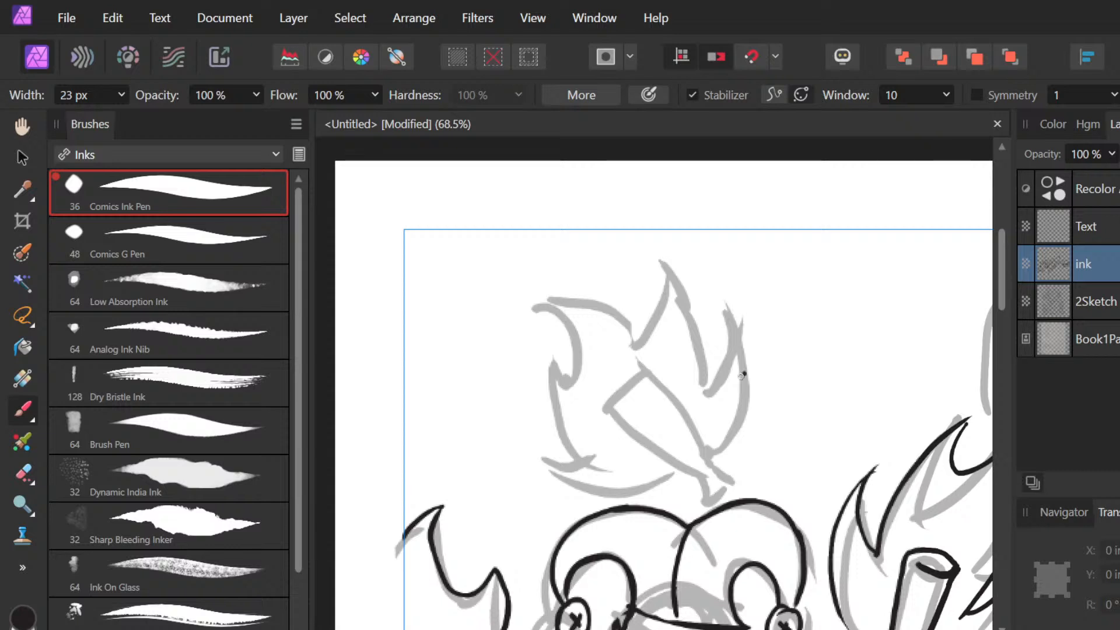
mouse_move(668, 444)
mouse_down()
mouse_move(706, 420)
mouse_move(687, 400)
mouse_up()
key(ctrl+z)
key(ctrl+z)
mouse_move(647, 430)
mouse_down()
mouse_move(688, 406)
mouse_move(647, 353)
mouse_up()
mouse_move(646, 435)
mouse_down()
mouse_move(630, 367)
mouse_move(648, 339)
mouse_move(628, 228)
mouse_up()
key(ctrl+z)
key(ctrl+z)
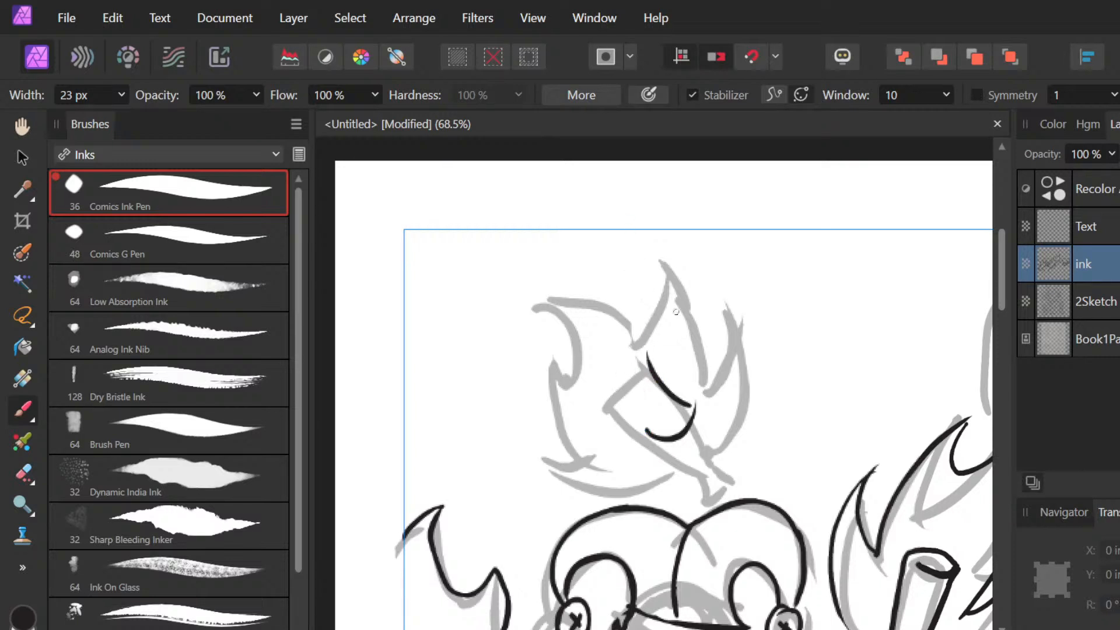
key(ctrl+z)
key(ctrl+z)
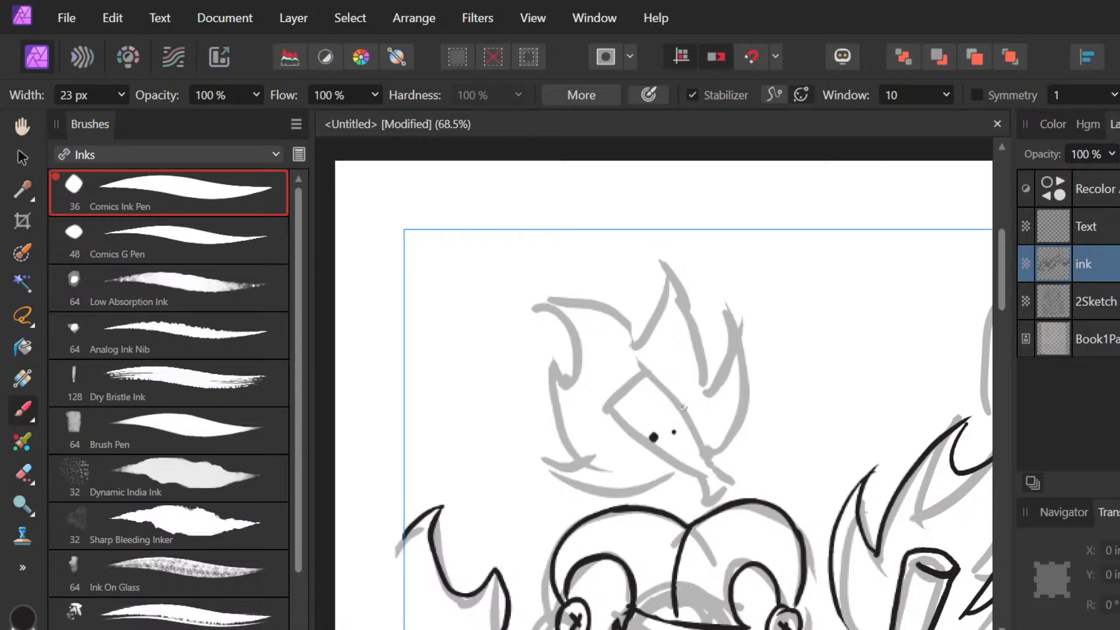
Step: Ink the flared, rounded handle end of the airborne torch above the first jester's hat
mouse_move(651, 438)
mouse_down()
mouse_move(681, 417)
mouse_move(675, 405)
mouse_move(674, 420)
mouse_up()
mouse_move(646, 382)
mouse_down()
mouse_move(650, 433)
mouse_move(568, 346)
mouse_move(585, 385)
mouse_up()
key(ctrl+z)
key(ctrl+z)
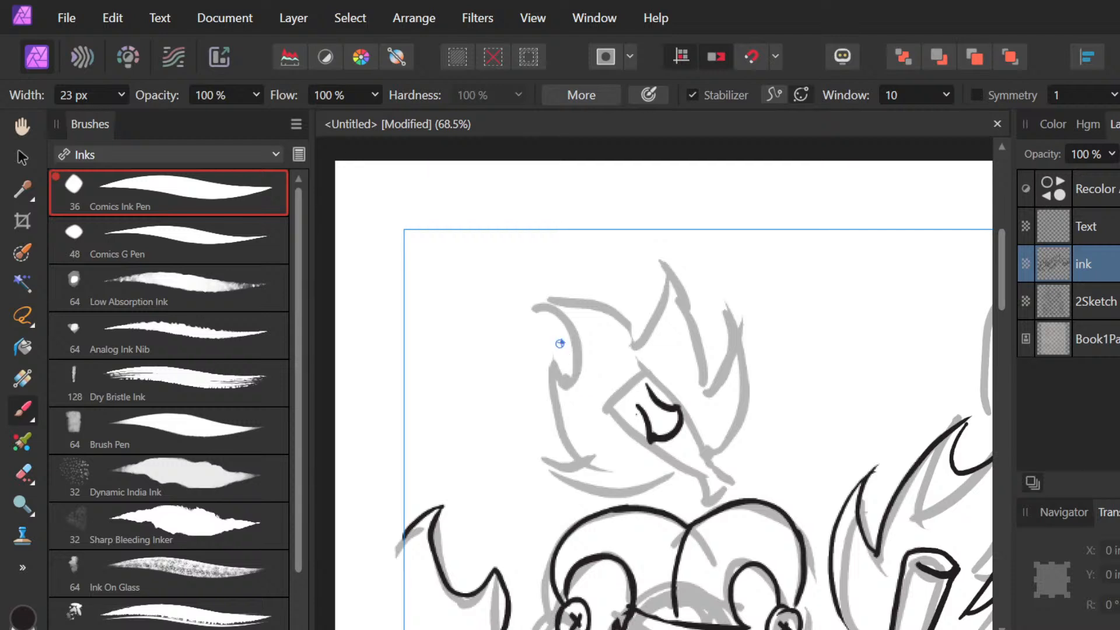
Step: Ink the airborne torch's two long sides, widening from the handle end toward the upper end
drag(560, 343, 649, 394)
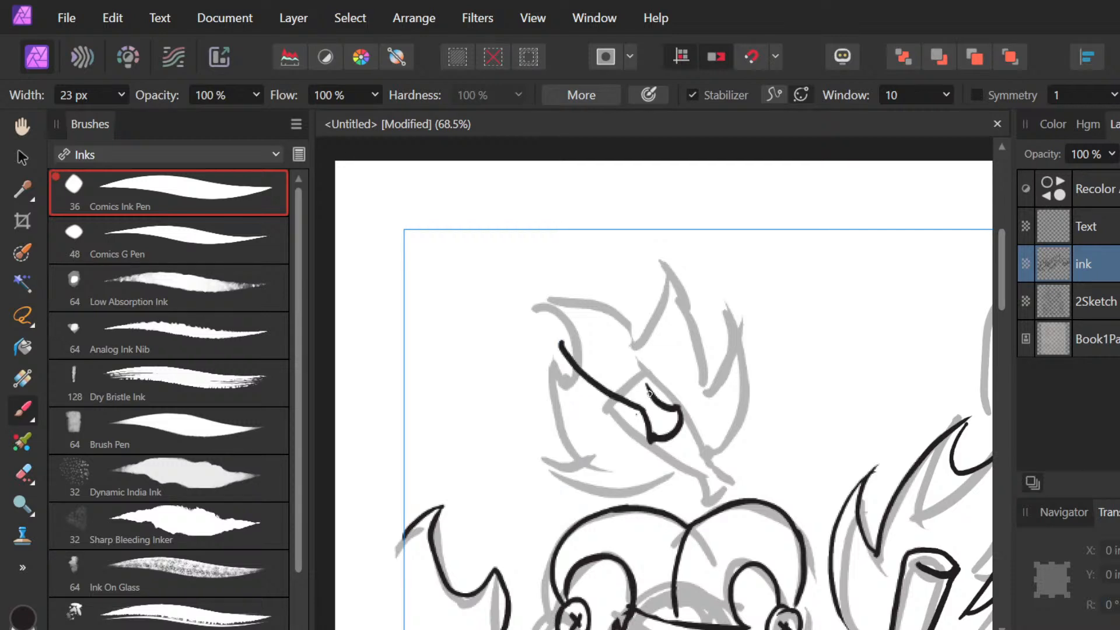
drag(595, 322, 658, 394)
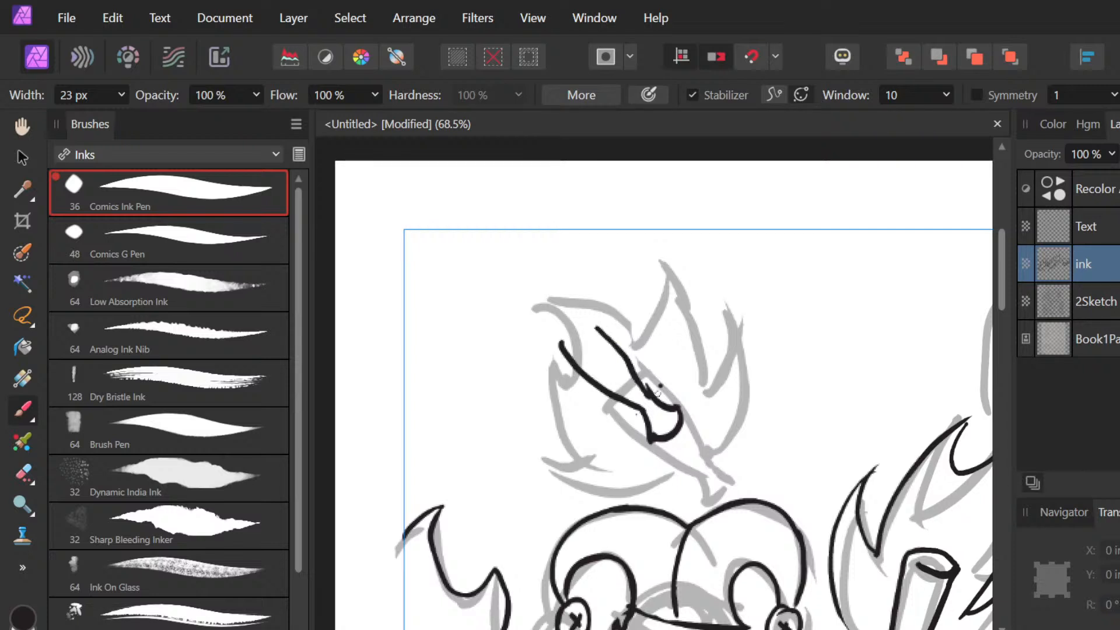
key(ctrl+z)
drag(654, 396, 605, 329)
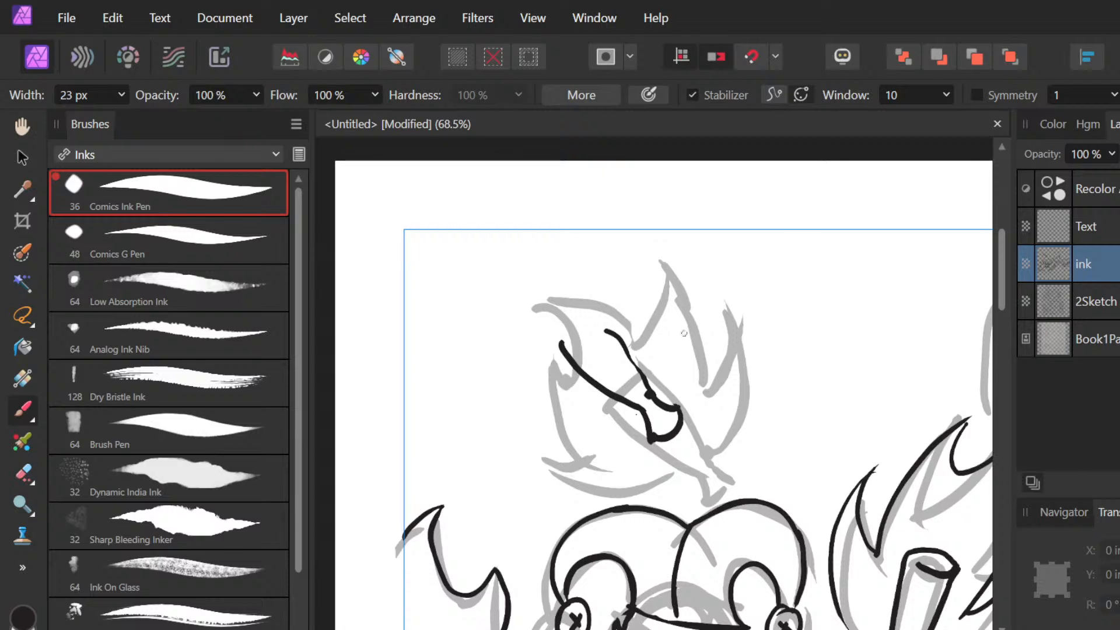
key(ctrl+z)
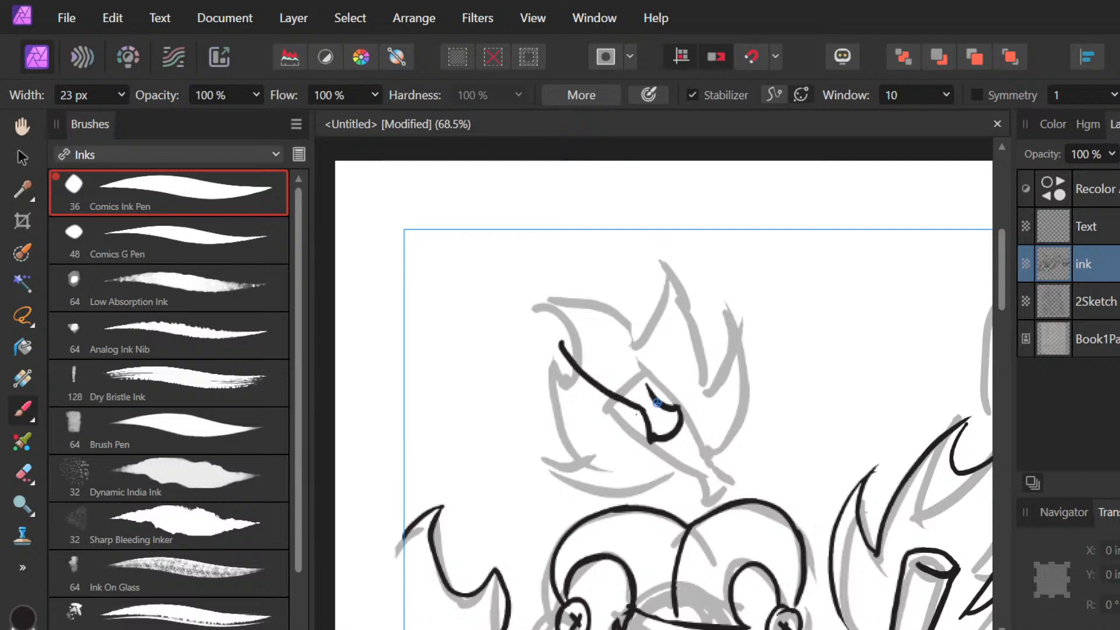
mouse_move(658, 401)
mouse_down()
mouse_move(600, 327)
mouse_move(568, 348)
mouse_up()
key(ctrl+z)
Step: Close the airborne torch's upper end with a short curved stroke and erase the side line's overshoot at the corner
drag(562, 343, 608, 308)
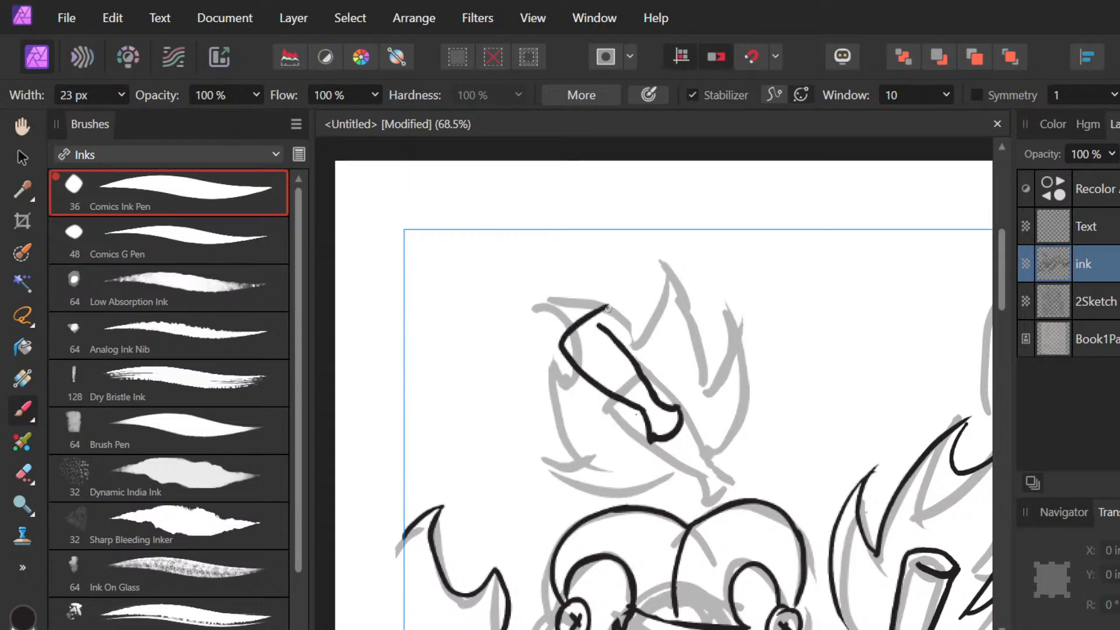
key(ctrl+z)
drag(564, 352, 608, 309)
key(ctrl+z)
drag(573, 360, 601, 319)
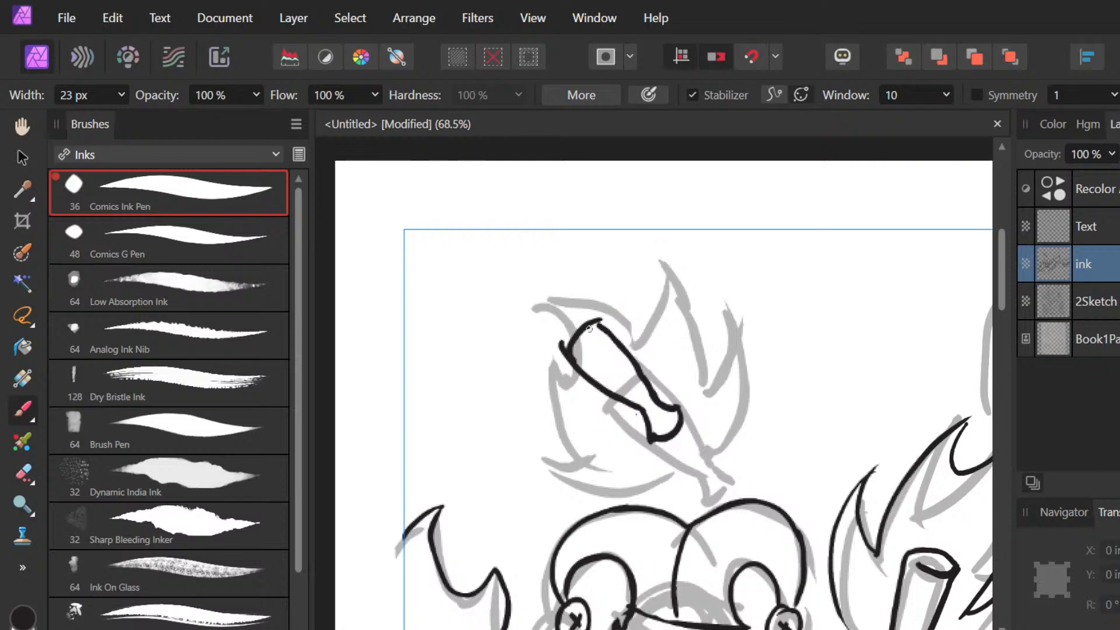
key(e)
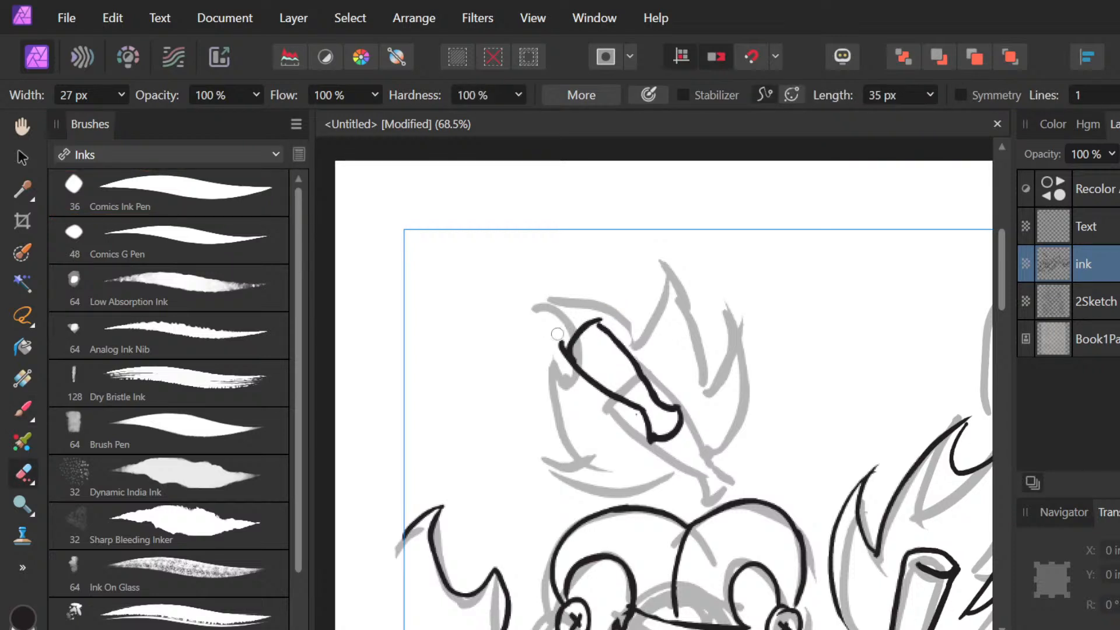
mouse_move(559, 334)
mouse_down()
mouse_move(554, 353)
mouse_move(565, 349)
mouse_up()
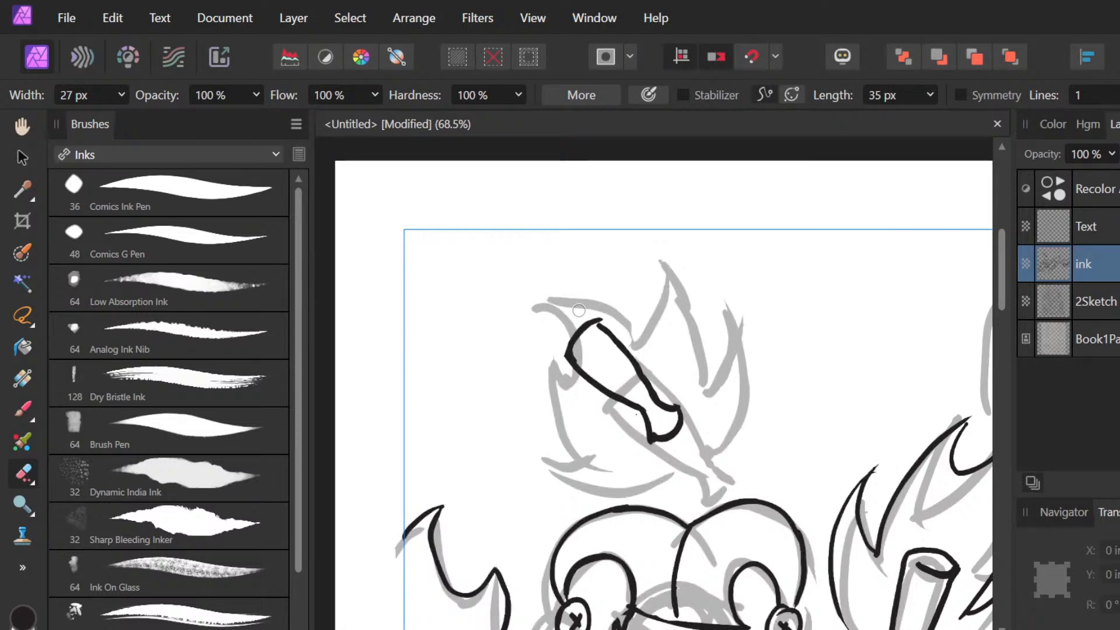
key(b)
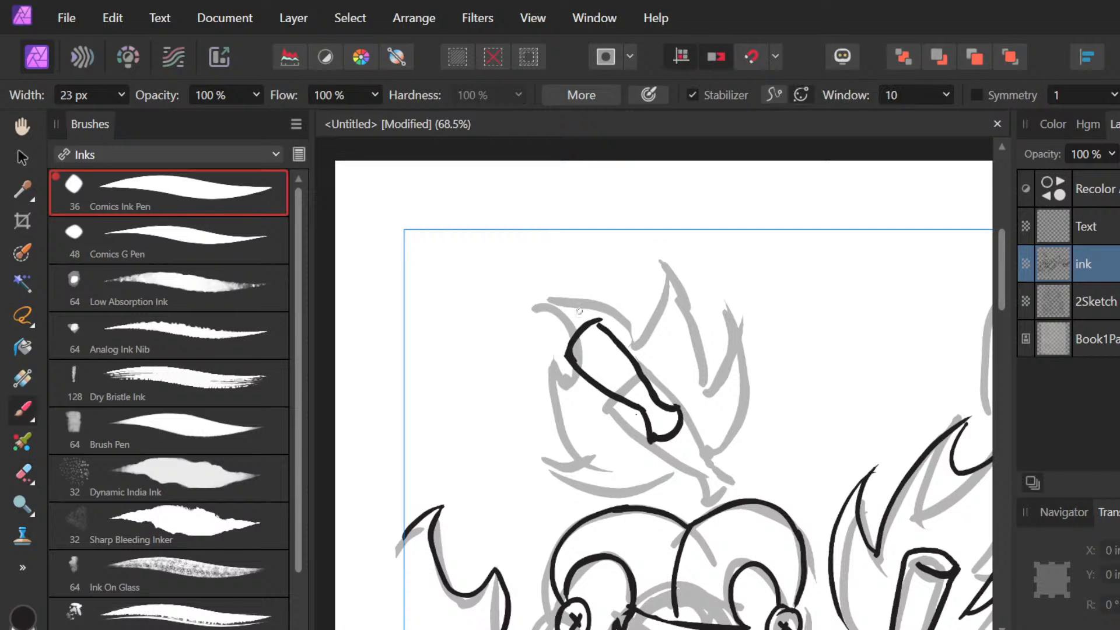
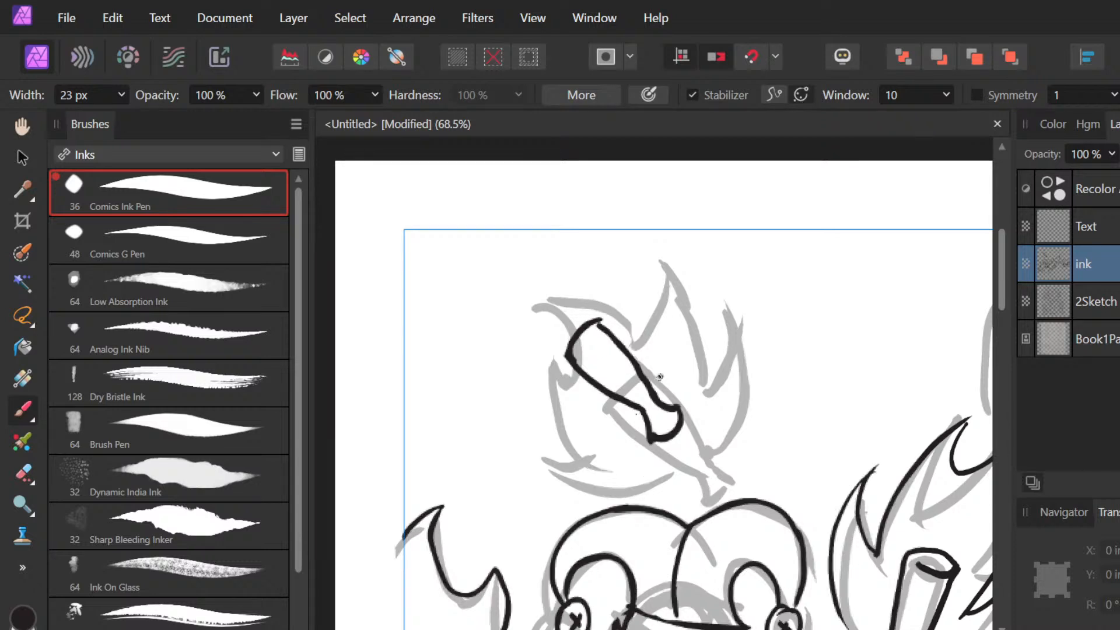
Step: Try to ink the airborne torch's flame as a wavy contour with pointed tongues curling around its upper end back to the handle
mouse_move(660, 376)
mouse_down()
mouse_move(661, 289)
mouse_move(540, 239)
mouse_move(565, 272)
mouse_move(419, 334)
mouse_up()
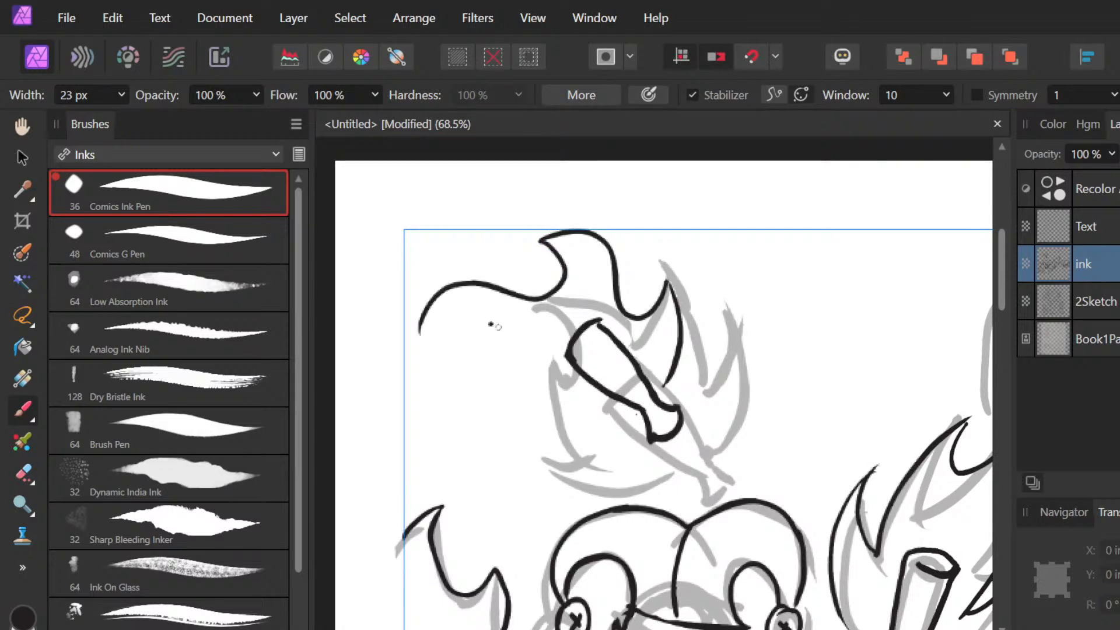
key(ctrl+z)
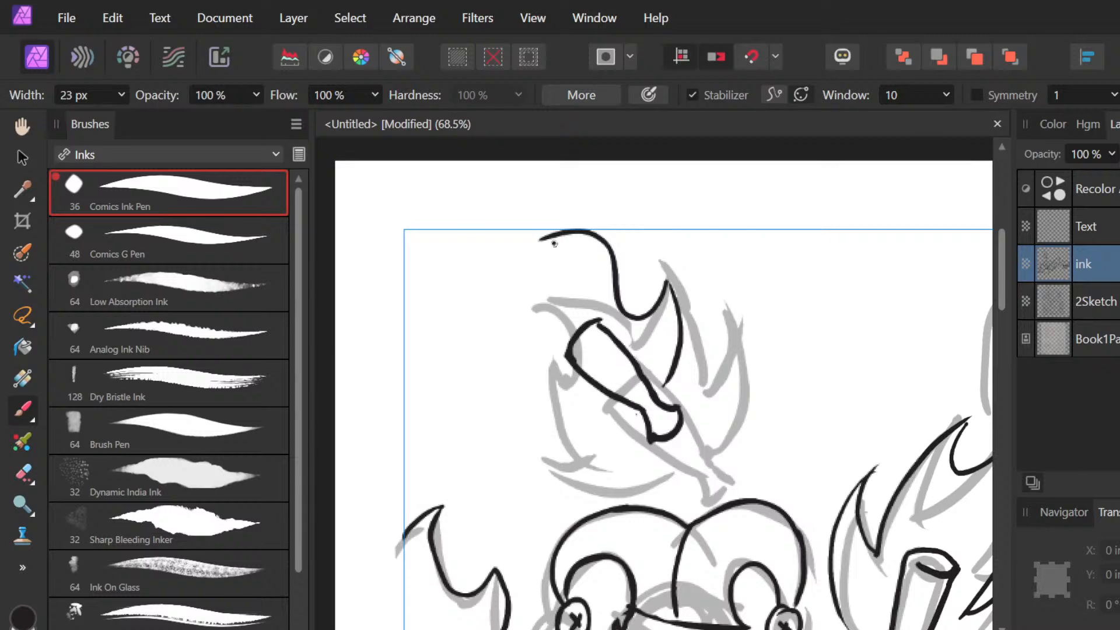
drag(555, 244, 499, 255)
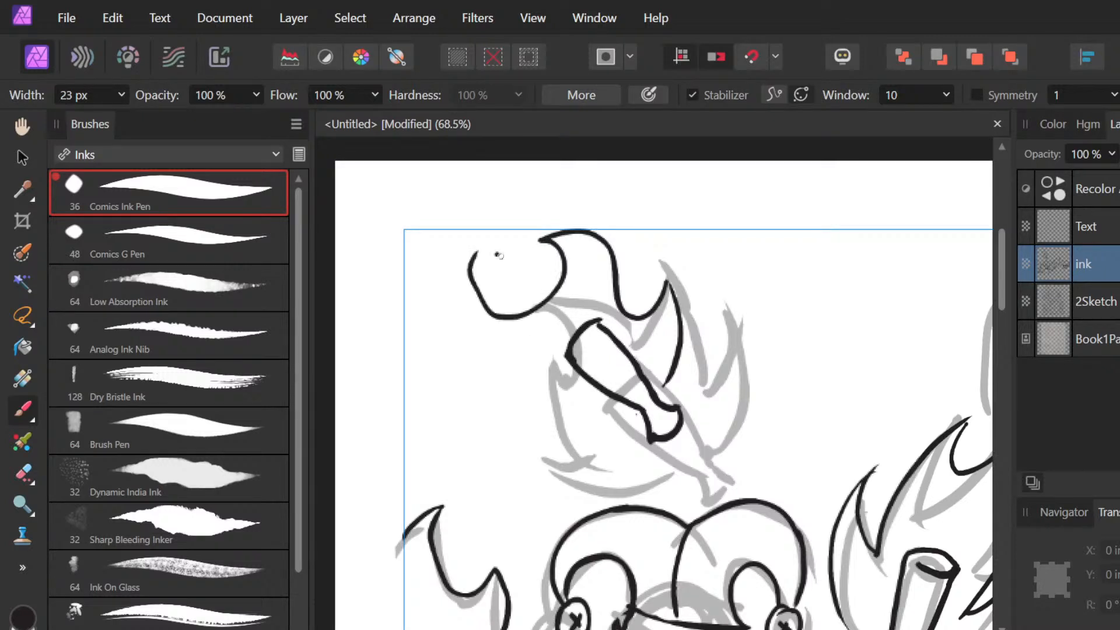
key(ctrl+z)
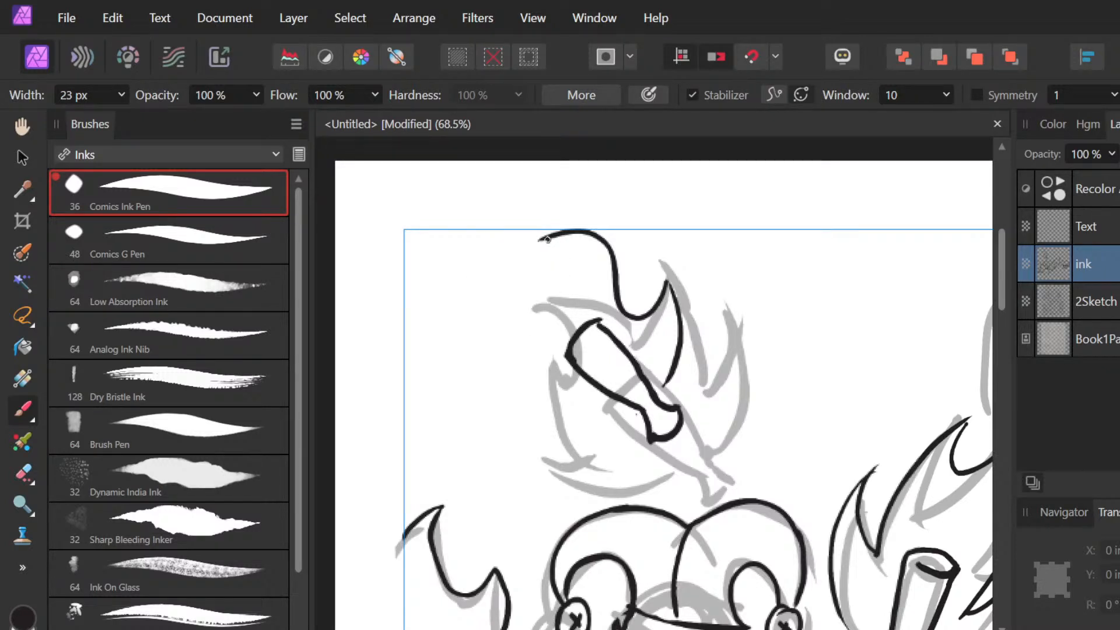
mouse_move(547, 239)
mouse_down()
mouse_move(469, 248)
mouse_move(461, 261)
mouse_move(458, 325)
mouse_move(511, 362)
mouse_move(528, 472)
mouse_up()
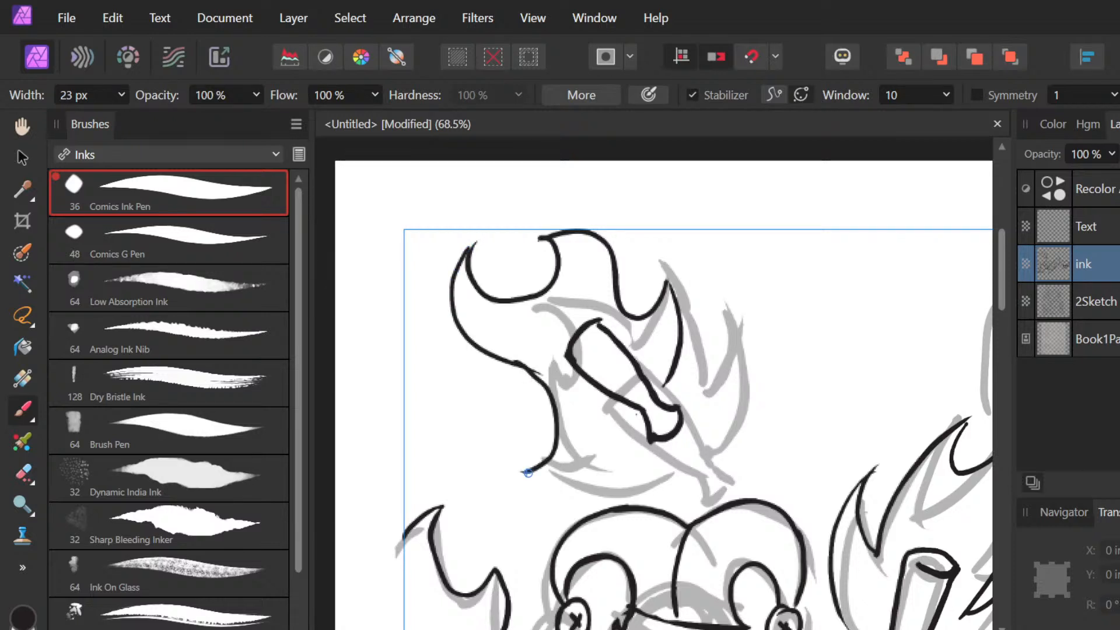
key(ctrl+z)
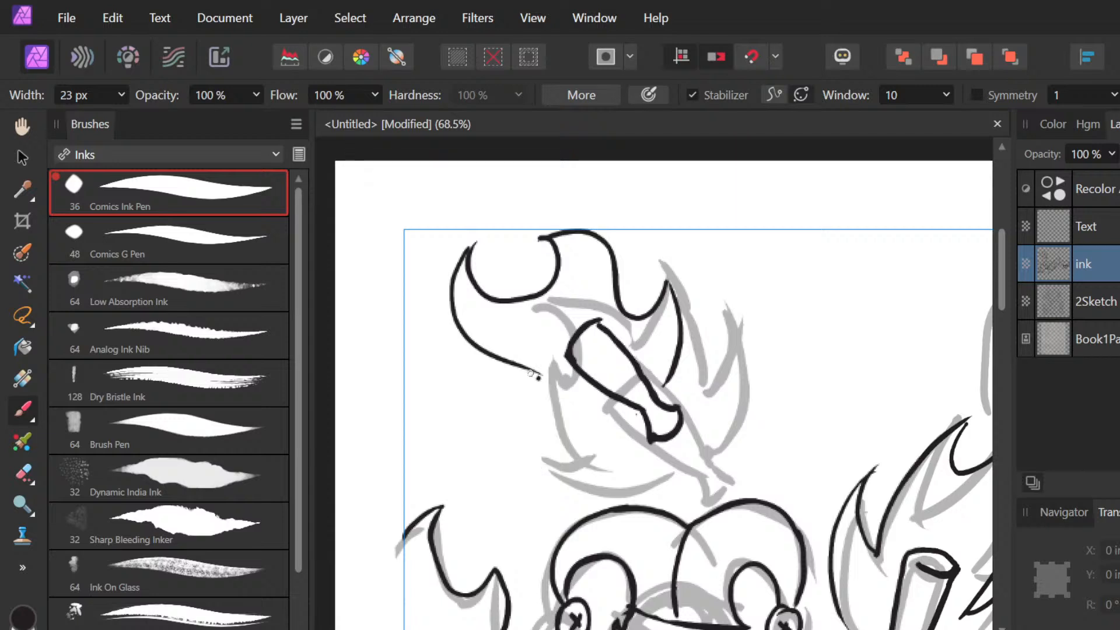
mouse_move(538, 377)
mouse_down()
mouse_move(503, 423)
mouse_move(607, 411)
mouse_up()
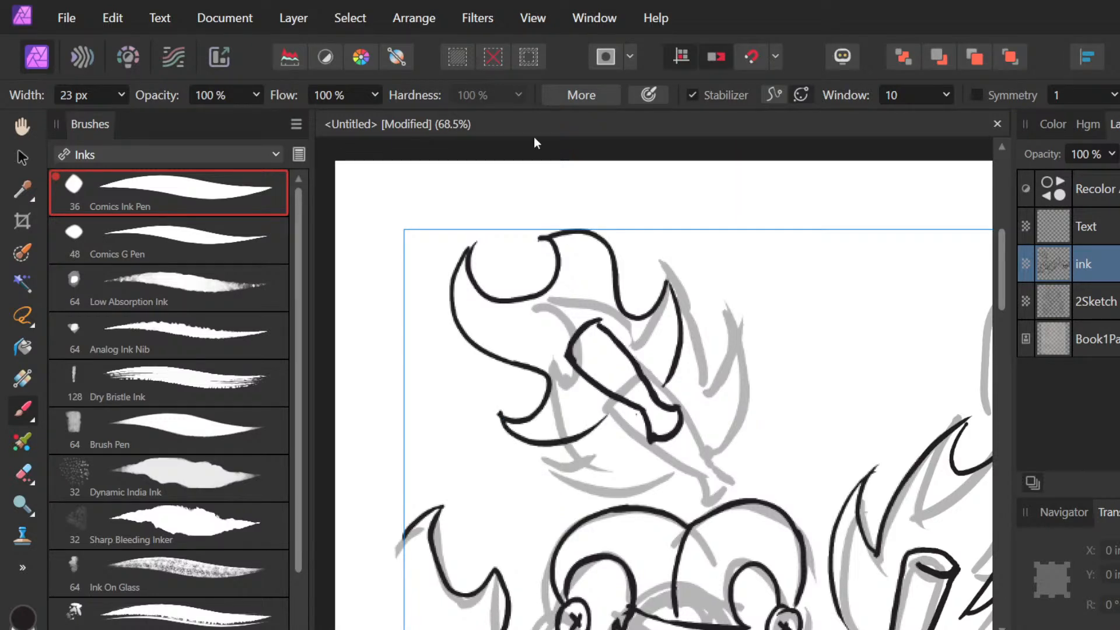
Step: Undo the wavy flame contour strokes around the airborne torch, leaving only the torch outline inked
scroll(619, 395, down, 4)
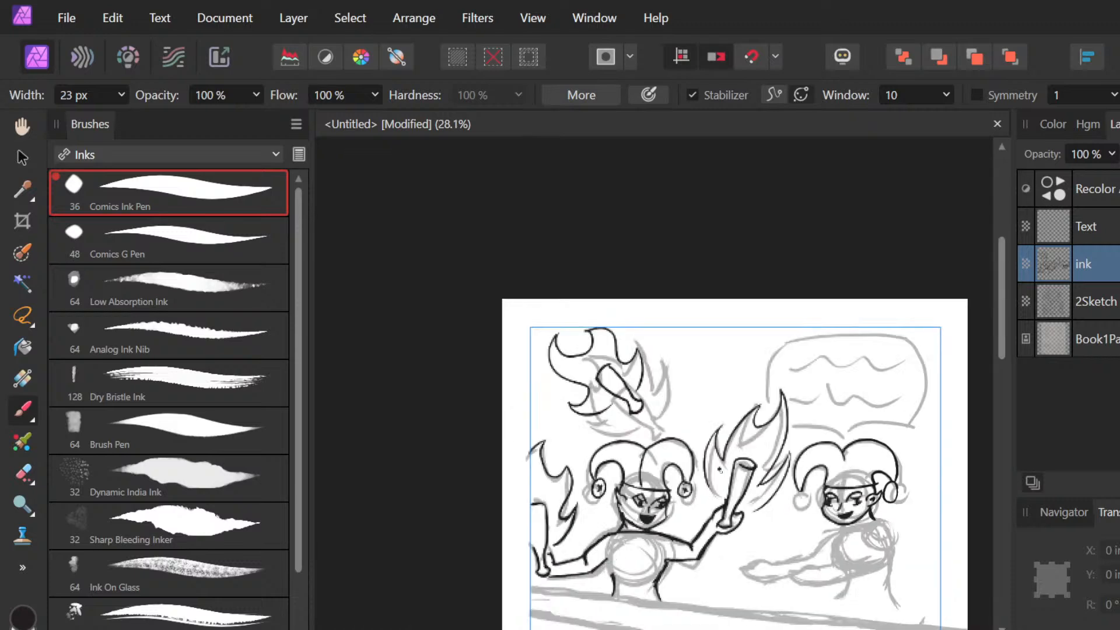
scroll(799, 519, up, 2)
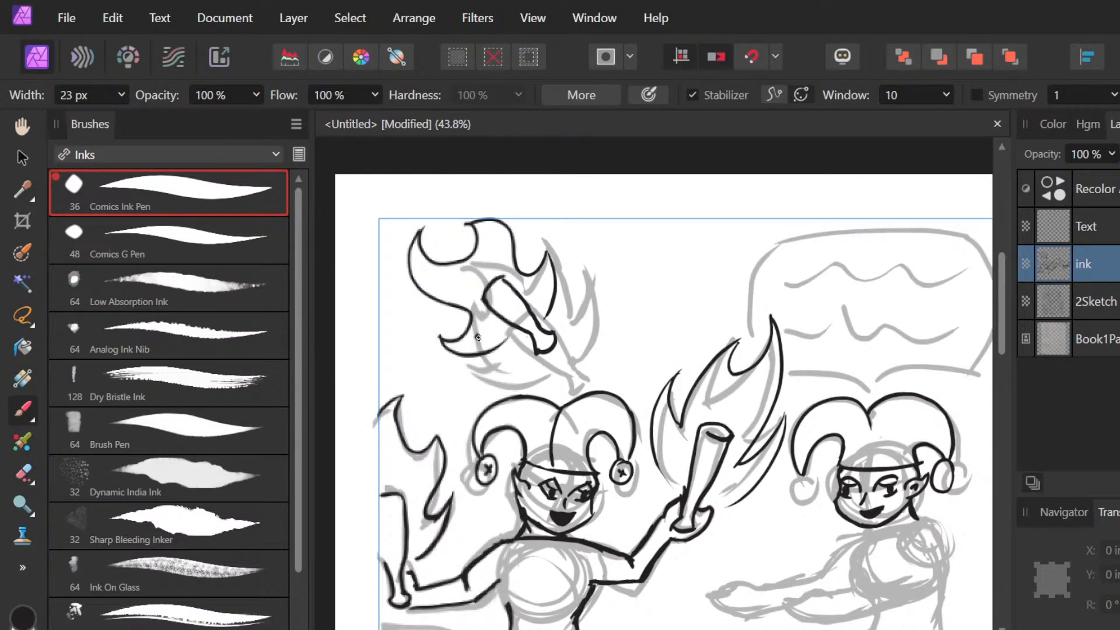
scroll(471, 308, up, 1)
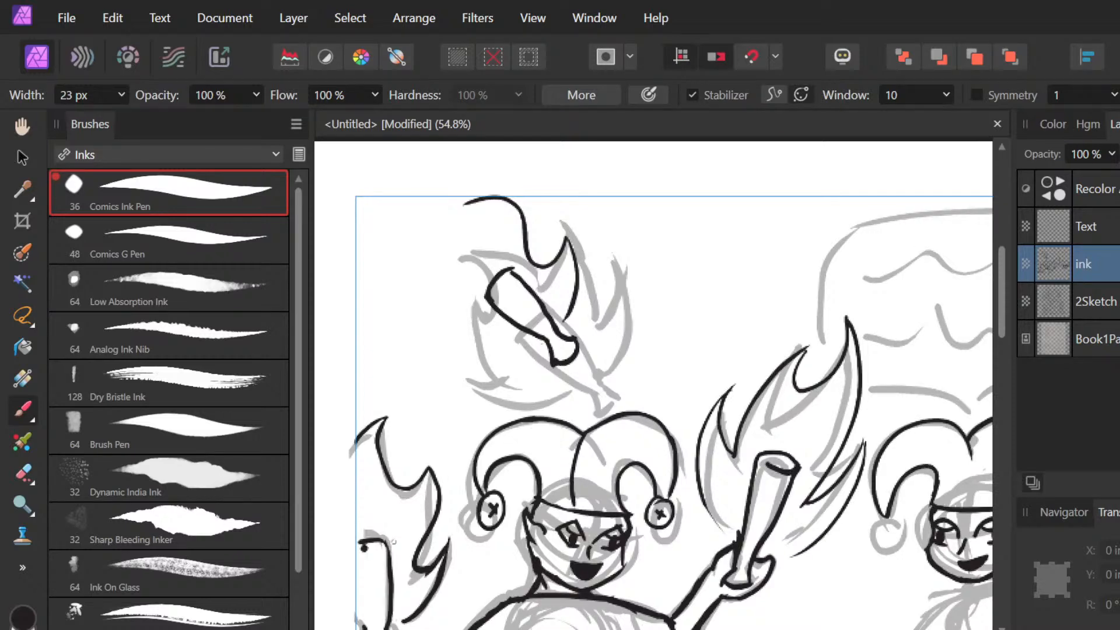
scroll(521, 370, up, 2)
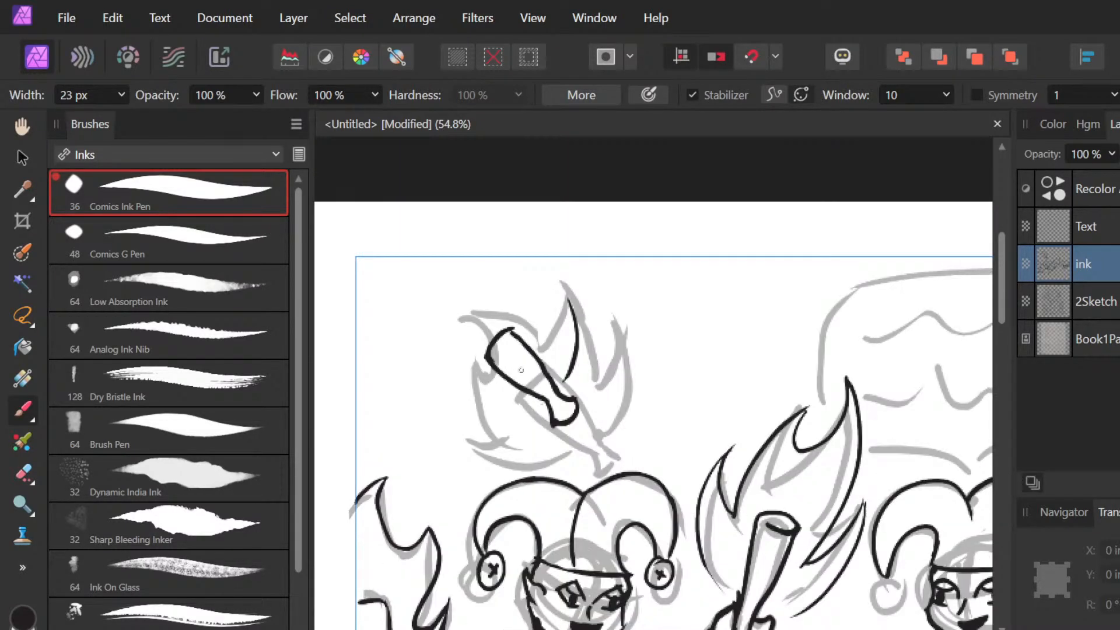
scroll(521, 370, up, 3)
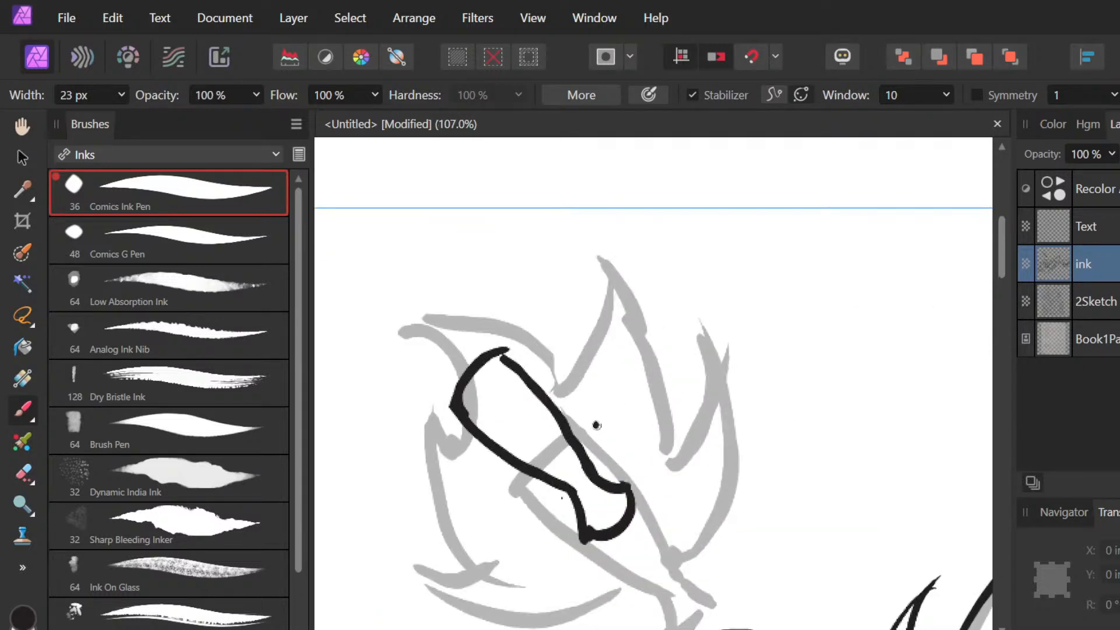
Step: Try to ink the airborne torch's flame as separate pointed tongues from the handle around the upper end, and undo all its strokes
mouse_move(595, 427)
mouse_down()
mouse_move(604, 404)
mouse_move(447, 221)
mouse_move(437, 269)
mouse_up()
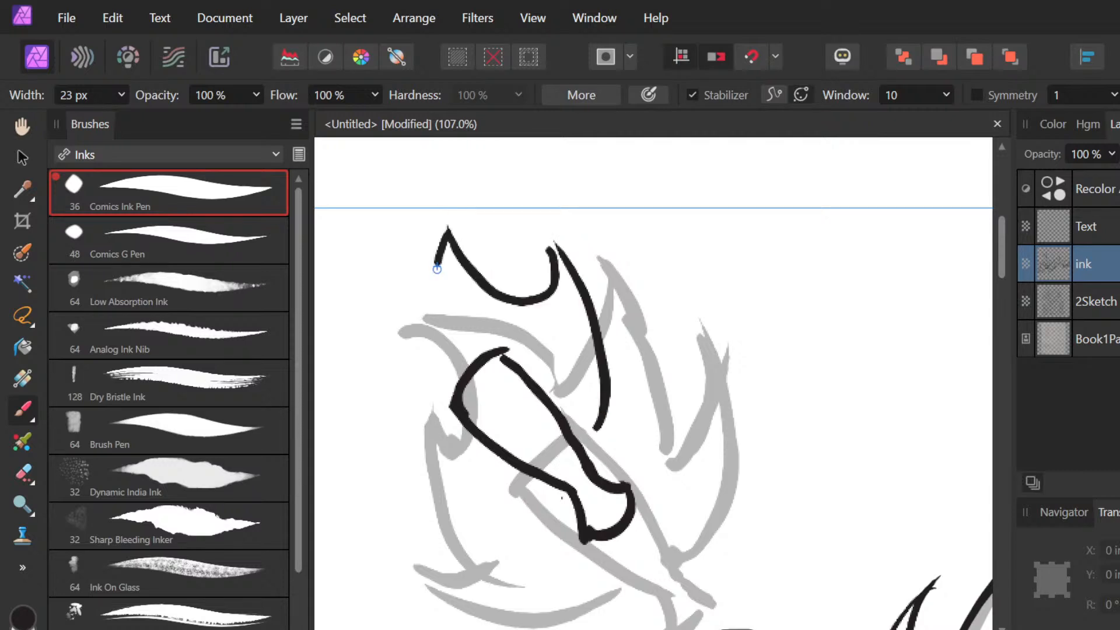
key(ctrl+z)
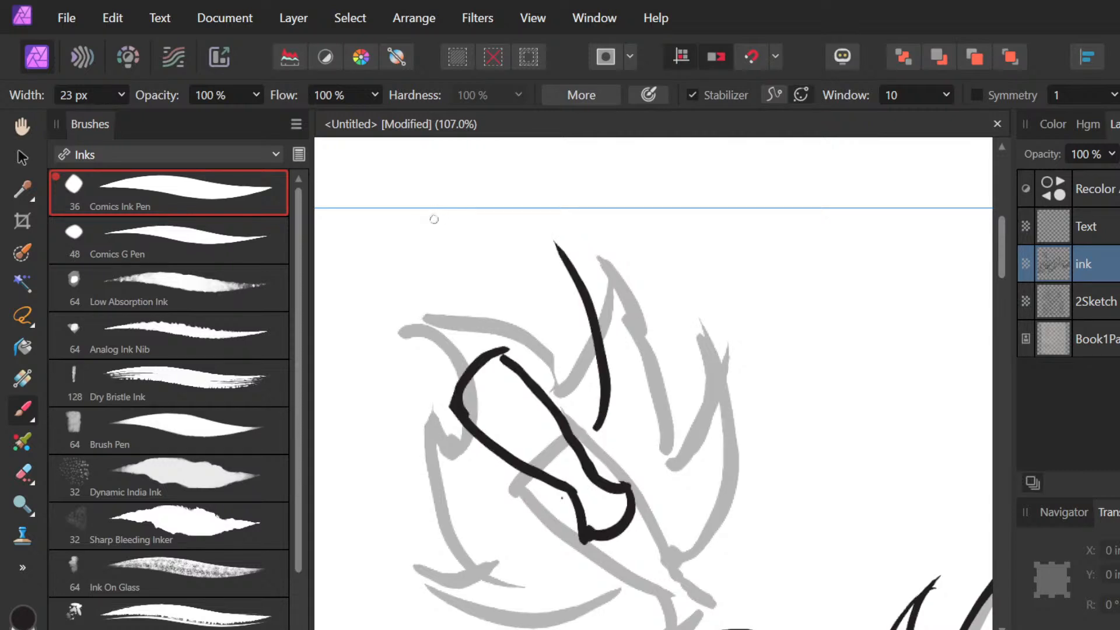
drag(549, 247, 531, 307)
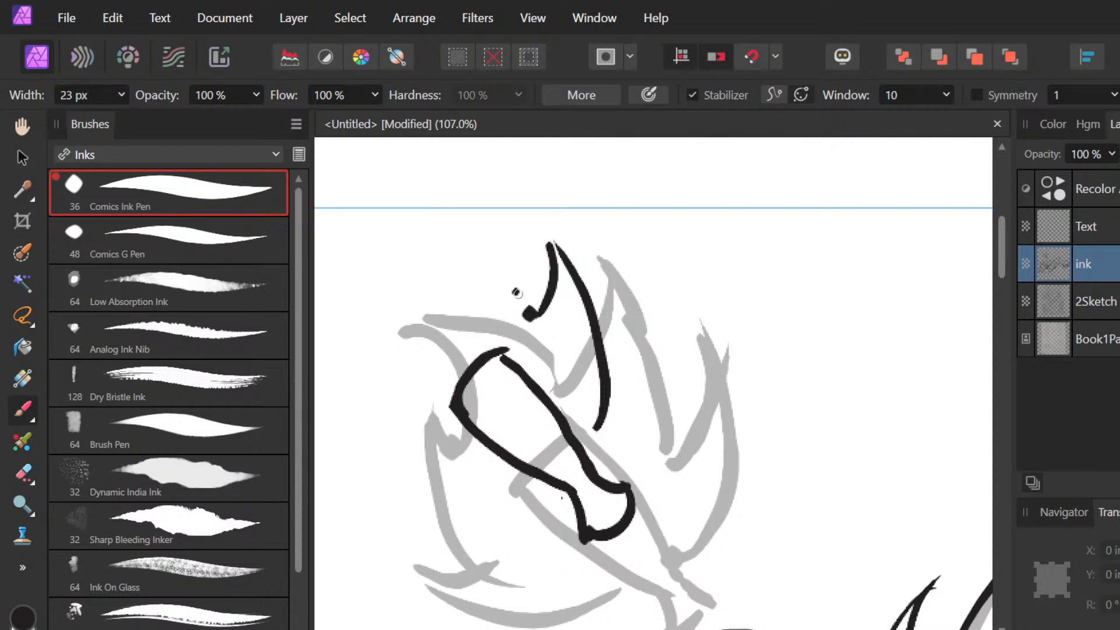
drag(528, 315, 438, 217)
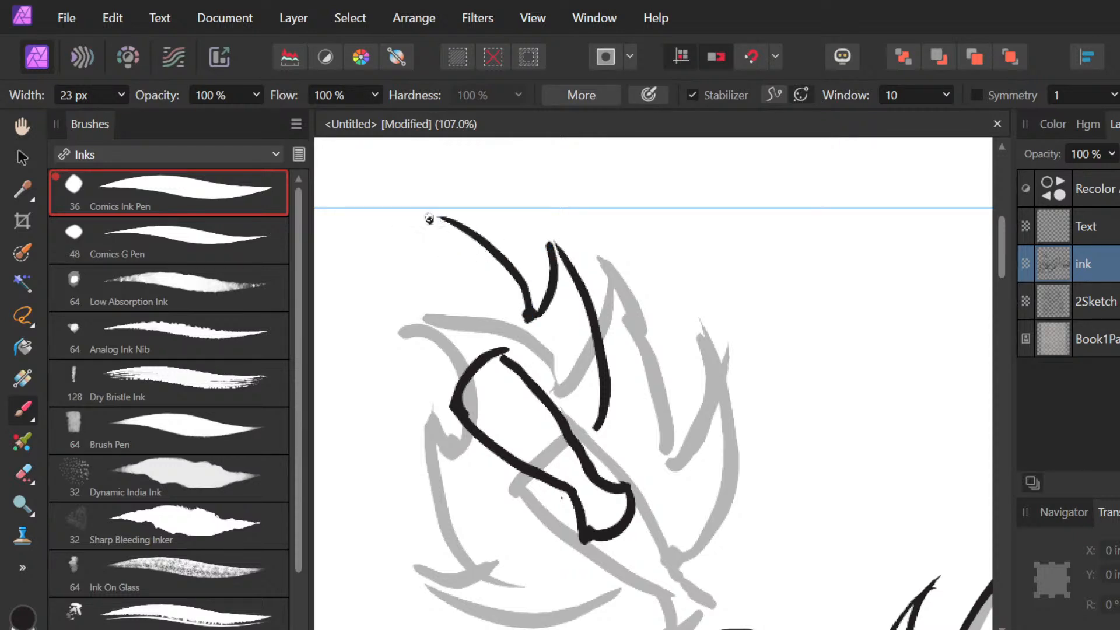
mouse_move(429, 219)
mouse_down()
mouse_move(340, 268)
mouse_move(452, 481)
mouse_move(528, 501)
mouse_up()
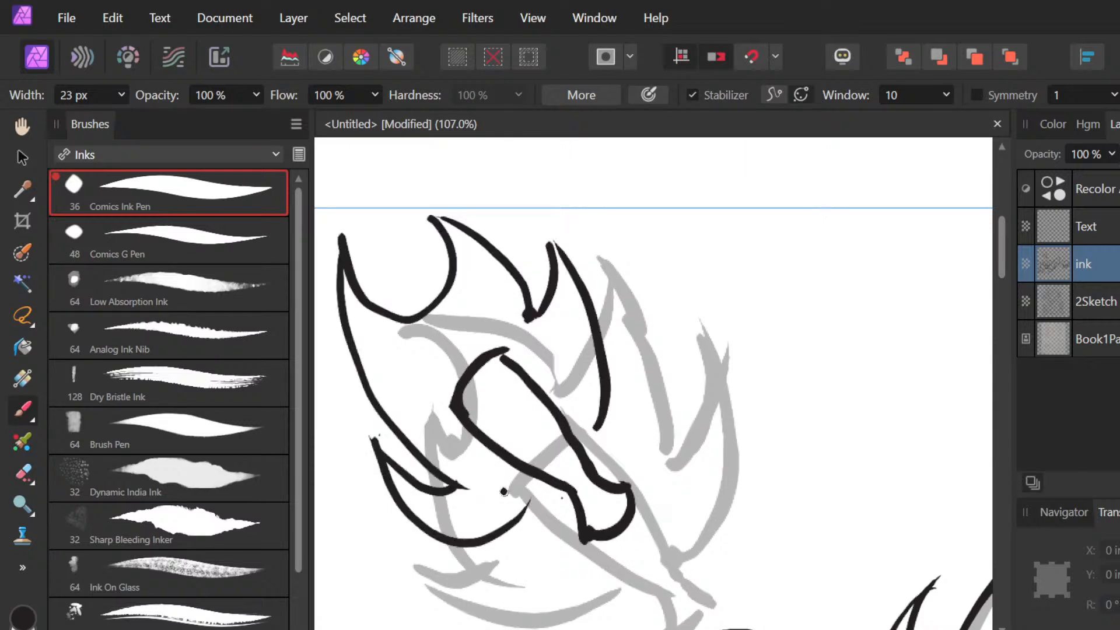
key(ctrl+z)
key(ctrl+z)
key(ctrl+z)
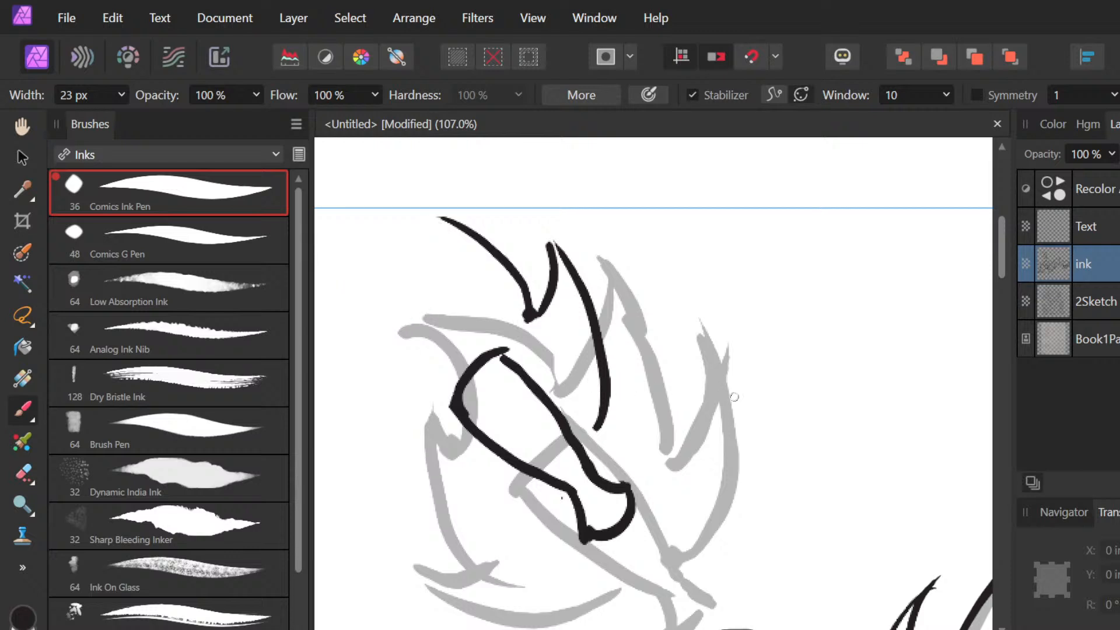
key(ctrl+z)
key(ctrl+z)
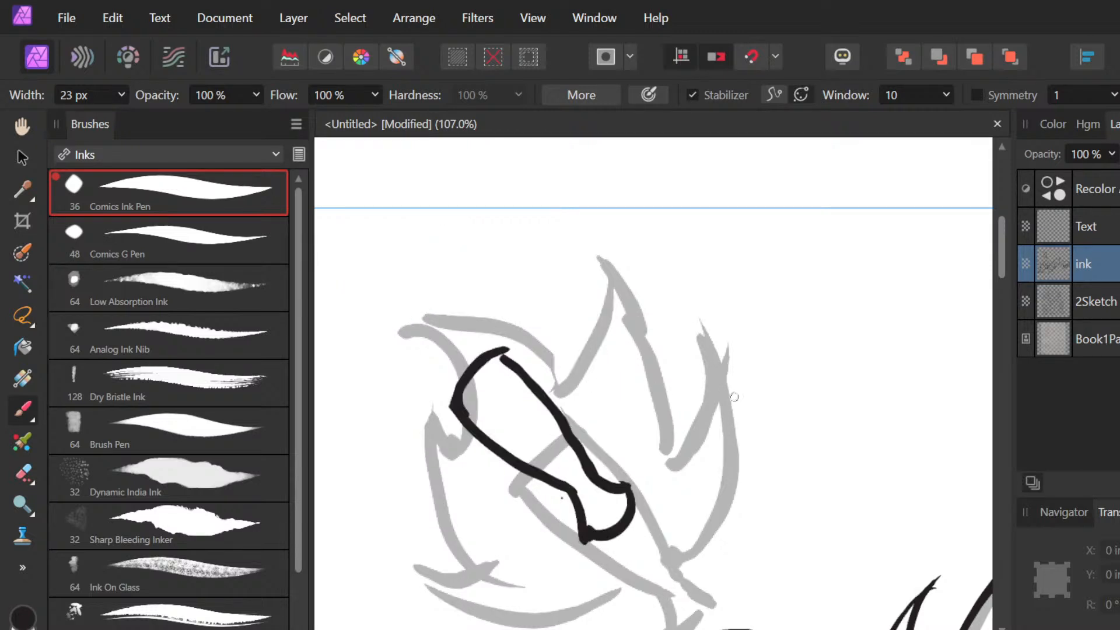
Step: Ink the airborne torch flame's right side rising from the handle, a short right tongue and a taller middle tongue
scroll(734, 396, down, 4)
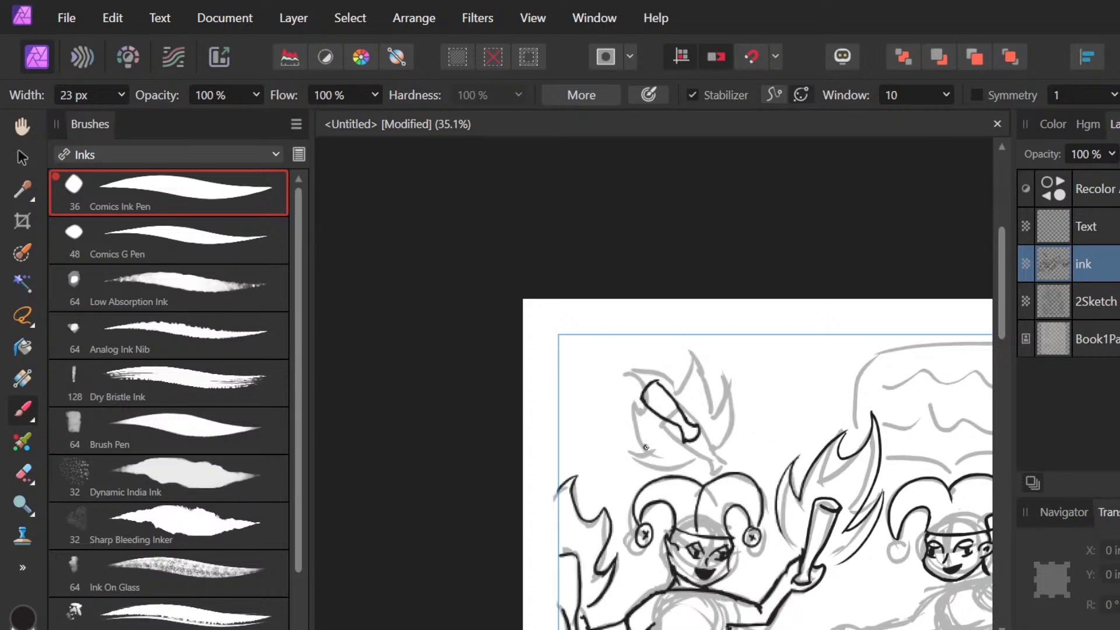
scroll(644, 427, up, 5)
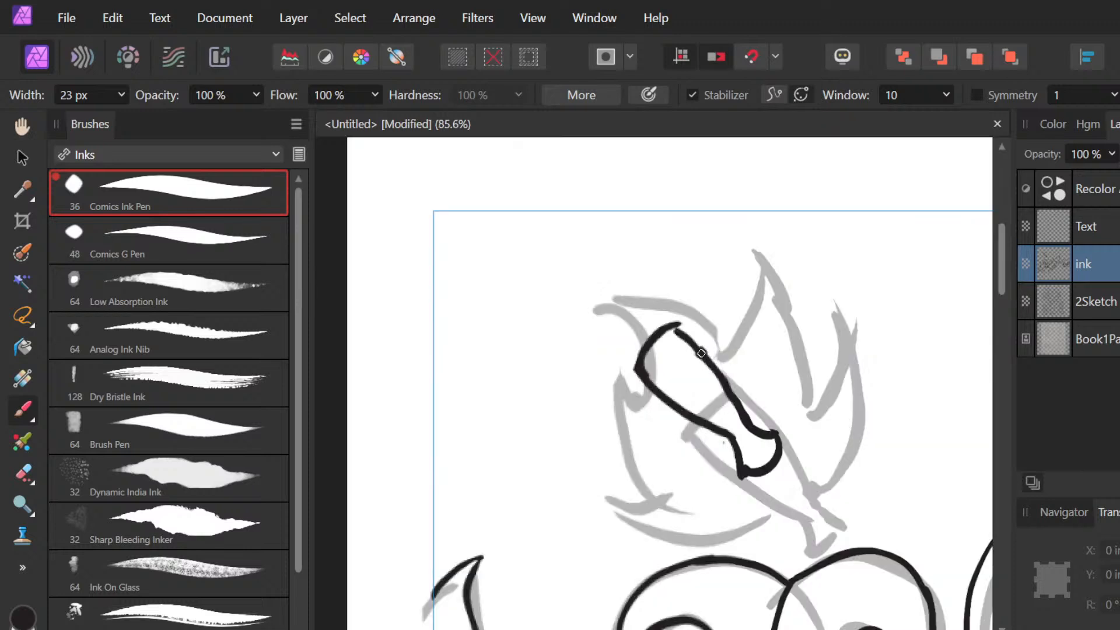
scroll(702, 353, up, 1)
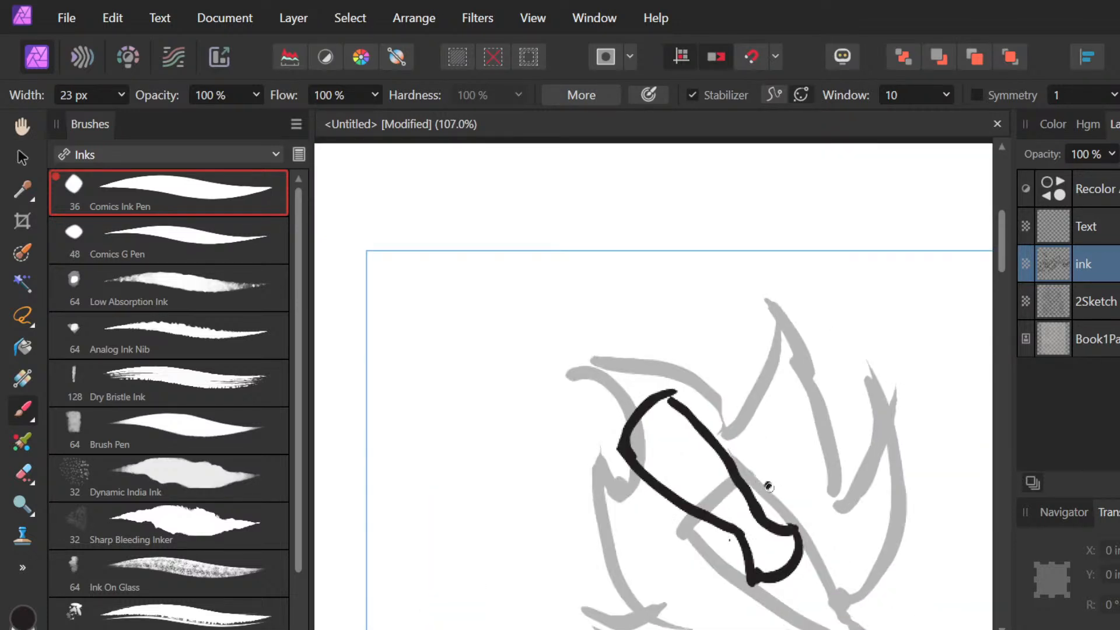
mouse_move(769, 487)
mouse_down()
mouse_move(760, 379)
mouse_move(653, 278)
mouse_up()
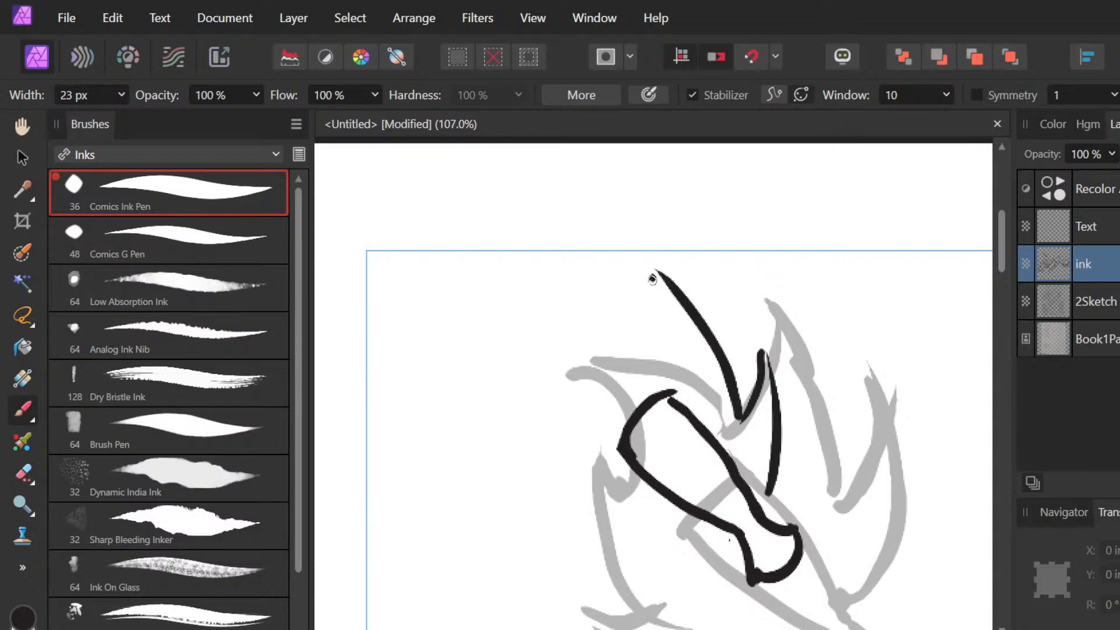
mouse_move(740, 414)
mouse_down()
mouse_move(647, 269)
mouse_move(618, 364)
mouse_up()
drag(616, 365, 521, 255)
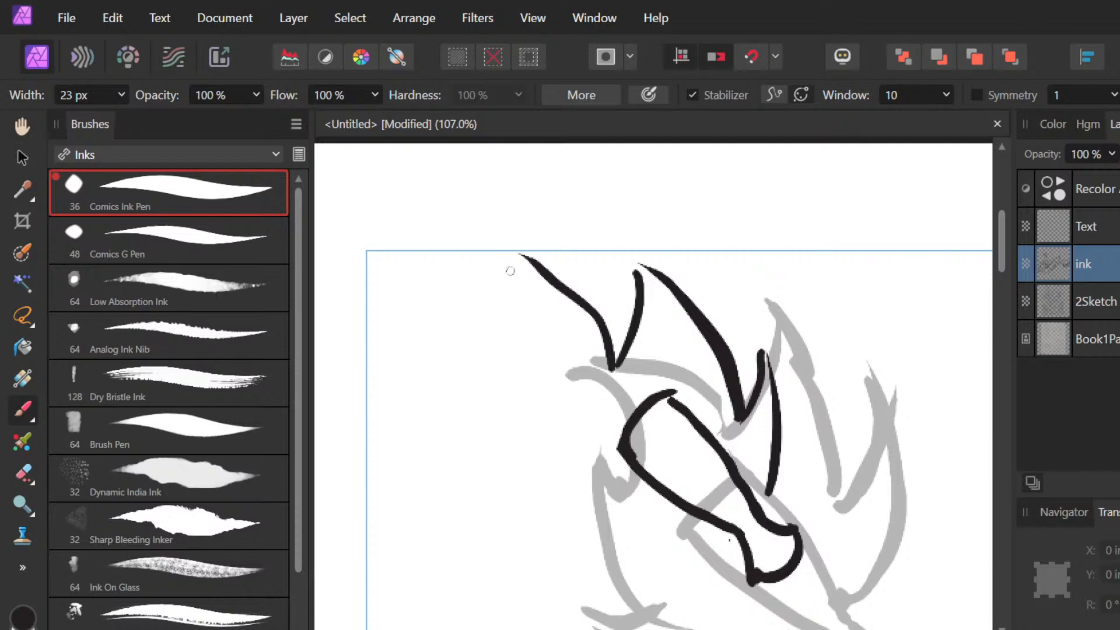
Step: Replace the line beyond the flame's middle tongue with a rounded dip that rises to the left tongue's tip
key(ctrl+z)
mouse_move(619, 360)
mouse_down()
mouse_move(535, 281)
mouse_move(564, 531)
mouse_move(601, 551)
mouse_up()
key(ctrl+z)
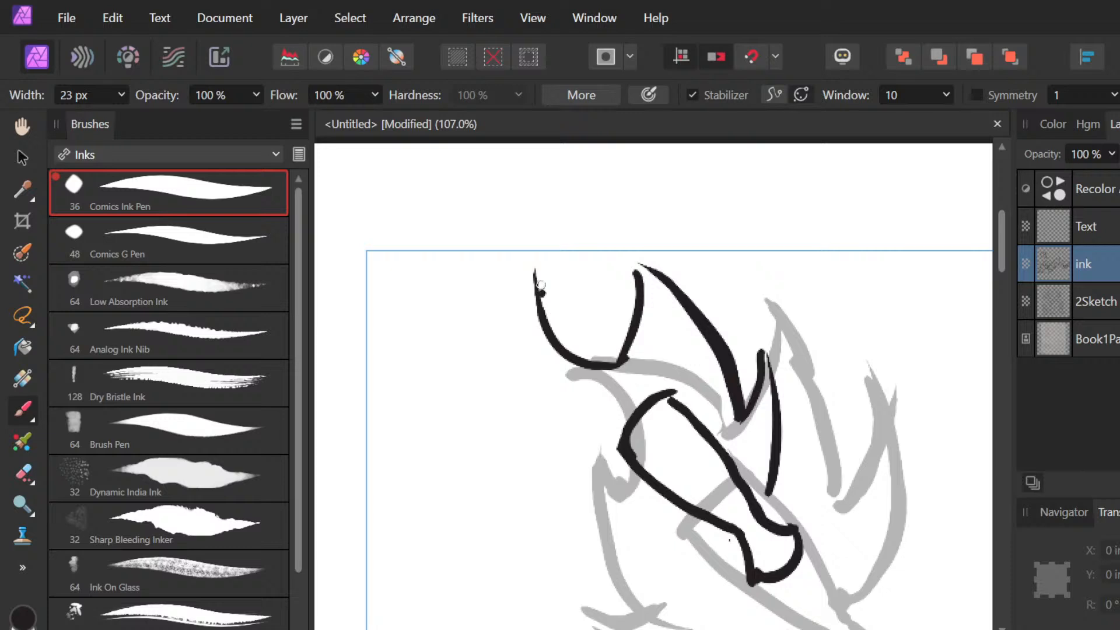
mouse_move(533, 270)
mouse_down()
mouse_move(588, 527)
mouse_move(673, 560)
mouse_up()
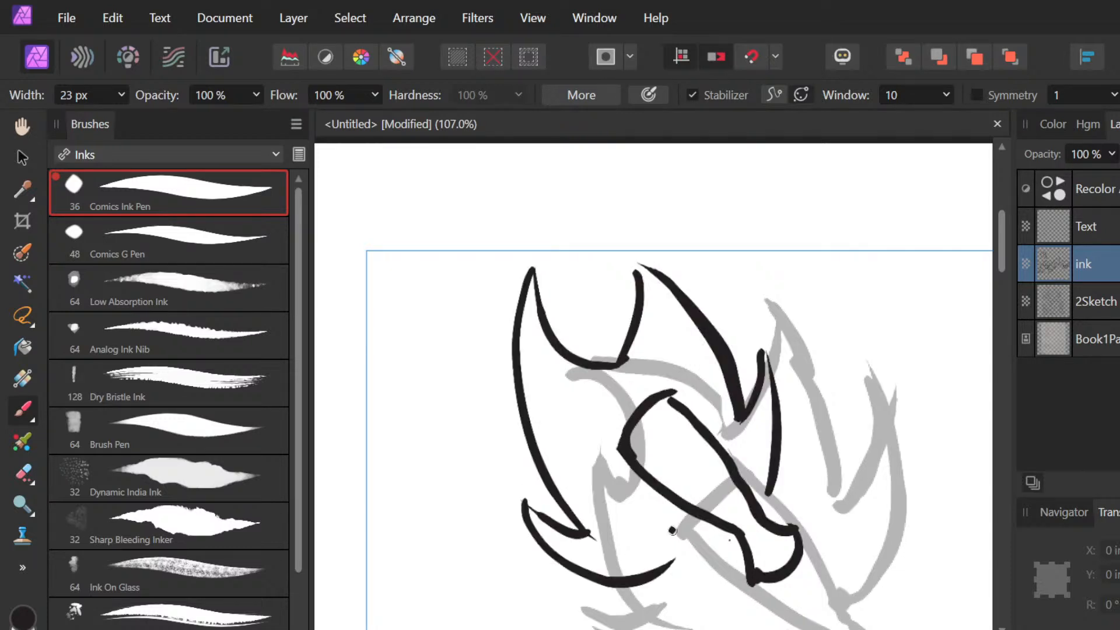
key(ctrl+z)
key(ctrl+z)
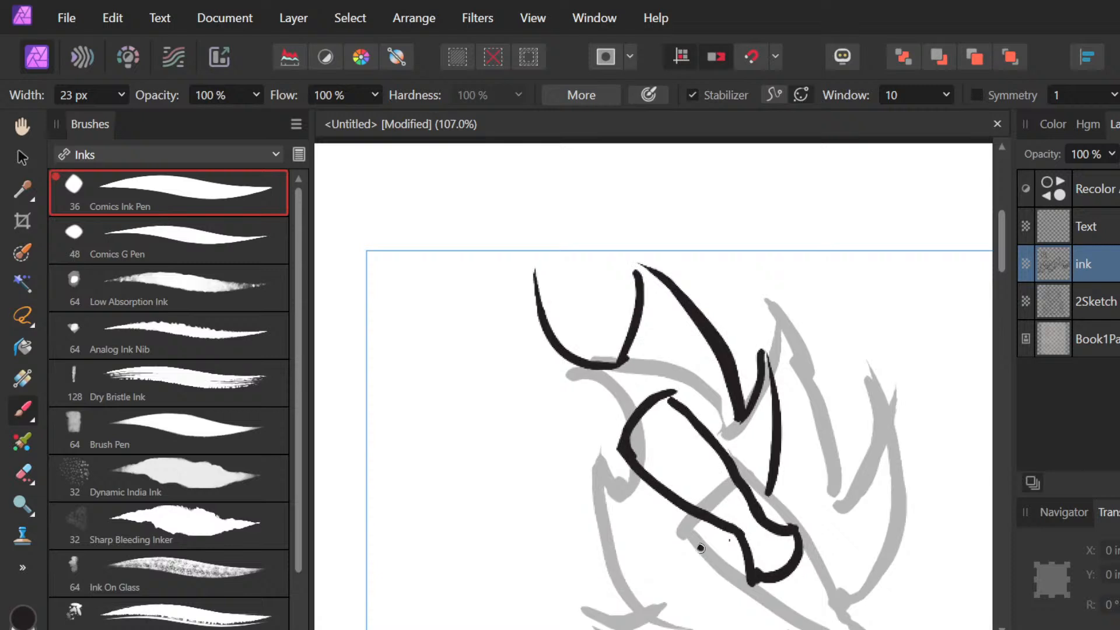
Step: Ink a small lower-left tongue curving back to the torch handle and the left tongue's outer side running down to it
mouse_move(695, 546)
mouse_down()
mouse_move(489, 502)
mouse_move(698, 553)
mouse_move(523, 500)
mouse_up()
key(ctrl+z)
key(ctrl+z)
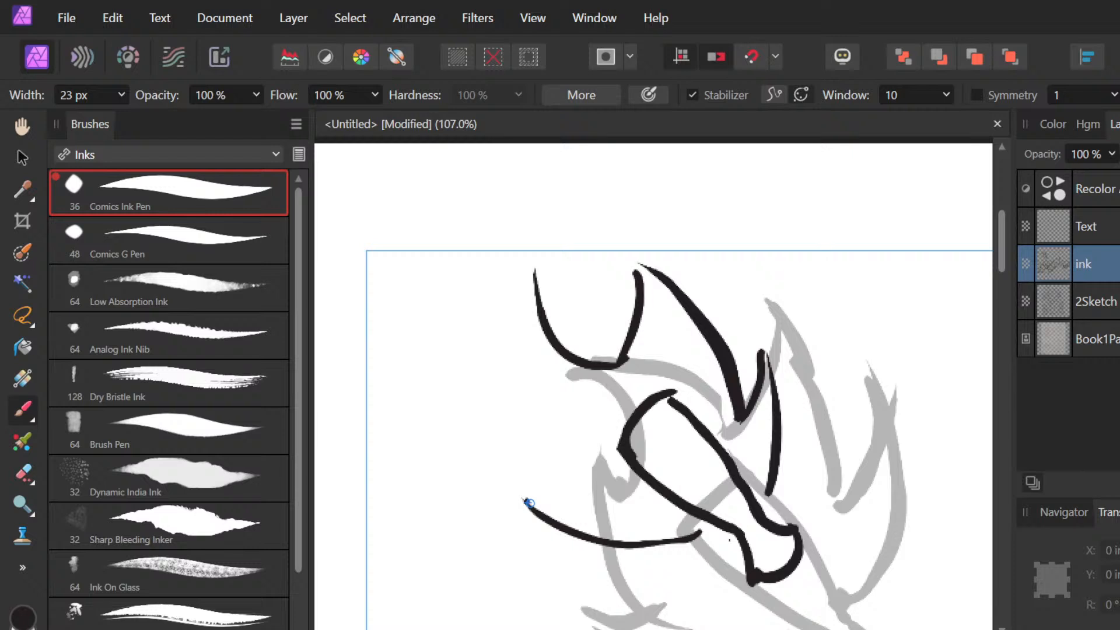
drag(526, 500, 592, 467)
click(582, 417)
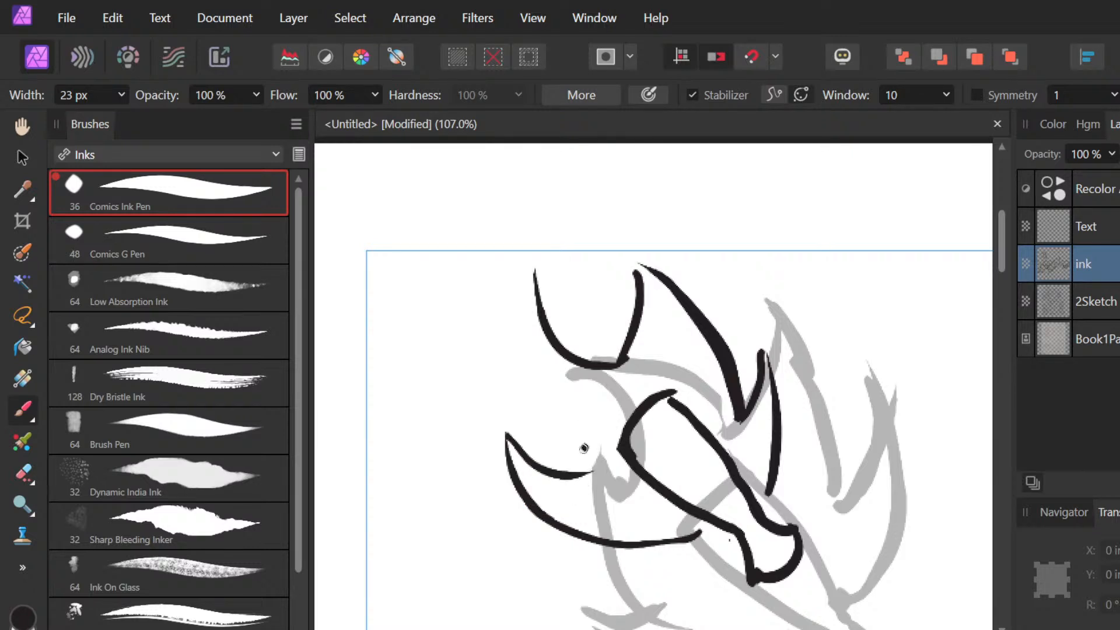
drag(535, 267, 590, 456)
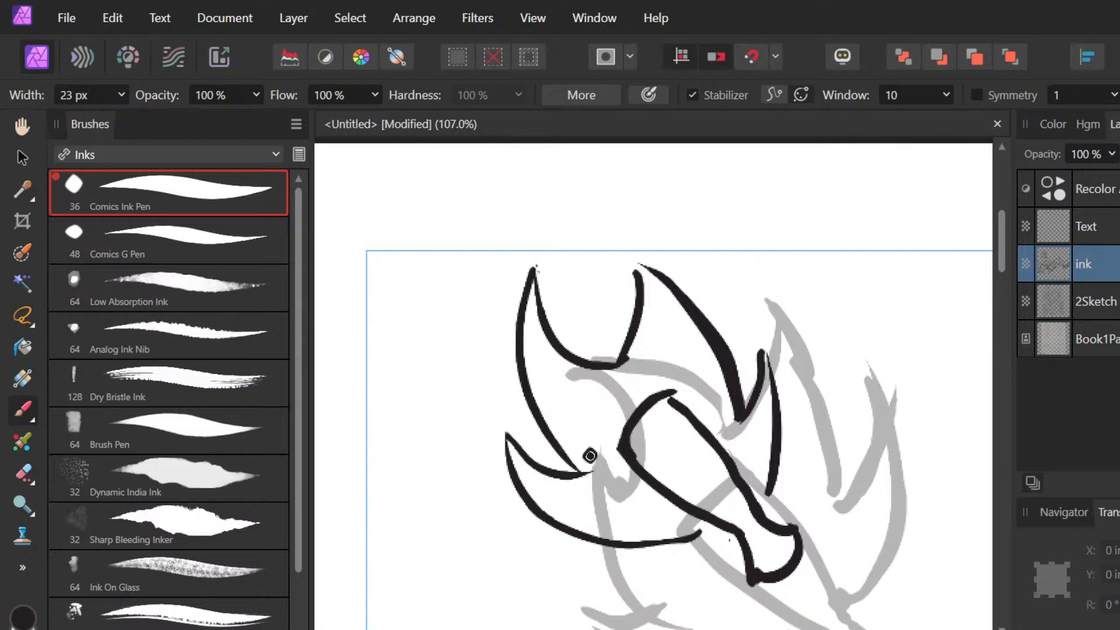
Step: Erase the flame's middle tongue, including its thick right side and the end of the rounded dip
scroll(591, 456, down, 6)
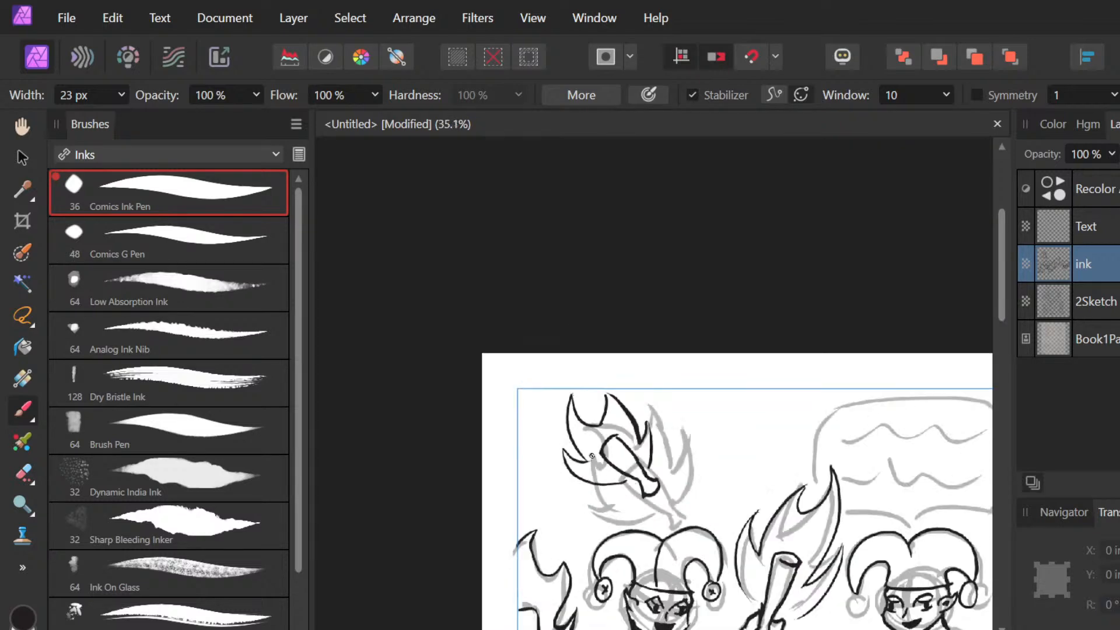
scroll(592, 456, right, 2)
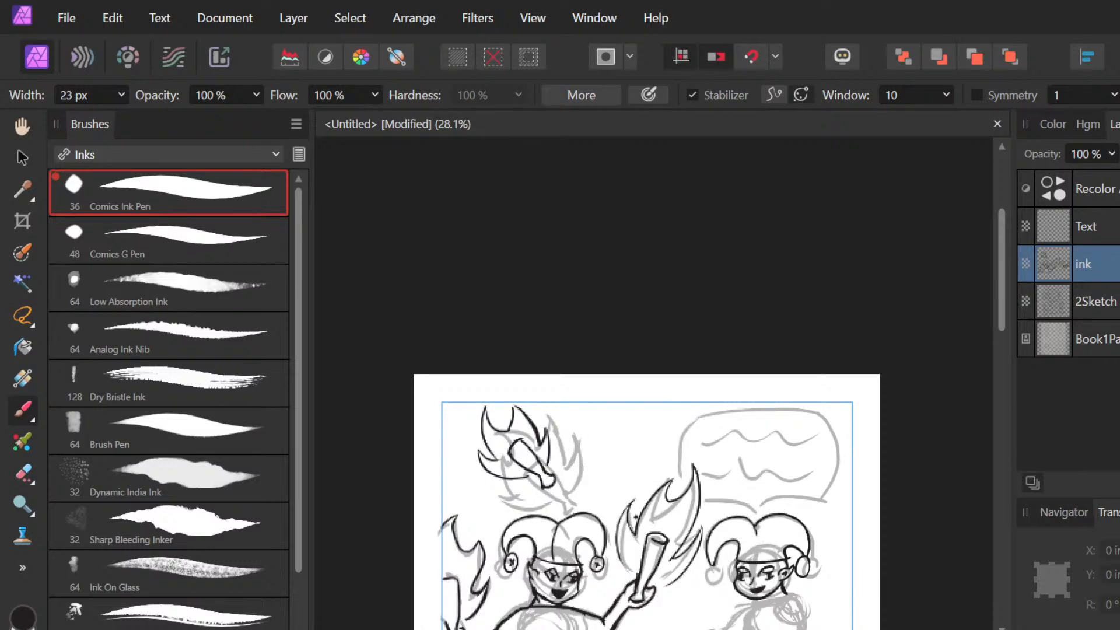
scroll(467, 442, up, 7)
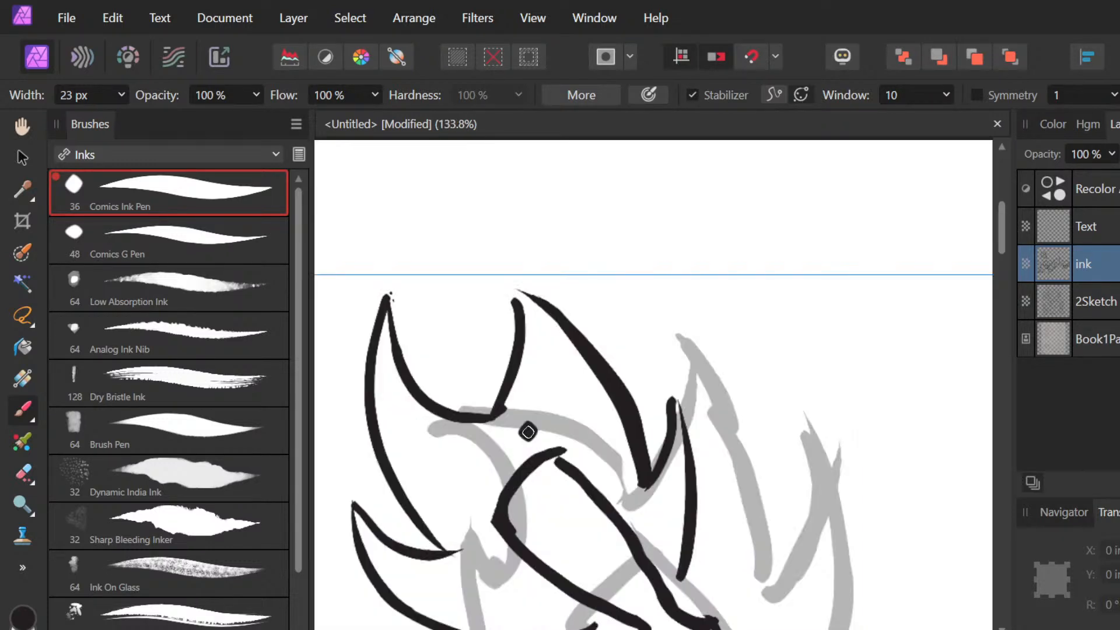
key(e)
mouse_move(528, 431)
mouse_down()
mouse_move(533, 342)
mouse_move(601, 387)
mouse_move(636, 474)
mouse_move(644, 464)
mouse_up()
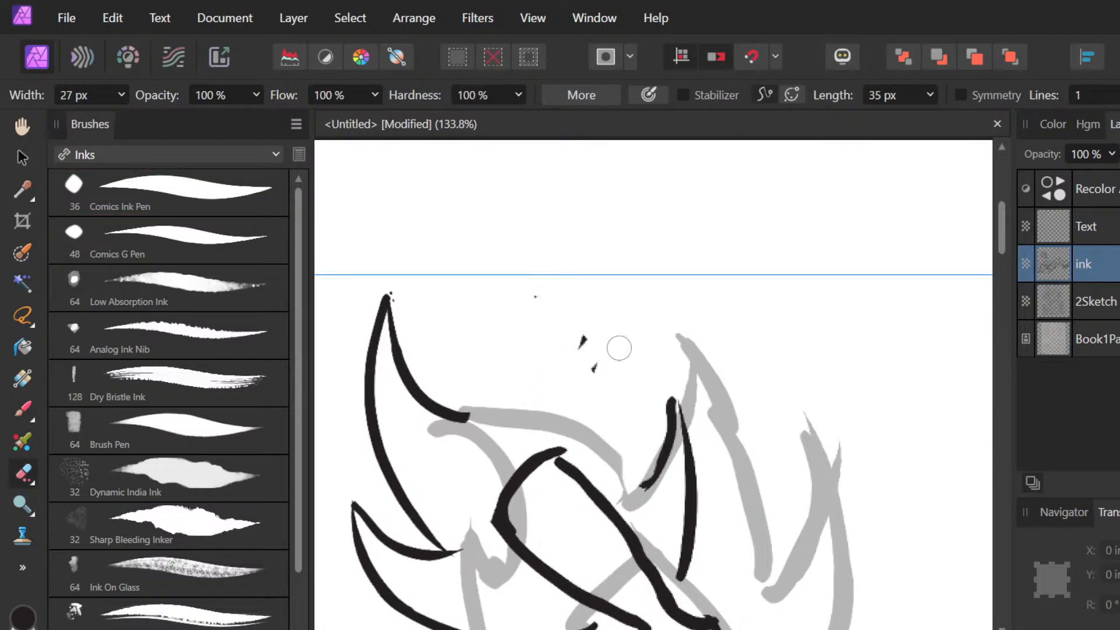
drag(619, 348, 487, 341)
Step: Re-ink the middle tongue from the rounded dip to a pointed tip and join it to a taller right tongue
key(b)
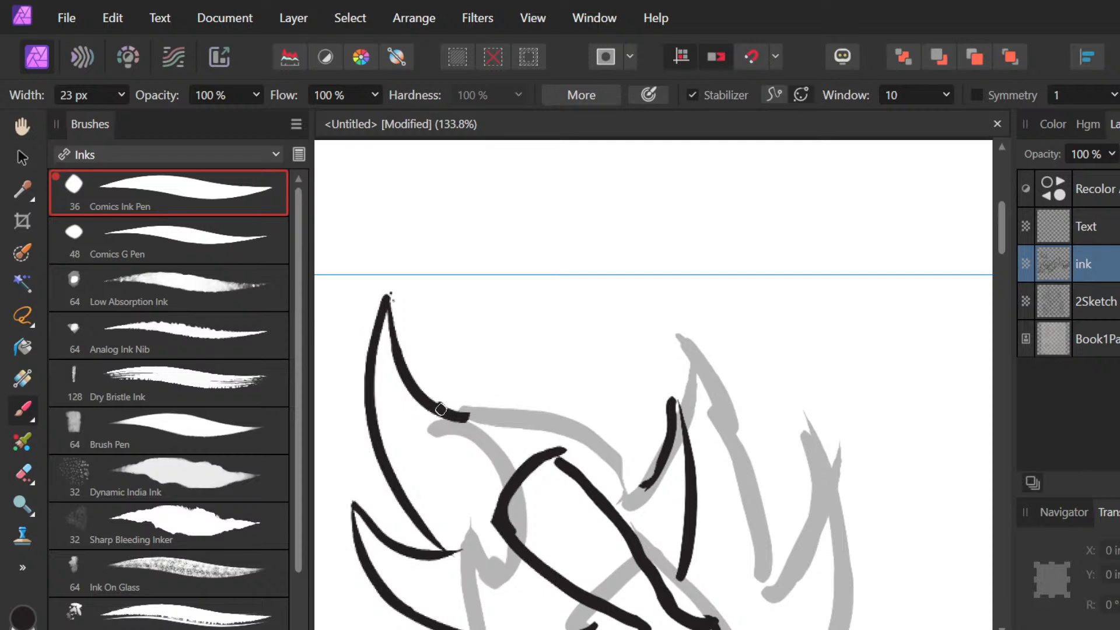
mouse_move(441, 410)
mouse_down()
mouse_move(502, 325)
mouse_move(613, 462)
mouse_up()
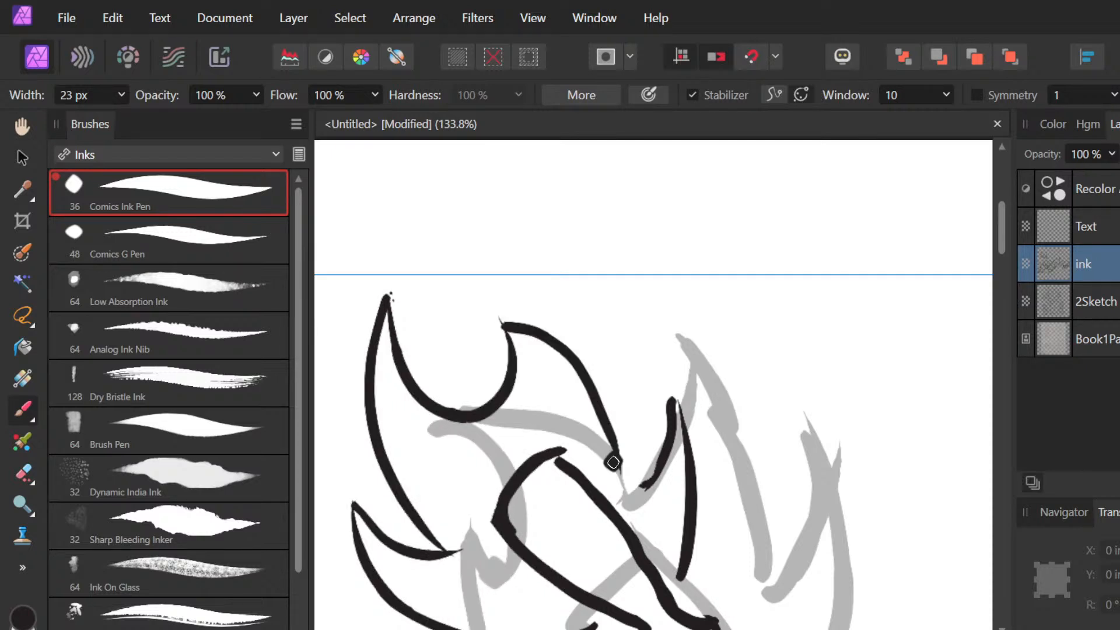
key(ctrl+z)
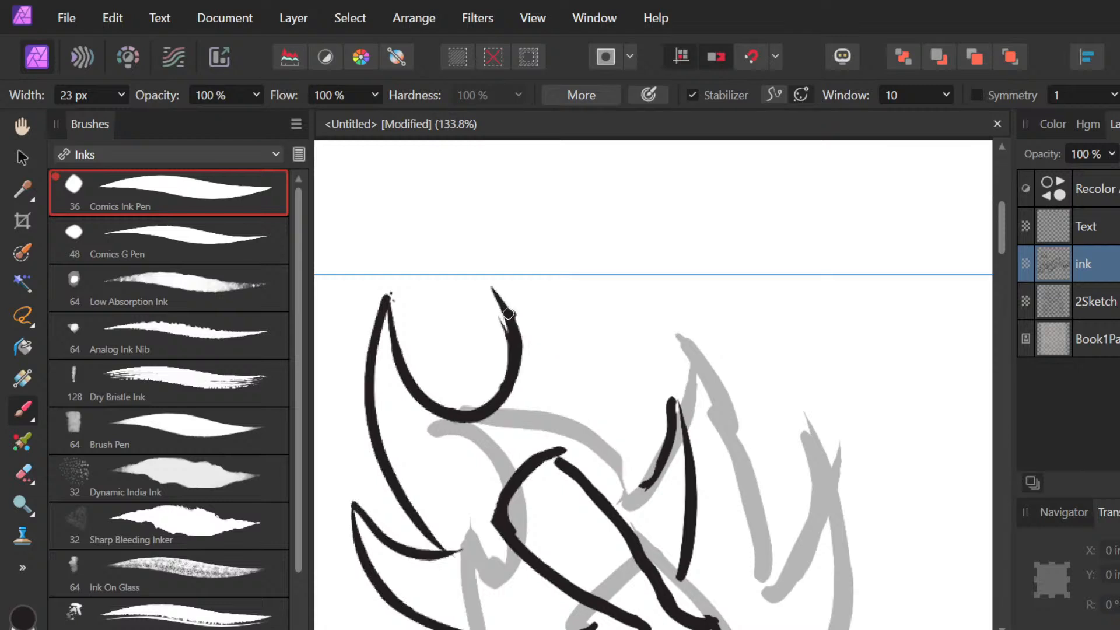
drag(496, 296, 574, 395)
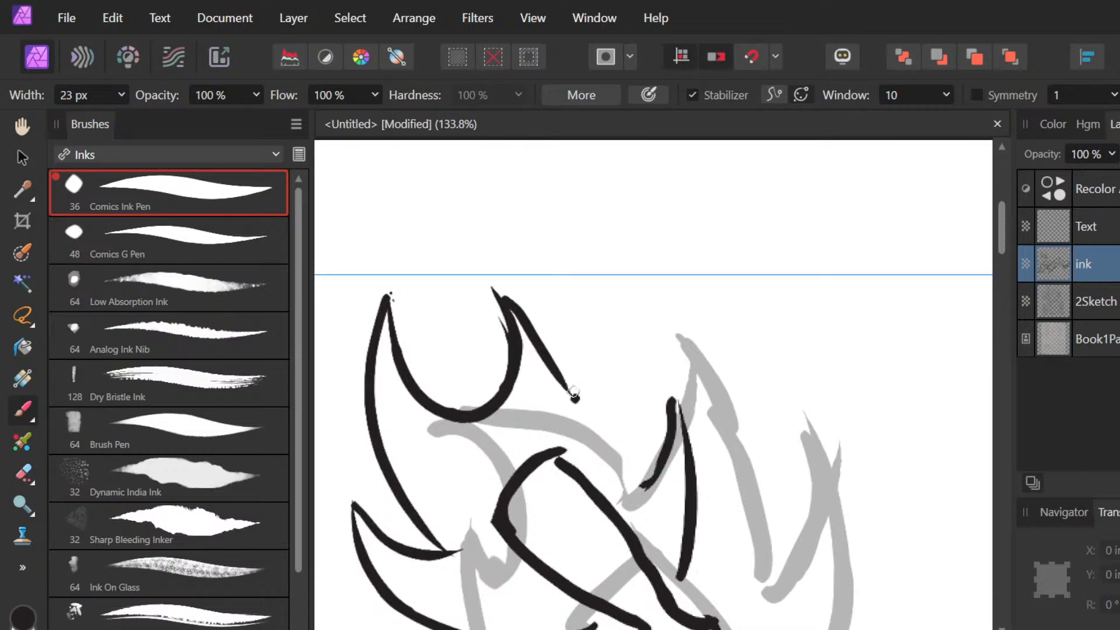
key(ctrl+z)
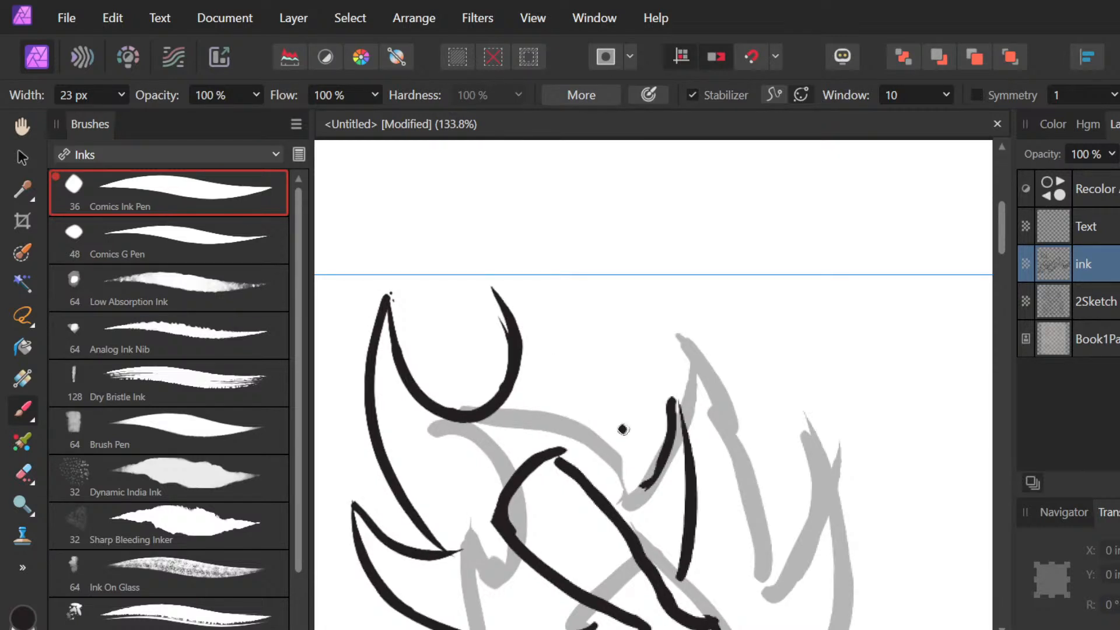
drag(495, 290, 624, 429)
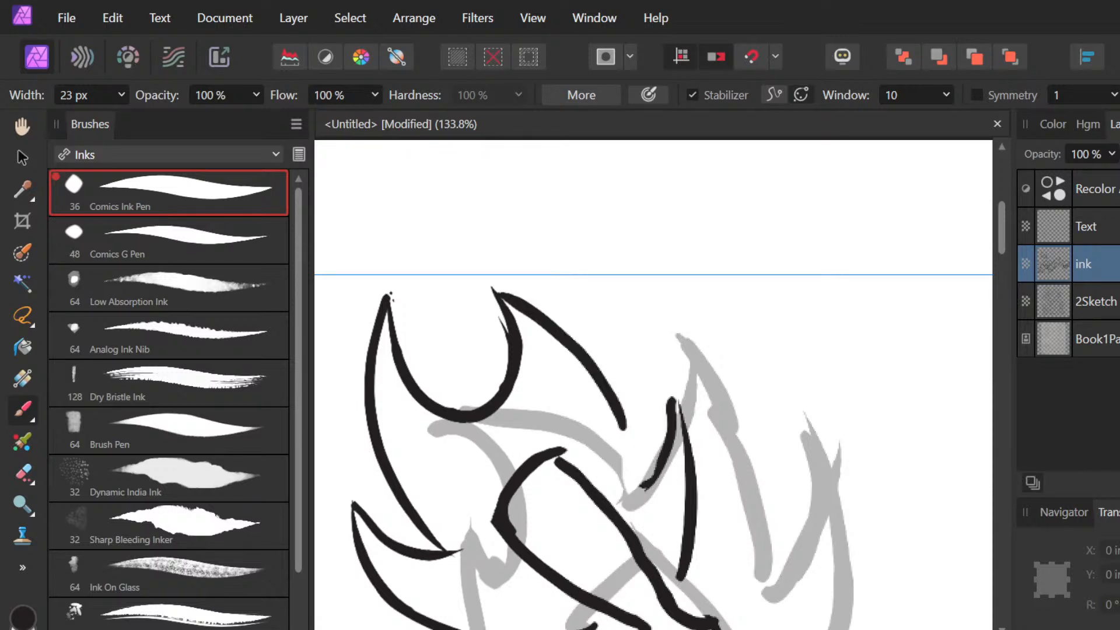
drag(636, 330, 645, 486)
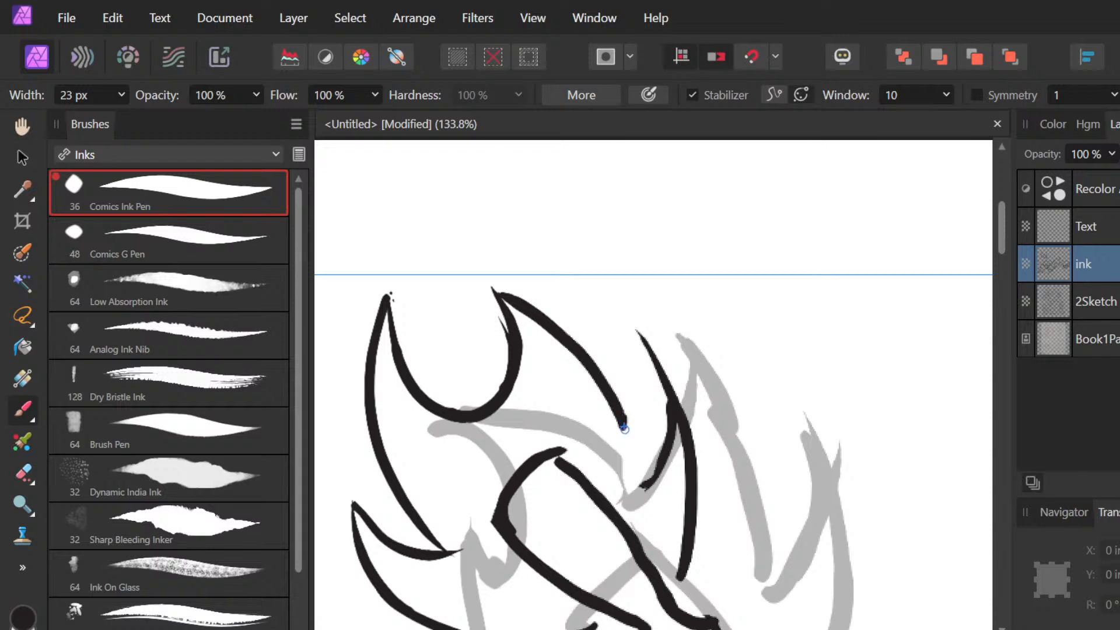
drag(628, 428, 637, 325)
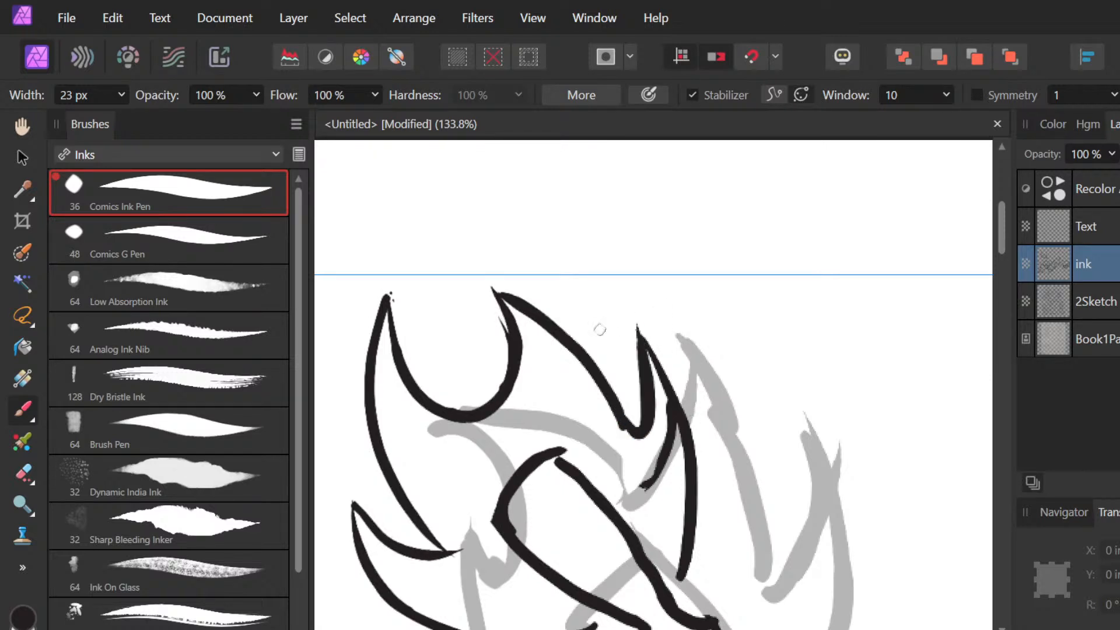
Step: Undo the last strokes on the flame's right tongue, re-ink its left side down to the notch, and erase the stray line inside it
key(ctrl+z)
key(ctrl+z)
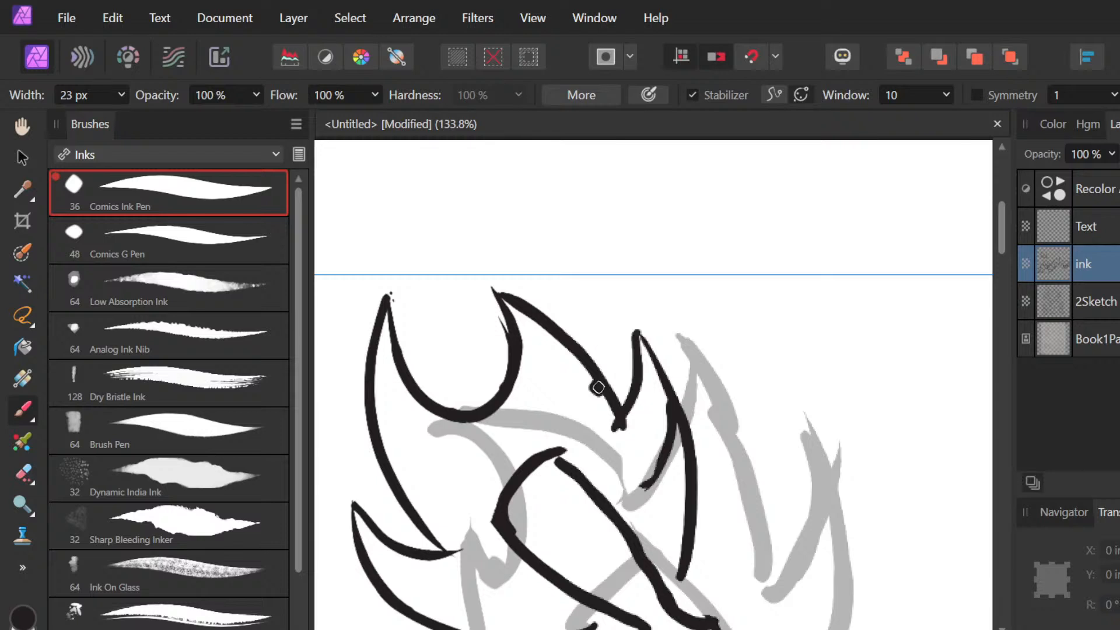
drag(640, 348, 626, 426)
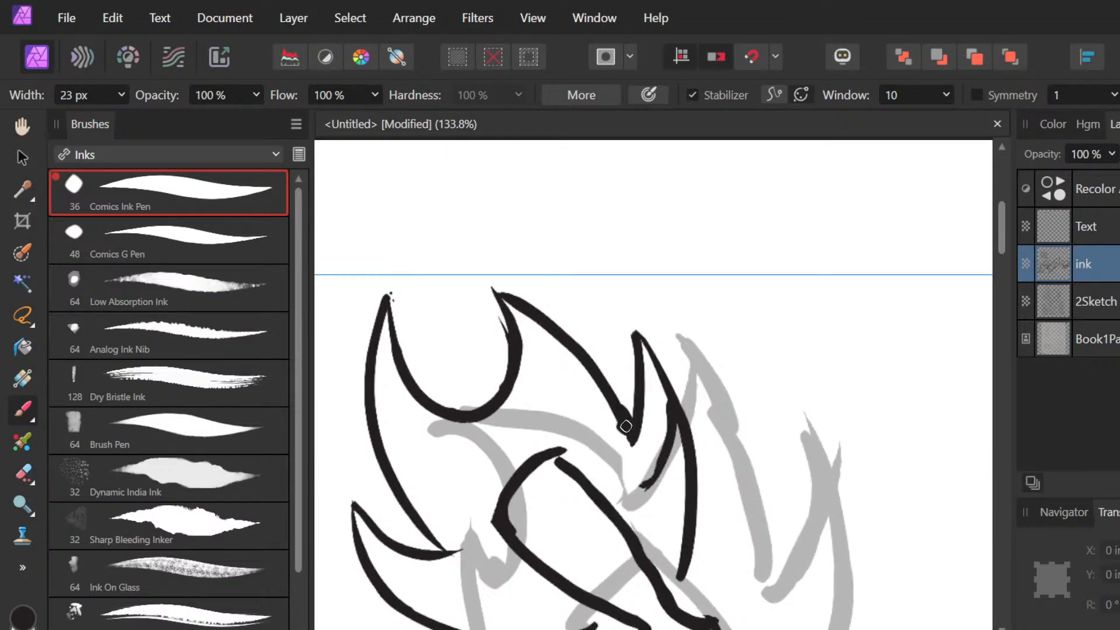
key(e)
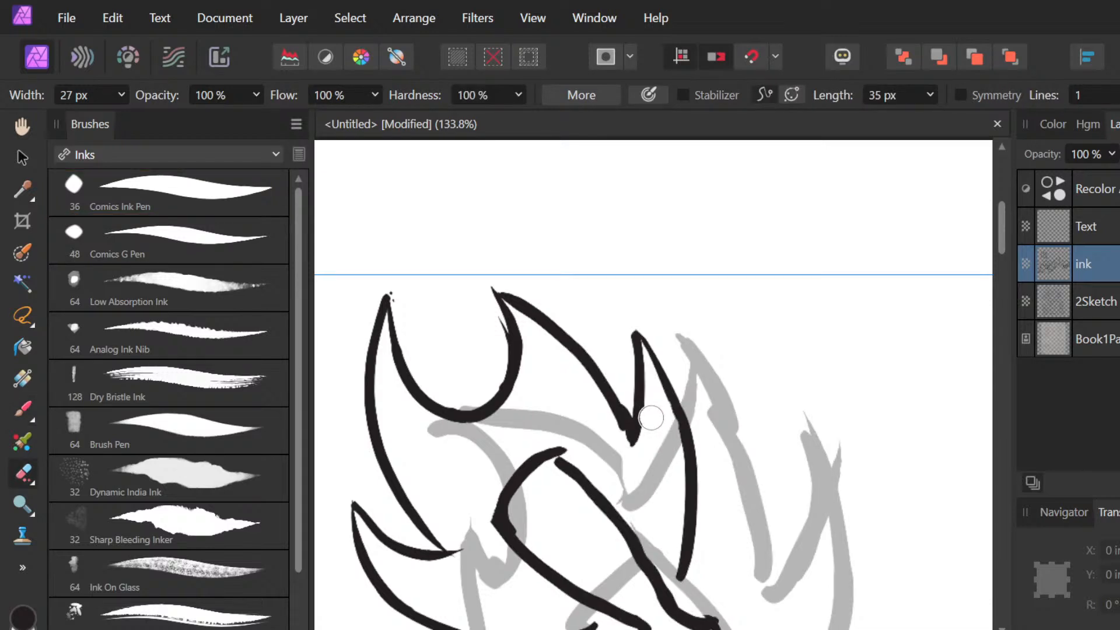
scroll(630, 374, down, 2)
scroll(630, 374, down, 5)
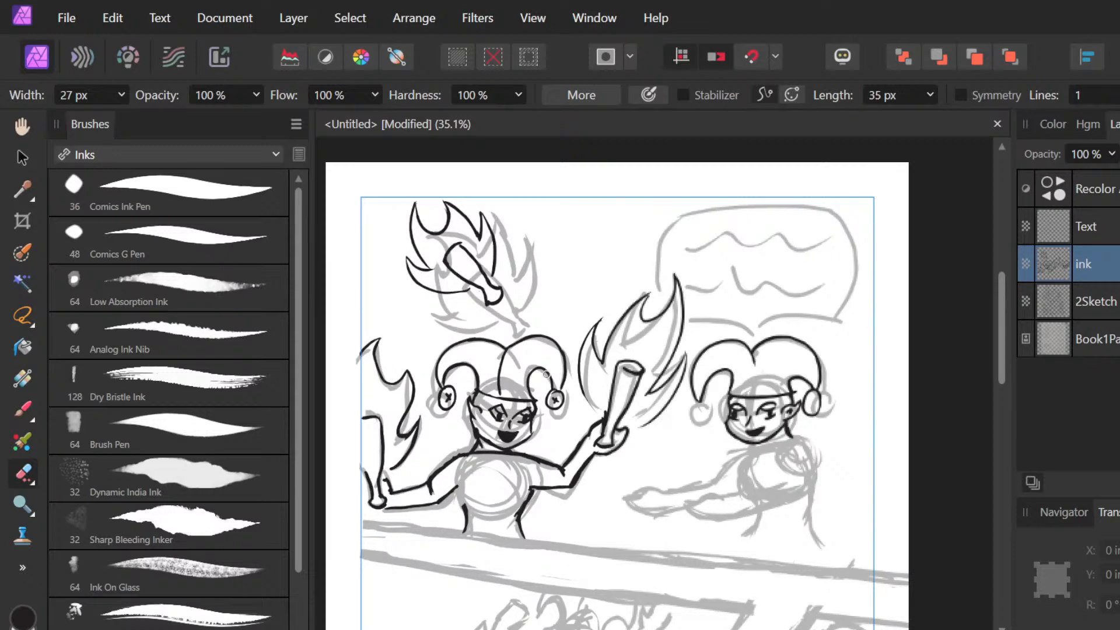
Step: Switch to the notes document and examine the pixel-count calculations for 1920 by 1080 and the player/screen 72 pxpi line
scroll(547, 374, down, 8)
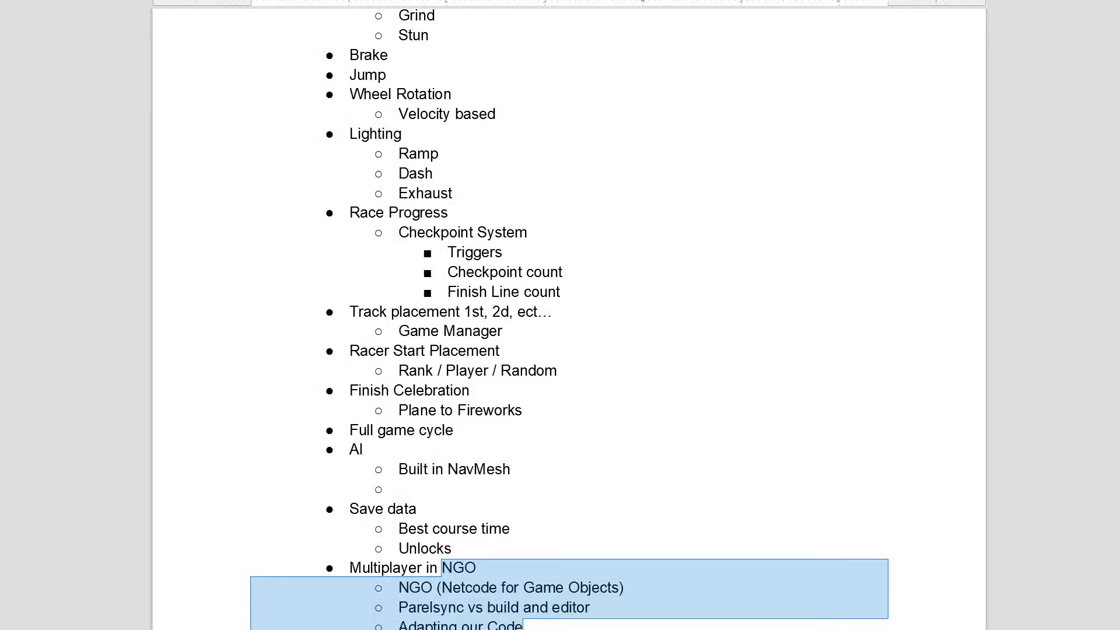
scroll(570, 315, down, 10)
scroll(570, 315, up, 6)
scroll(569, 315, down, 6)
scroll(570, 315, down, 5)
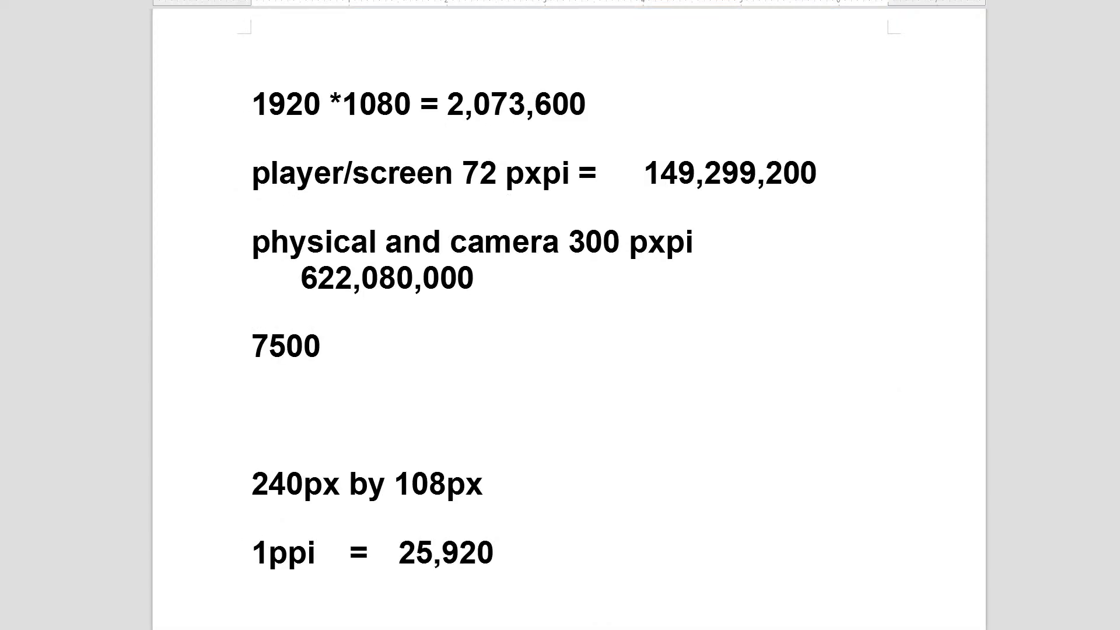
drag(644, 173, 822, 183)
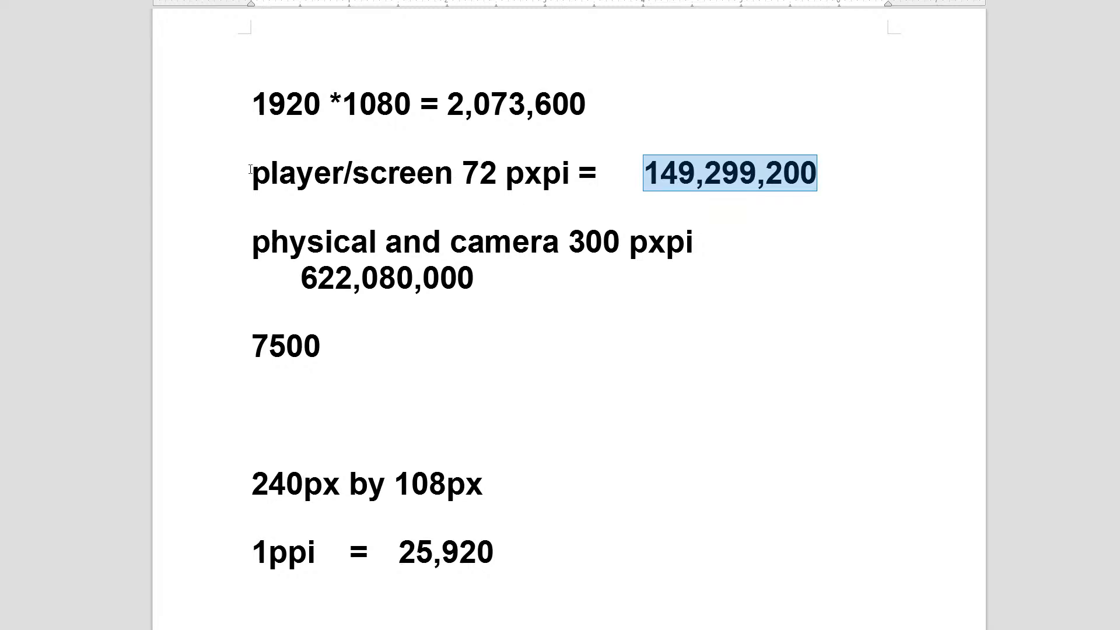
drag(250, 169, 574, 191)
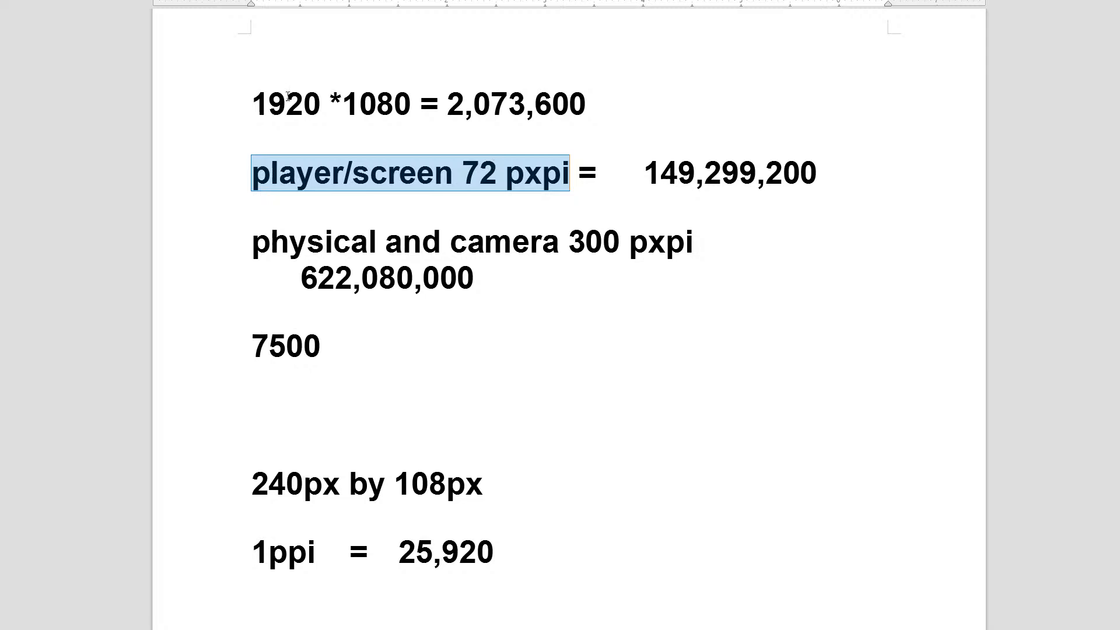
drag(289, 96, 360, 106)
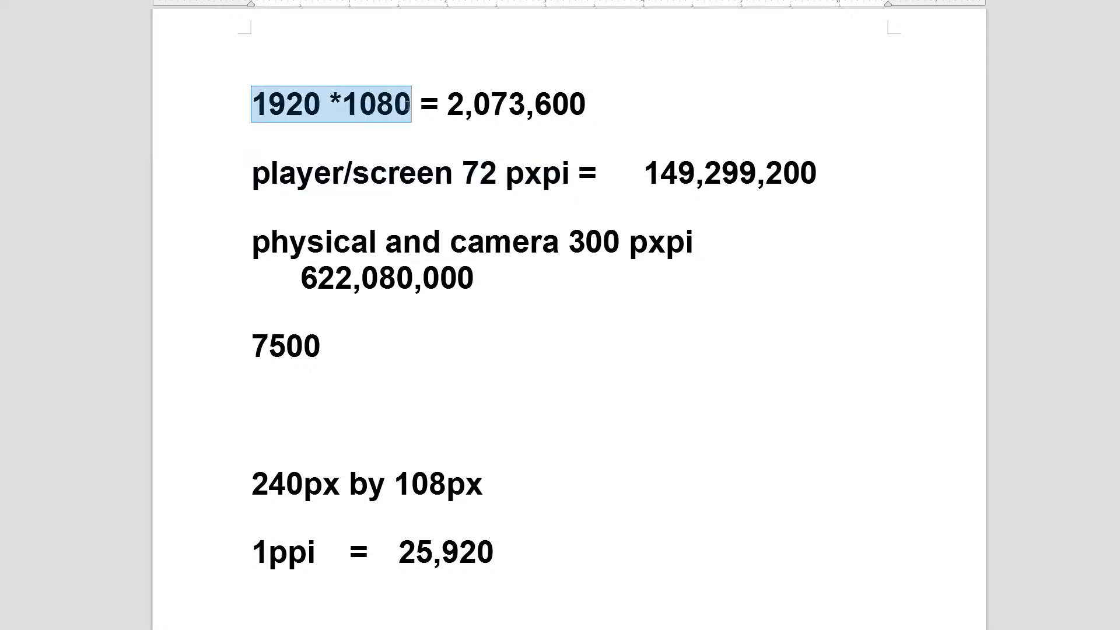
click(244, 91)
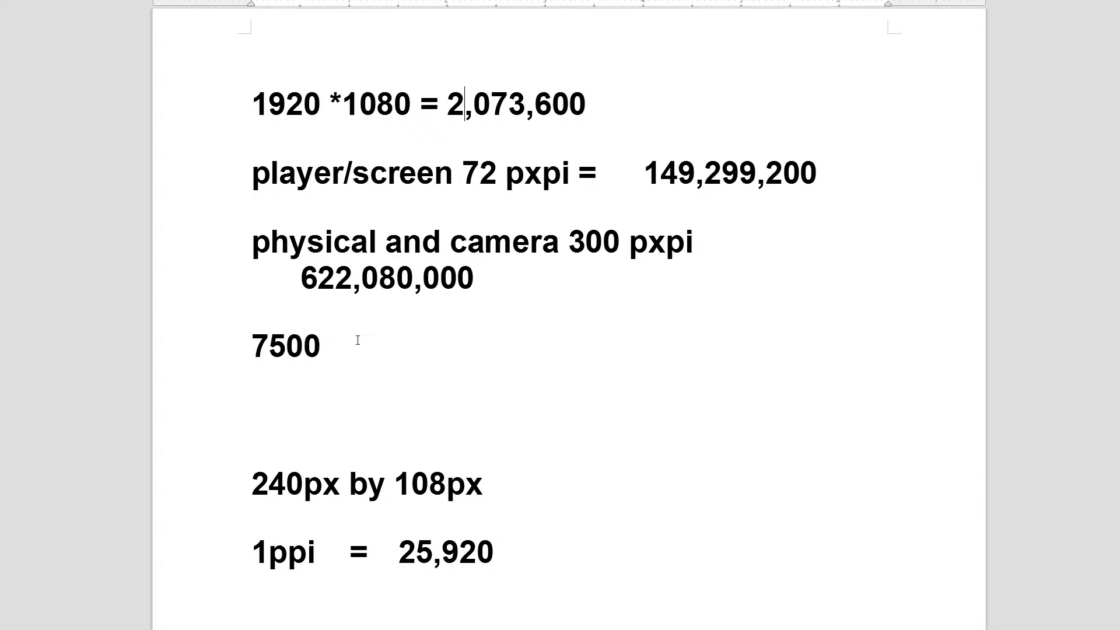
Step: Review the notes from the pixel calculations back to the multiplayer outline and the stream times
scroll(357, 338, up, 15)
scroll(356, 319, down, 4)
scroll(355, 319, down, 10)
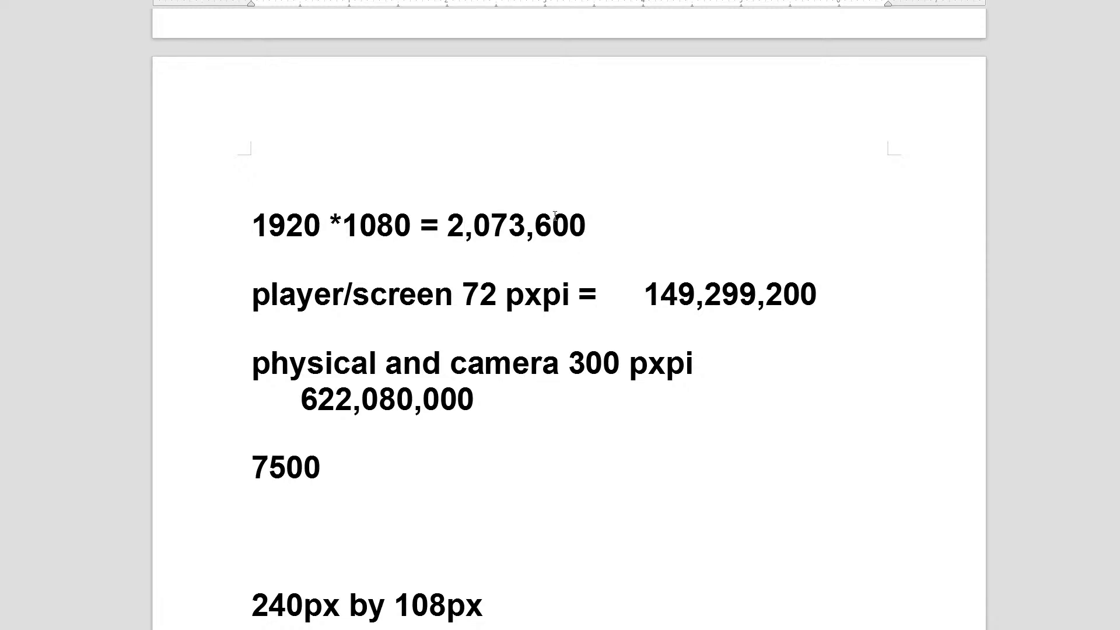
scroll(543, 216, up, 8)
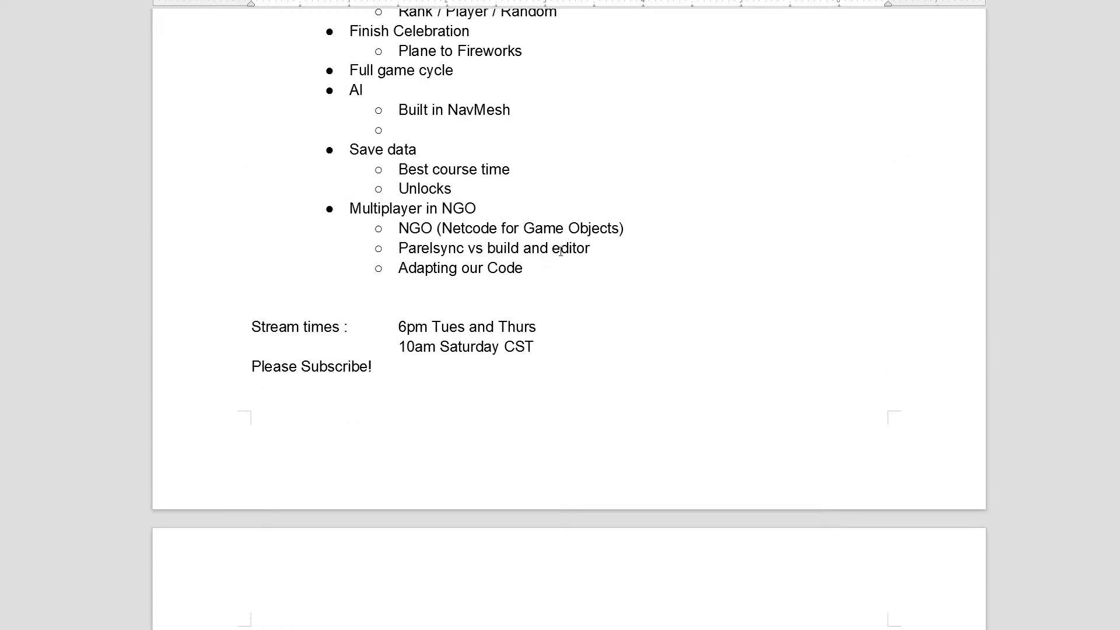
scroll(560, 251, up, 2)
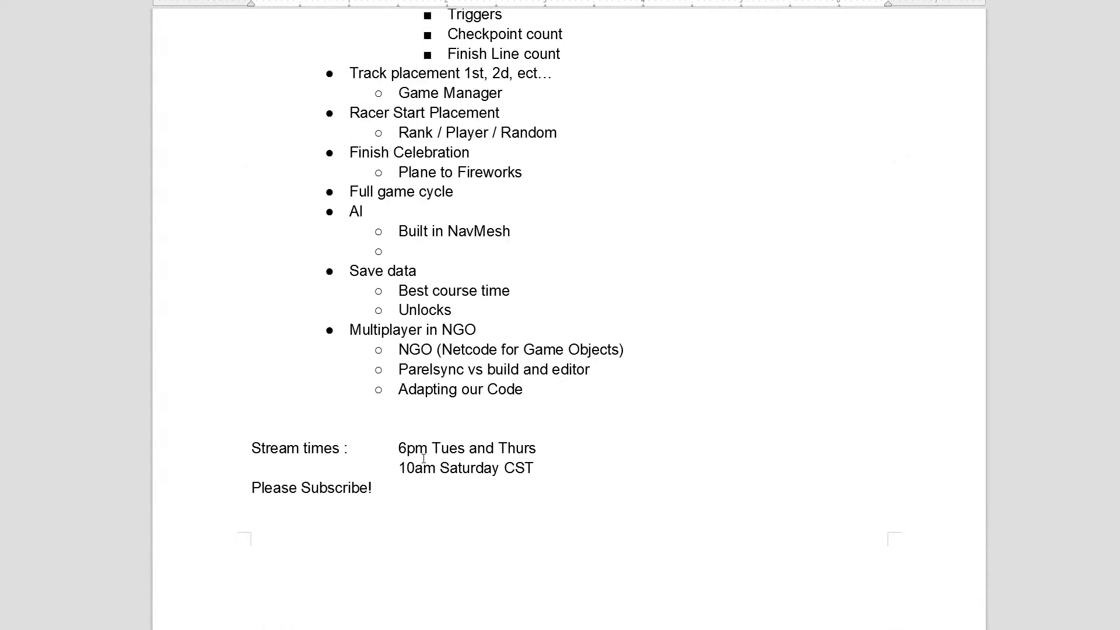